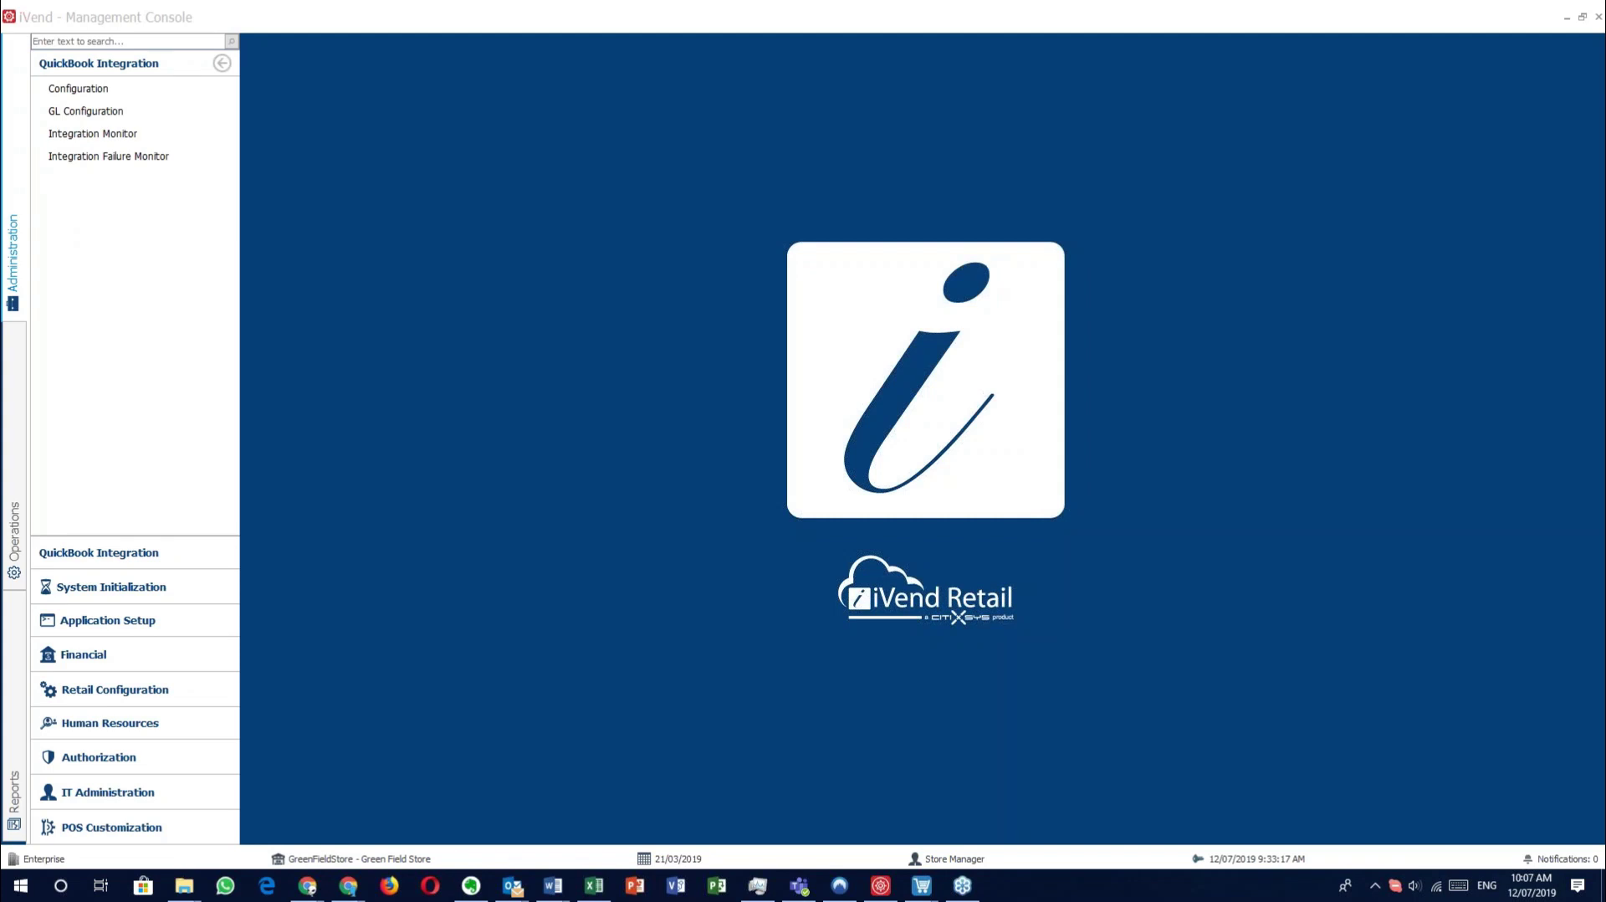
Open the Bonus Buys promotion list under the Pricing and Promotions operations.
left_click(14, 536)
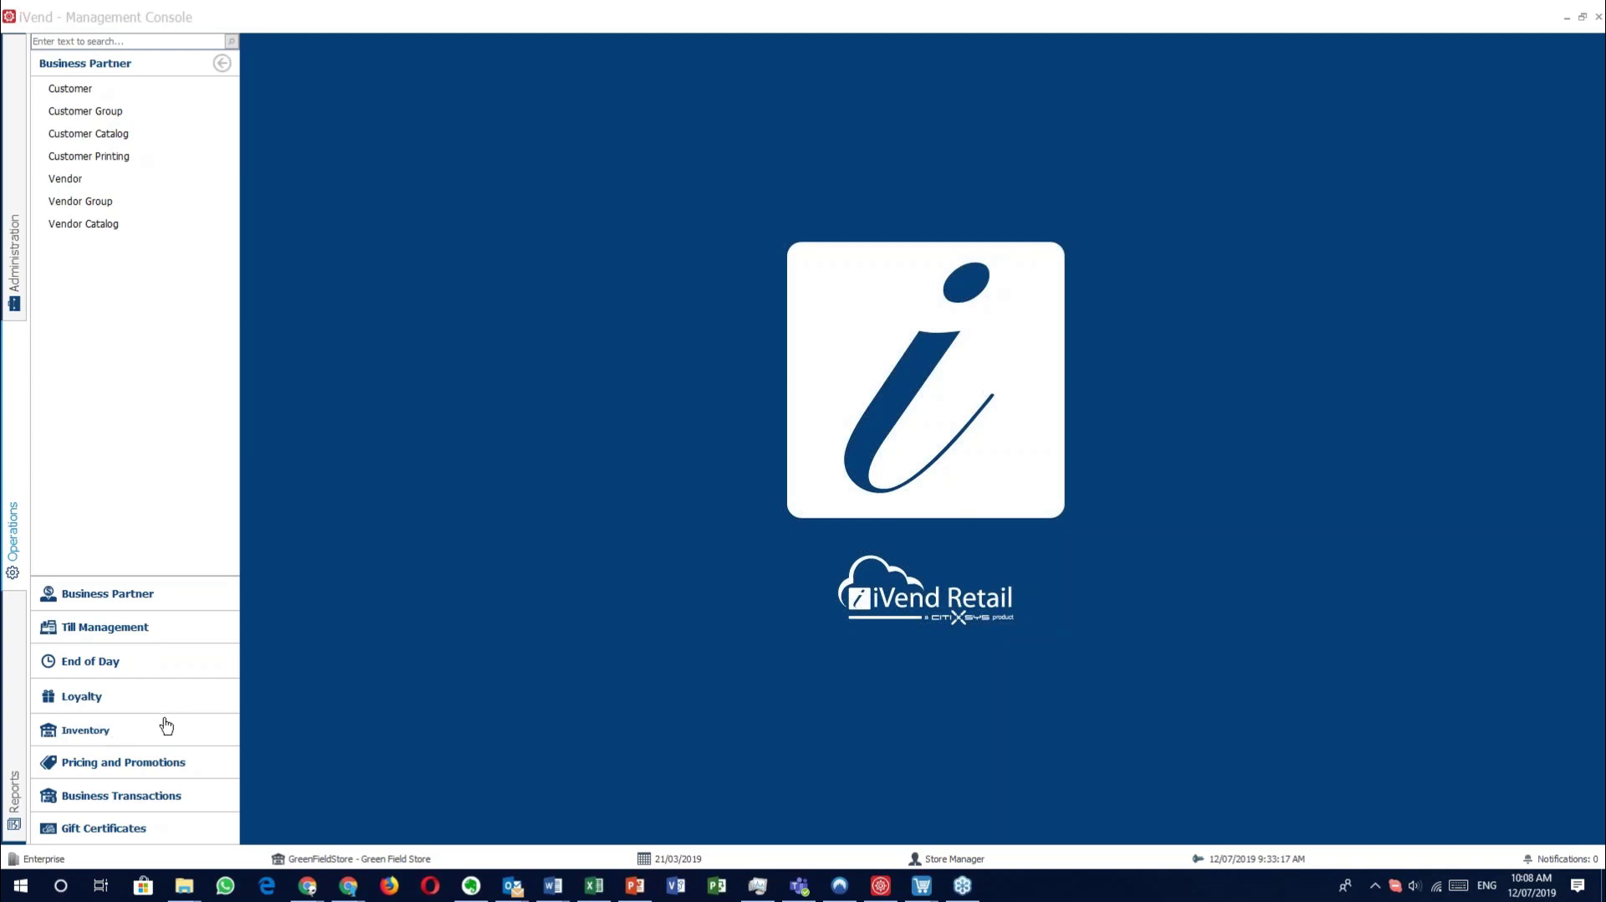
left_click(162, 764)
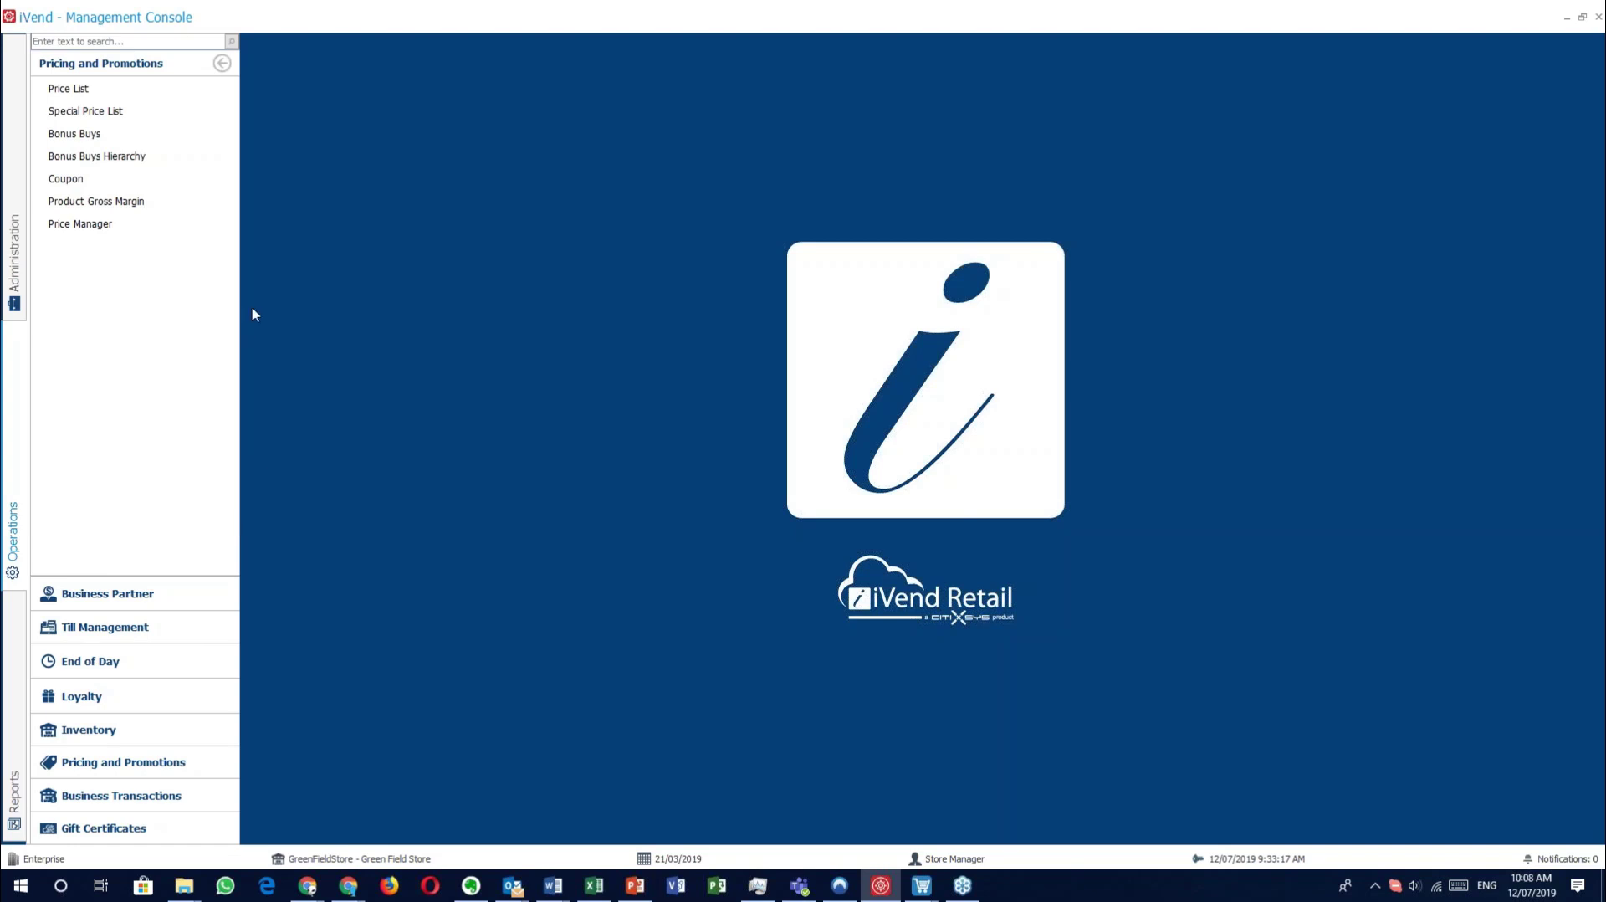
left_click(99, 138)
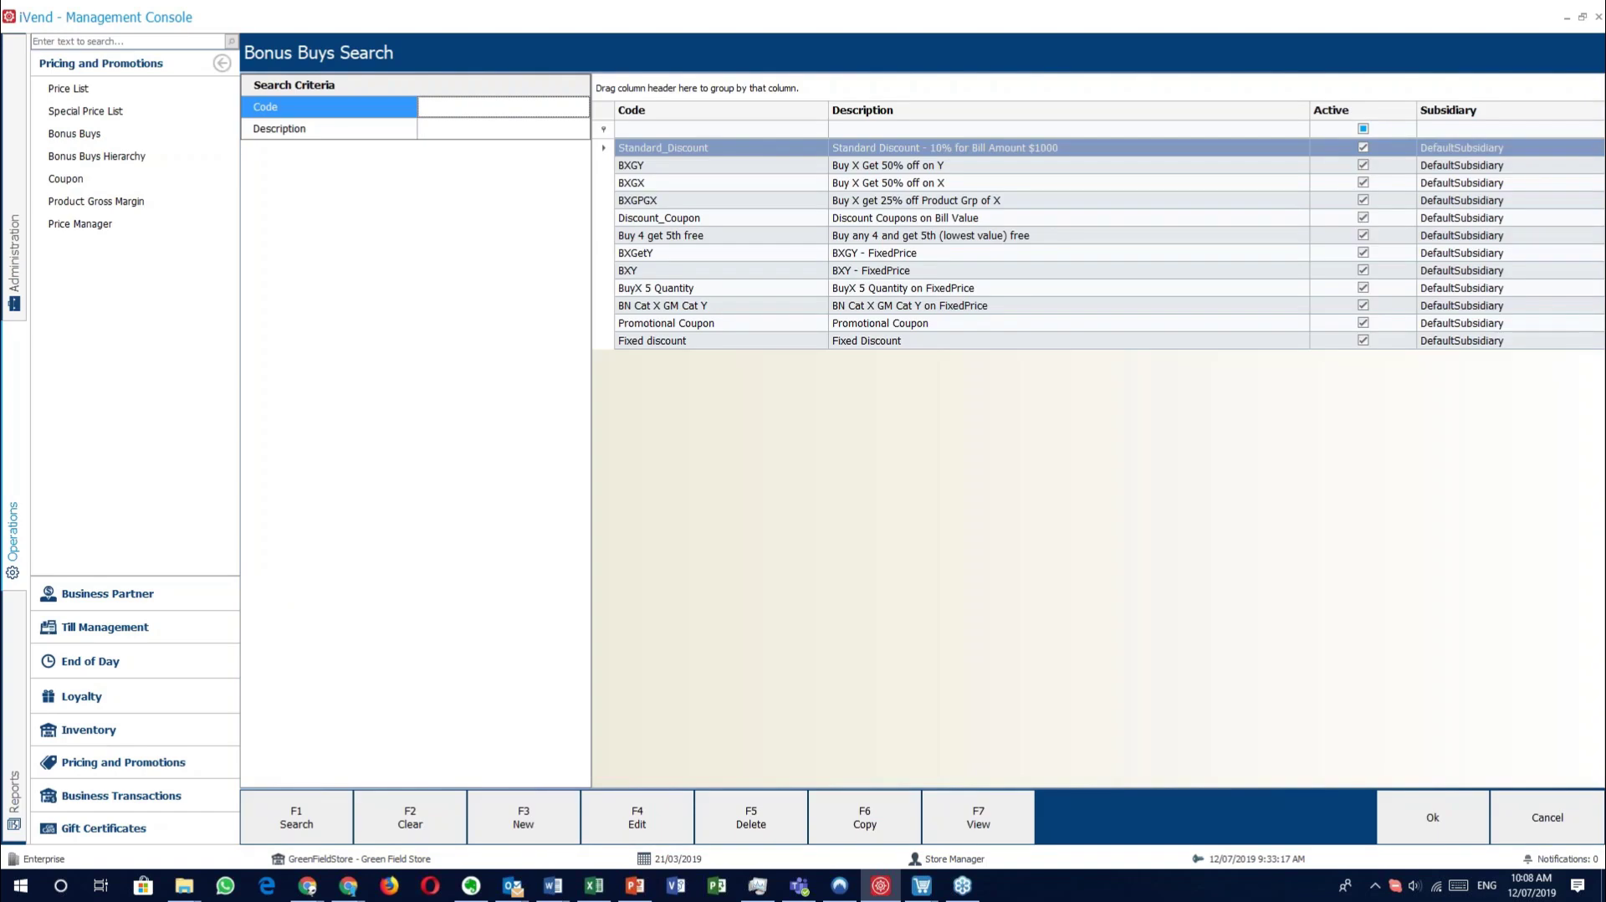
Switch to the iVend Retail Point of Sale, enlarge it to full screen and add product 100109 to the sale.
left_click(923, 888)
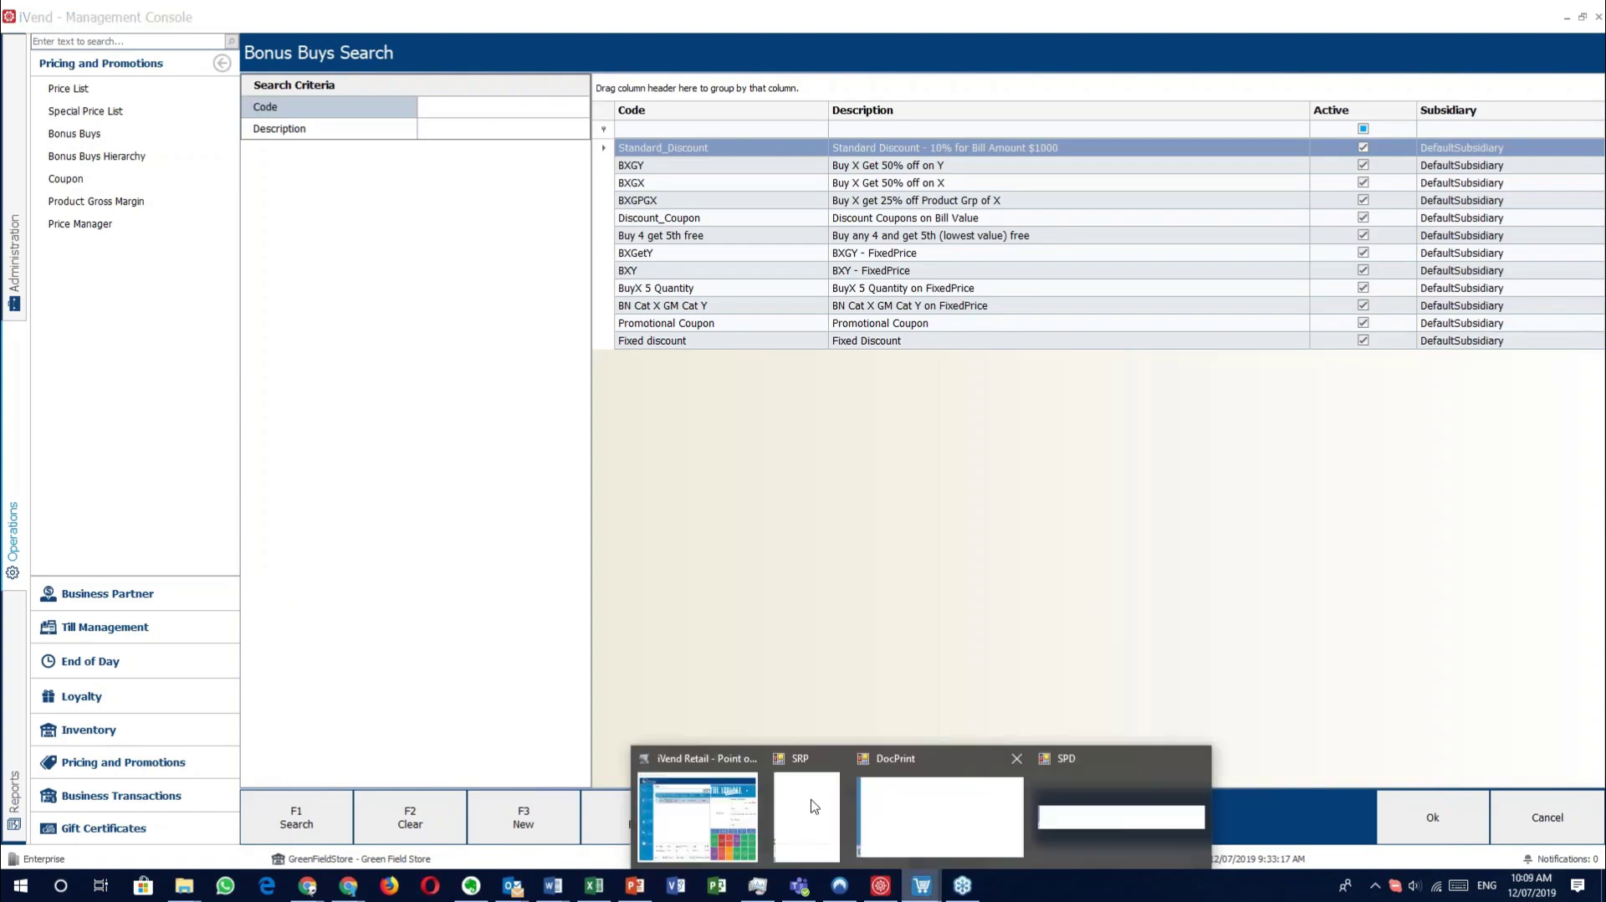
left_click(697, 807)
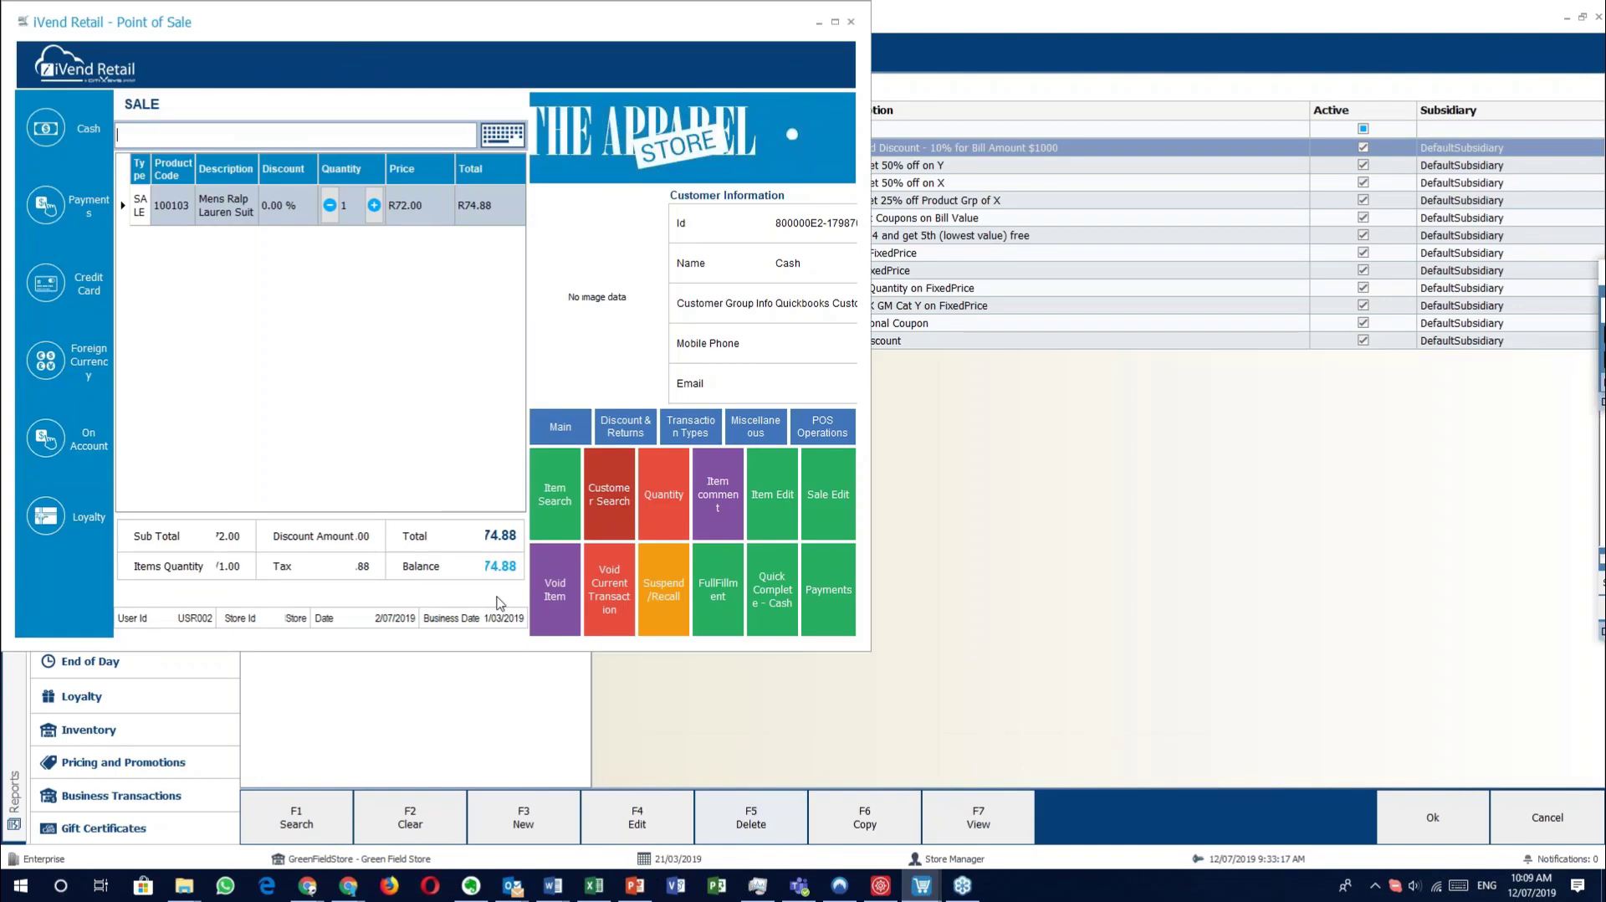
left_click(835, 22)
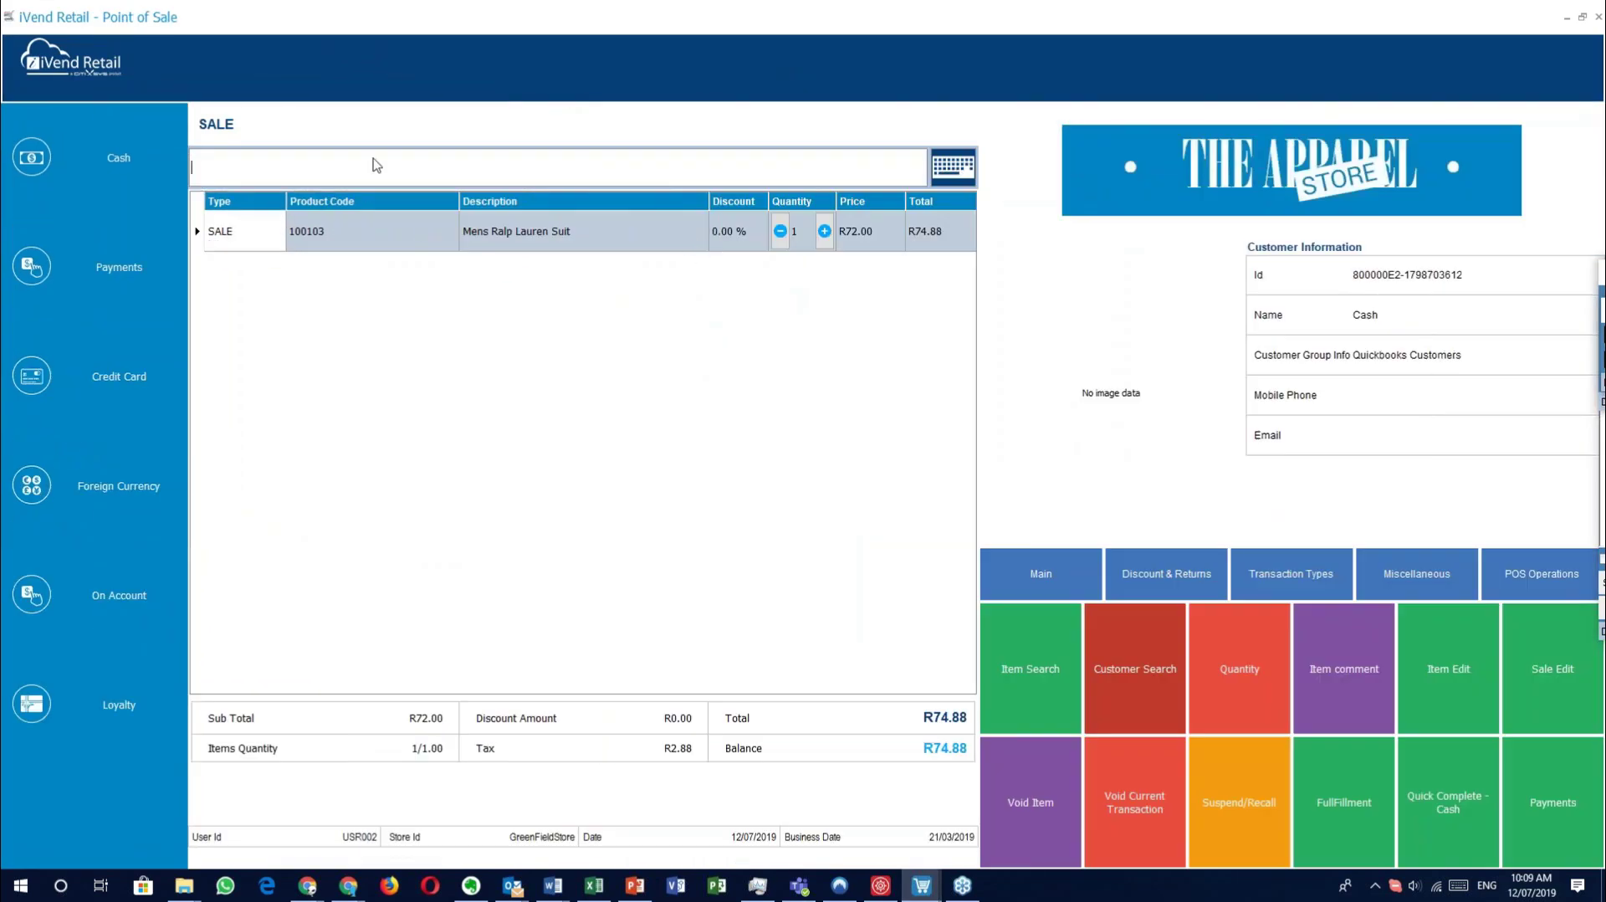
type("100103")
key("Return")
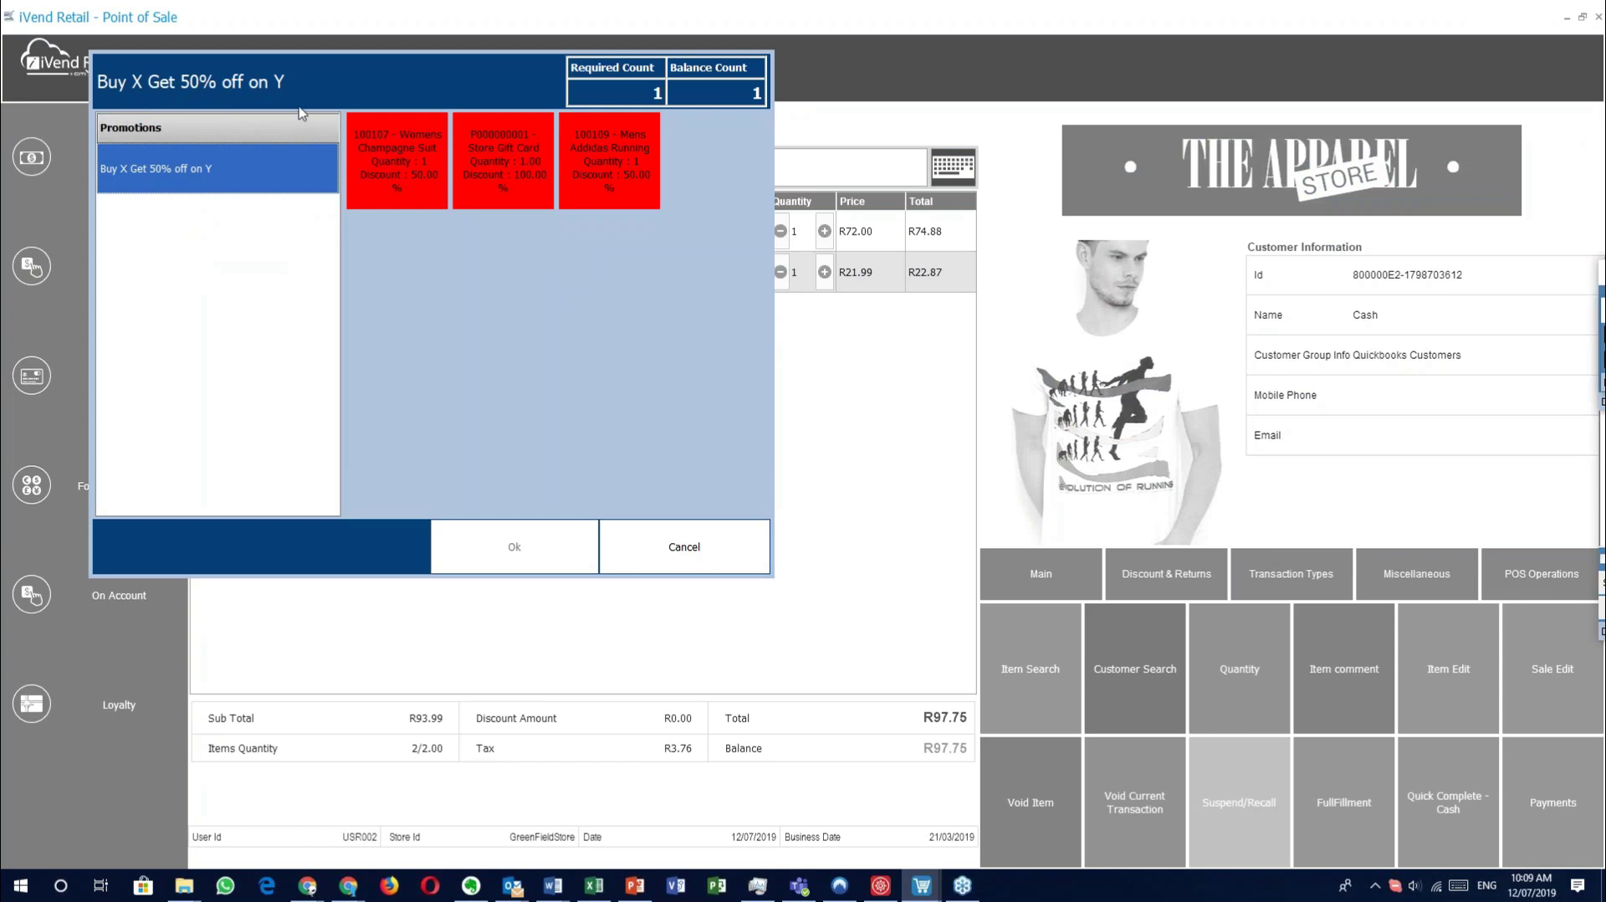
Apply the Buy X Get 50% off on Y promotion with 100107 Womens Champagne Suit as the discounted item, and review the sale lines.
left_click(378, 158)
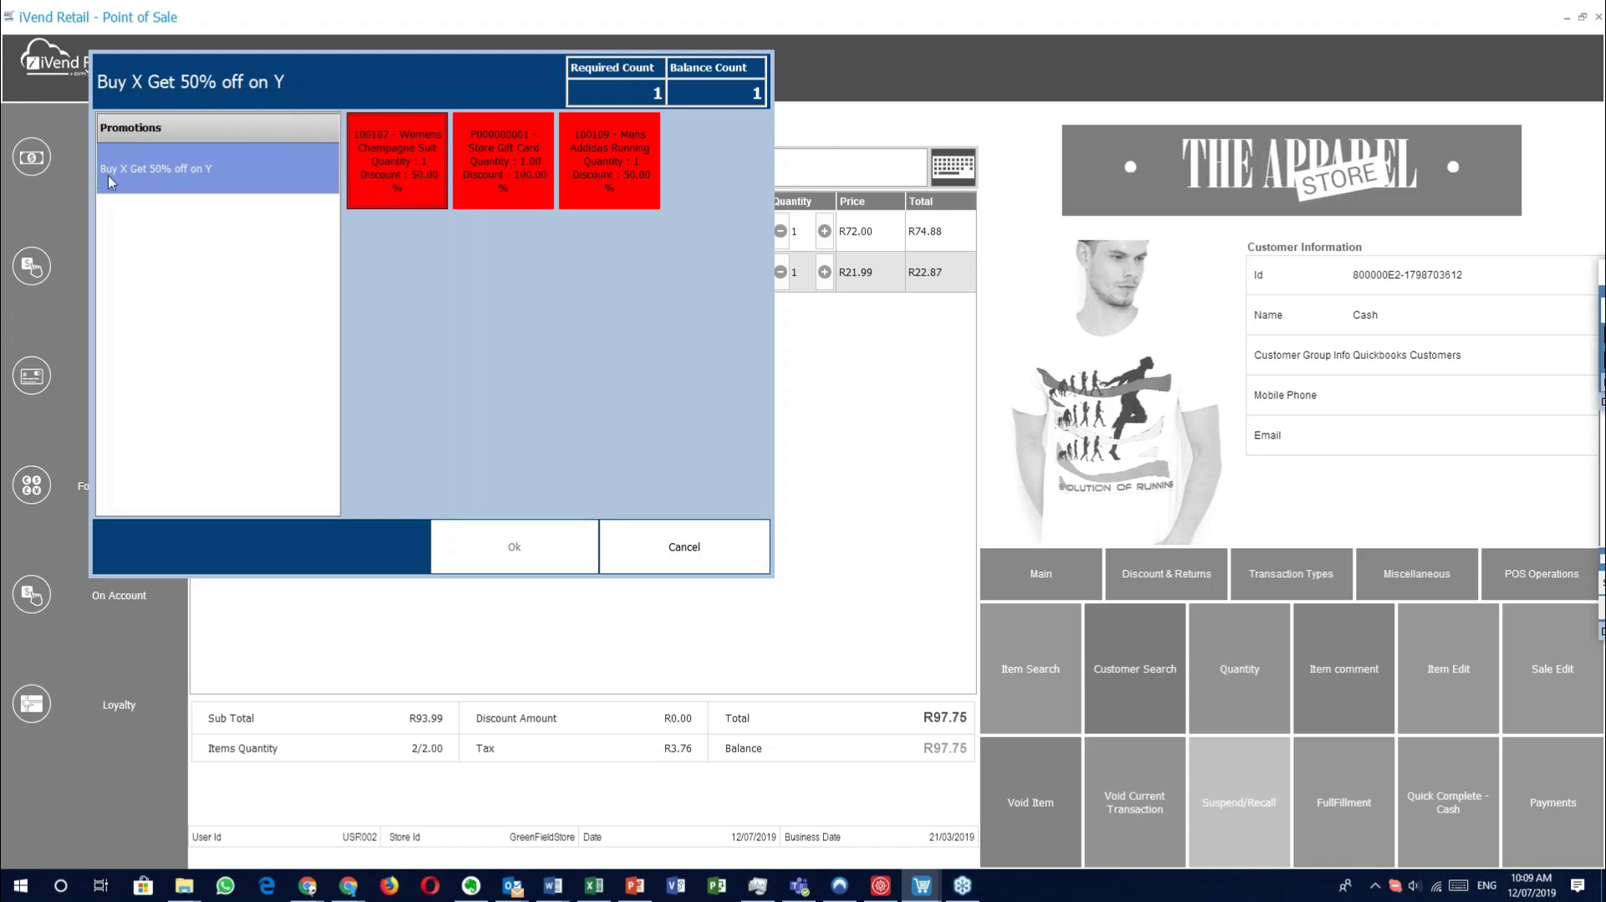
left_click(460, 195)
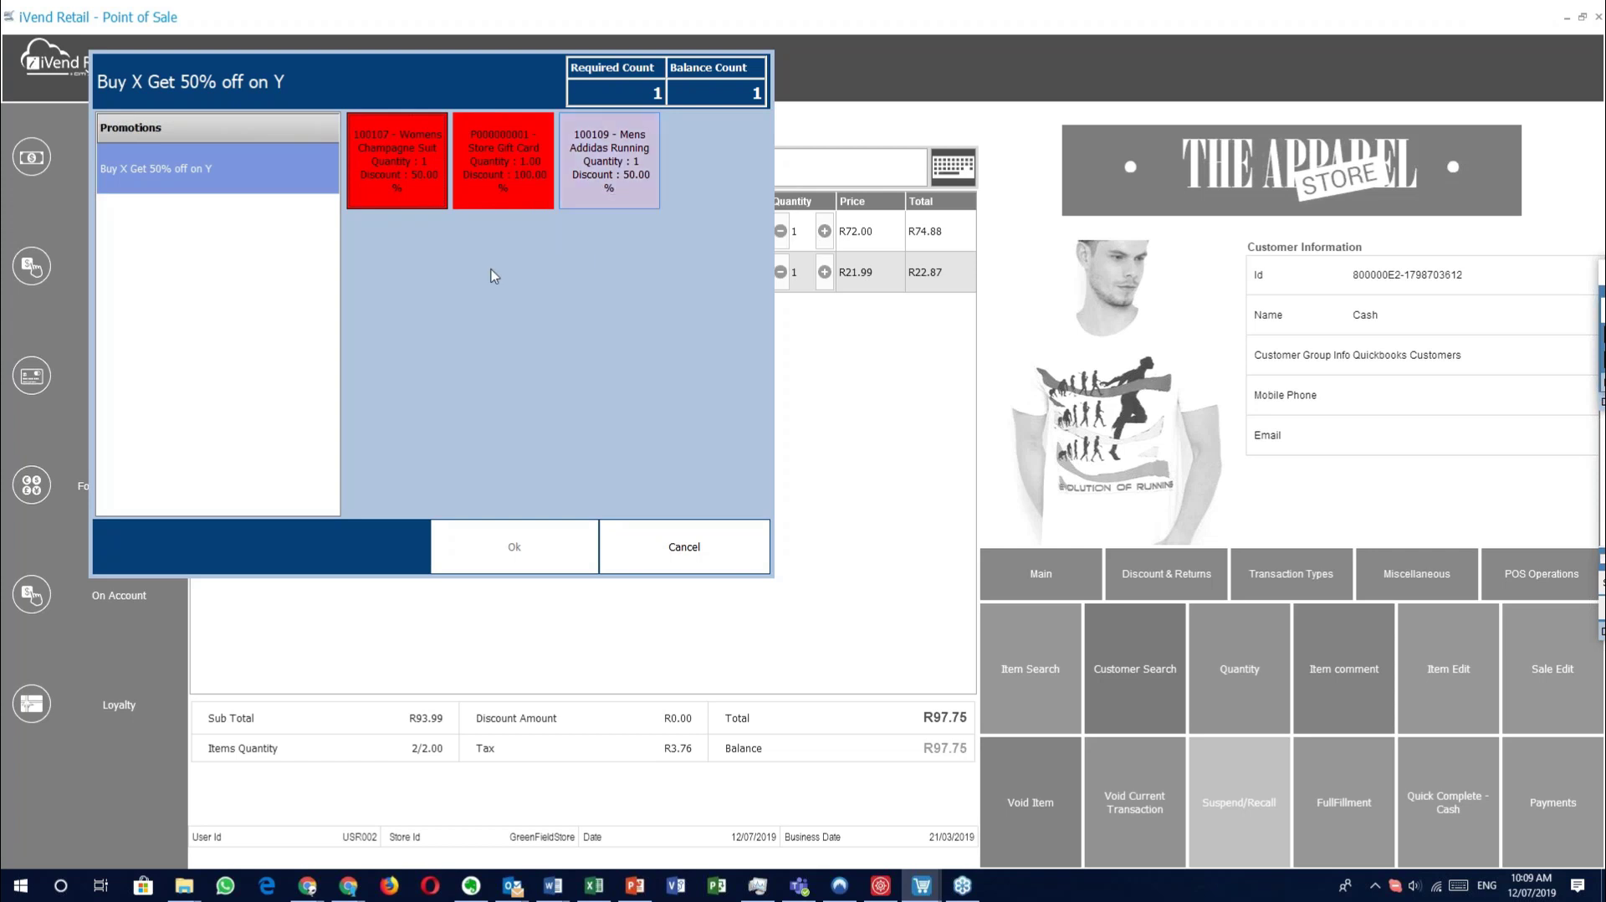
left_click(385, 159)
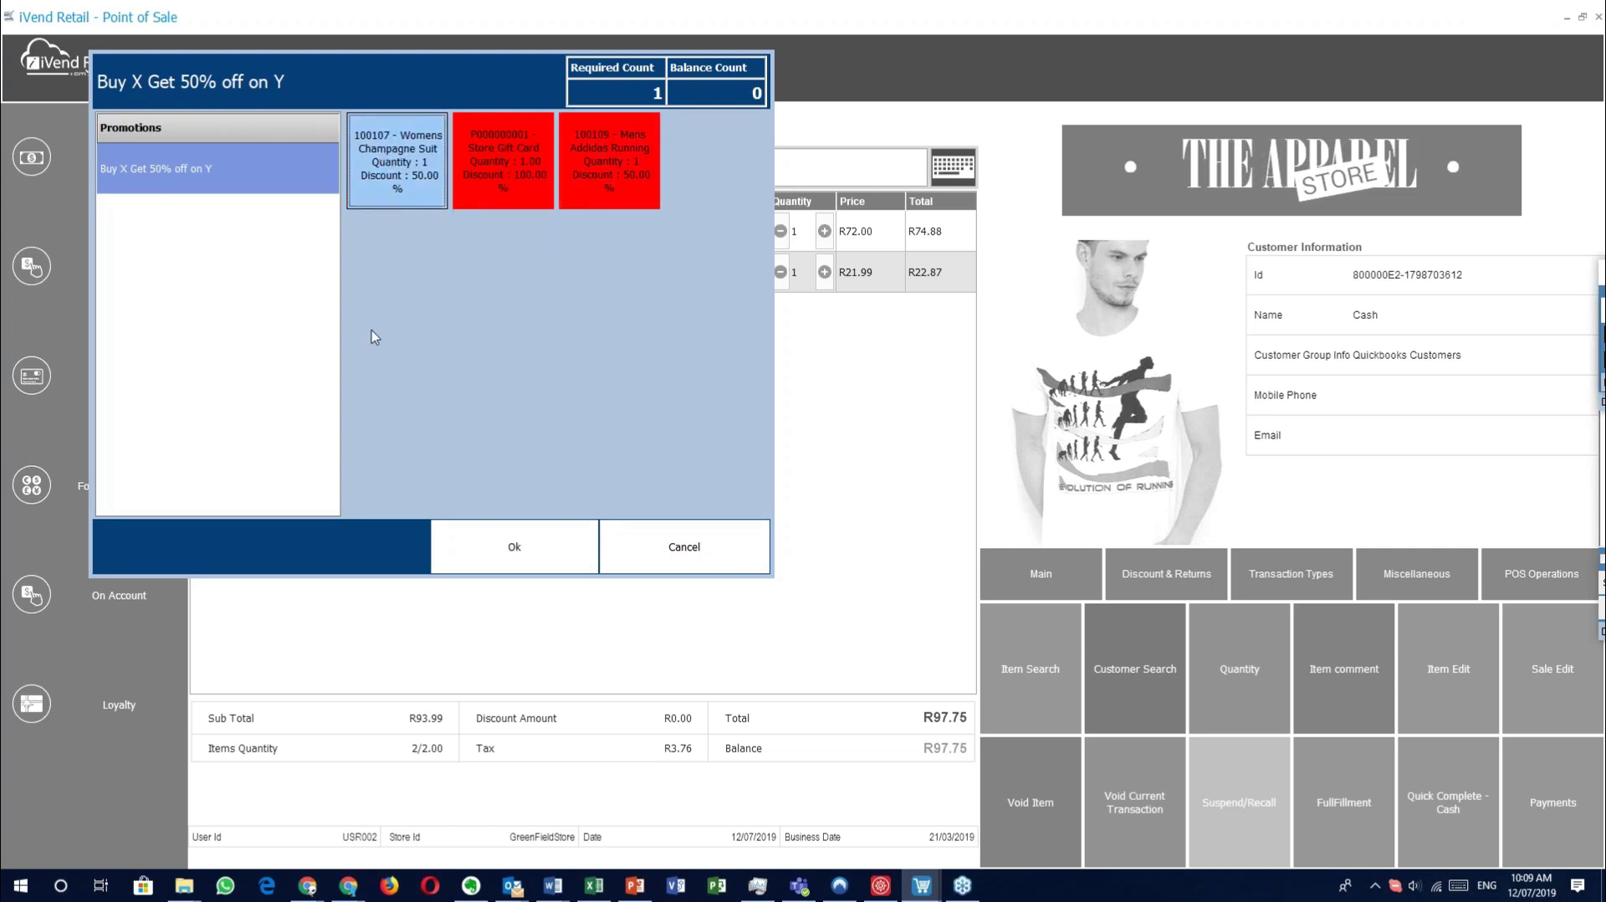
left_click(514, 546)
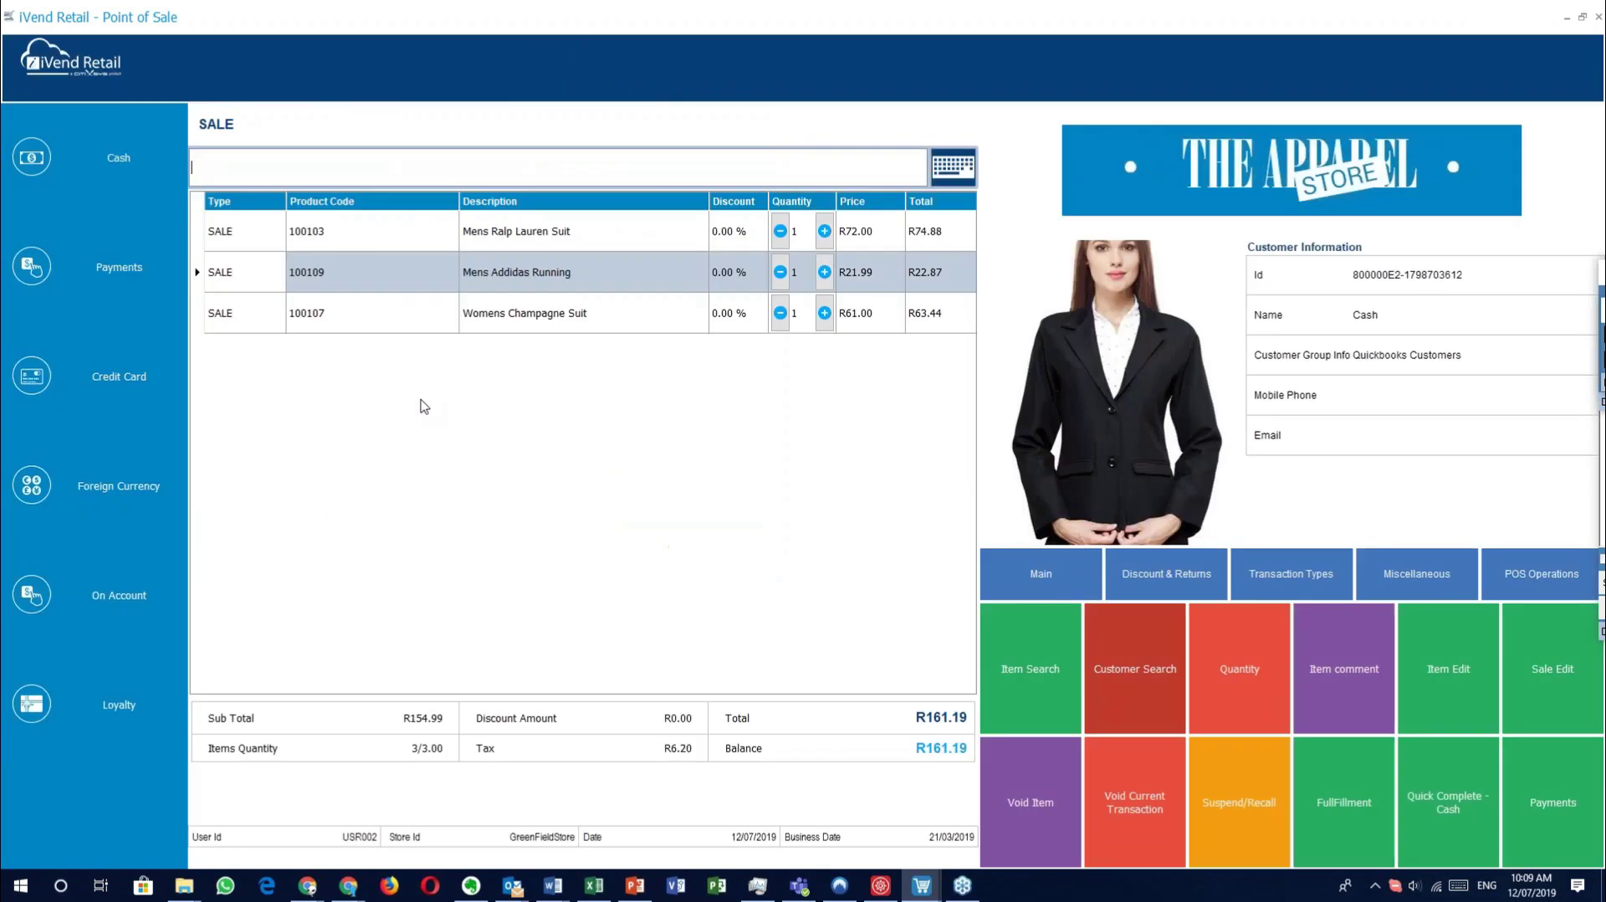
left_click(531, 355)
left_click(454, 239)
left_click(448, 274)
left_click(436, 326)
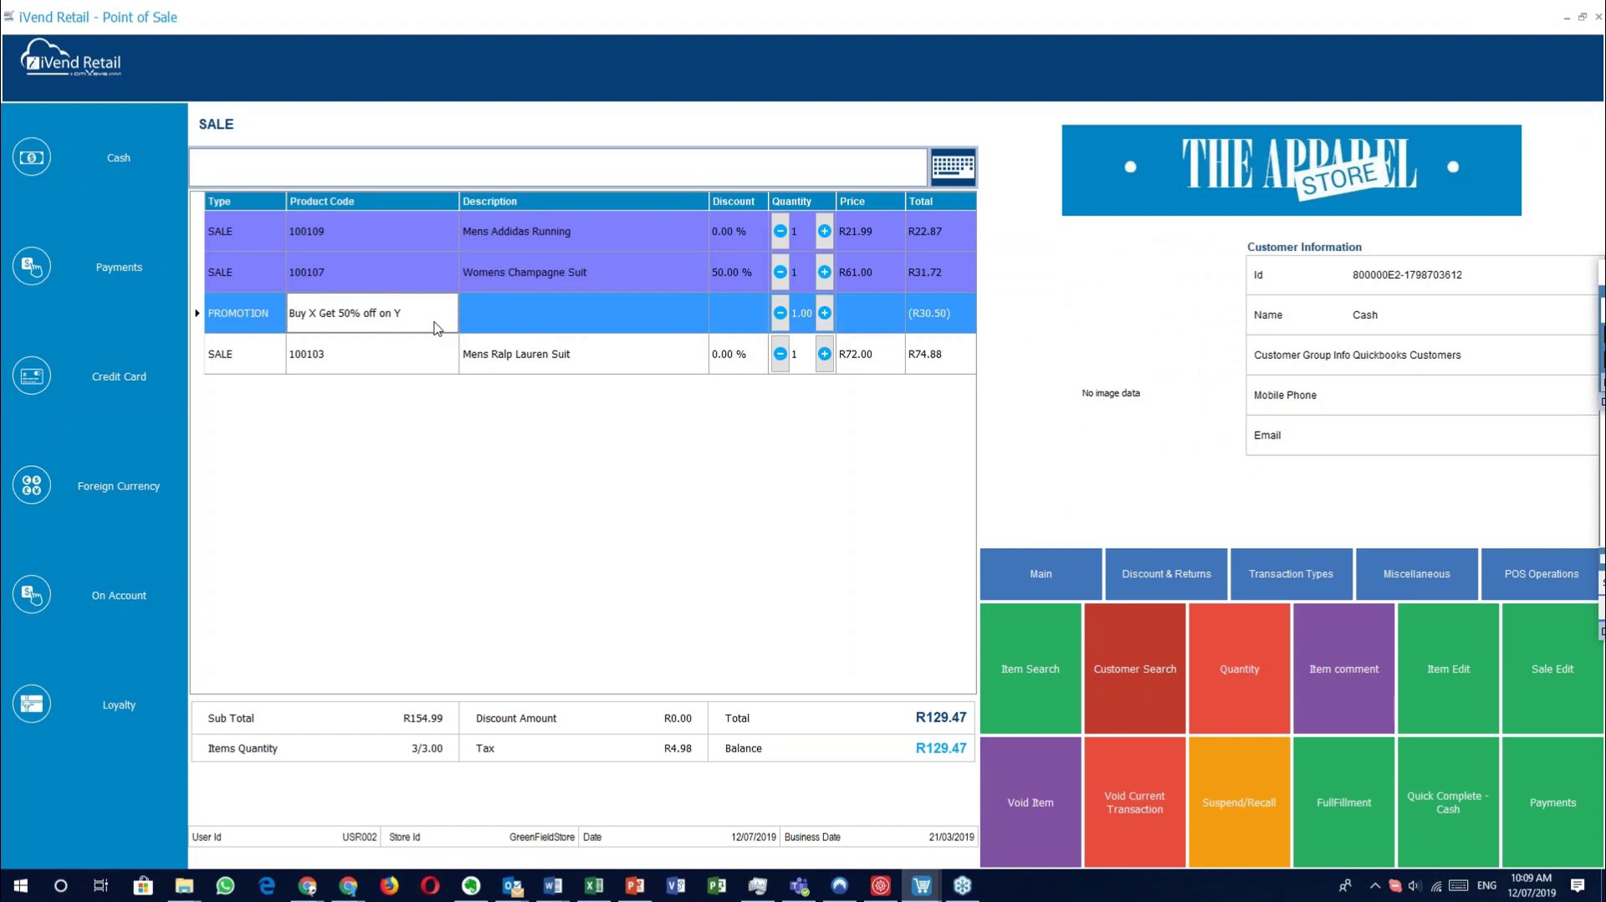
Pay the full balance of the sale in cash and complete the transaction.
left_click(97, 158)
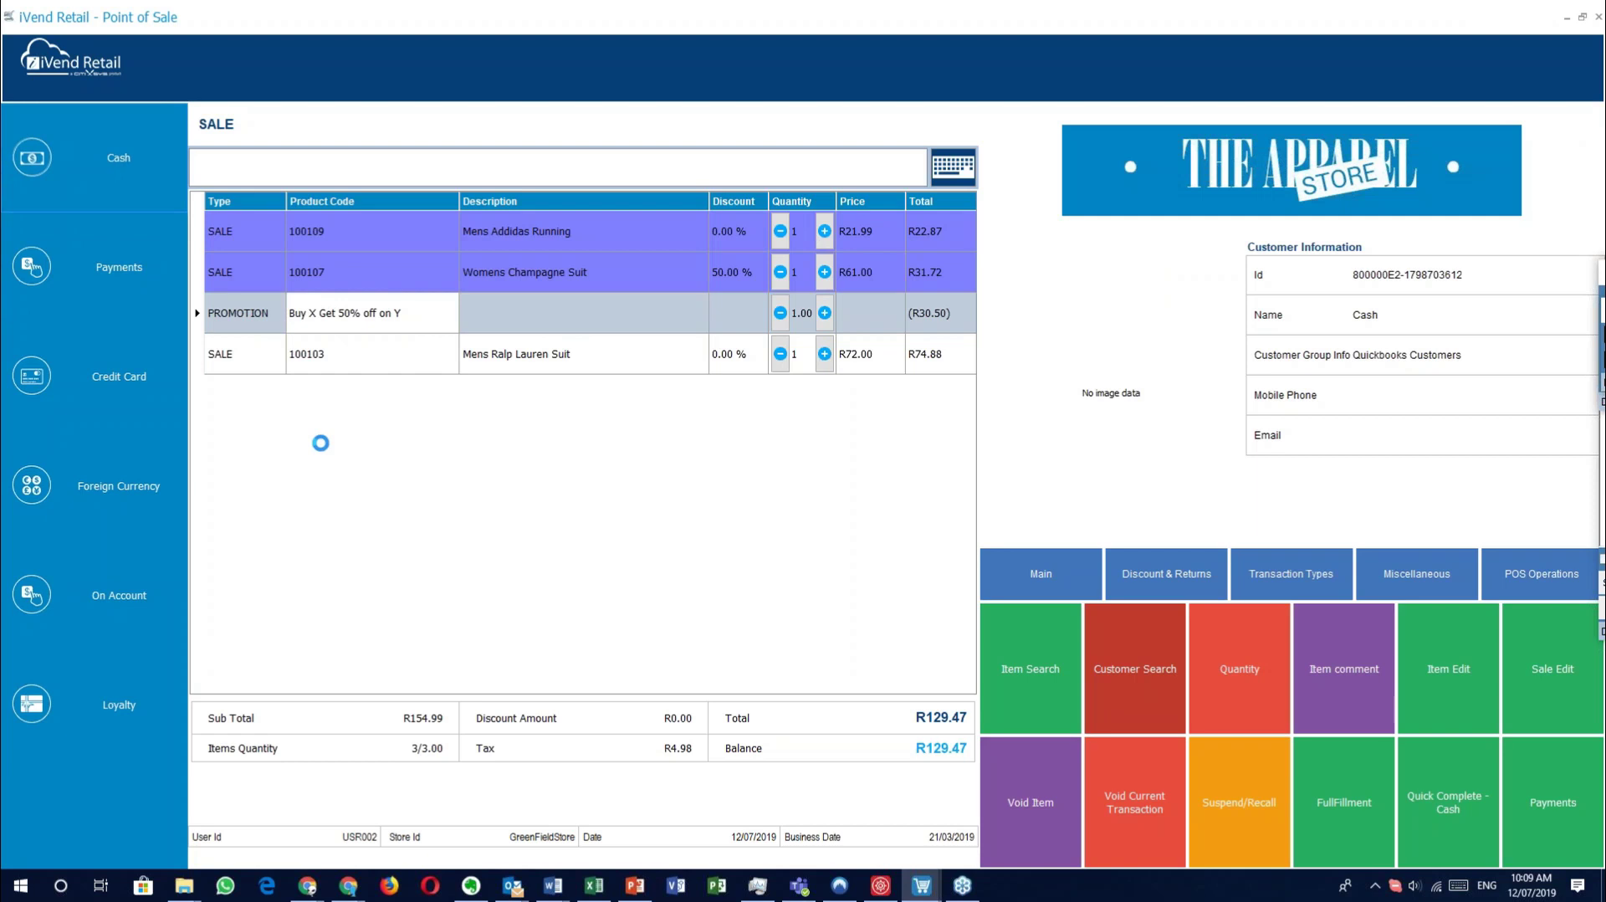
left_click(1393, 845)
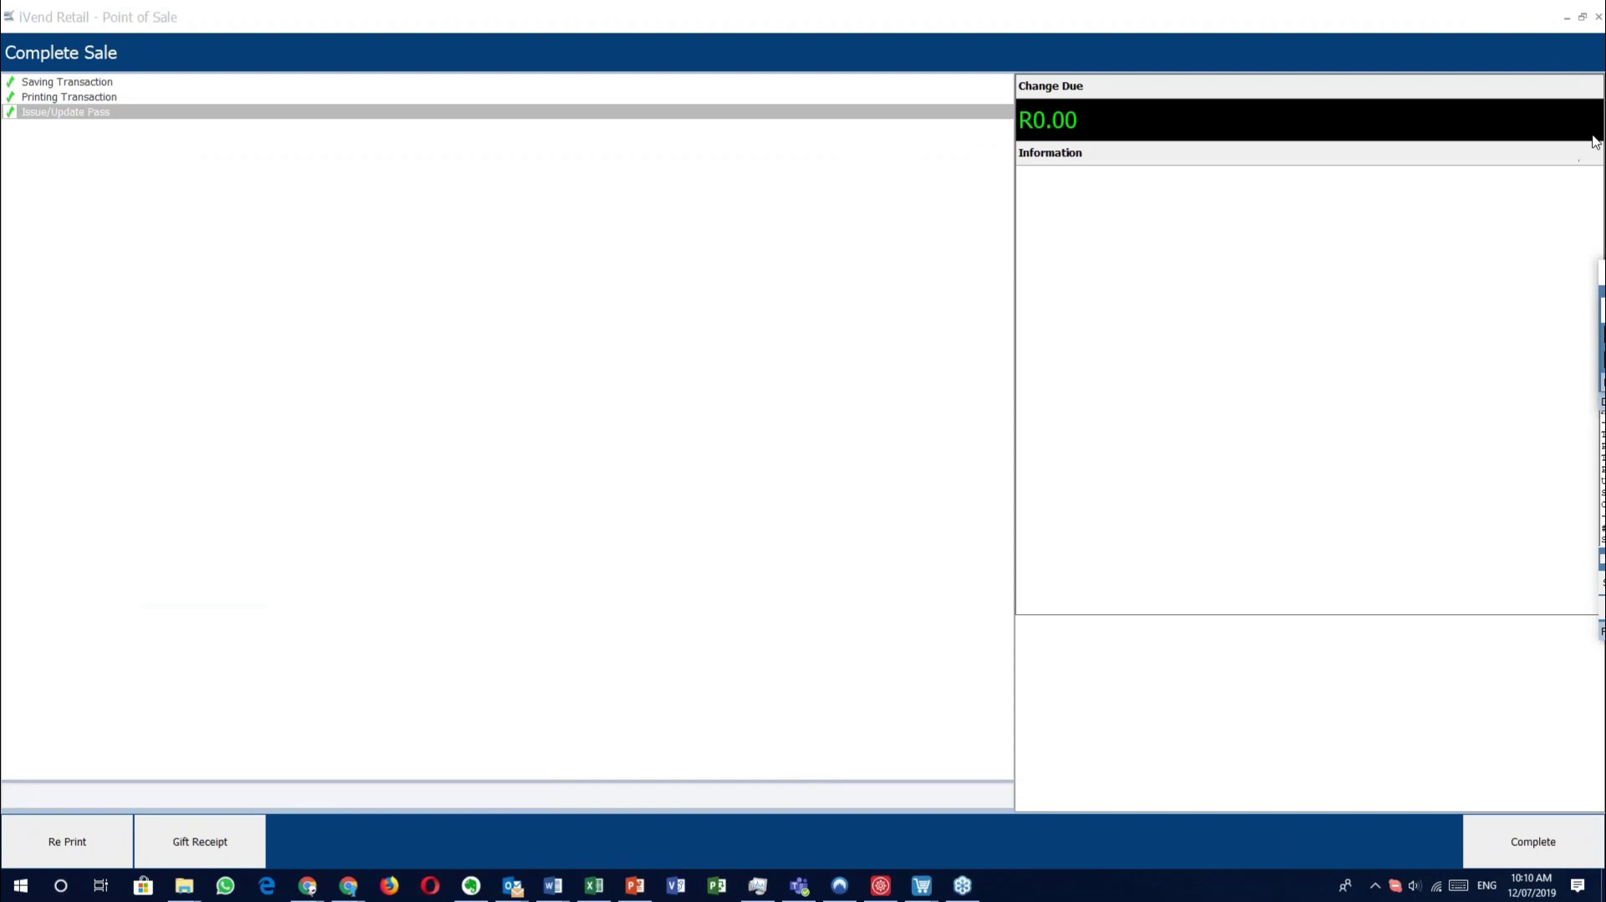
left_click(1538, 841)
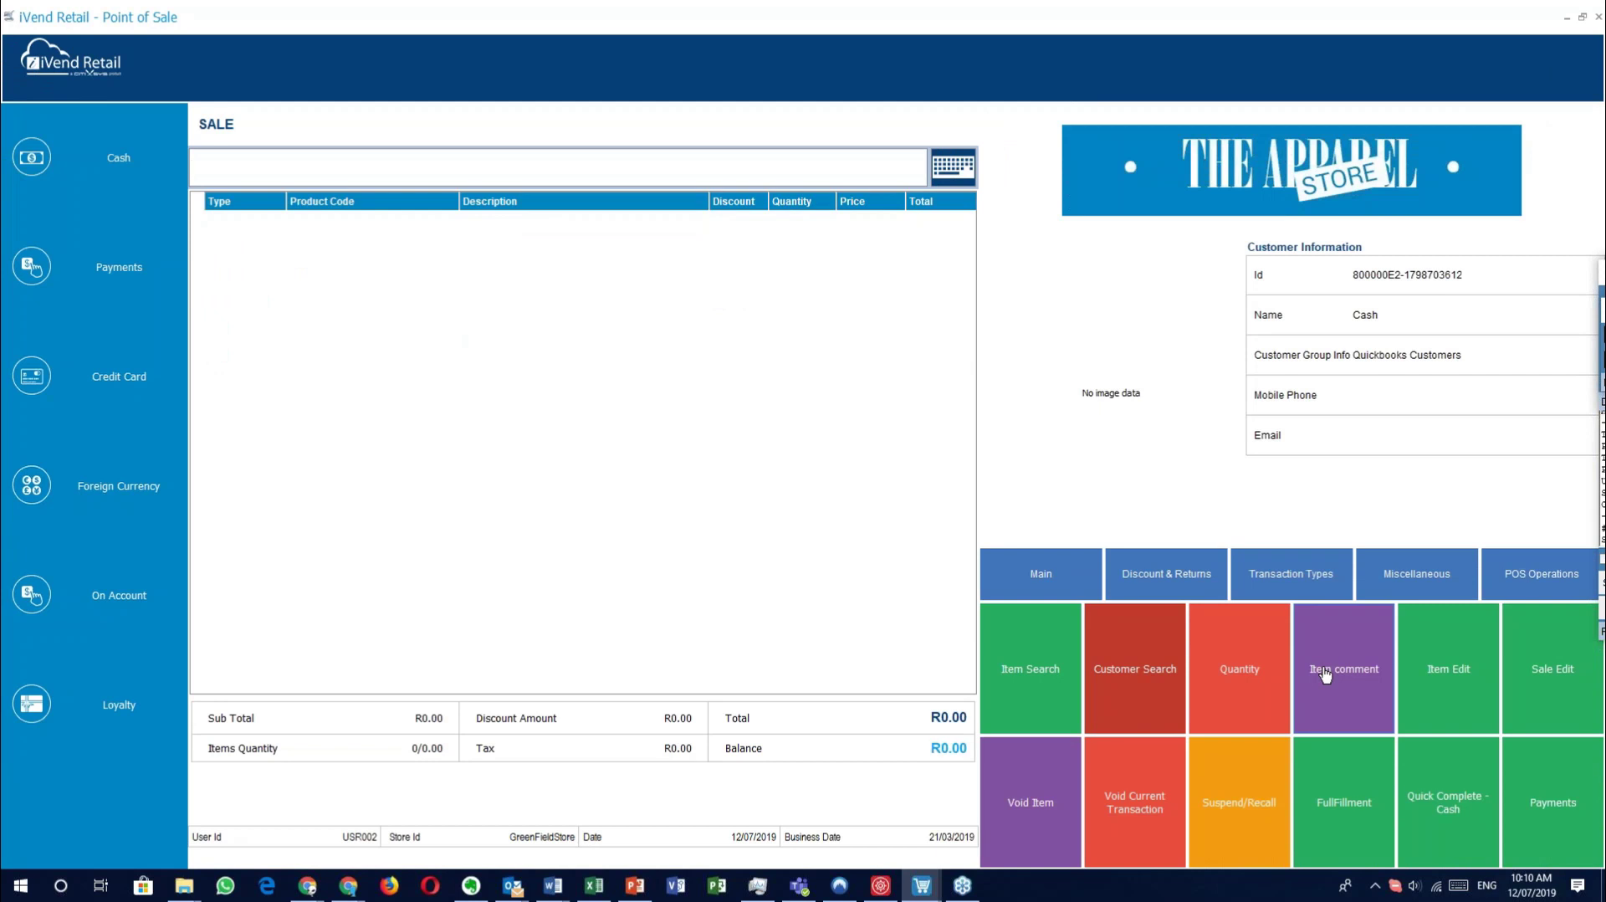
View the store's recent sales in Transaction Search, then return to the sale screen.
left_click(1402, 568)
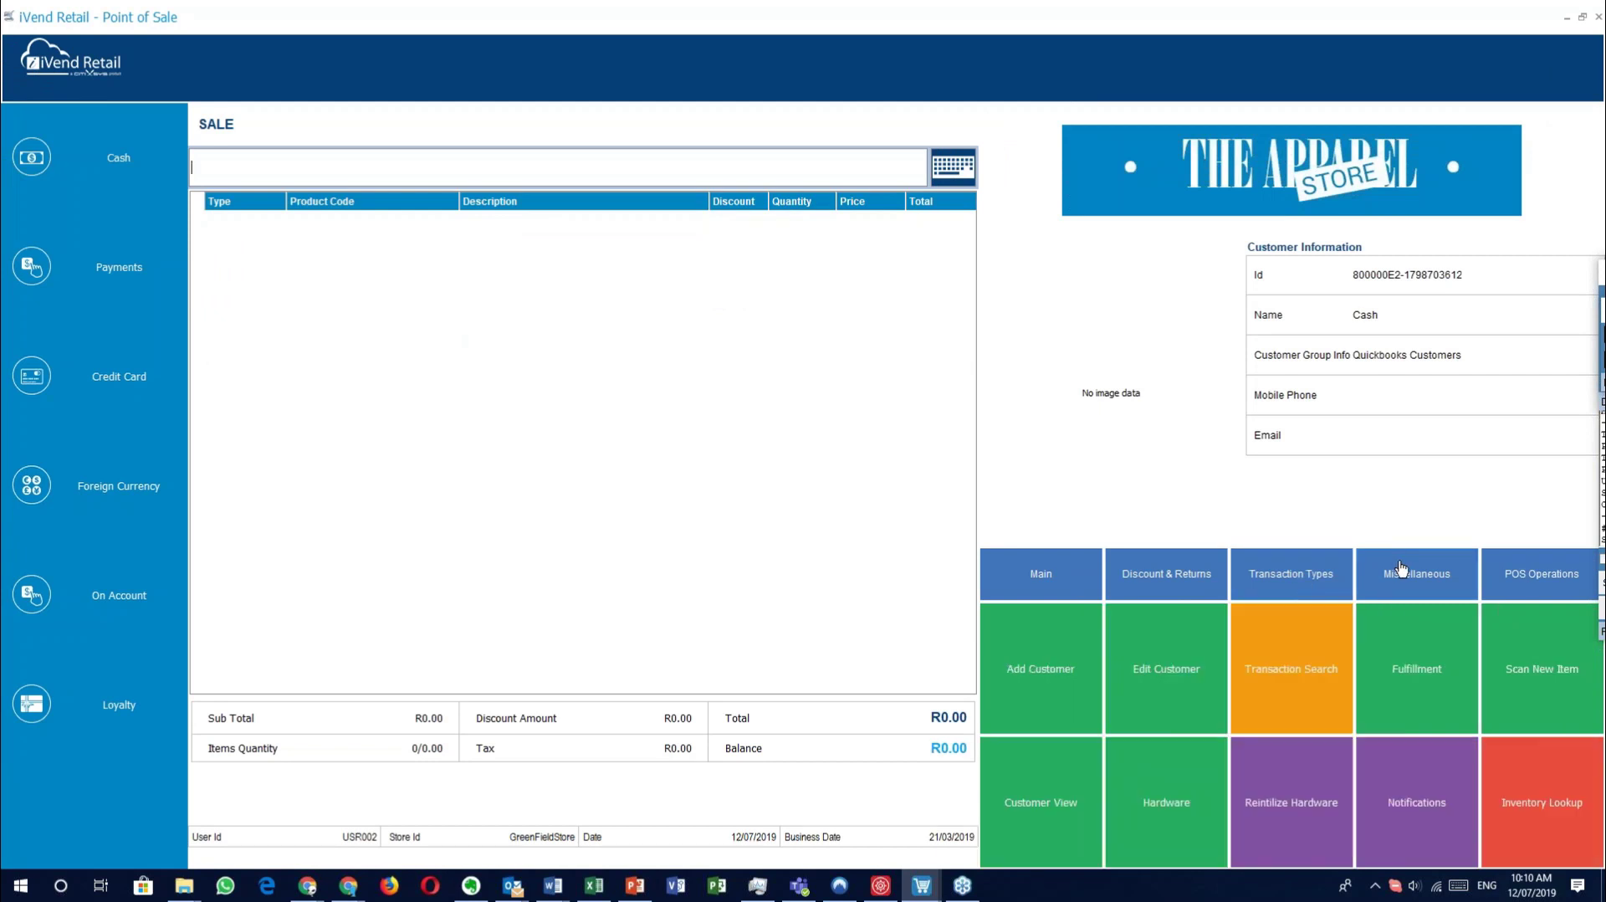
left_click(1317, 698)
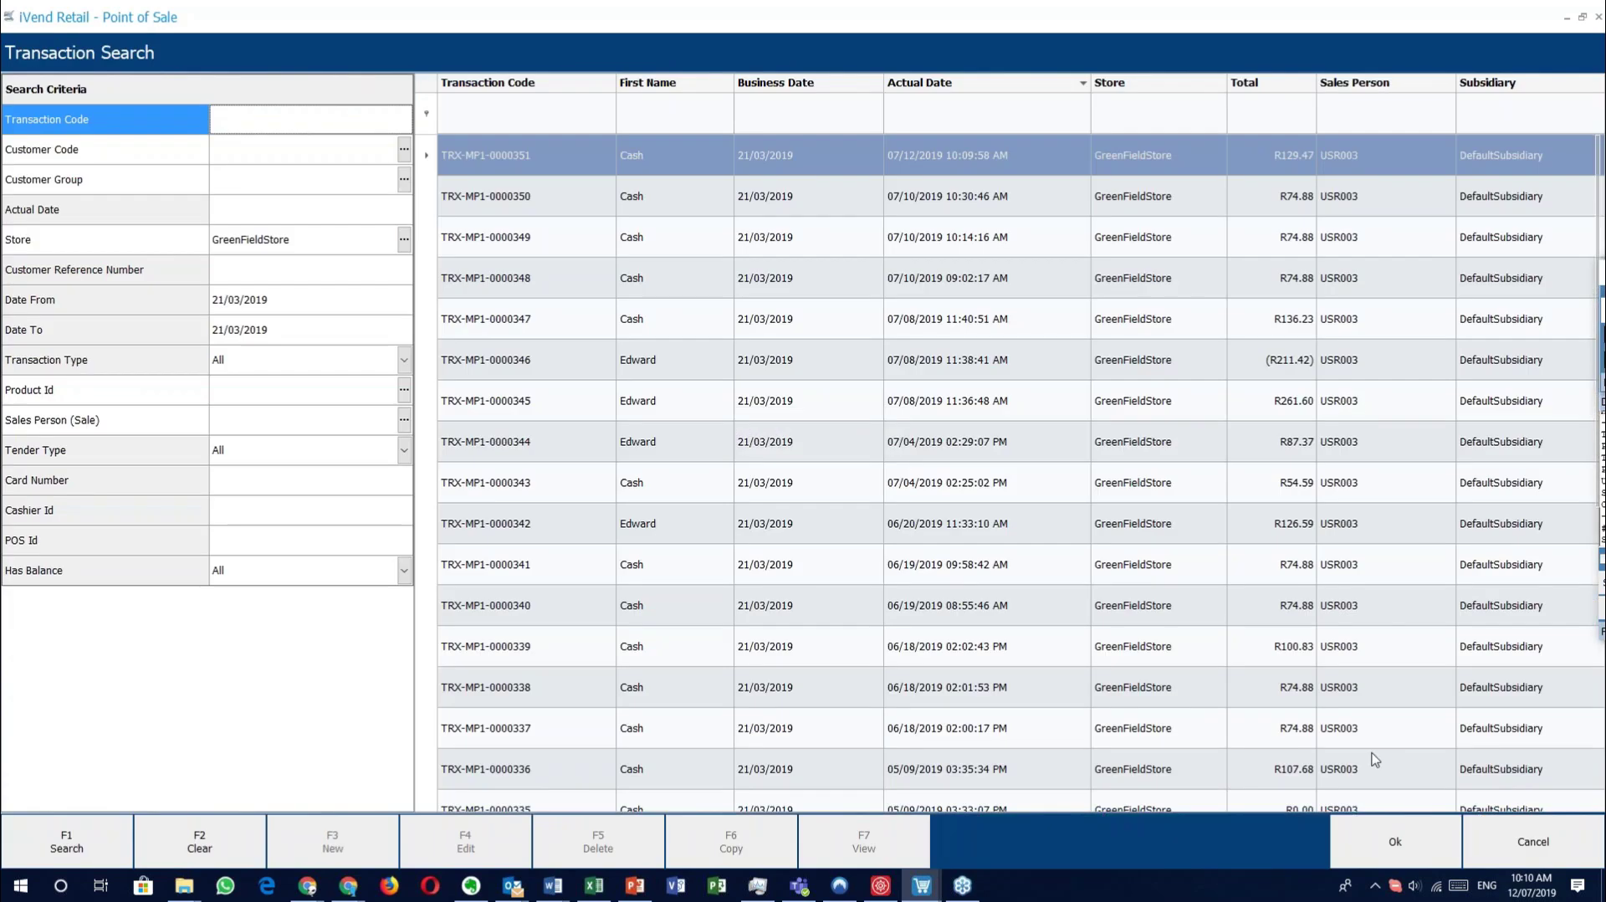
left_click(1534, 841)
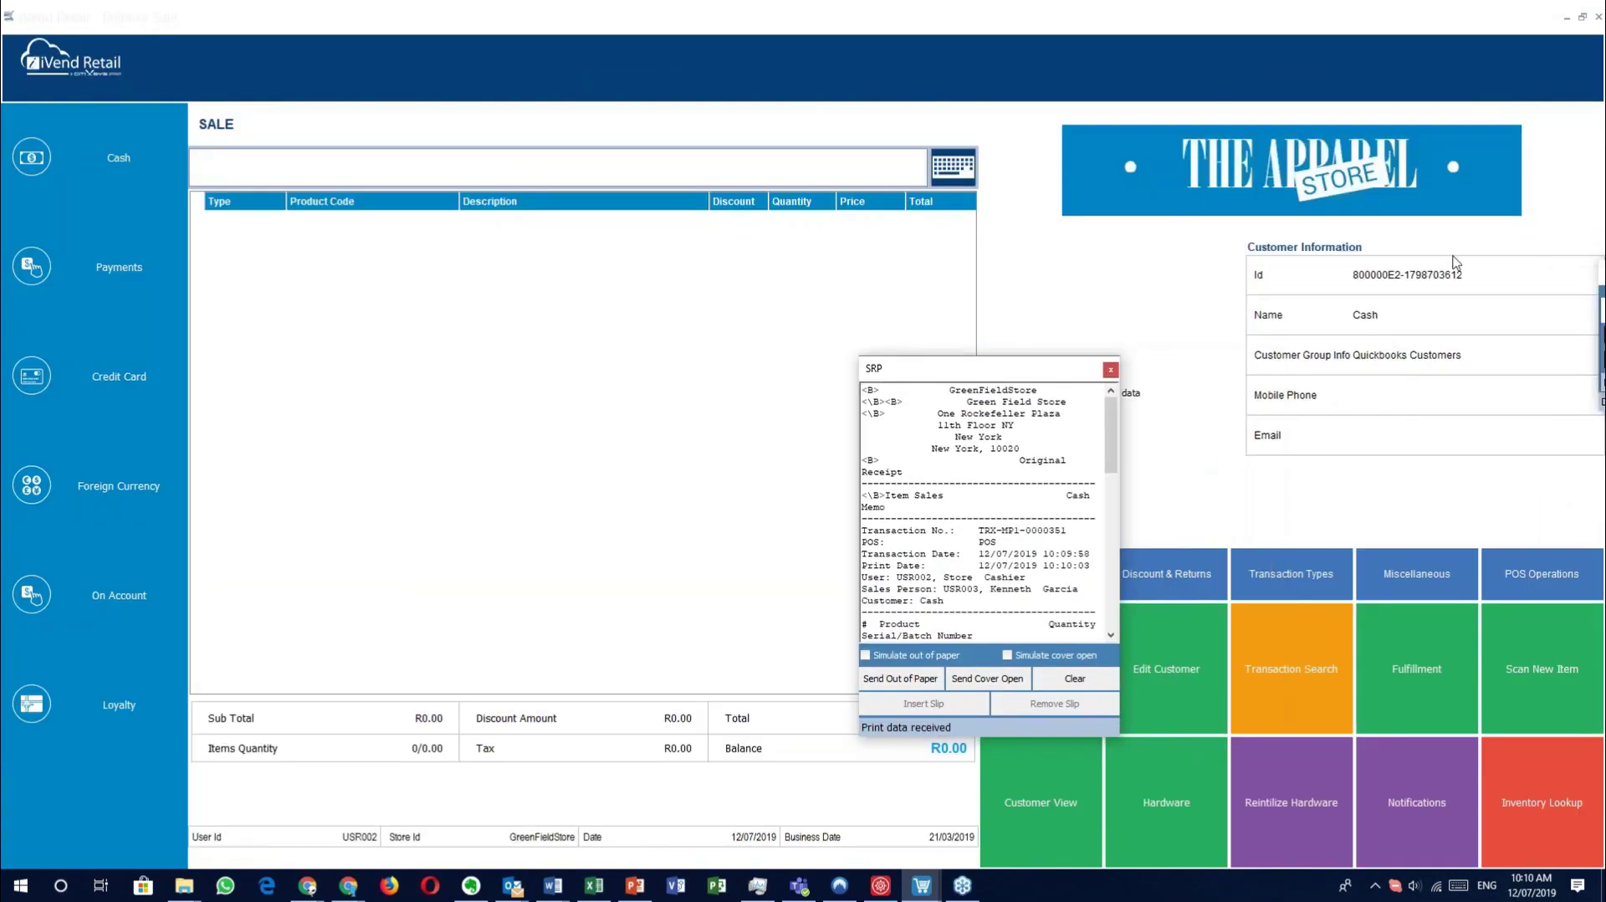
Look up the completed sale's transaction details using the barcode number copied from the end of the printed receipt, then leave the details.
left_click(1603, 247)
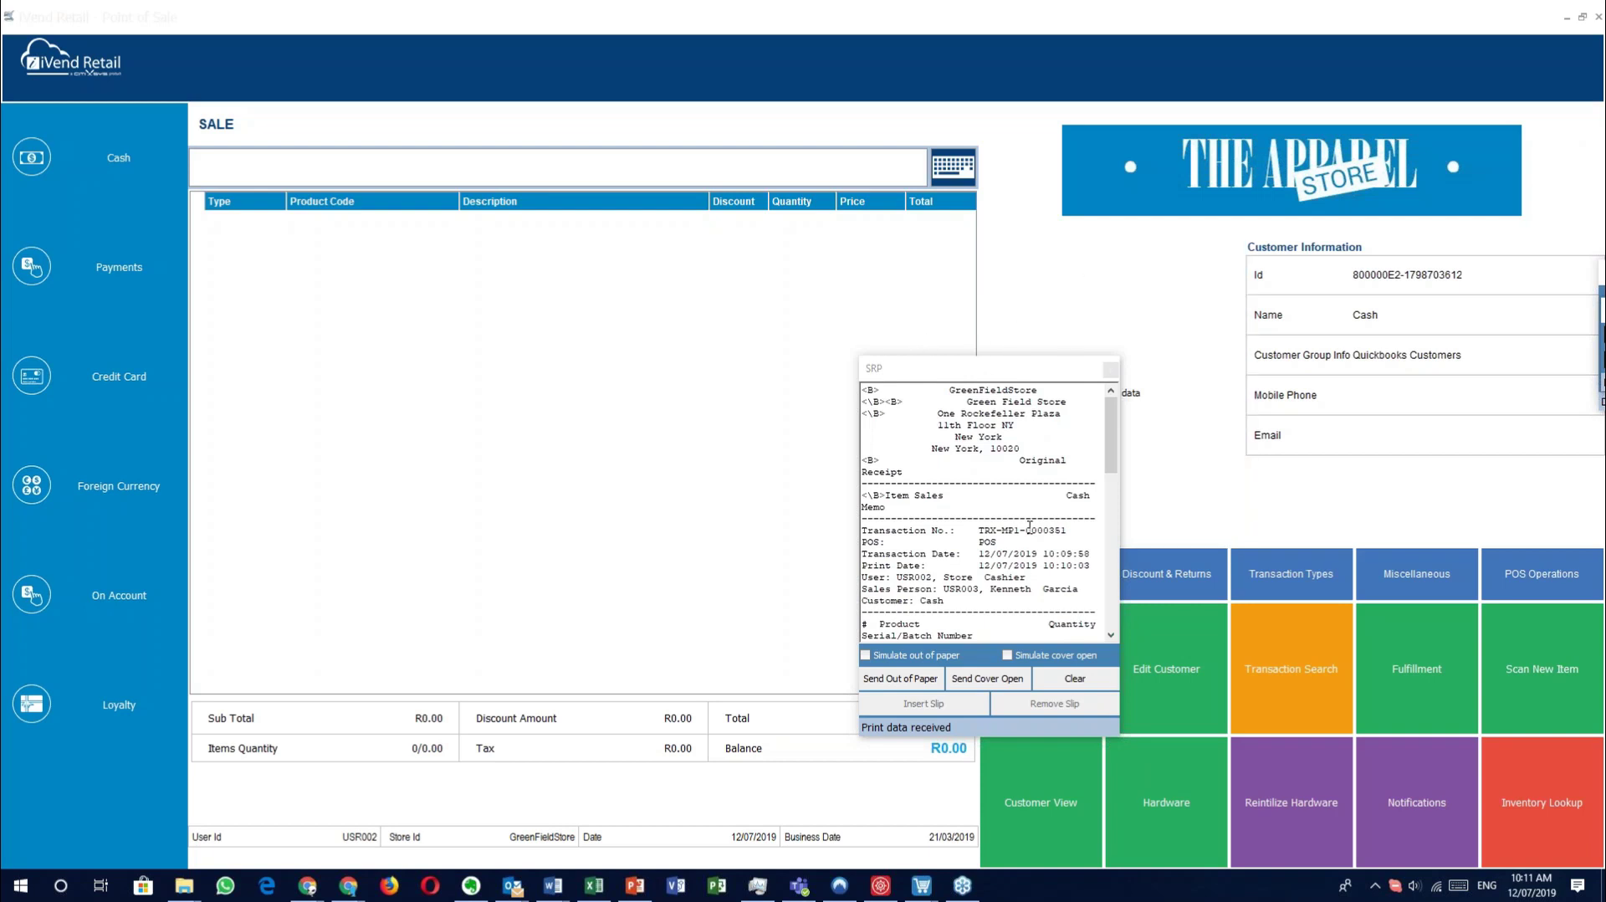
left_click_drag(1113, 456, 1126, 632)
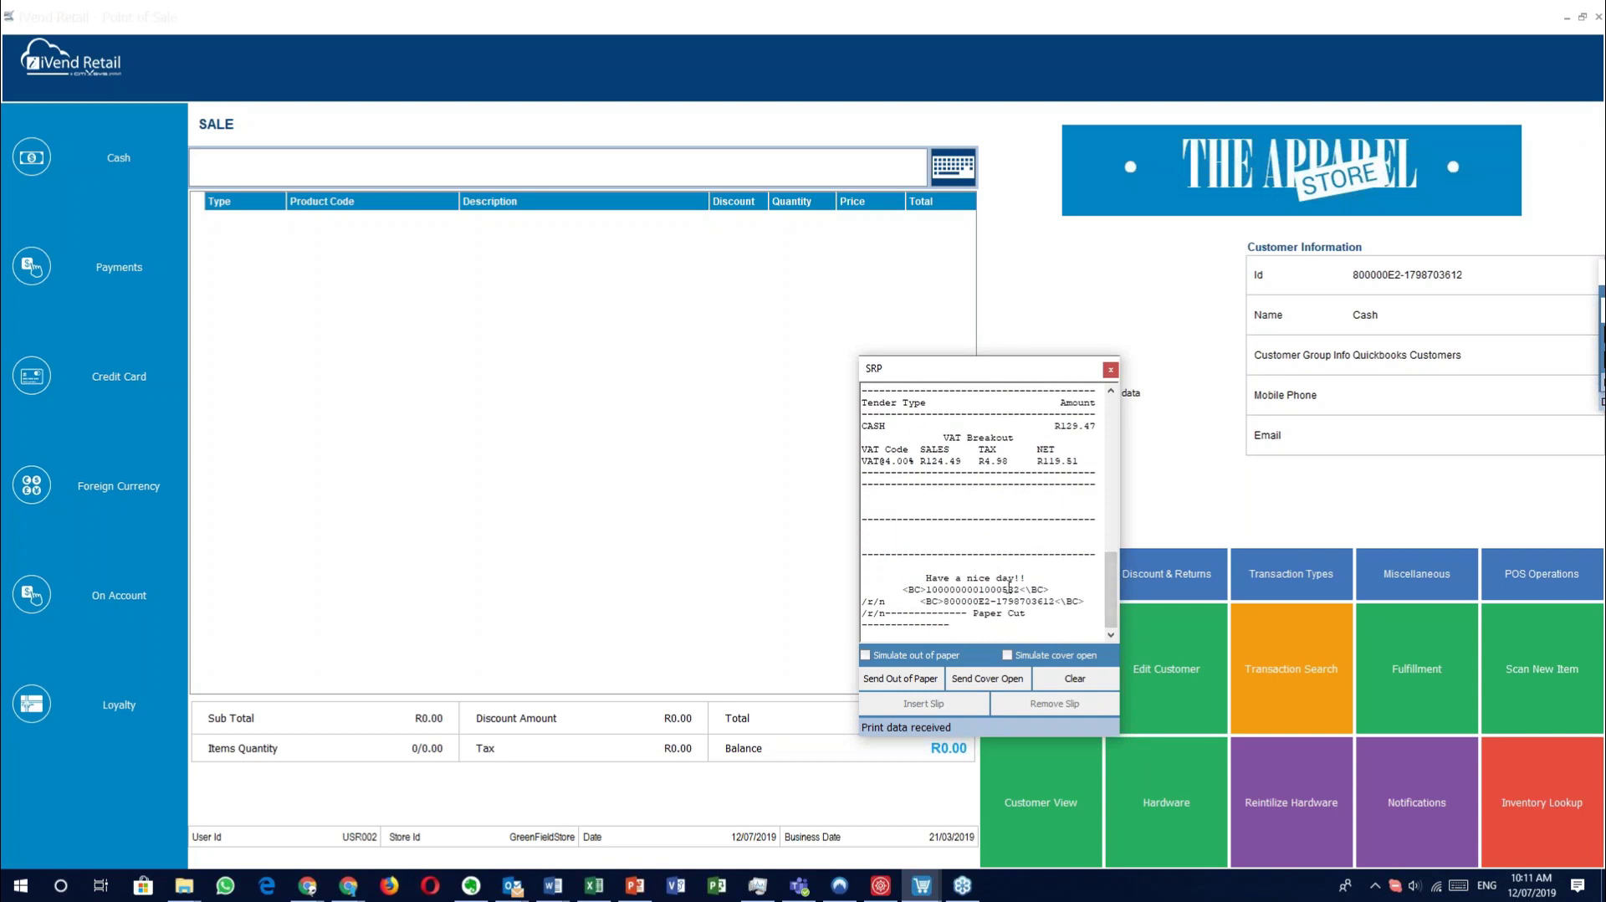
left_click_drag(925, 590, 1018, 589)
left_click(576, 170)
key("ctrl+v")
key("Return")
left_click(311, 155)
left_click(314, 171)
left_click(333, 128)
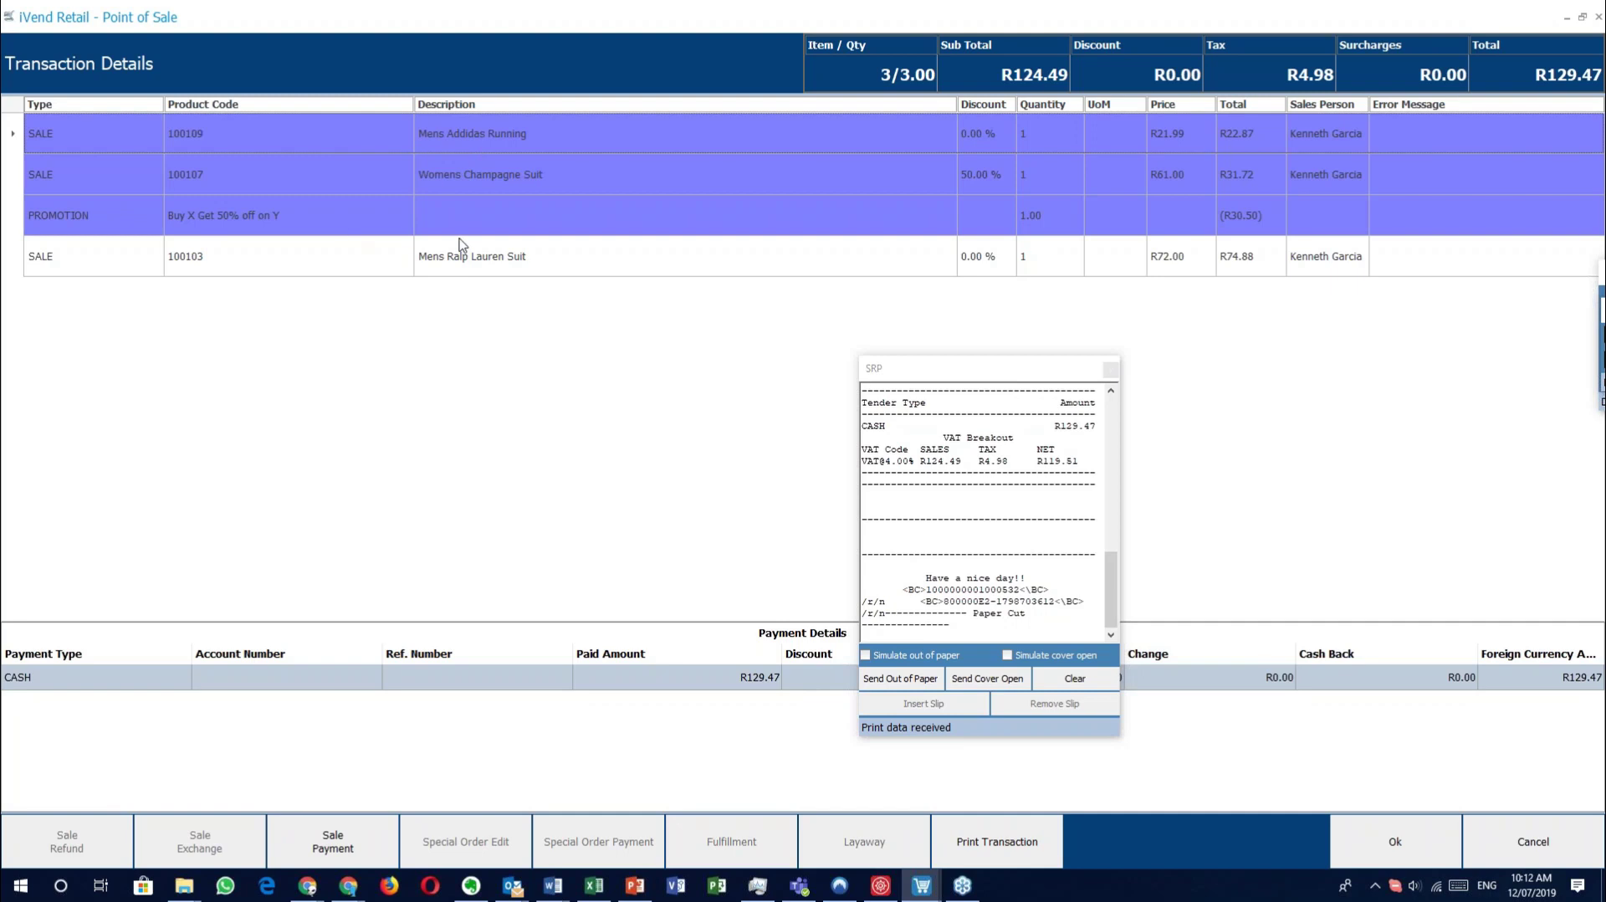
left_click(1563, 831)
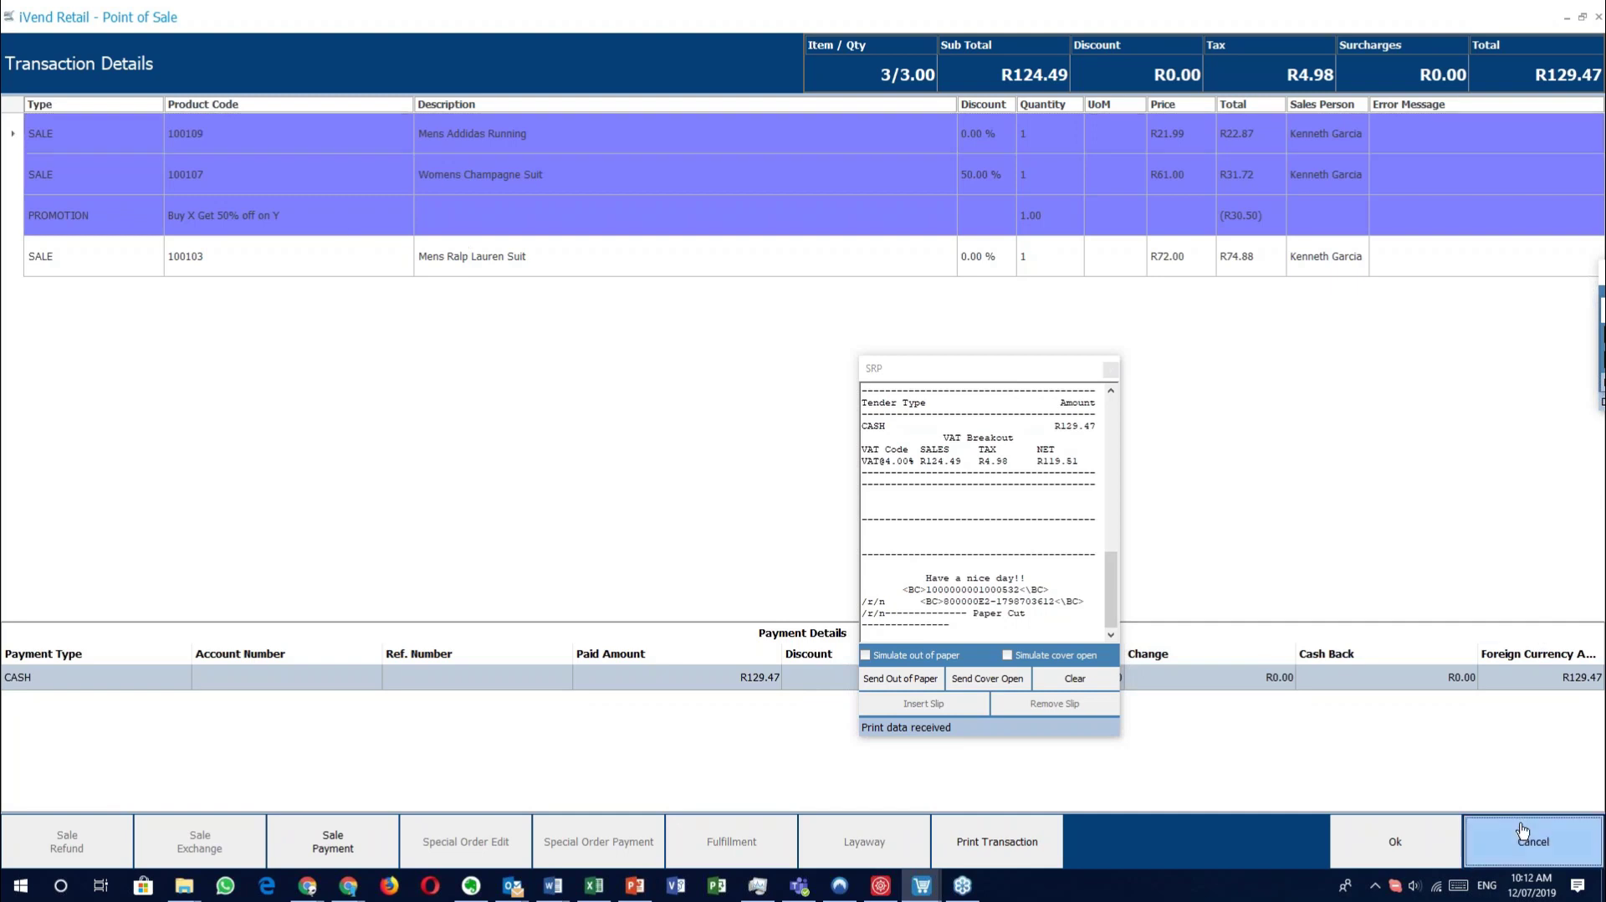
Switch to the iVend Management Console and open the BXGY bonus buy record.
left_click(894, 896)
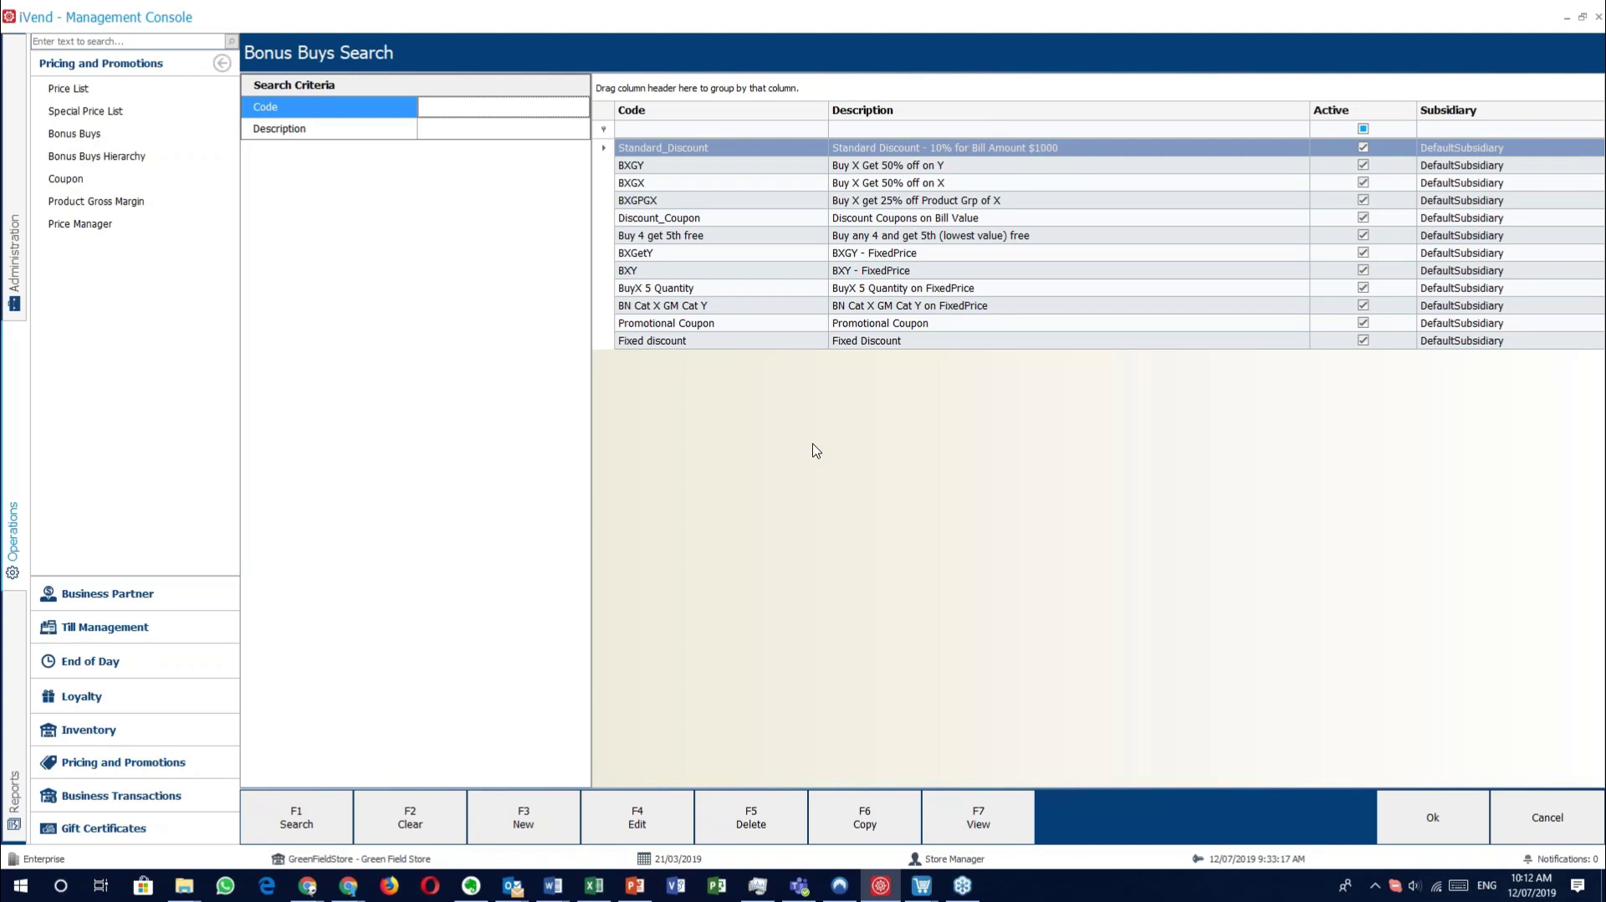
left_click(836, 170)
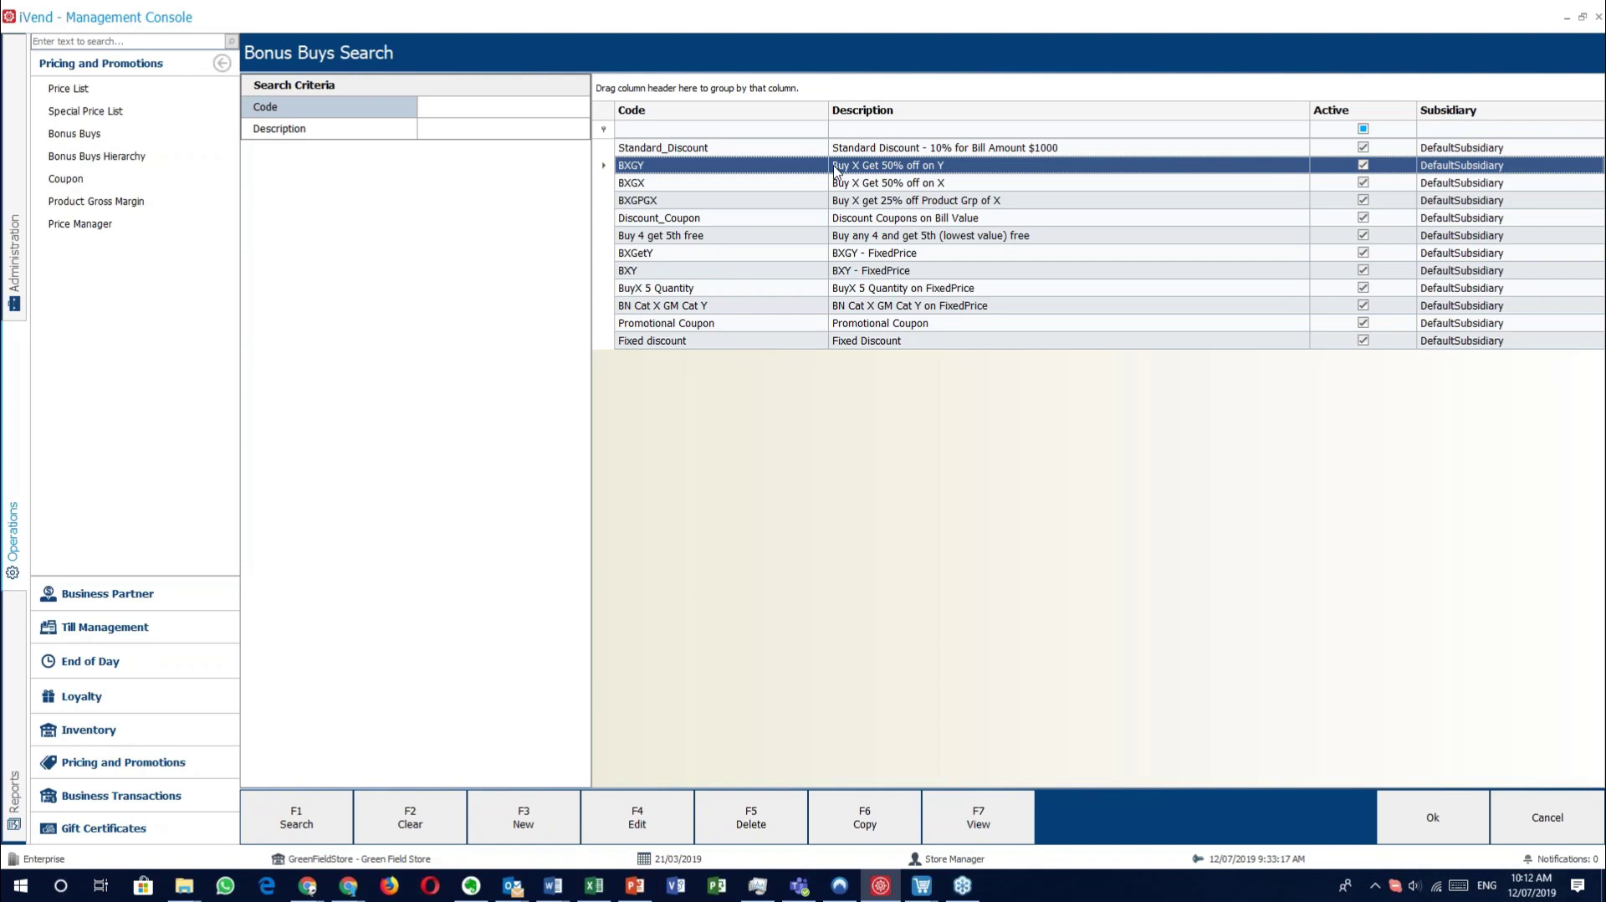
double_click(837, 172)
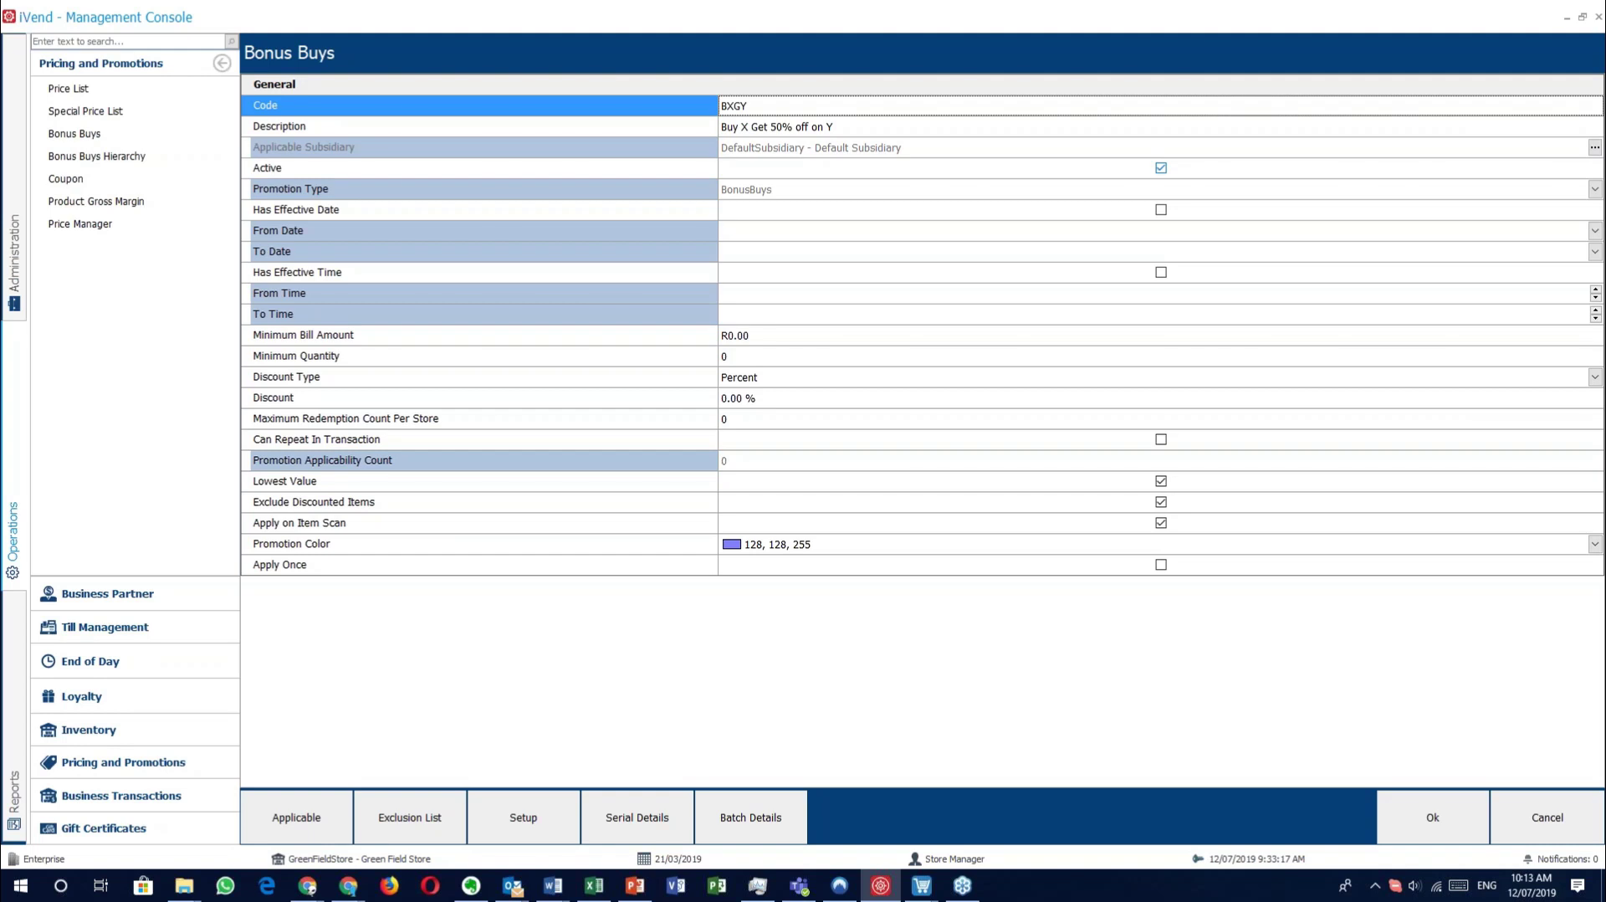
left_click(1546, 817)
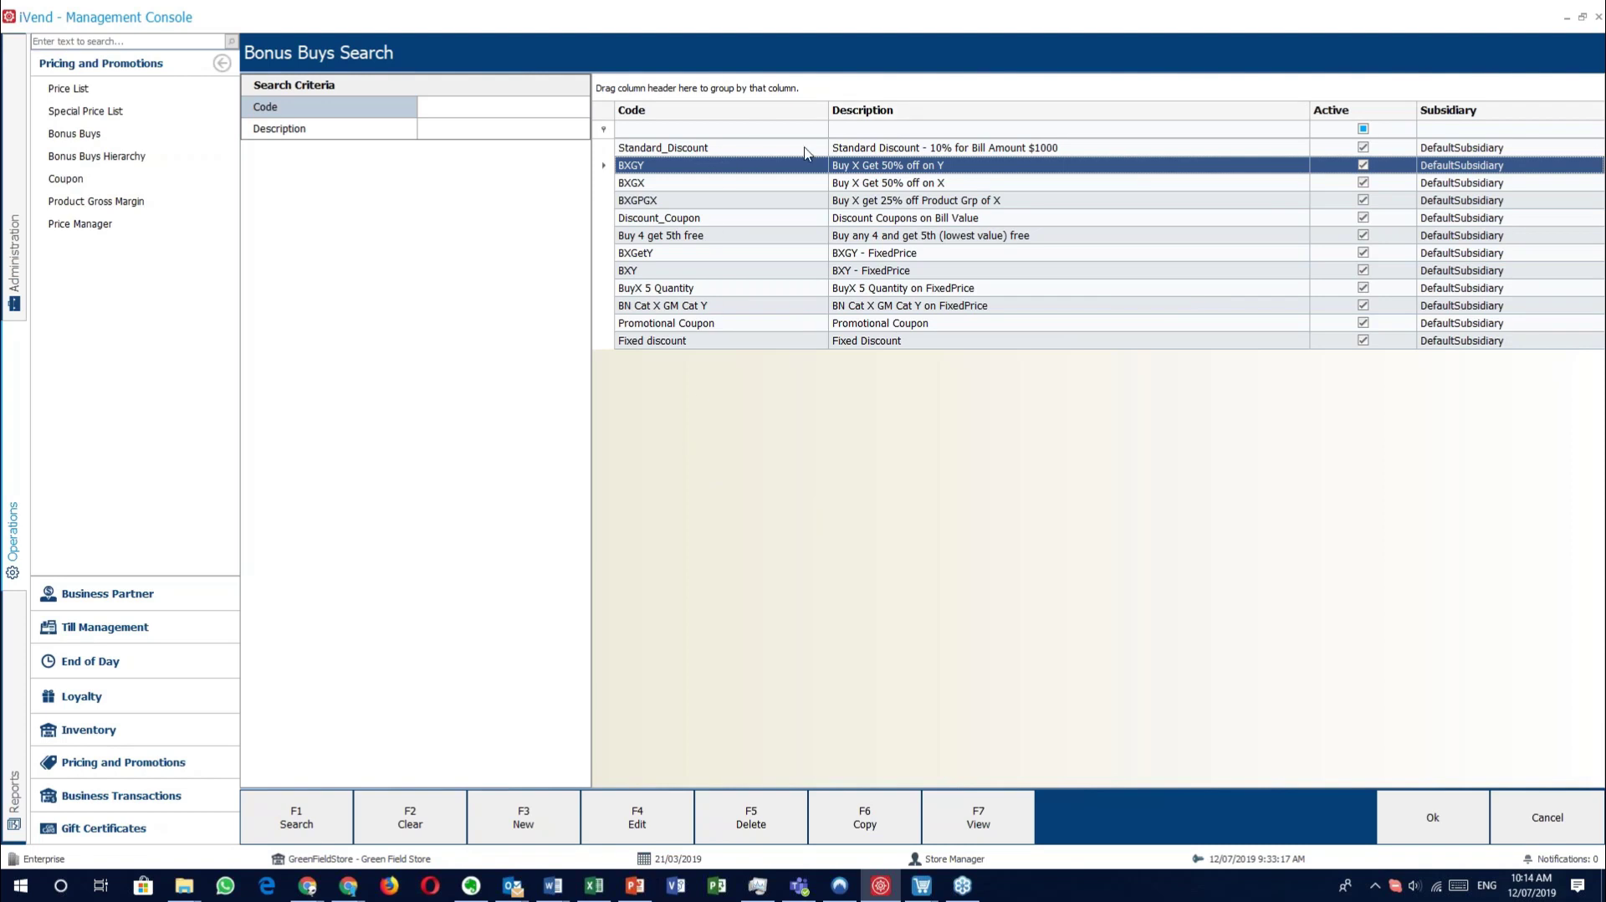
double_click(769, 170)
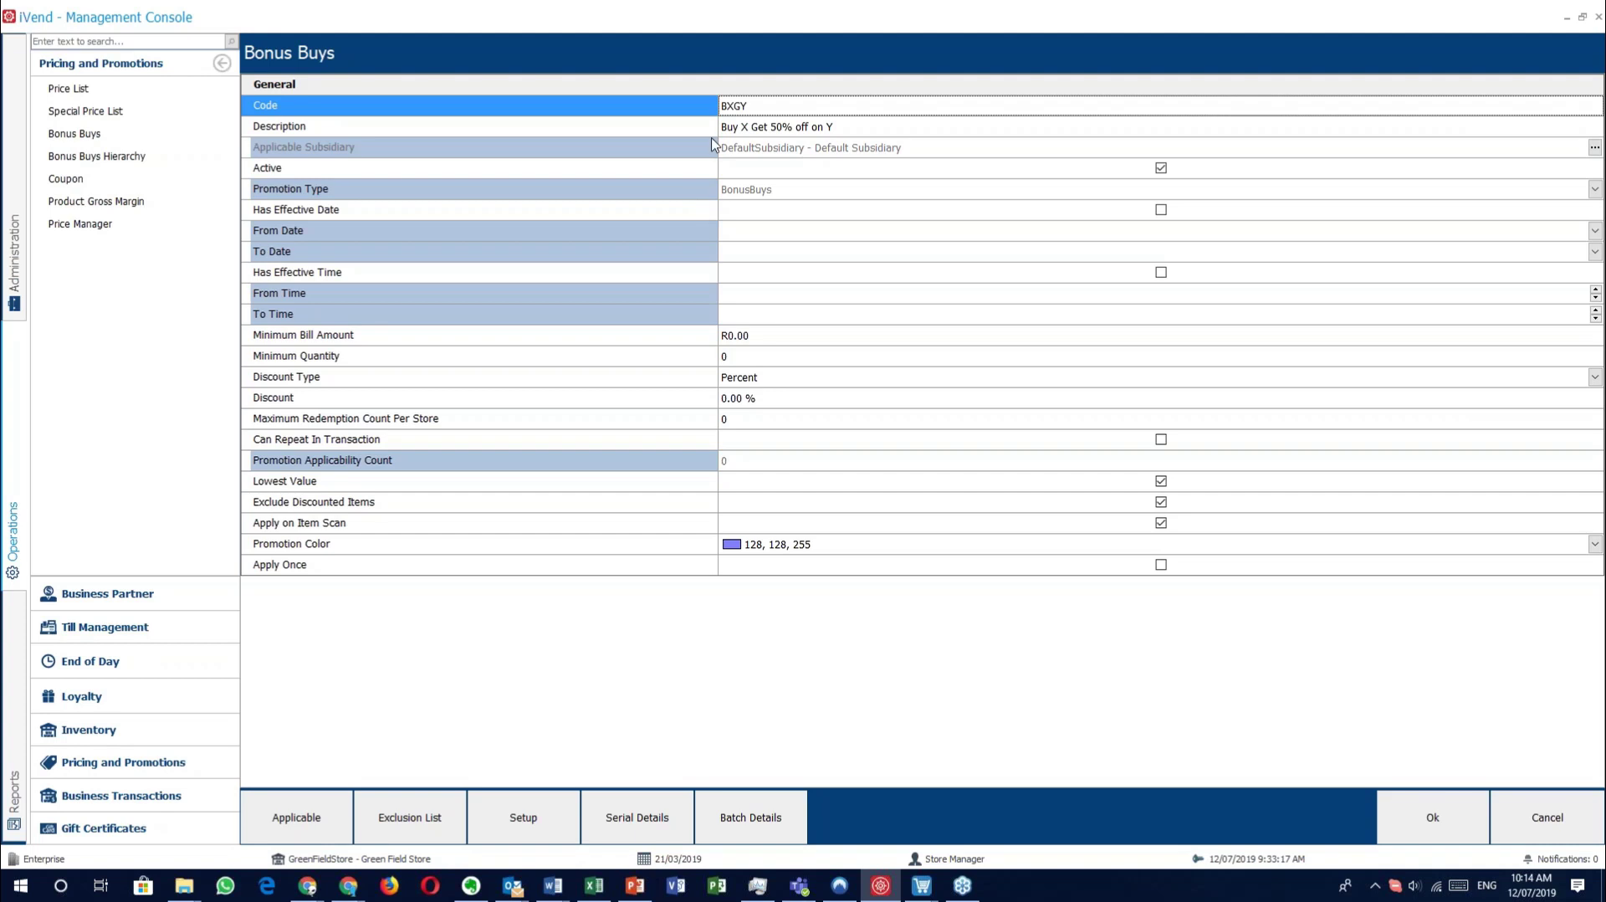
Review the BXGY bonus buy's subsidiary, active status, promotion type, effective date and effective time settings.
left_click(643, 155)
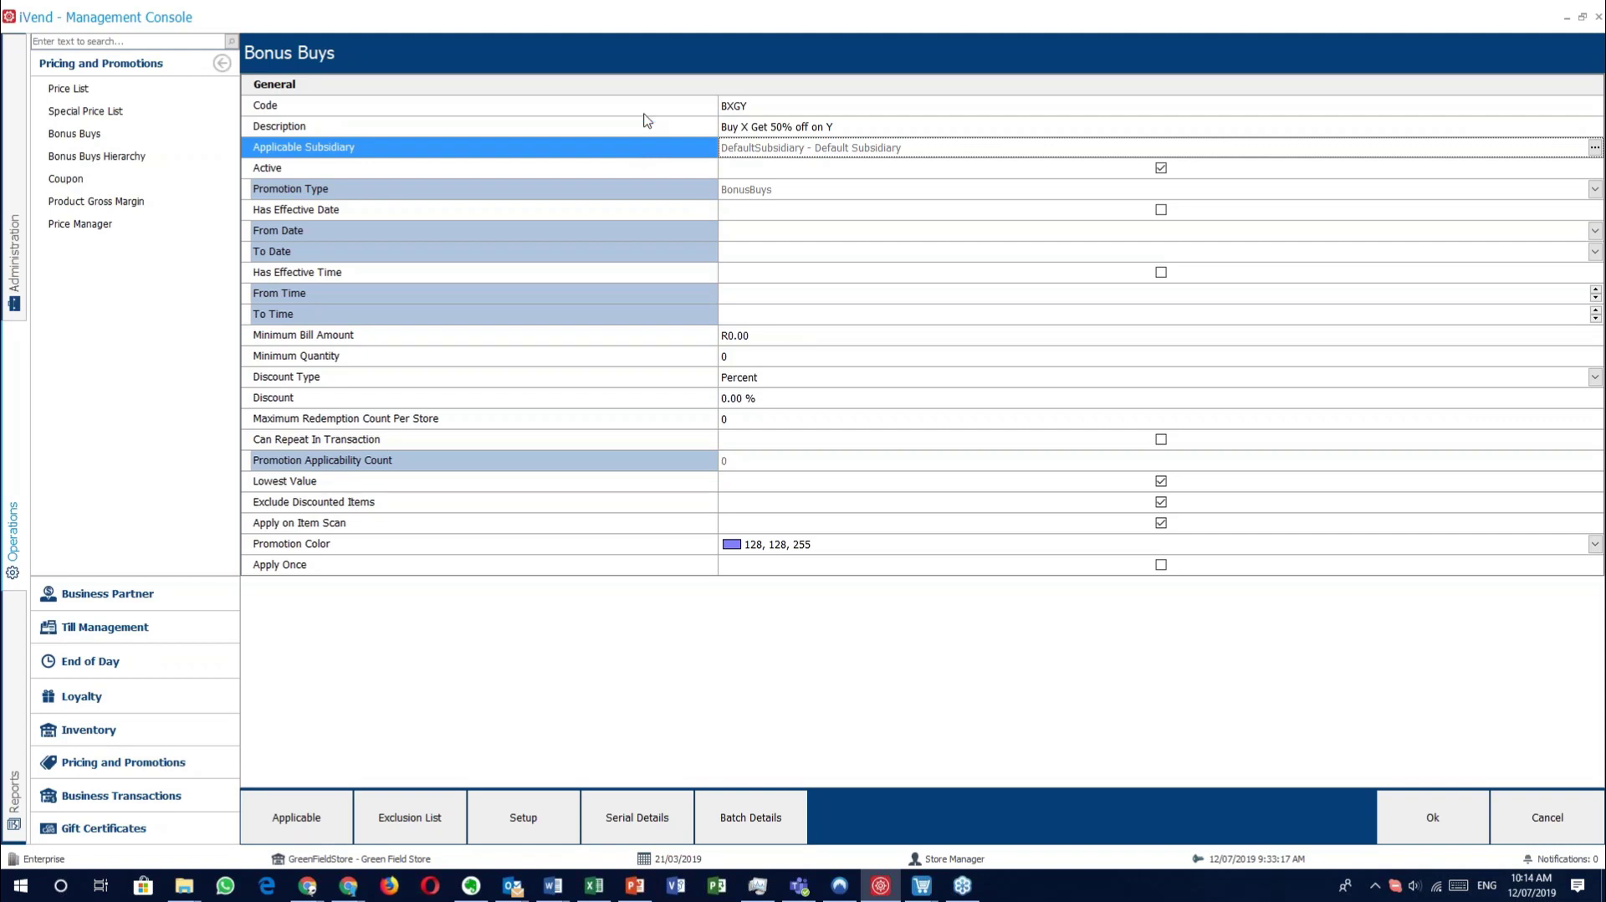
left_click(629, 172)
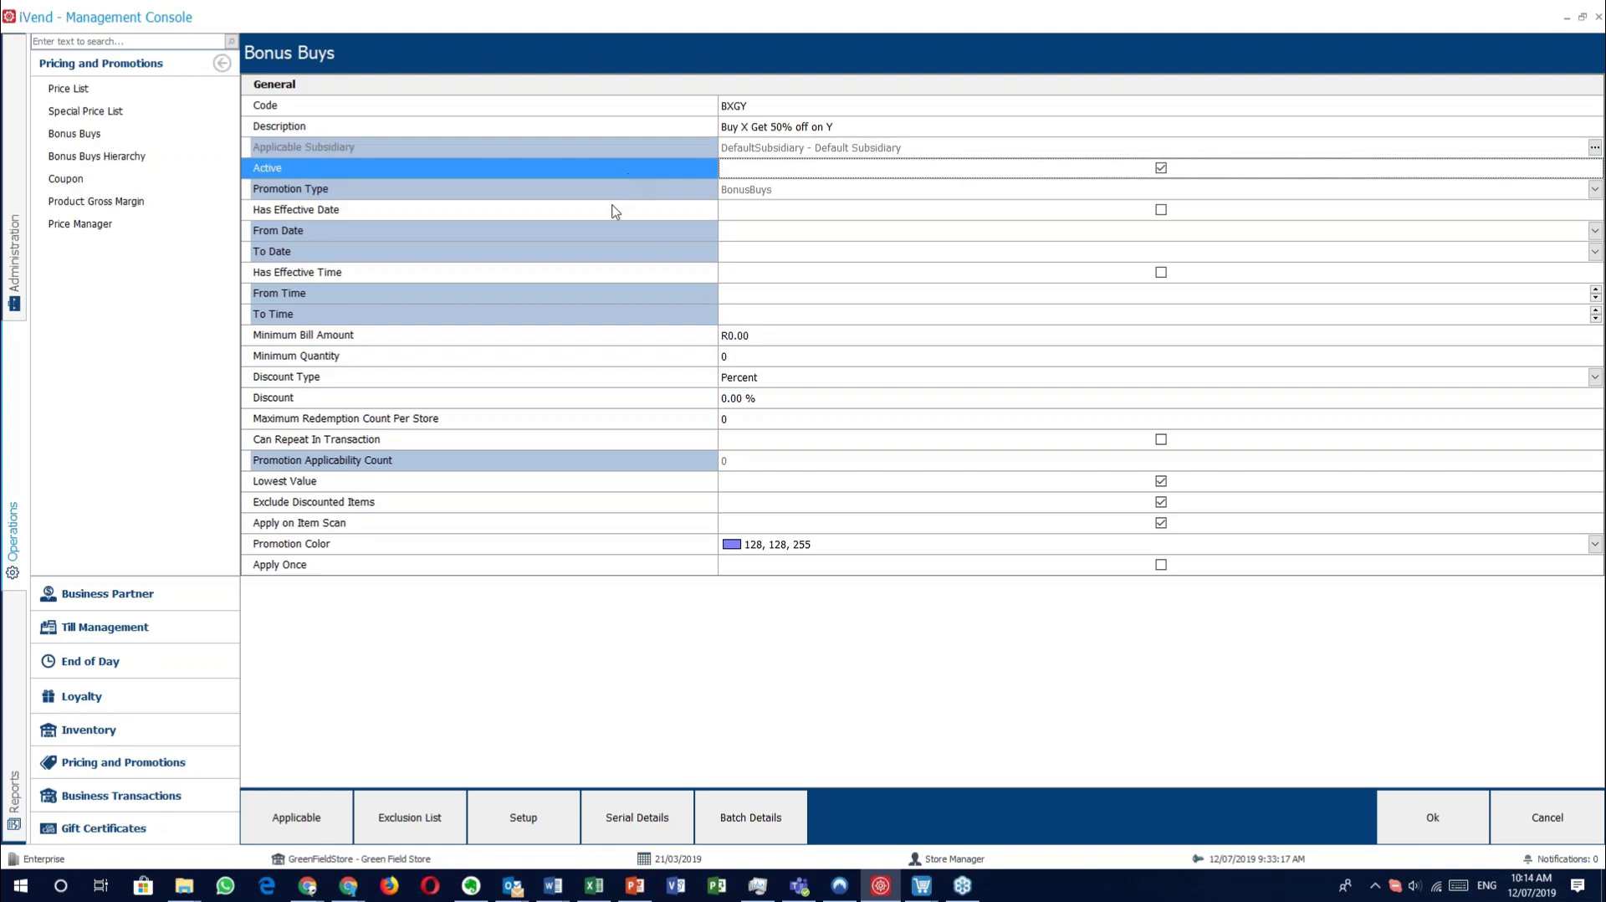
left_click(609, 193)
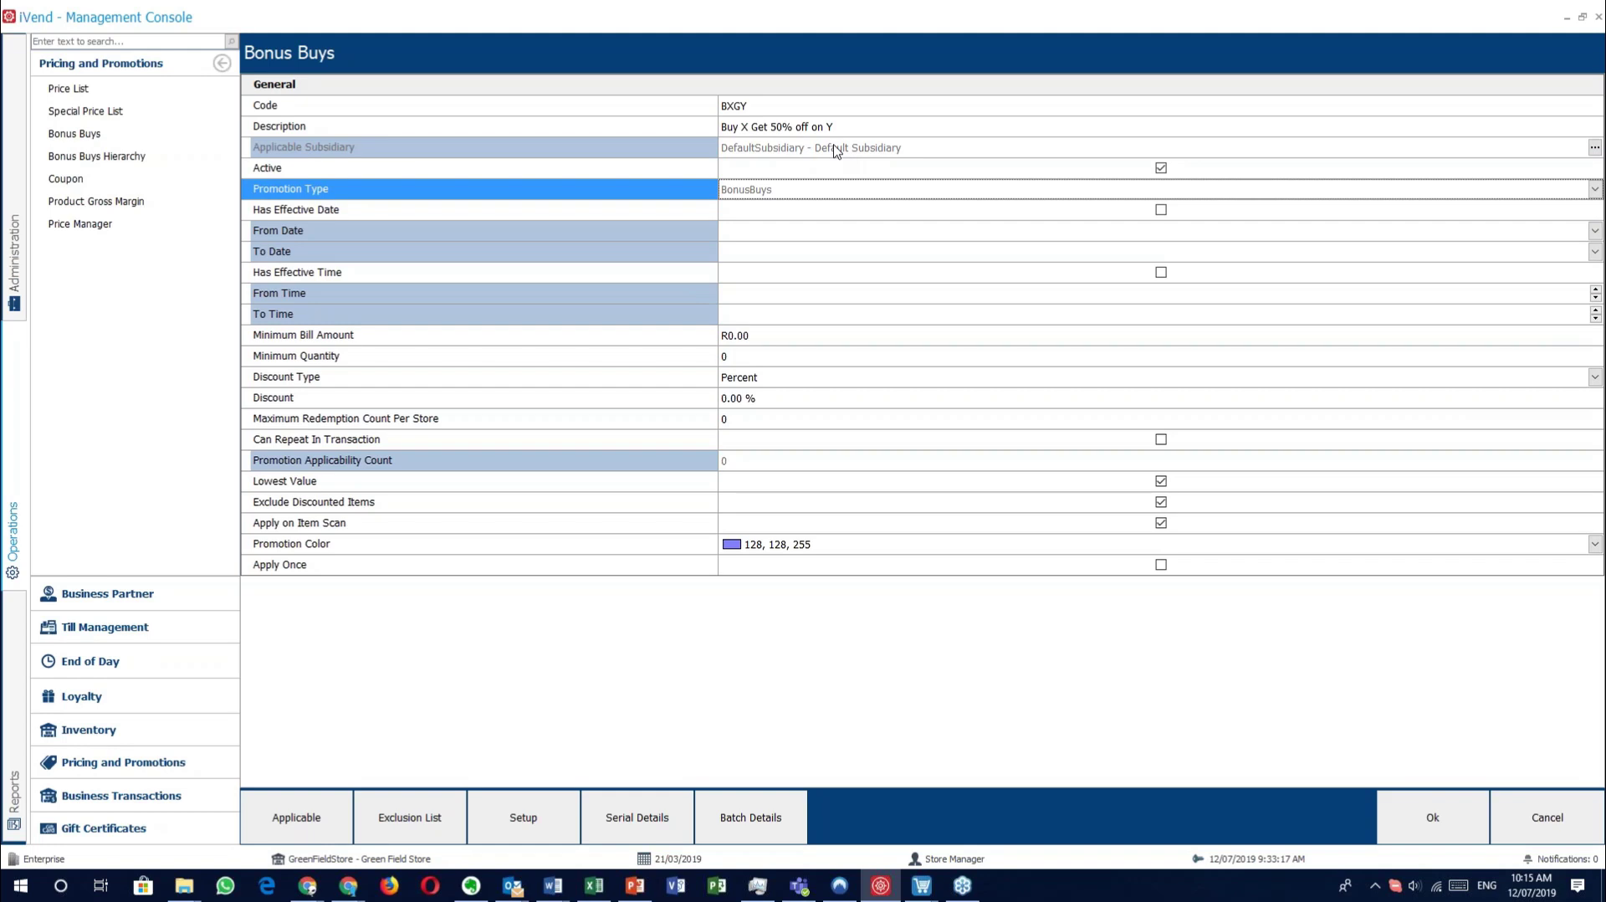
left_click(598, 214)
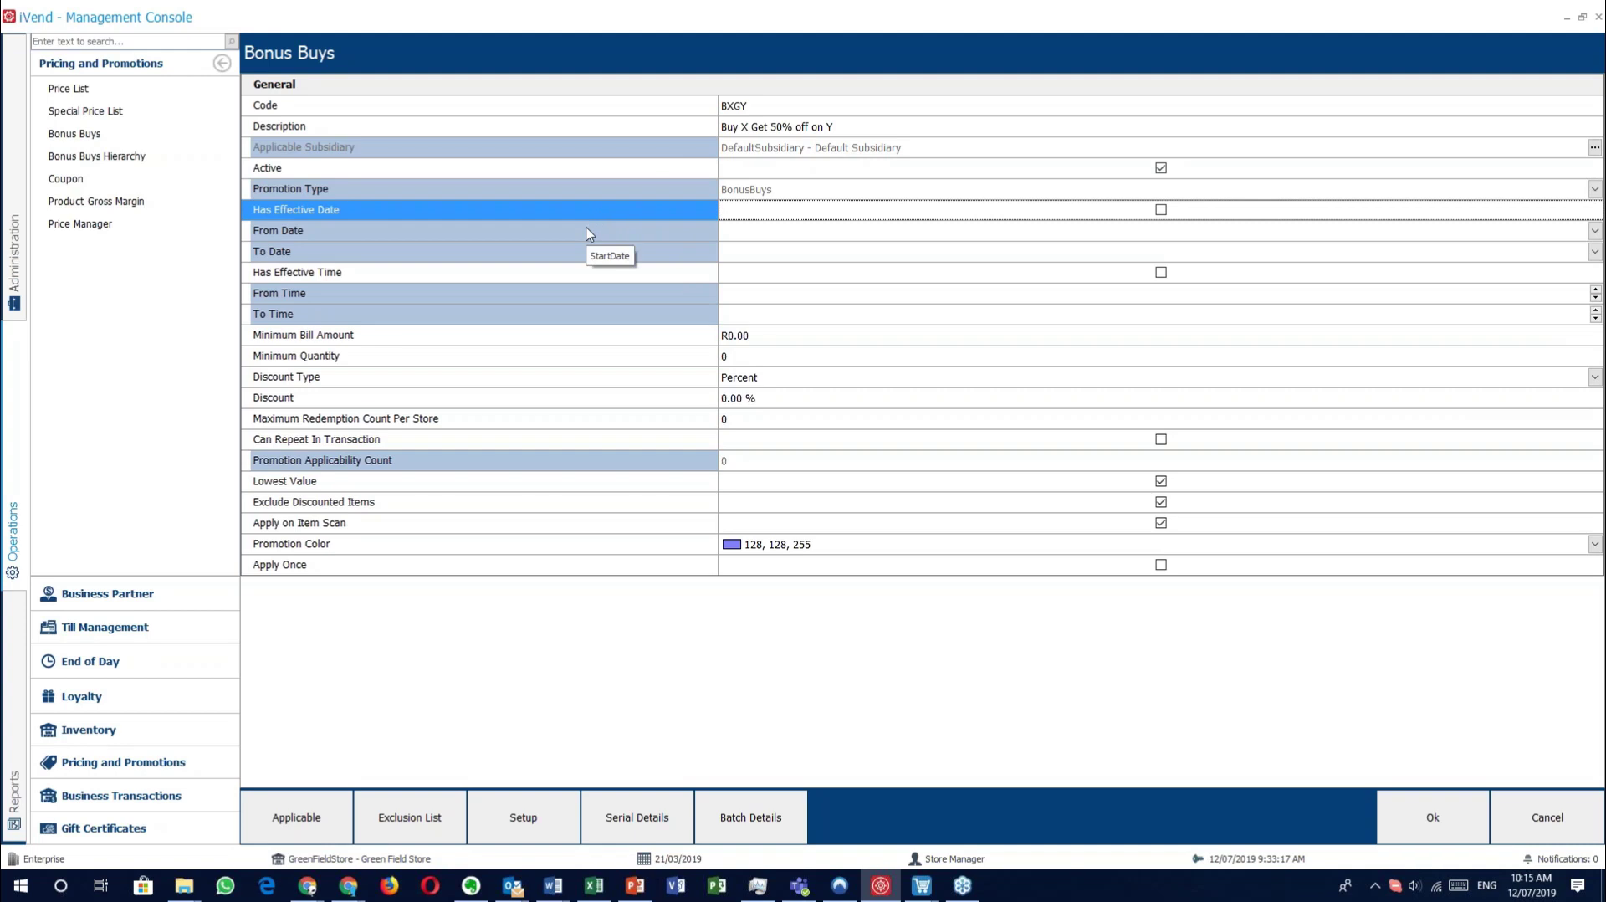
left_click(585, 274)
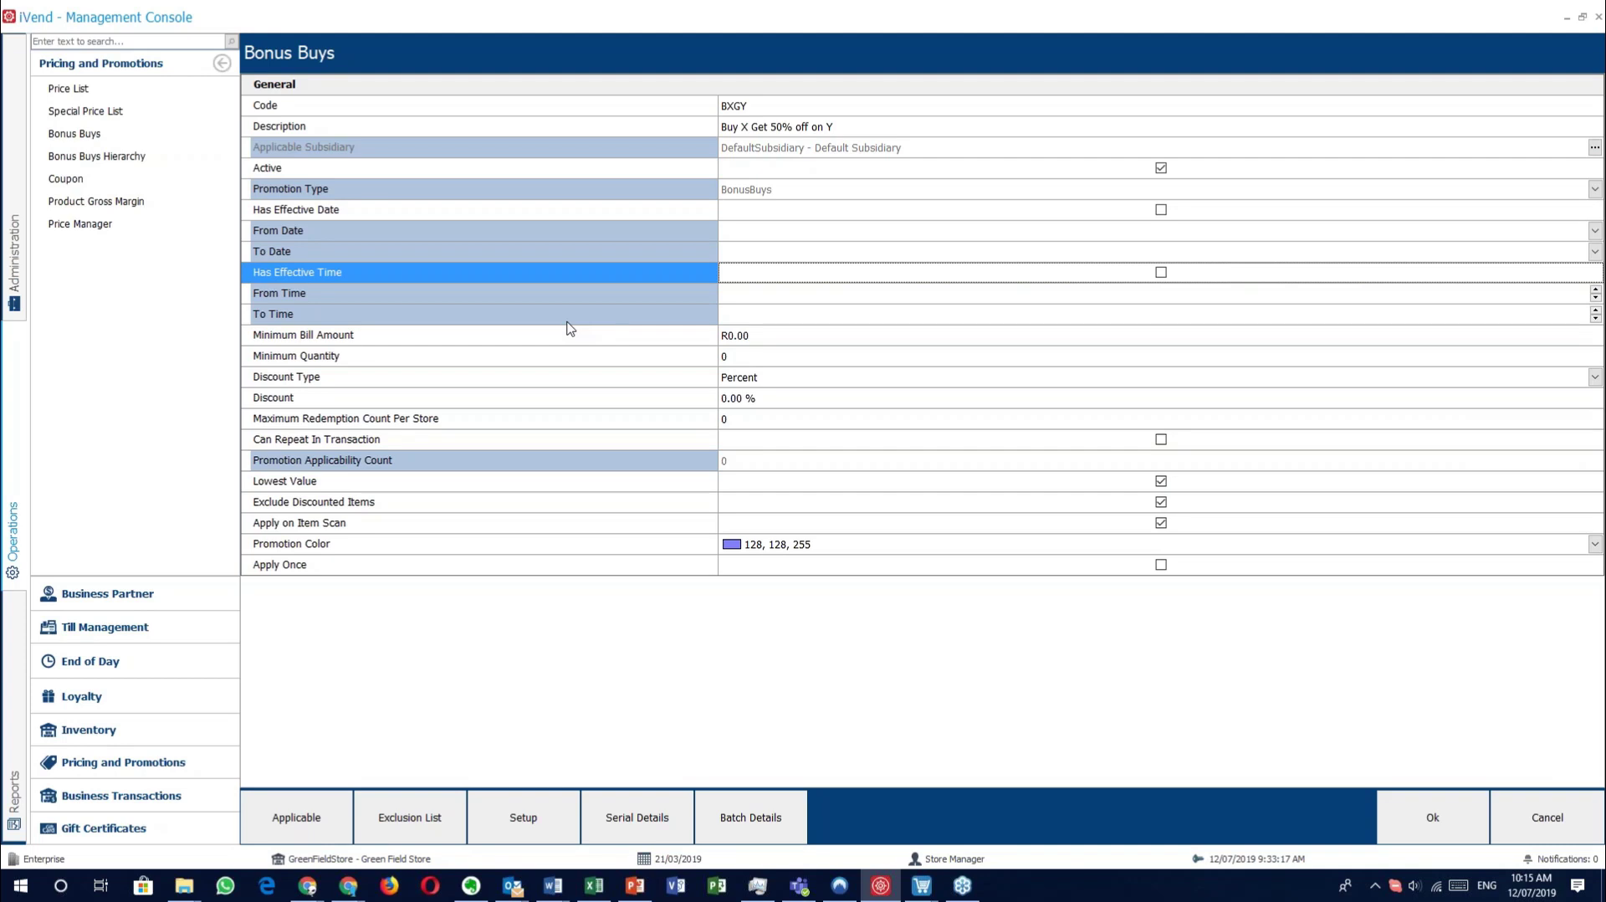
left_click(549, 301)
Examine the promotion's Minimum Bill Amount, Minimum Quantity, Discount Type and Discount fields.
left_click(545, 335)
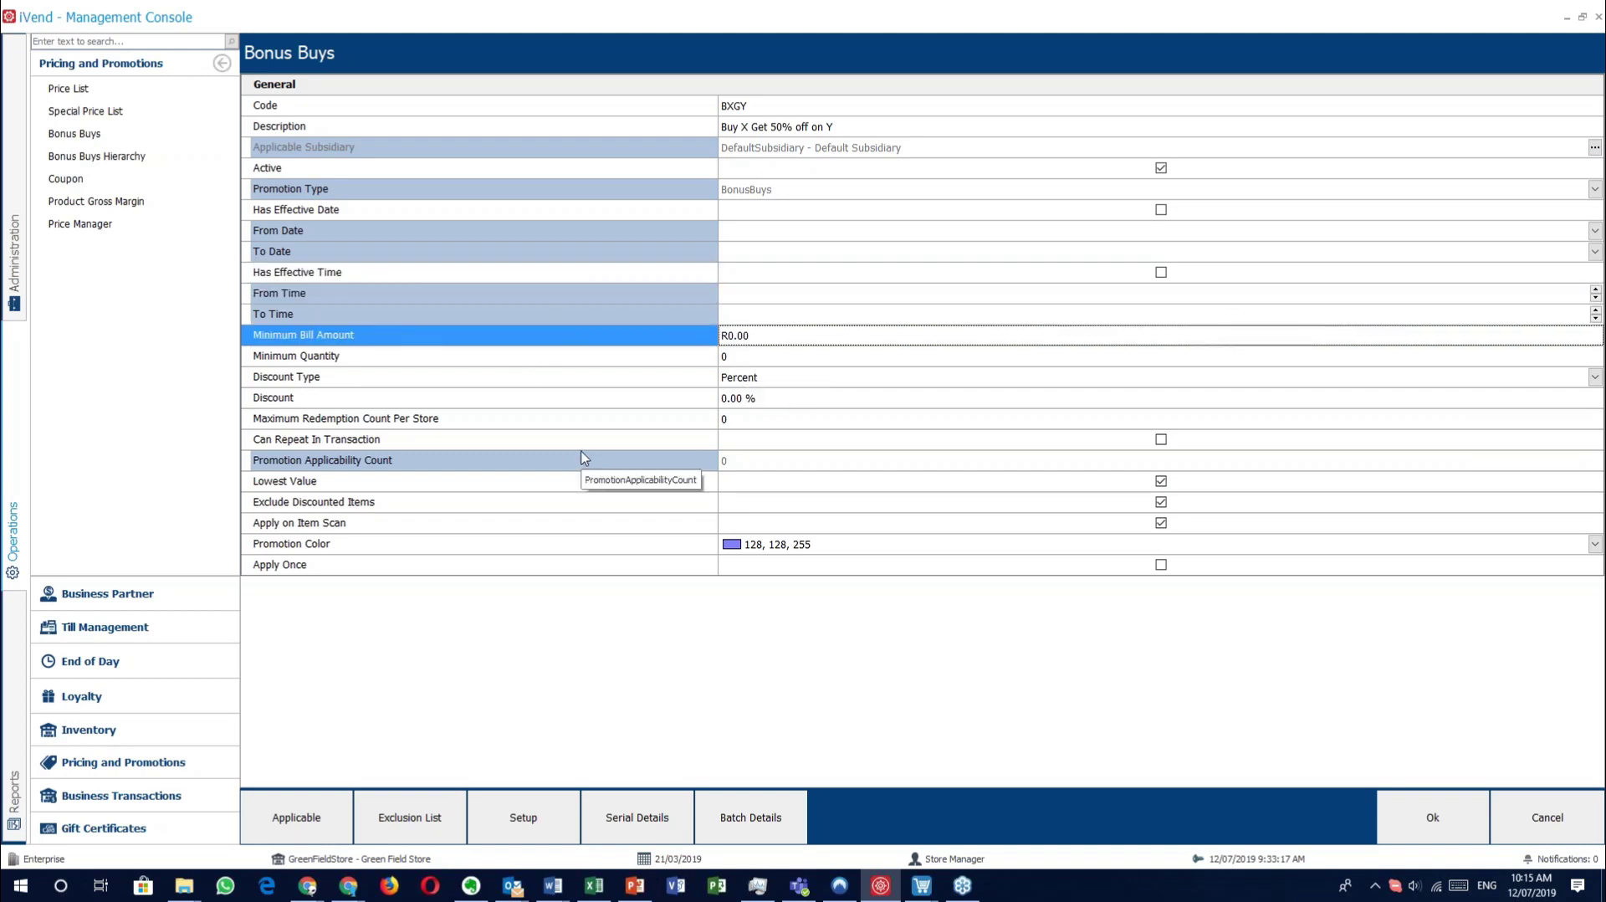
left_click(467, 361)
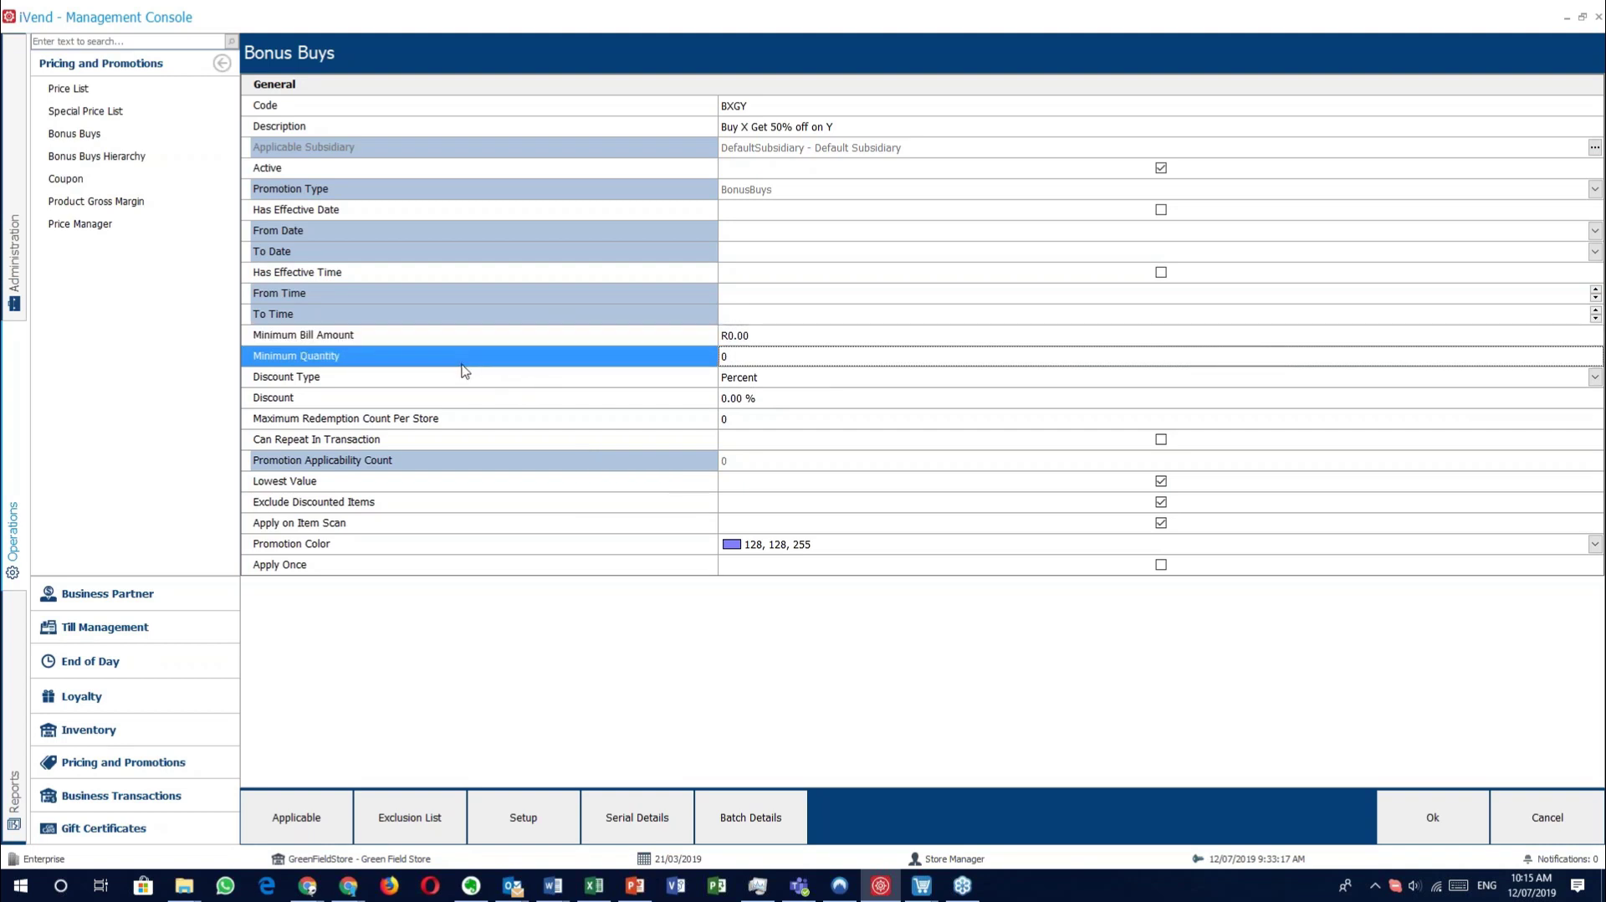
left_click(591, 378)
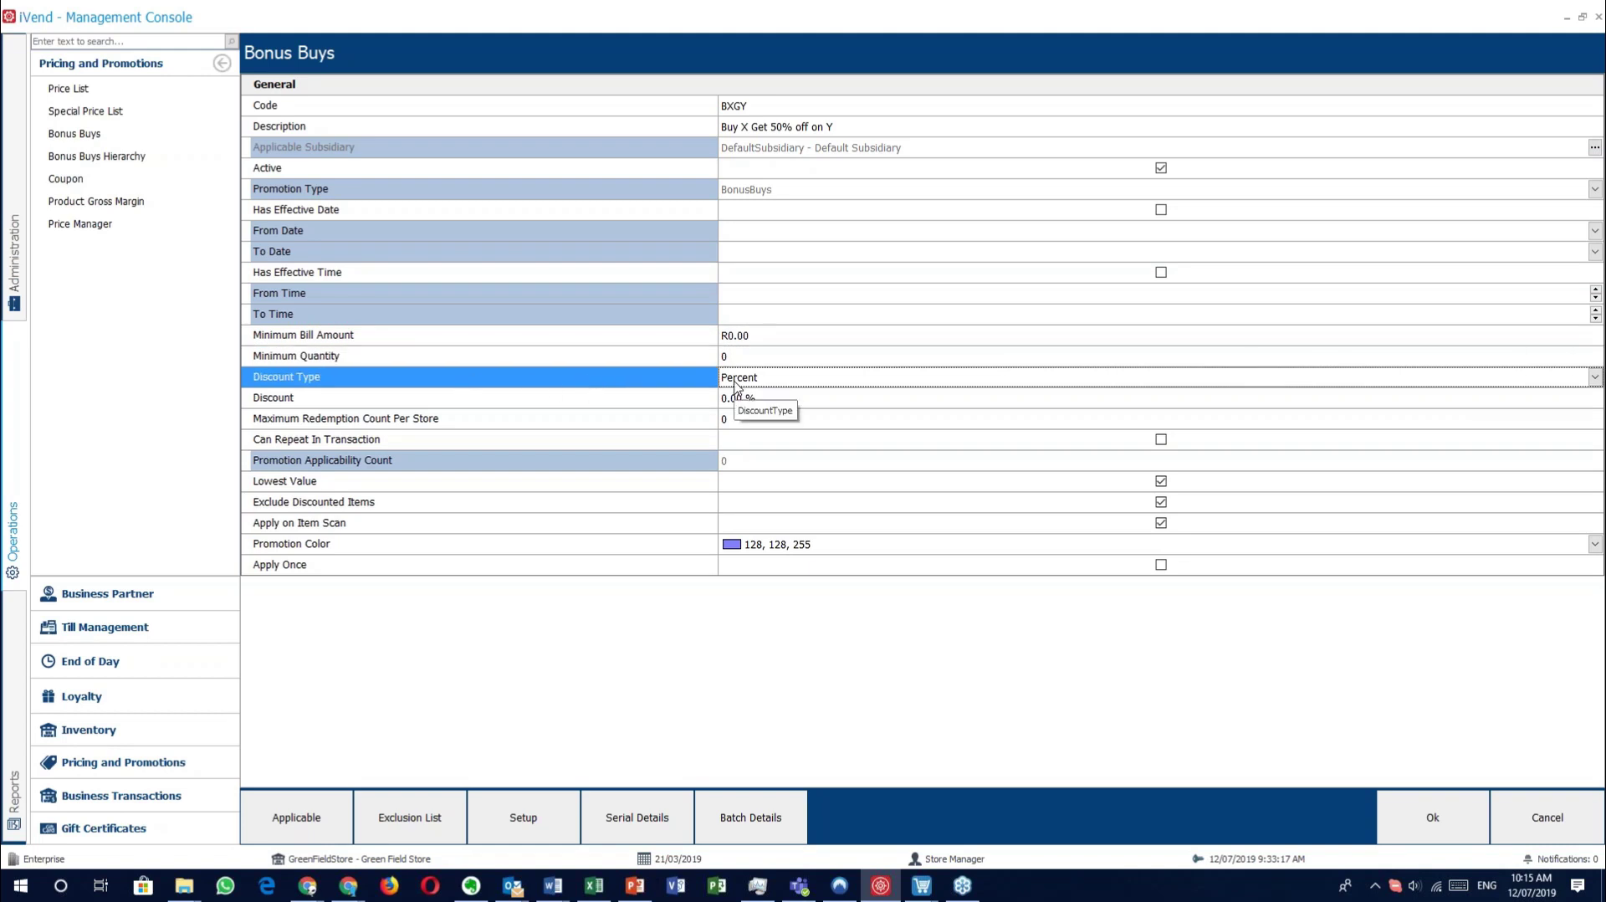
left_click(687, 400)
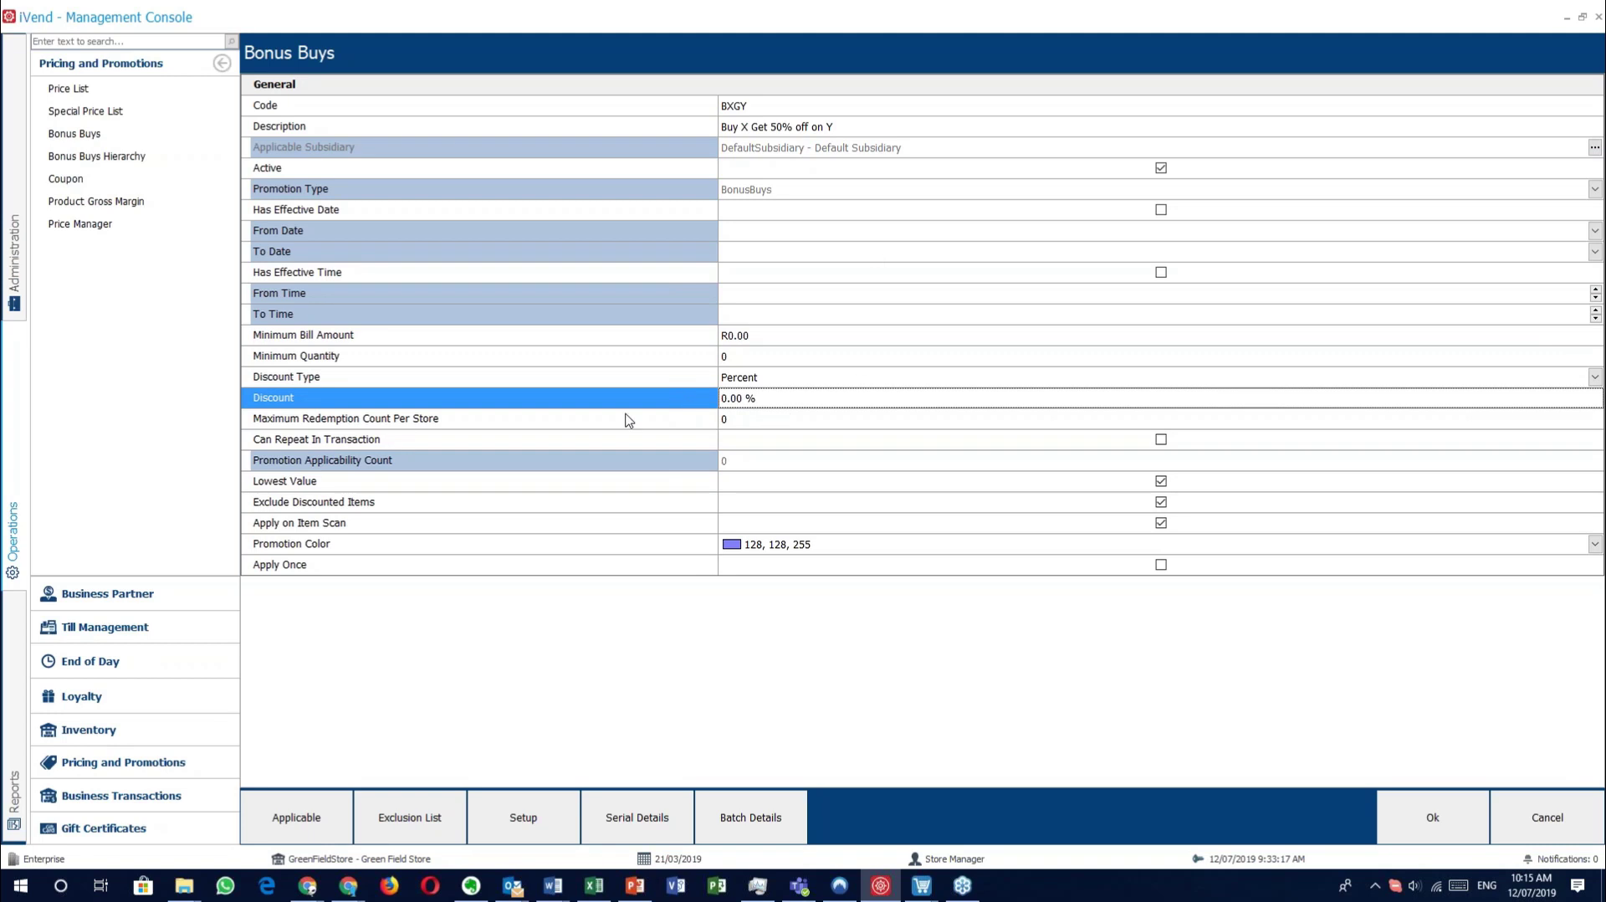
left_click(510, 335)
left_click(519, 352)
left_click(526, 370)
left_click(525, 339)
left_click(527, 355)
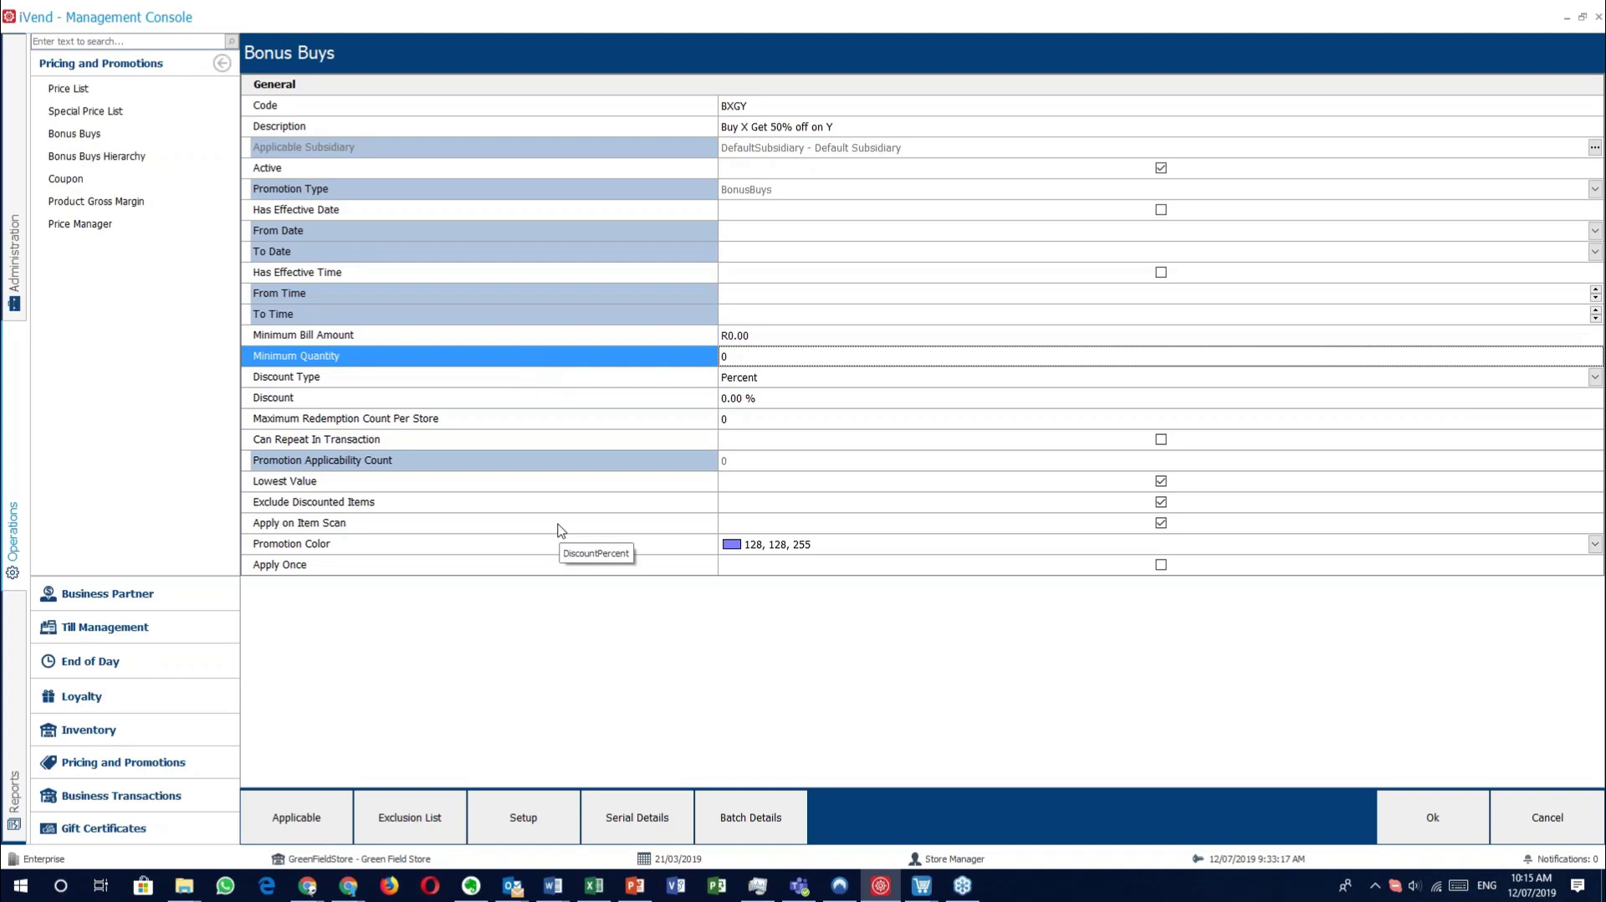
left_click(612, 379)
left_click(605, 339)
left_click(604, 354)
left_click(601, 374)
left_click(588, 399)
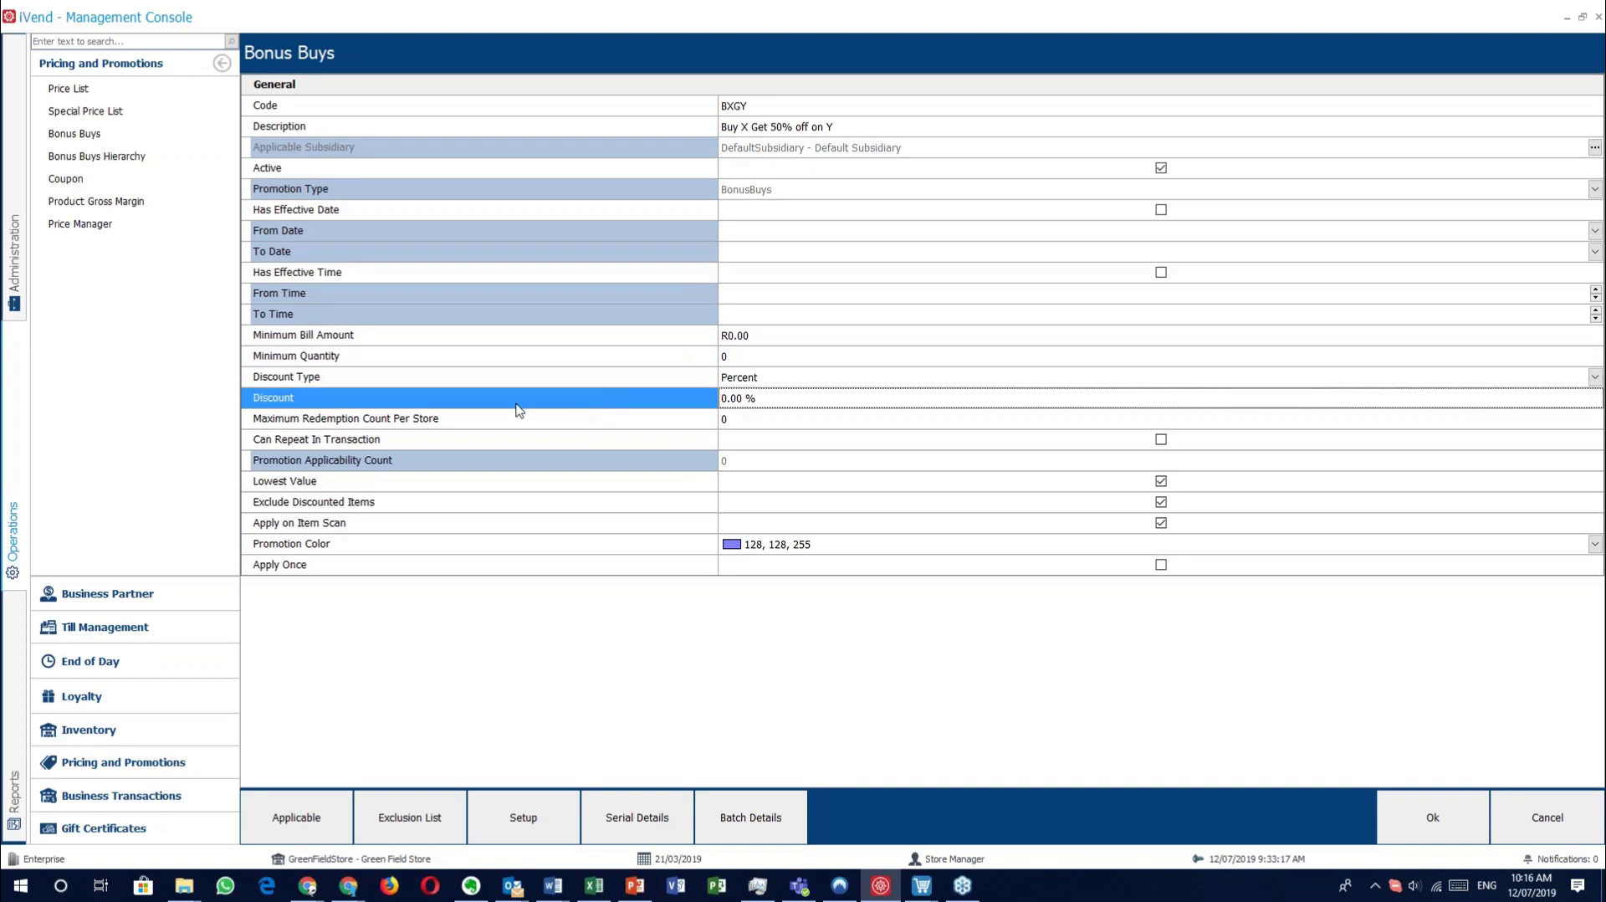
Examine the promotion's Maximum Redemption Count Per Store and Can Repeat In Transaction settings.
left_click(586, 420)
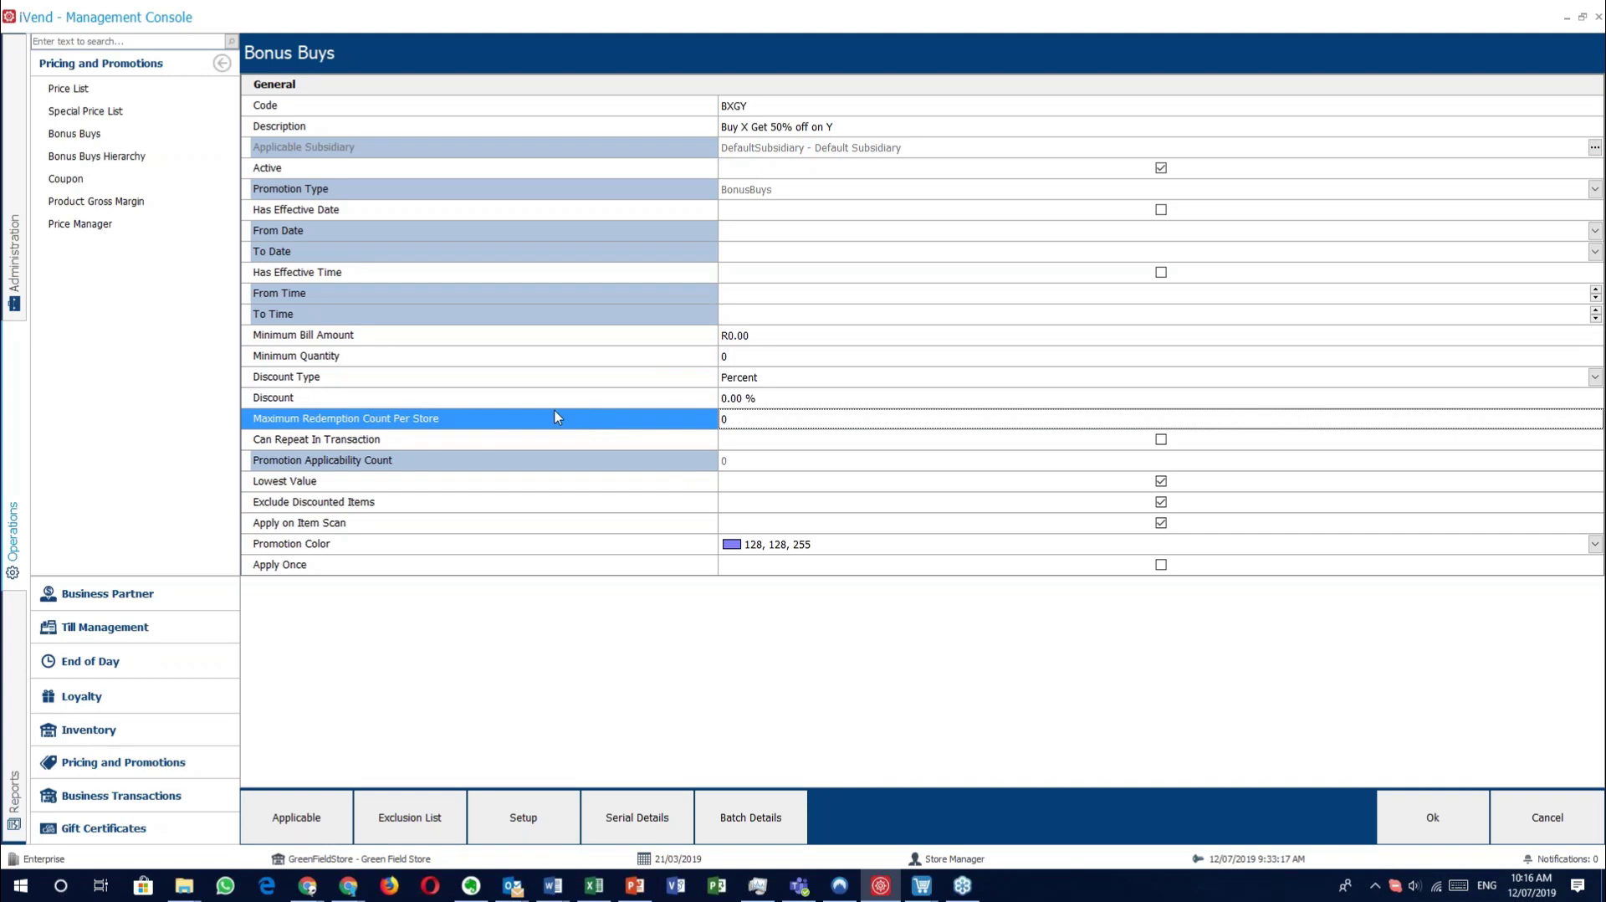
left_click(1595, 78)
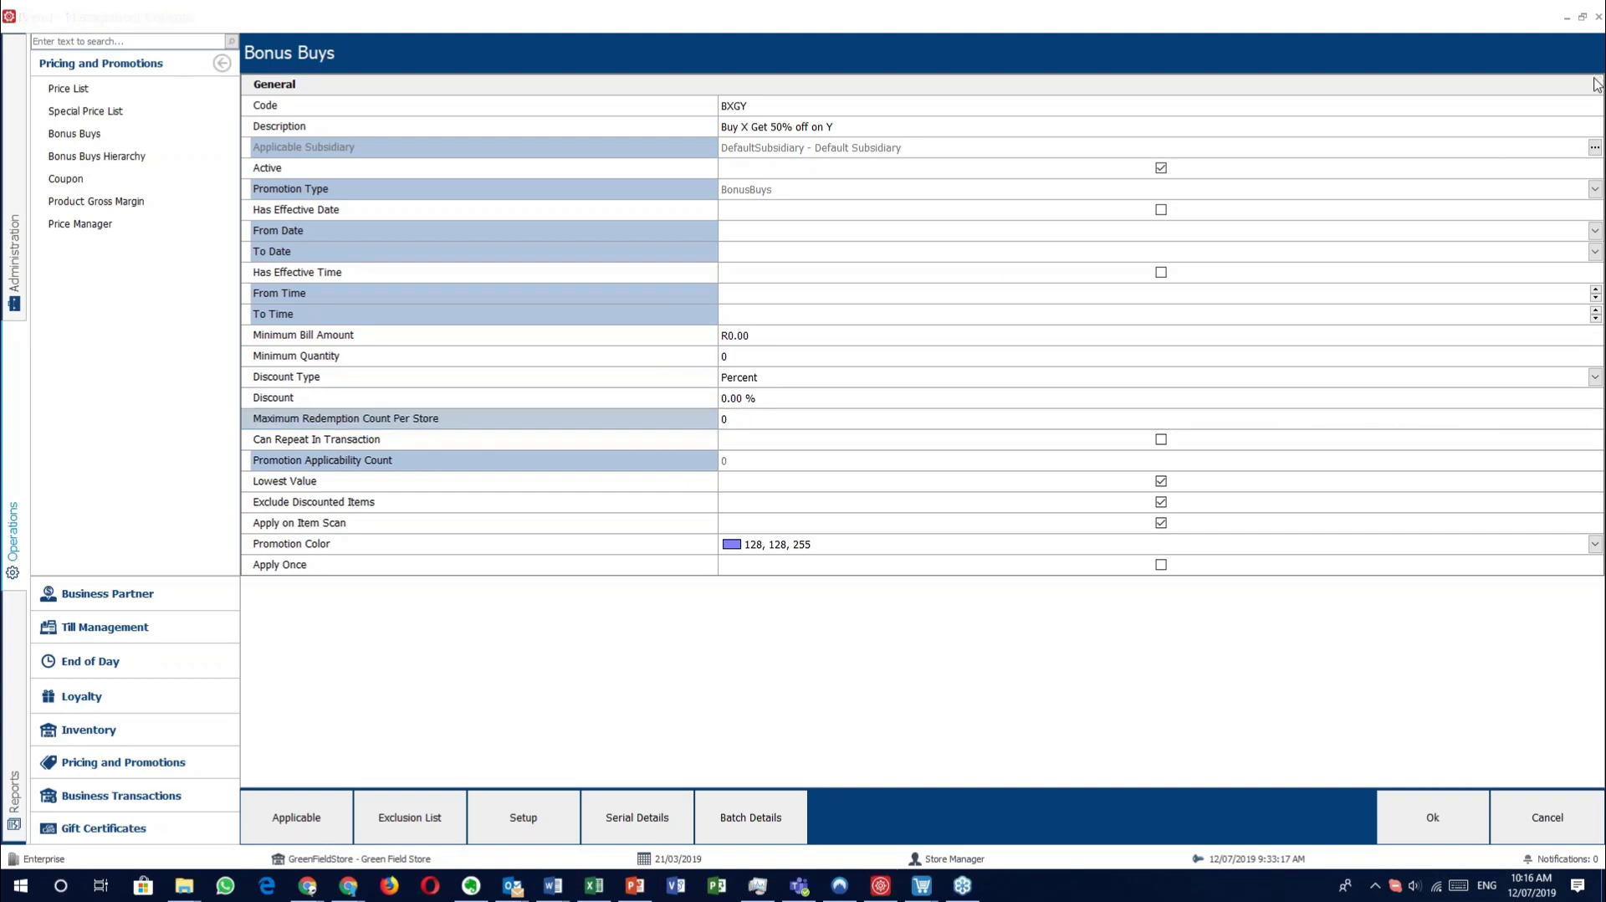
left_click(504, 422)
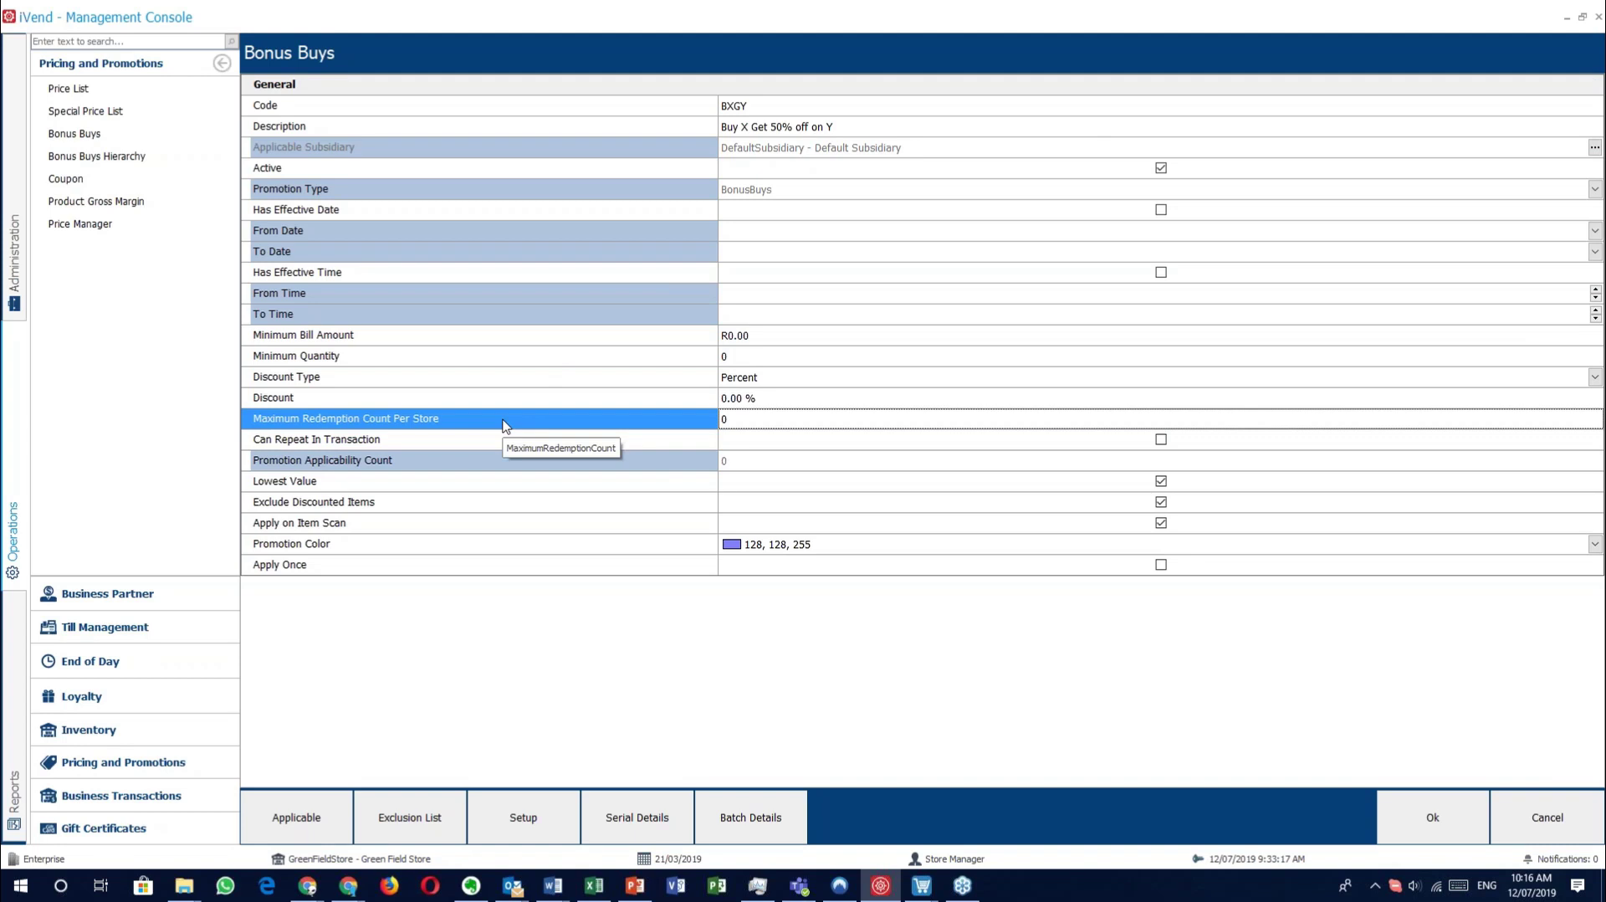
left_click(509, 438)
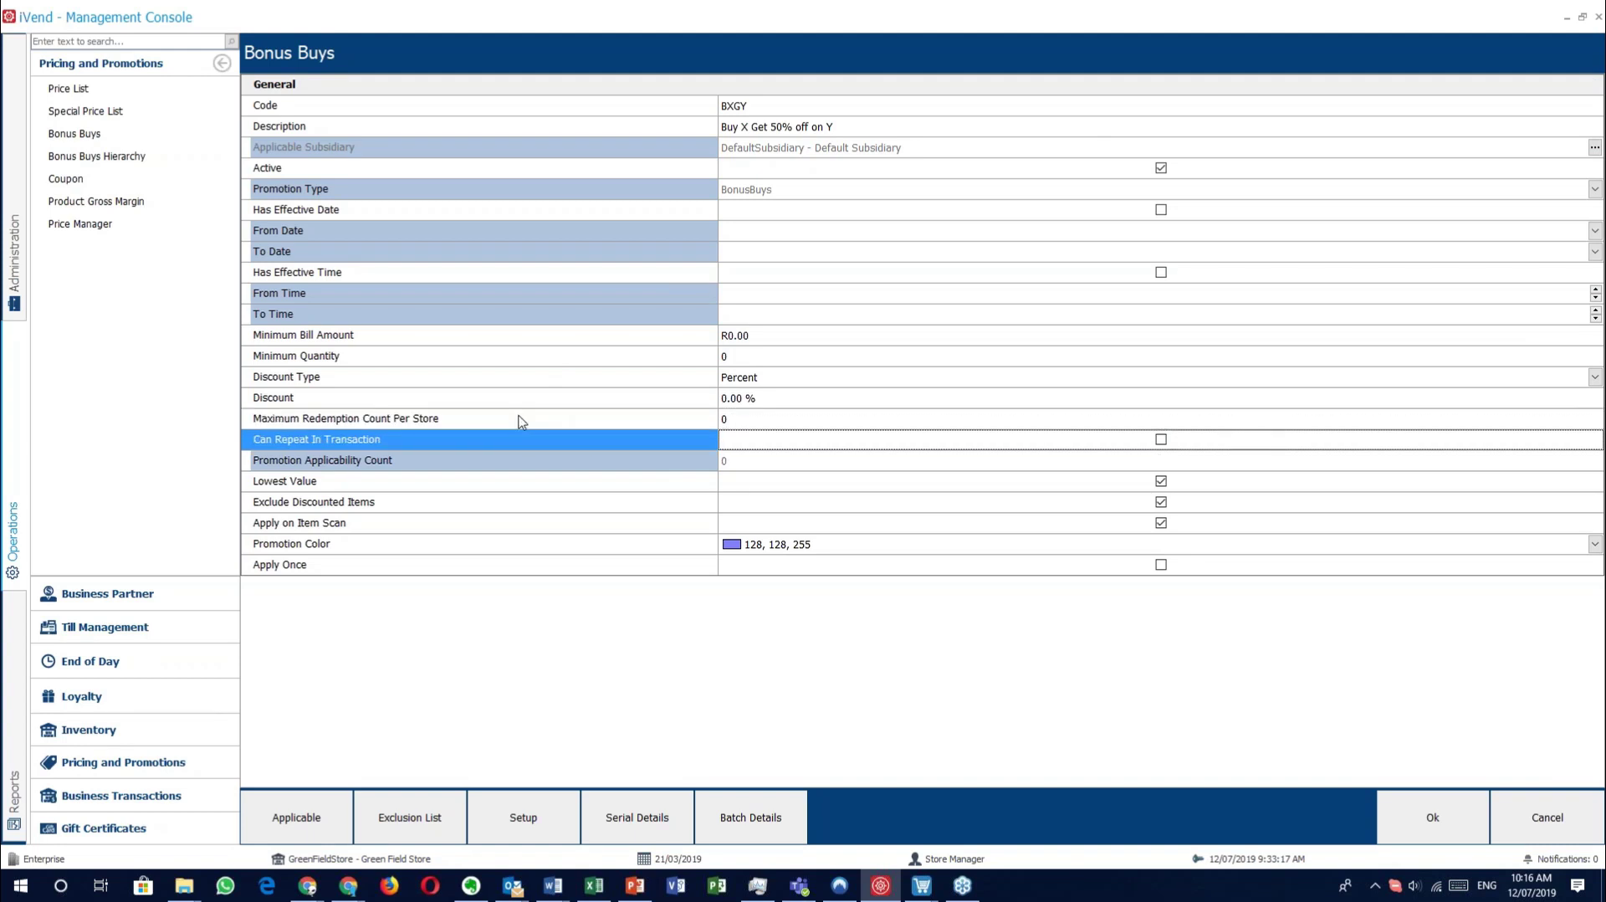
left_click(519, 420)
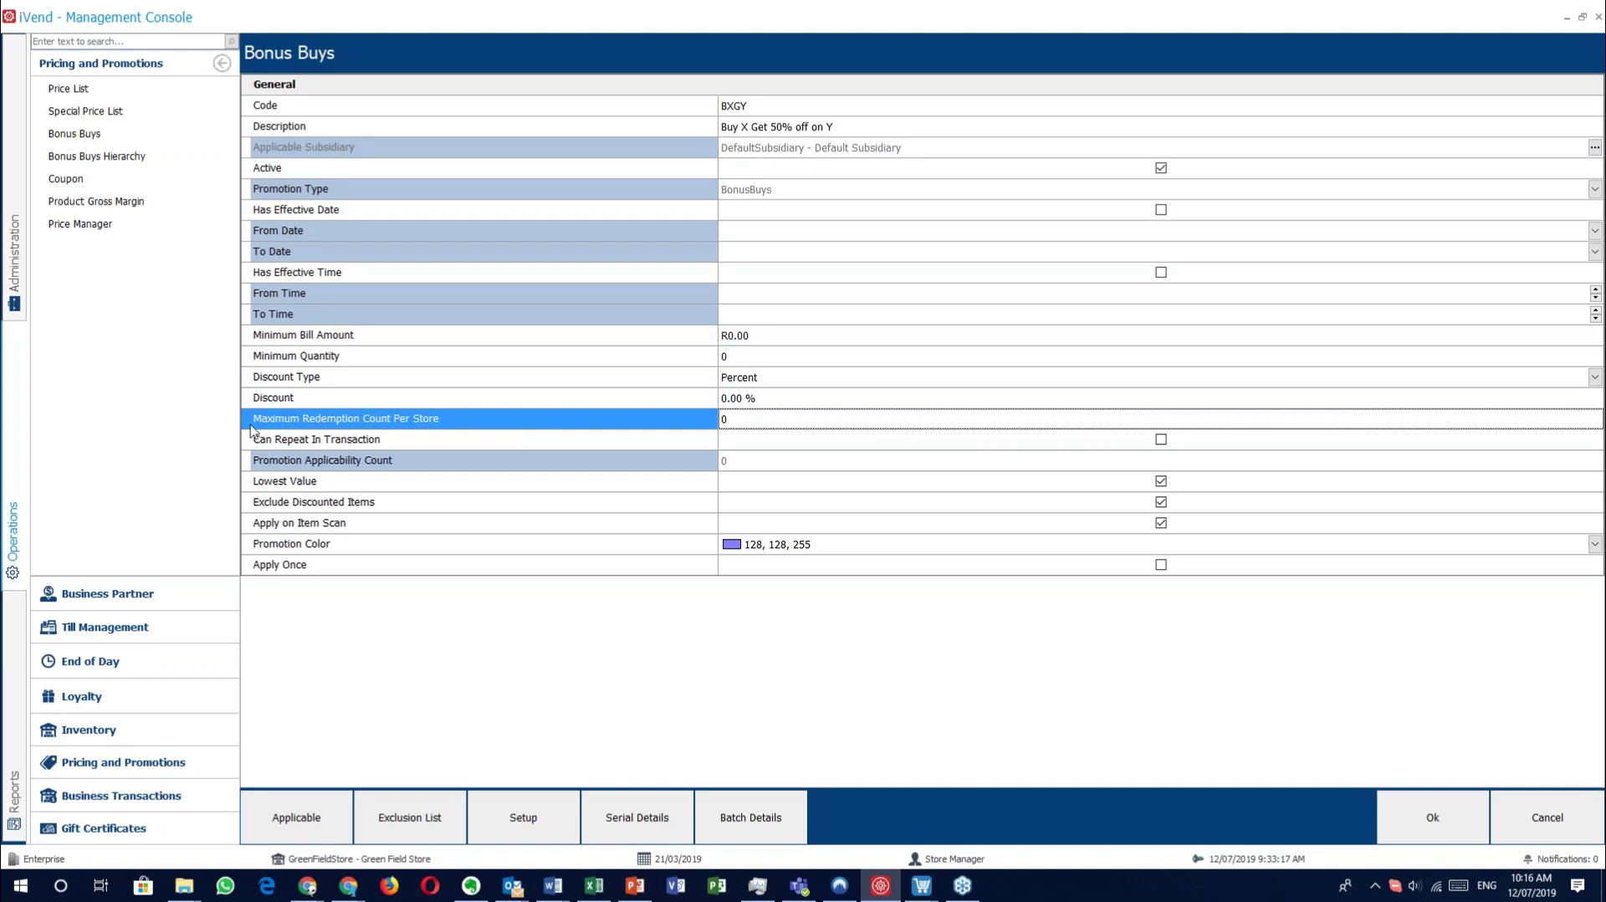
left_click(520, 440)
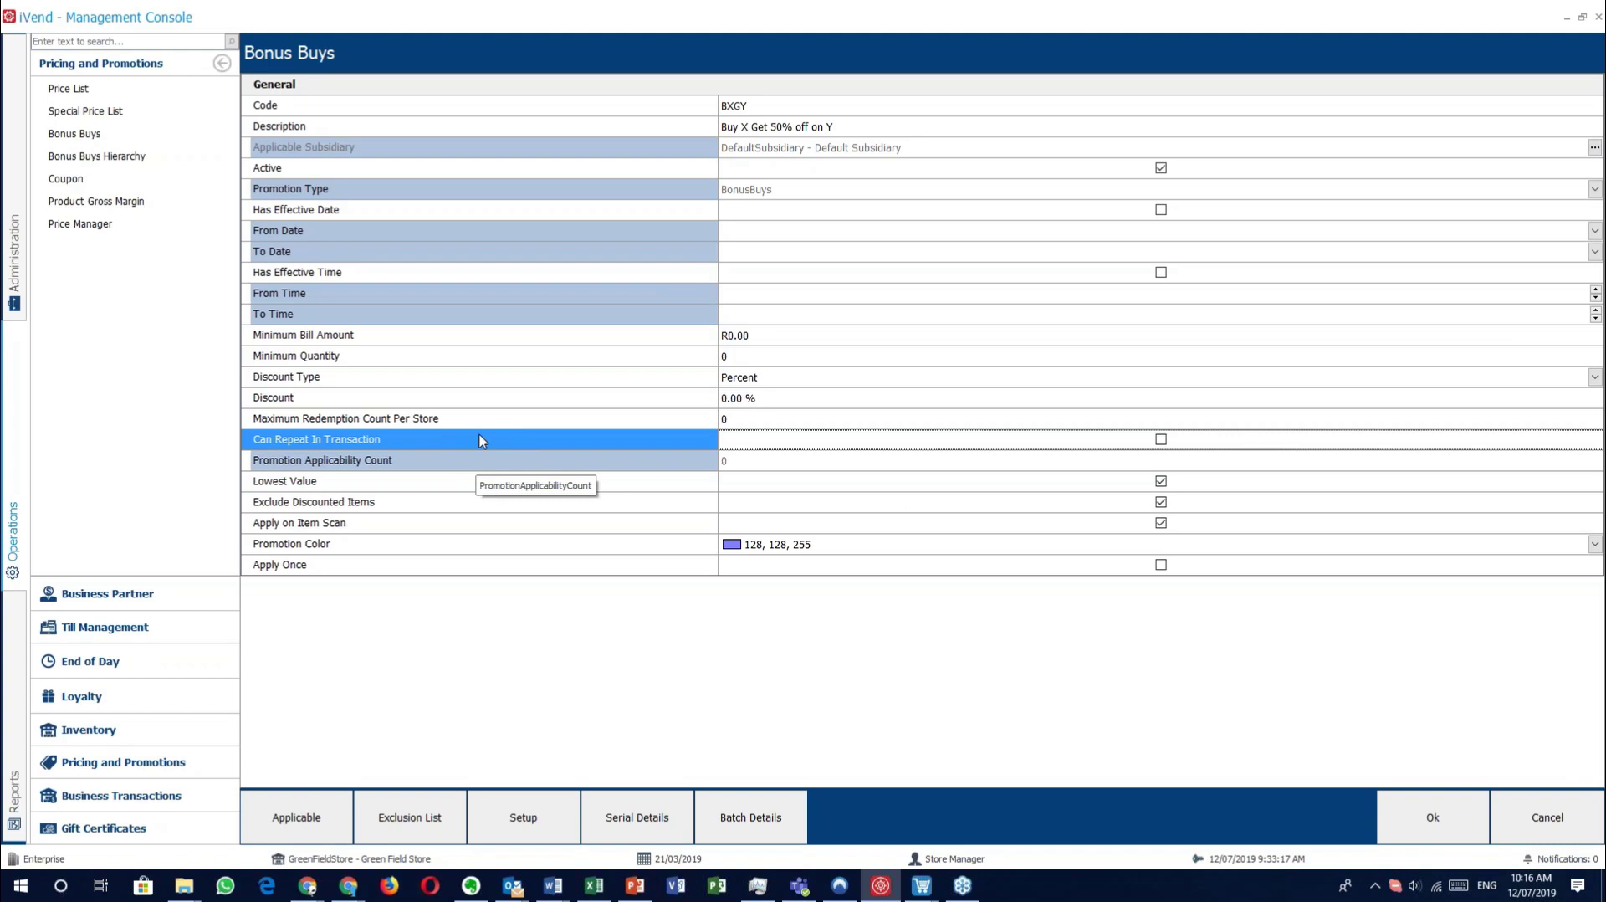
Try Can Repeat In Transaction with a Promotion Applicability Count of 2, then reset the count to 0 and turn repeating off.
left_click(1161, 439)
left_click(844, 458)
type("2")
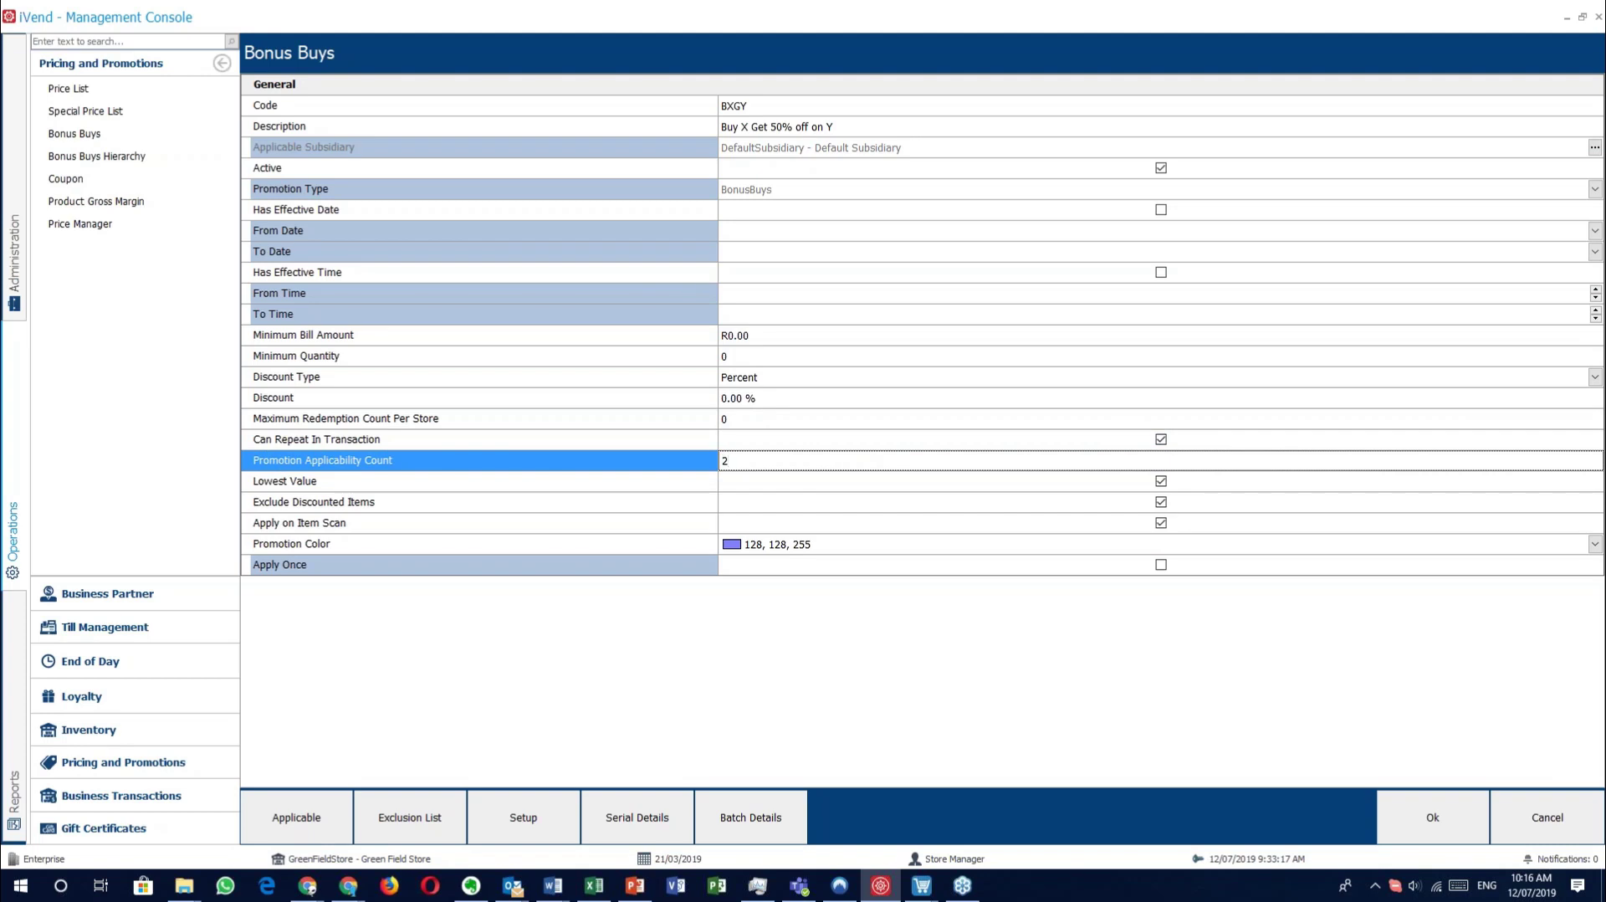
key("BackSpace")
type("0")
left_click(1161, 439)
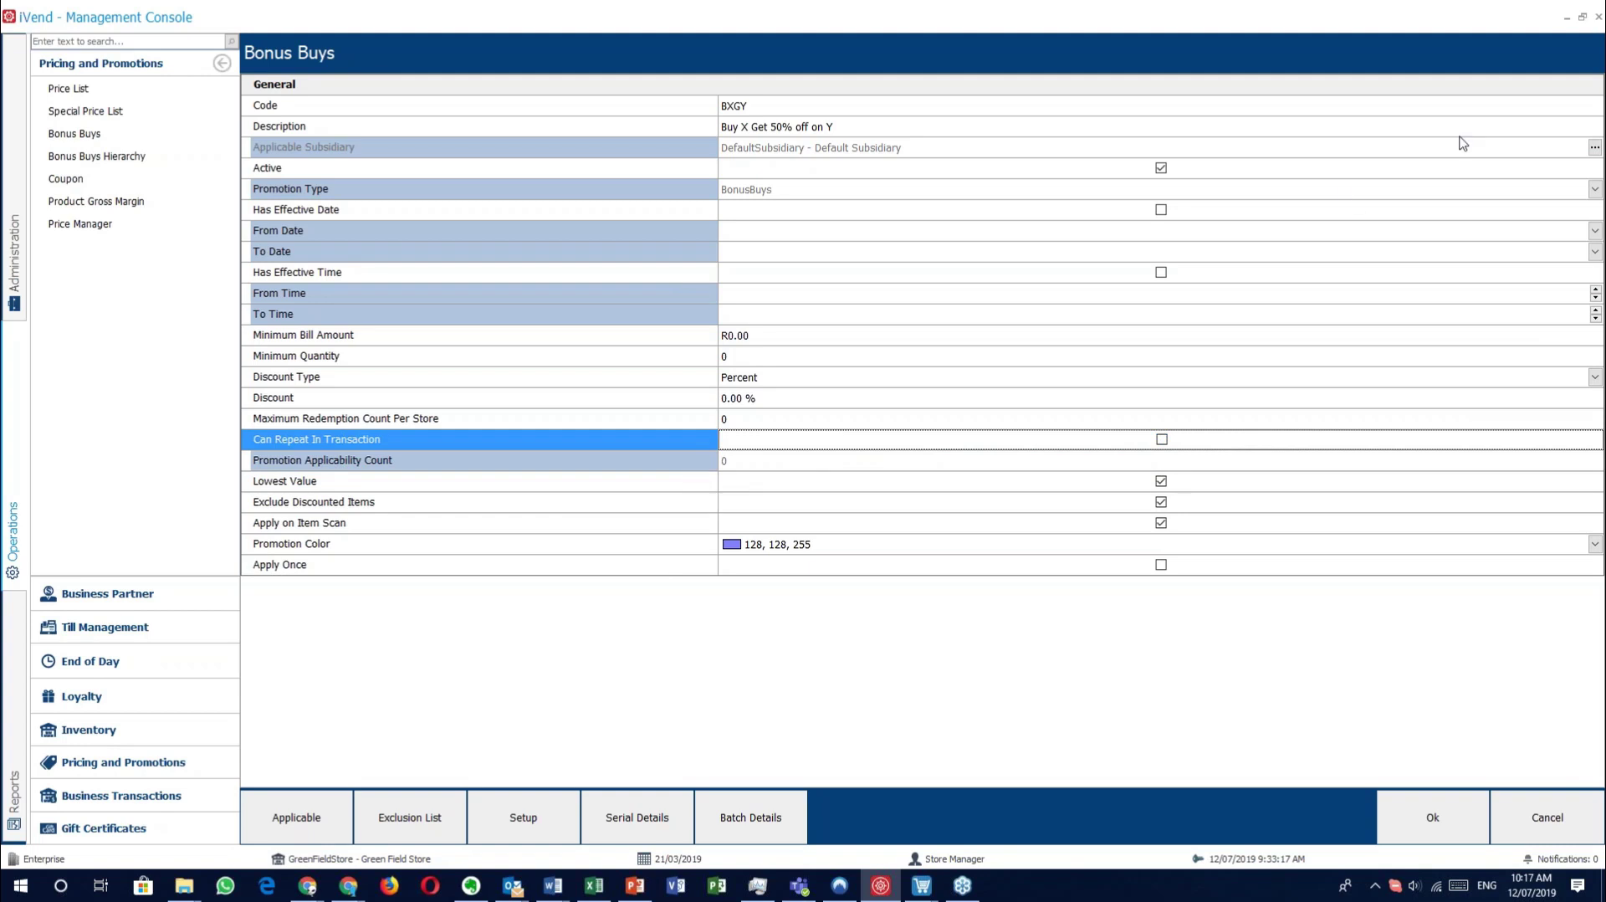
Go over the redemption limit and repeat settings again, ending with the Promotion Applicability Count.
left_click(1589, 88)
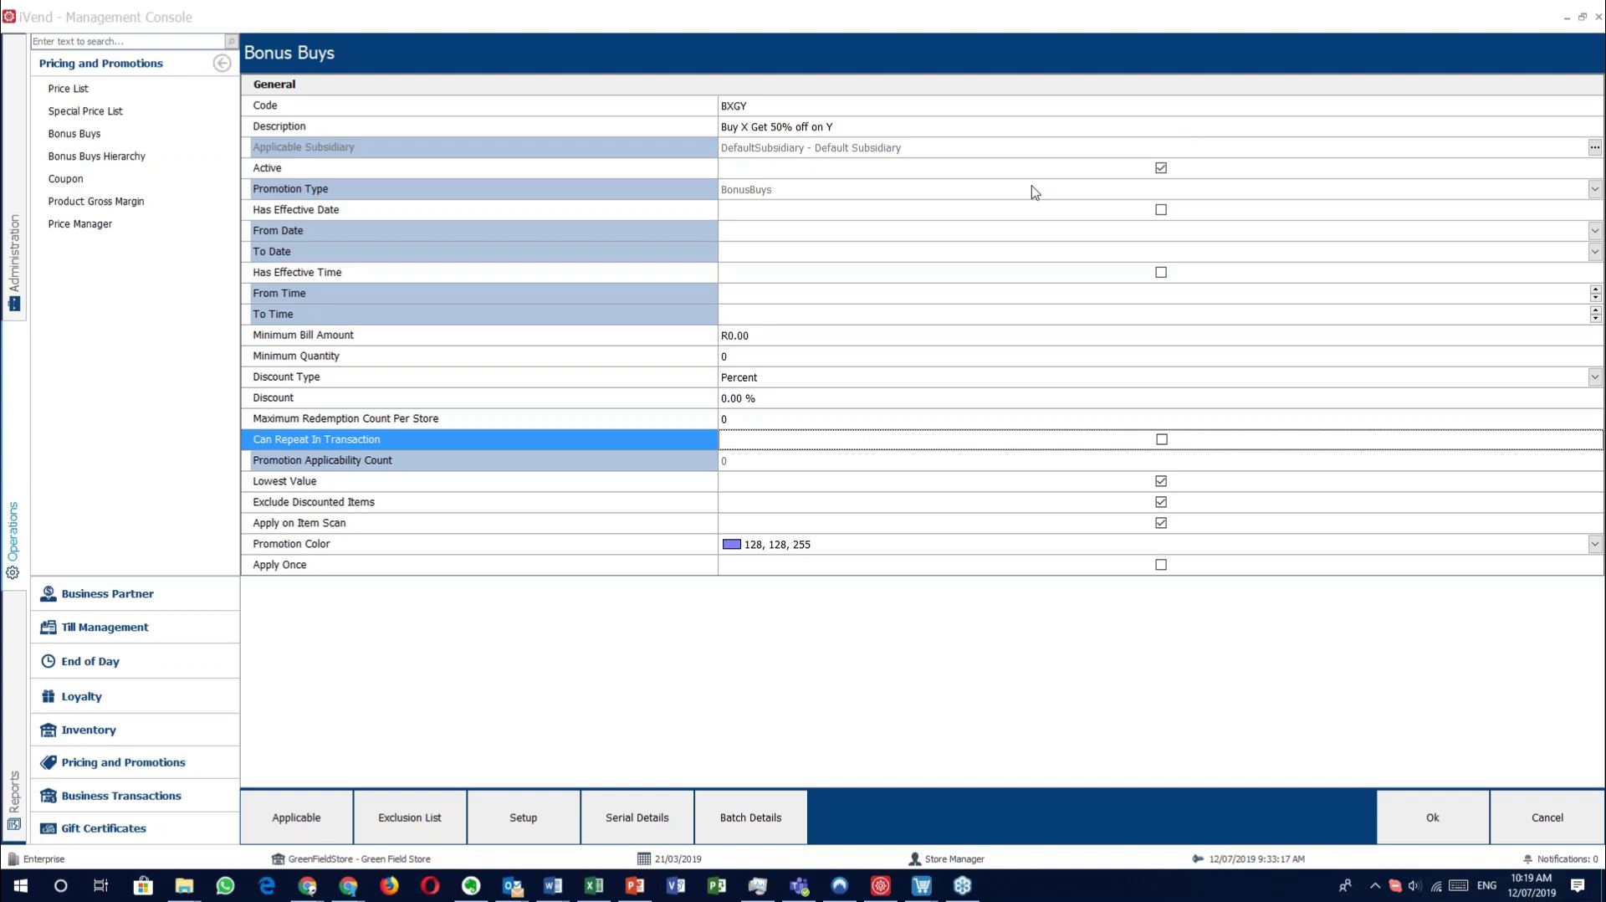
left_click(682, 420)
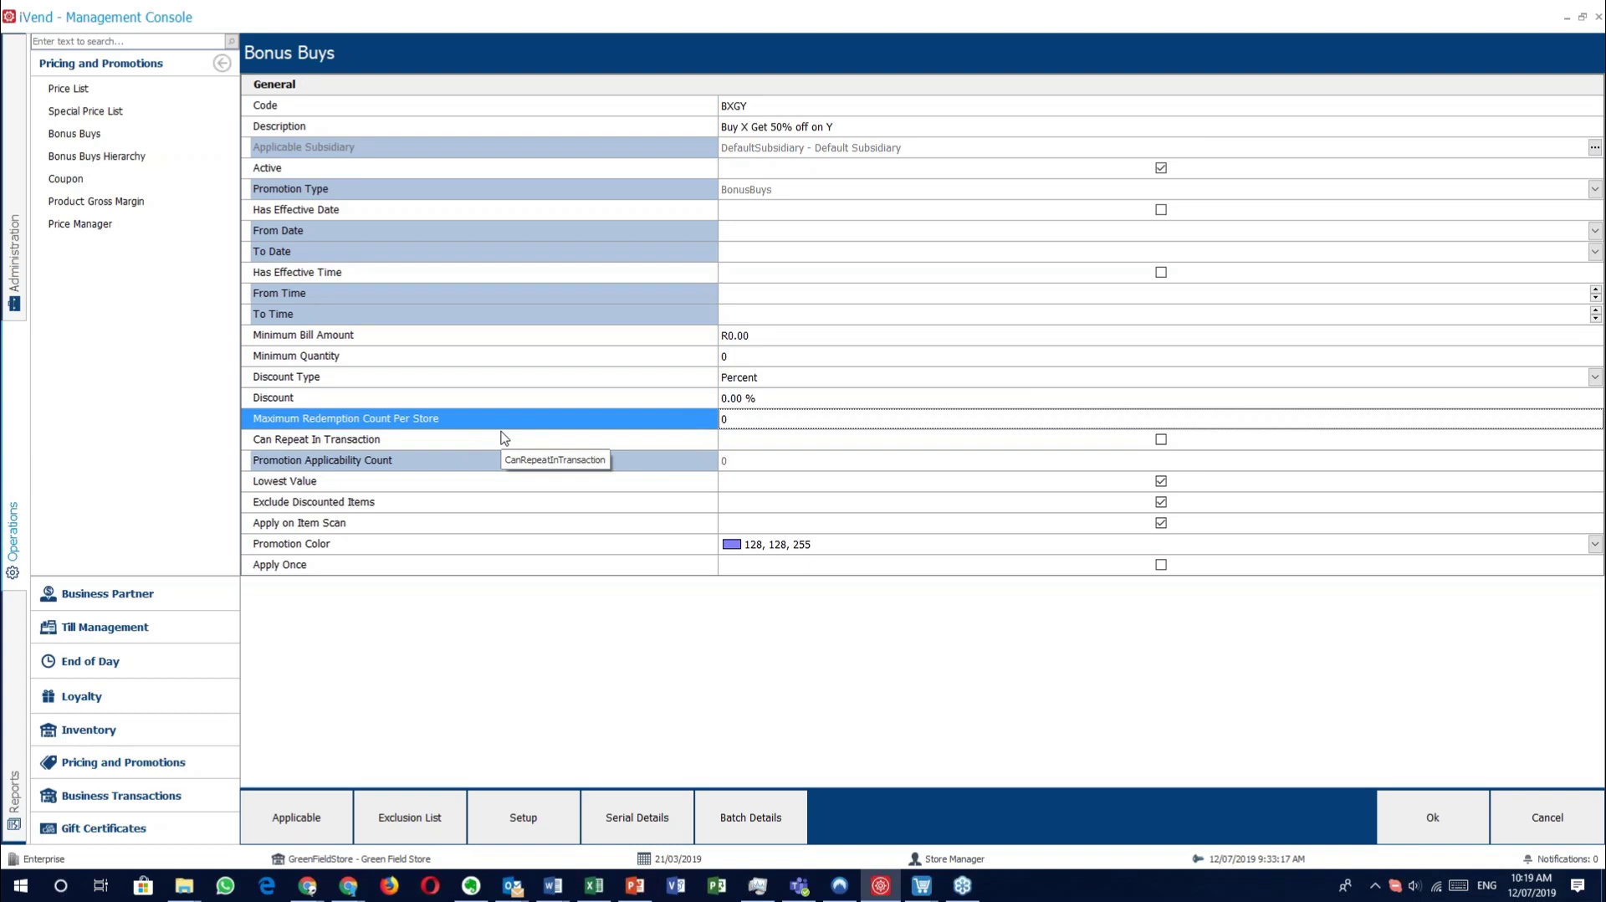
left_click(563, 441)
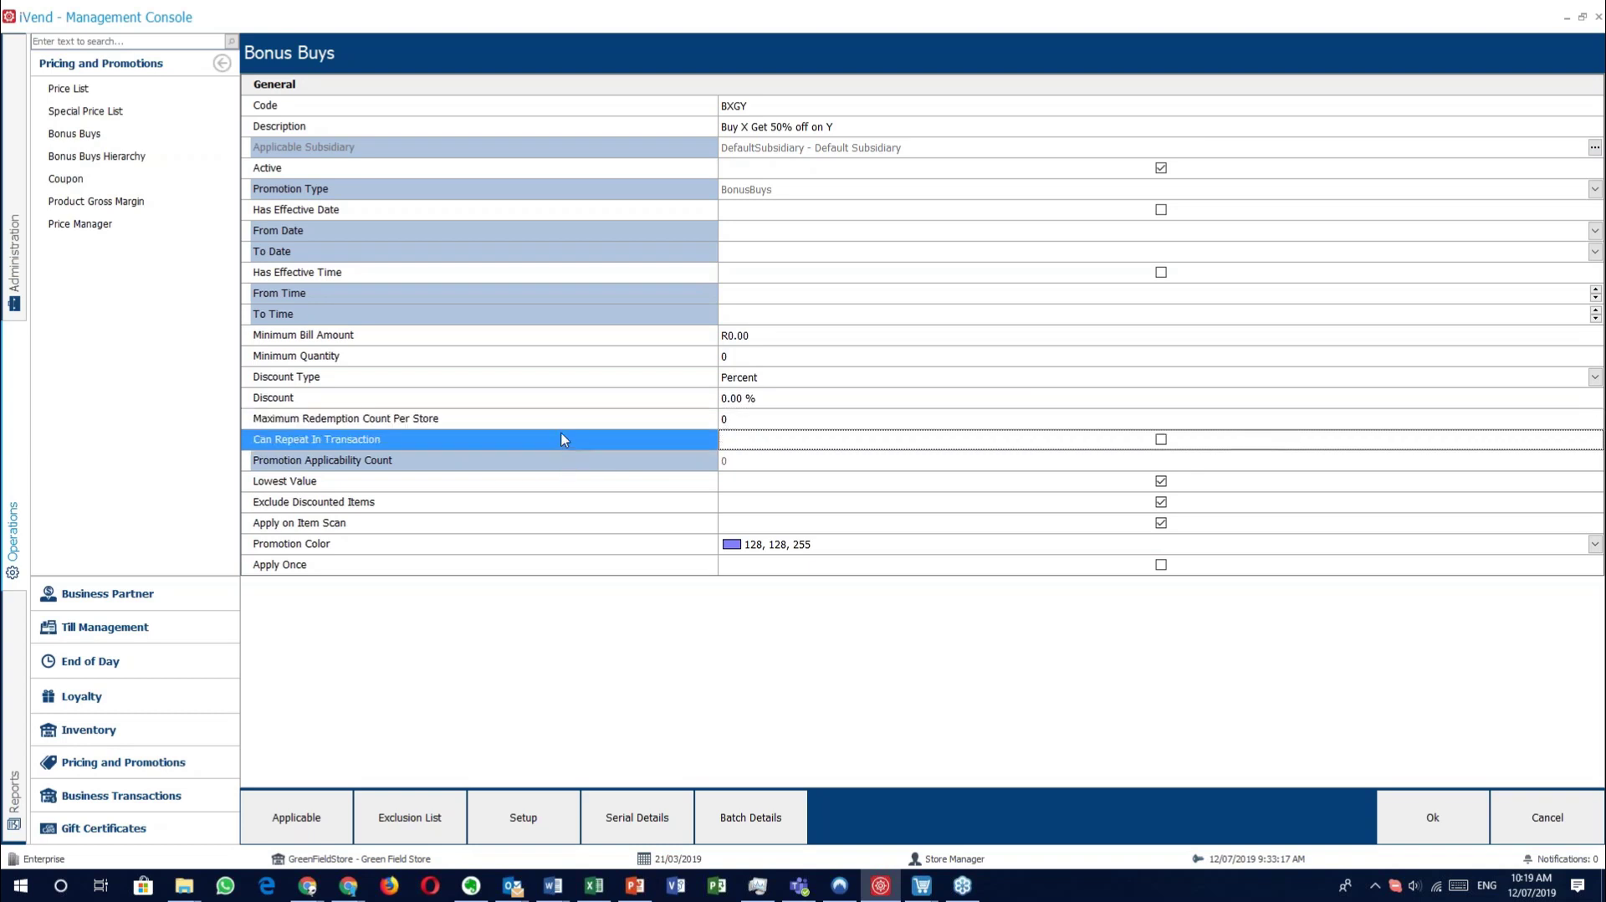
left_click(566, 445)
left_click(569, 463)
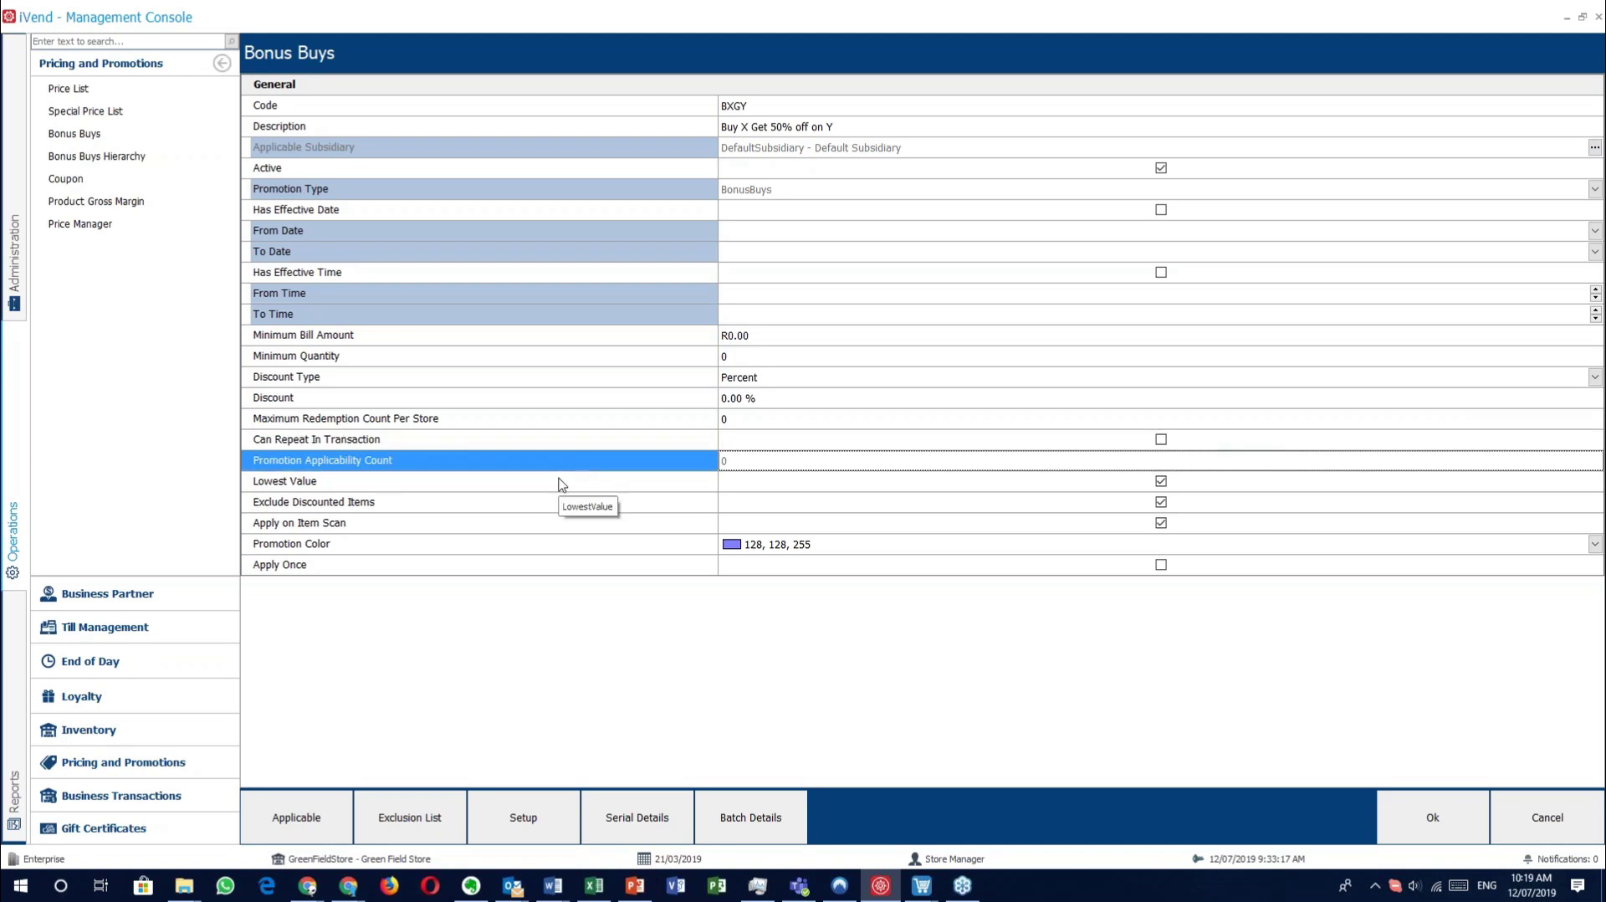
Review the Lowest Value, Exclude Discounted Items and Apply on Item Scan options, leaving all three enabled.
left_click(421, 482)
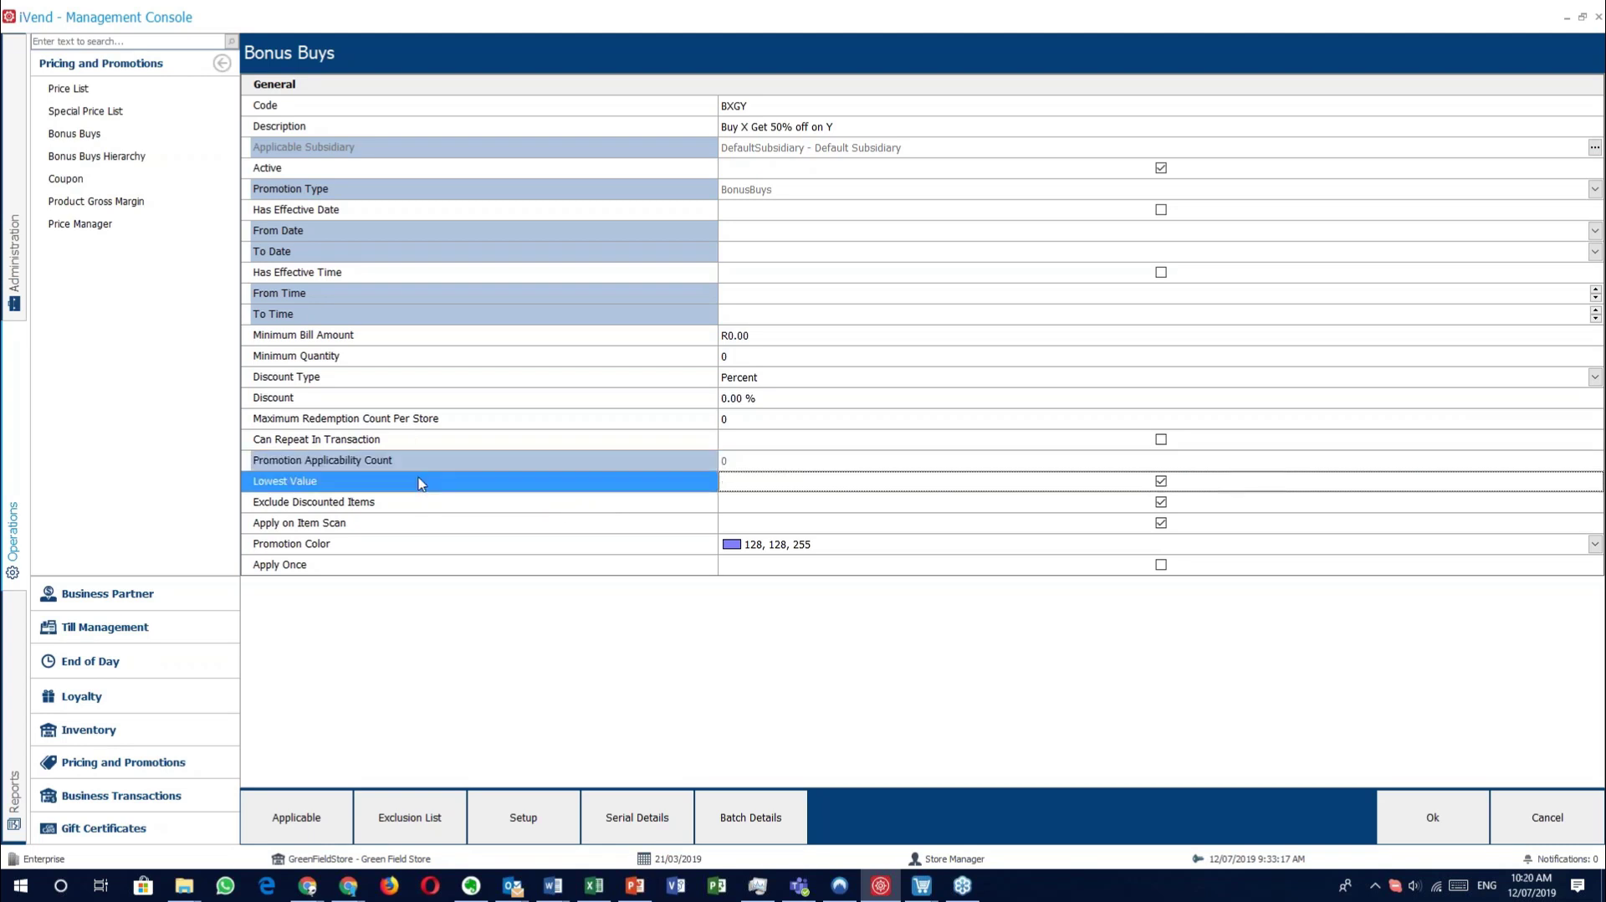
left_click(336, 462)
left_click(305, 485)
left_click(422, 500)
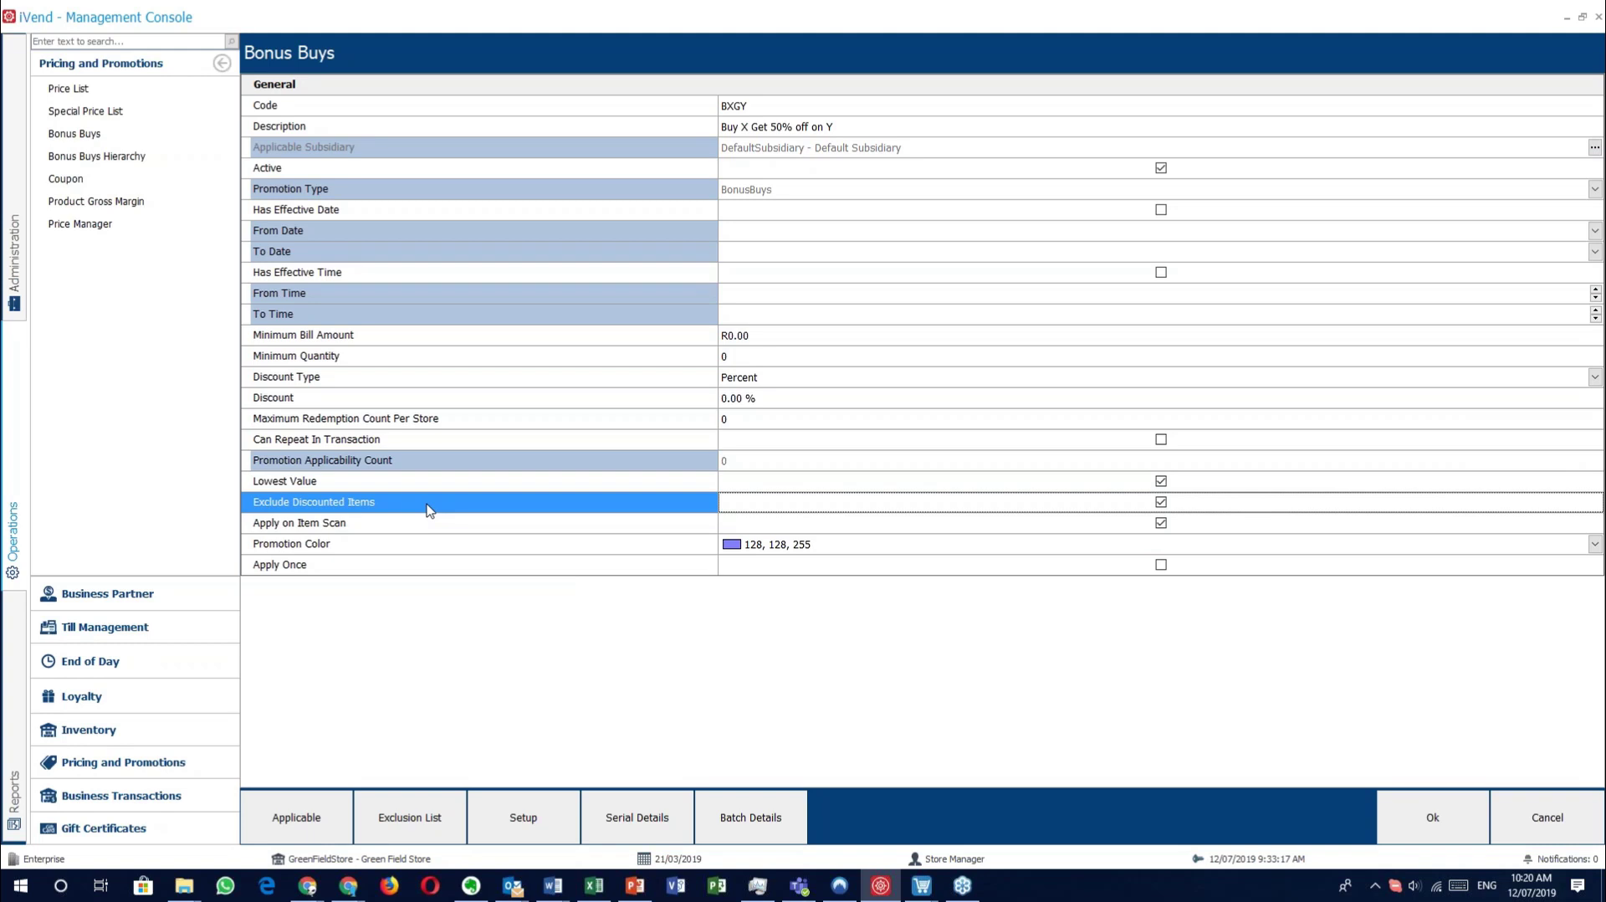
left_click(430, 529)
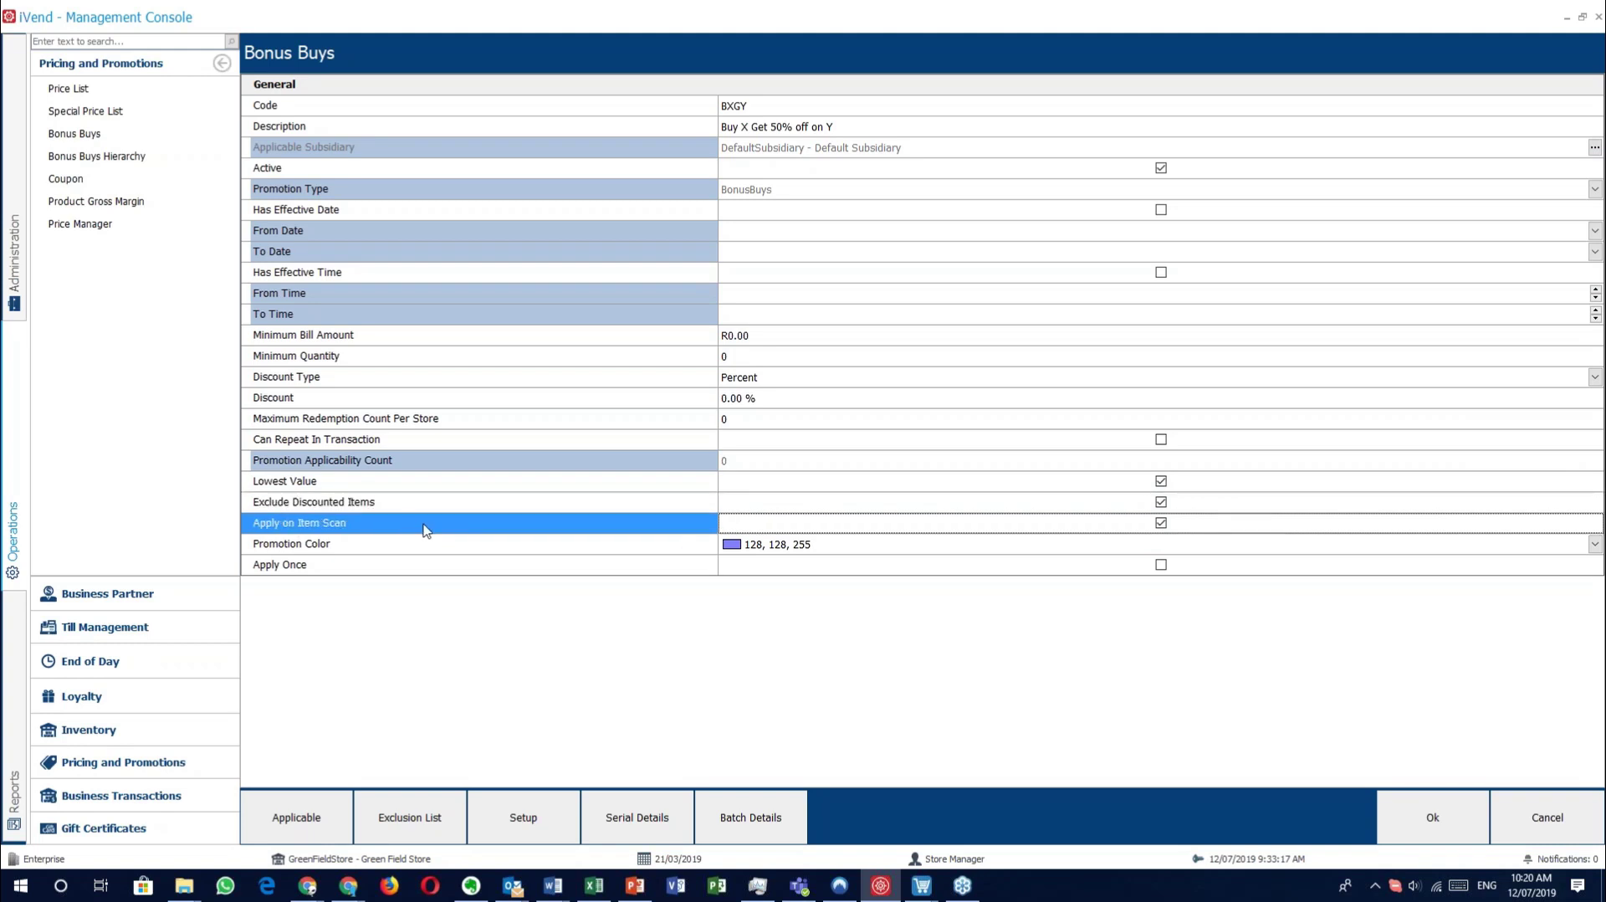
left_click(1162, 523)
left_click(1161, 523)
Switch to iVend Point of Sale, add product 100109 to the sale and accept 100107 Womens Champagne Suit as the 50% promotional item.
mouse_move(923, 883)
left_click(703, 803)
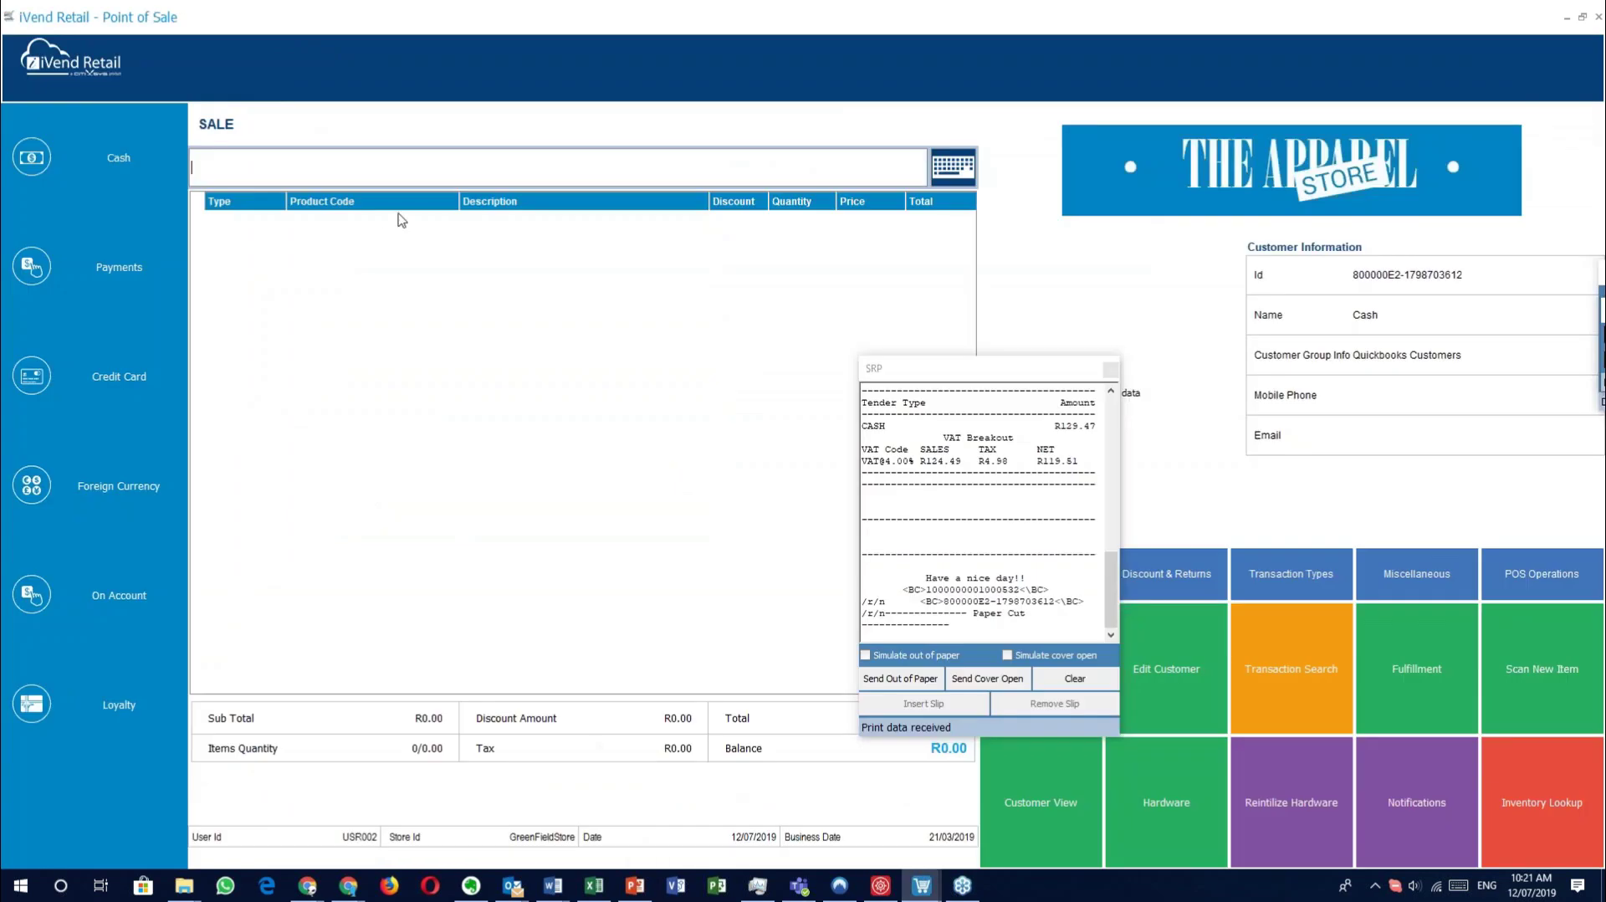
type("100109")
key("Return")
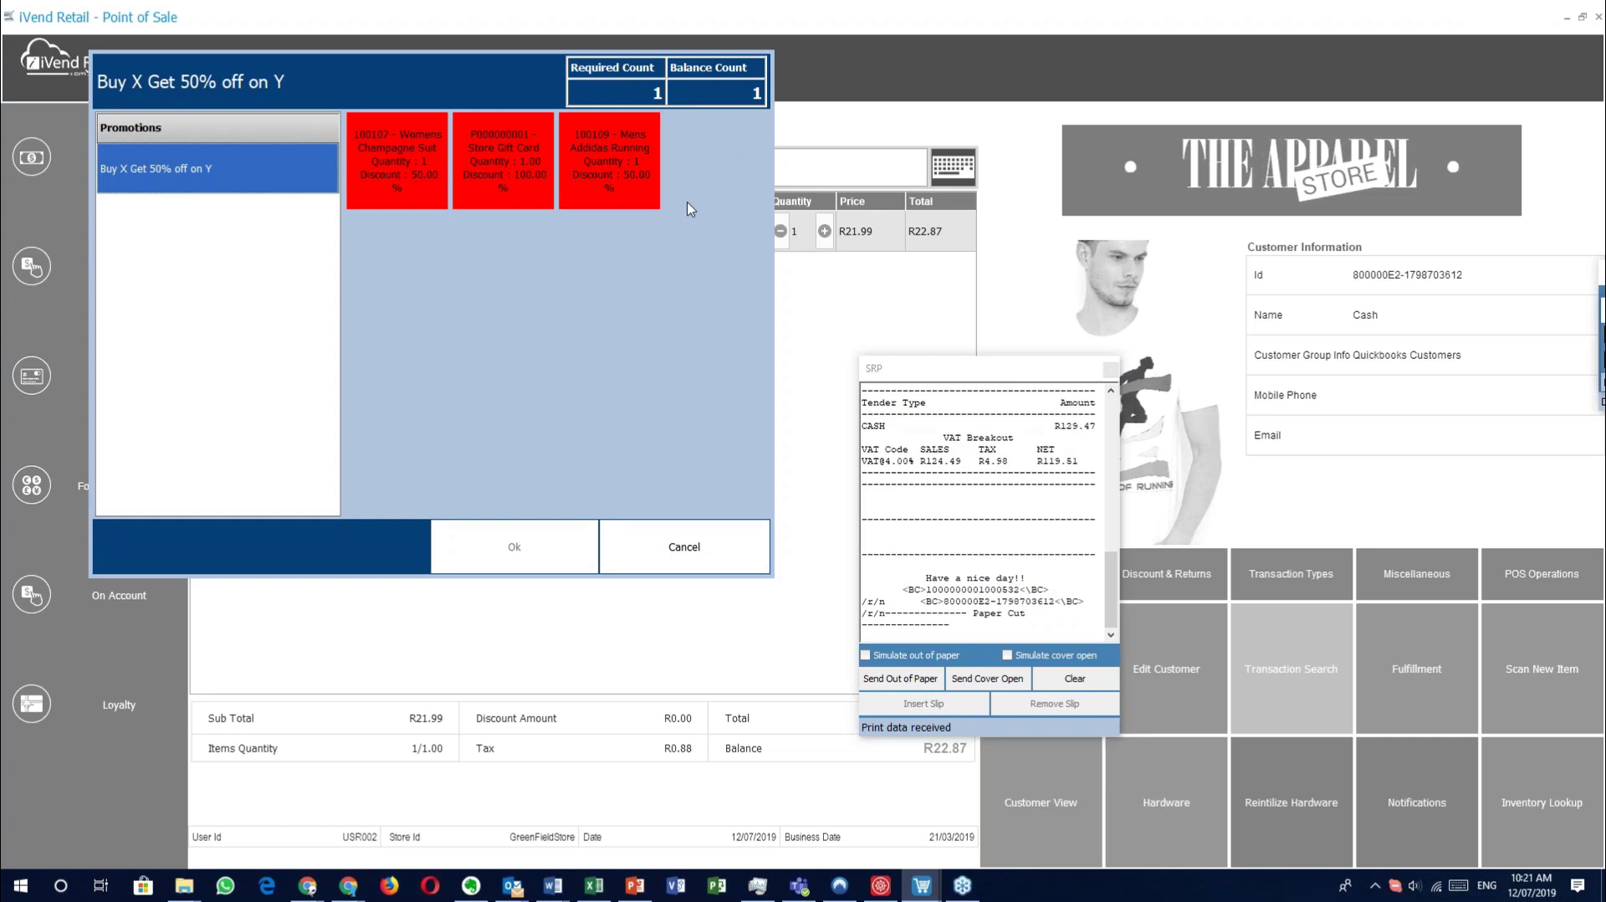
left_click(424, 174)
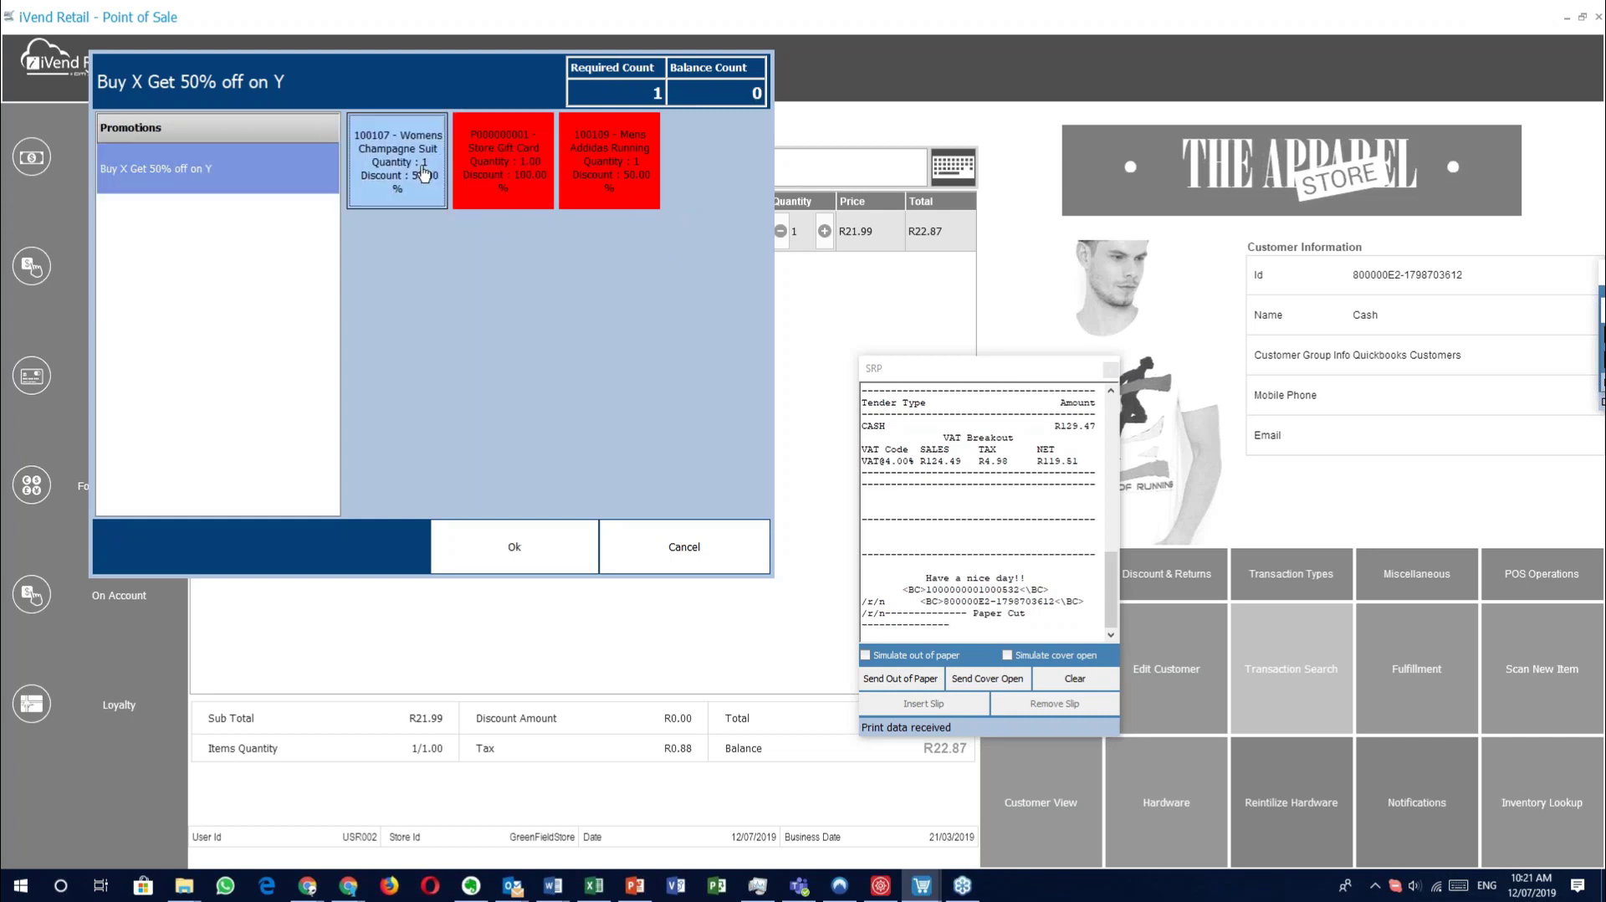
key("Return")
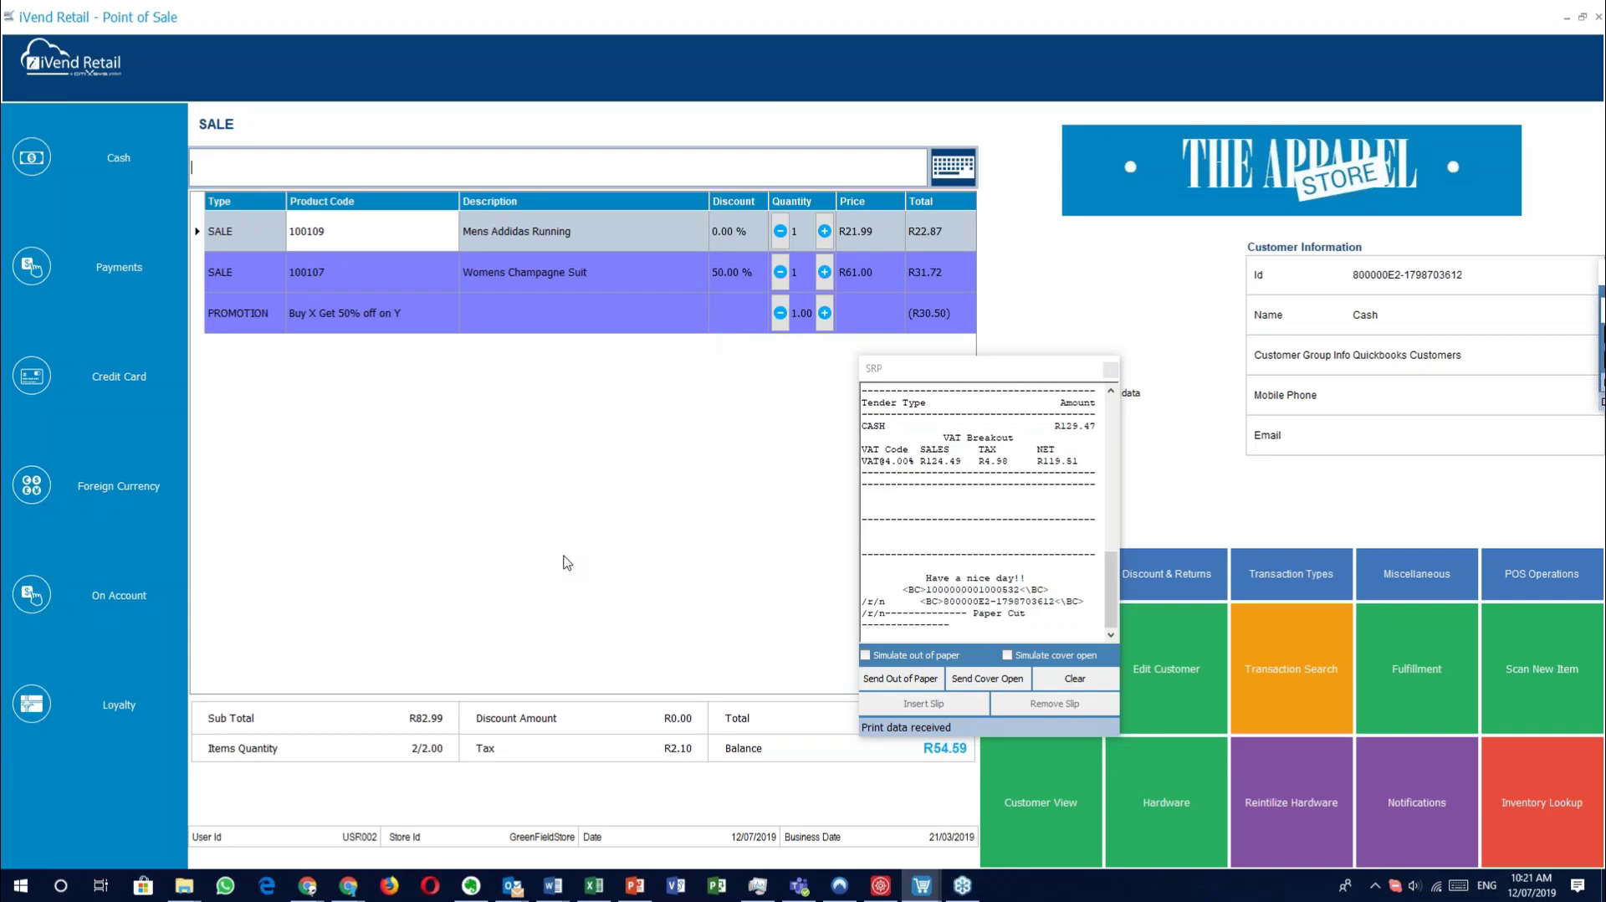
Switch to the iVend Management Console and check the bonus buy's Apply on Item Scan setting.
left_click(881, 886)
left_click(632, 524)
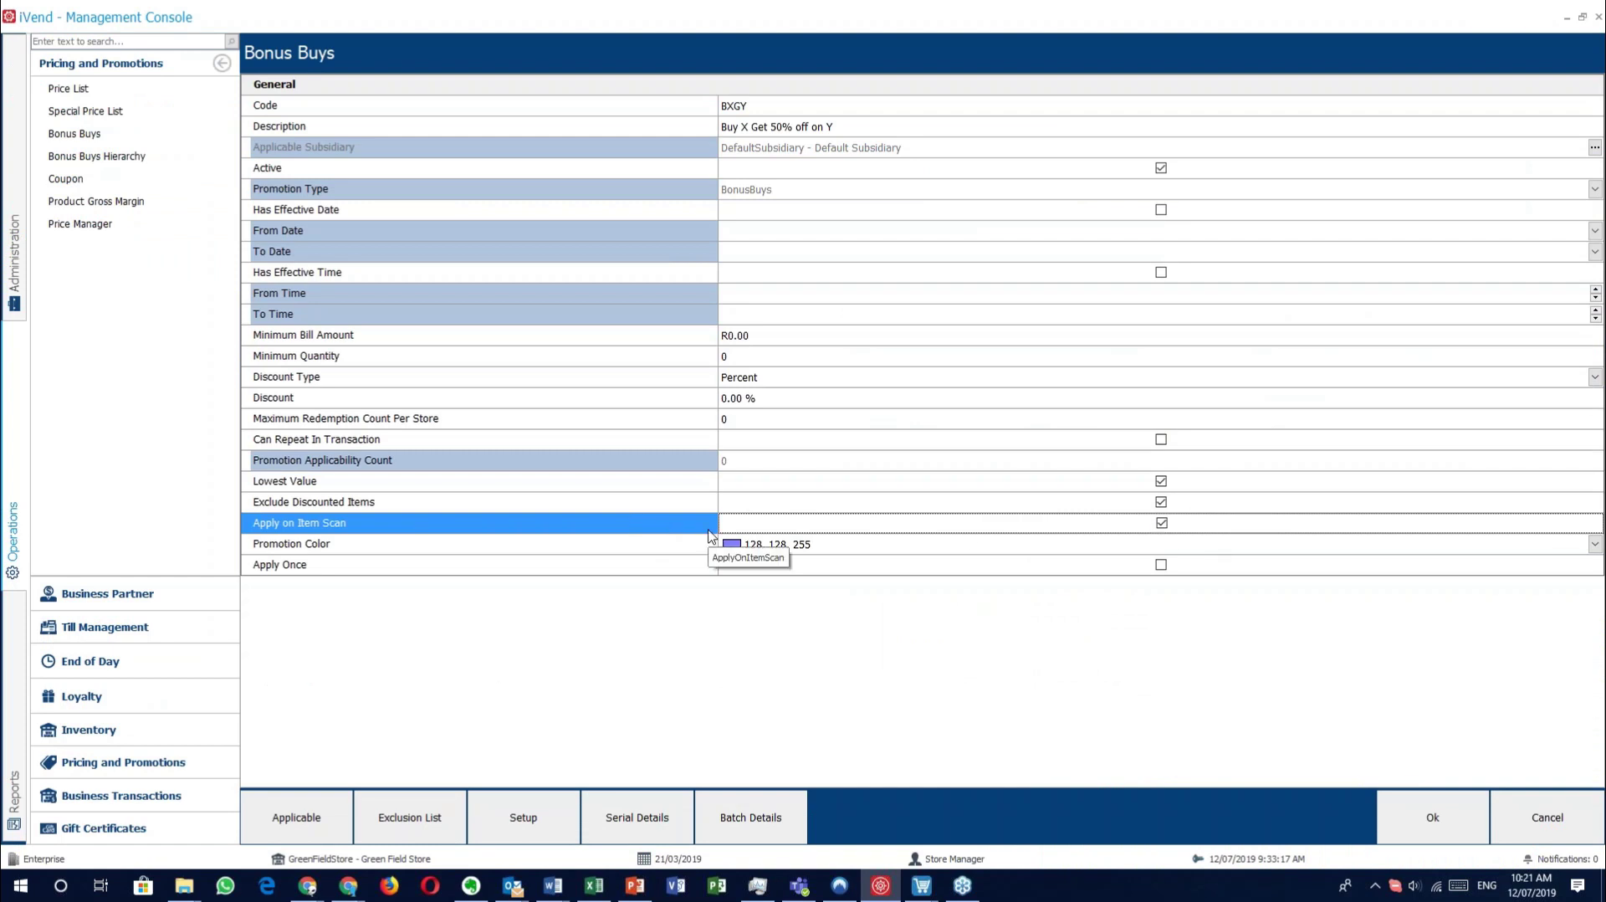
Switch back to iVend Point of Sale, view the payment screen for the current sale and leave it without paying.
mouse_move(921, 885)
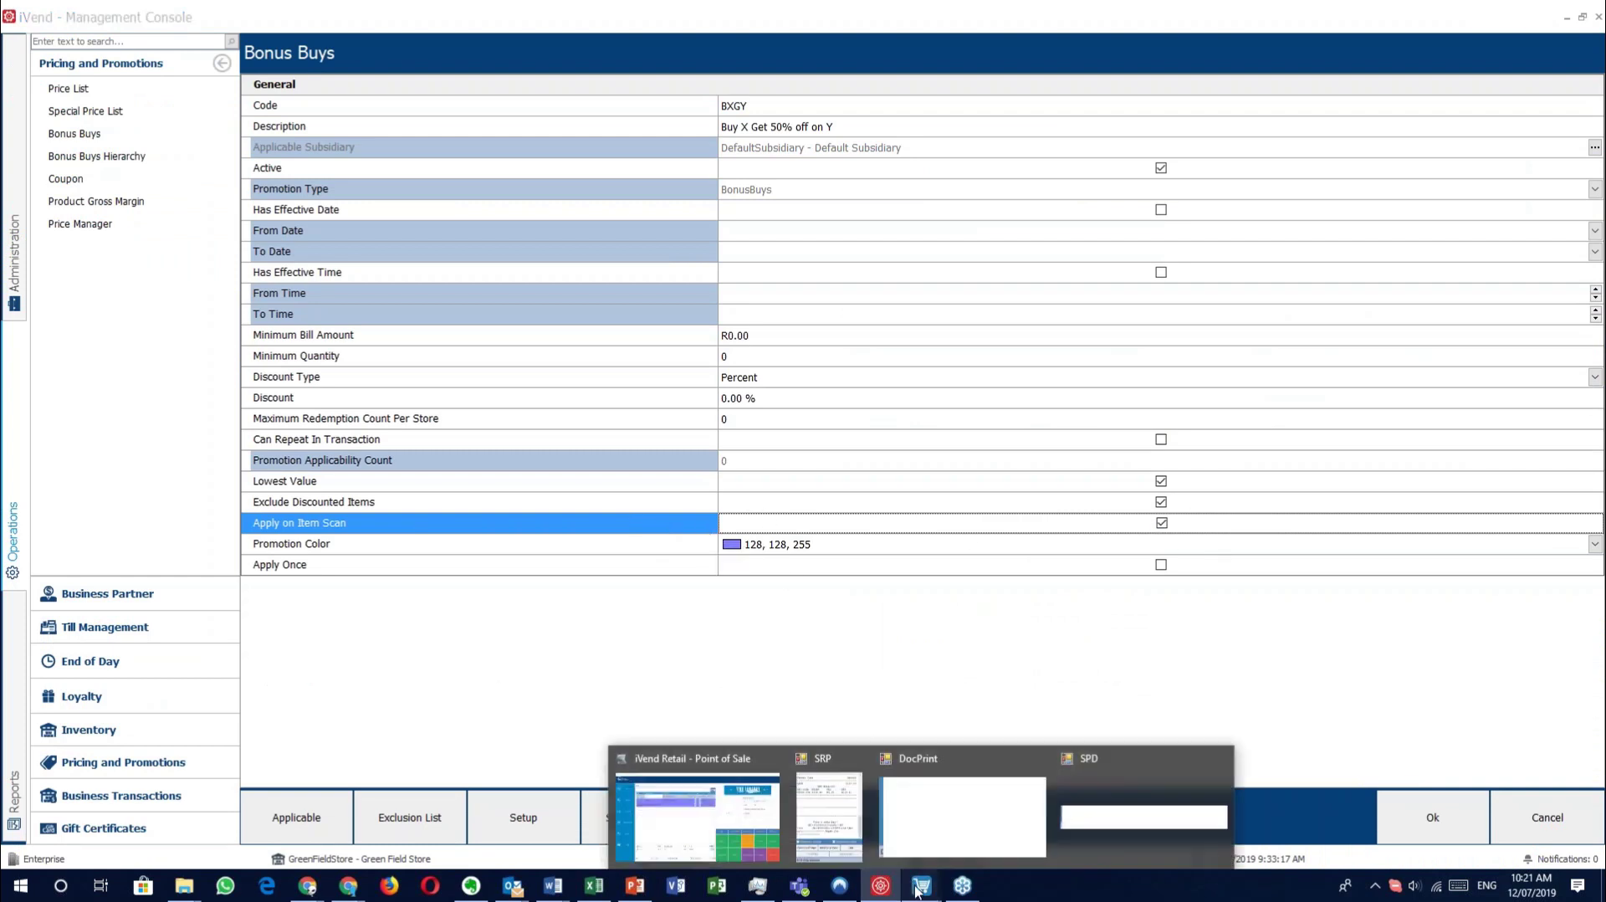
left_click(688, 793)
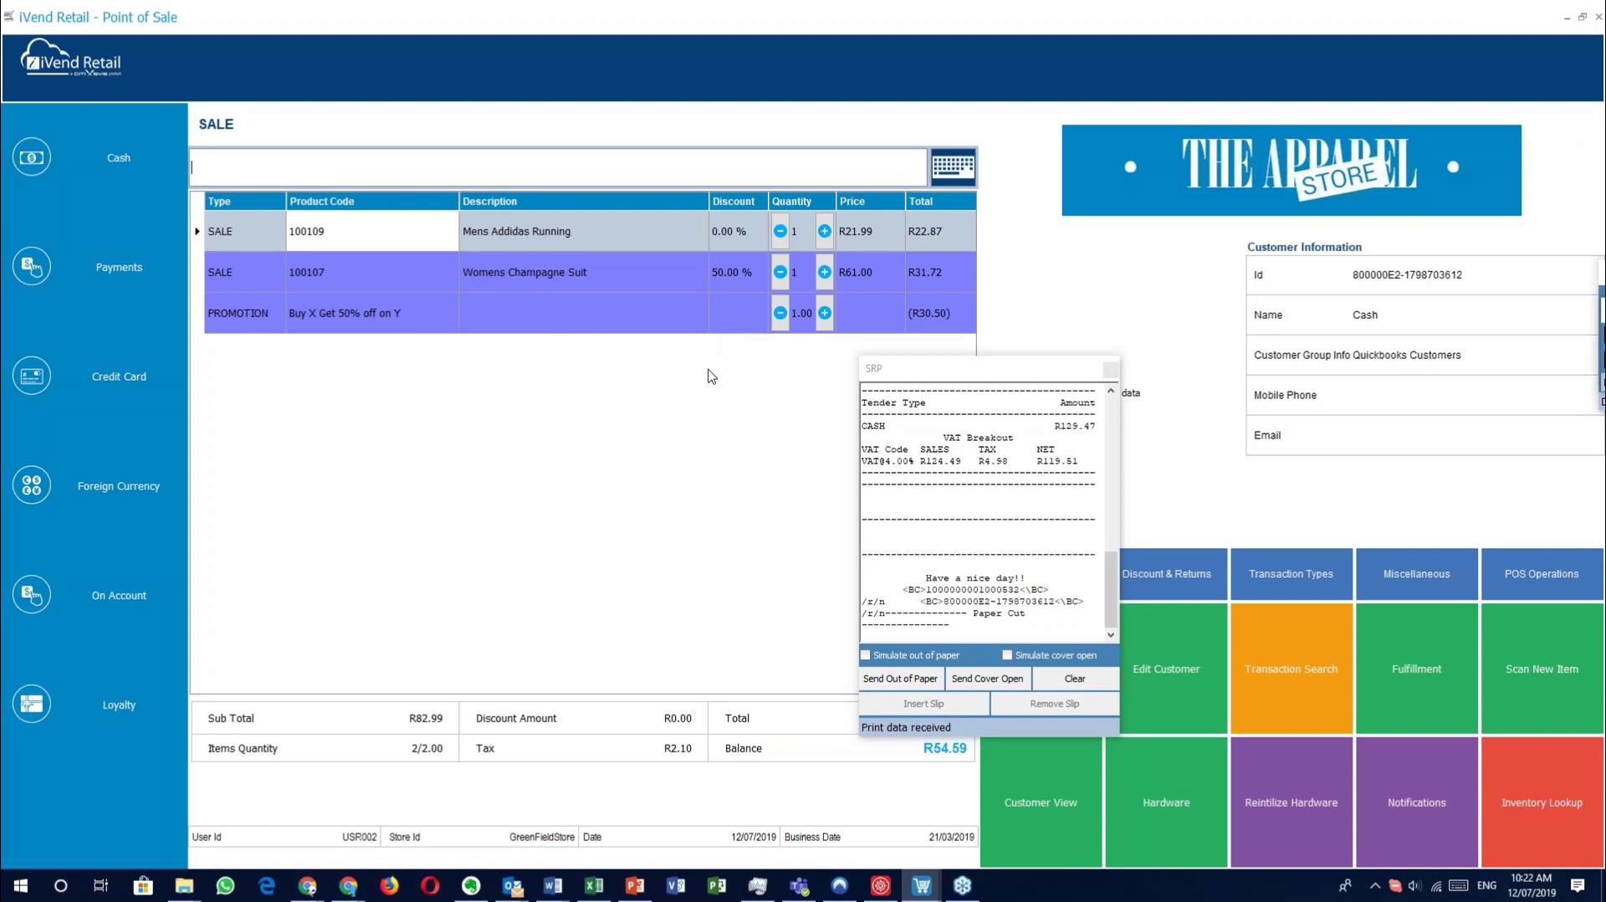
left_click(119, 266)
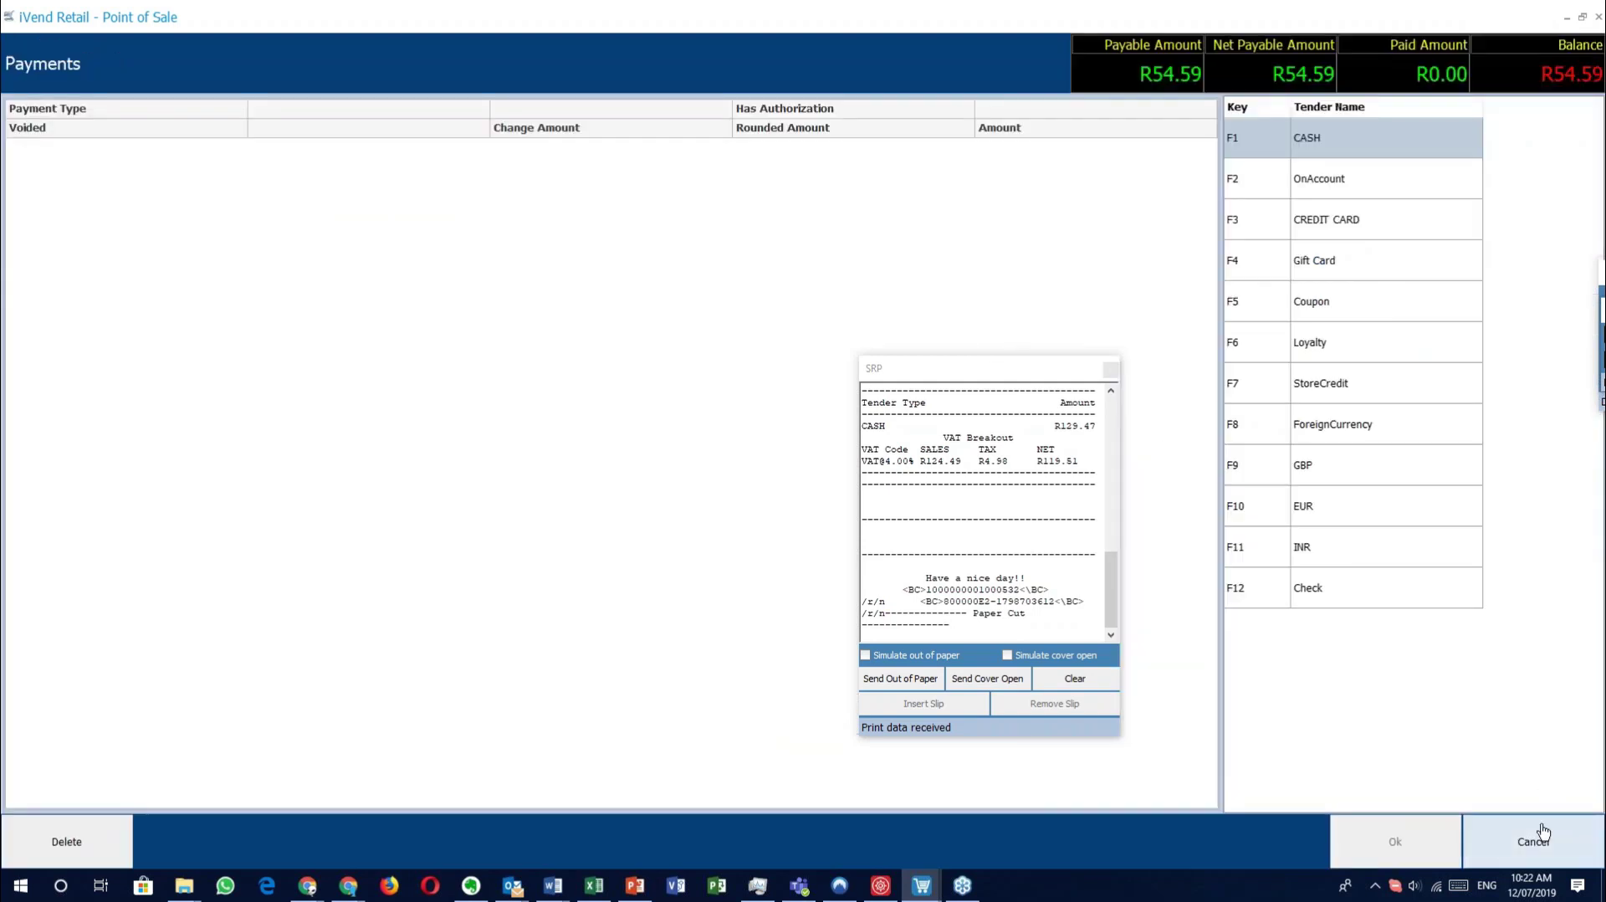
left_click(1544, 842)
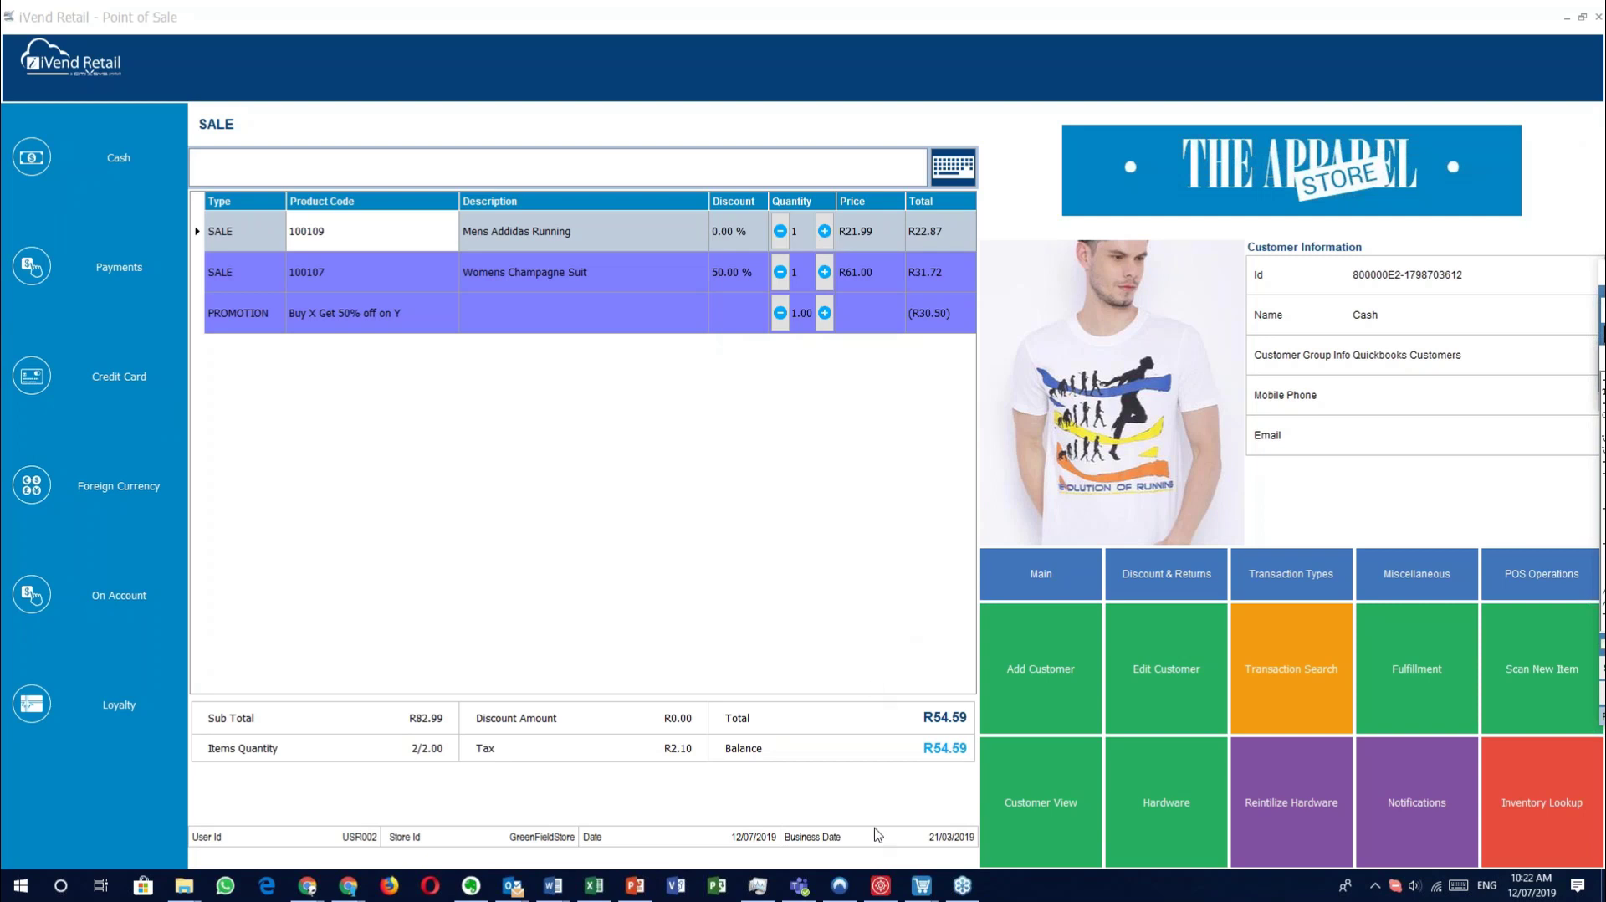
Switch to the iVend Management Console and examine the bonus buy's Promotion Color choices, including custom colours, and its Apply Once option, changing nothing.
left_click(881, 887)
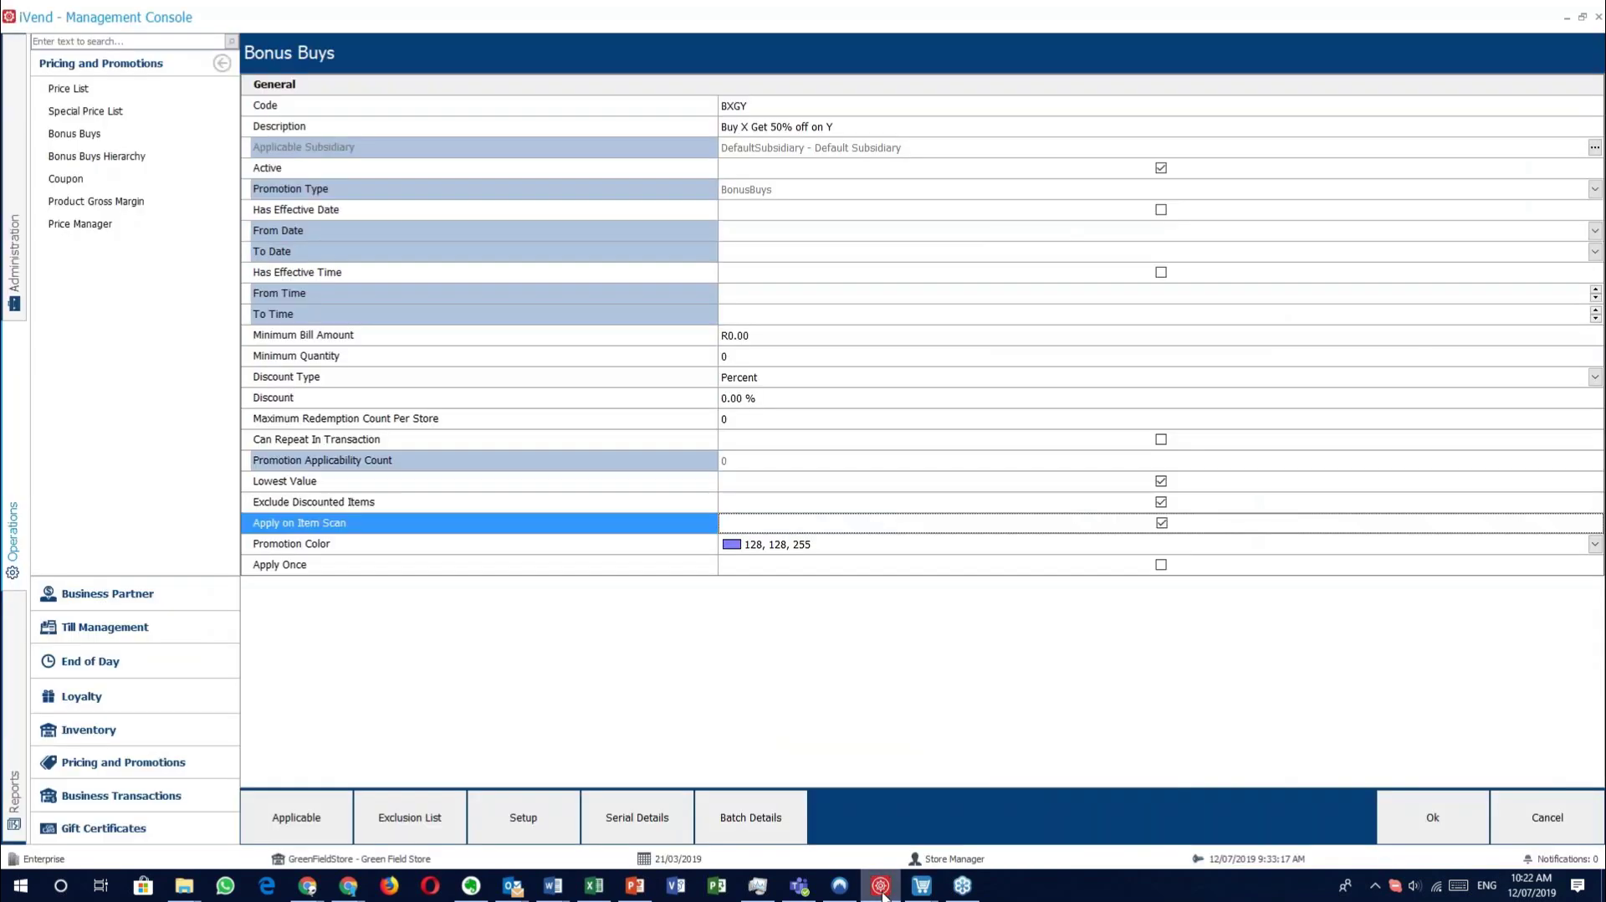
left_click(493, 545)
left_click(667, 525)
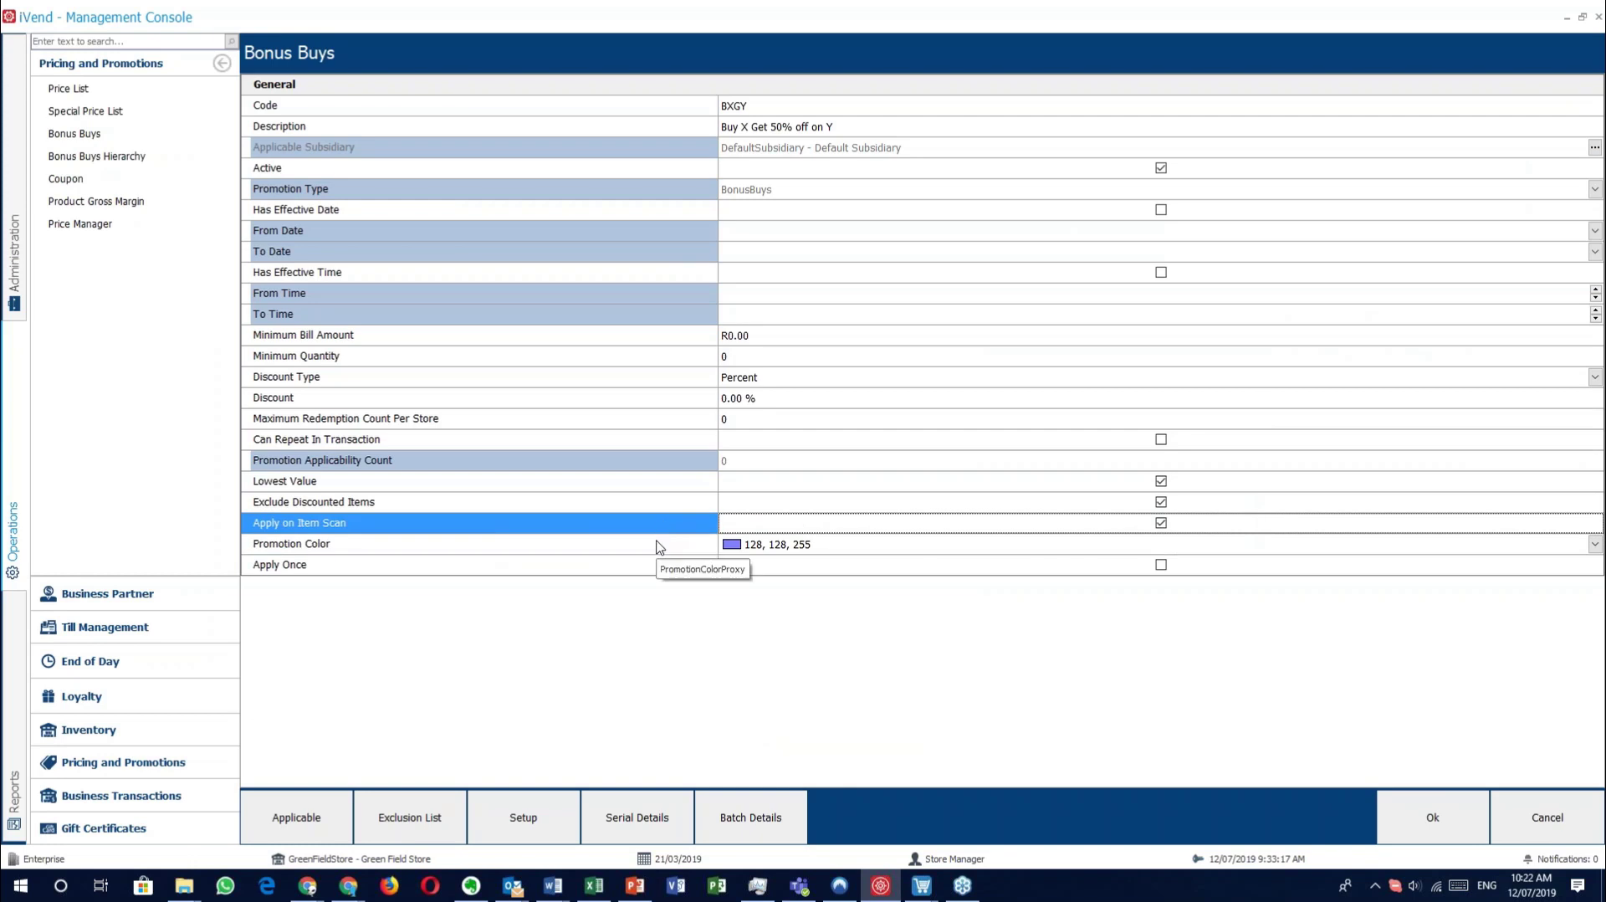
left_click(659, 547)
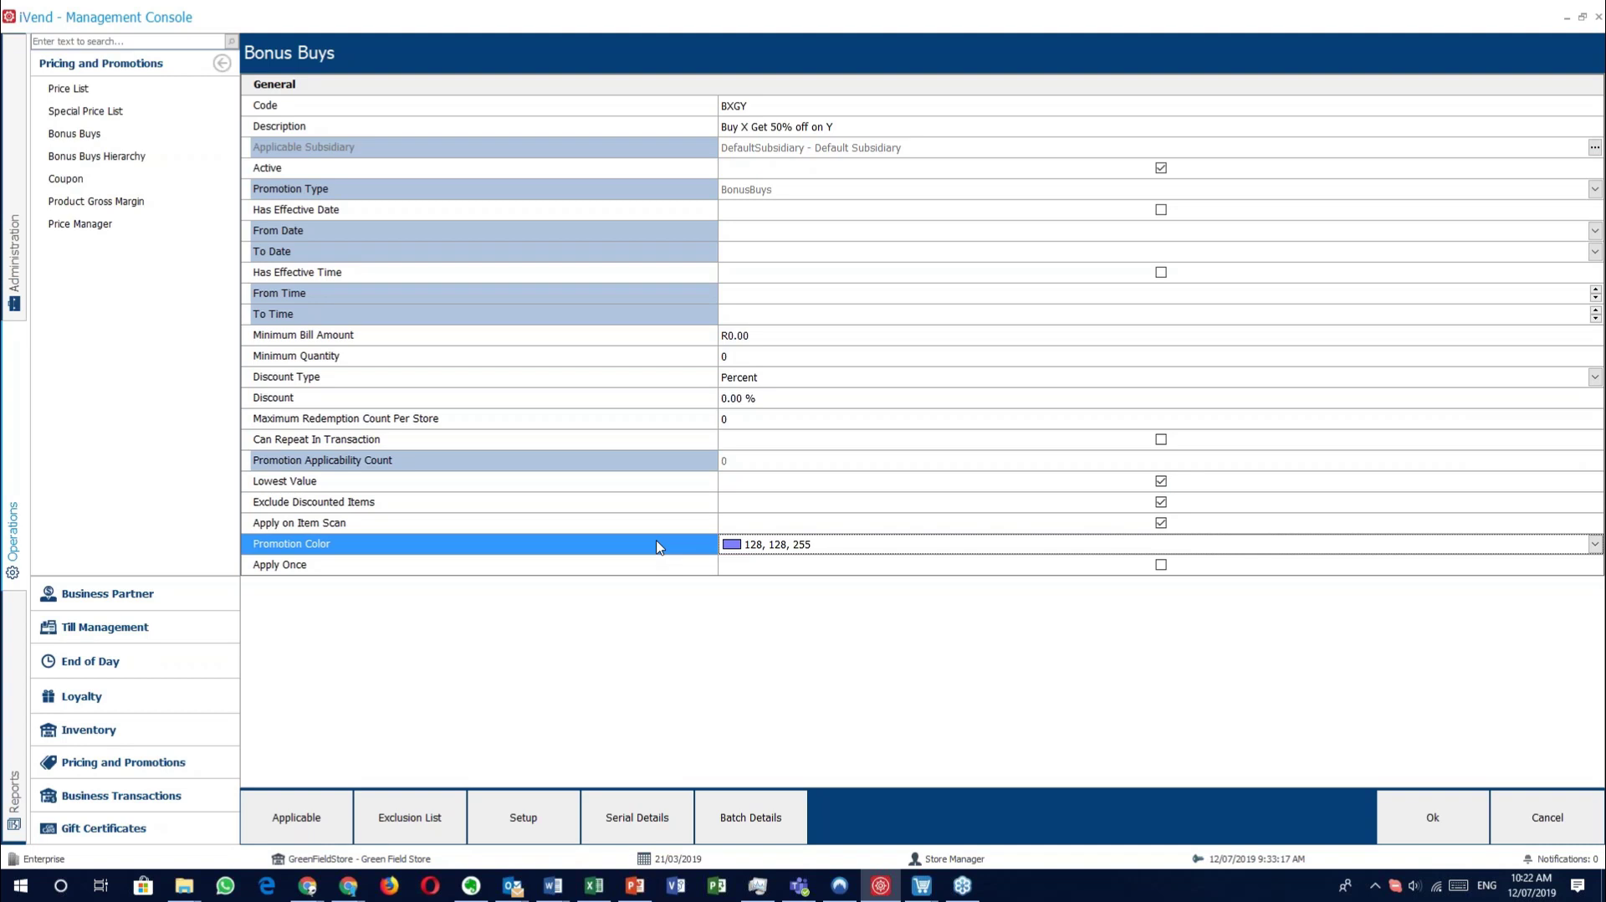
left_click(871, 548)
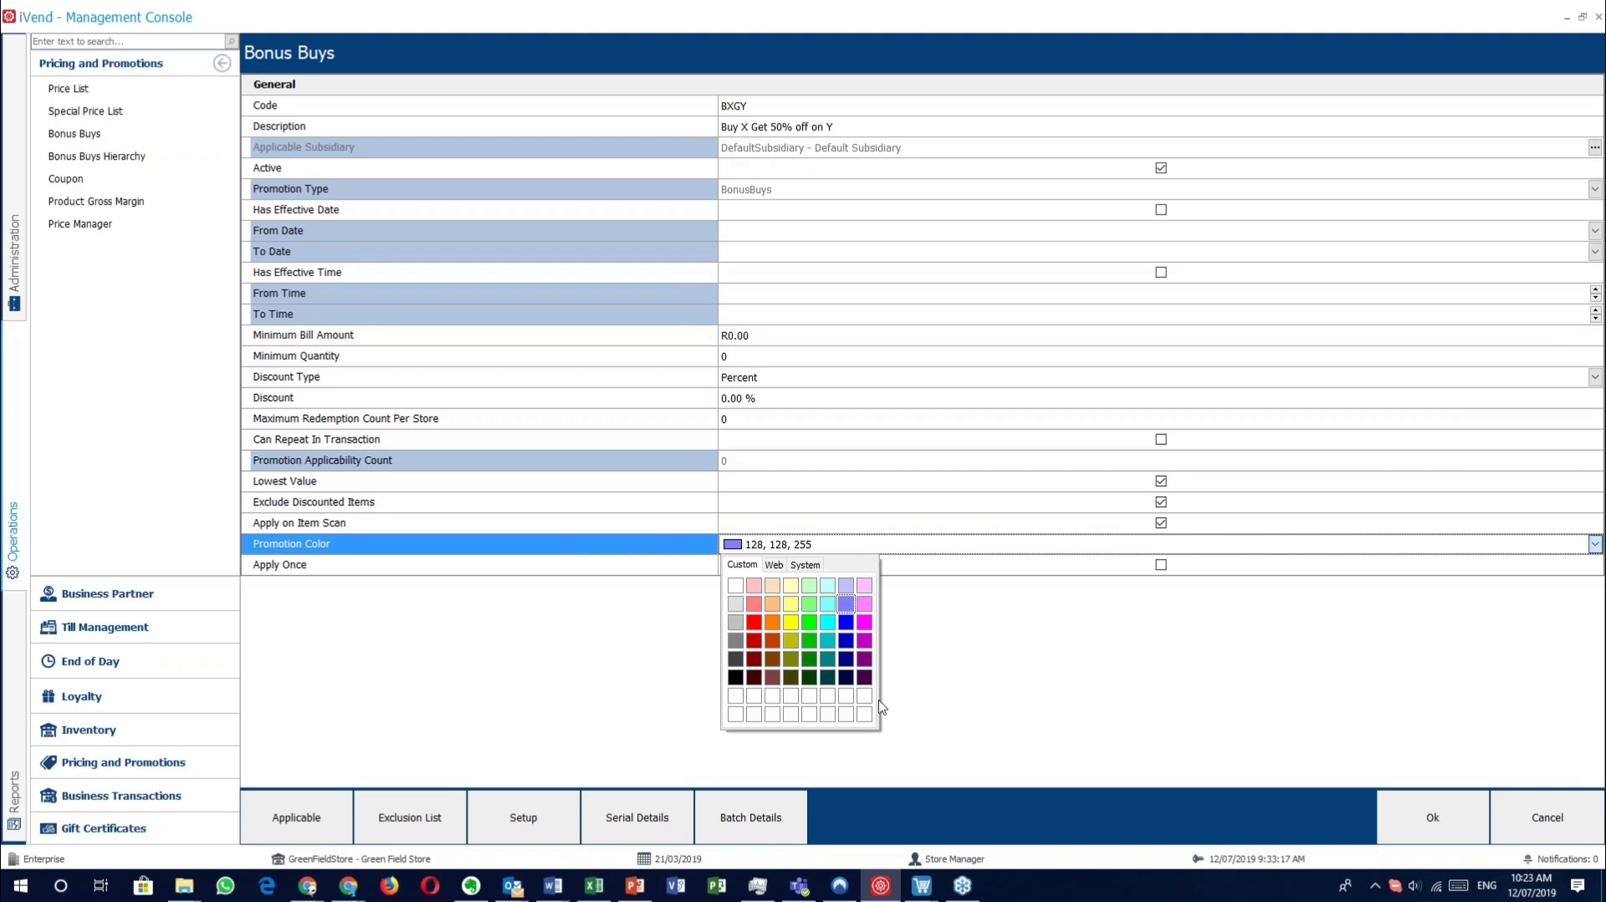
left_click(735, 697)
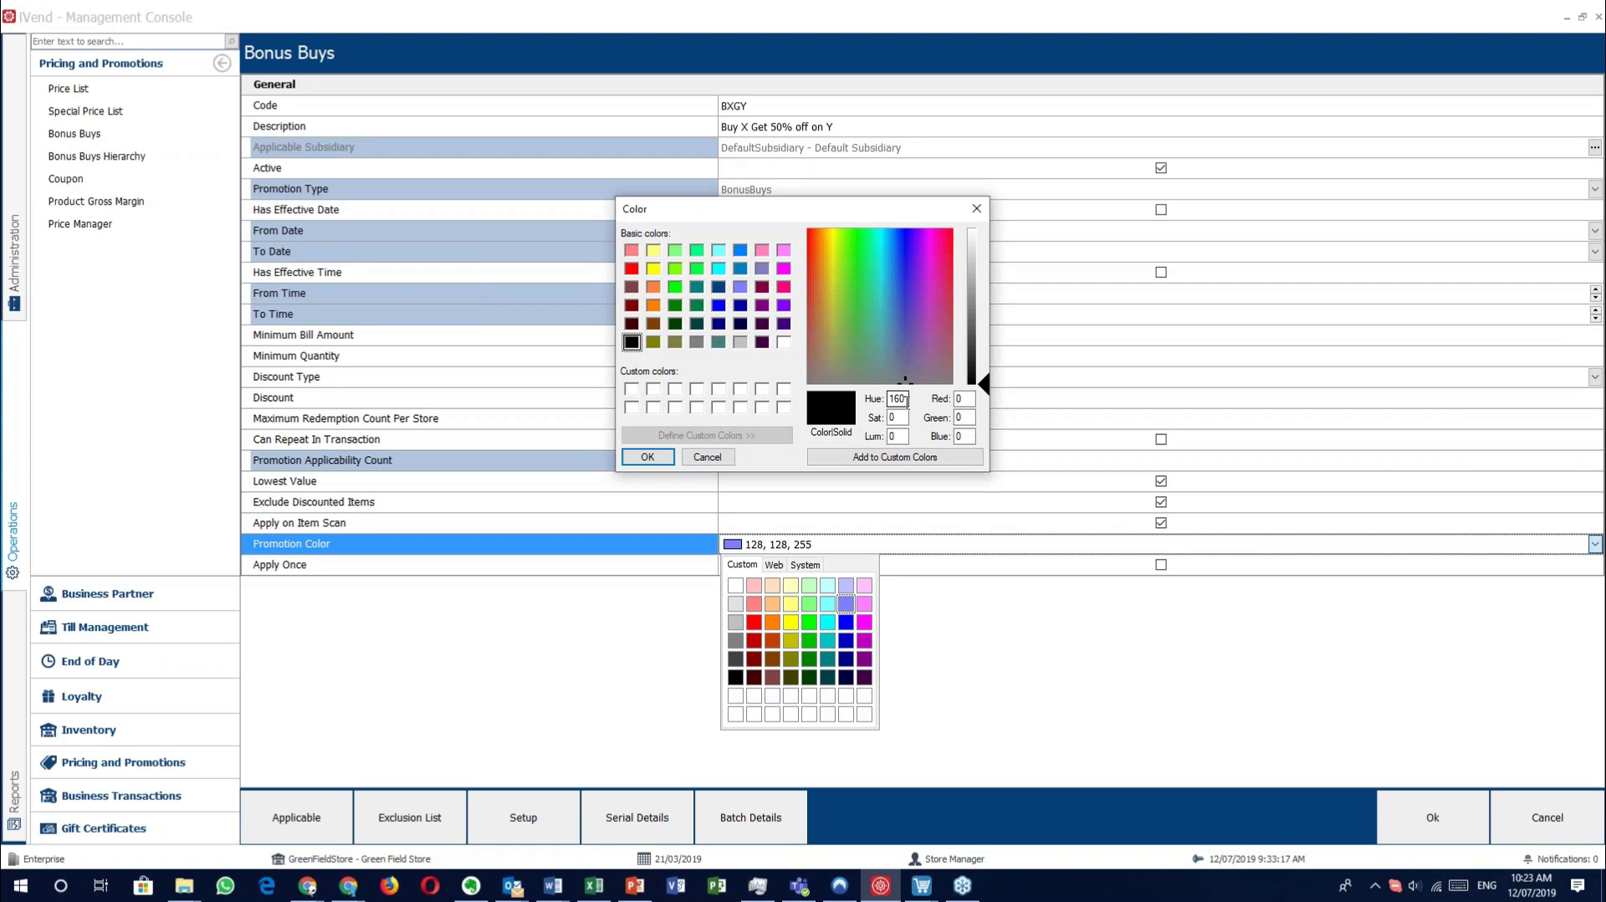
left_click(708, 458)
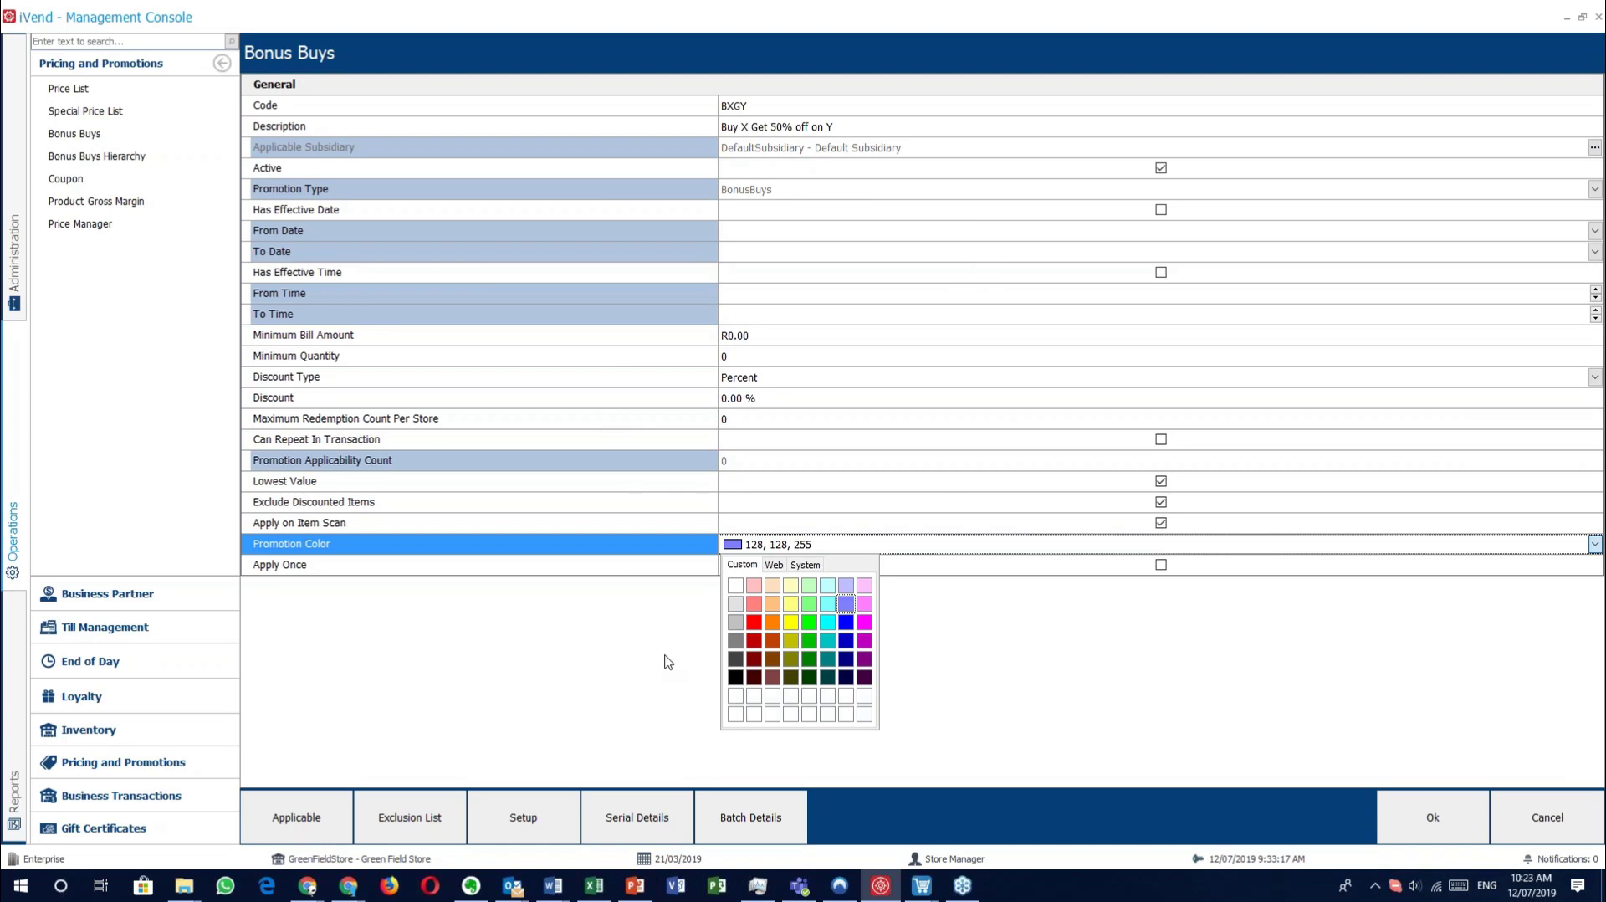
left_click(668, 662)
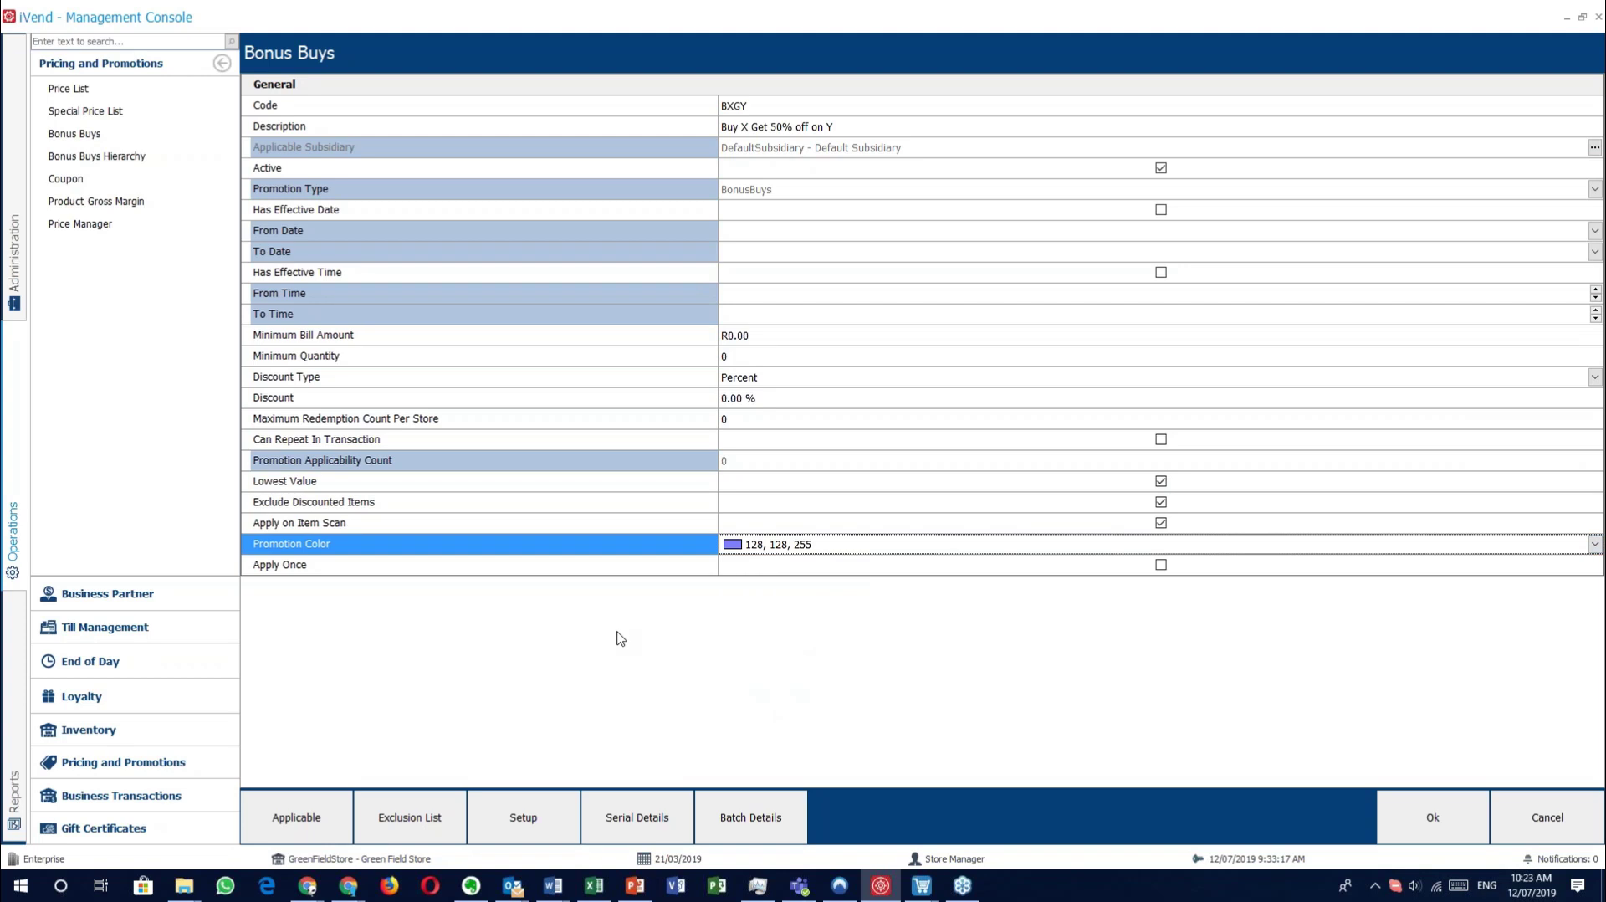
left_click(474, 567)
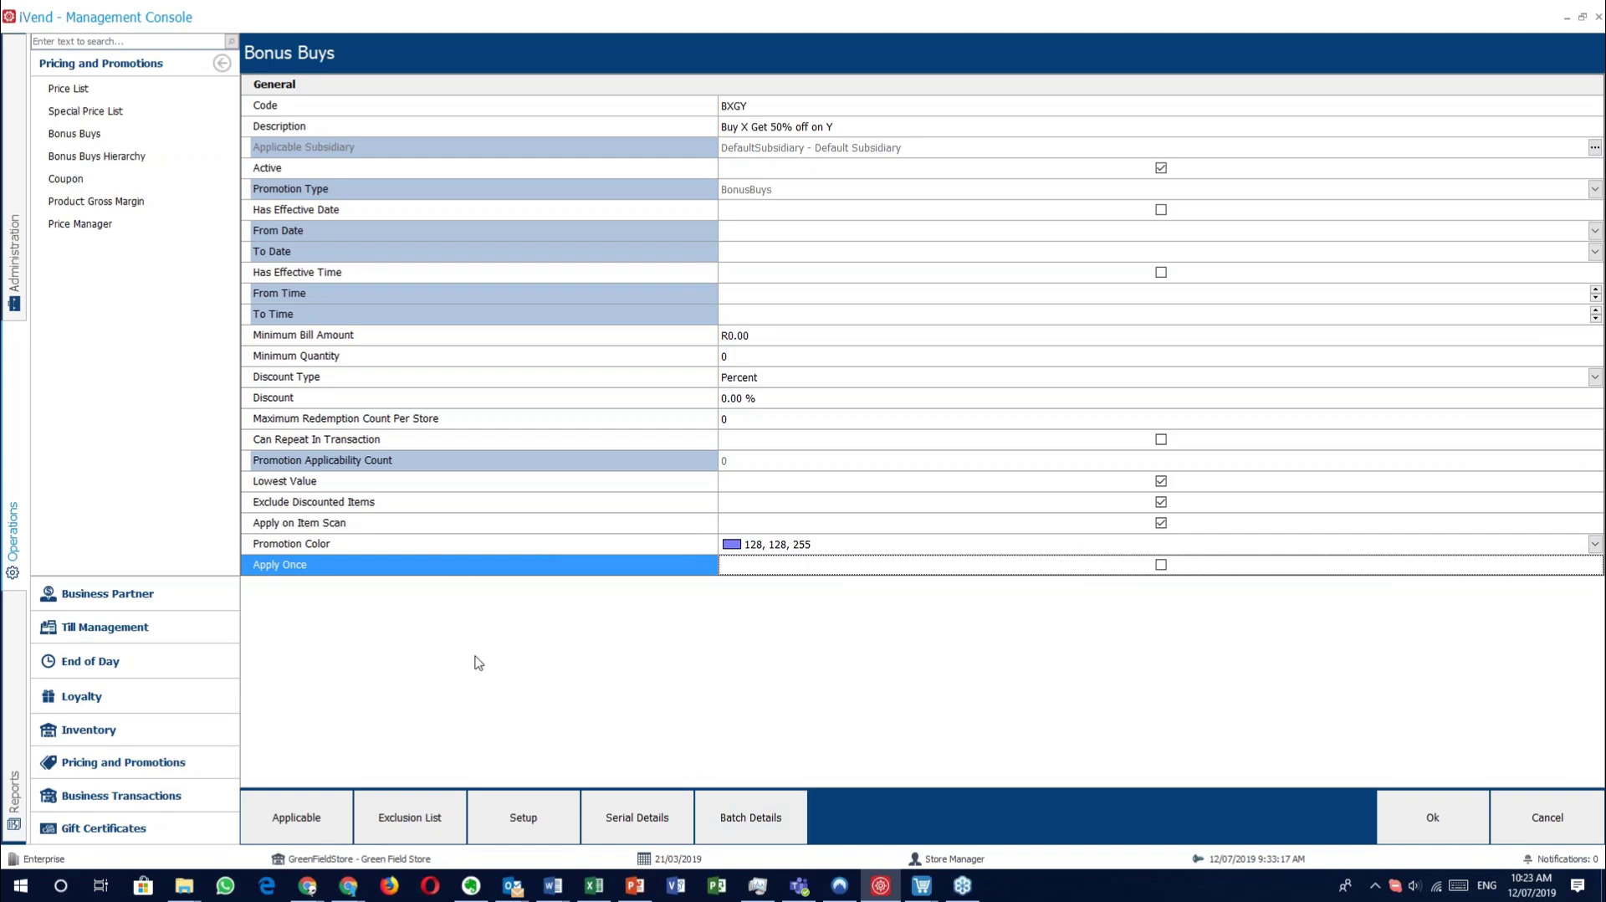
Open the bonus buy's promotion applicability, review the applicable days from Sunday to Saturday and set Sunday's start time to 1:00:00 AM.
left_click(329, 811)
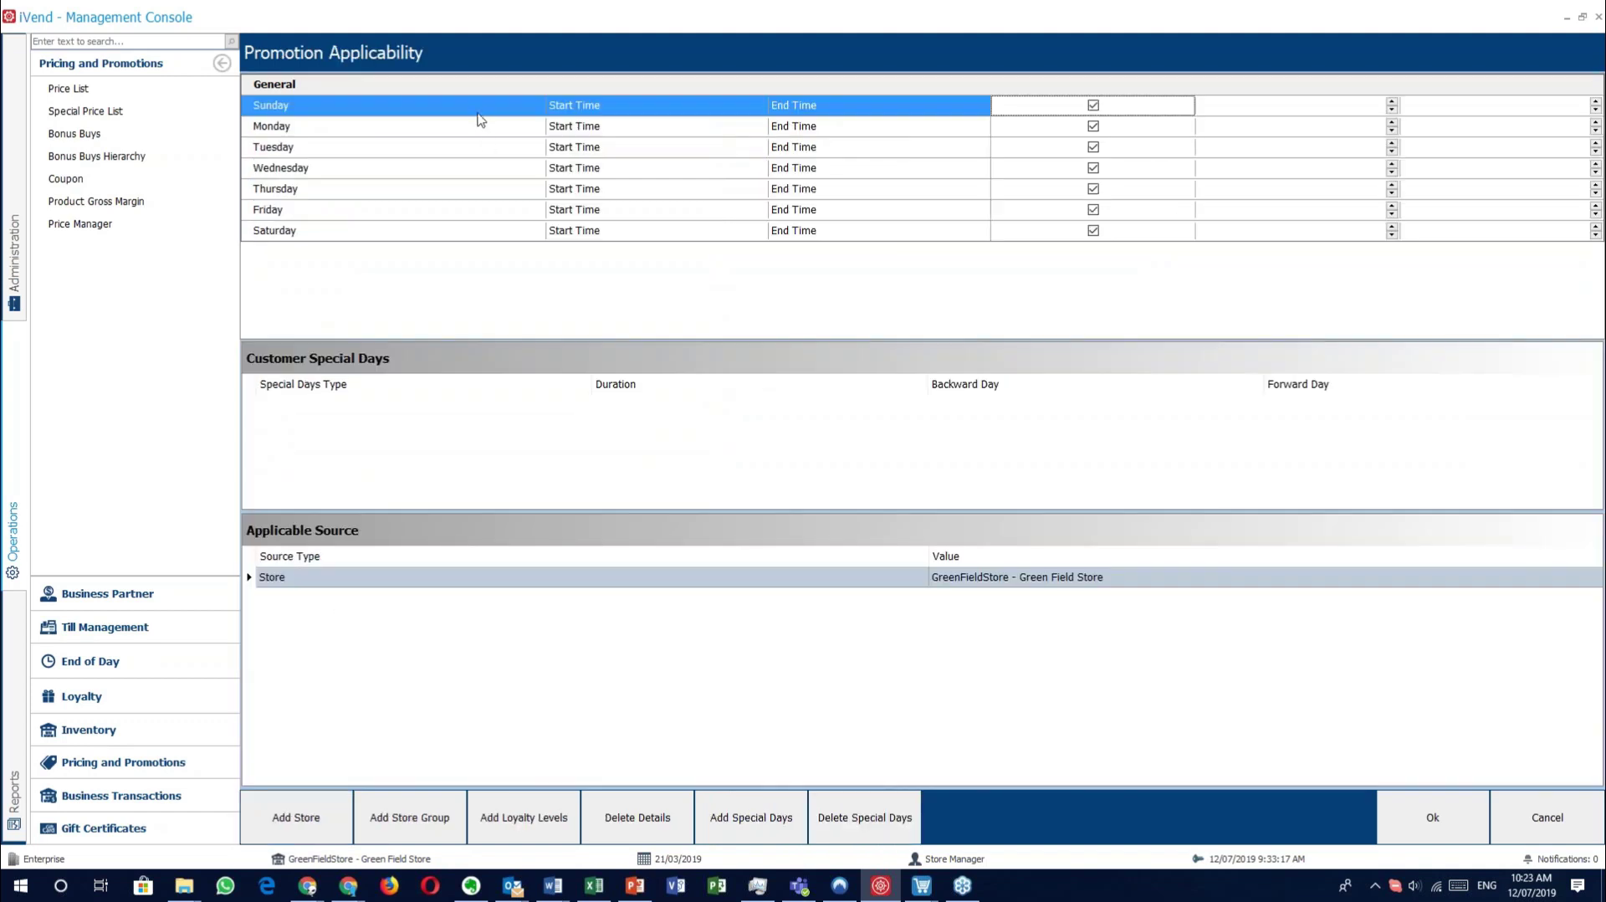
left_click(490, 128)
left_click(494, 168)
left_click(498, 201)
left_click(503, 231)
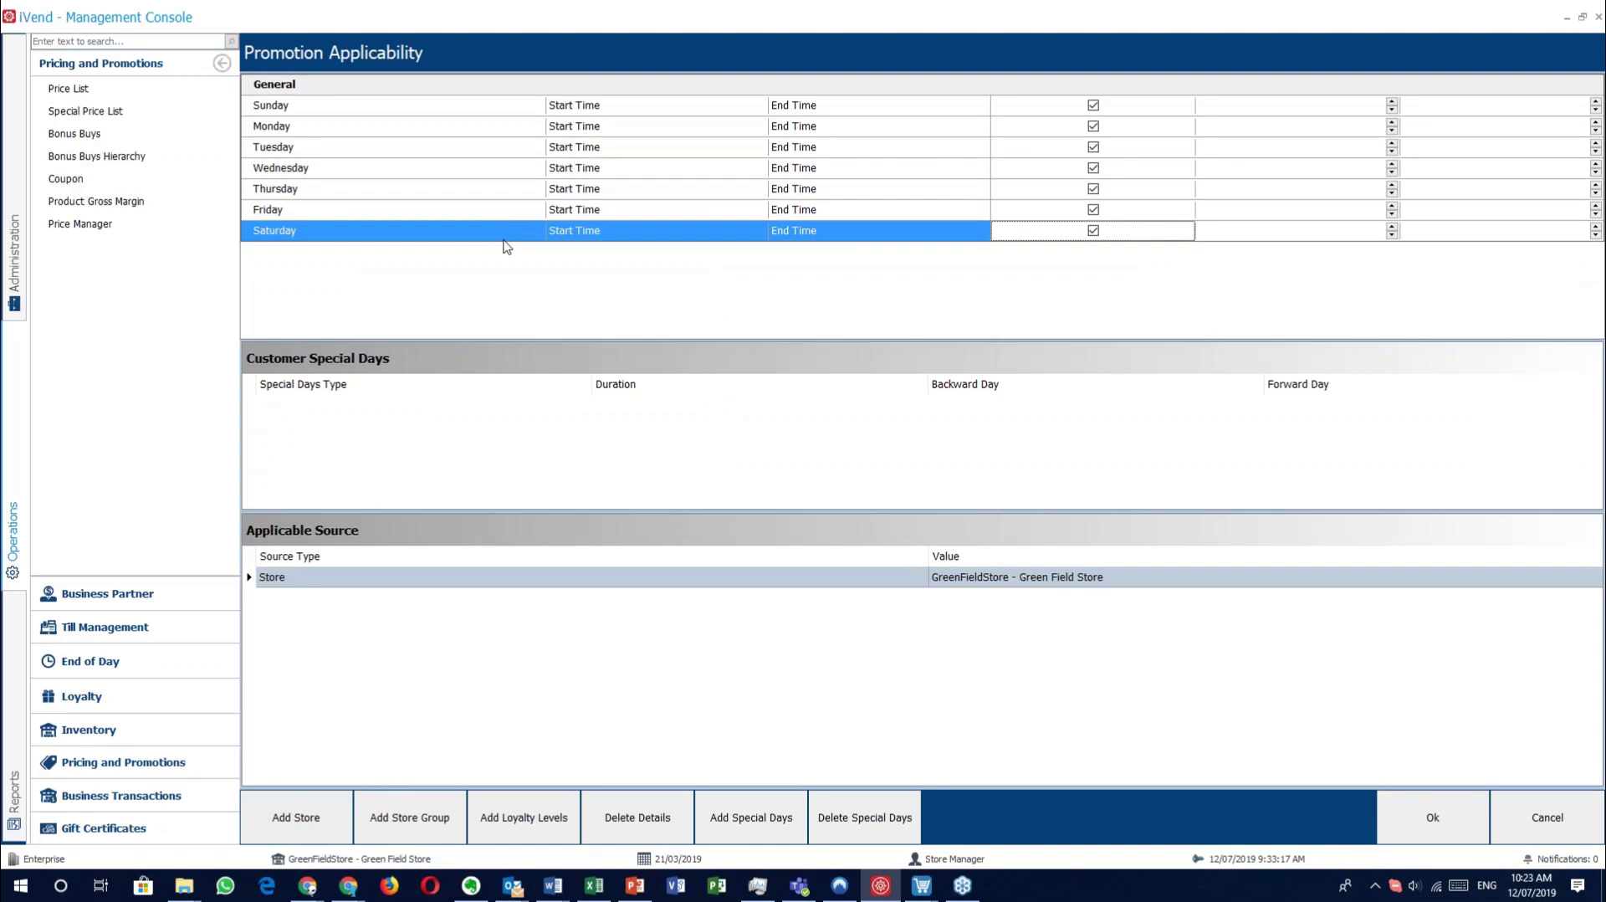
left_click(1392, 101)
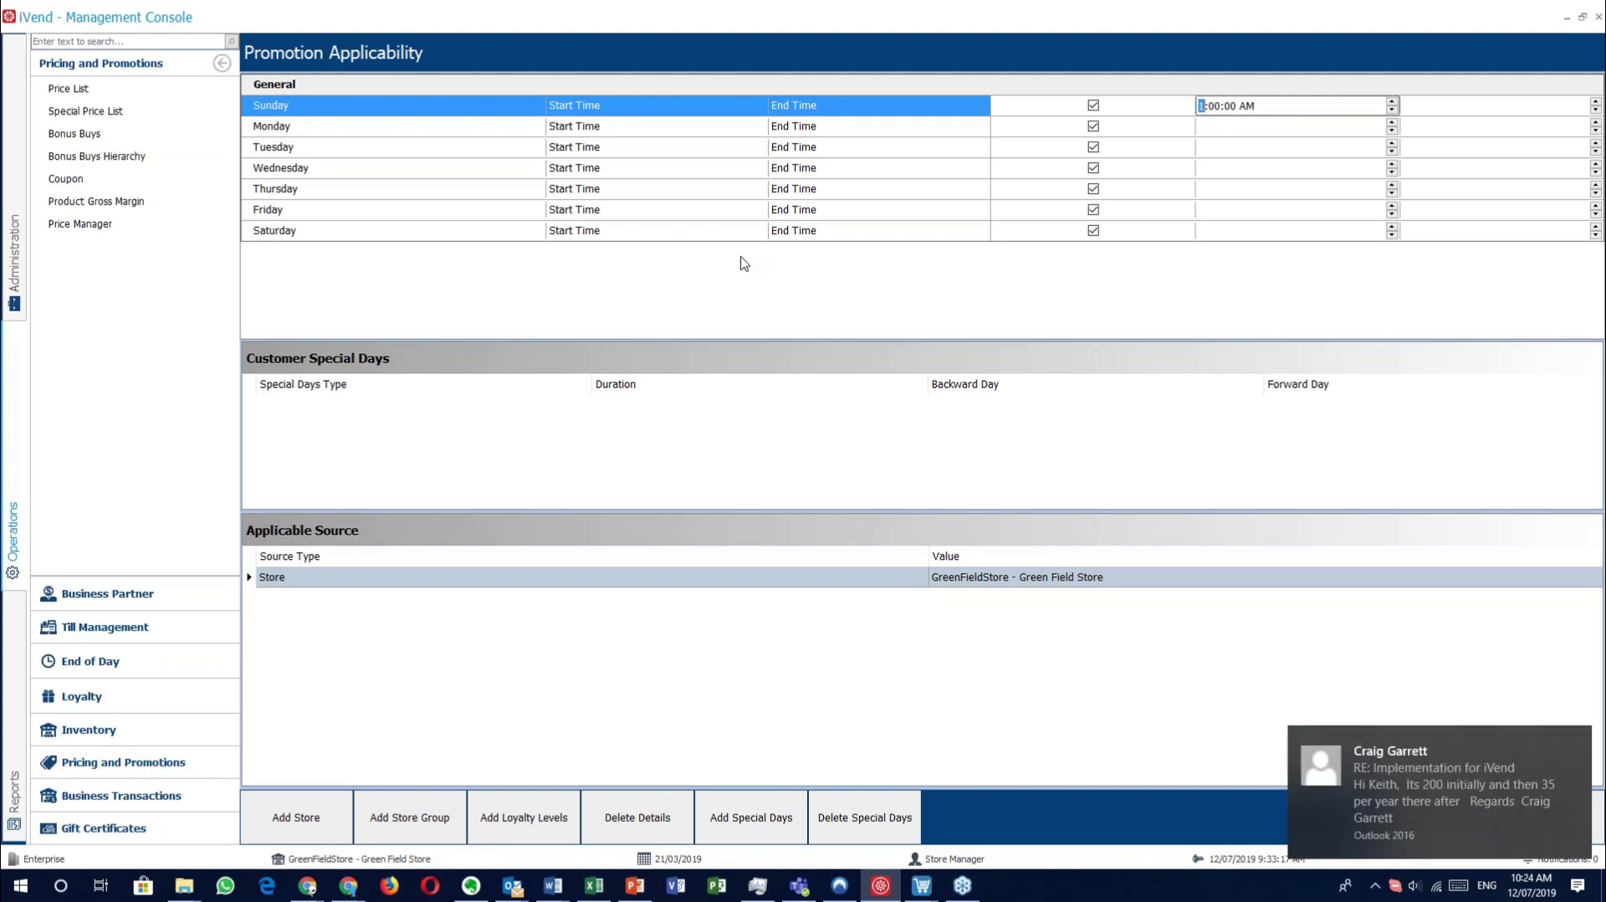
Dismiss the e-mail notification and set Windows Focus assist to Priority only.
left_click(1576, 743)
right_click(1582, 891)
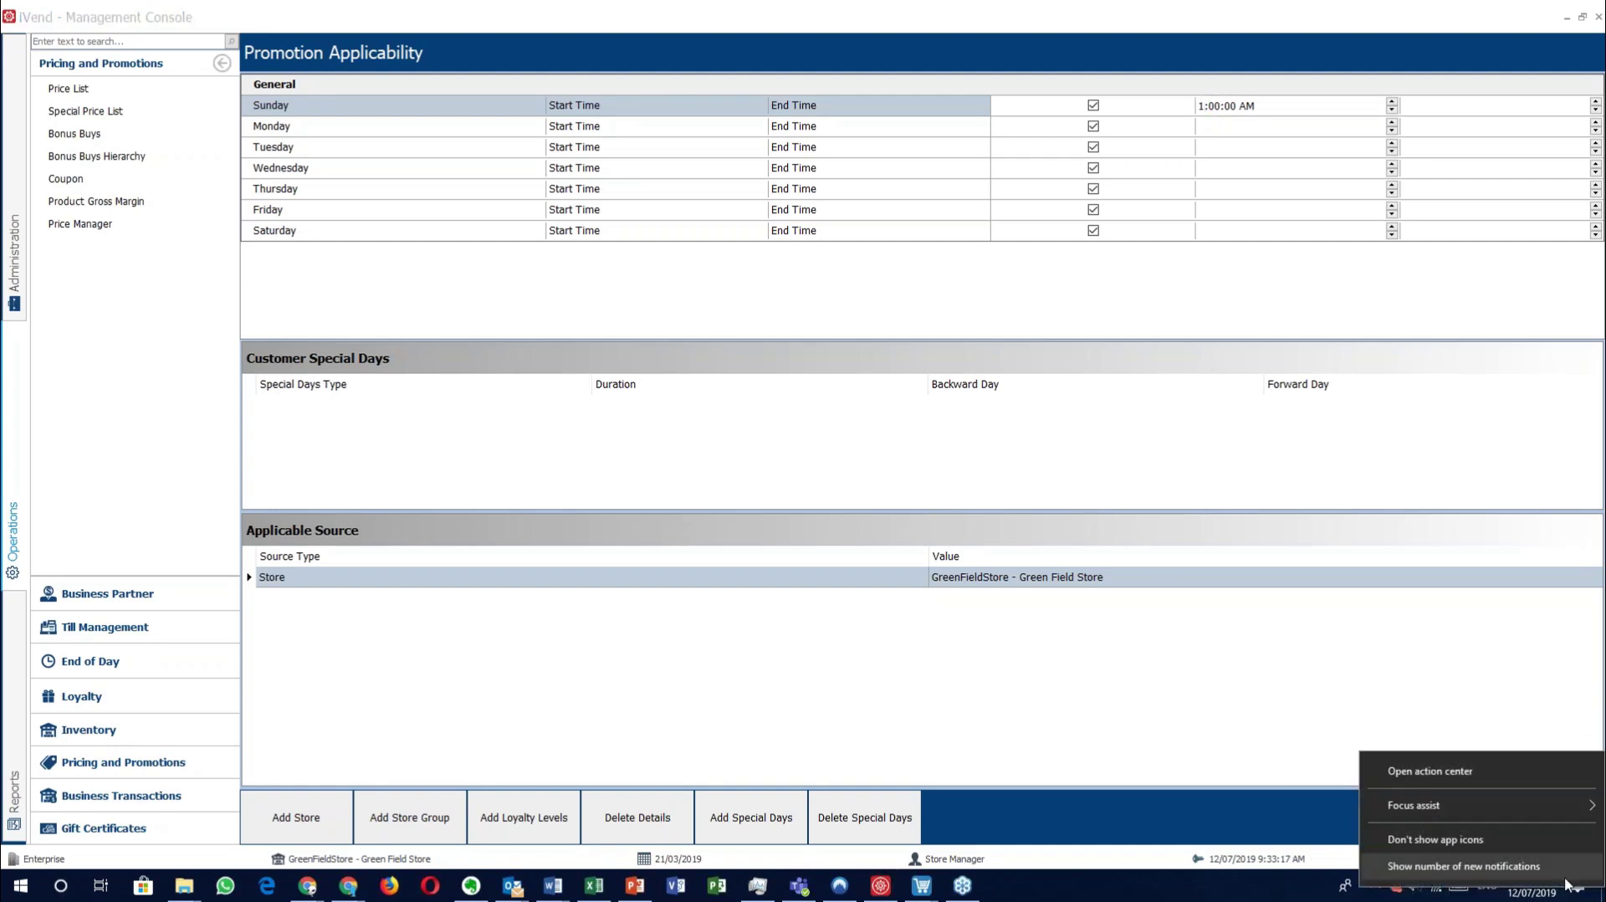
mouse_move(1422, 805)
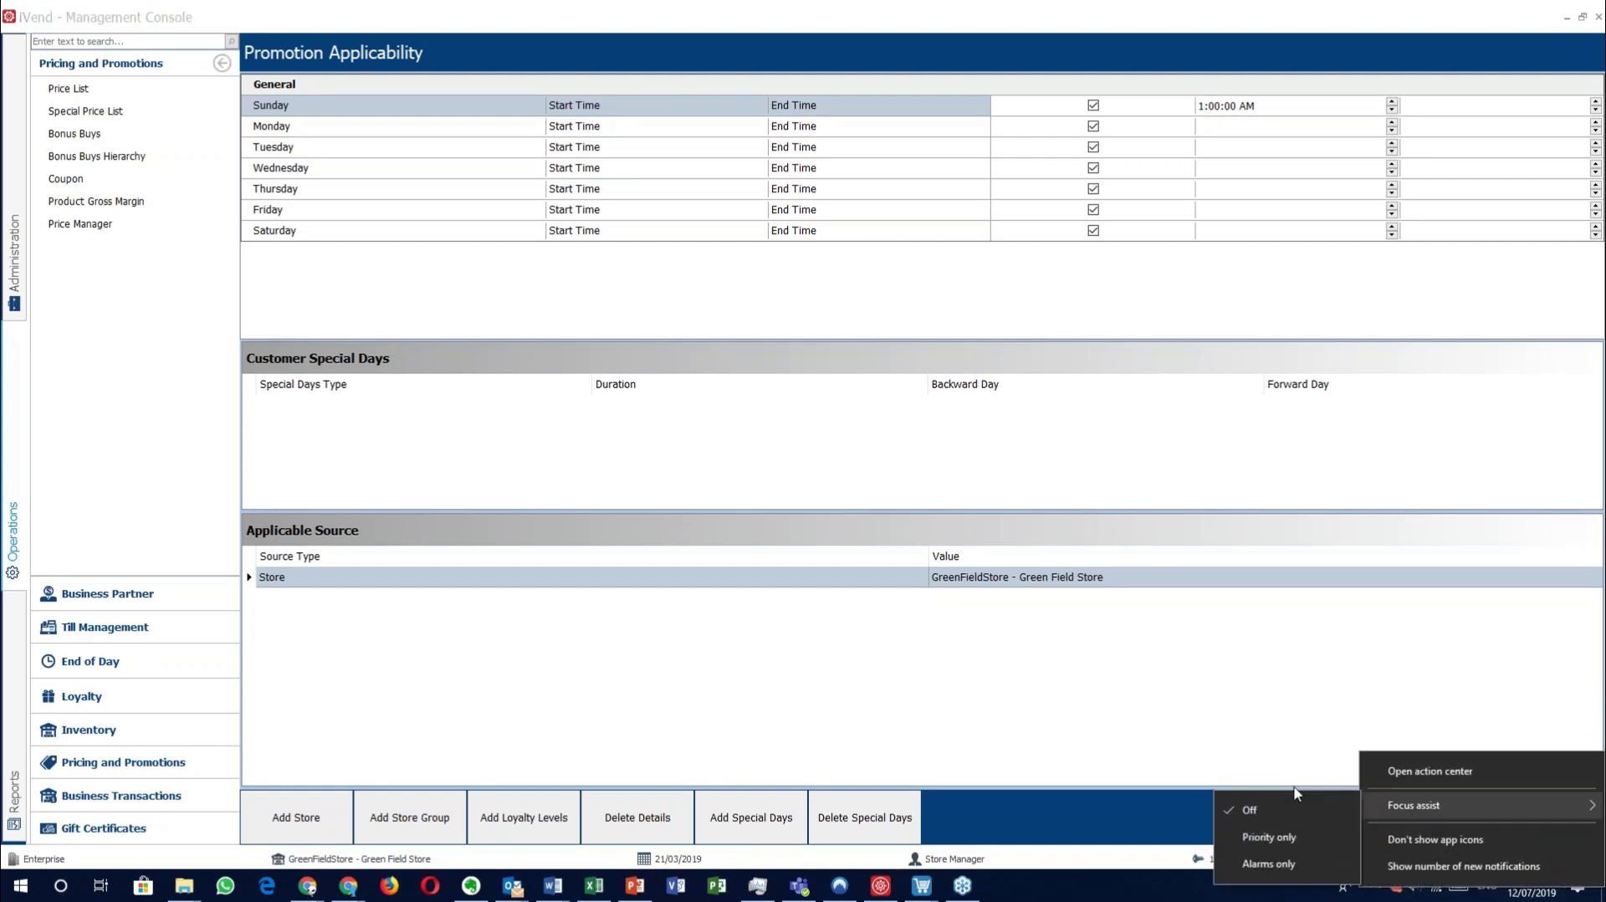
left_click(1267, 839)
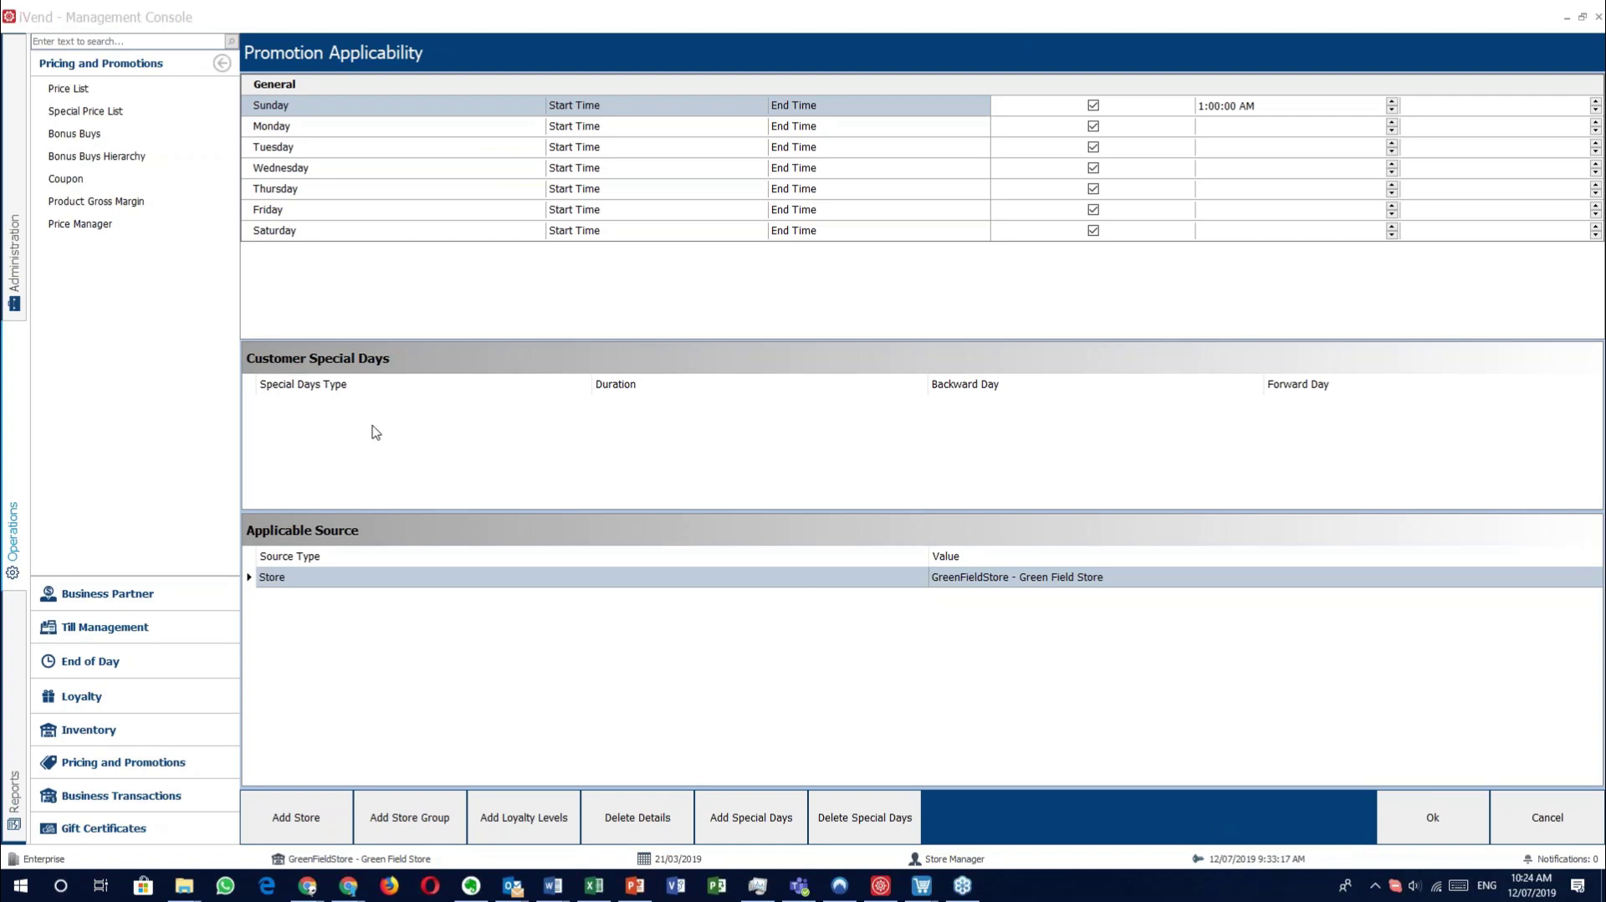
Add two customer special days, one of type Birthday and one Anniversary, and show the Business Partner functions.
left_click(745, 828)
left_click(744, 828)
left_click(583, 406)
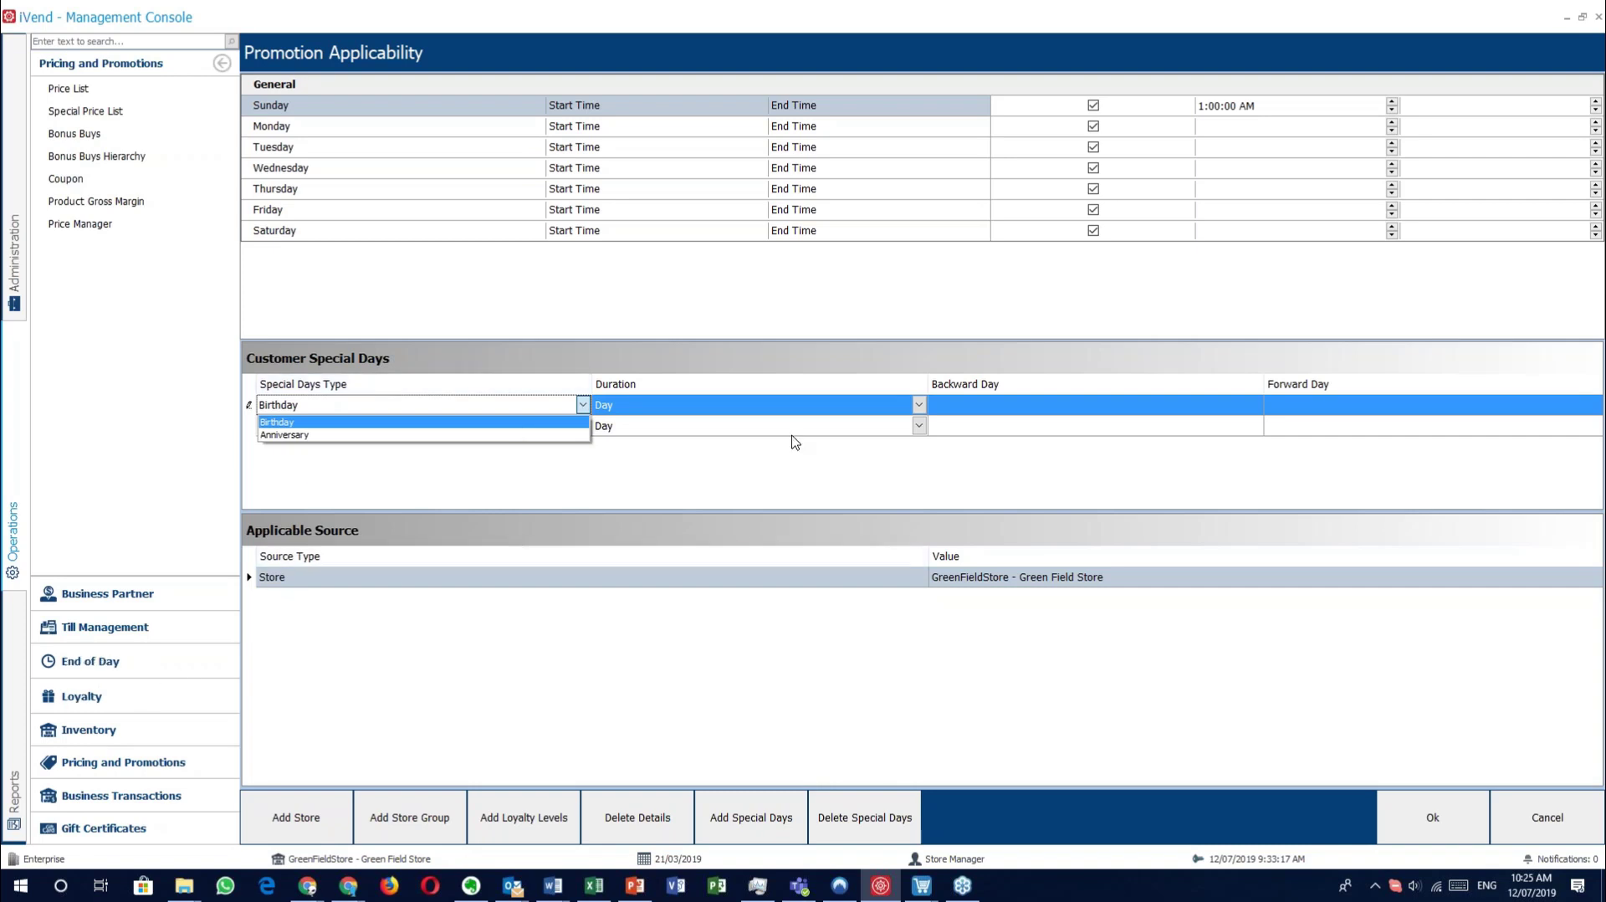
left_click(583, 406)
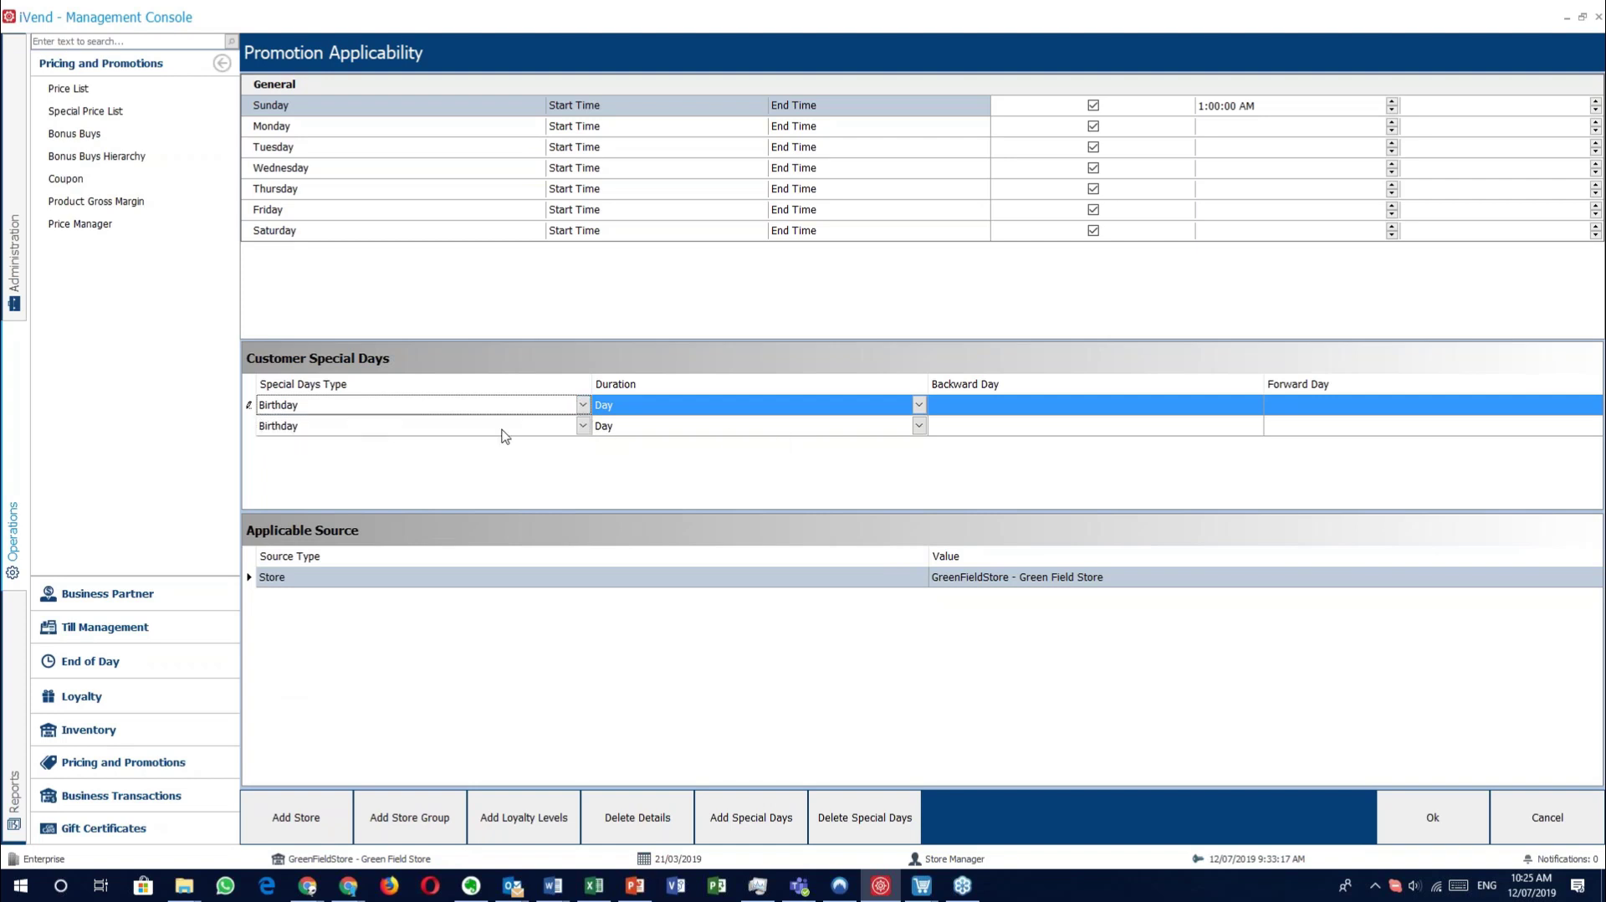
left_click(583, 425)
left_click(554, 463)
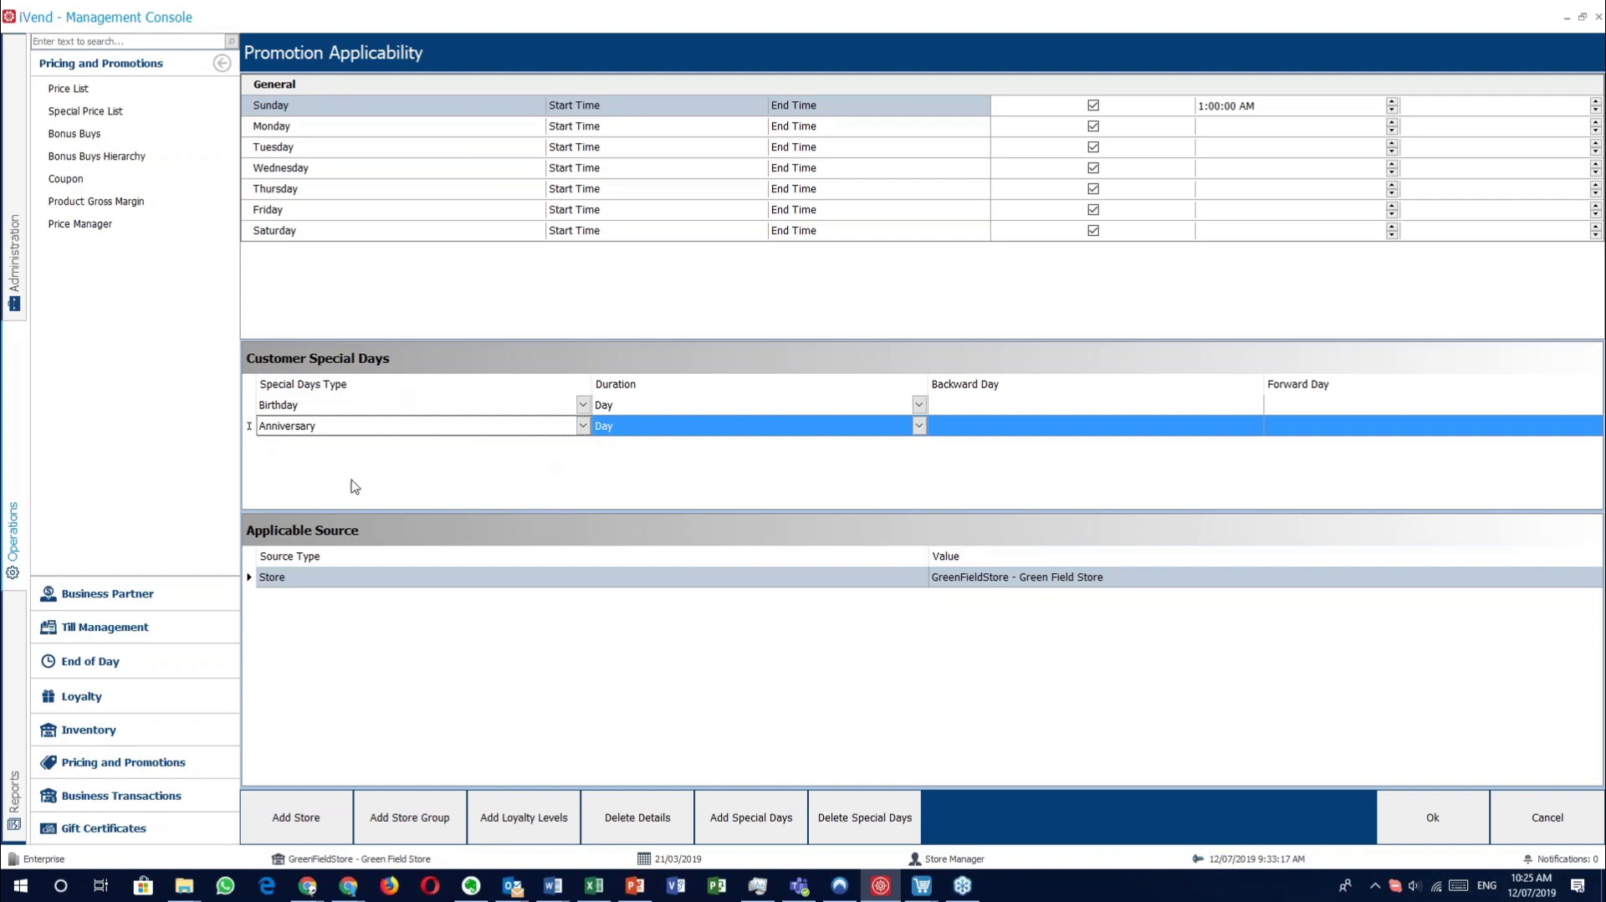
left_click(109, 596)
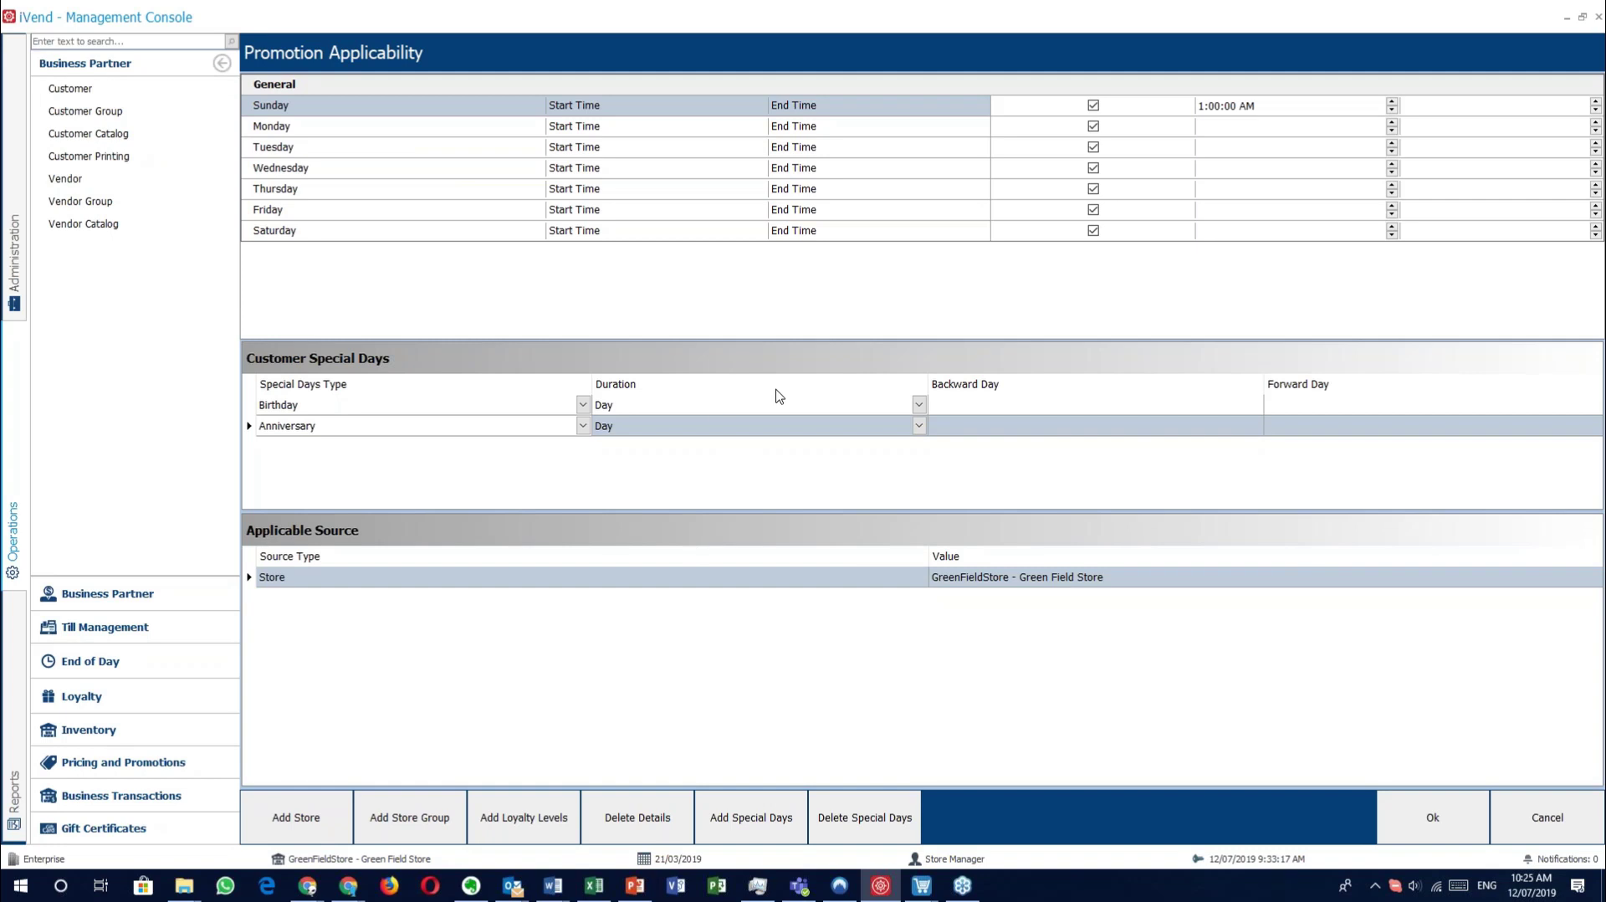
Set the Birthday special day's duration to DaysBackwardForward, with 2 backward days and 1 forward day.
left_click(919, 405)
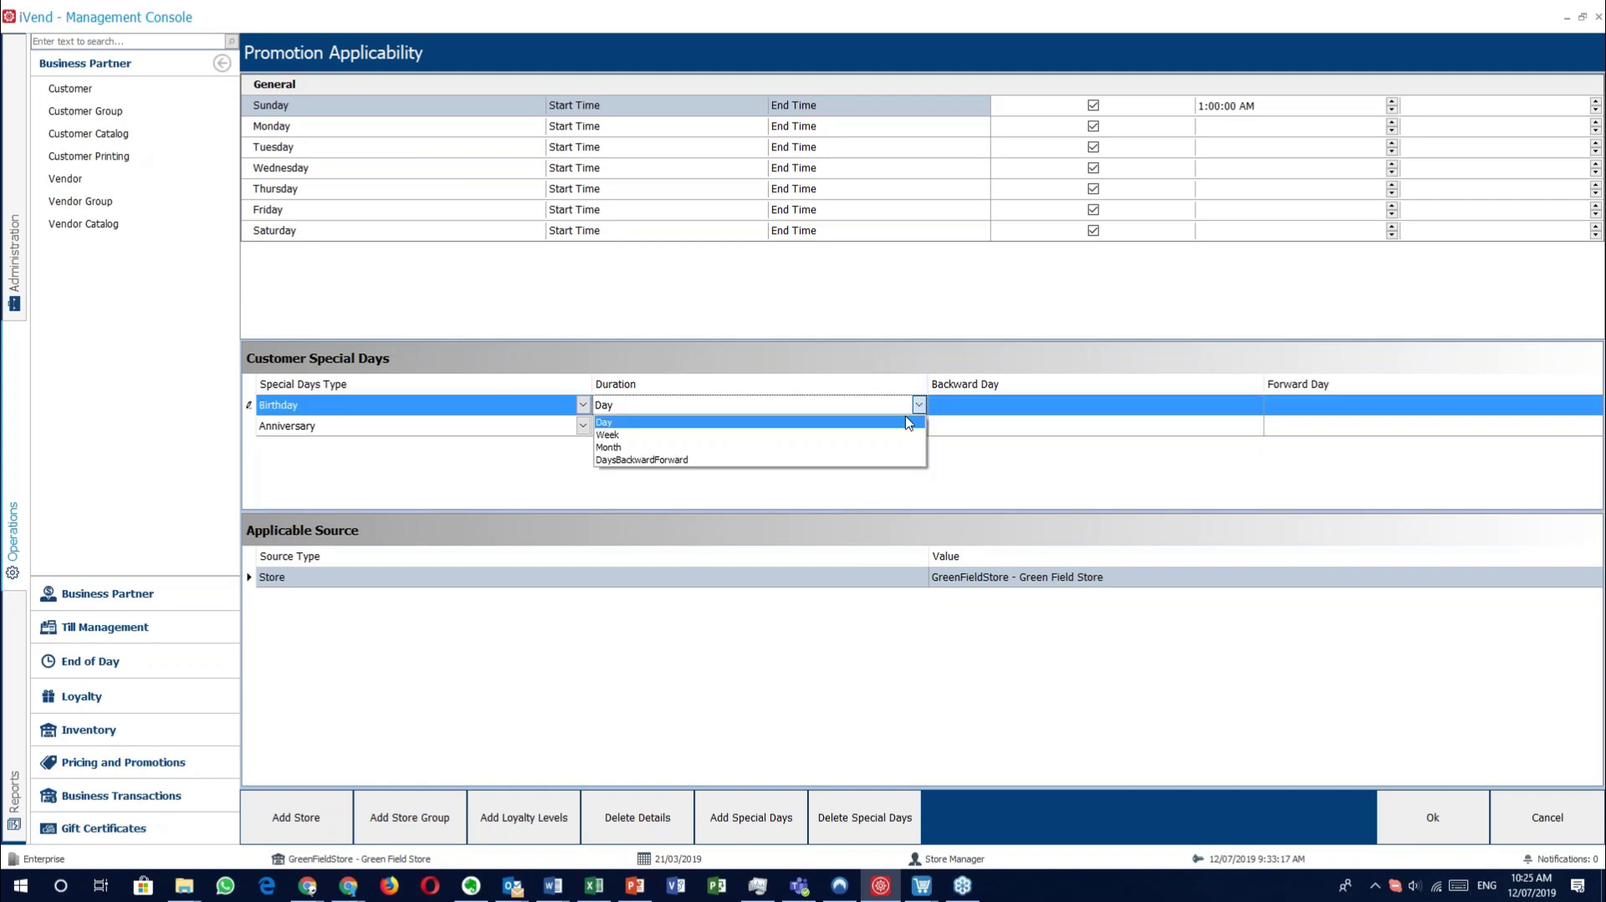
left_click(892, 447)
left_click(919, 405)
left_click(898, 465)
left_click(919, 405)
left_click(902, 460)
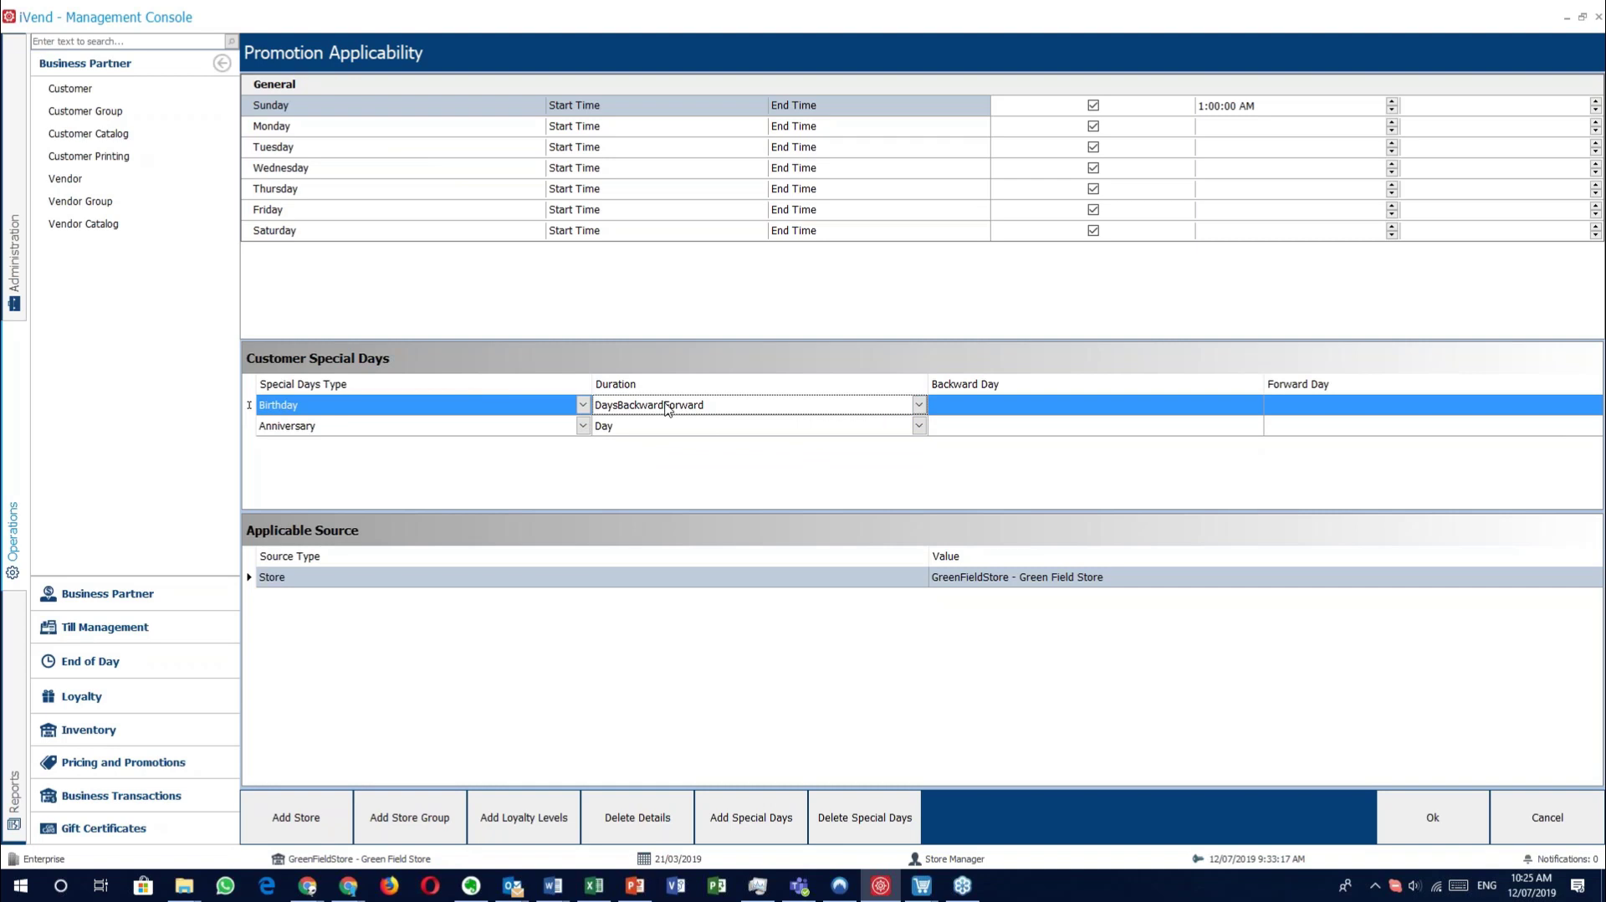
left_click(1031, 408)
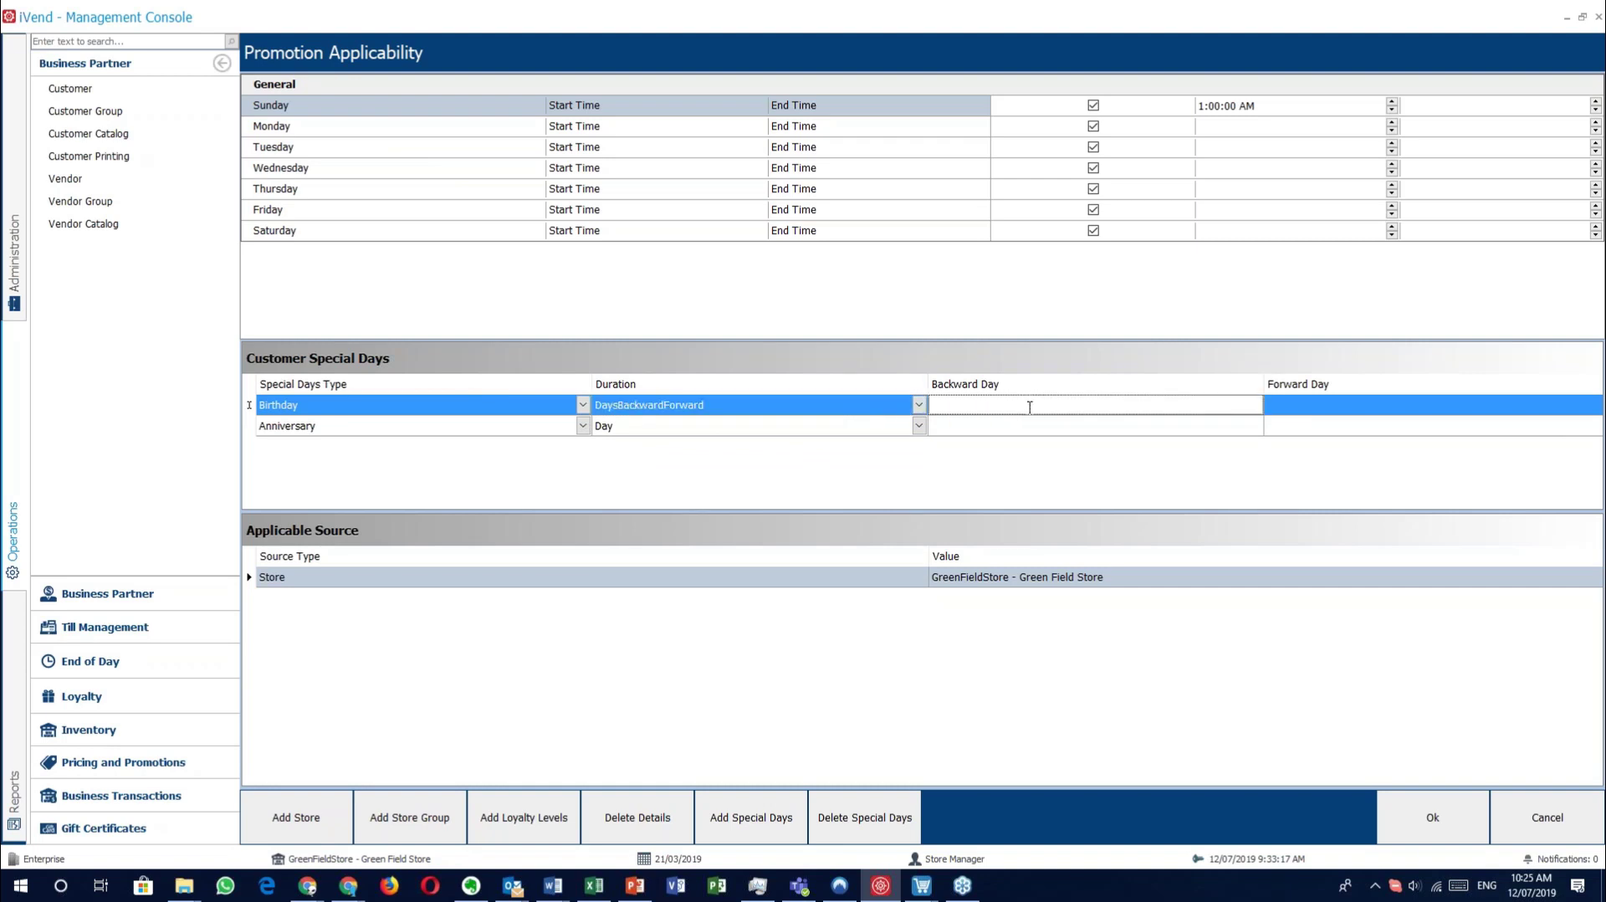
left_click(1406, 409)
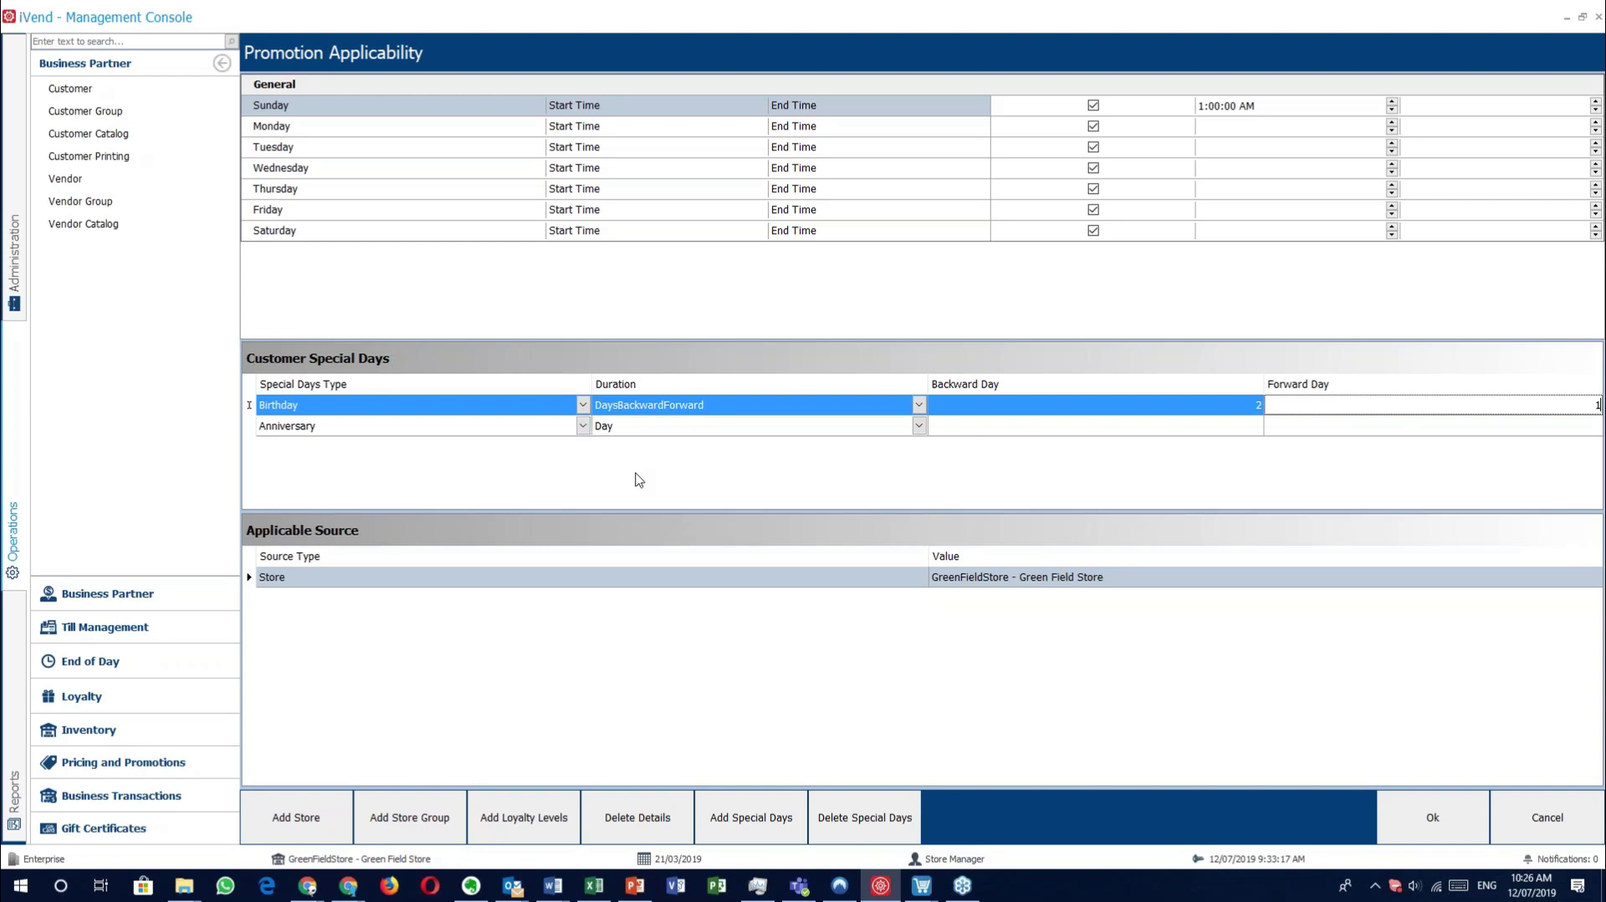
Set the Anniversary special day to DaysBackwardForward with 2 backward days, and discard the promotion applicability changes.
left_click(494, 429)
left_click(495, 428)
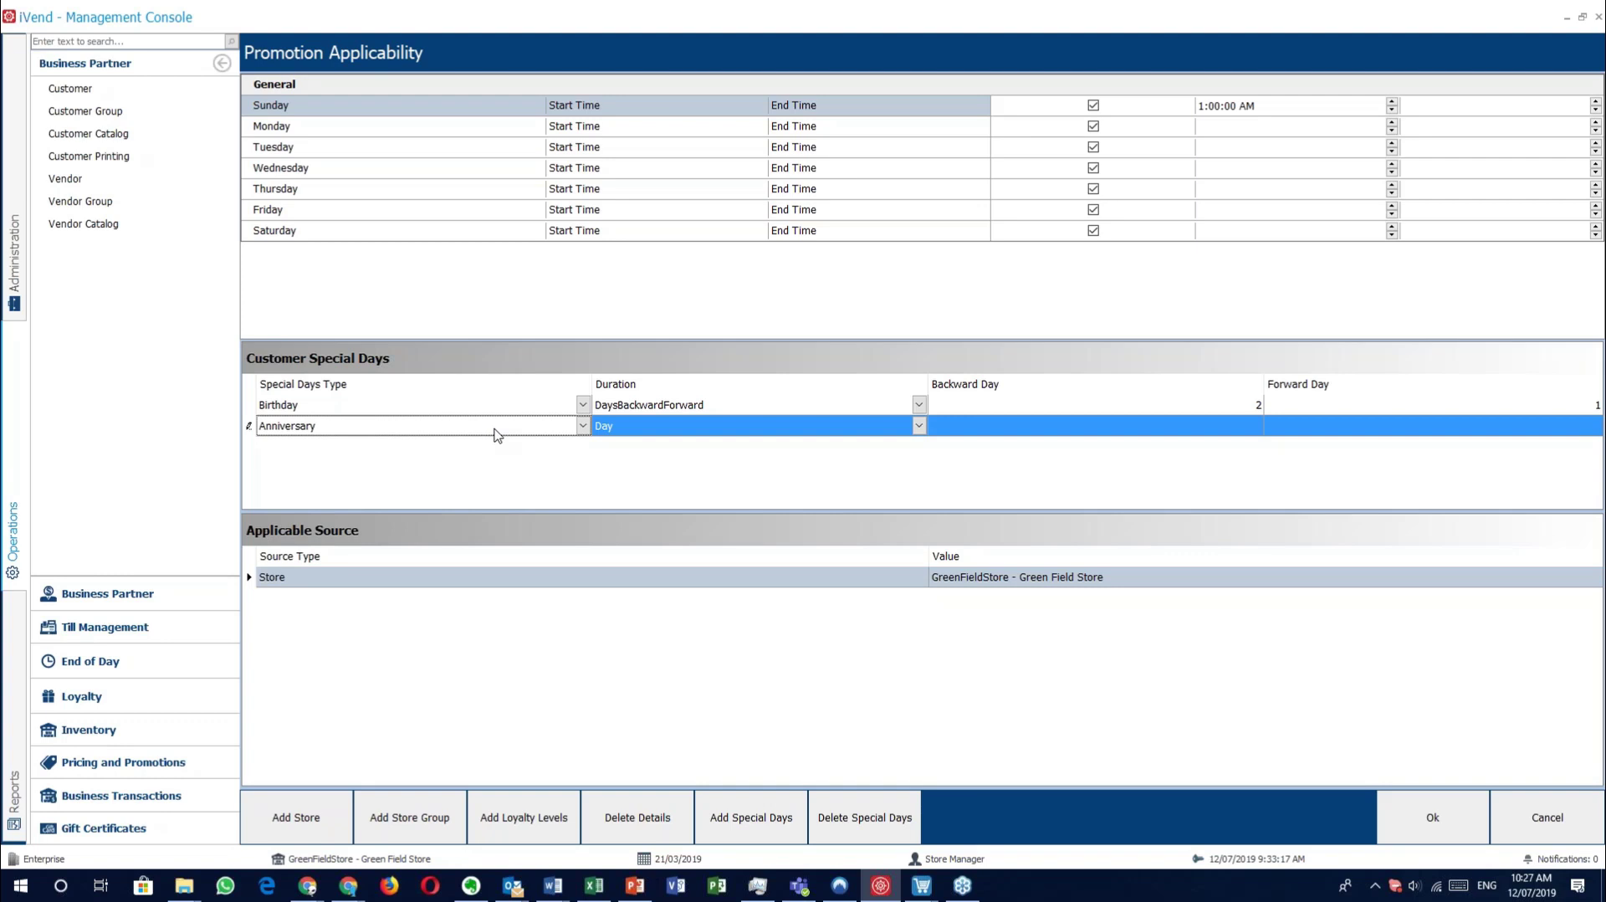
left_click(918, 426)
left_click(887, 483)
left_click(1211, 433)
type("2")
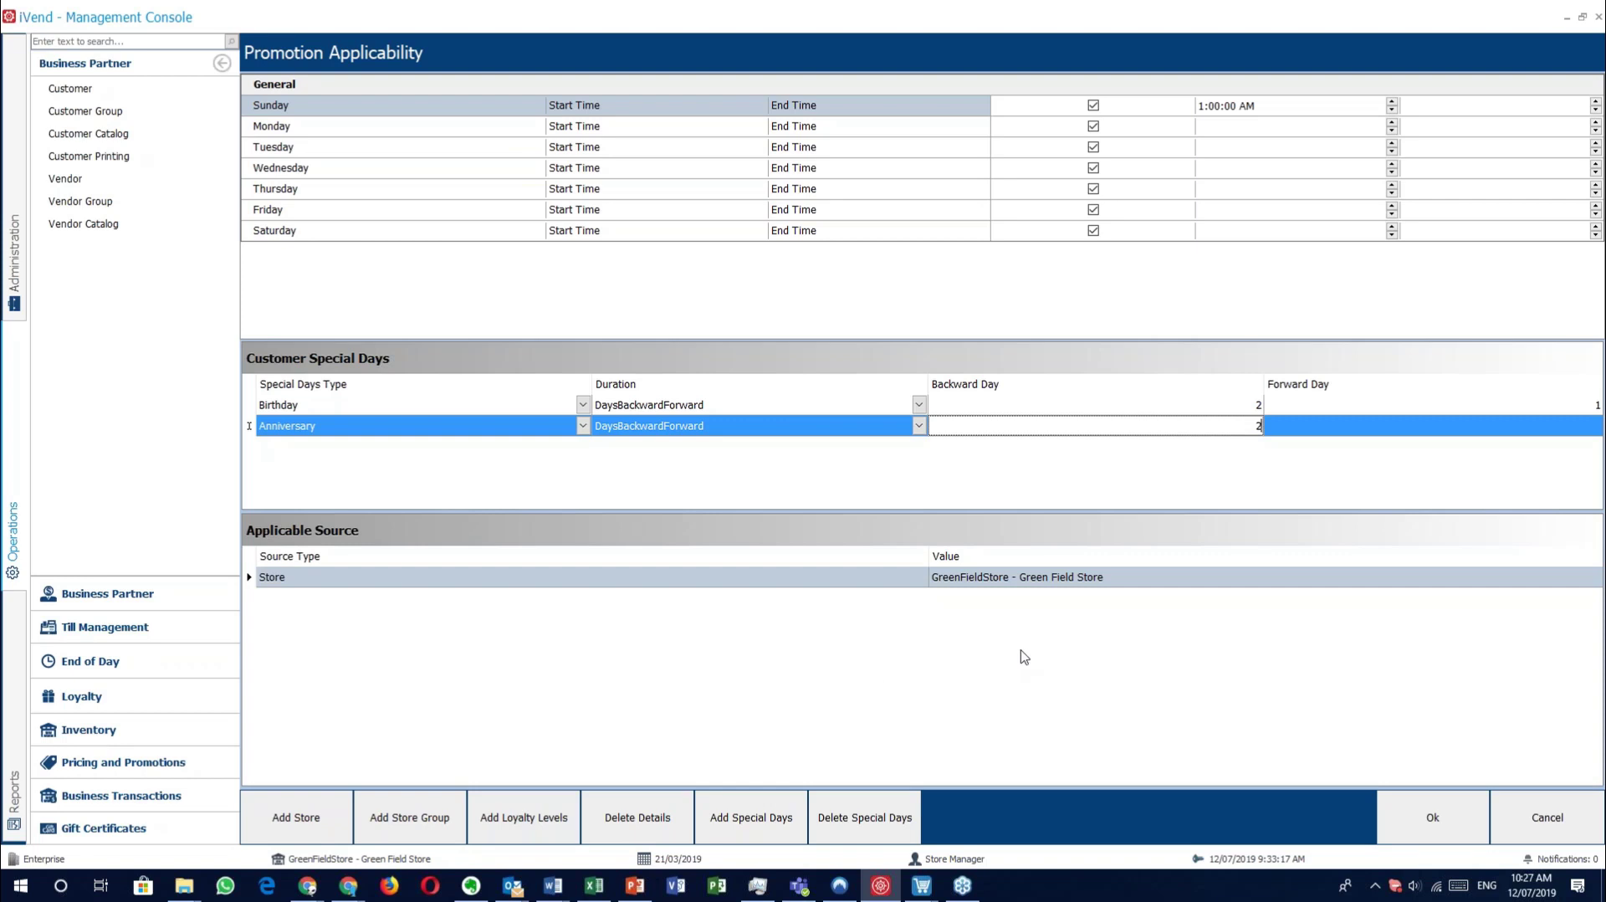
left_click(1523, 798)
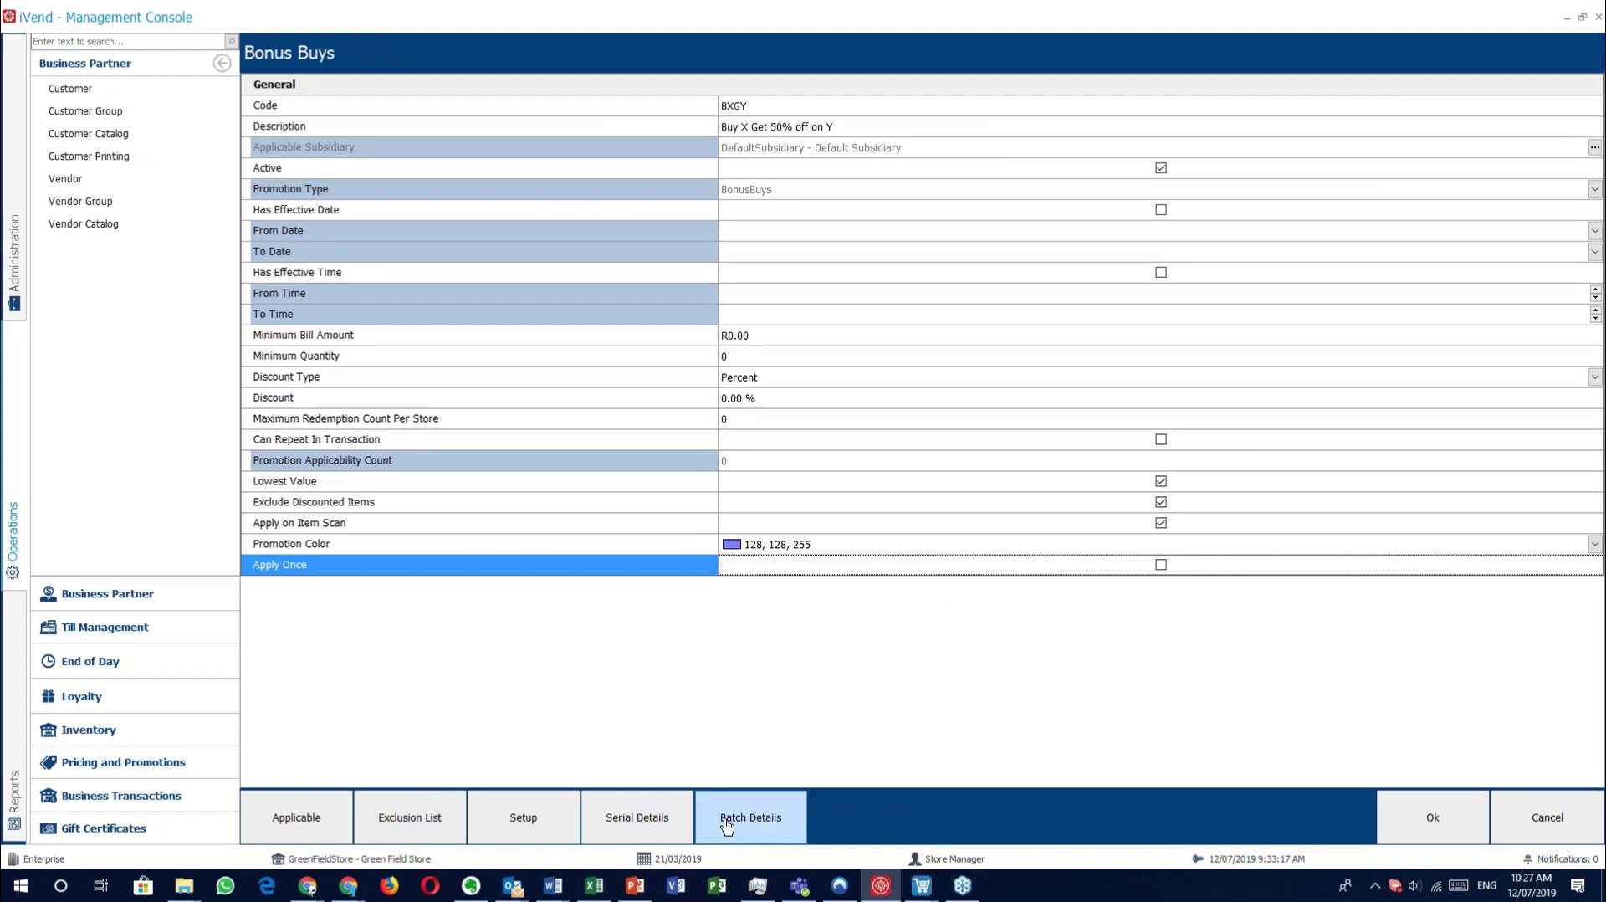
Open the bonus buy's setup, add five buy item rows and set the first two new rows to ProductGroup and ProductCategory.
left_click(527, 827)
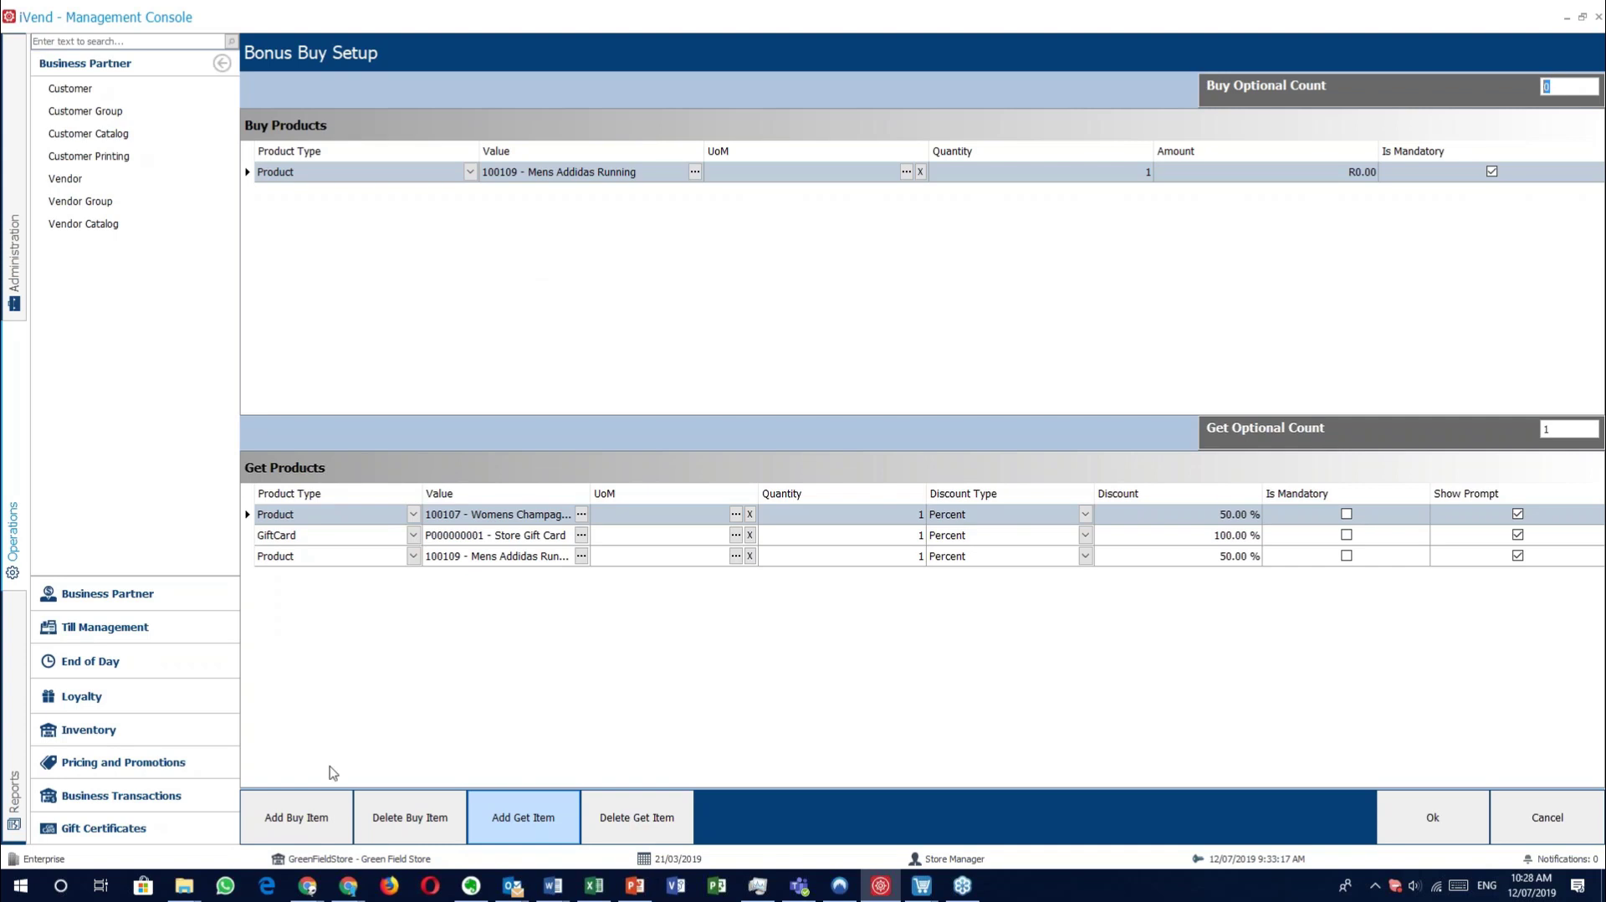
double_click(303, 821)
double_click(303, 822)
left_click(303, 822)
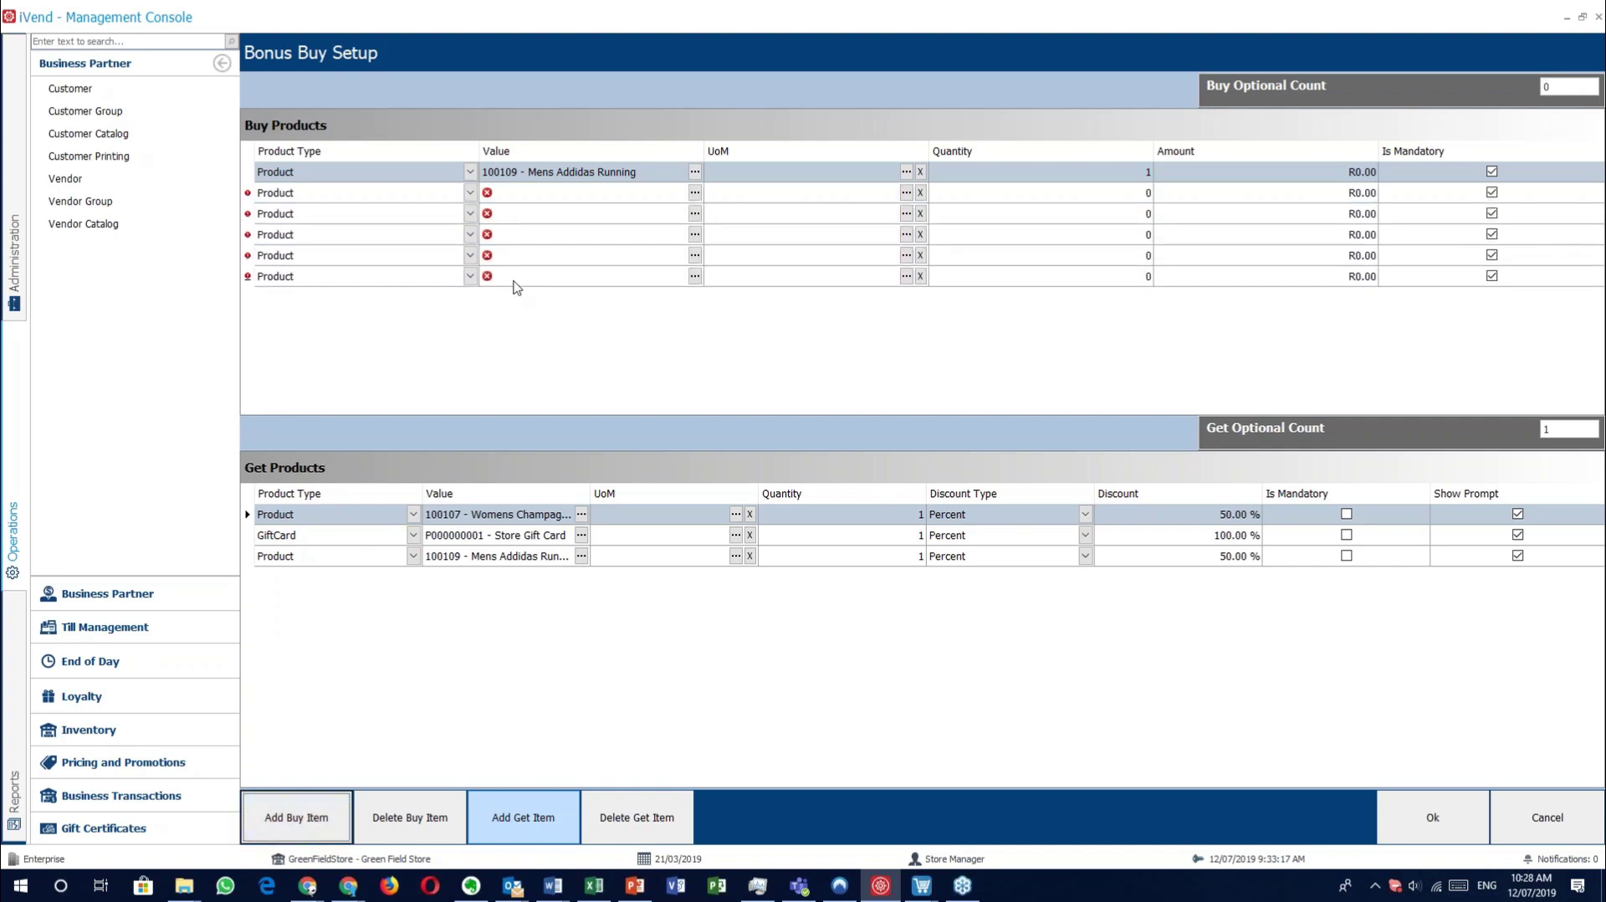
left_click(470, 194)
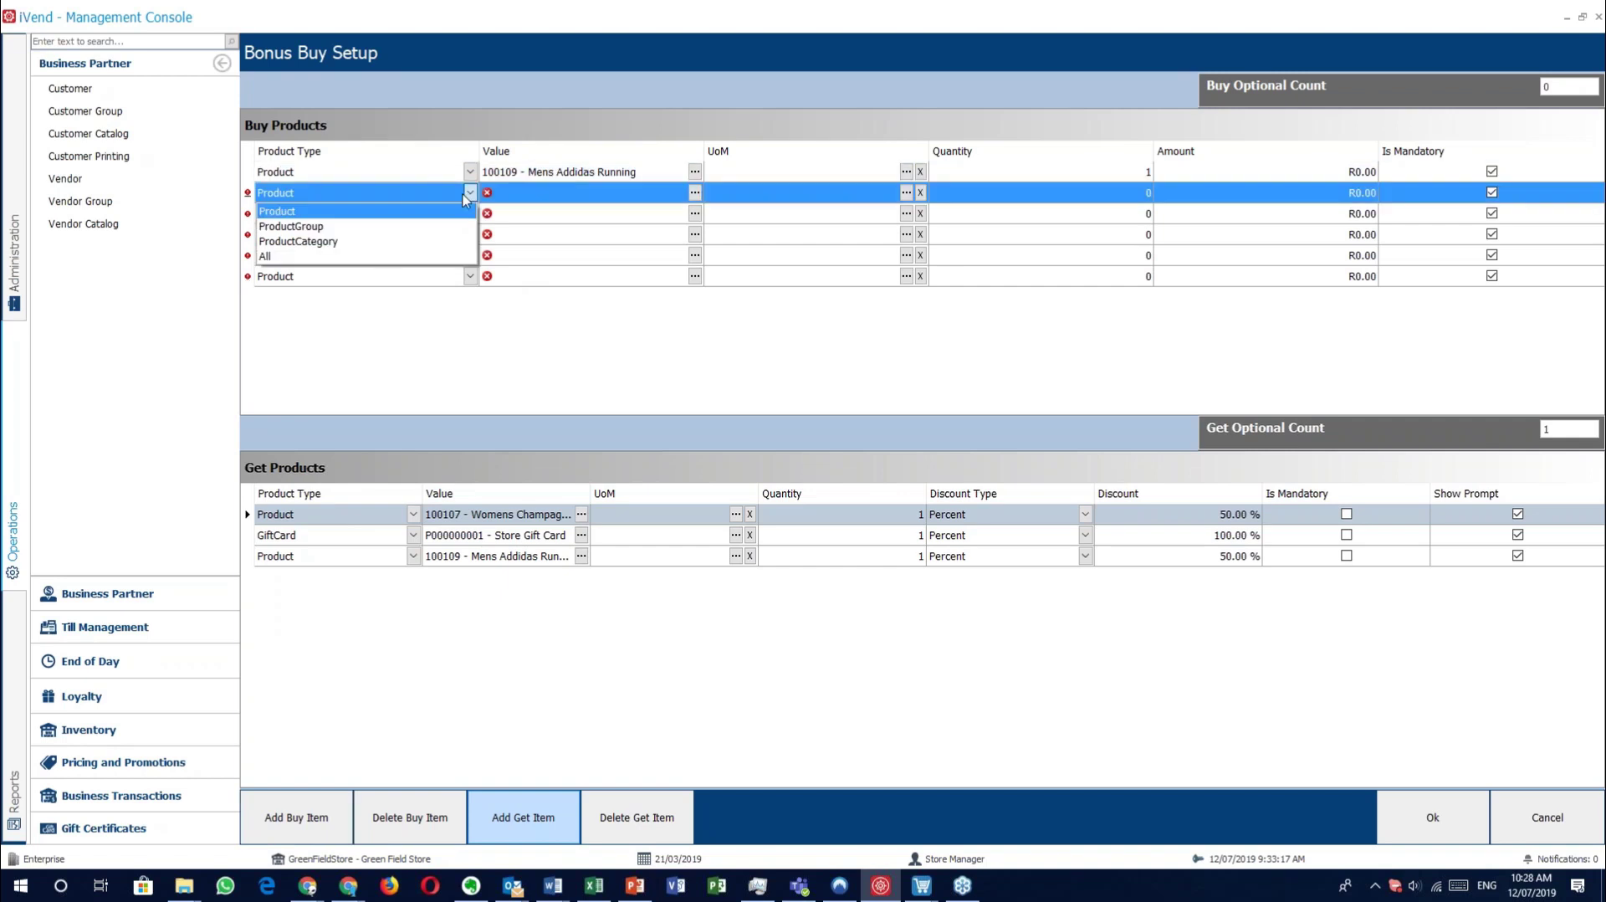
left_click(459, 220)
left_click(471, 217)
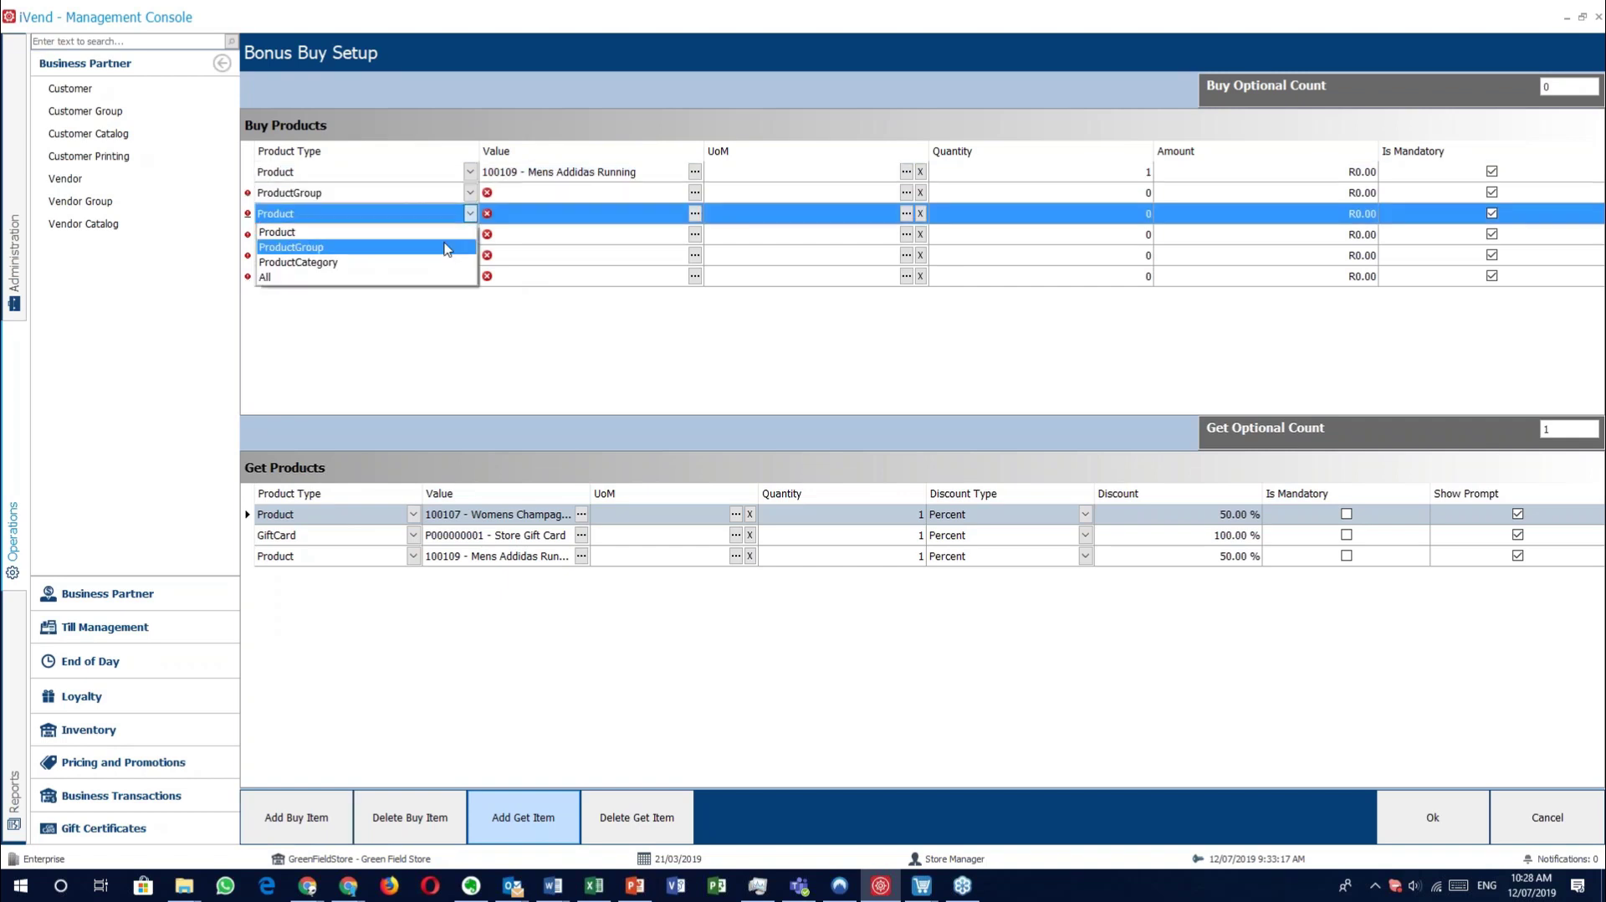
left_click(442, 249)
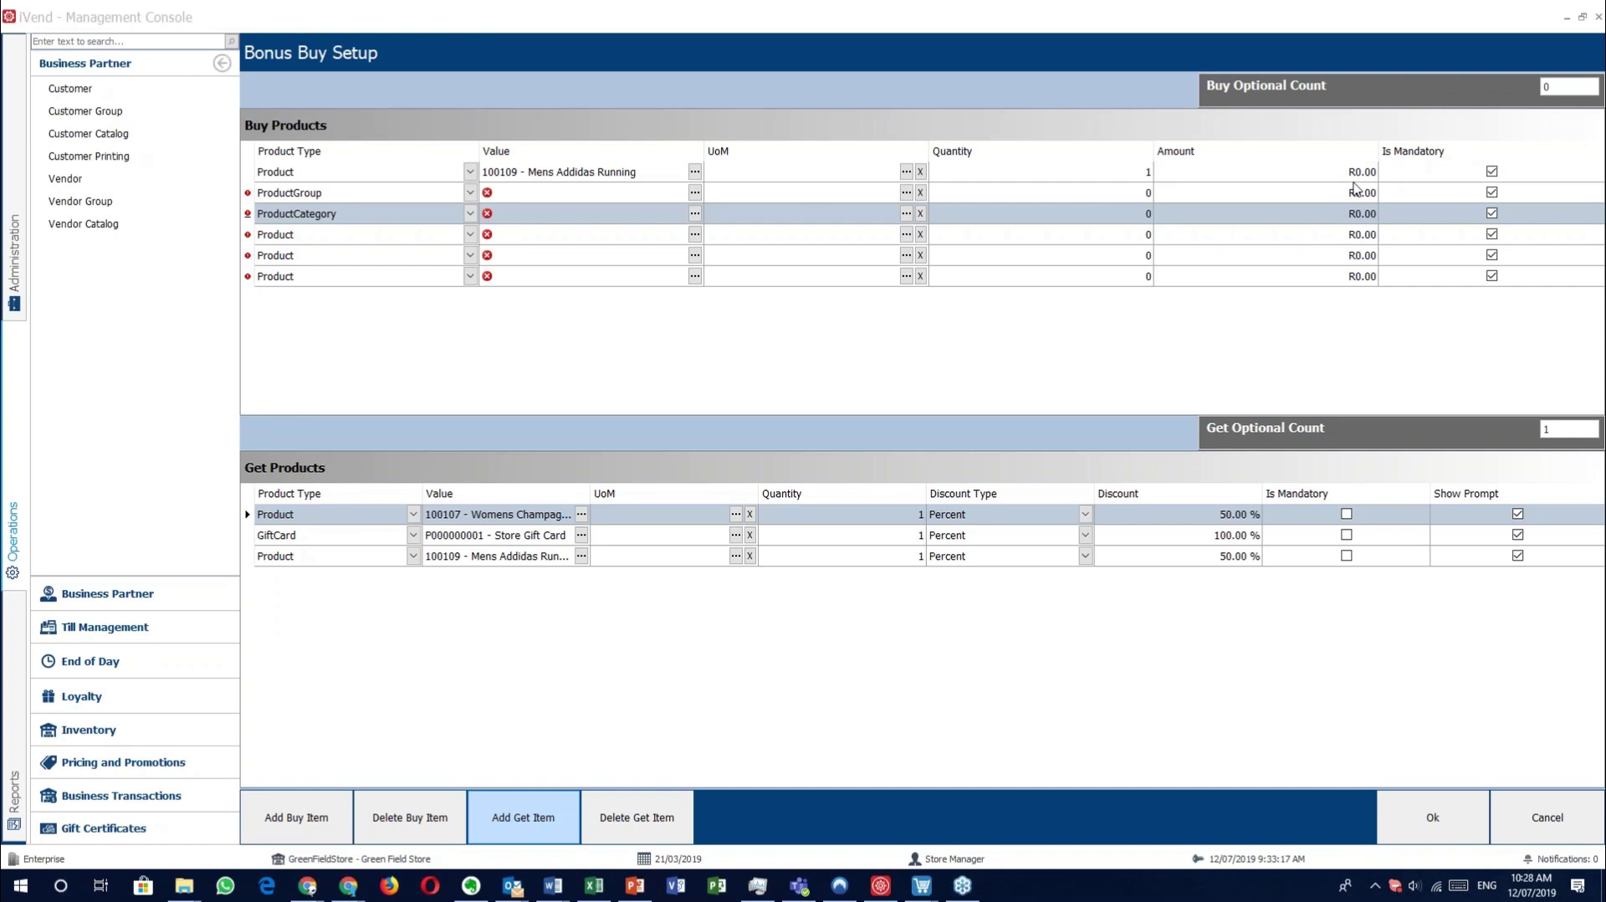
Try quantity 4 and amount 500 on the 100109 Mens Addidas Running buy row, restoring quantity 1 and clearing the amount.
left_click(1126, 174)
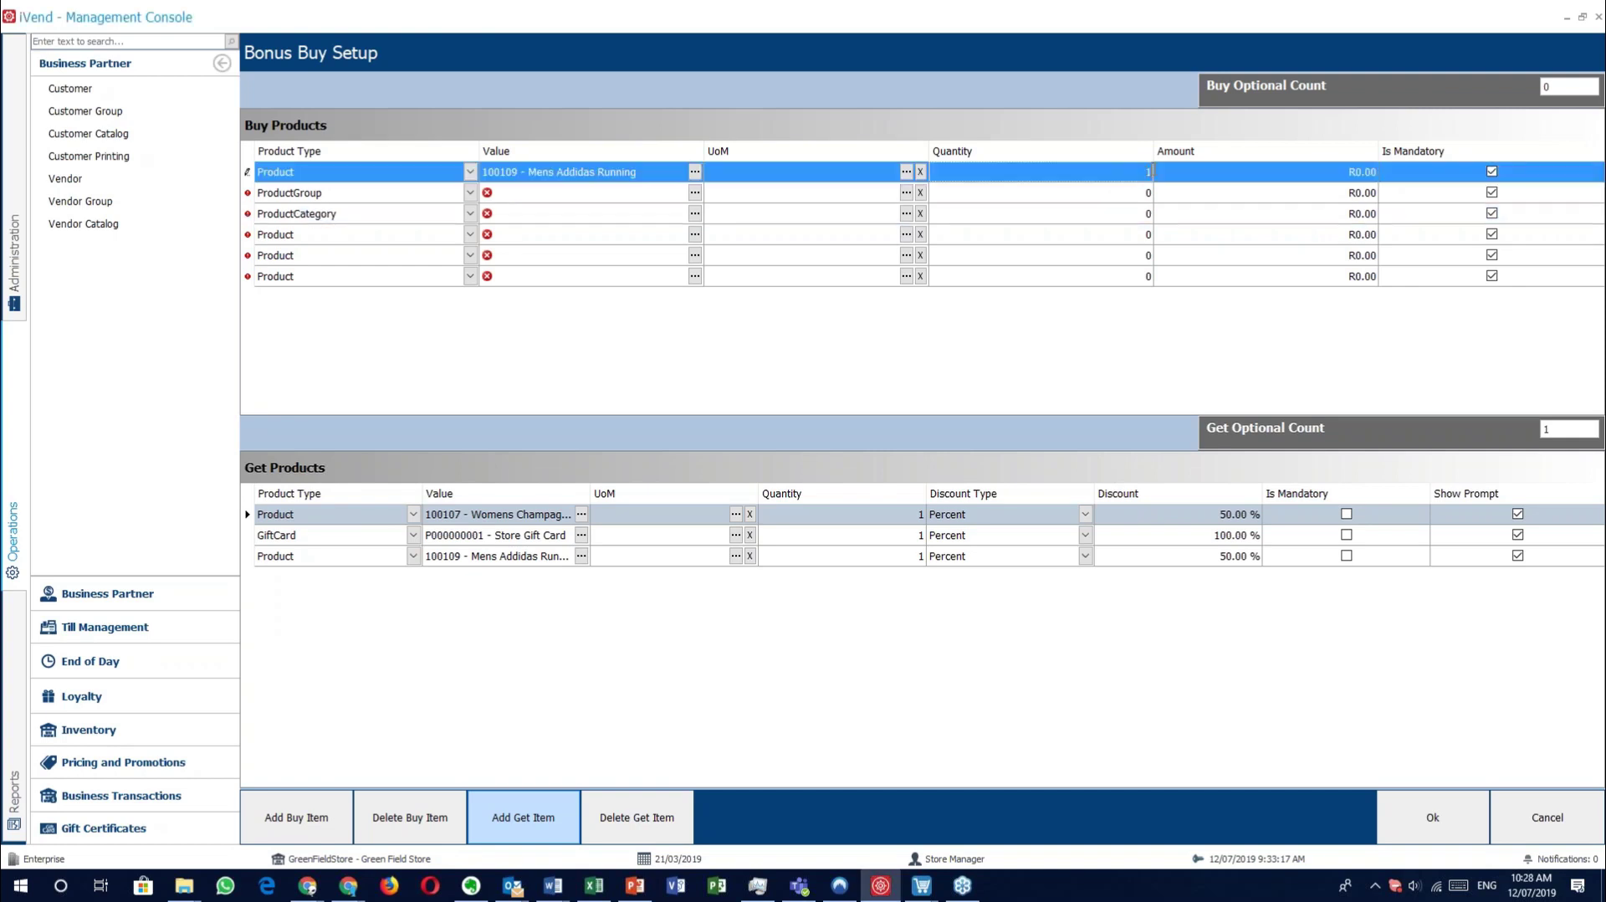
type("4")
key("BackSpace")
type("1")
left_click(1354, 175)
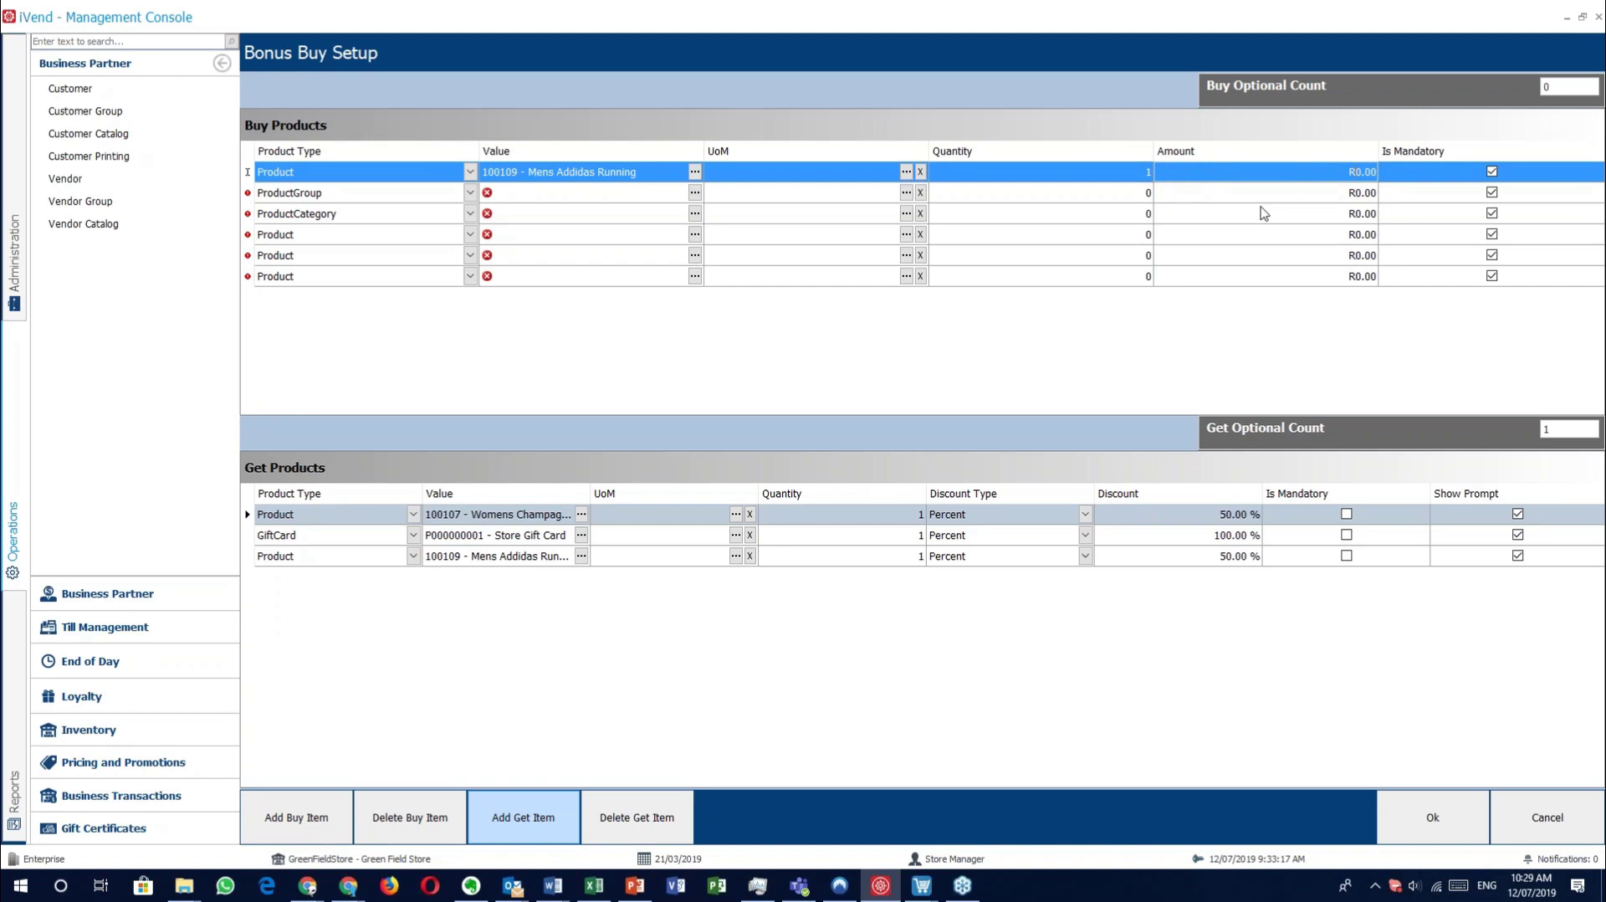
type("500")
key("BackSpace")
key("BackSpace")
key("BackSpace")
Make the ProductCategory row and the three empty Product rows non-mandatory in Buy Products, keeping the ProductGroup row mandatory.
left_click(1492, 276)
left_click(1492, 255)
left_click(1492, 234)
left_click(1491, 214)
left_click(1493, 194)
left_click(1493, 194)
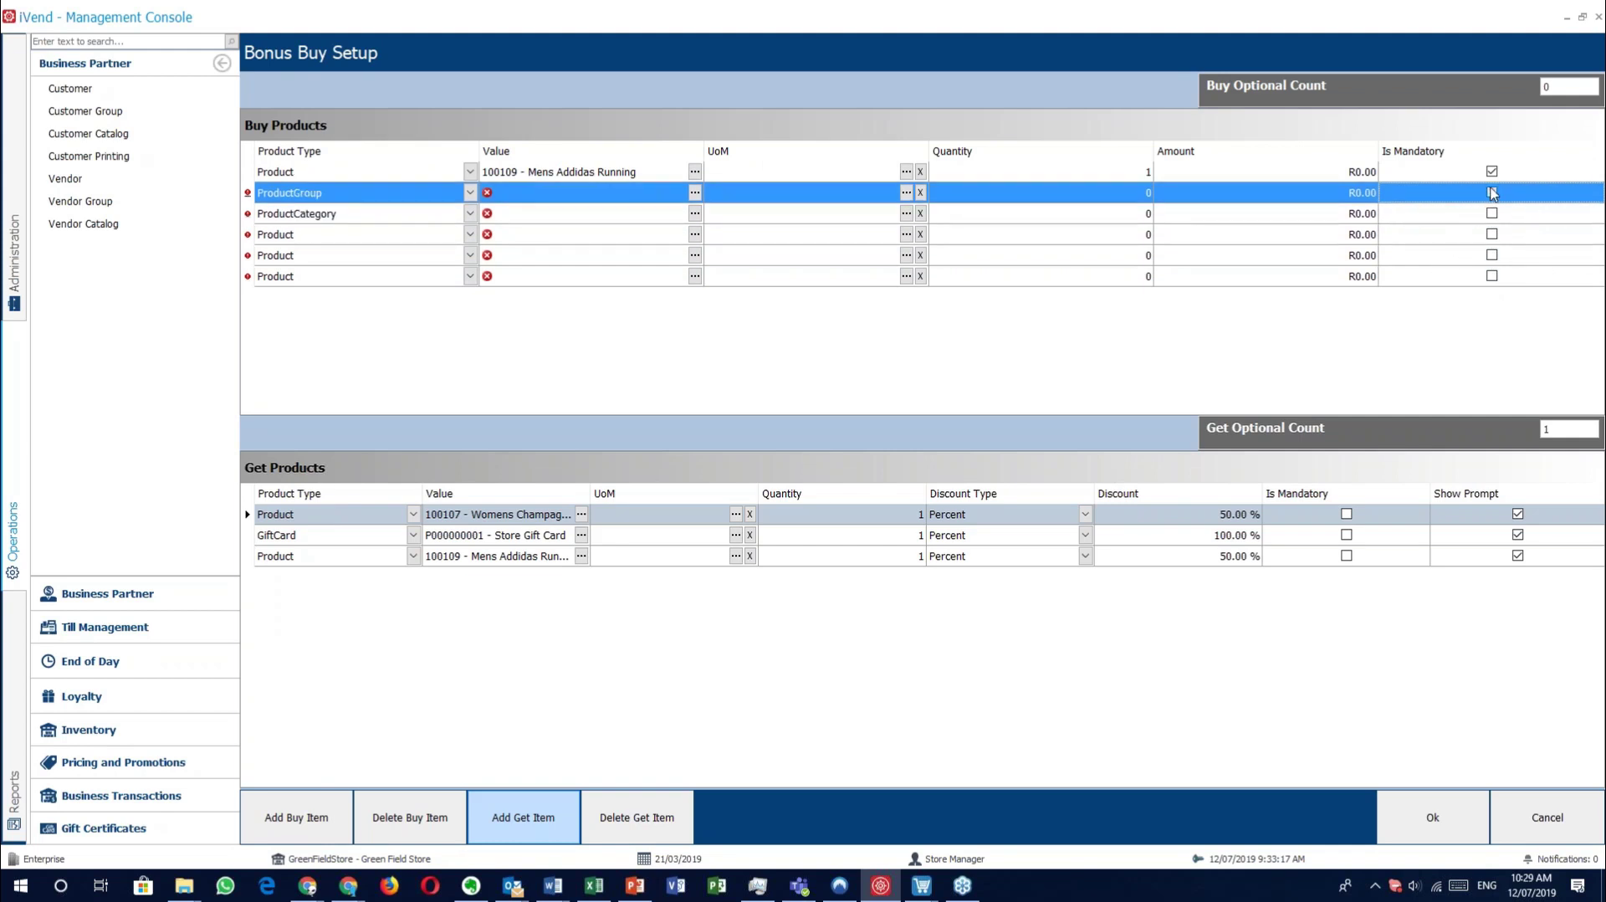
Review the Amount value of each row in Buy Products without changing it.
left_click(1310, 173)
left_click(1309, 192)
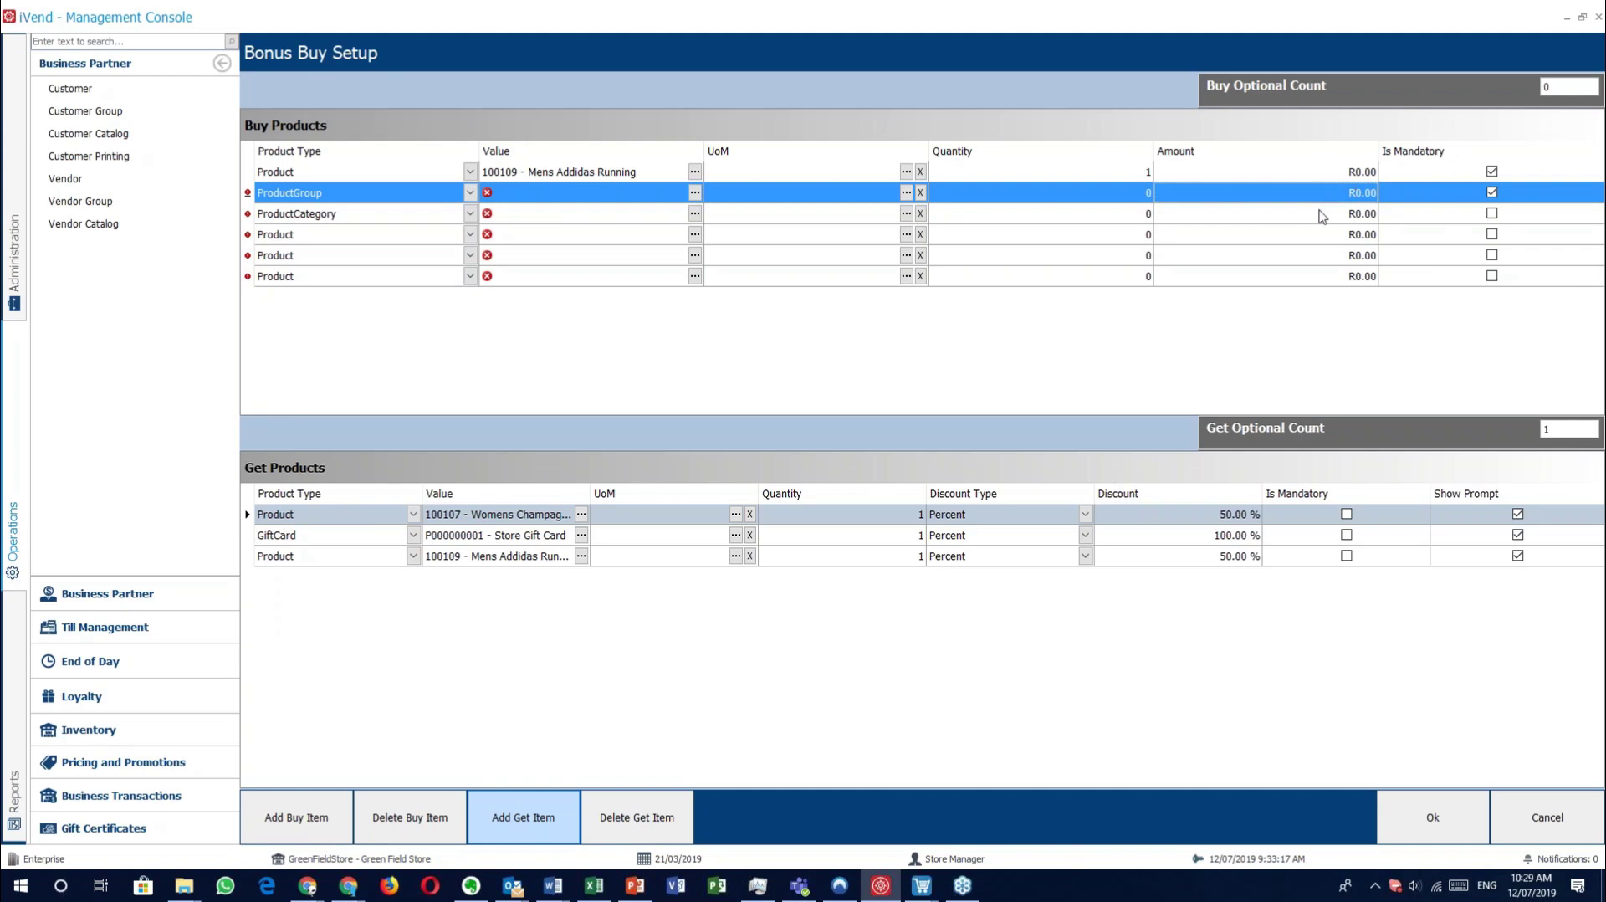
left_click(1322, 215)
left_click(1324, 234)
left_click(1327, 256)
left_click(1327, 278)
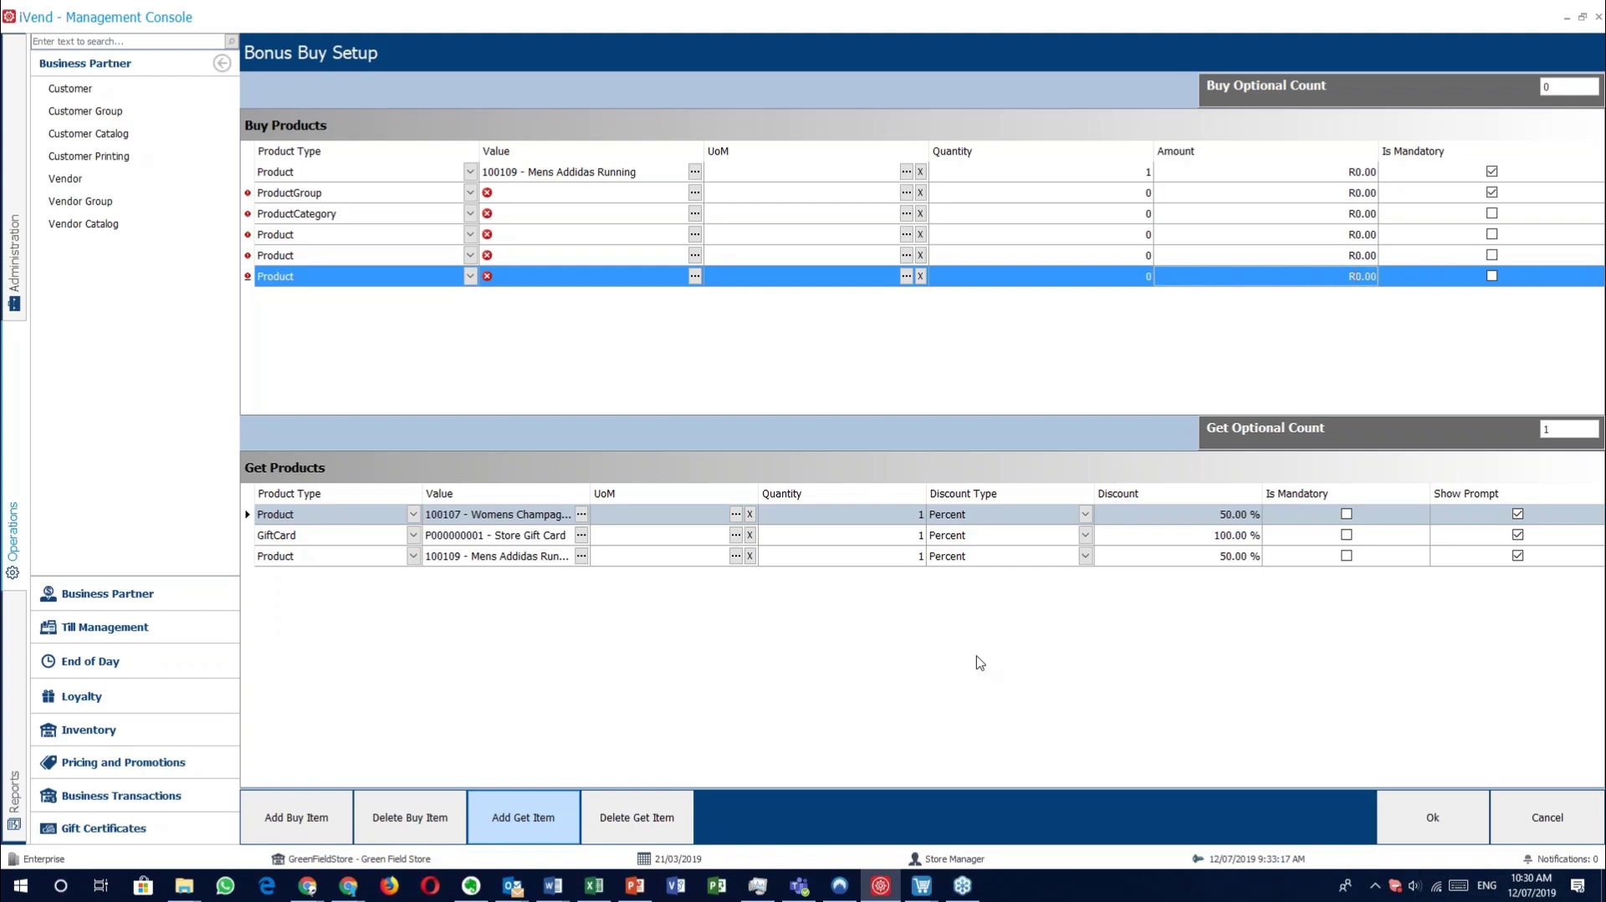
Add seven empty get item rows to Get Products in the bonus buy setup.
left_click(1594, 82)
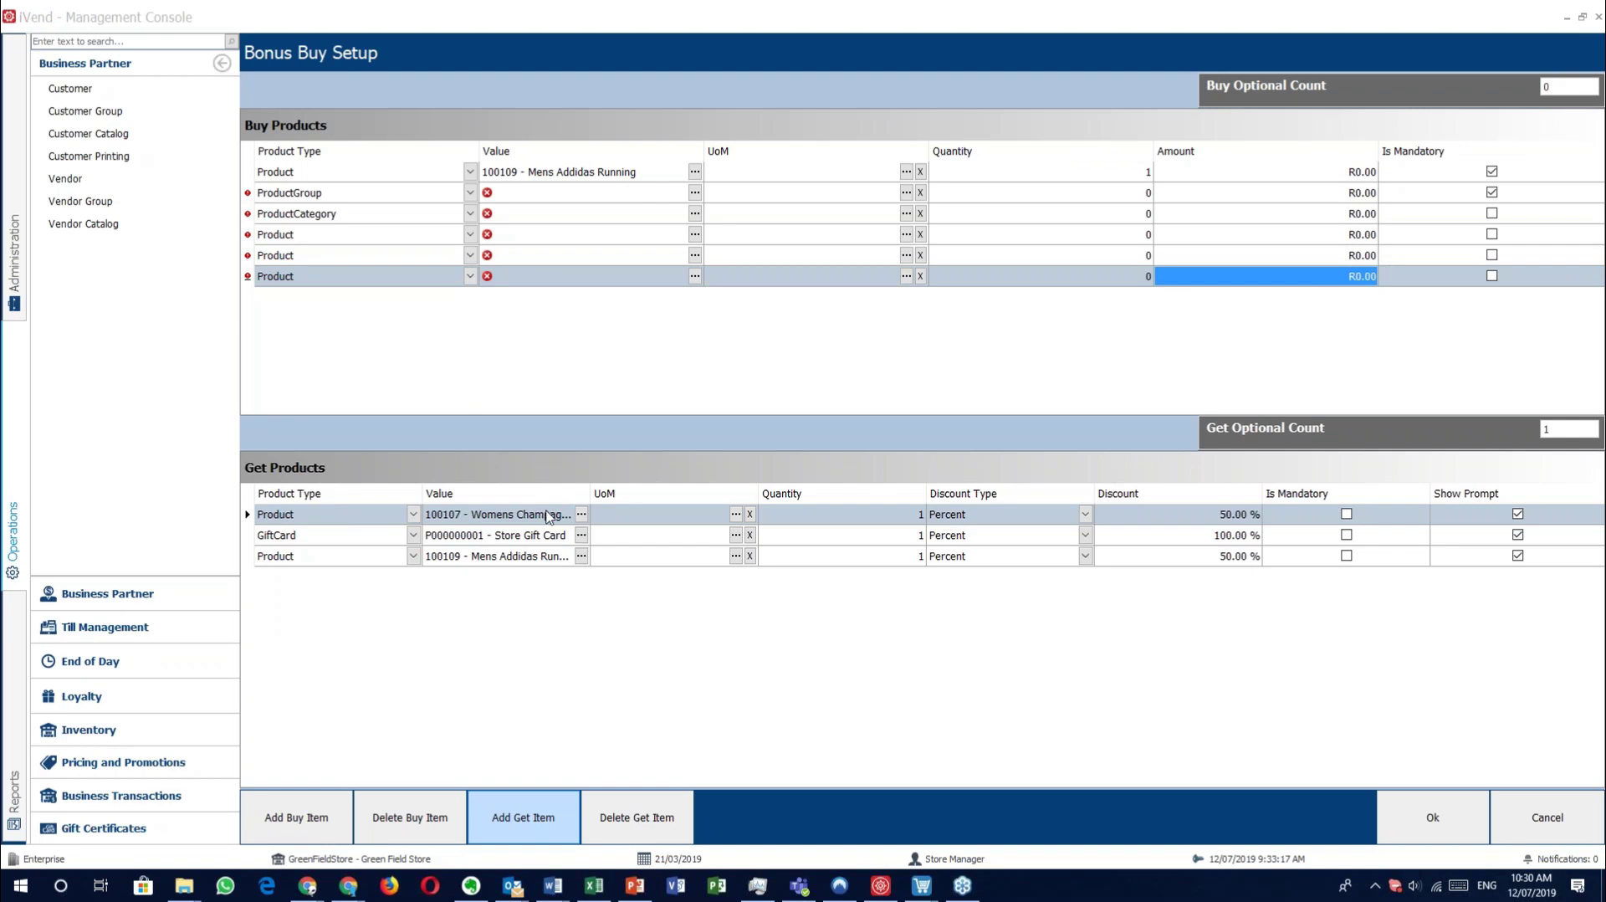
left_click(528, 815)
left_click(529, 817)
left_click(530, 818)
left_click(529, 817)
left_click(530, 817)
left_click(530, 817)
left_click(530, 818)
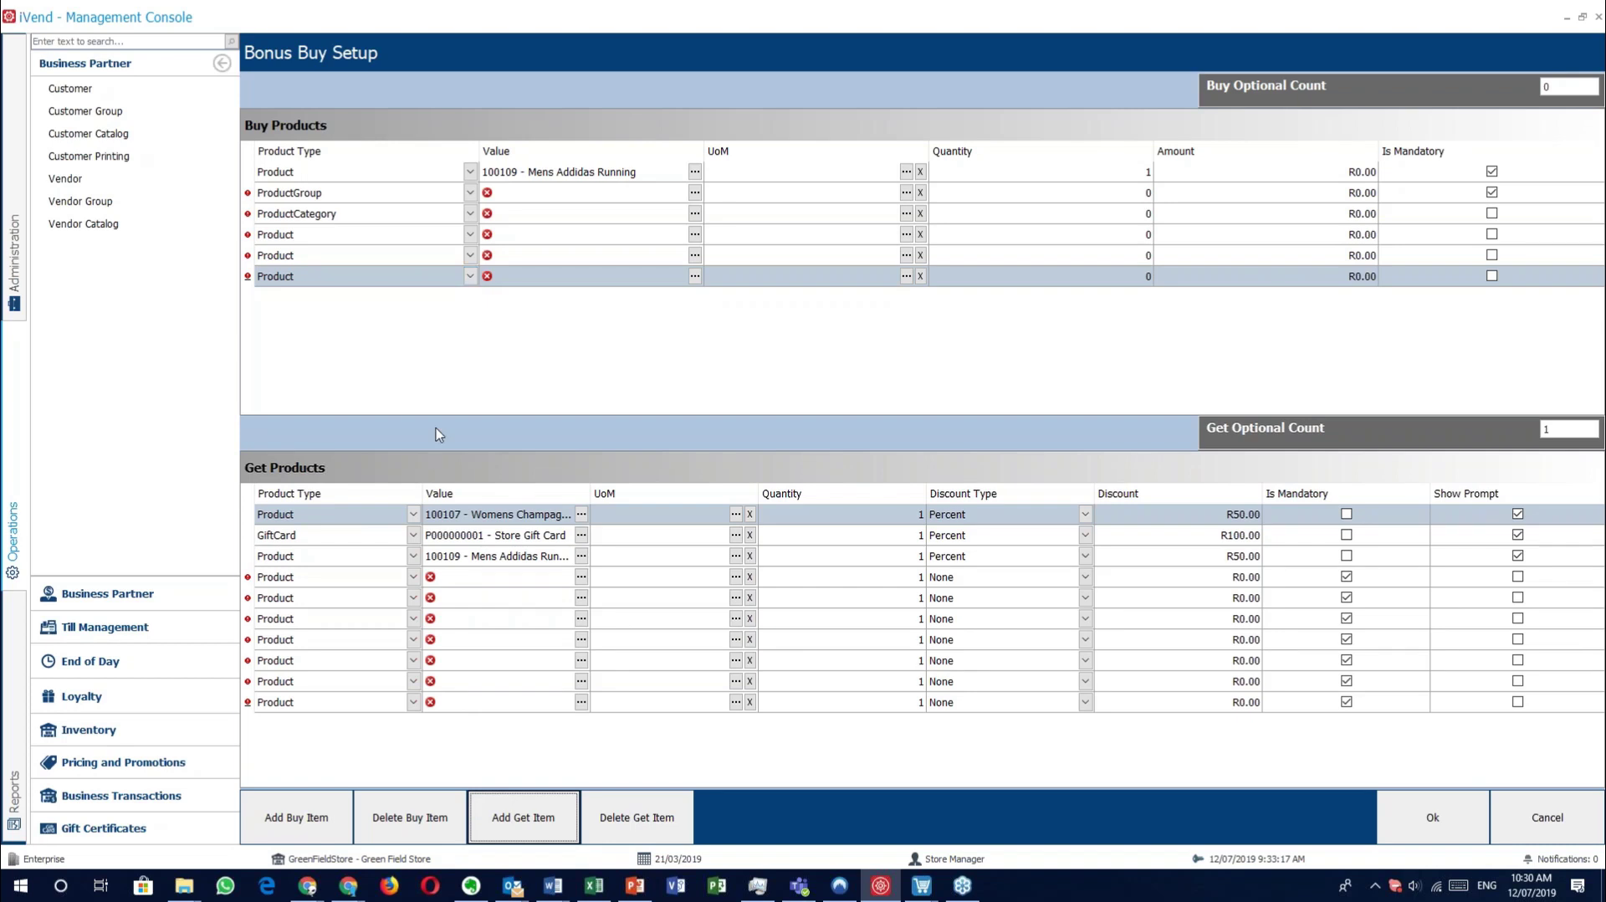
Review the product type options for buy and get products, and the Get Optional Count, without changing them.
left_click(470, 276)
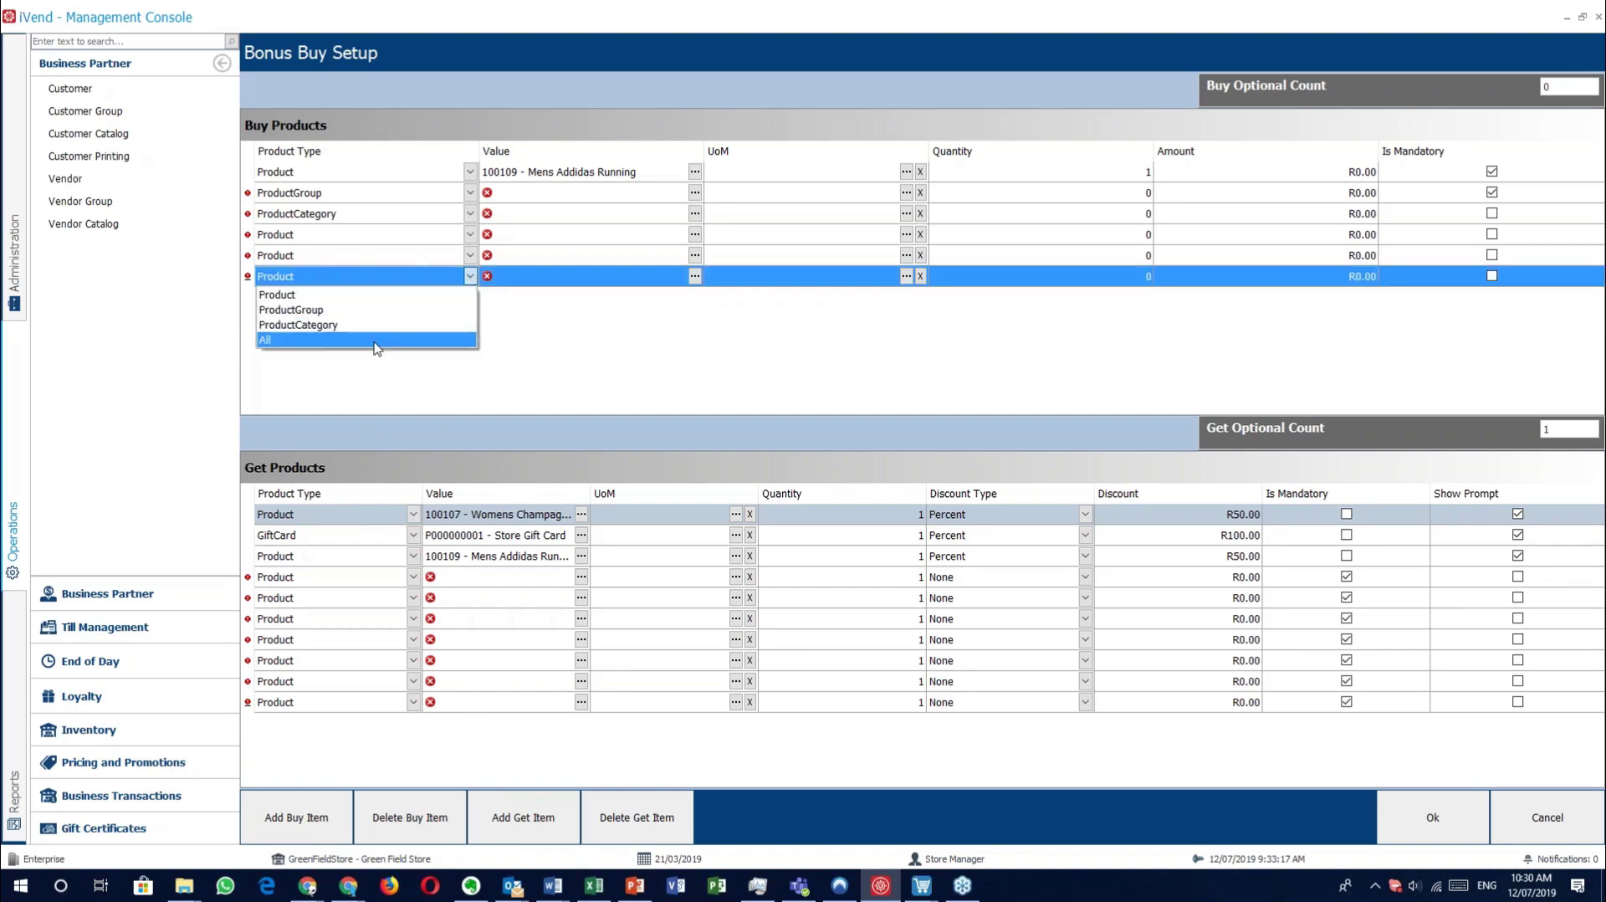
left_click(409, 340)
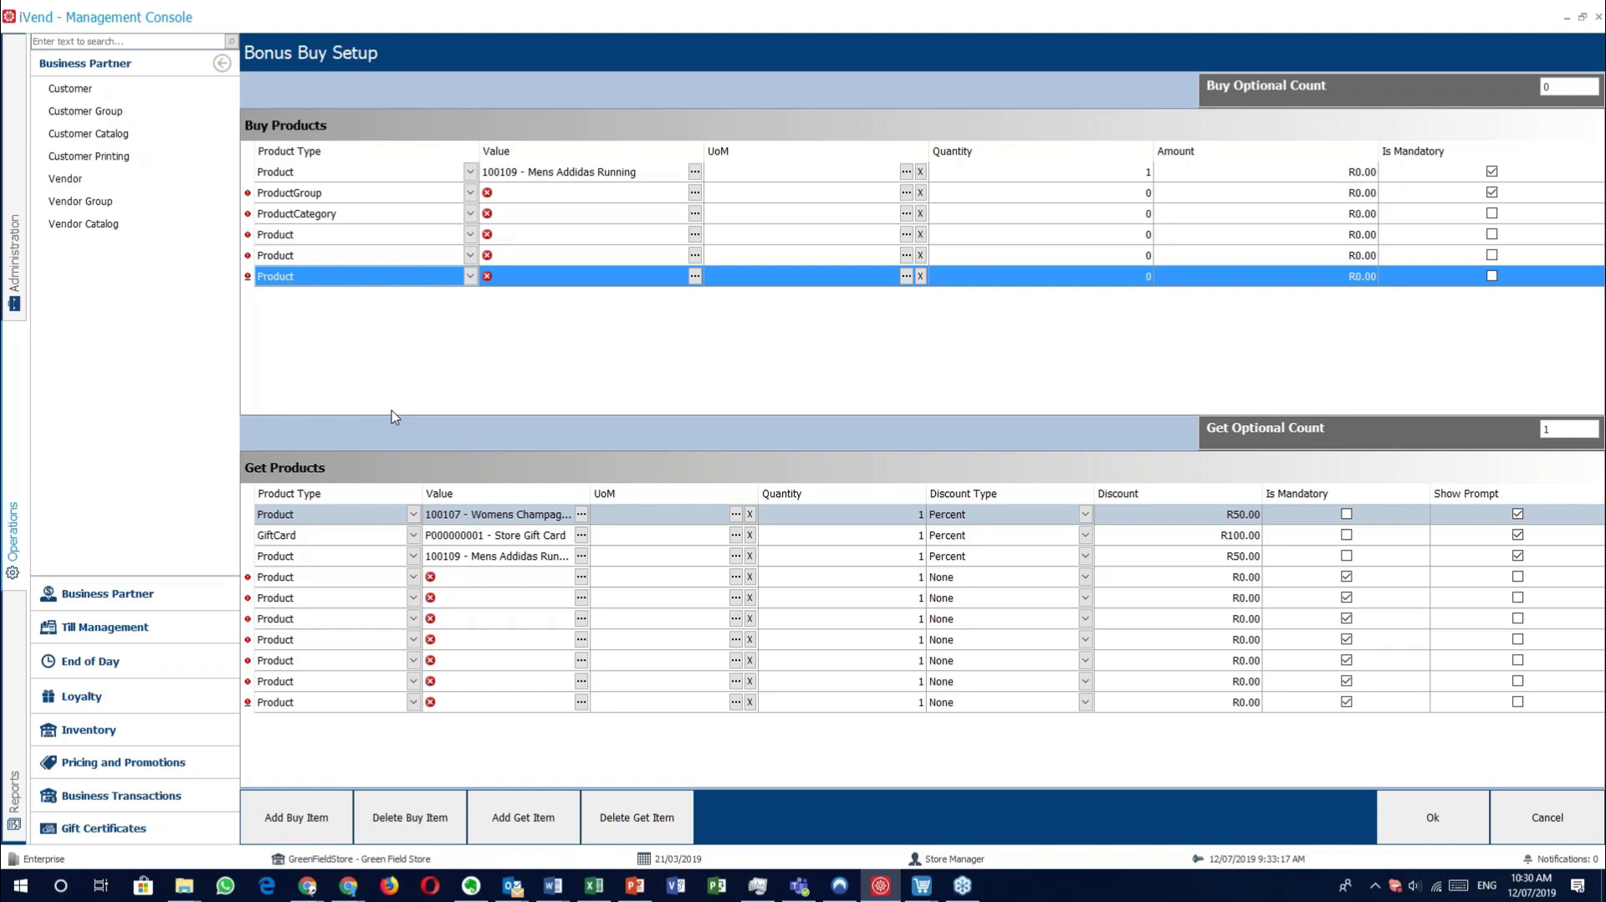
left_click(413, 578)
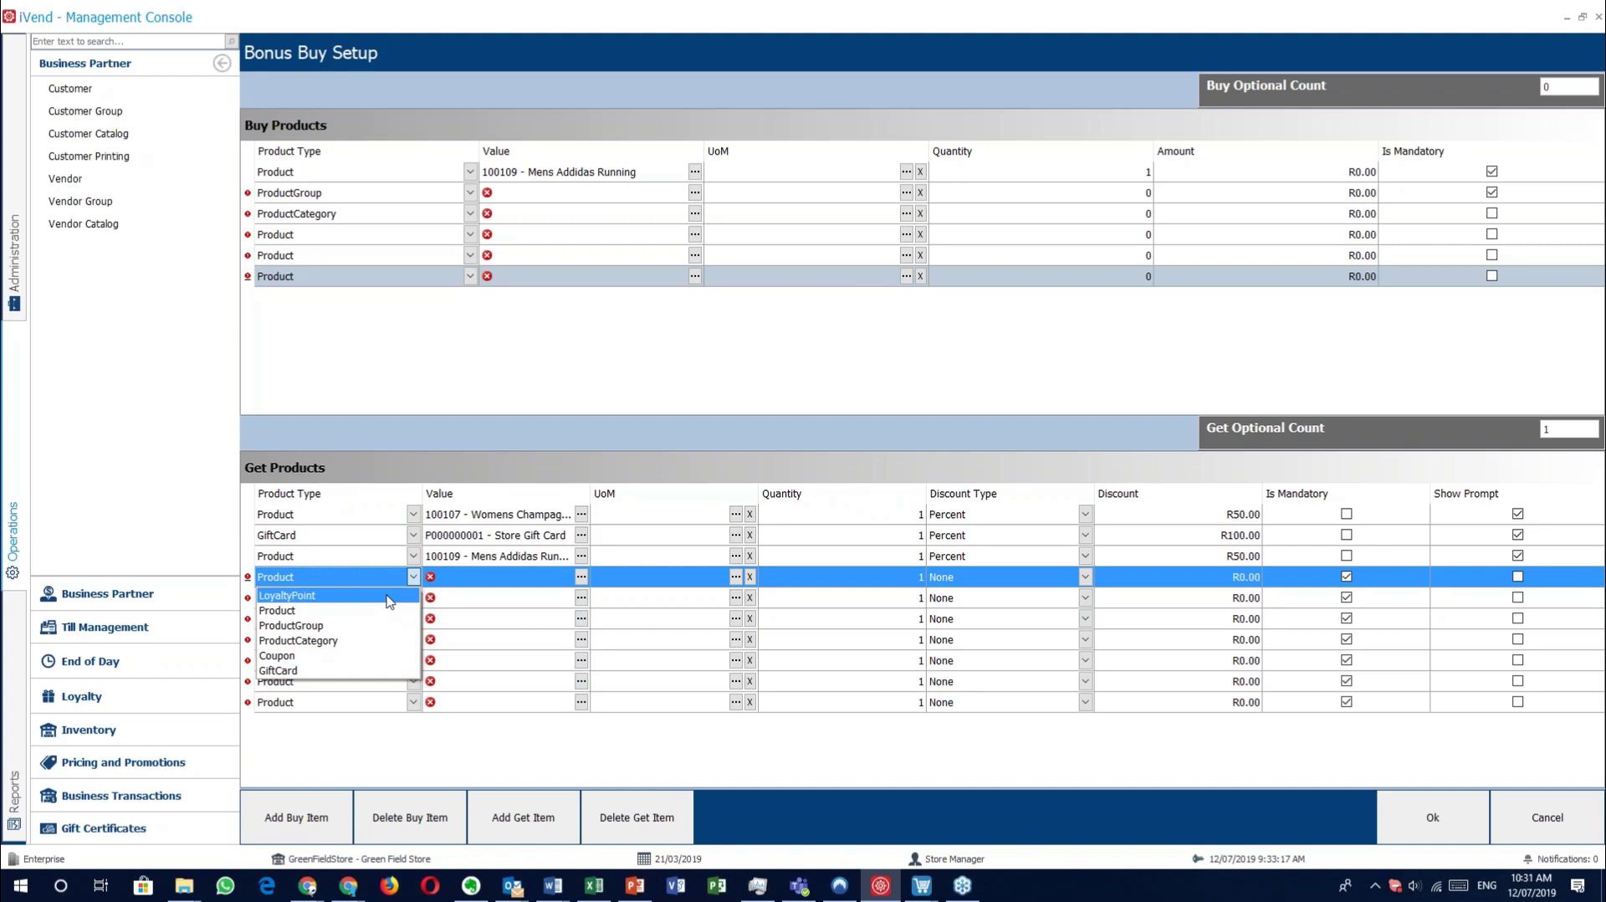
left_click(410, 584)
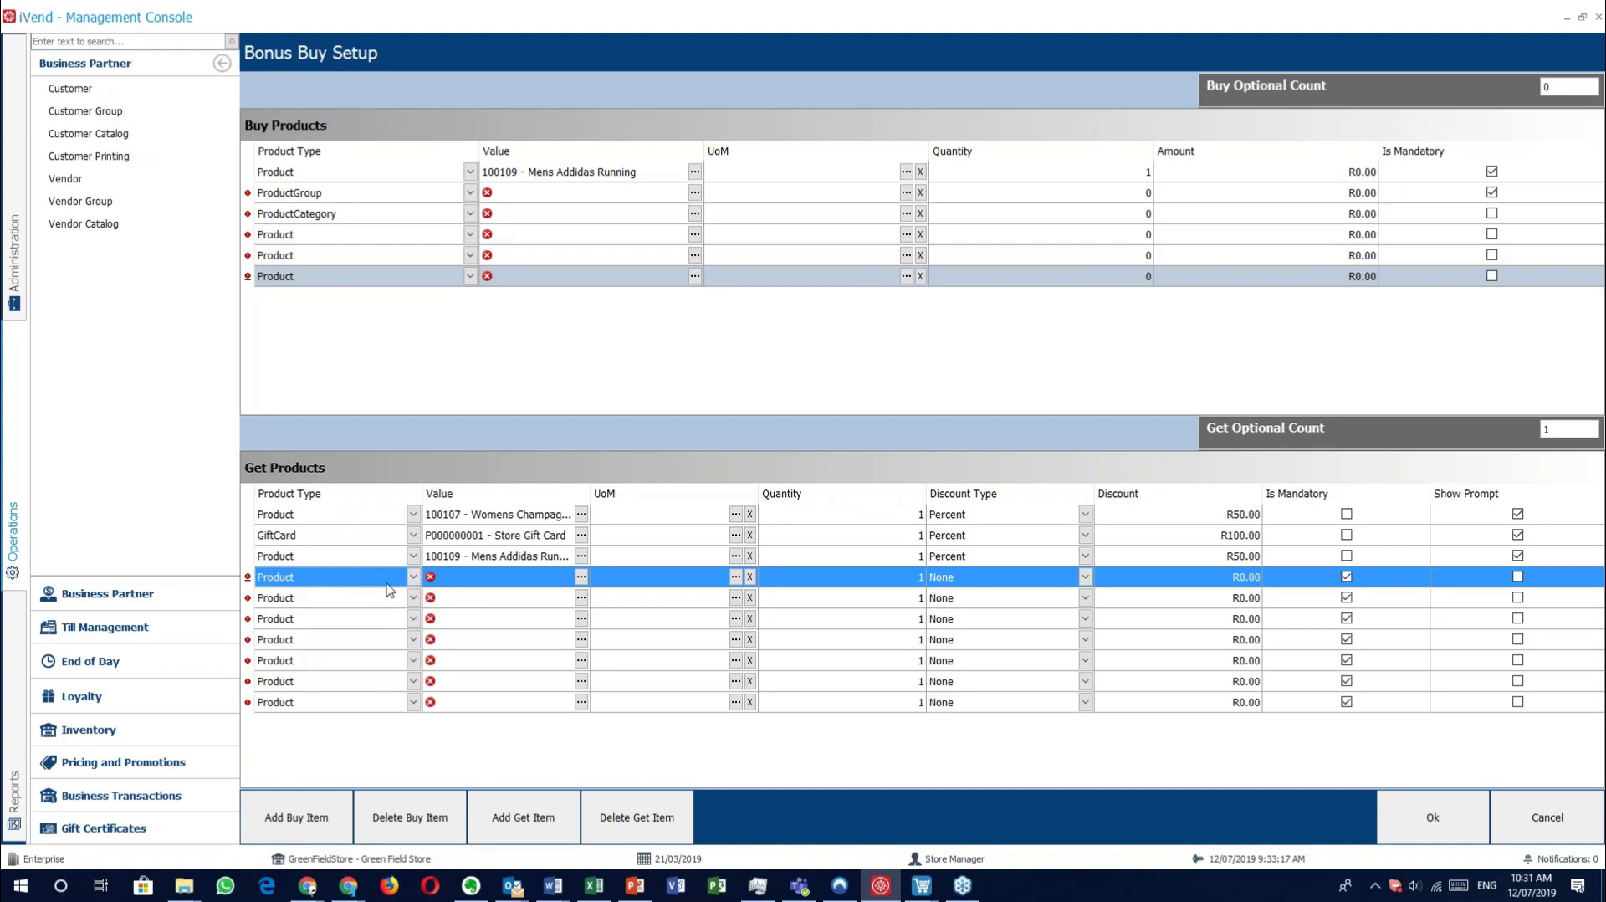
left_click(1565, 429)
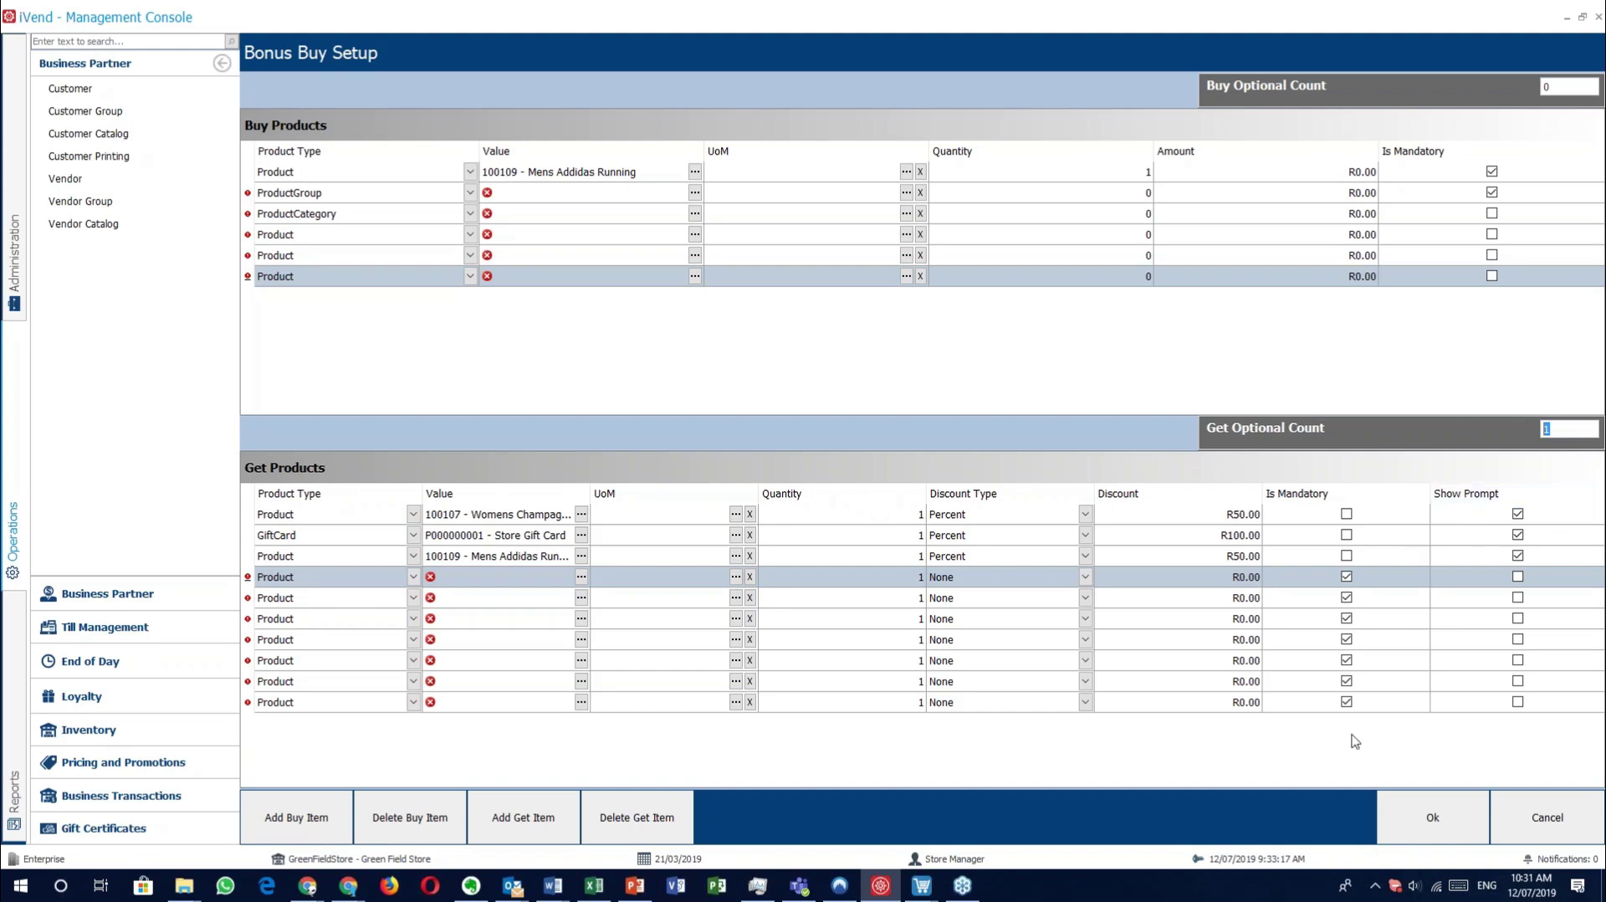
Switch to Point of Sale, void the current transaction and add product 100109 Mens Addidas Running to a new sale.
left_click(921, 886)
left_click(729, 818)
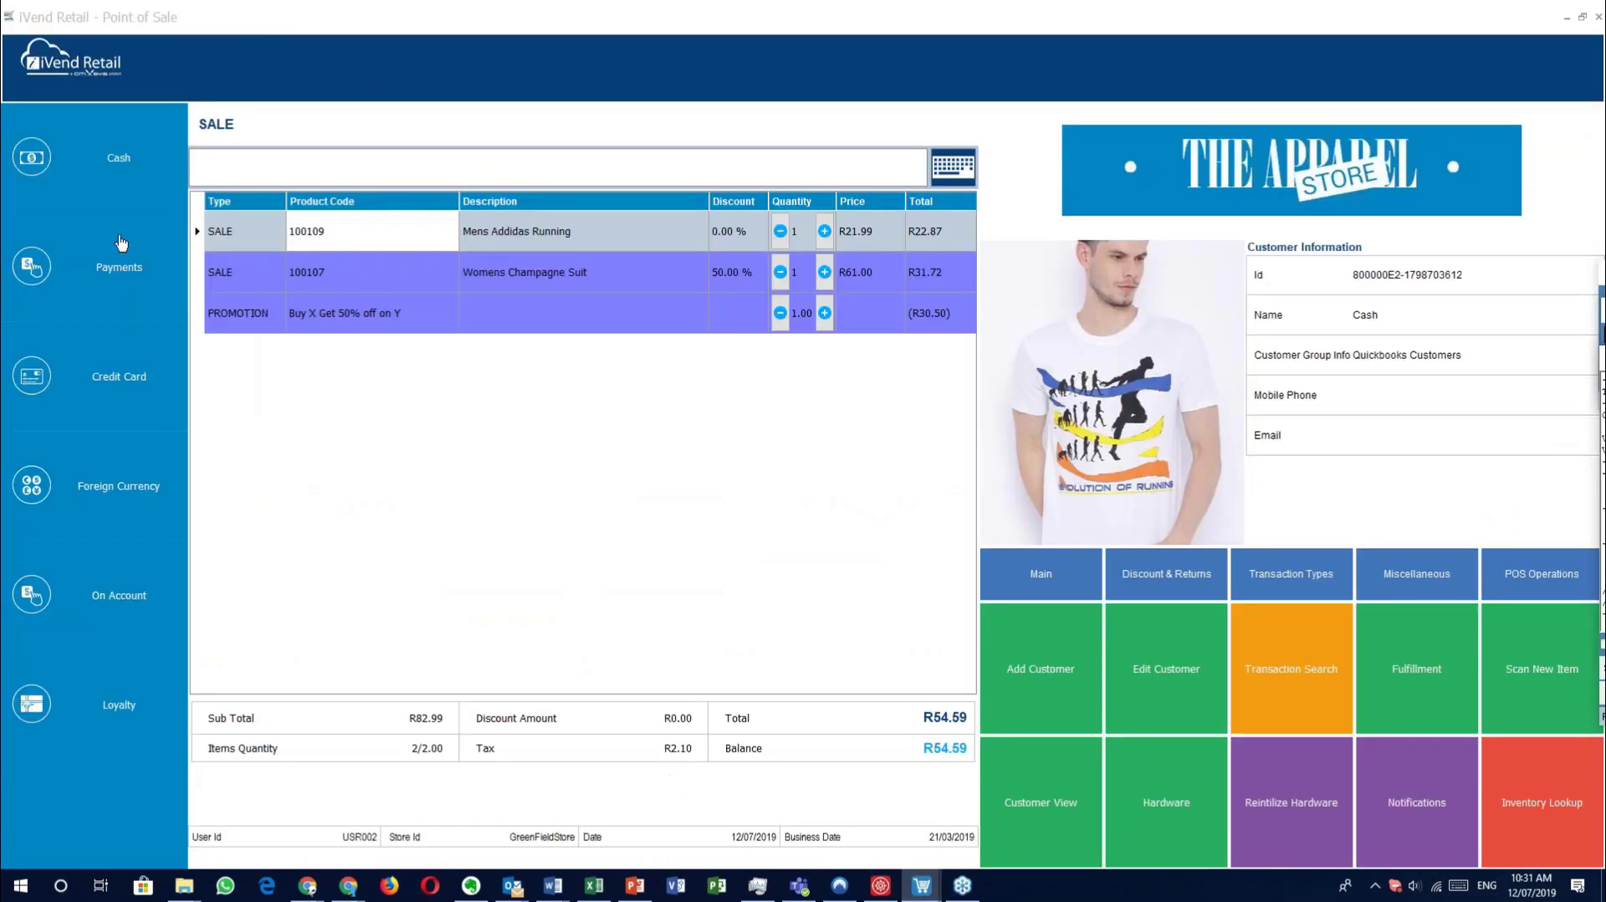
left_click(1050, 581)
left_click(1136, 805)
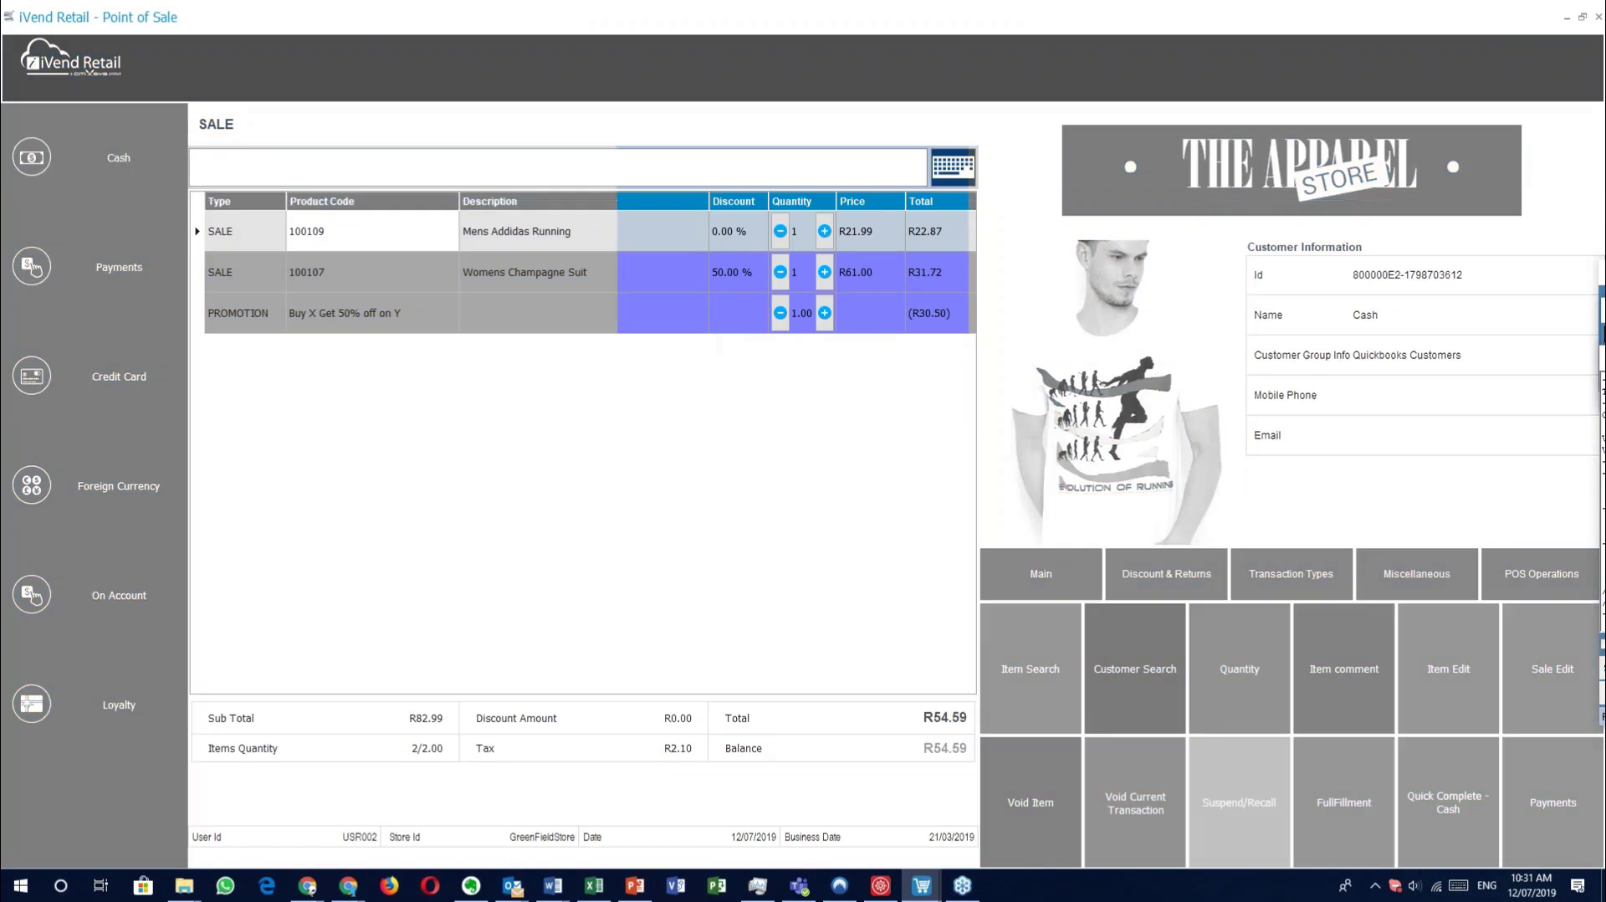
left_click(860, 395)
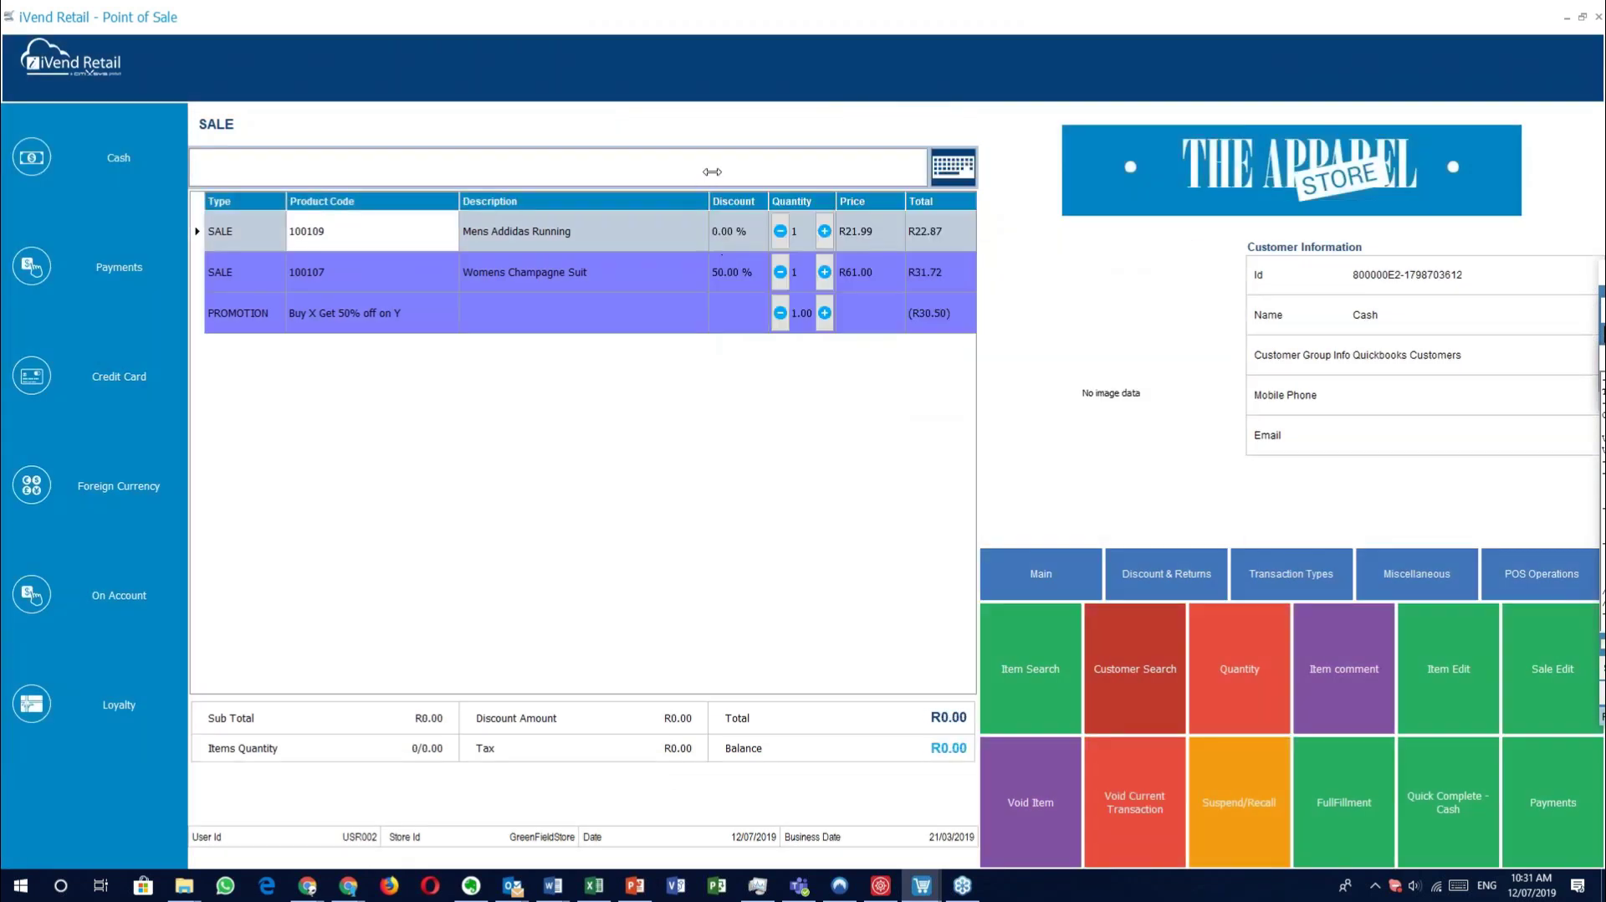
type("tshirt")
key("Return")
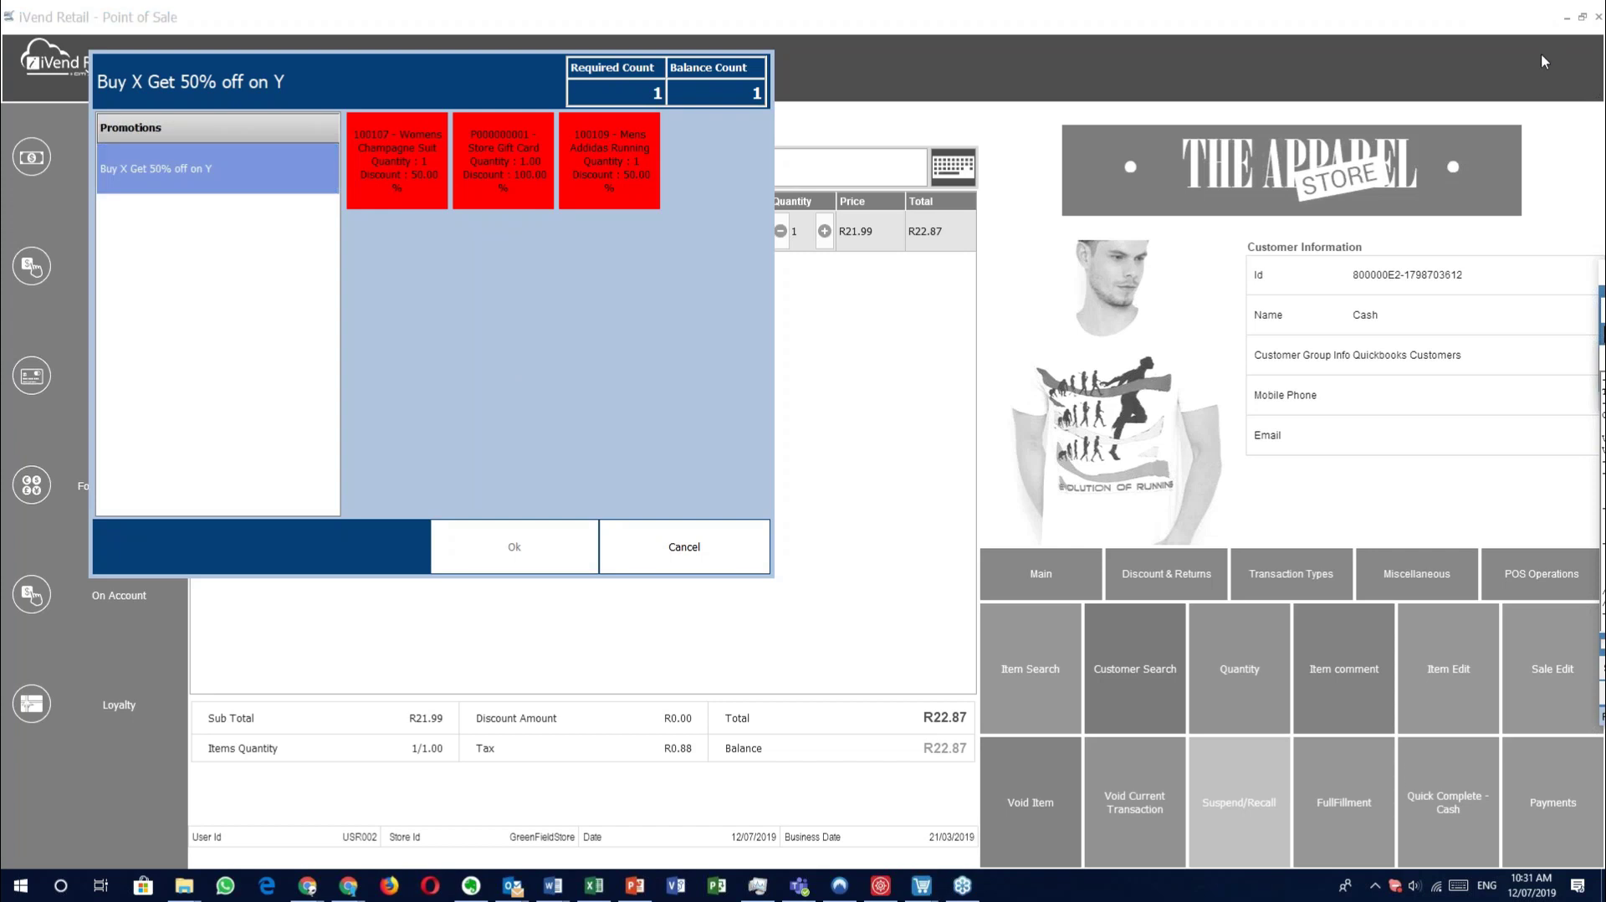
Switch to the Management Console and review the discount type and discount of the three filled Get Products rows.
left_click(881, 886)
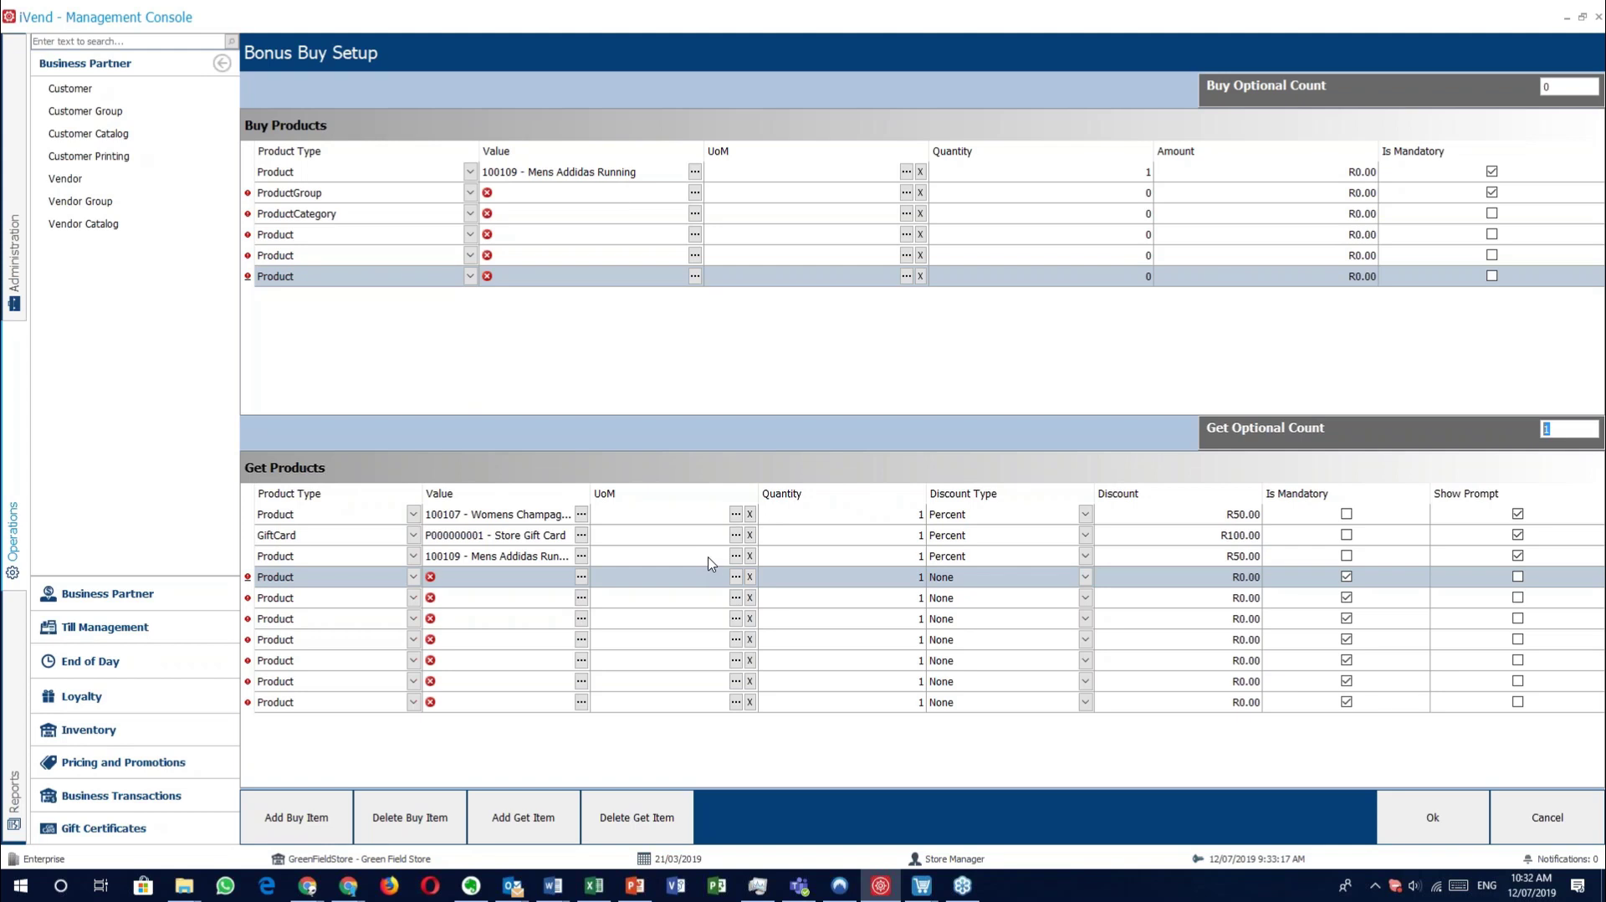
left_click(825, 564)
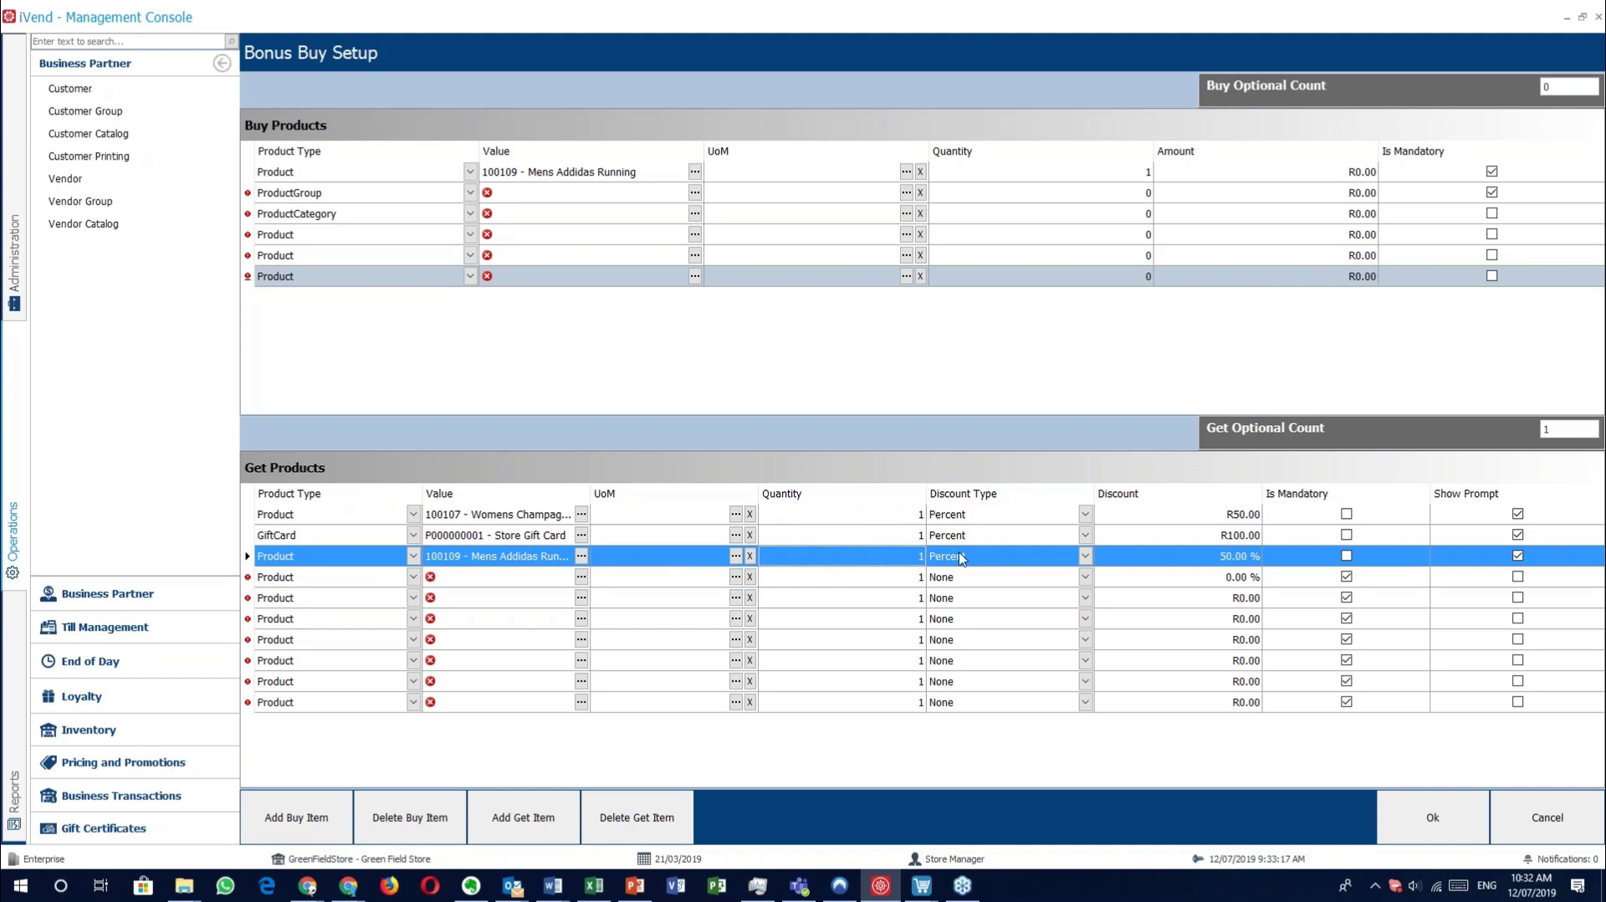
left_click(1085, 514)
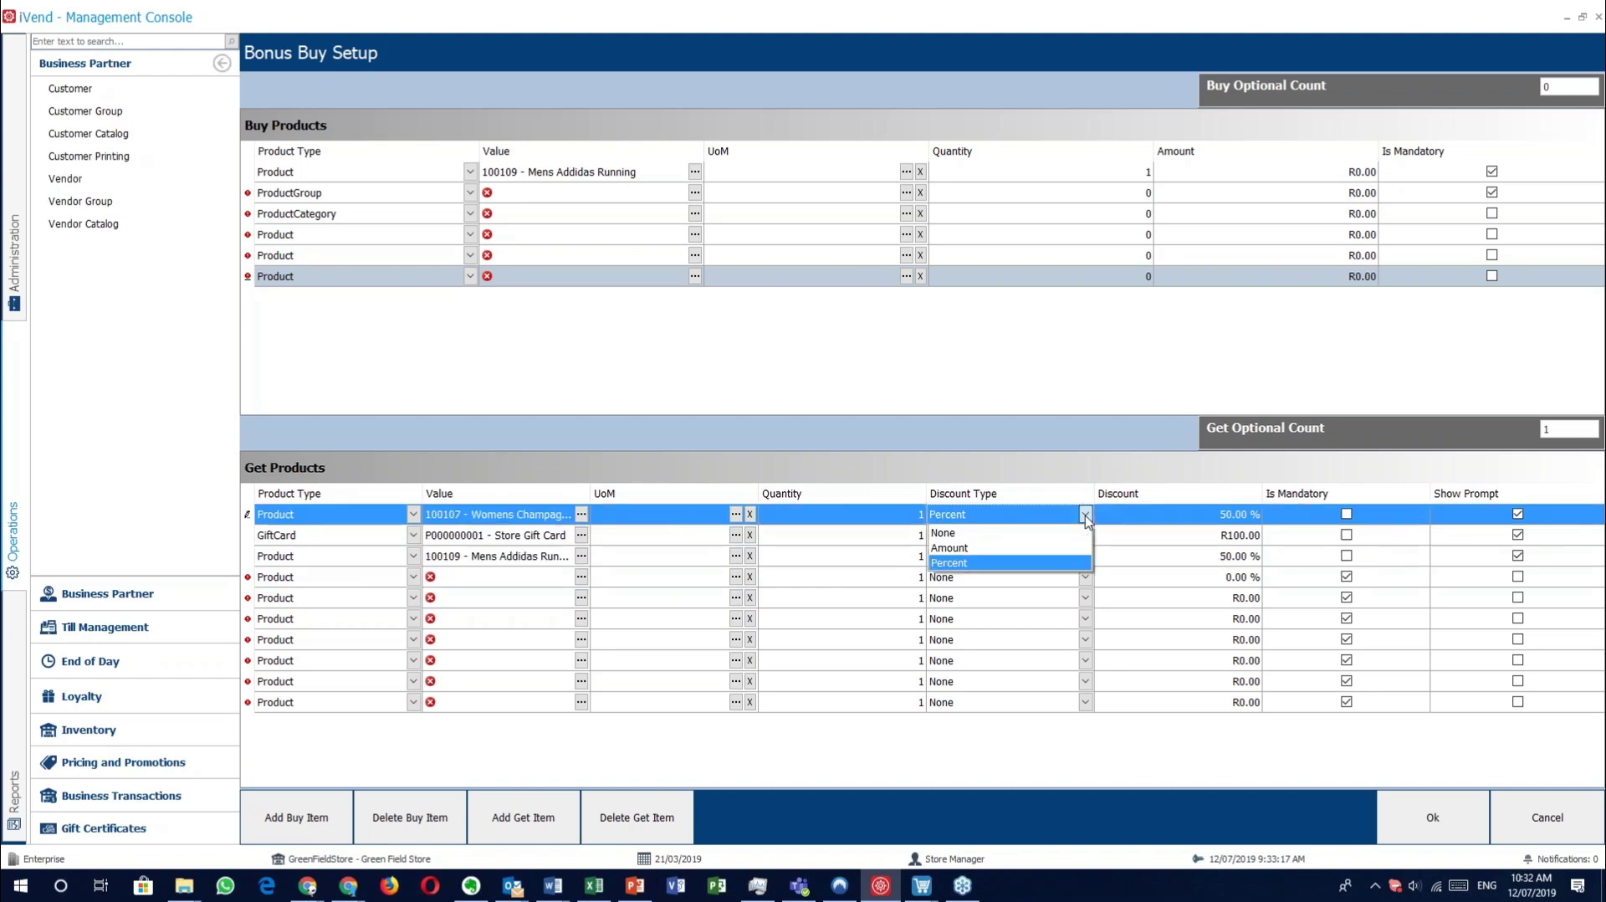
left_click(1086, 517)
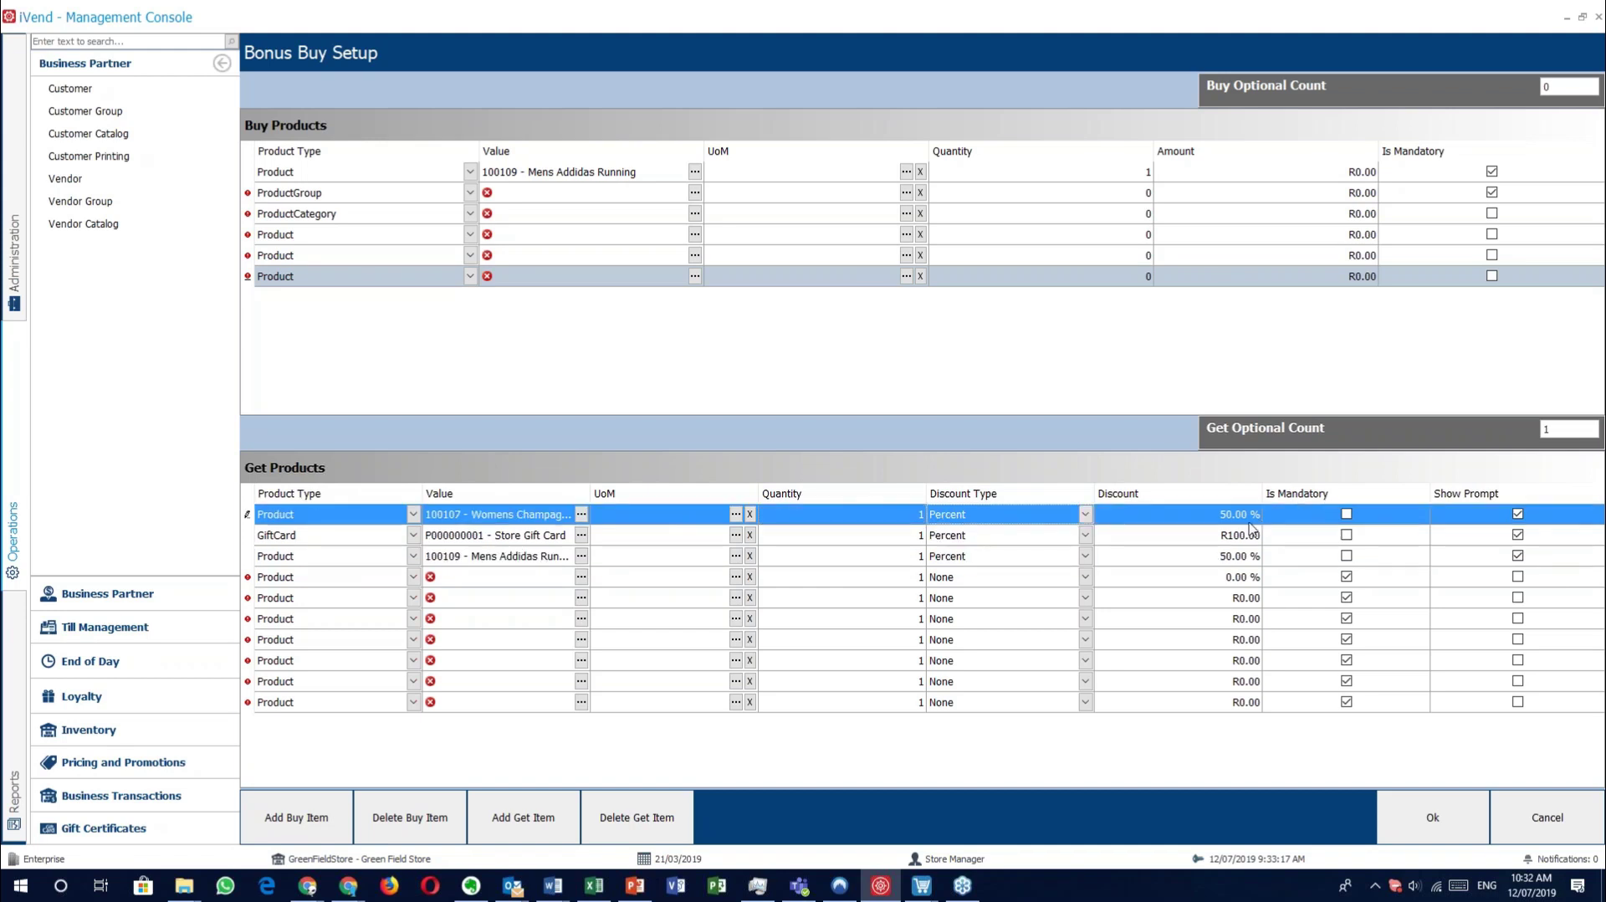
left_click(1086, 535)
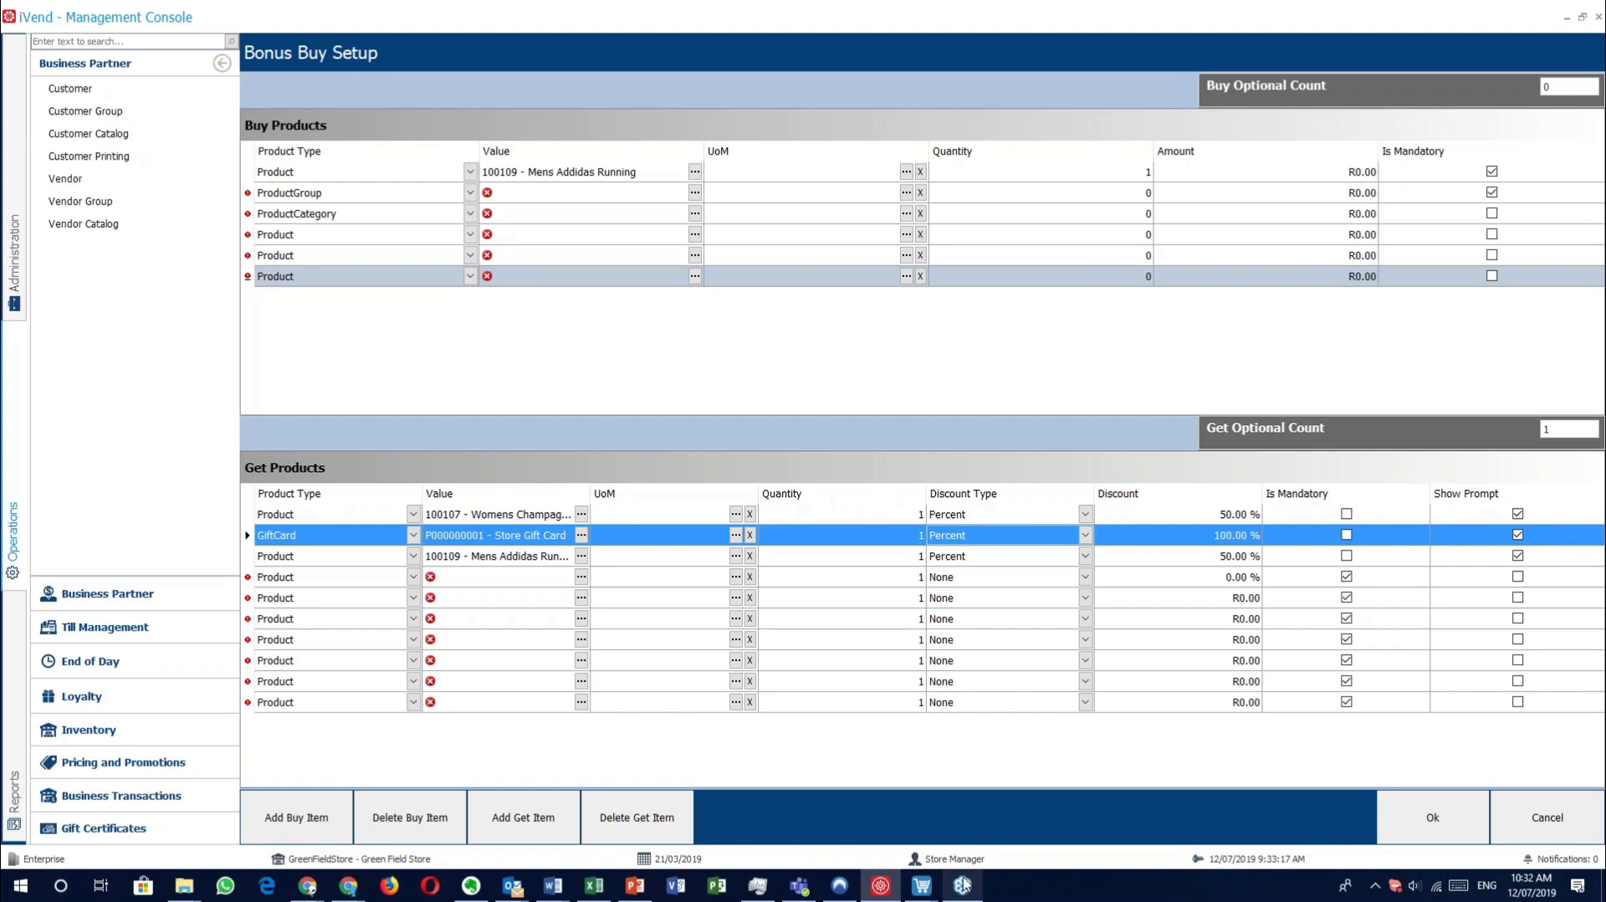
Switch to Point of Sale and accept 100107 Womens Champagne Suit as the Buy X Get 50% off on Y promotion item.
left_click(921, 889)
left_click(701, 812)
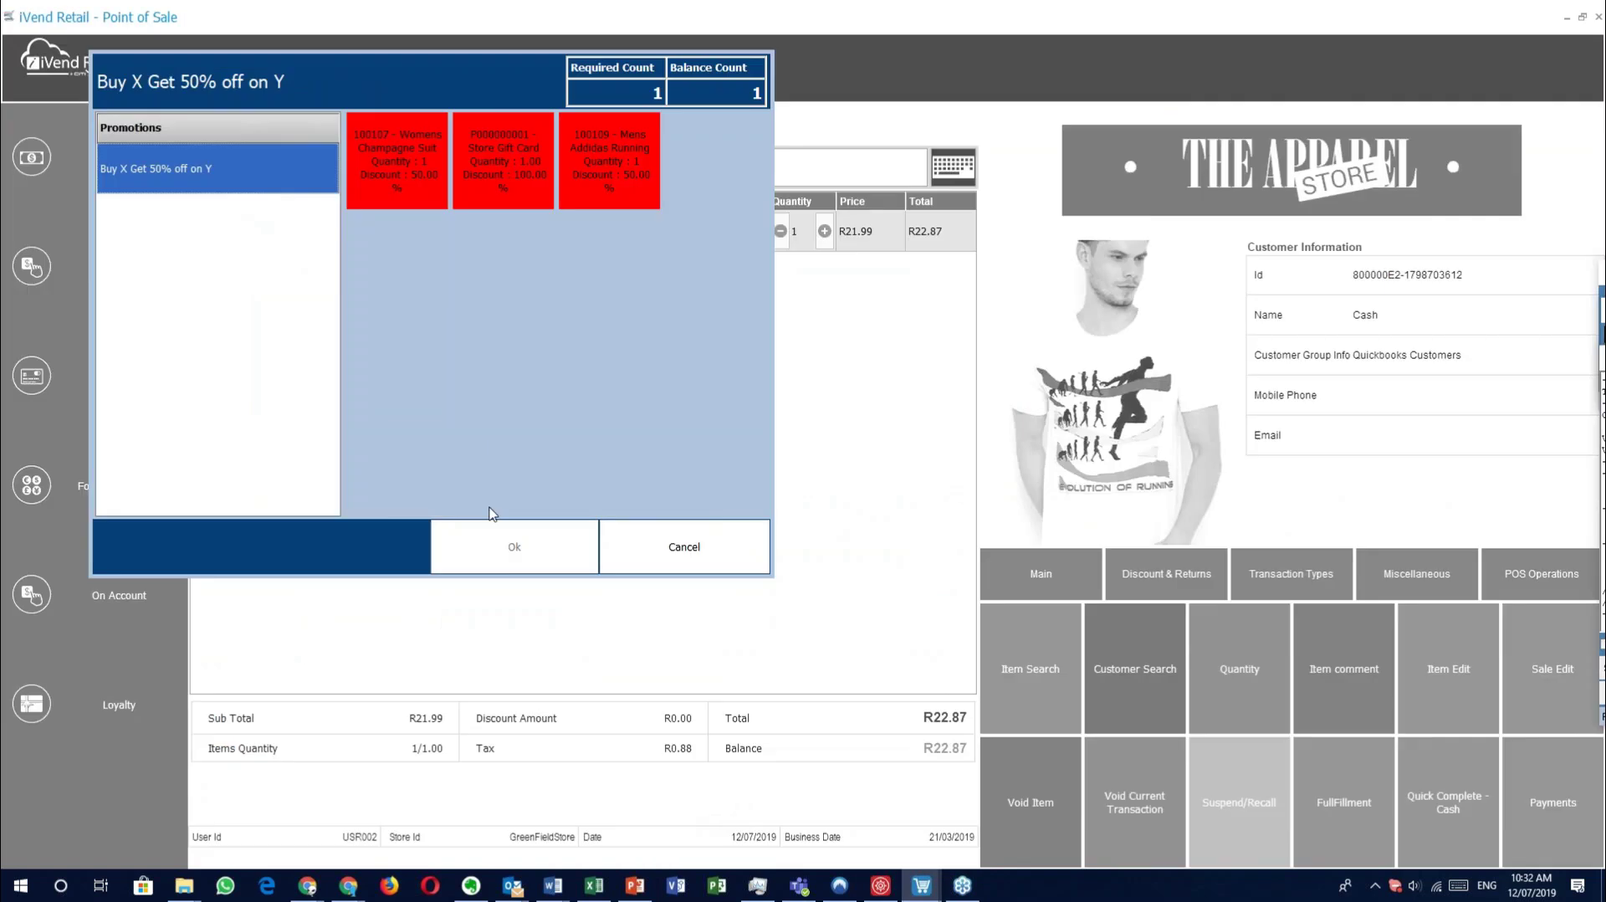
left_click(484, 549)
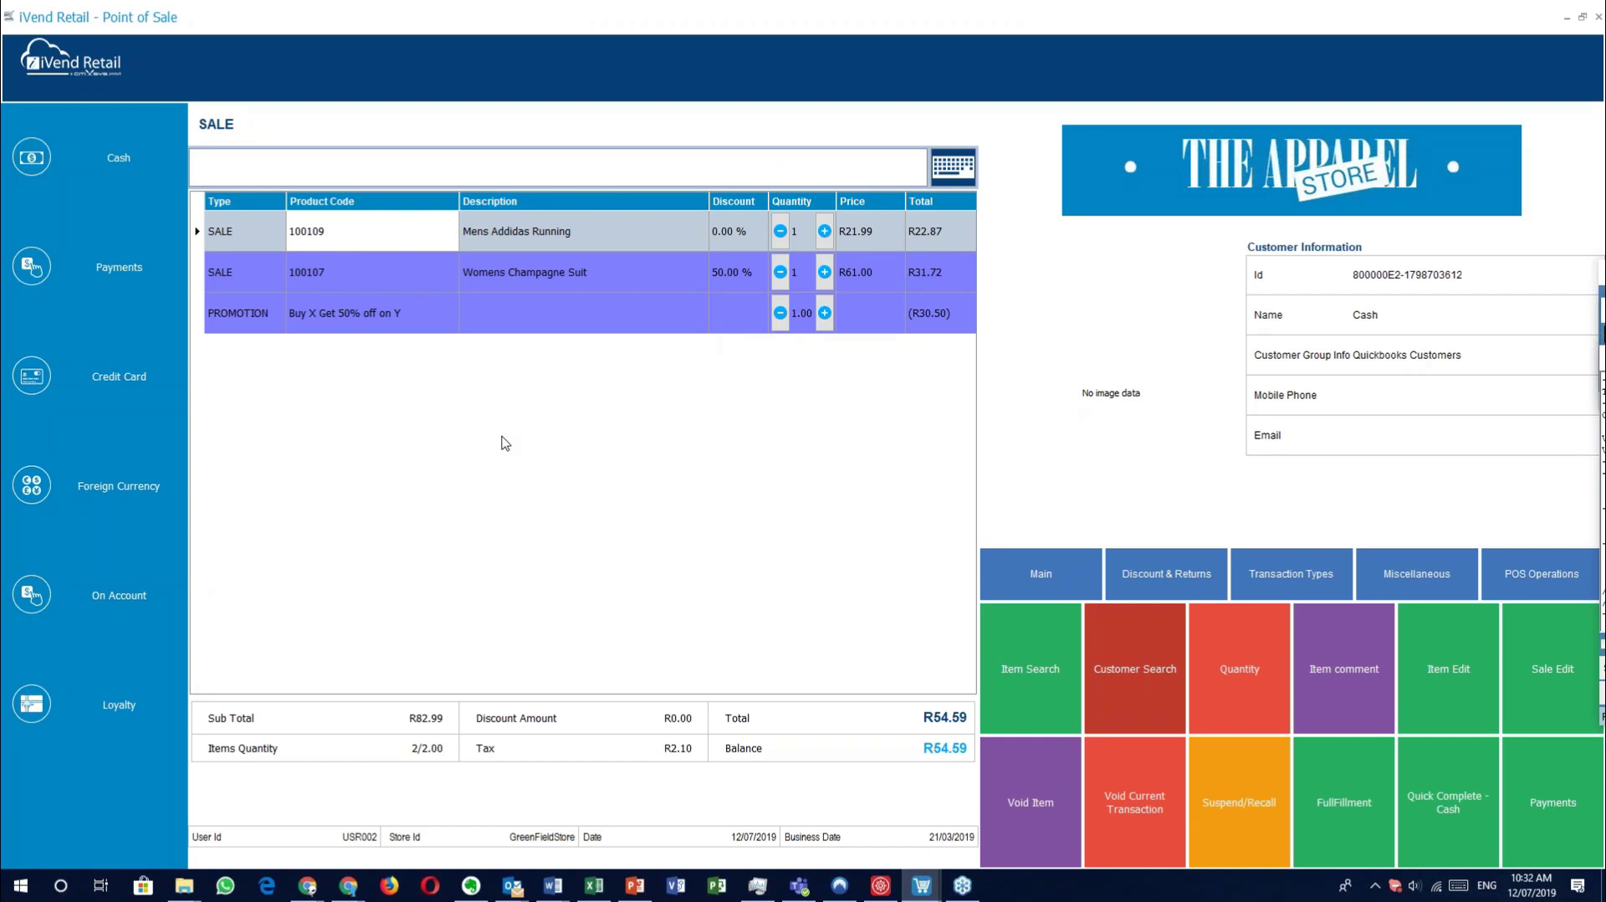
Add two units of product 100105 Womens tank to the sale and compare its item line with its promotion line.
type("100105")
key("Return")
type("100105")
key("Return")
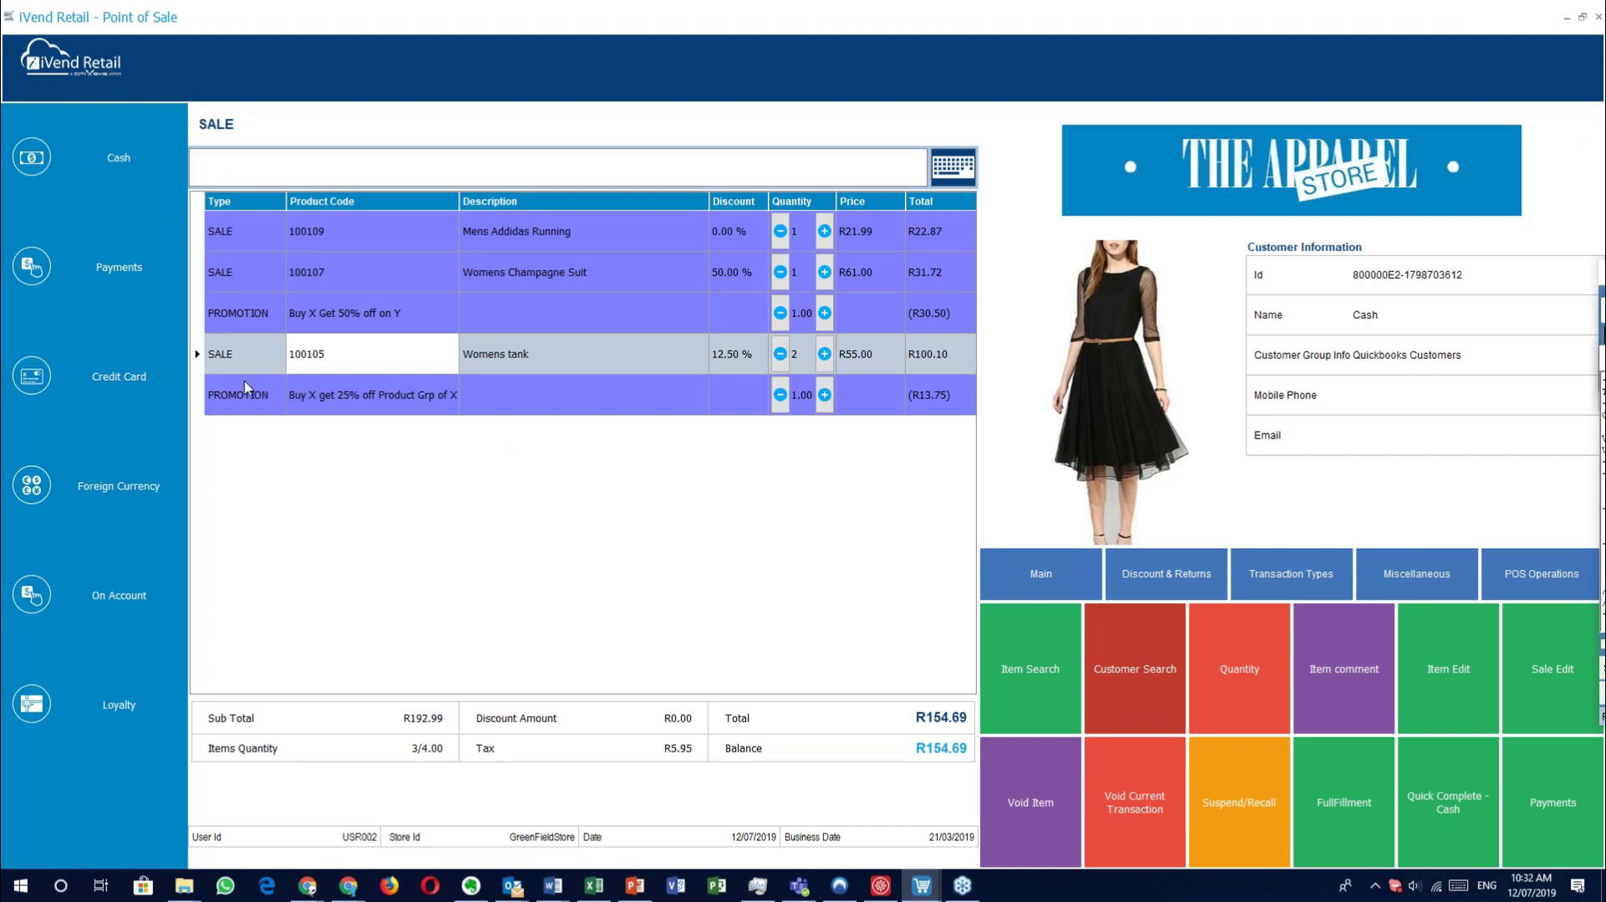
left_click(267, 366)
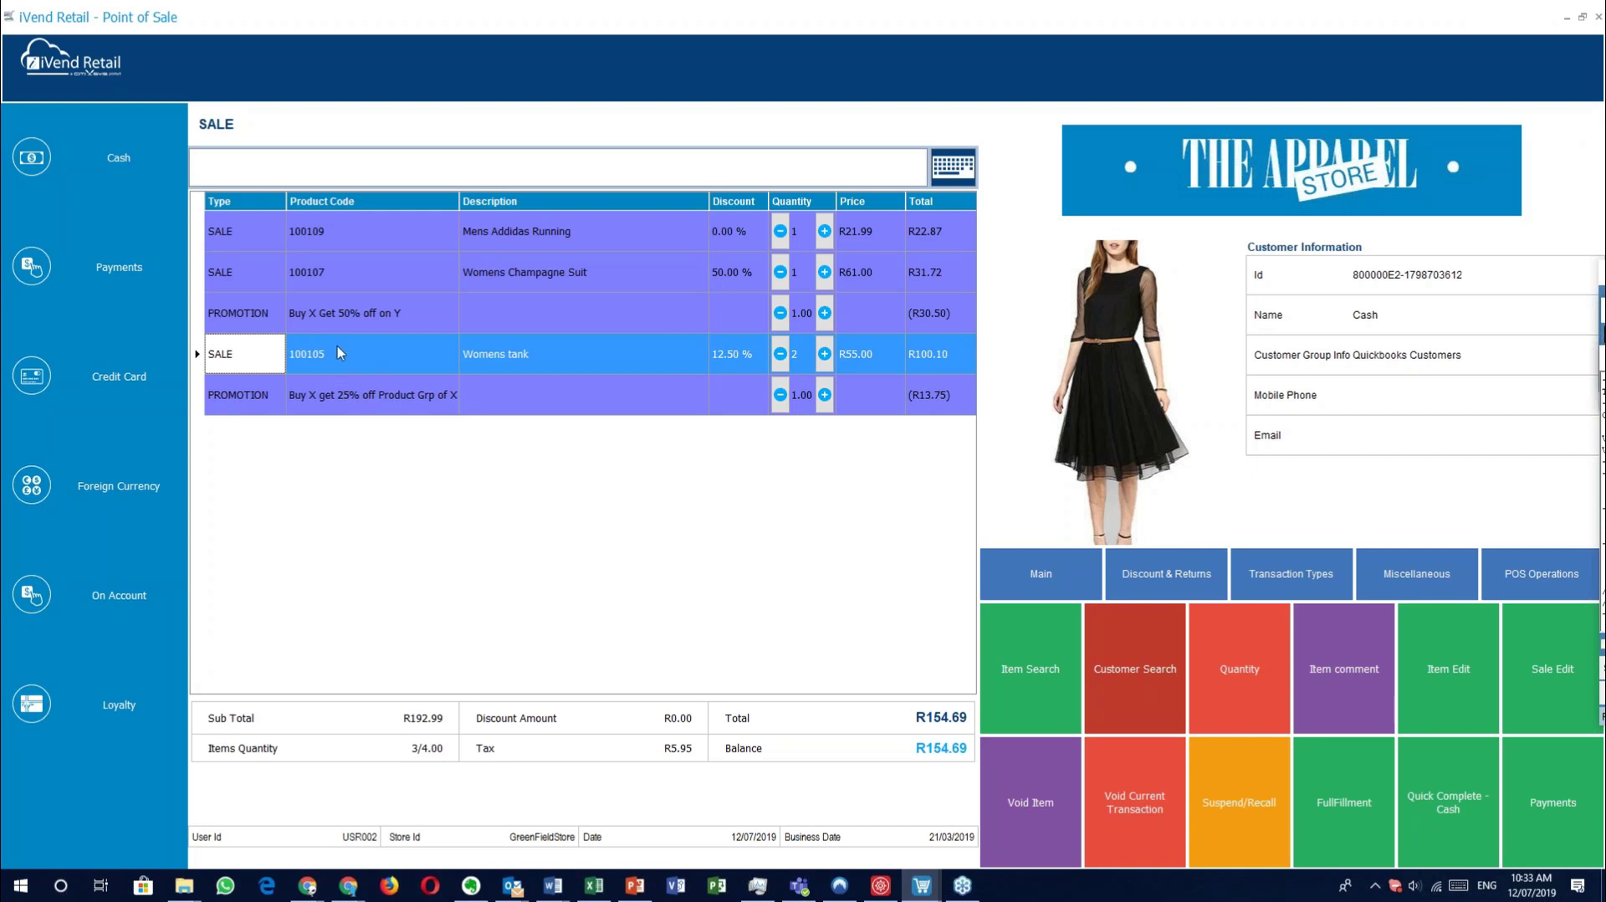
left_click(431, 400)
left_click(430, 369)
left_click(434, 400)
left_click(420, 367)
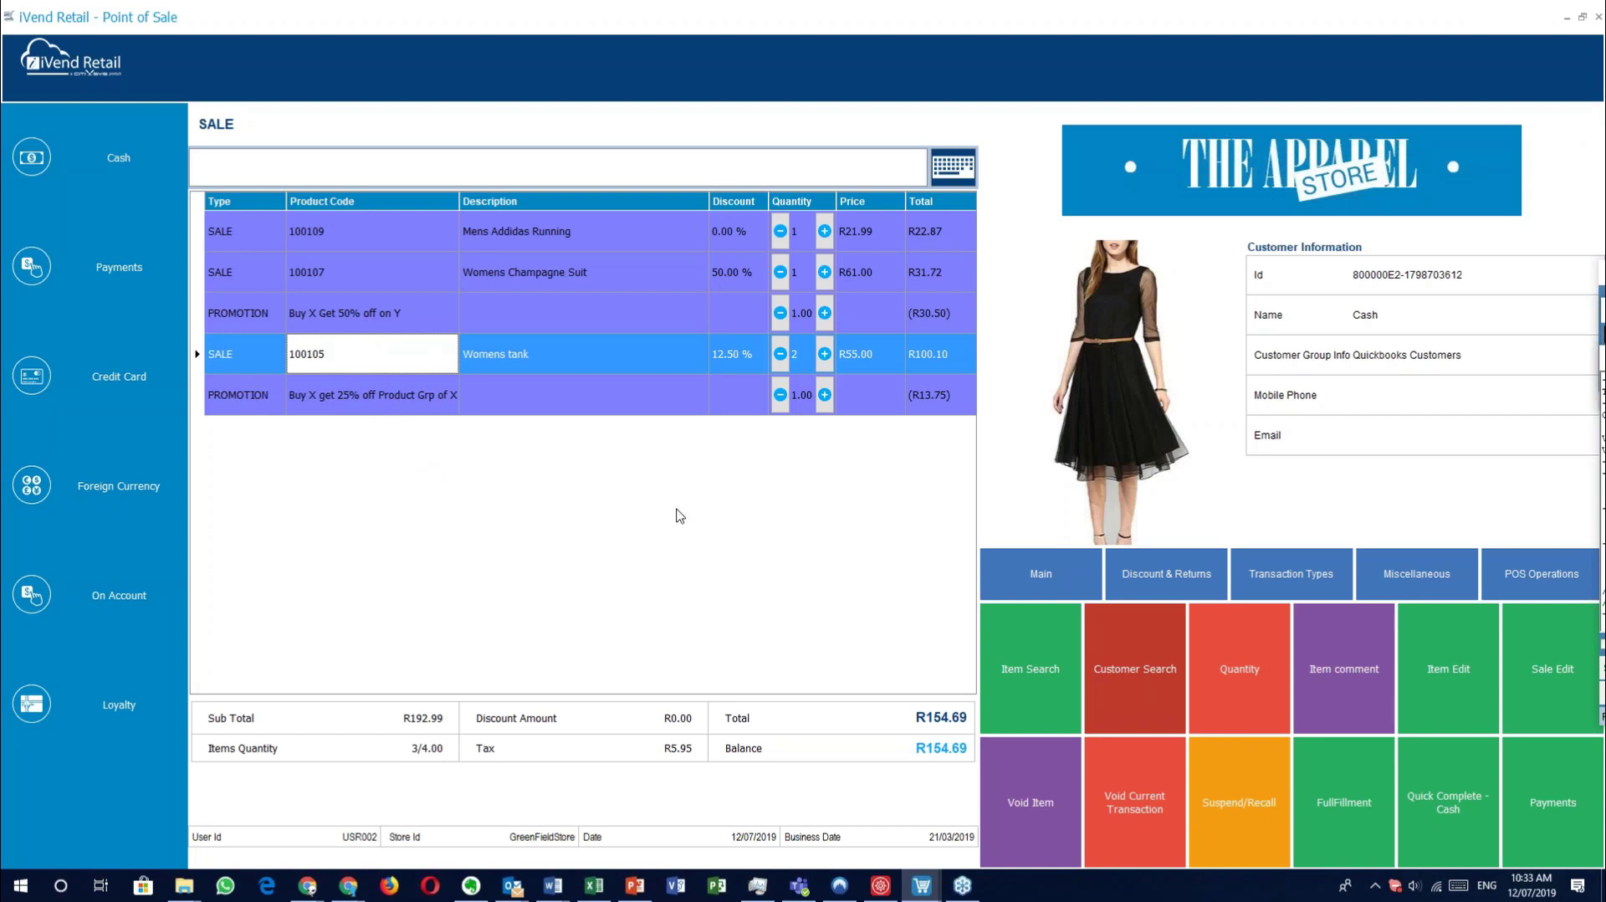
Void the current transaction and add two units of product 100105 to a new sale.
left_click(1136, 695)
left_click(858, 394)
type("100105")
key("Return")
type("100105")
key("Return")
left_click(440, 329)
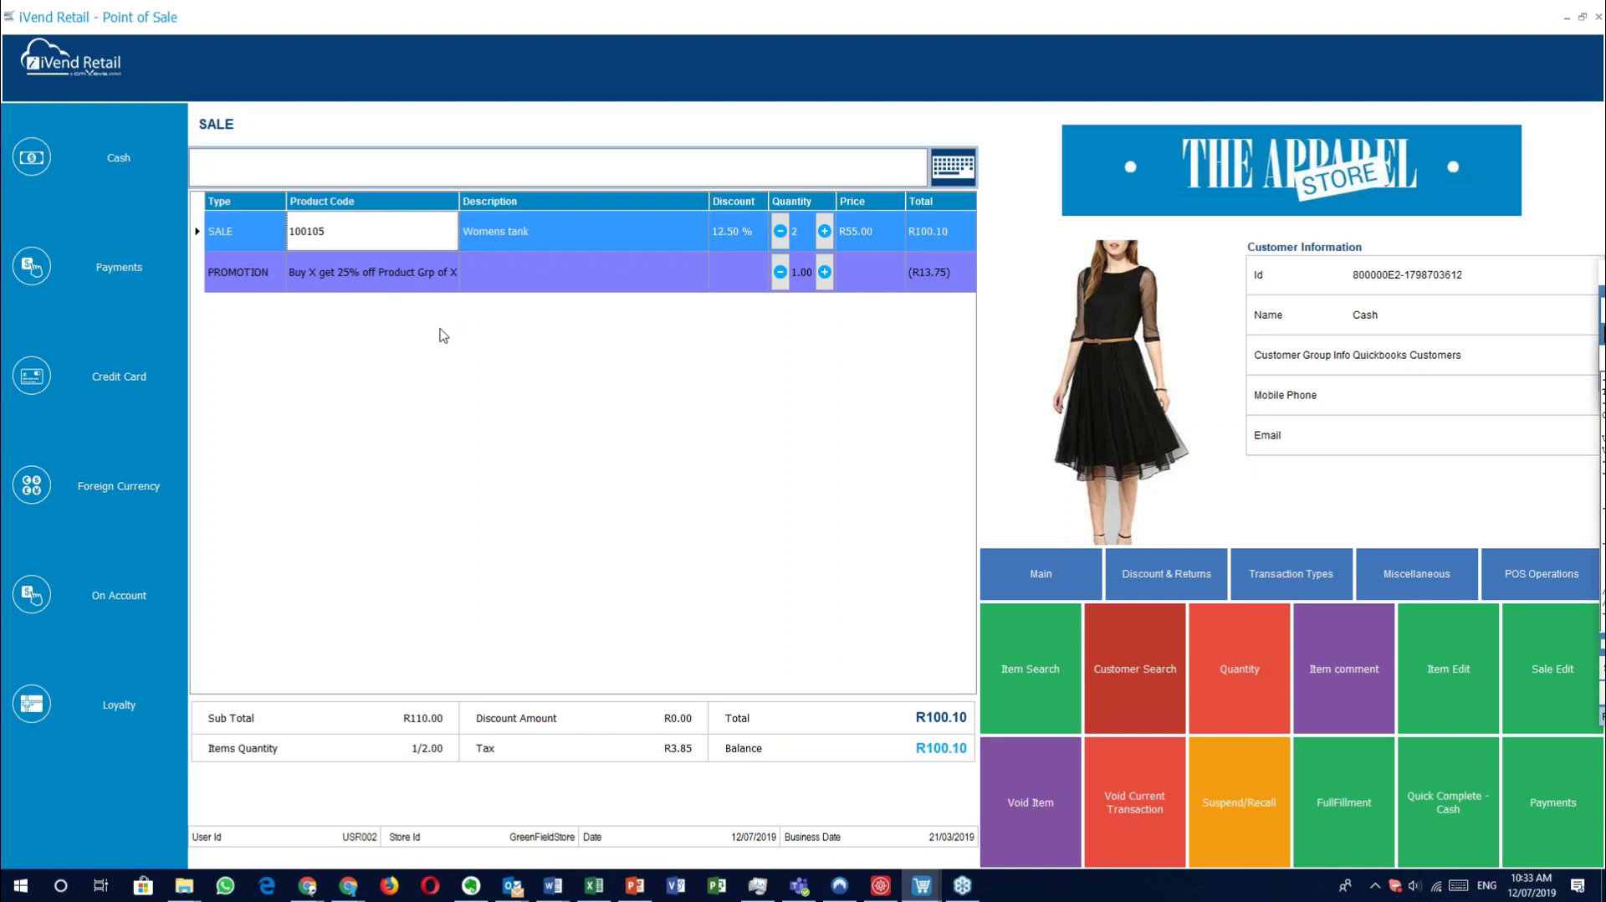
Add product 100103 Mens Ralp Lauren Suit to the sale and compare the 100105 line with its promotion line.
left_click(369, 166)
type("100103")
key("Return")
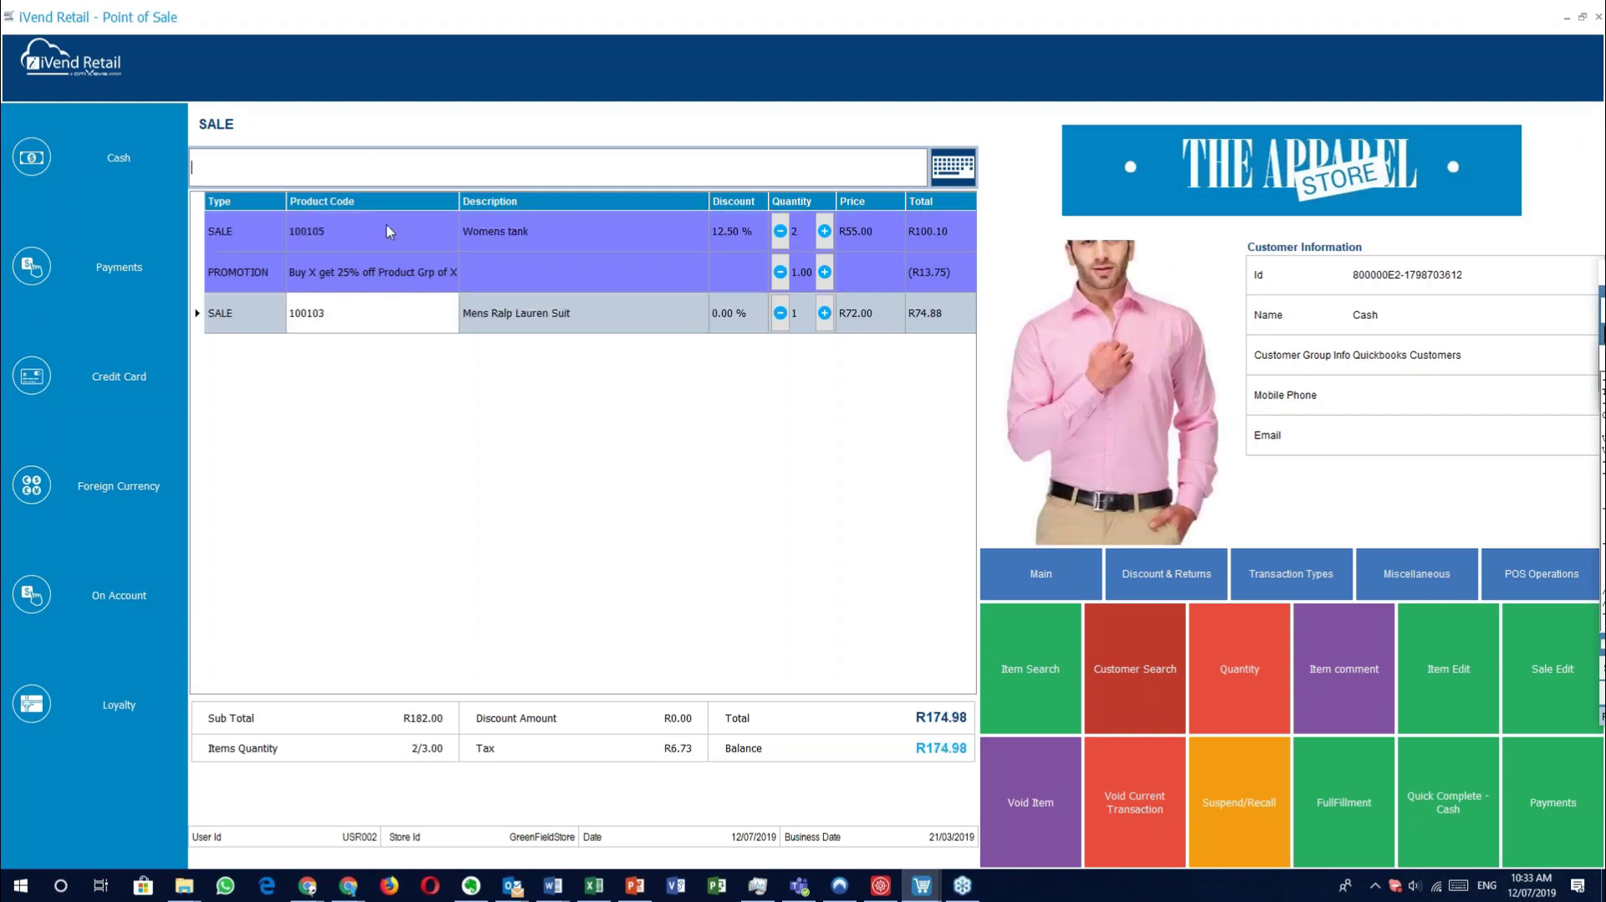
left_click(369, 276)
left_click(376, 244)
left_click(379, 285)
left_click(376, 236)
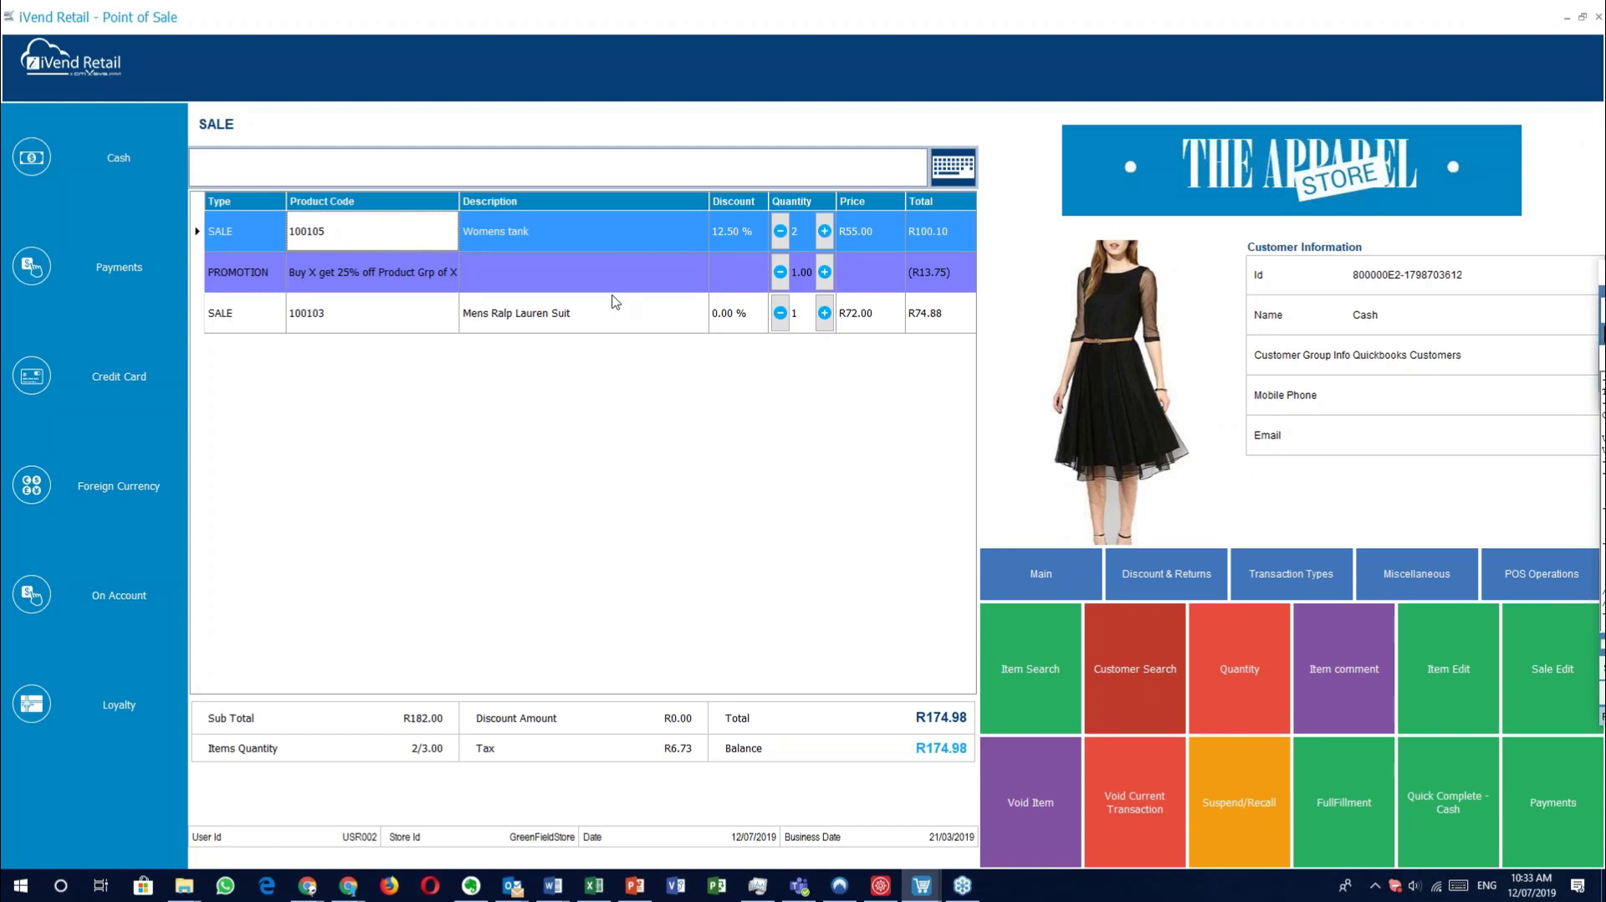
Recheck the Point of Sale transaction, then return to the Management Console and discard the changes in the bonus buy setup.
left_click(892, 893)
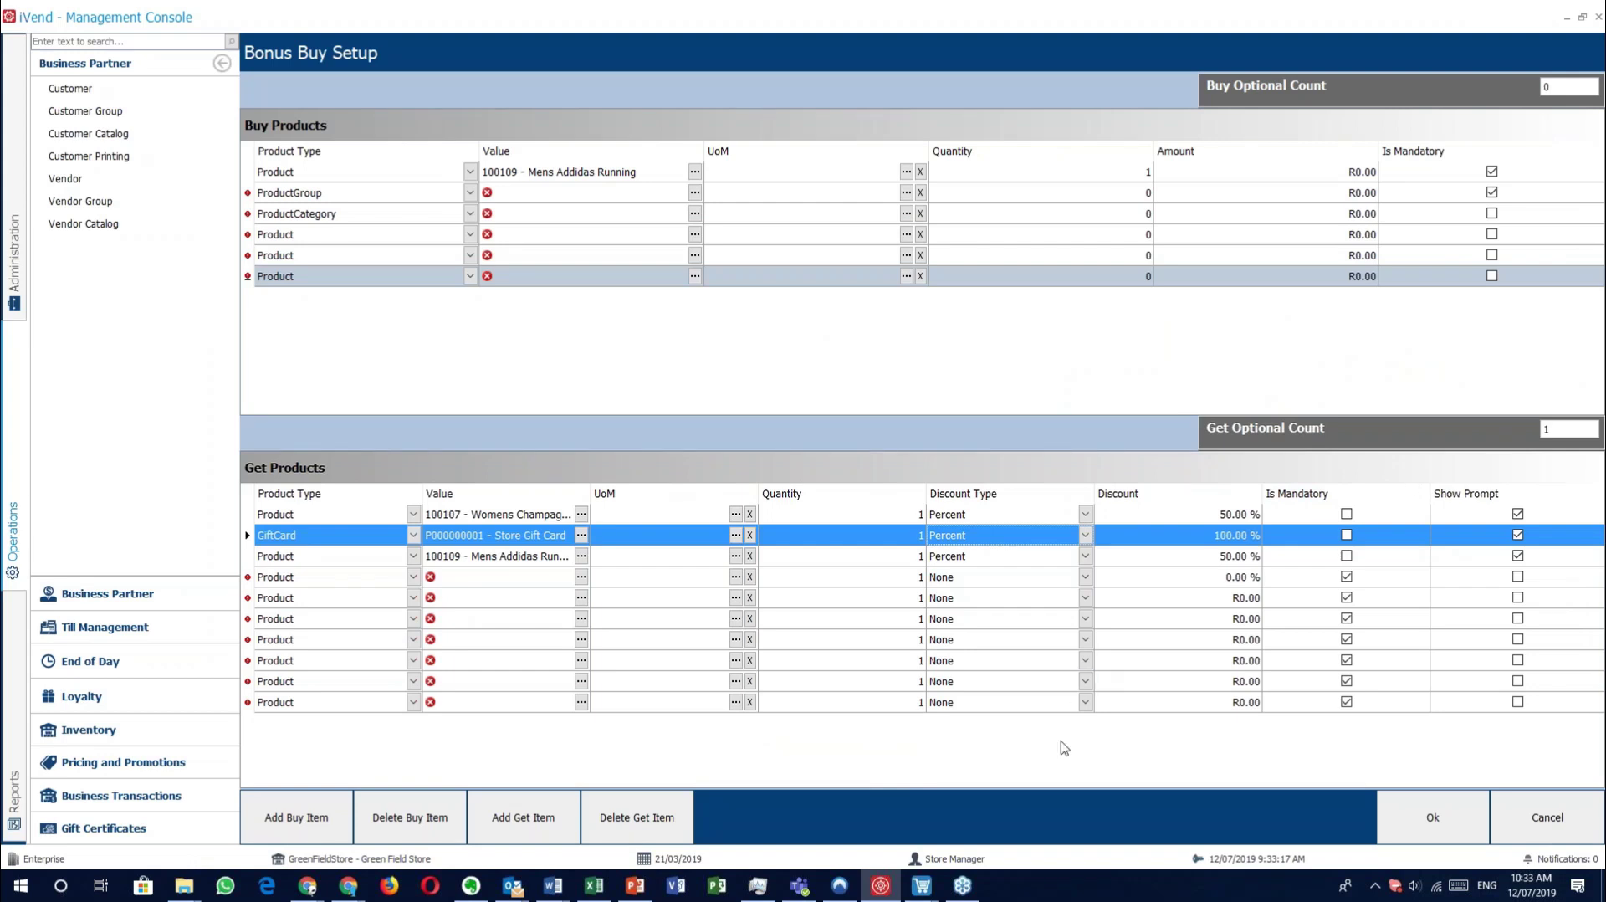
left_click(701, 820)
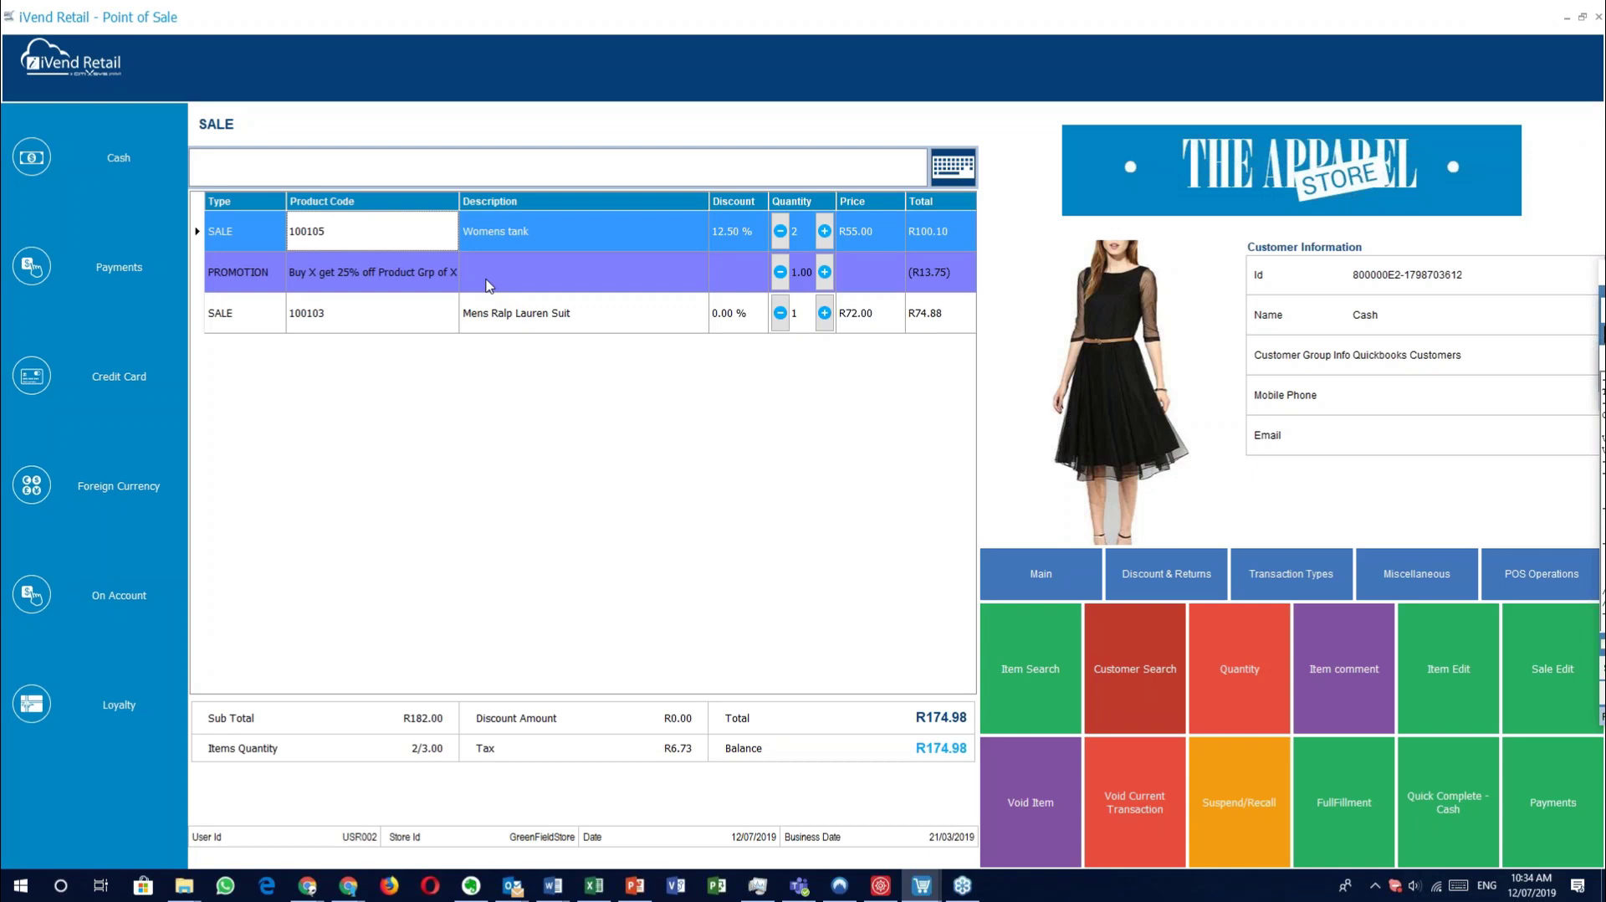
left_click(346, 165)
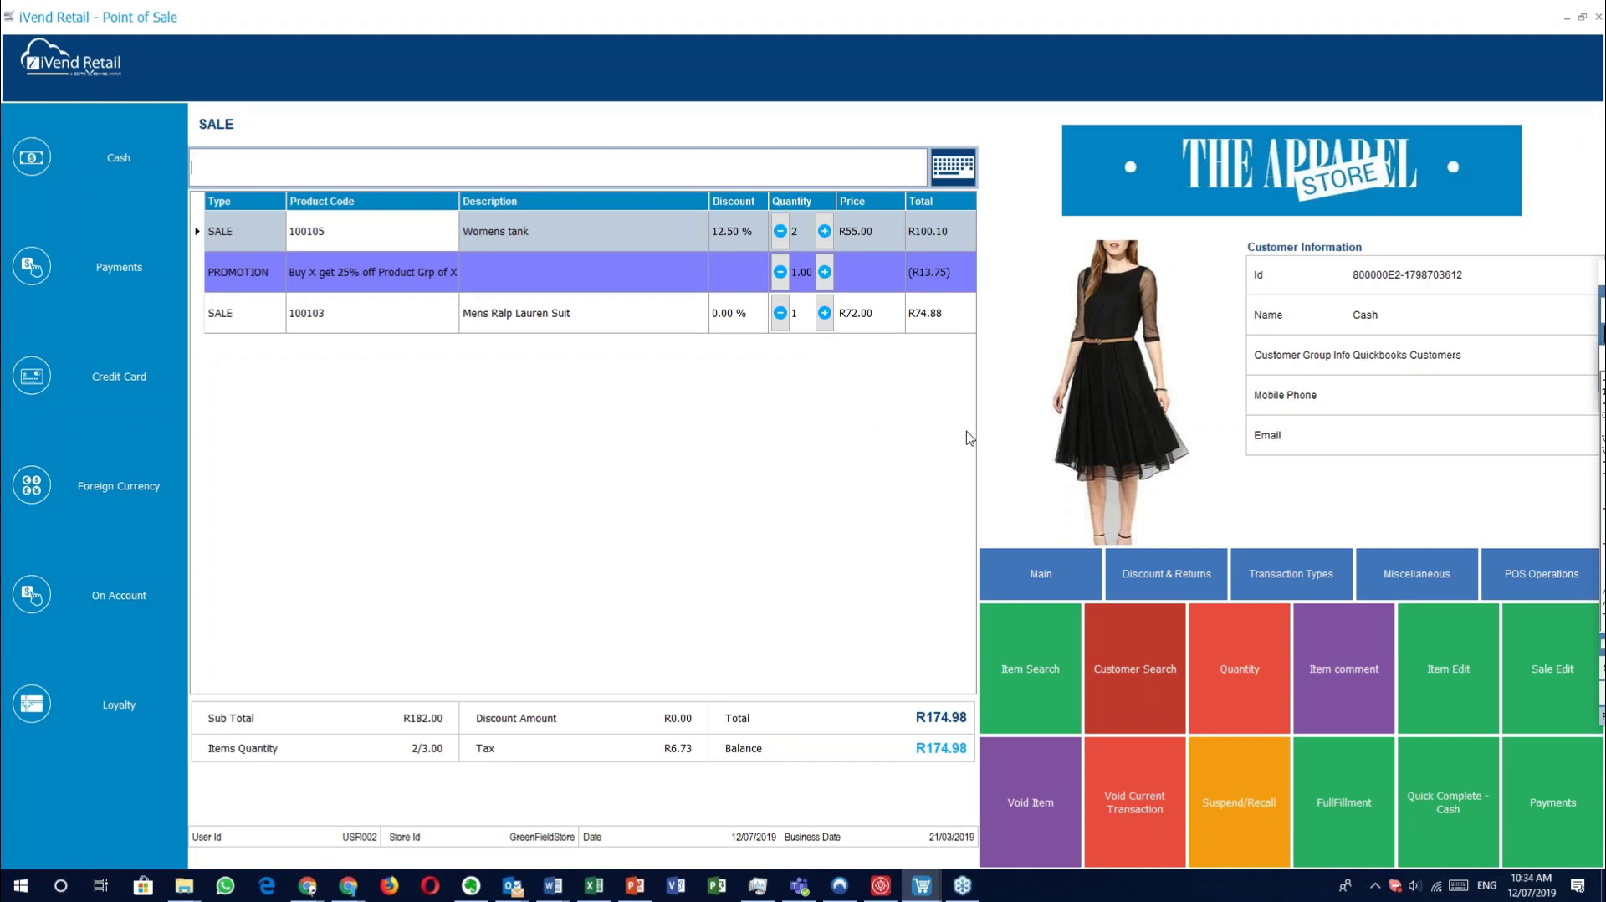
left_click(880, 885)
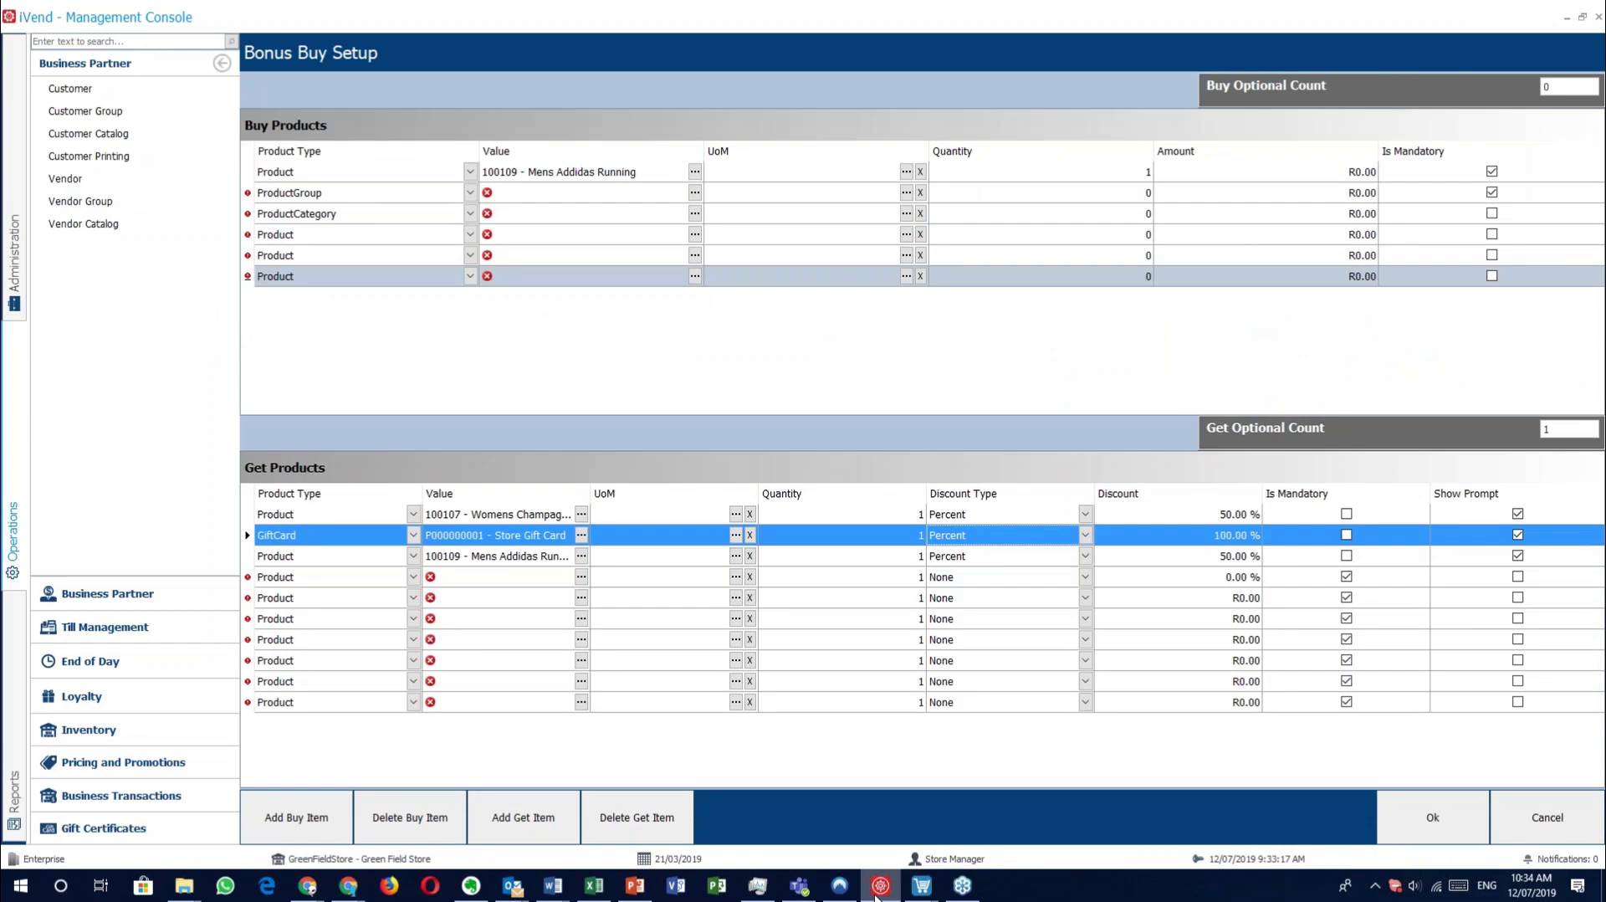
left_click(1546, 823)
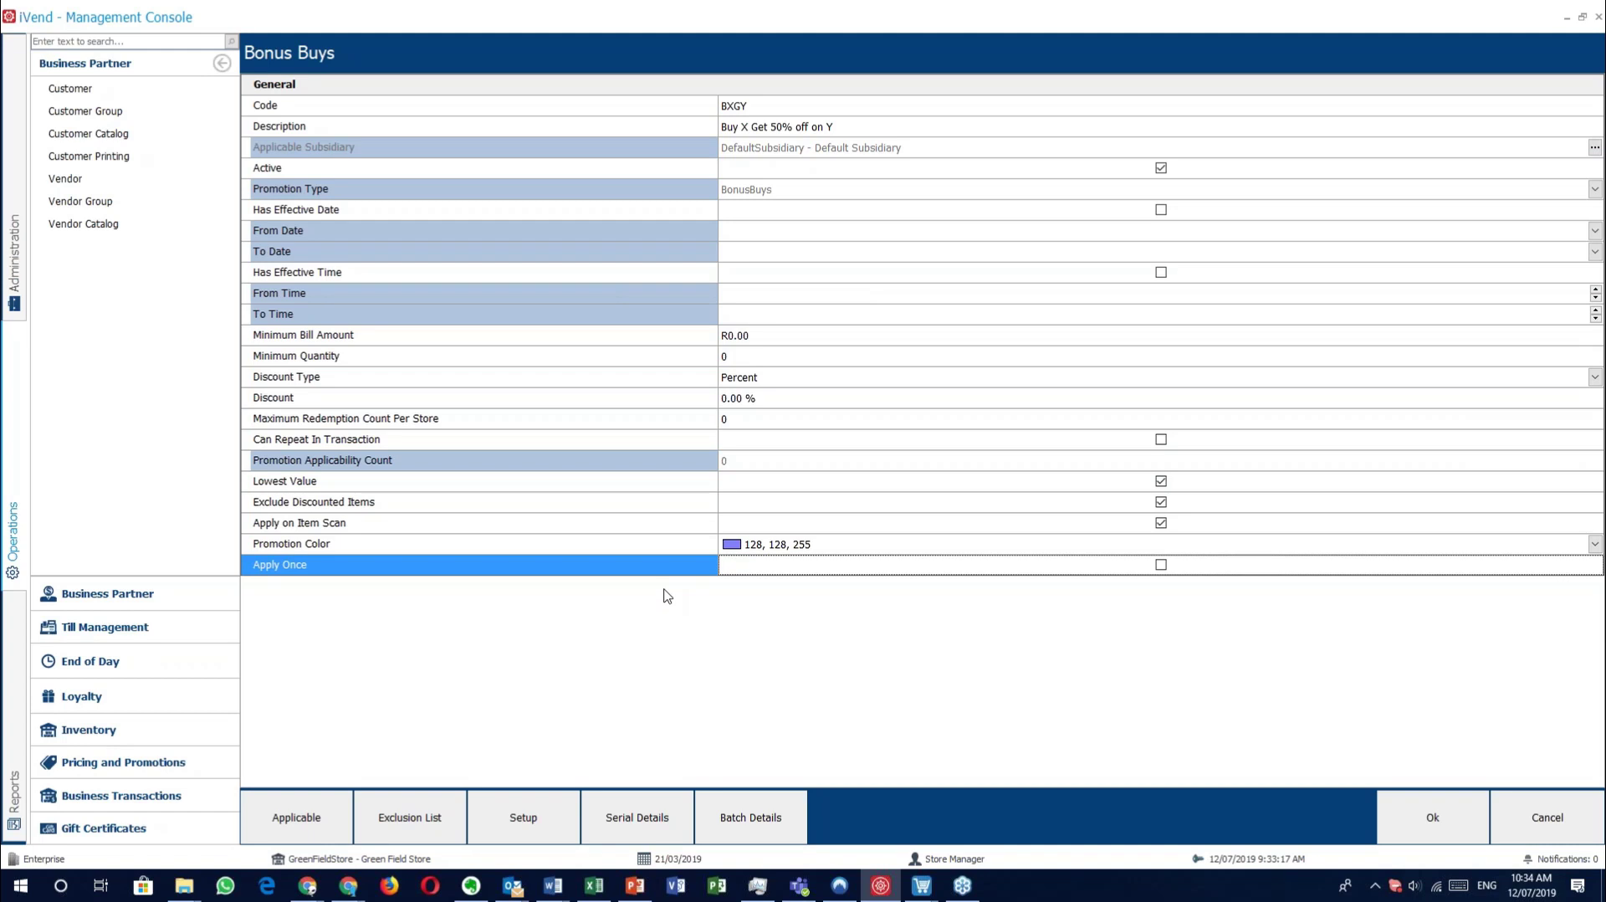
Examine the exclusion list of the Buy X Get 50% off on Y bonus buy and close the bonus buy without saving.
left_click(417, 824)
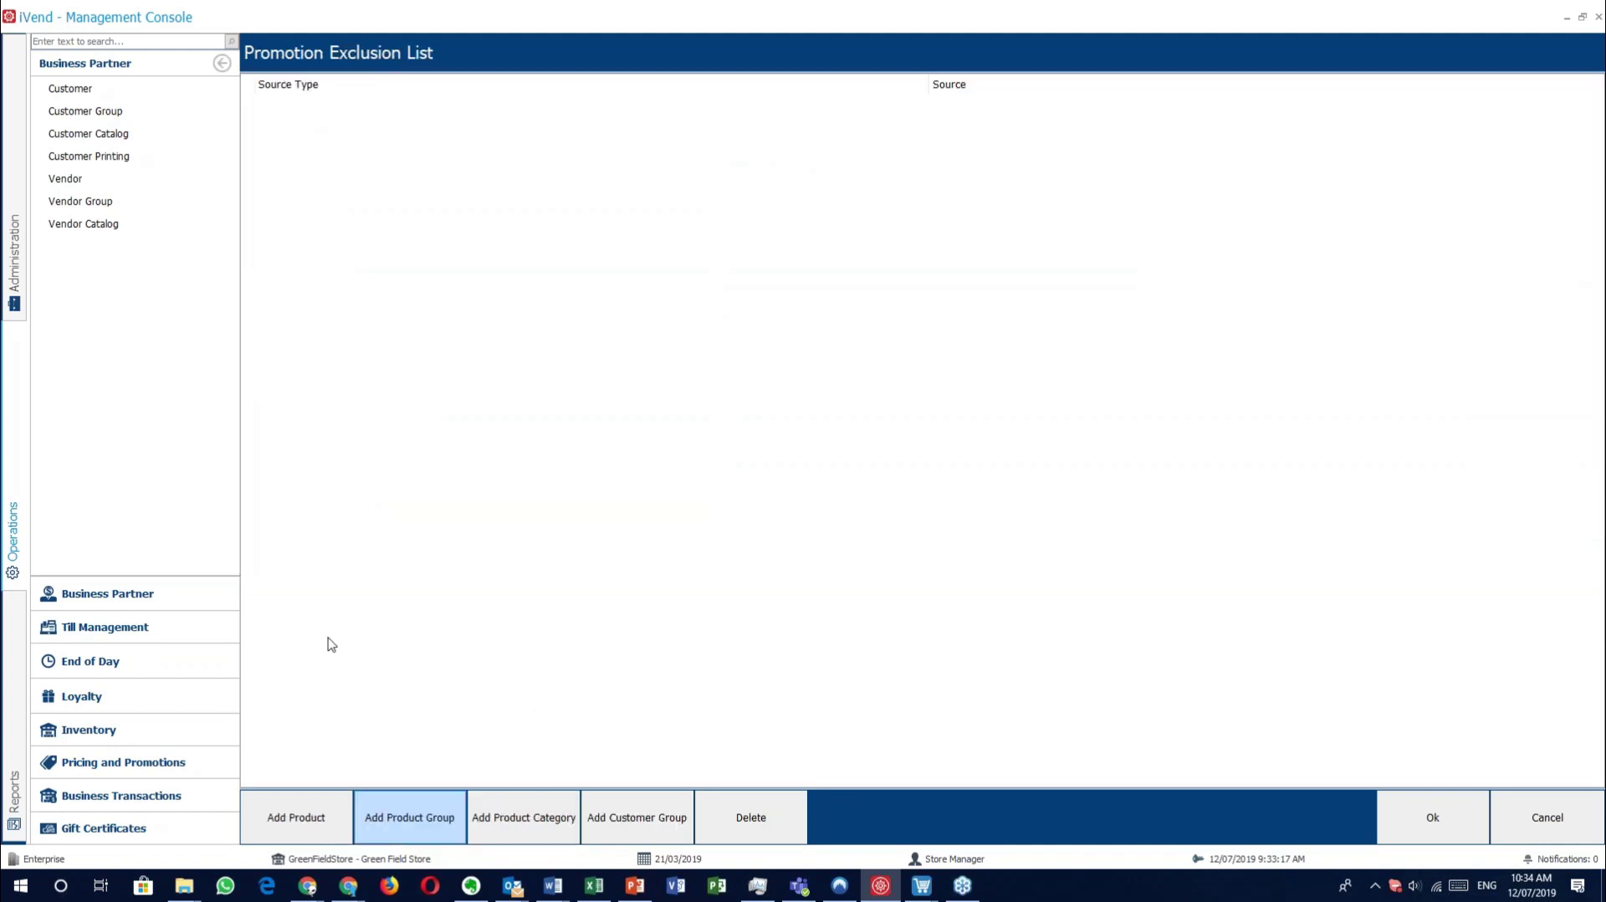
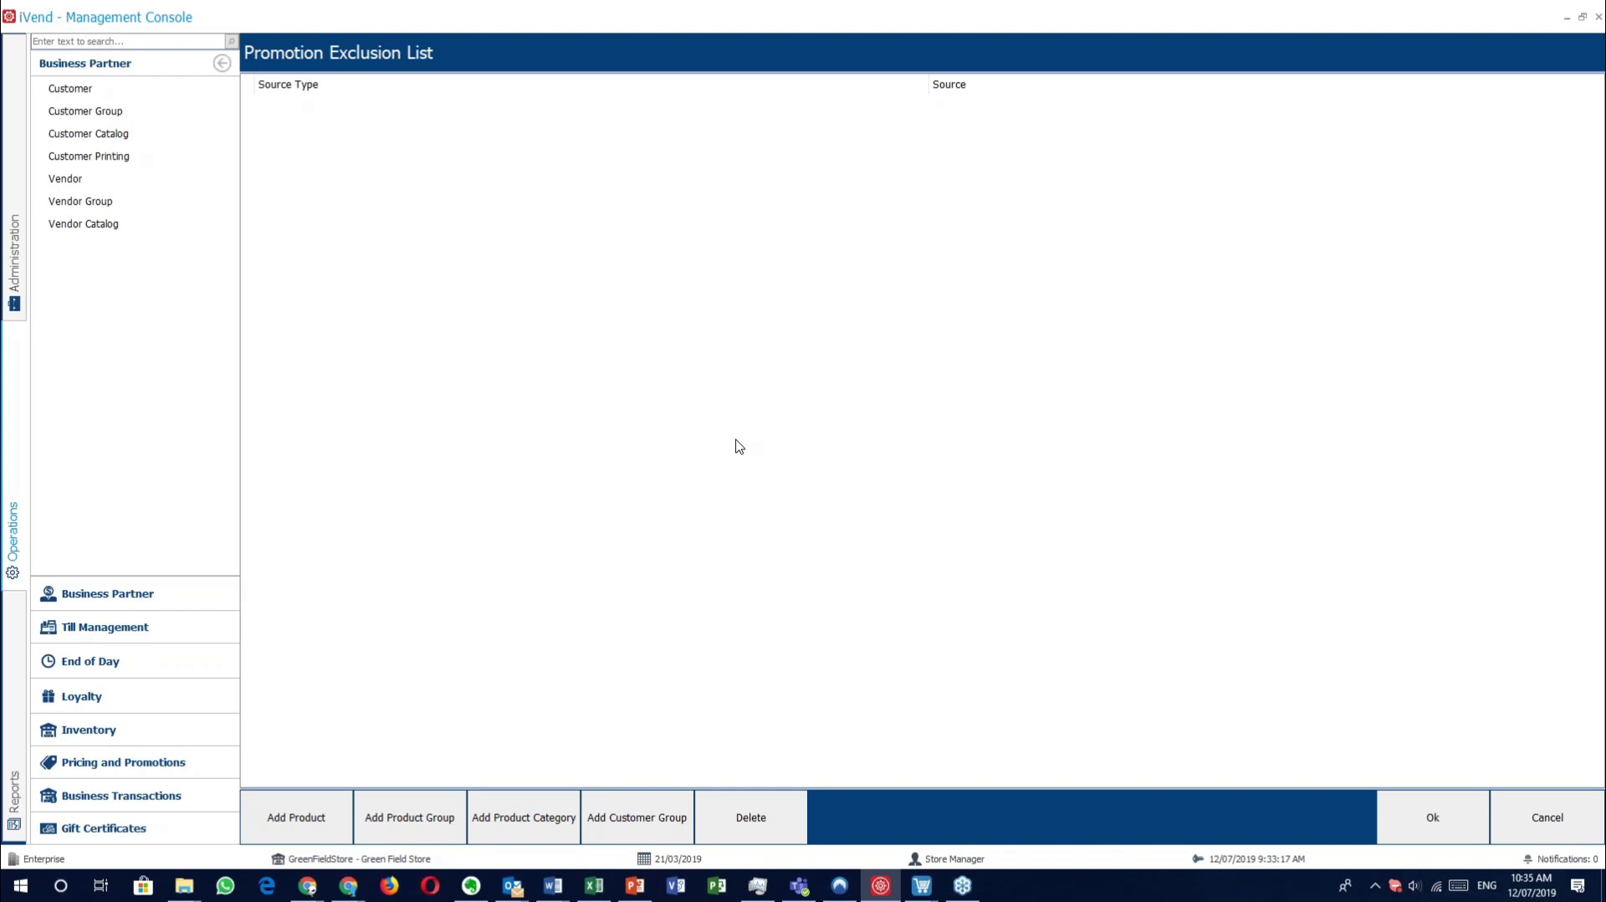
left_click(1557, 823)
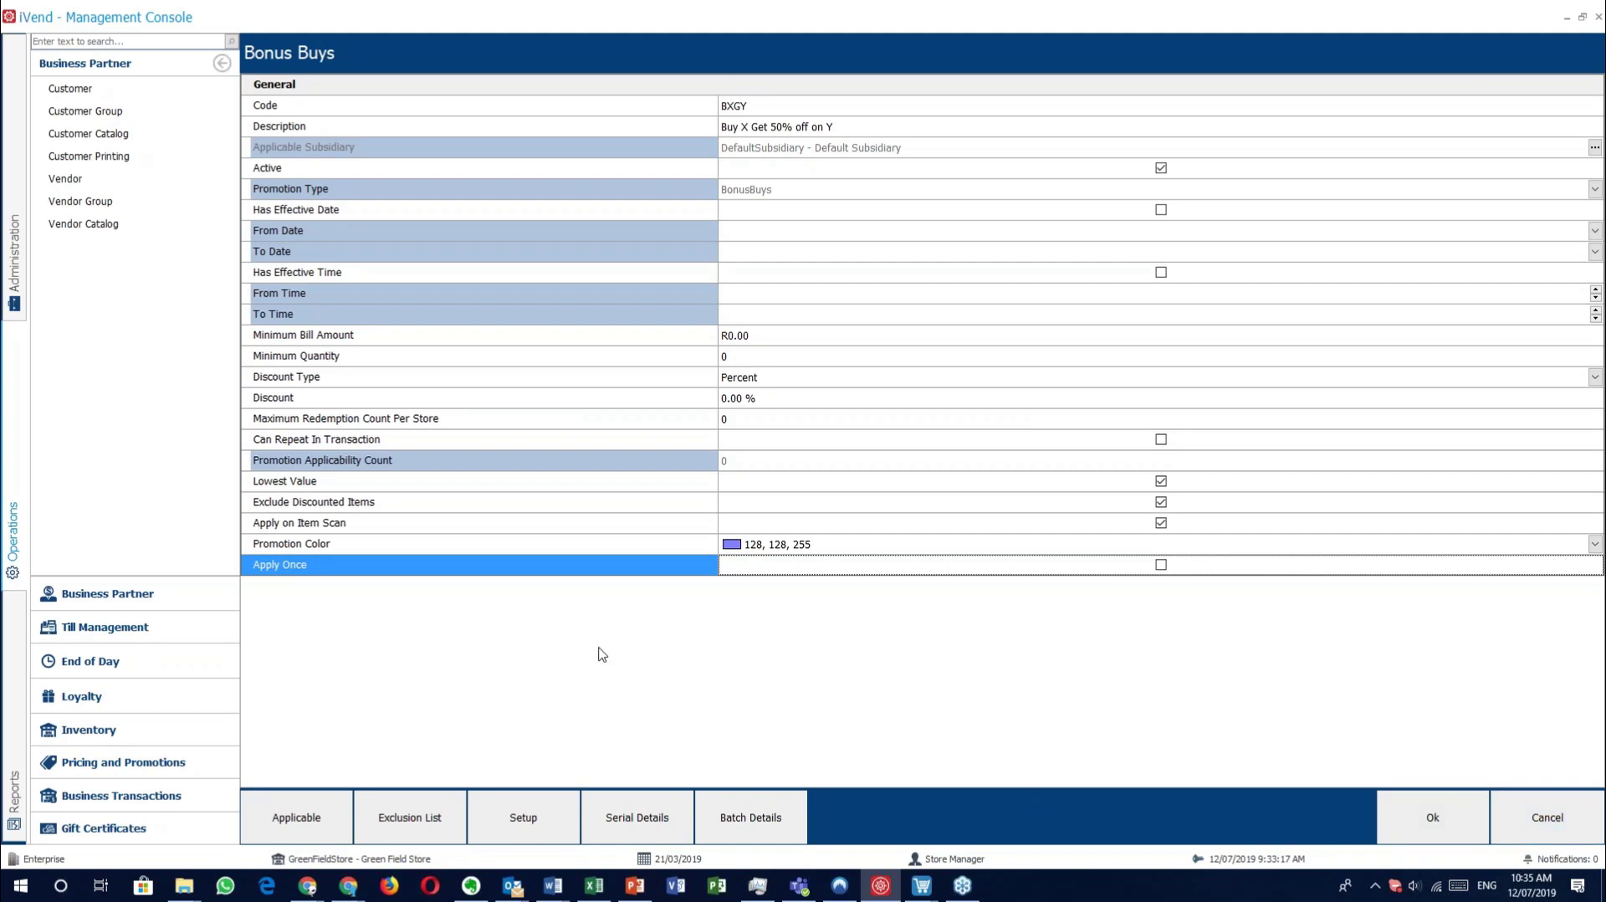
left_click(1562, 836)
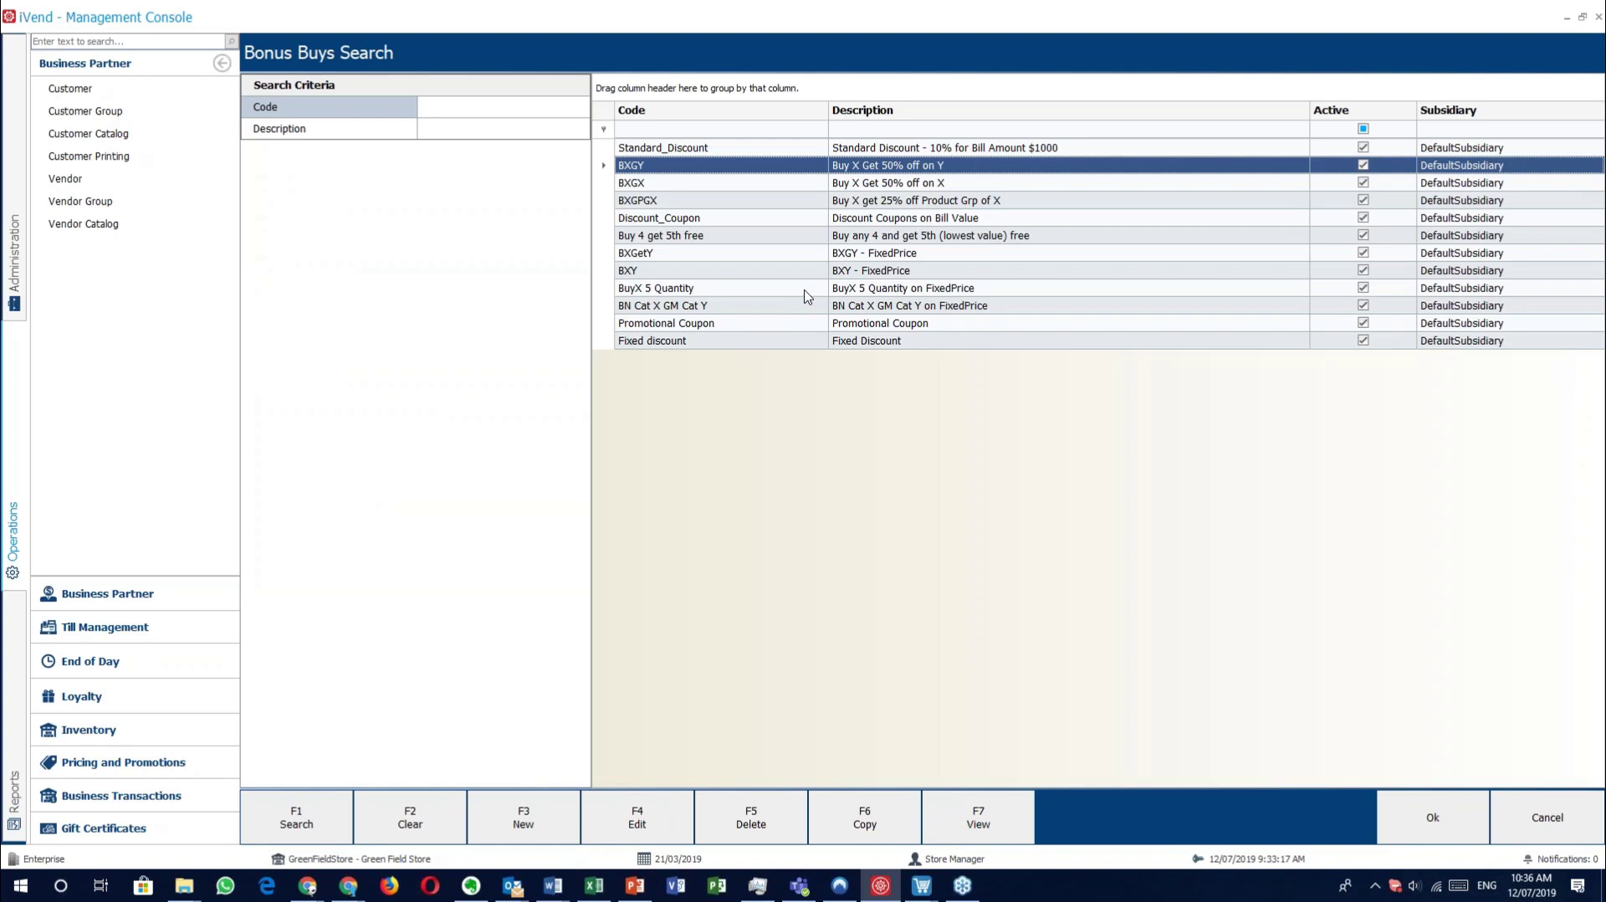
Open the BuyX 5 Quantity bonus buy and check its promotion type.
double_click(816, 296)
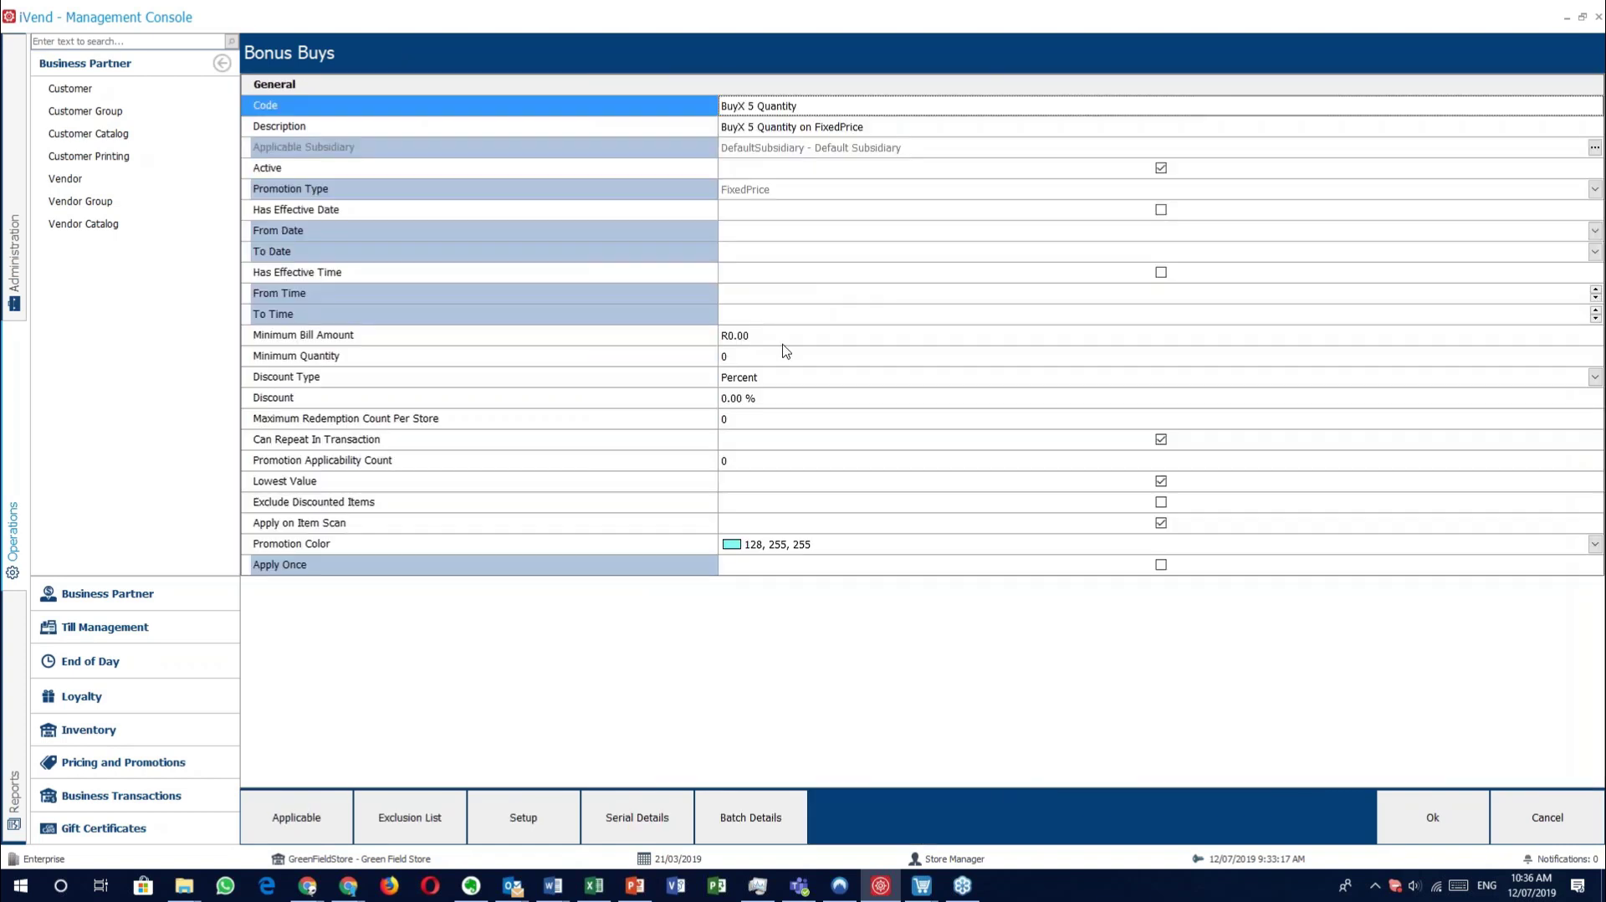
left_click(642, 188)
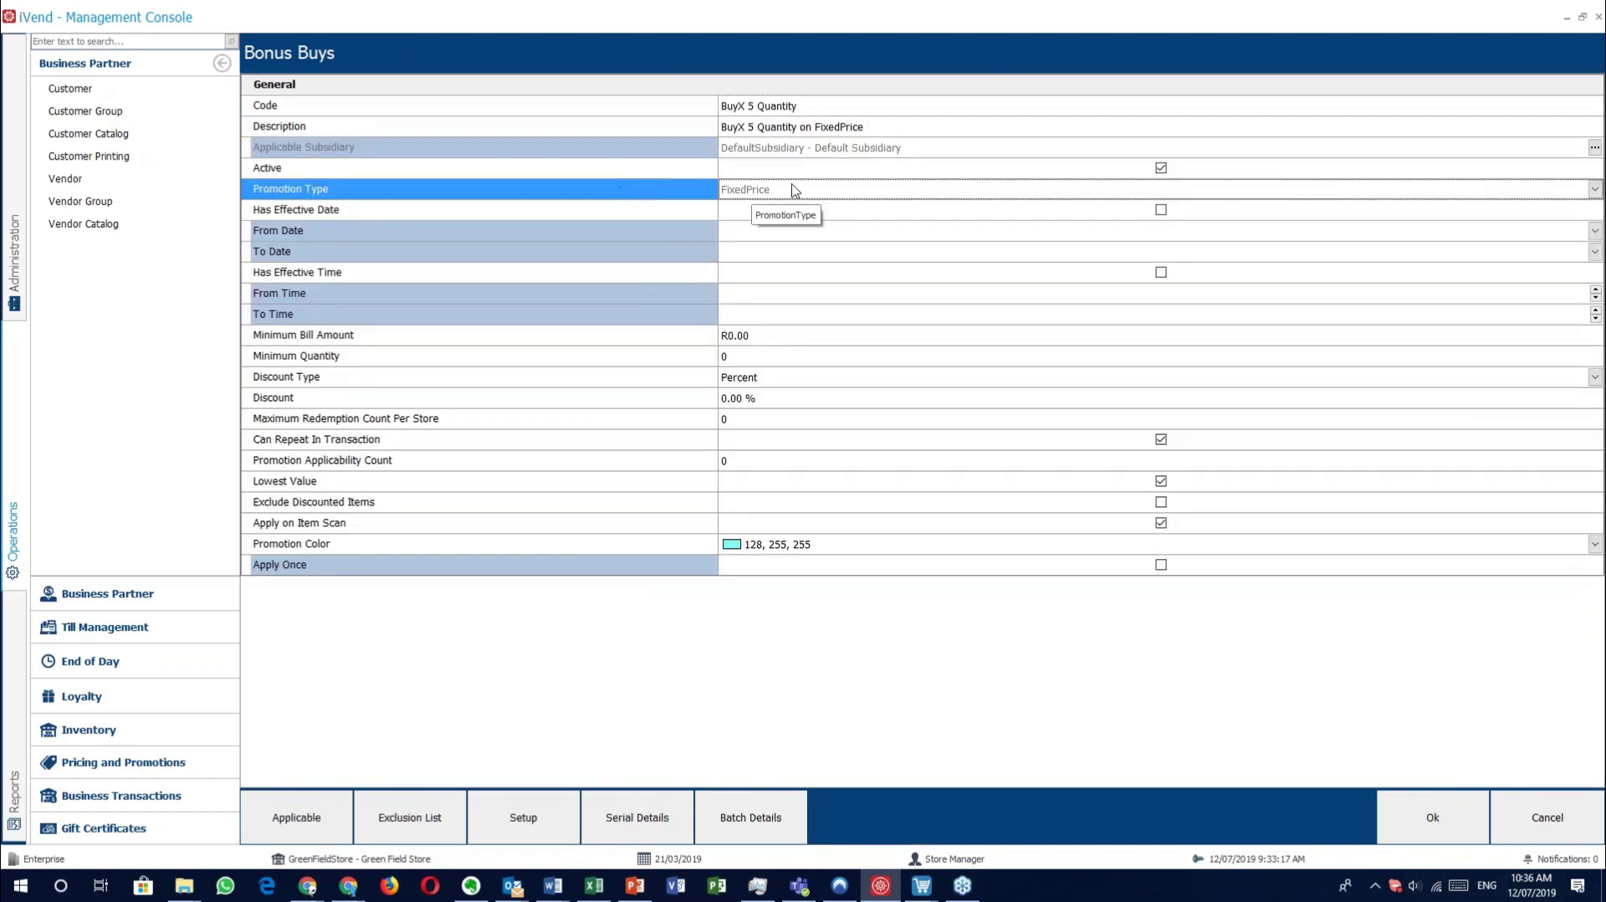
Review the Sandisk 2GB Memory row in the fixed price setup, and add product 100127 to the sale in Point of Sale.
left_click(523, 817)
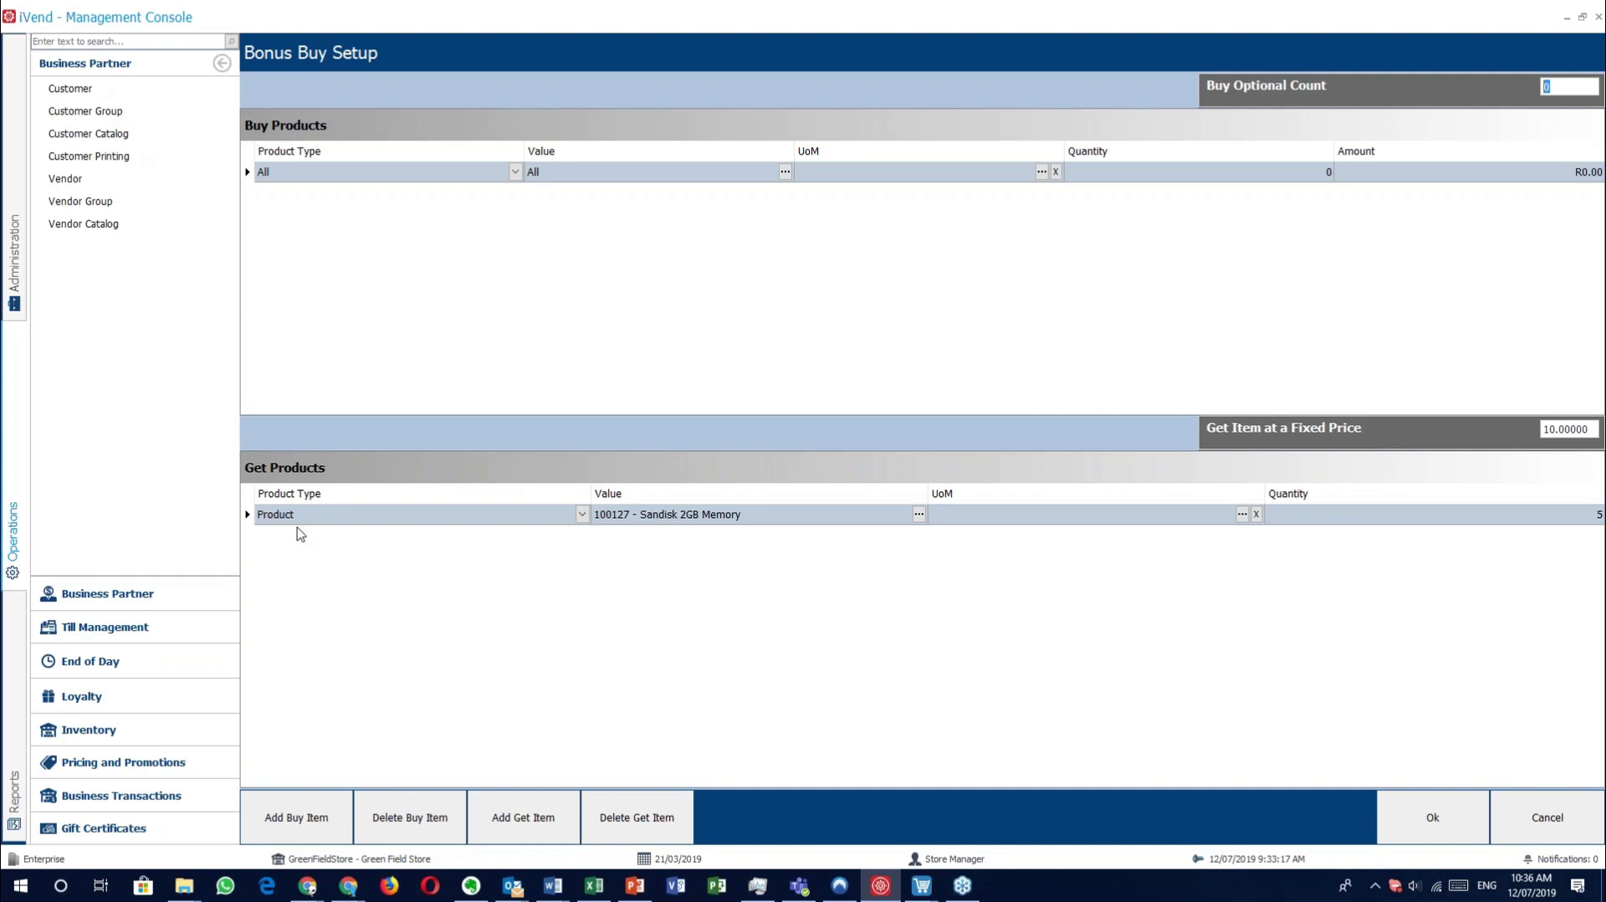
left_click(251, 515)
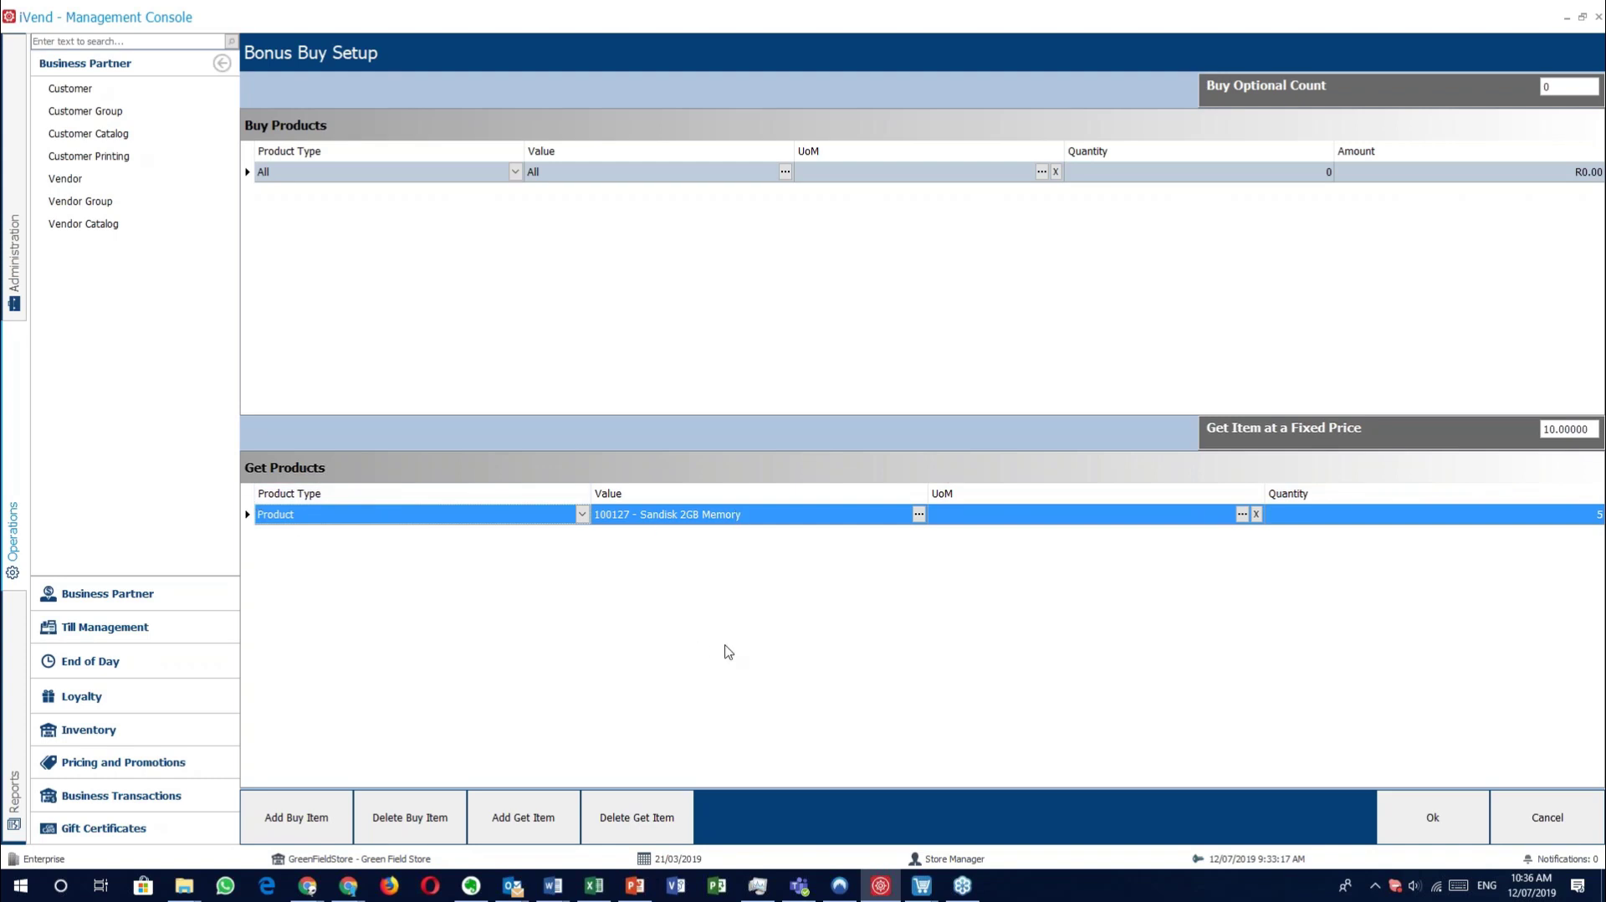
left_click(923, 890)
left_click(710, 813)
type("10010")
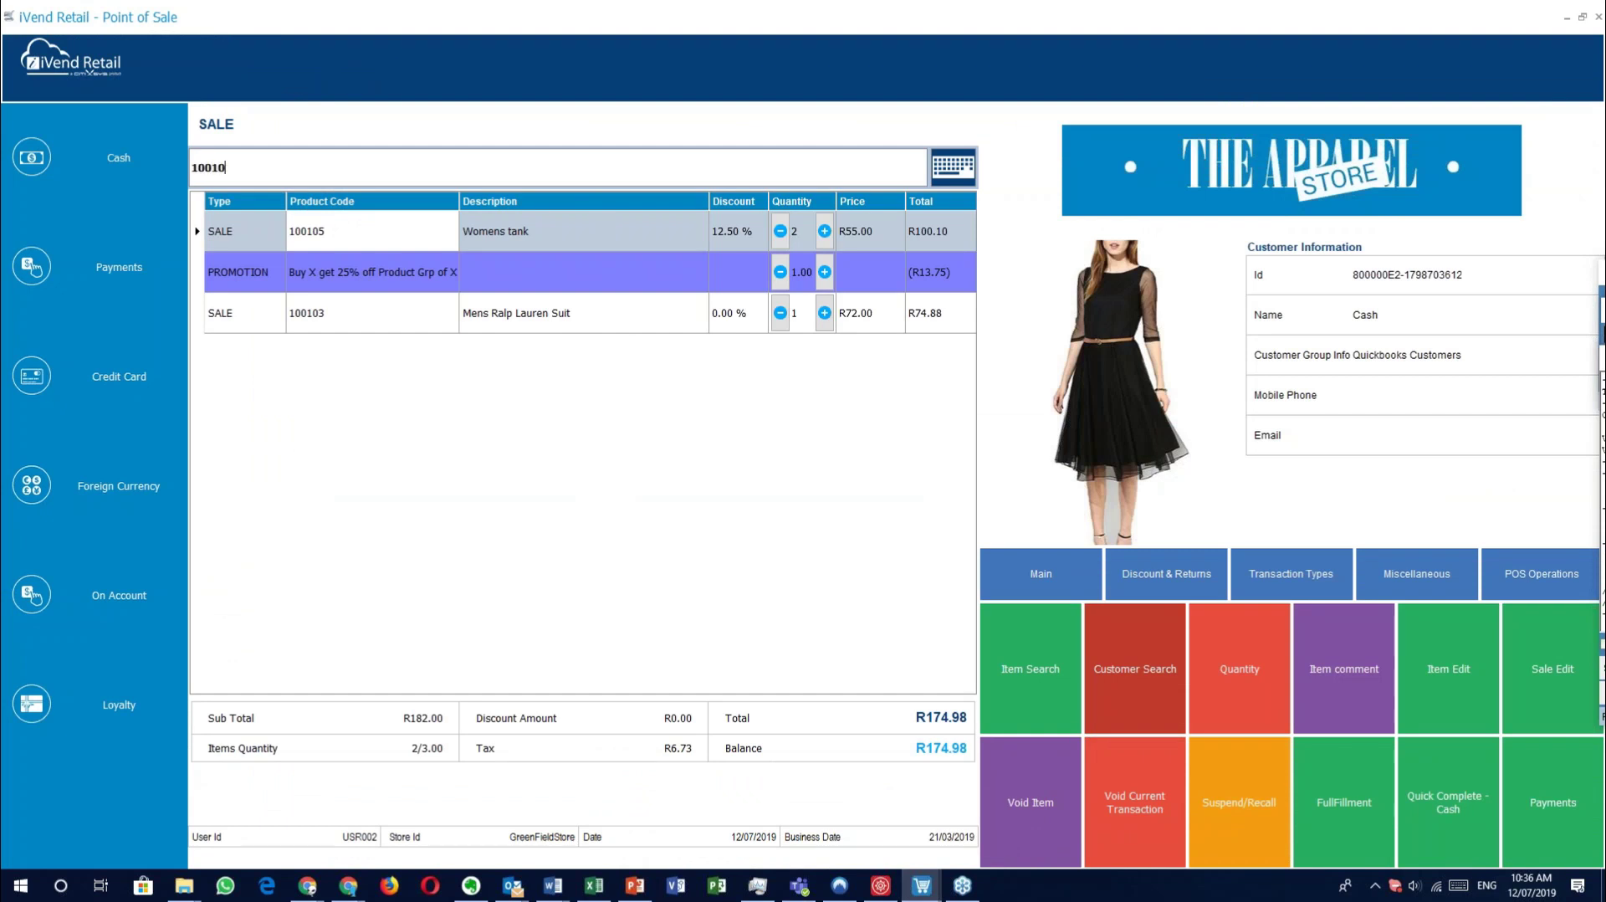
key("BackSpace")
type("27")
key("Return")
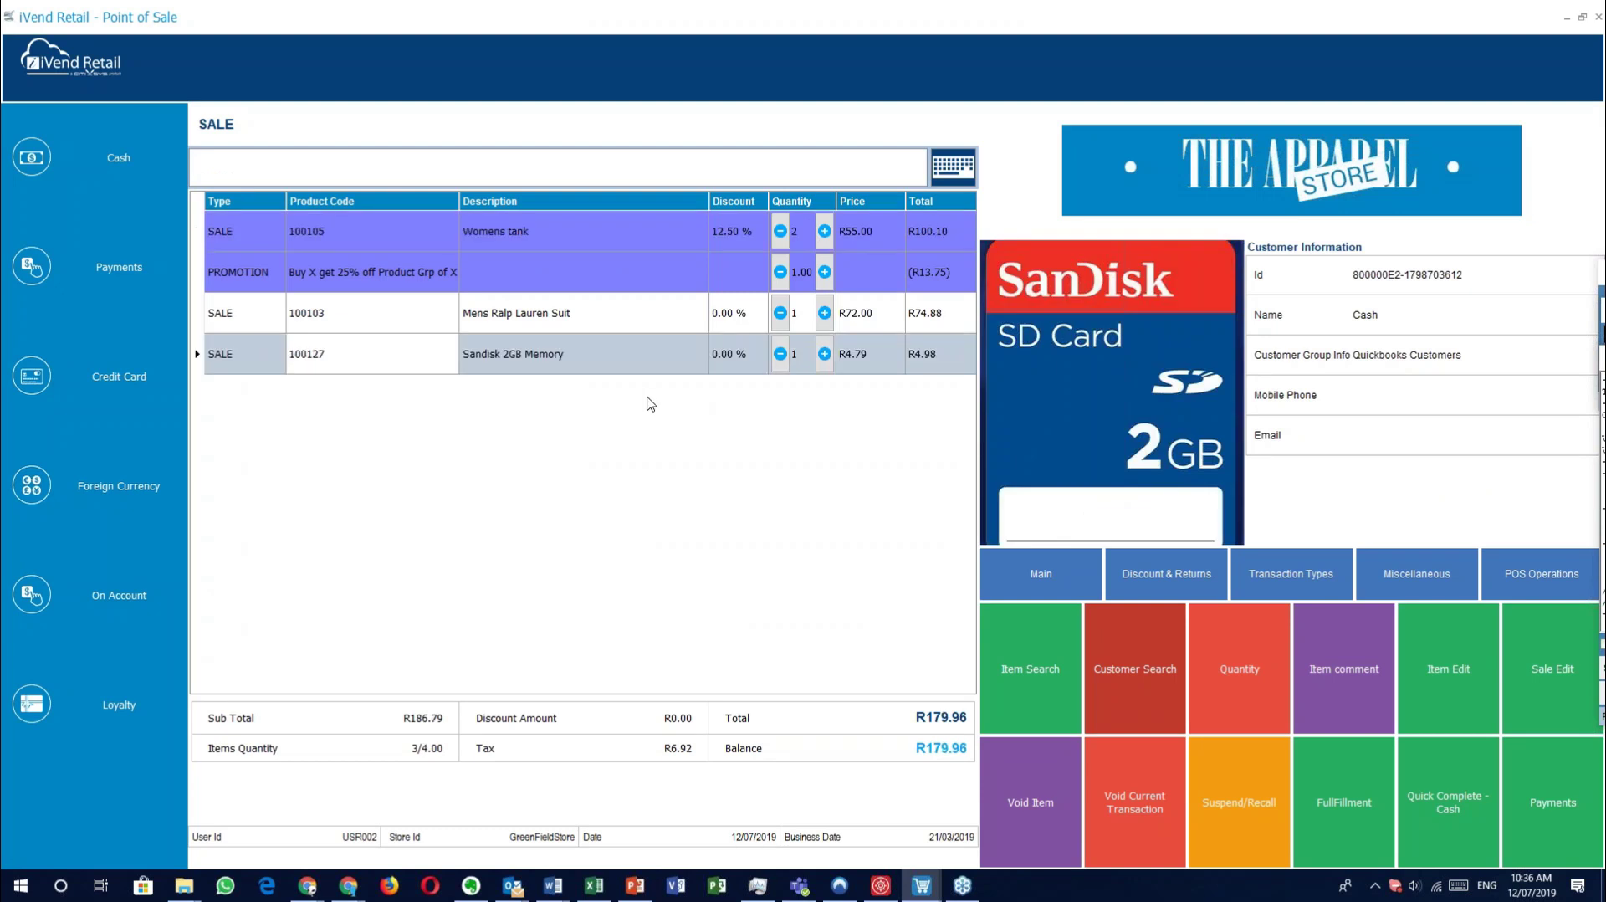
Increase the quantity of the Sandisk 2GB Memory line to 5.
left_click(825, 356)
left_click(825, 356)
left_click(825, 355)
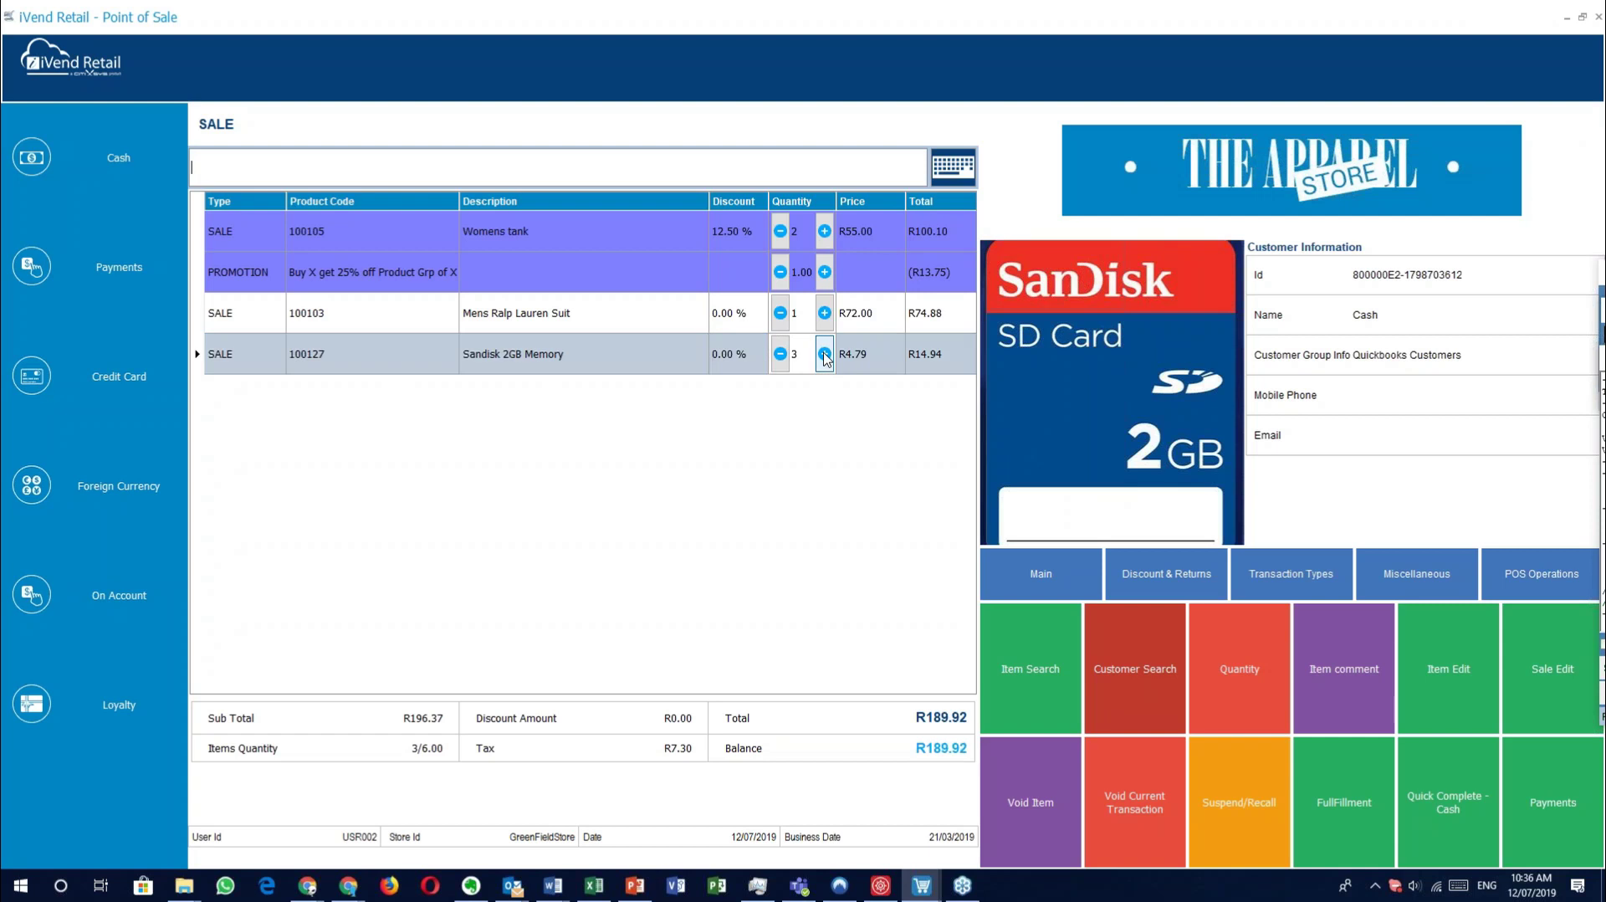
left_click(825, 354)
left_click(825, 355)
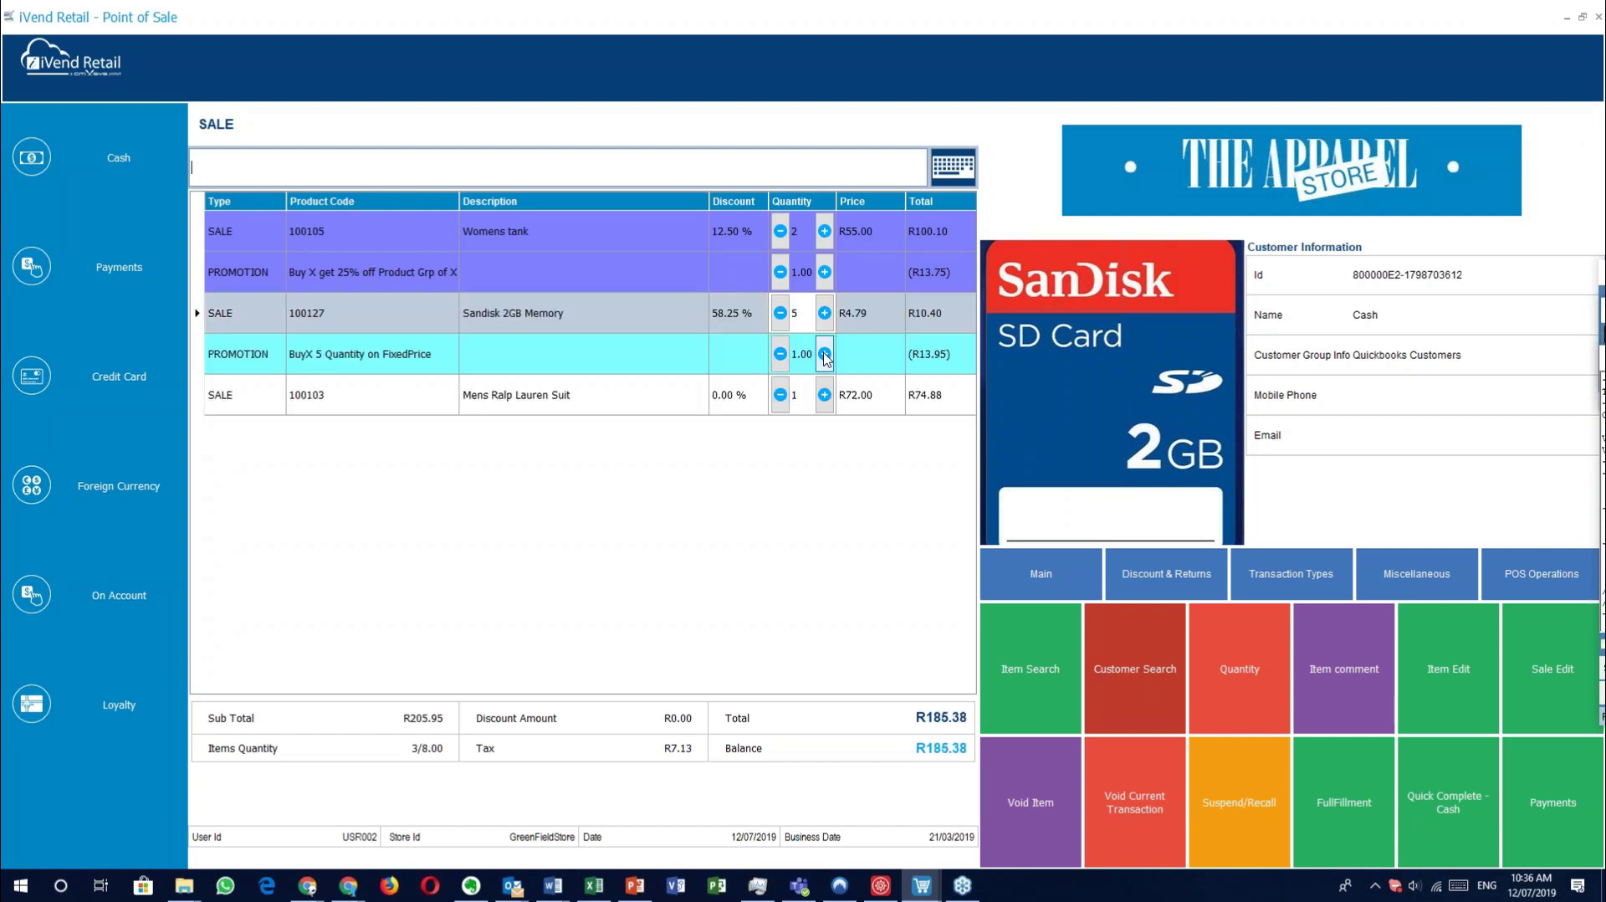
Compare the Sandisk 2GB Memory line and its BuyX 5 Quantity promotion line with the Mens Ralp Lauren Suit line.
left_click(340, 396)
left_click(400, 322)
left_click(398, 354)
left_click(397, 402)
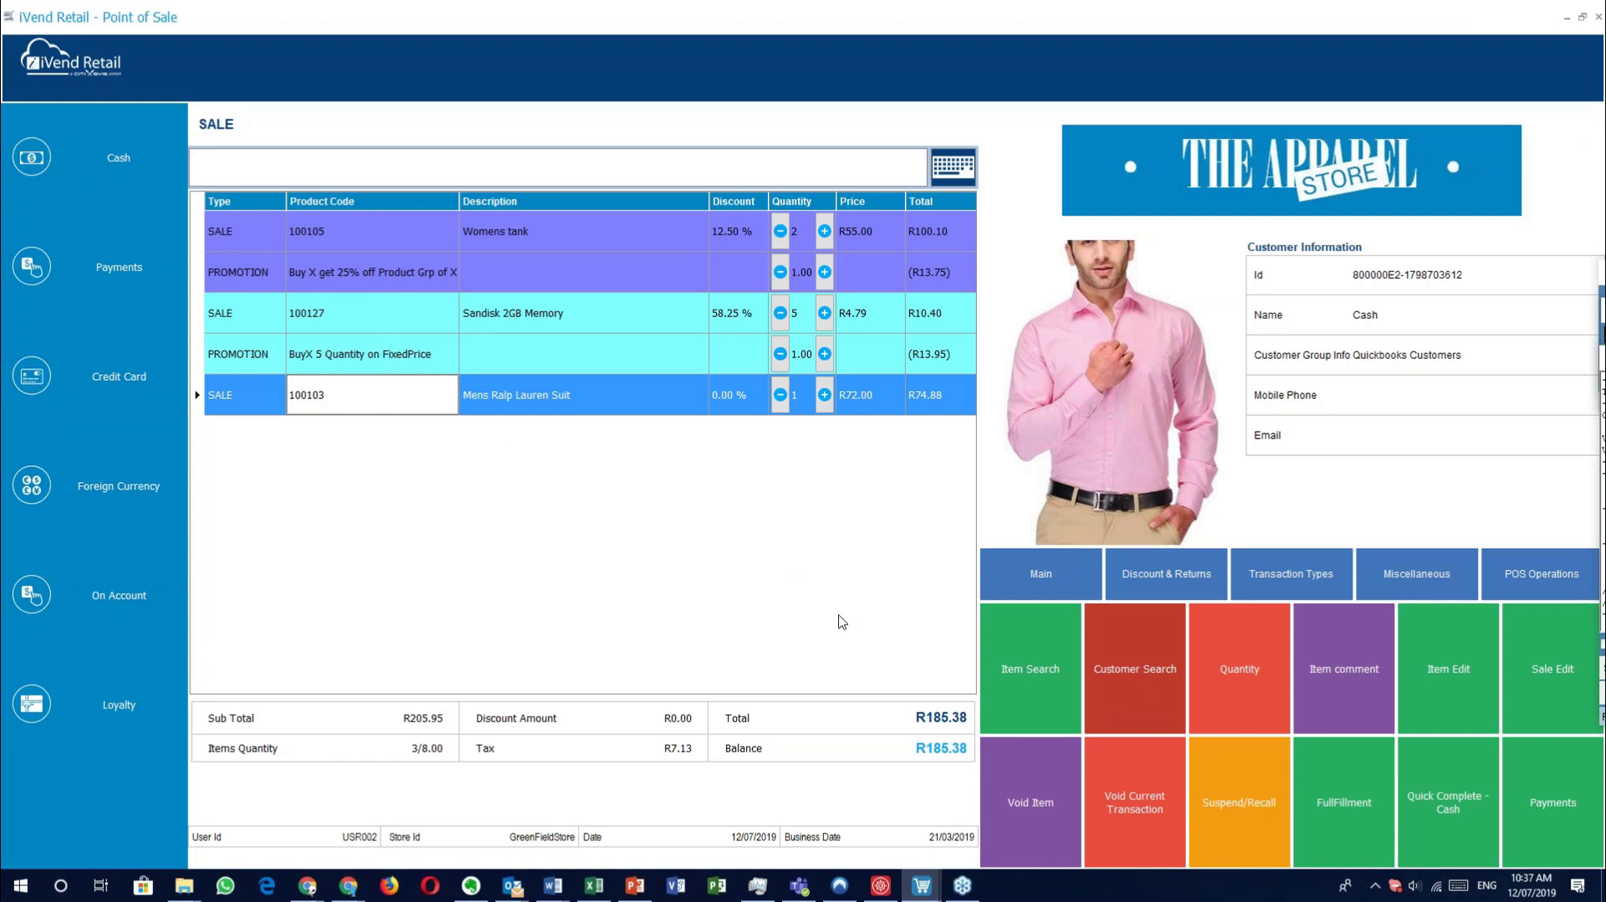
Return to the Management Console, examine the fixed price bonus buy setup and close it without saving.
left_click(881, 887)
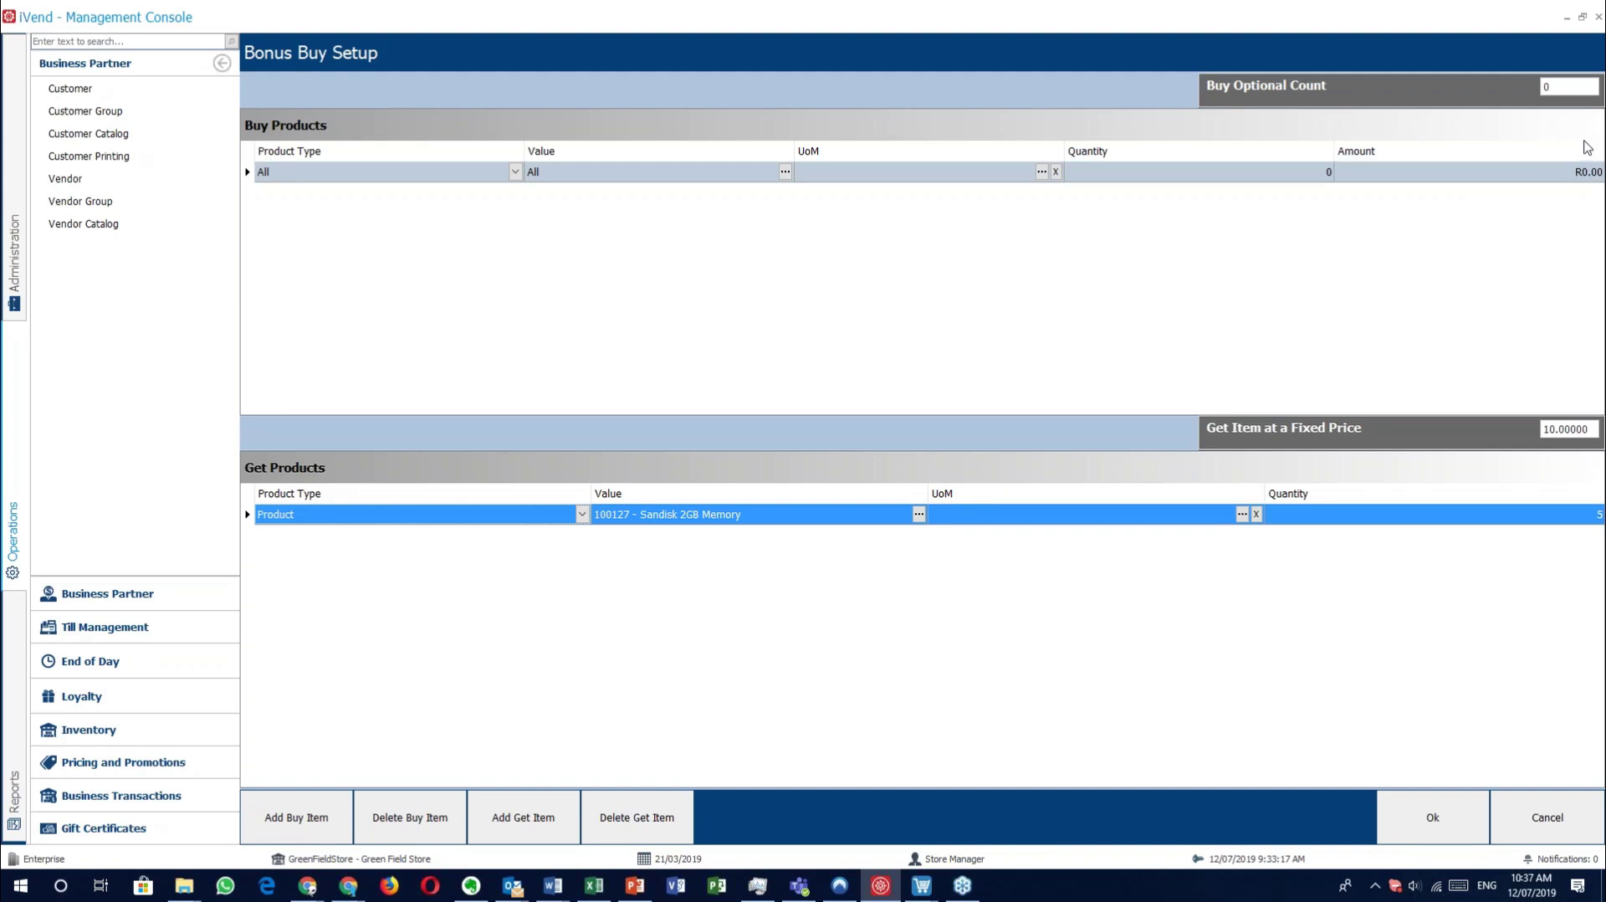
left_click(1291, 215)
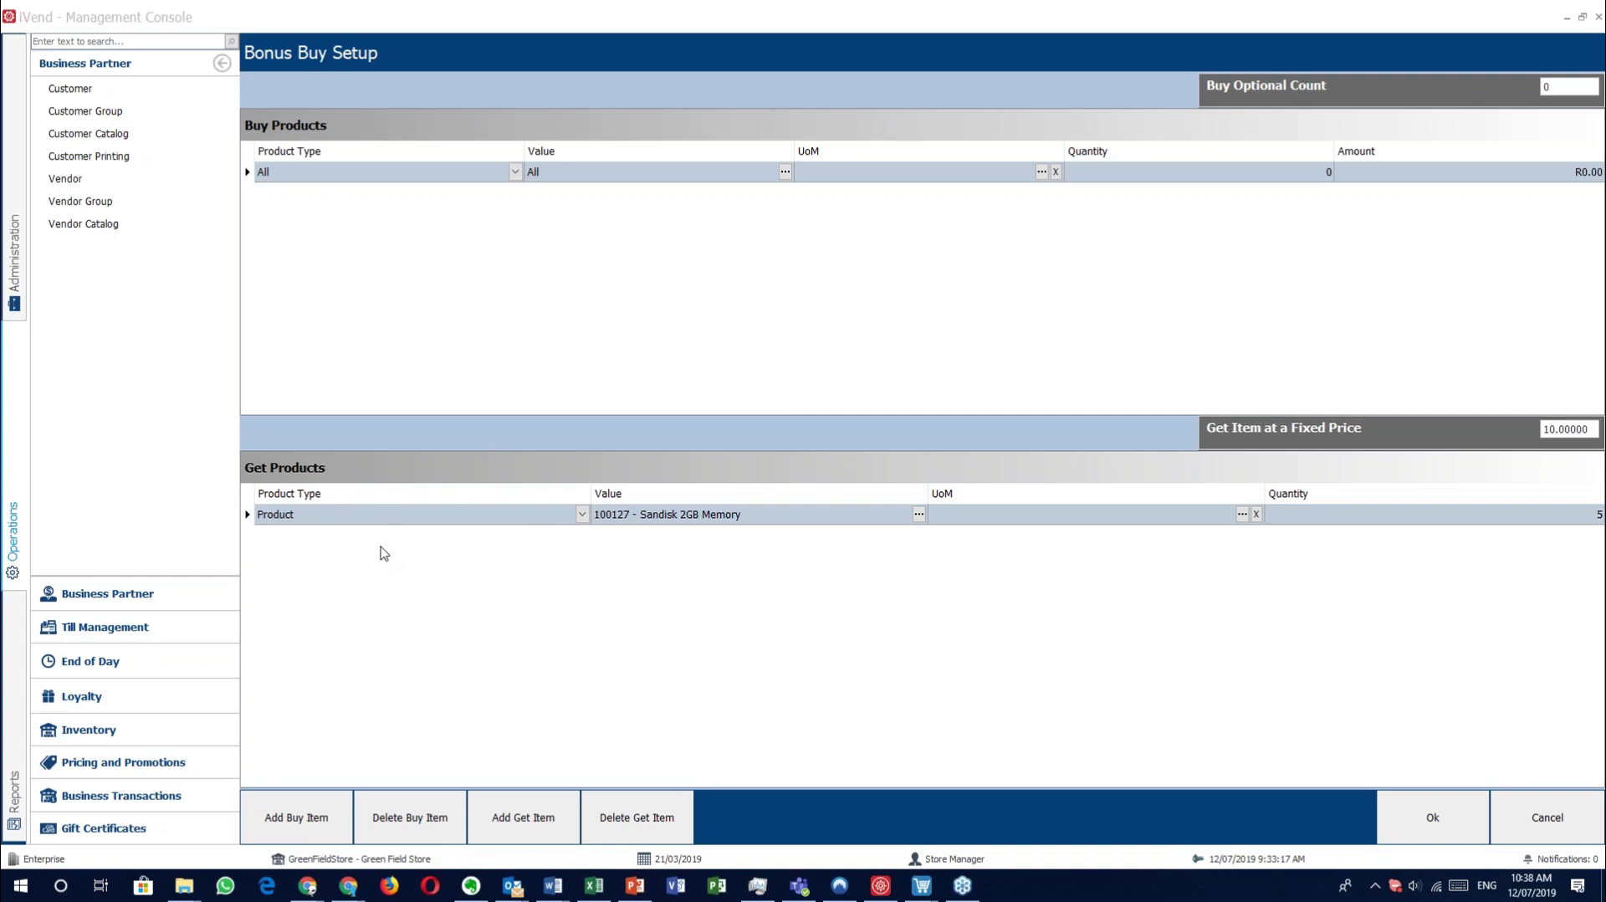
left_click(1550, 818)
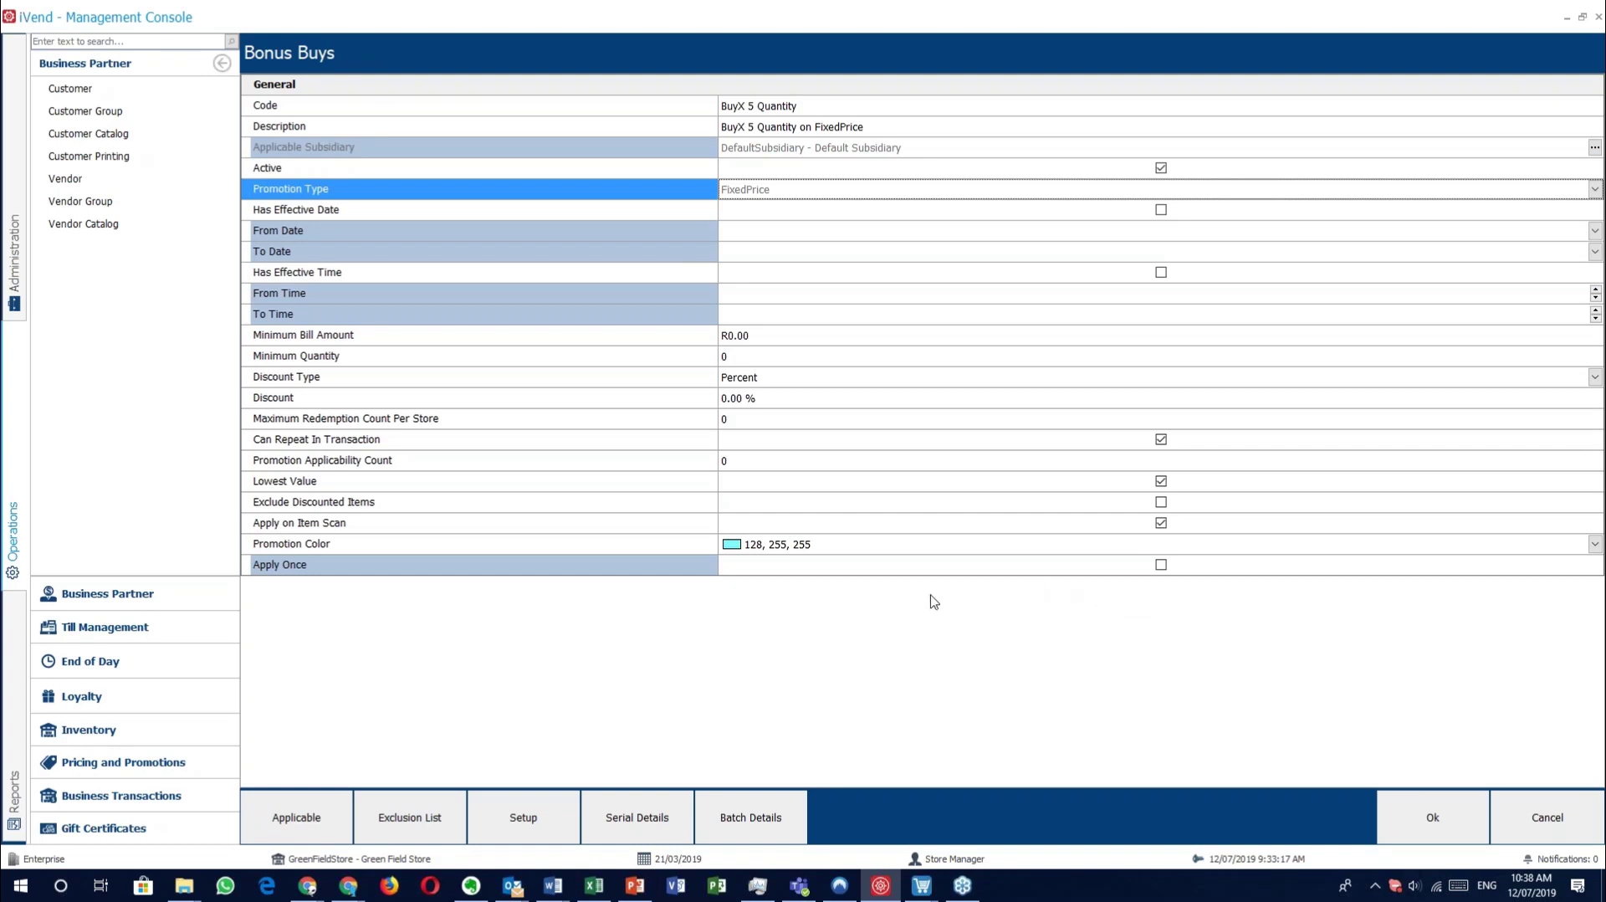
View the serial details and batch details of the BuyX 5 Quantity bonus buy, closing each without saving.
left_click(542, 810)
left_click(637, 818)
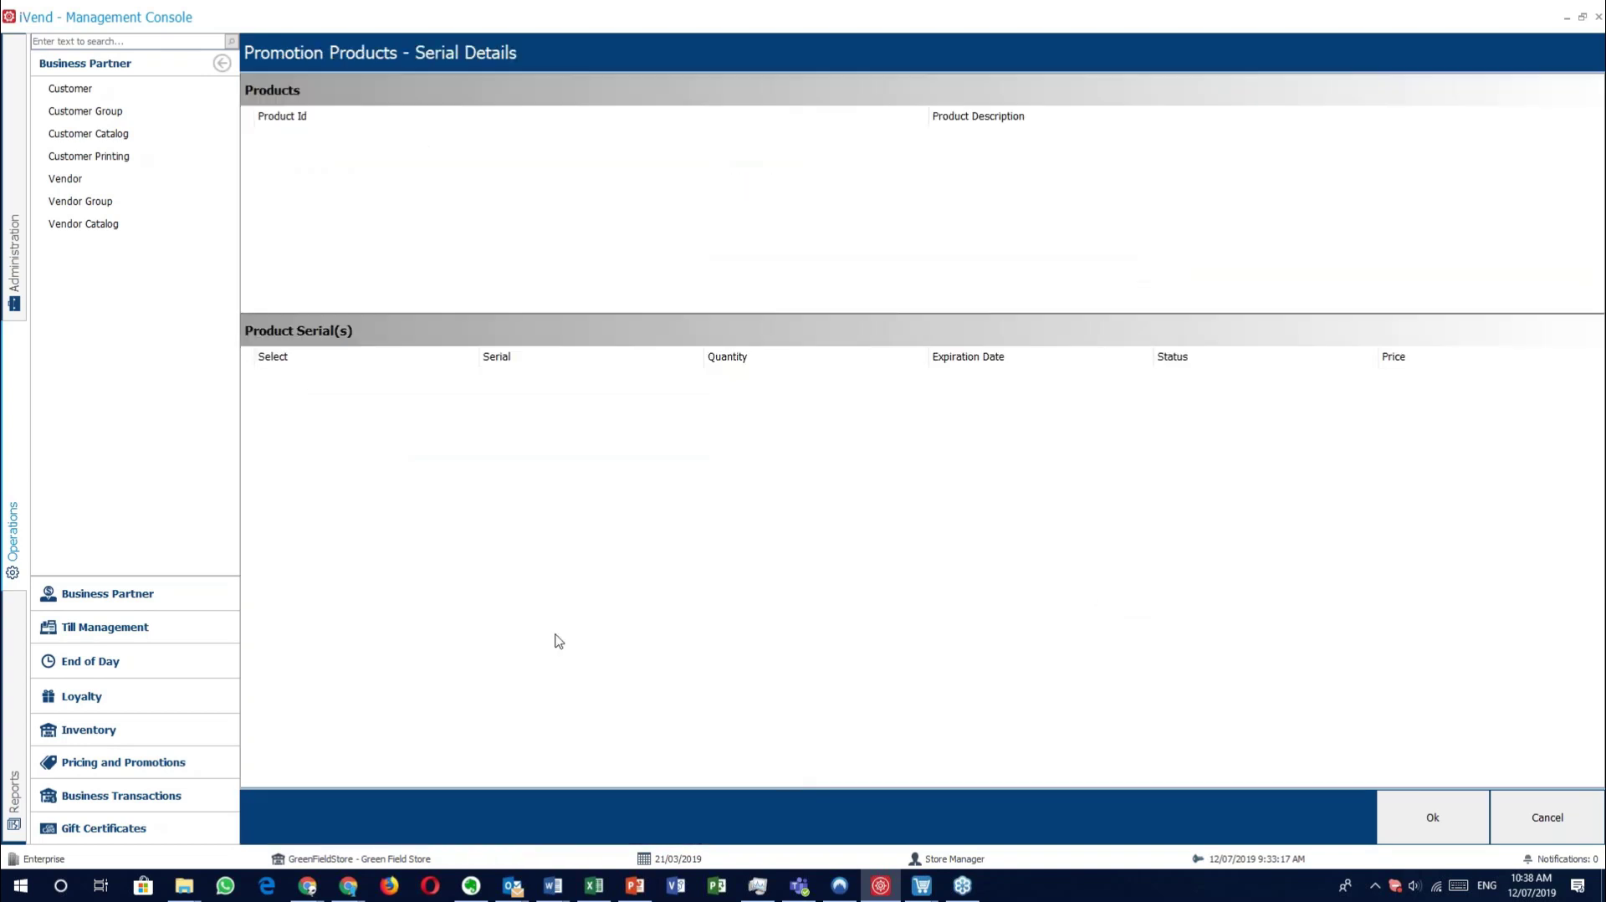
left_click(1548, 817)
left_click(749, 815)
left_click(1552, 807)
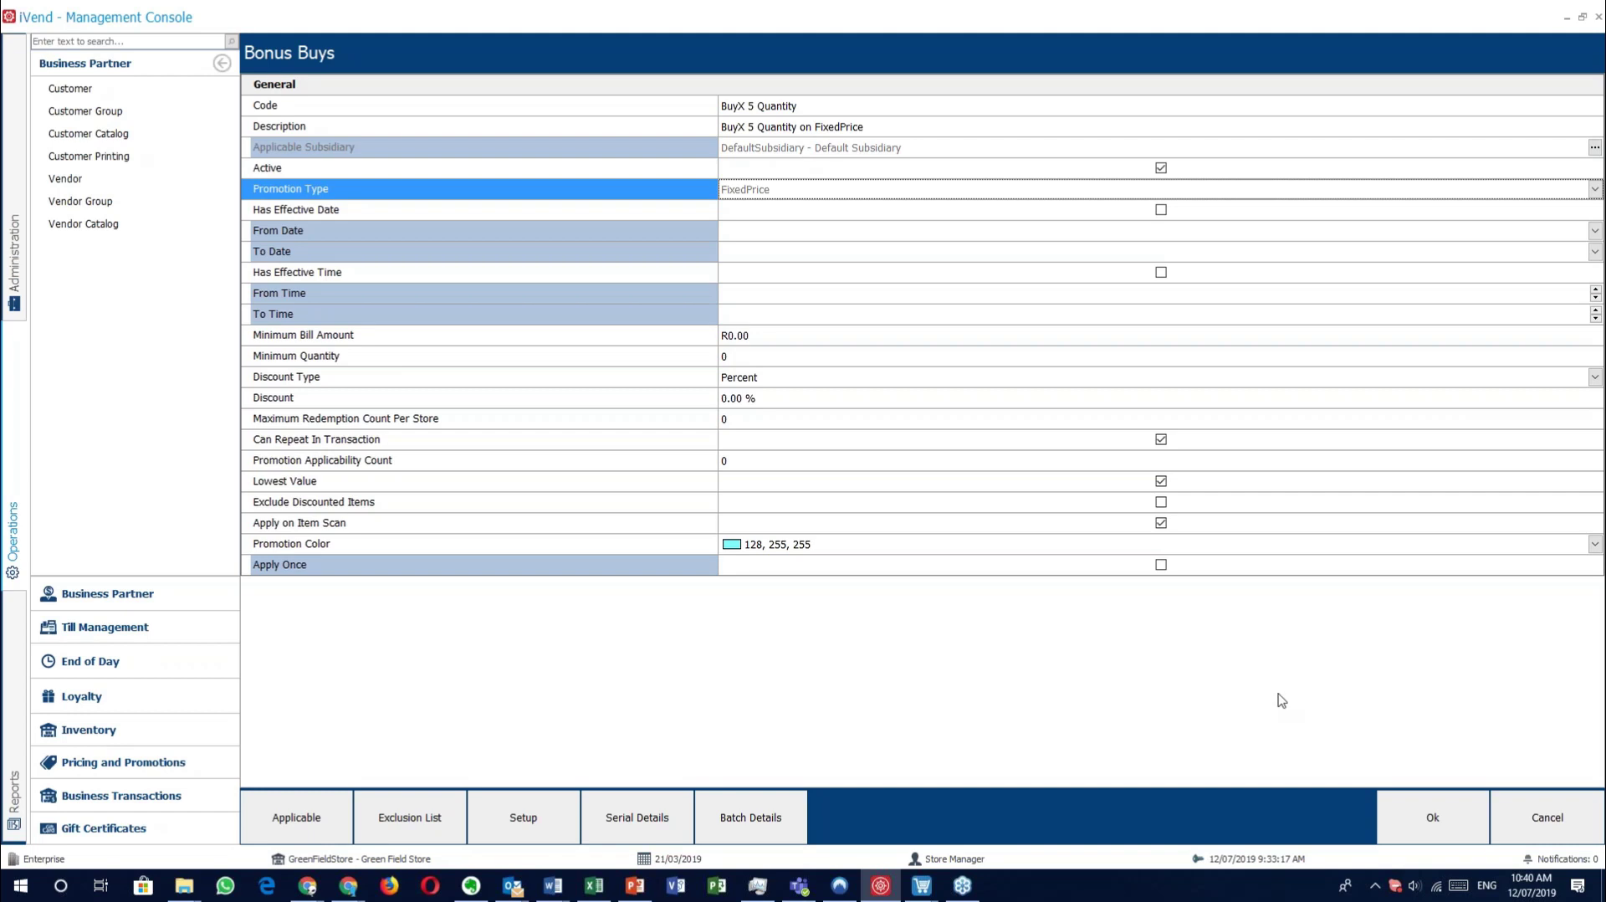
Close the BuyX 5 Quantity bonus buy and its search, and open the Bonus Buys Hierarchy under Pricing and Promotions.
left_click(1546, 820)
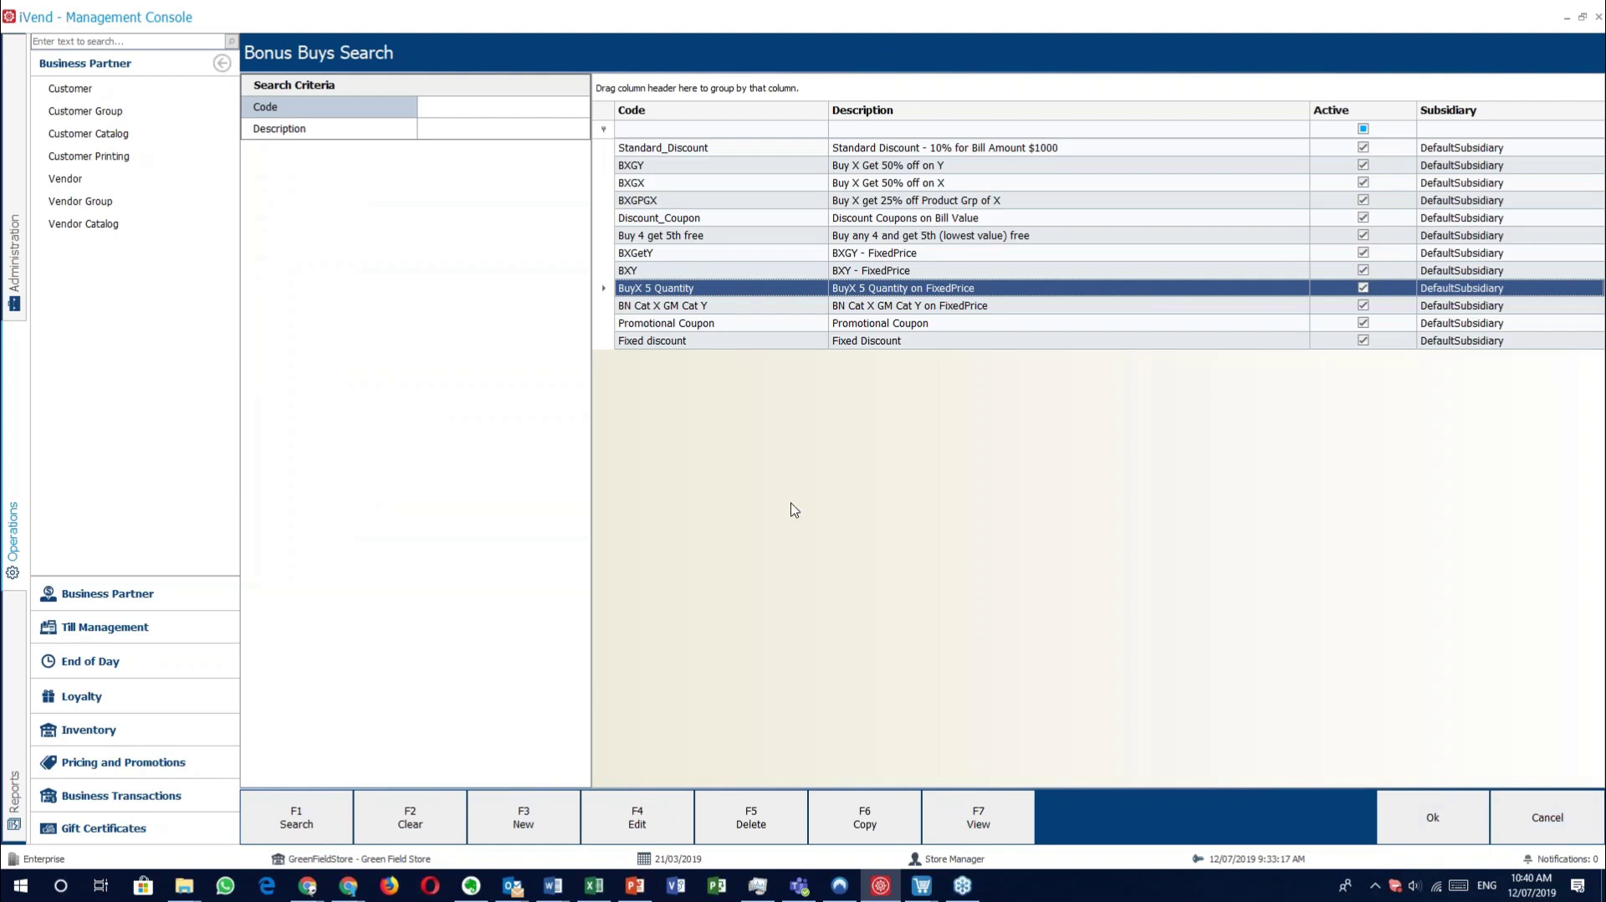
left_click(1535, 813)
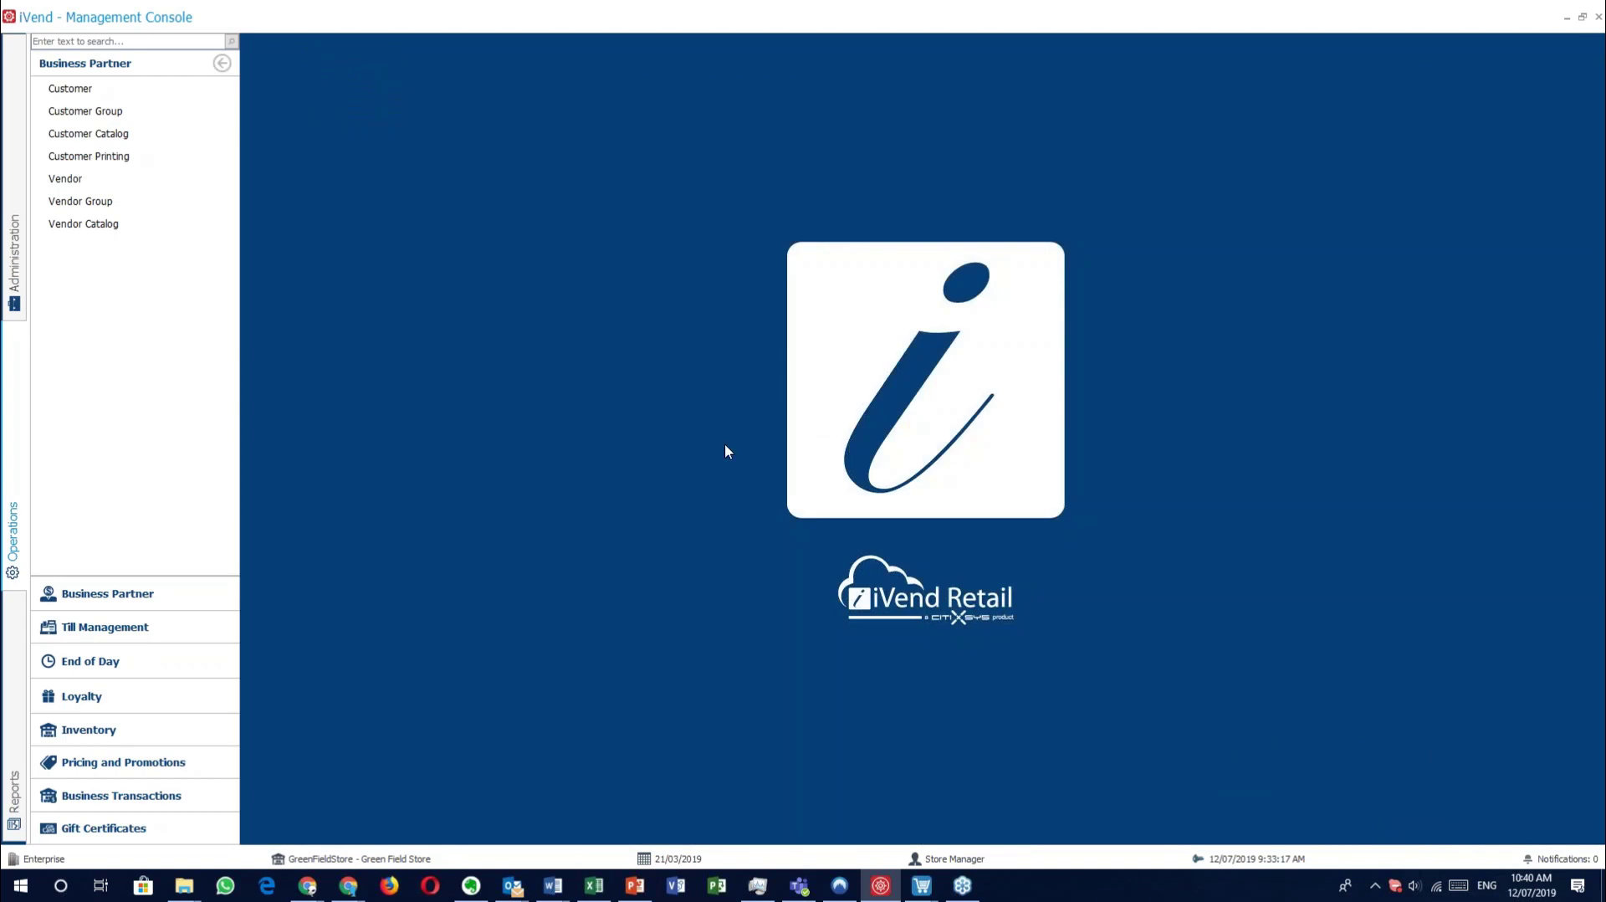
left_click(133, 764)
left_click(125, 157)
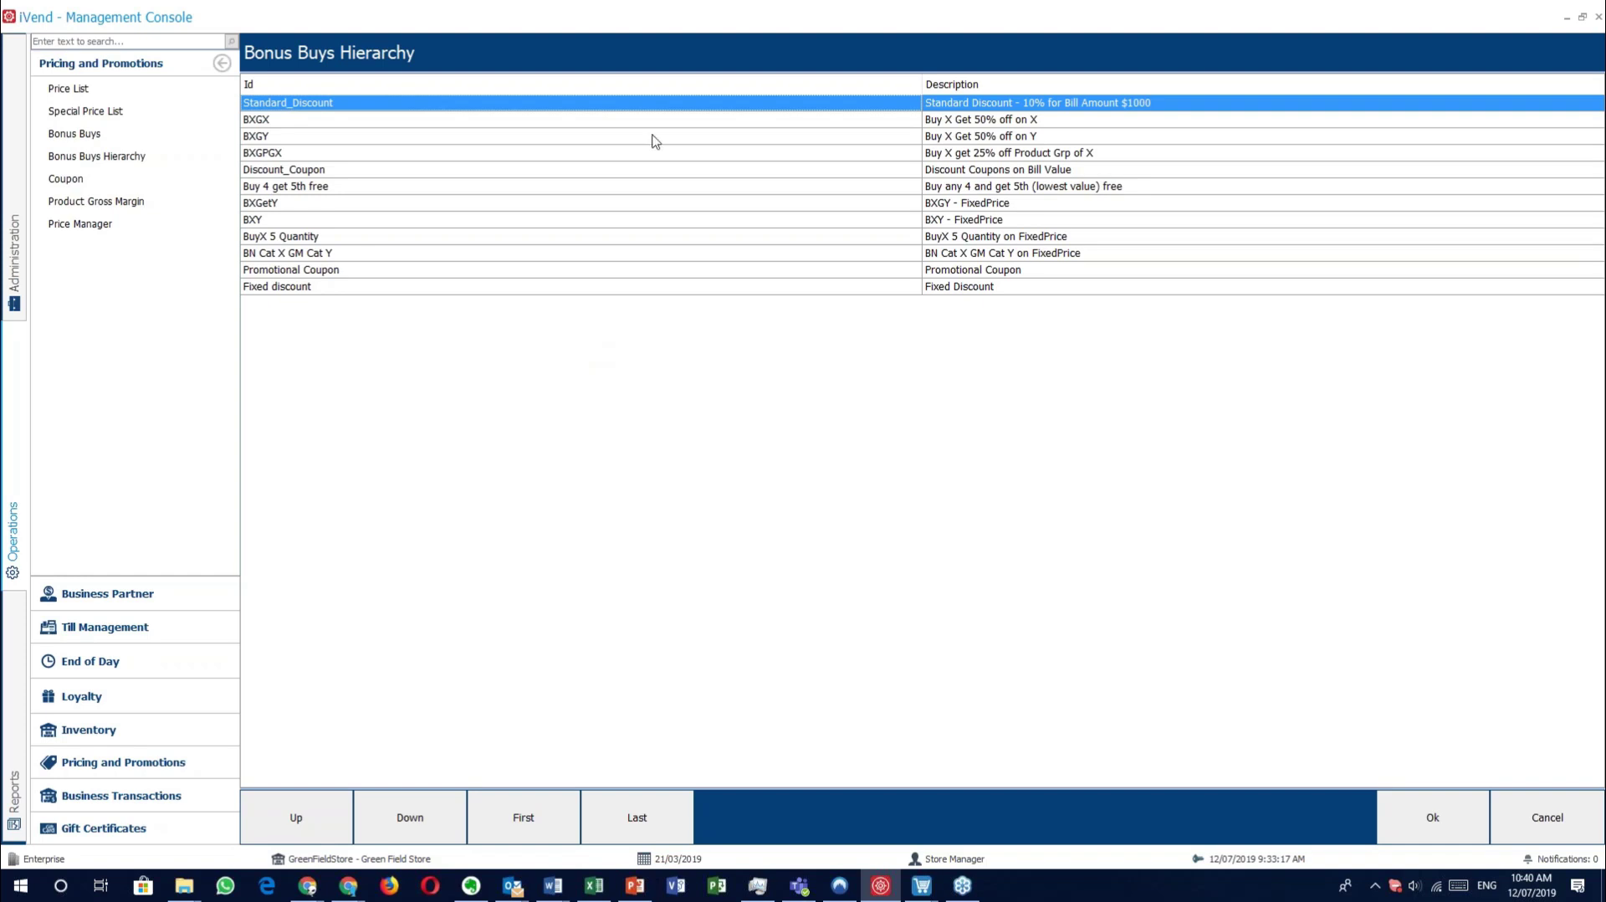
Open the BXGY bonus buy, check the current sale in Point of Sale and return to the Management Console.
left_click(87, 134)
double_click(663, 168)
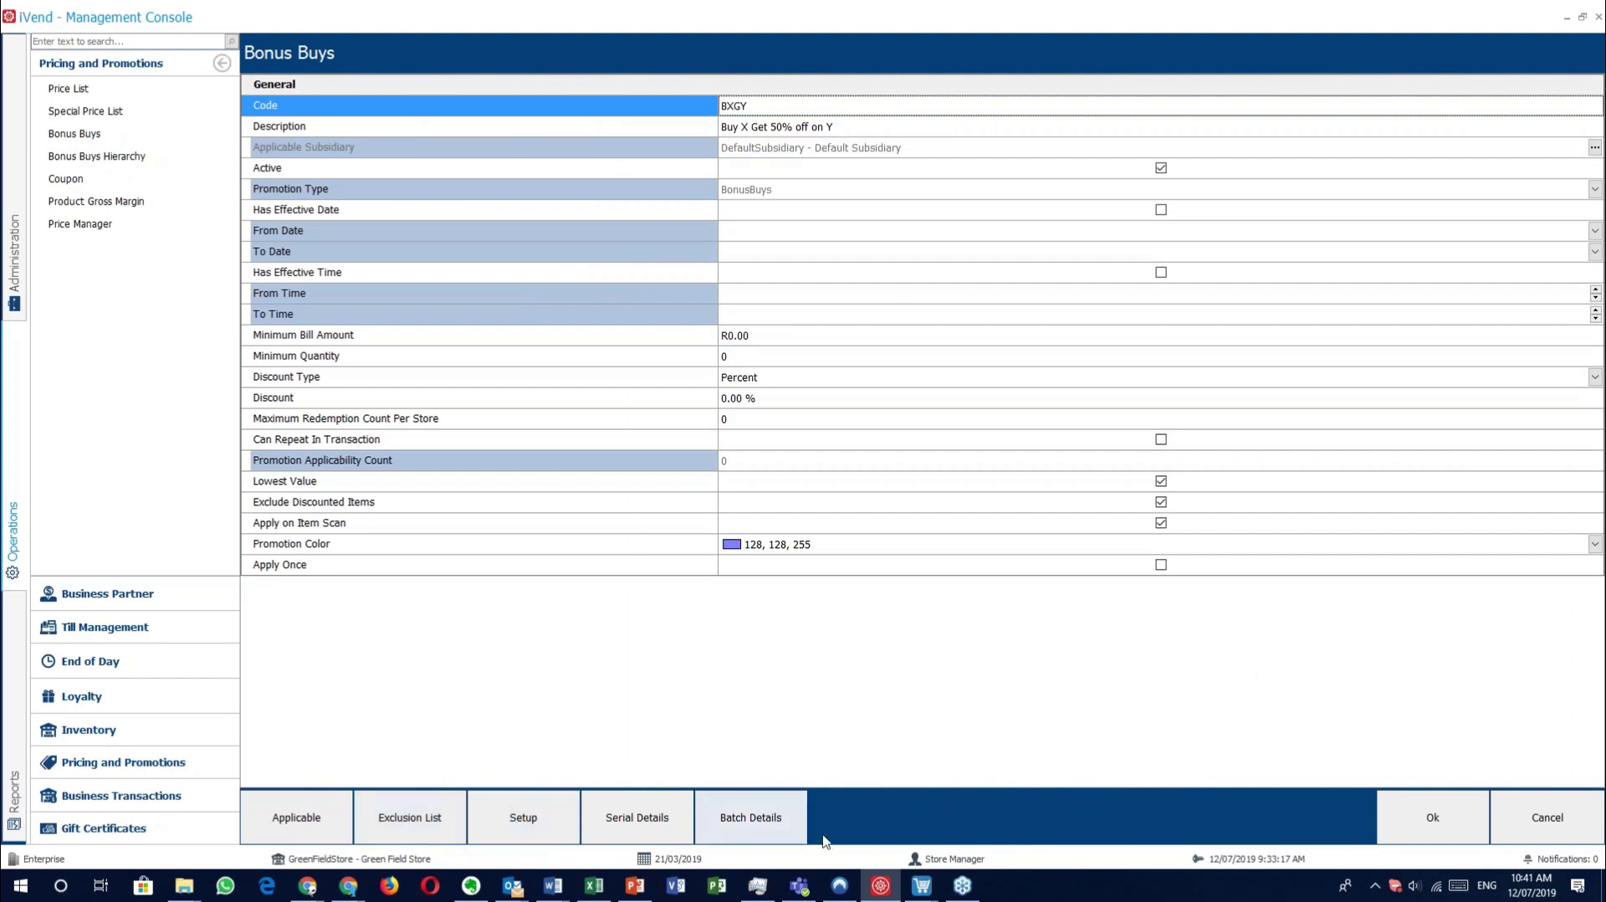
left_click(921, 885)
left_click(751, 810)
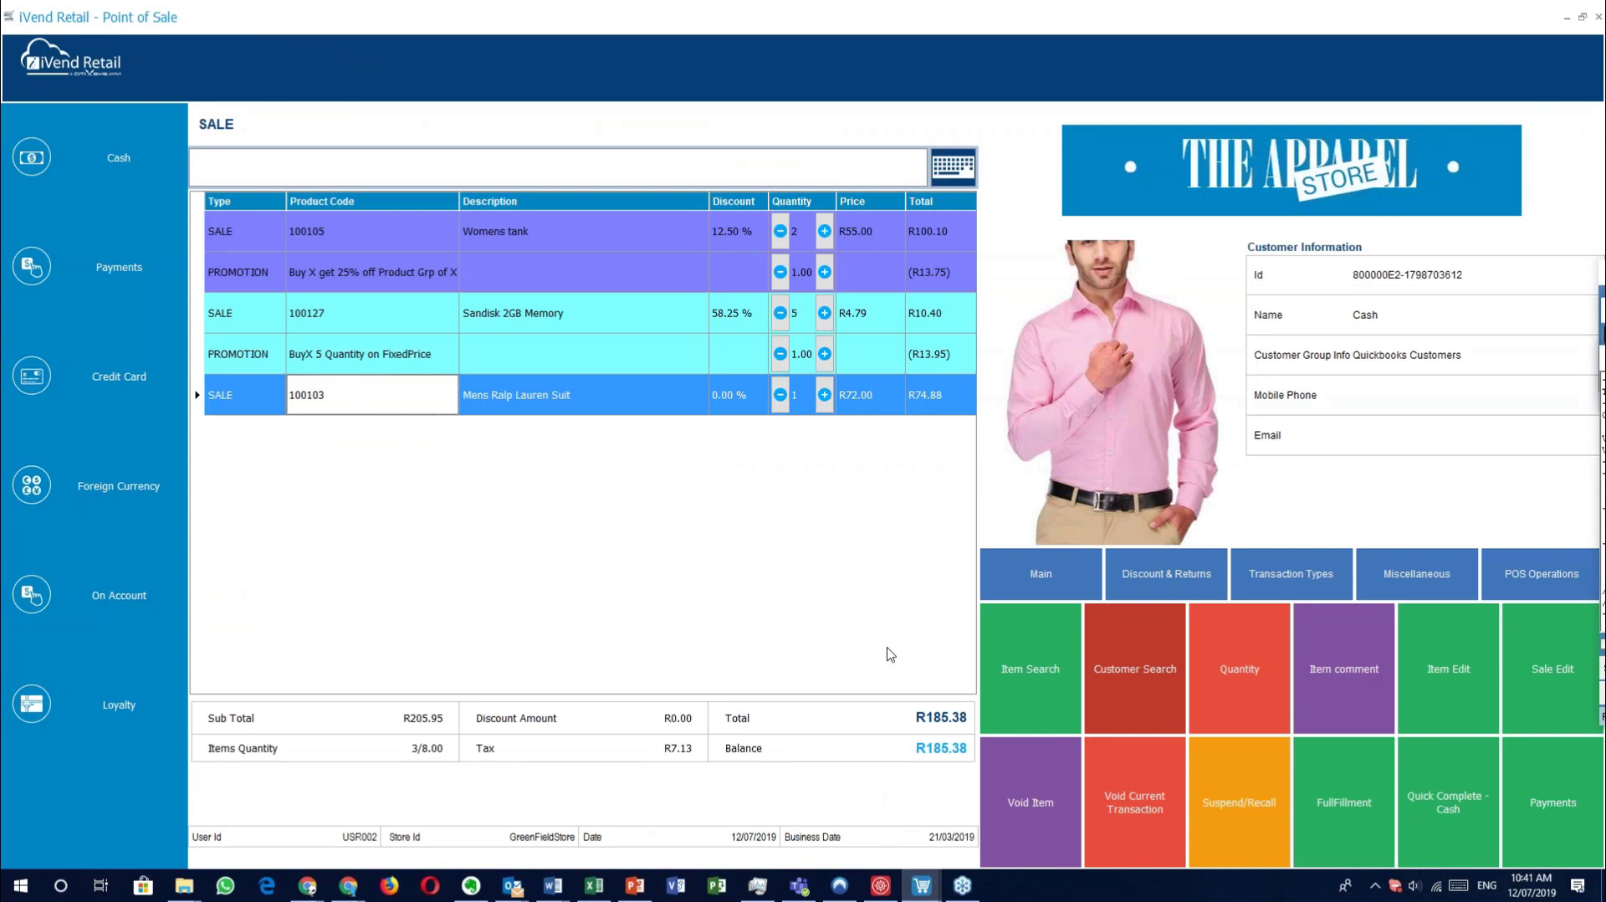
left_click(880, 885)
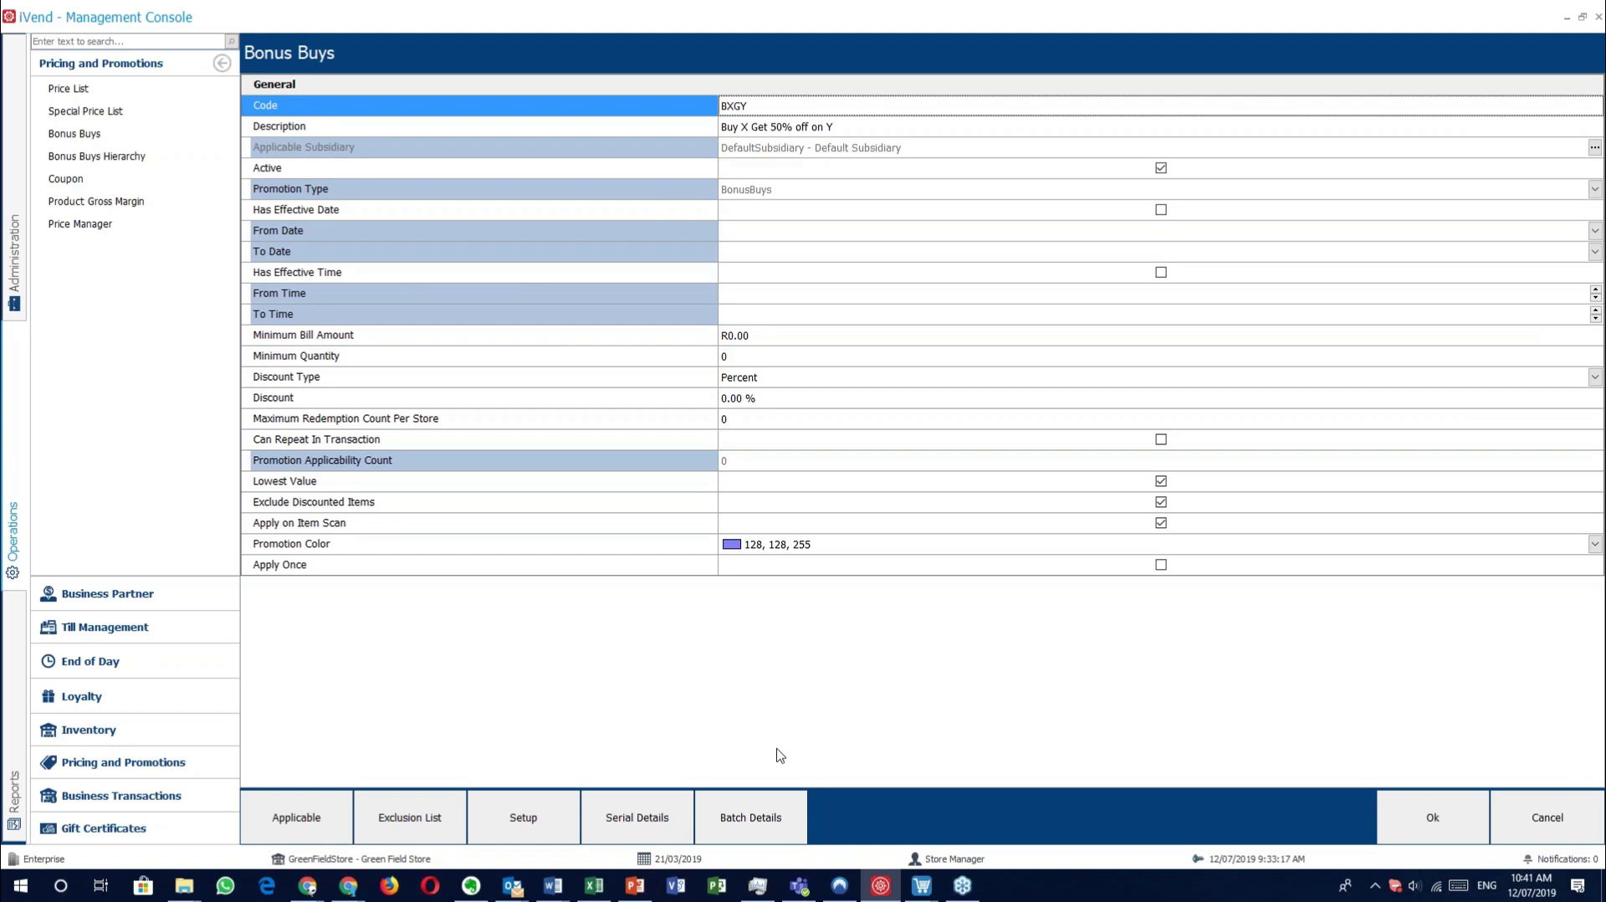
Examine the applicable days and stores of the BXGY bonus buy, and close it and the search without saving.
left_click(310, 817)
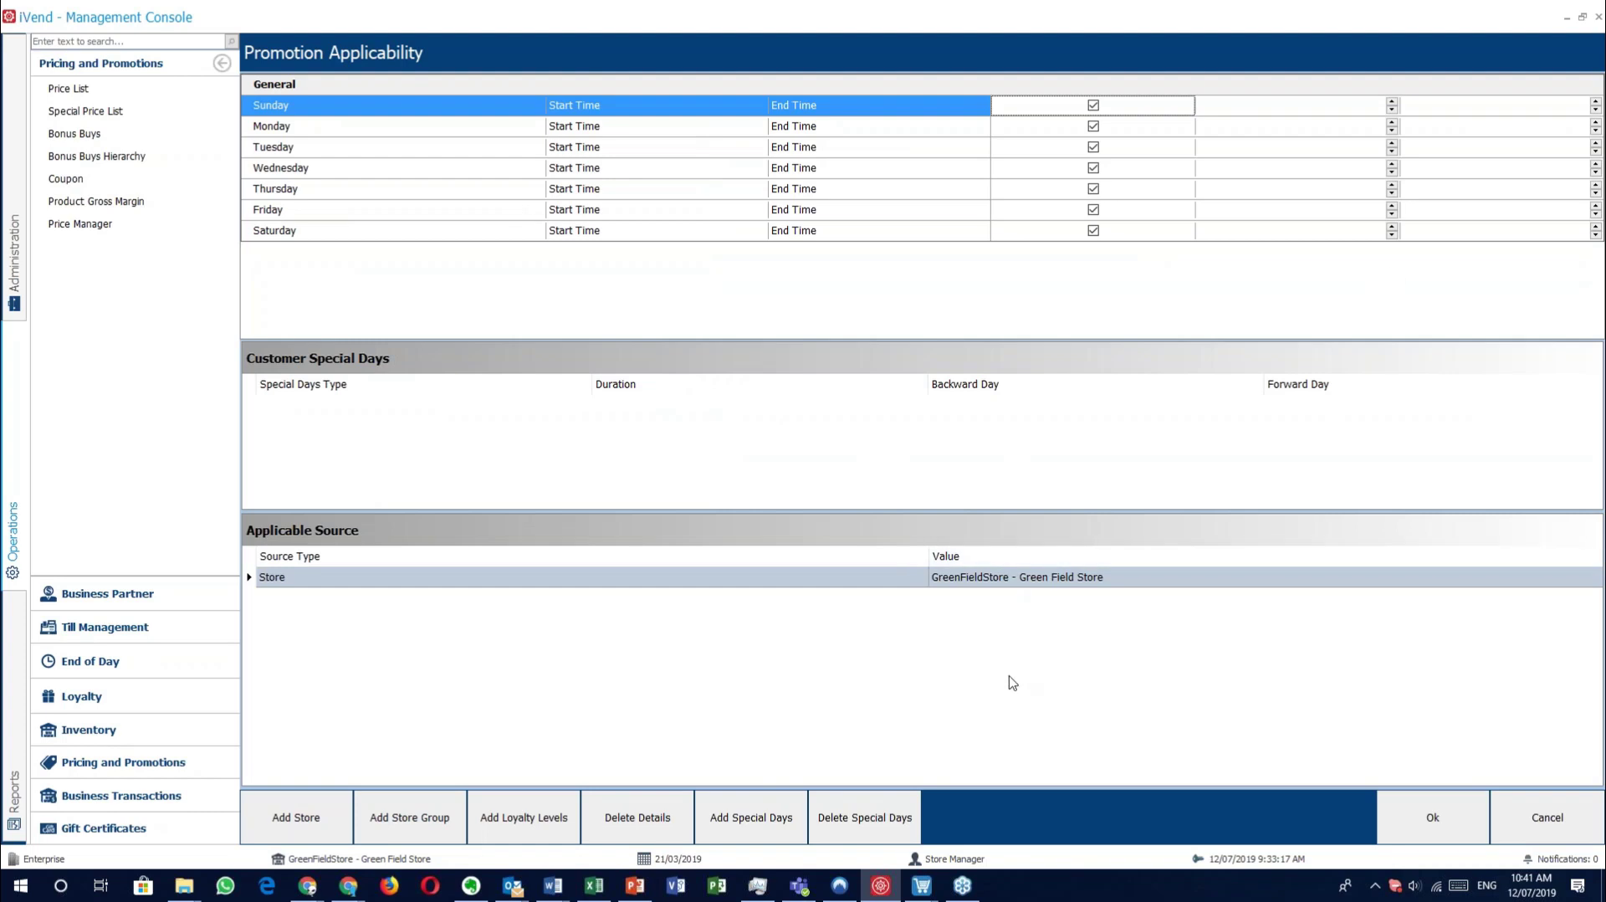
left_click(1546, 816)
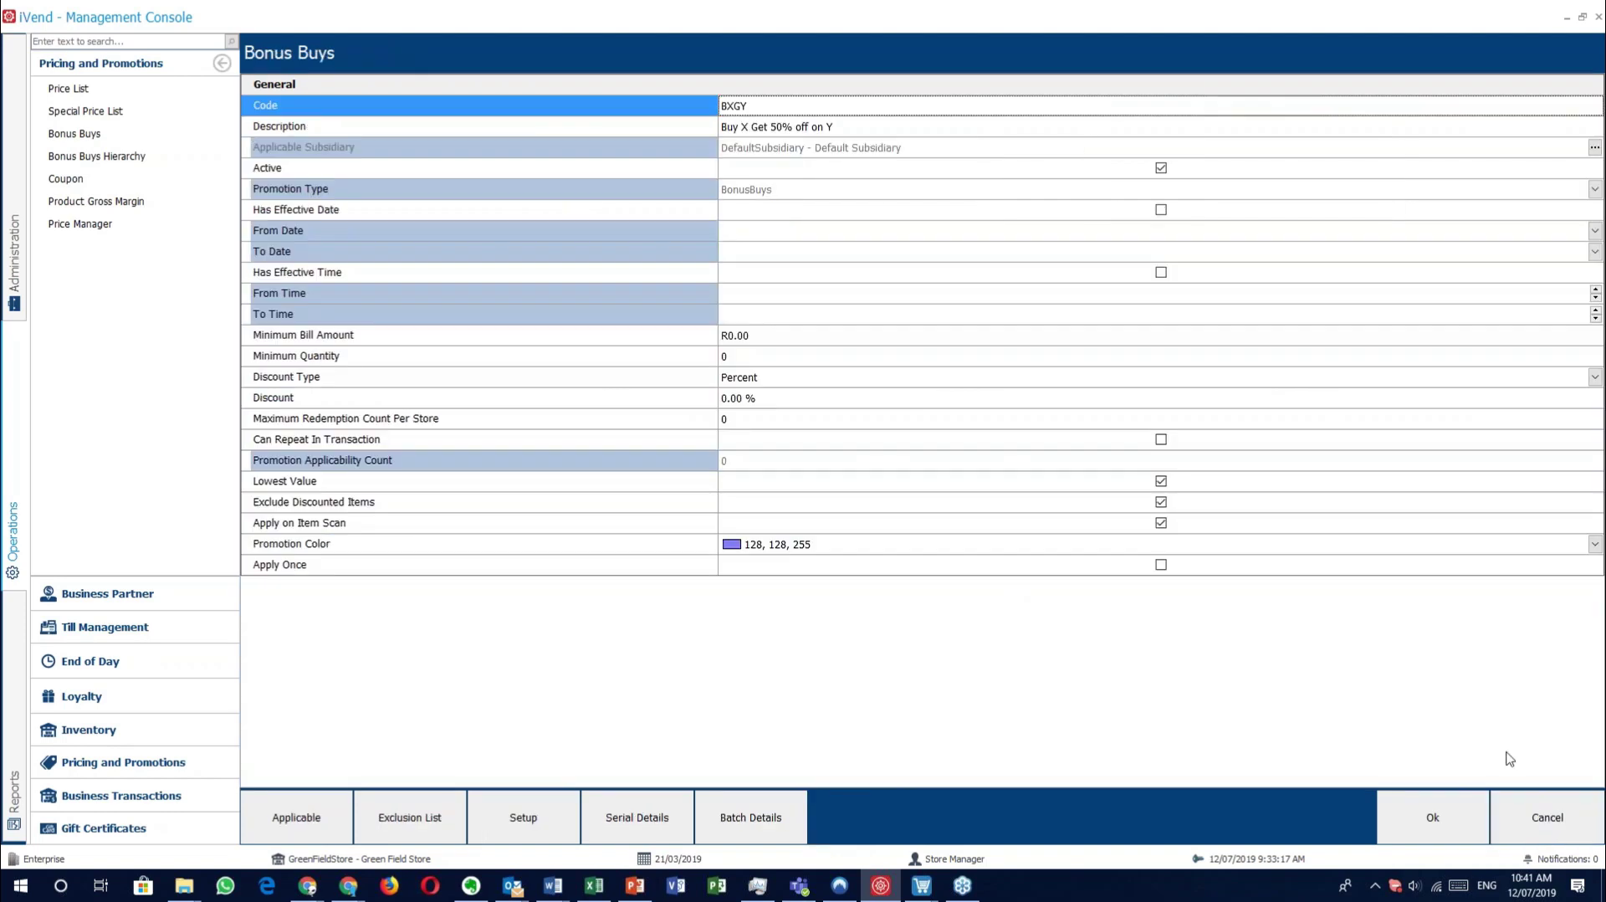
left_click(1548, 815)
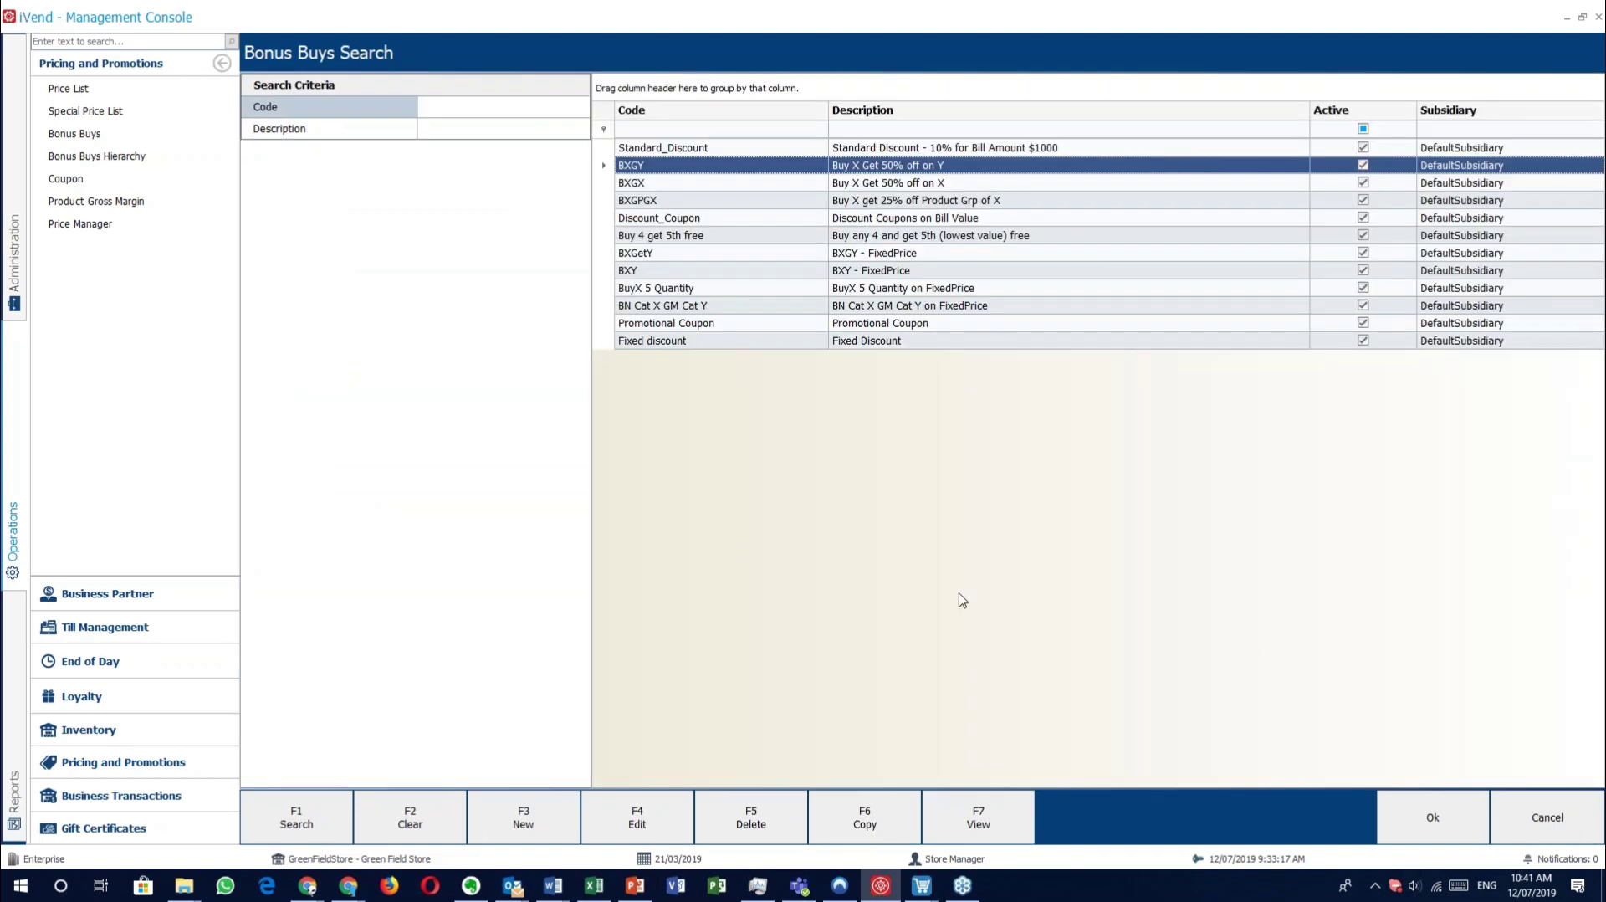
left_click(1546, 818)
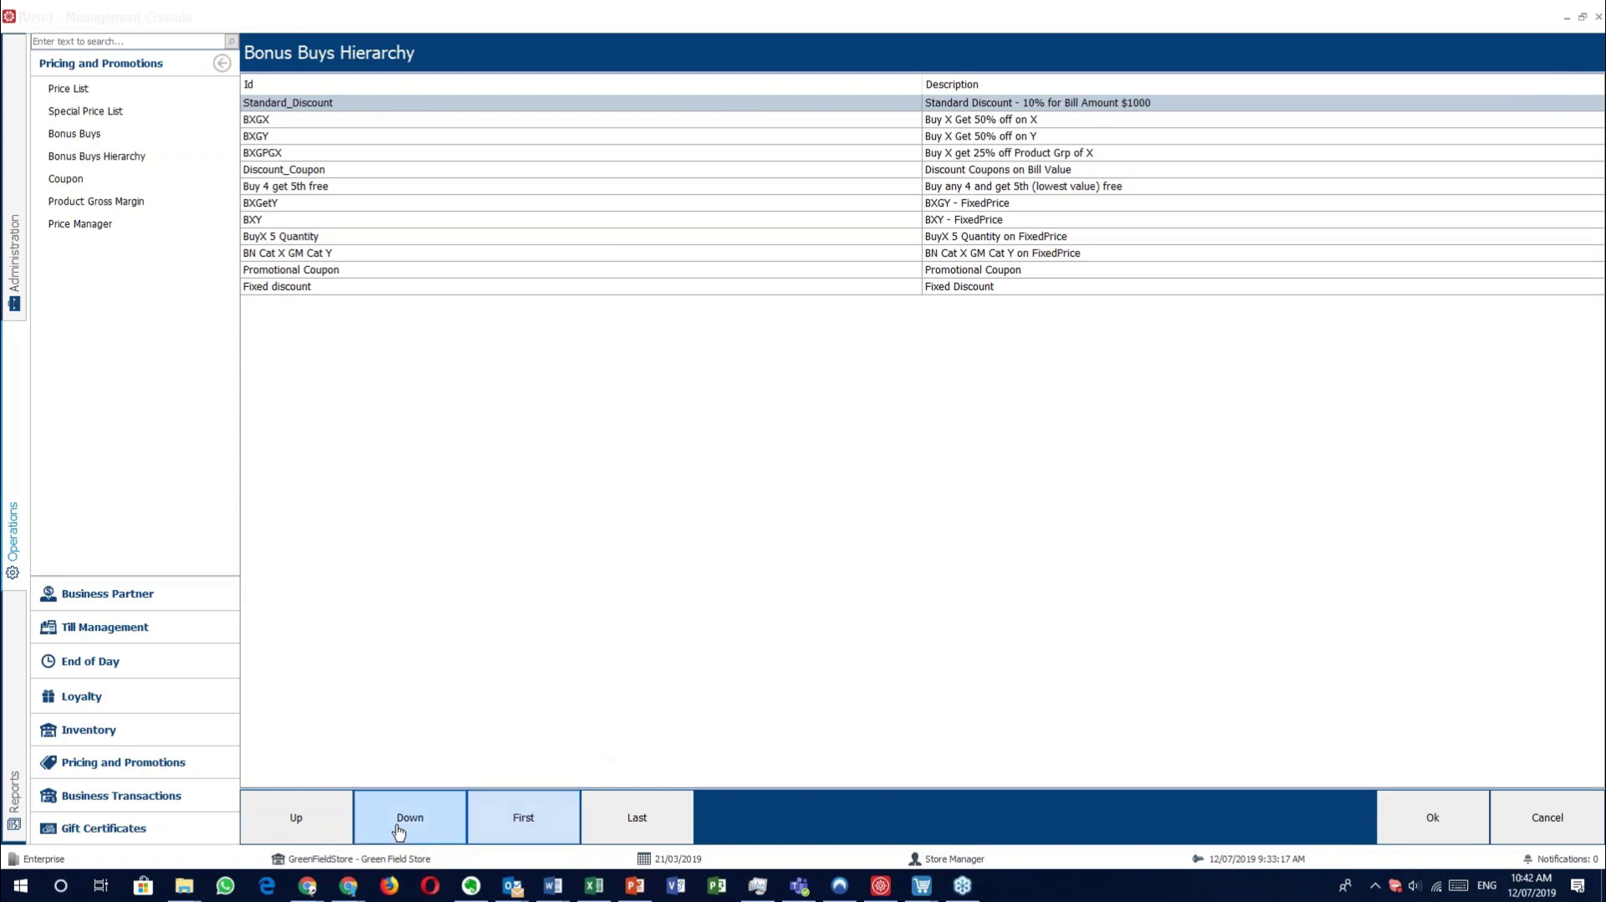
Try moving the Fixed discount bonus buy first, last, up two and down two places in the hierarchy, and leave without saving.
left_click(479, 288)
left_click(541, 820)
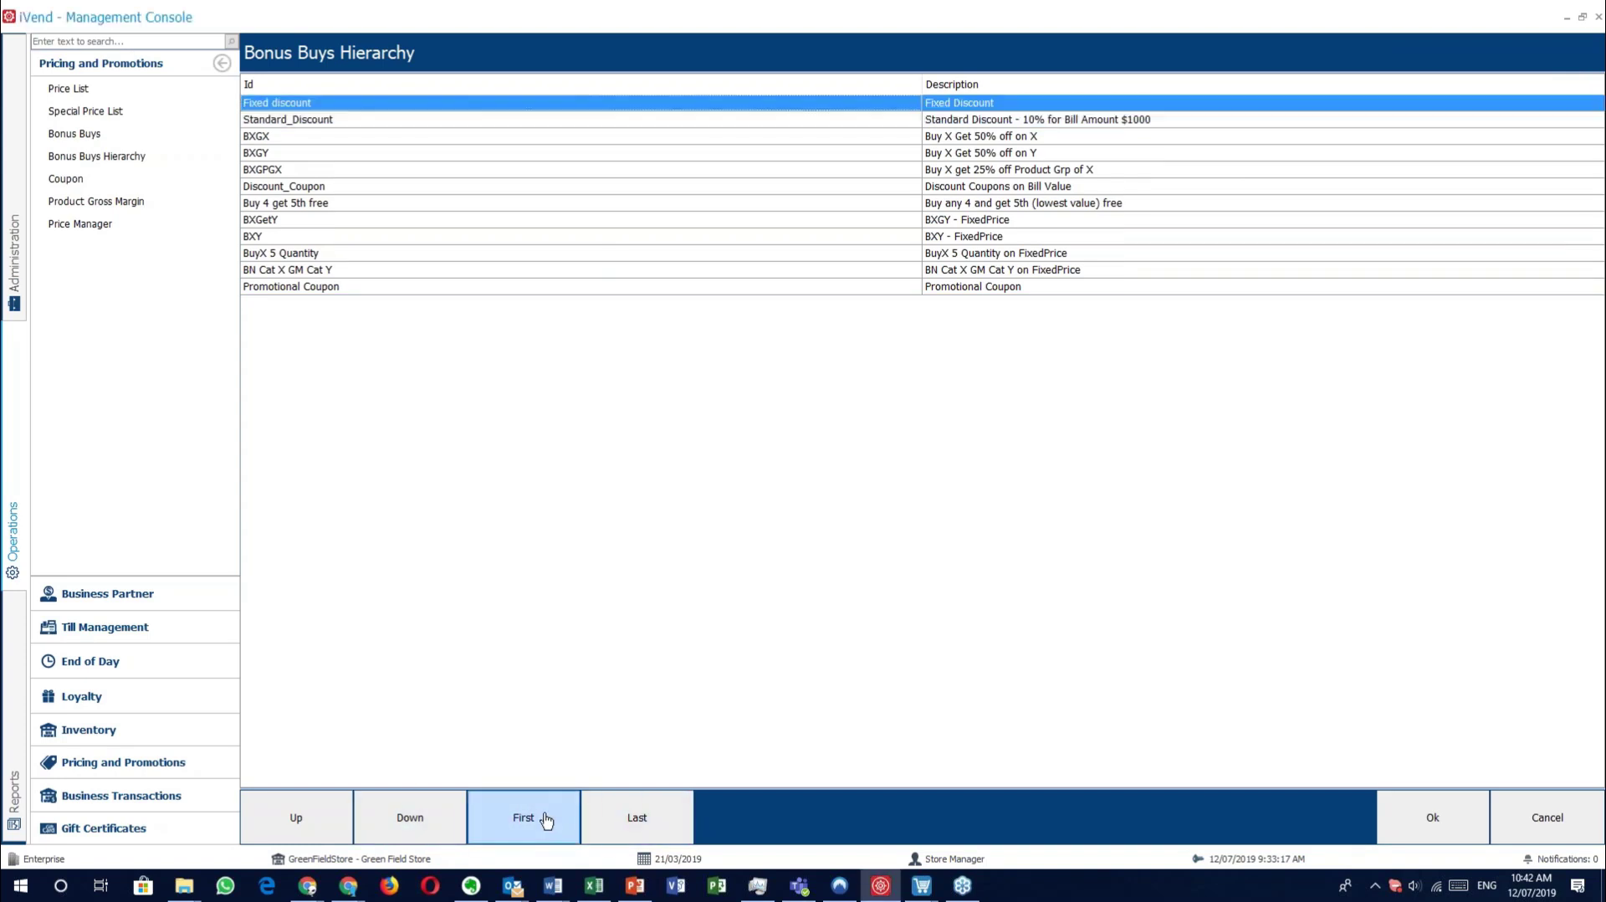
left_click(639, 820)
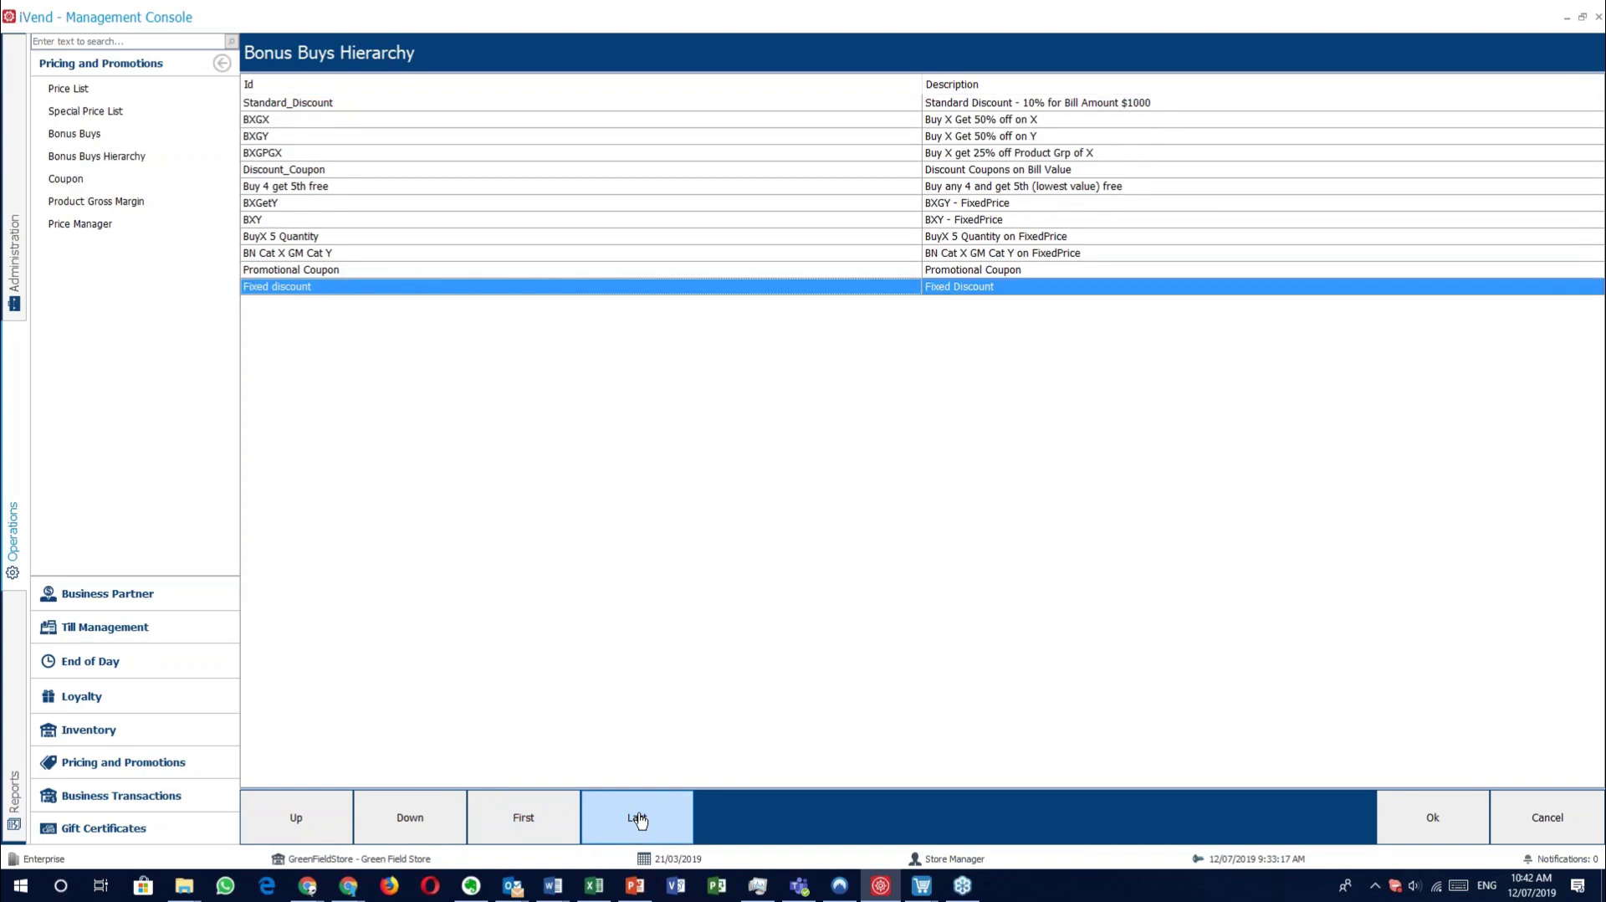
left_click(322, 820)
left_click(318, 819)
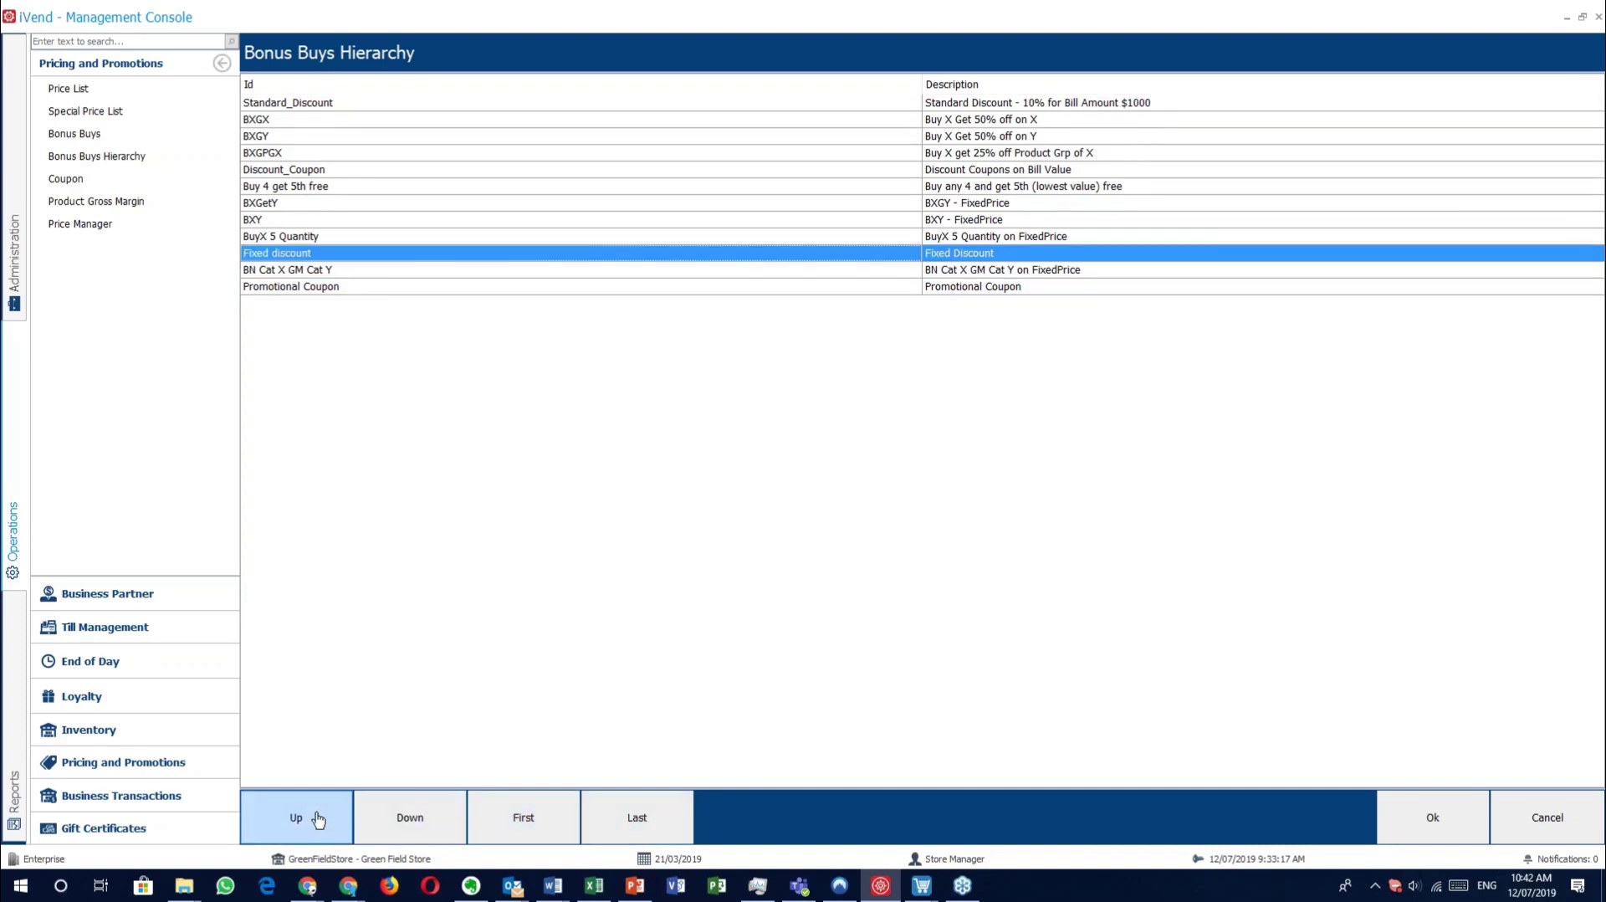
left_click(408, 822)
left_click(408, 824)
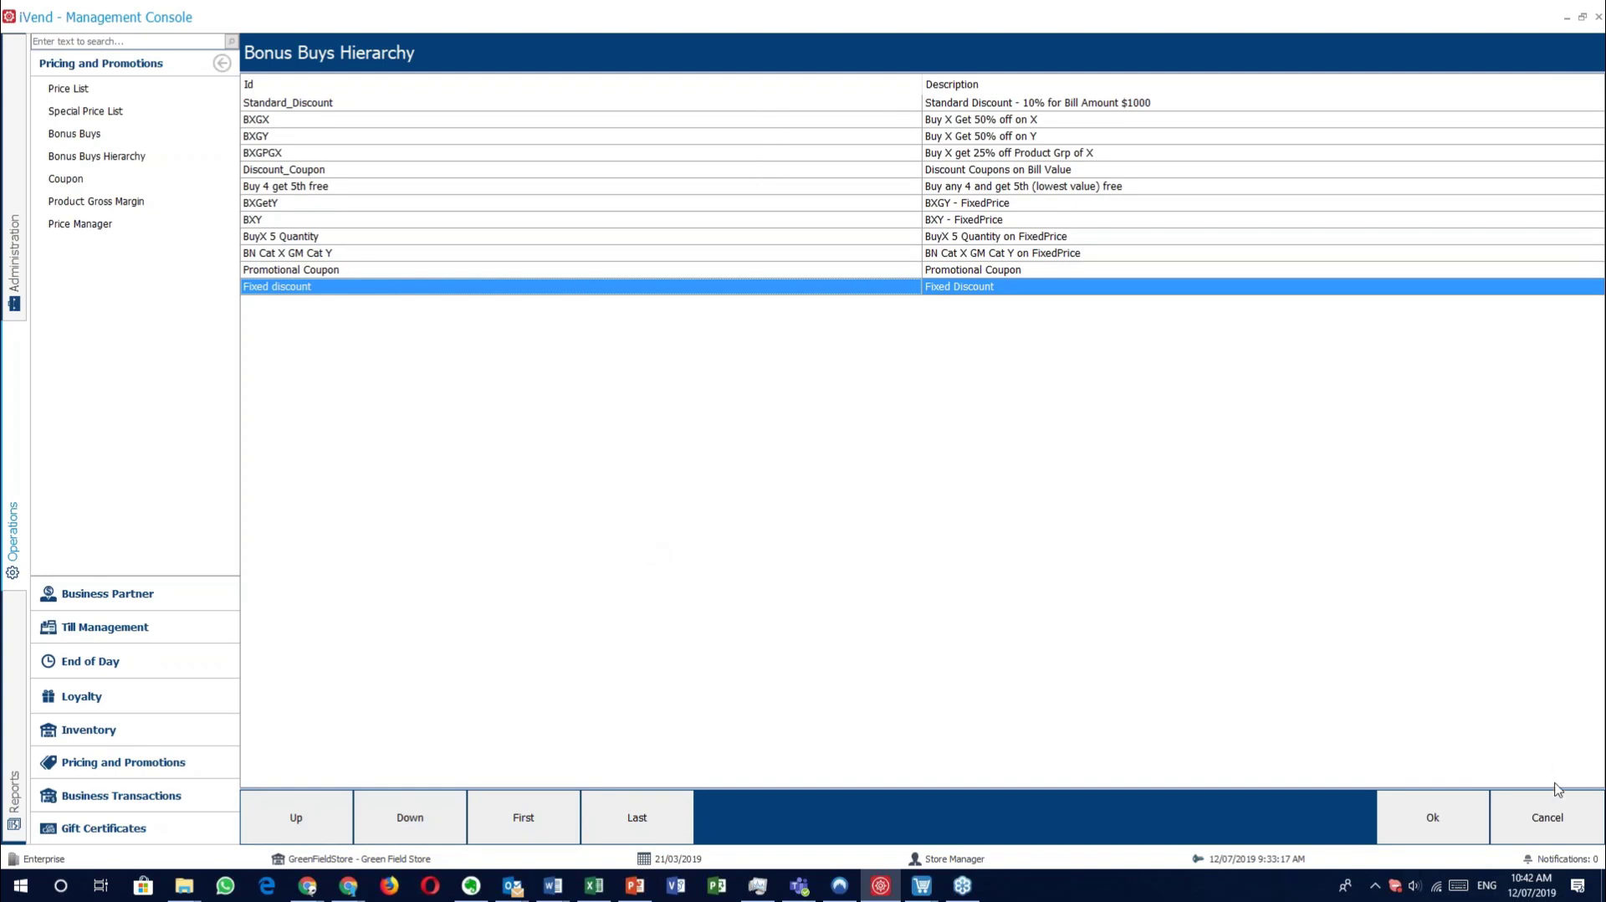
left_click(1576, 835)
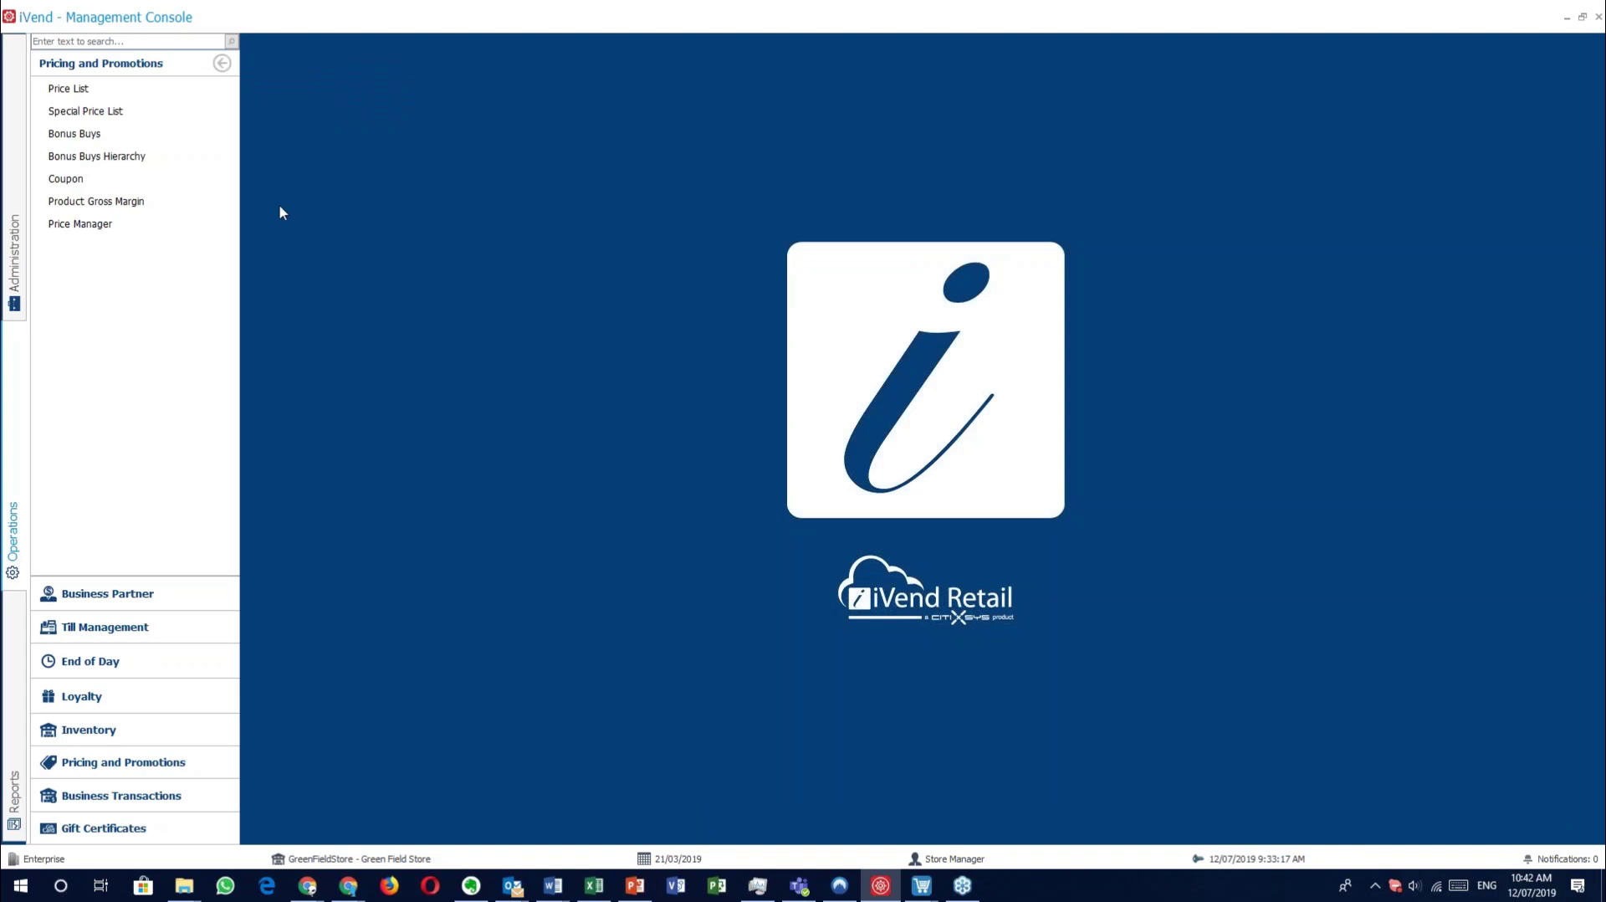
Open the CP10A001 10% Discount coupon for editing and check its UPC code.
left_click(182, 180)
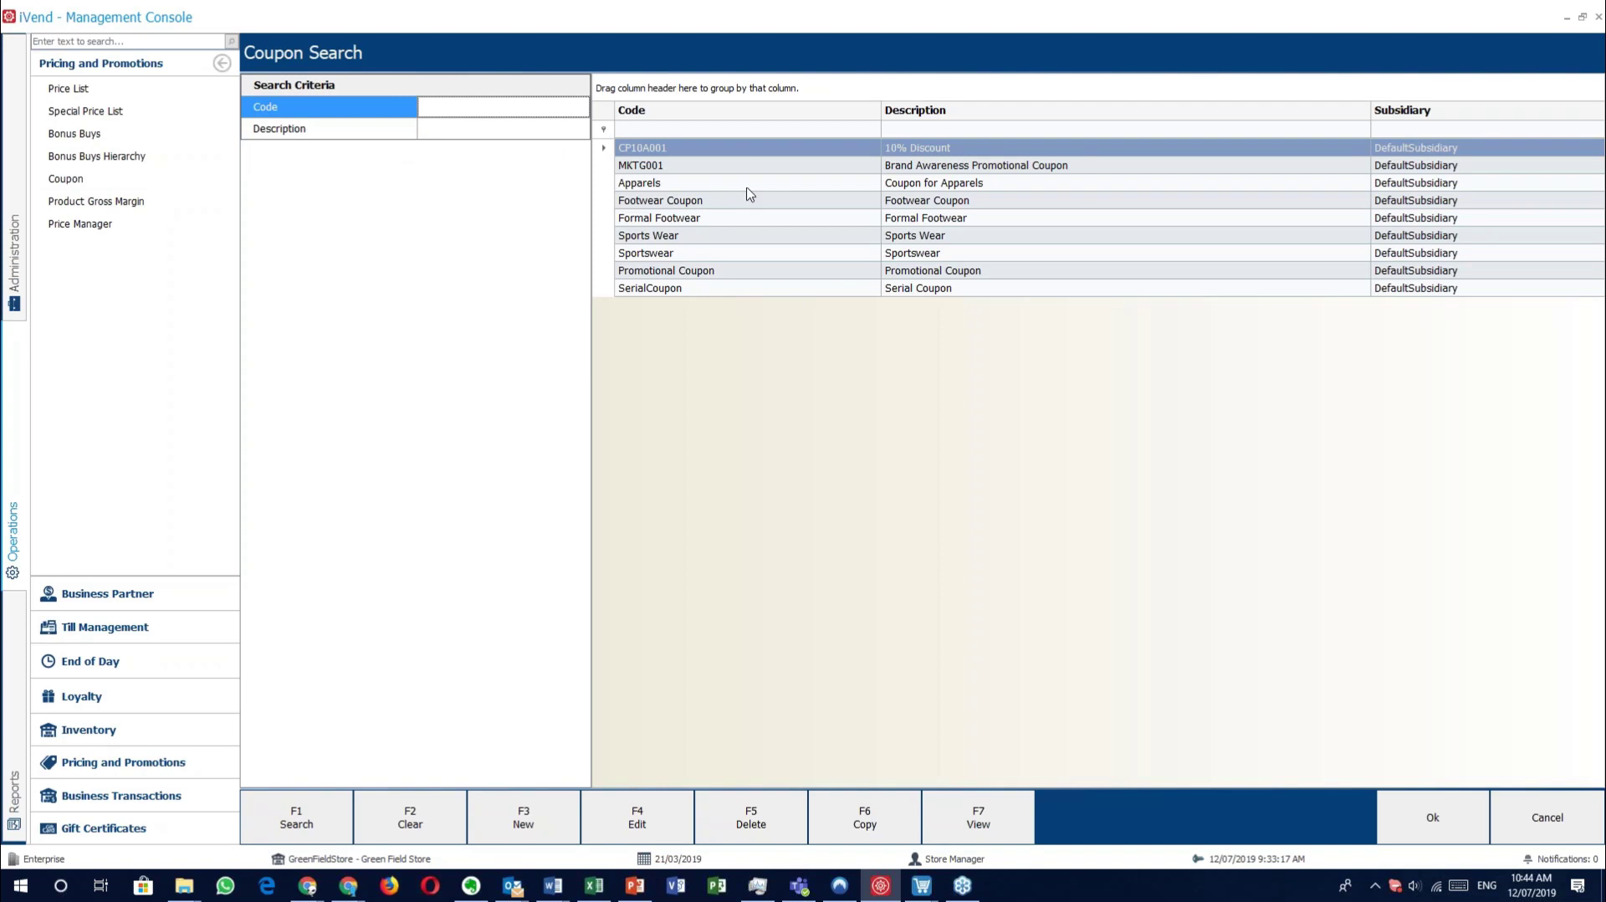
left_click(758, 150)
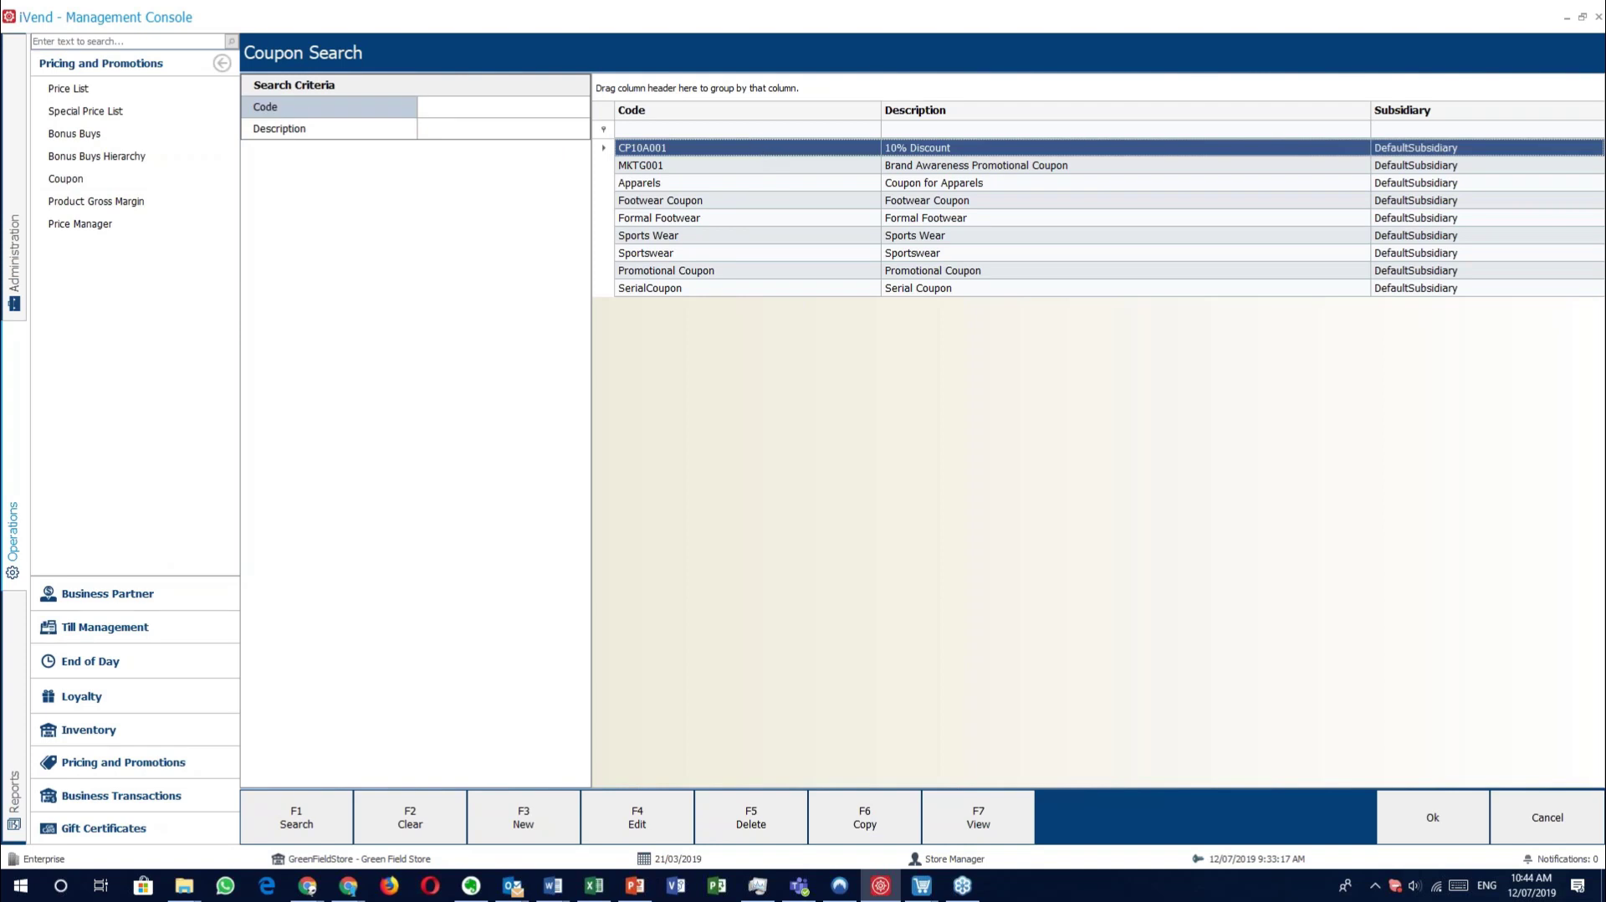
key("F4")
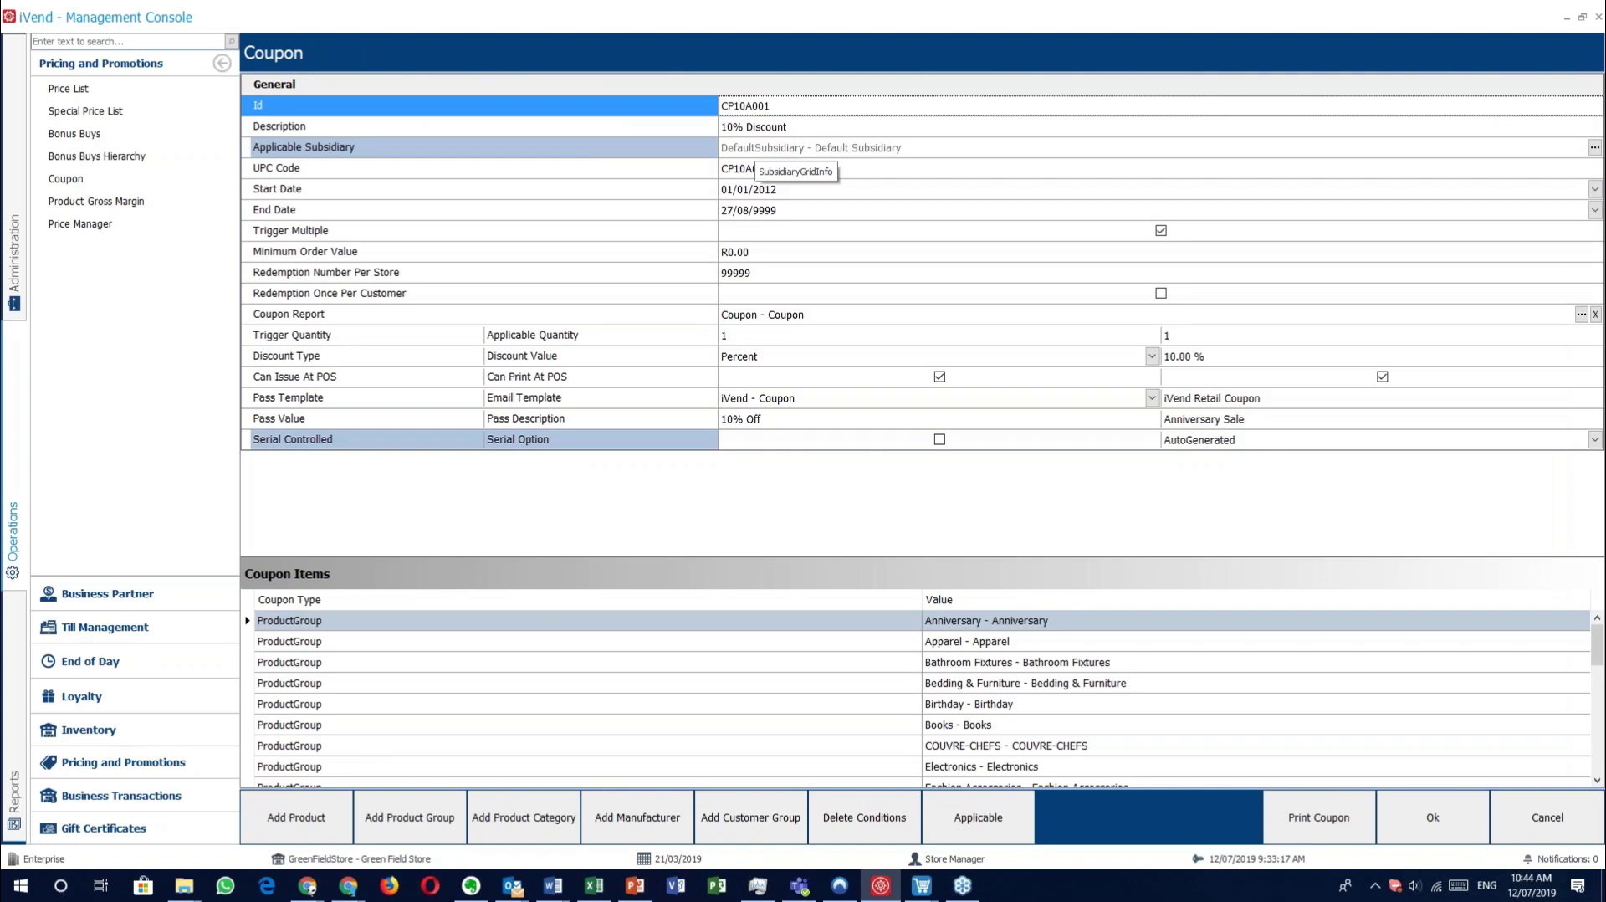
left_click(641, 172)
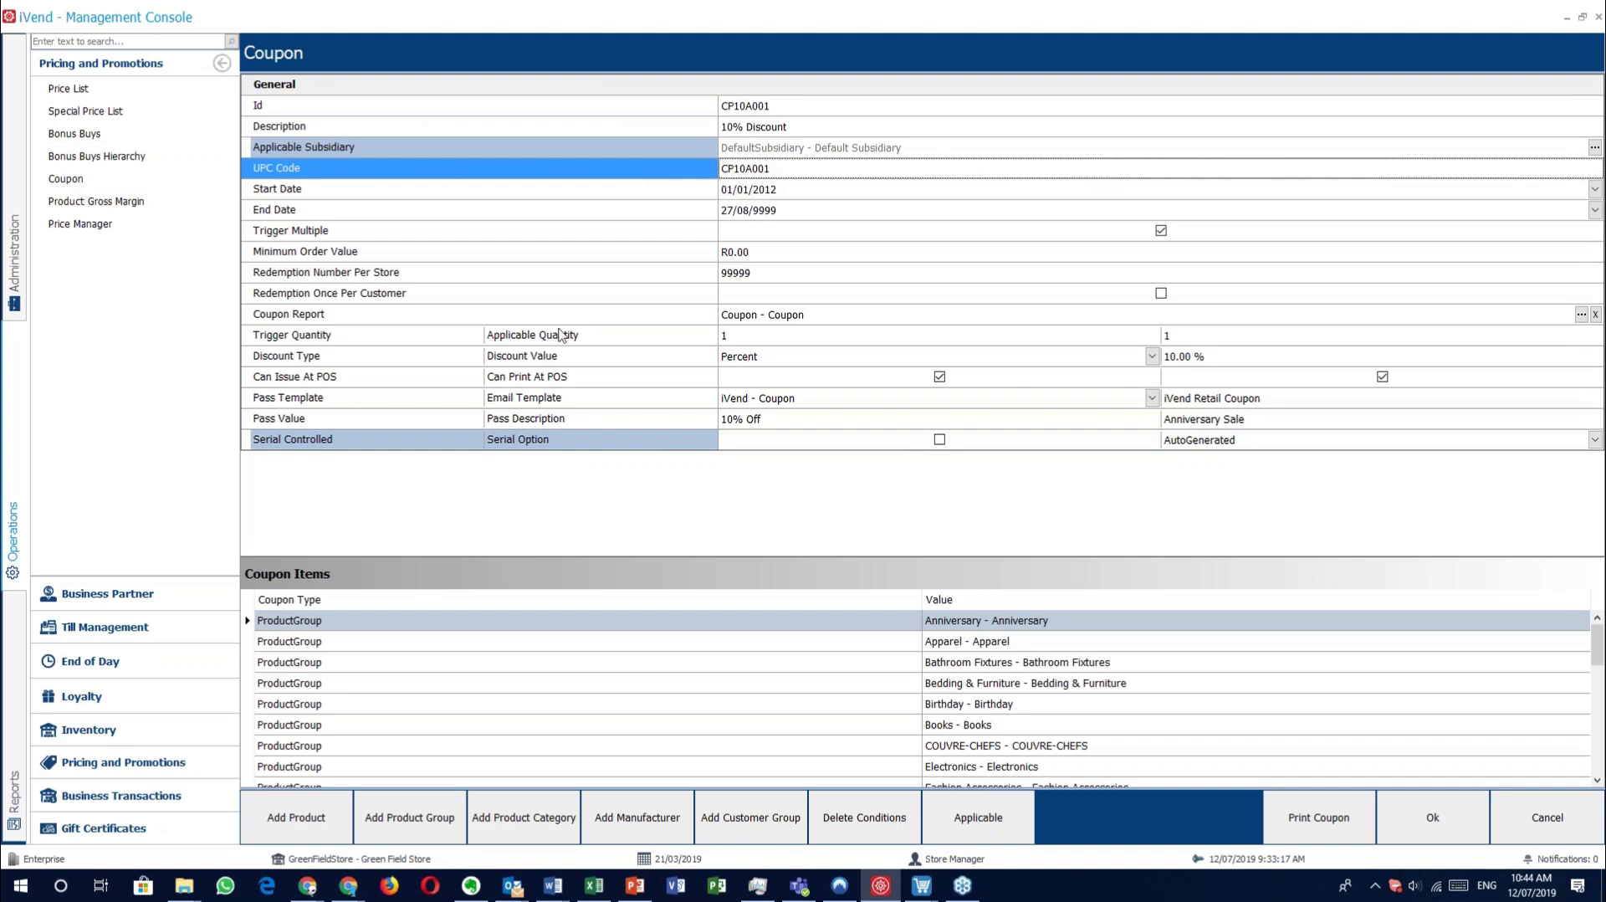
Copy the coupon's UPC code CP10A001 and apply it to the sale in Point of Sale.
left_click(921, 885)
left_click(730, 820)
mouse_move(881, 885)
left_click(858, 816)
left_click(805, 170)
key("ctrl+c")
mouse_move(922, 886)
left_click(737, 816)
left_click(550, 164)
key("ctrl+v")
key("Return")
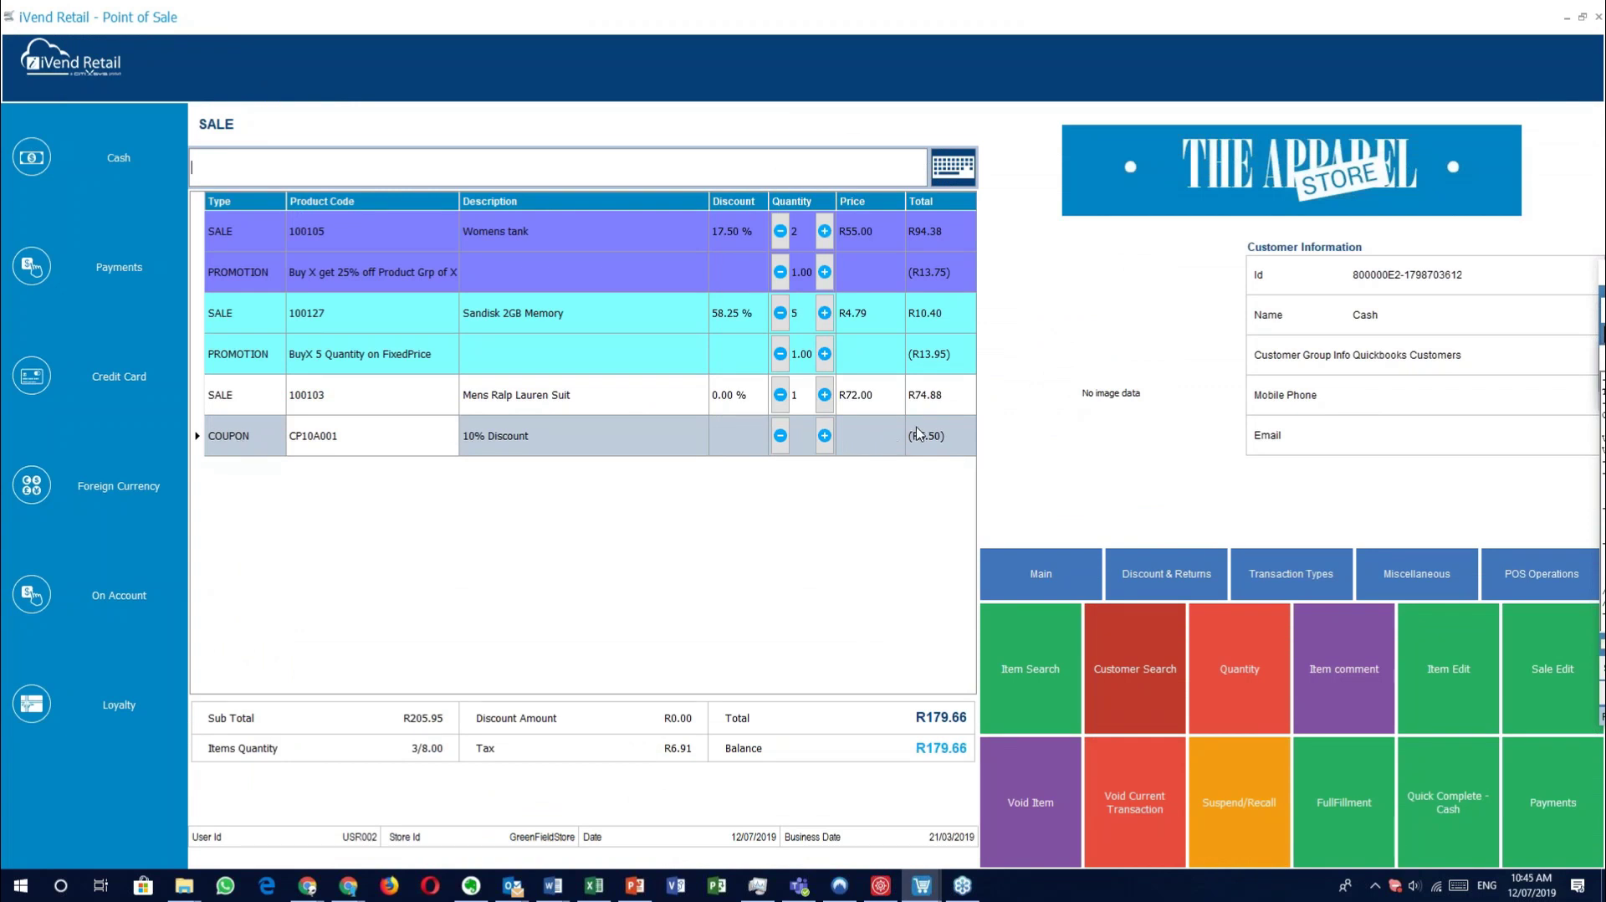
Check the suit and coupon lines in the sale, and review the coupon's start date, end date and Trigger Multiple setting.
left_click(374, 399)
left_click(400, 449)
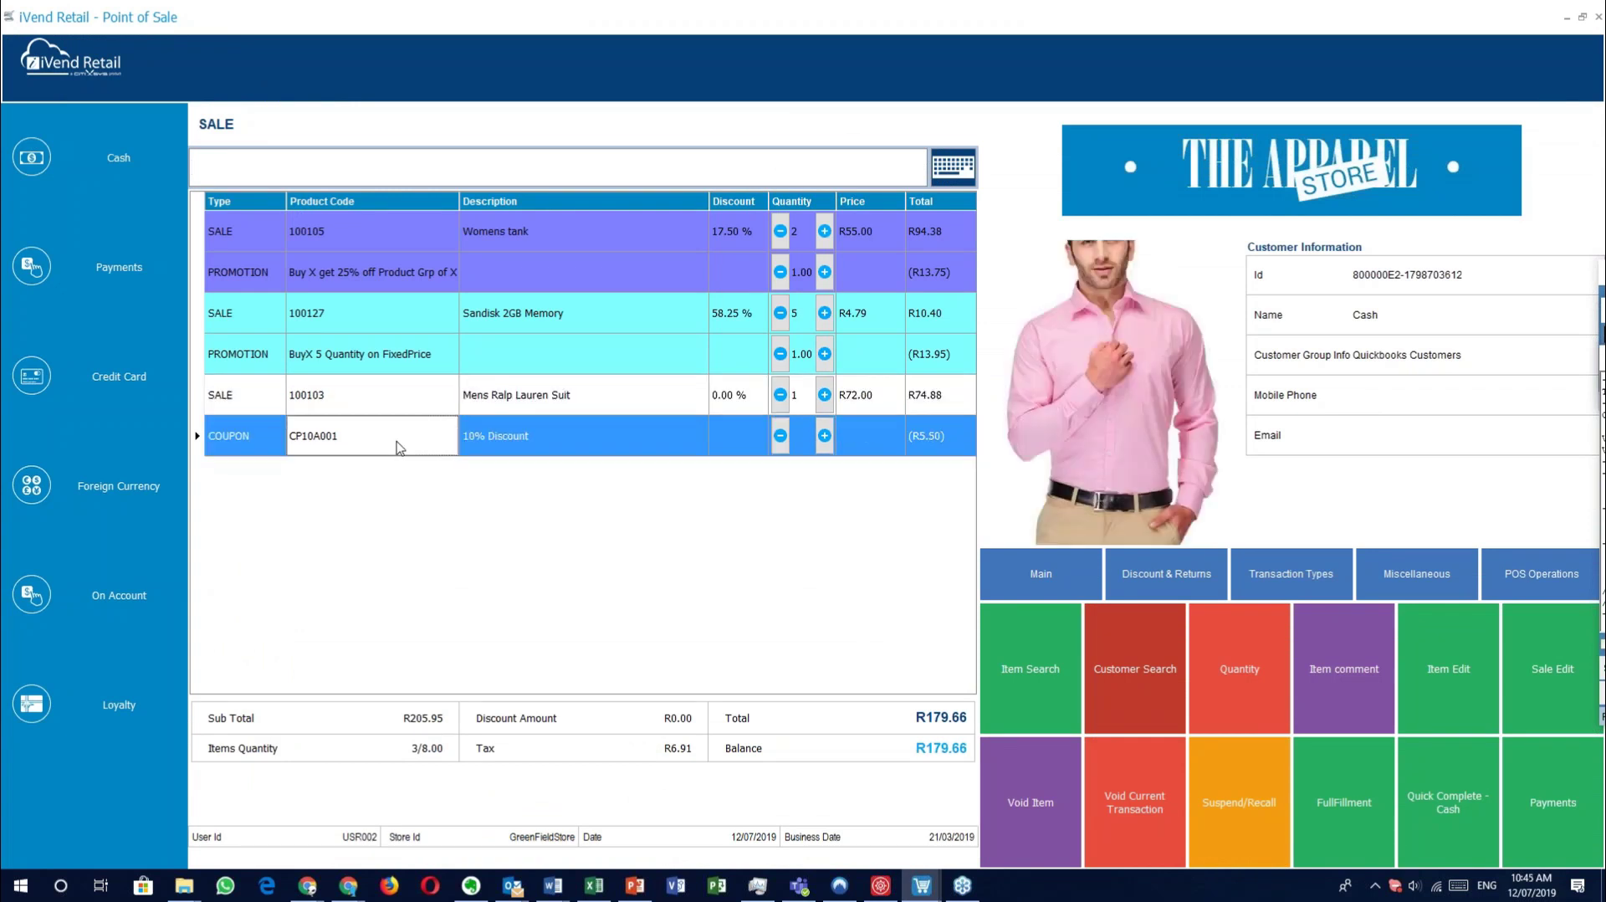
key("alt+Tab")
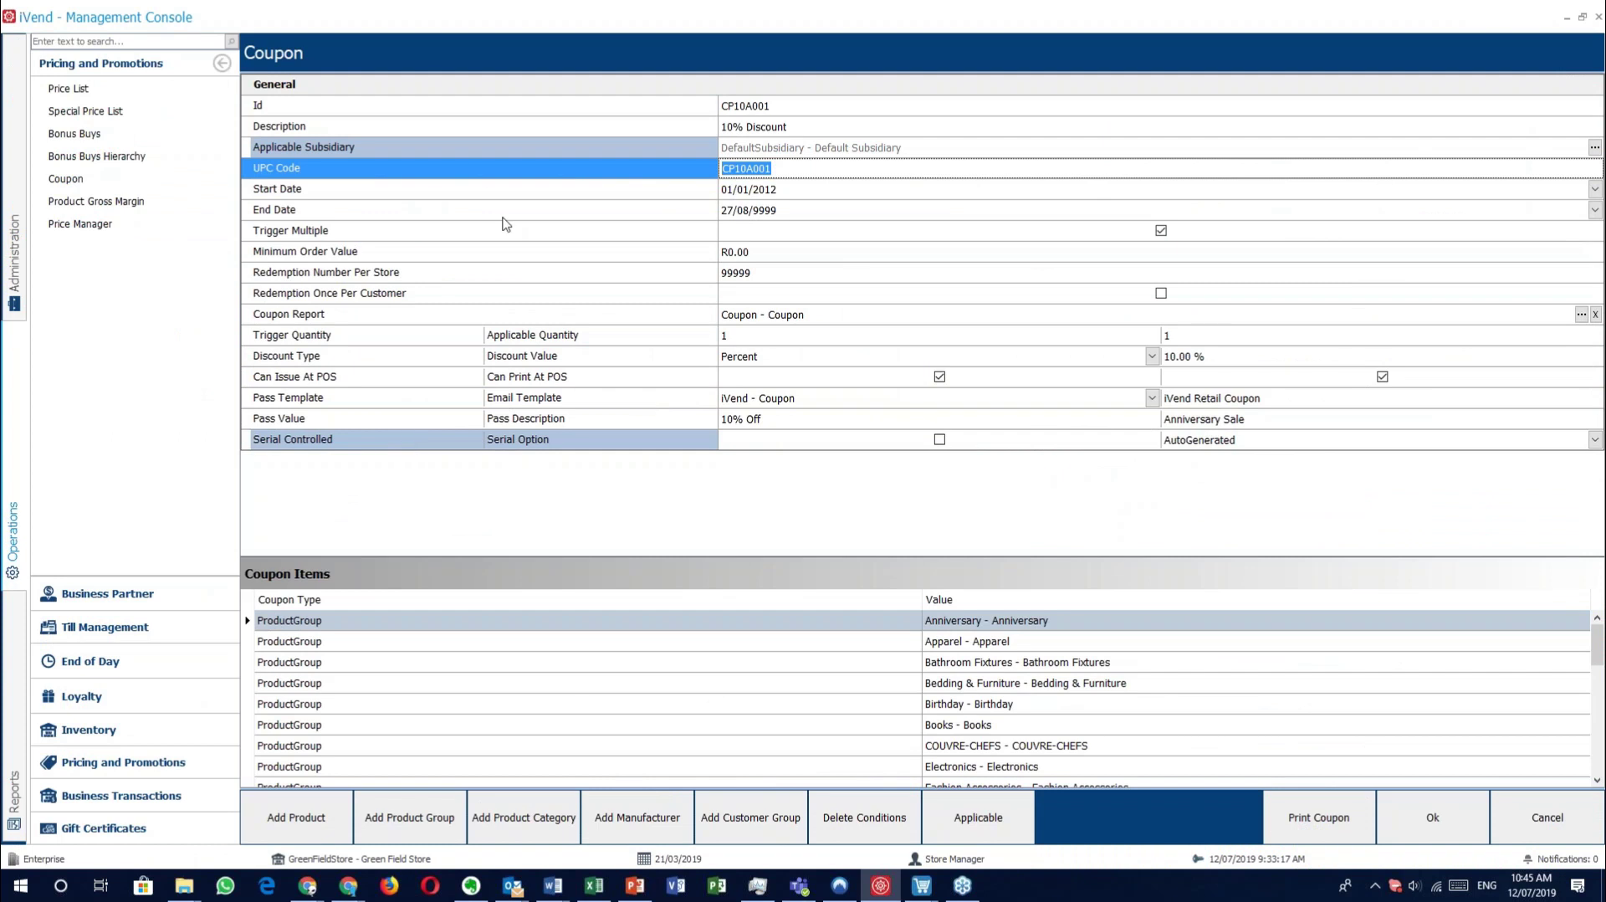
left_click(478, 192)
left_click(488, 210)
left_click(492, 241)
Apply coupon CP10A001 to the Point of Sale transaction a second time.
key("alt+Tab")
key("ctrl+v")
key("Return")
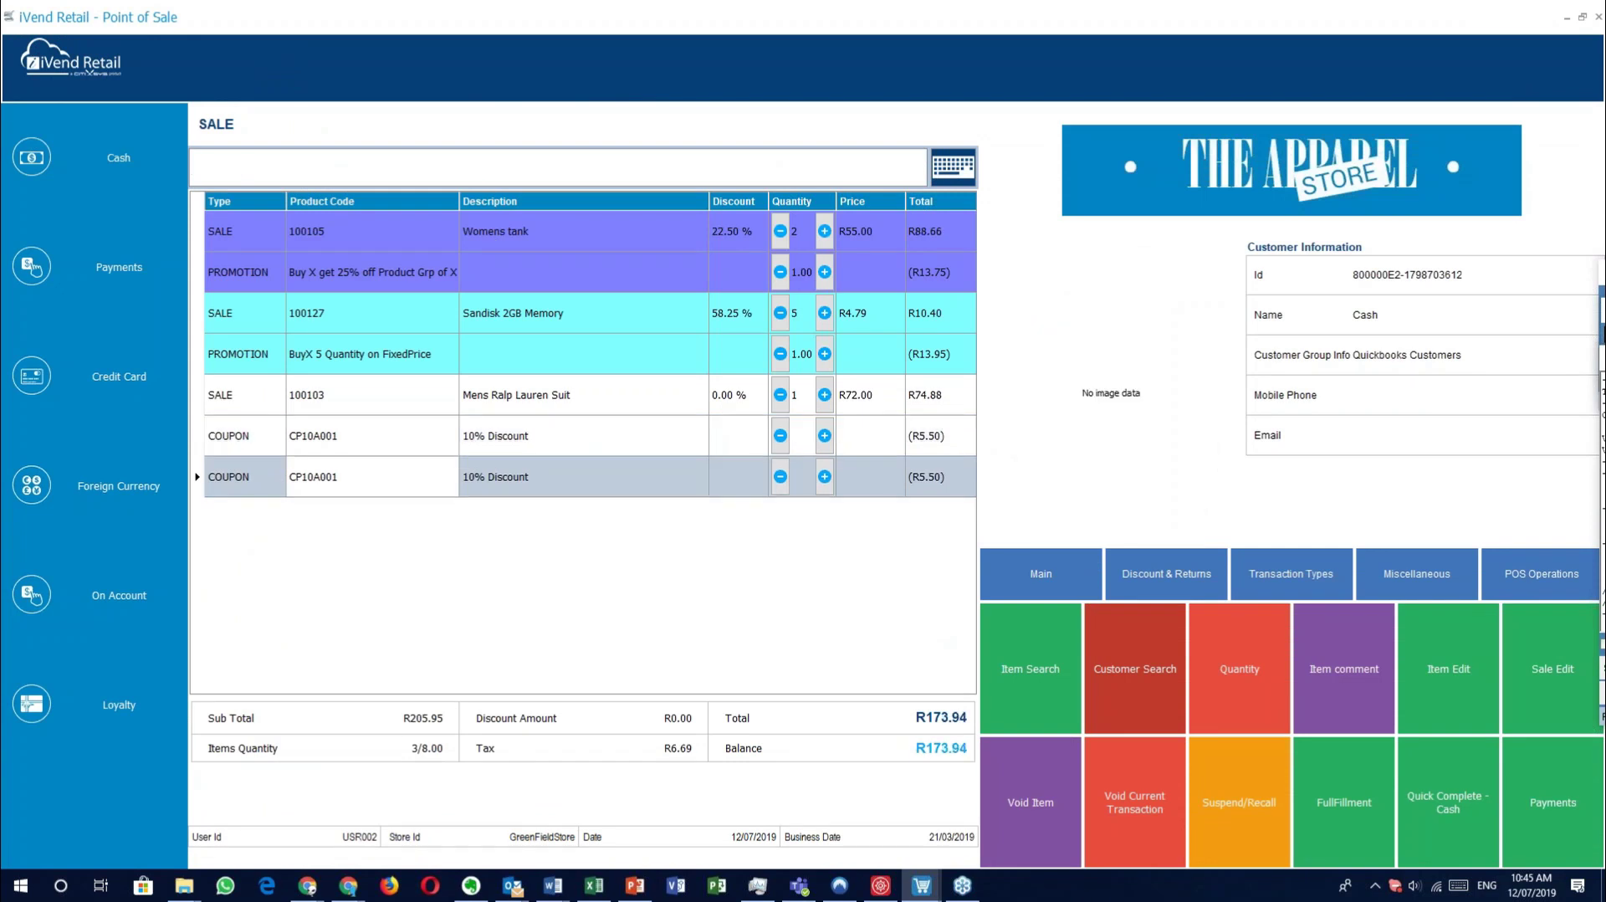
Apply coupon CP10A001 to the Point of Sale transaction four more times.
key("ctrl+v")
key("Return")
key("ctrl+v")
key("Return")
key("ctrl+v")
key("Return")
key("ctrl+v")
key("Return")
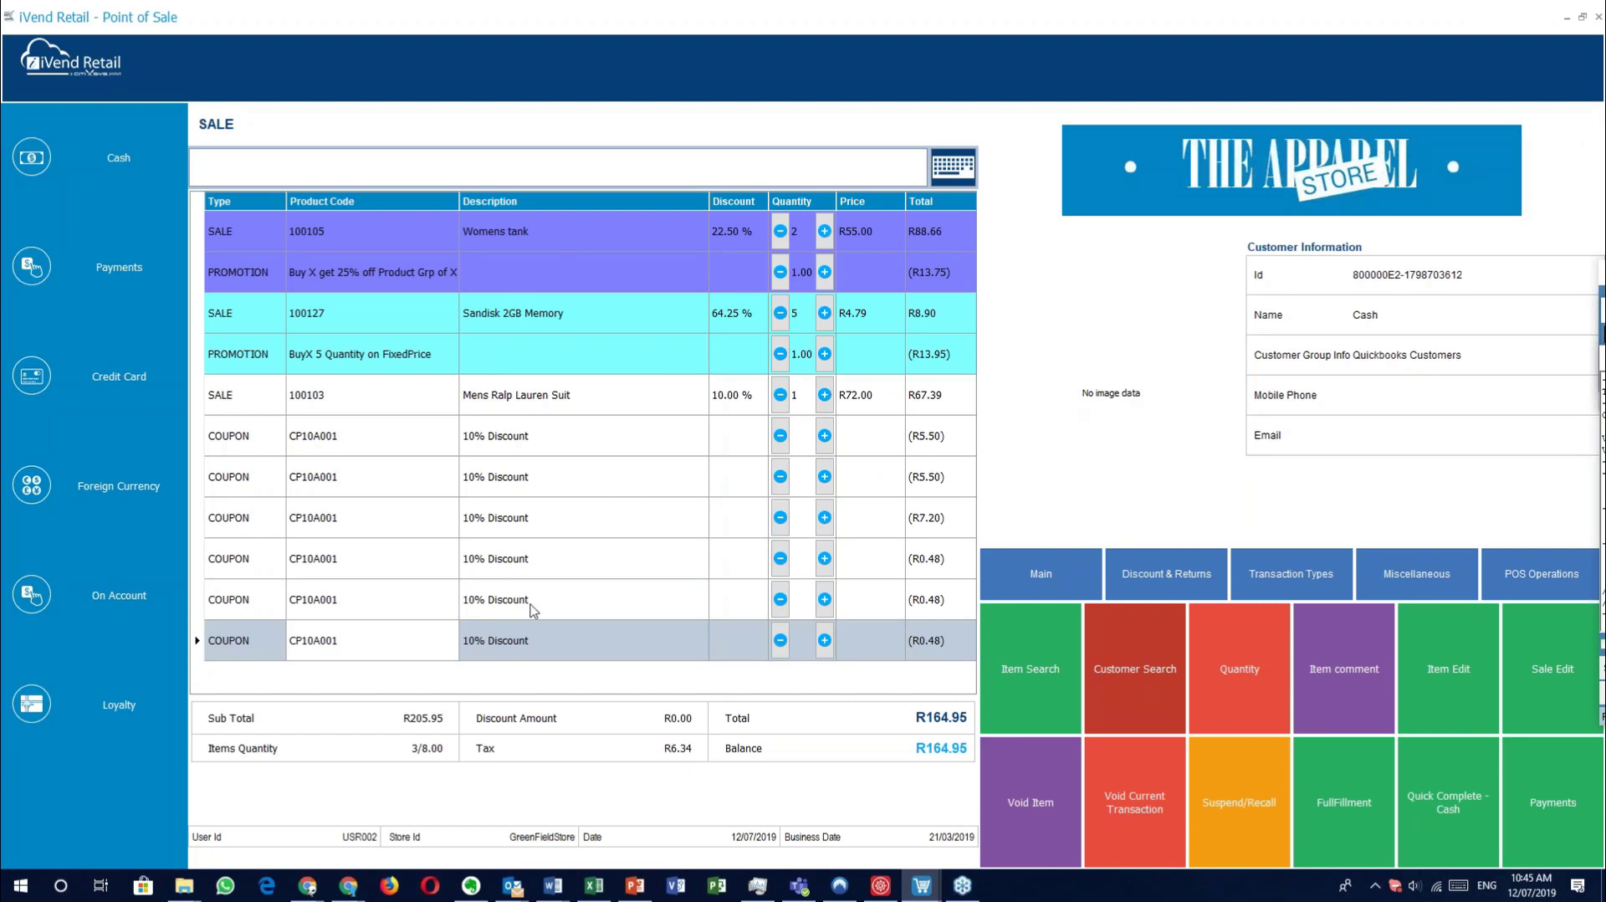
In the Management Console, review the coupon's minimum order value, redemption number per store, redemption once per customer and coupon report settings.
key("alt+Tab")
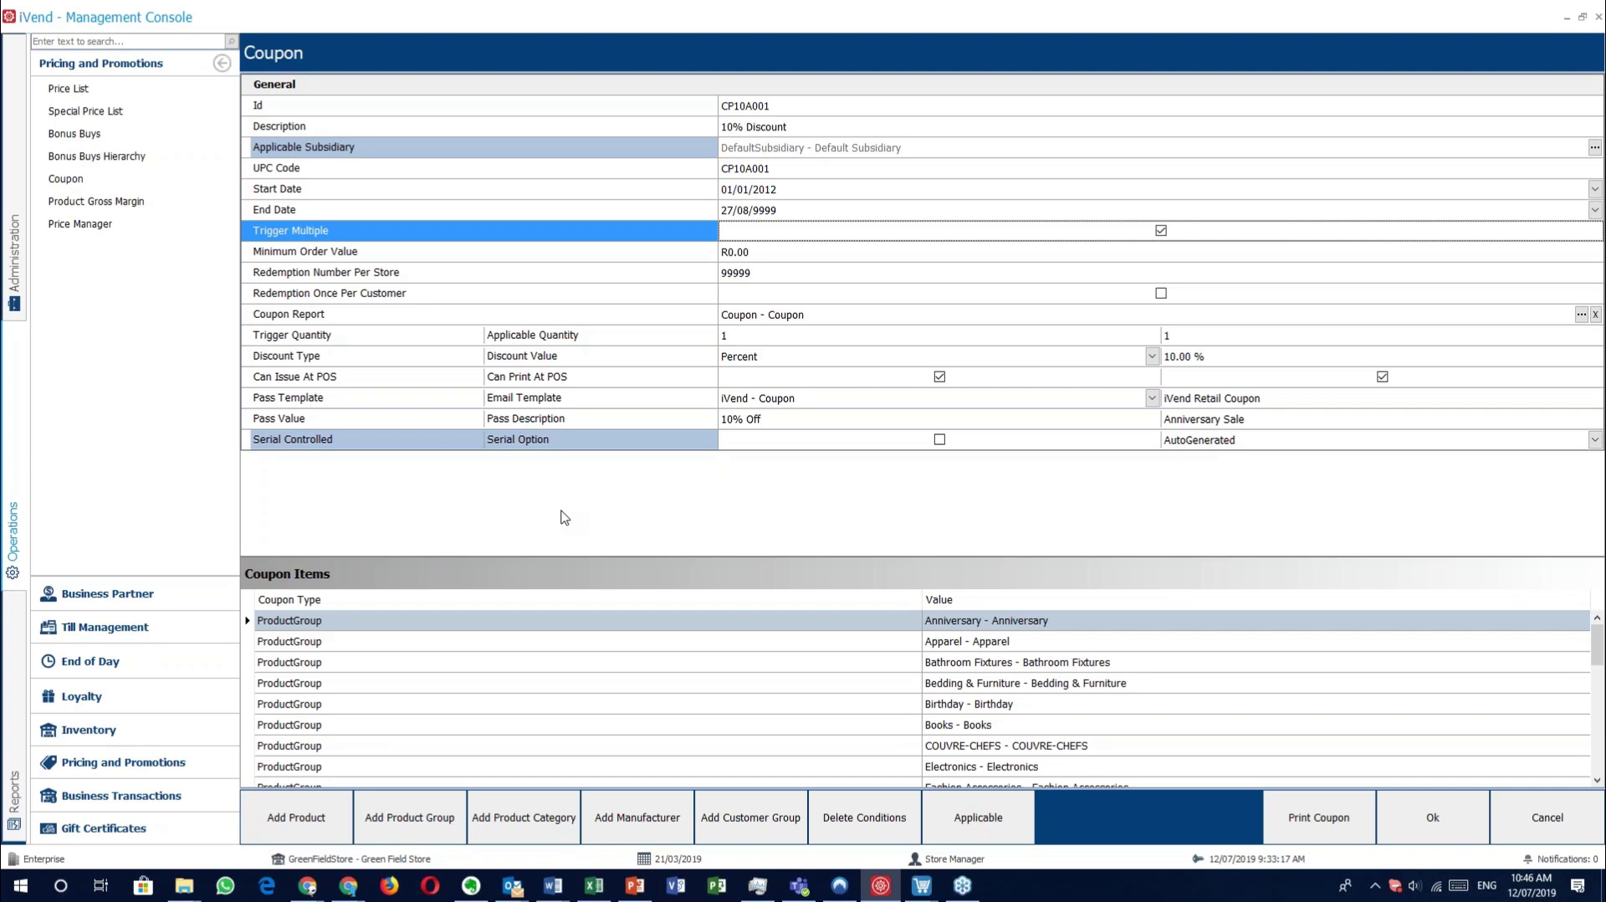
left_click(462, 255)
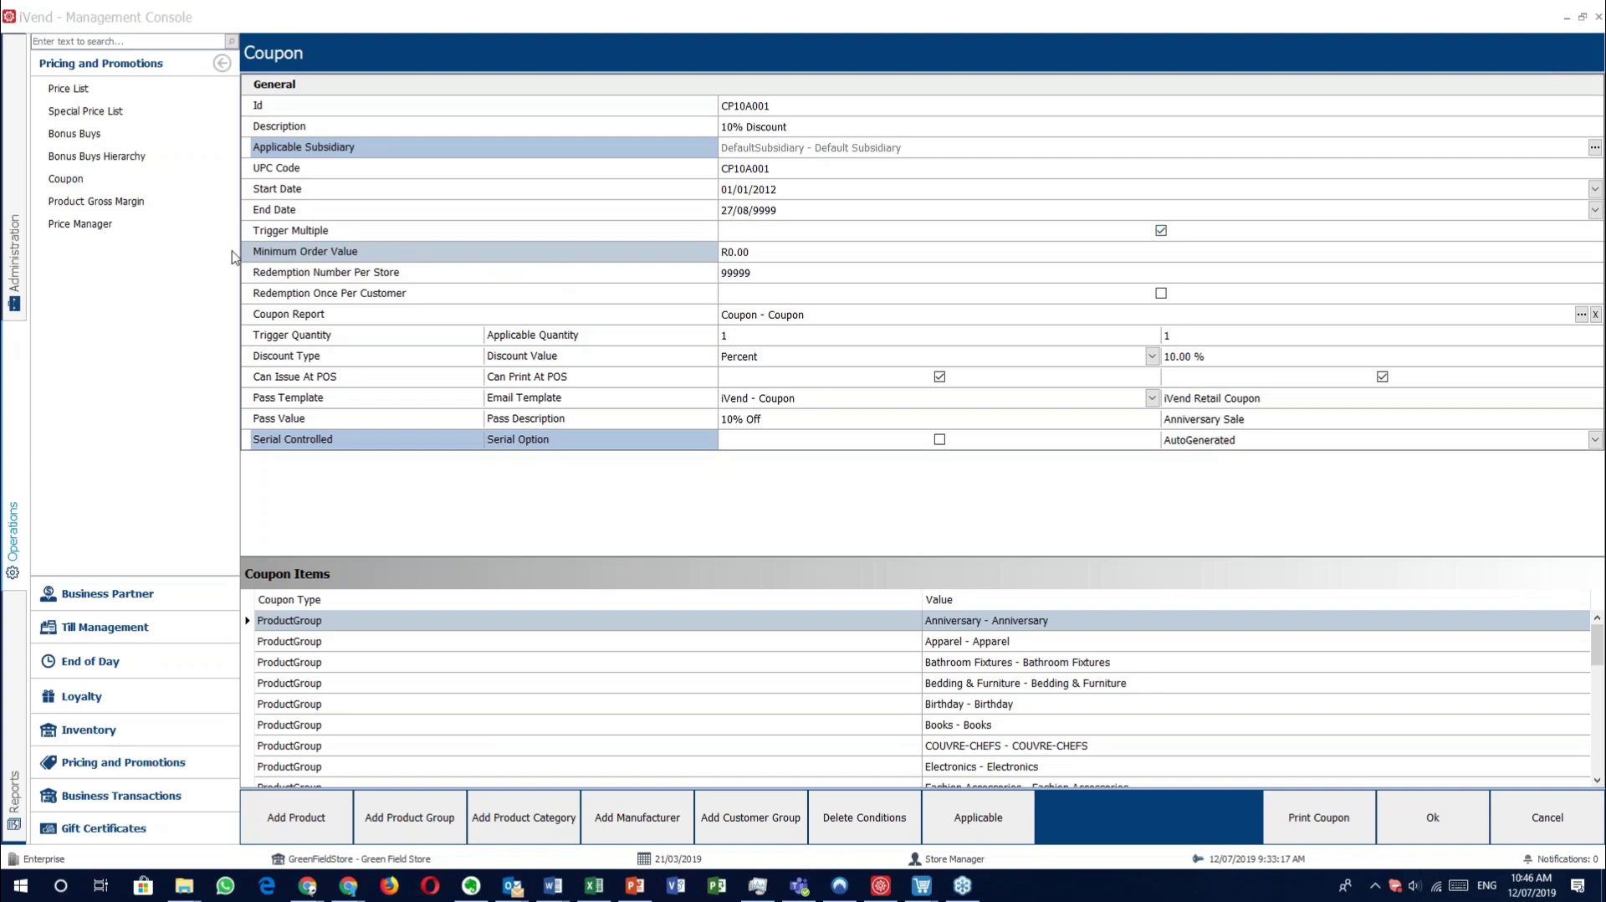
left_click(553, 277)
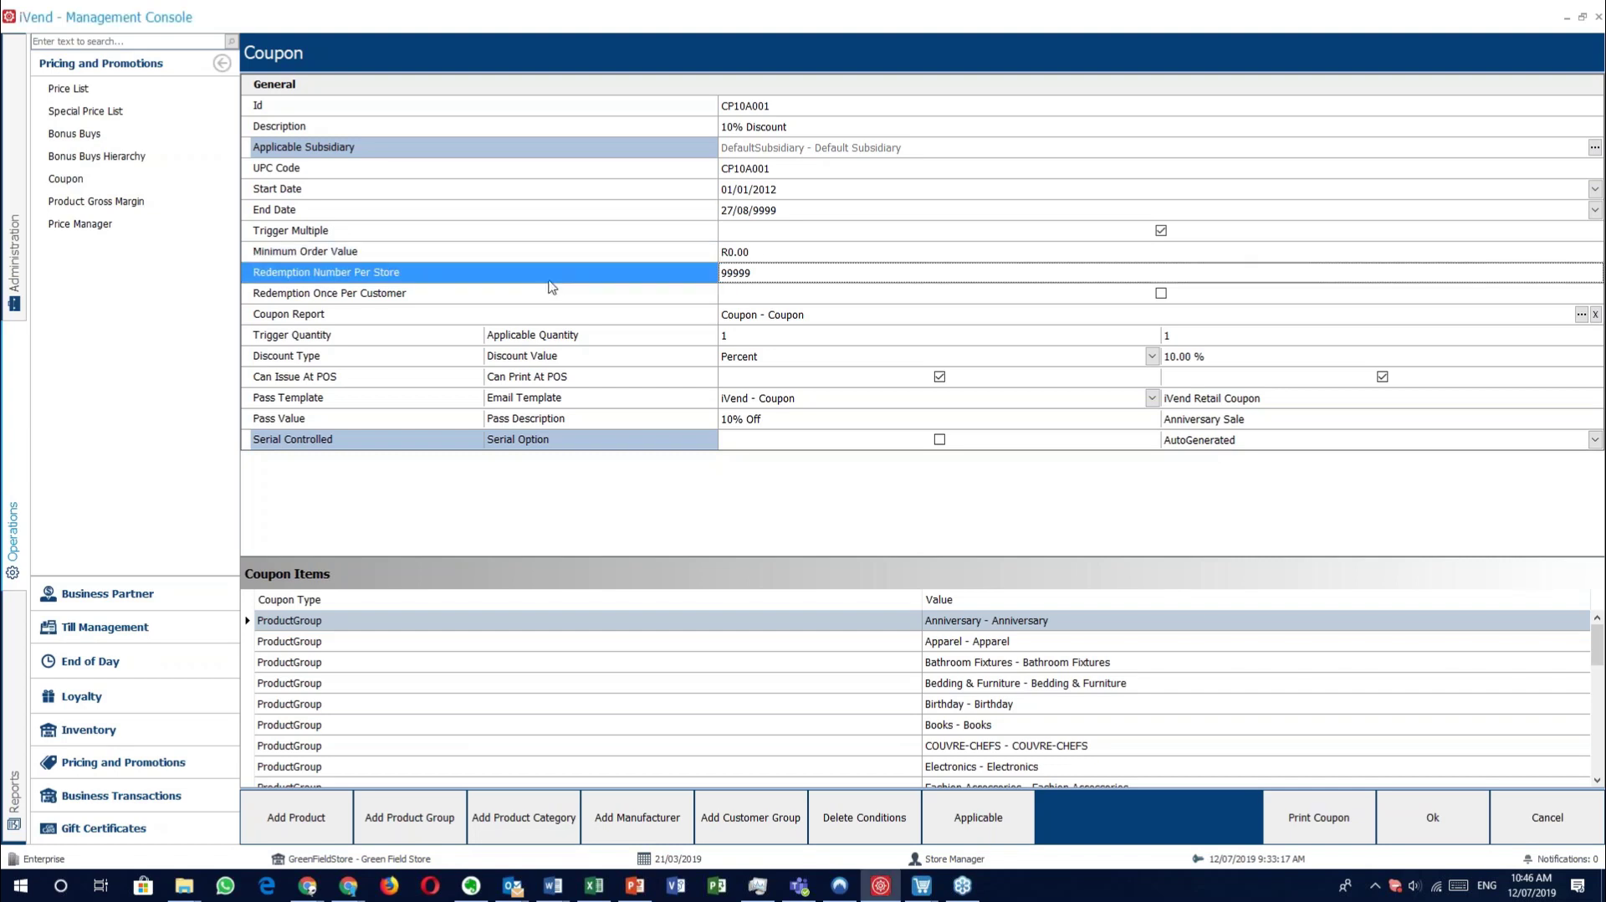
left_click(661, 248)
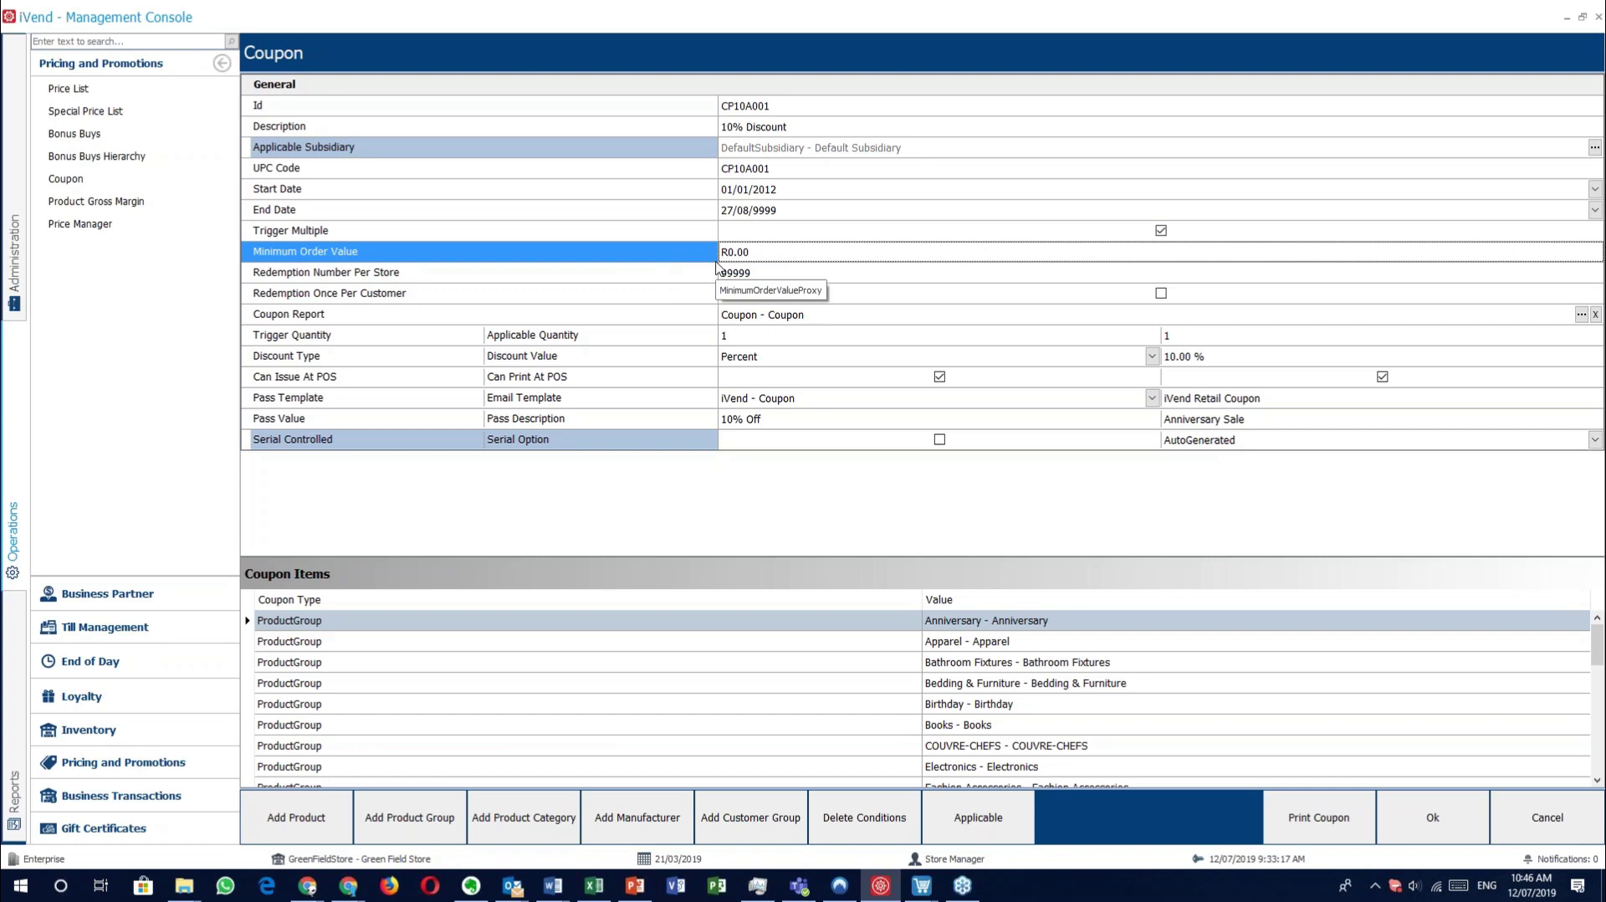
left_click(472, 295)
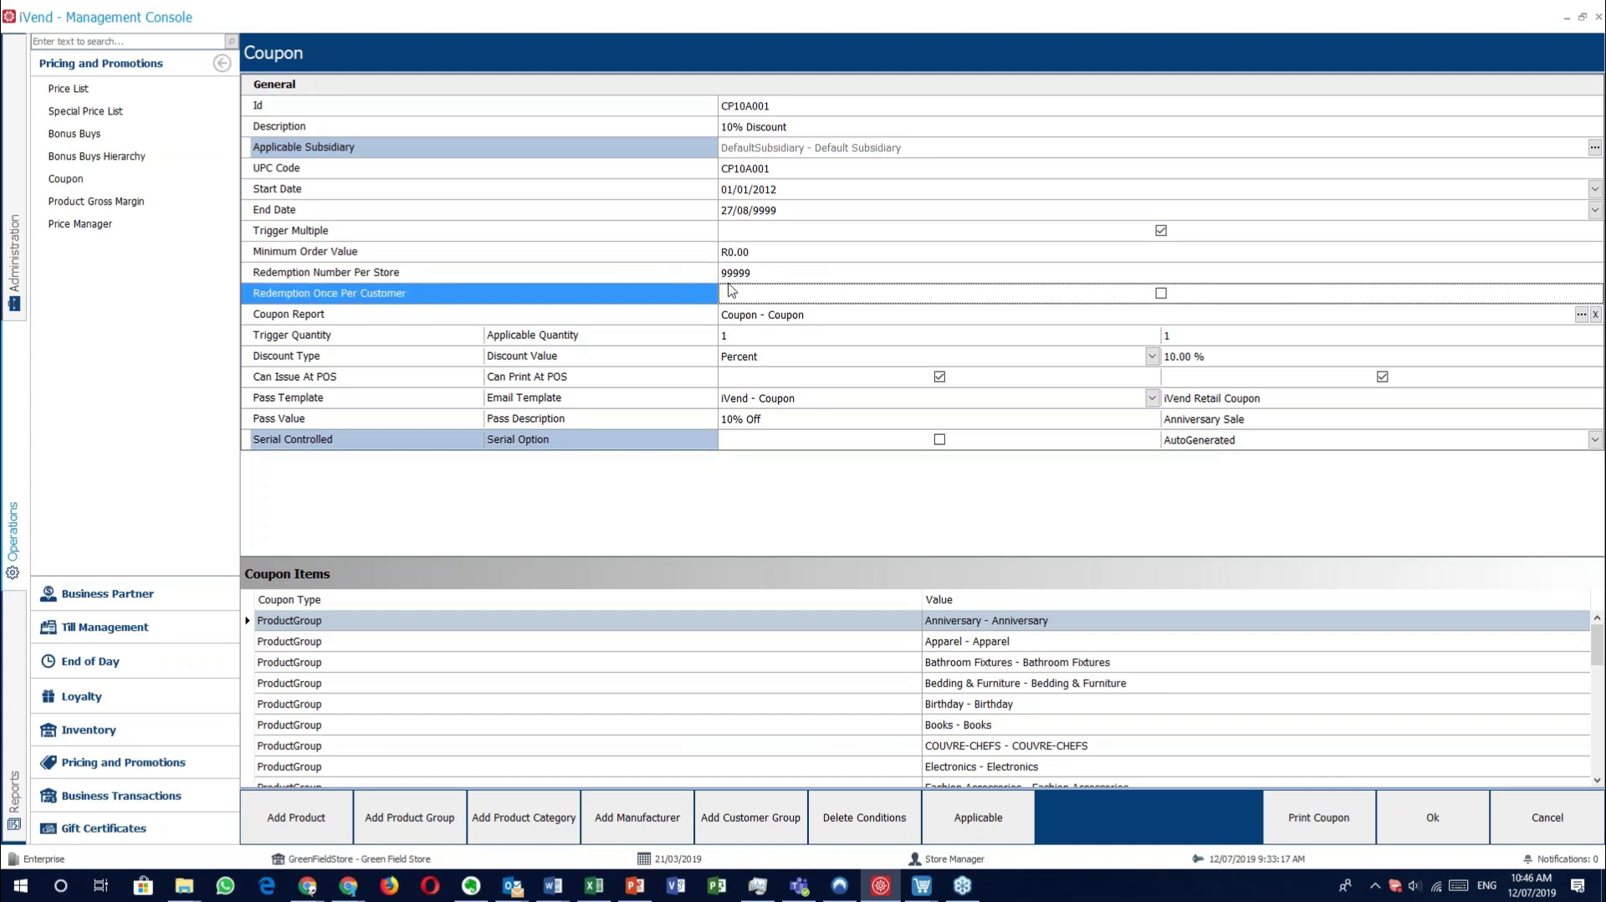
left_click(410, 316)
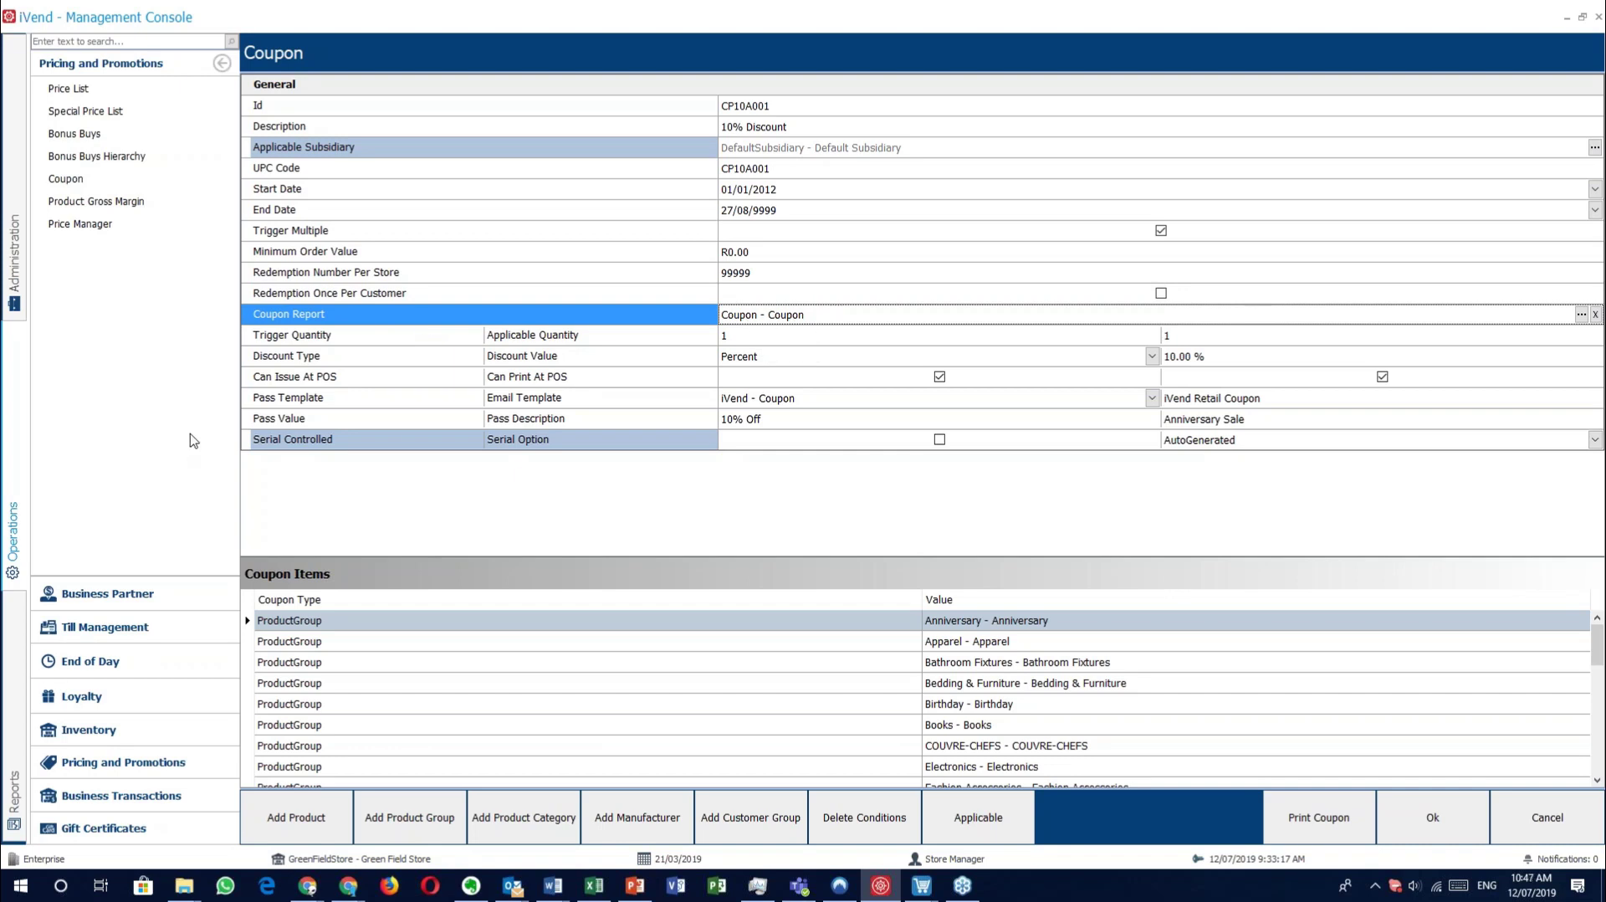
Review the coupon's trigger quantity, discount type, Can Issue At POS, pass value and Serial Controlled settings.
left_click(544, 334)
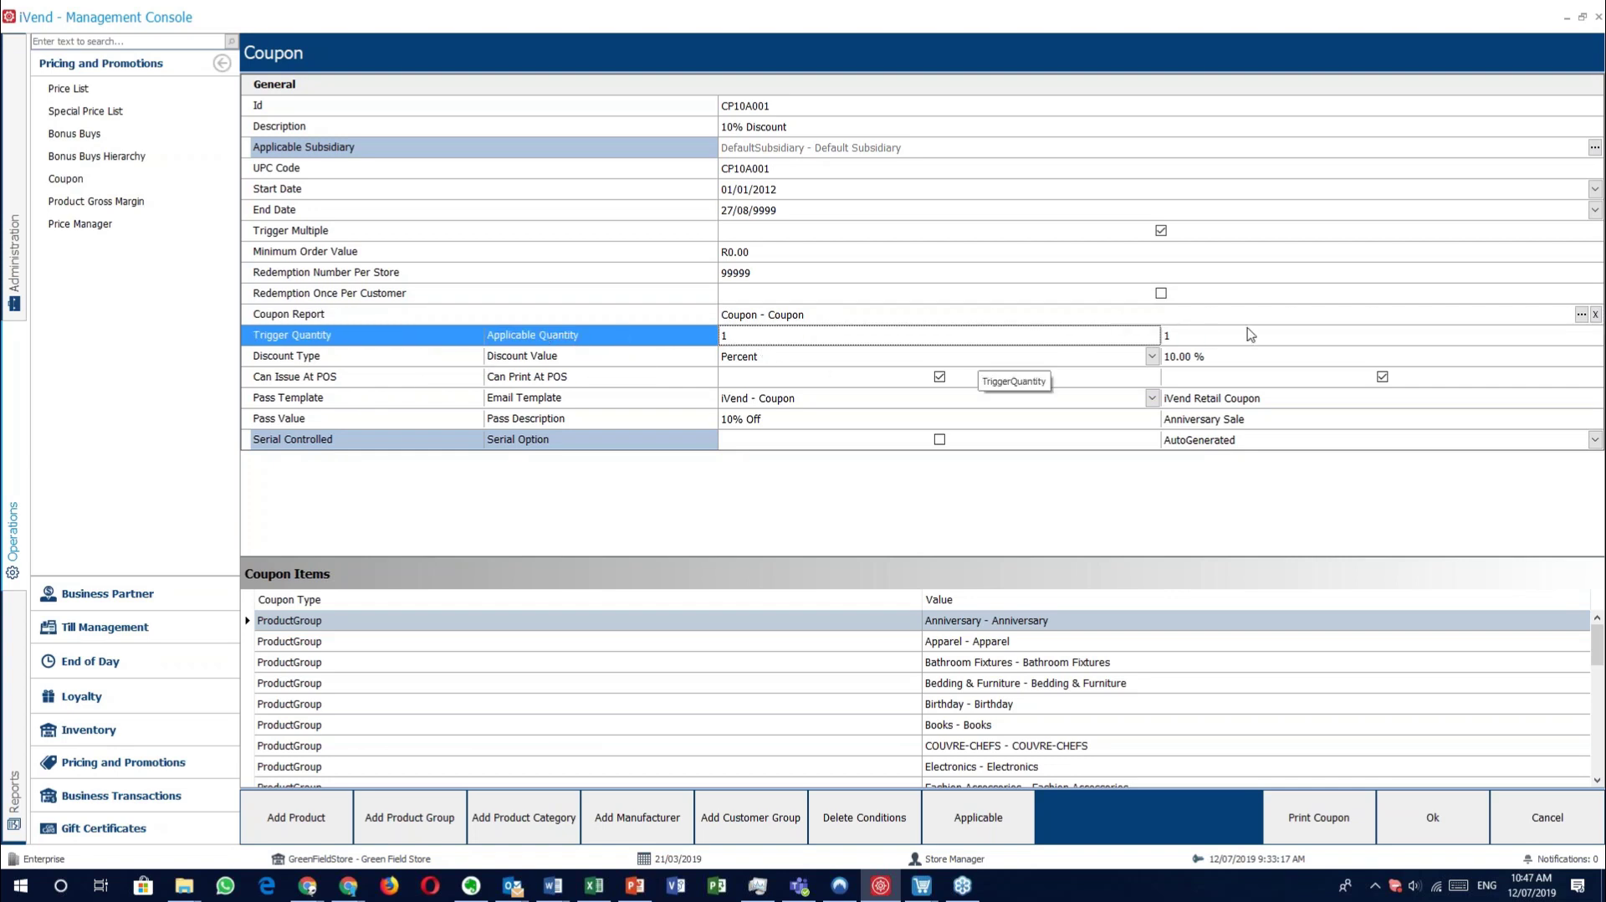
left_click(387, 360)
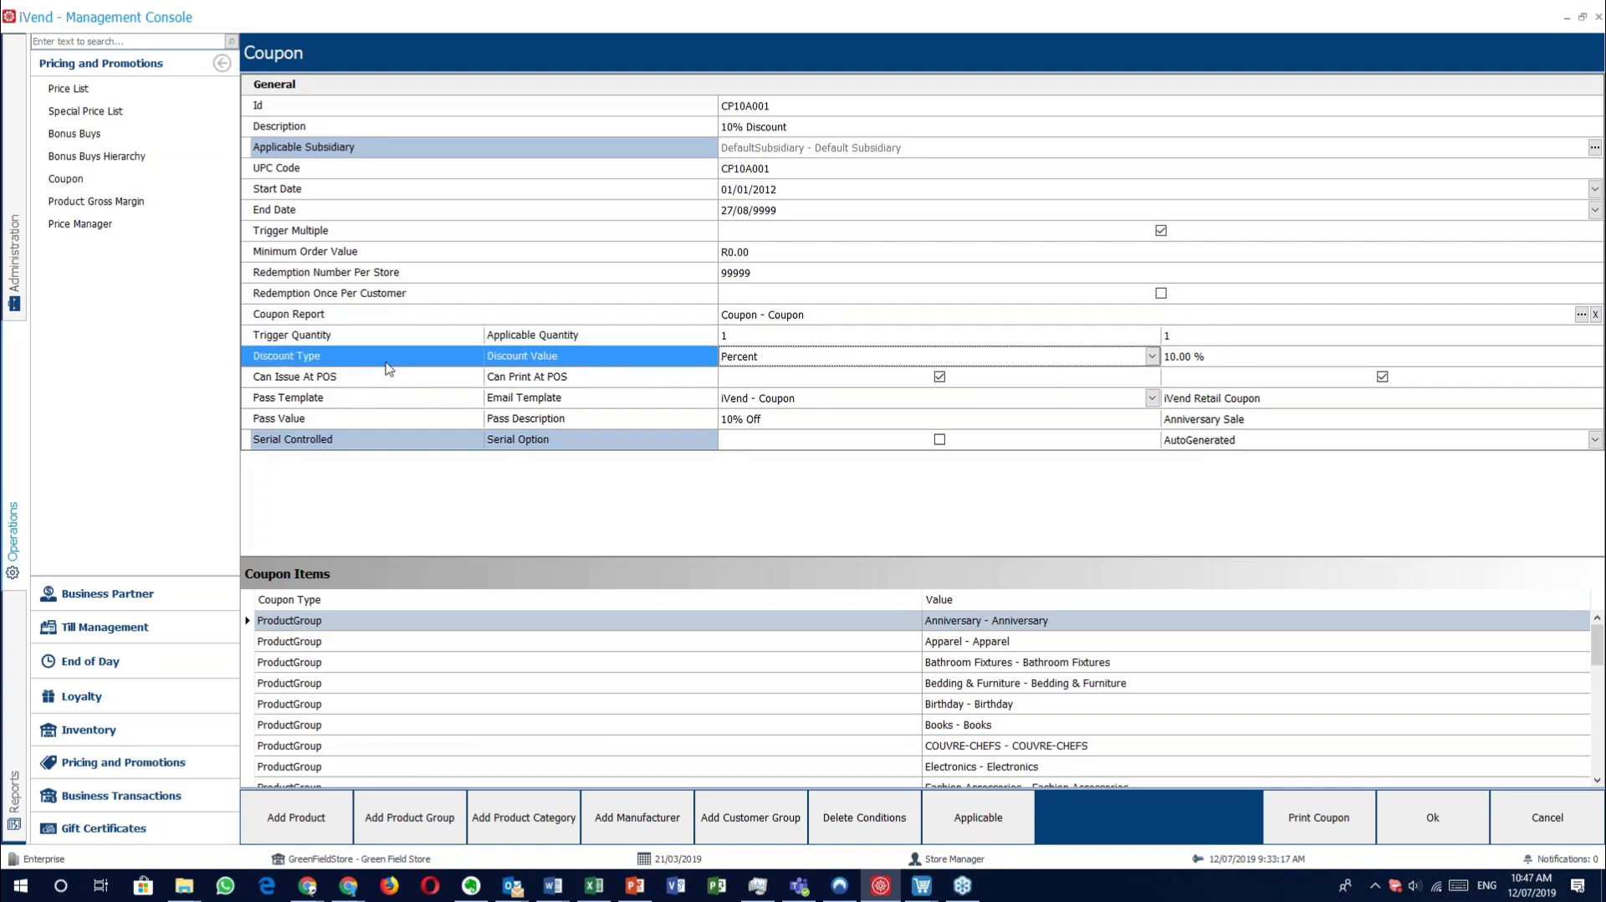
left_click(365, 381)
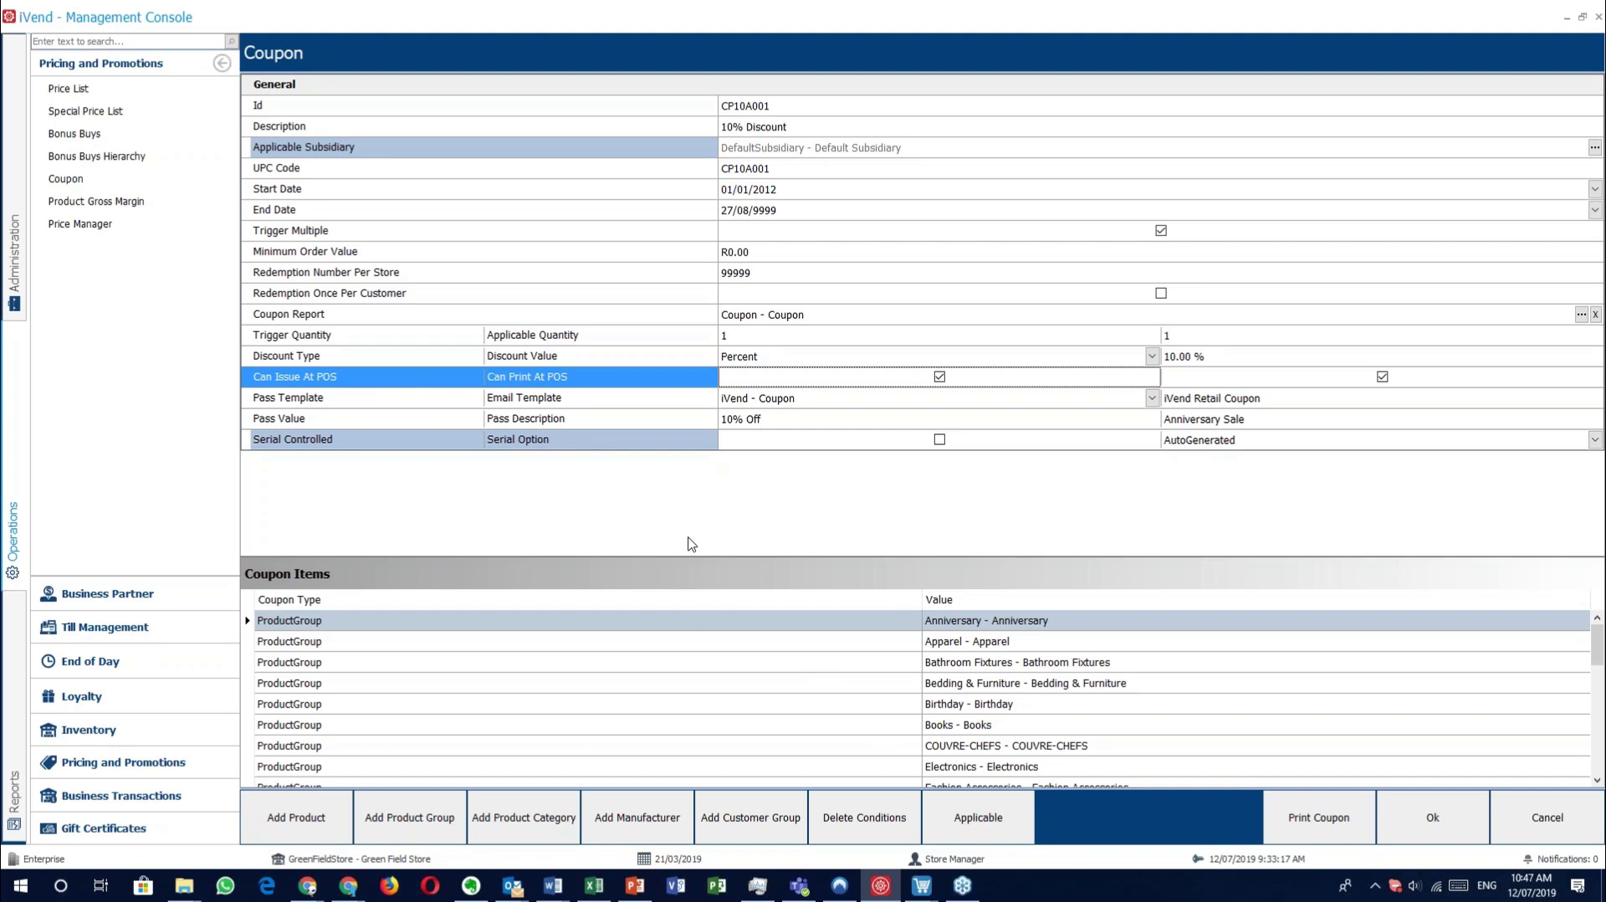
left_click(416, 419)
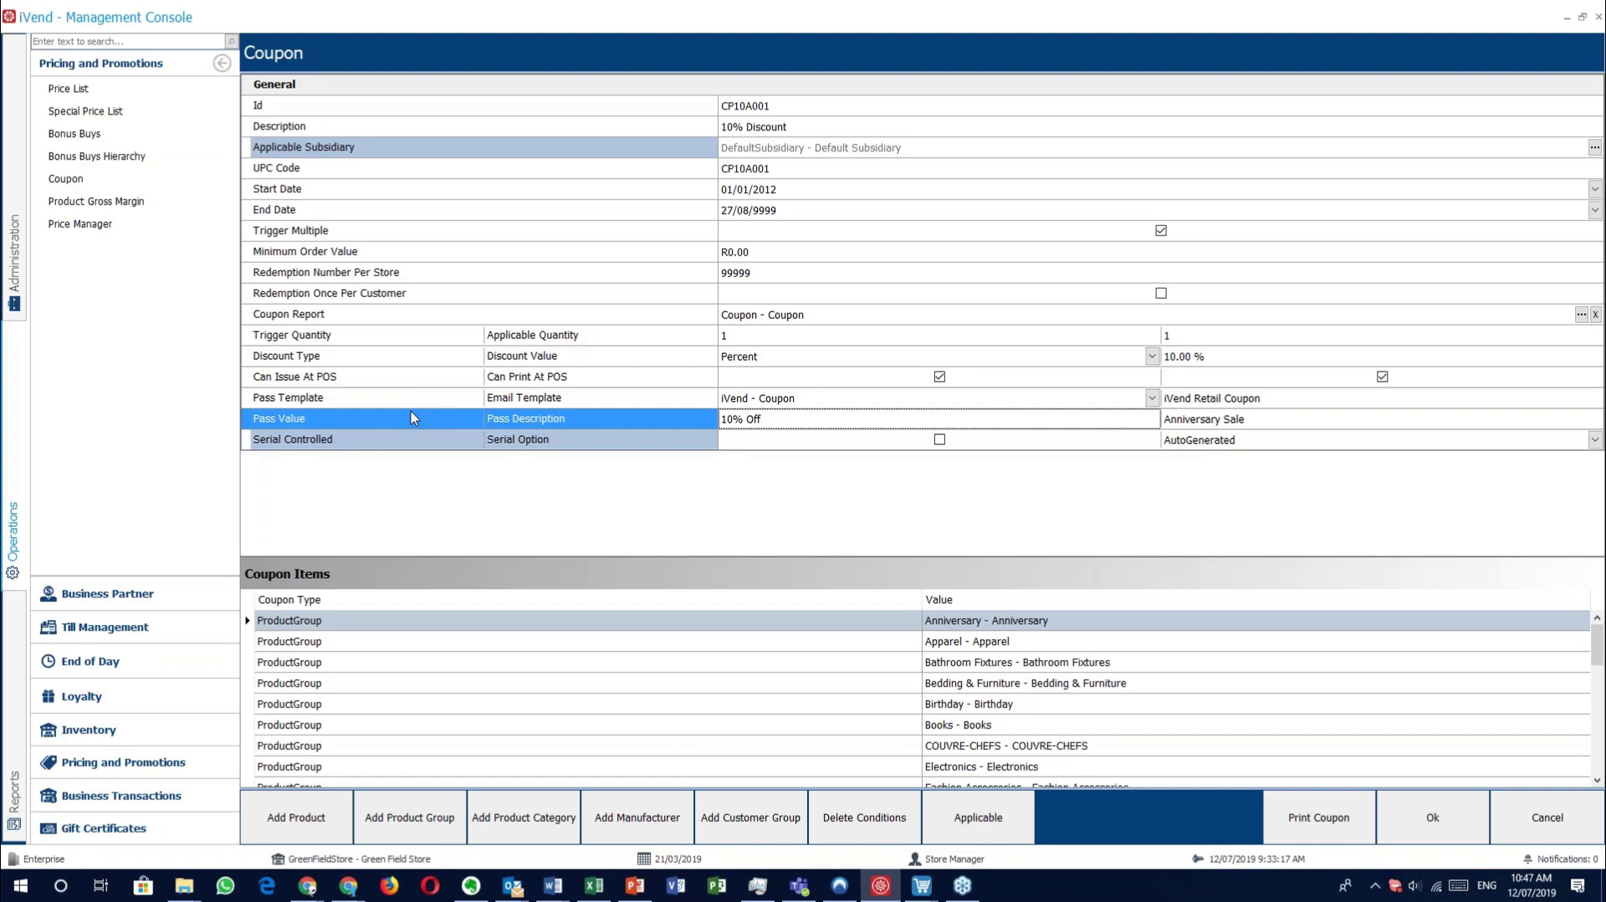
left_click(425, 435)
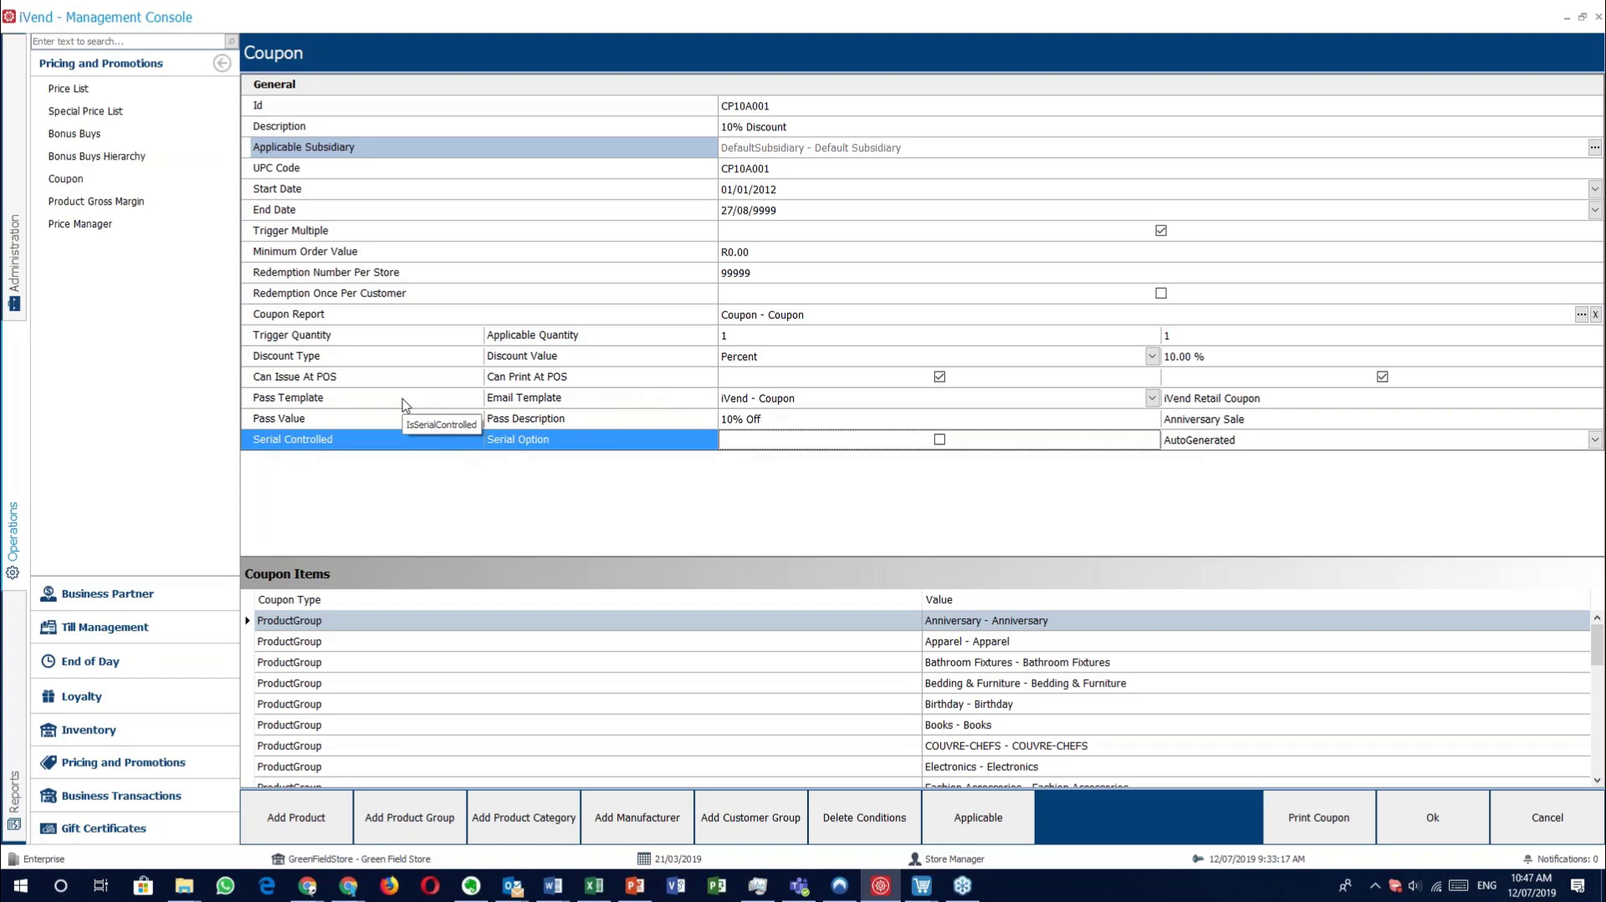
Look through the product groups listed under the coupon's items.
left_click(575, 621)
scroll(576, 620, "down", 3)
scroll(576, 620, "down", 5)
scroll(530, 642, "up", 8)
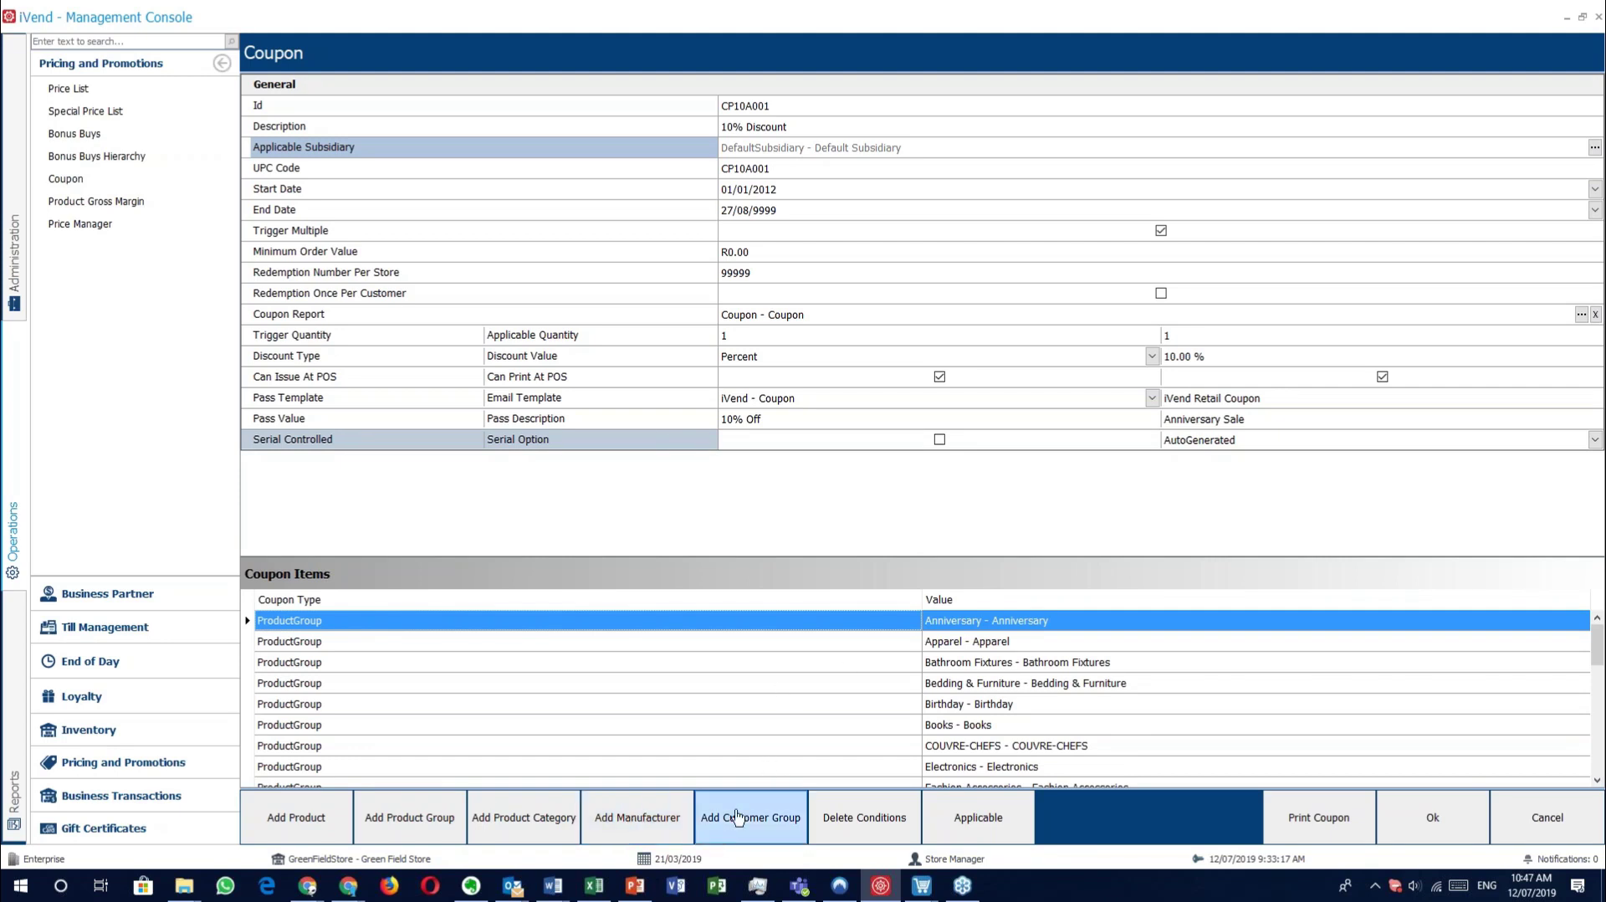
Check the coupon's weekday and store applicability, and close the coupon without saving.
left_click(982, 823)
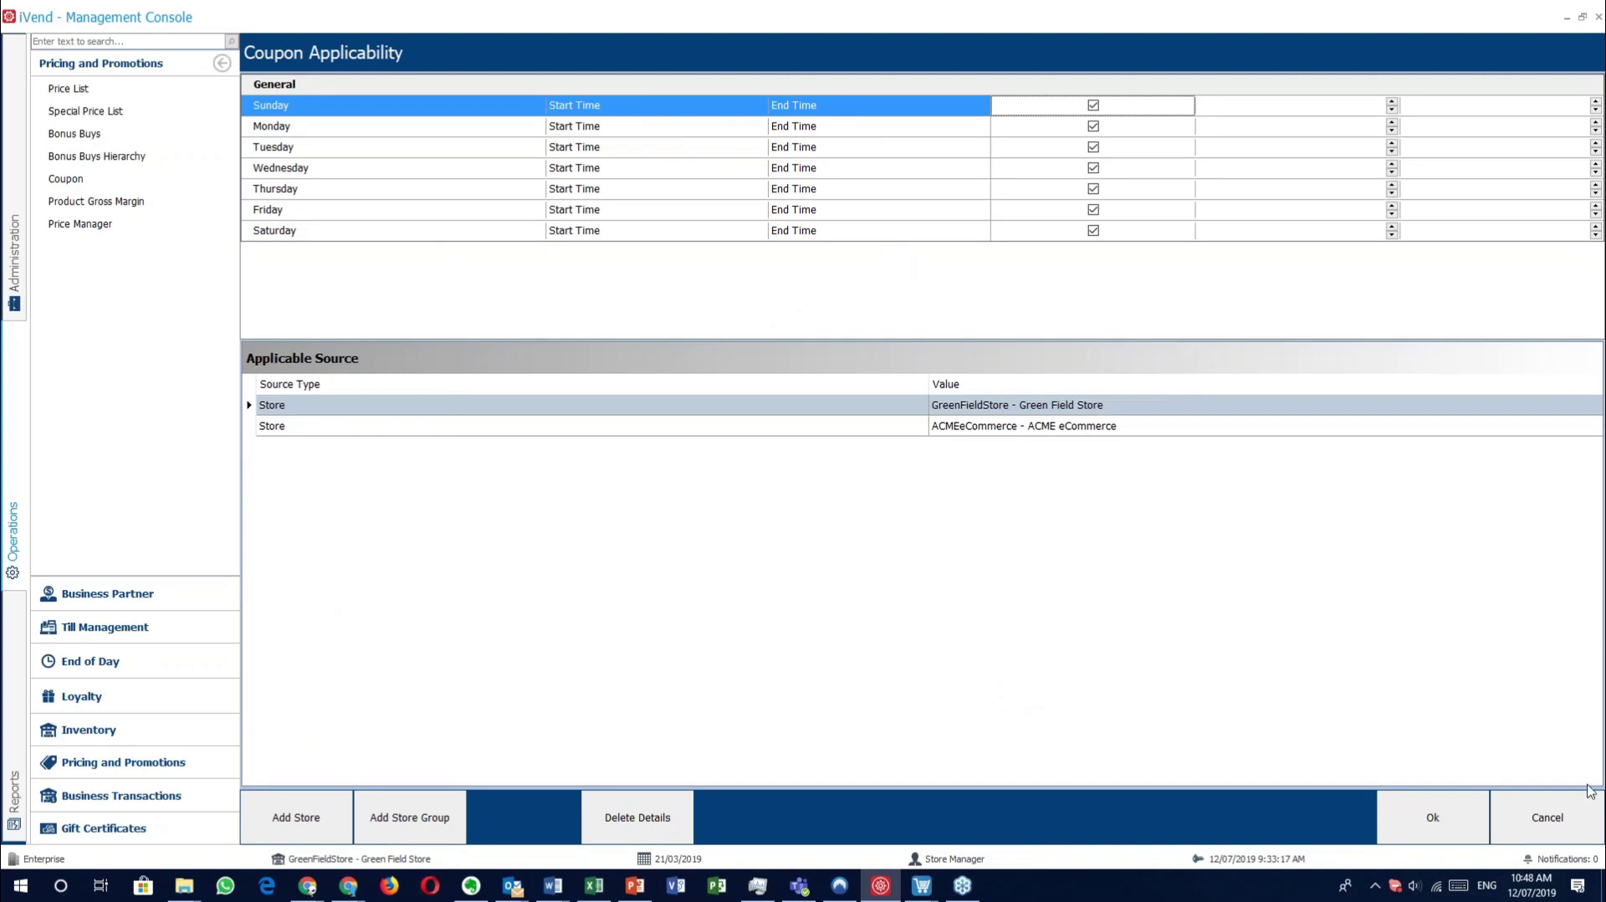
left_click(1544, 816)
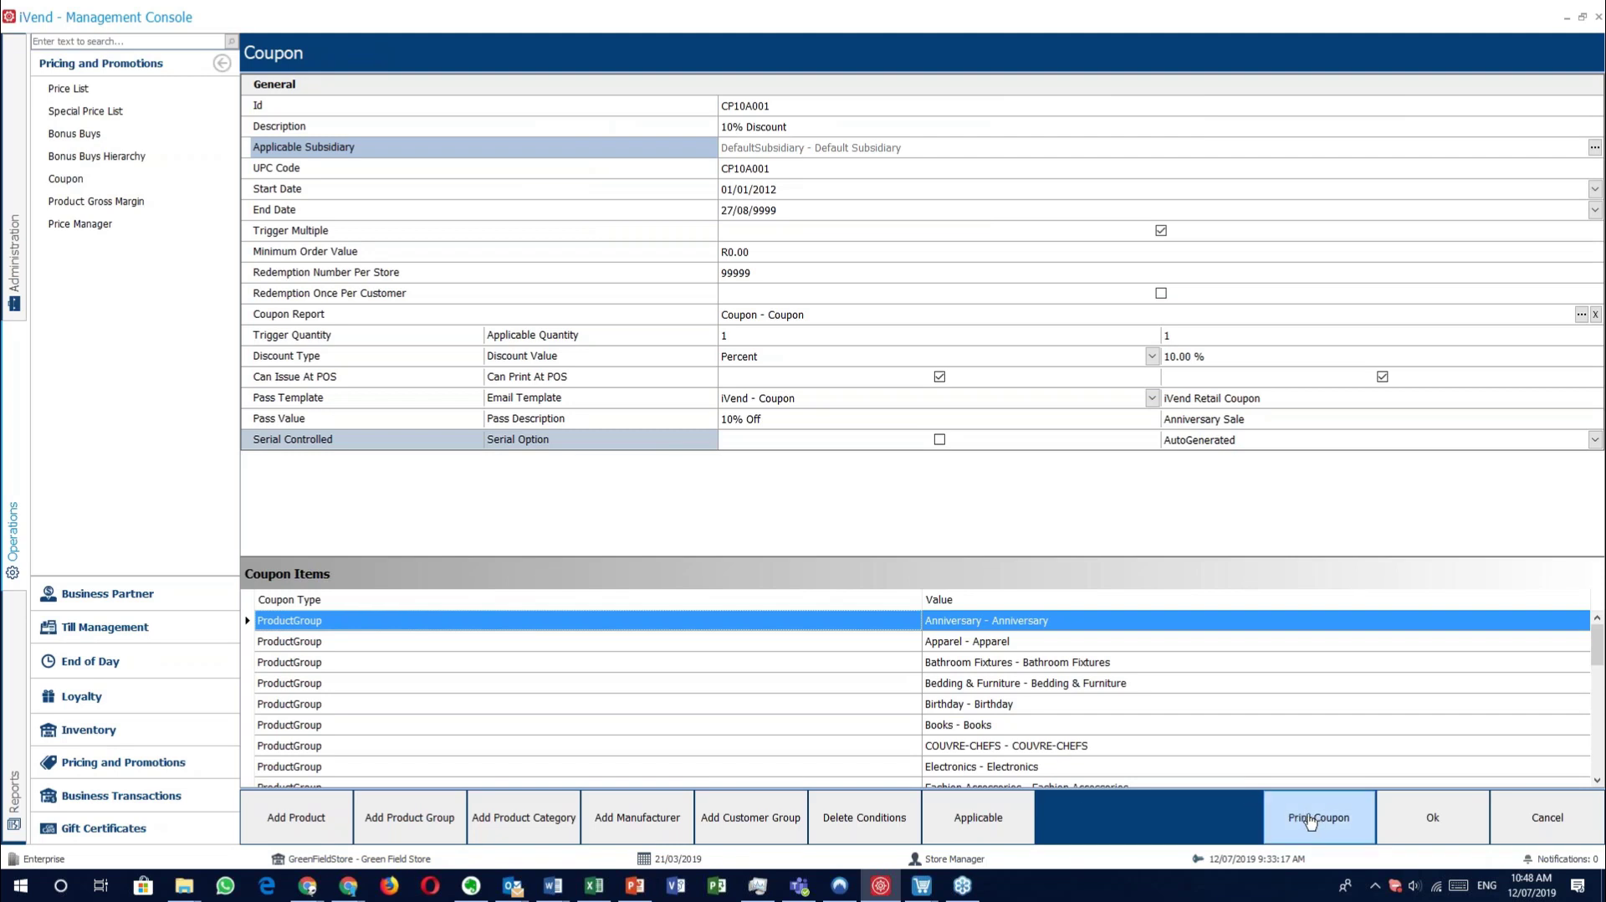
left_click(1547, 817)
left_click(1547, 817)
Create a new Product Gross Margin record with code 01 and DefaultSubsidiary as its subsidiary.
left_click(139, 202)
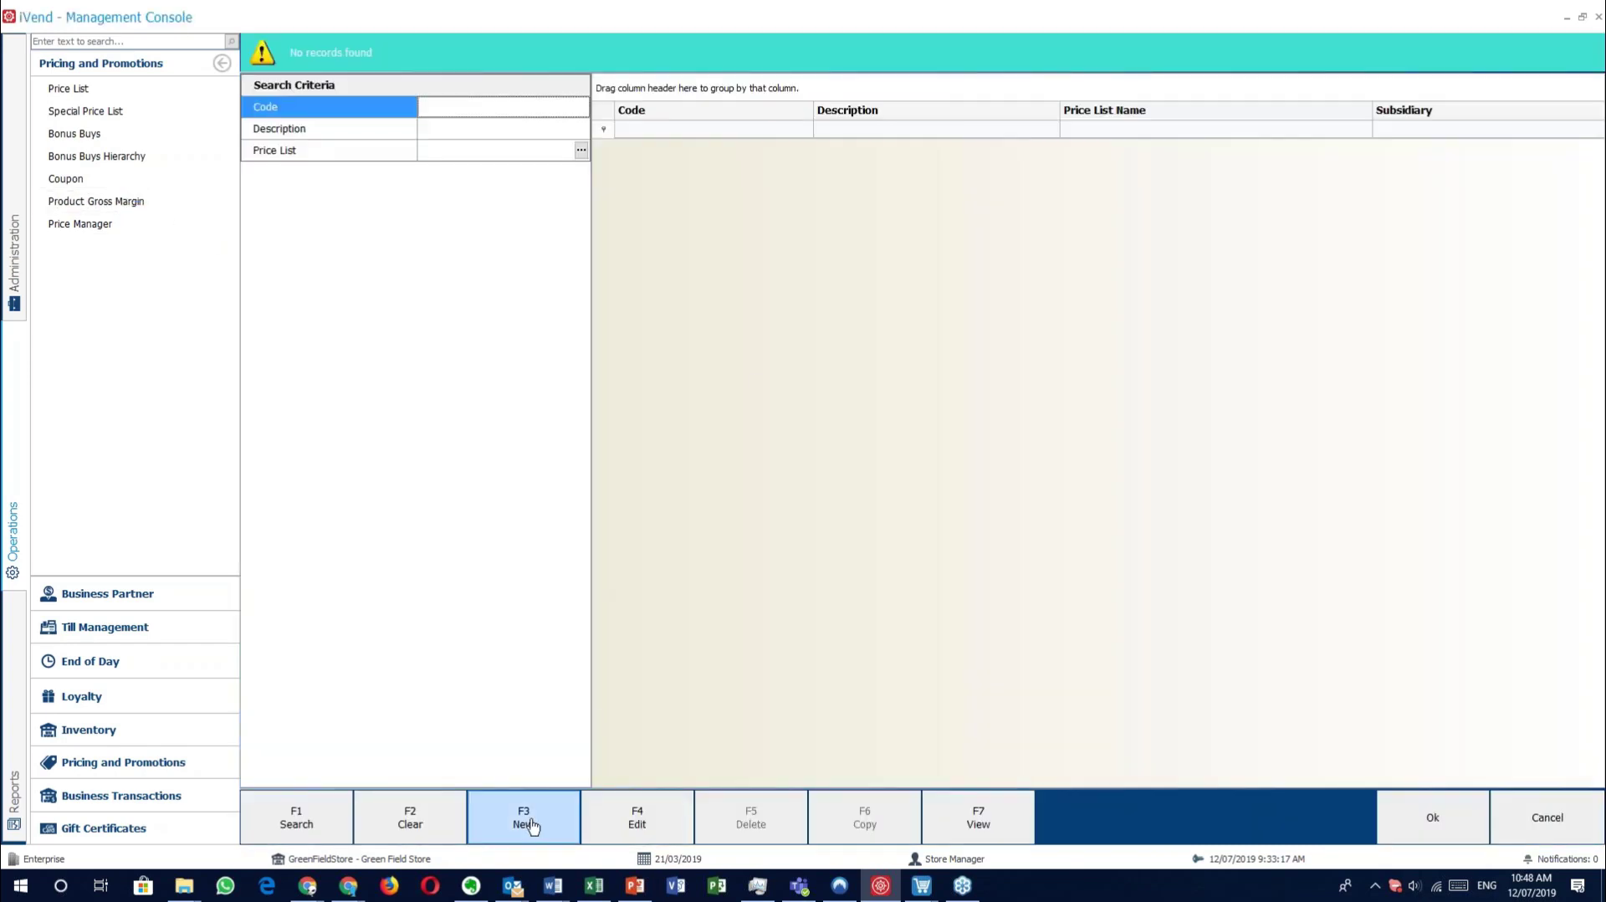
left_click(536, 812)
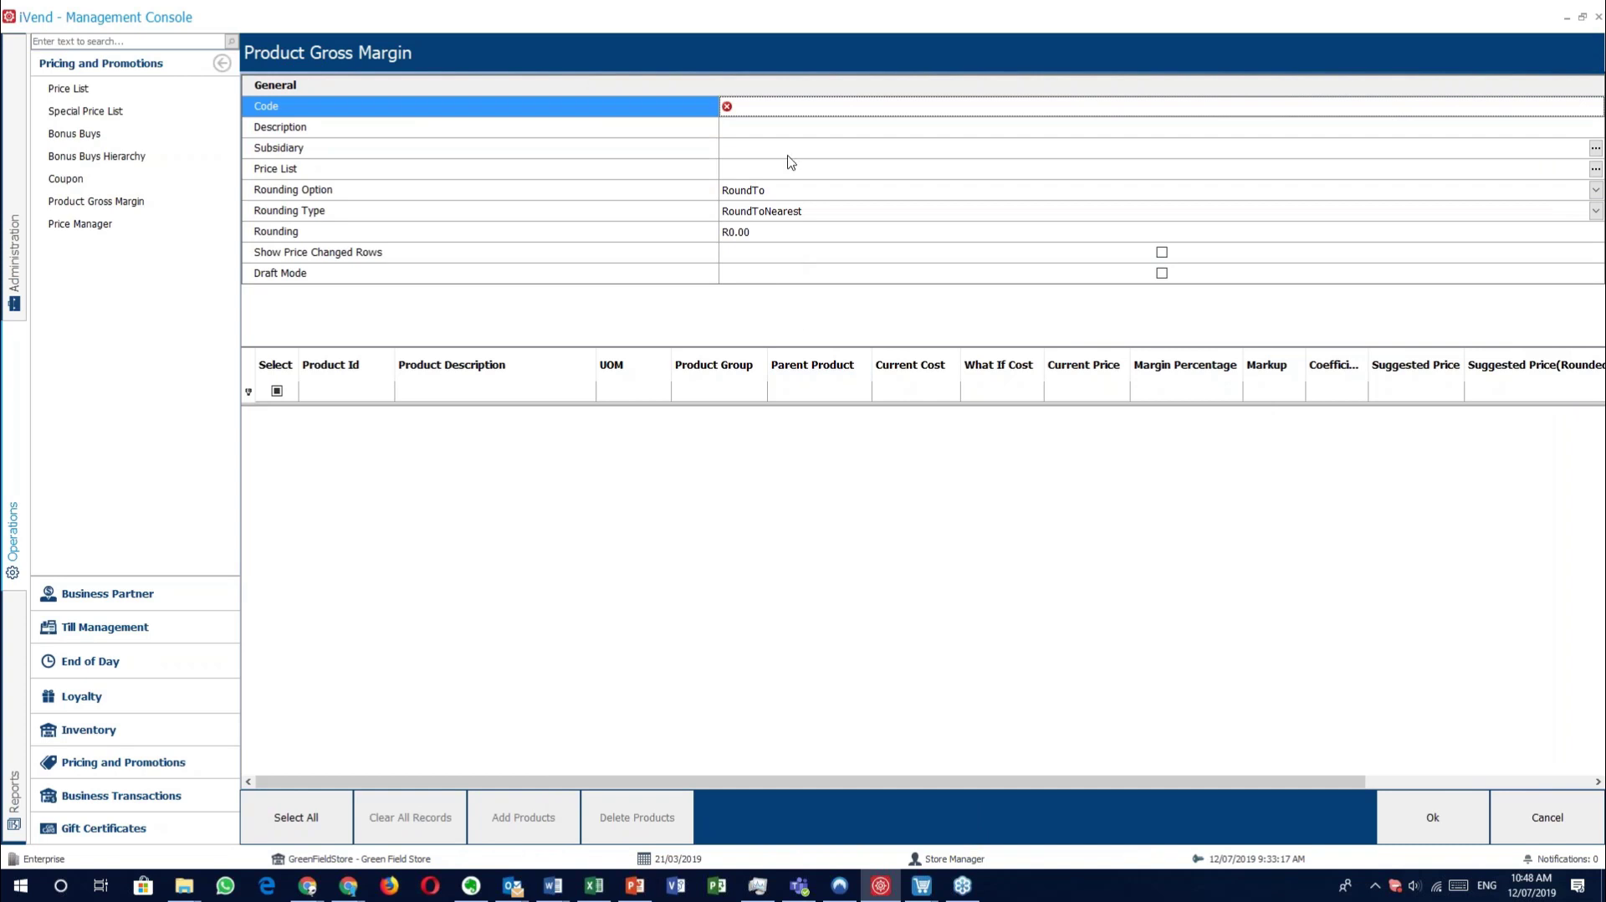
left_click(783, 111)
left_click(764, 129)
left_click(796, 155)
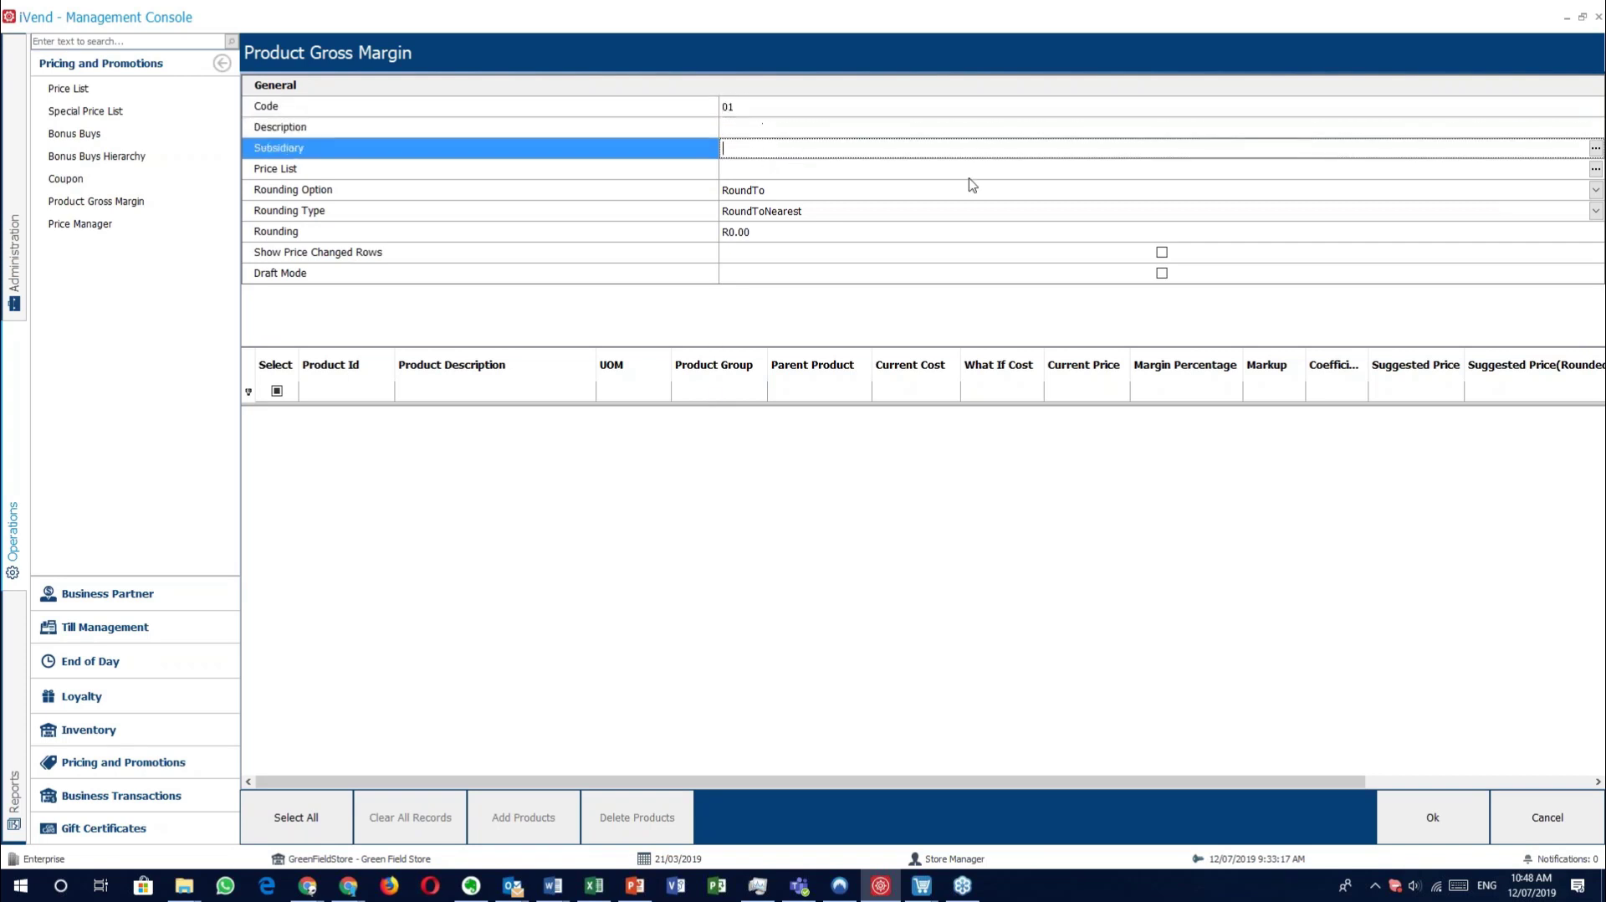
left_click(1604, 65)
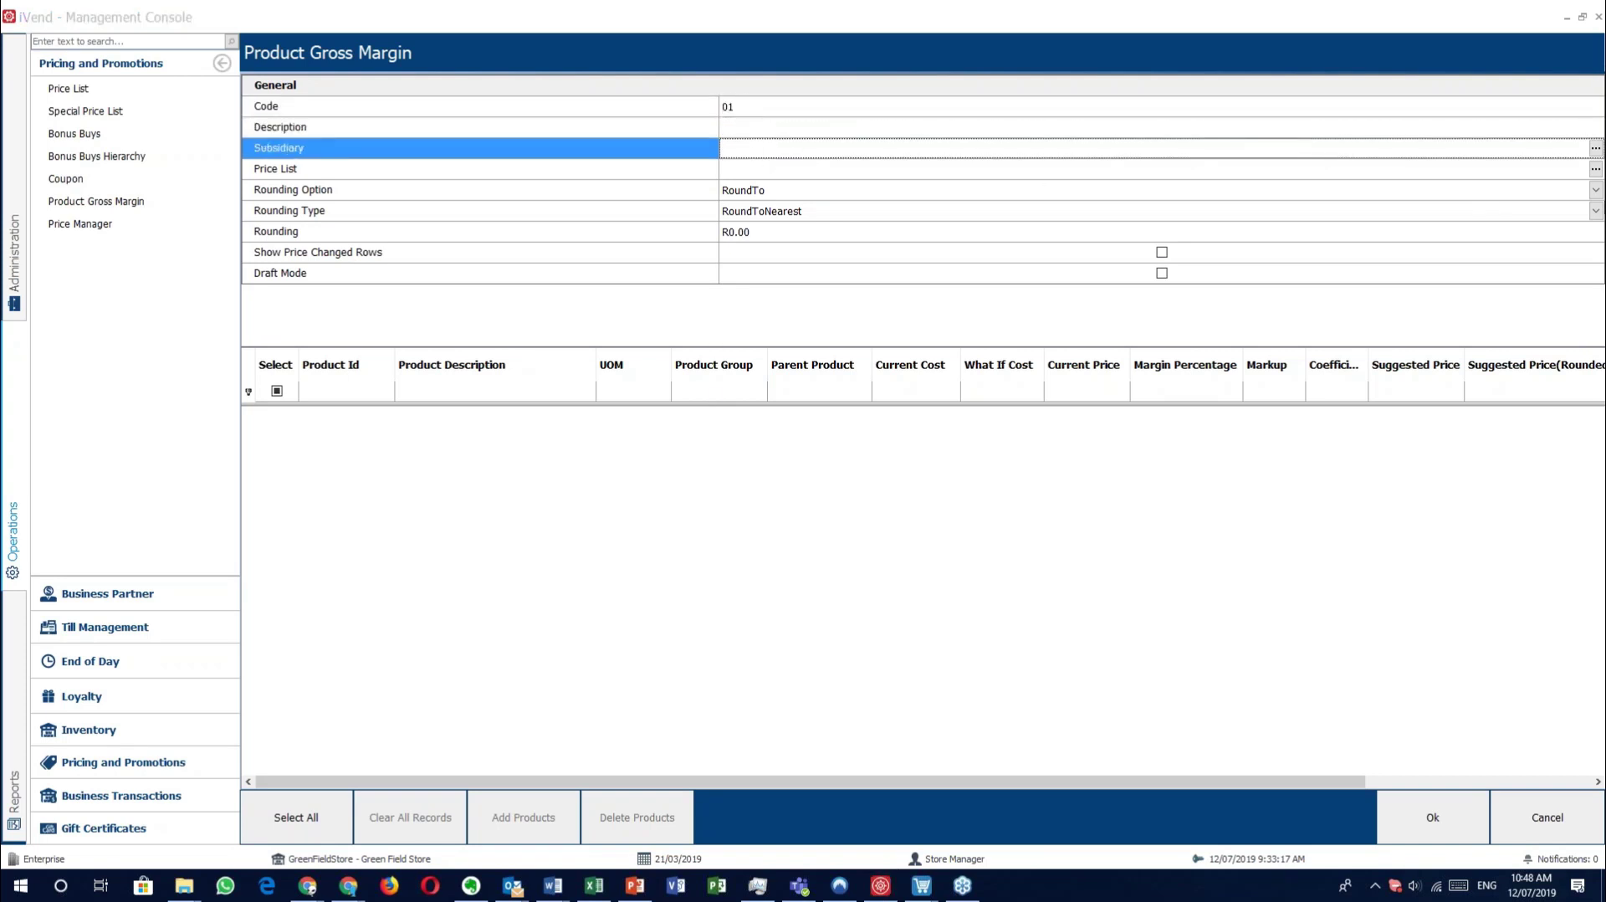
left_click(1596, 148)
double_click(697, 148)
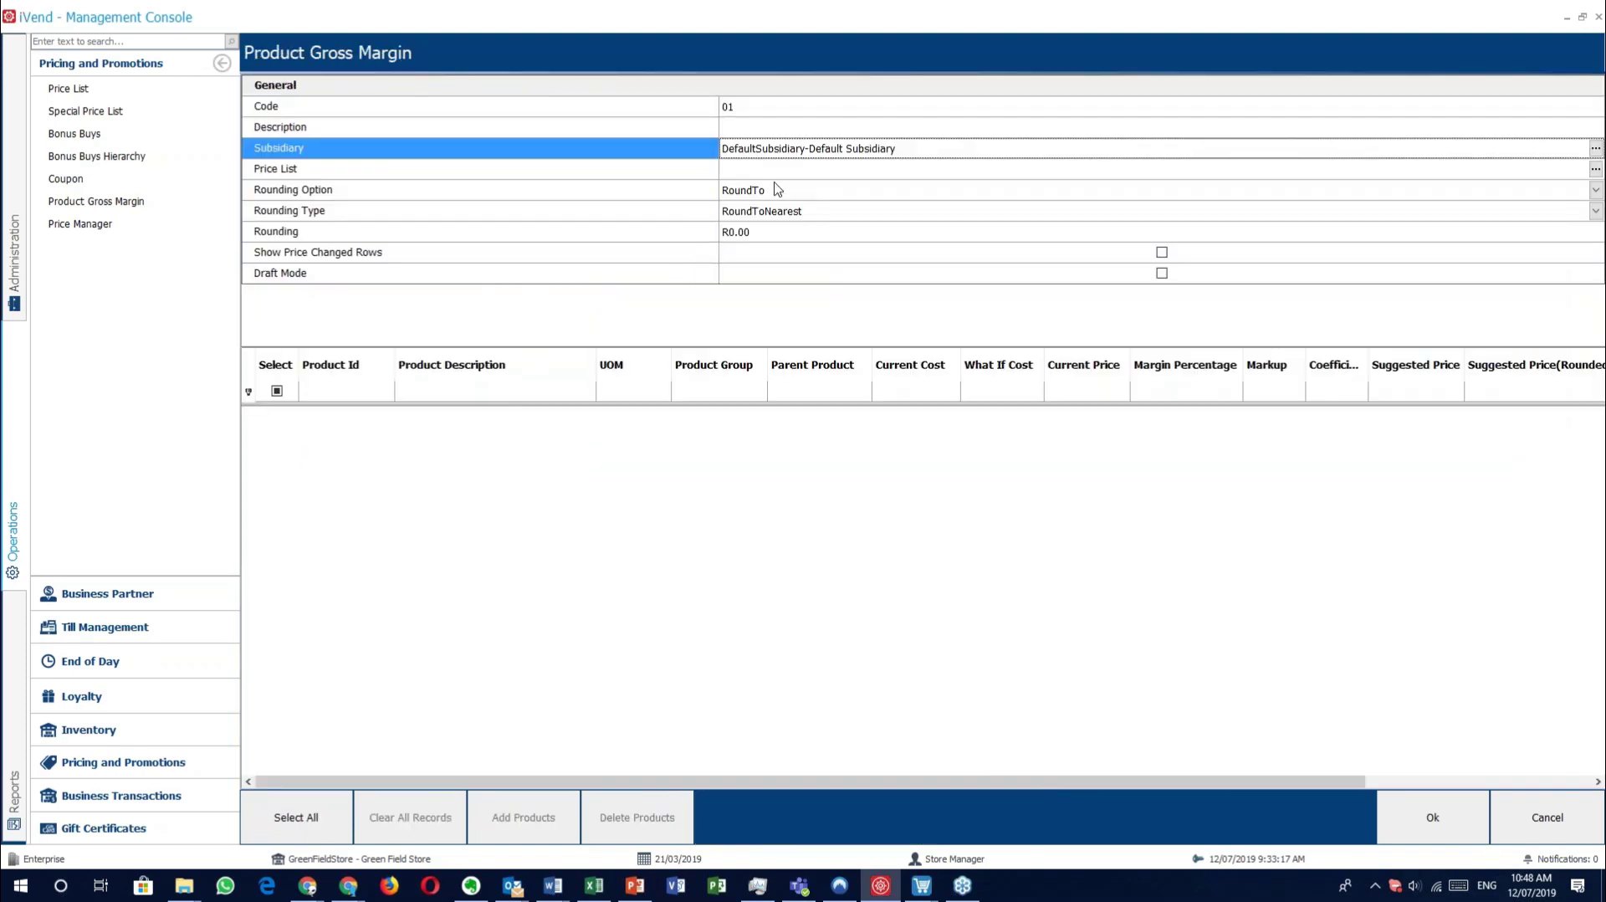
Set the gross margin record's price list to 1 - Price List 01.
left_click(300, 816)
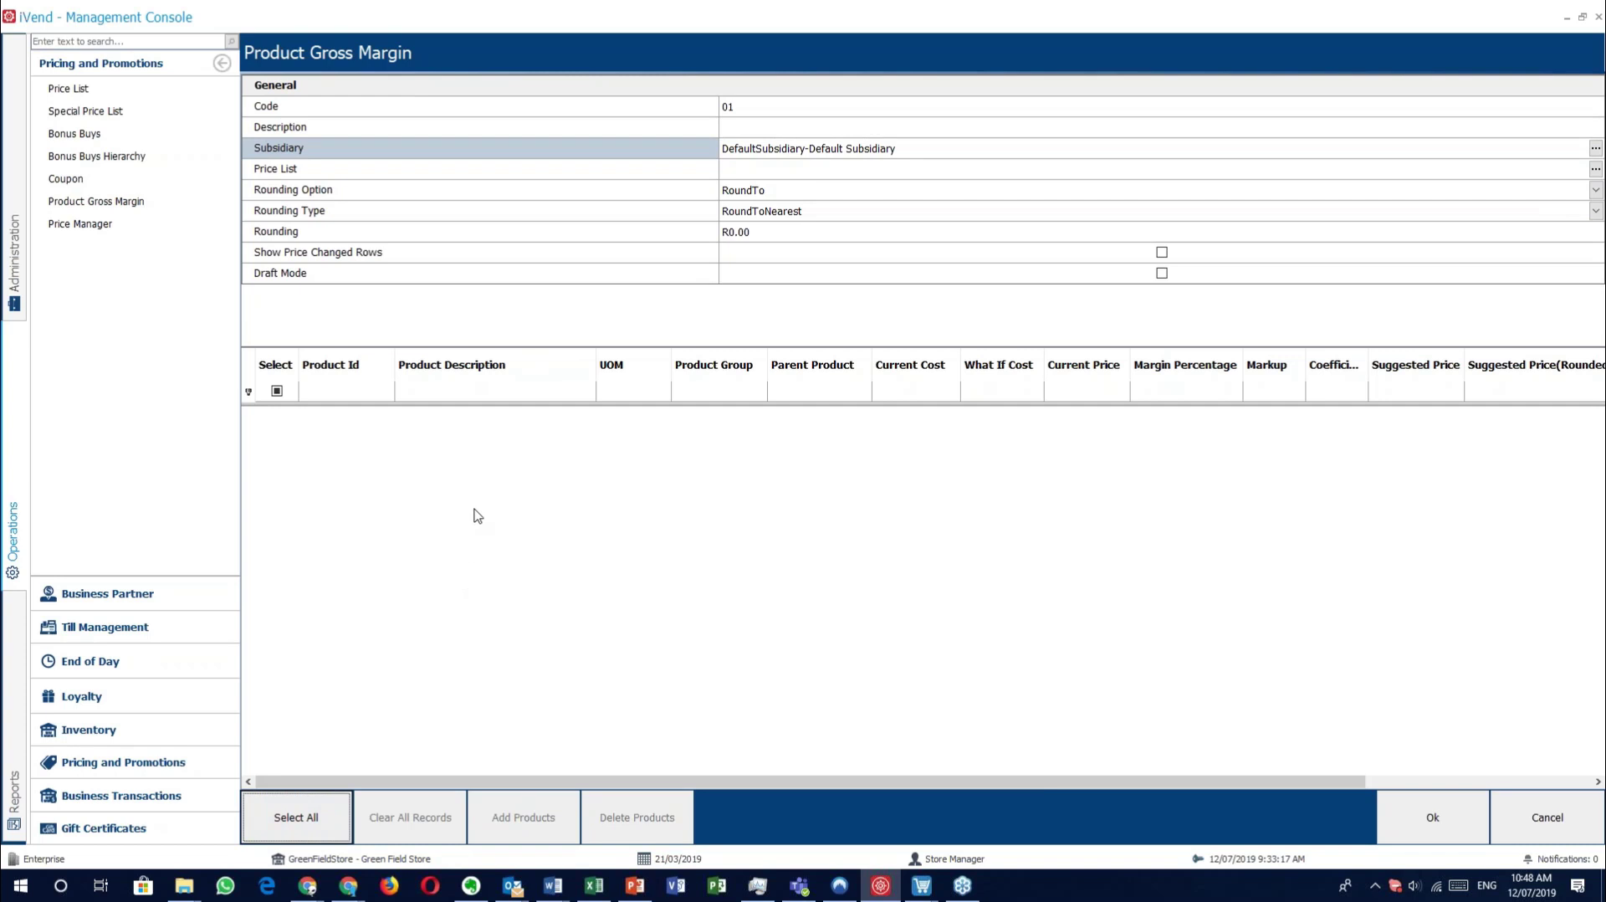
left_click(816, 168)
left_click(1595, 170)
key("Return")
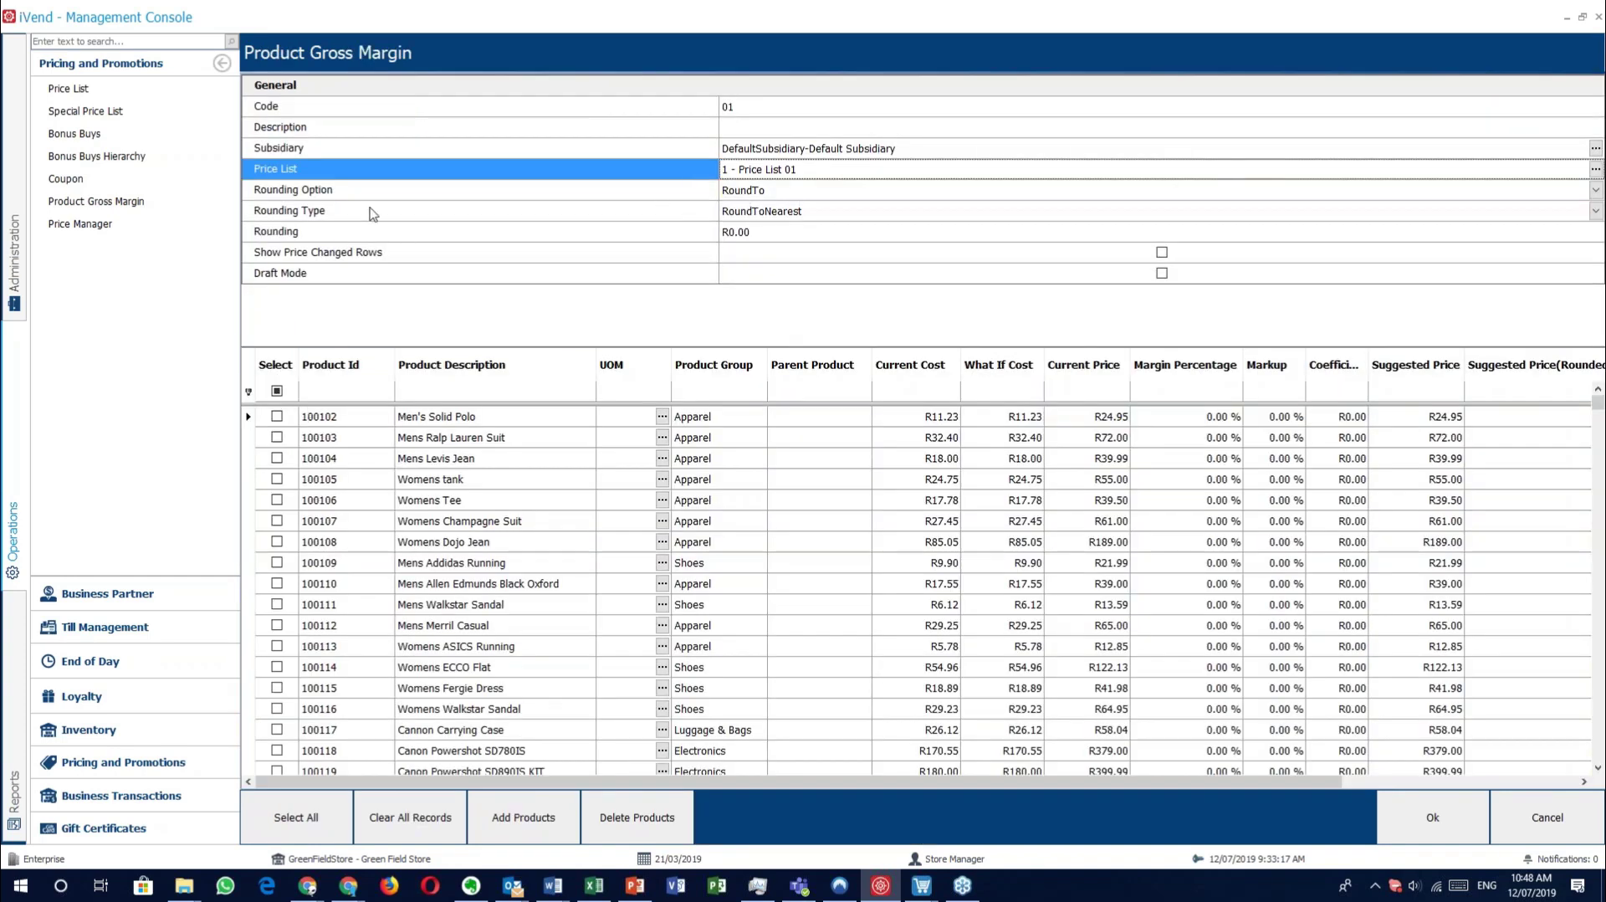
Choose RoundTo as the rounding option and RoundToNearest as the rounding type, and check the Rounding and Show Price Changed Rows fields.
left_click(902, 190)
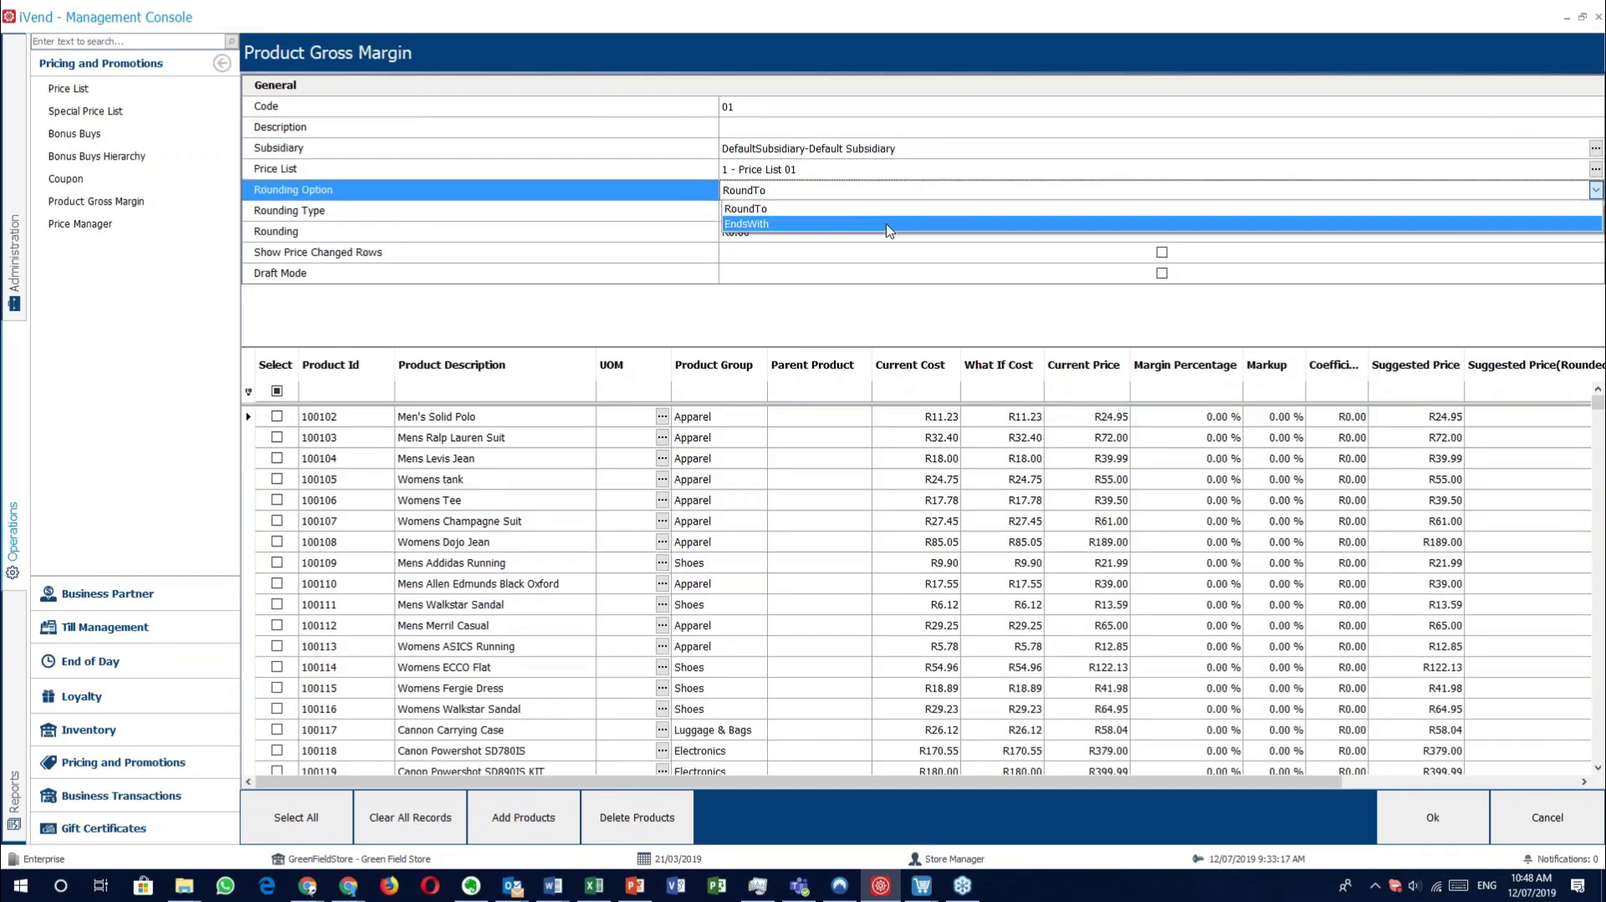
left_click(887, 209)
left_click(887, 210)
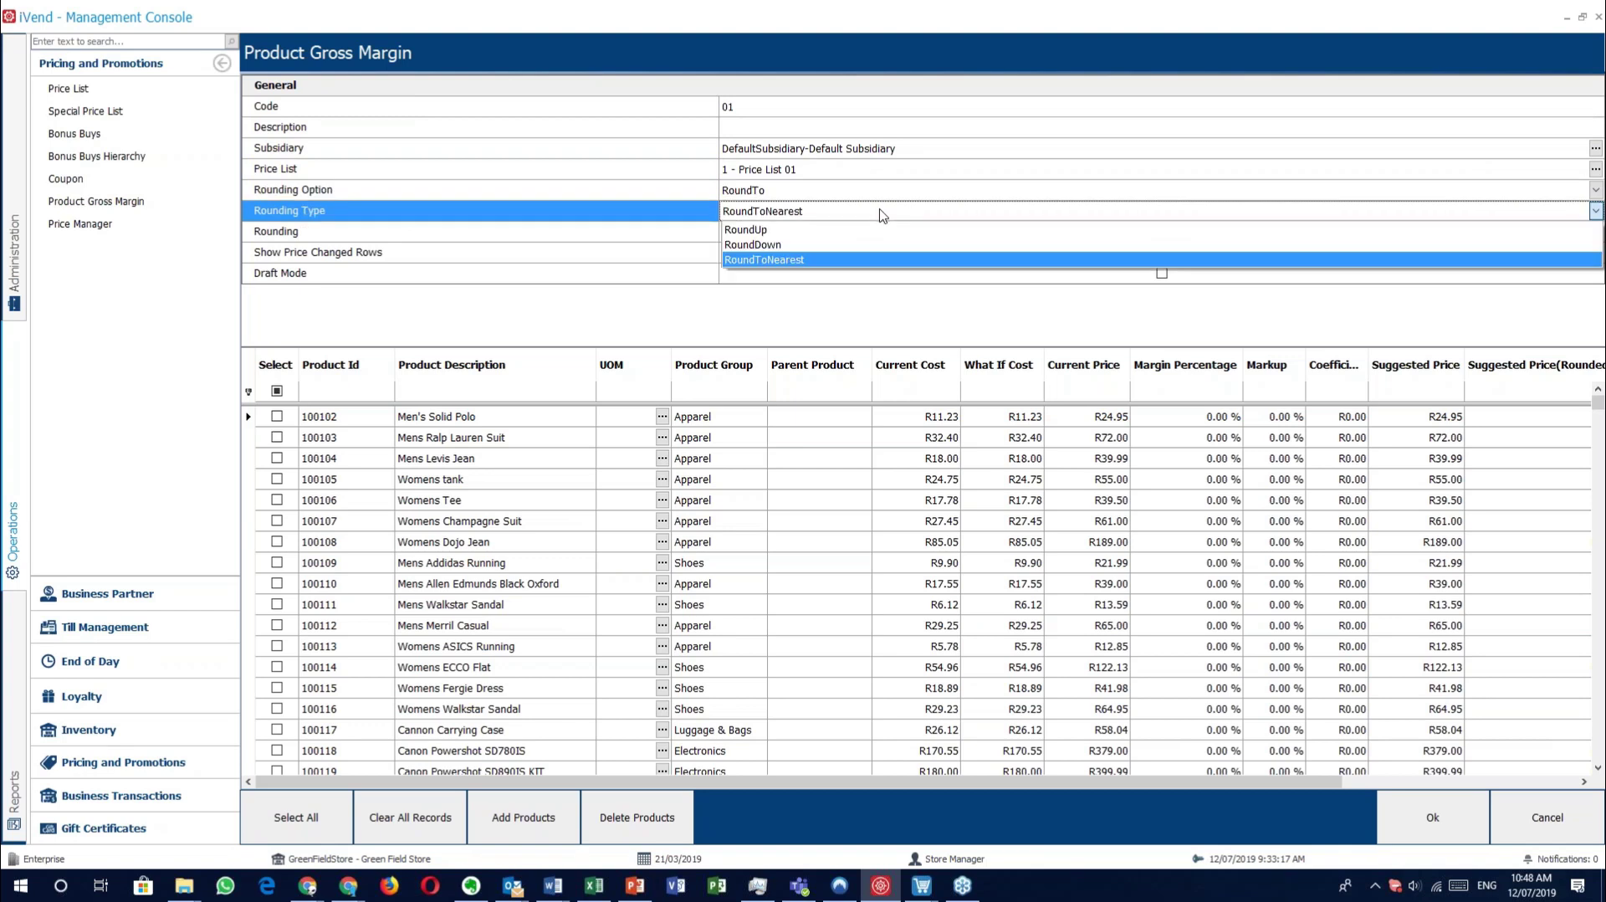
left_click(870, 261)
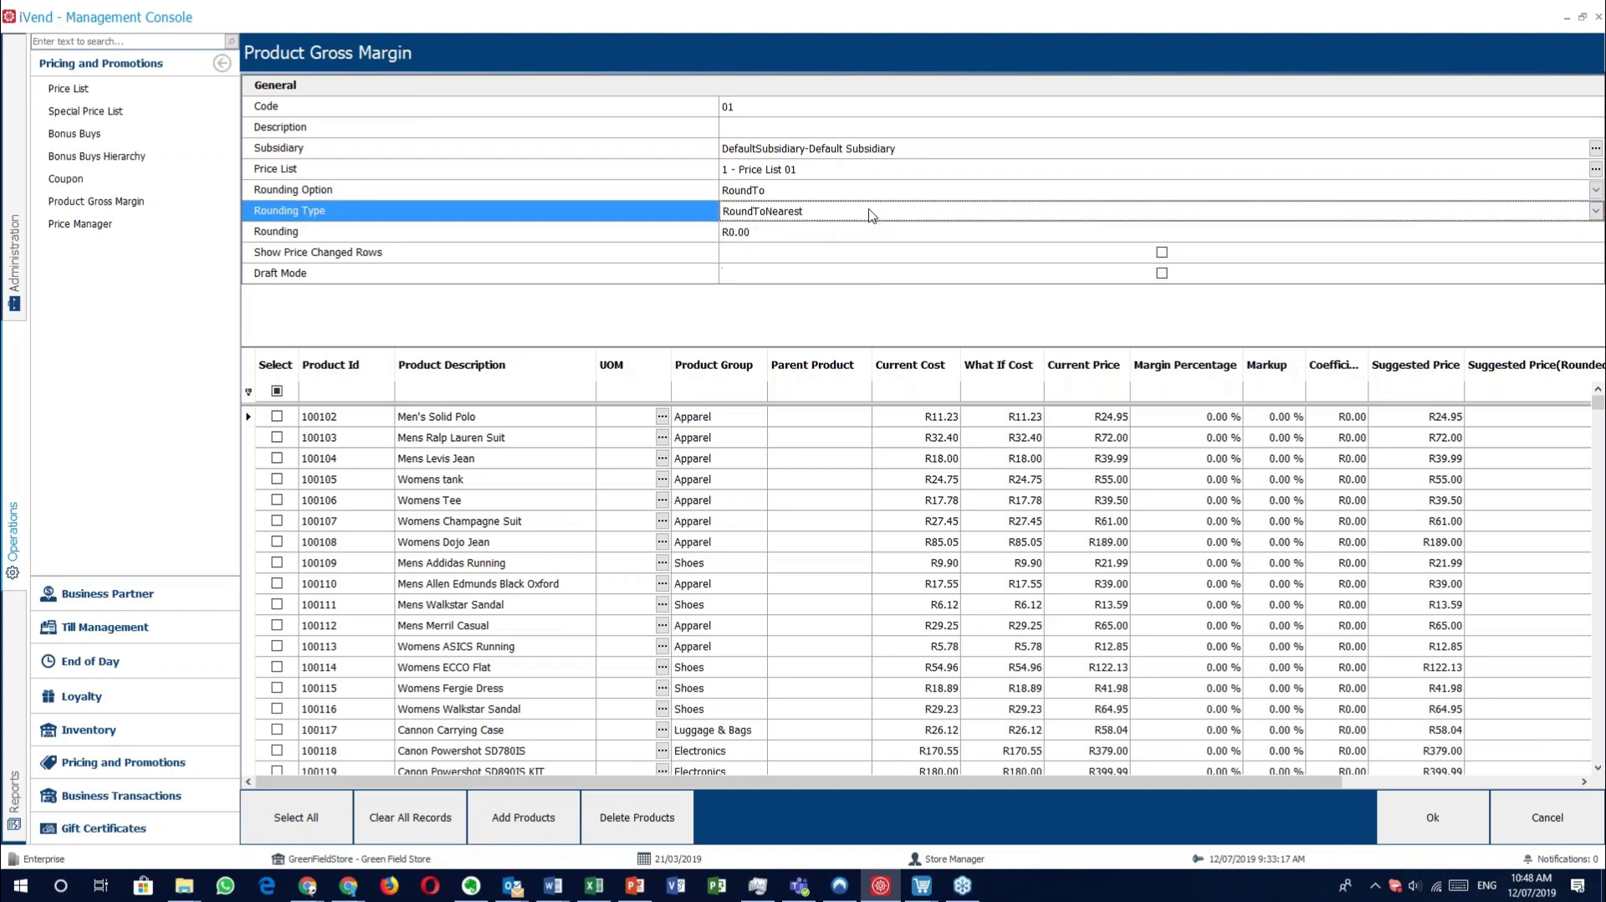
left_click(796, 235)
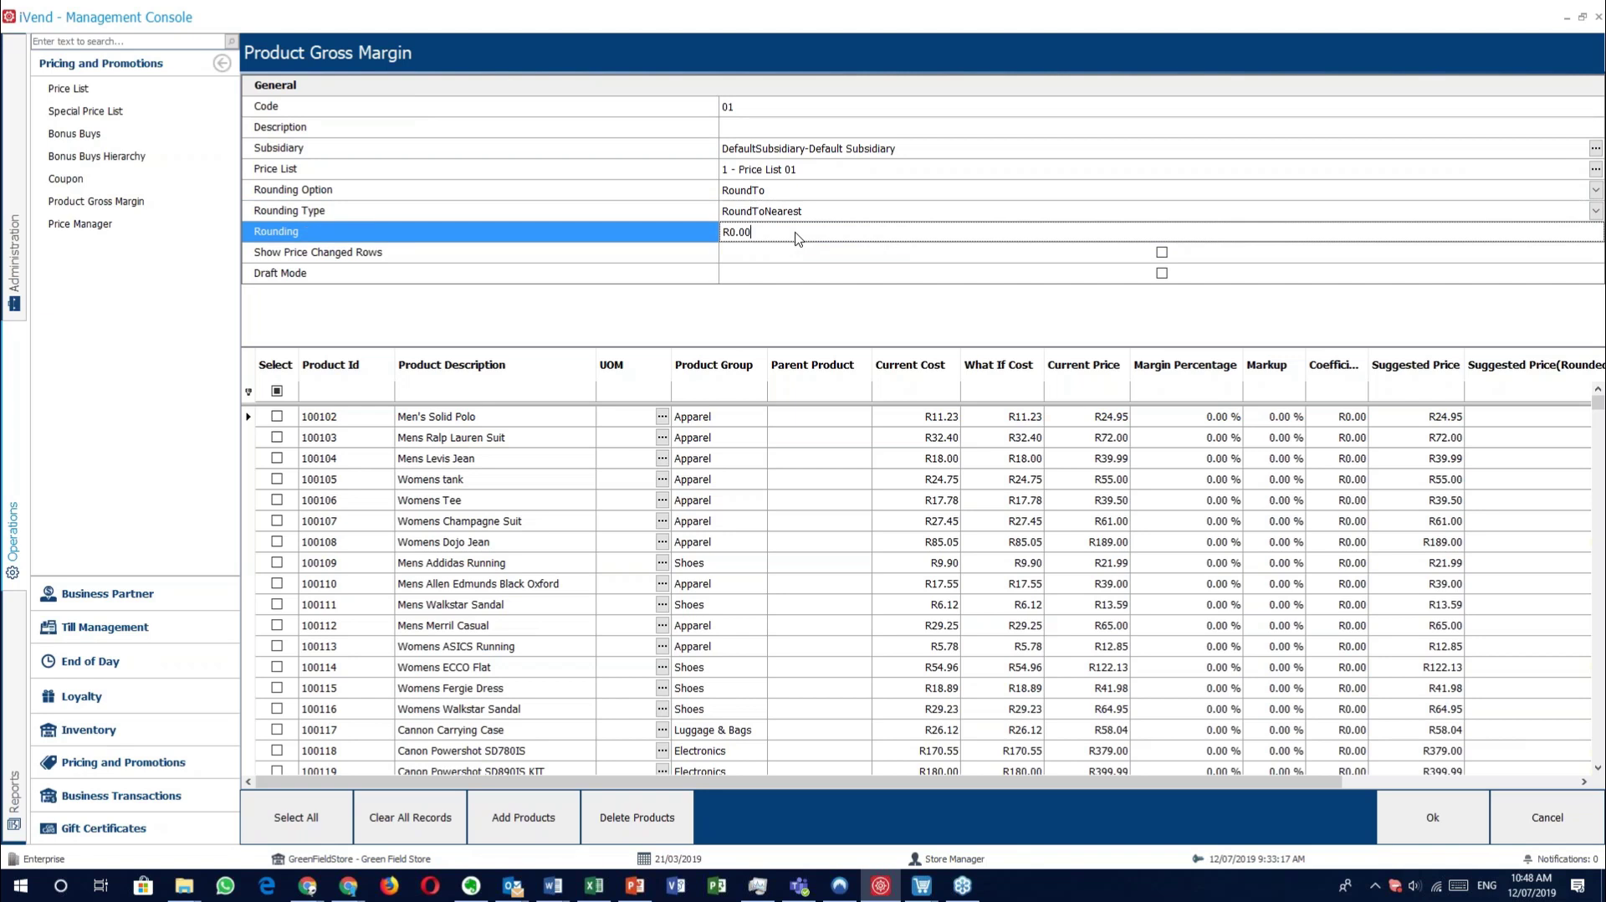
left_click(454, 258)
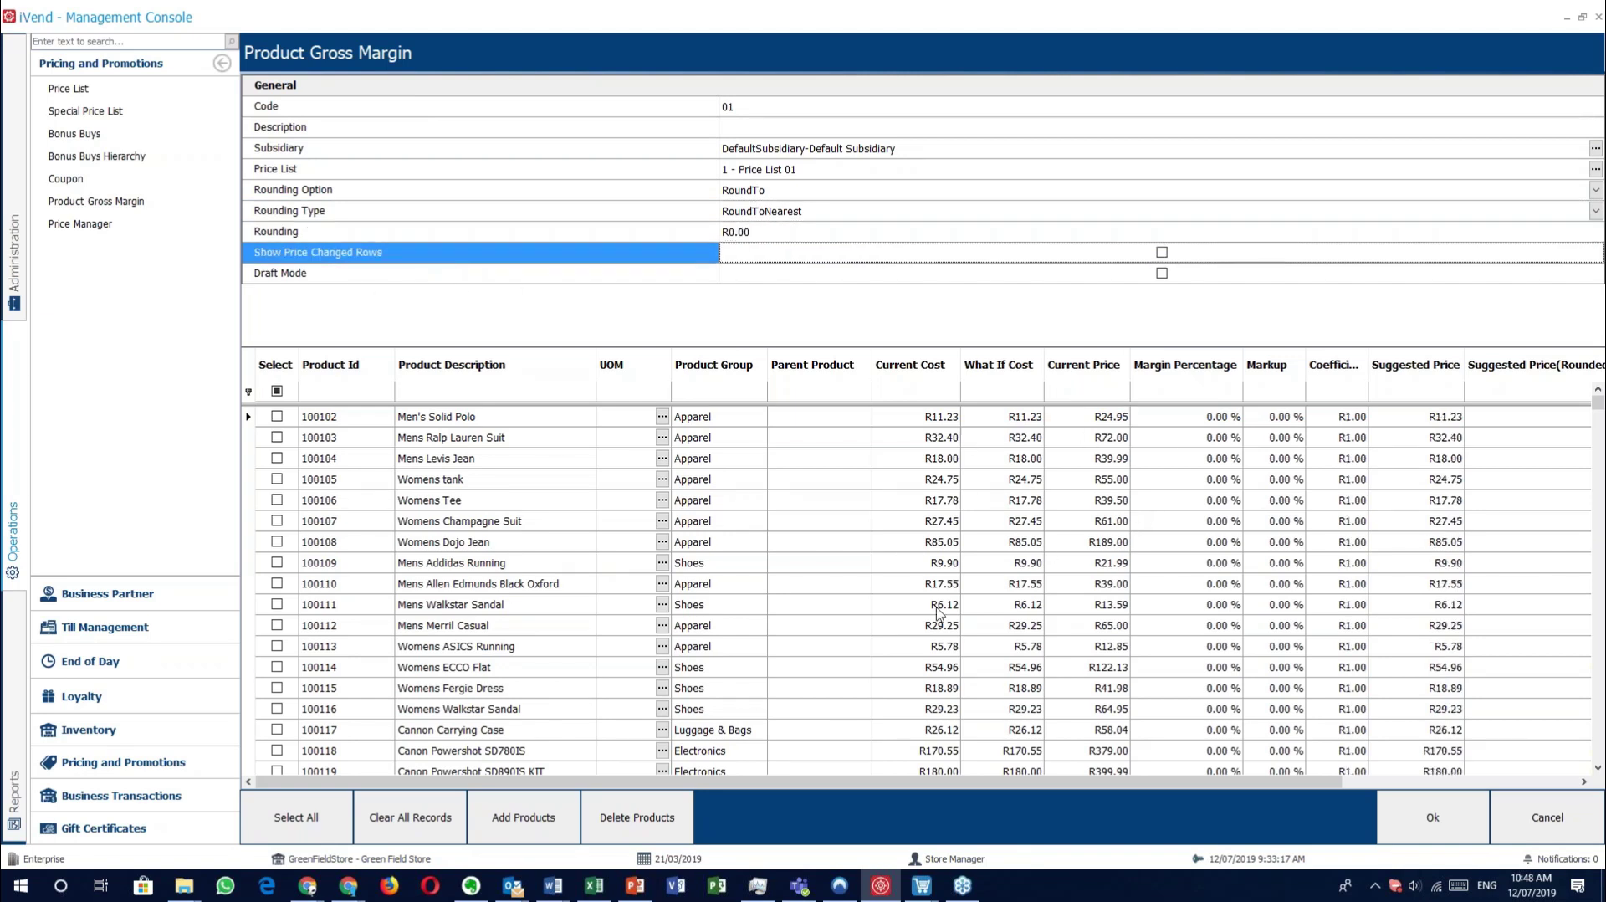
Review the cost, margin and suggested price columns of the product list and collapse the Pricing and Promotions navigation.
left_click_drag(771, 788, 1101, 791)
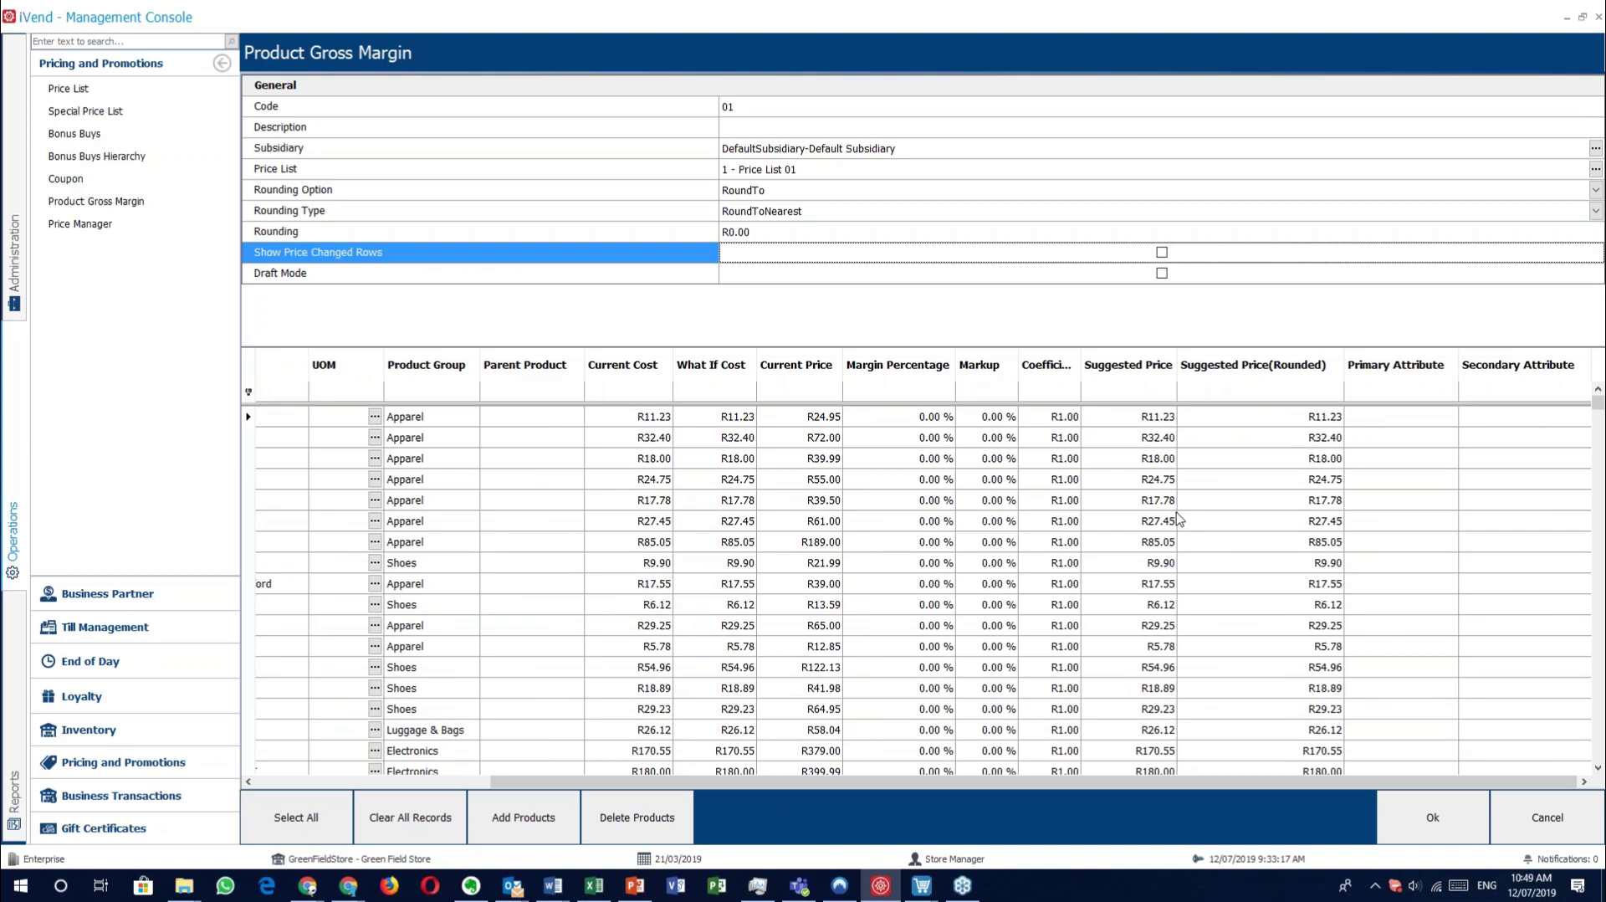
left_click(641, 423)
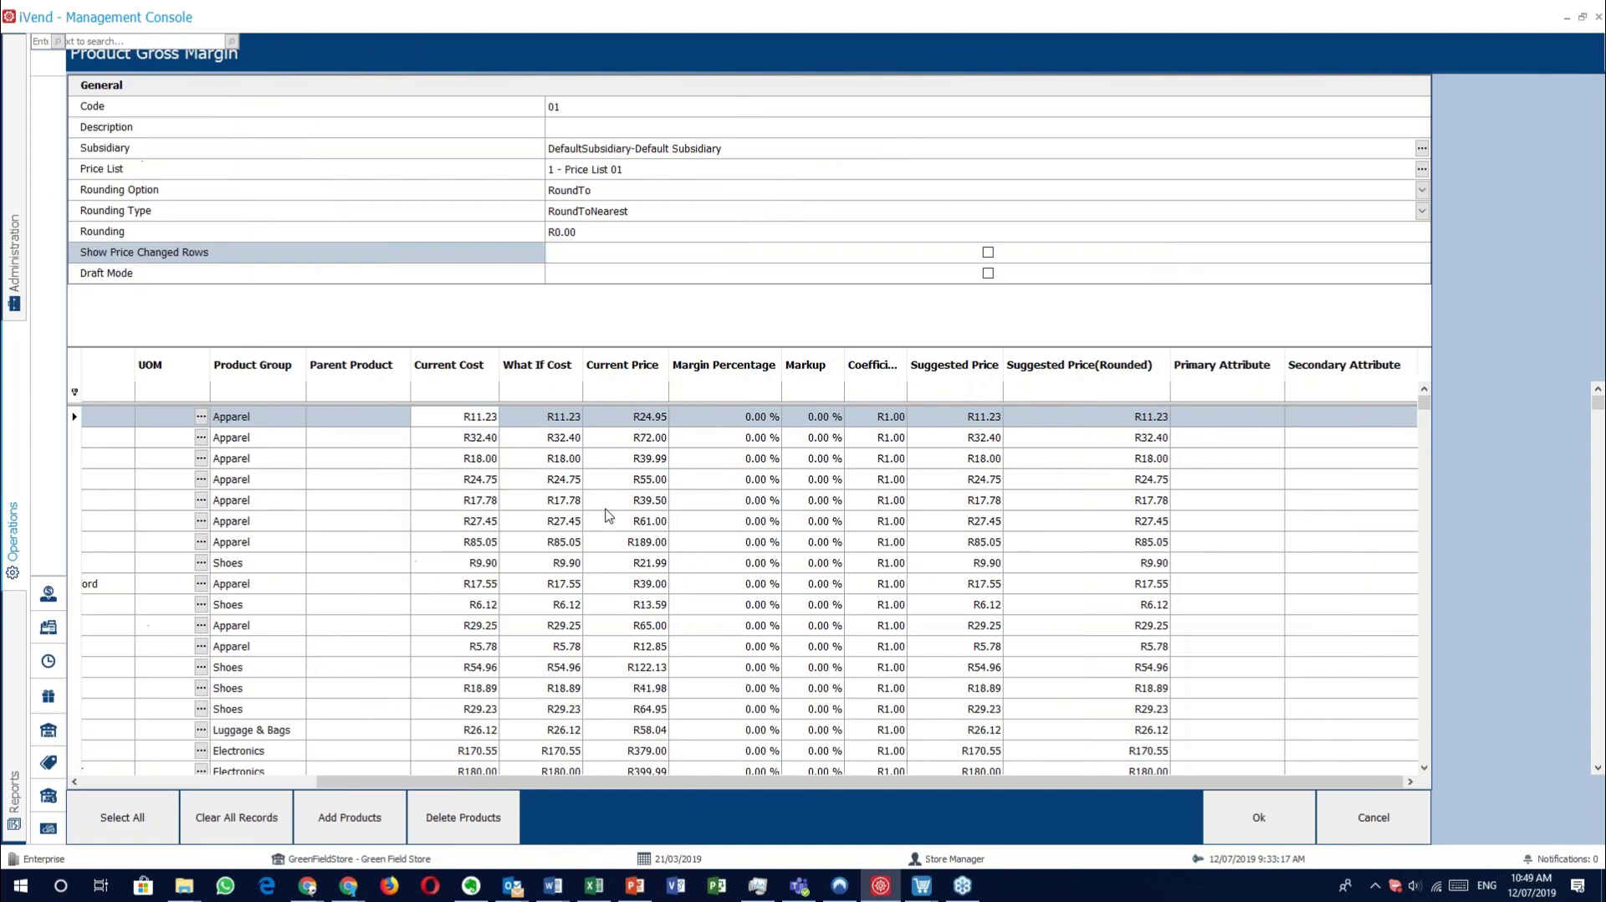
left_click_drag(736, 786, 629, 786)
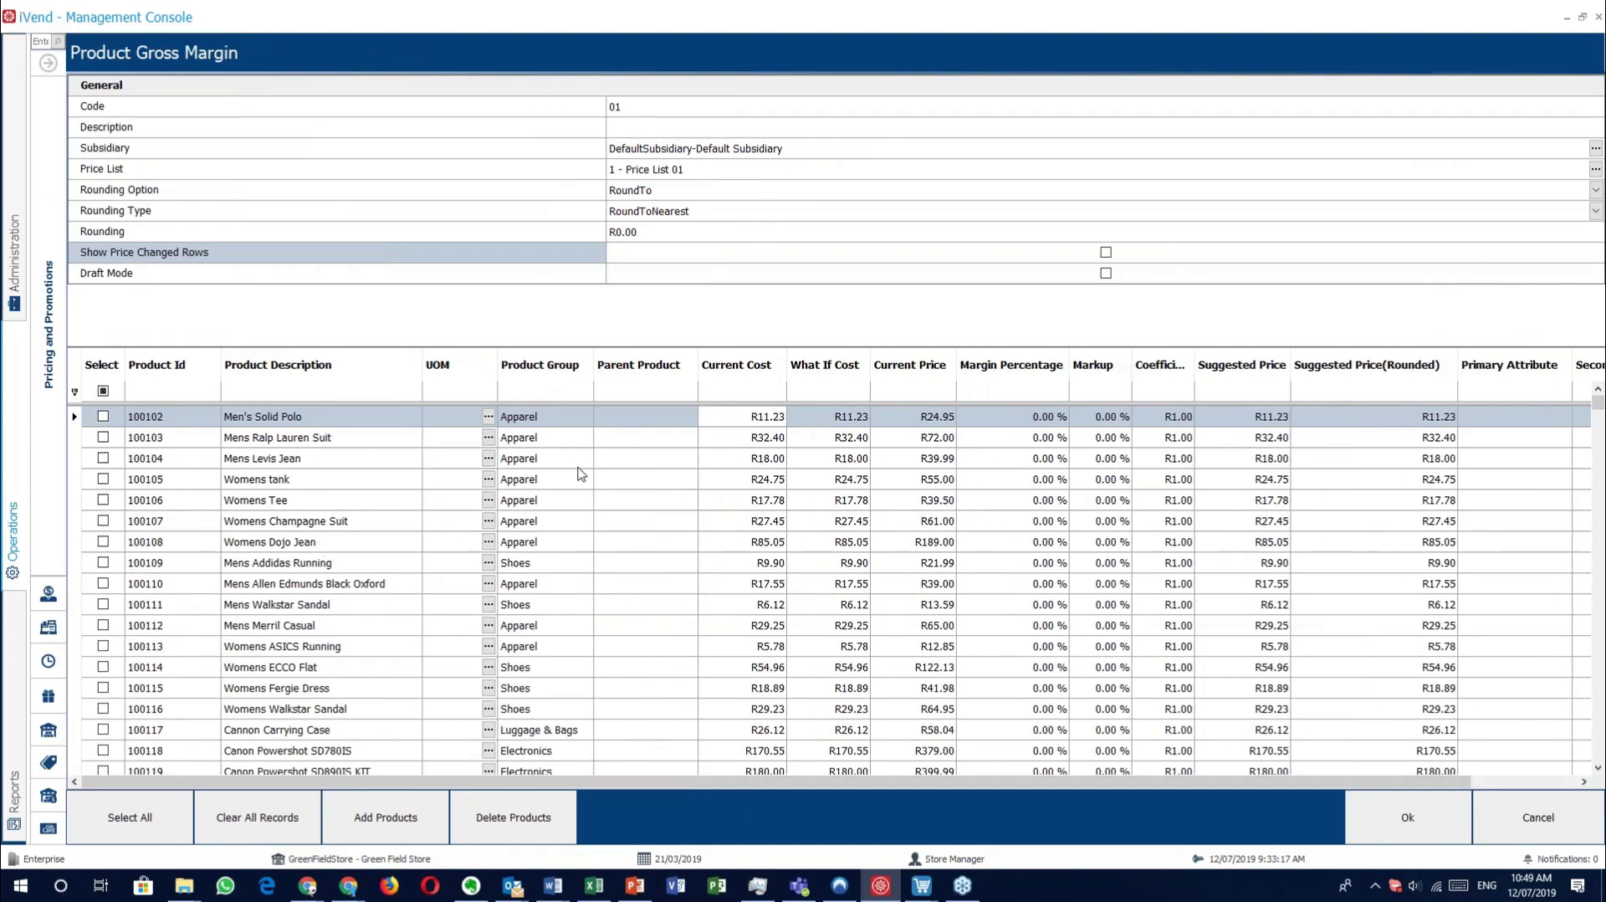
Set the What If Cost of Men's Solid Polo to 15 and check its rounded suggested price.
left_click(316, 424)
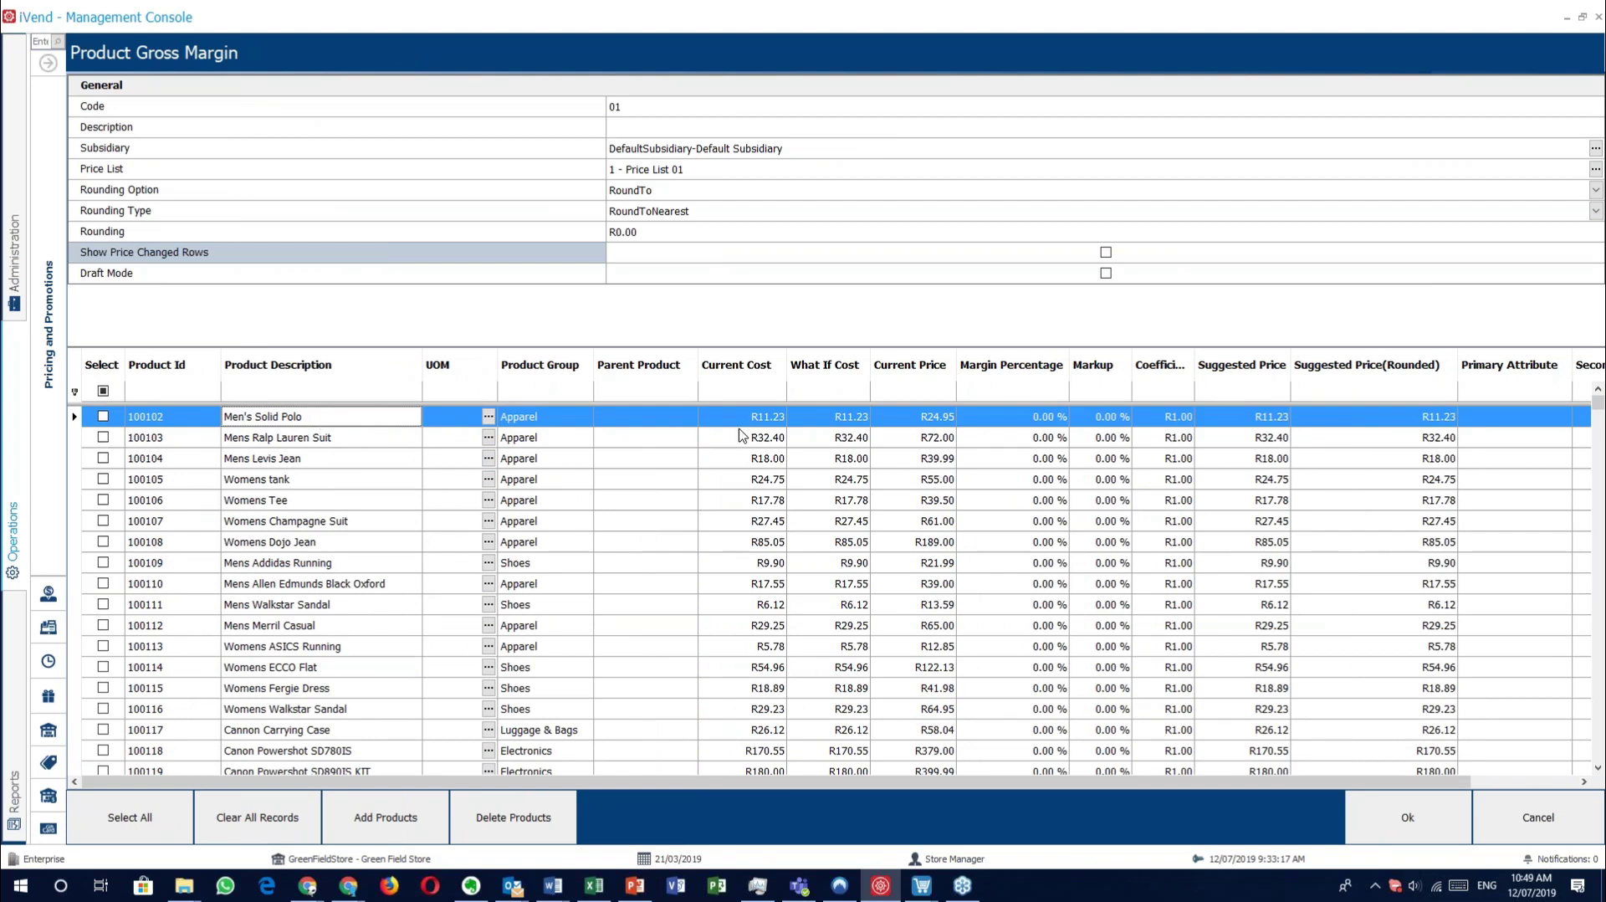
left_click(859, 422)
left_click_drag(868, 416, 681, 416)
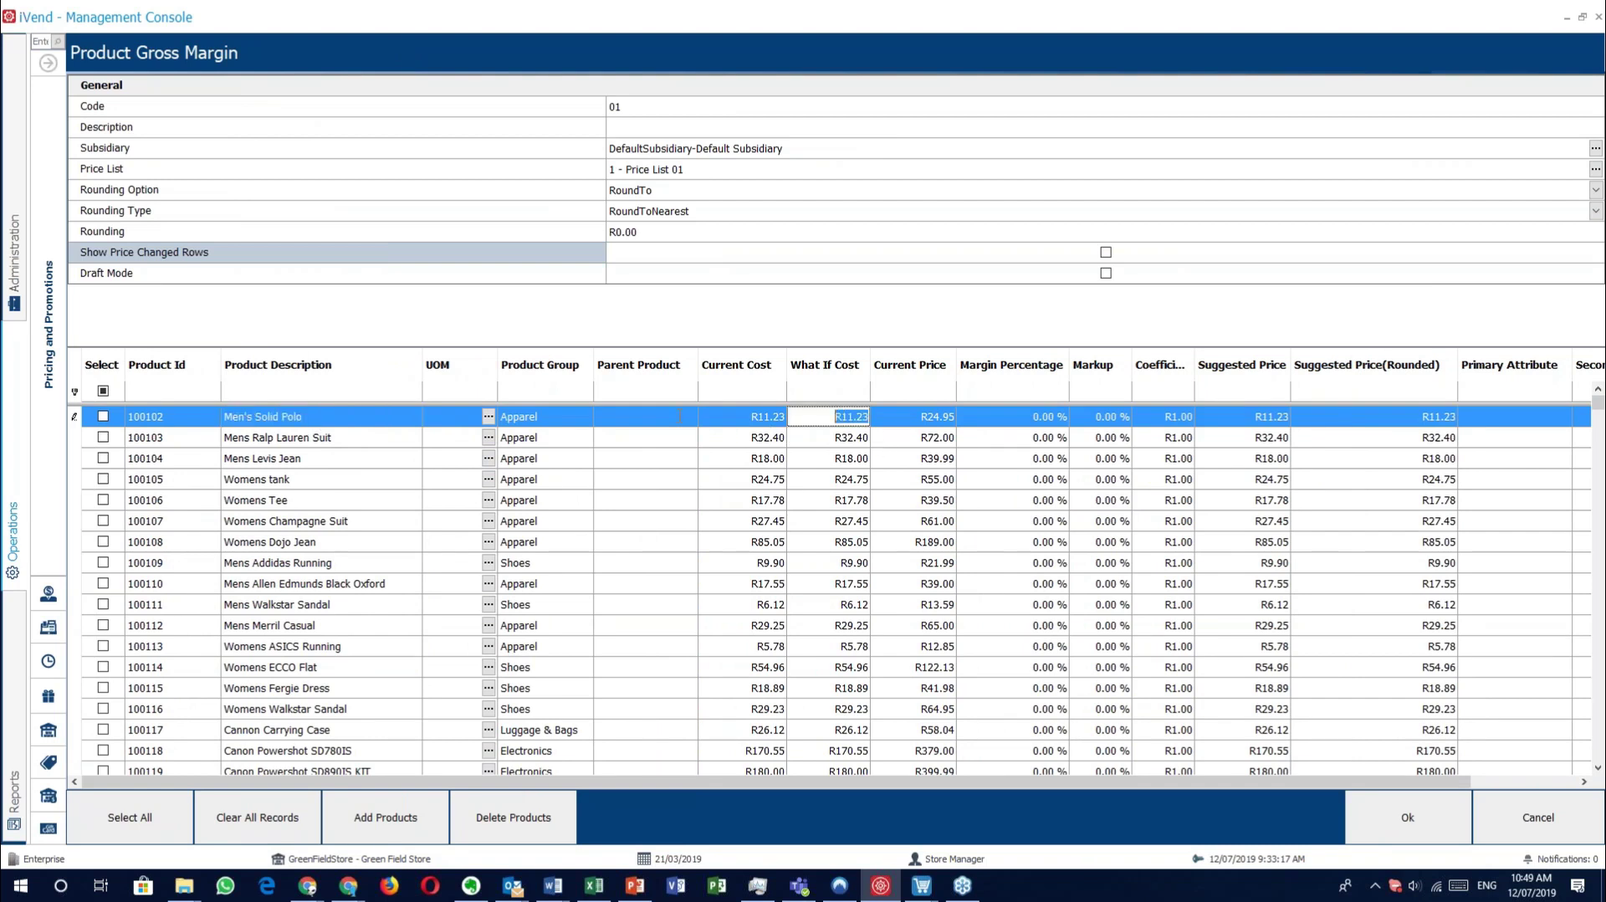
type("15")
left_click(887, 422)
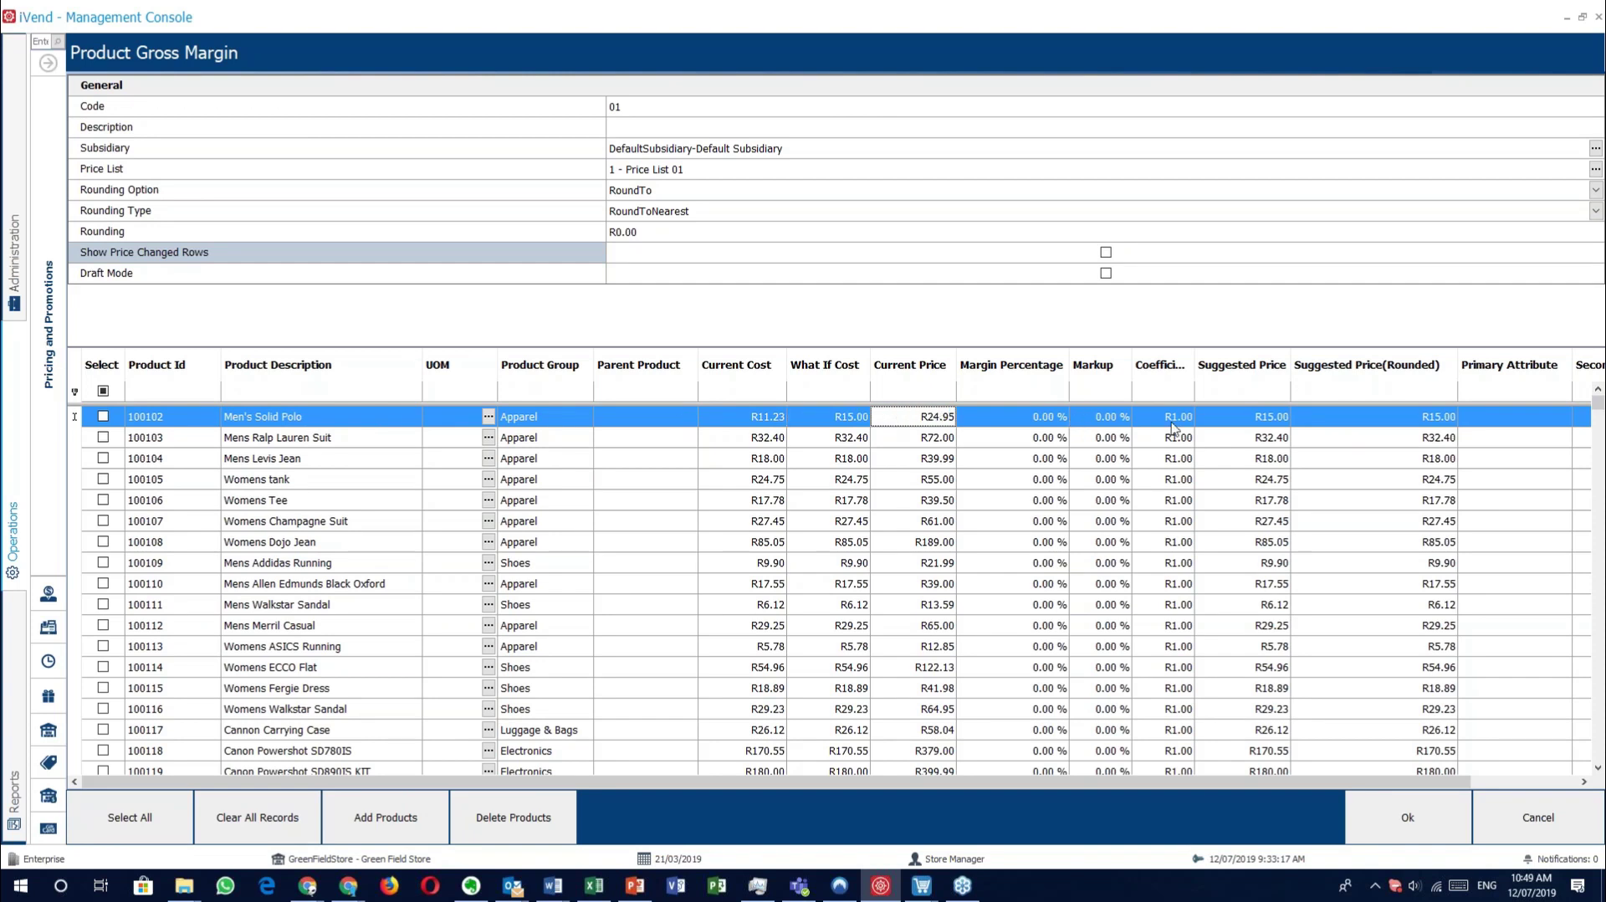
left_click(1444, 421)
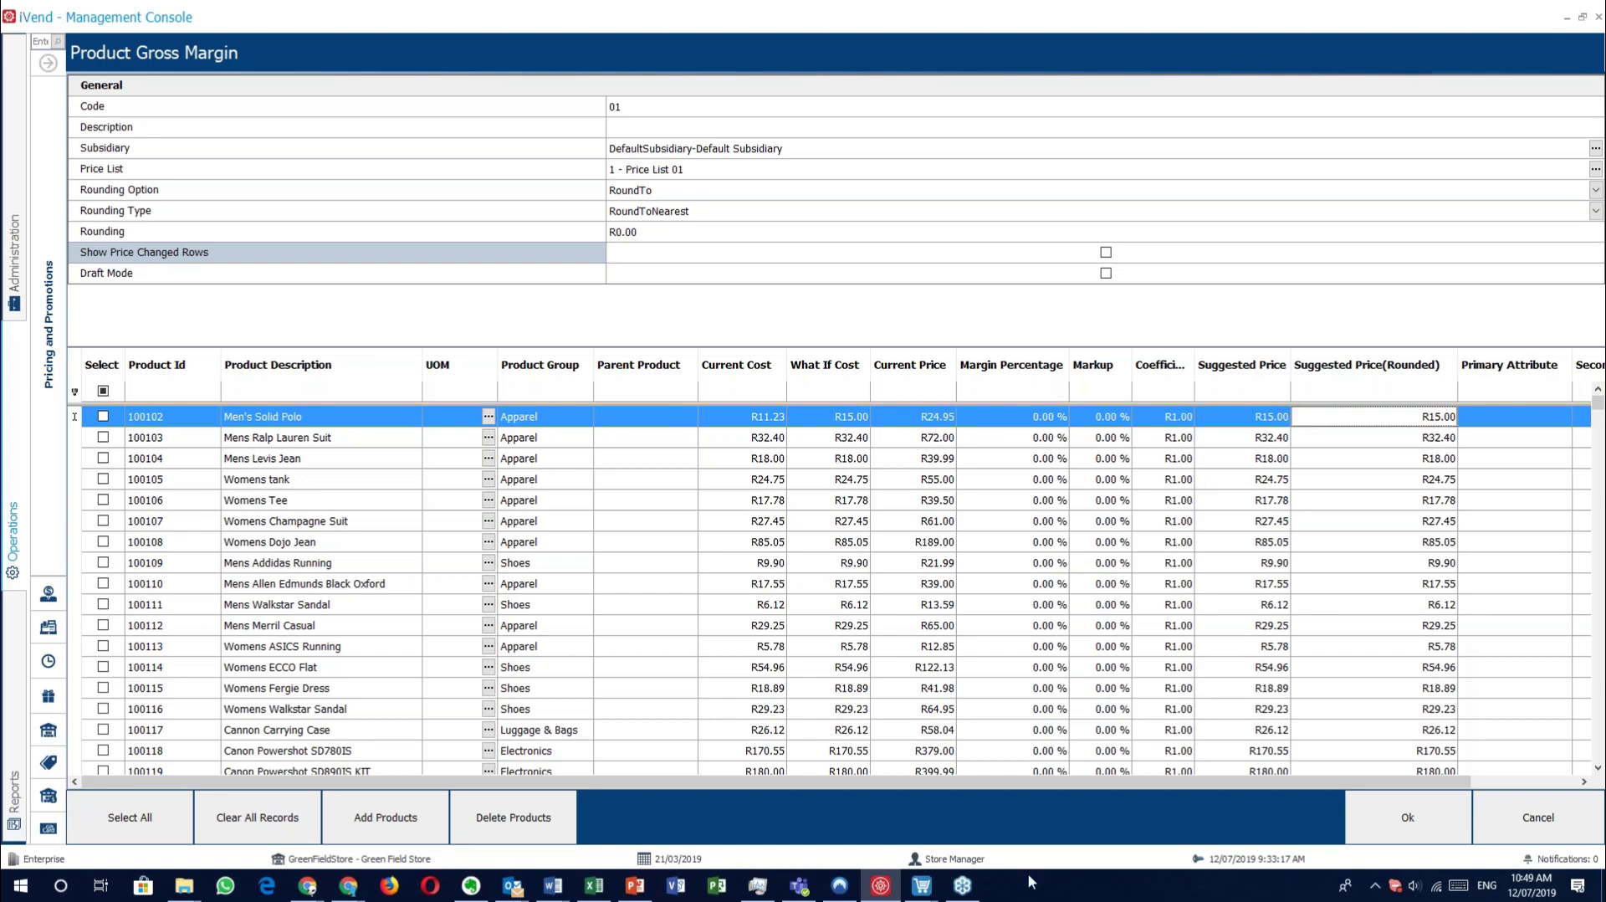
Look across the remaining product list columns and discard the new gross margin record.
scroll(1091, 791, "right", 3)
scroll(1090, 791, "left", 3)
left_click(1515, 821)
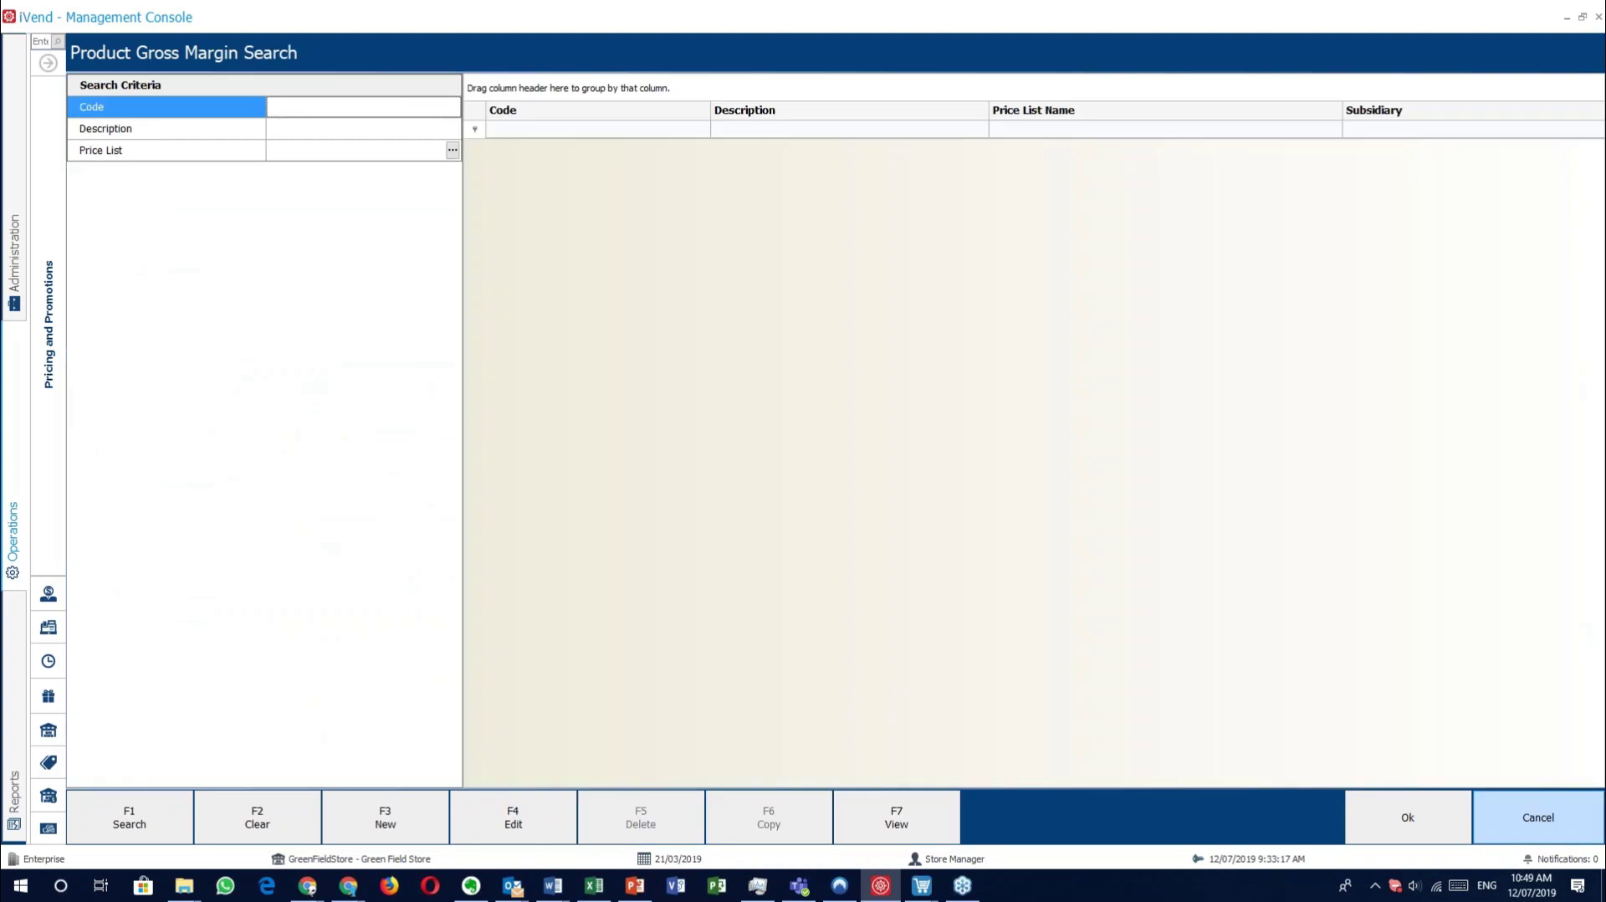
Close the product gross margin search and start a new Price Manager record with code 01.
left_click(47, 63)
left_click(1544, 816)
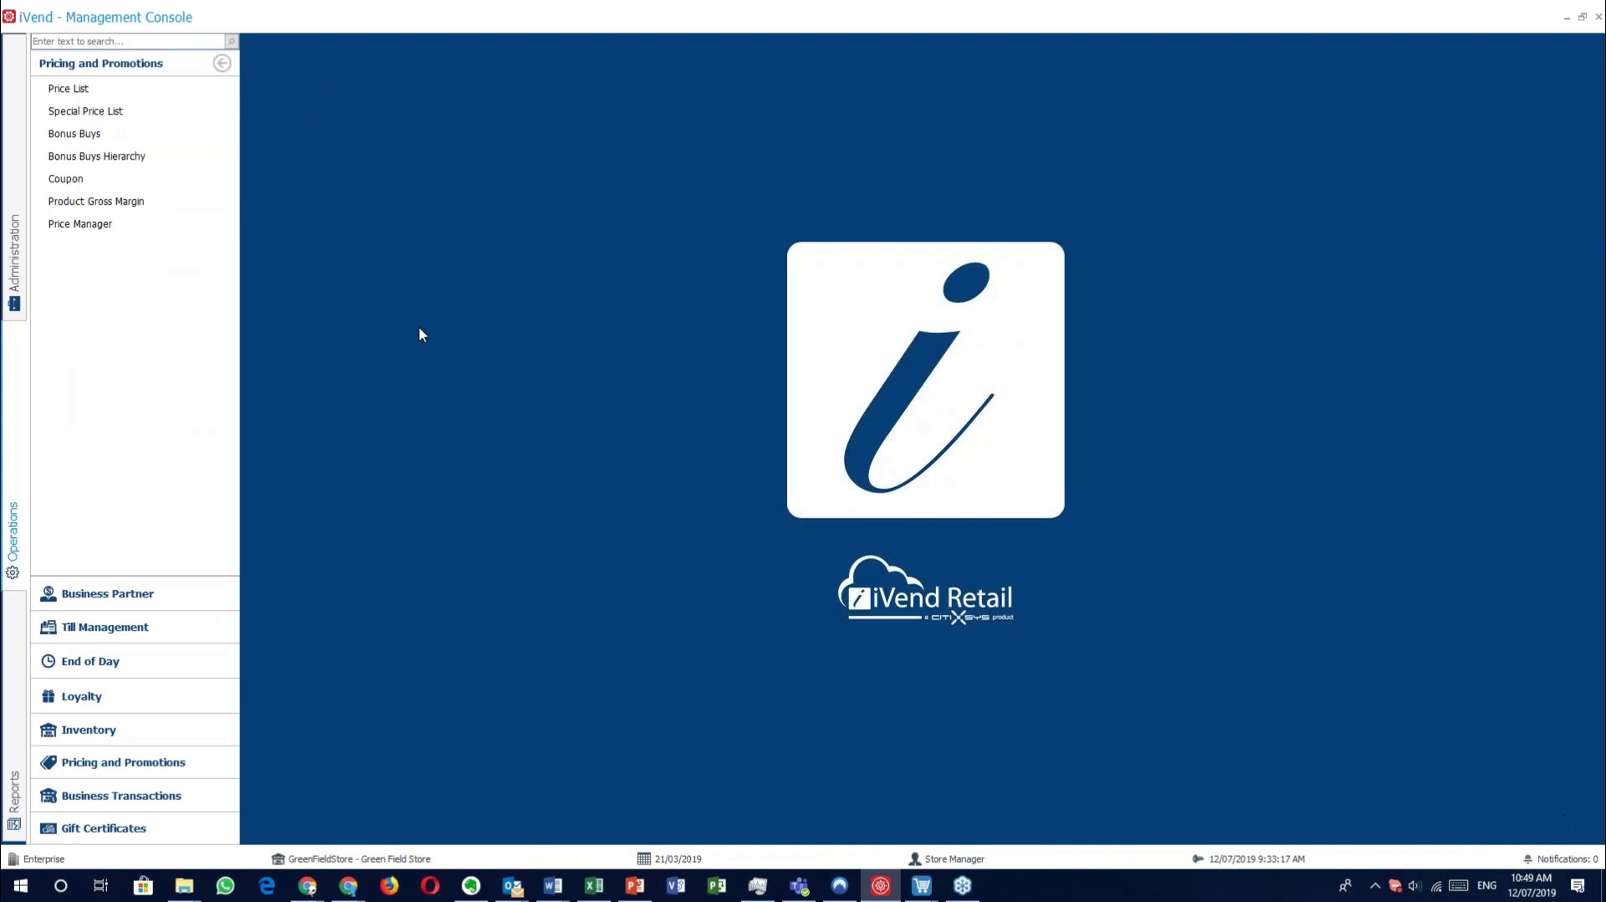
left_click(127, 233)
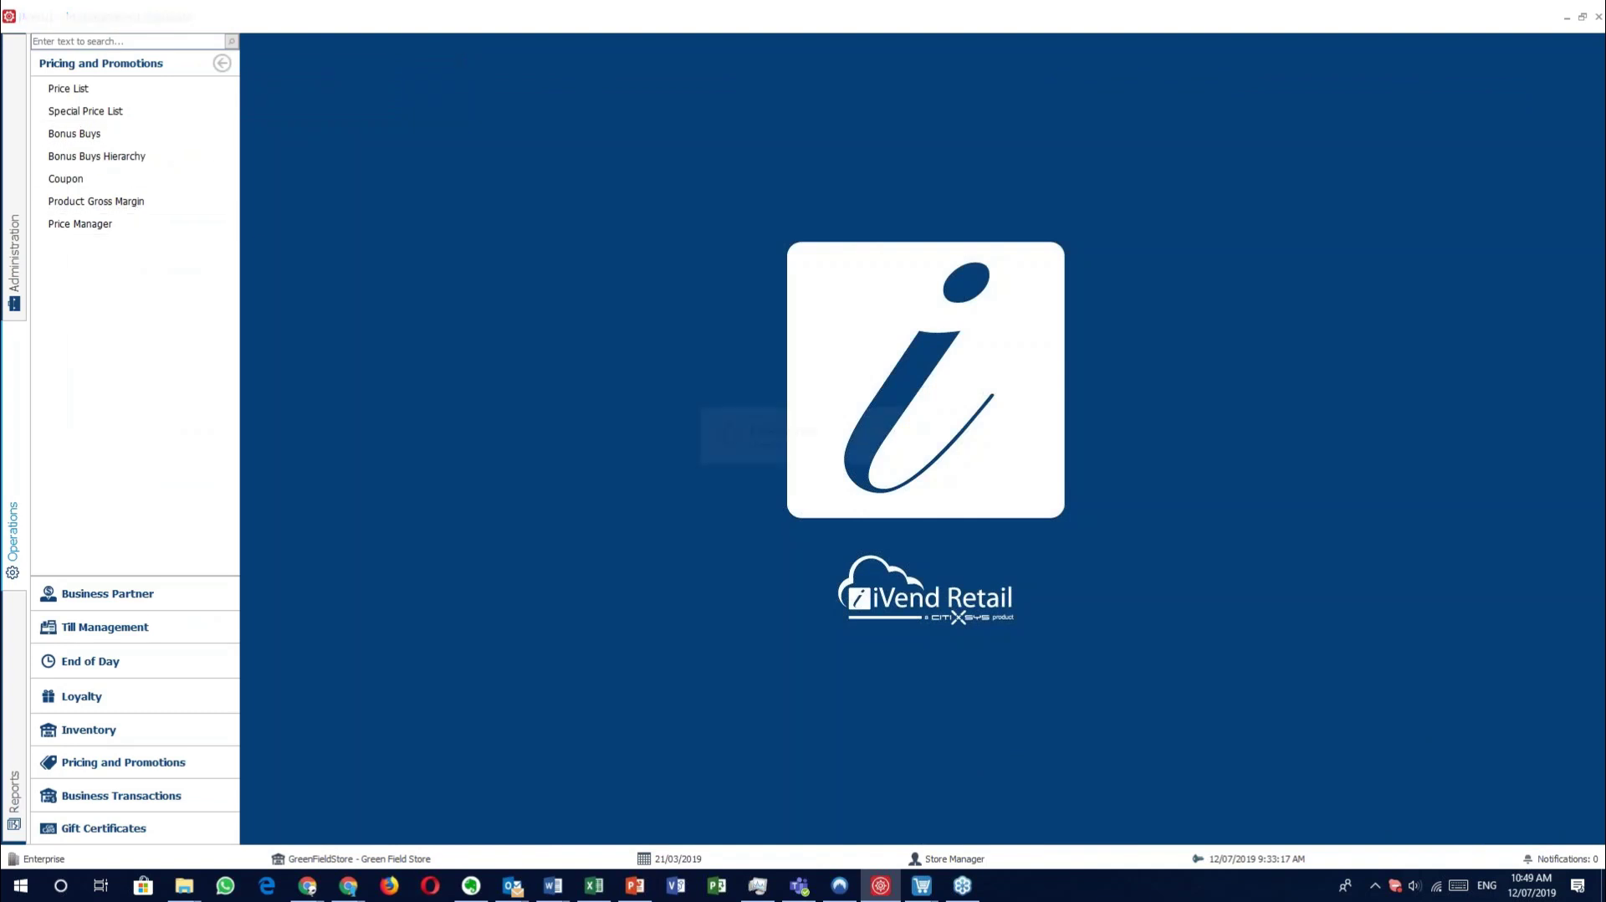
left_click(524, 817)
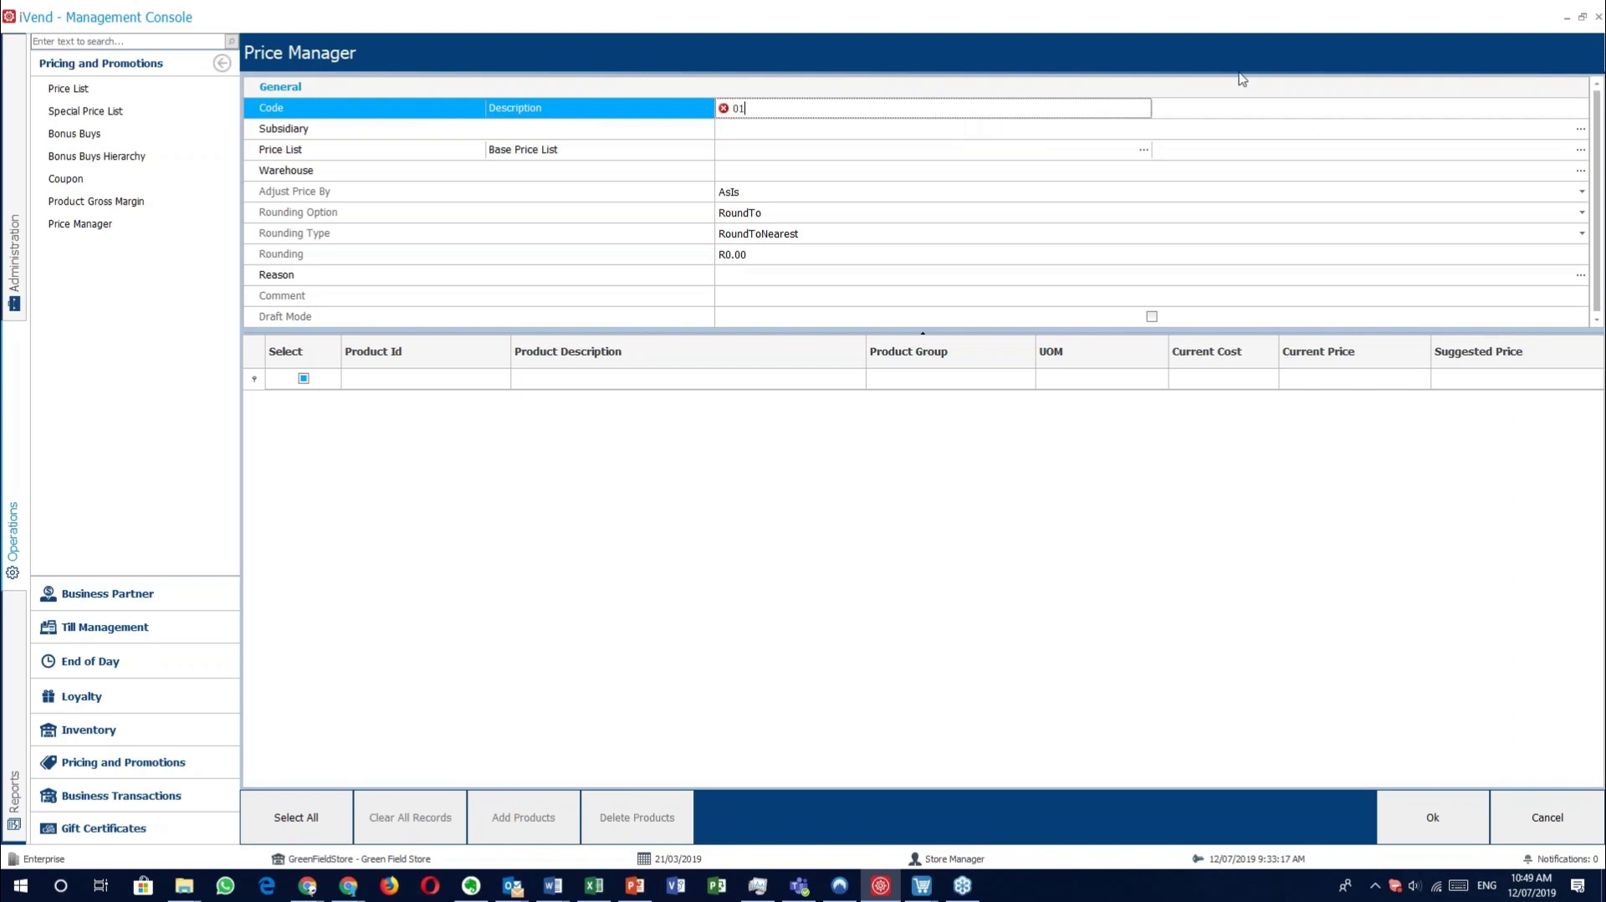
Assign DefaultSubsidiary as the subsidiary of the new price record.
left_click(1224, 107)
left_click(905, 137)
left_click(1580, 129)
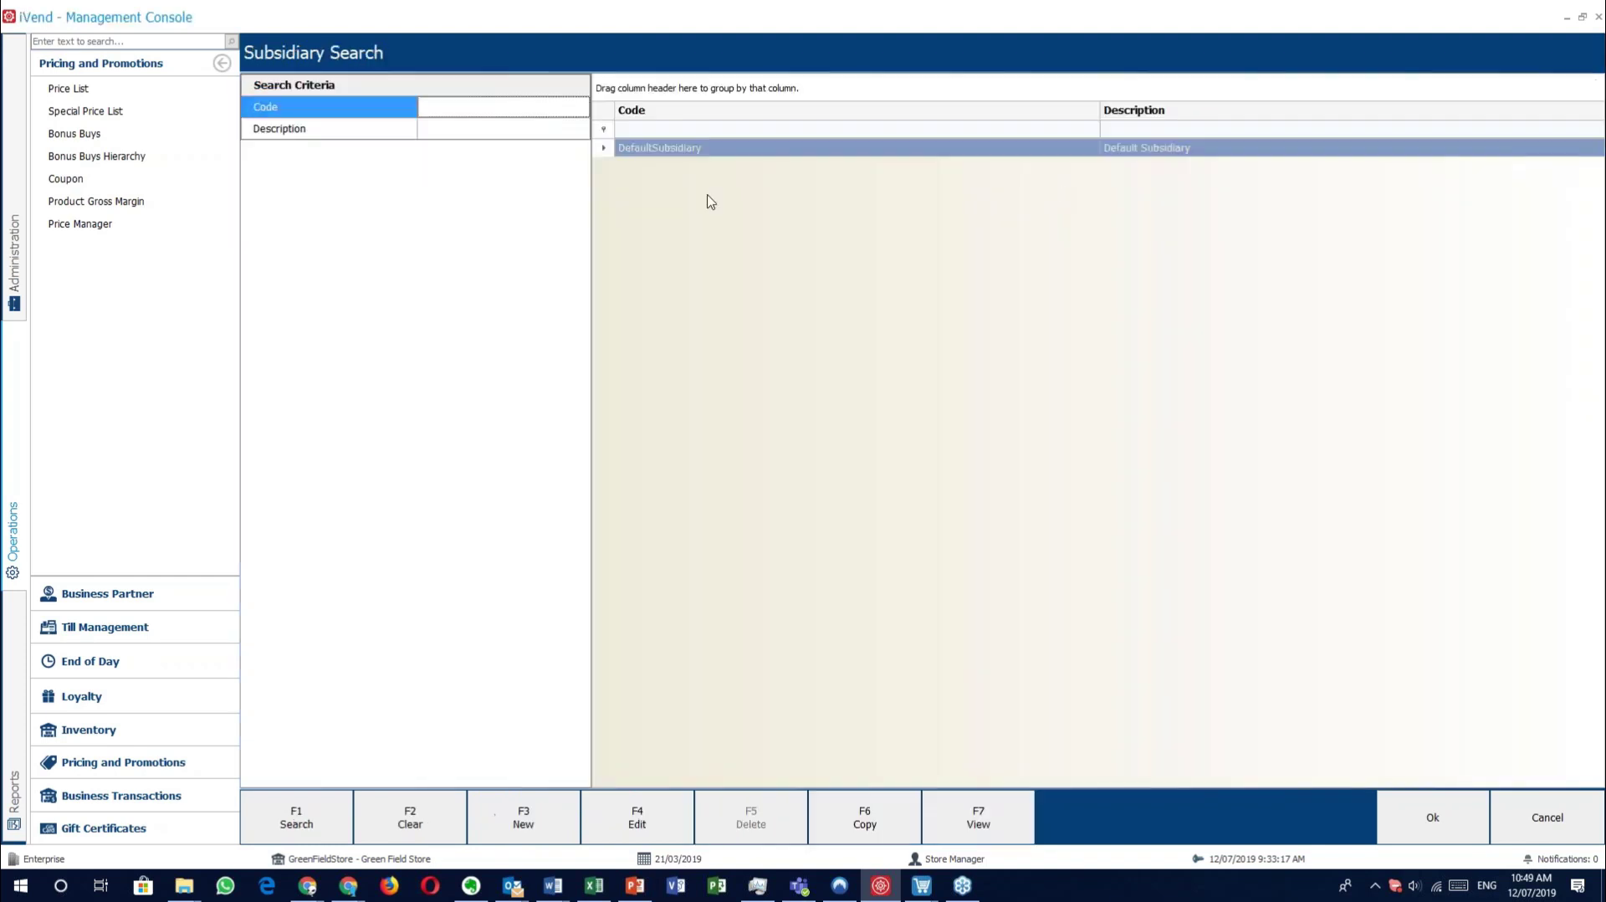
double_click(670, 149)
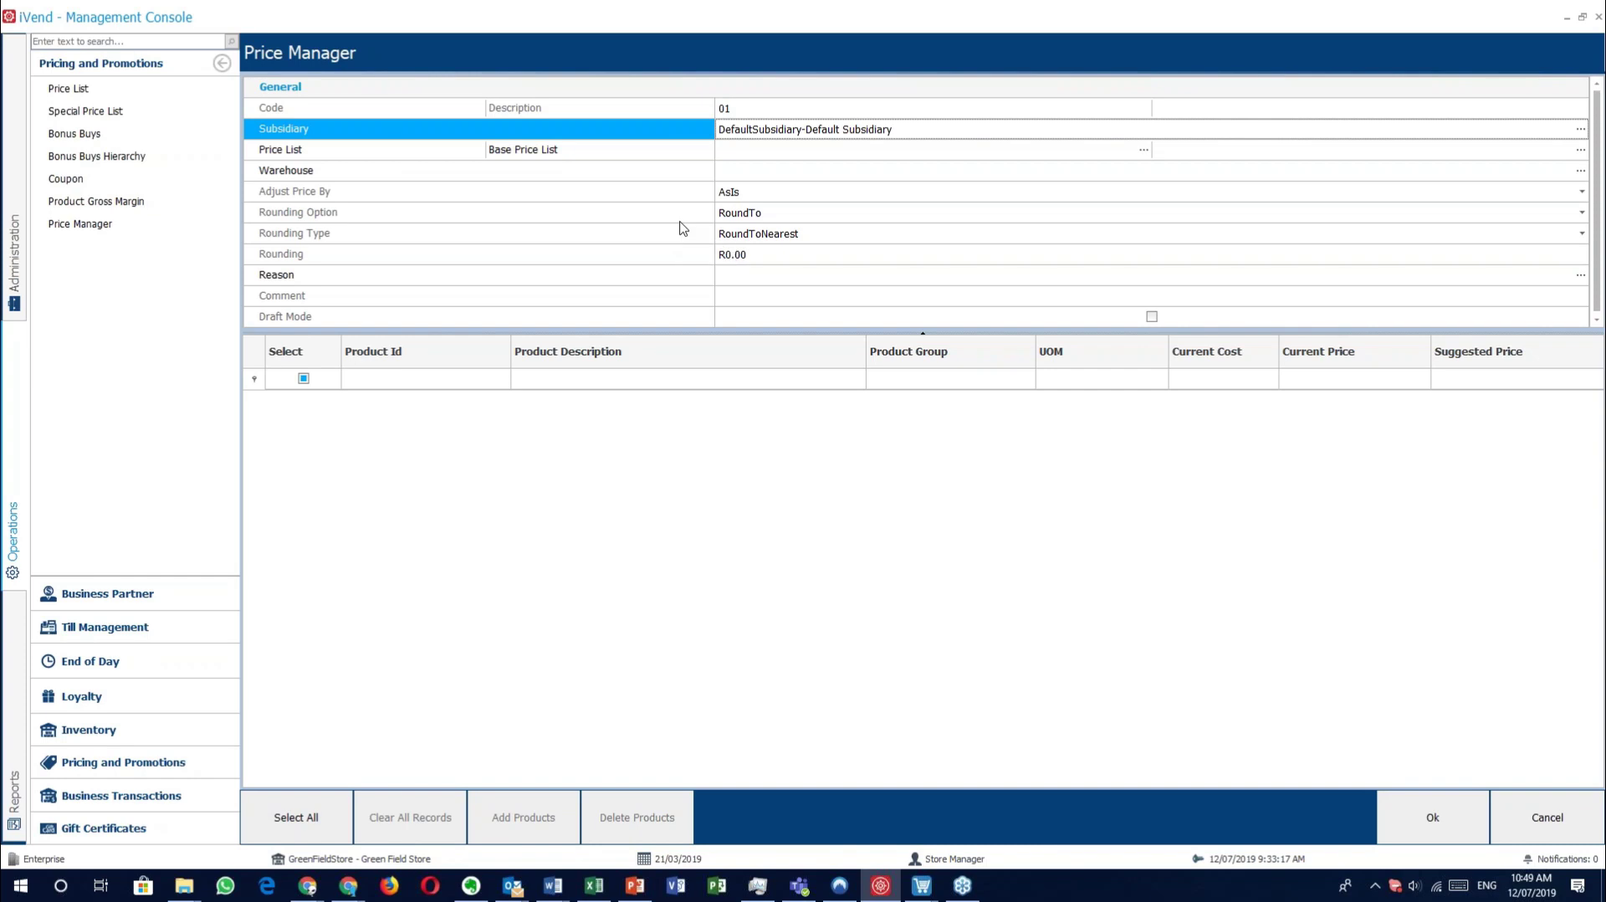
Choose Price List 08 as the price list and Price List 01 as its base price list.
left_click(730, 154)
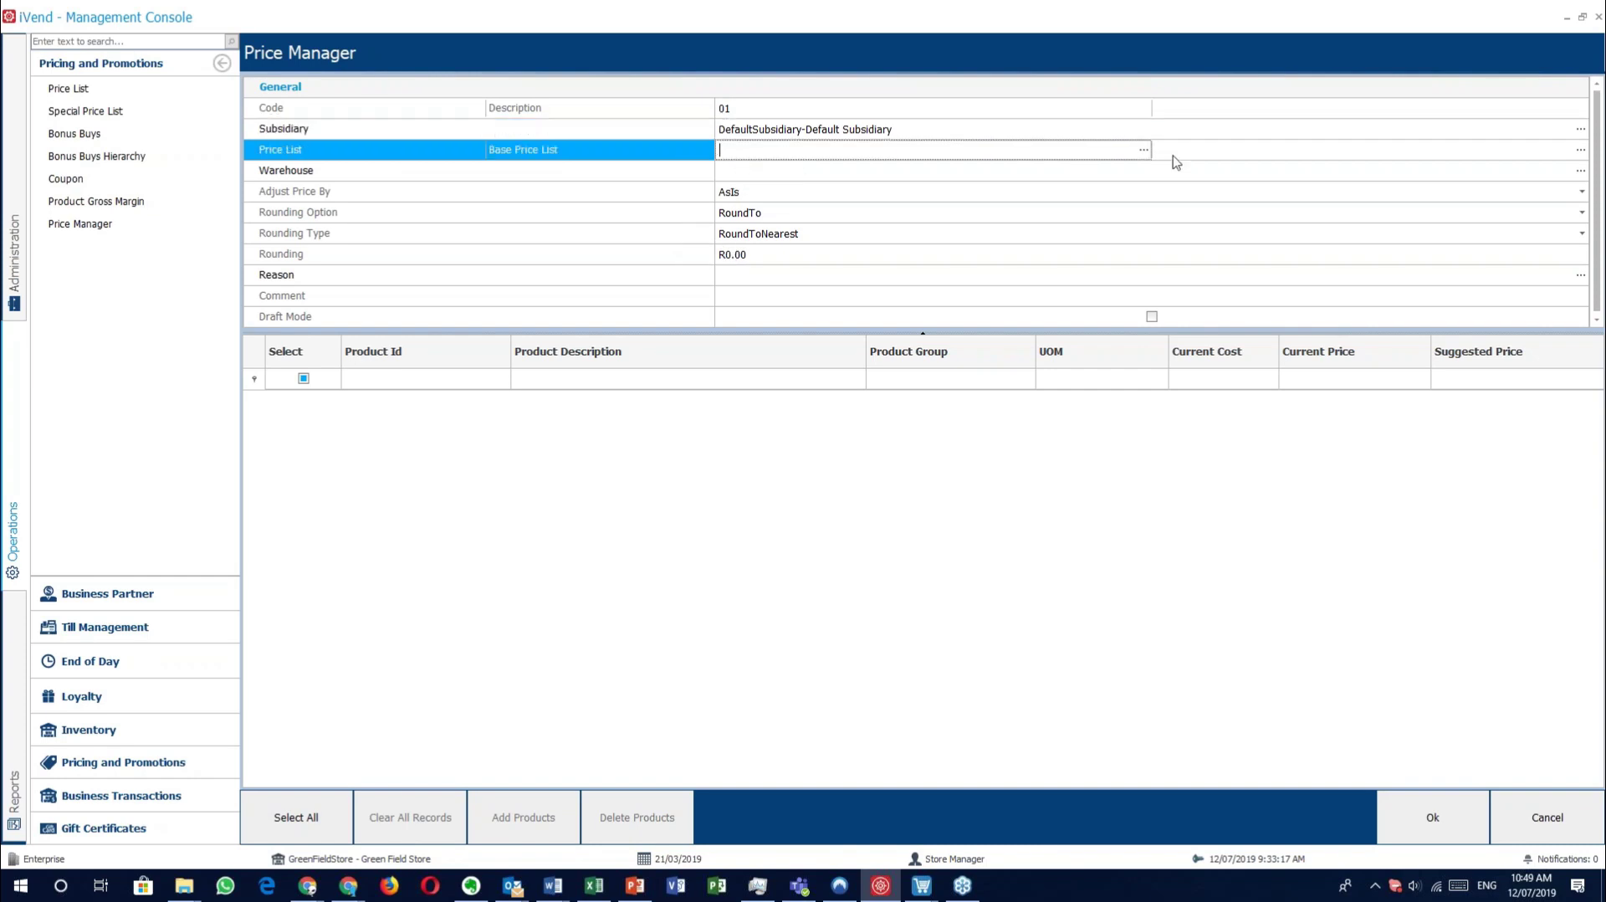
left_click(1144, 151)
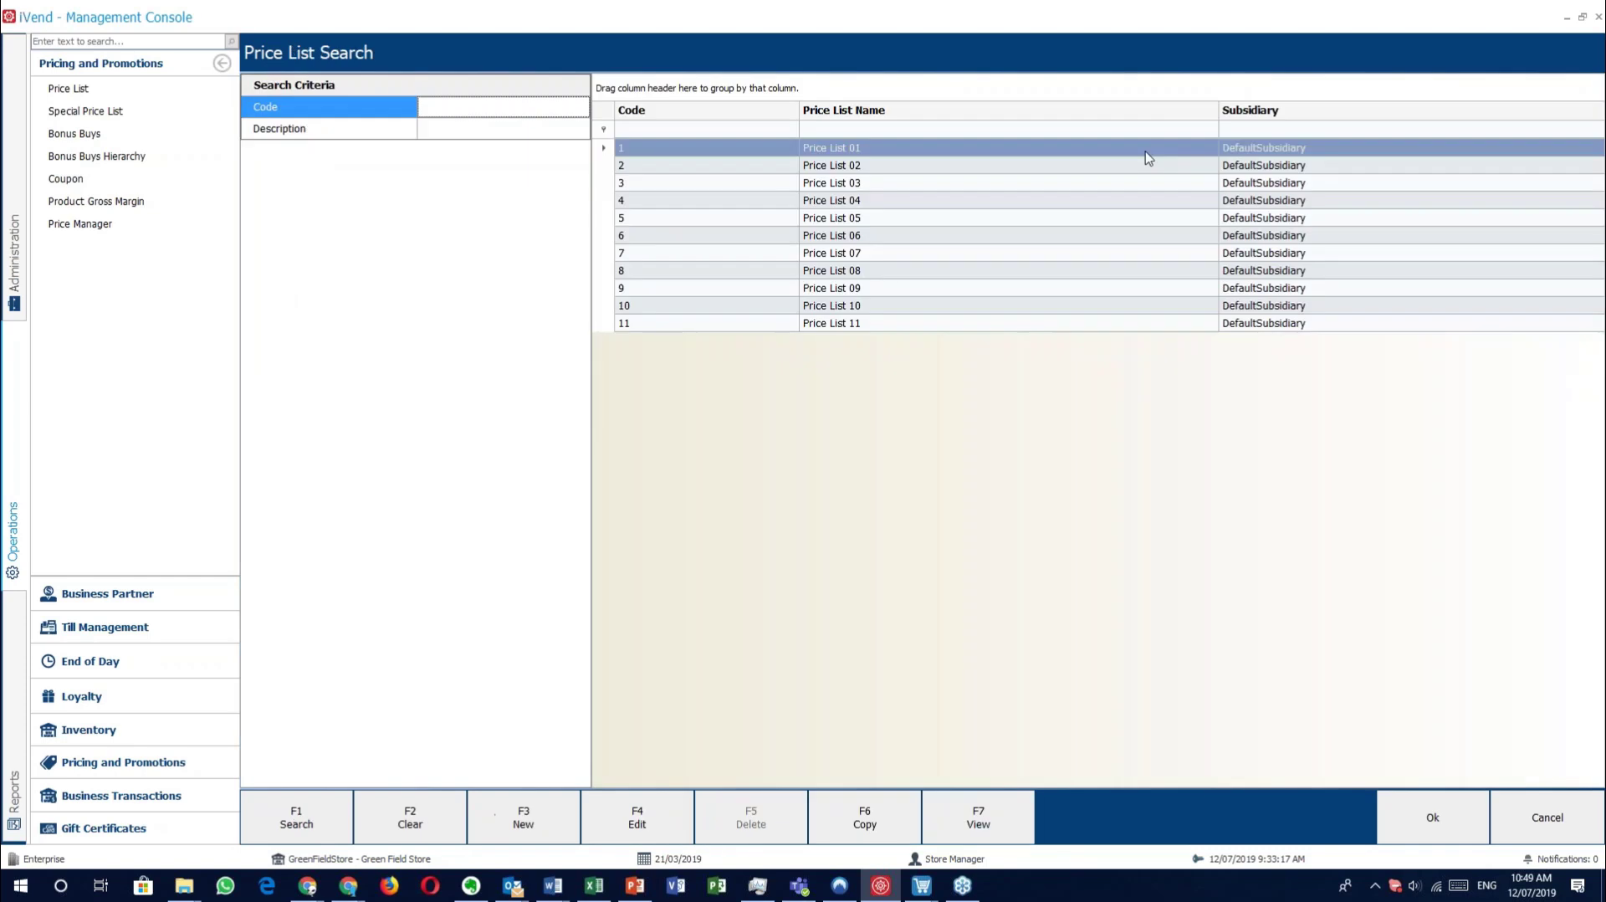
left_click(925, 166)
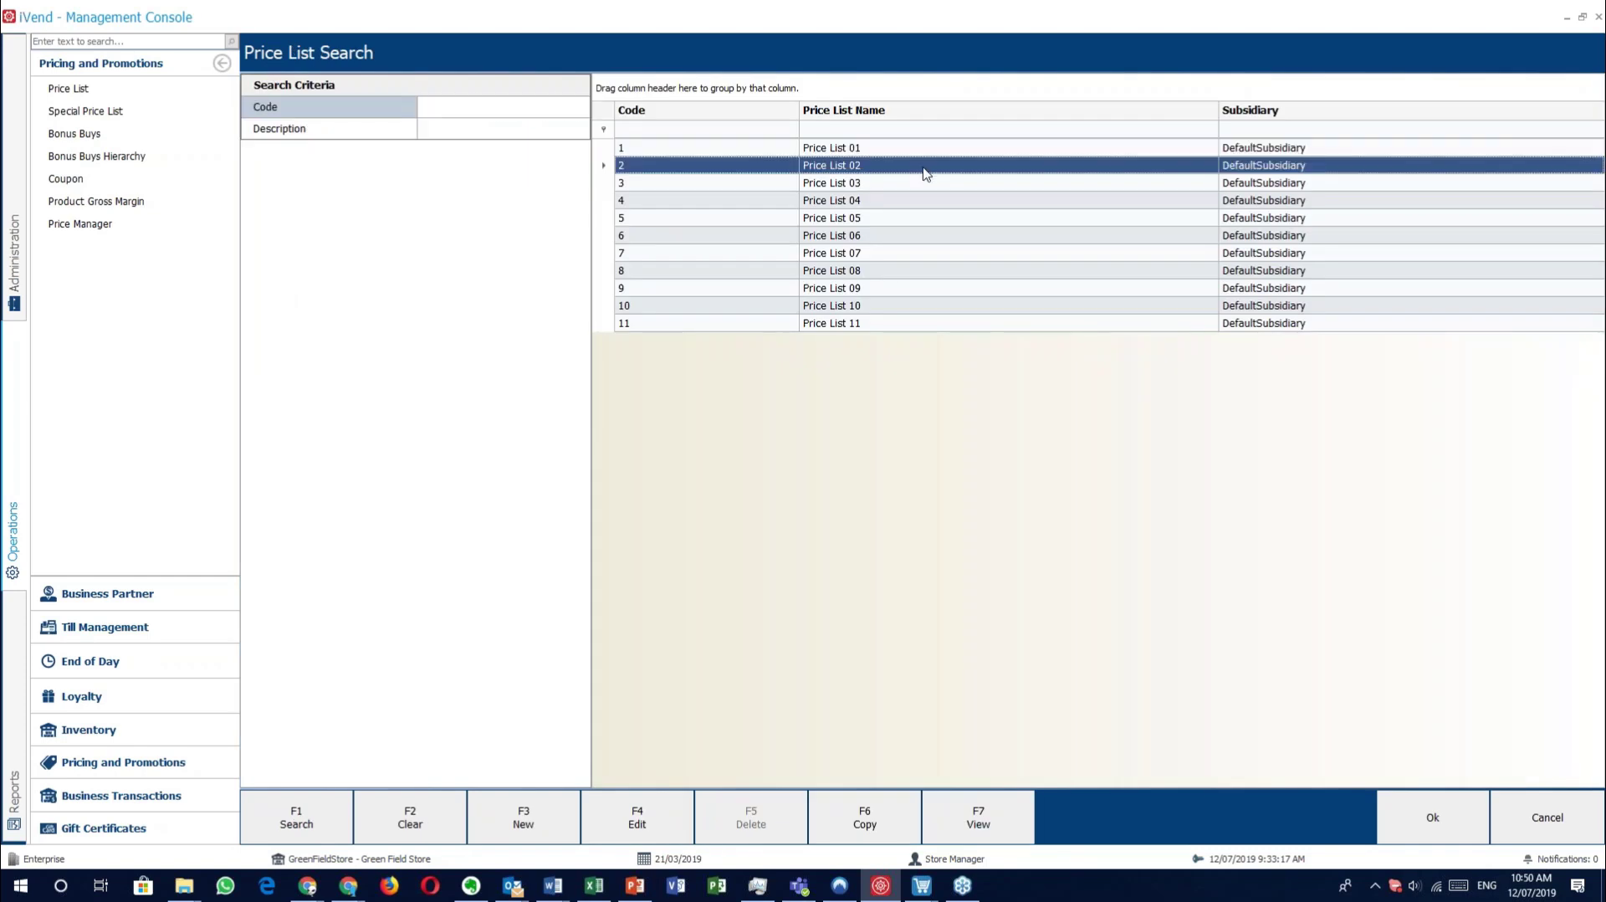
double_click(894, 270)
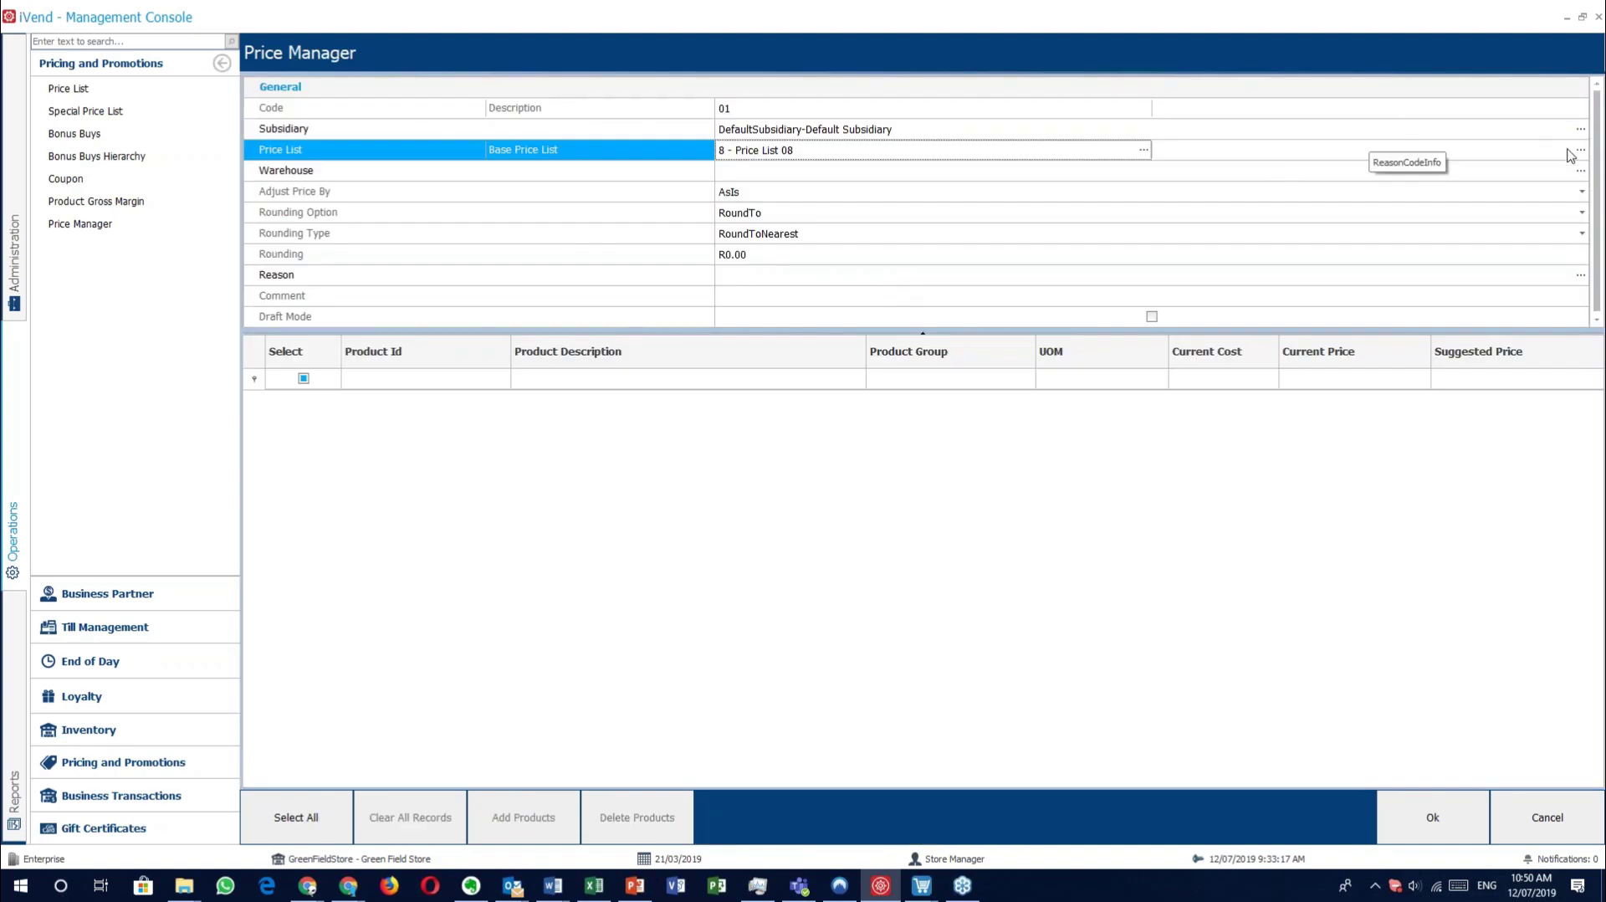
left_click(1581, 150)
double_click(1009, 152)
Set the warehouse of the price record to 04 - The Avenues.
left_click(734, 169)
key("Return")
left_click(739, 201)
double_click(739, 201)
Set Adjust Price By to Adding by Amount with a value of 10, and discard the price record.
left_click(603, 198)
left_click(815, 197)
left_click(797, 226)
left_click(768, 233)
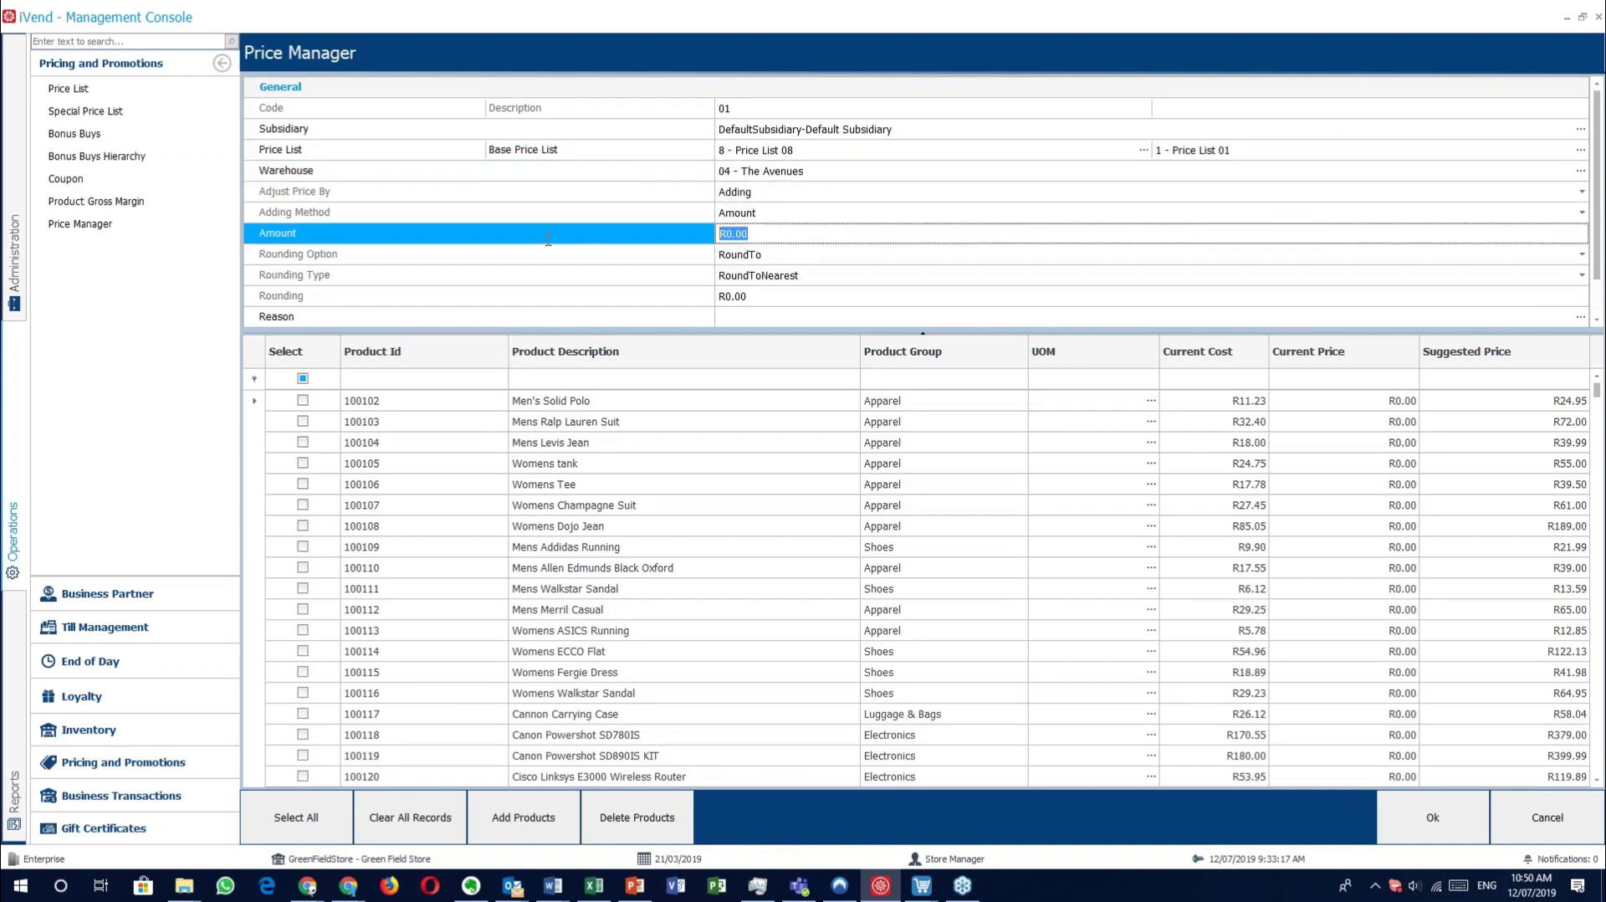
type("10")
left_click(797, 254)
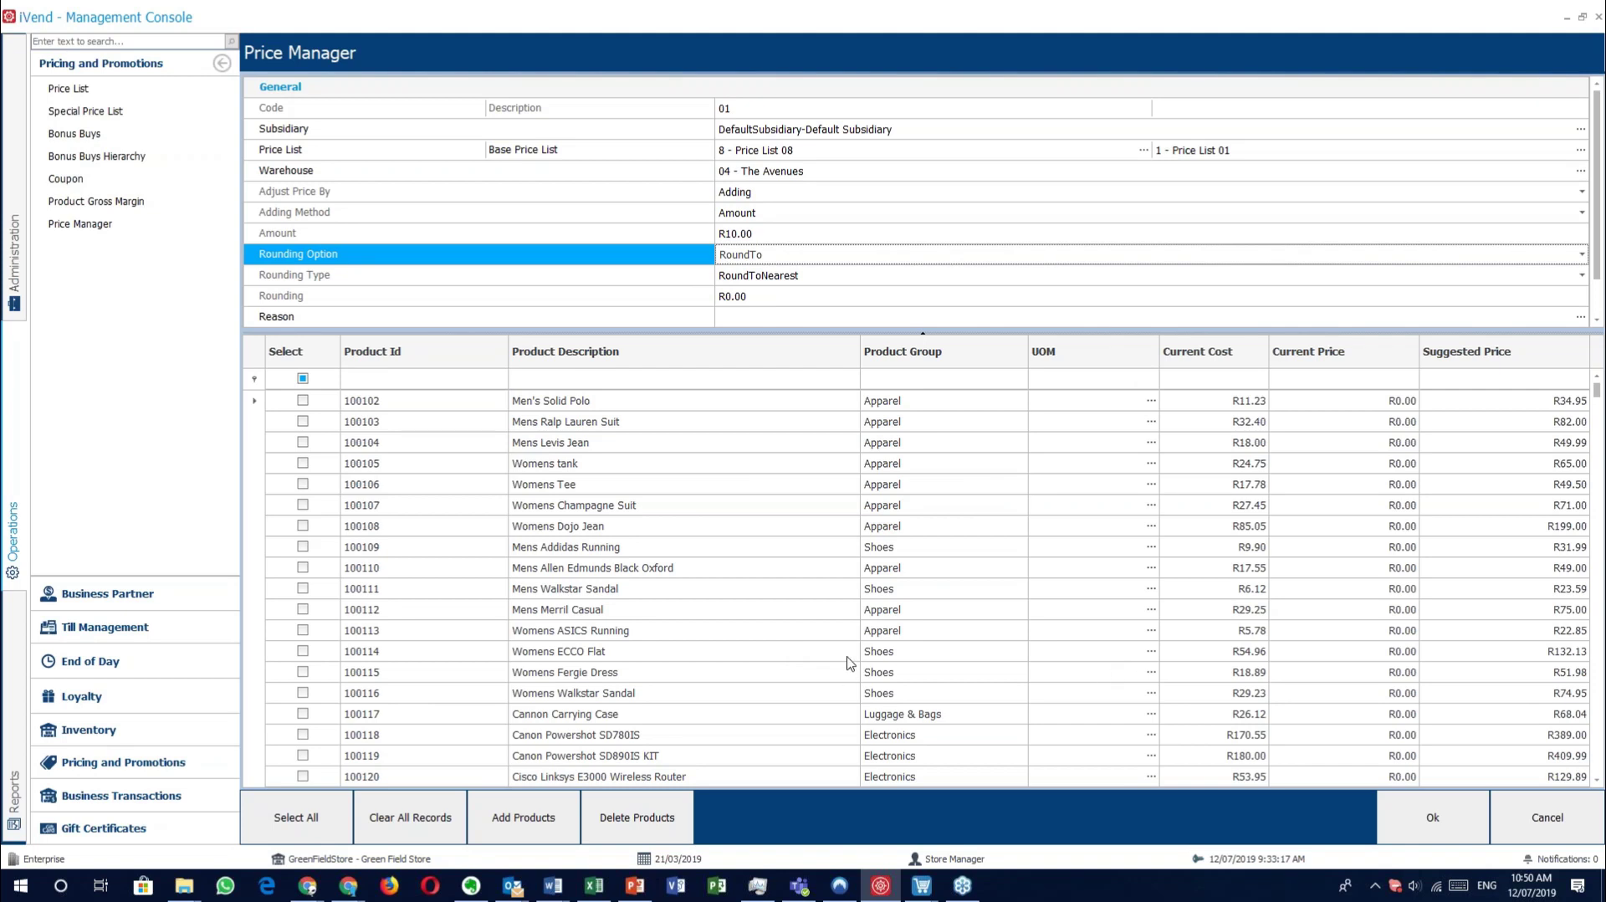
left_click(1563, 826)
left_click(1557, 825)
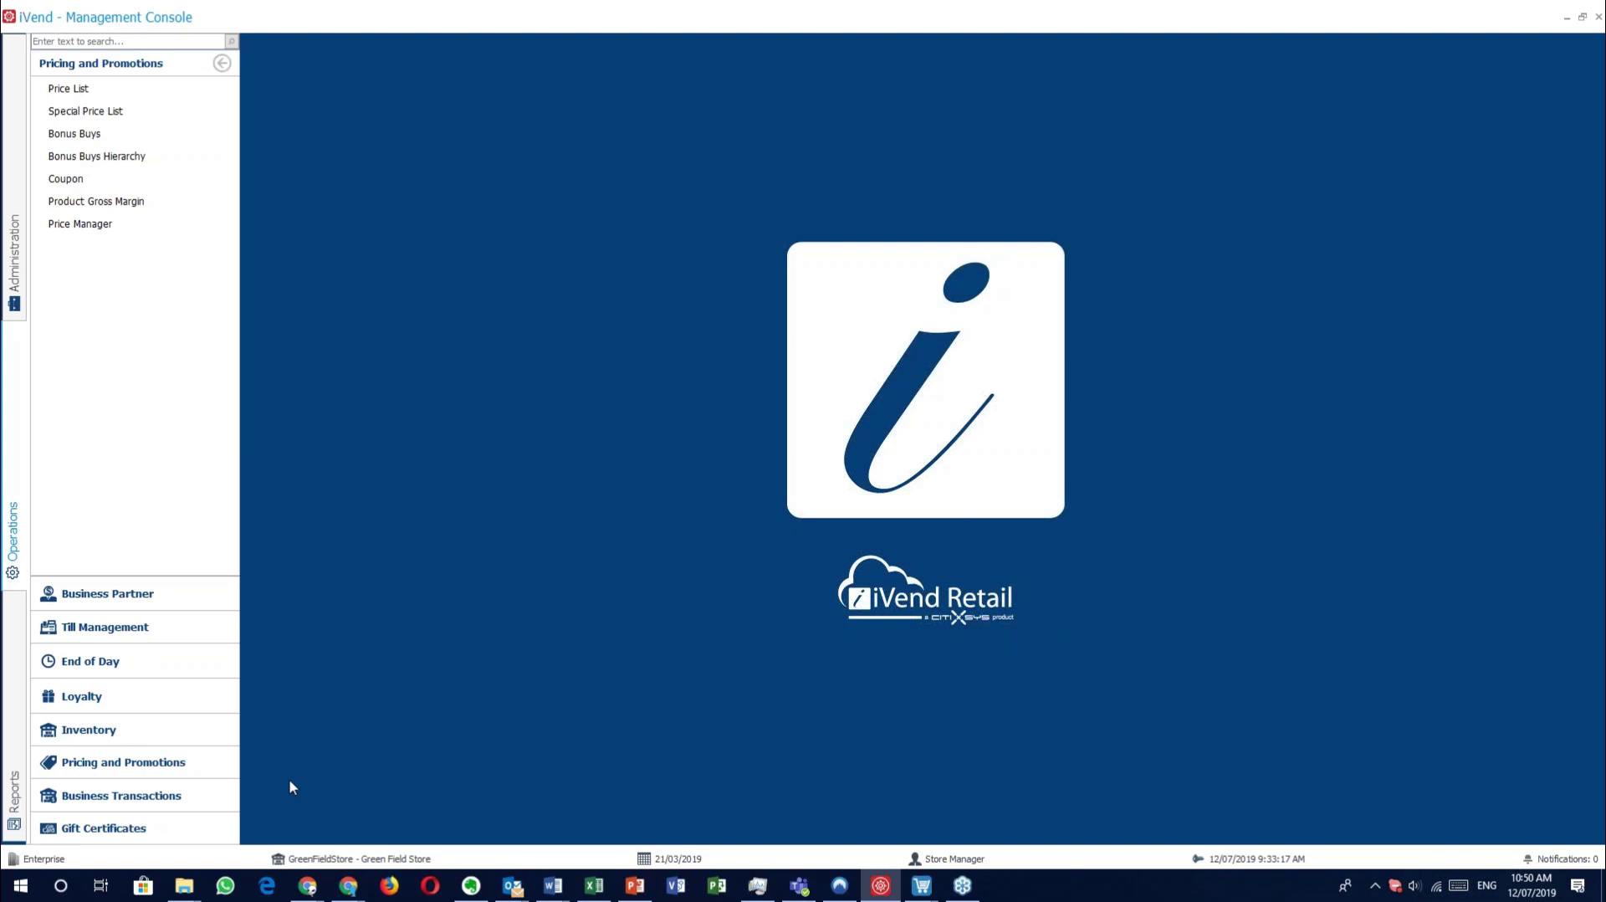
Open the Store Gift Card gift certificate and check its Group, Base Price, Gift Certificate Type and Use as Store Credit fields.
left_click(185, 828)
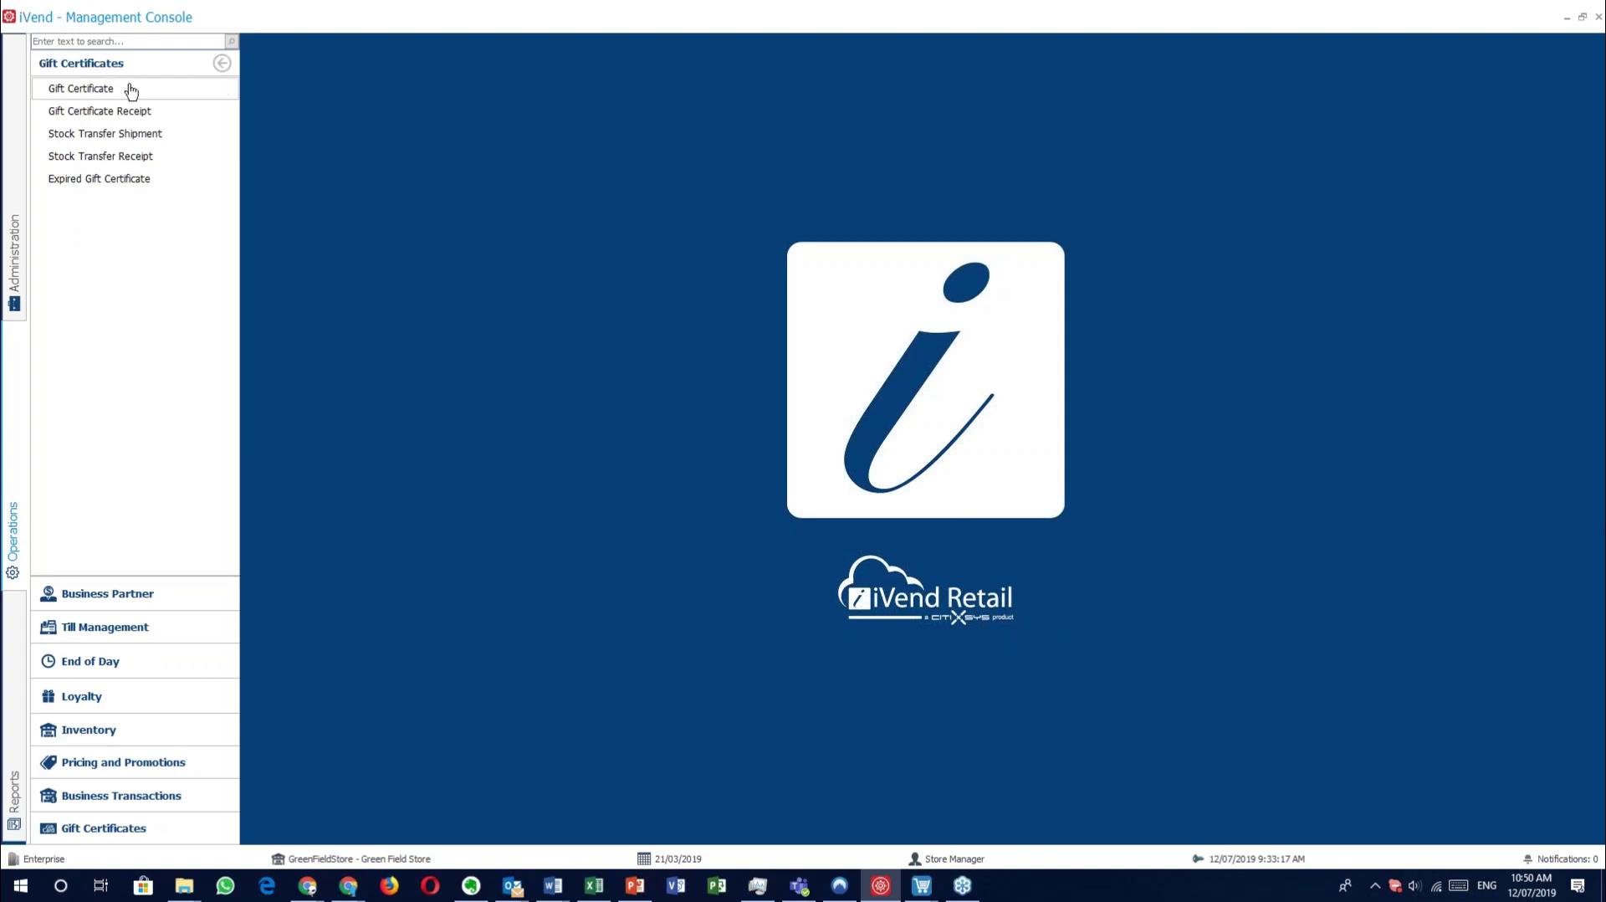
left_click(196, 86)
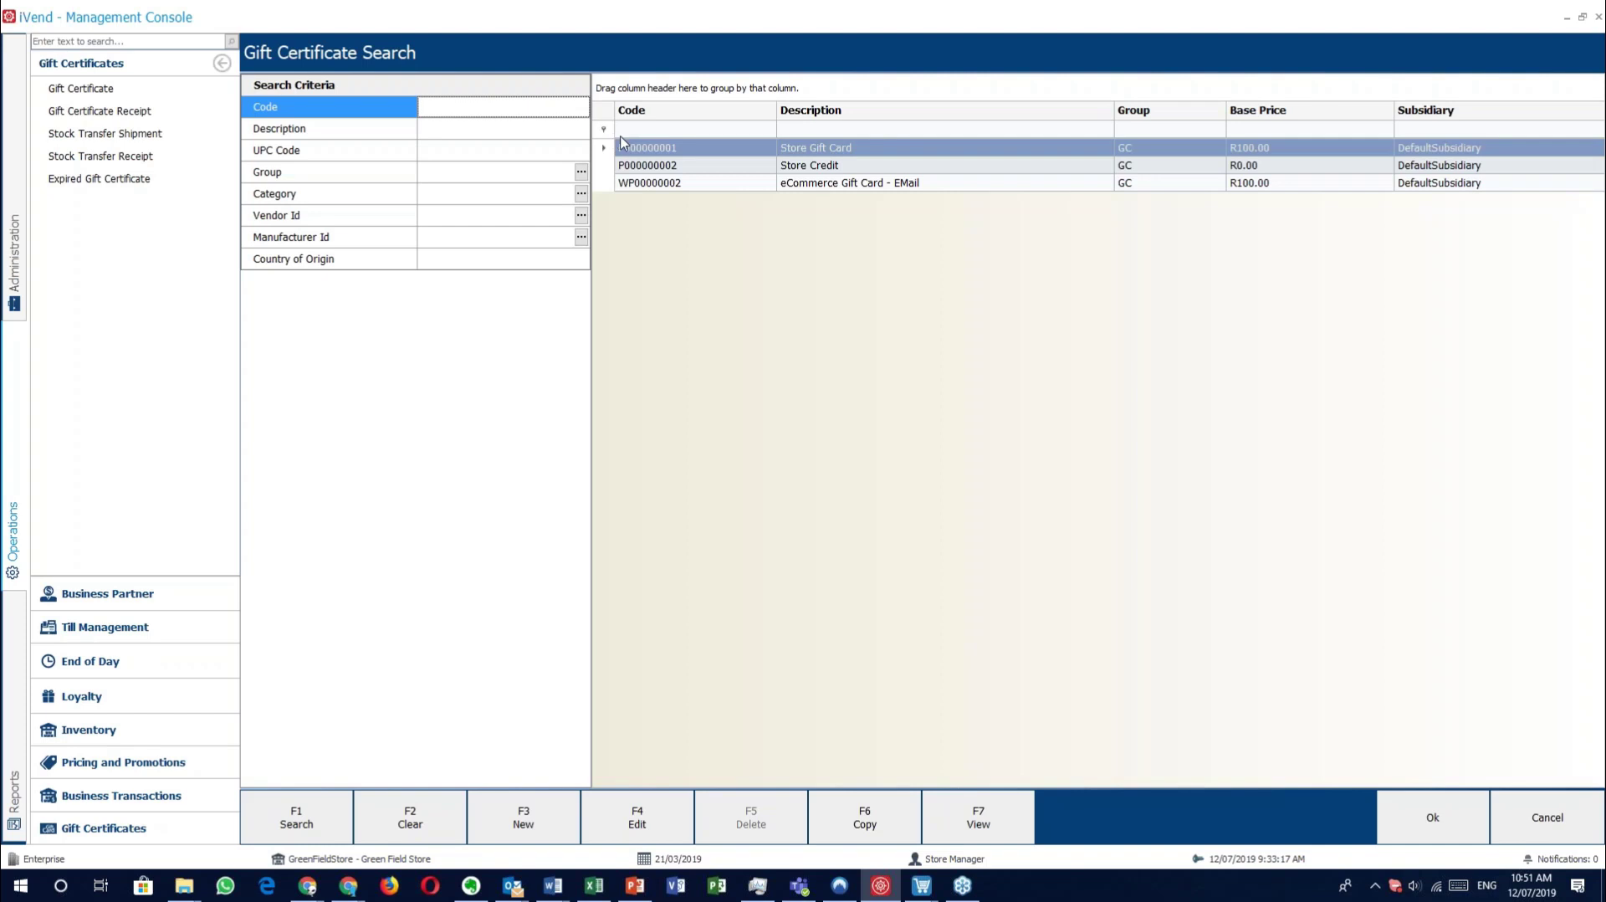
double_click(666, 151)
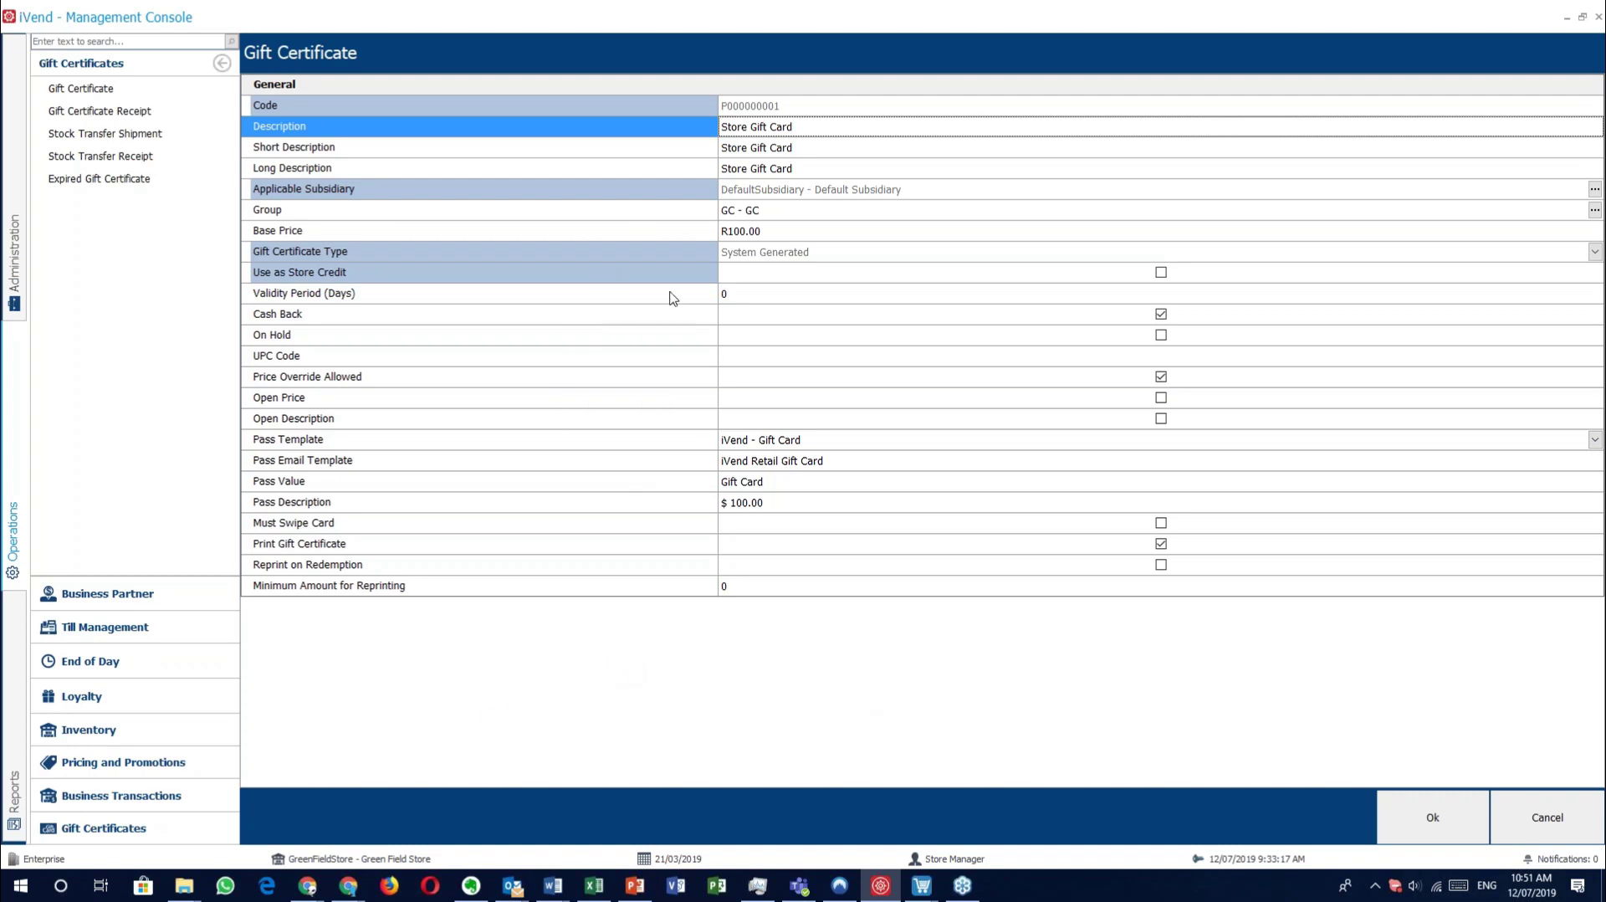
left_click(555, 214)
left_click(551, 245)
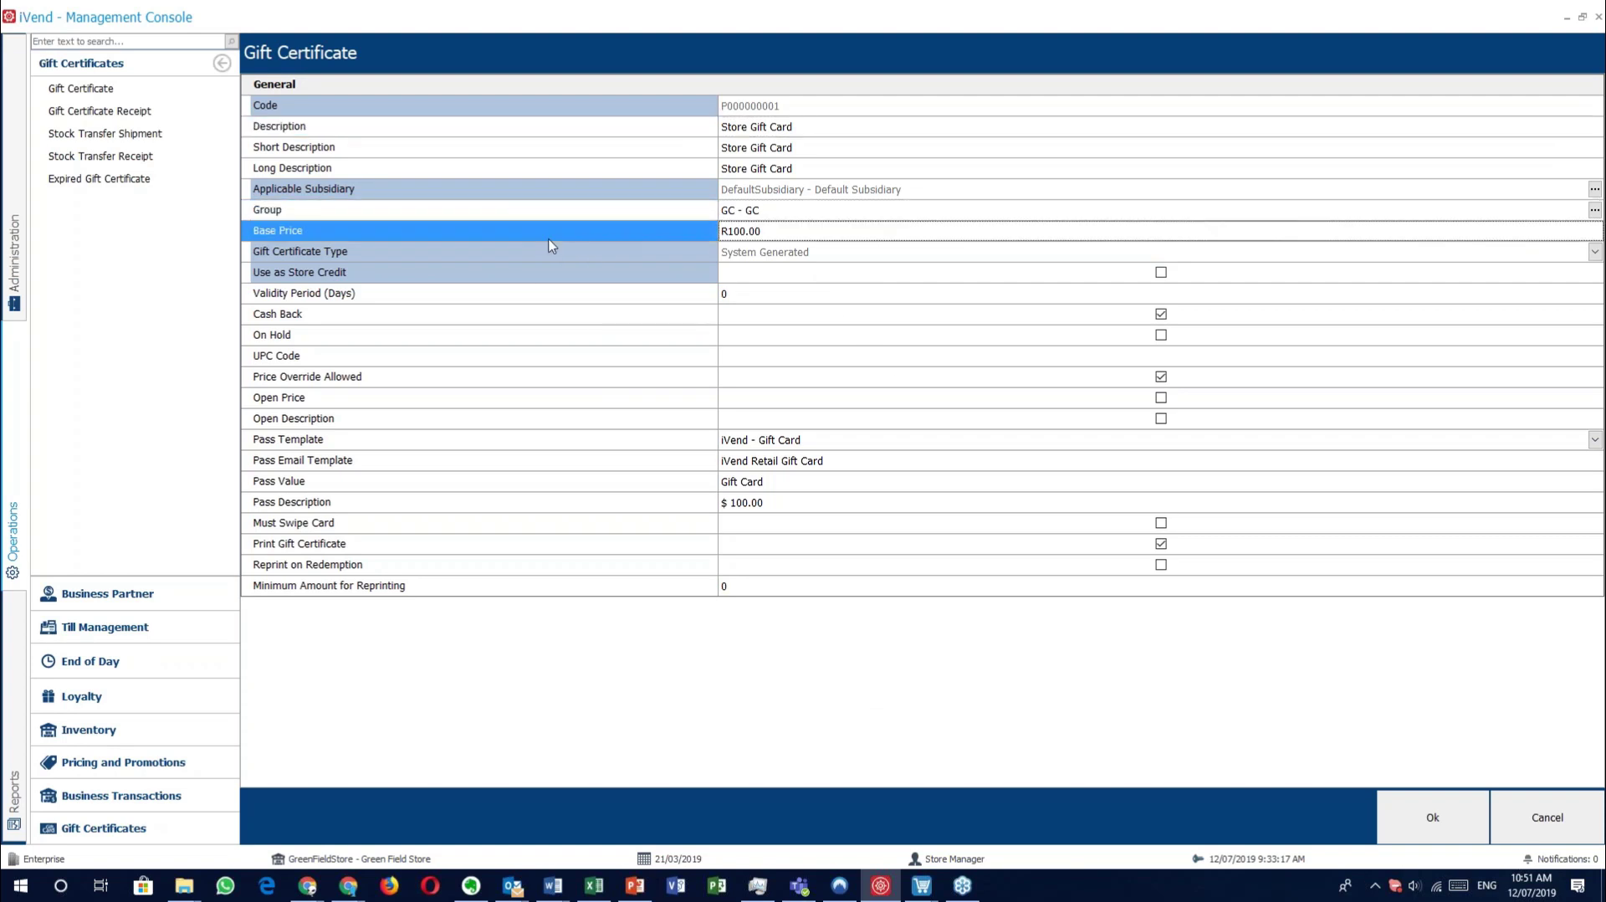
left_click(558, 255)
left_click(565, 273)
left_click(783, 254)
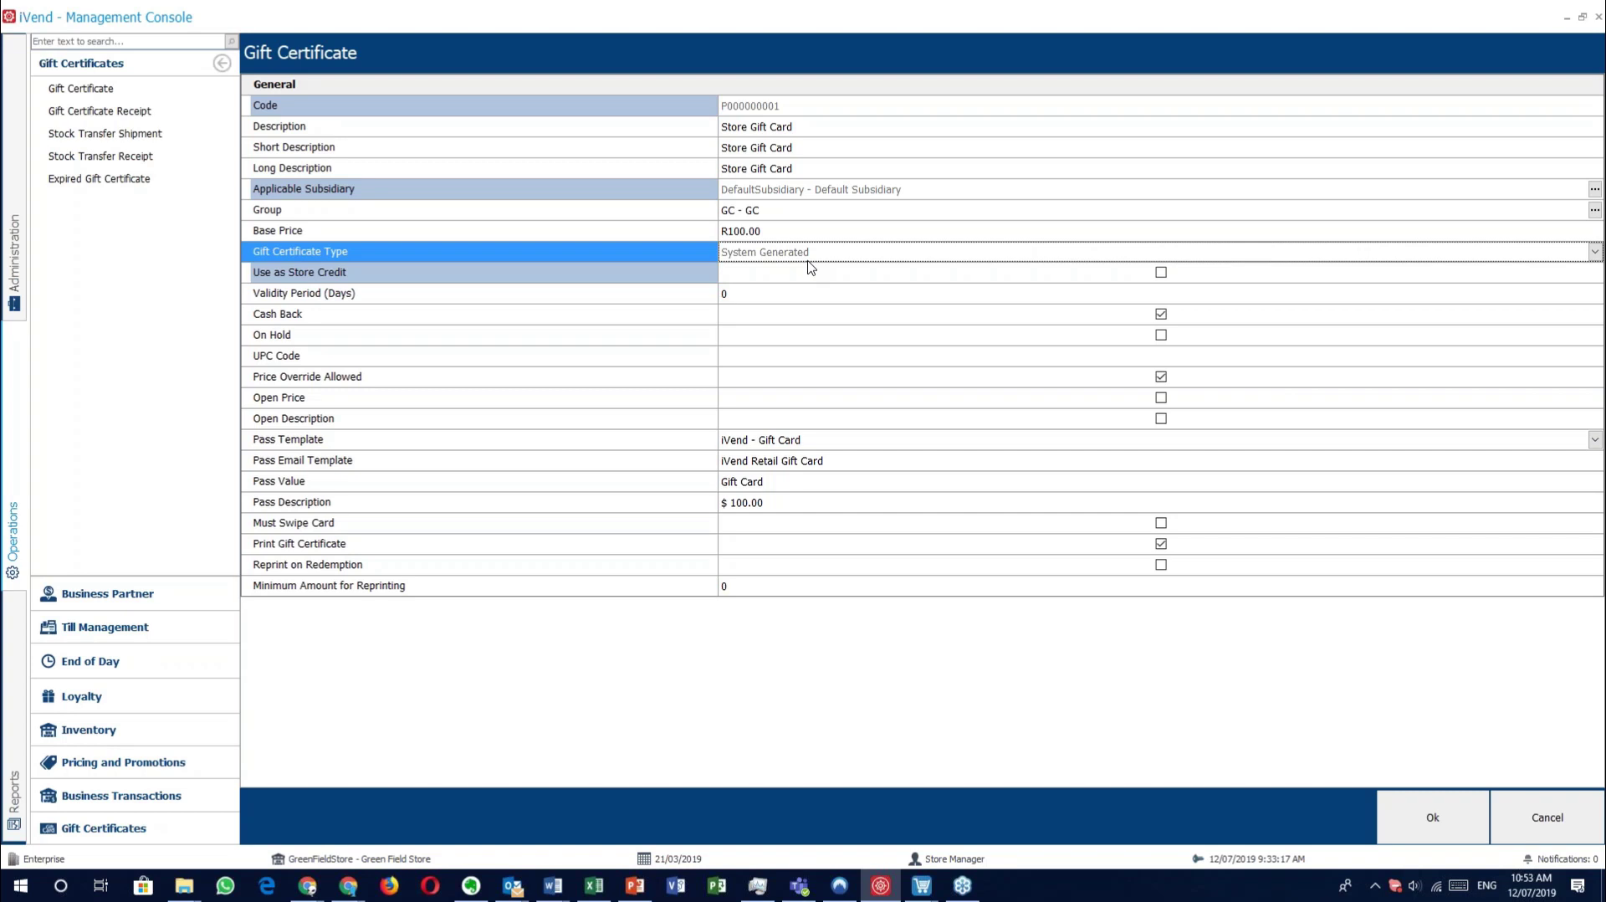
left_click(669, 279)
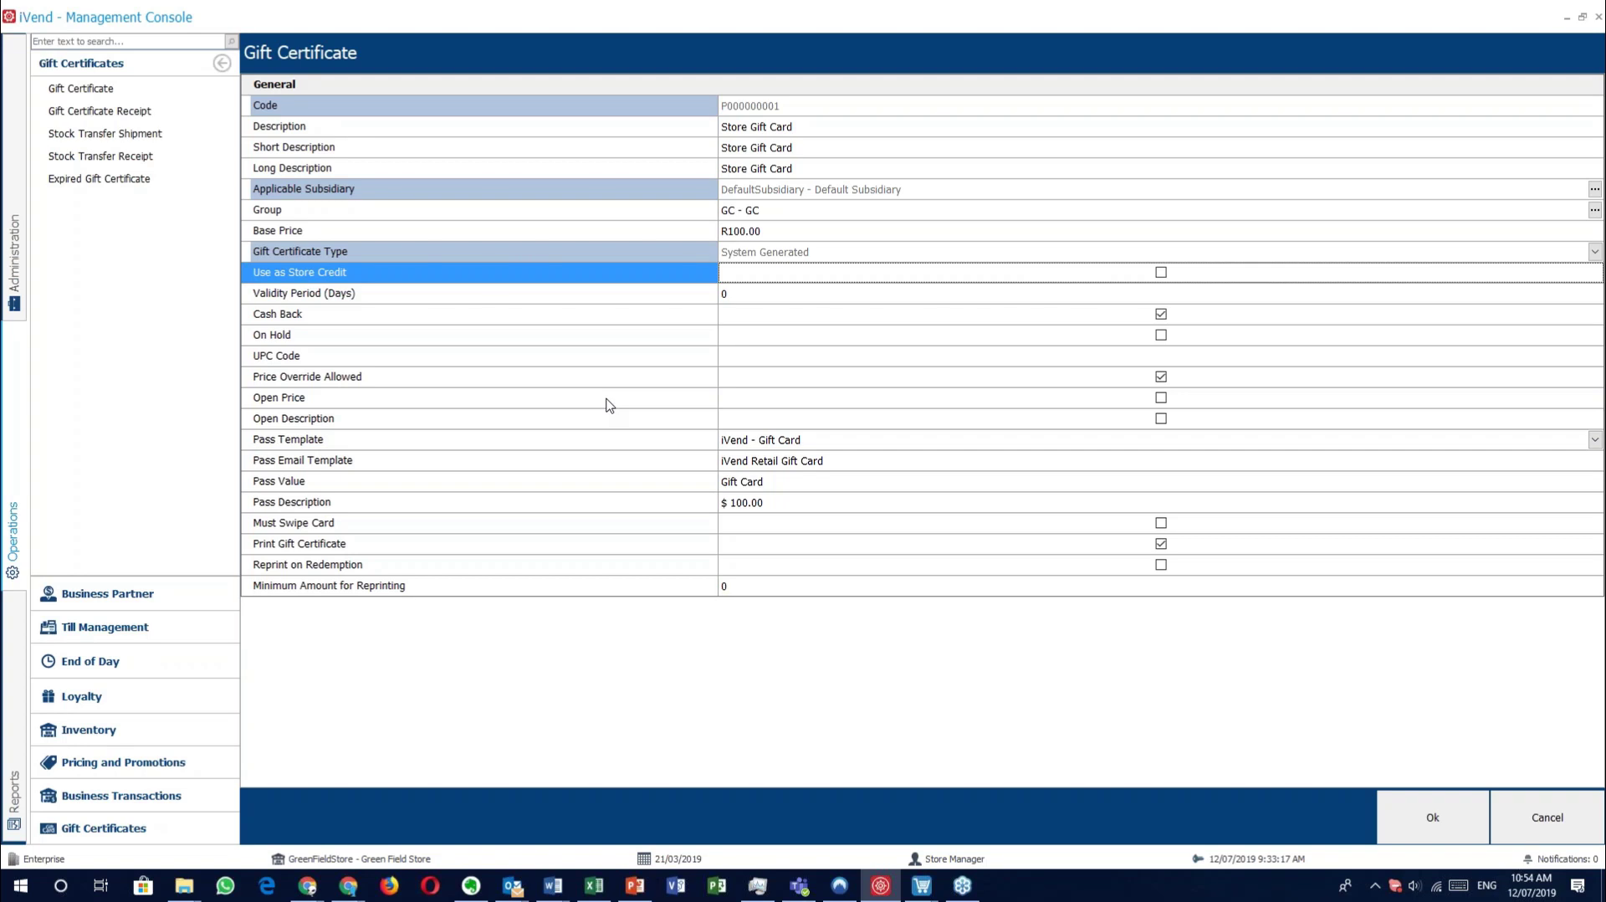
Review the gift card's Validity Period, Cash Back, On Hold, UPC Code, Price Override Allowed, Open Price and Open Description fields.
left_click(563, 294)
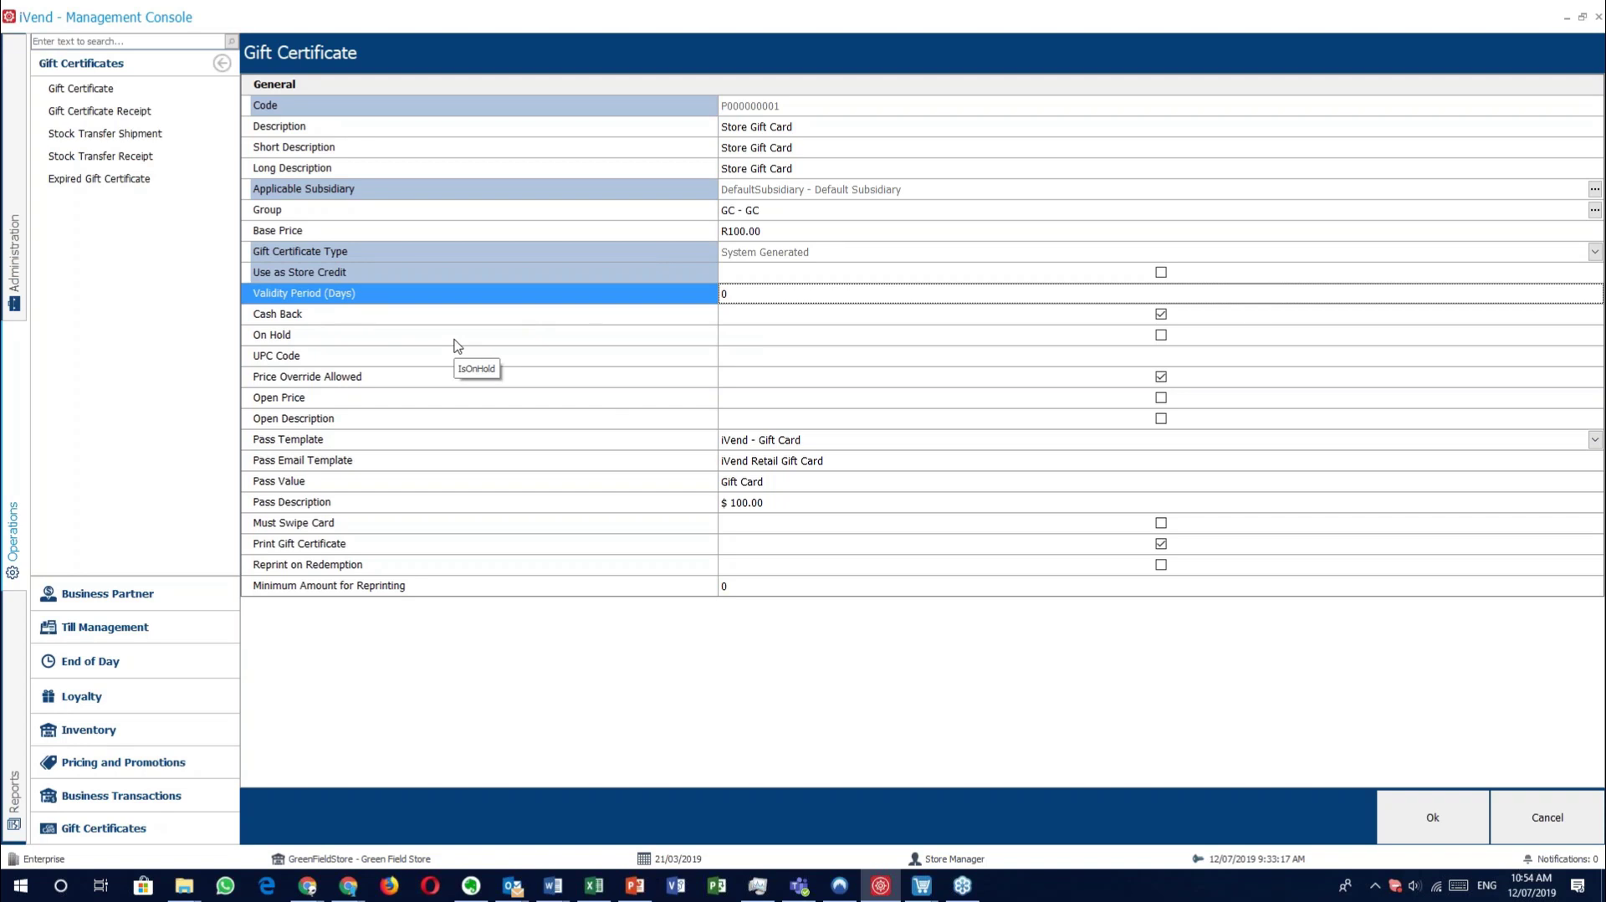
left_click(491, 314)
left_click(495, 336)
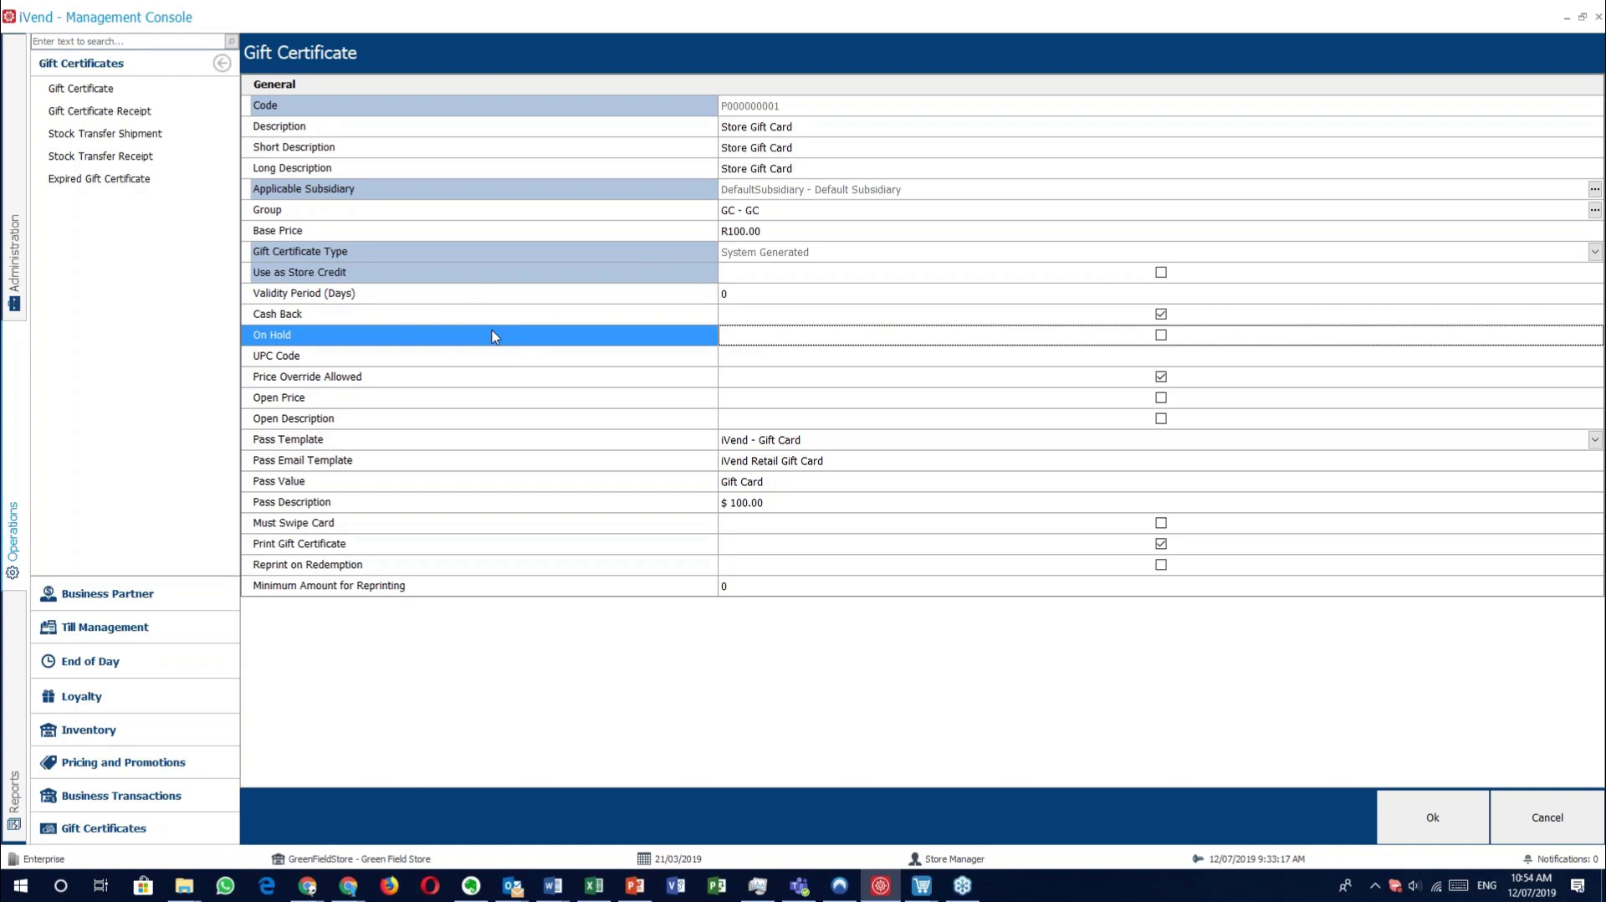
left_click(492, 358)
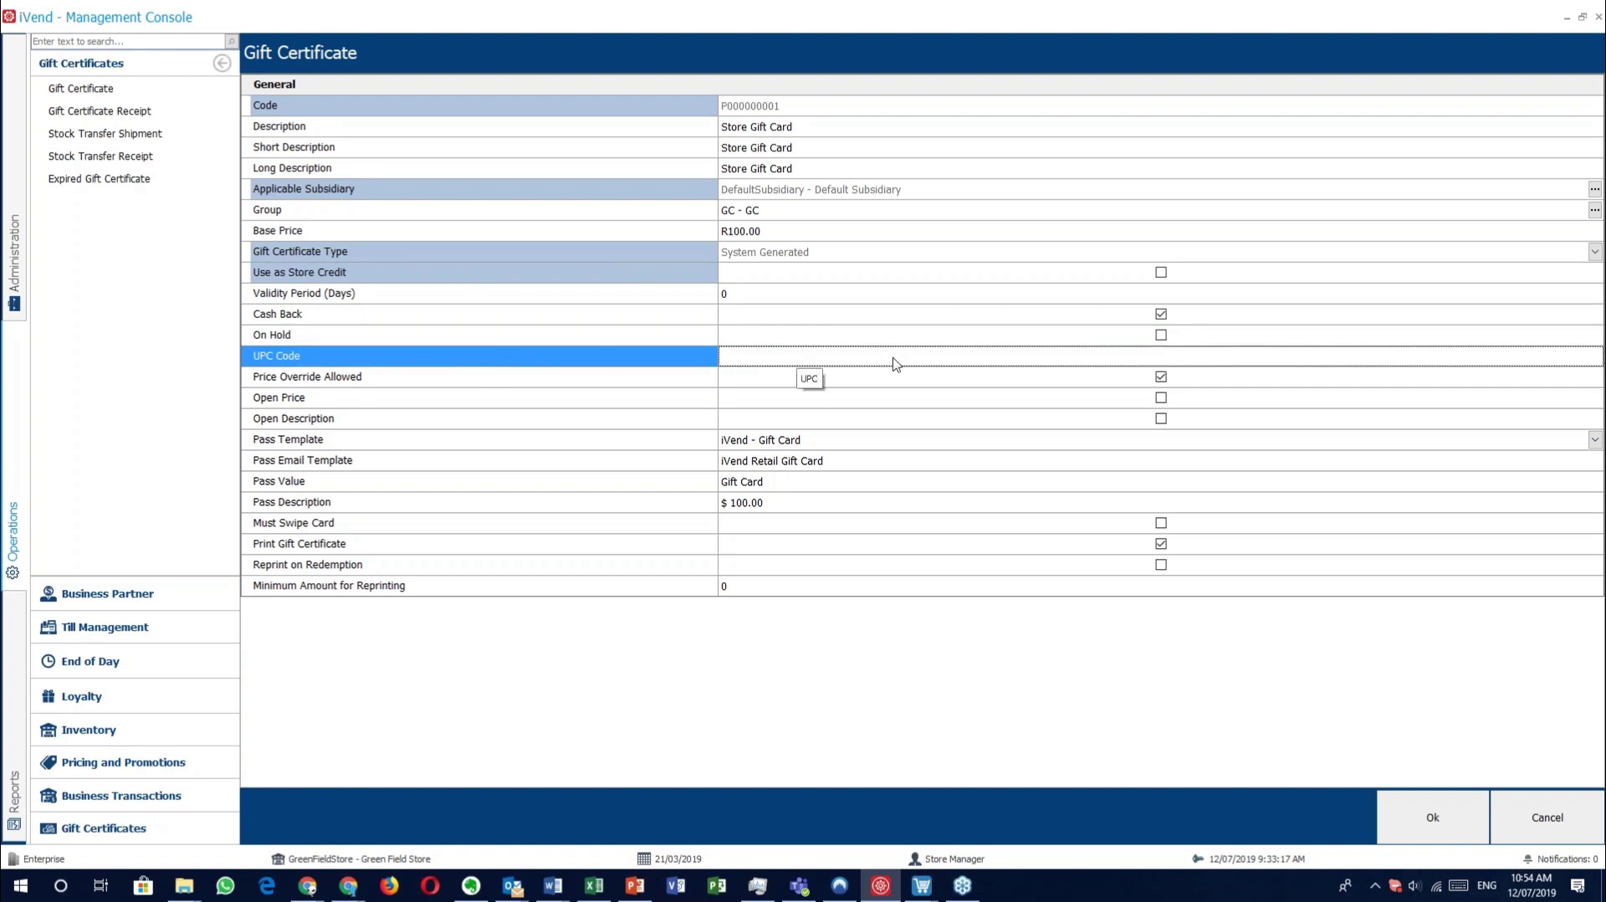
left_click(474, 386)
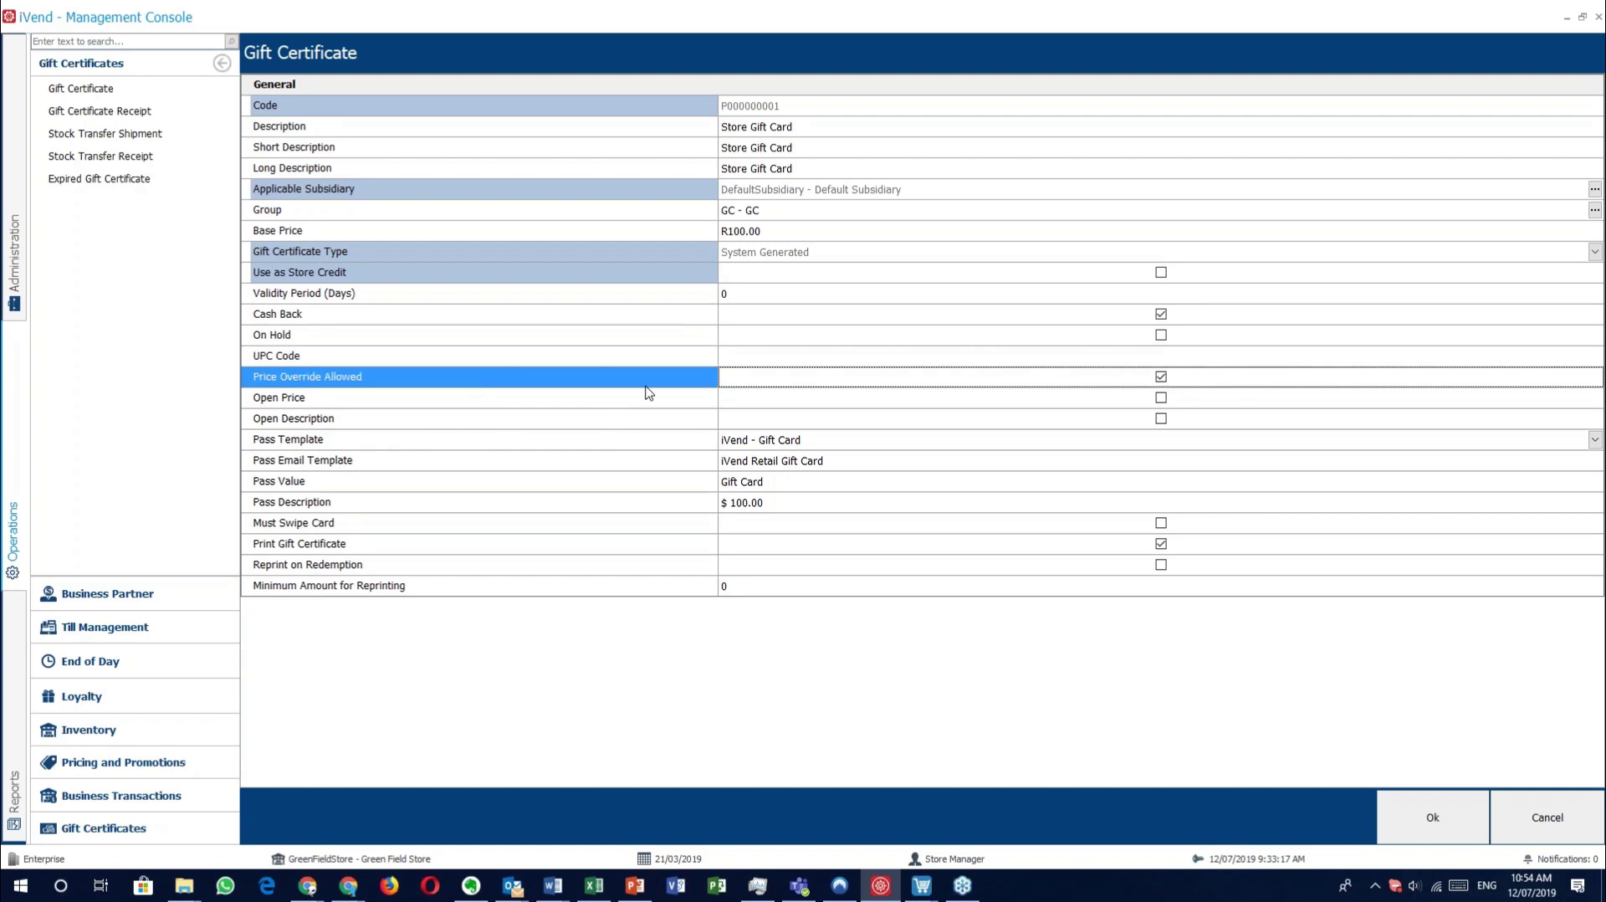
left_click(517, 403)
left_click(515, 422)
left_click(461, 404)
left_click(471, 420)
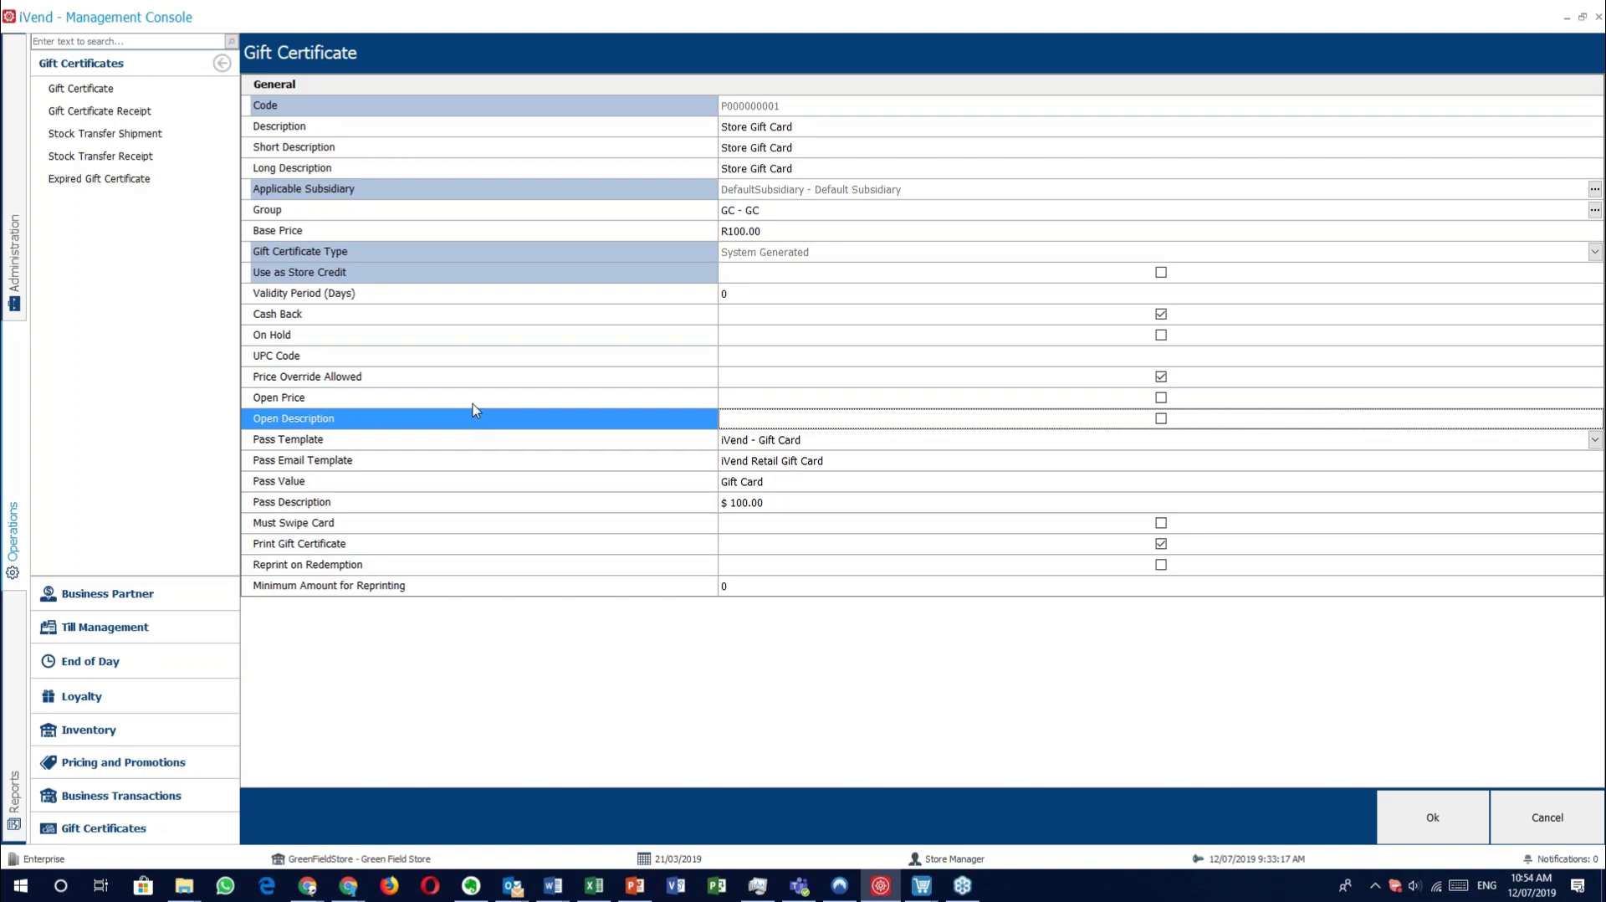
left_click(473, 404)
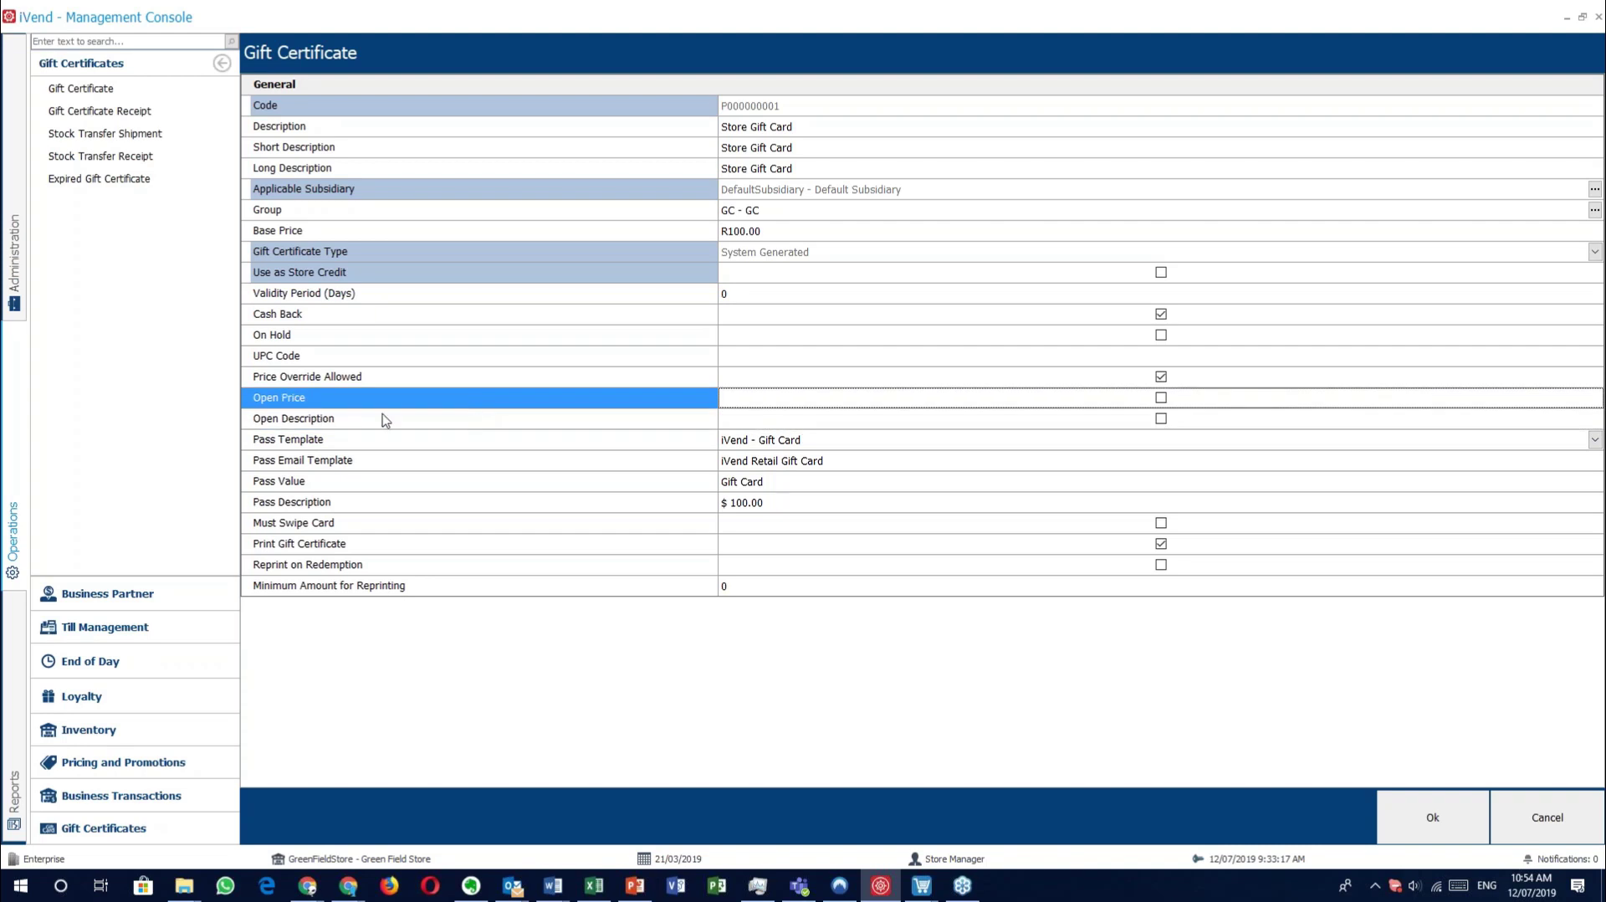
left_click(640, 415)
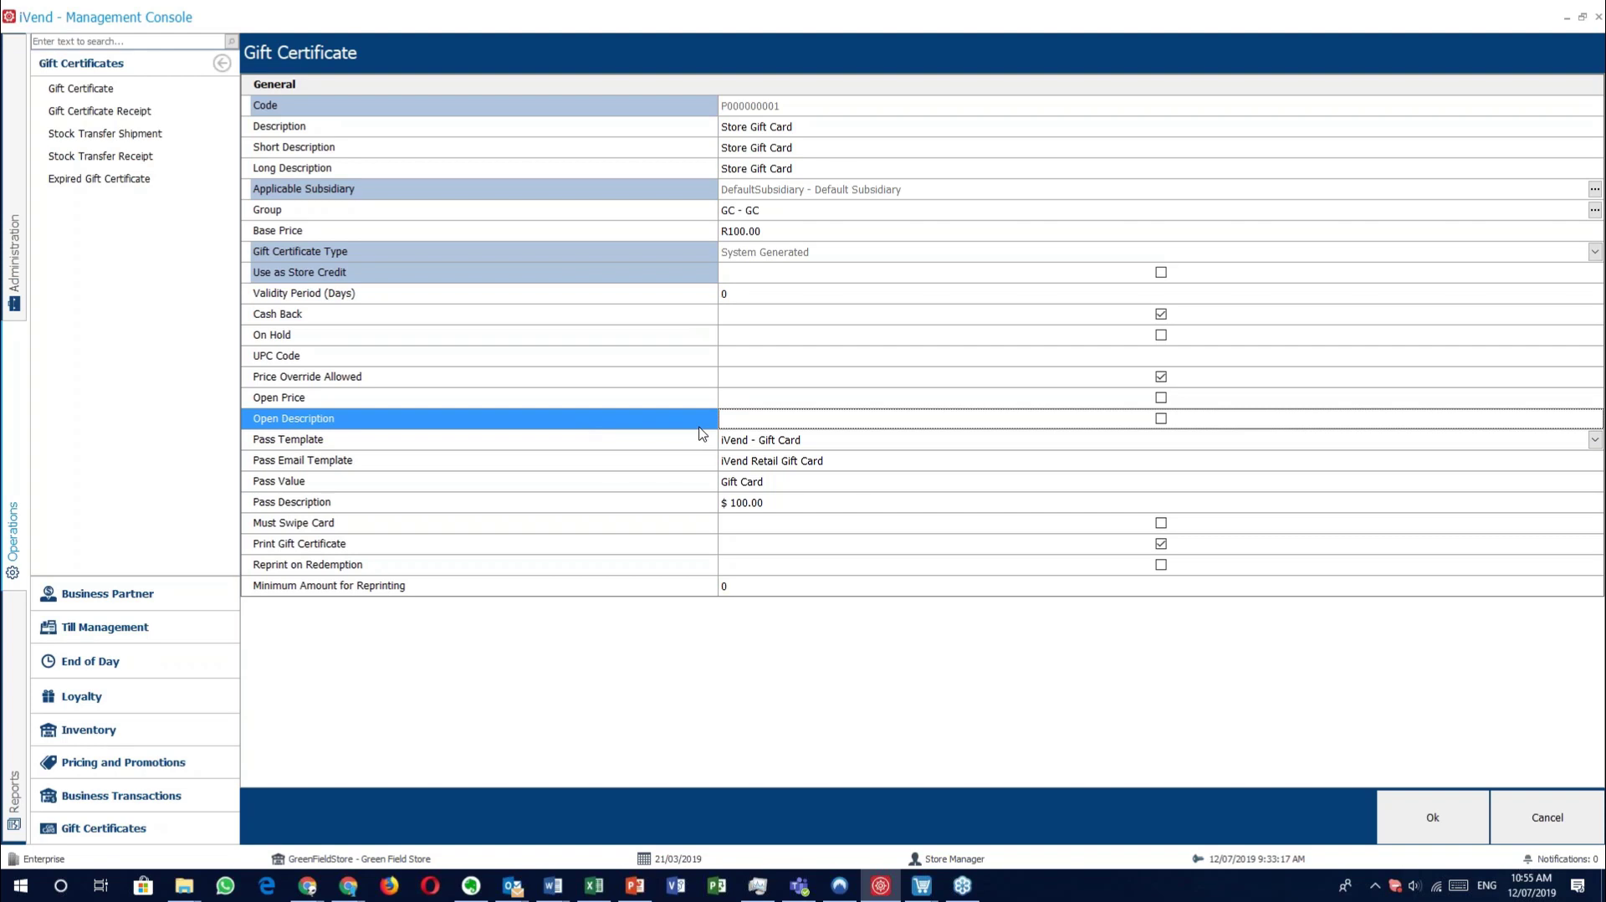
Review the gift card's pass, card swipe, printing and reprinting fields, and close the record without changes.
left_click(476, 441)
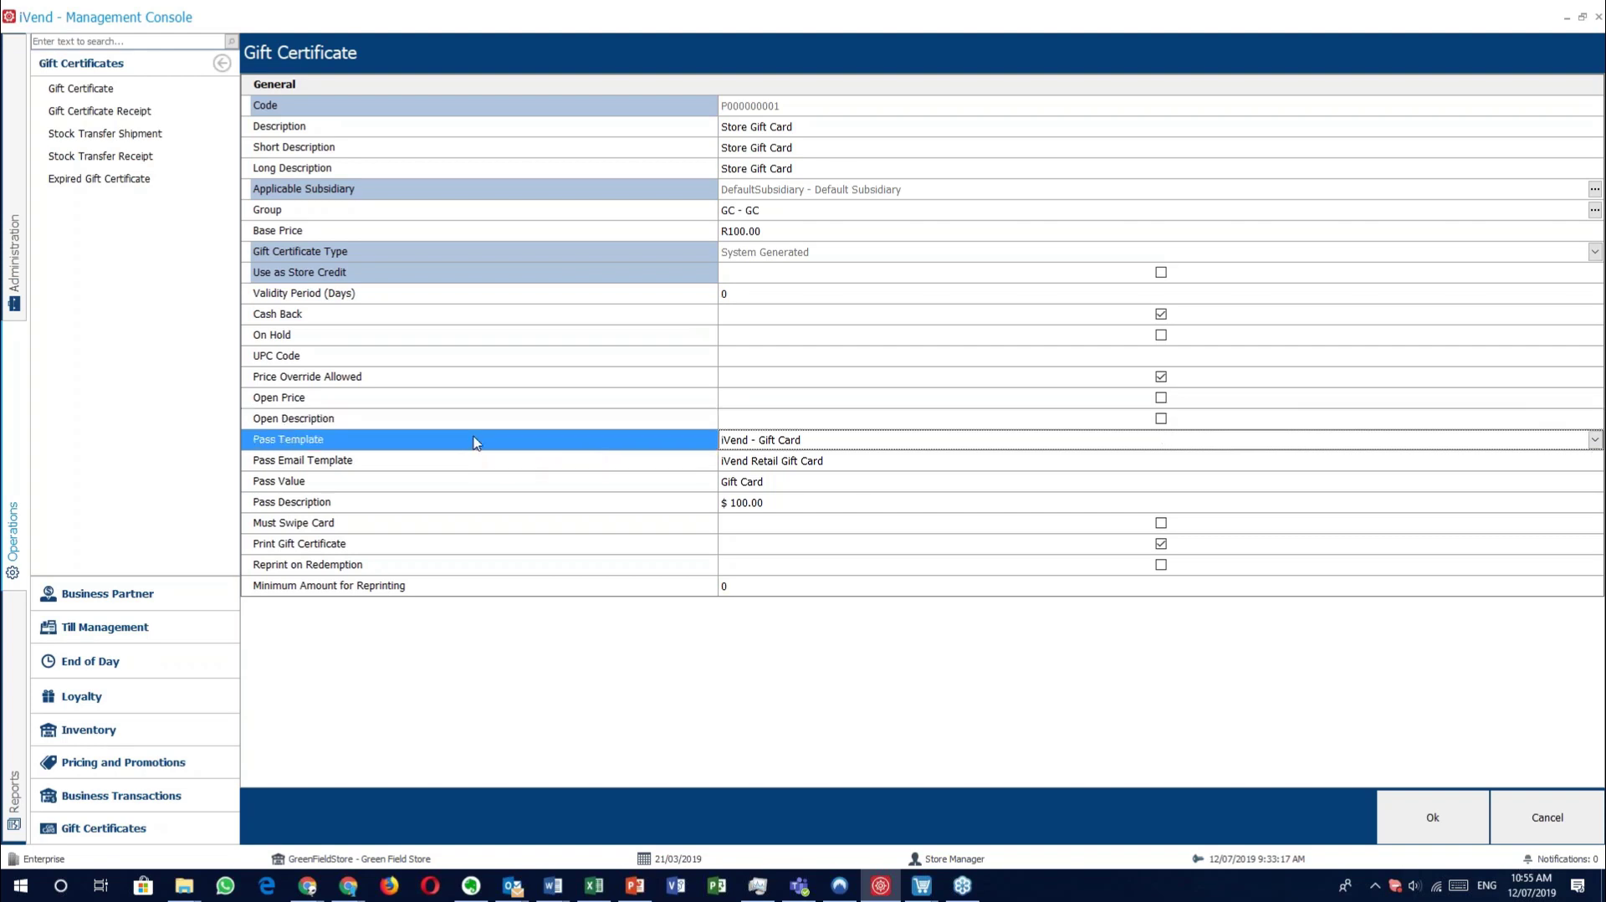
left_click(425, 463)
left_click(421, 483)
left_click(421, 501)
left_click(426, 525)
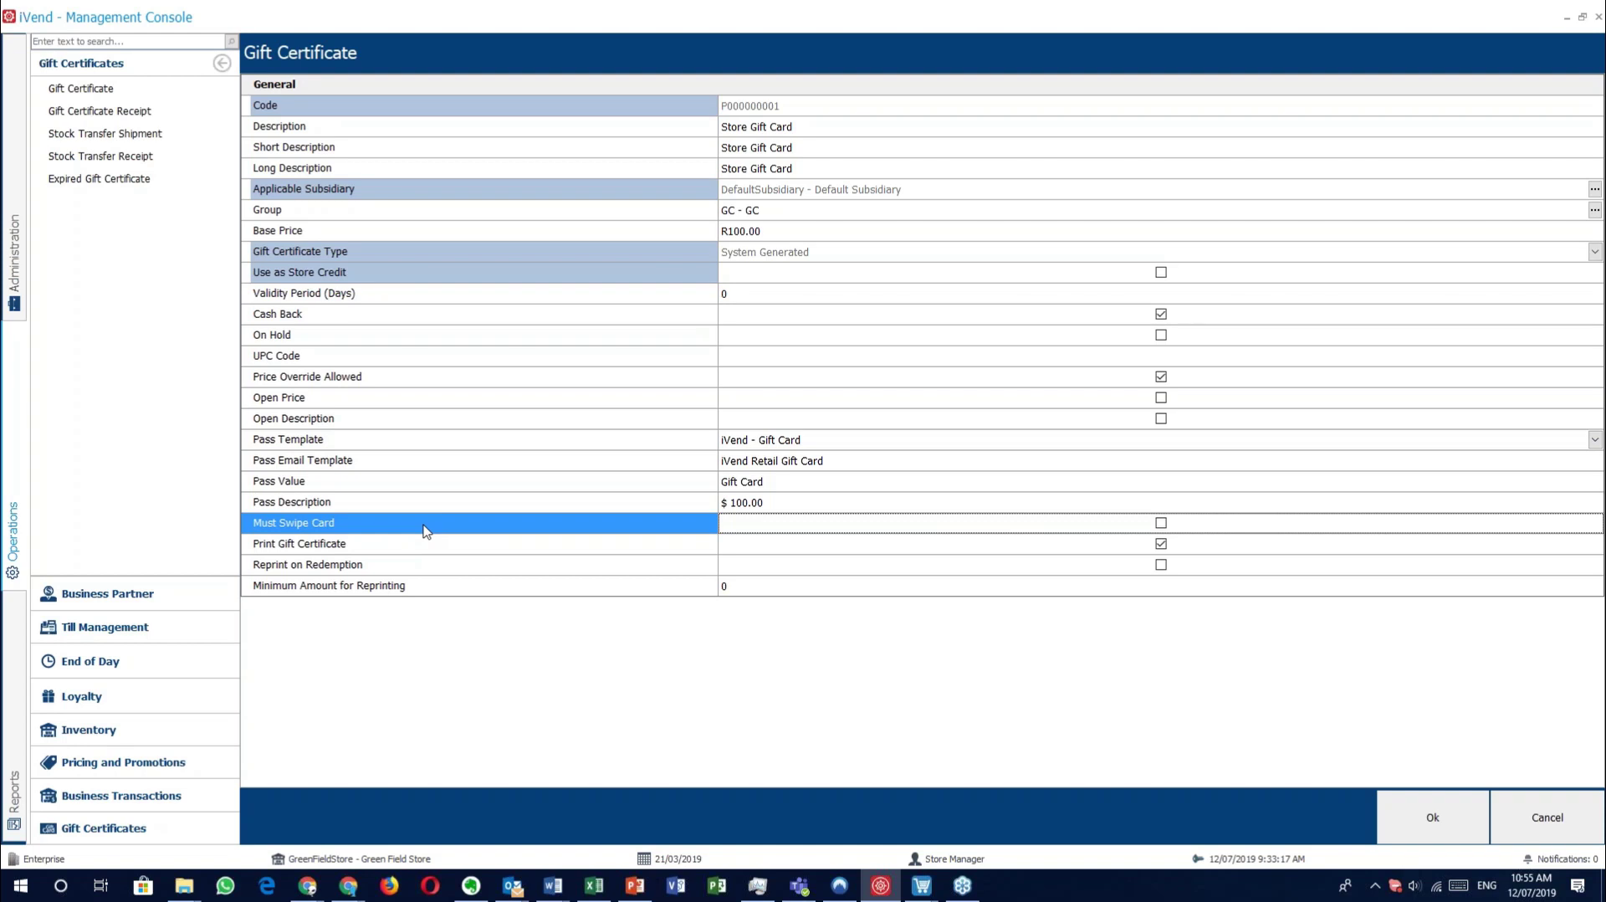
left_click(427, 545)
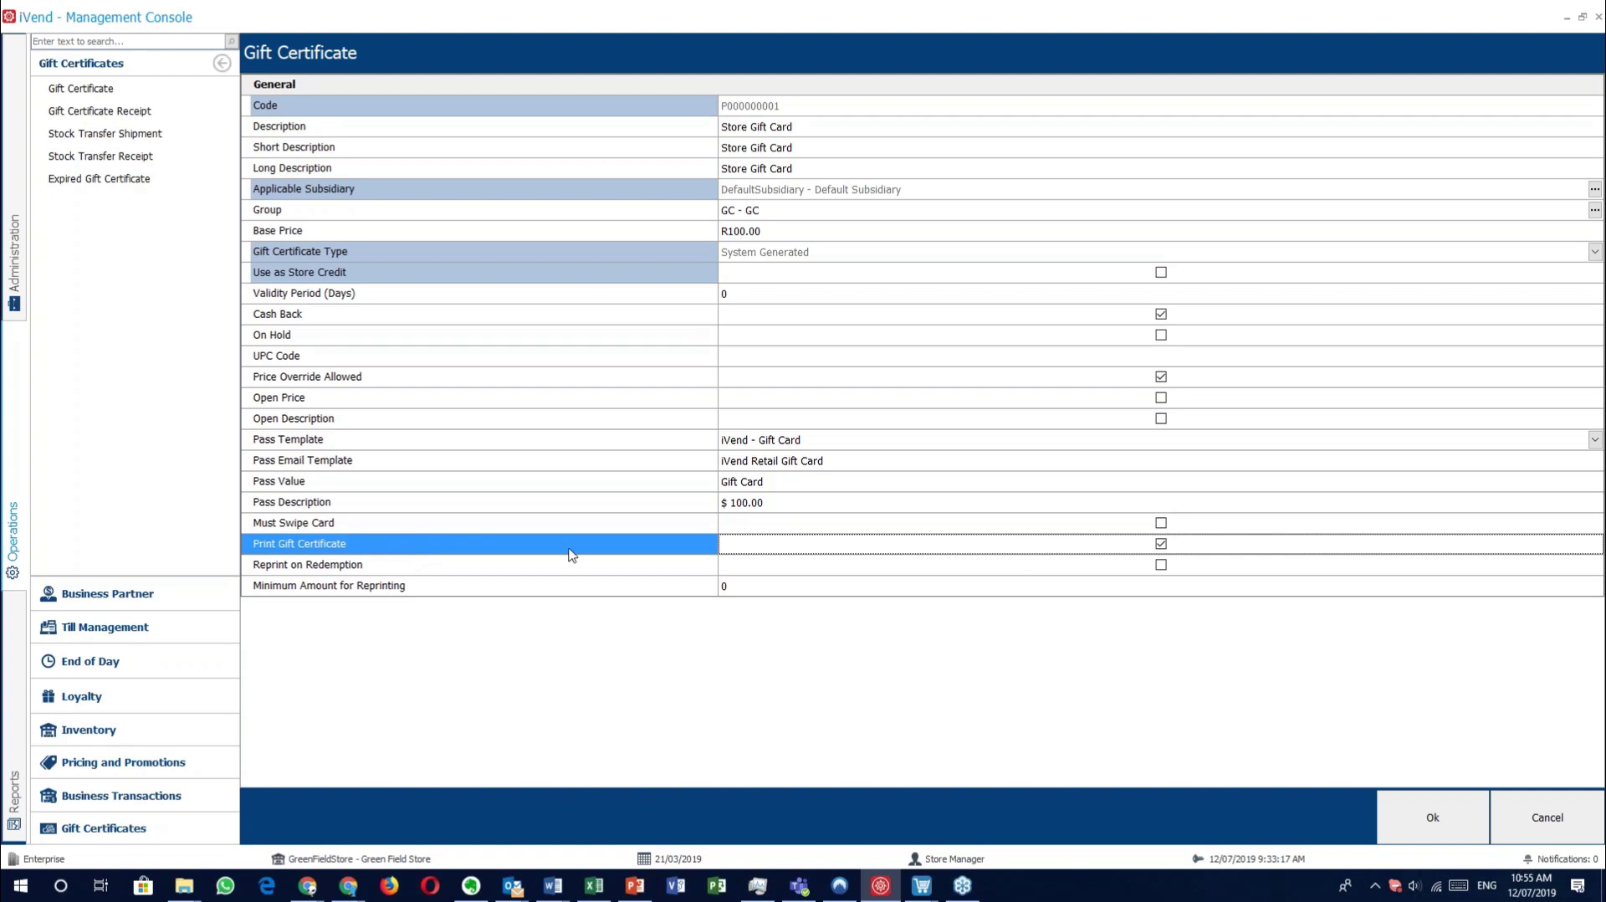
left_click(452, 573)
left_click(519, 590)
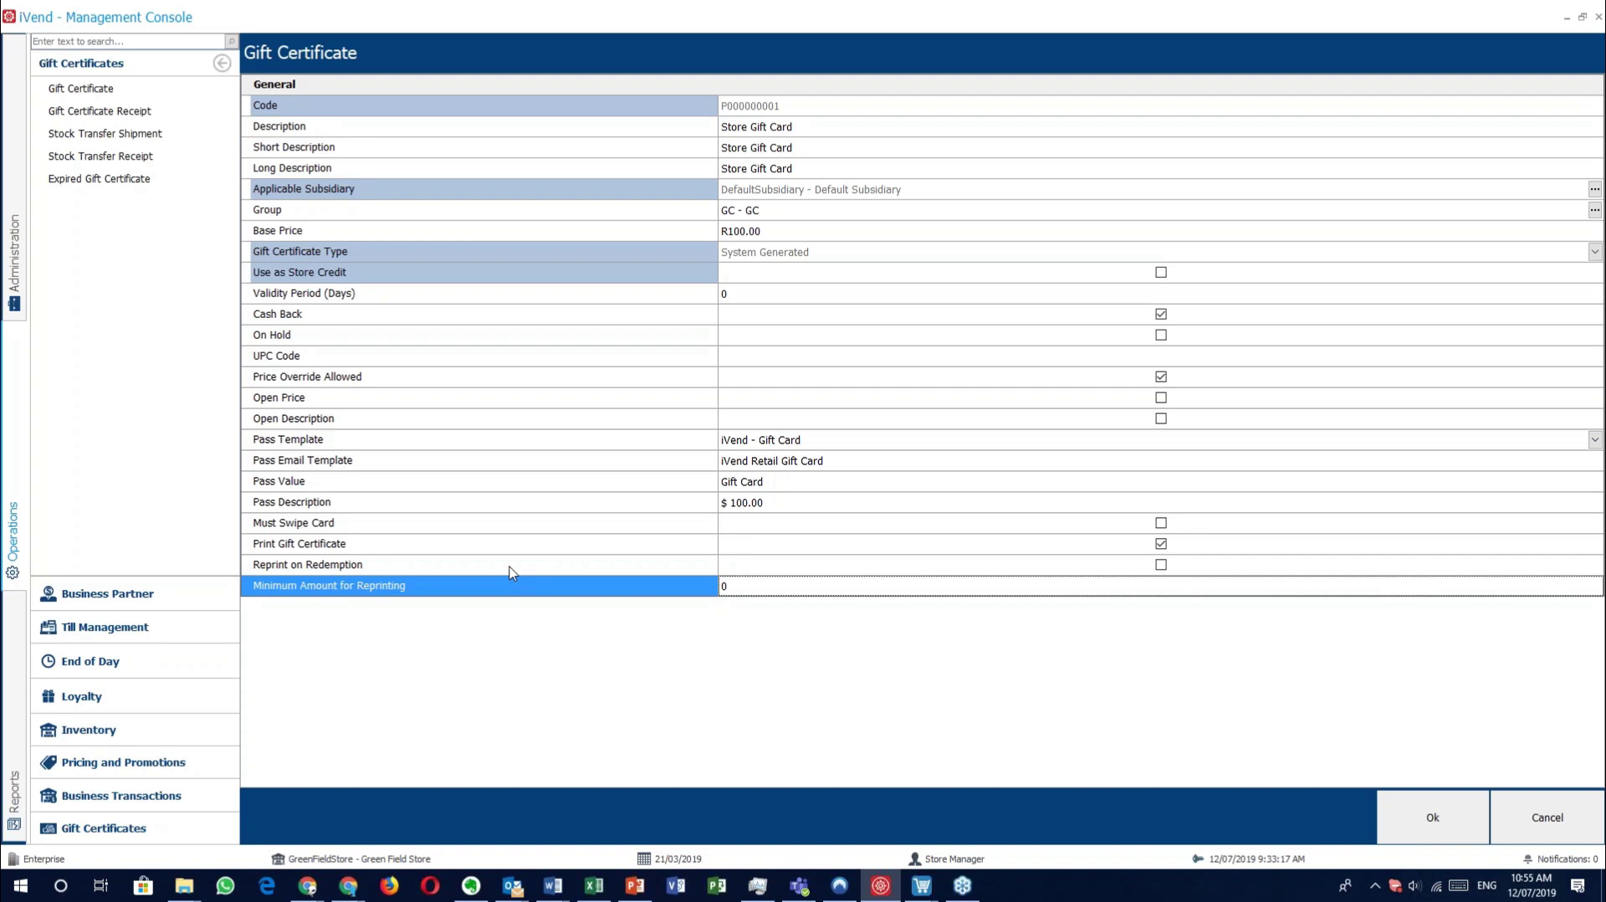
left_click(481, 567)
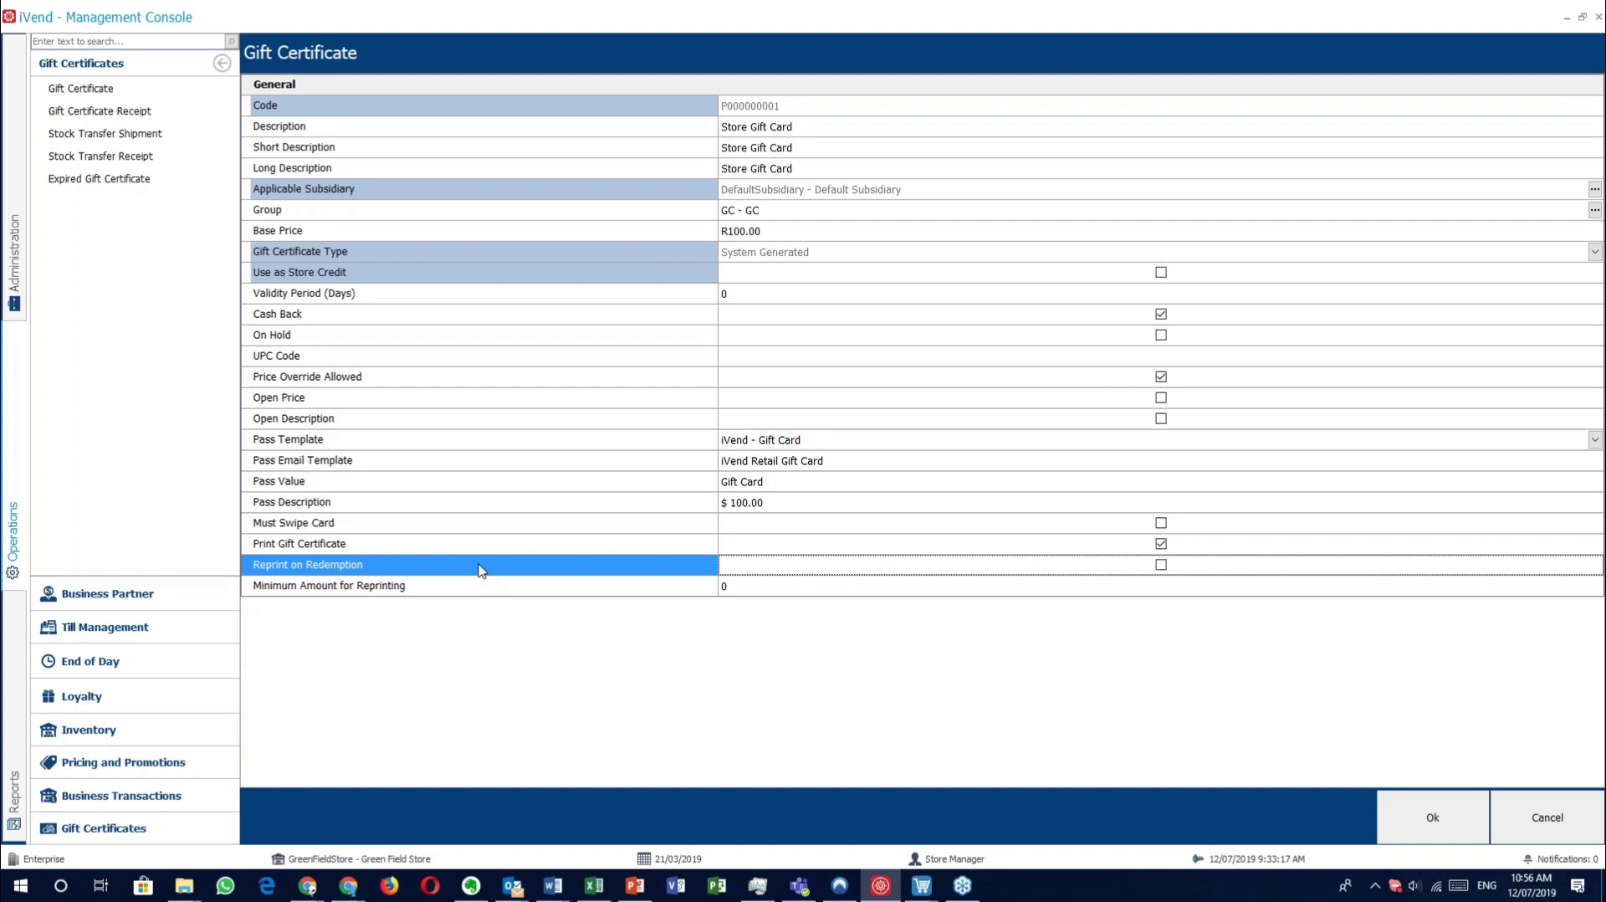
left_click(489, 589)
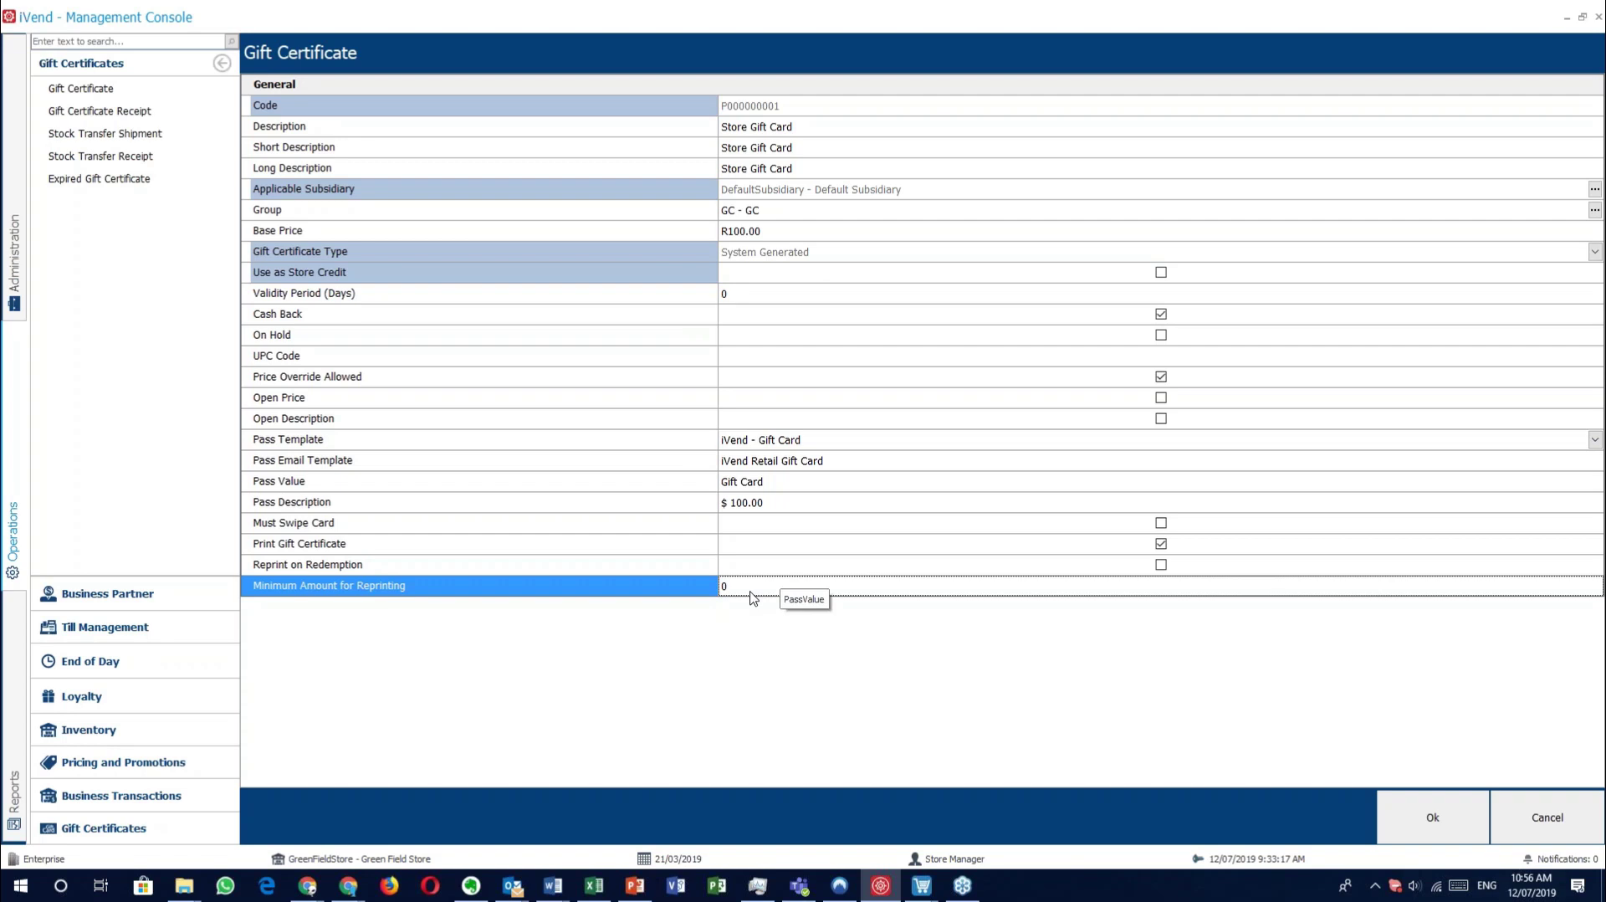
left_click(1548, 817)
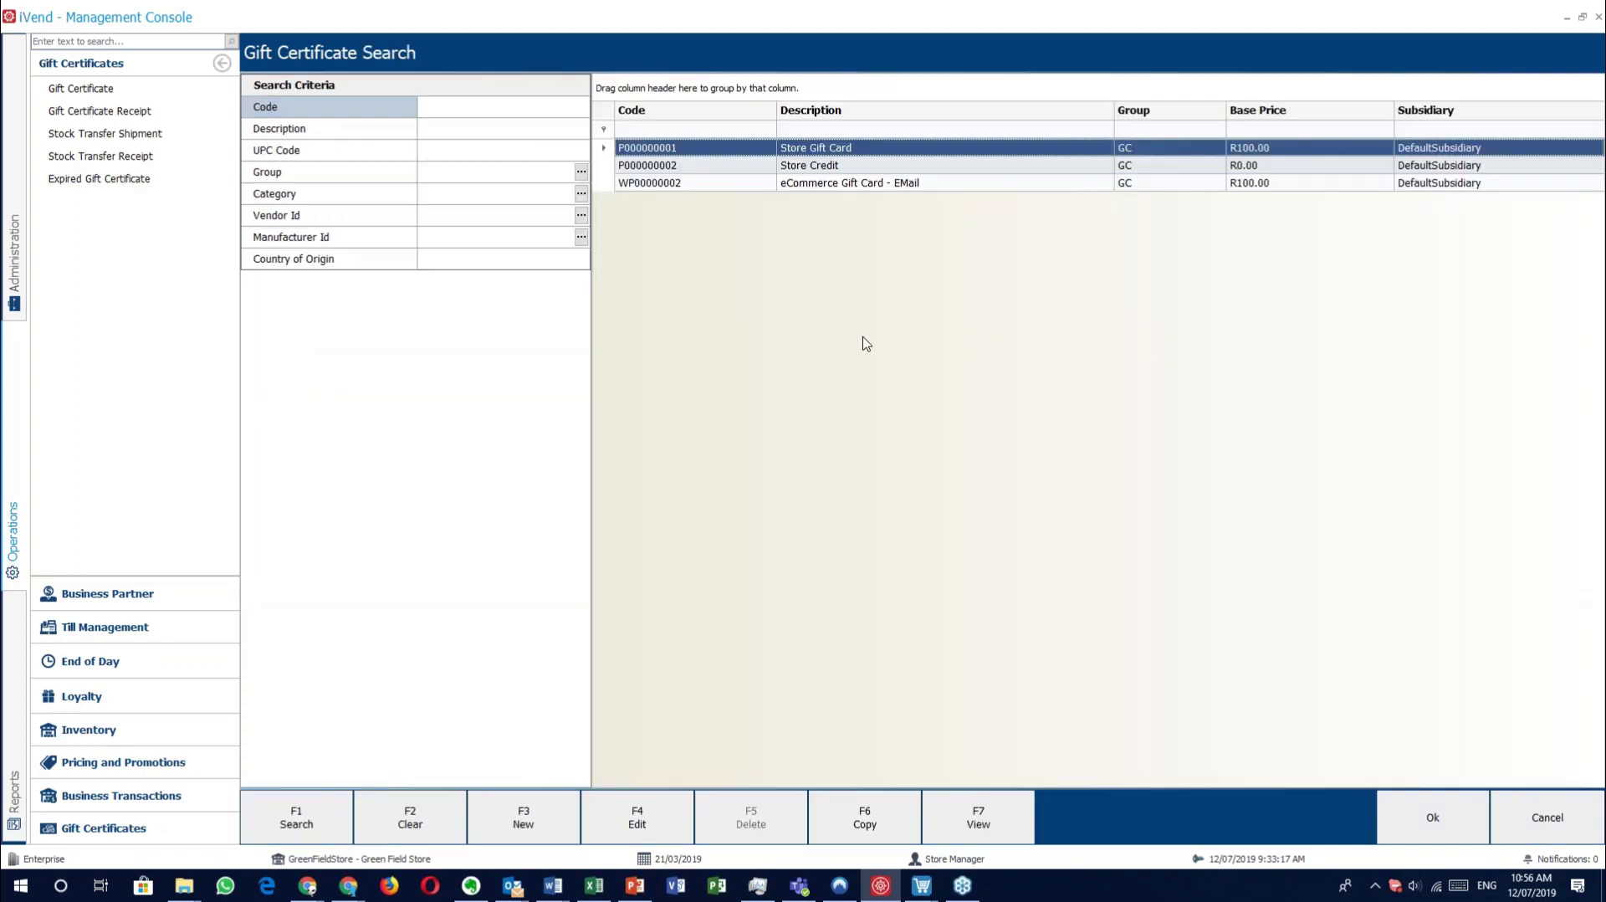
Open the Store Credit gift certificate and check its Gift Certificate Type, Use as Store Credit and Validity Period fields.
double_click(839, 168)
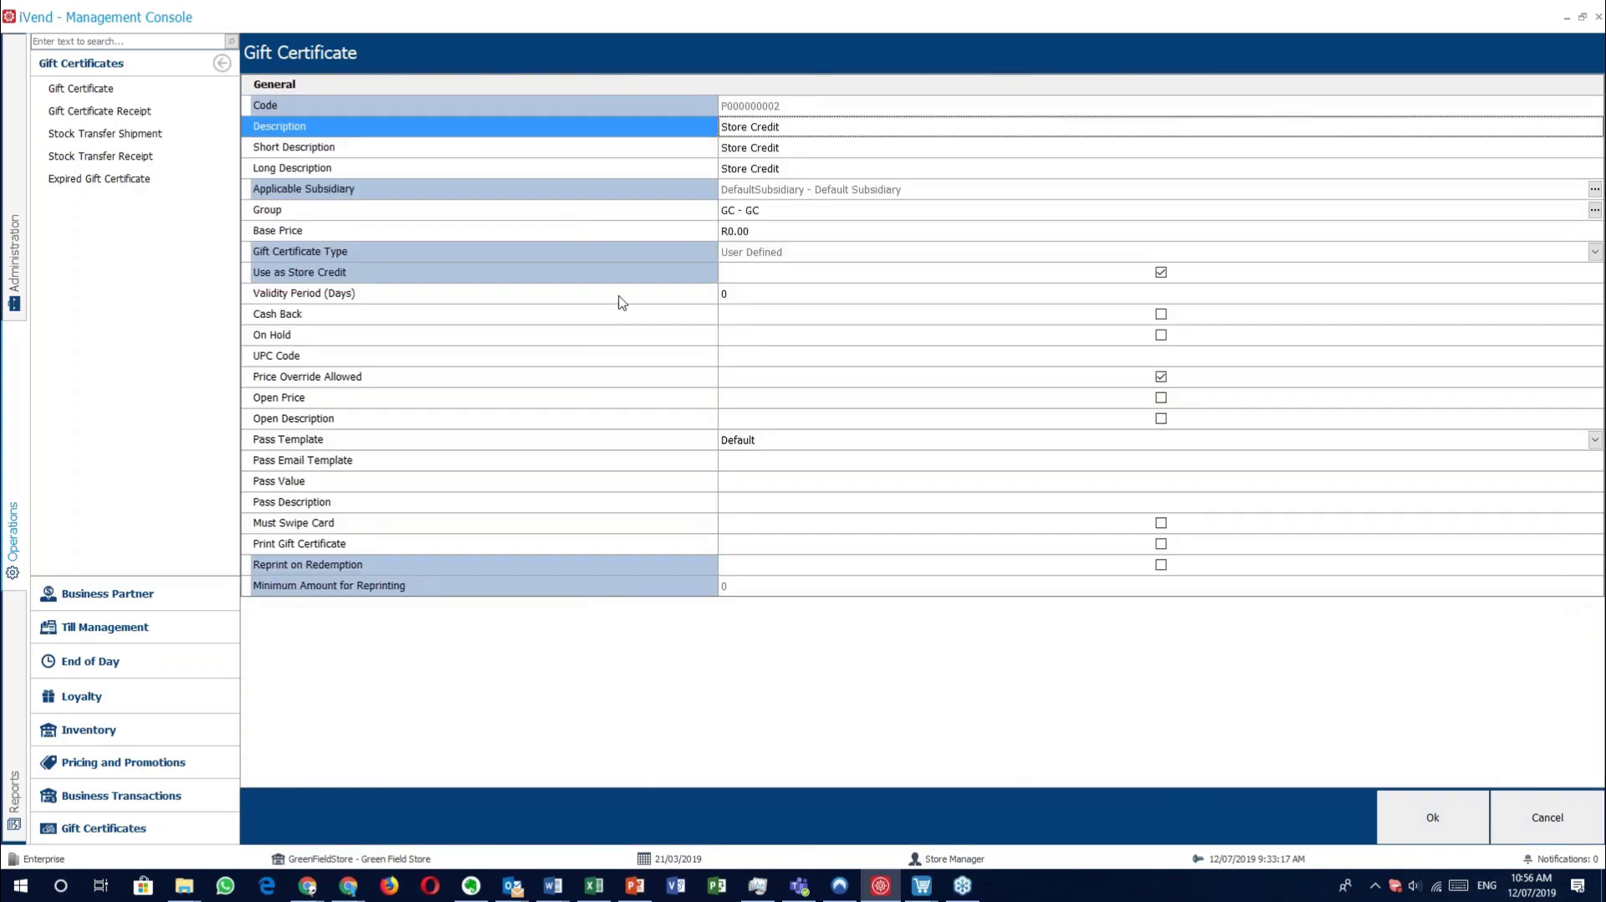
left_click(570, 251)
left_click(581, 277)
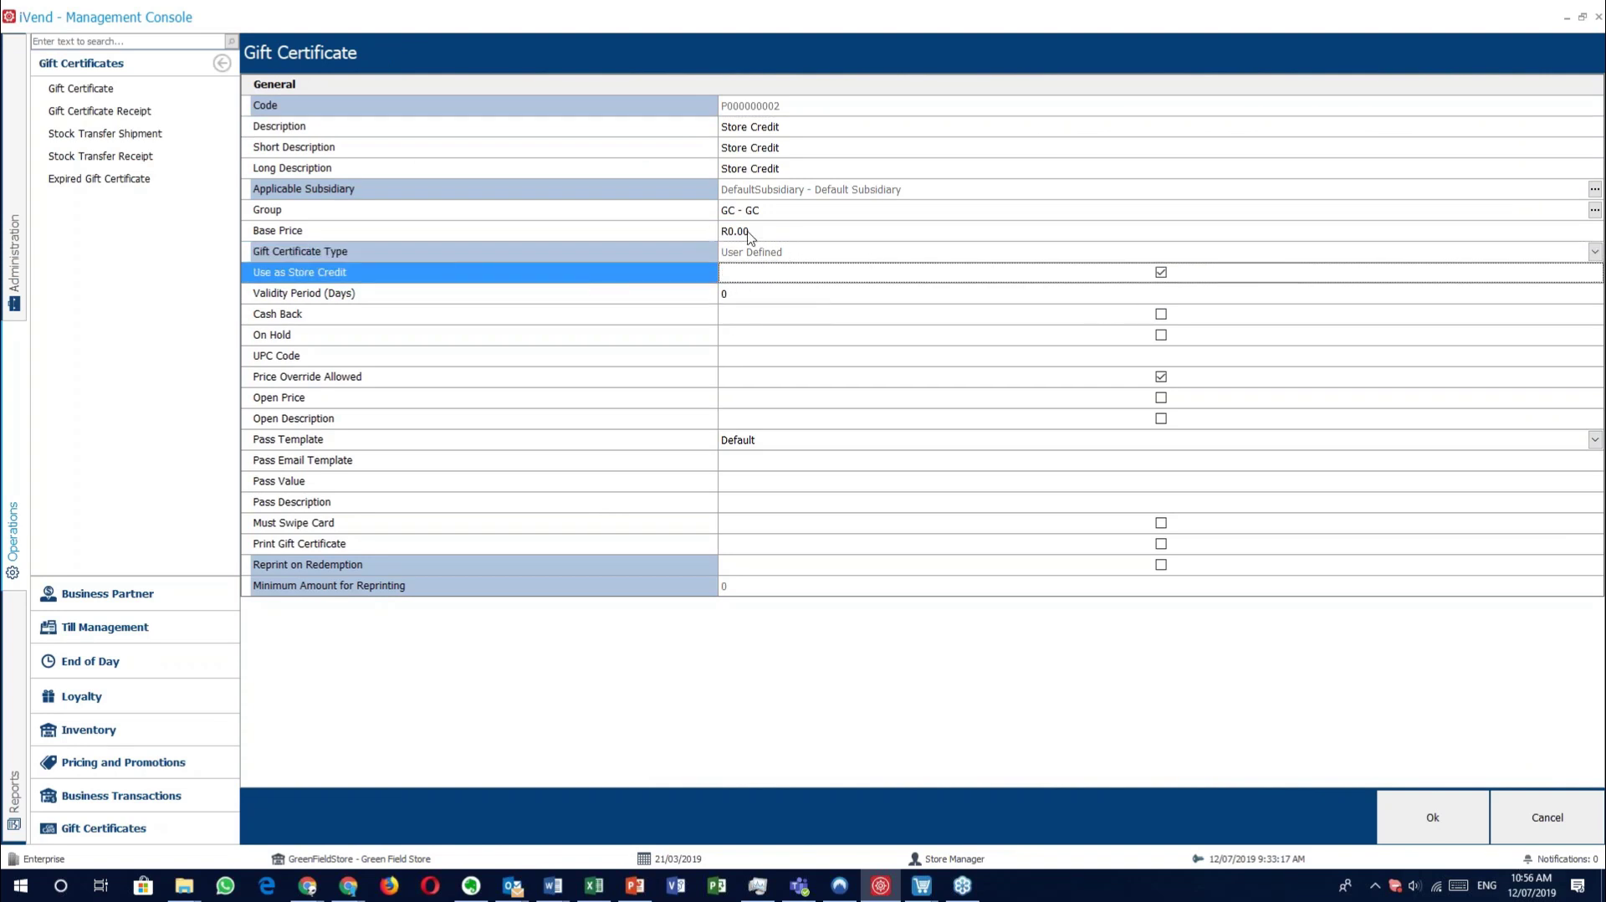
left_click(741, 303)
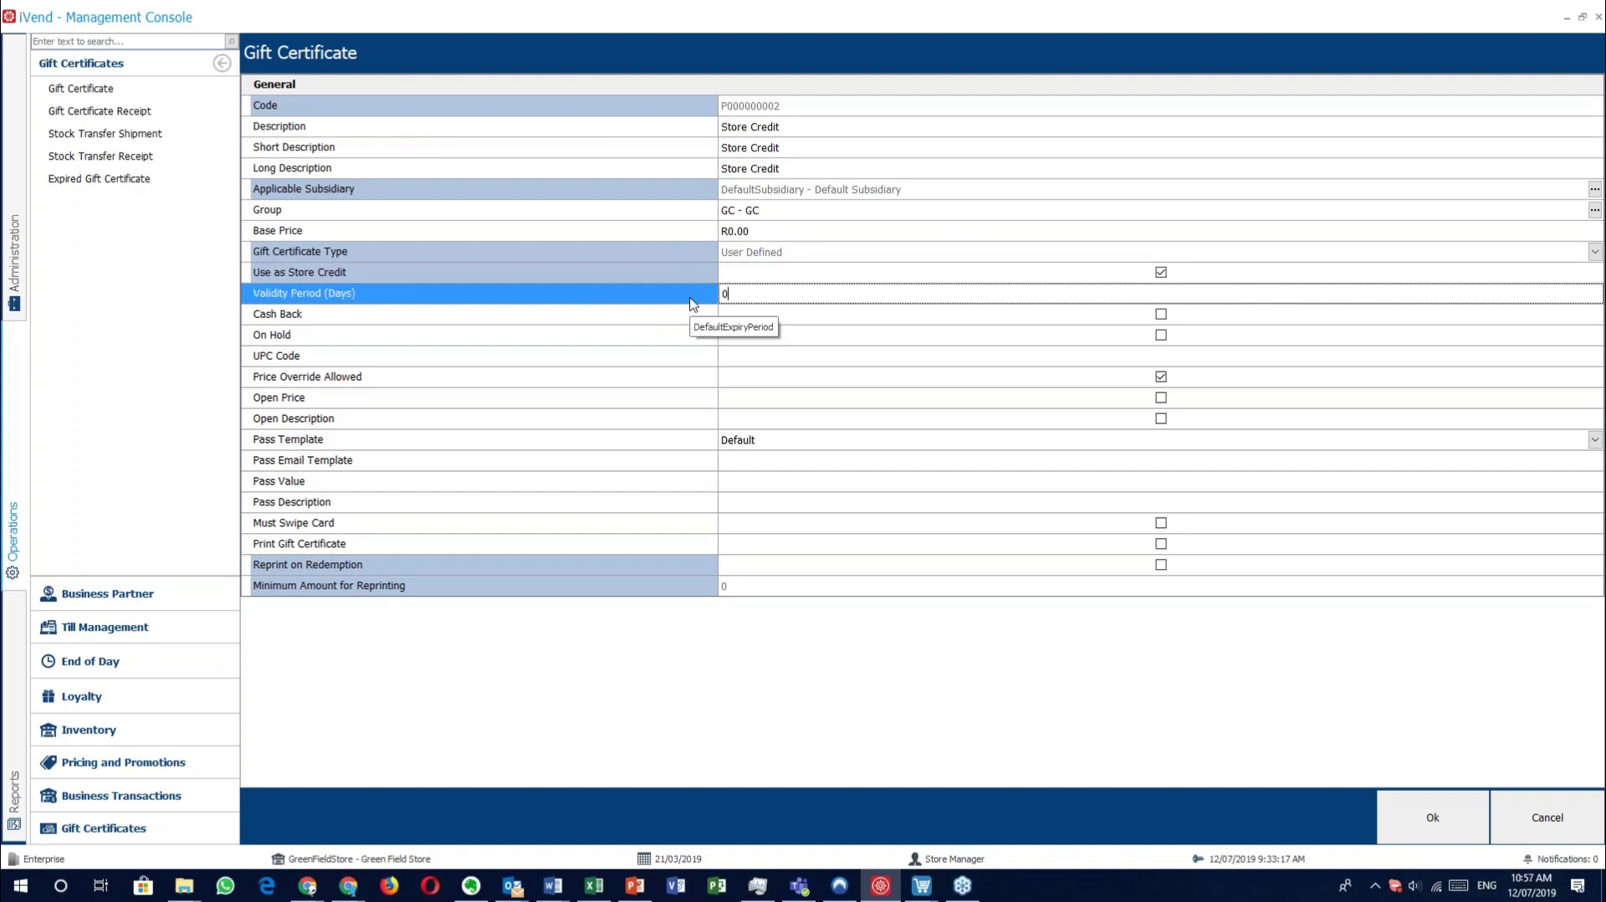
Close the Store Credit record and view the Gift Certificate Receipt, Stock Transfer Shipment, Stock Transfer Receipt and Expired Gift Certificate screens, closing them without changes.
left_click(1534, 827)
left_click(1532, 828)
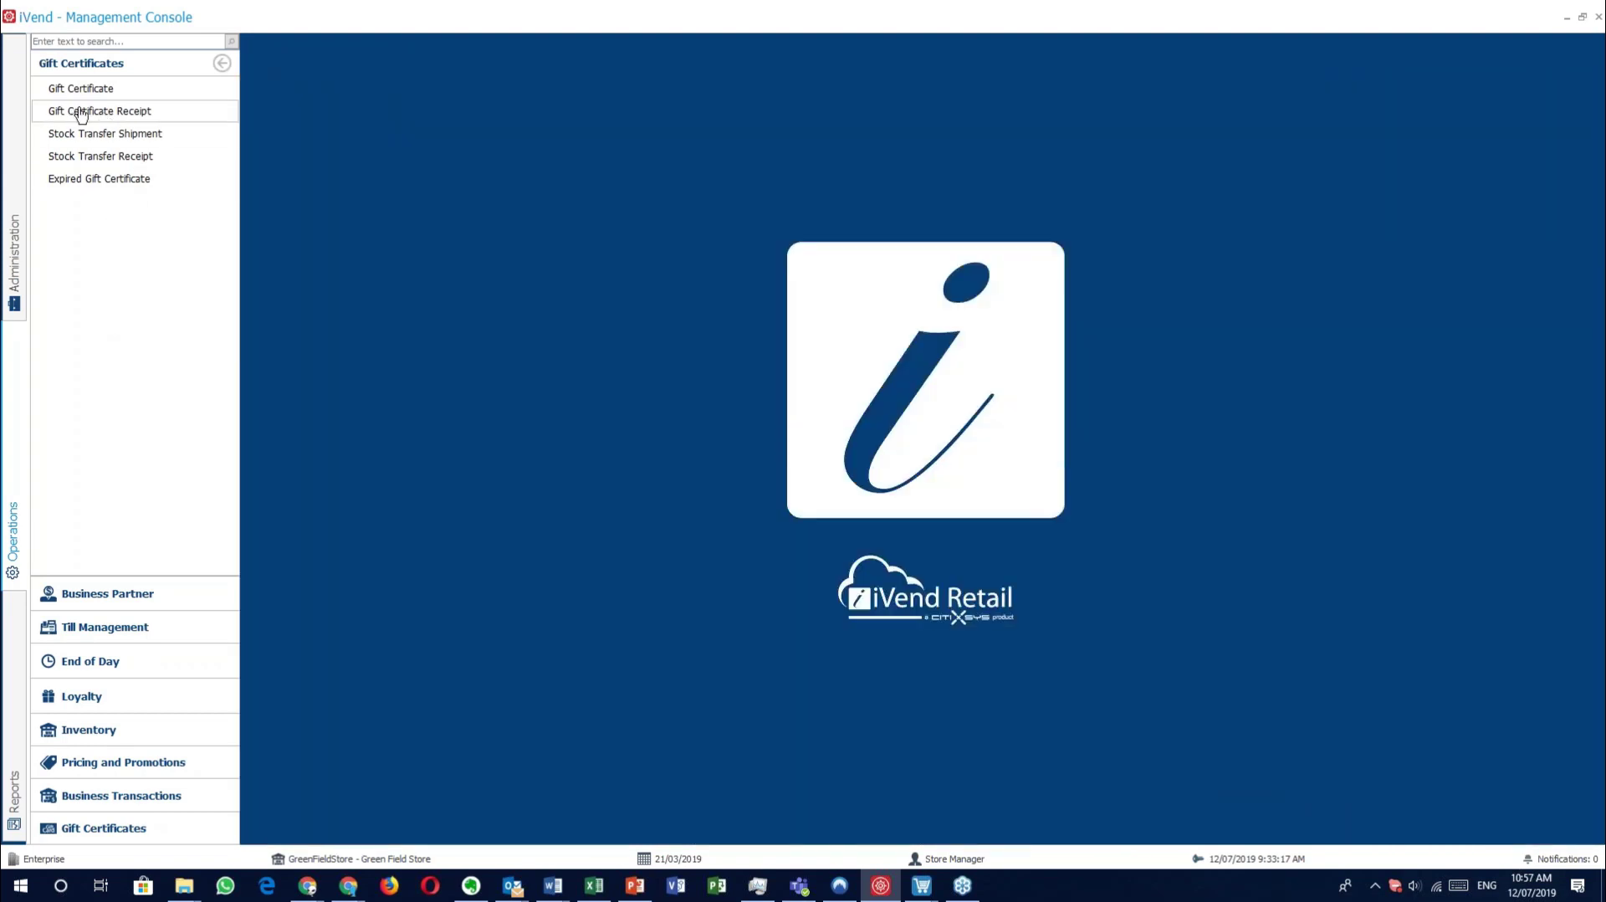
left_click(147, 114)
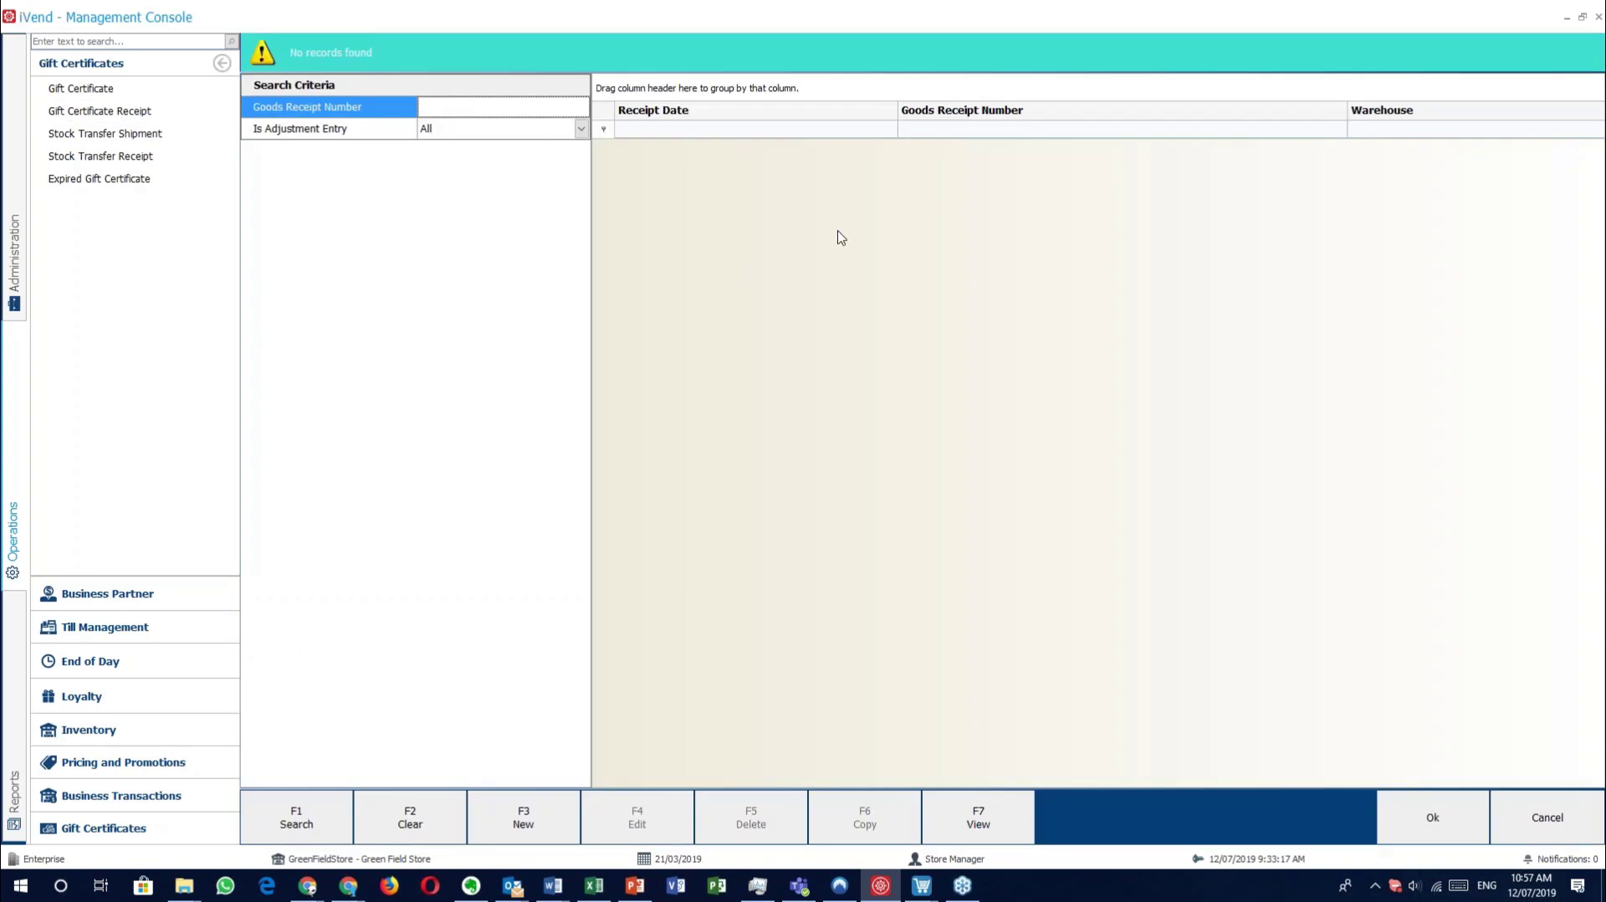
left_click(156, 135)
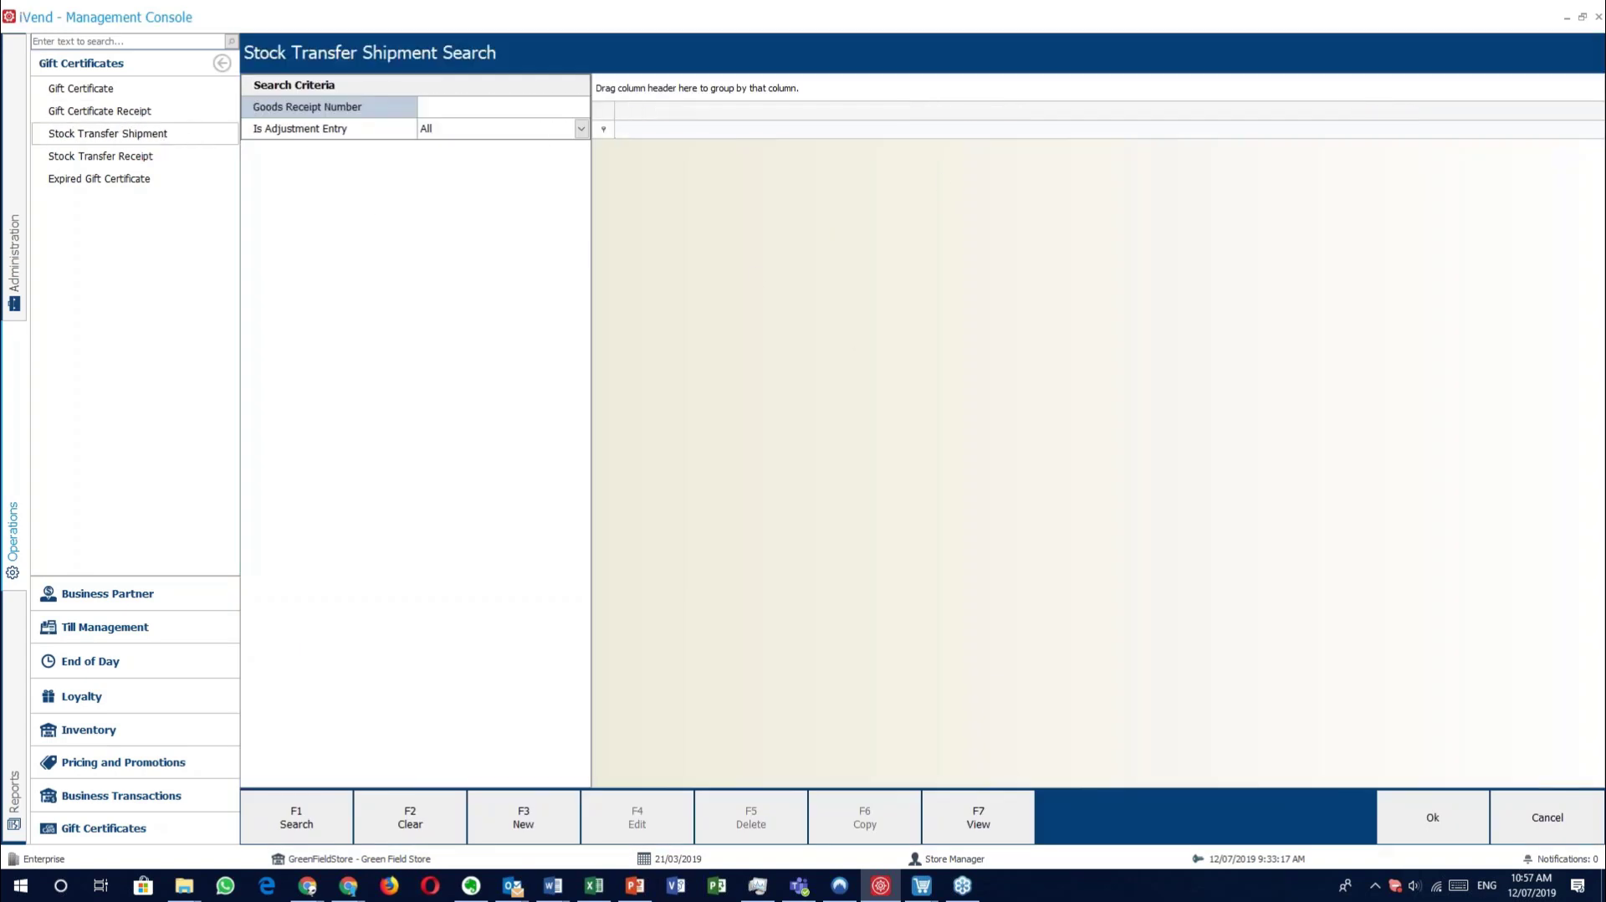
left_click(146, 158)
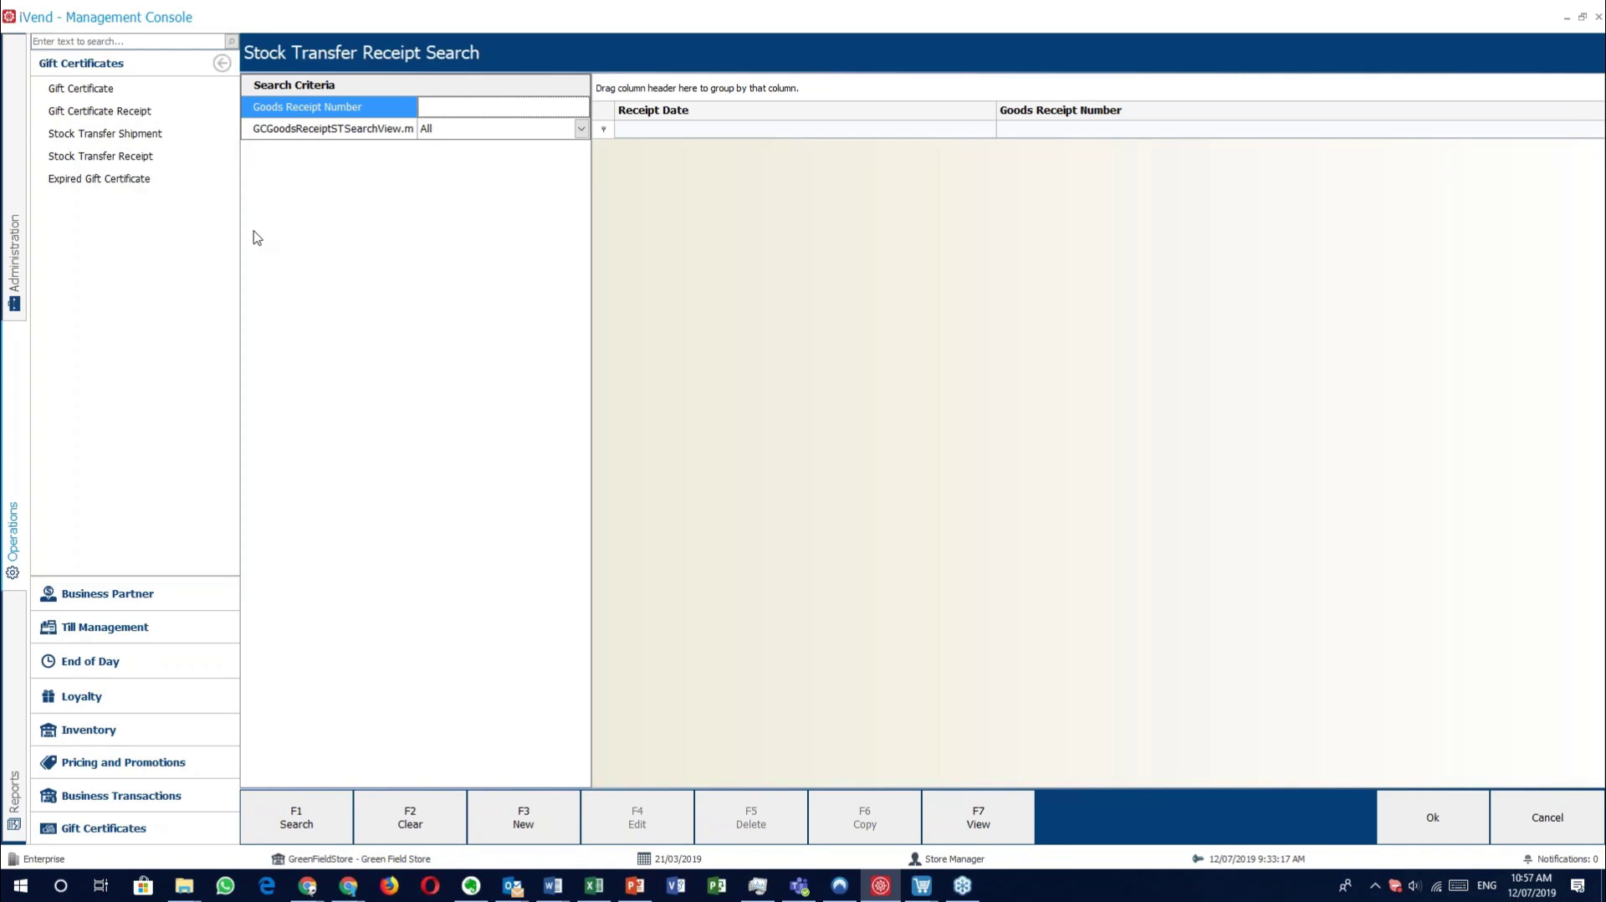
left_click(111, 180)
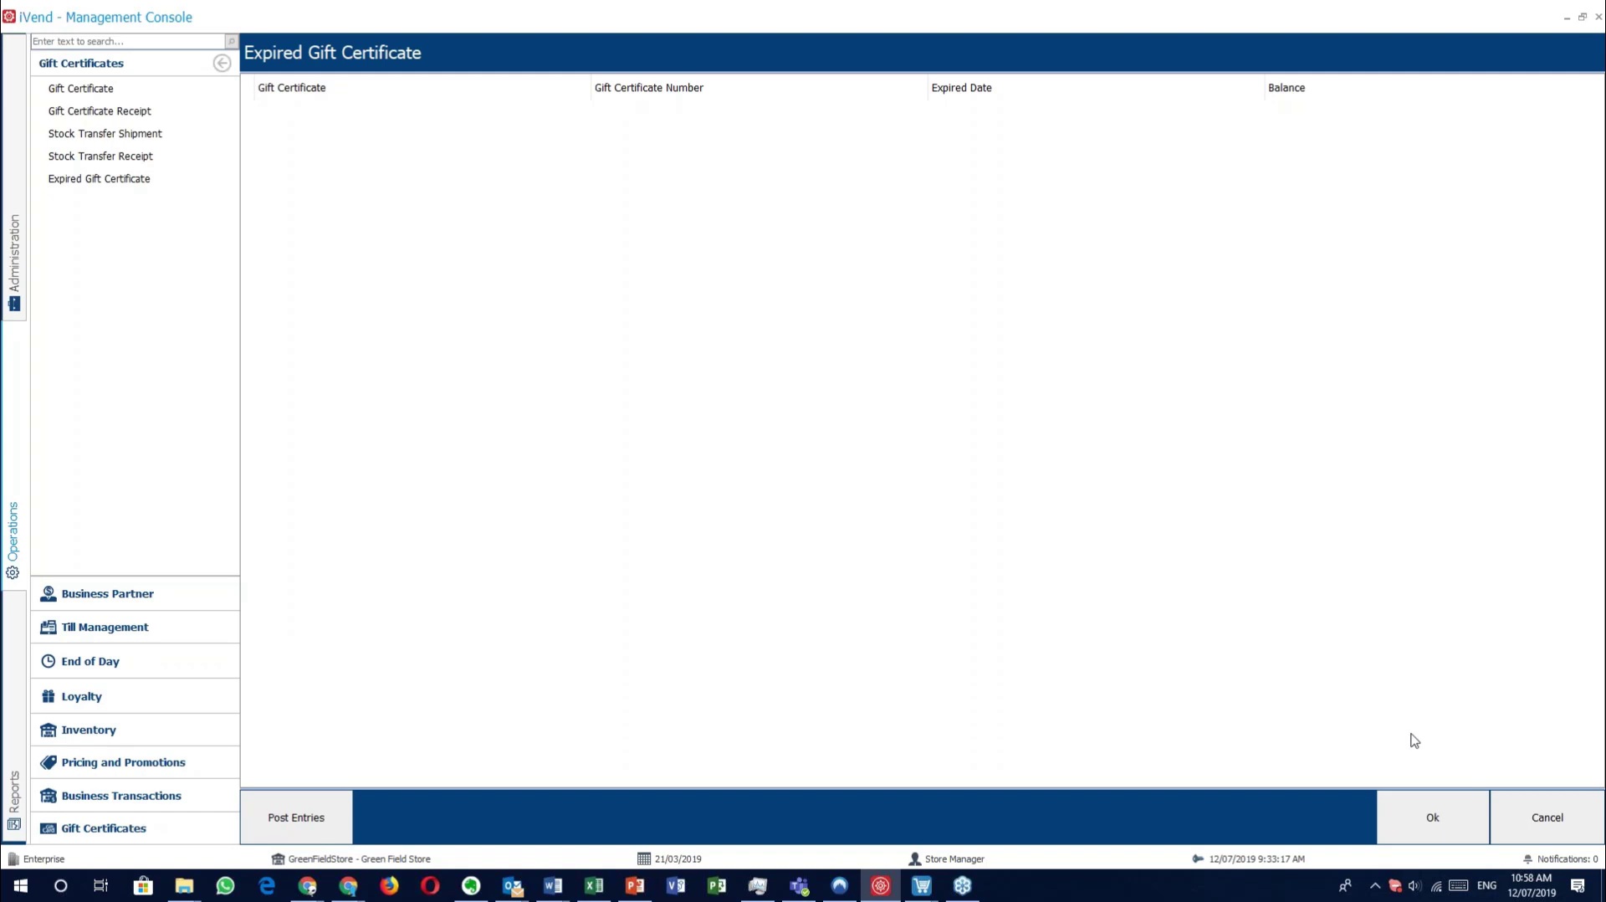
left_click(1548, 814)
left_click(1548, 813)
left_click(1548, 813)
left_click(1548, 814)
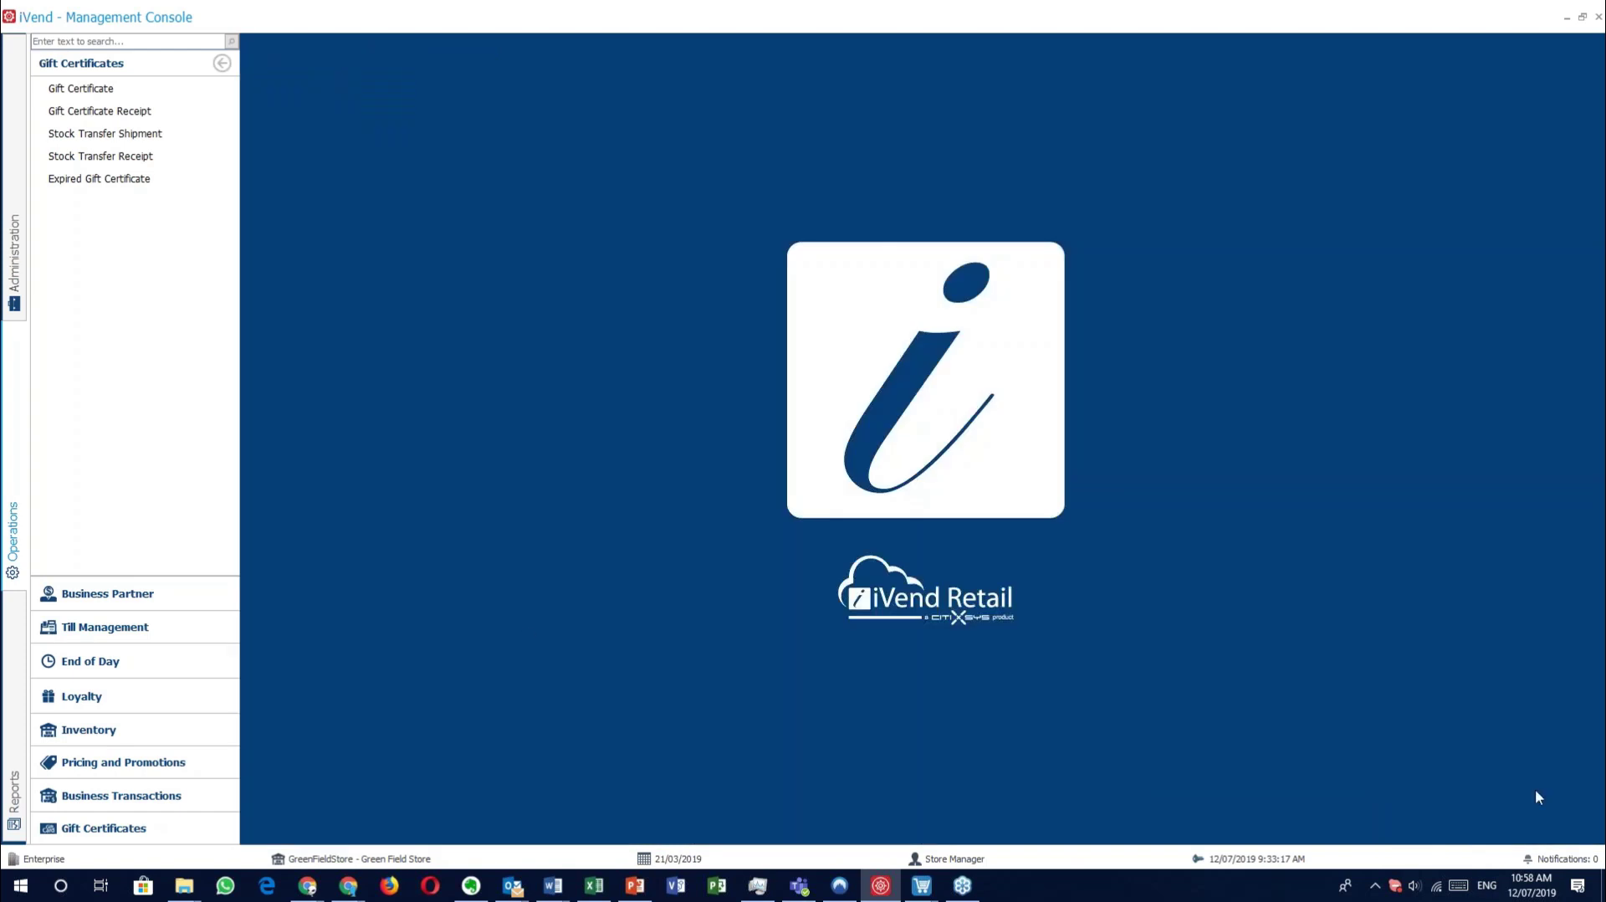
Open the ACME RETAIL loyalty program from Loyalty Setup.
left_click(118, 698)
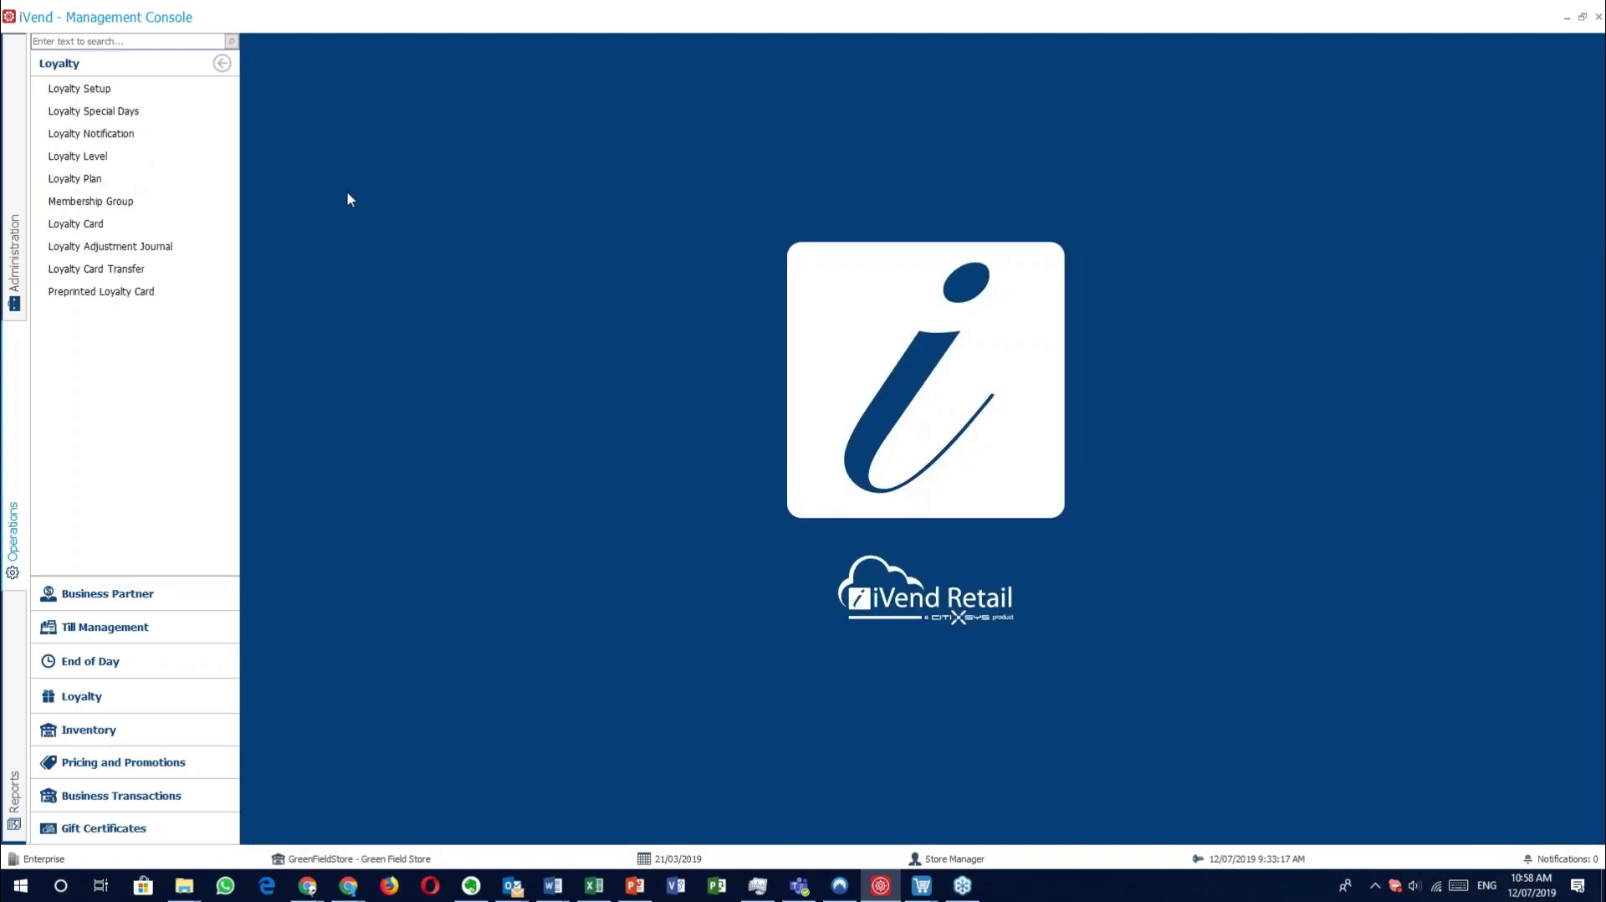
left_click(118, 88)
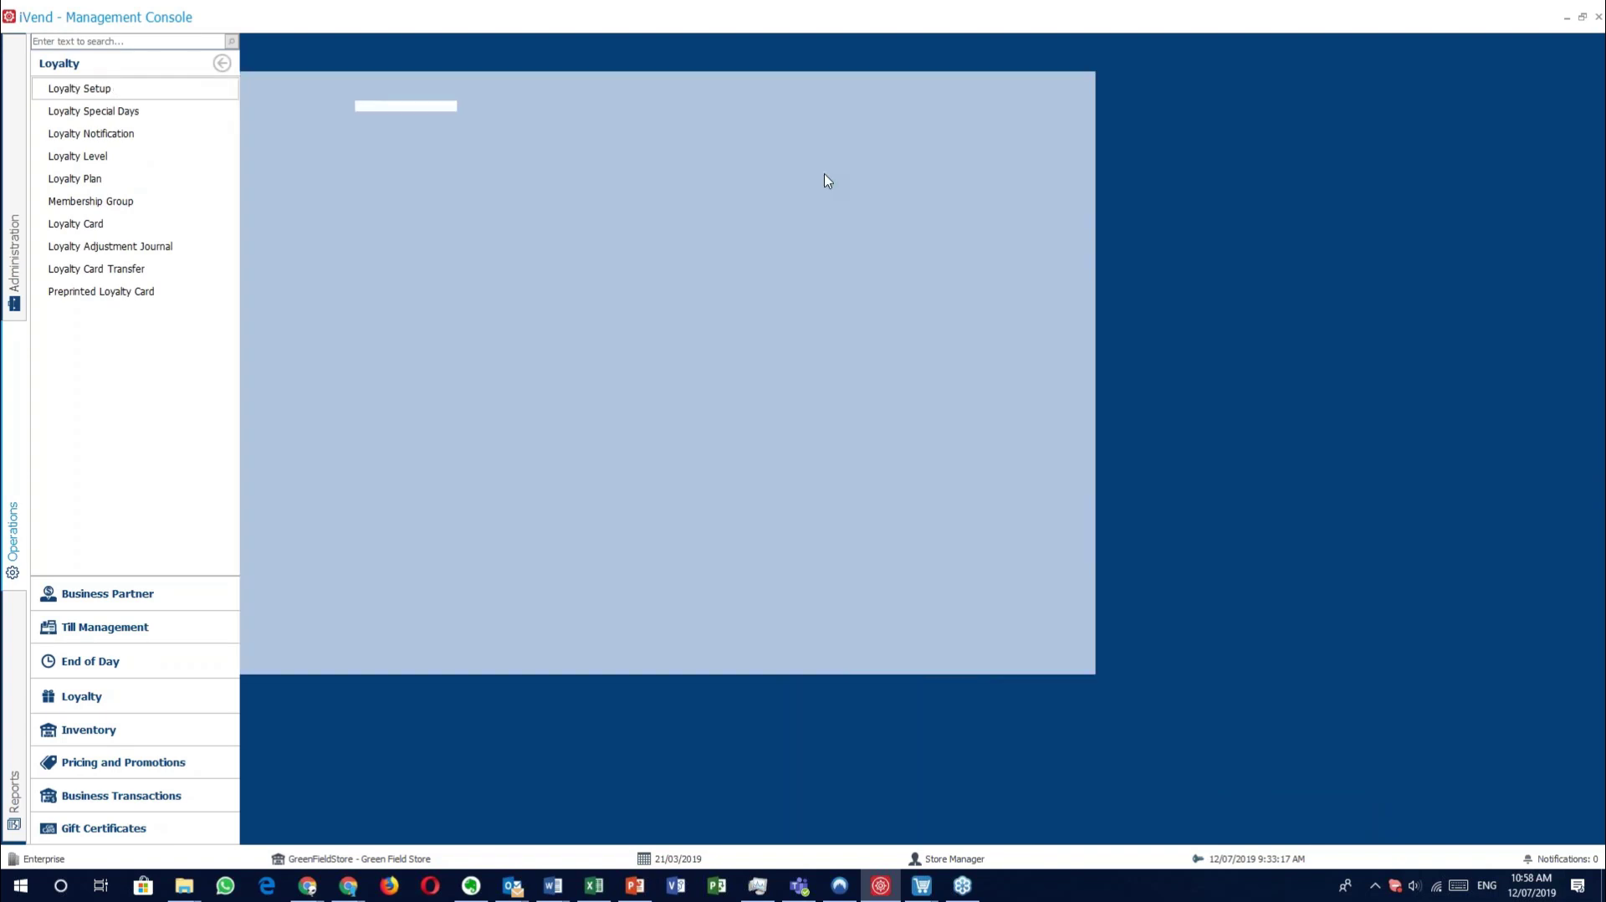
double_click(767, 150)
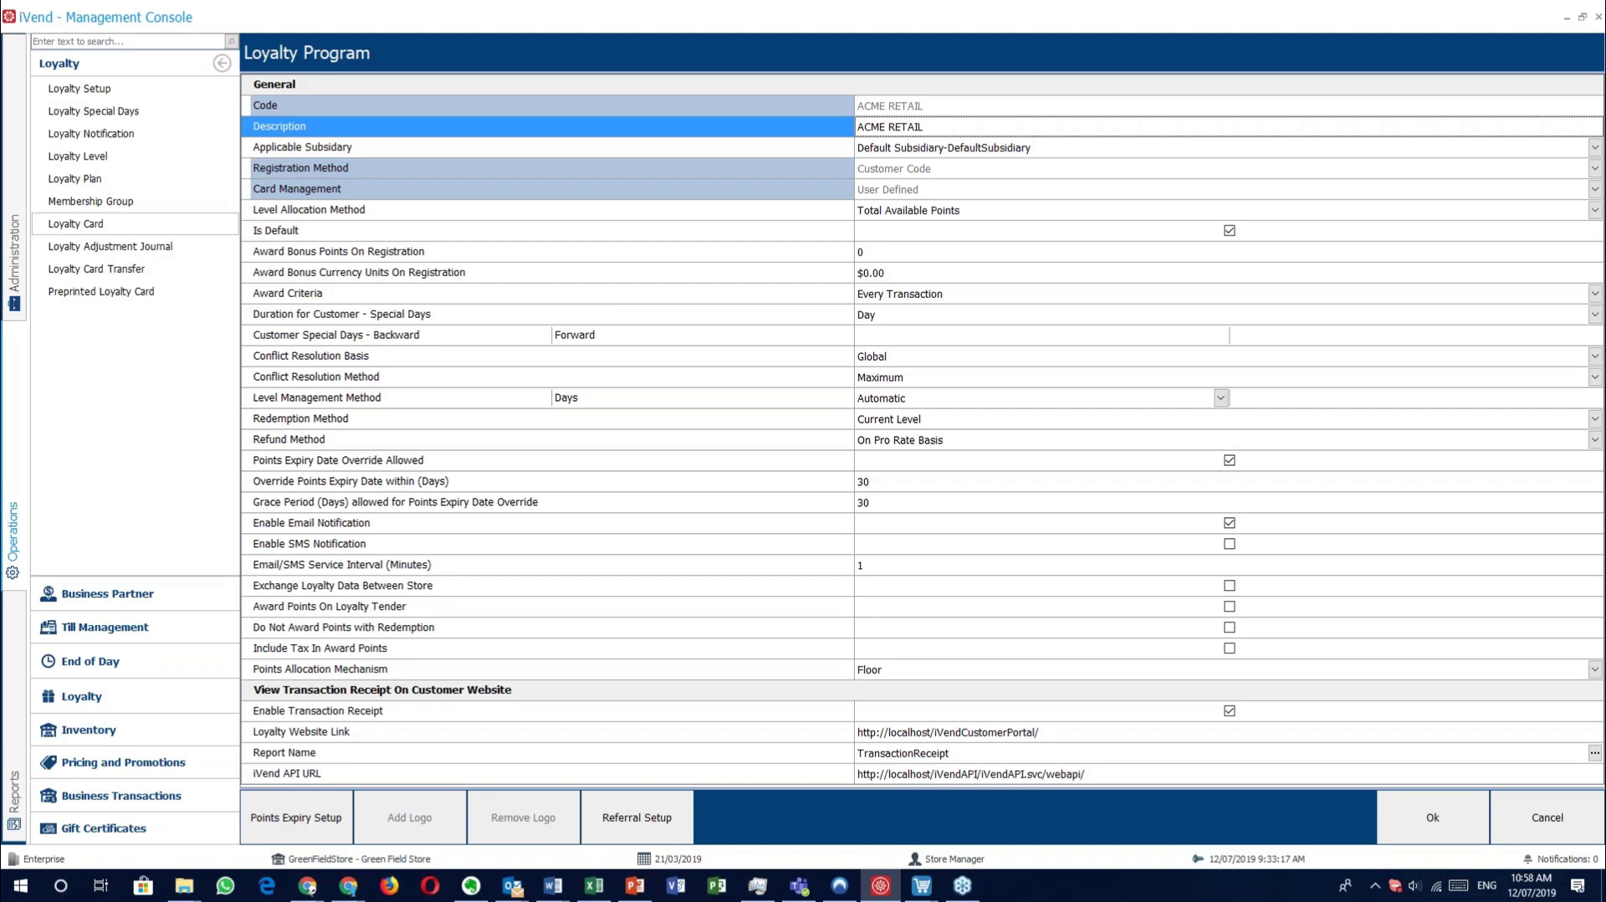
Switch to PowerPoint, open Customer Sales presentation_new_1 SAP3.pptx at slide 12, and close the document recovery list.
left_click(635, 885)
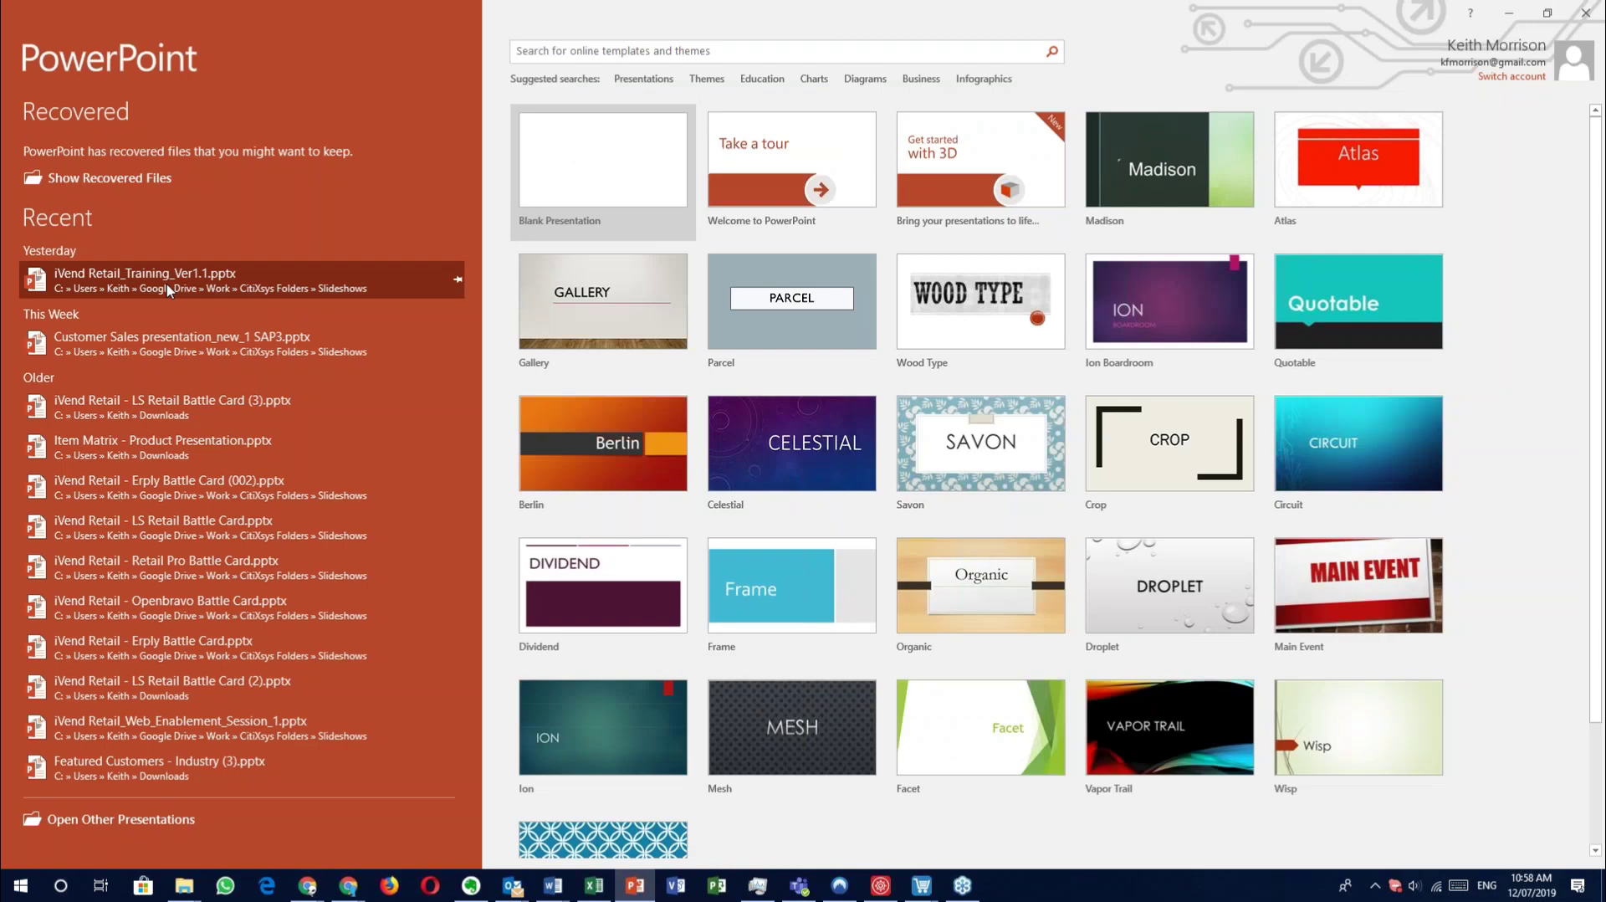
left_click(158, 356)
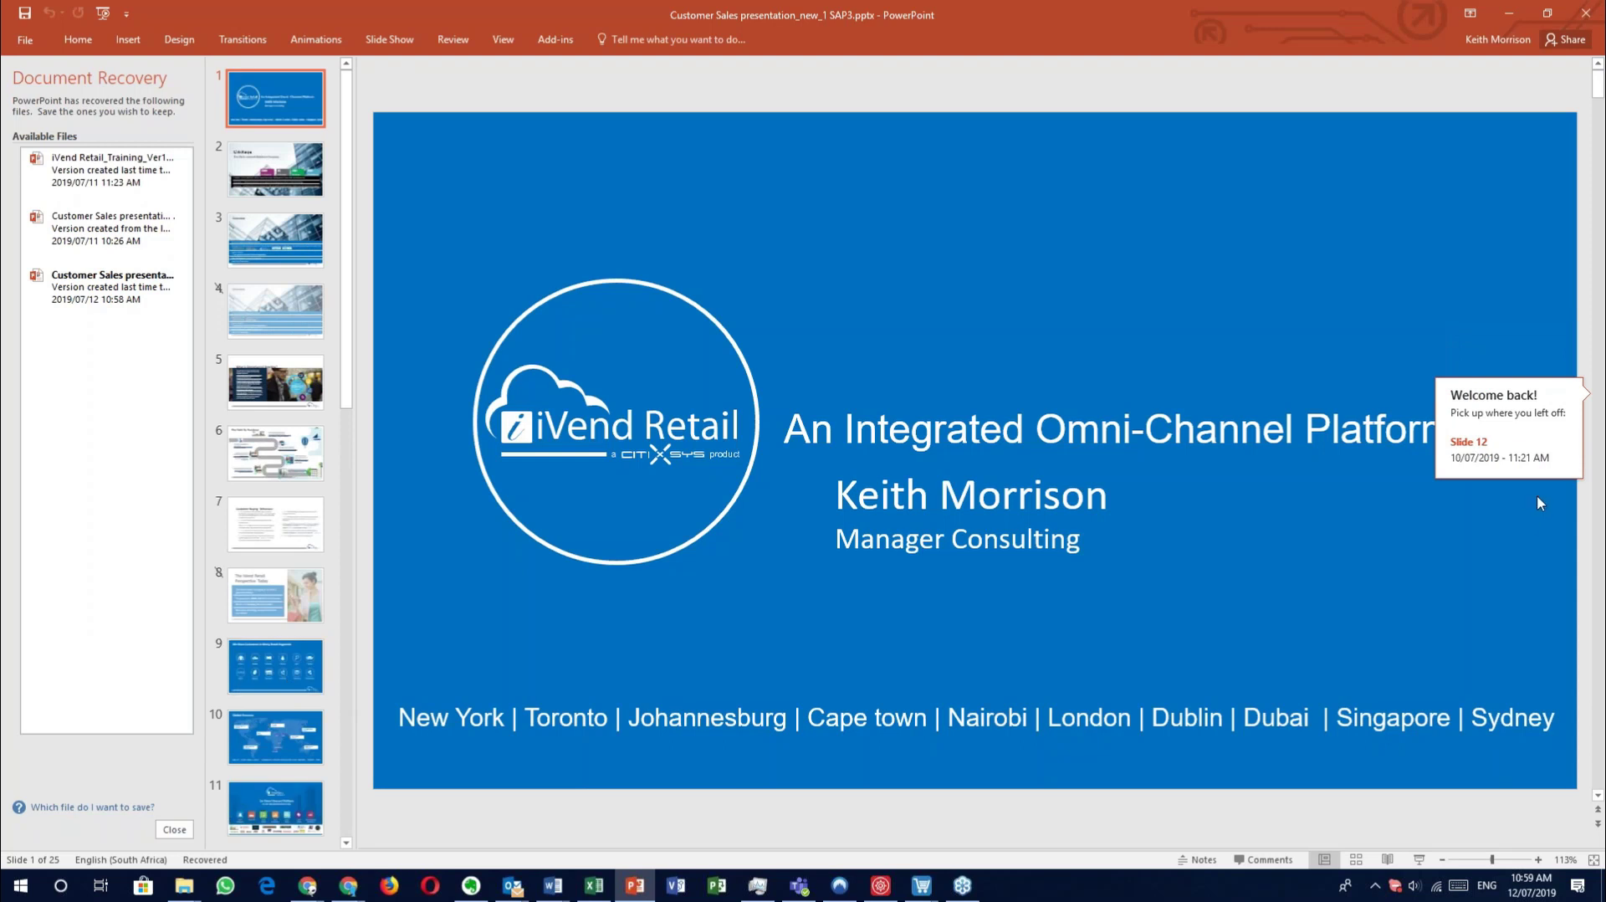
left_click(1518, 425)
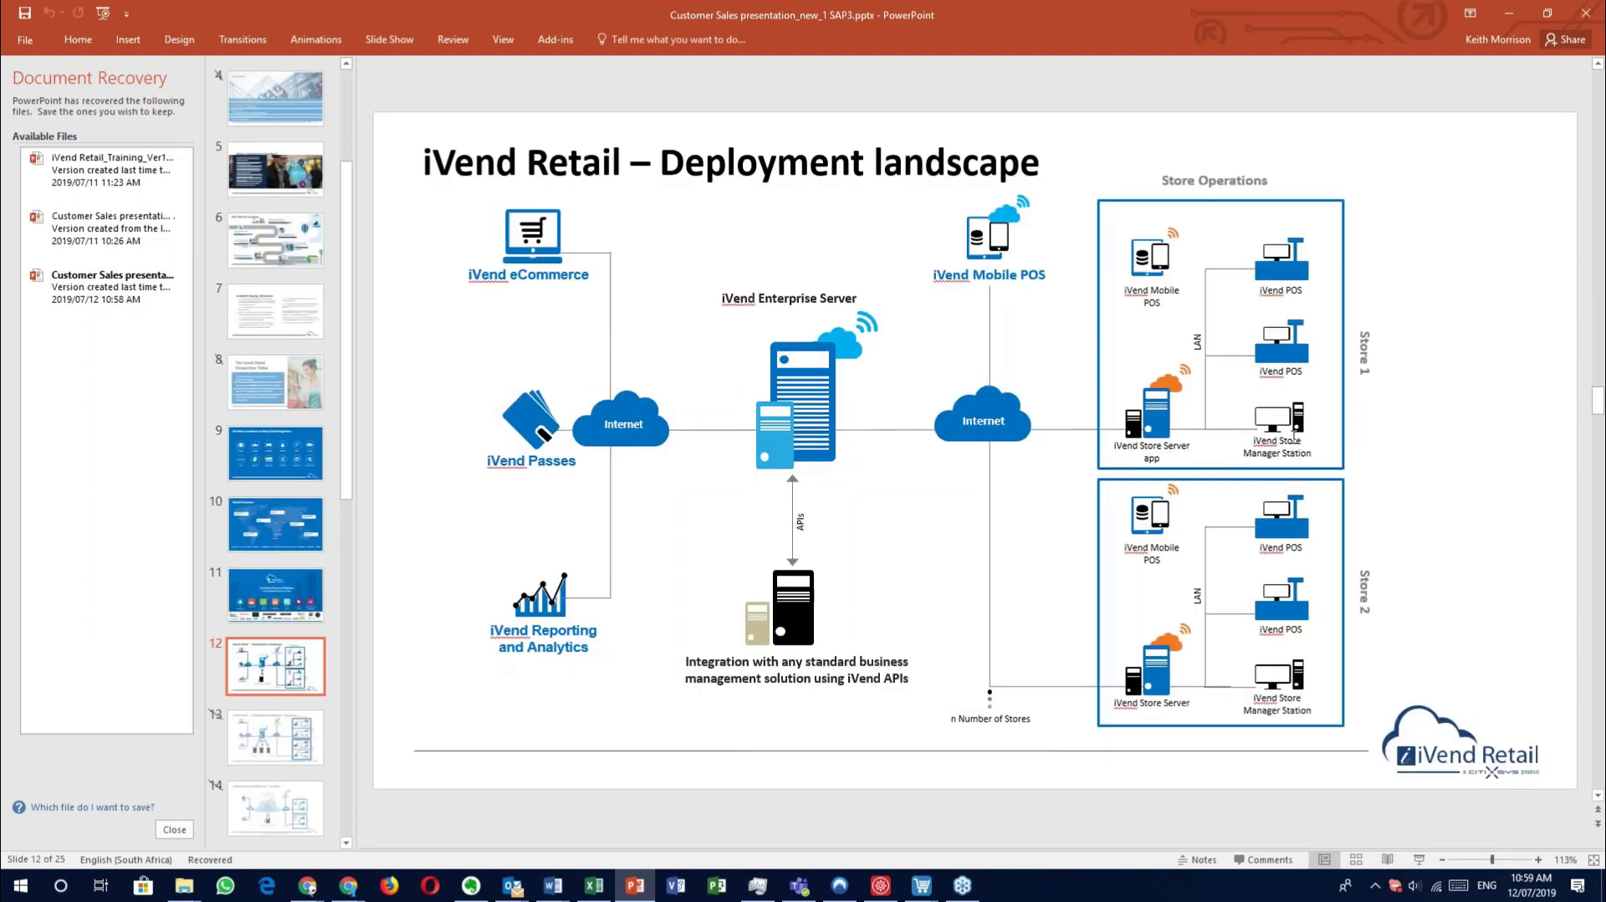
left_click(1236, 468)
left_click(174, 829)
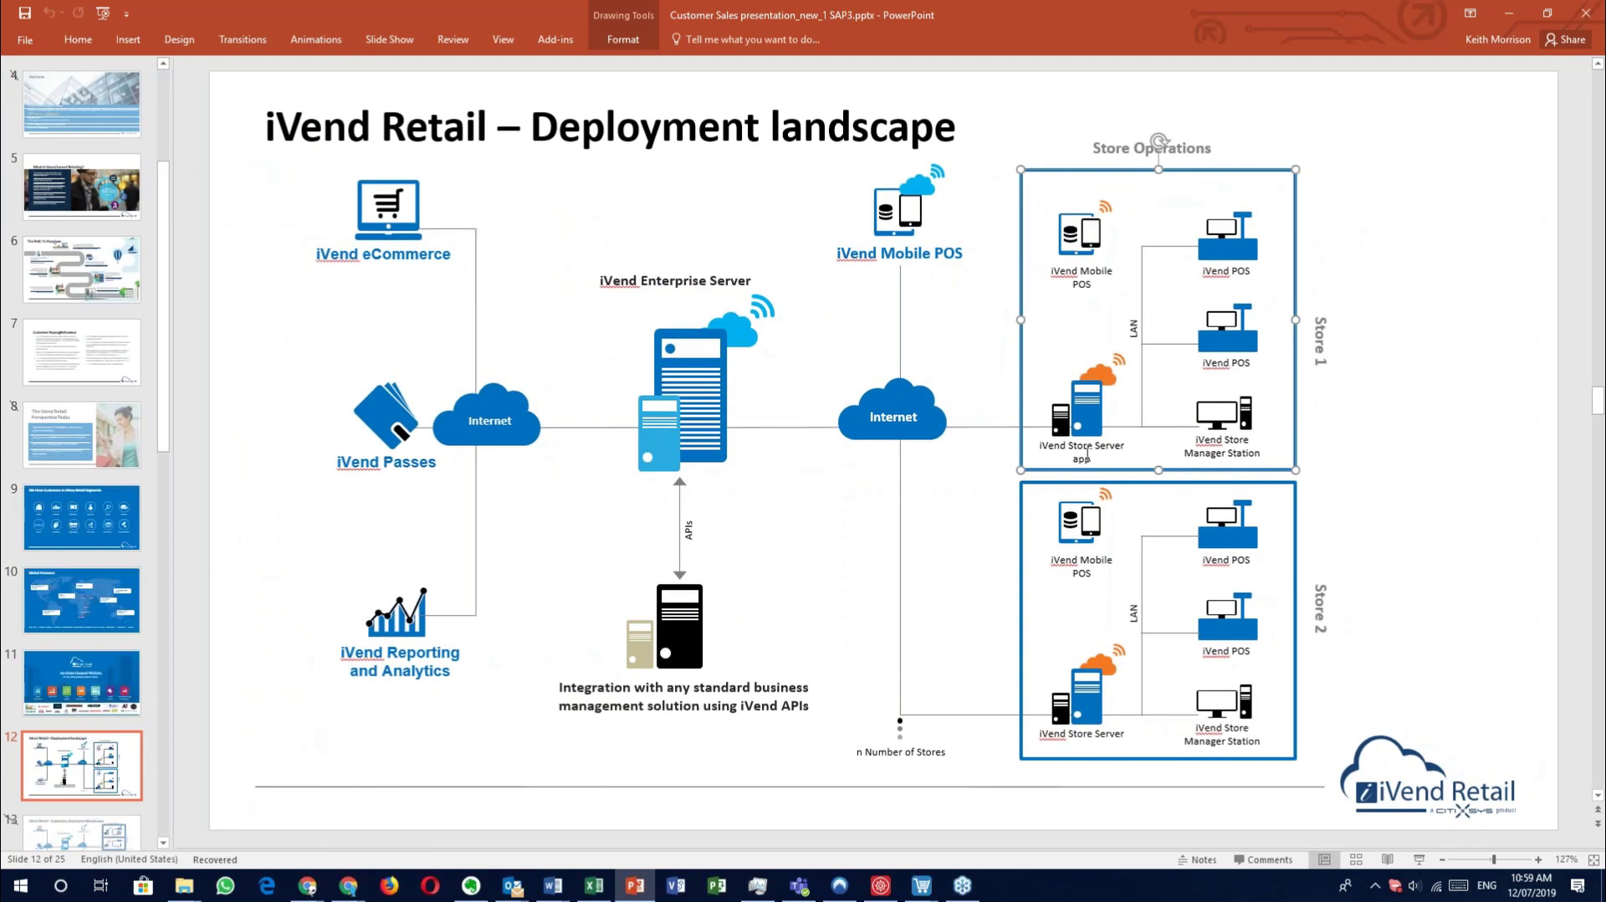
Try removing the Internet cloud between the Enterprise Server and the stores, undo the deletion, and select the Store 1 server icon.
left_click(919, 395)
key("Delete")
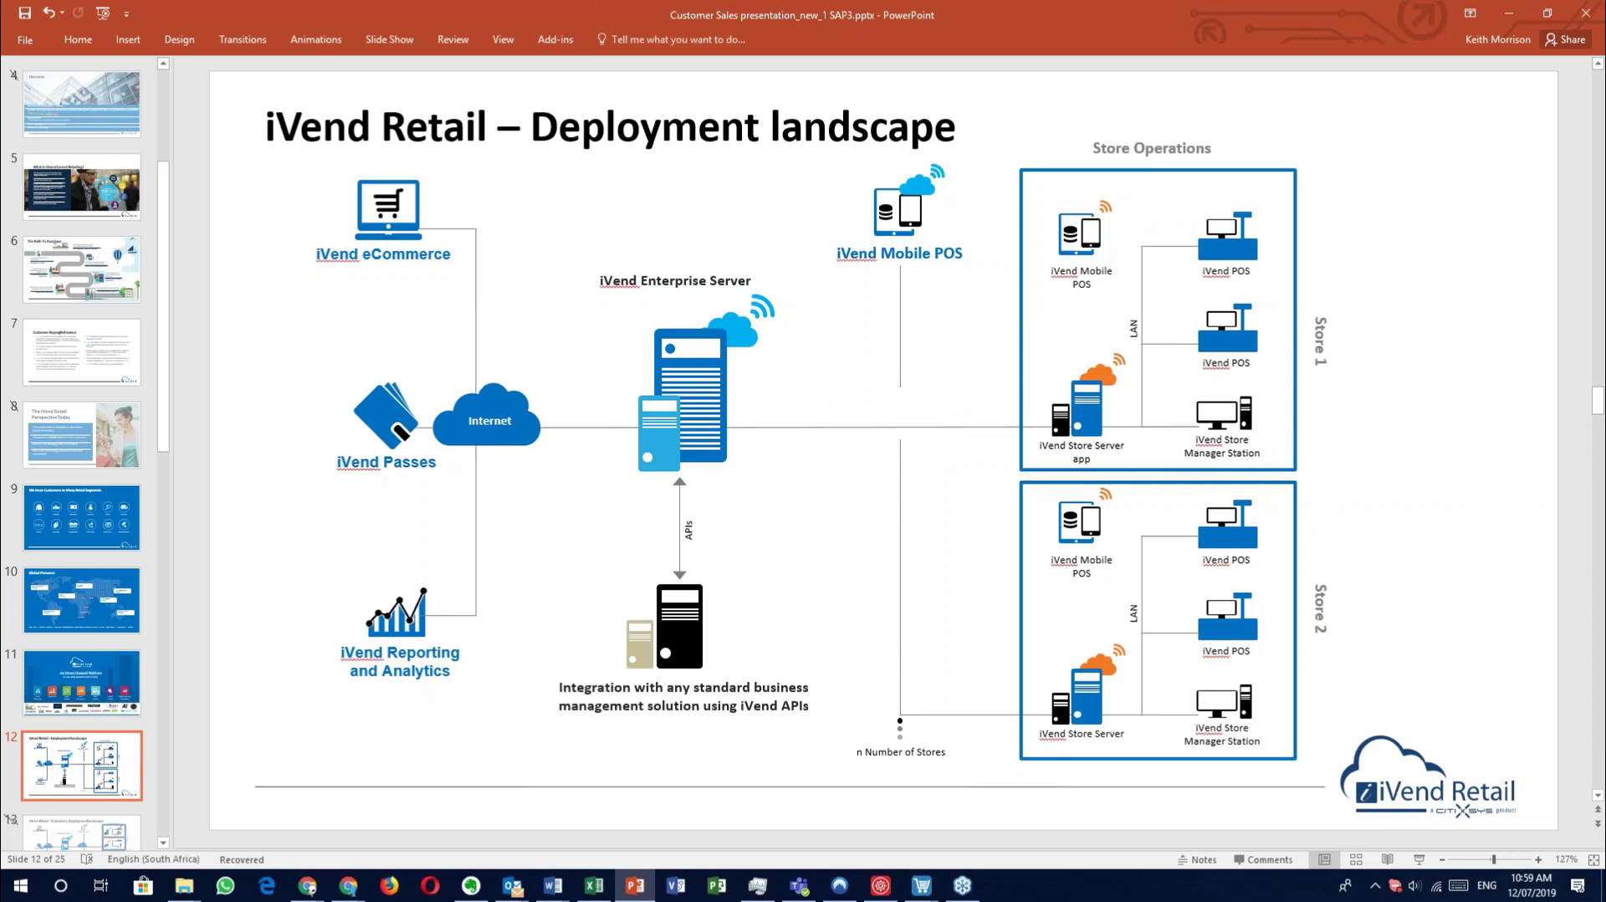
key("ctrl+z")
left_click(1082, 412)
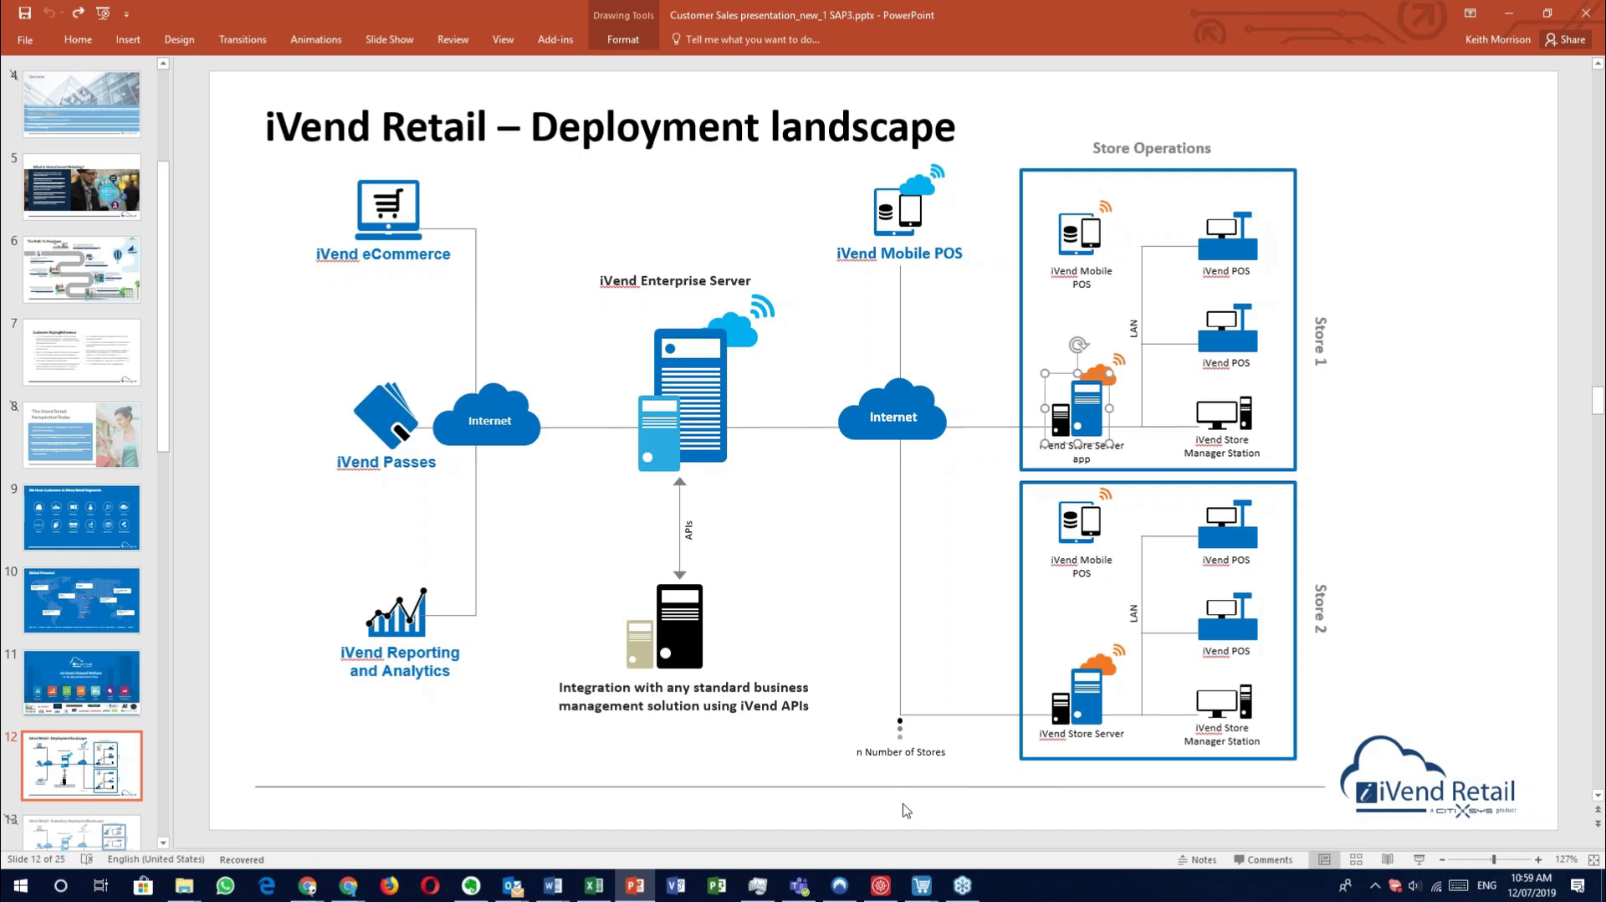
Return to the iVend Management Console, confirm the open loyalty program, and reopen the ACME RETAIL record.
left_click(881, 885)
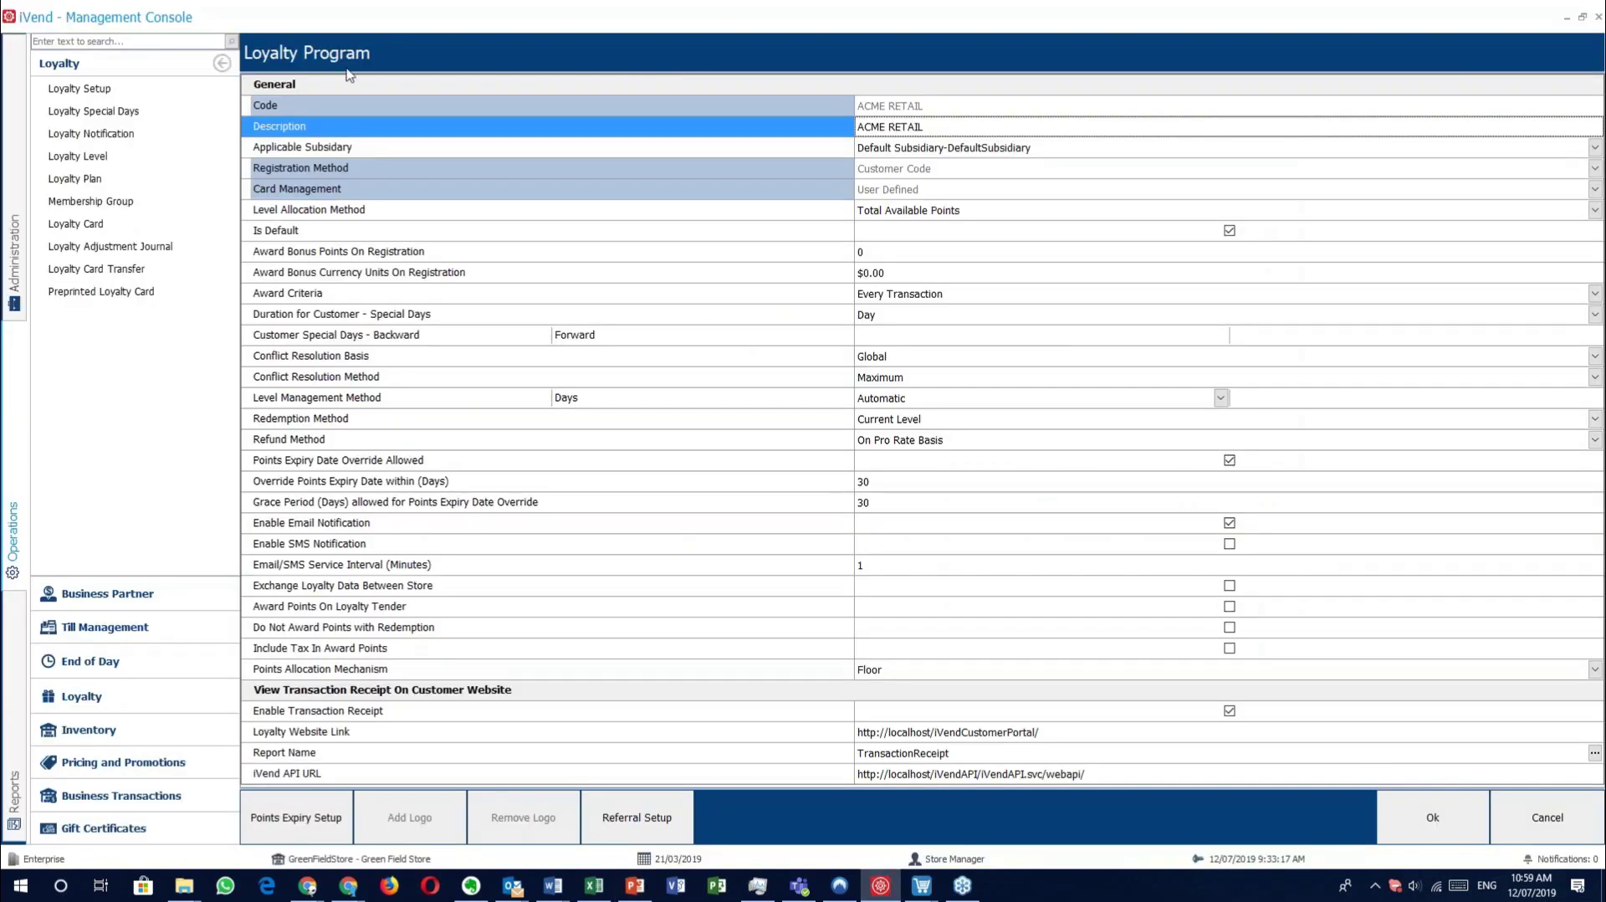
left_click(1433, 816)
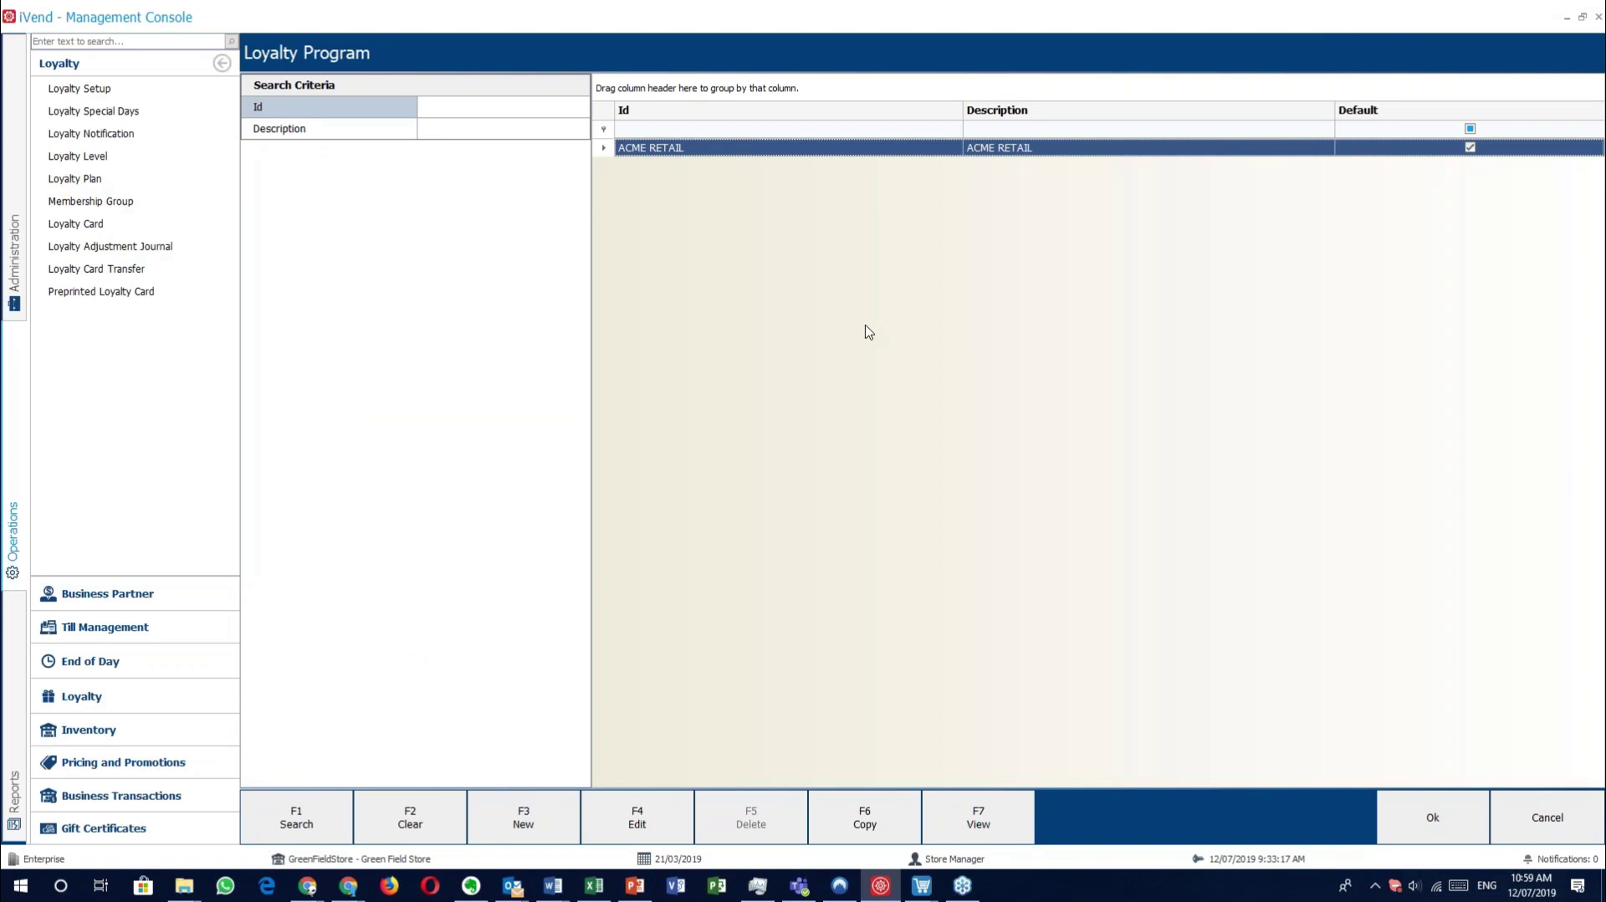
double_click(784, 148)
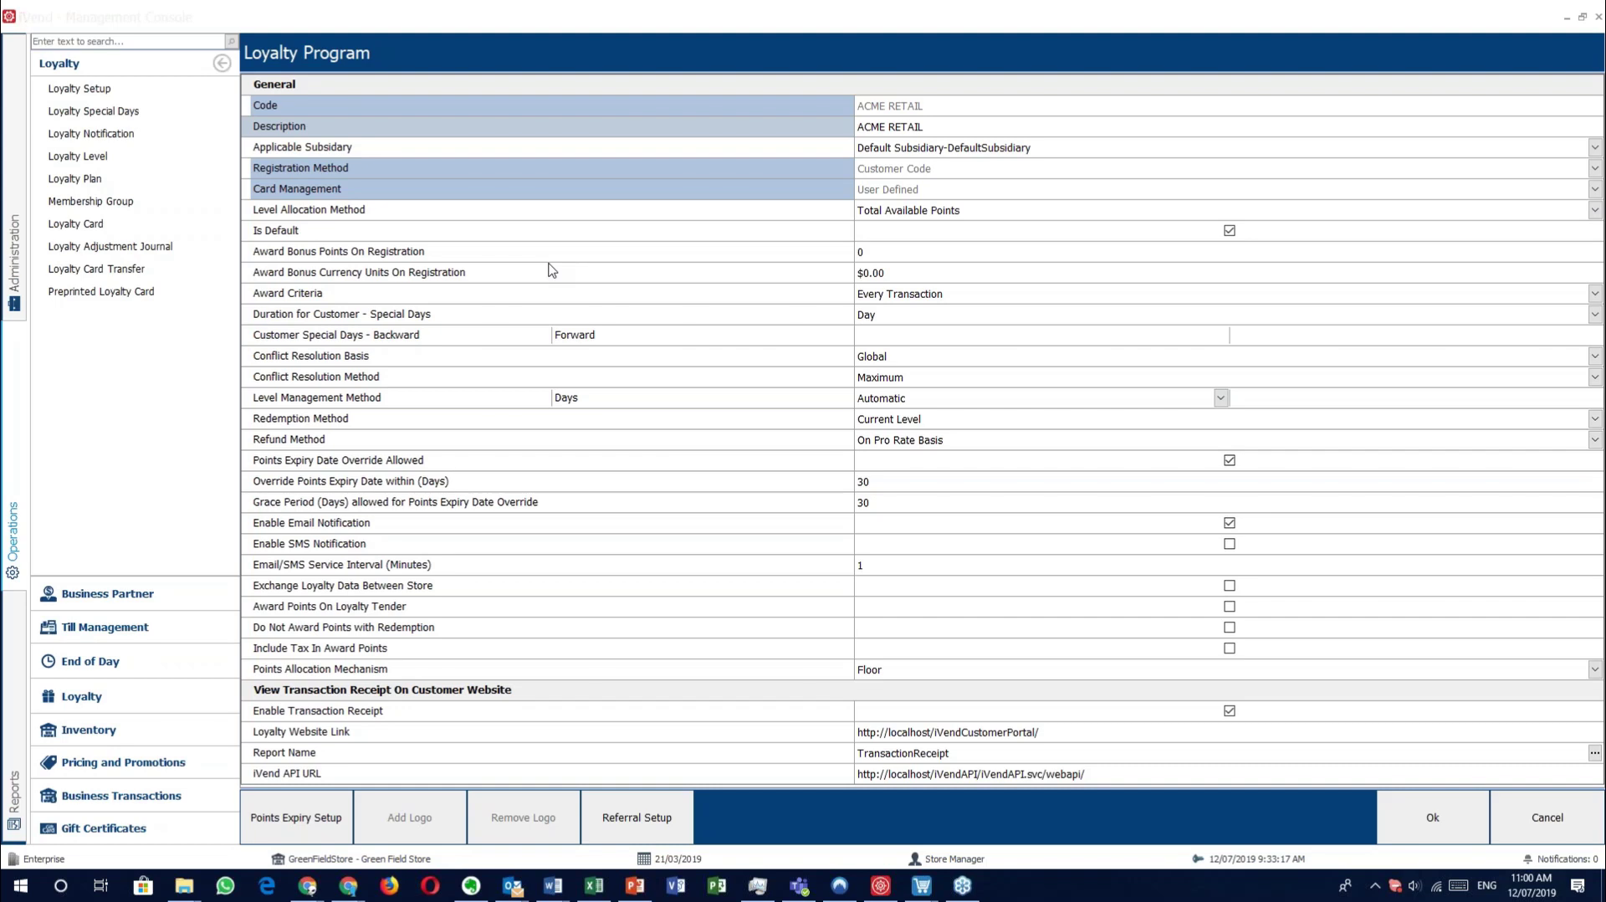
Review the available Level Allocation Method options, and check the Registration Method and Card Management fields of the loyalty program.
left_click(501, 212)
left_click(887, 211)
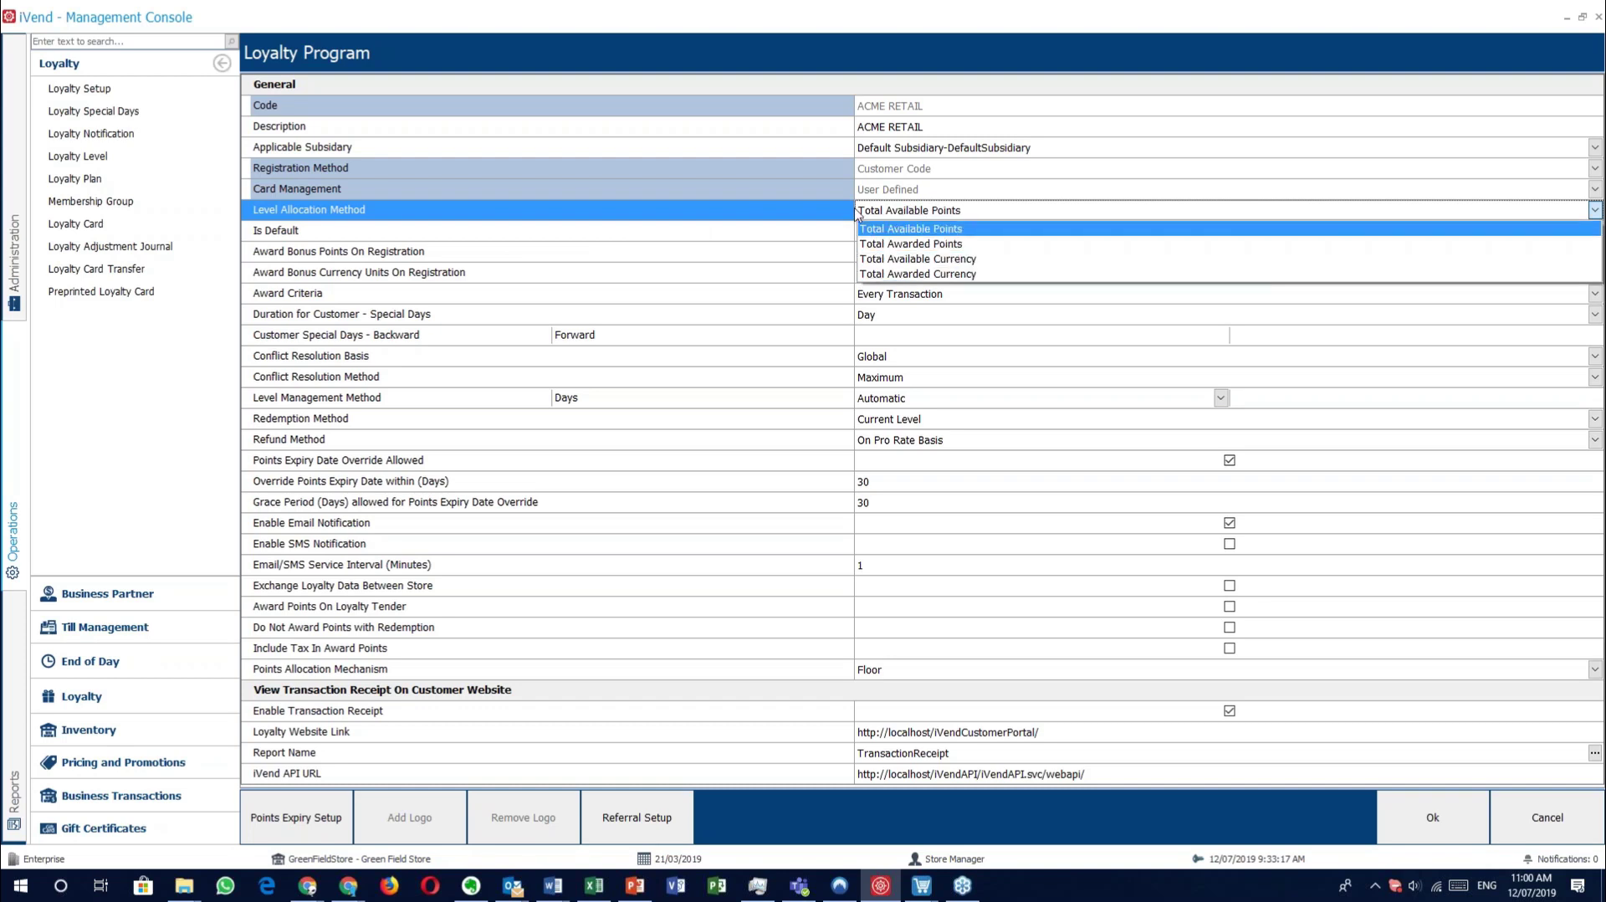
left_click(843, 215)
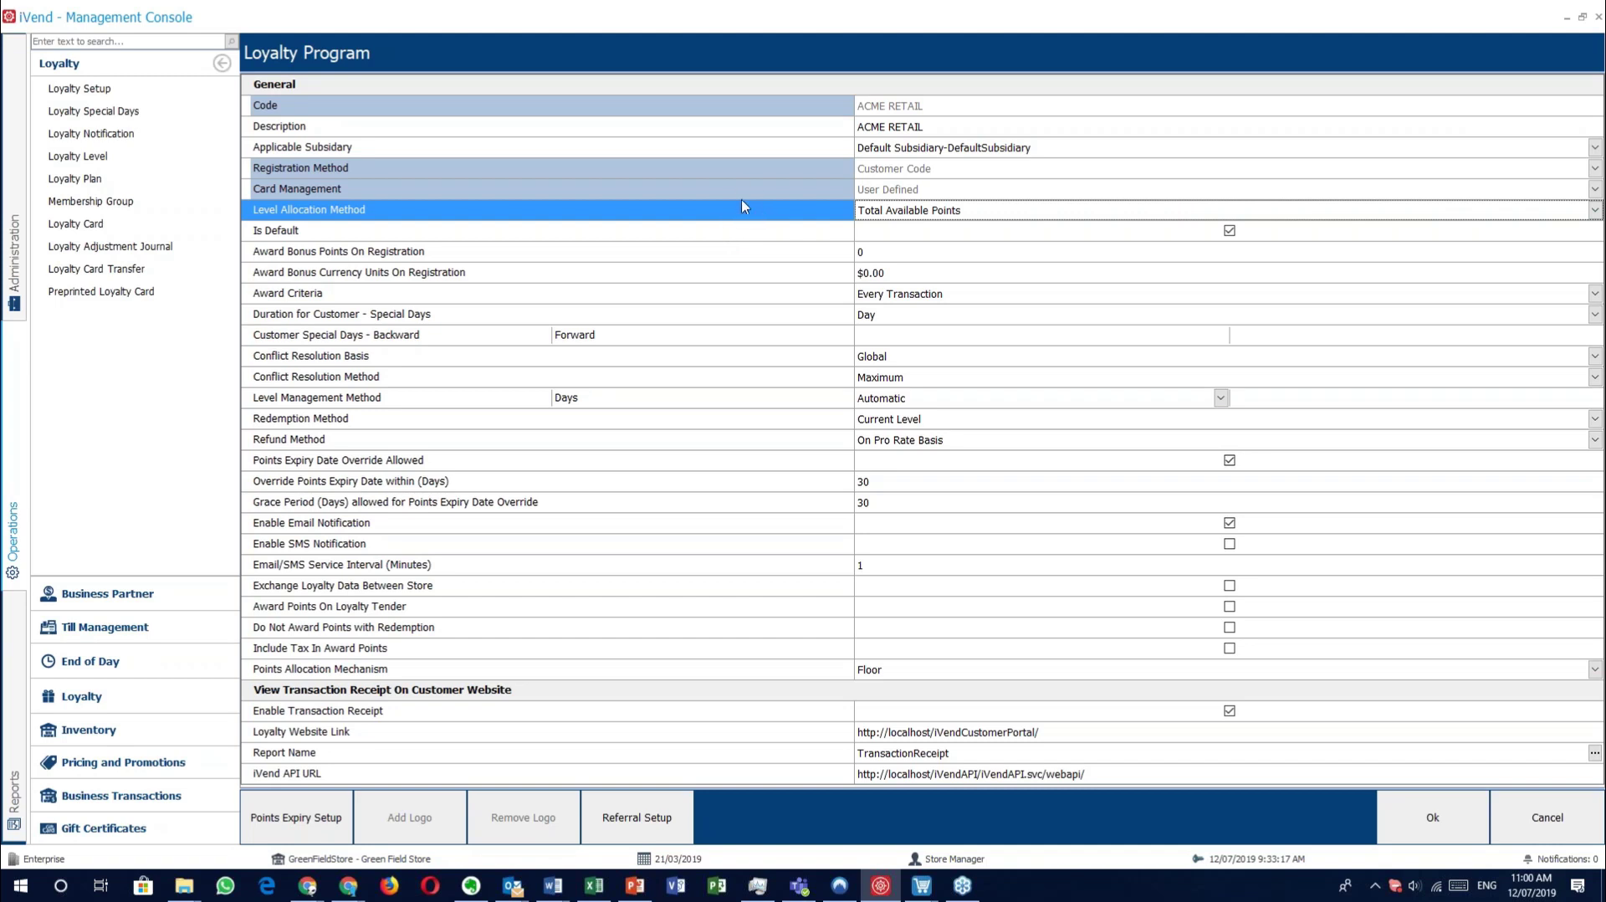
left_click(620, 173)
left_click(618, 188)
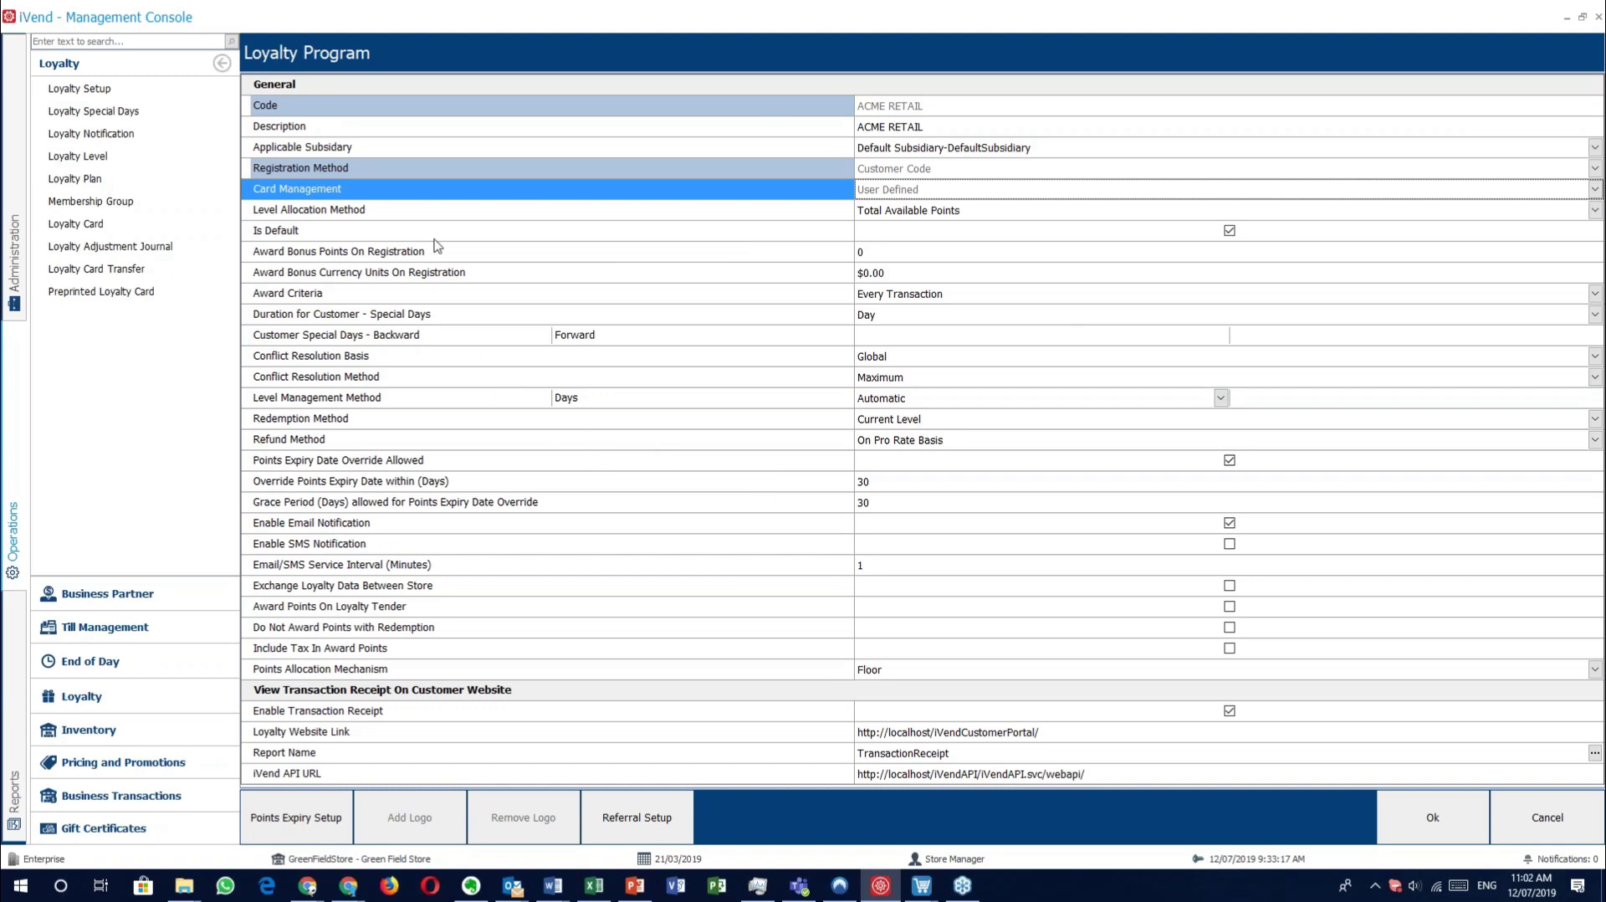
Check Applicable Subsidiary, read the help on the Registration Method options Customer Code, Loyalty Card and Loyalty Card Attach to customer code, and close the help.
left_click(410, 146)
left_click(402, 168)
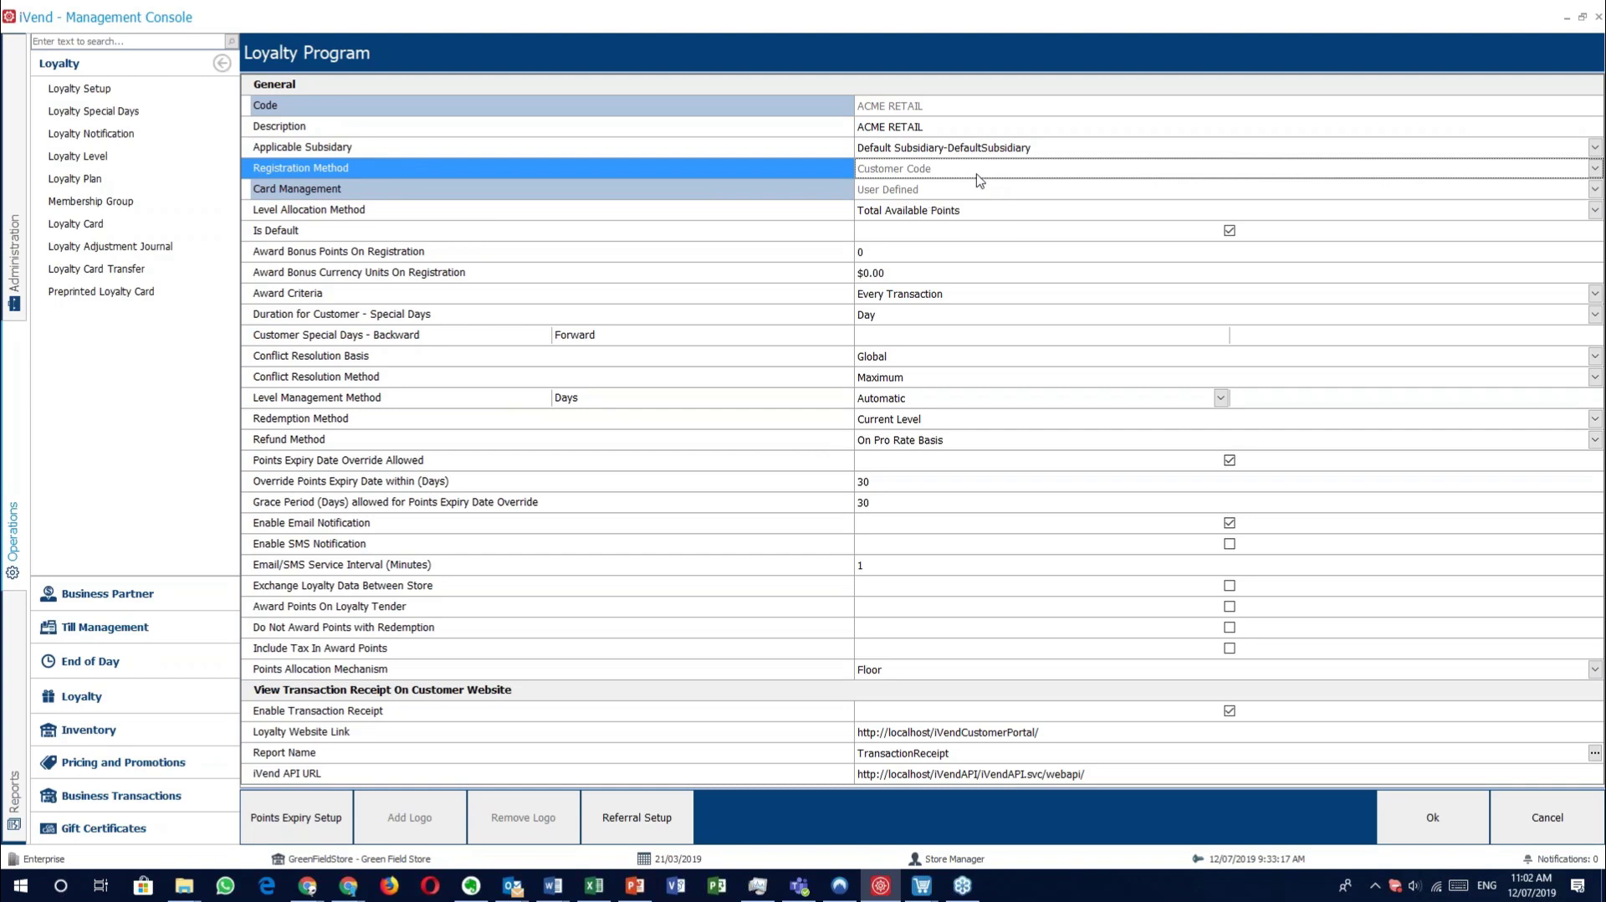
key("F1")
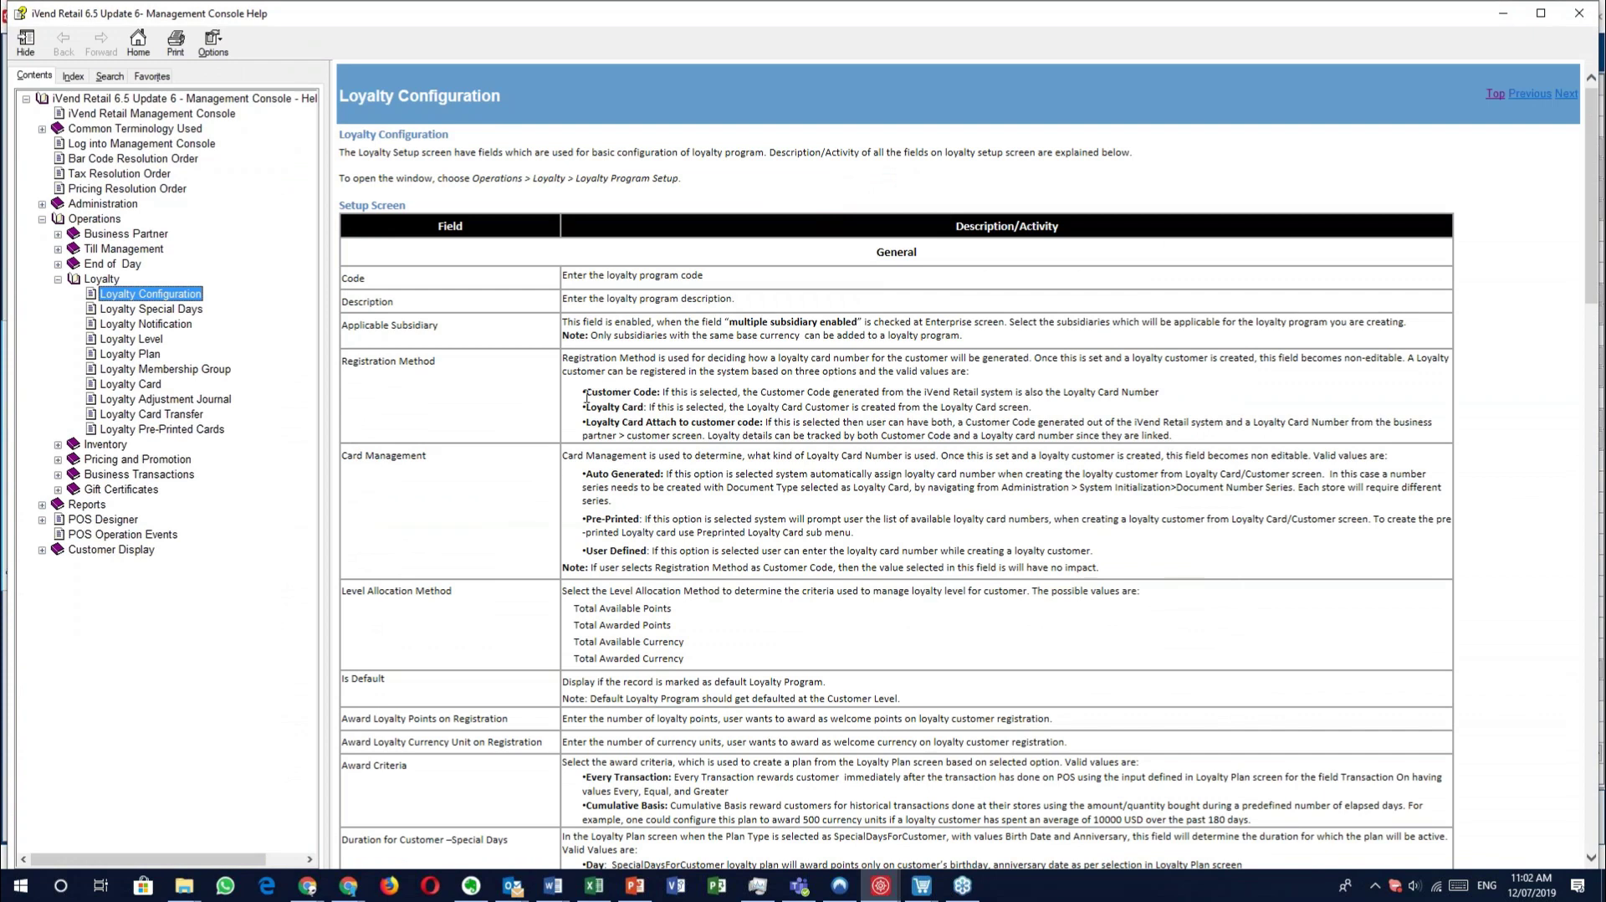
left_click_drag(586, 393, 658, 391)
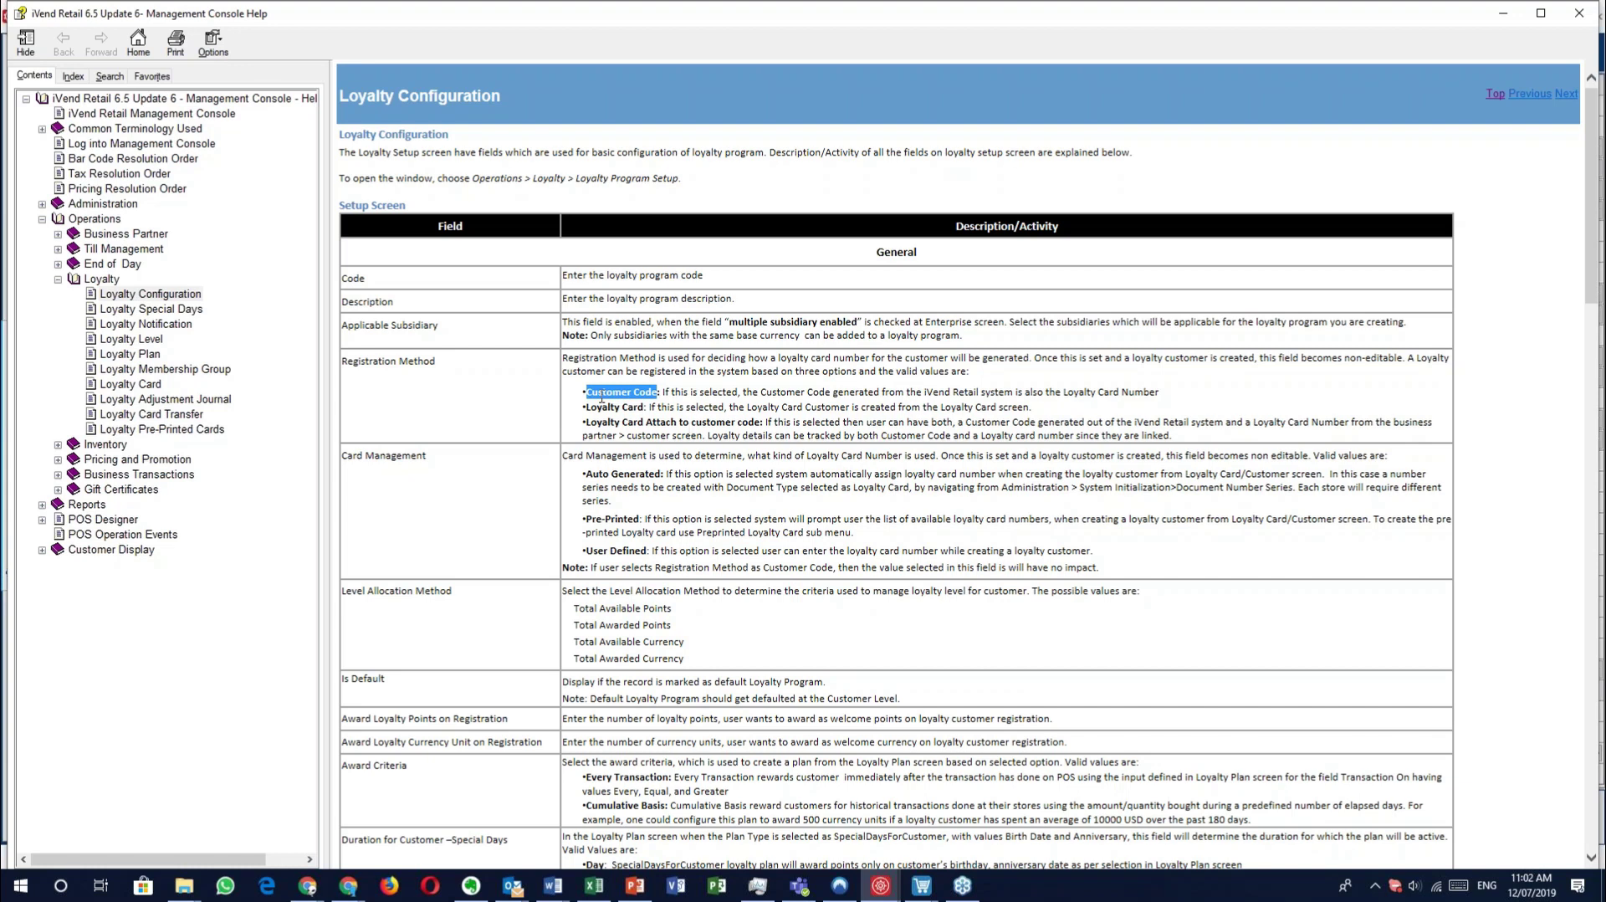
left_click_drag(587, 406, 642, 406)
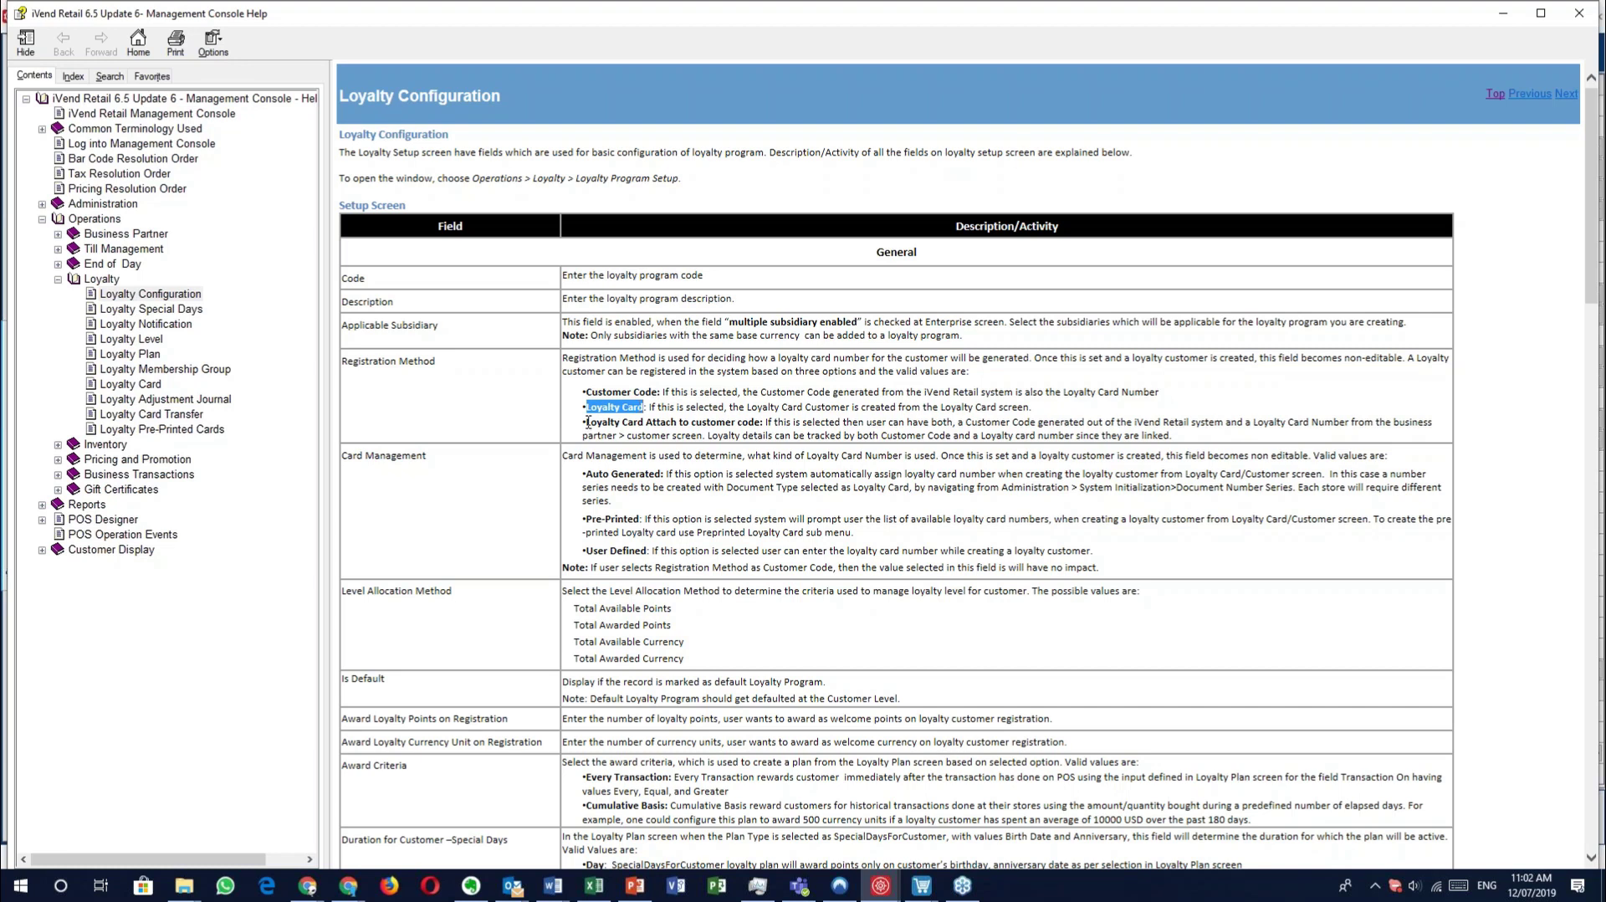
left_click_drag(586, 422, 758, 425)
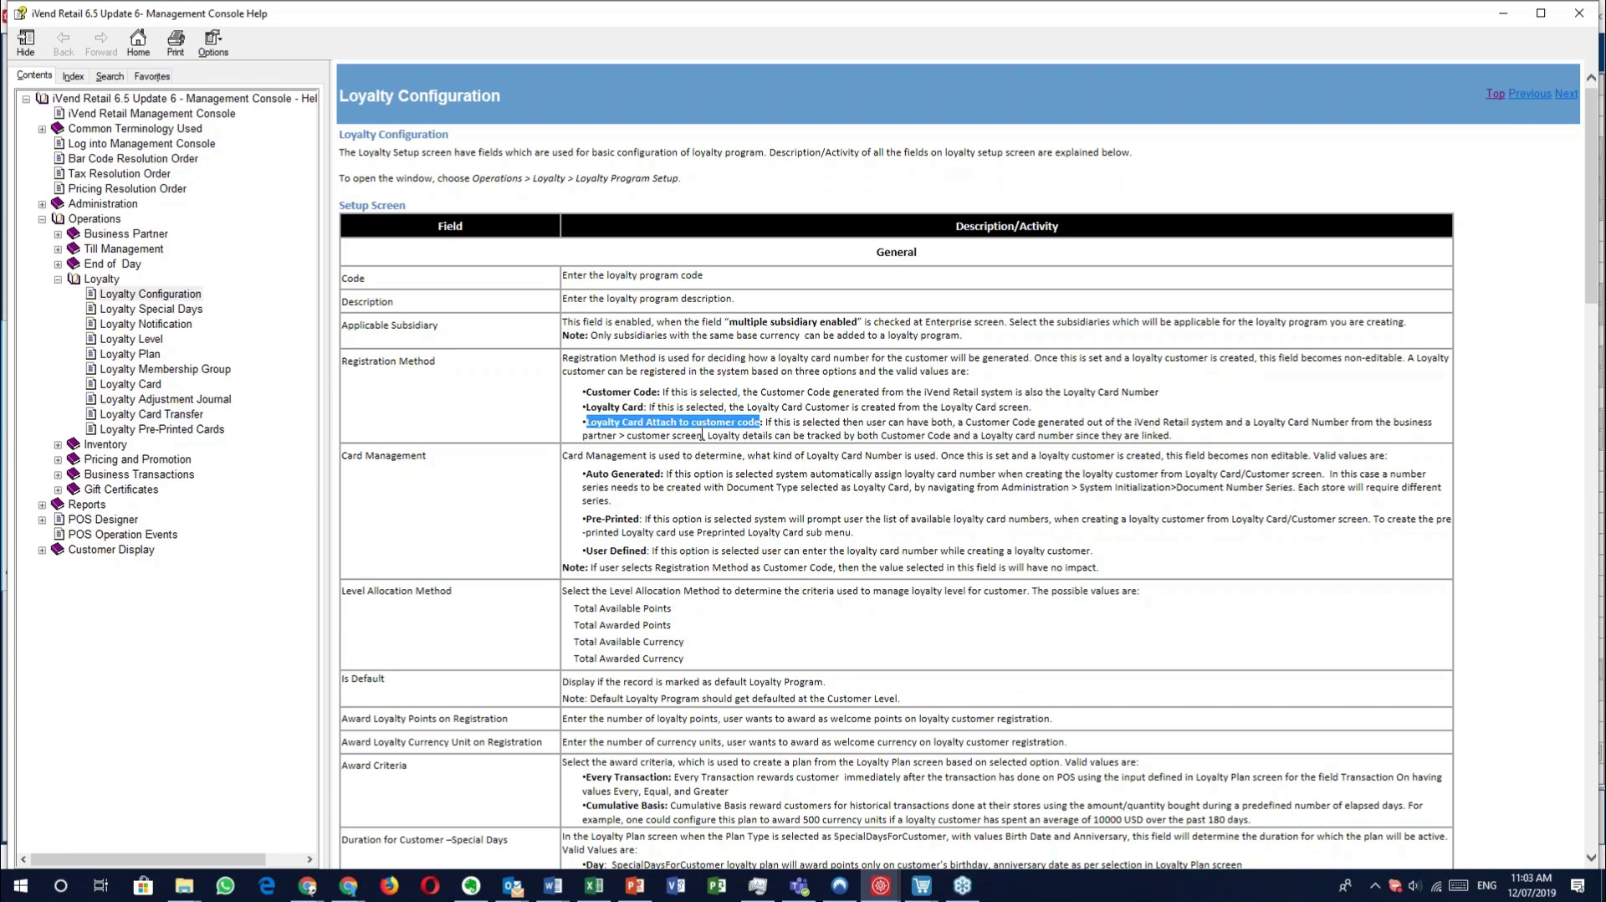
left_click(1571, 20)
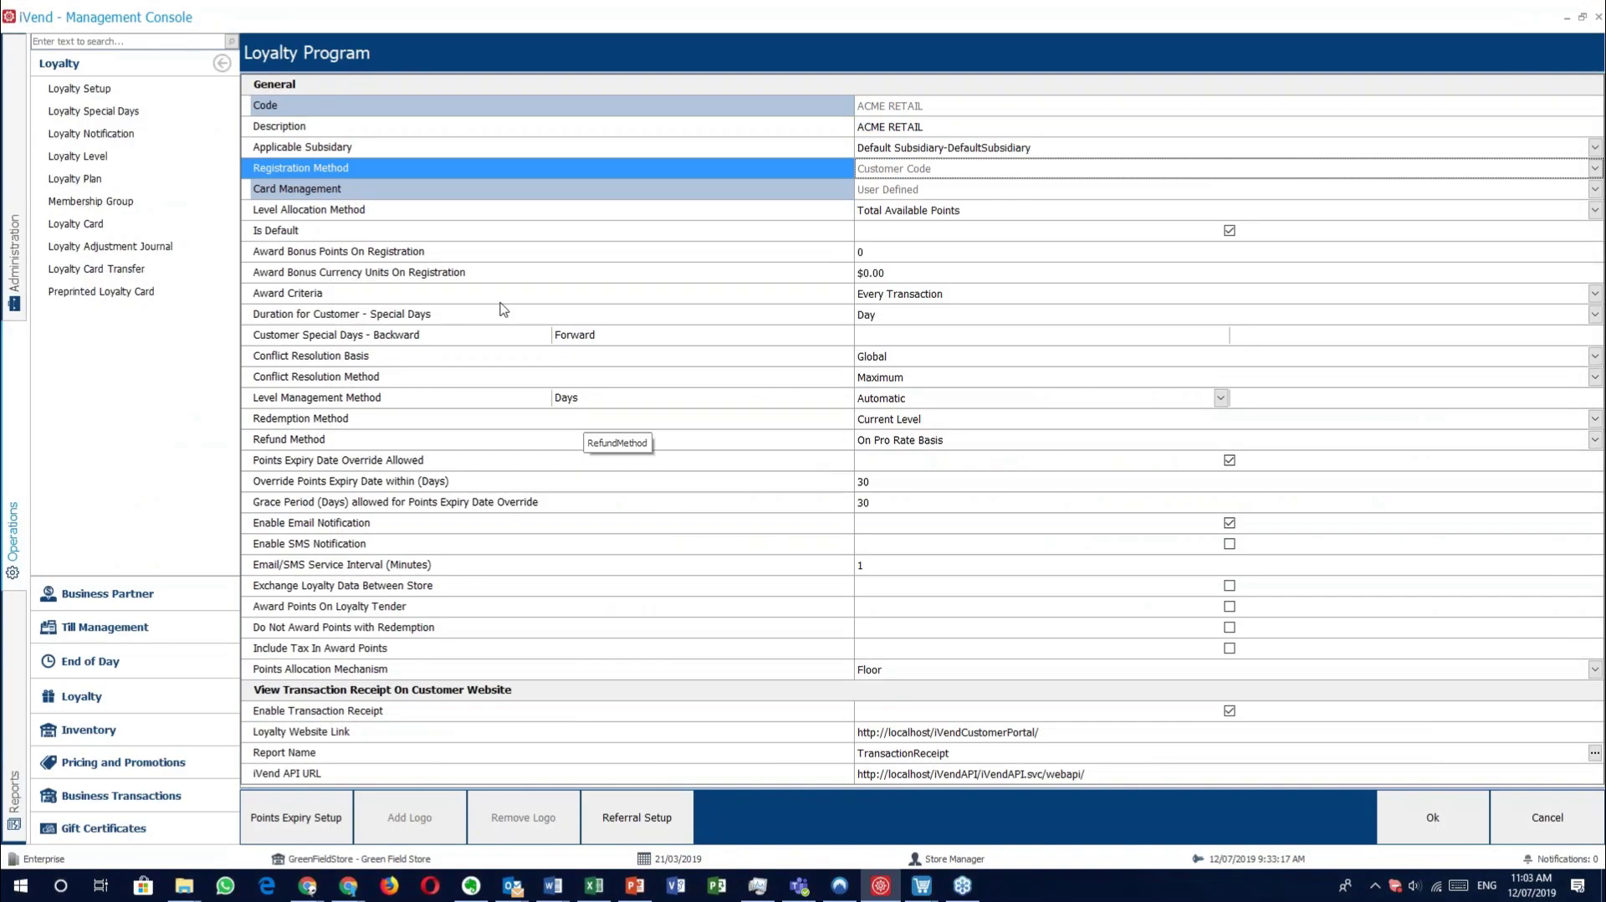
Check the Card Management field, view the Preprinted Loyalty Card search screen, and return to the loyalty program.
left_click(465, 189)
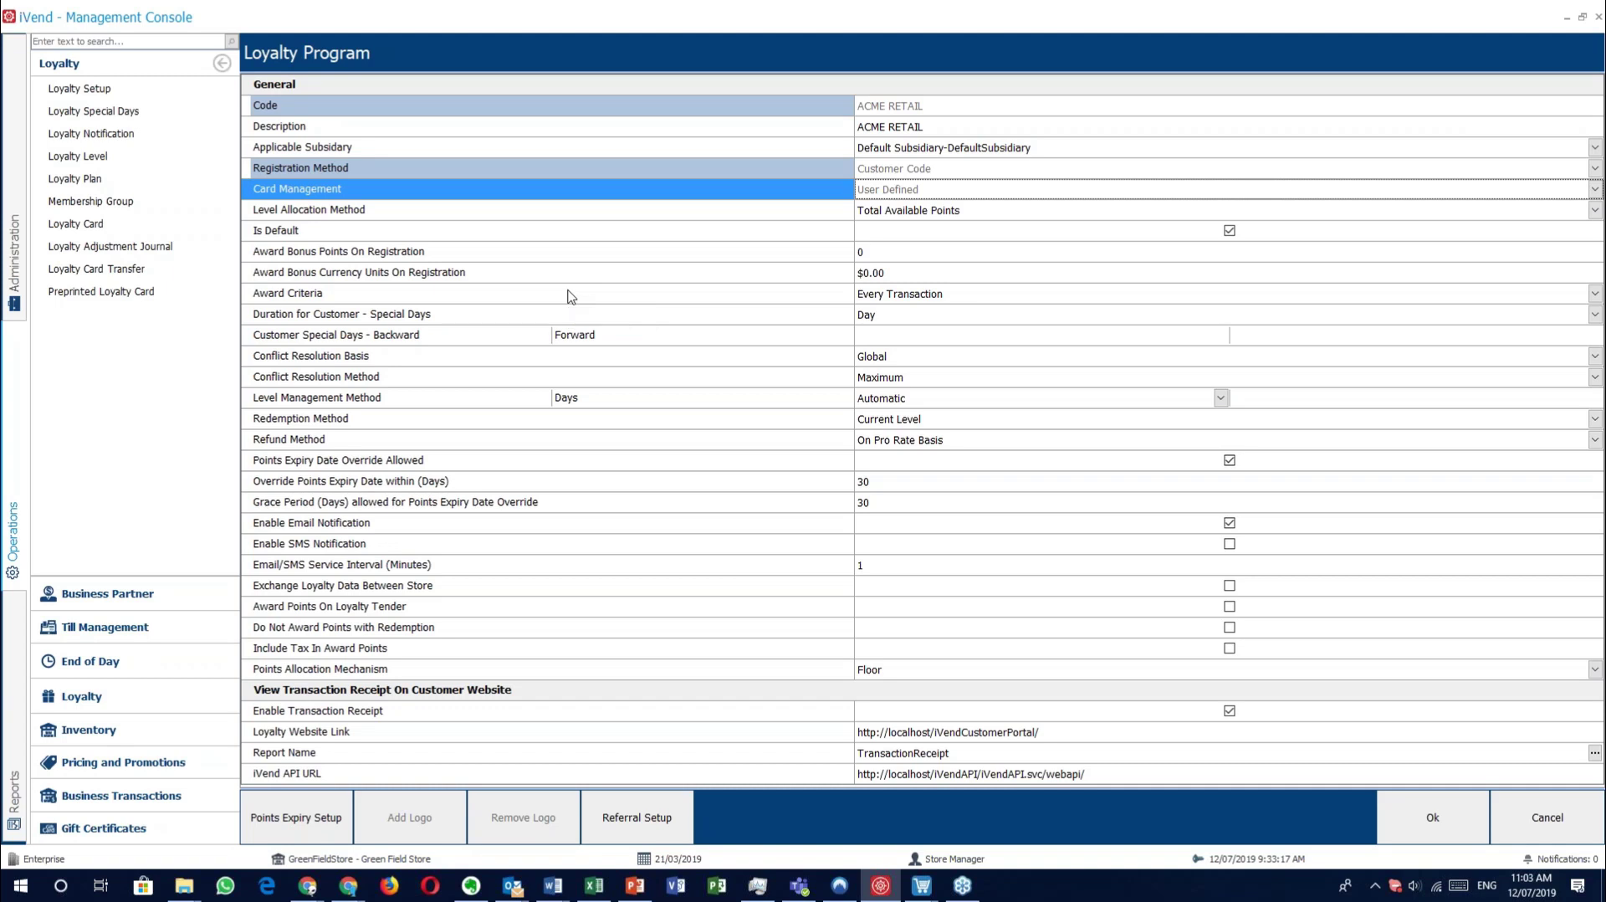
left_click(131, 301)
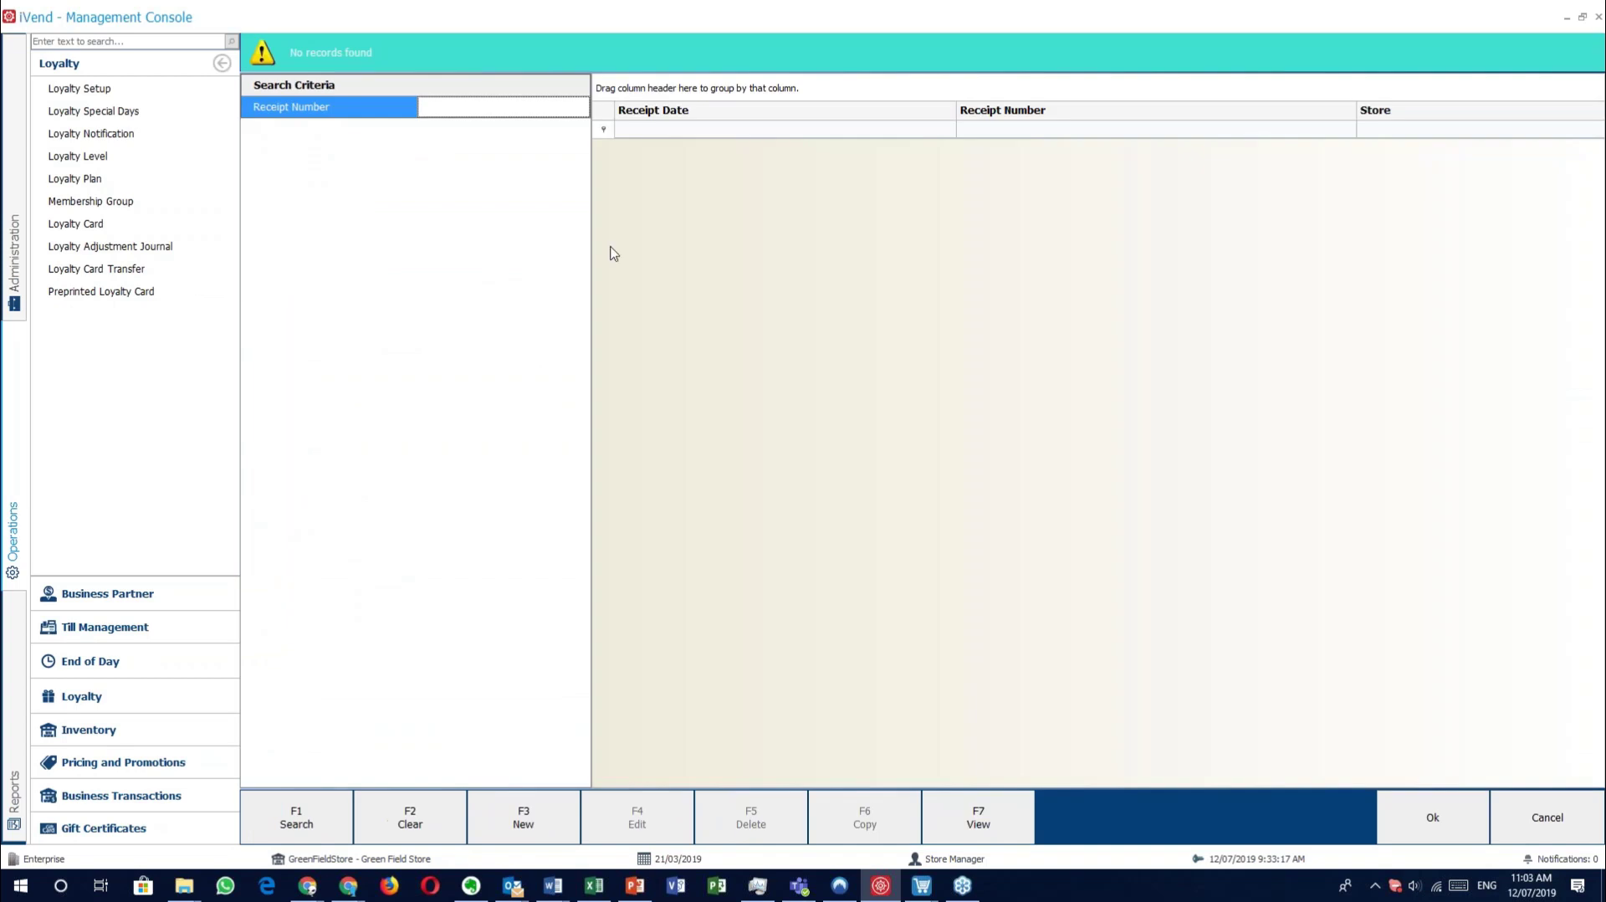
left_click(1536, 812)
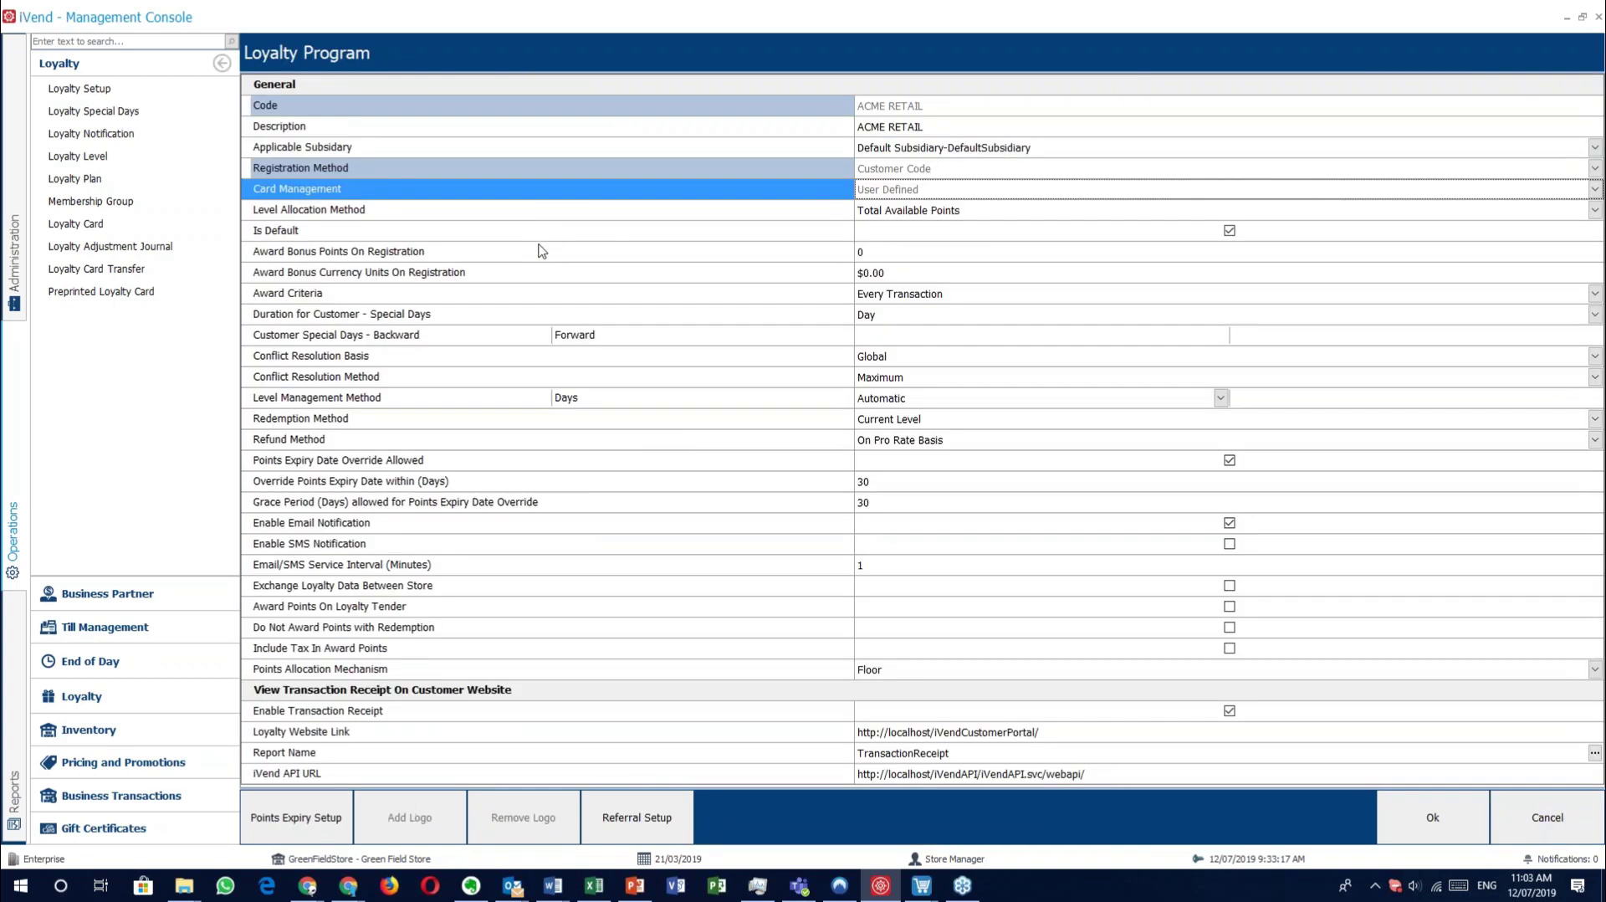
Look through the Level Allocation Method choices again and keep Total Available Points.
left_click(523, 211)
left_click(994, 213)
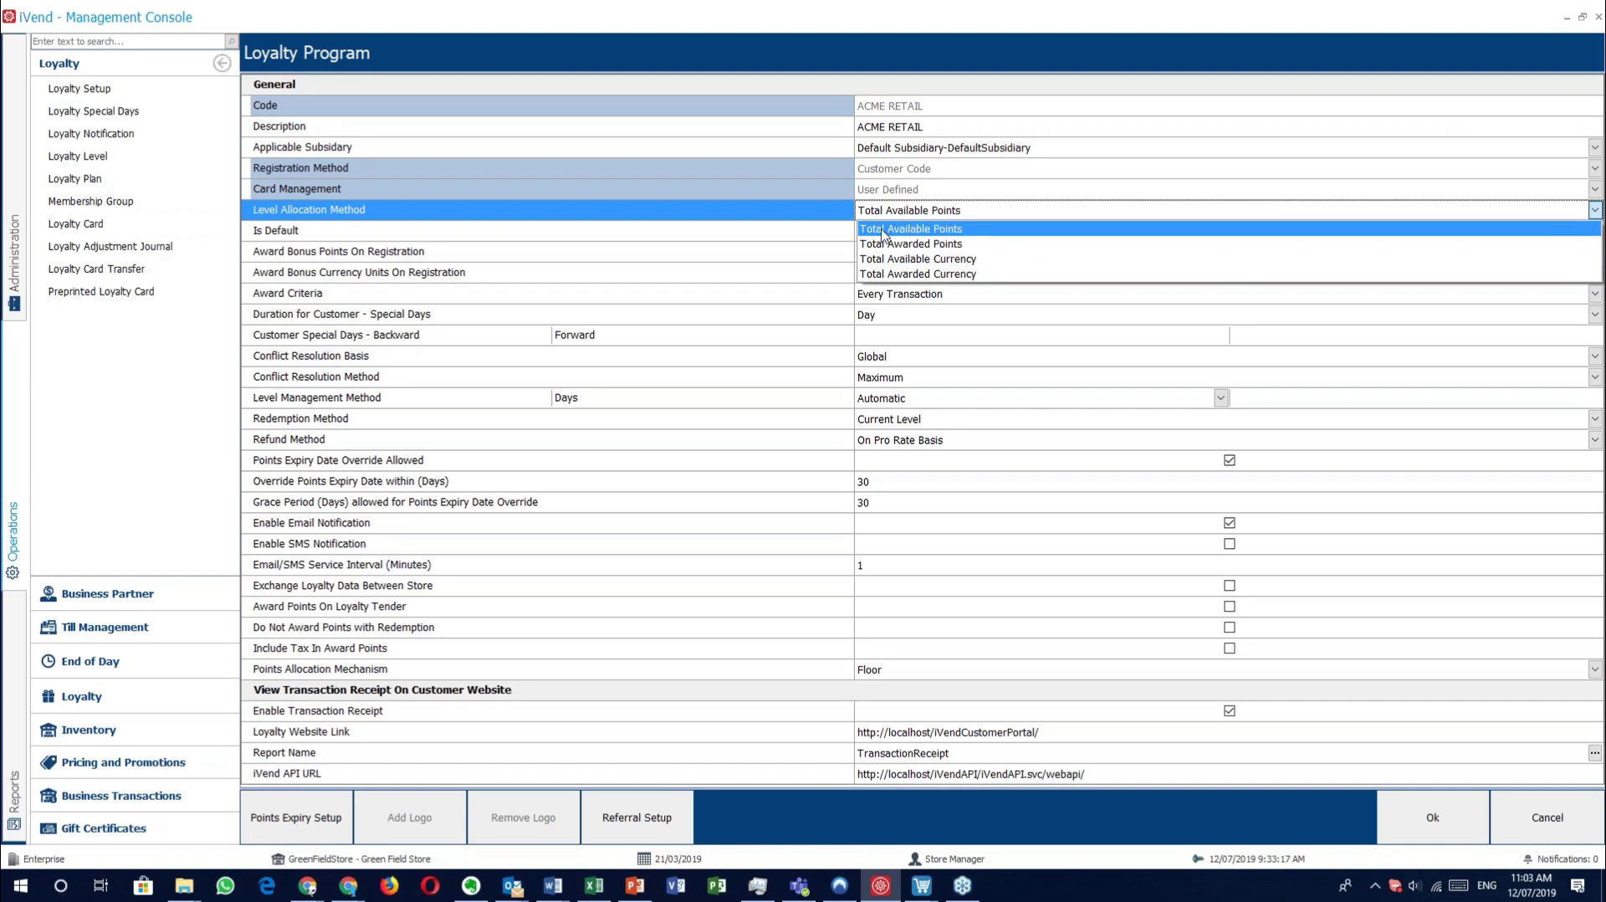
left_click(976, 215)
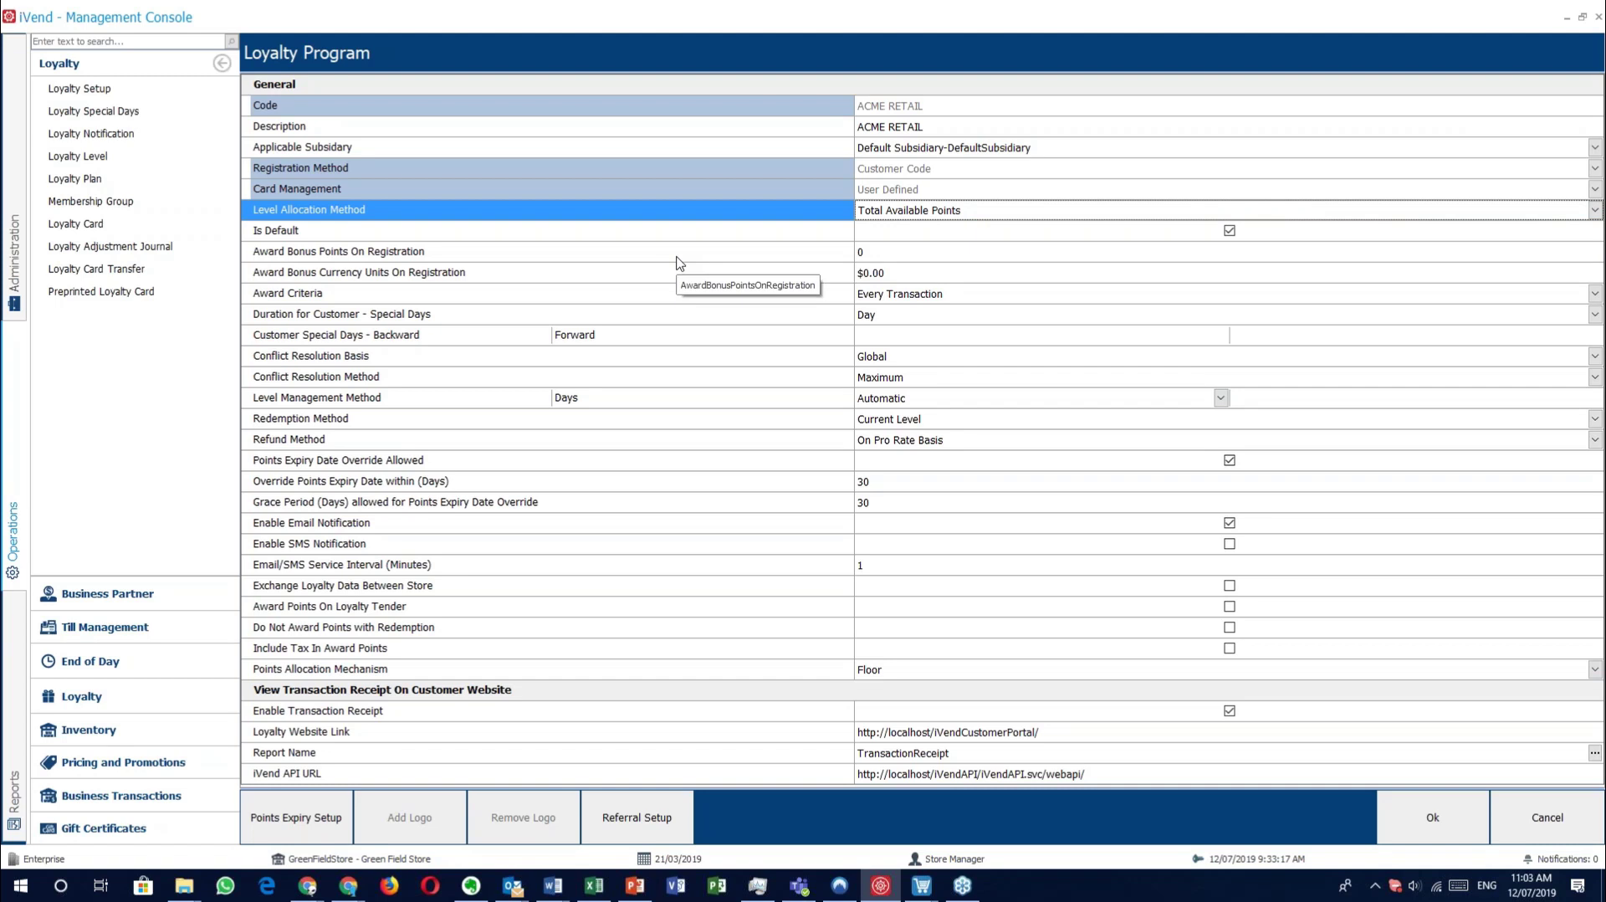
Review the Is Default, Award Bonus Points On Registration, Award Bonus Currency Units On Registration and Award Criteria fields.
left_click(641, 234)
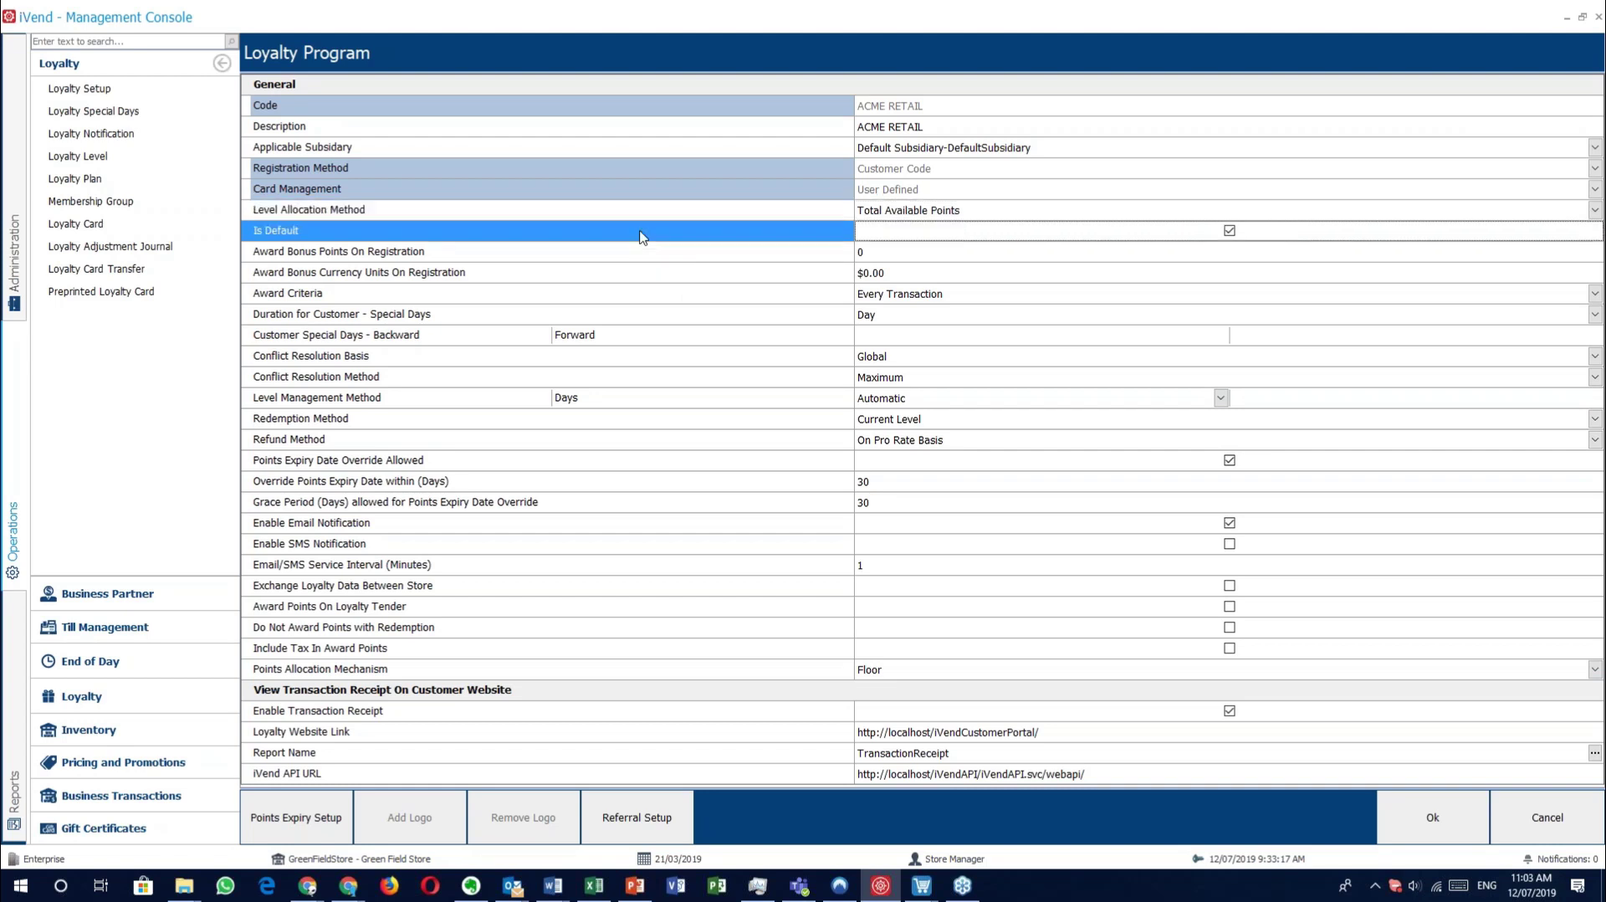
left_click(810, 253)
left_click(466, 280)
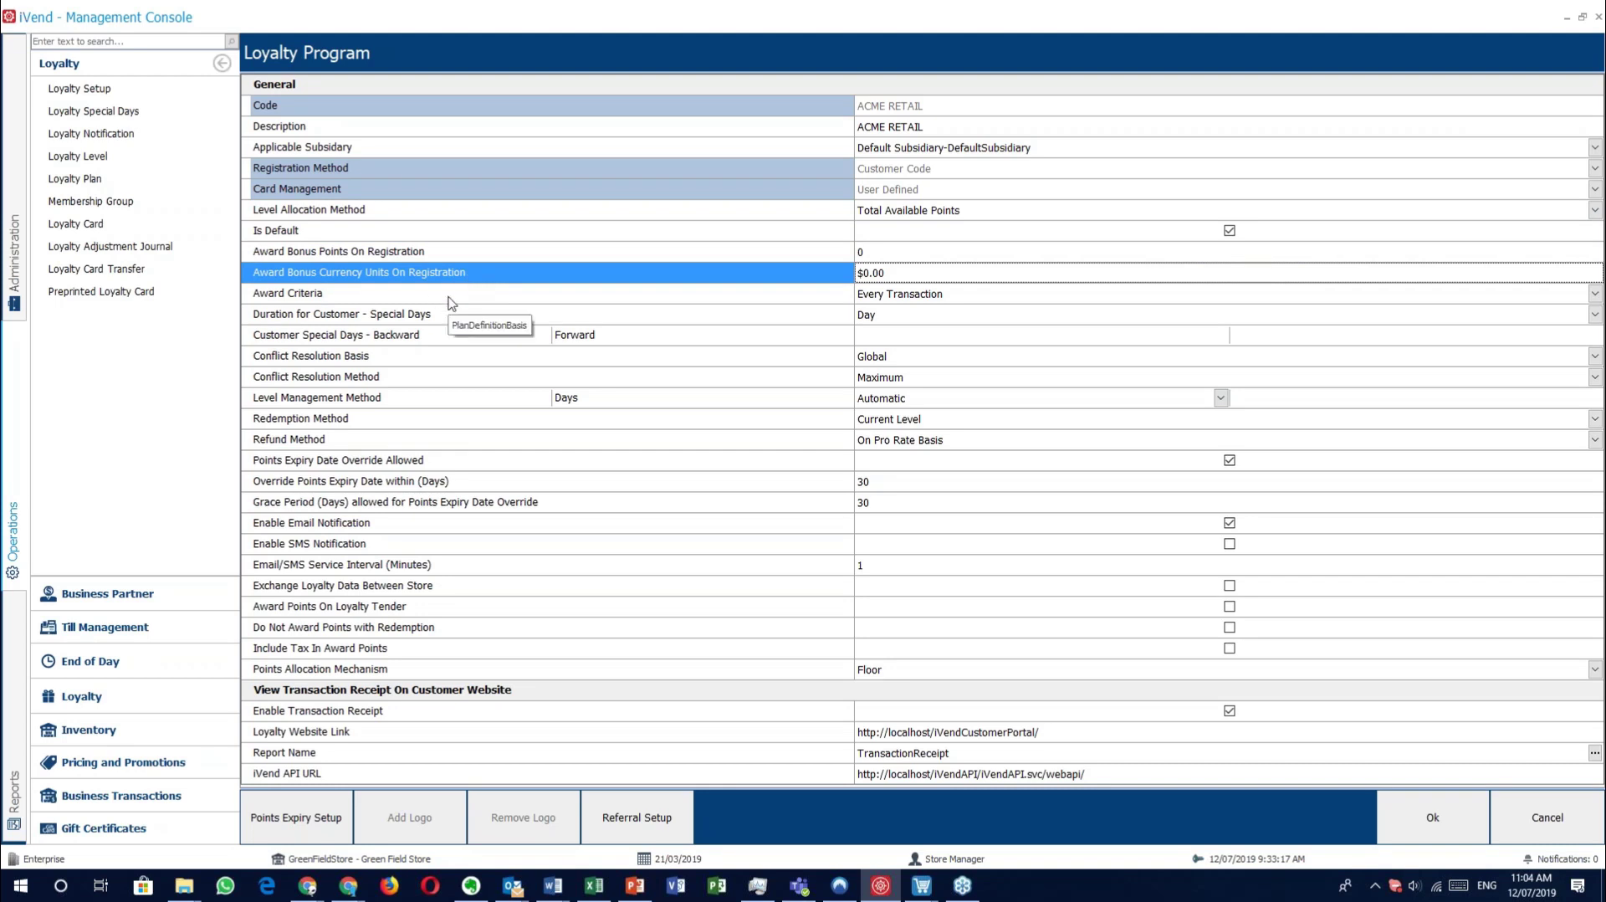
left_click(450, 297)
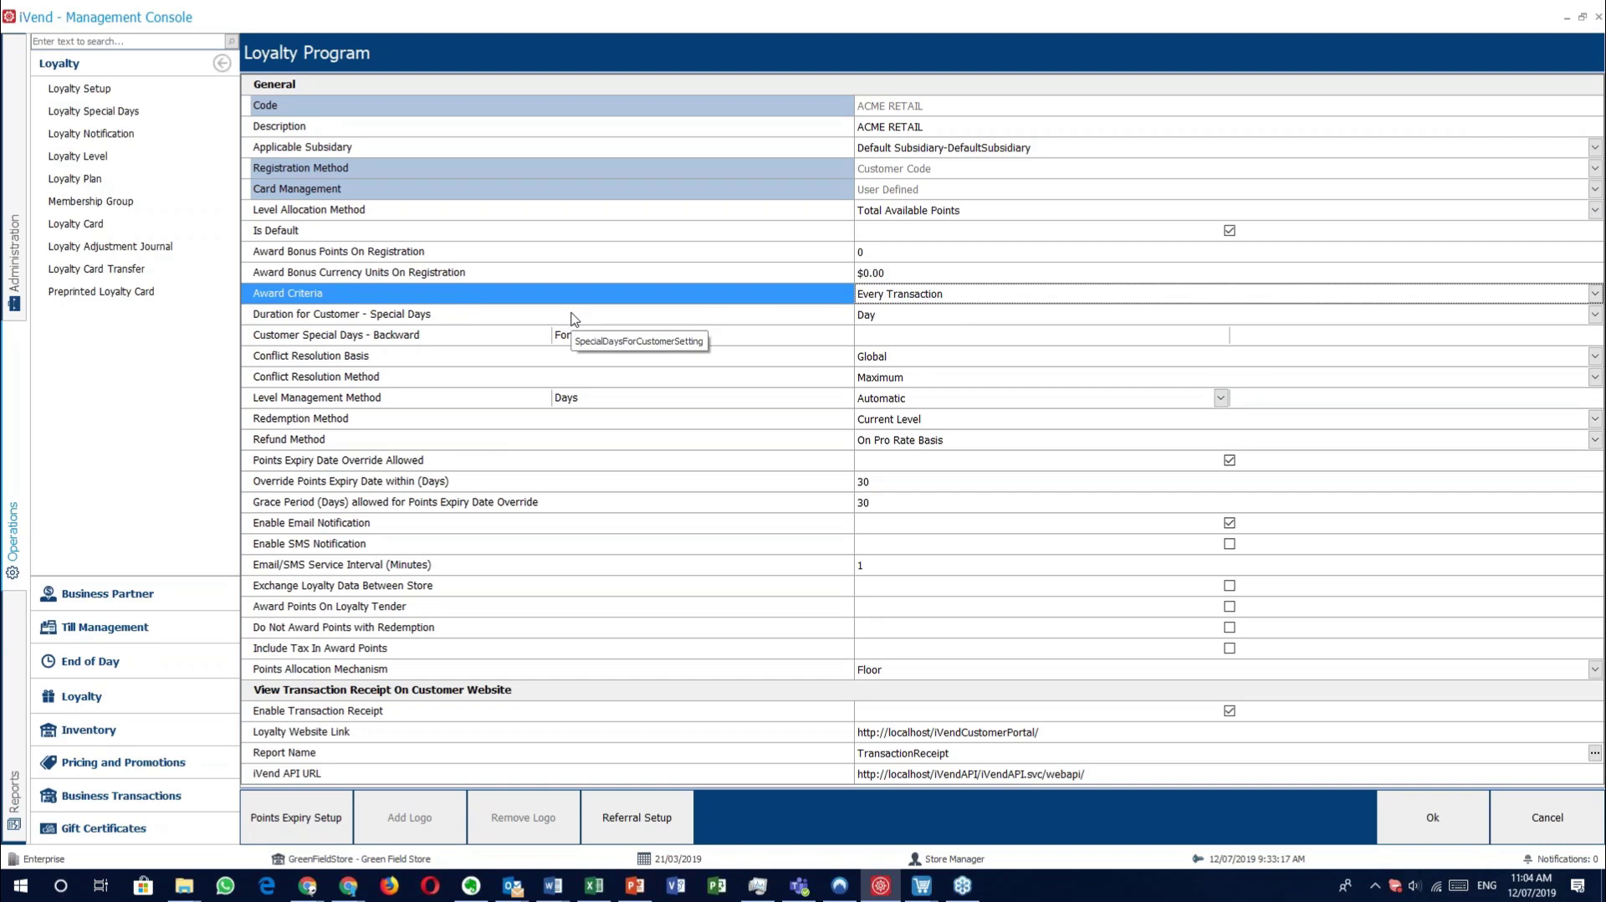
Look through the Award Criteria and Level Allocation Method choices, keeping Every Transaction and Total Available Points.
left_click(951, 295)
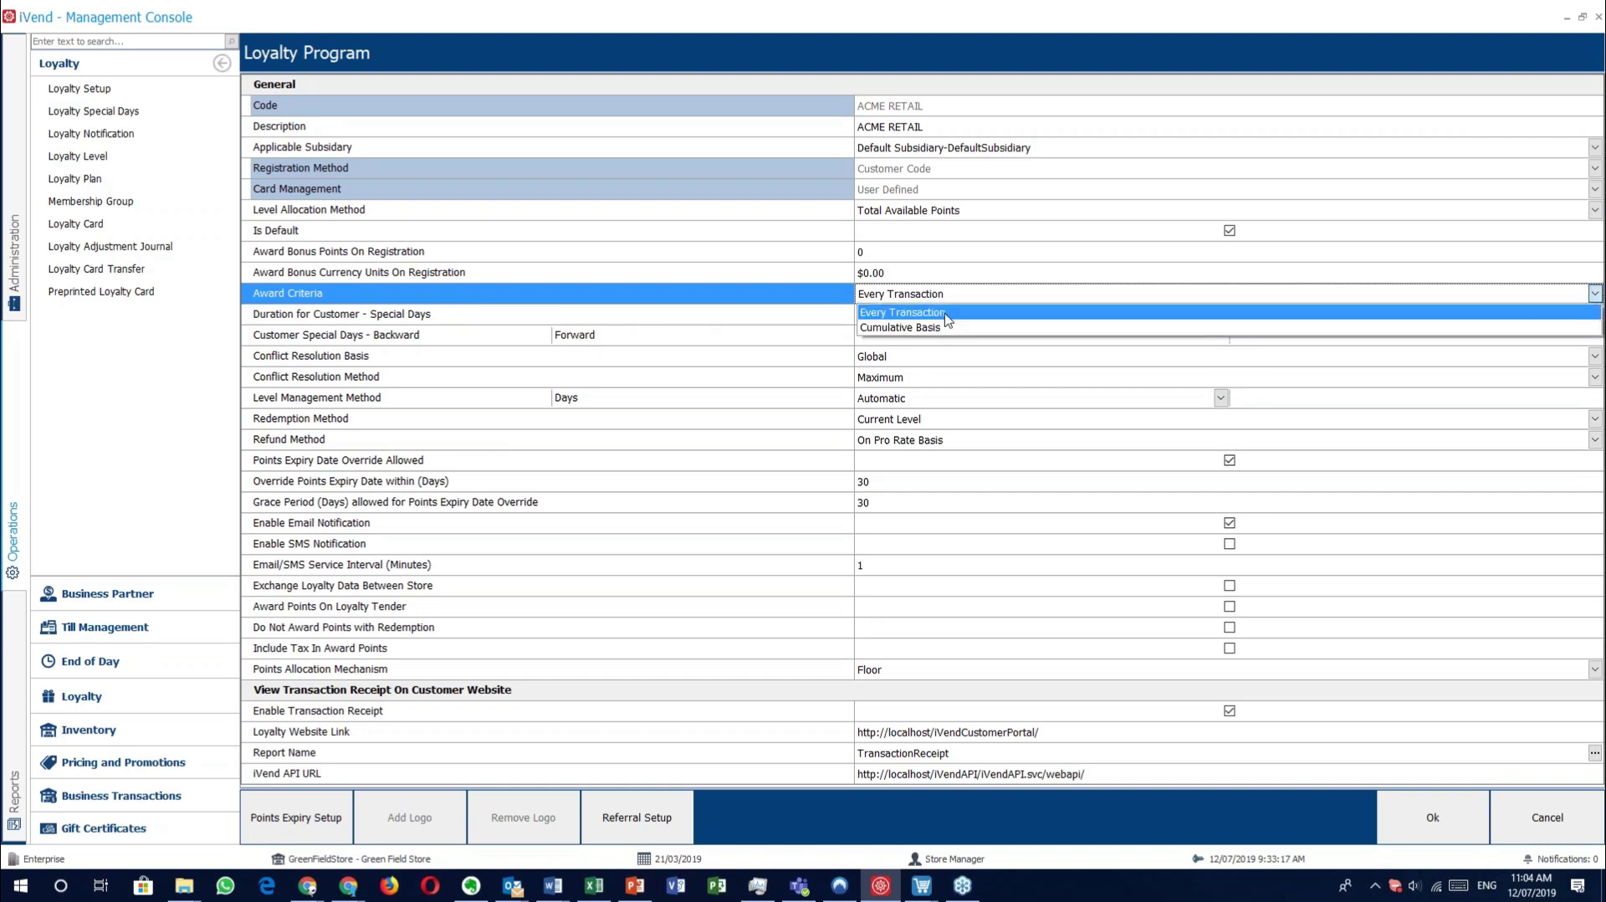
left_click(948, 311)
left_click(971, 216)
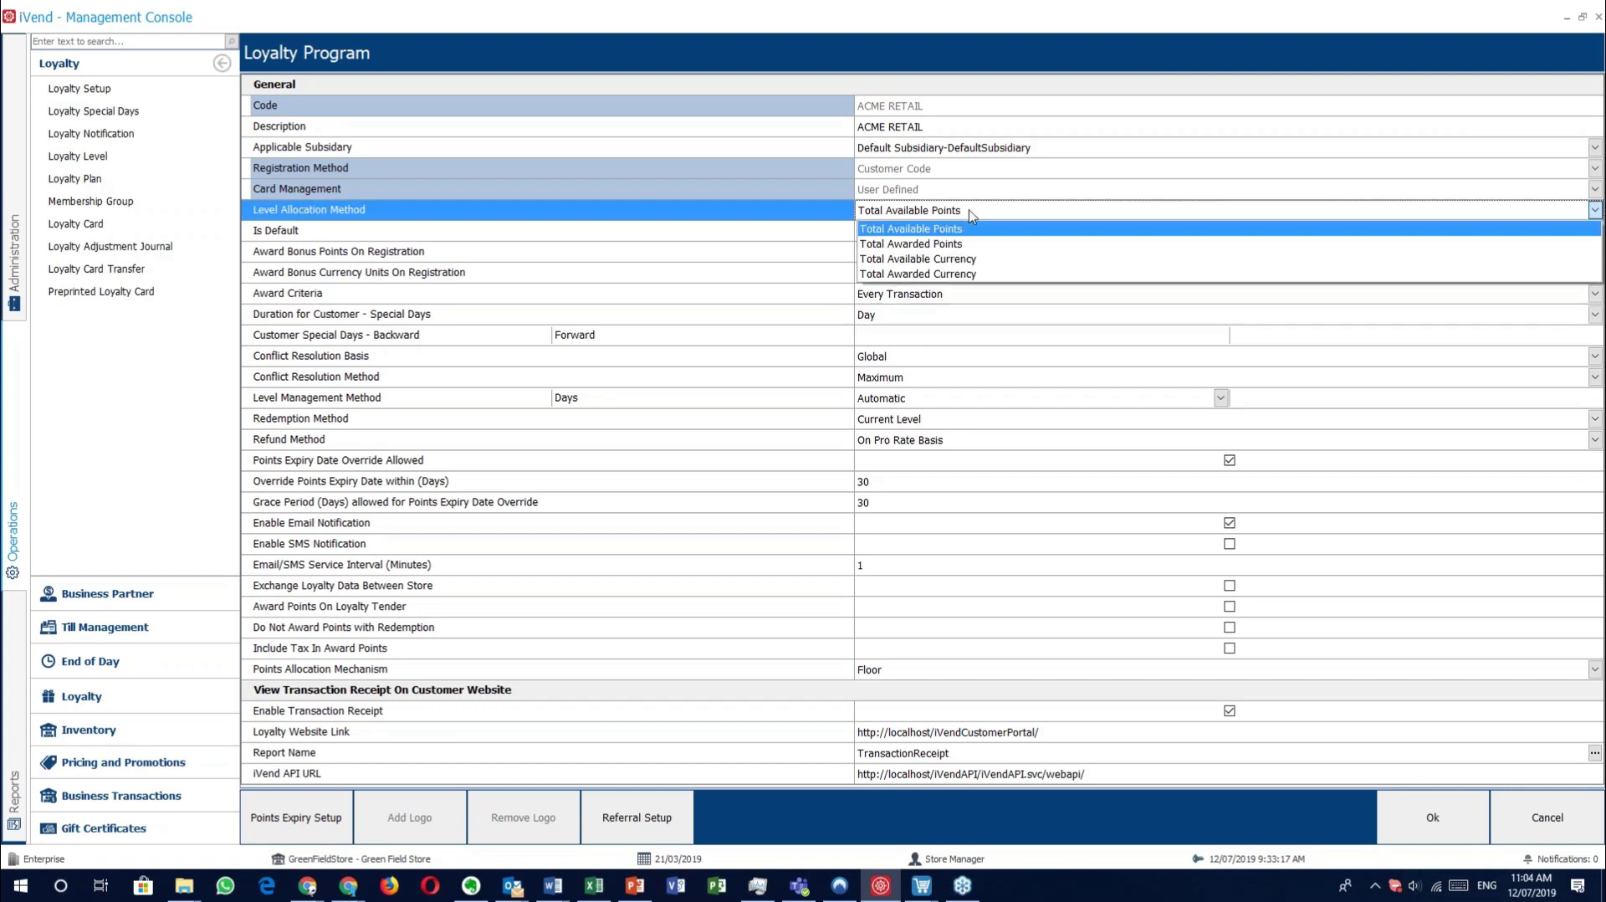
left_click(962, 229)
left_click(948, 294)
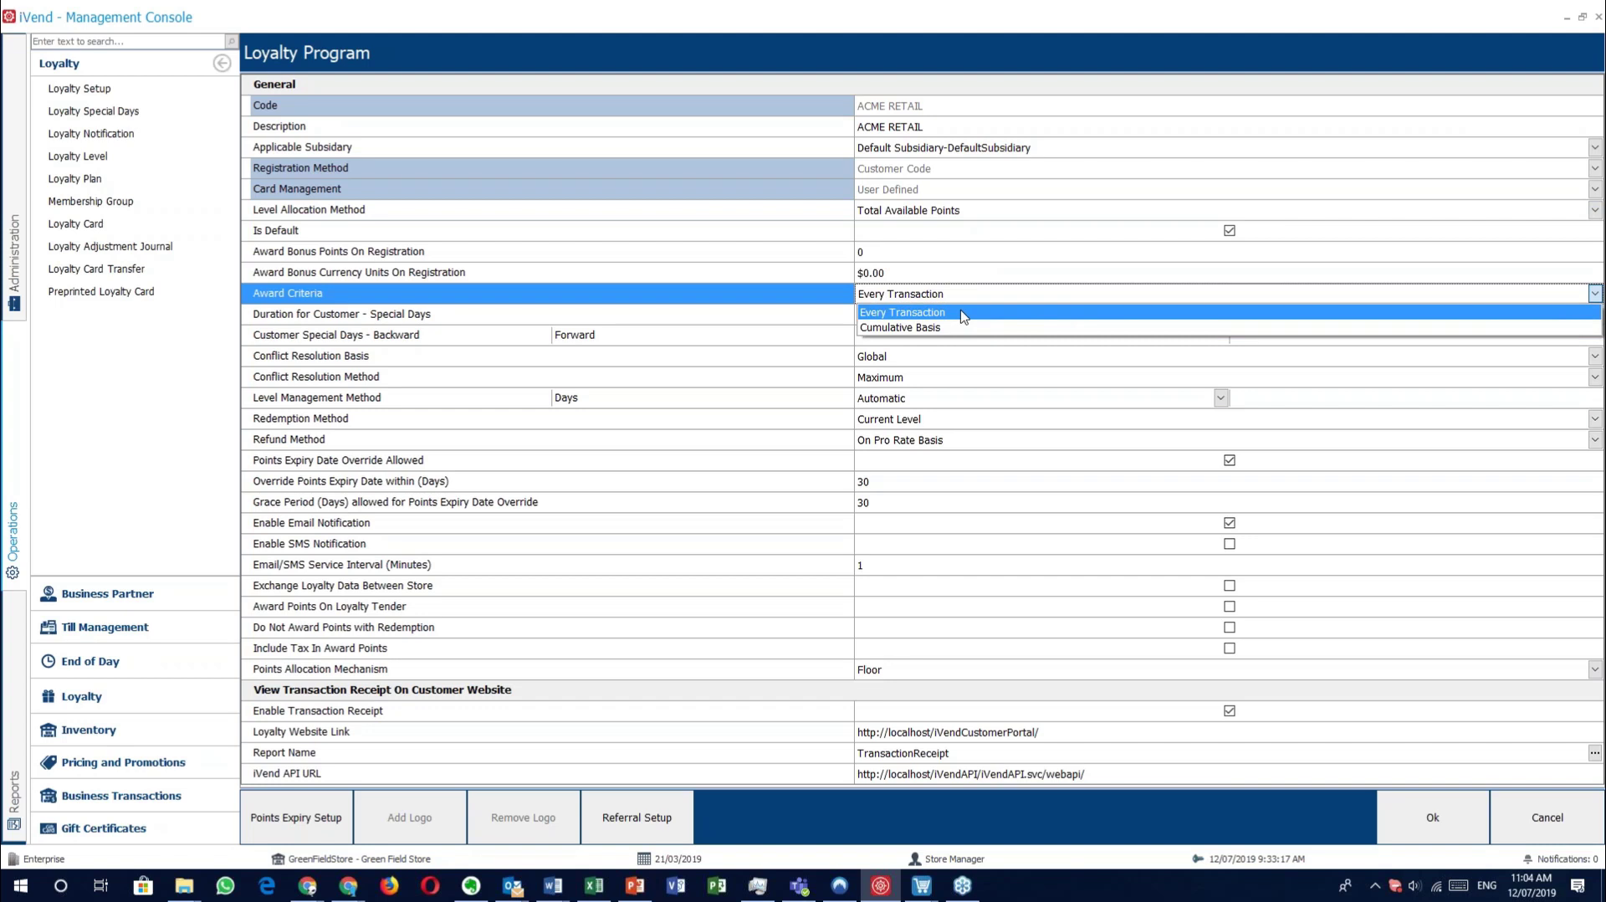
left_click(963, 313)
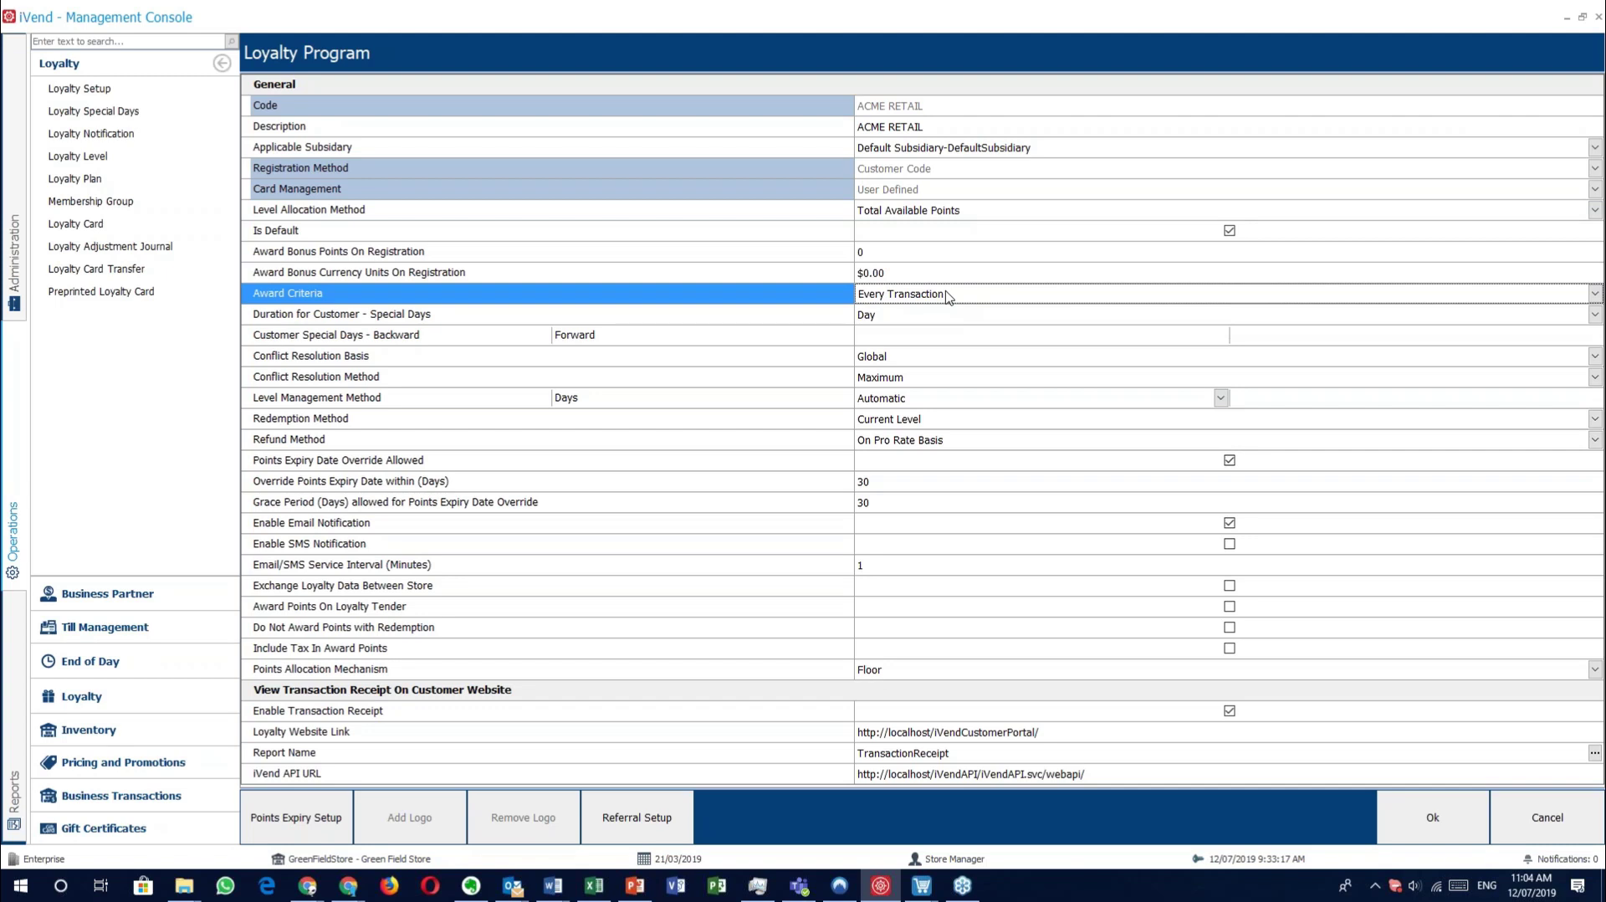
Review the special-days duration, Customer Special Days, Conflict Resolution Basis and Conflict Resolution Method fields.
left_click(394, 316)
left_click(405, 337)
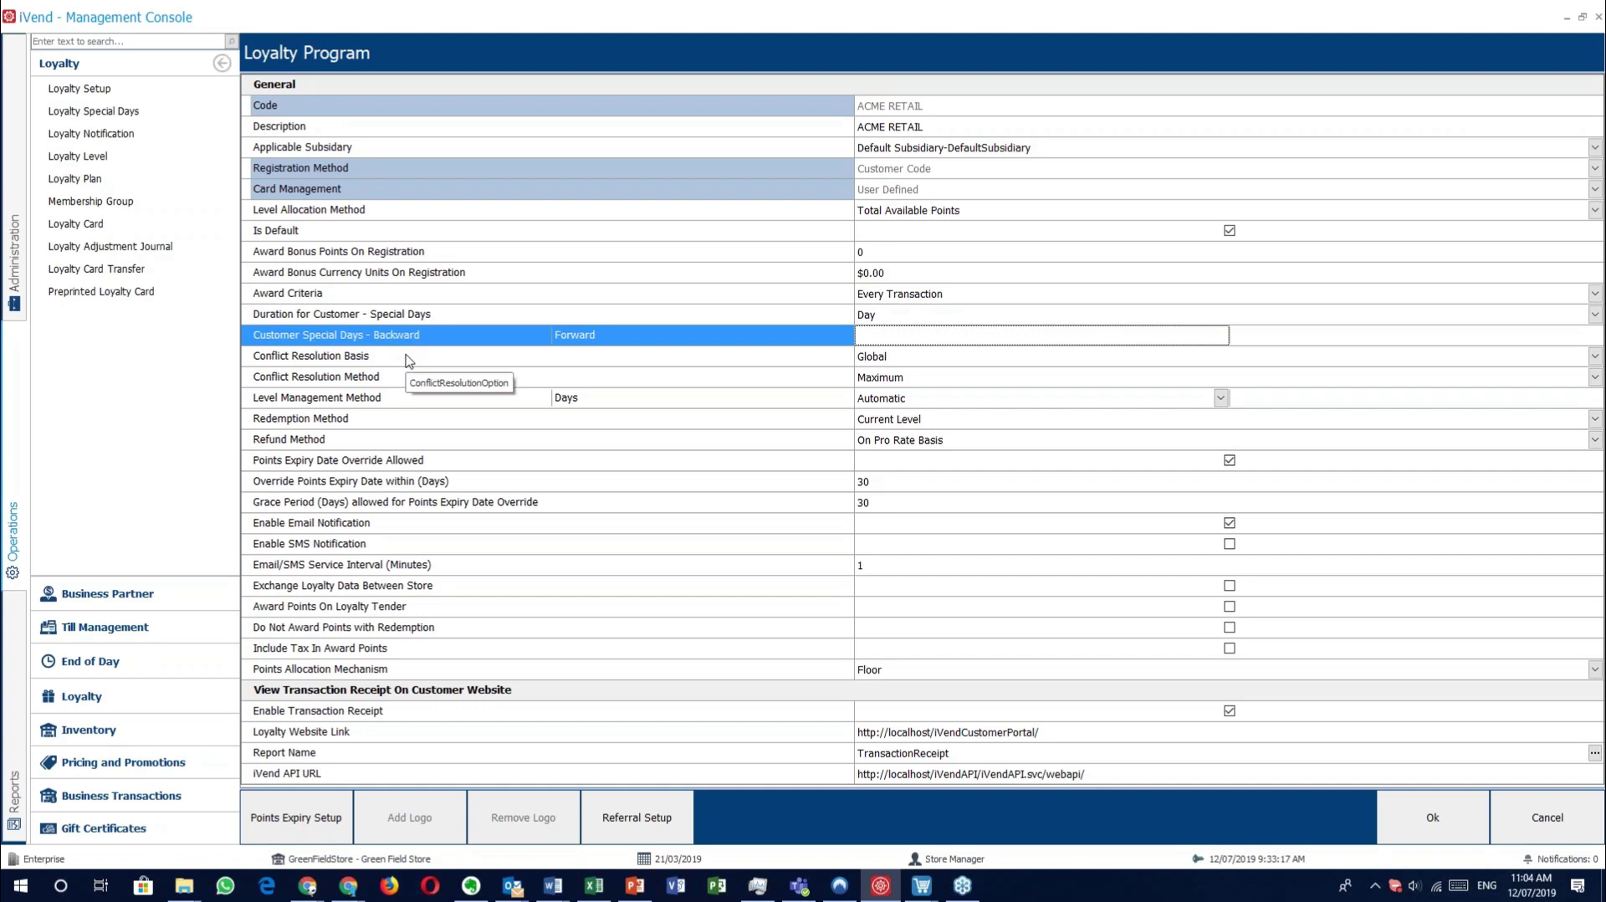
left_click(408, 360)
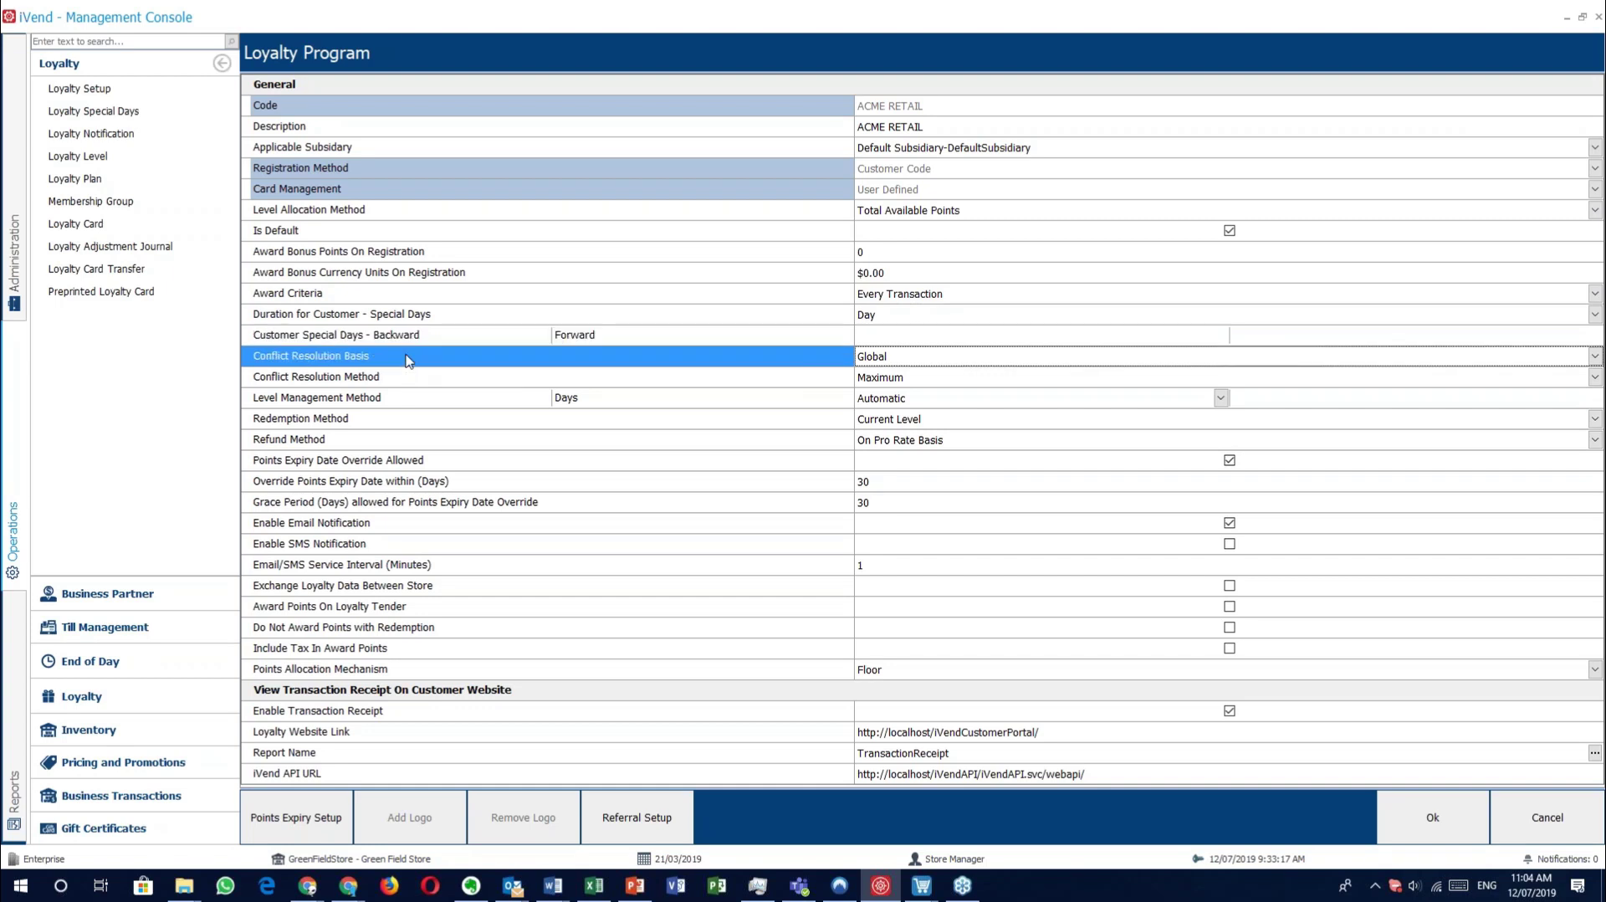
left_click(572, 381)
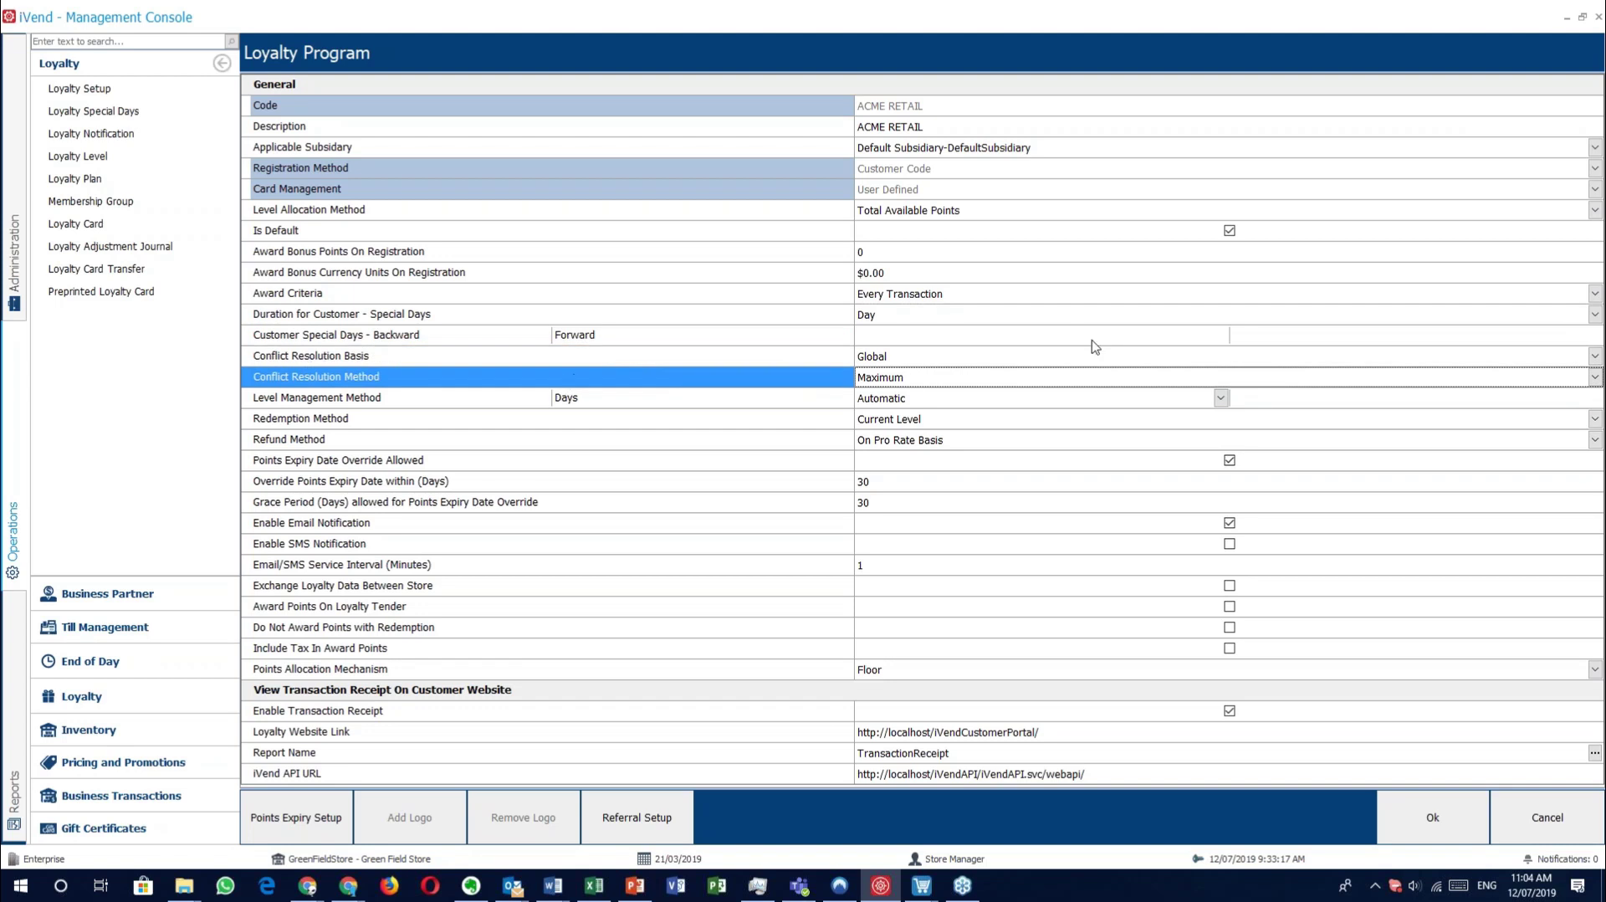
Examine the available choices for the conflict resolution settings and keep Global and Maximum.
left_click(1012, 362)
left_click(994, 380)
left_click(994, 380)
left_click(896, 362)
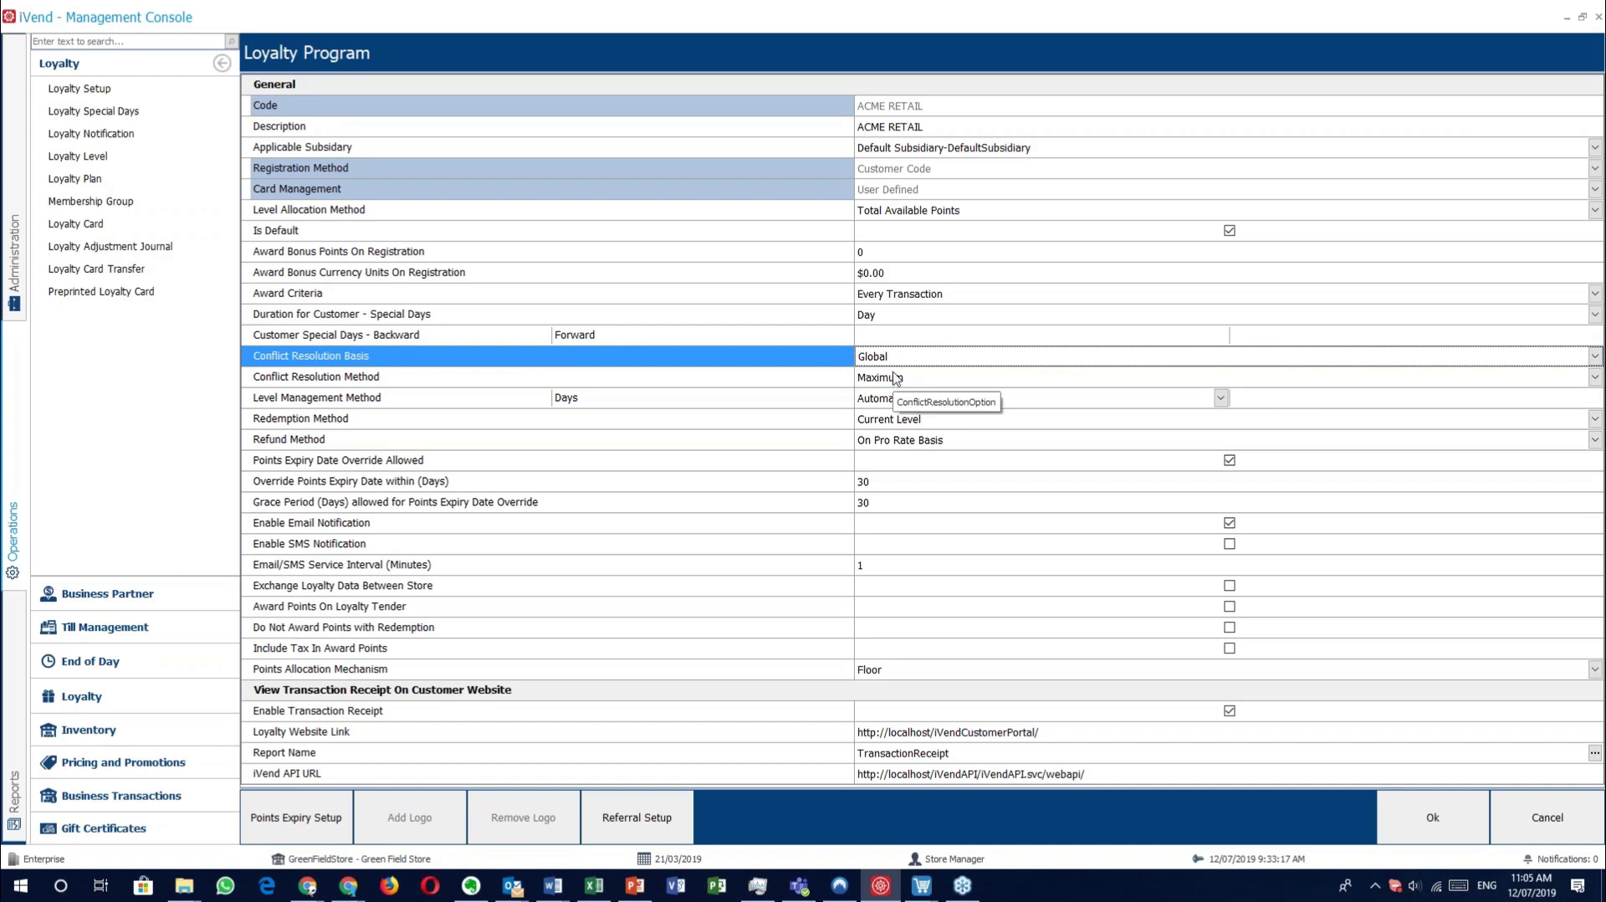
left_click(896, 378)
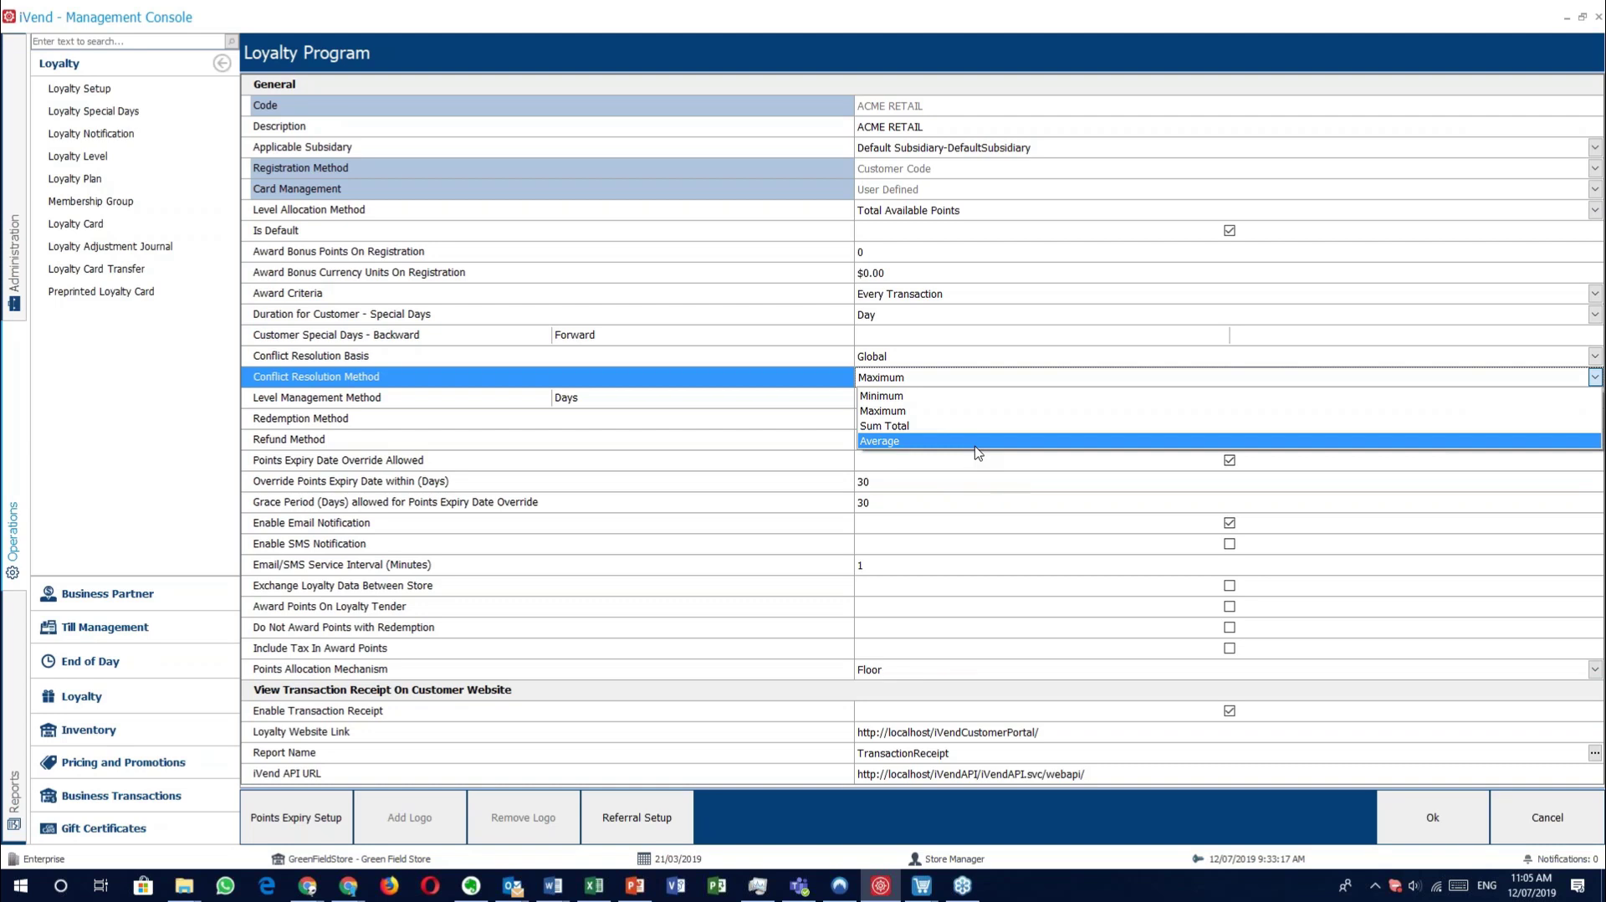
left_click(827, 381)
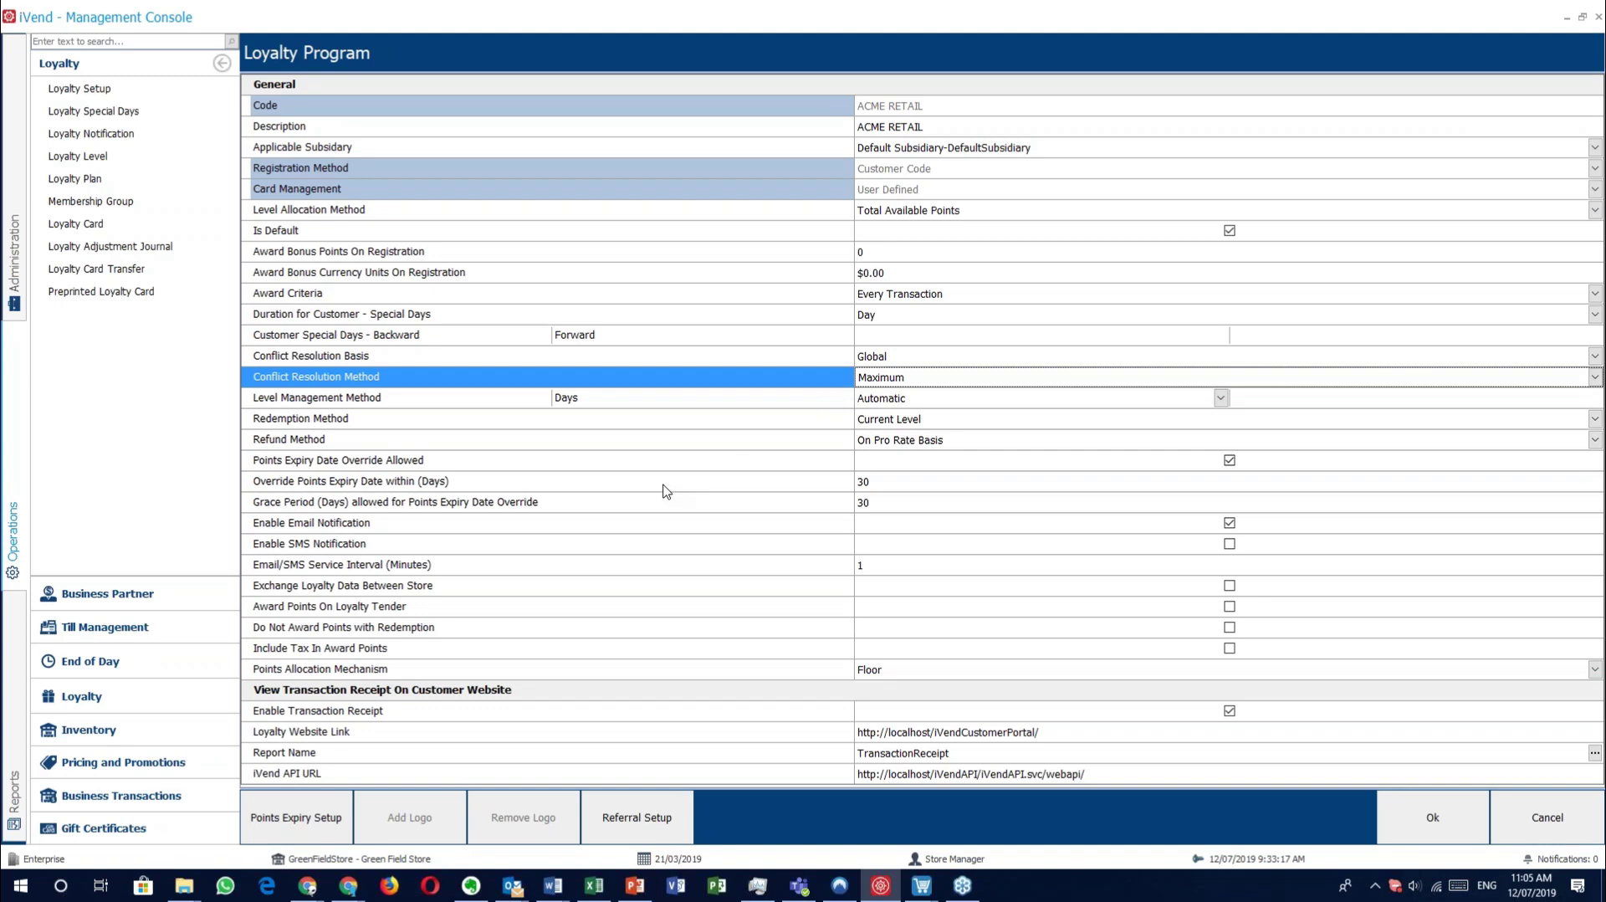
Look through the Level Management Method choices and keep Automatic.
left_click(474, 400)
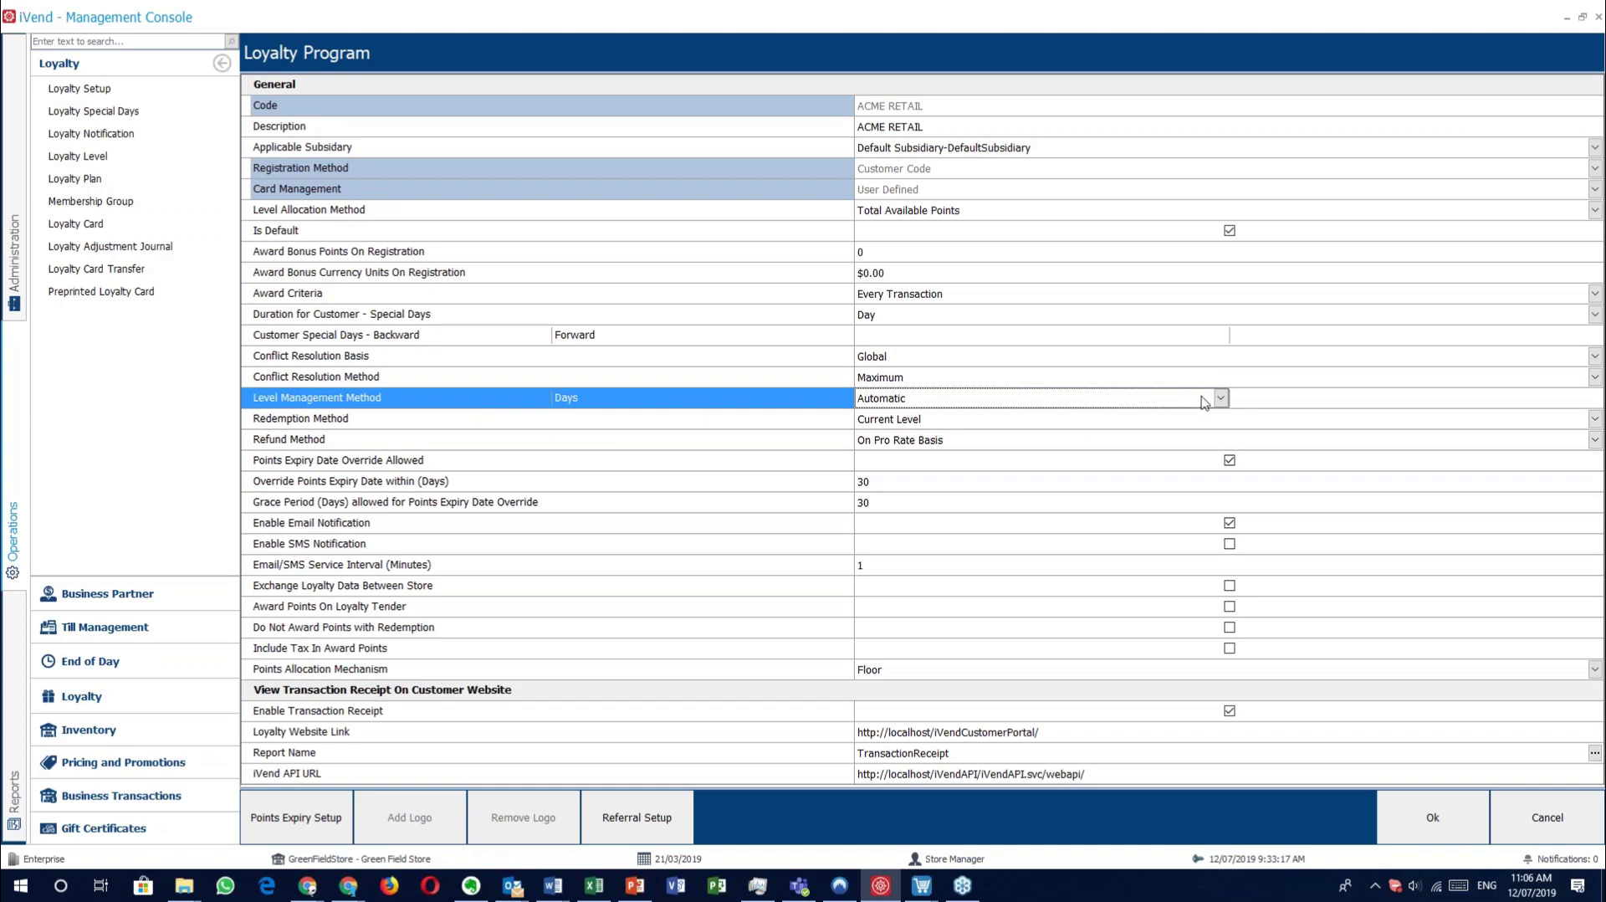
left_click(1208, 400)
left_click(1207, 400)
left_click(1208, 400)
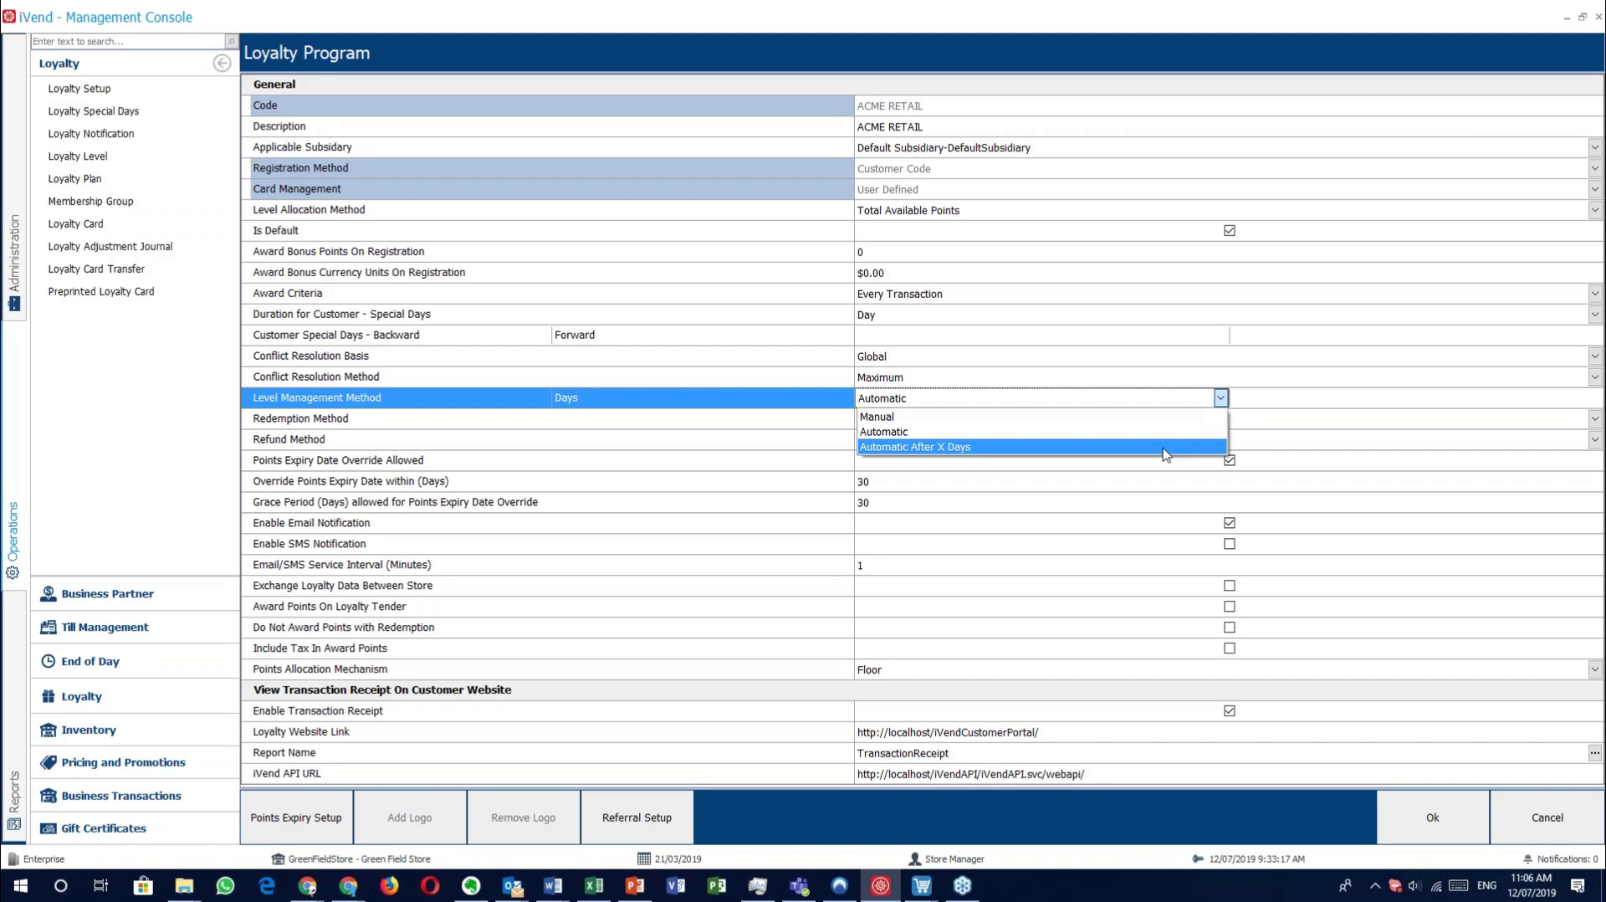
left_click(1144, 400)
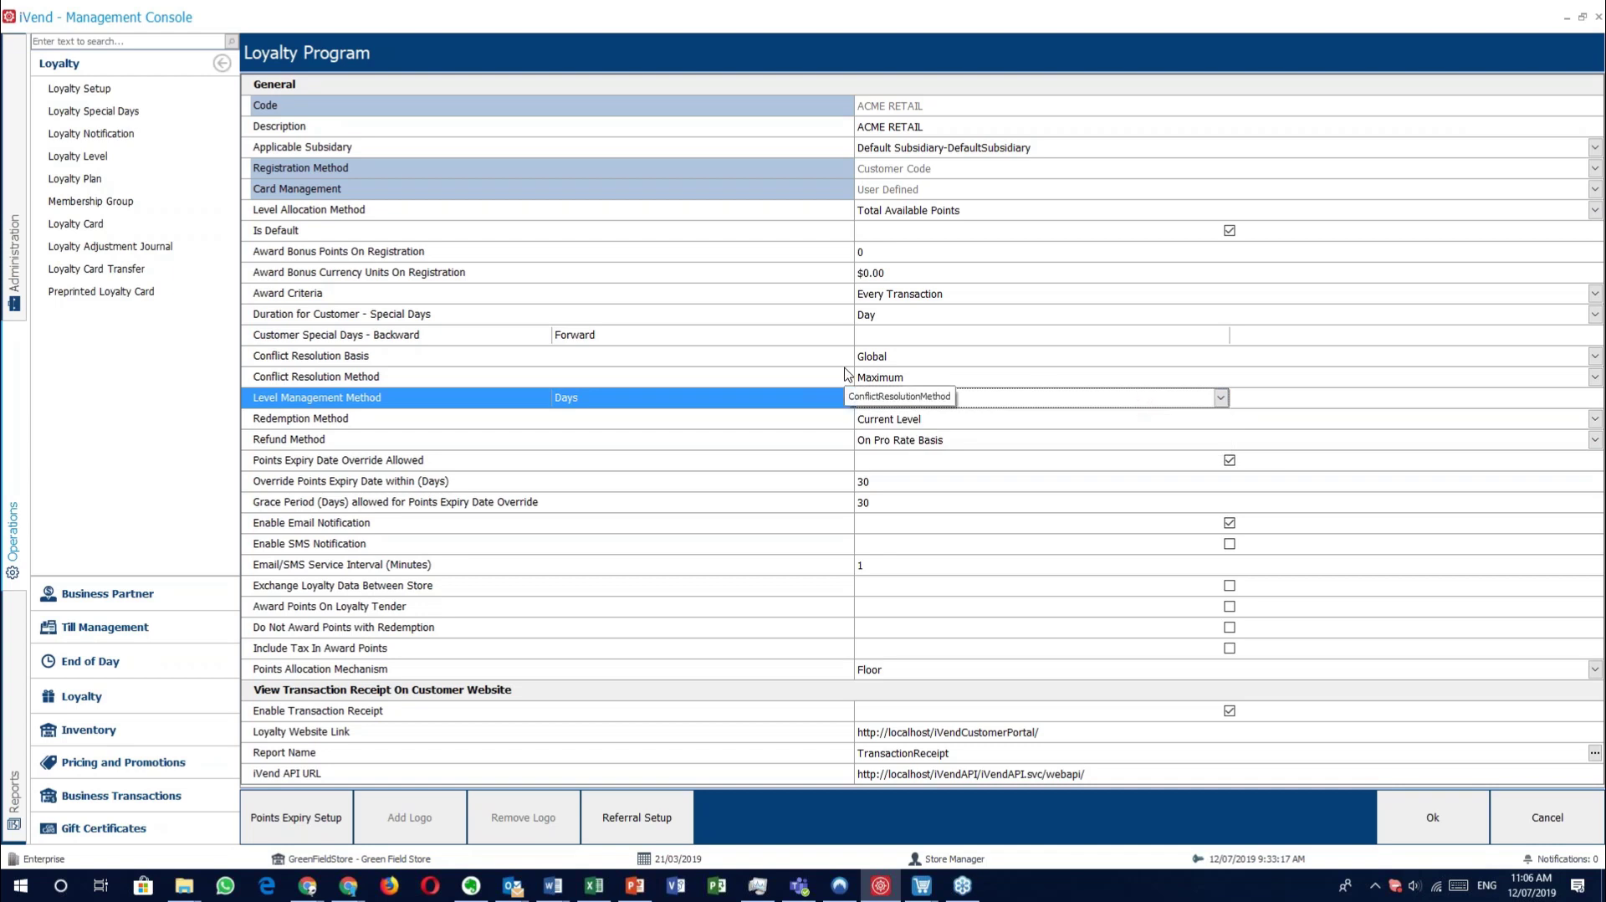
Check the Redemption Method and Refund Method choices, keeping Current Level and On Pro Rate Basis.
left_click(711, 437)
left_click(699, 418)
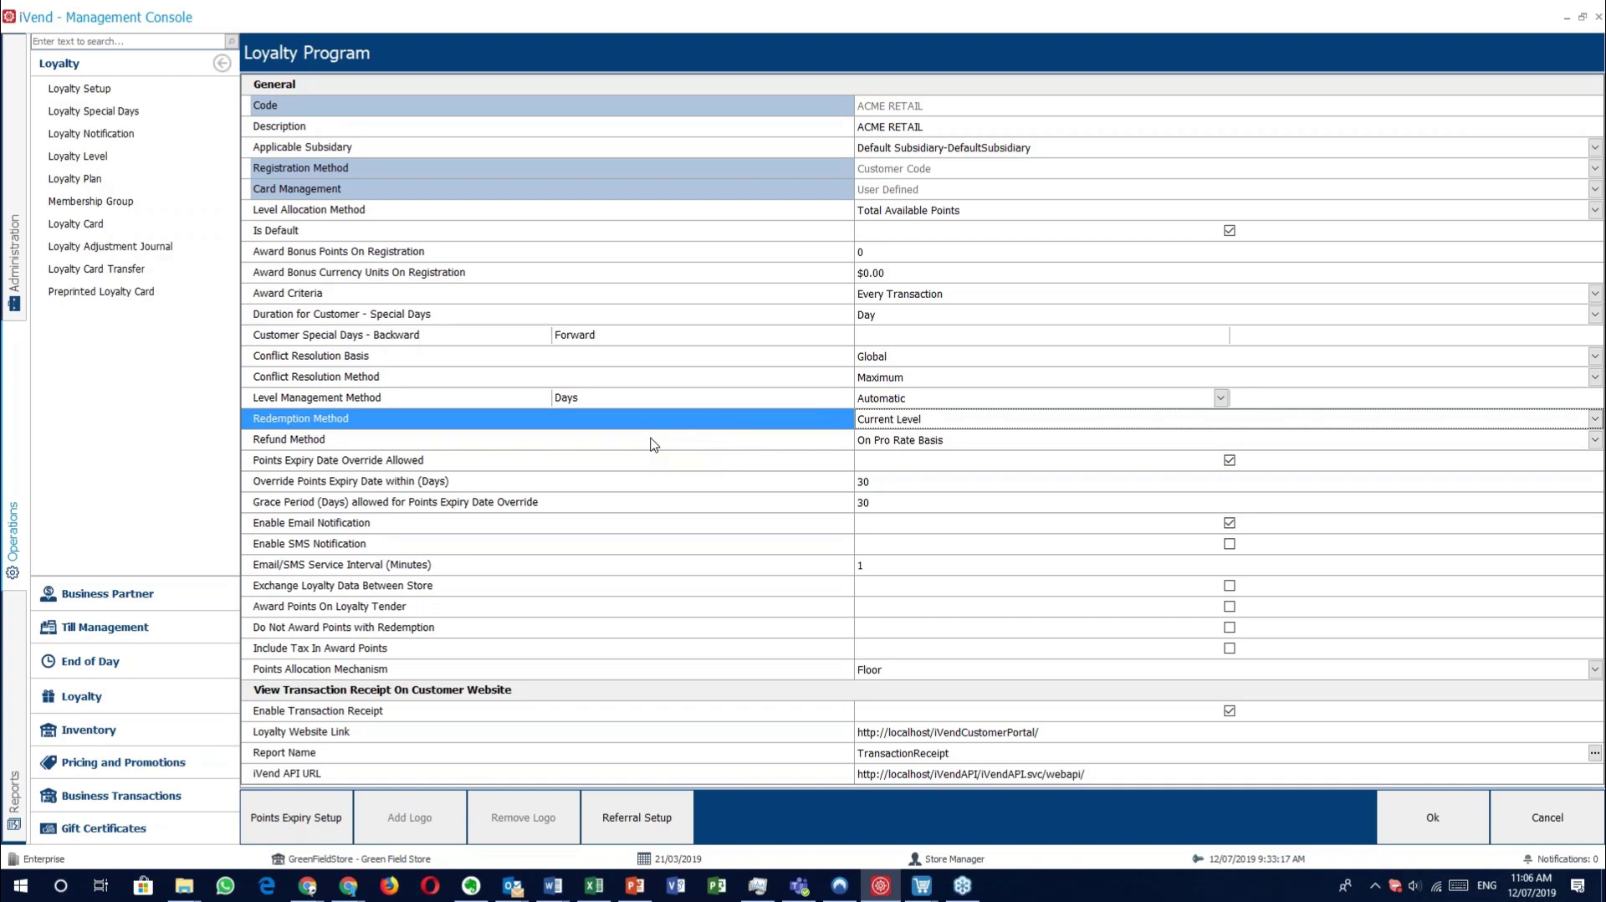
left_click(1019, 423)
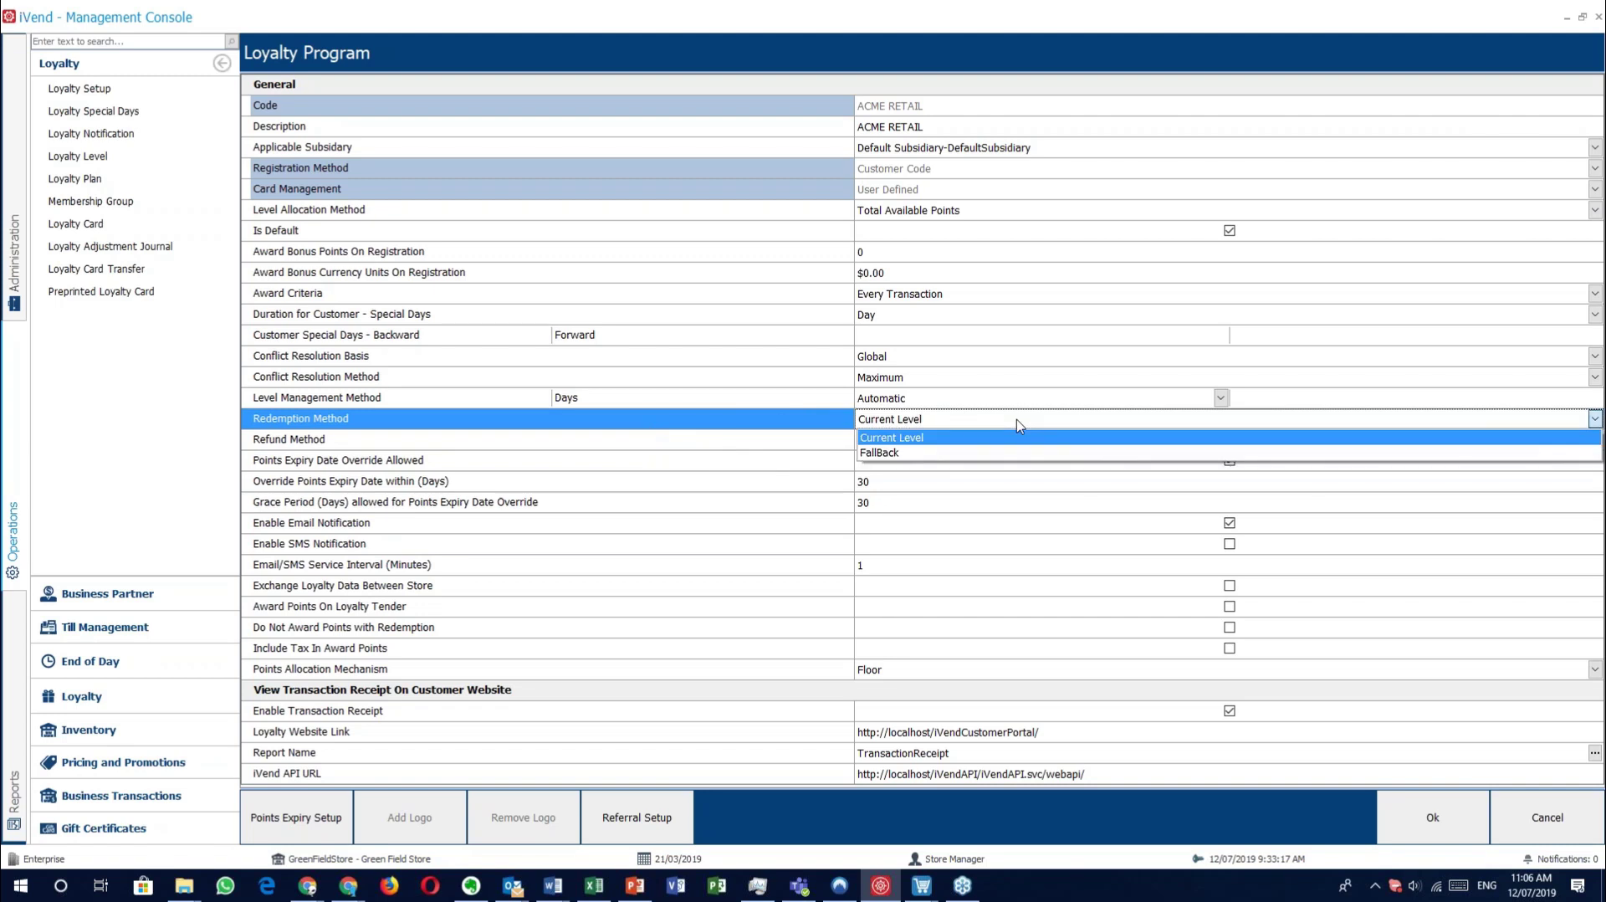
left_click(1018, 423)
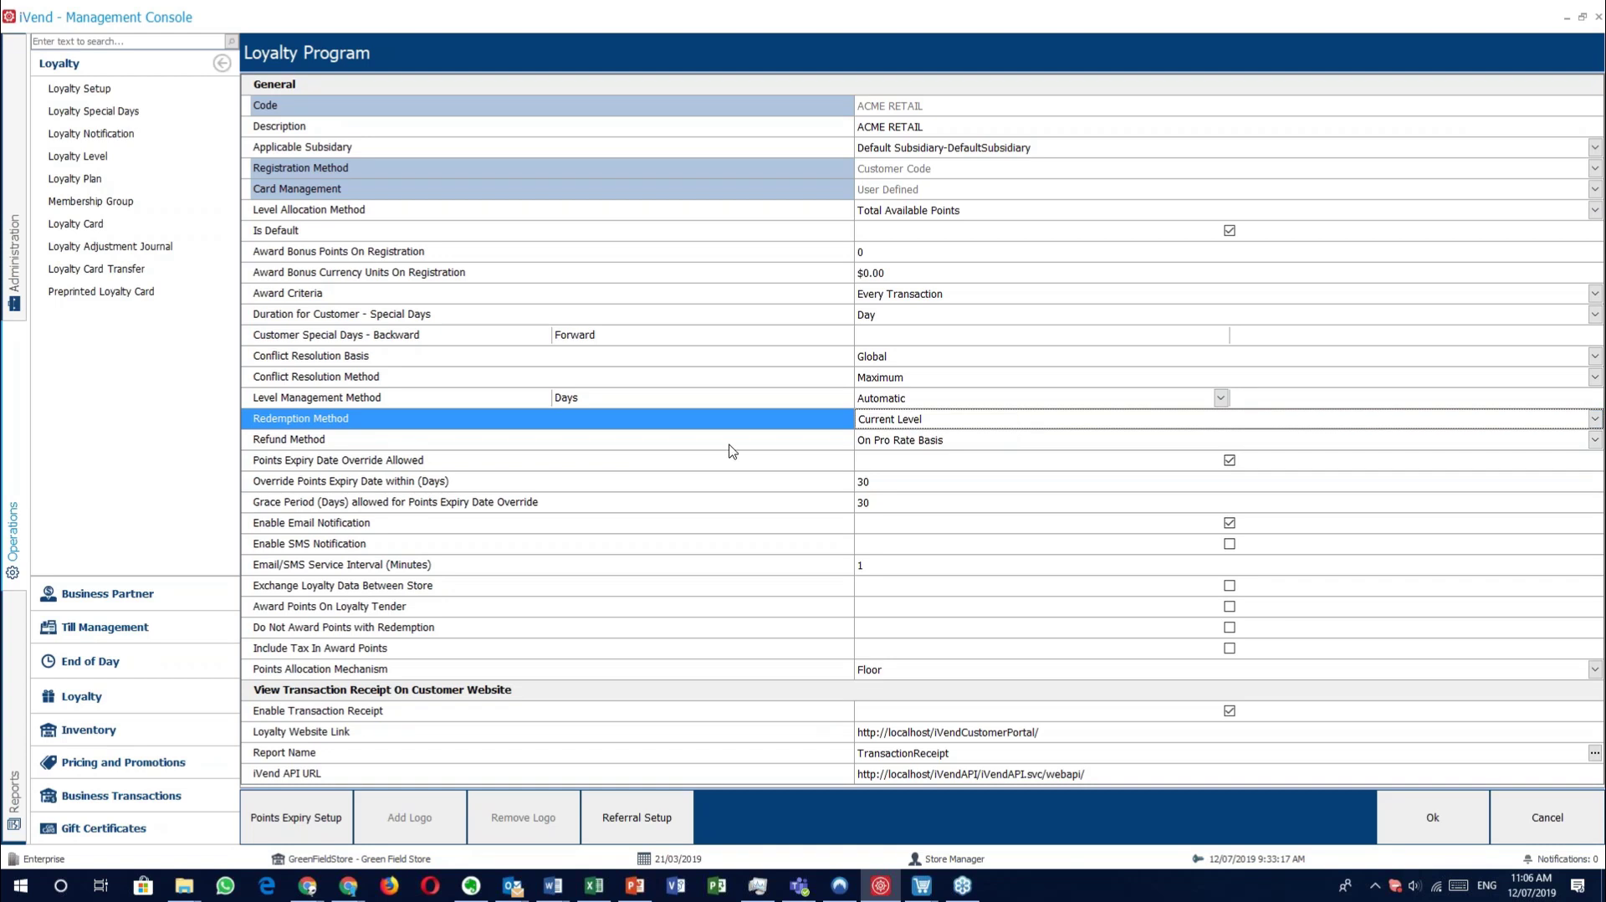
left_click(661, 443)
left_click(923, 444)
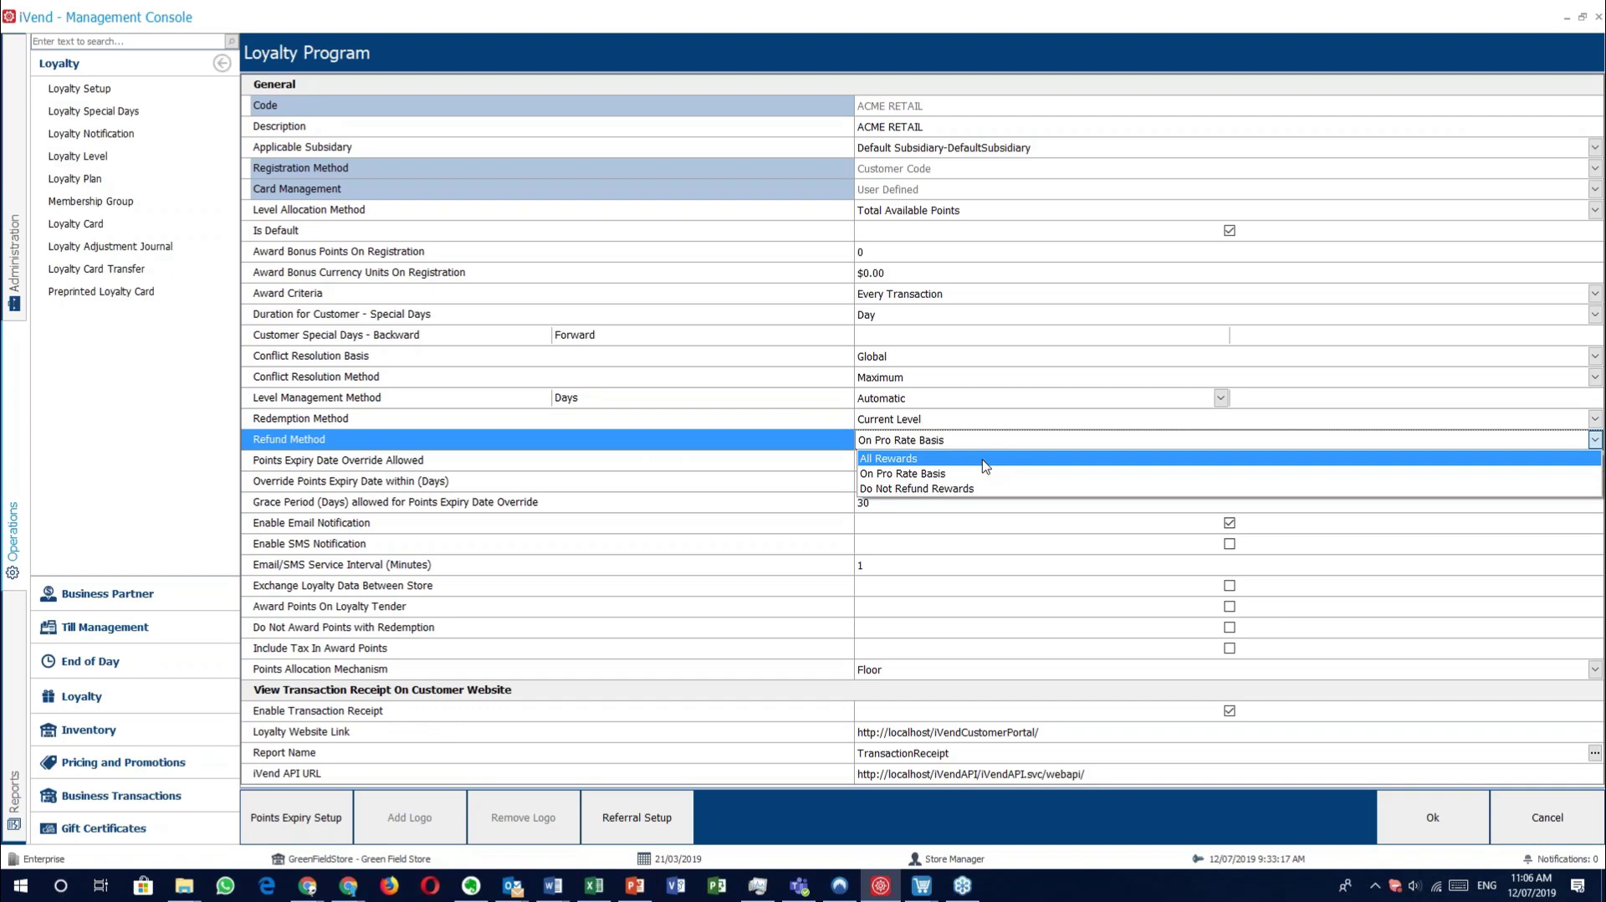
left_click(930, 444)
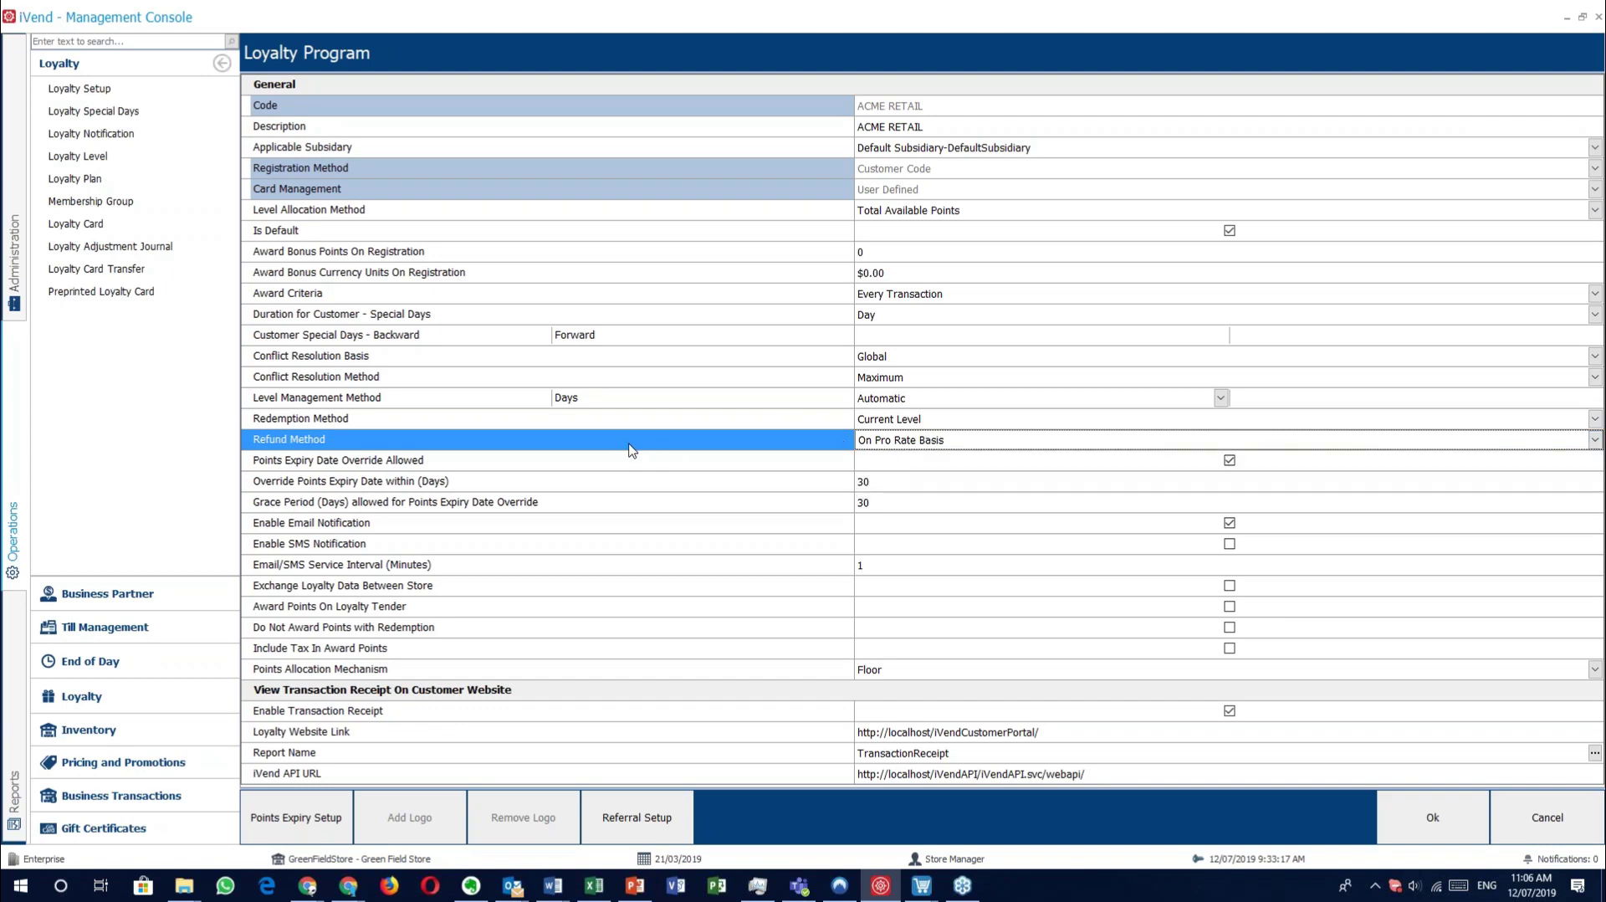
Review the Points Expiry Date Override Allowed setting with its override days and grace period fields.
left_click(615, 466)
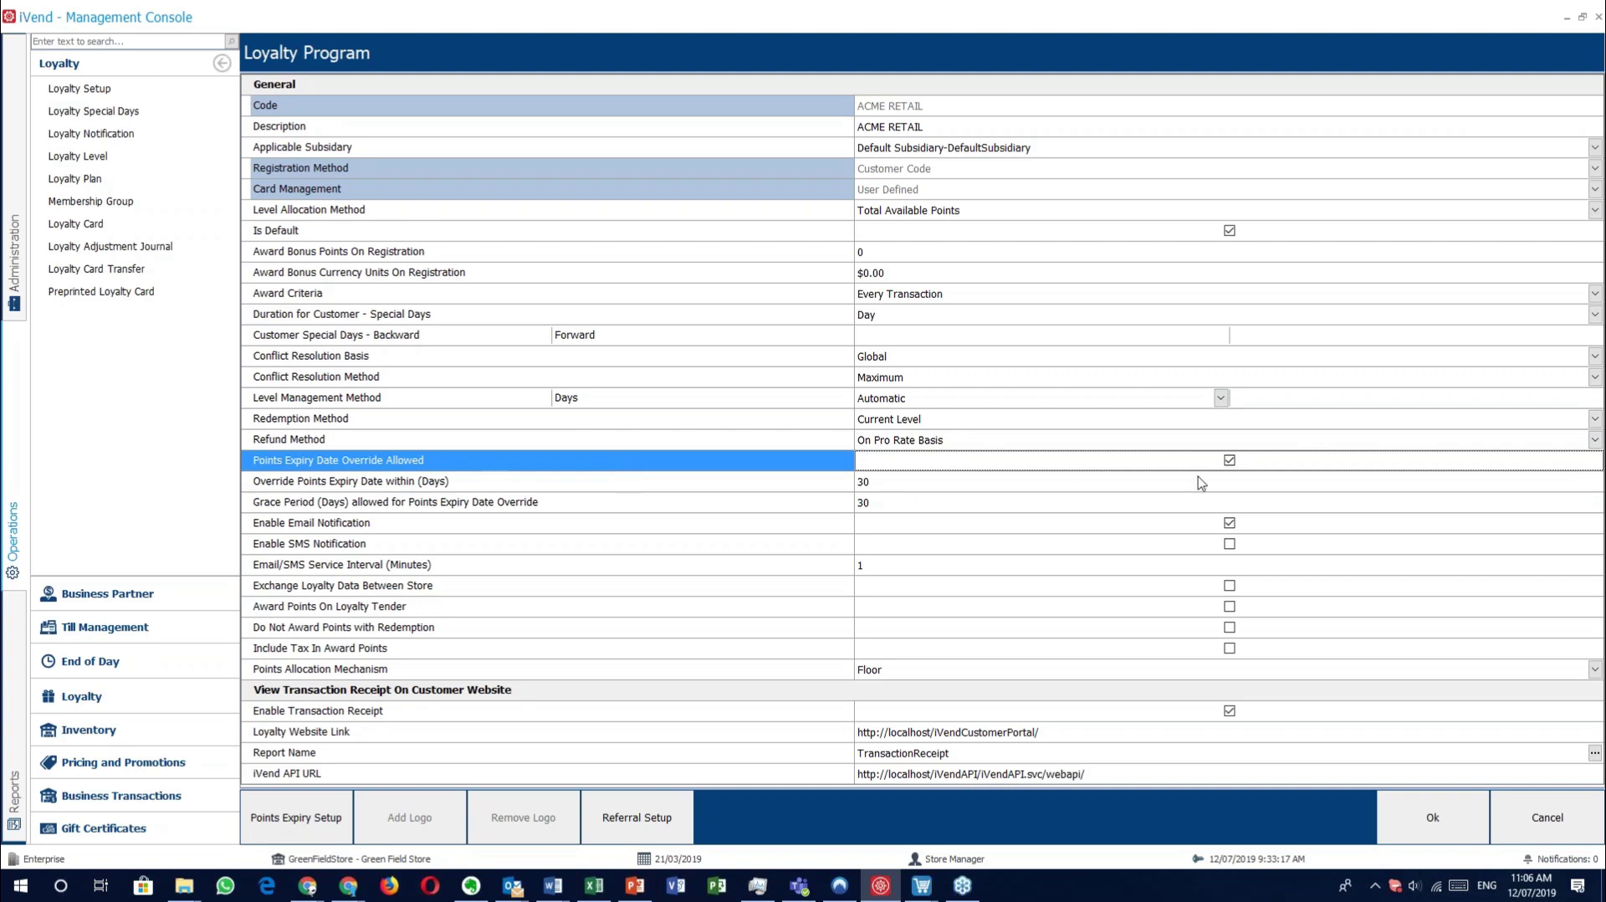
left_click(705, 483)
left_click(686, 499)
left_click(686, 484)
left_click(686, 508)
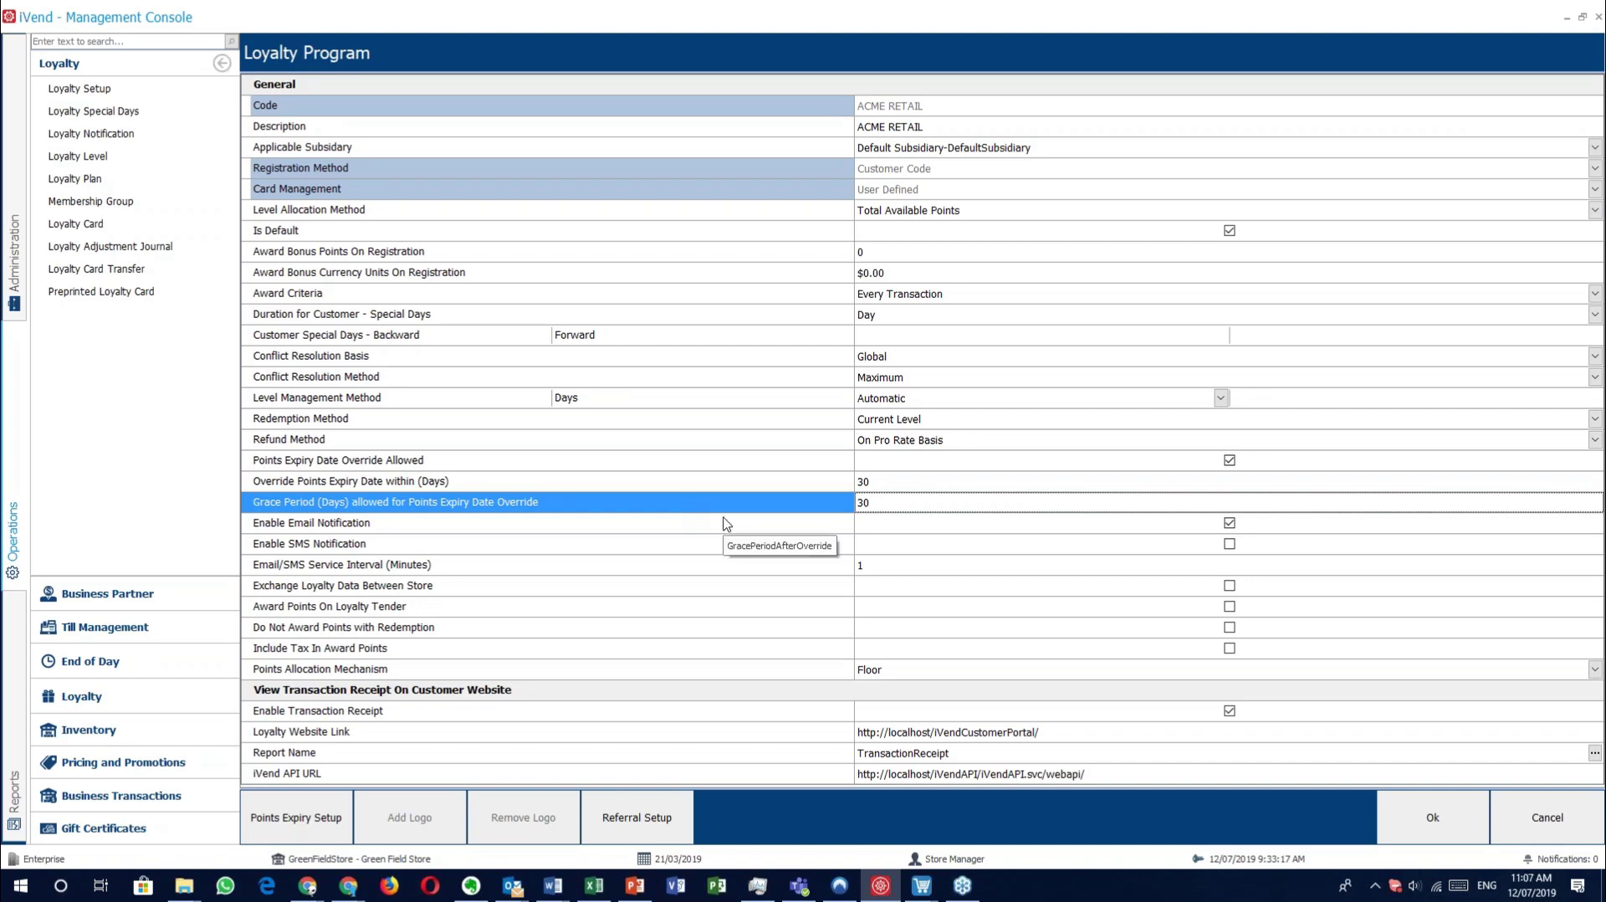
Review the email and SMS notification settings, the service interval and Exchange Loyalty Data Between Store.
left_click(652, 526)
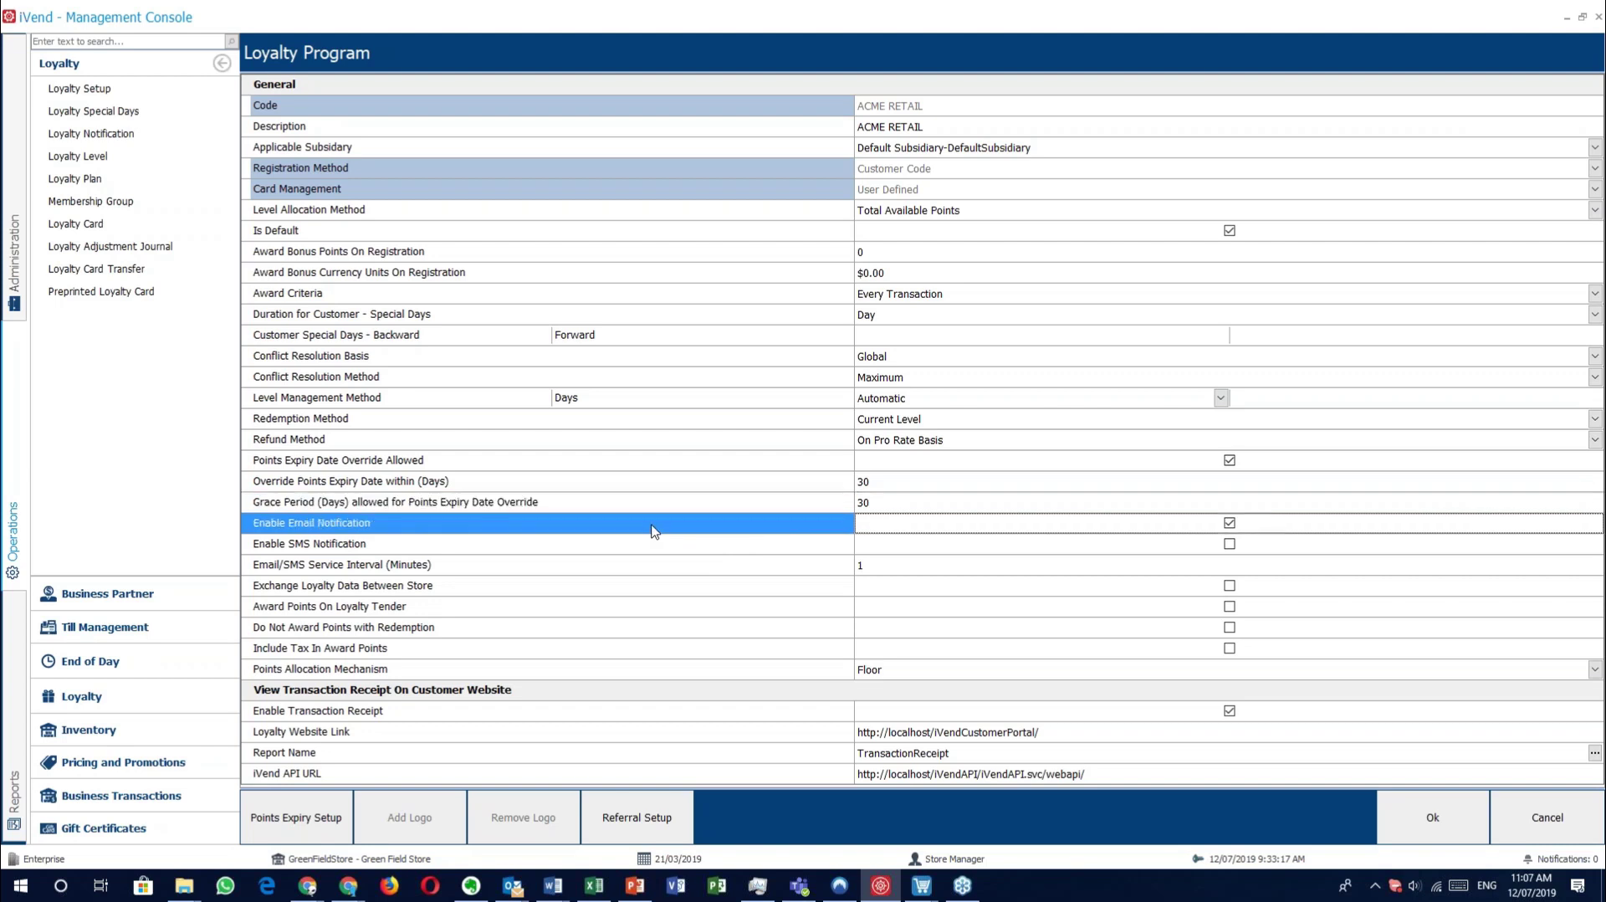
left_click(657, 543)
left_click(652, 566)
left_click(640, 589)
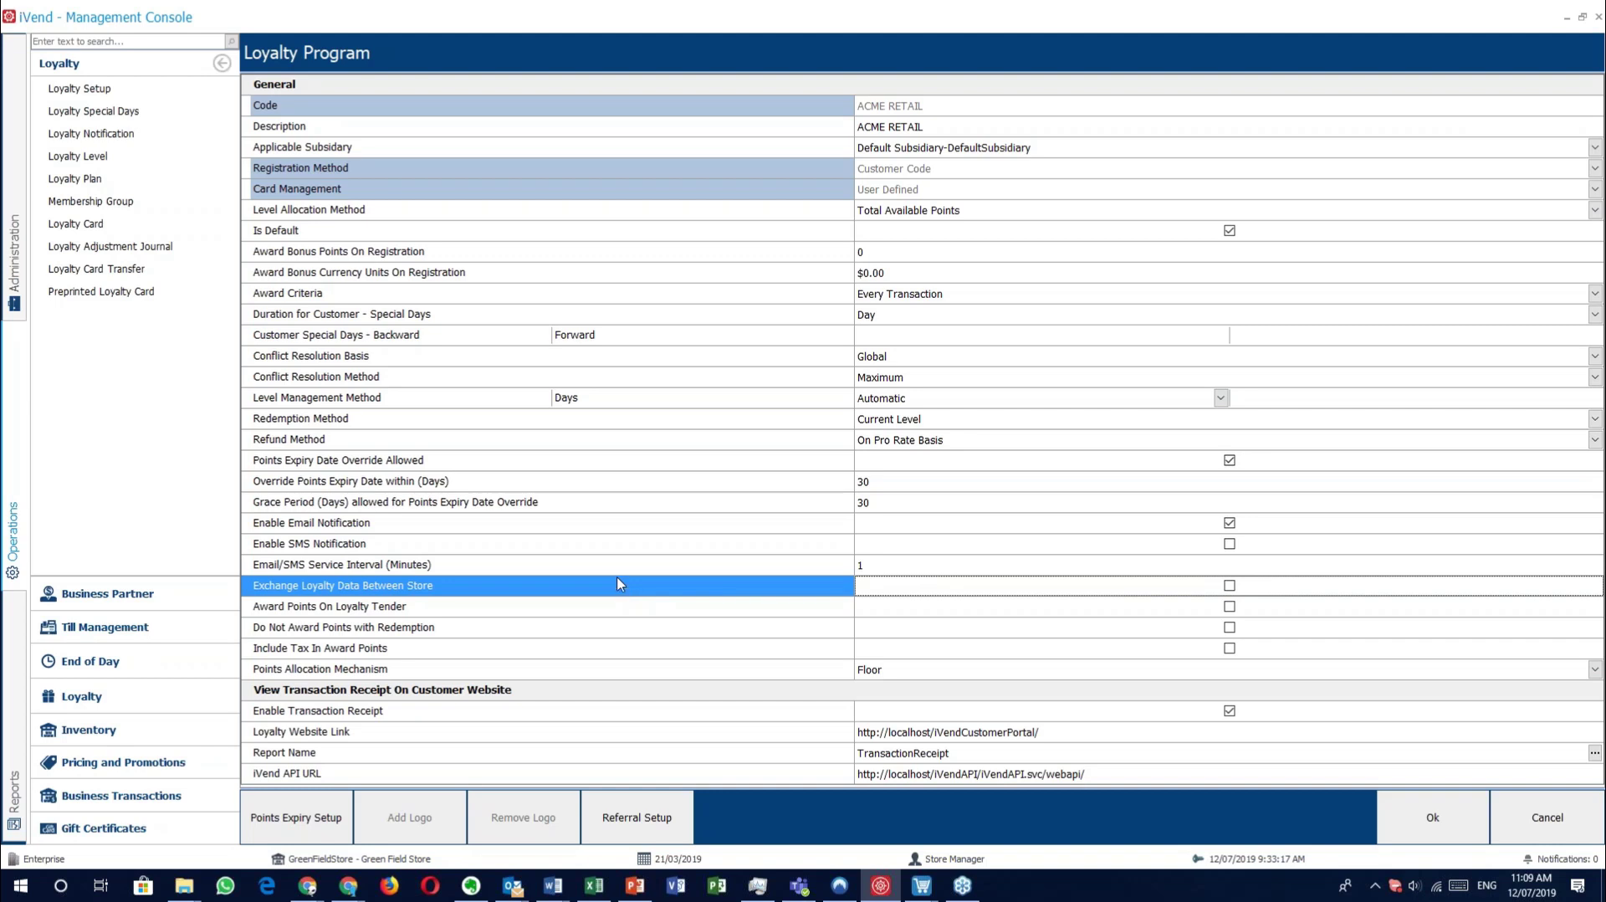
Review the Award Points On Loyalty Tender, Do Not Award Points with Redemption and Include Tax In Award Points options.
left_click(543, 614)
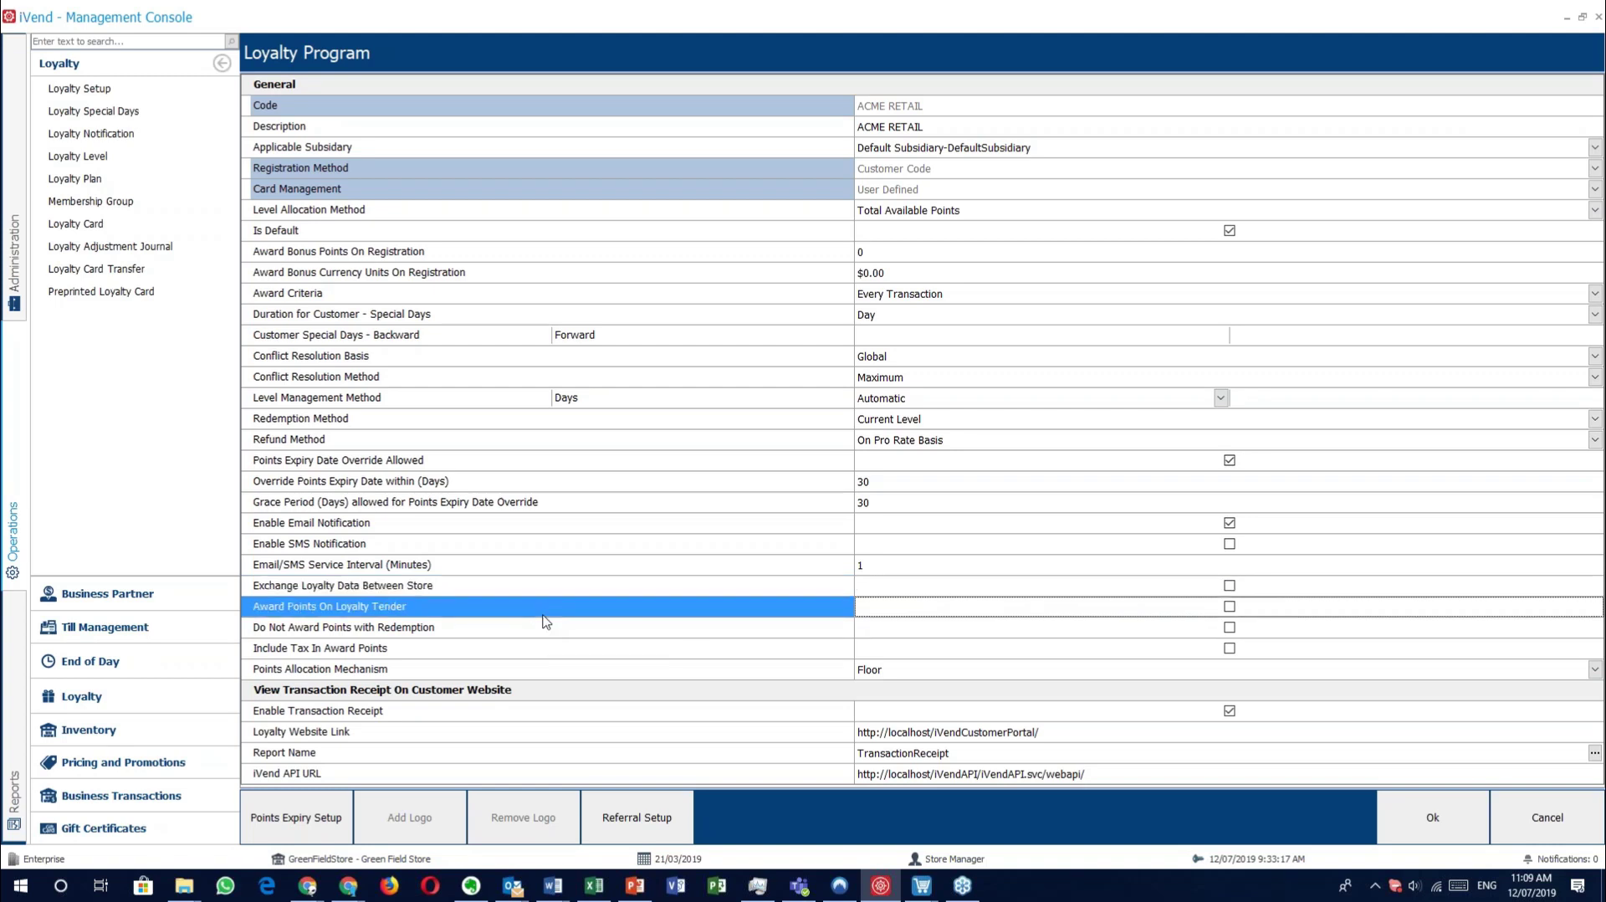
left_click(458, 630)
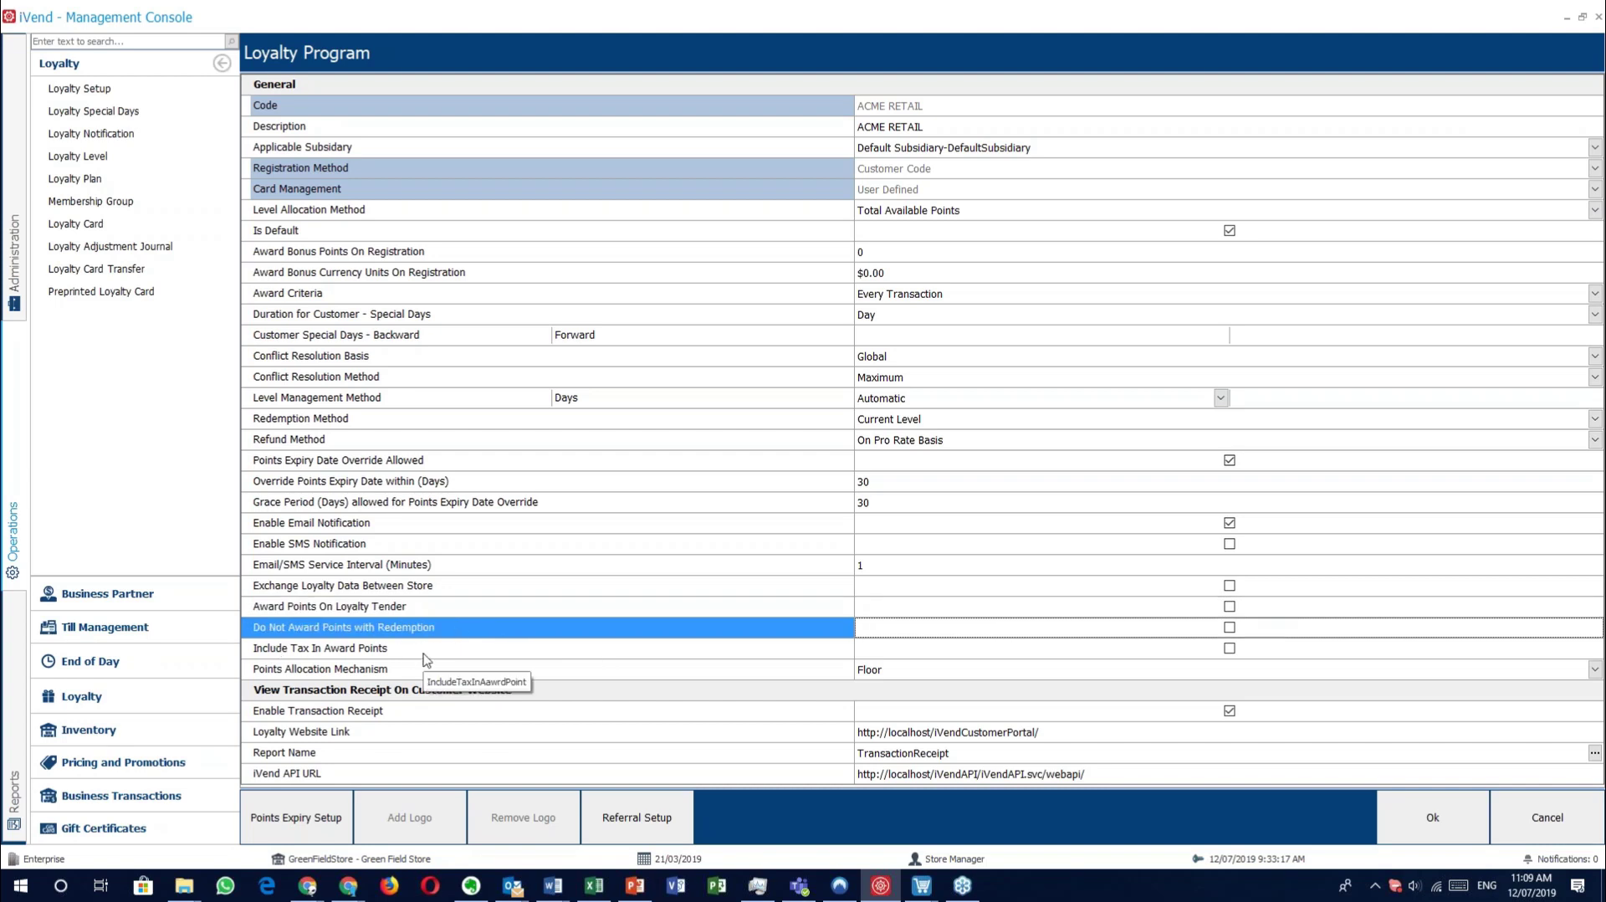
left_click(427, 652)
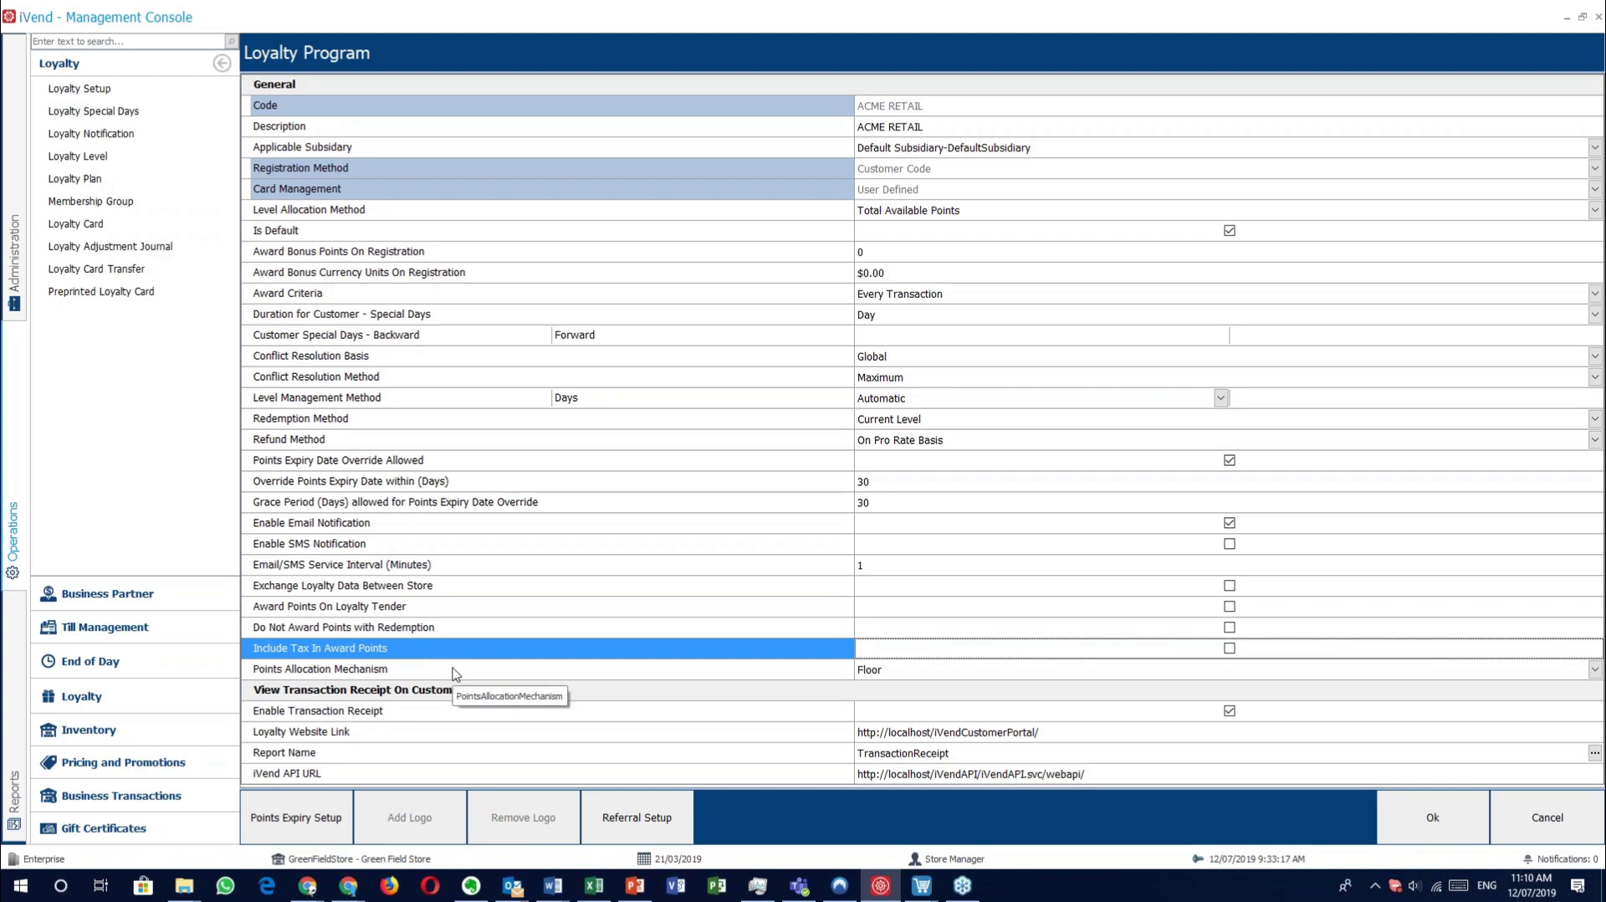
left_click(455, 669)
left_click(452, 649)
Look through the Points Allocation Mechanism choices and keep Floor.
left_click(453, 674)
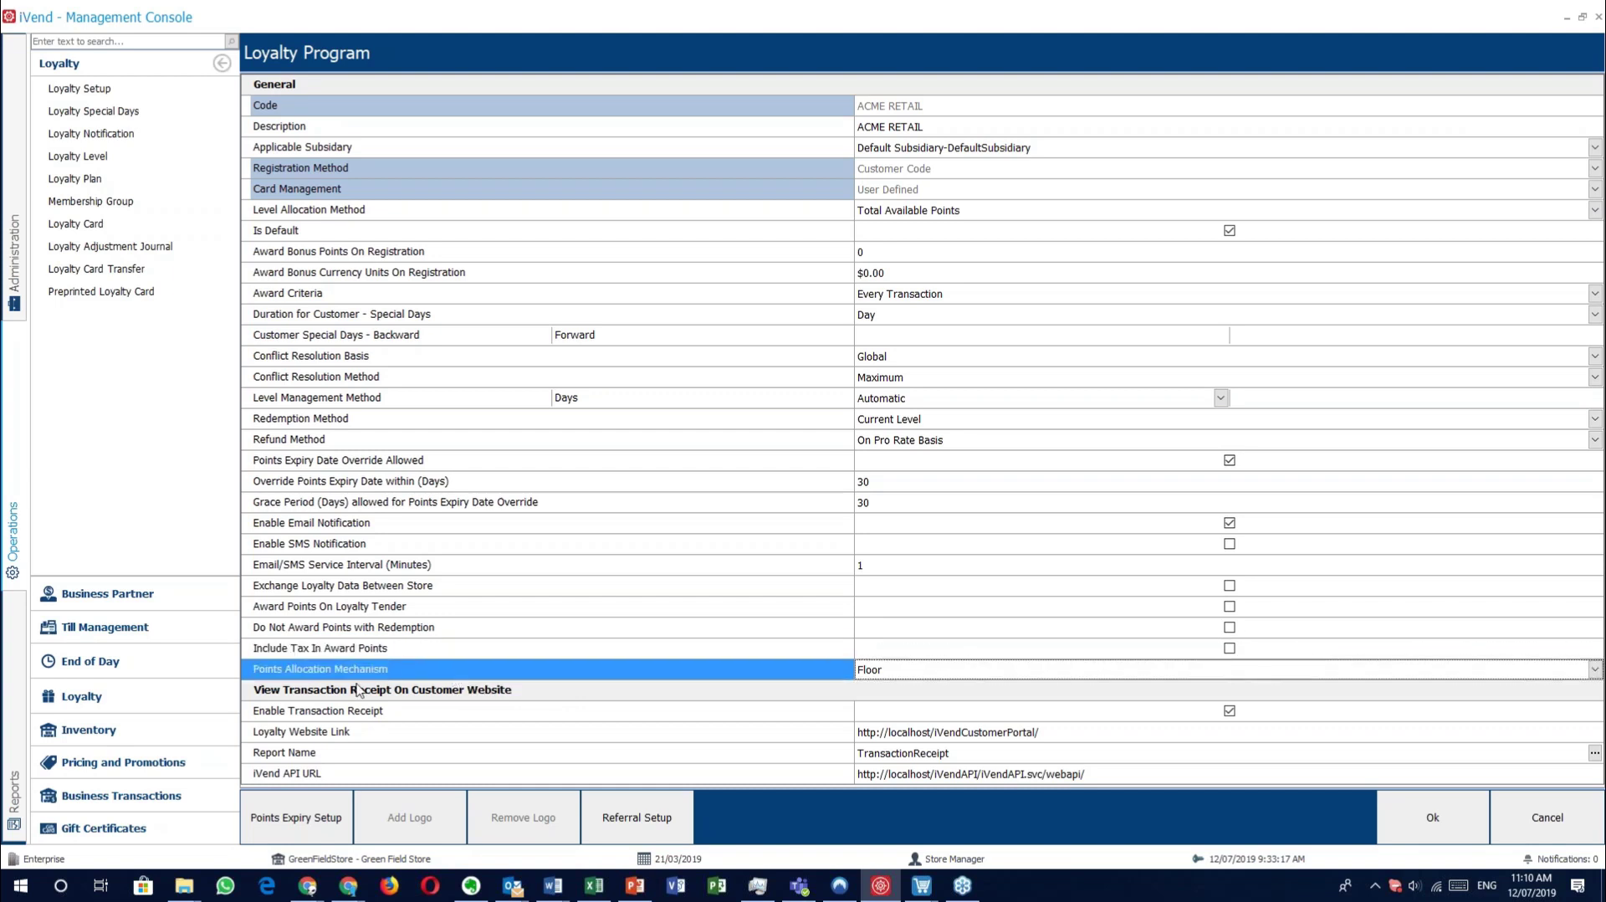
left_click(985, 670)
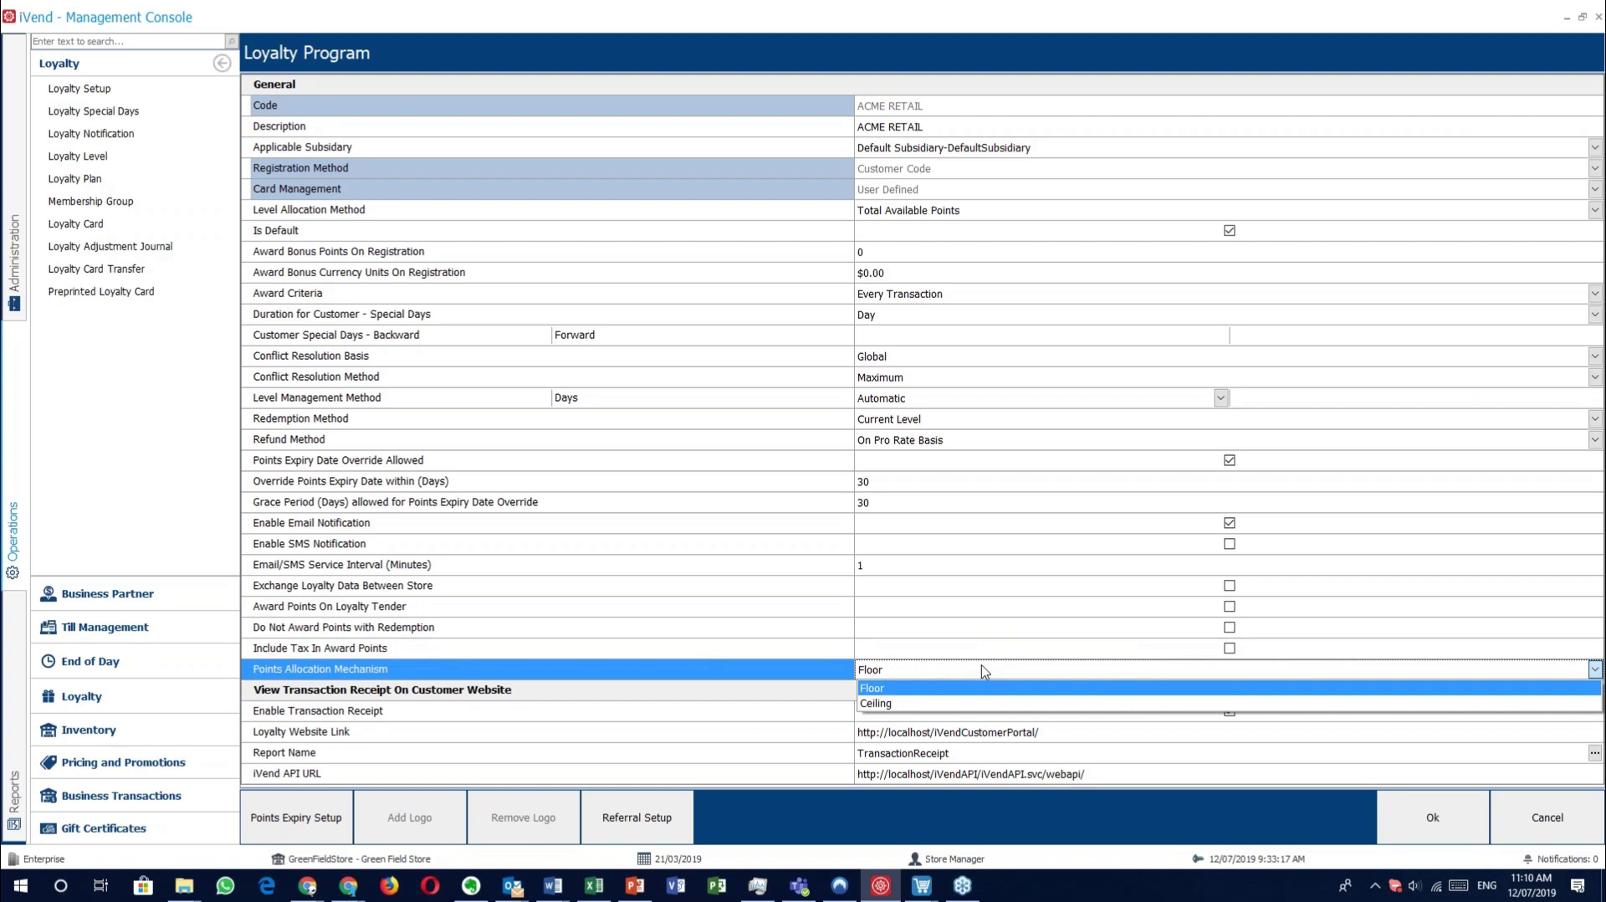
left_click(985, 671)
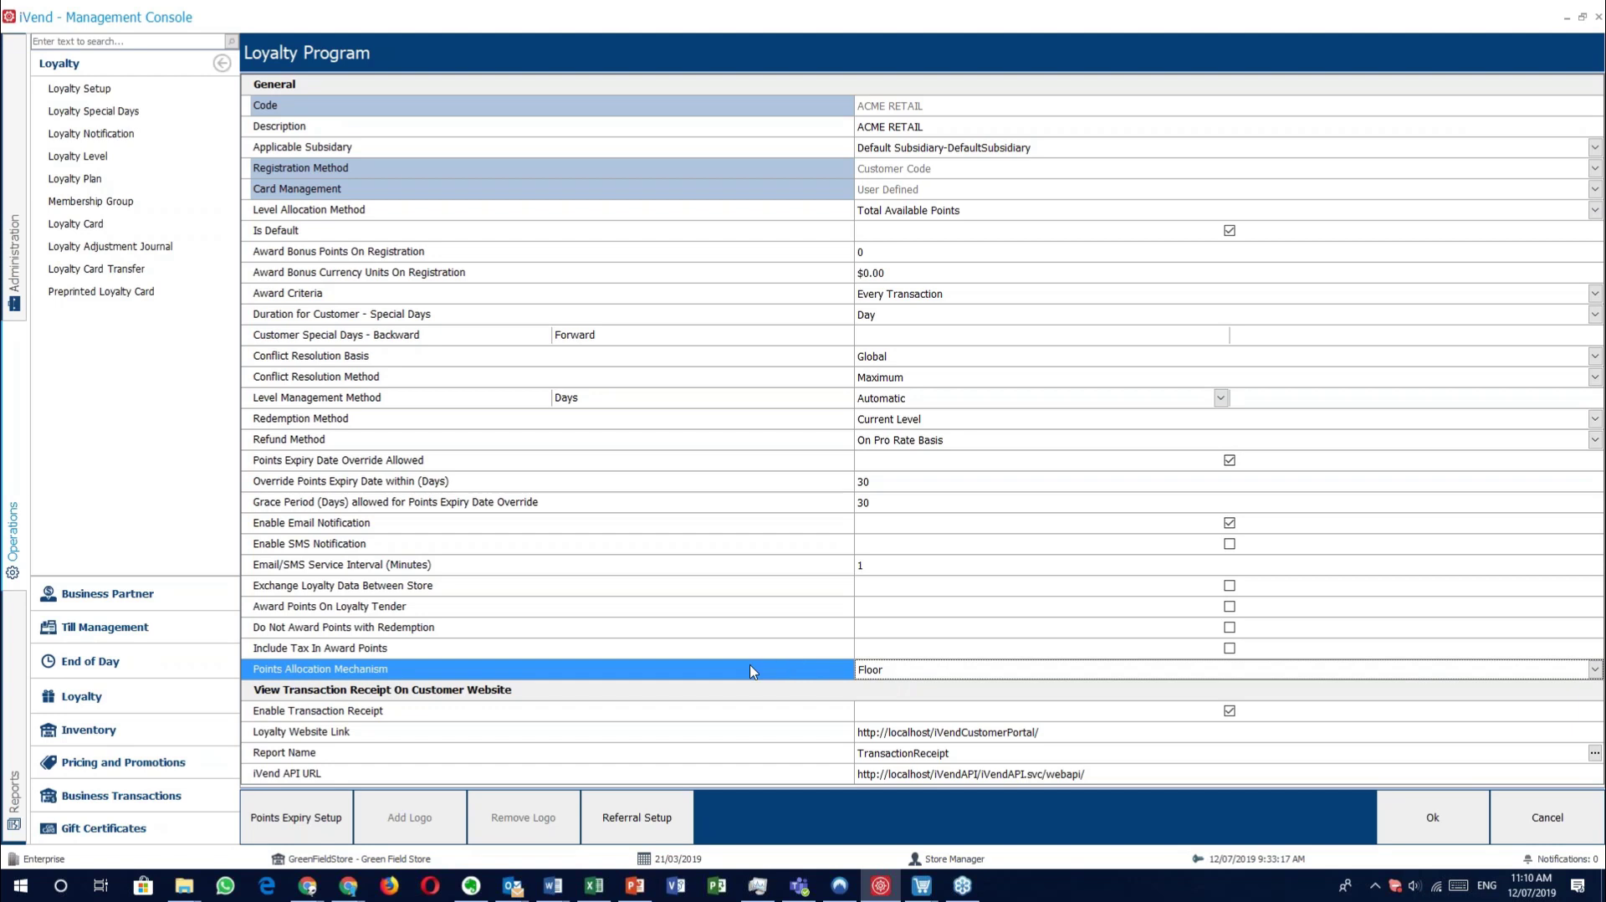
left_click(889, 674)
left_click(892, 677)
Add six rows to the program's Points Expiry Setup and set the second row's expiry method to Fixed.
left_click(319, 805)
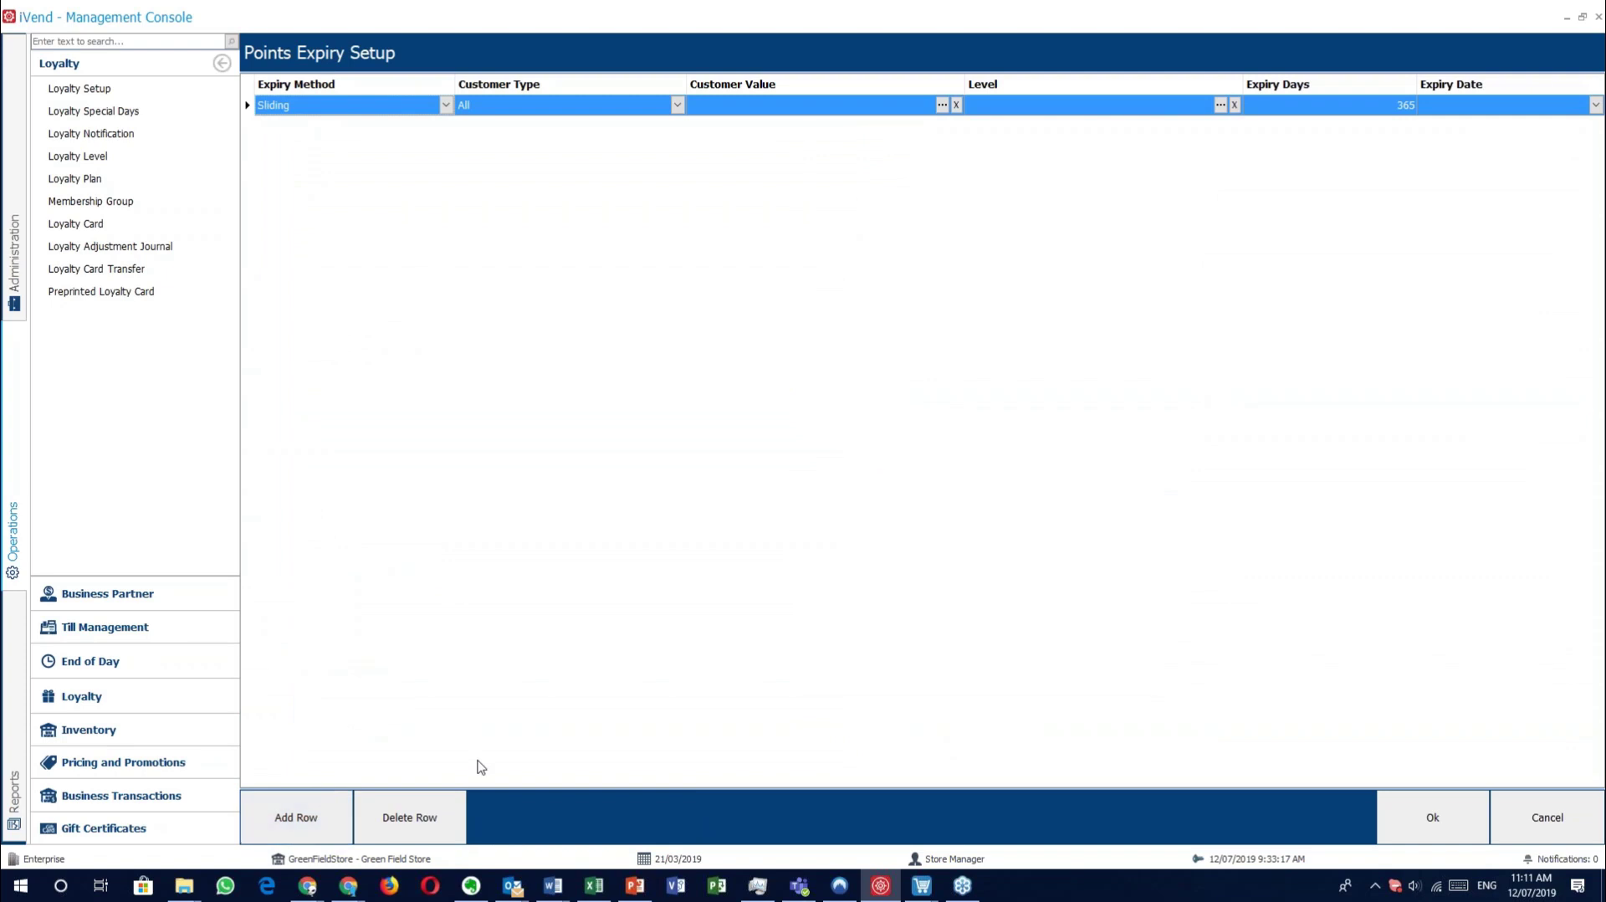
left_click(302, 820)
left_click(303, 821)
left_click(302, 821)
left_click(303, 820)
left_click(303, 820)
left_click(303, 820)
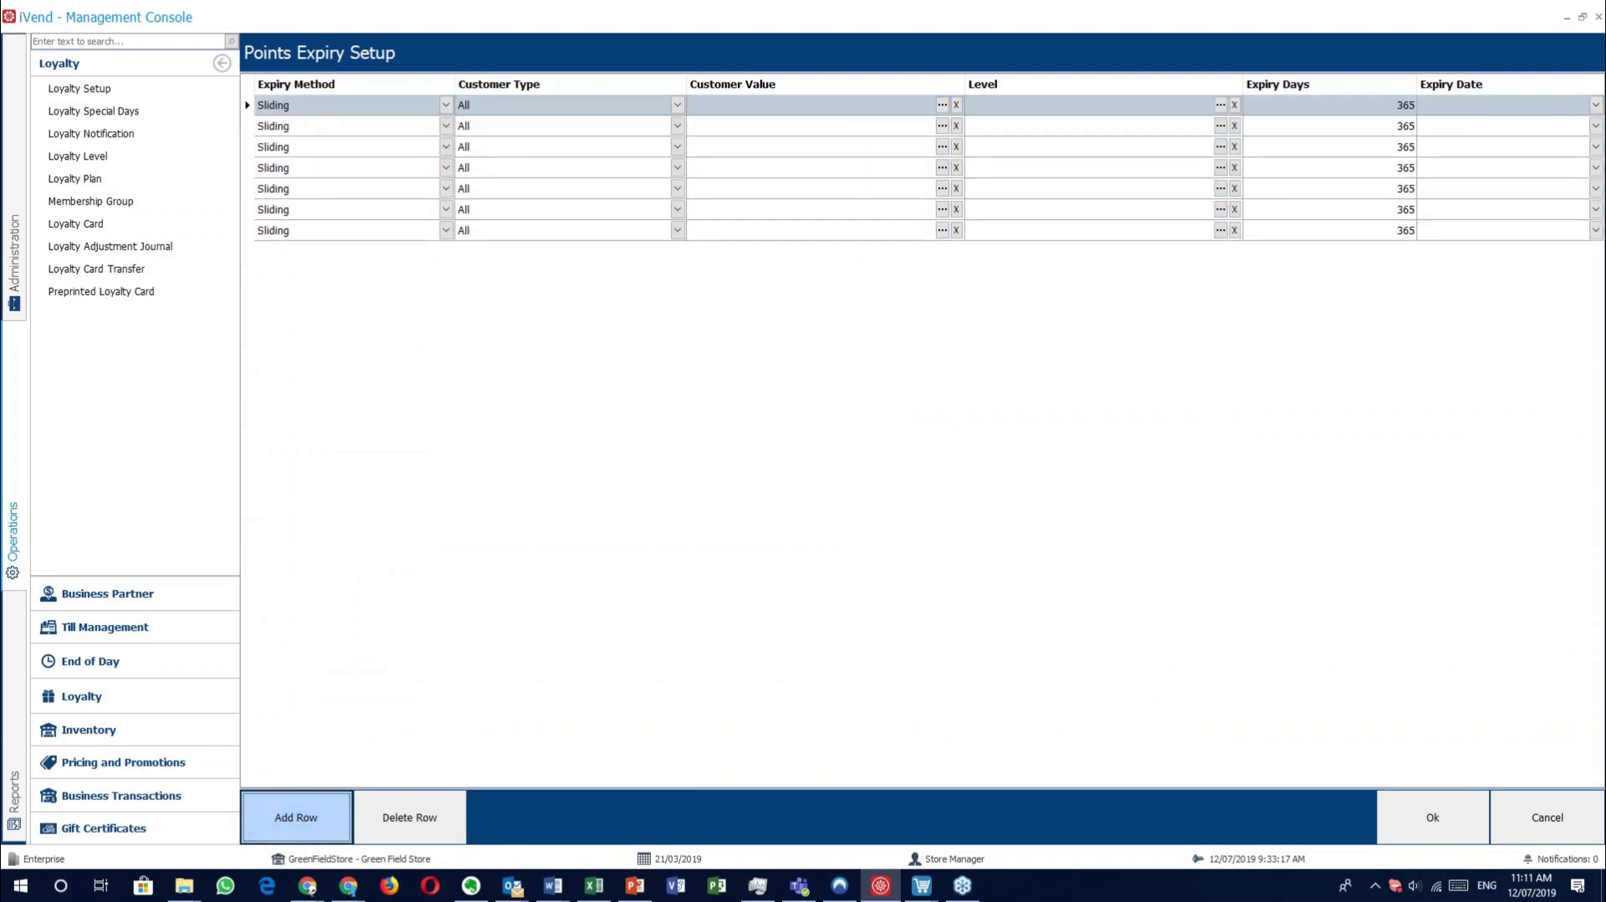
left_click(446, 125)
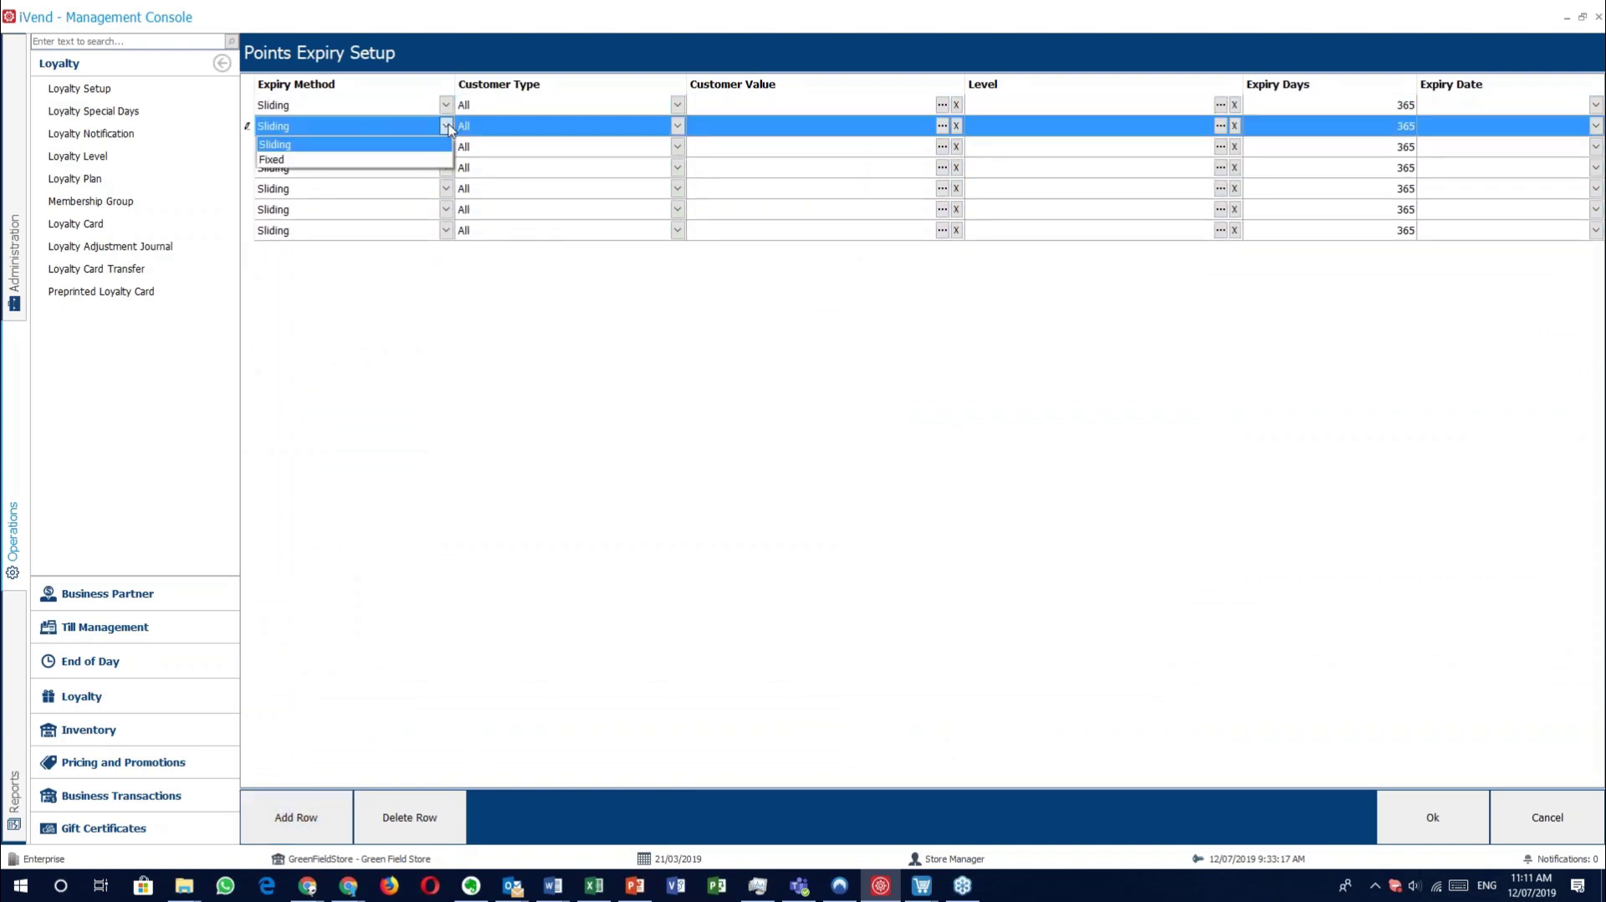
left_click(435, 159)
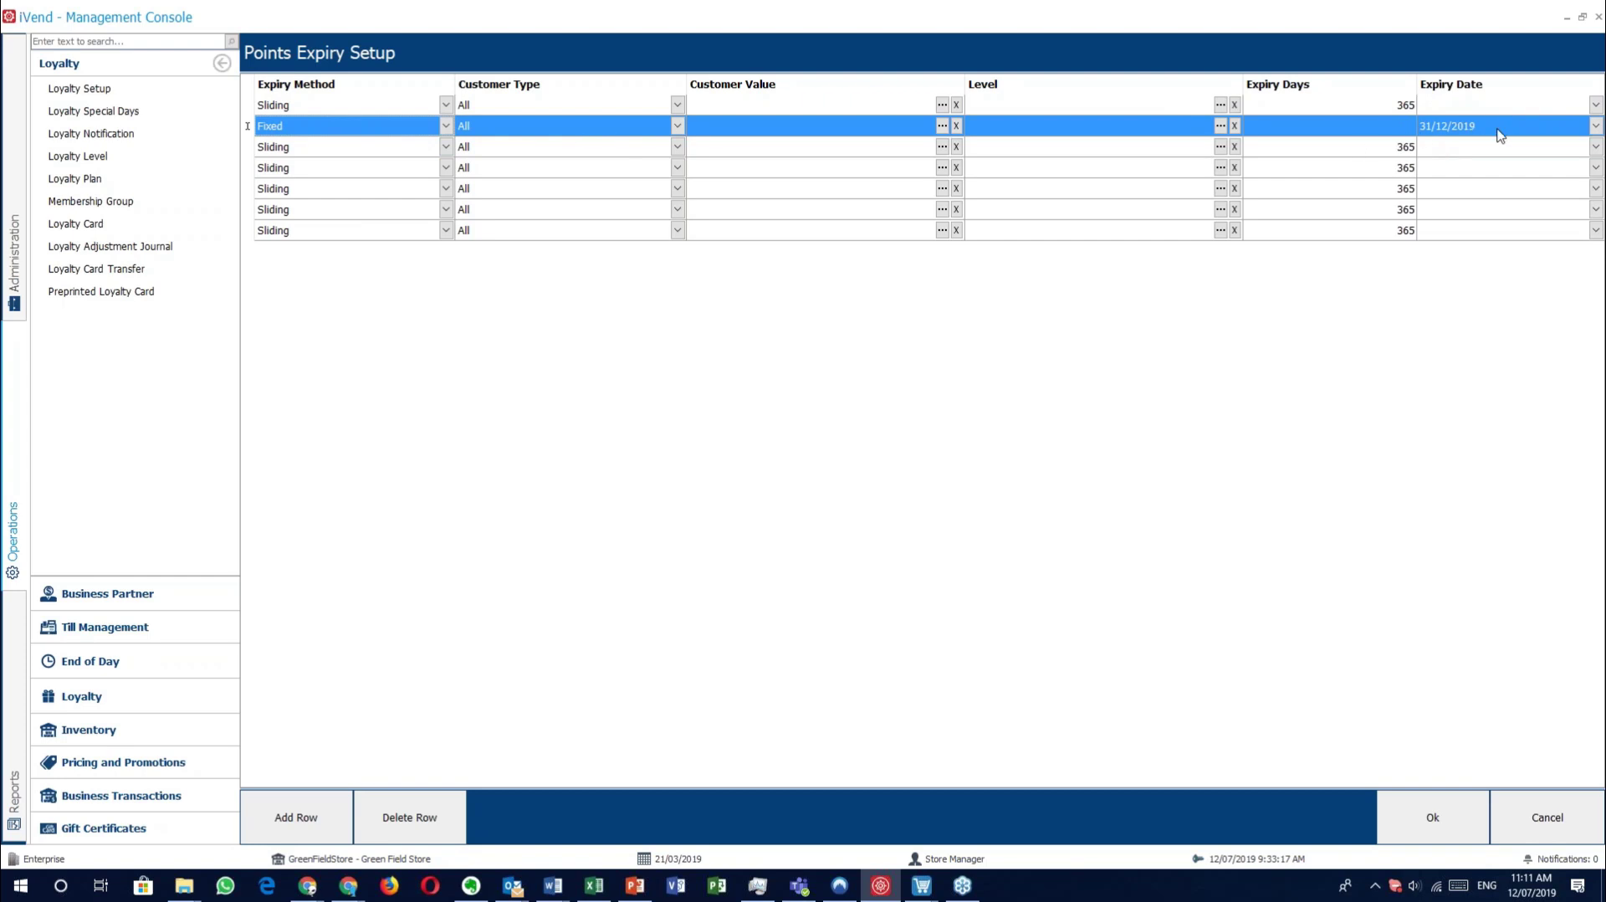
Try Customer Code and Customer Group as the first expiry row's customer type, and set it back to All.
left_click(678, 105)
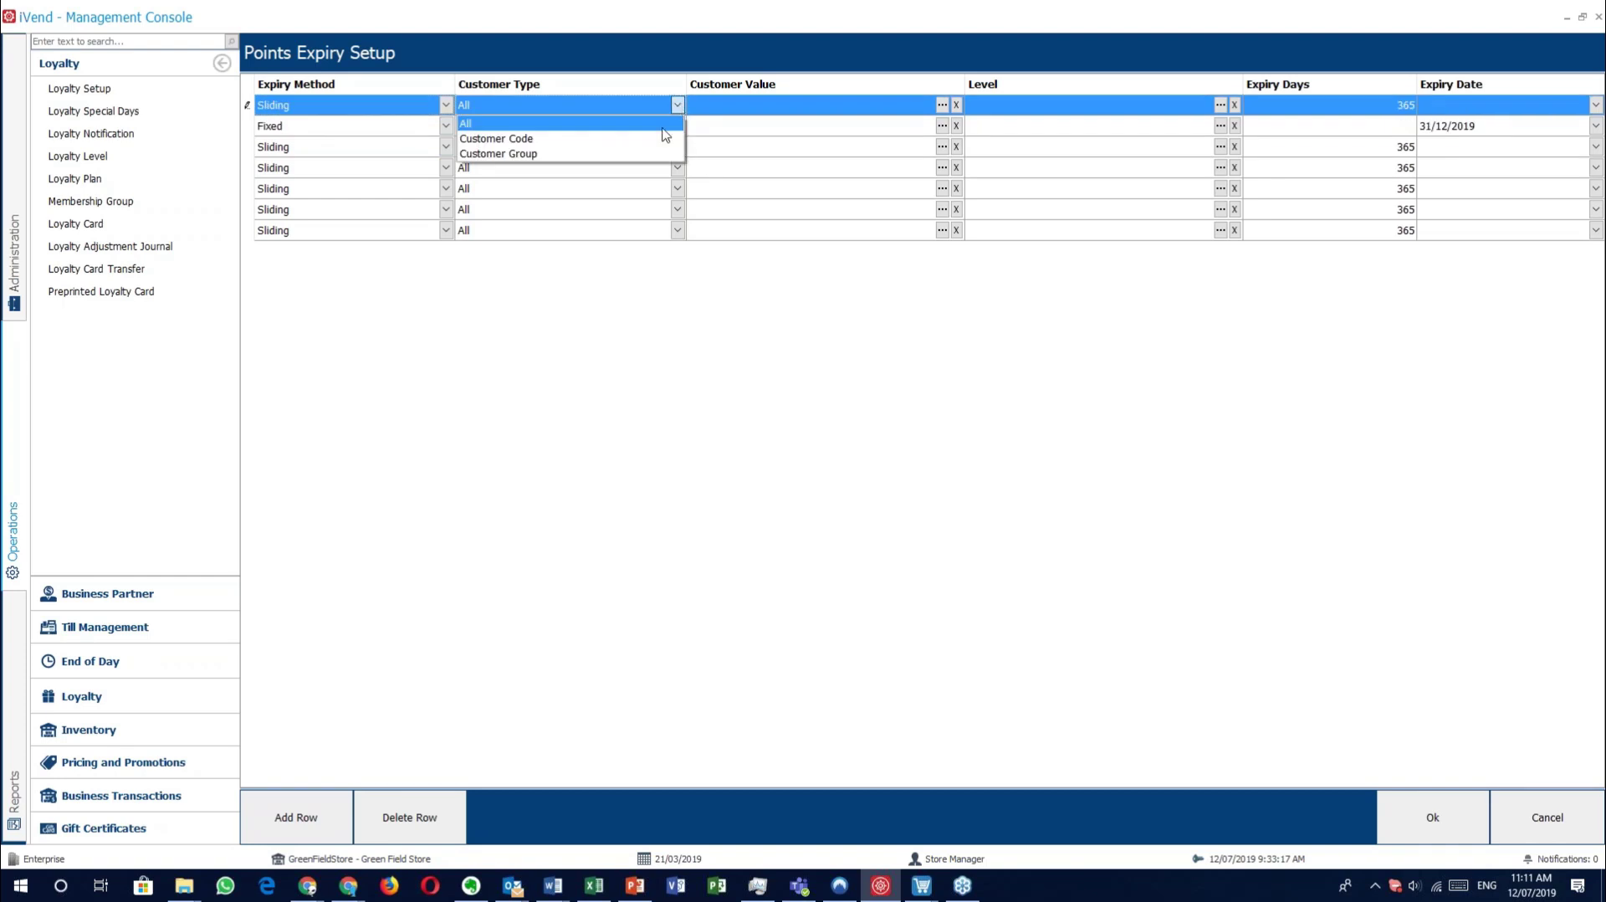
left_click(648, 139)
left_click(678, 105)
left_click(645, 154)
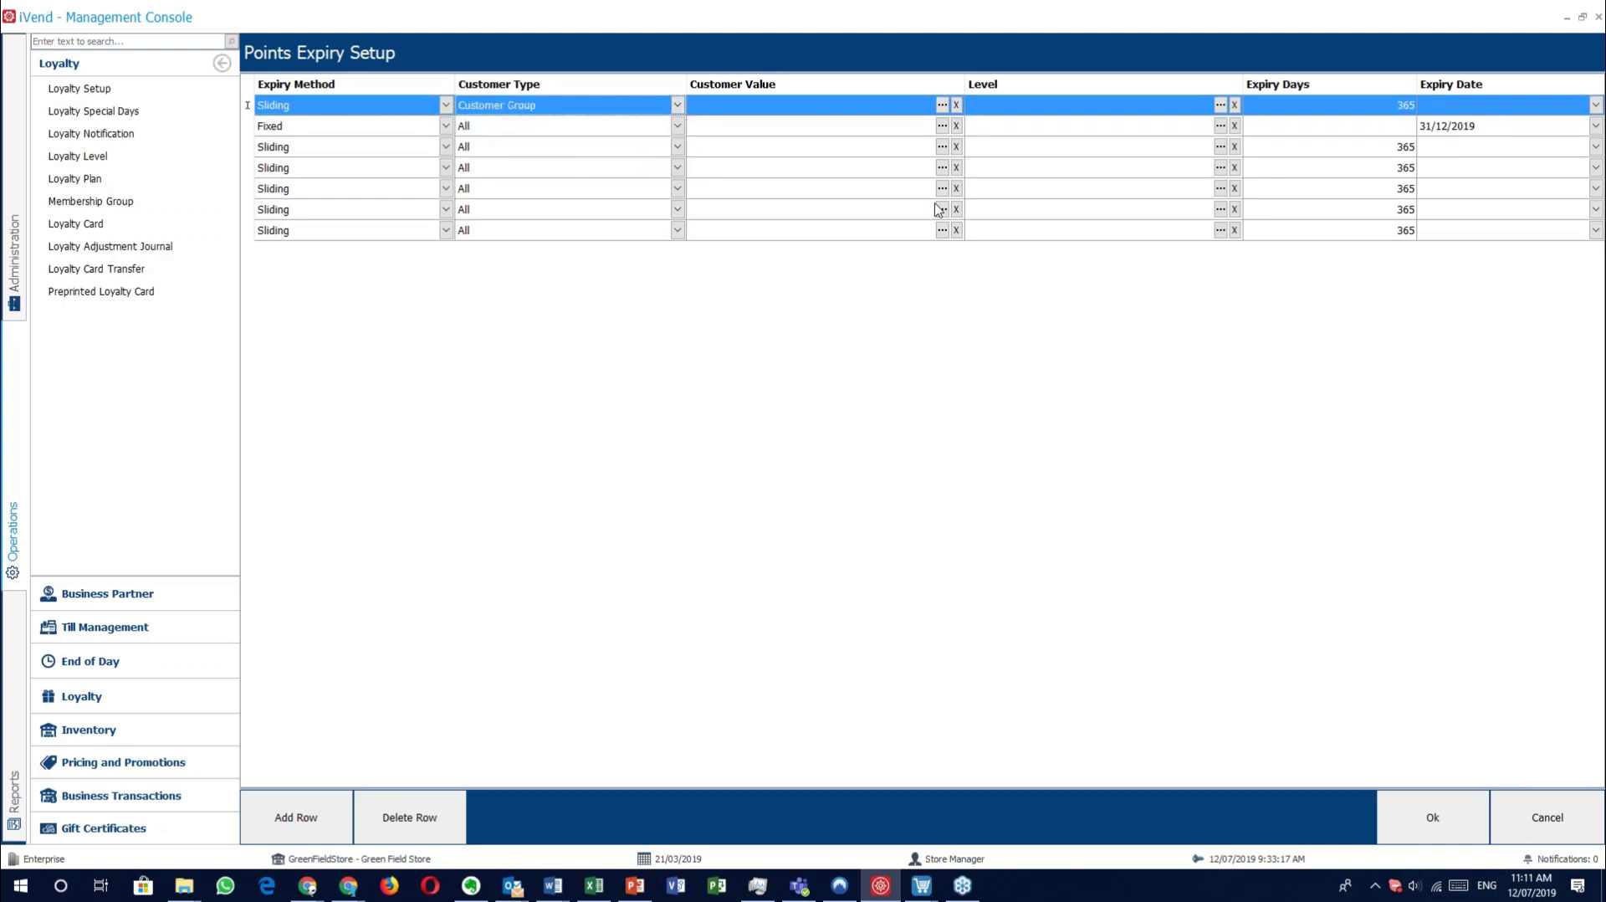
left_click(678, 105)
left_click(650, 123)
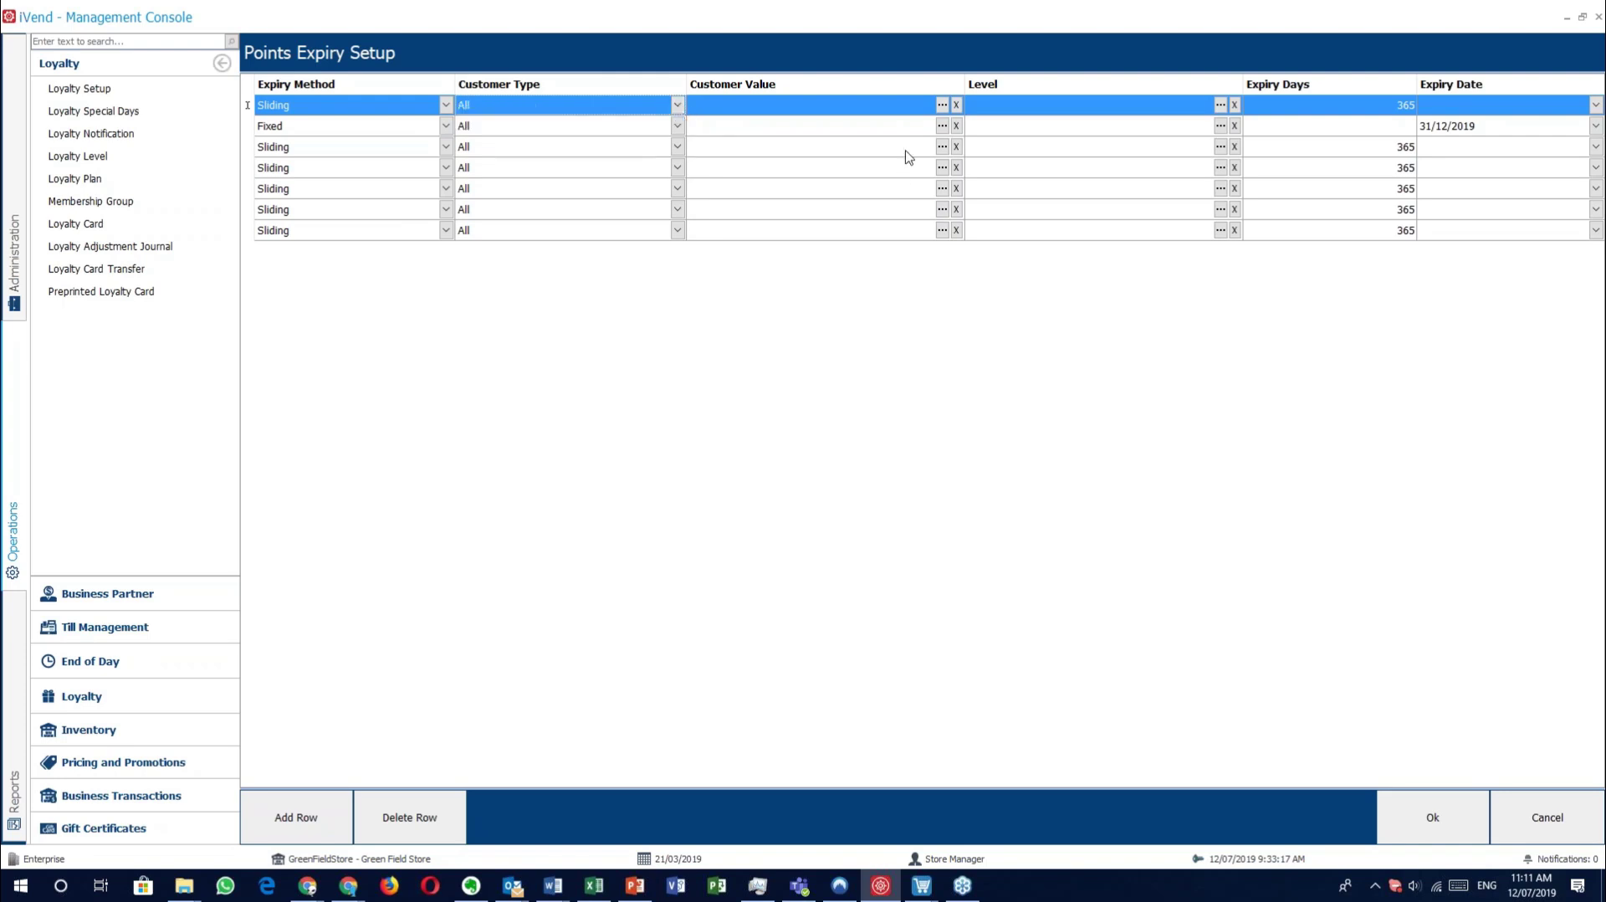
Assign the Platinum level to the first points expiry row.
left_click(1220, 104)
double_click(880, 182)
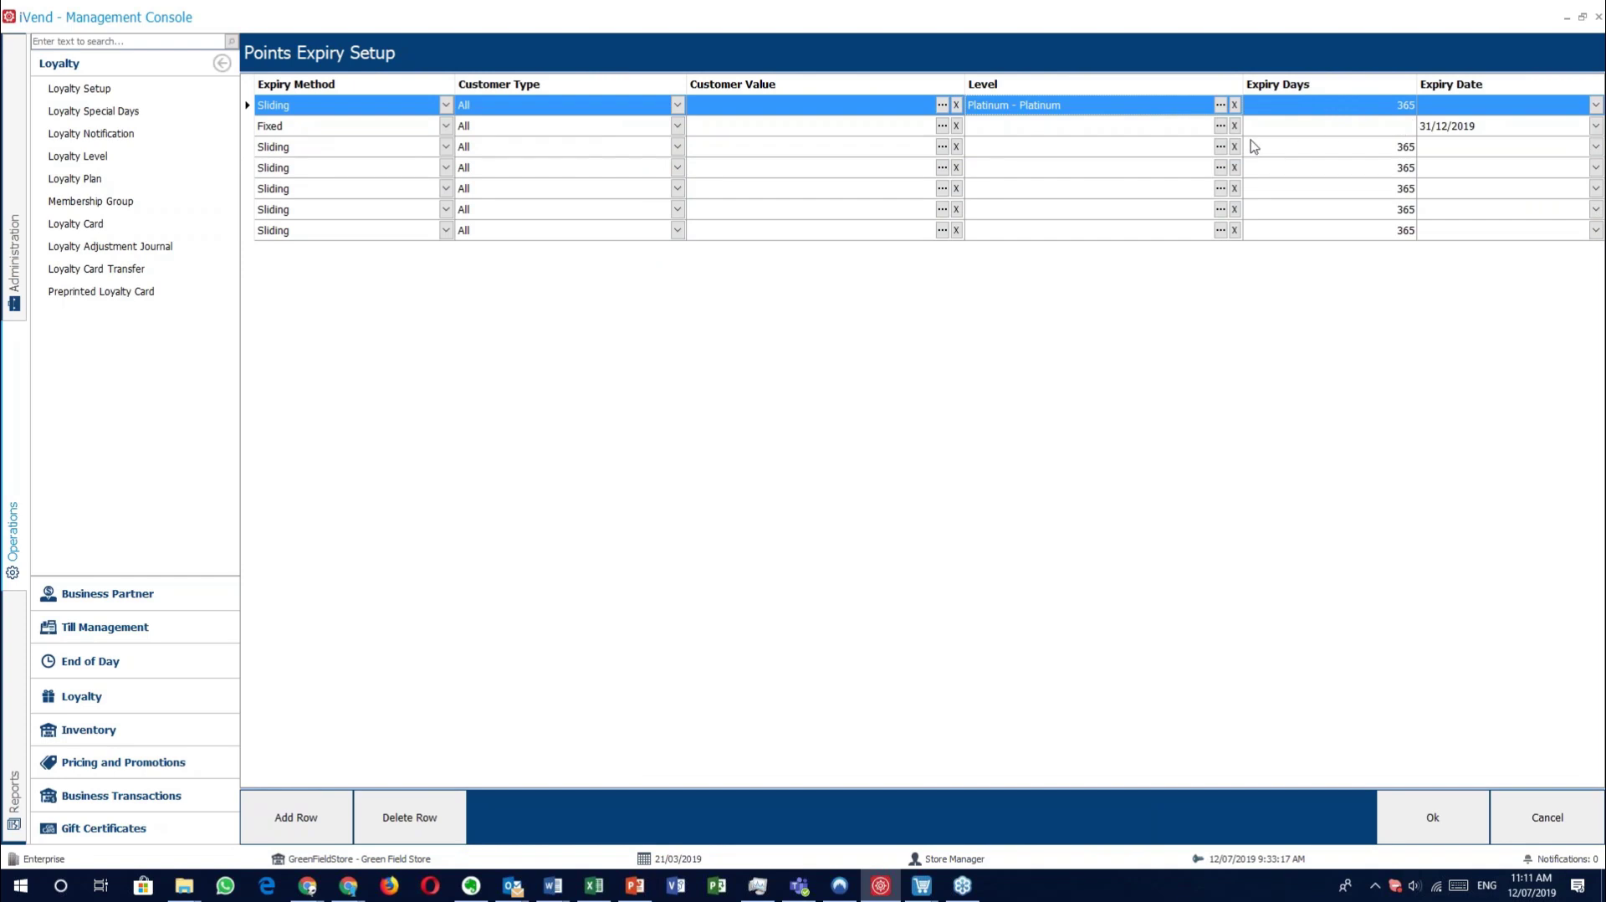
Assign the Bronze level to the Fixed points expiry rule and discard the expiry setup changes.
left_click(1221, 125)
double_click(782, 147)
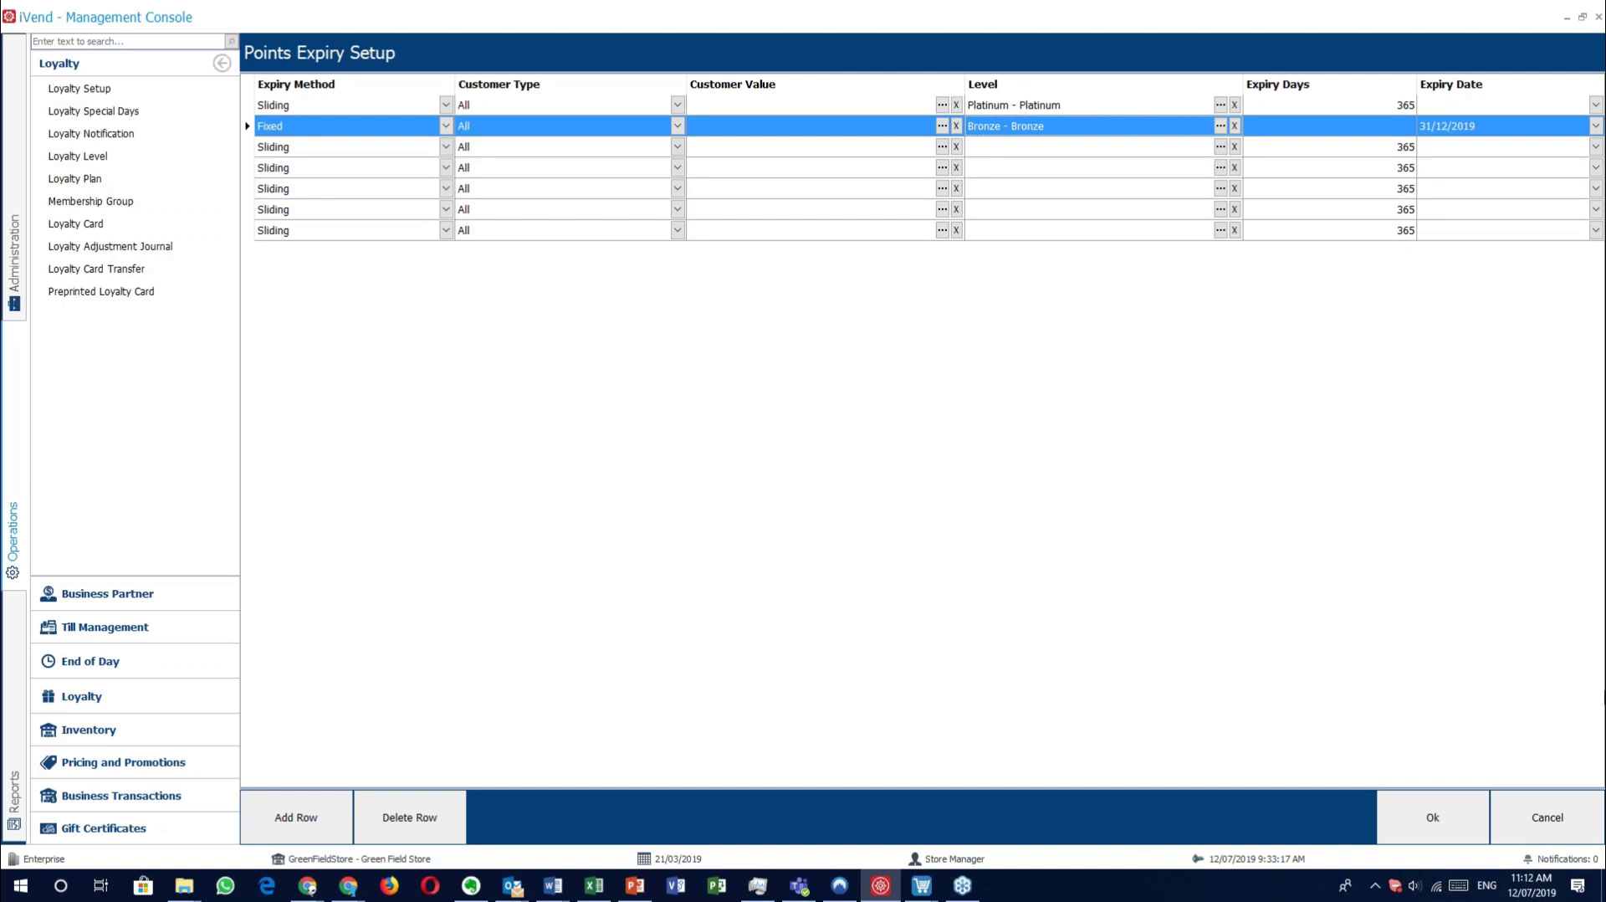
left_click(1562, 816)
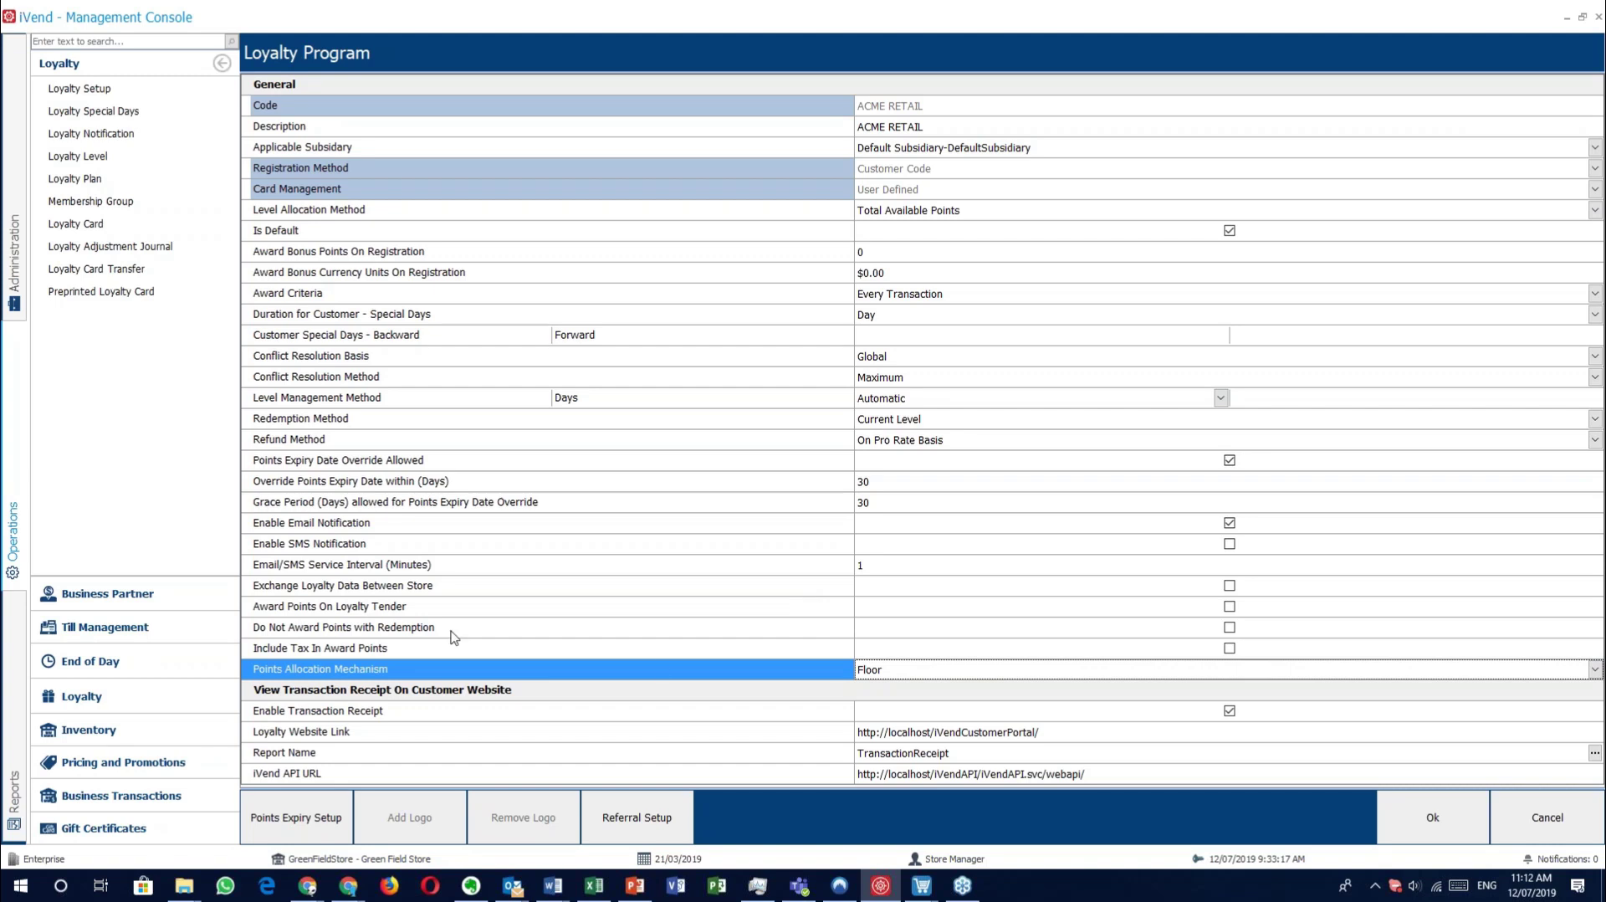
Open the loyalty program's referral setup and review the bonus points and currency fields for registration and first transaction.
left_click(660, 818)
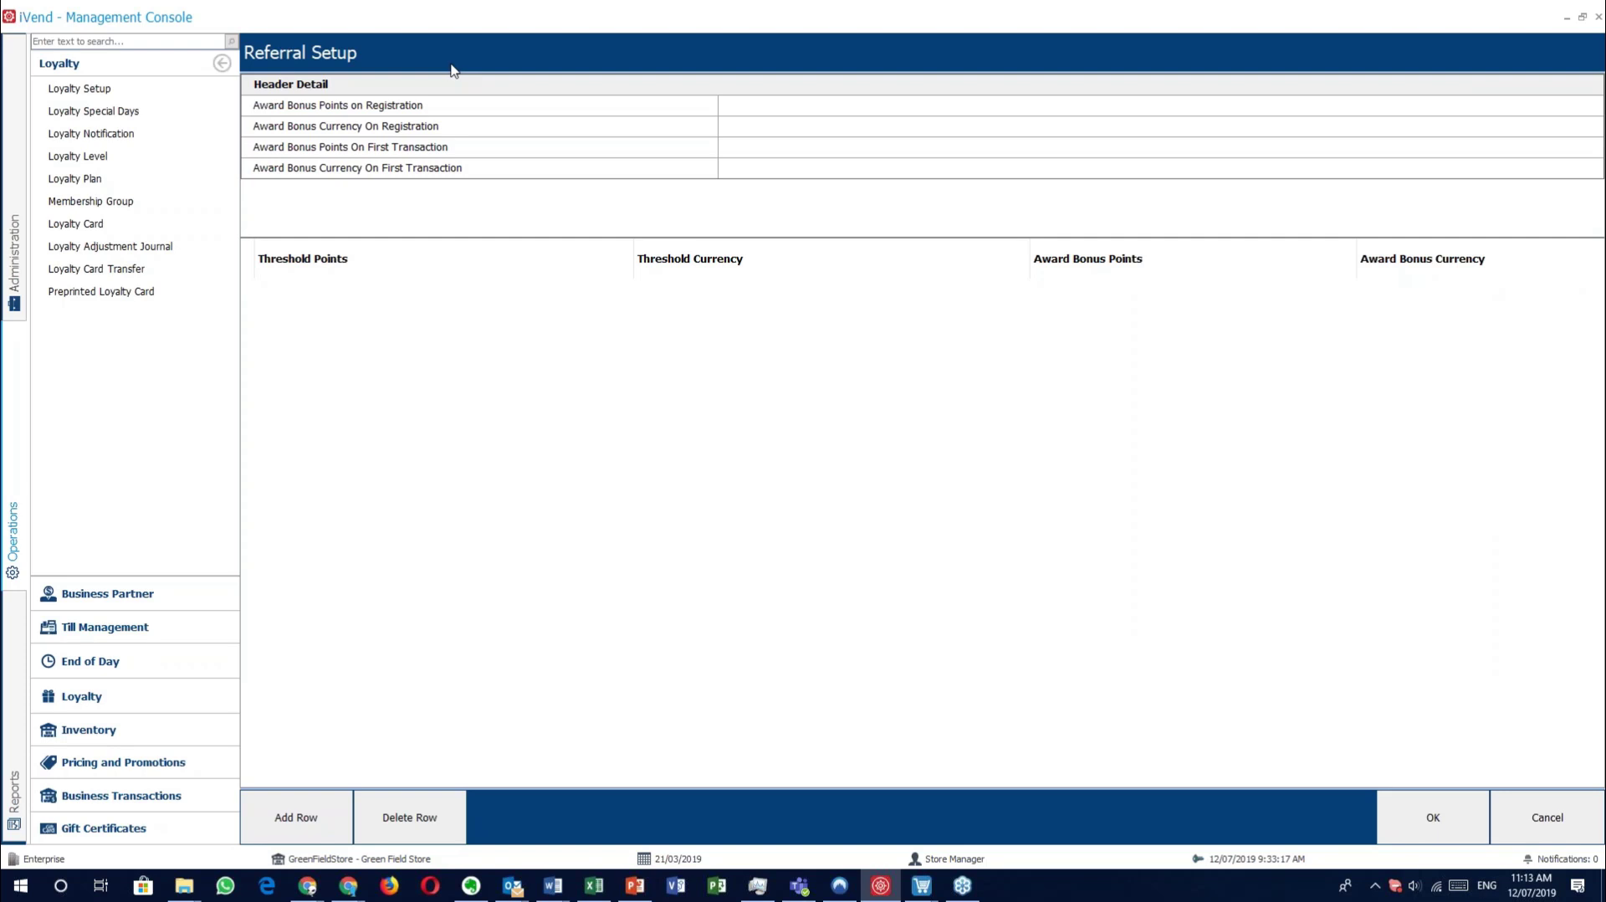
left_click(442, 110)
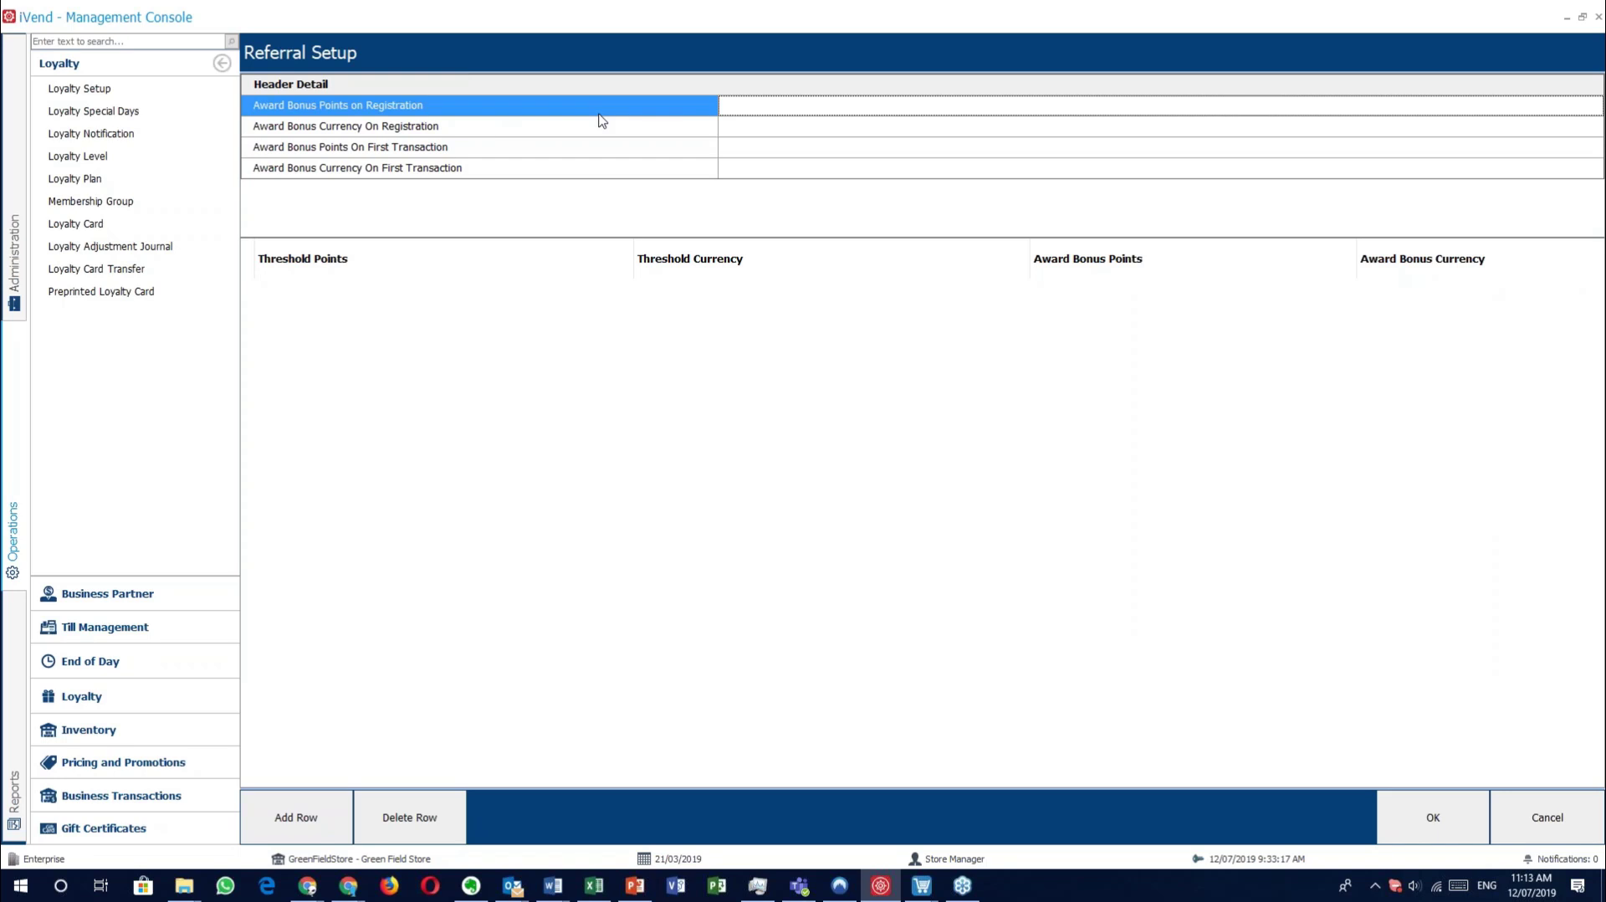
left_click(473, 130)
left_click(467, 150)
left_click(485, 171)
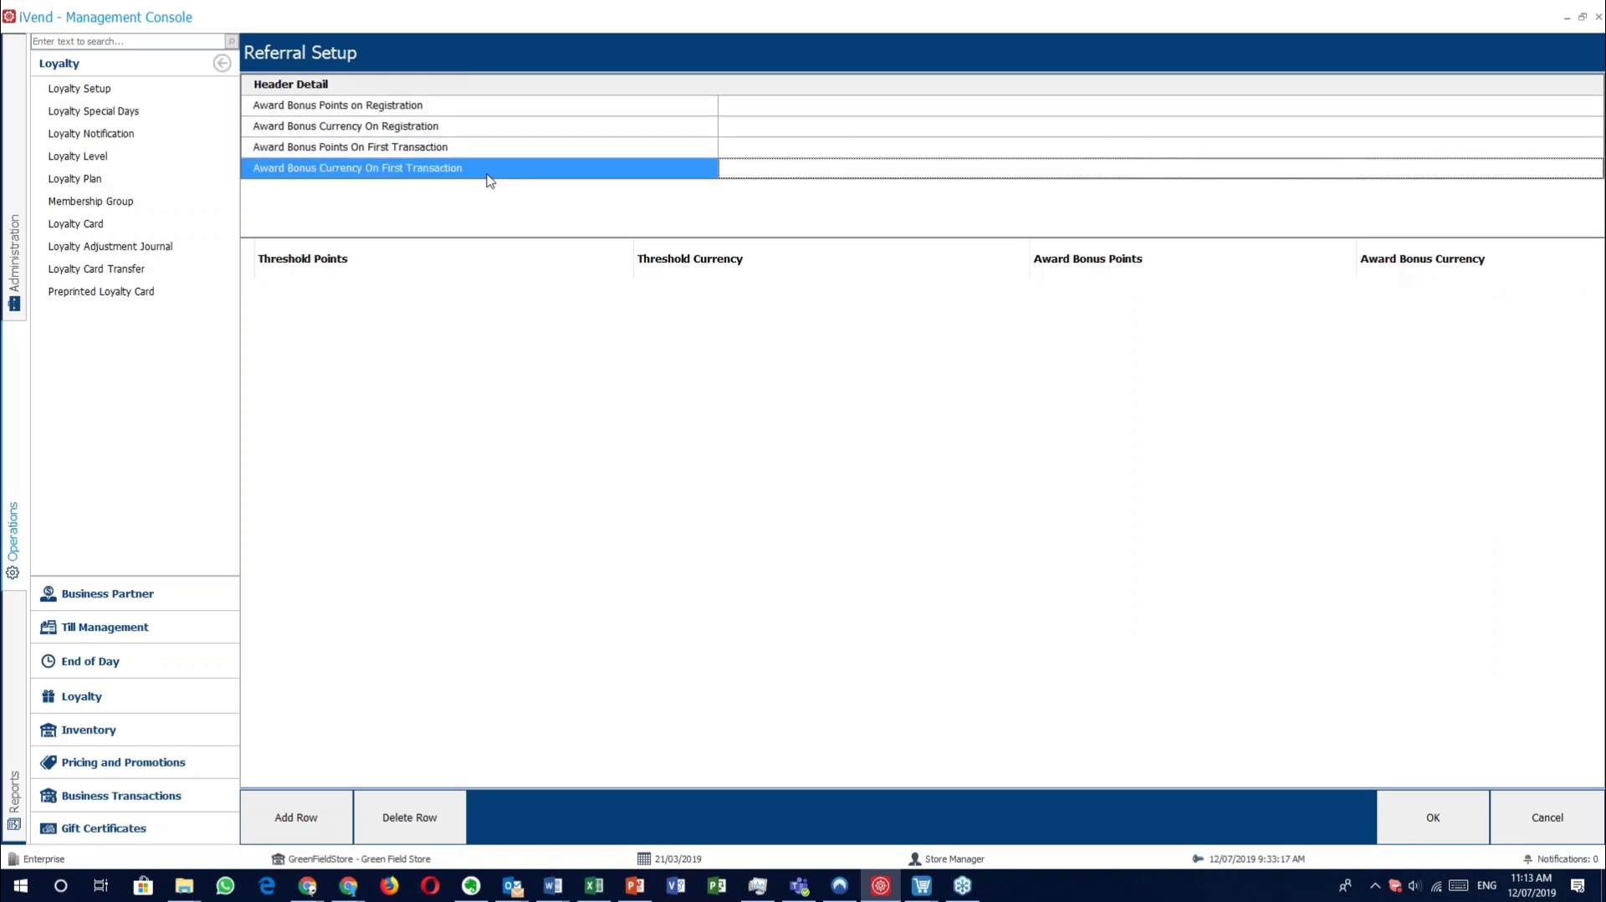
left_click(488, 155)
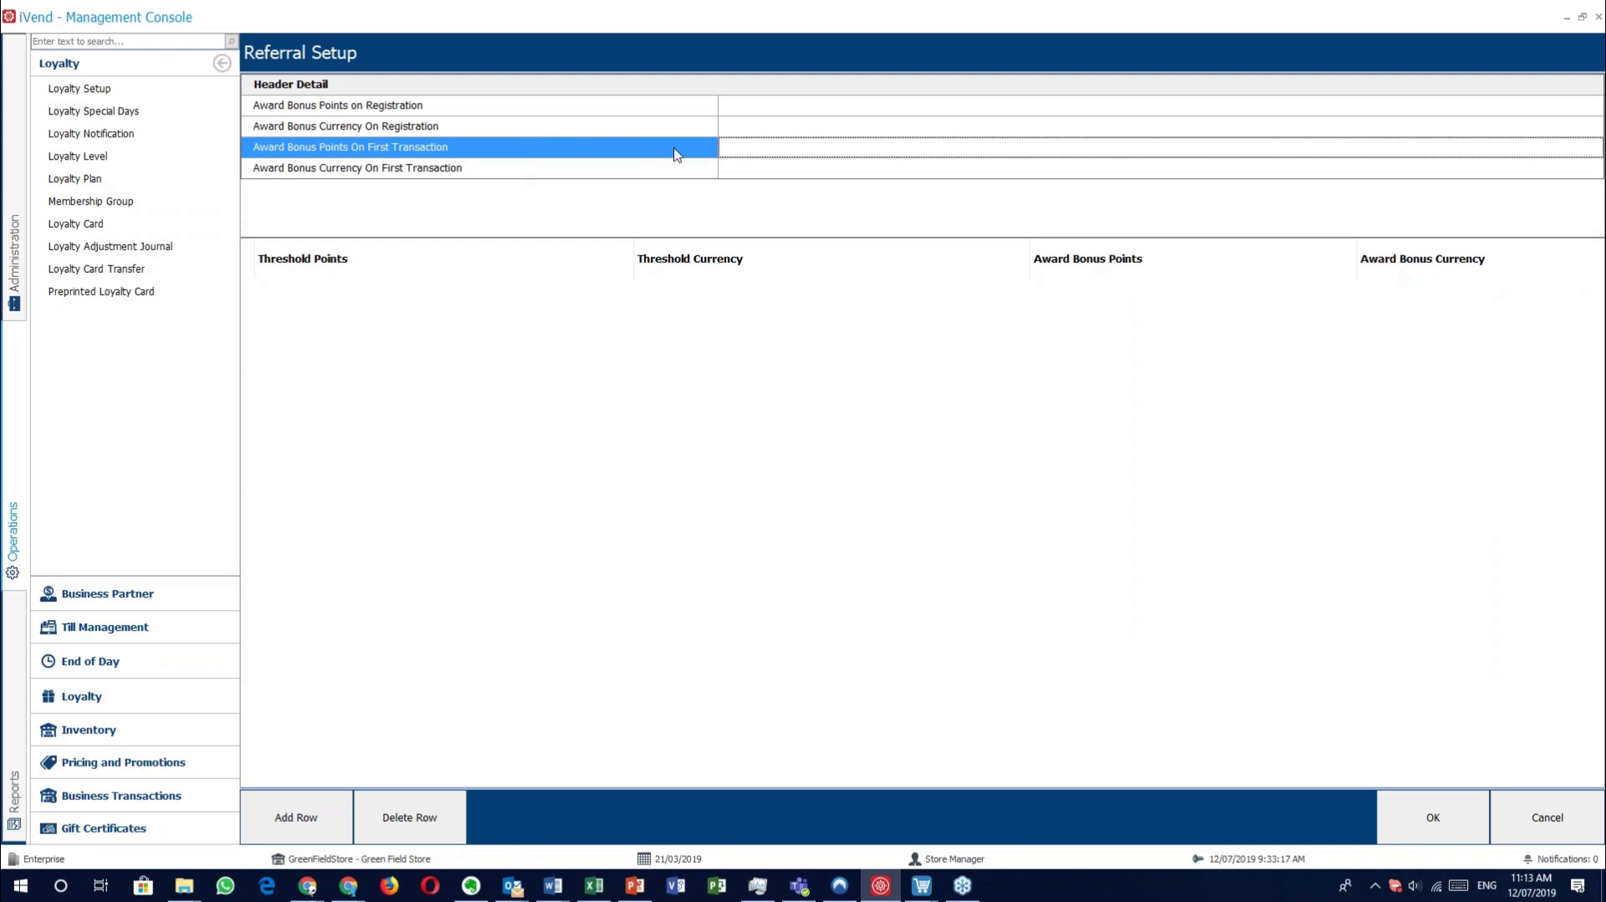
Add two blank threshold rows to the referral setup, discard them and leave the ACME RETAIL program without saving.
left_click(311, 827)
left_click(312, 827)
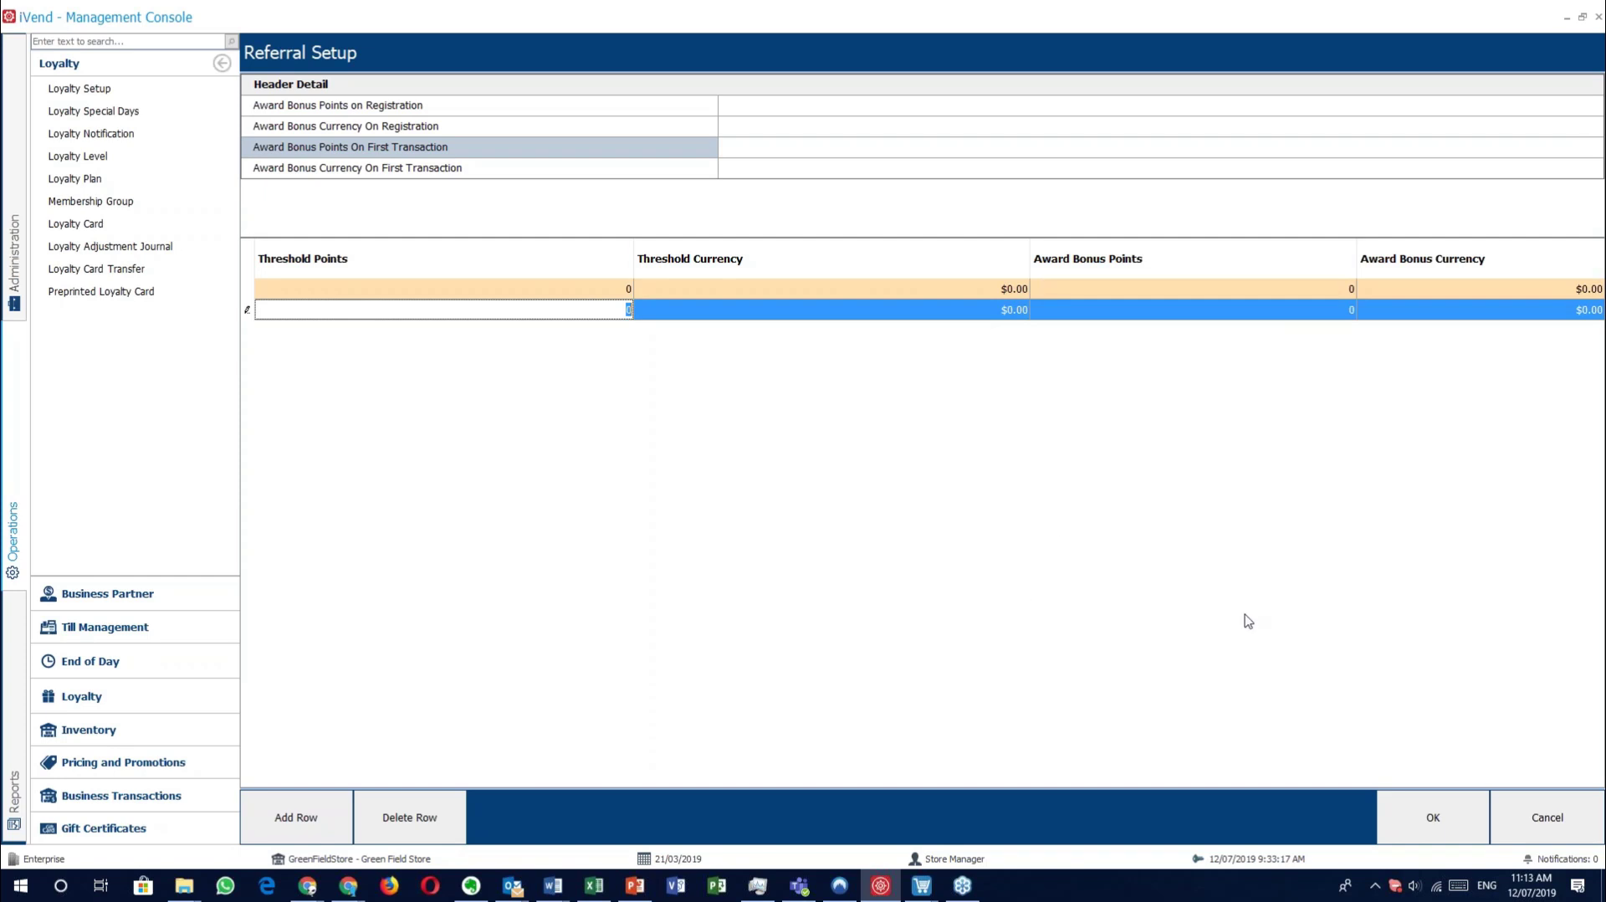
left_click(1550, 822)
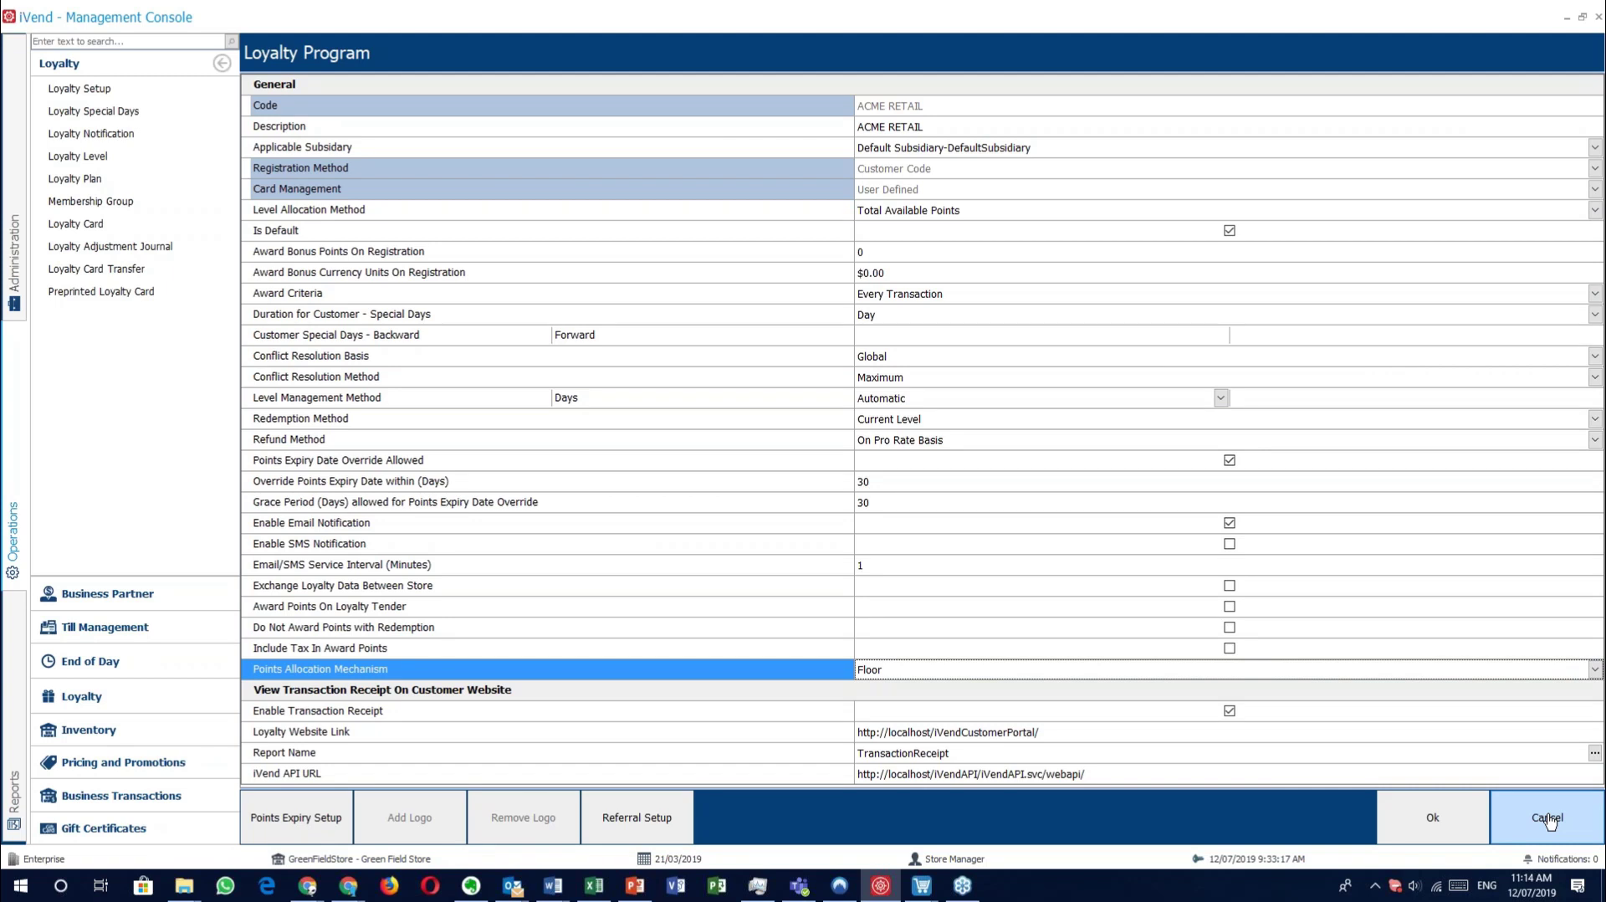
left_click(1547, 818)
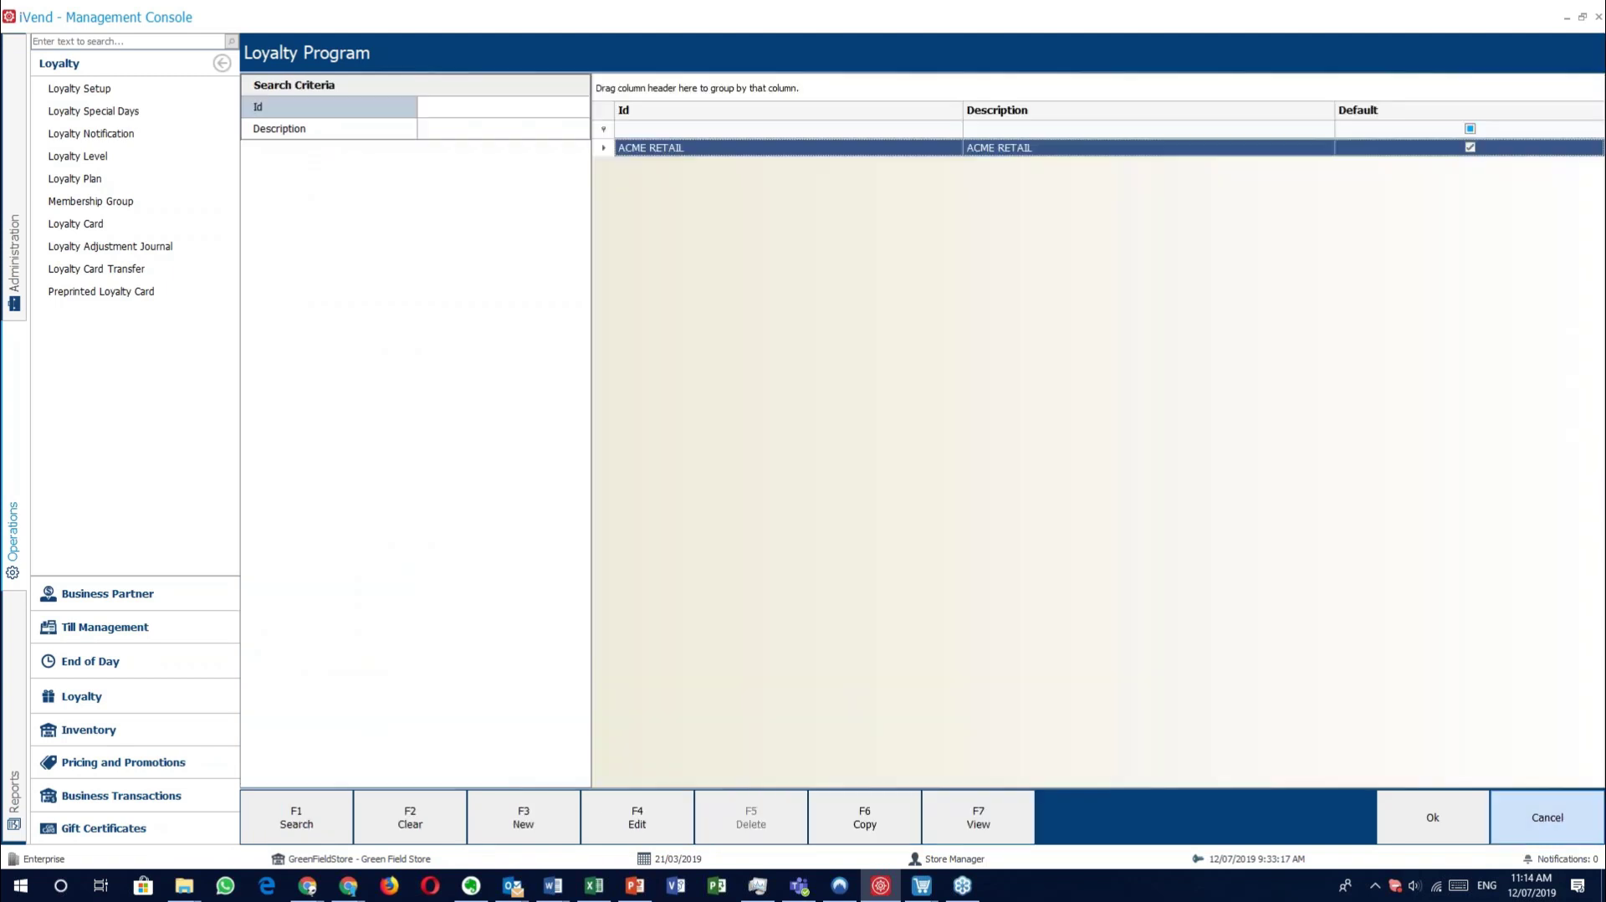
Review the Store birthday entry in Loyalty Special Days and close it without changes.
left_click(71, 111)
double_click(774, 150)
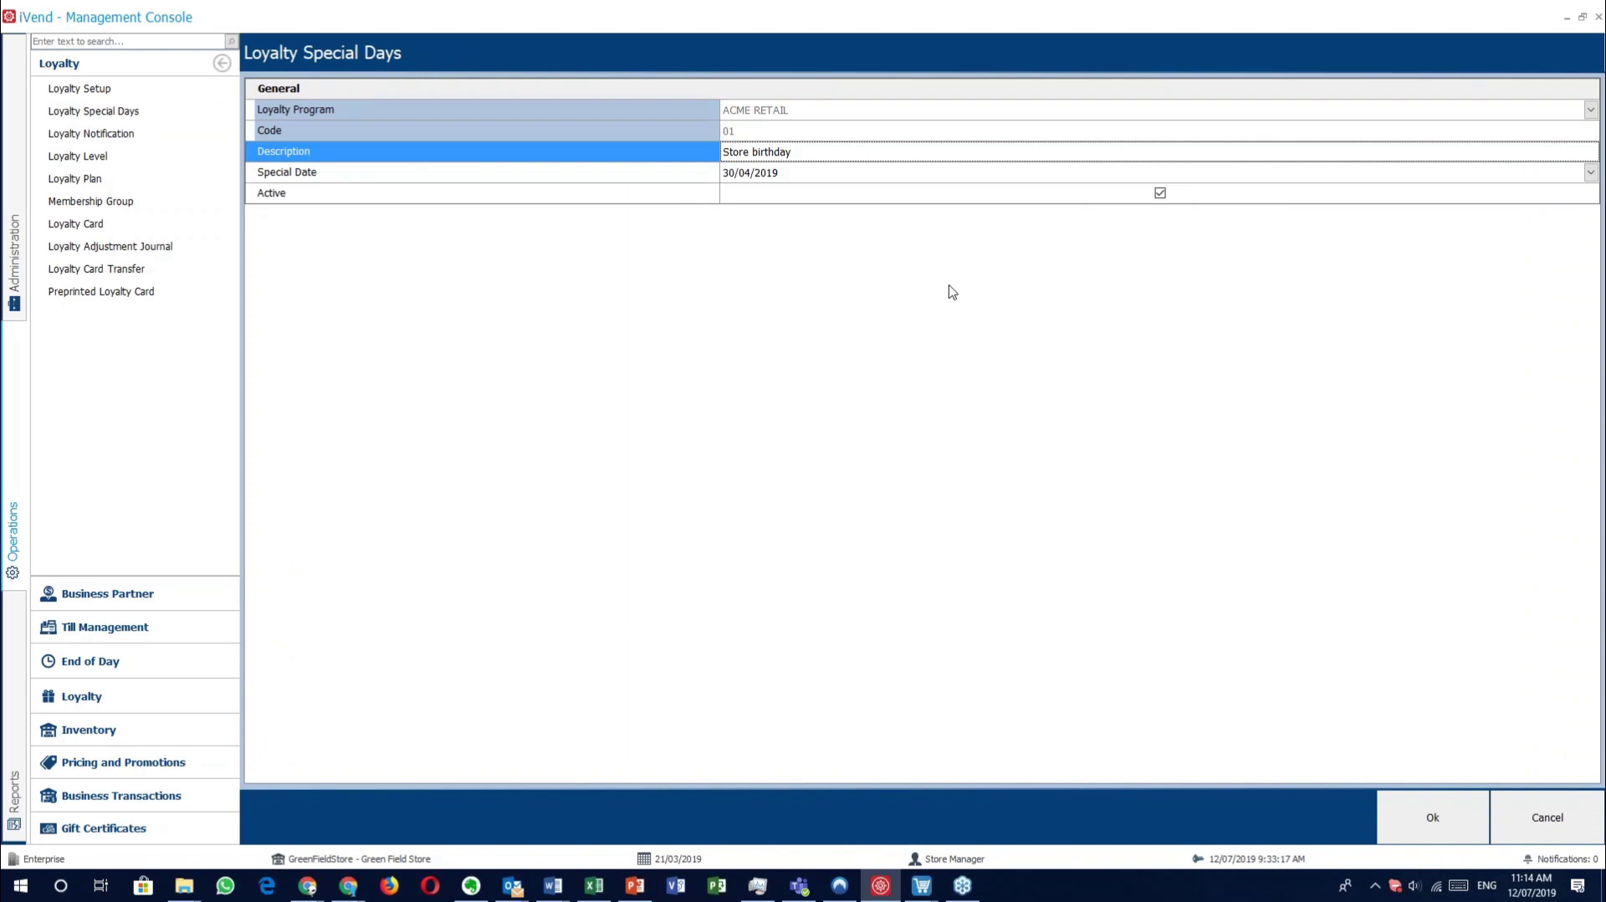
left_click(1548, 817)
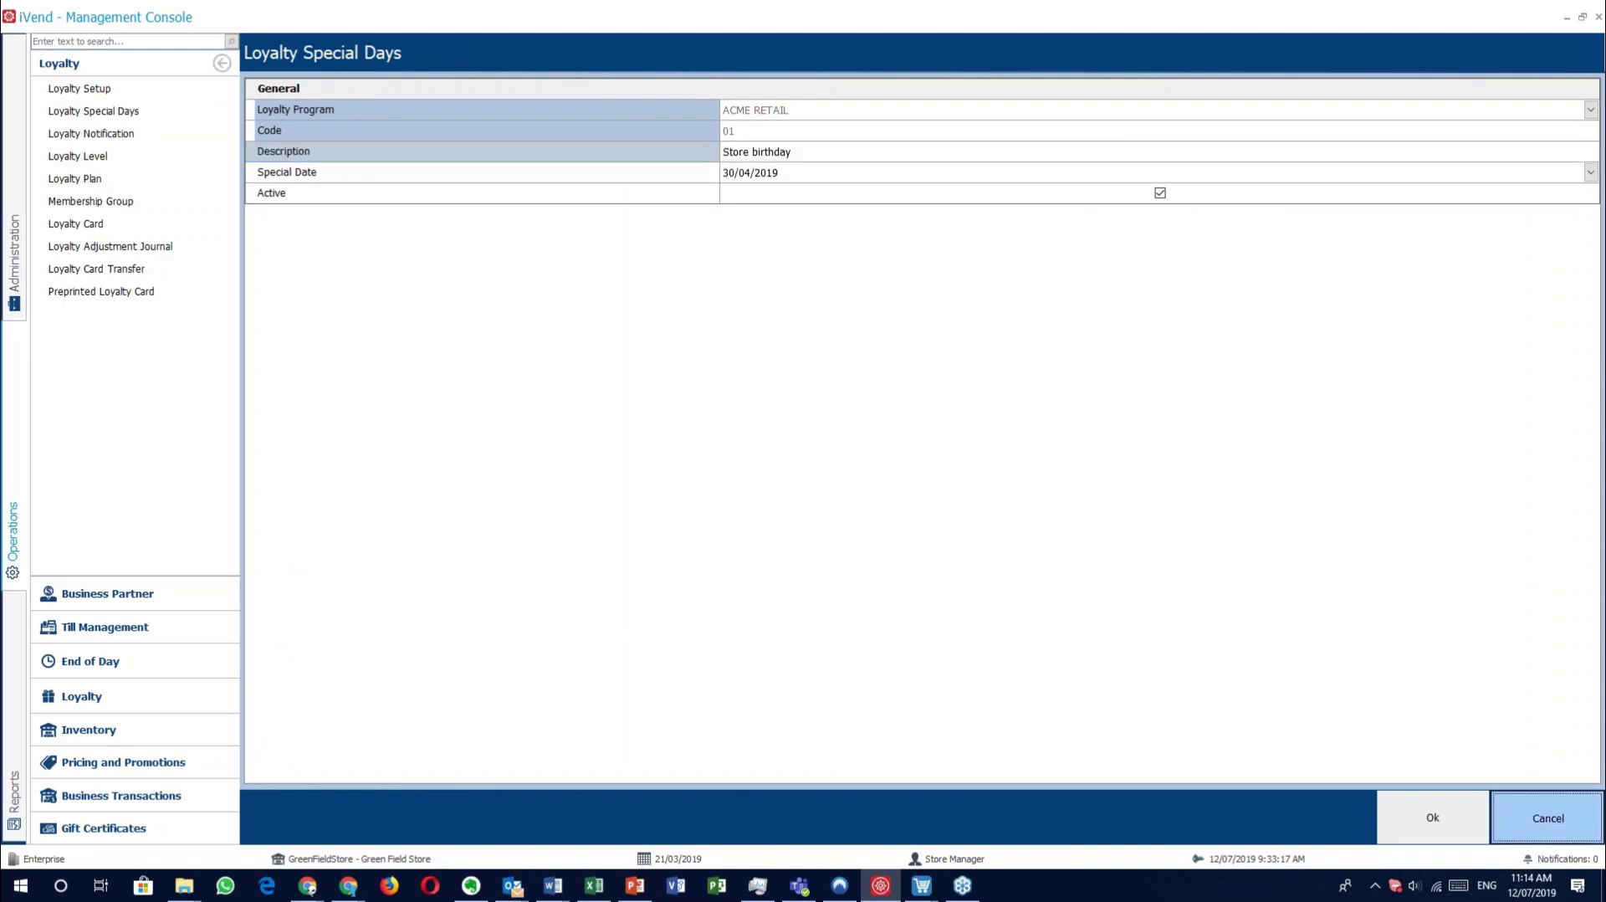
left_click(1548, 817)
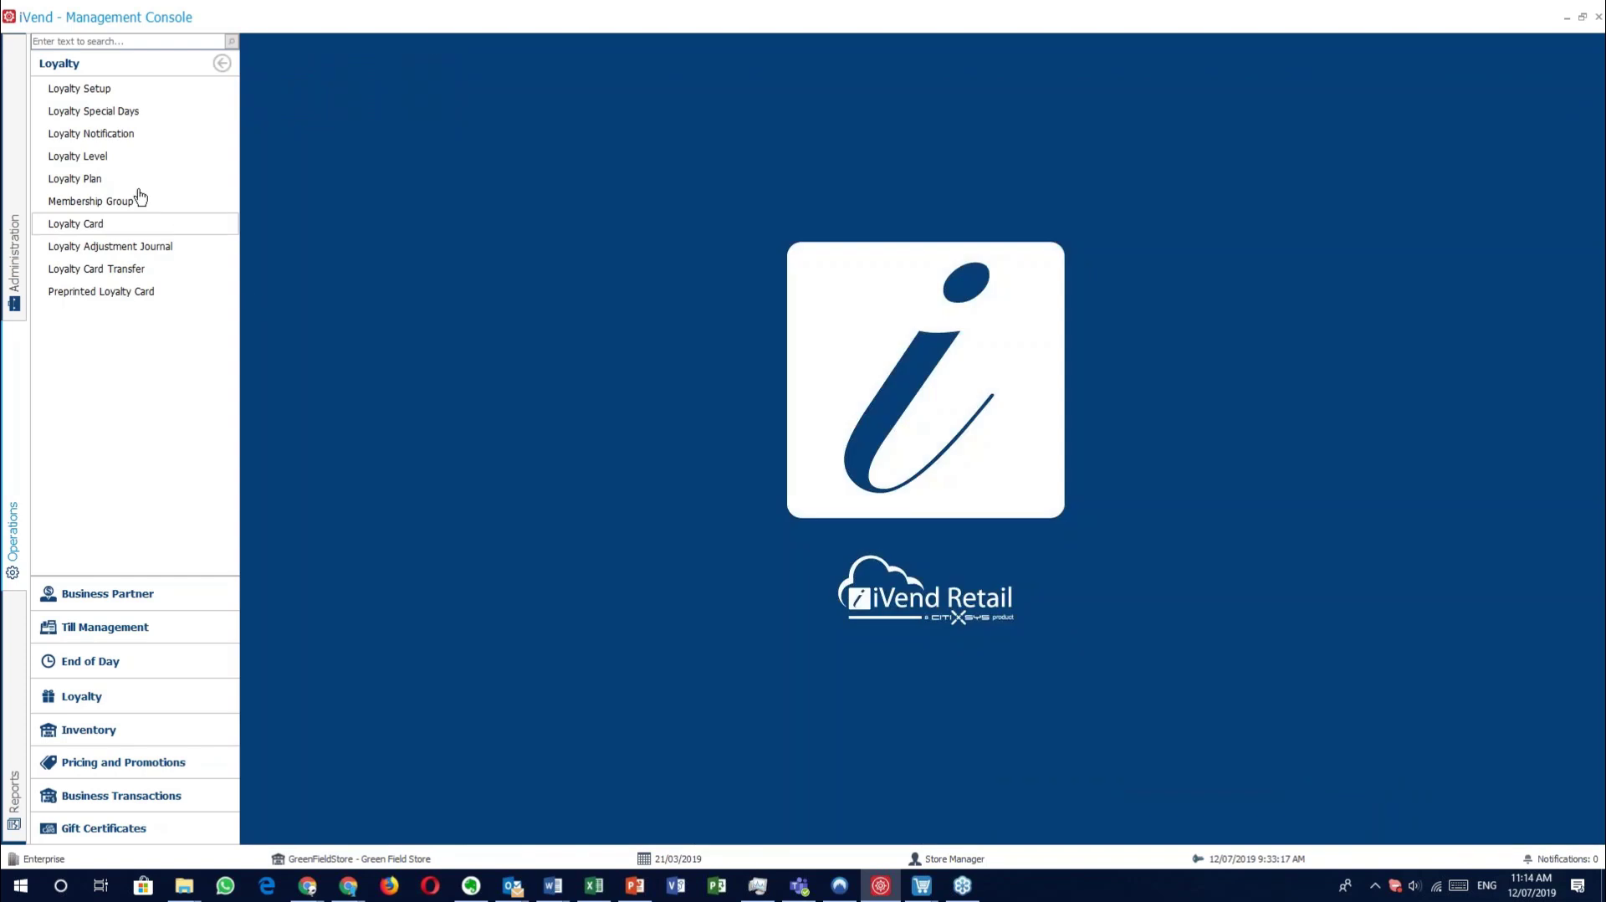
Review the PointStatement loyalty notification's sender address, display name, interval and points expiry settings, and close the notification setup without changes.
left_click(118, 133)
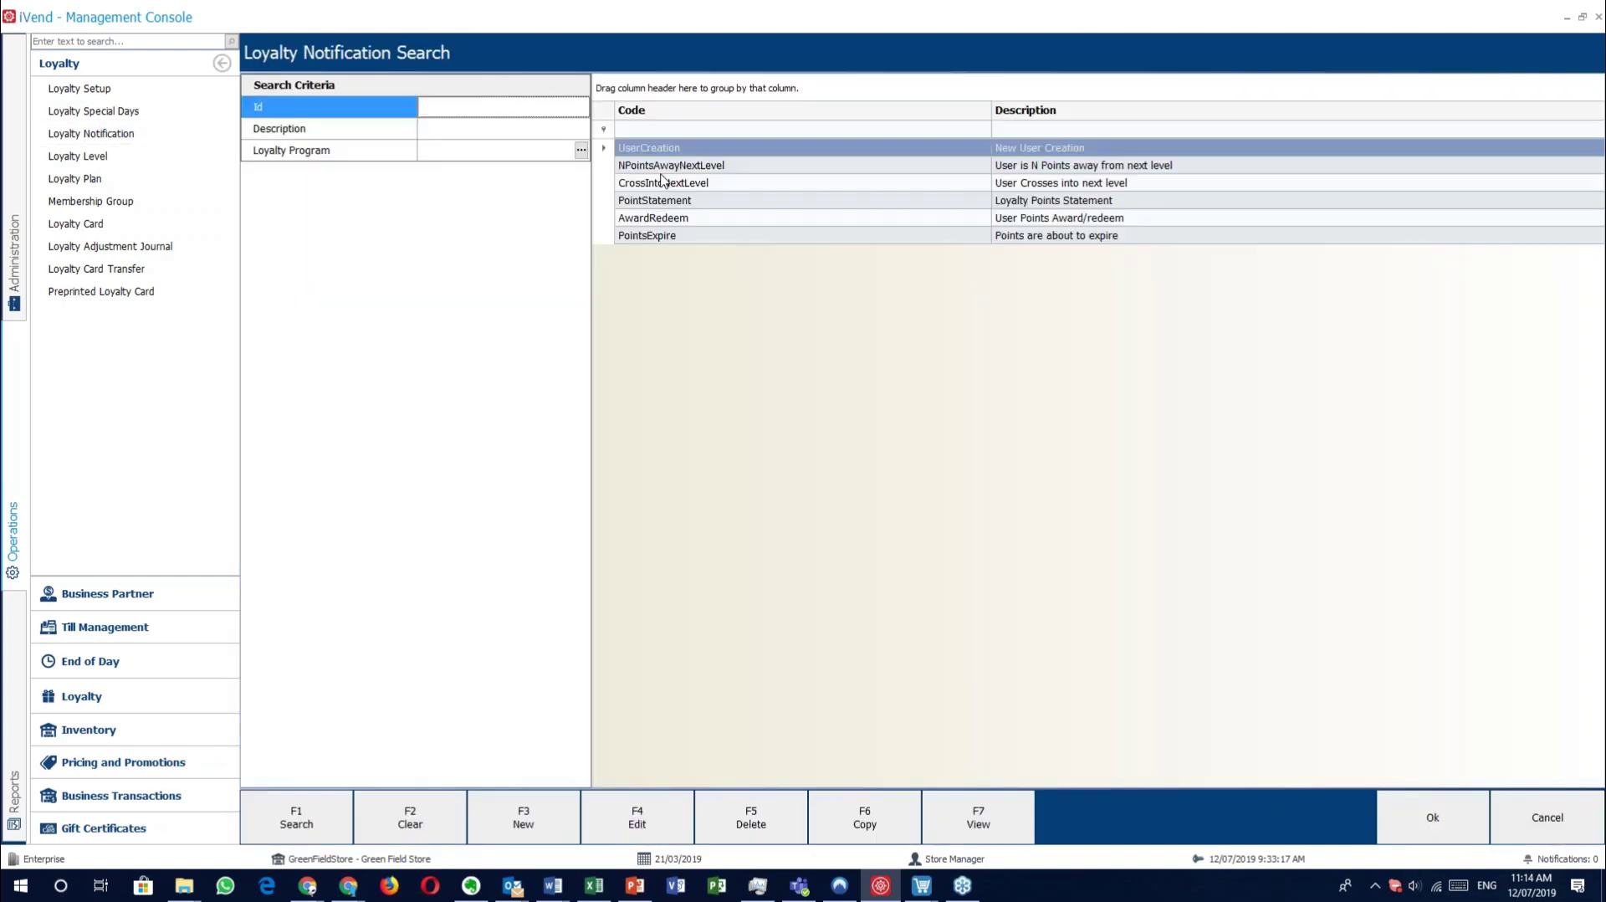
left_click(737, 206)
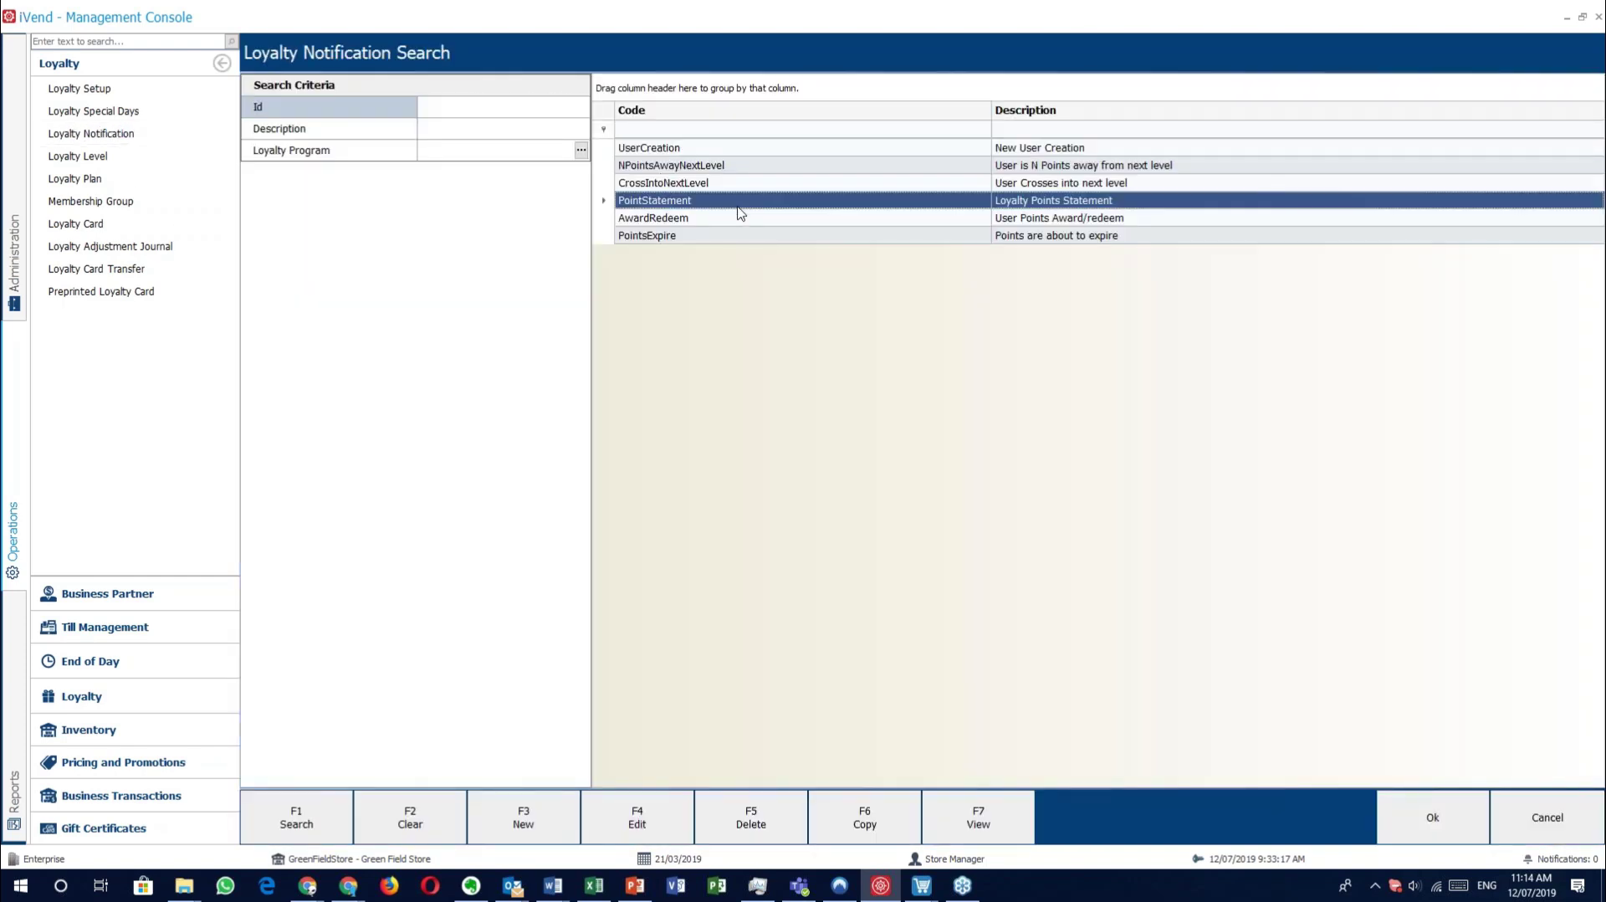
double_click(737, 206)
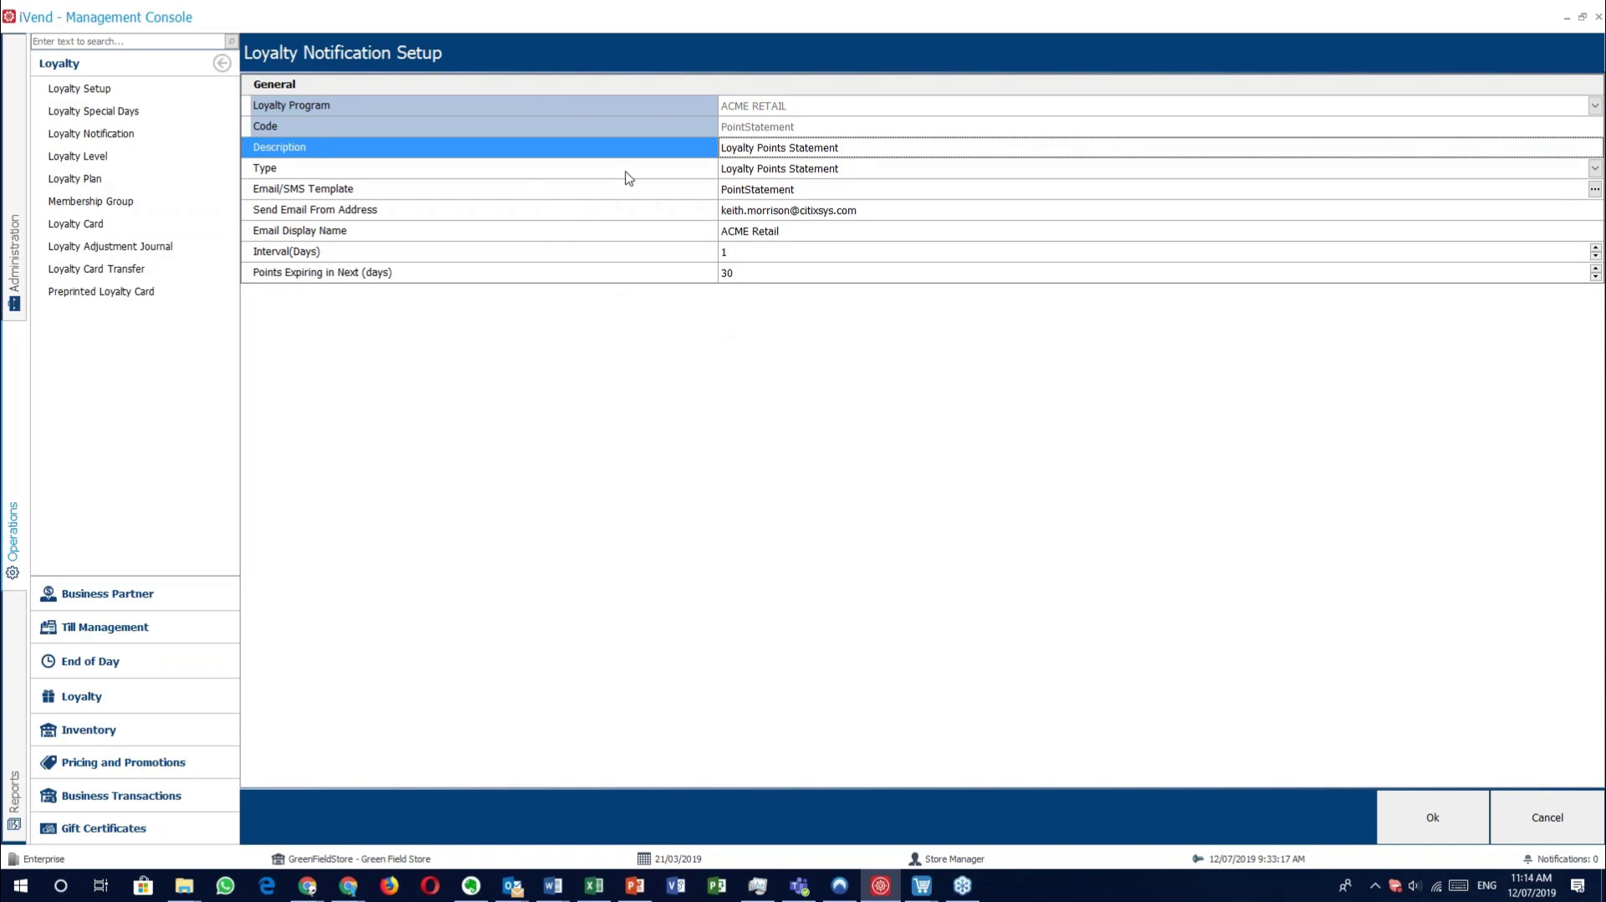
left_click(567, 216)
left_click(557, 235)
left_click(563, 254)
left_click(559, 274)
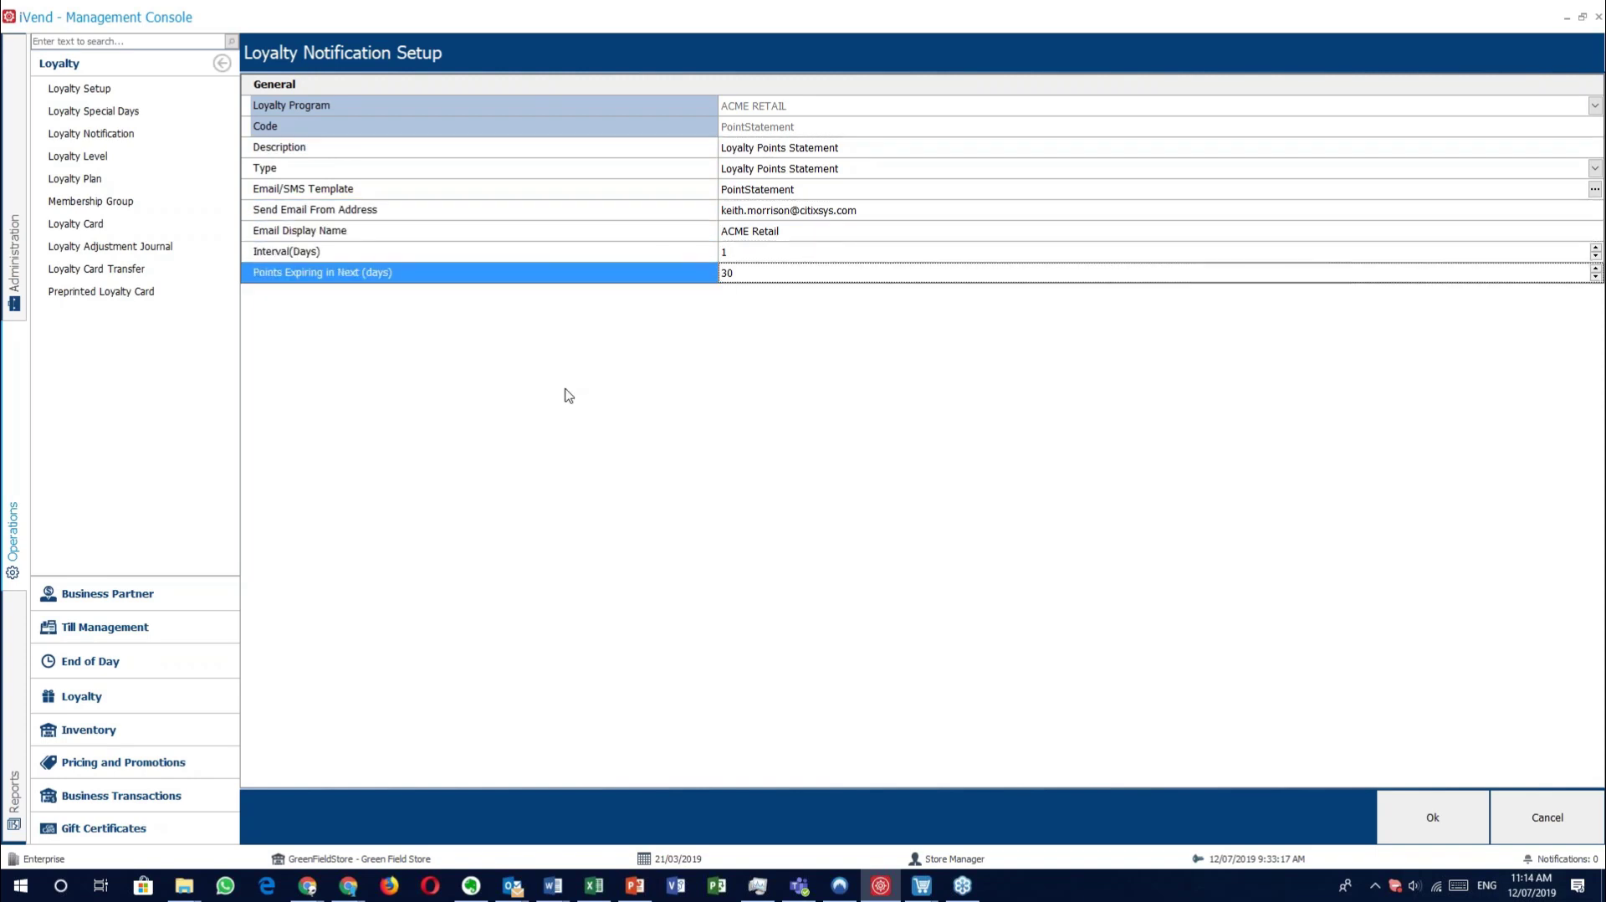
left_click(1500, 826)
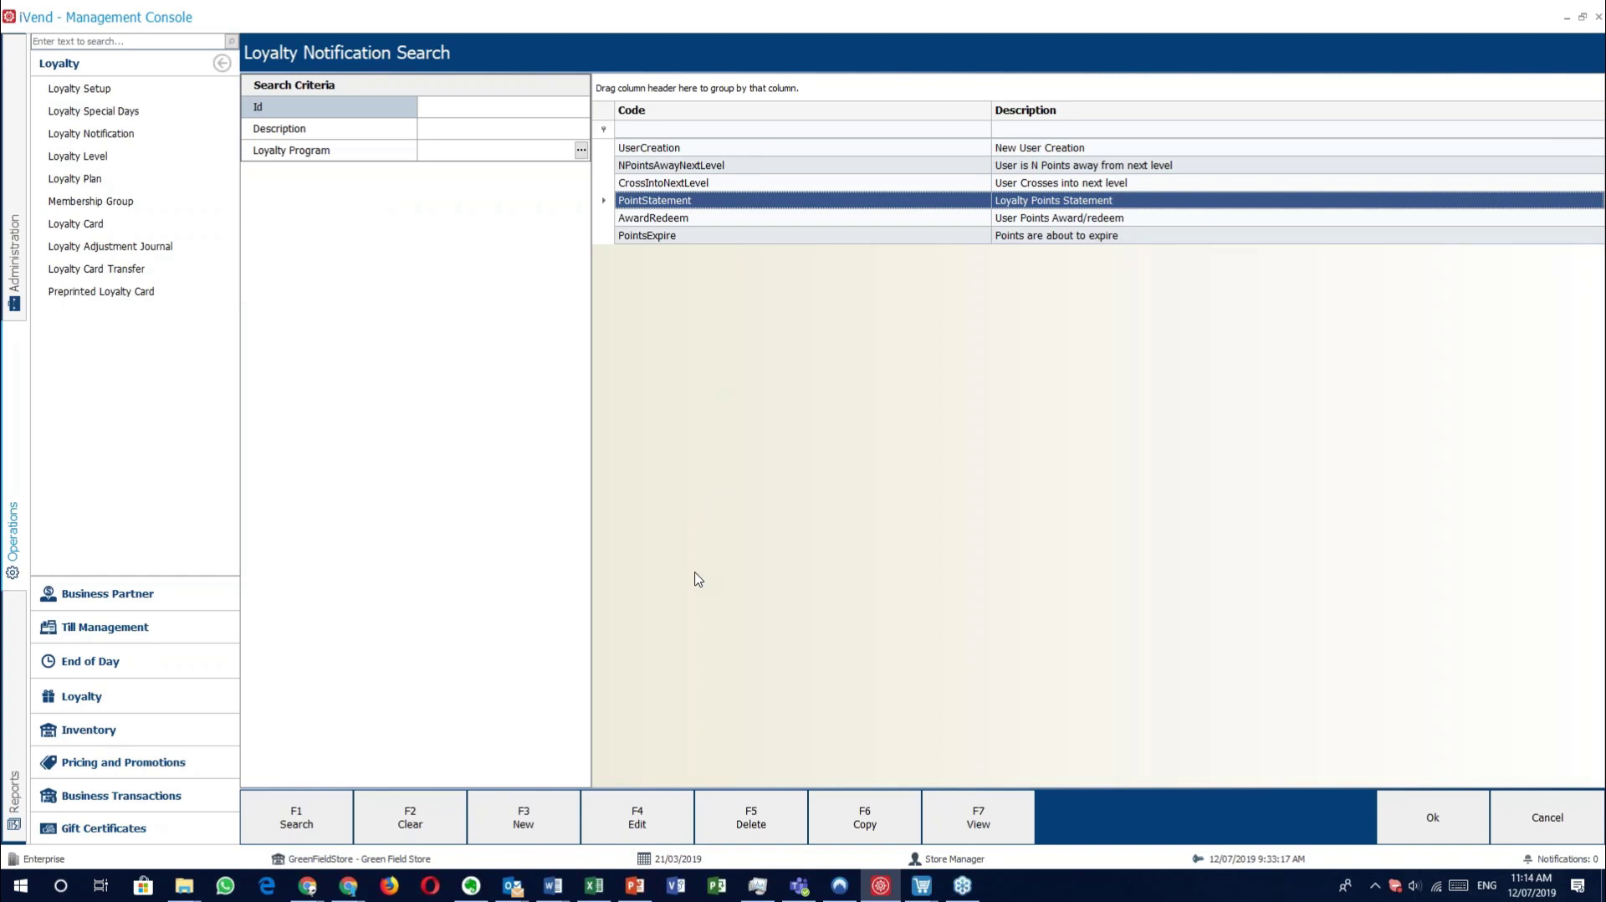
left_click(1543, 815)
Review the Platinum loyalty level's maximum redemption percent and redemption multiple, and close the record without changes.
left_click(65, 156)
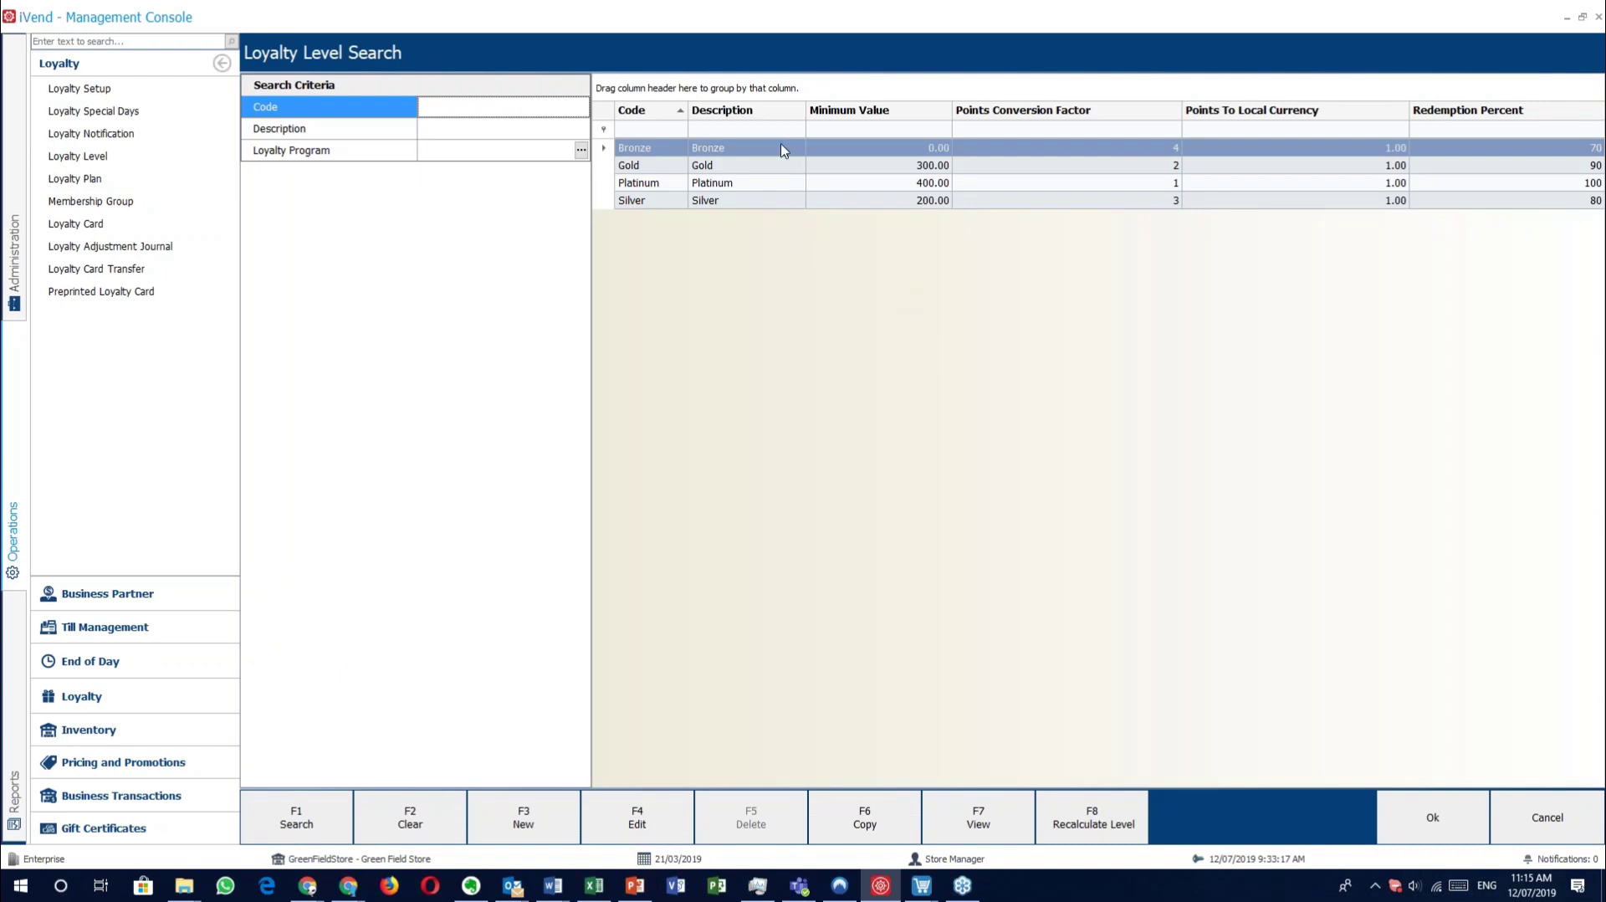
double_click(777, 183)
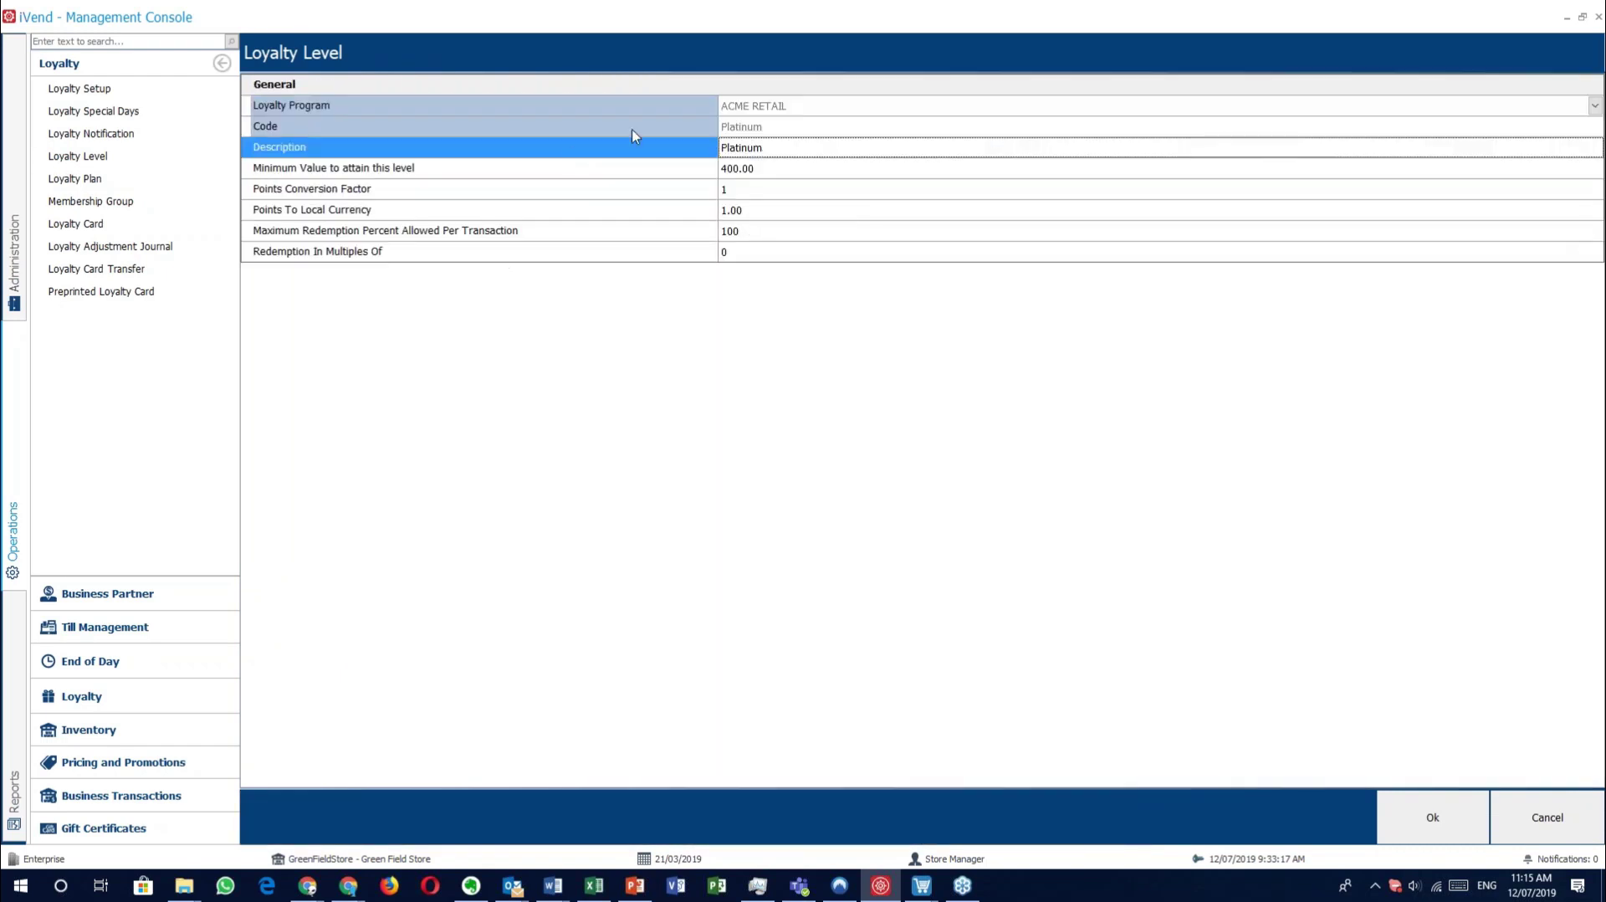
left_click(366, 237)
left_click(260, 253)
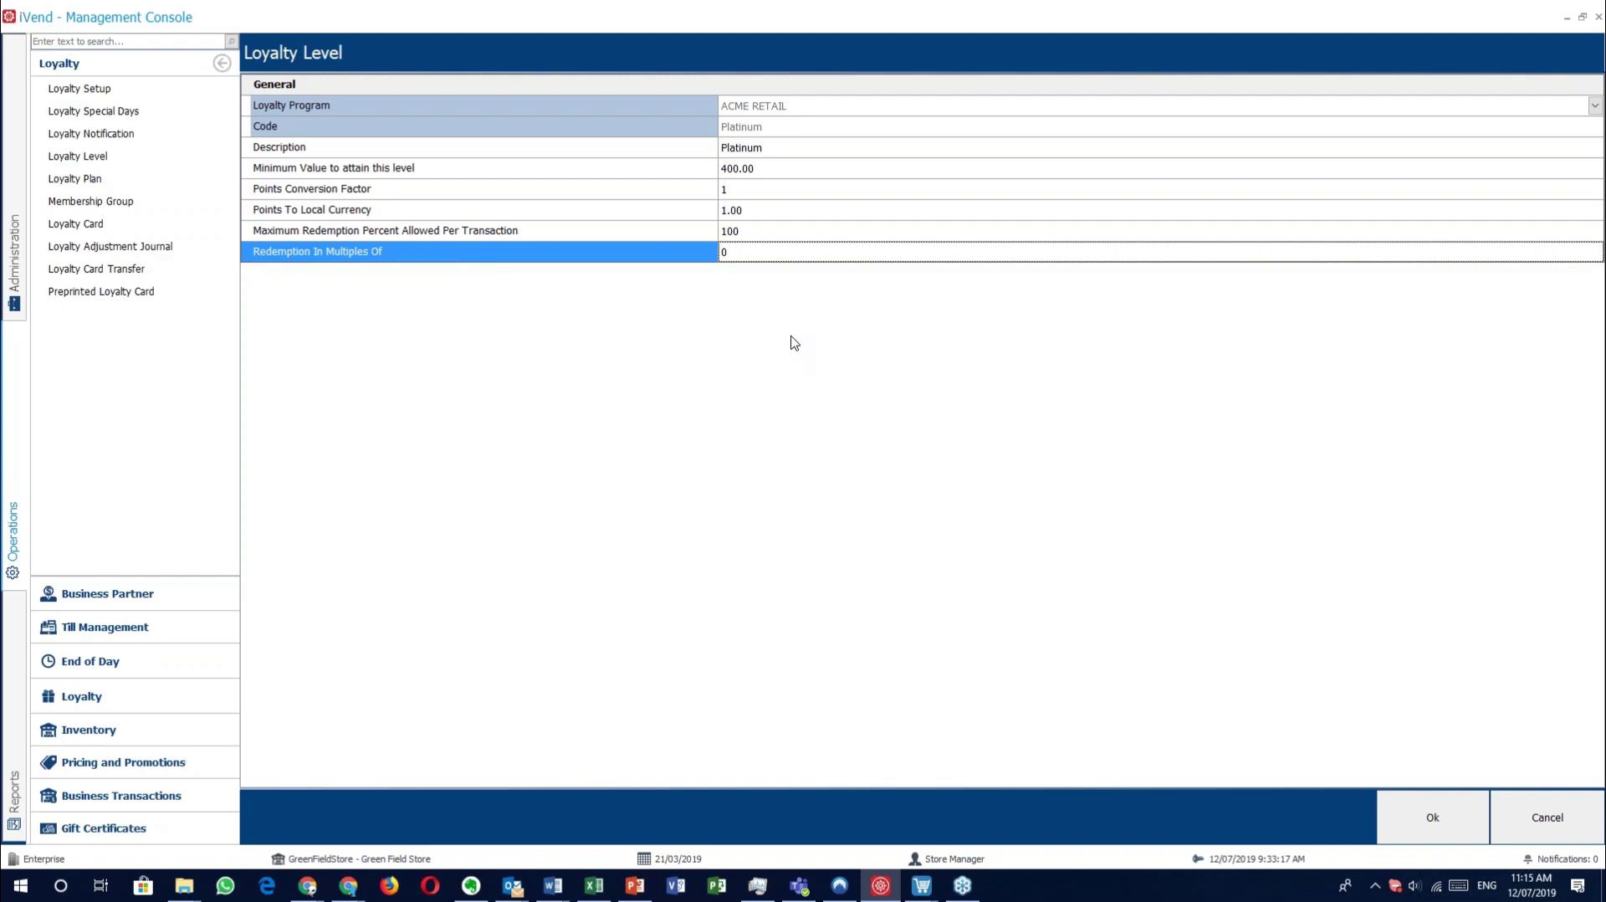
left_click(1513, 795)
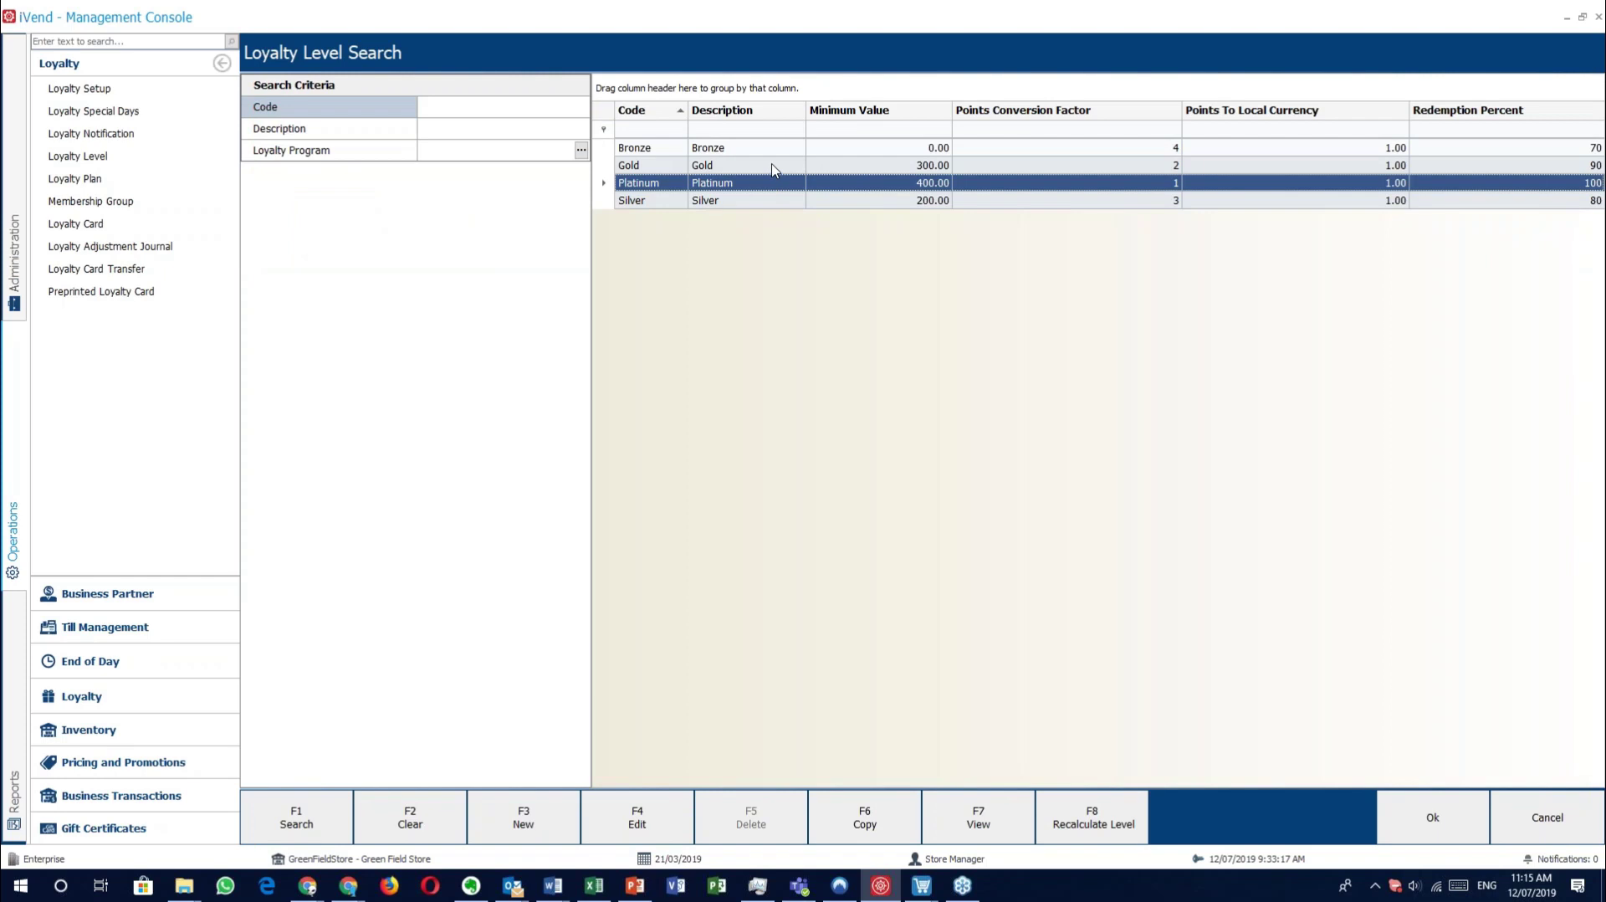
Sort the loyalty levels by minimum value, compare the Bronze and Platinum conversion settings, and close the level list.
left_click(915, 117)
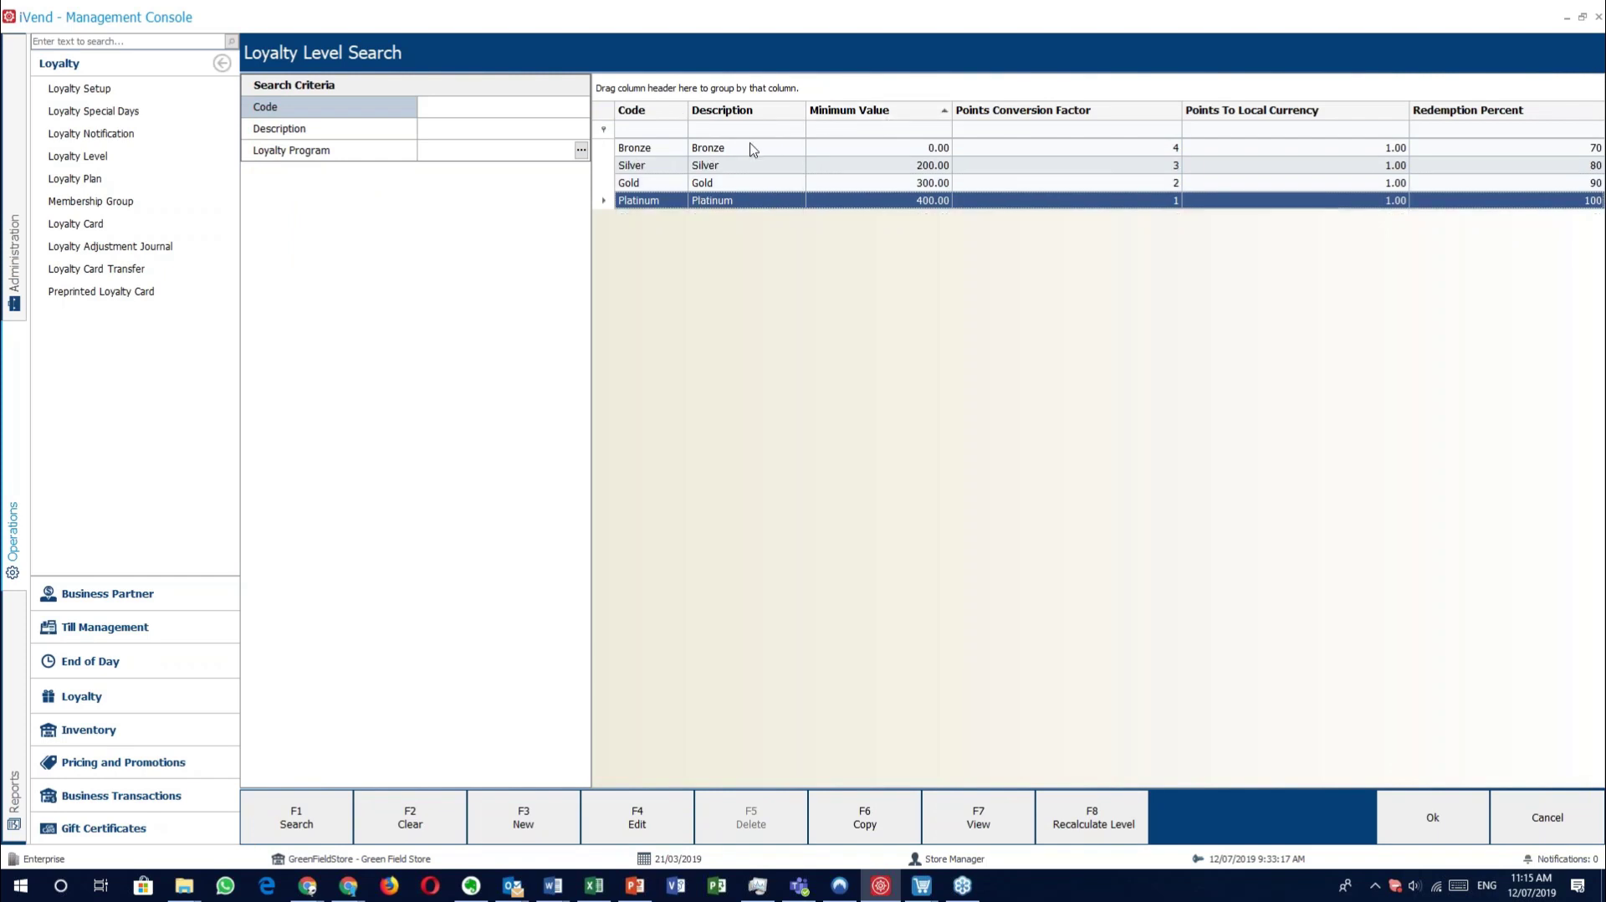
left_click(701, 152)
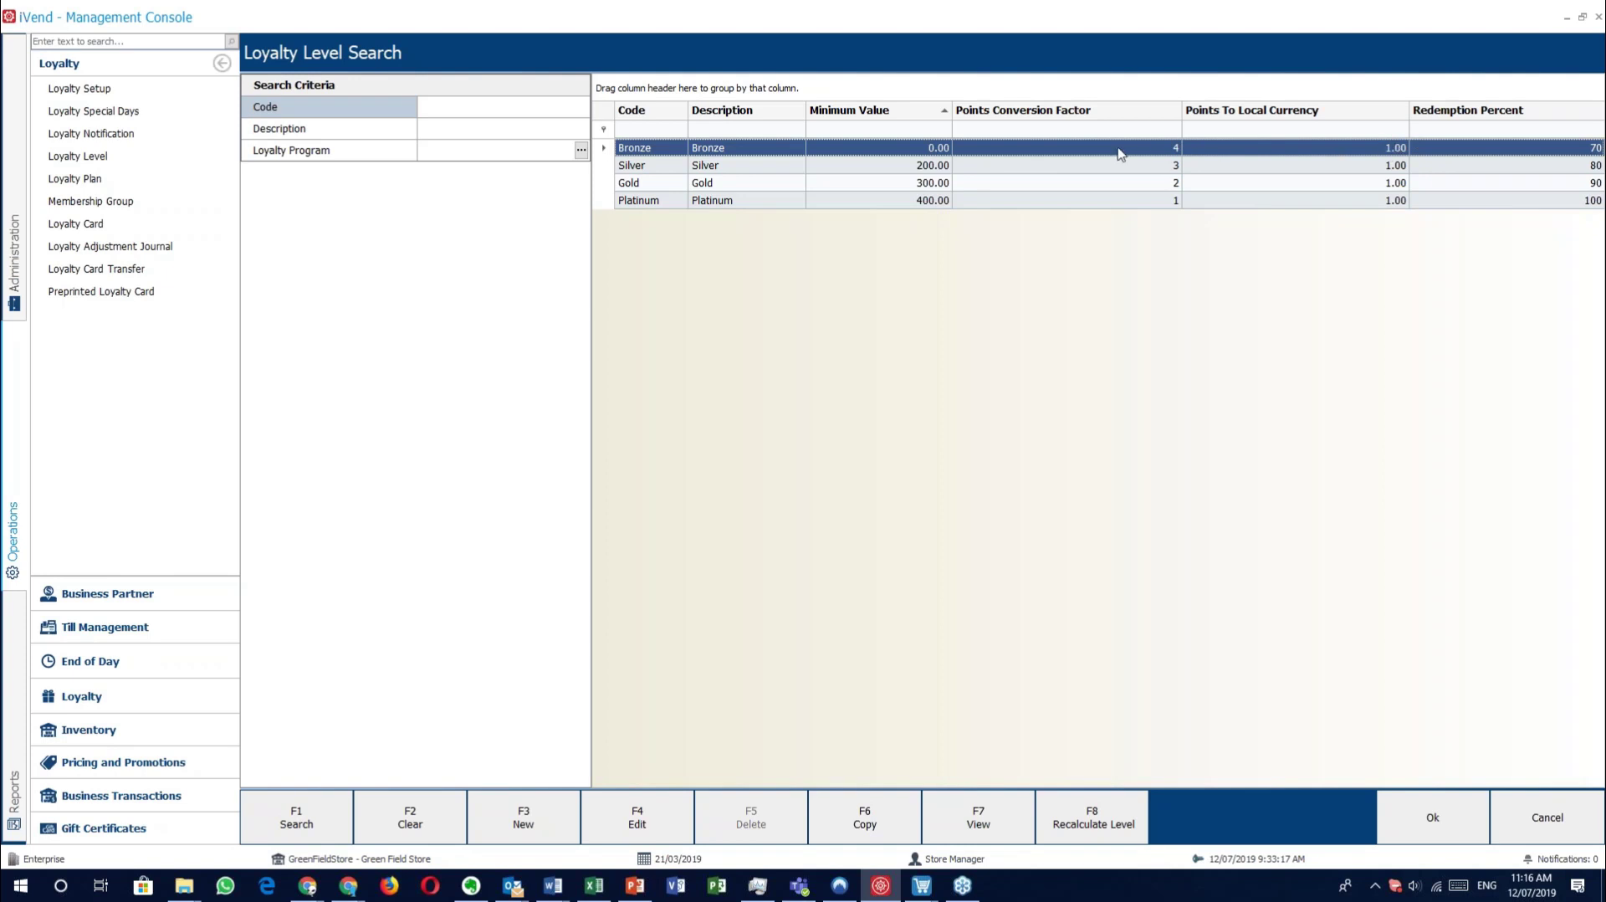
left_click(1162, 202)
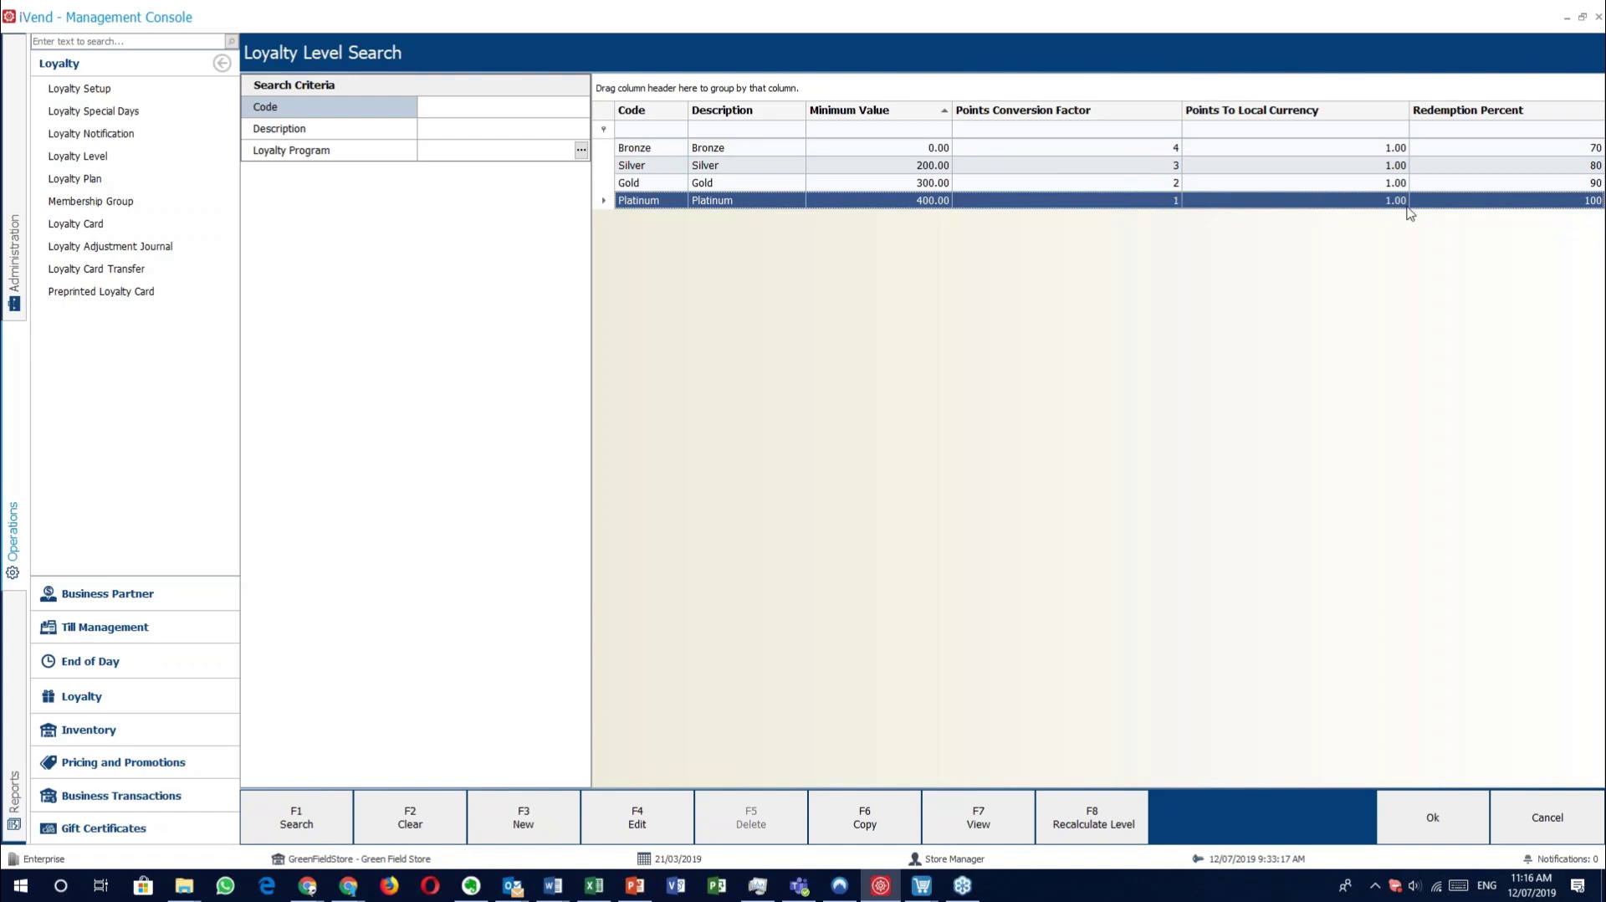
left_click(1170, 154)
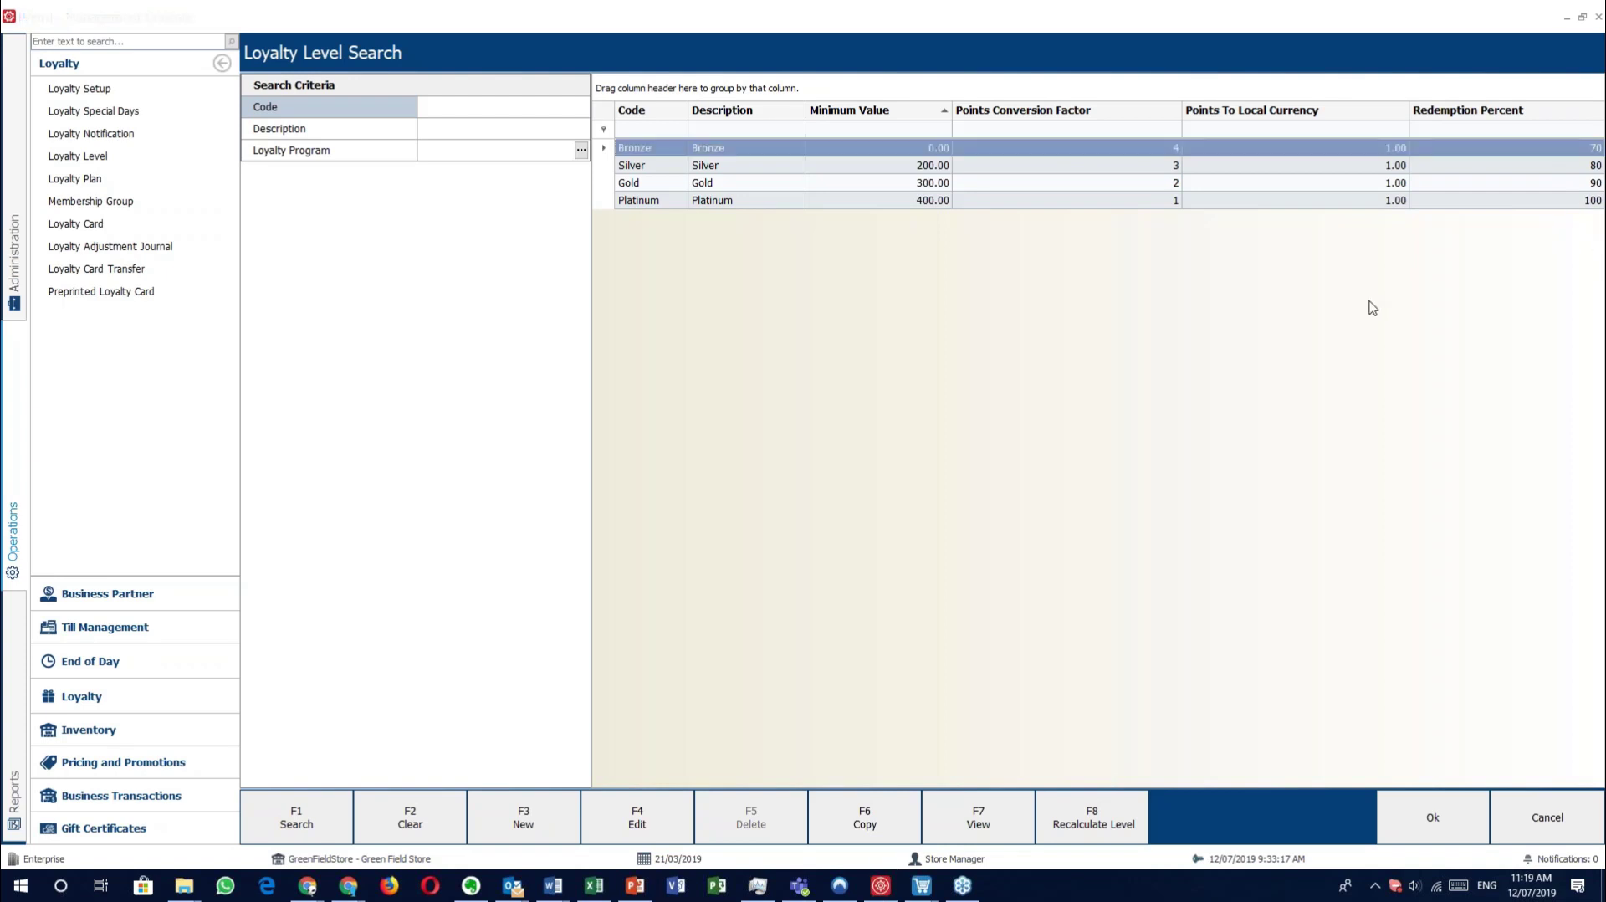
left_click(1019, 204)
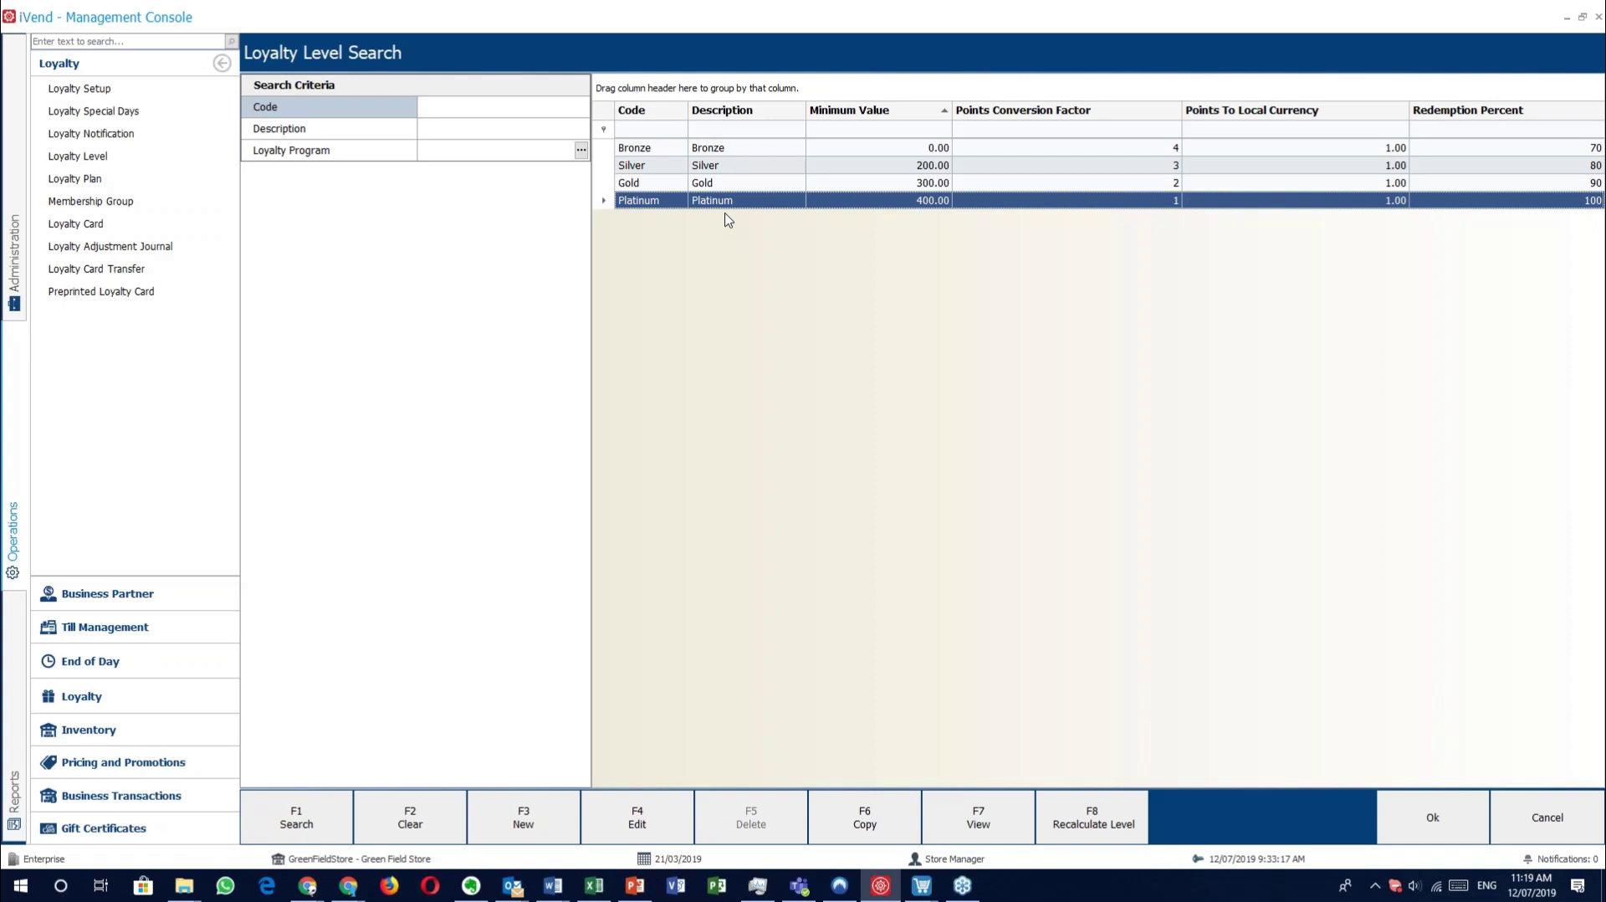
left_click(1525, 795)
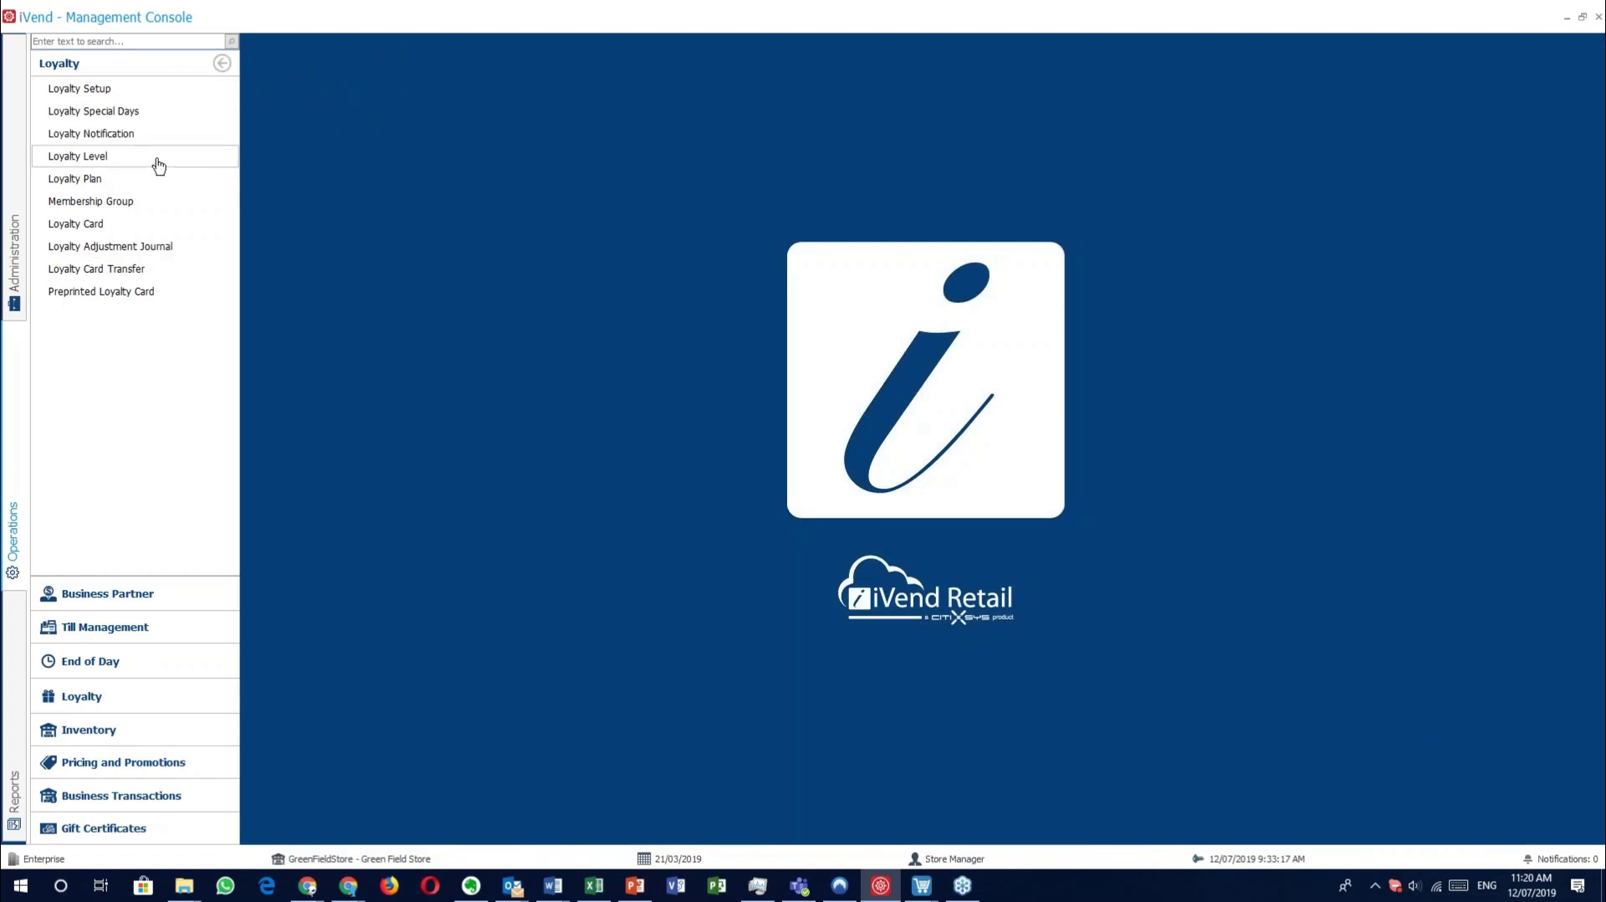
Open the Basic Plan loyalty plan and add six new rows to its plan details.
left_click(127, 179)
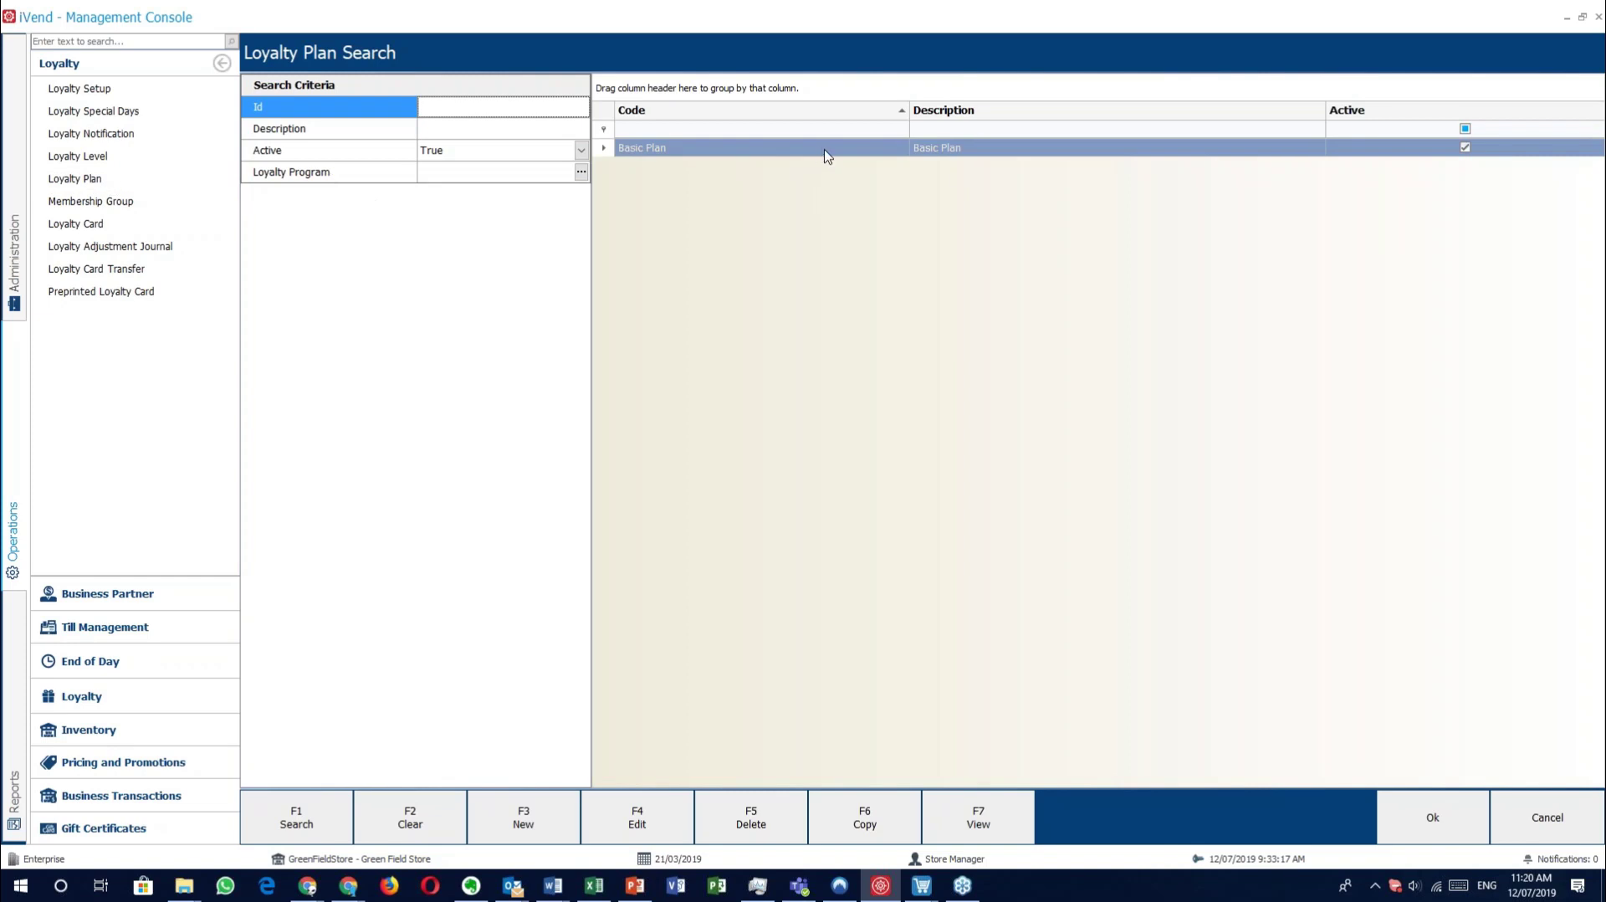
double_click(822, 150)
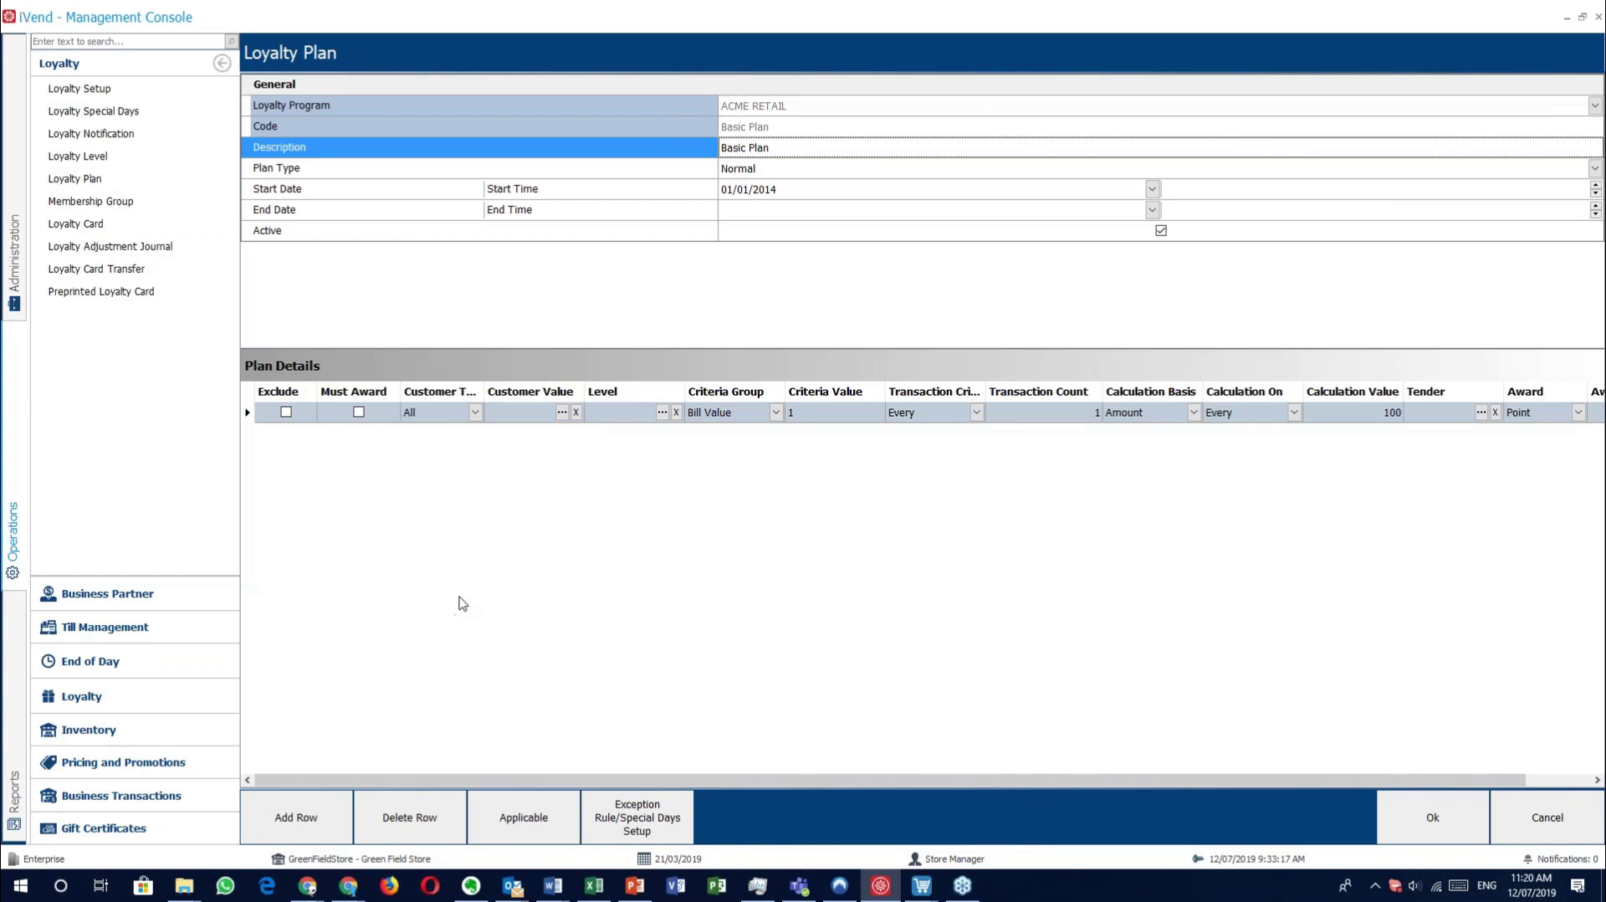
left_click(323, 824)
left_click(323, 824)
left_click(323, 824)
left_click(323, 824)
left_click(323, 824)
left_click(323, 824)
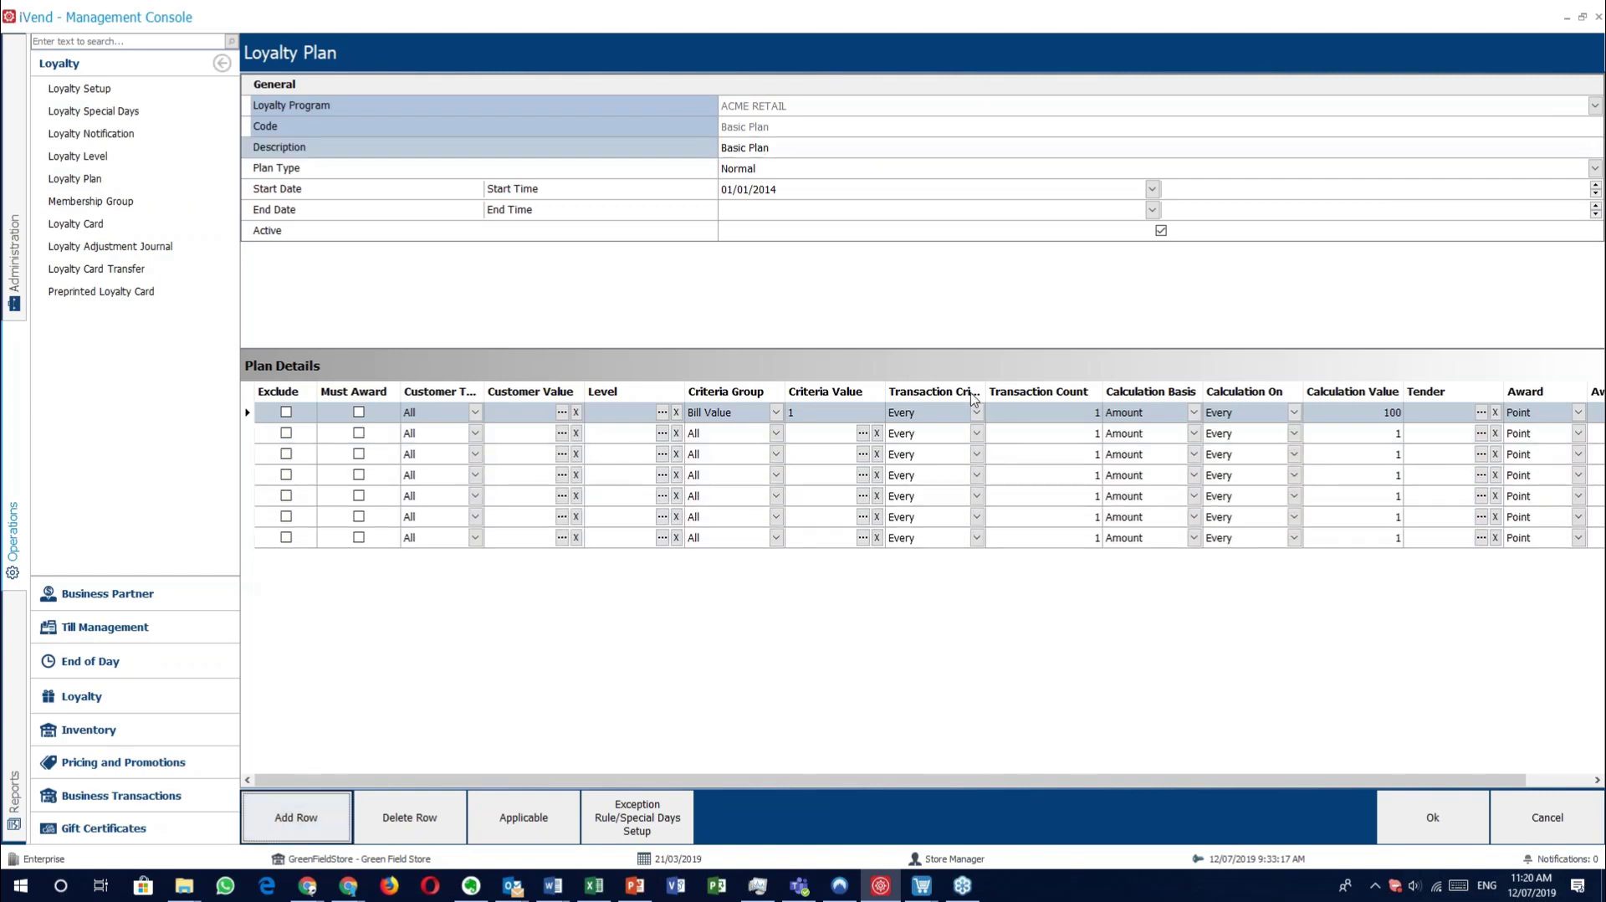
Check the Basic Plan's available plan types without changing the selection, and look at its start date.
left_click(542, 167)
left_click(795, 168)
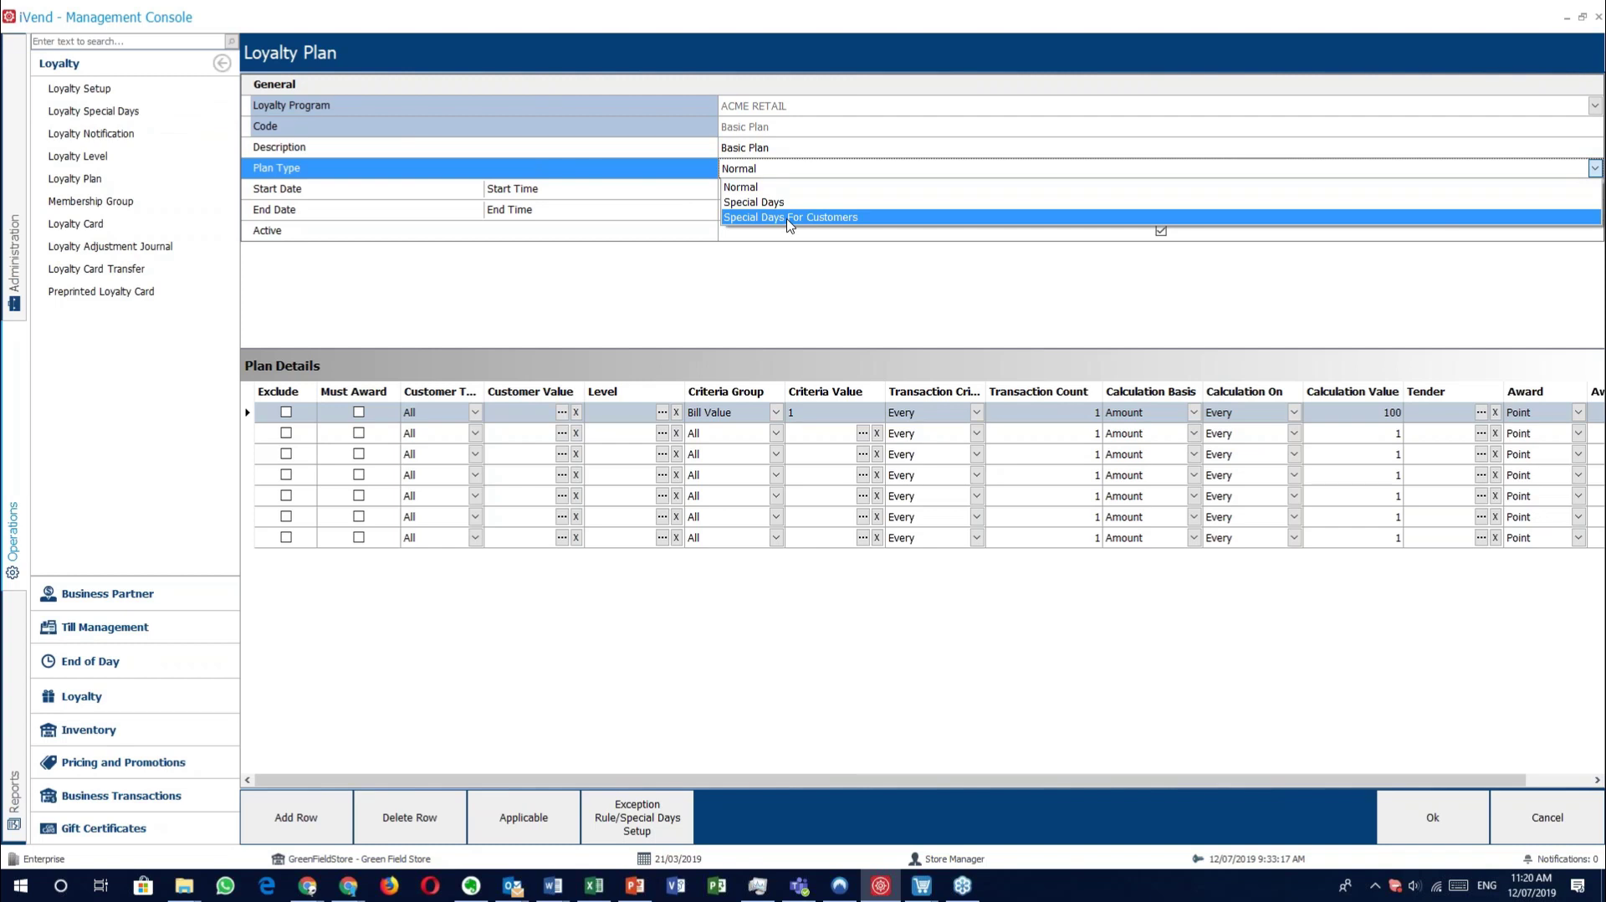
key("Escape")
left_click(300, 194)
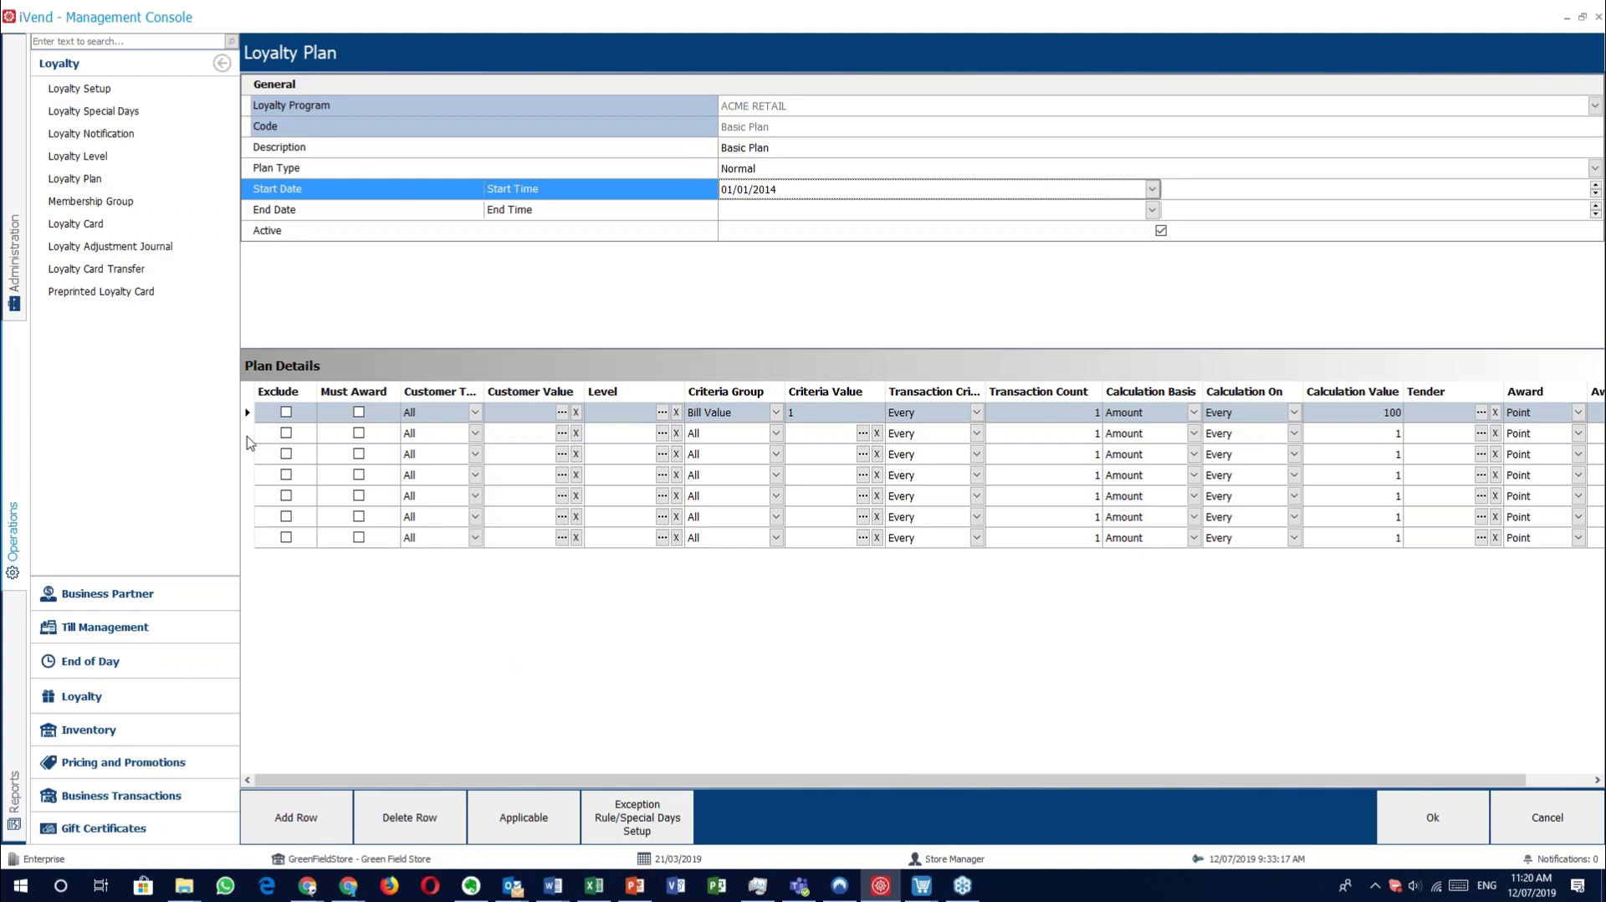
Collapse the Loyalty navigation and check the customer type choices for the first plan detail row without changing the selection.
left_click(221, 63)
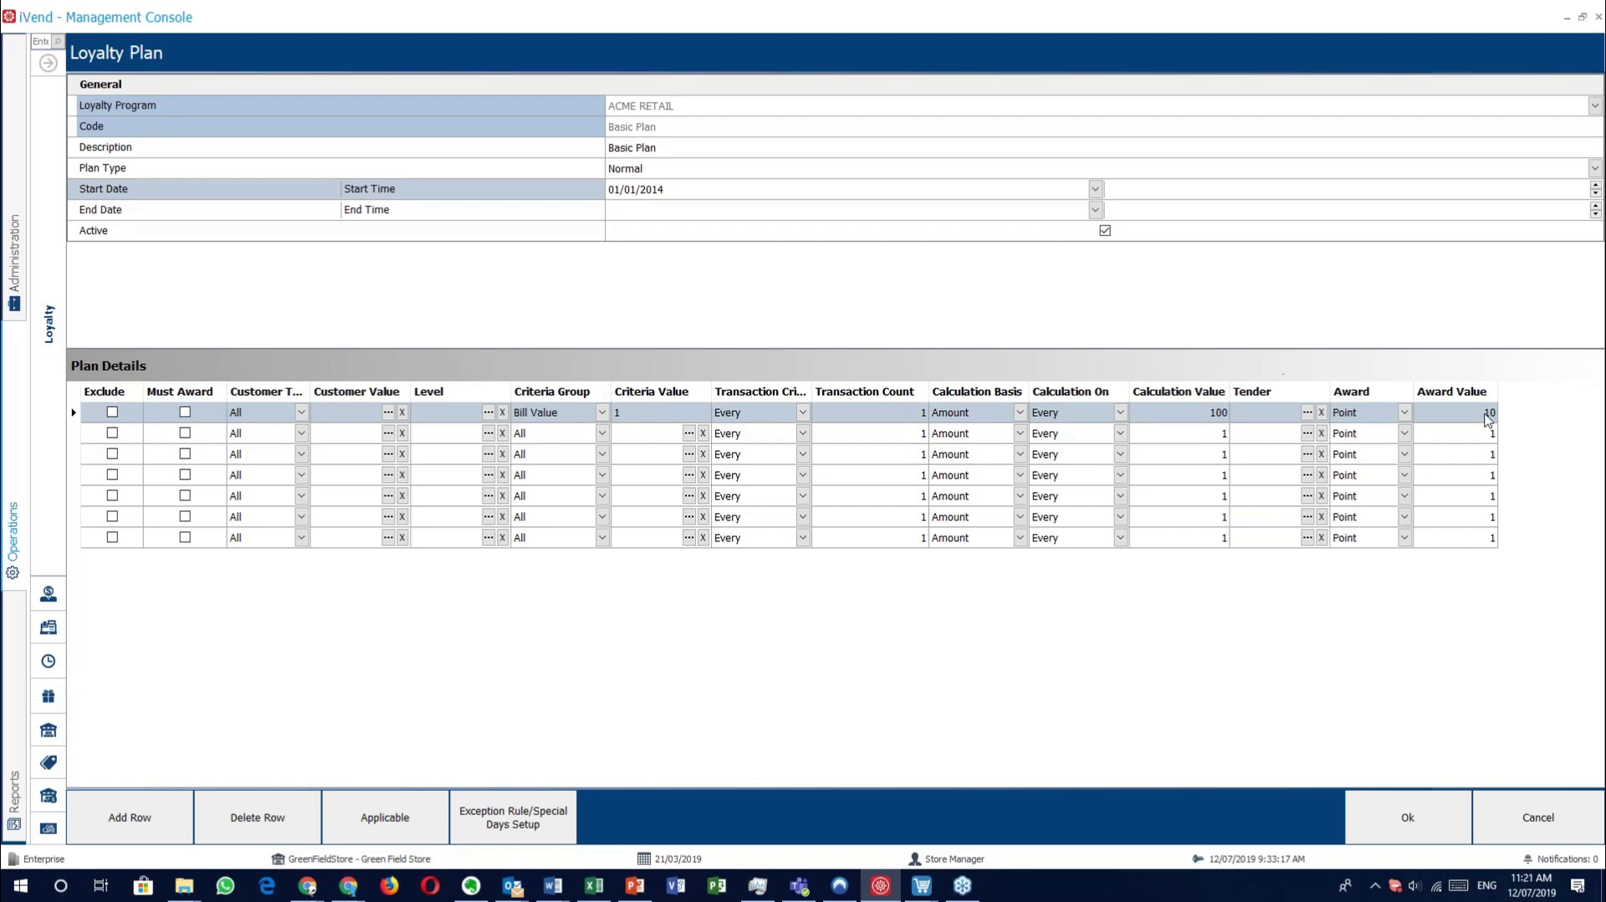
left_click(300, 412)
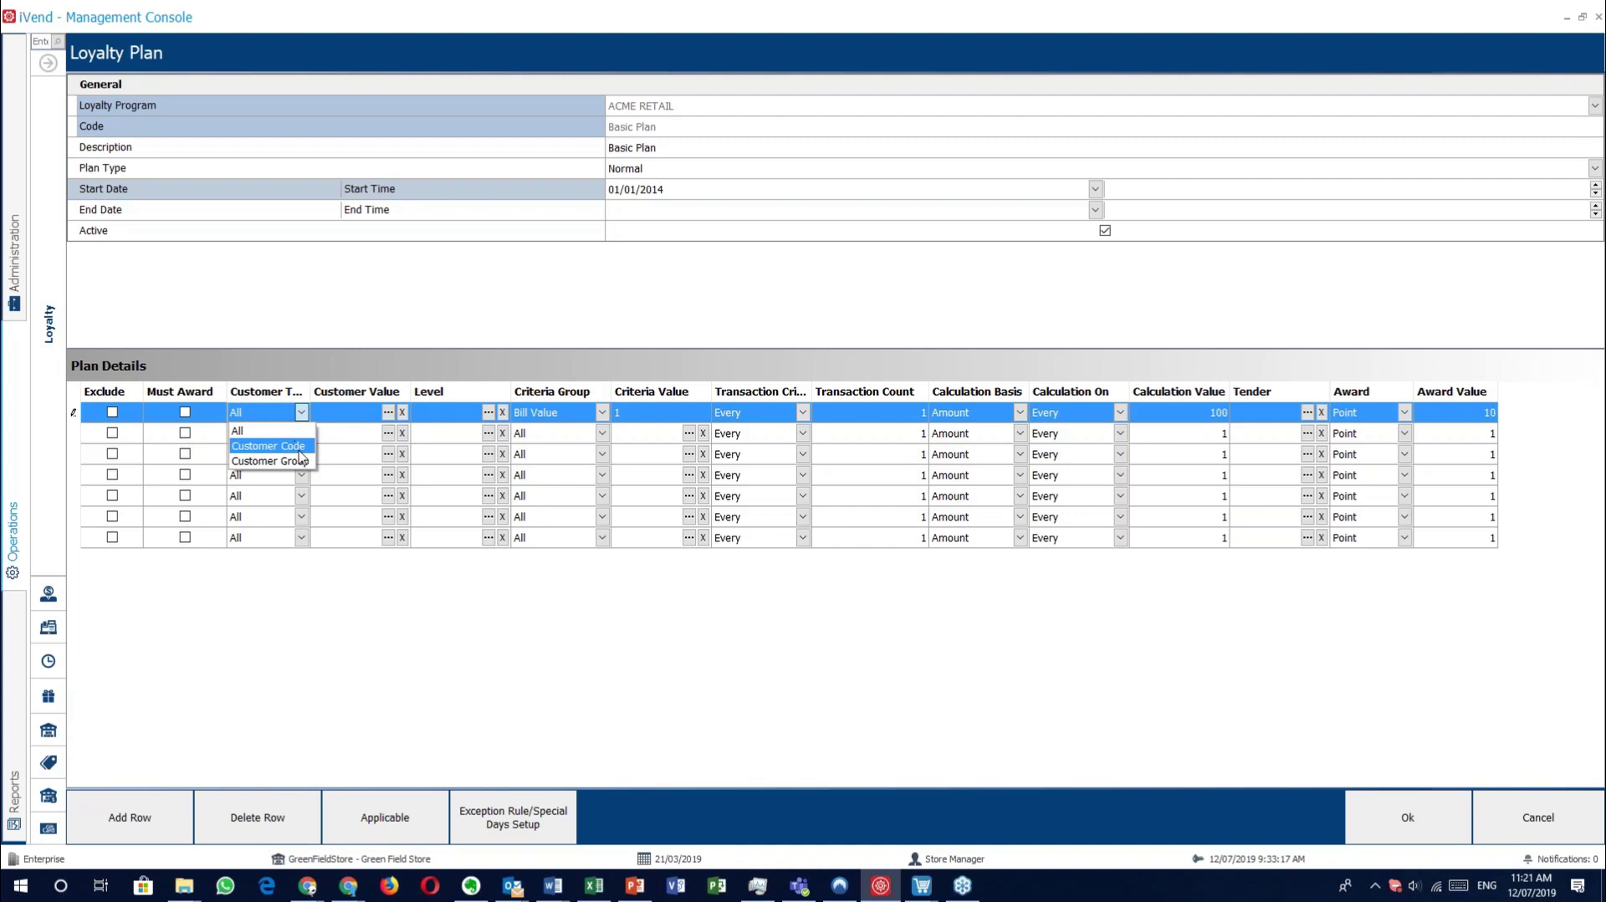
left_click(303, 409)
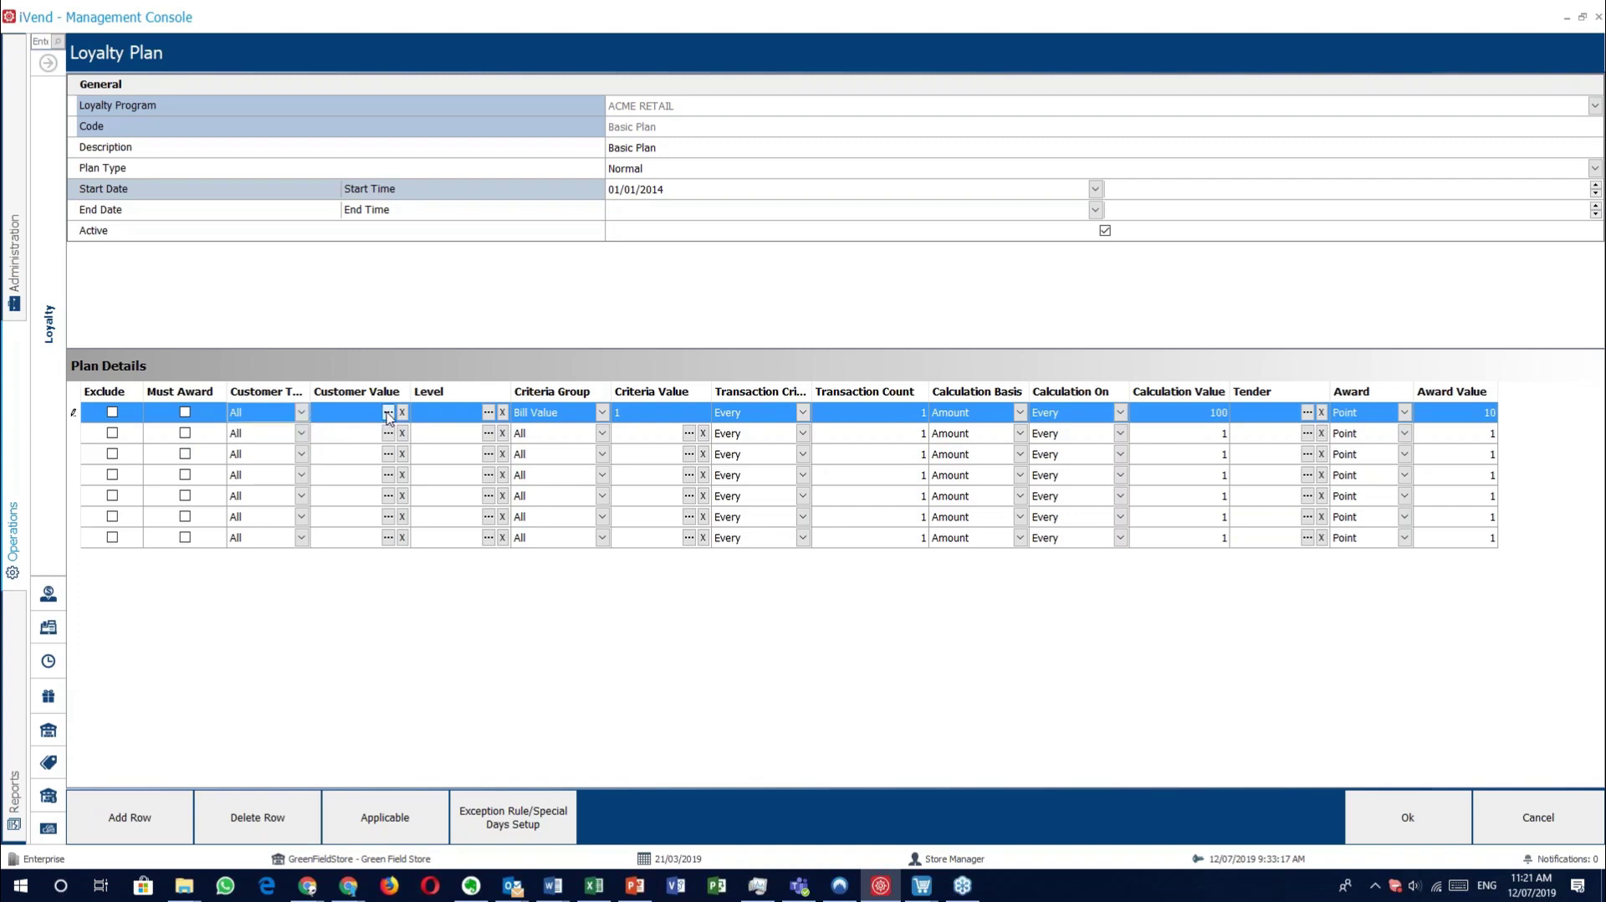
Check the level, criteria group, criteria value and transaction criteria settings of the first plan detail row without changing any selection.
left_click(461, 410)
left_click(603, 413)
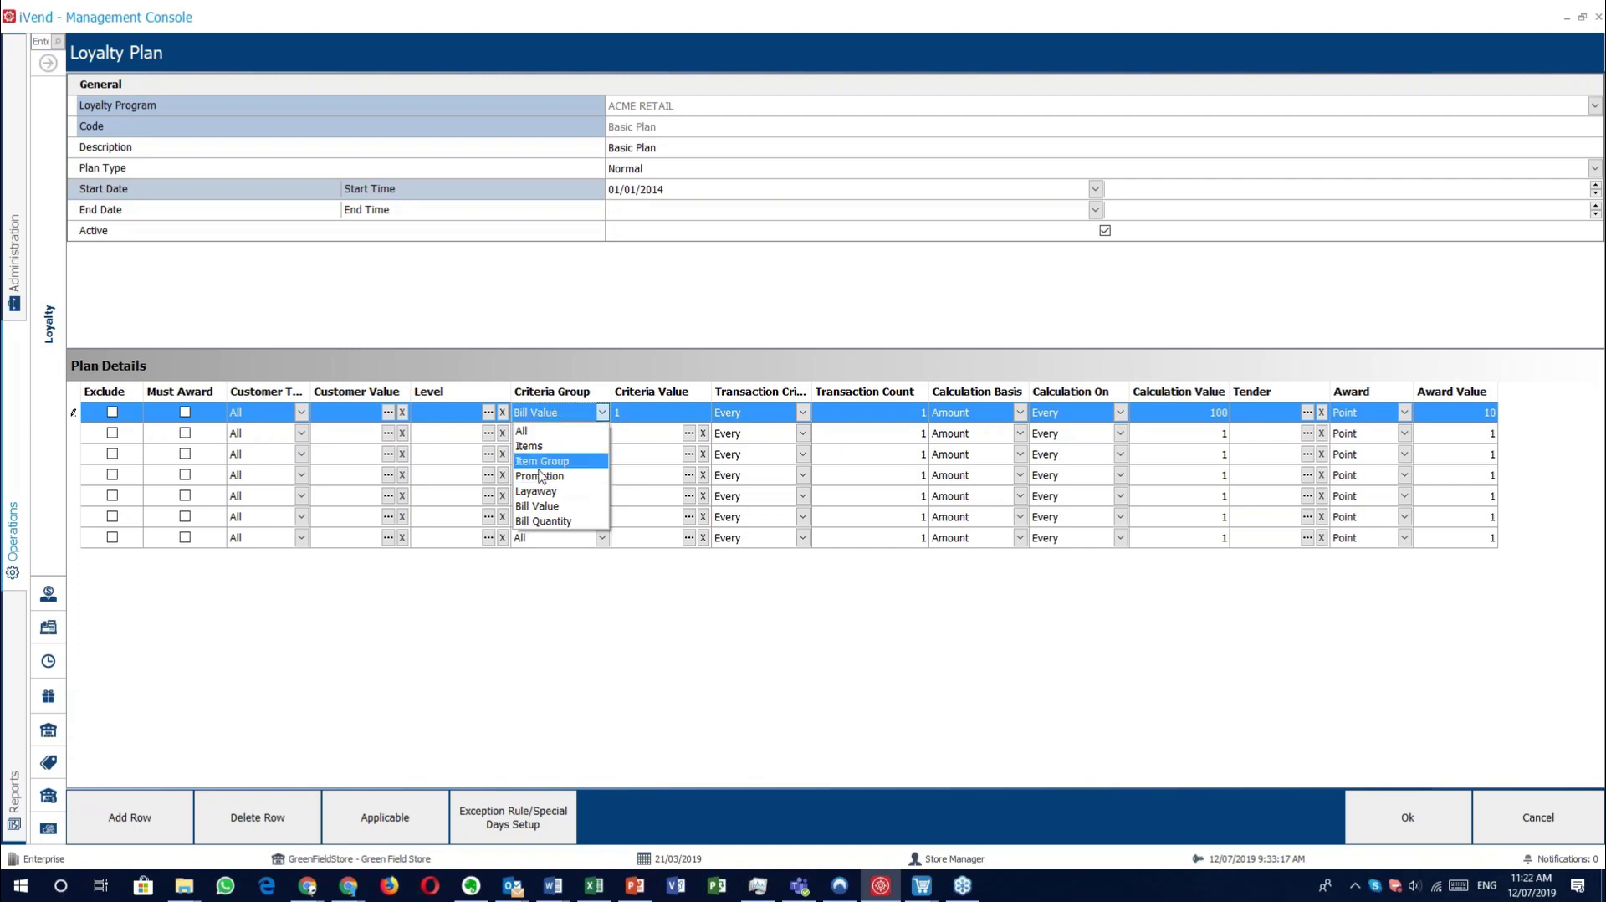
left_click(602, 412)
left_click(663, 416)
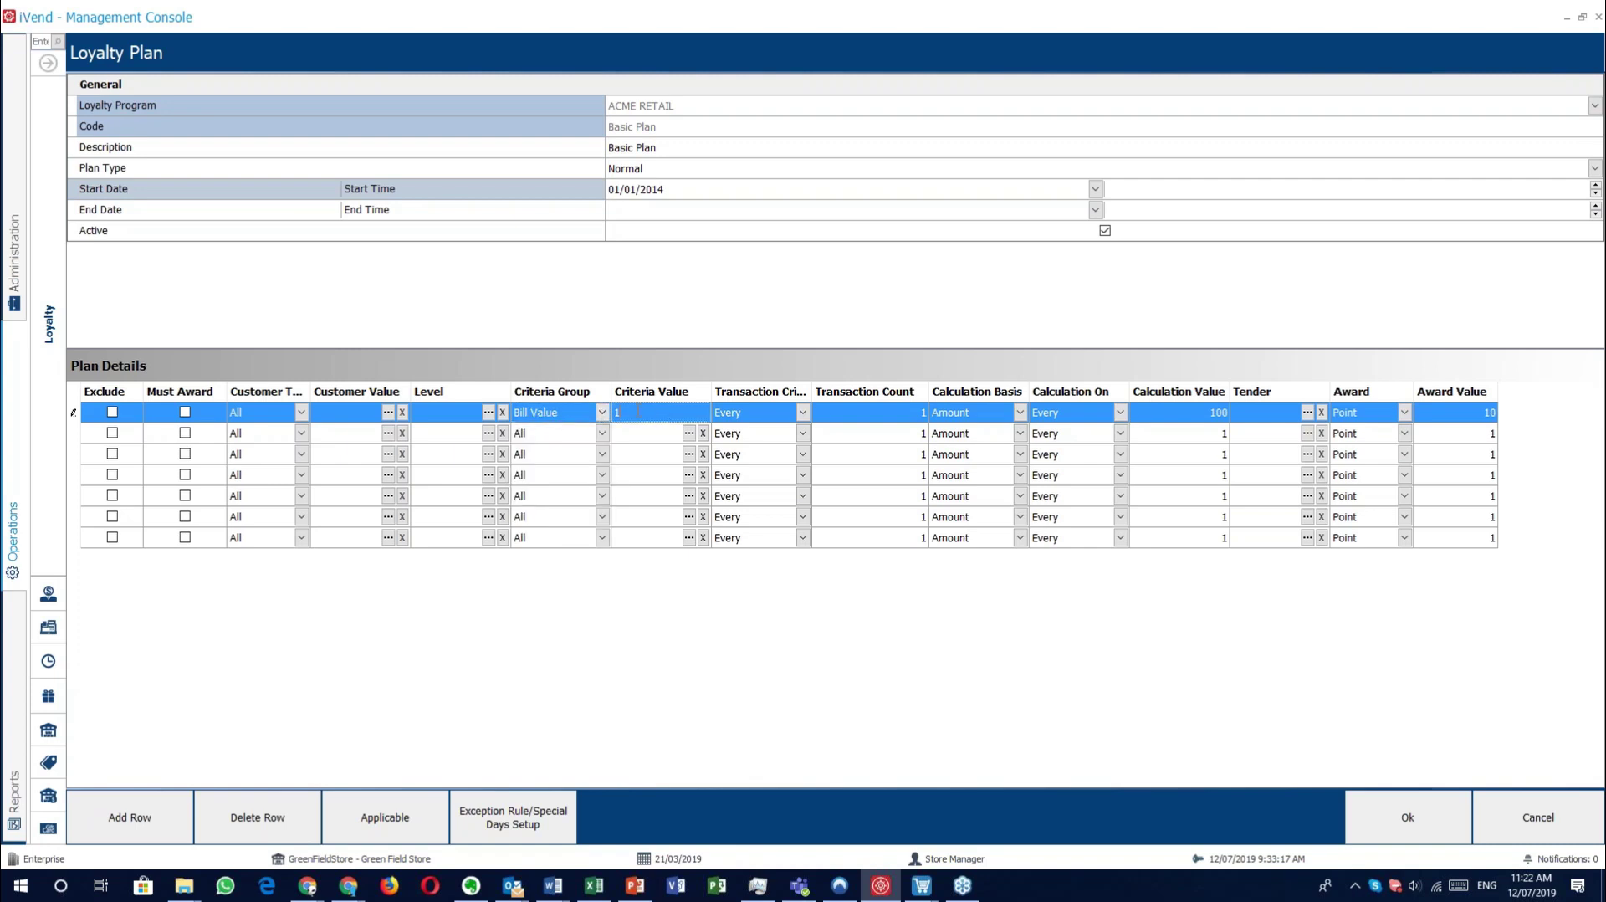
left_click(802, 412)
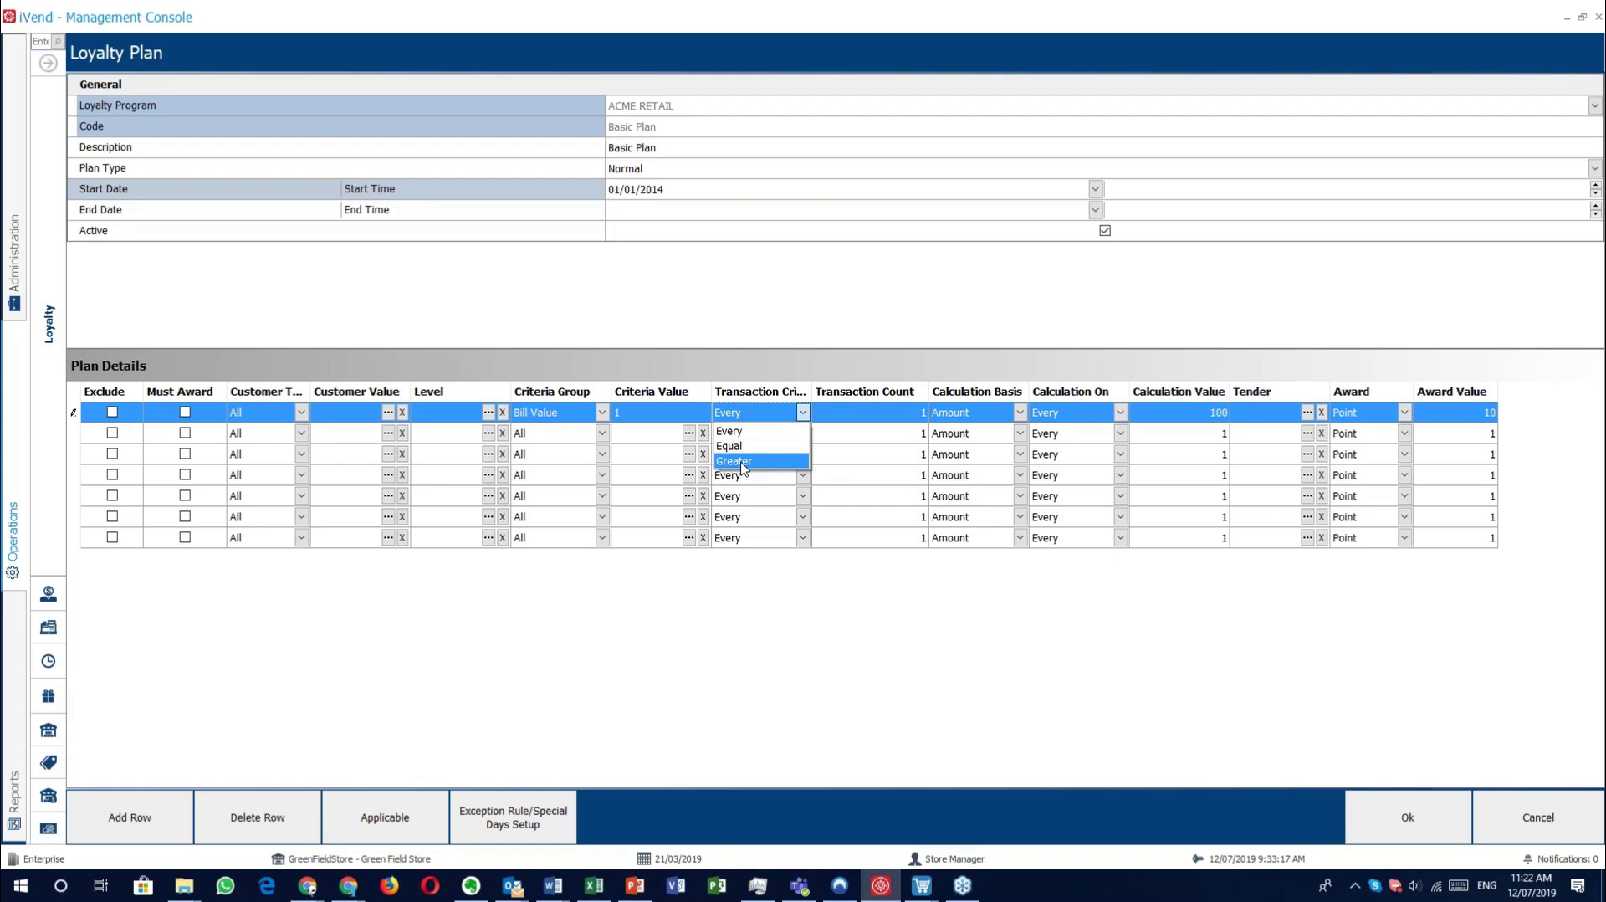
left_click(860, 420)
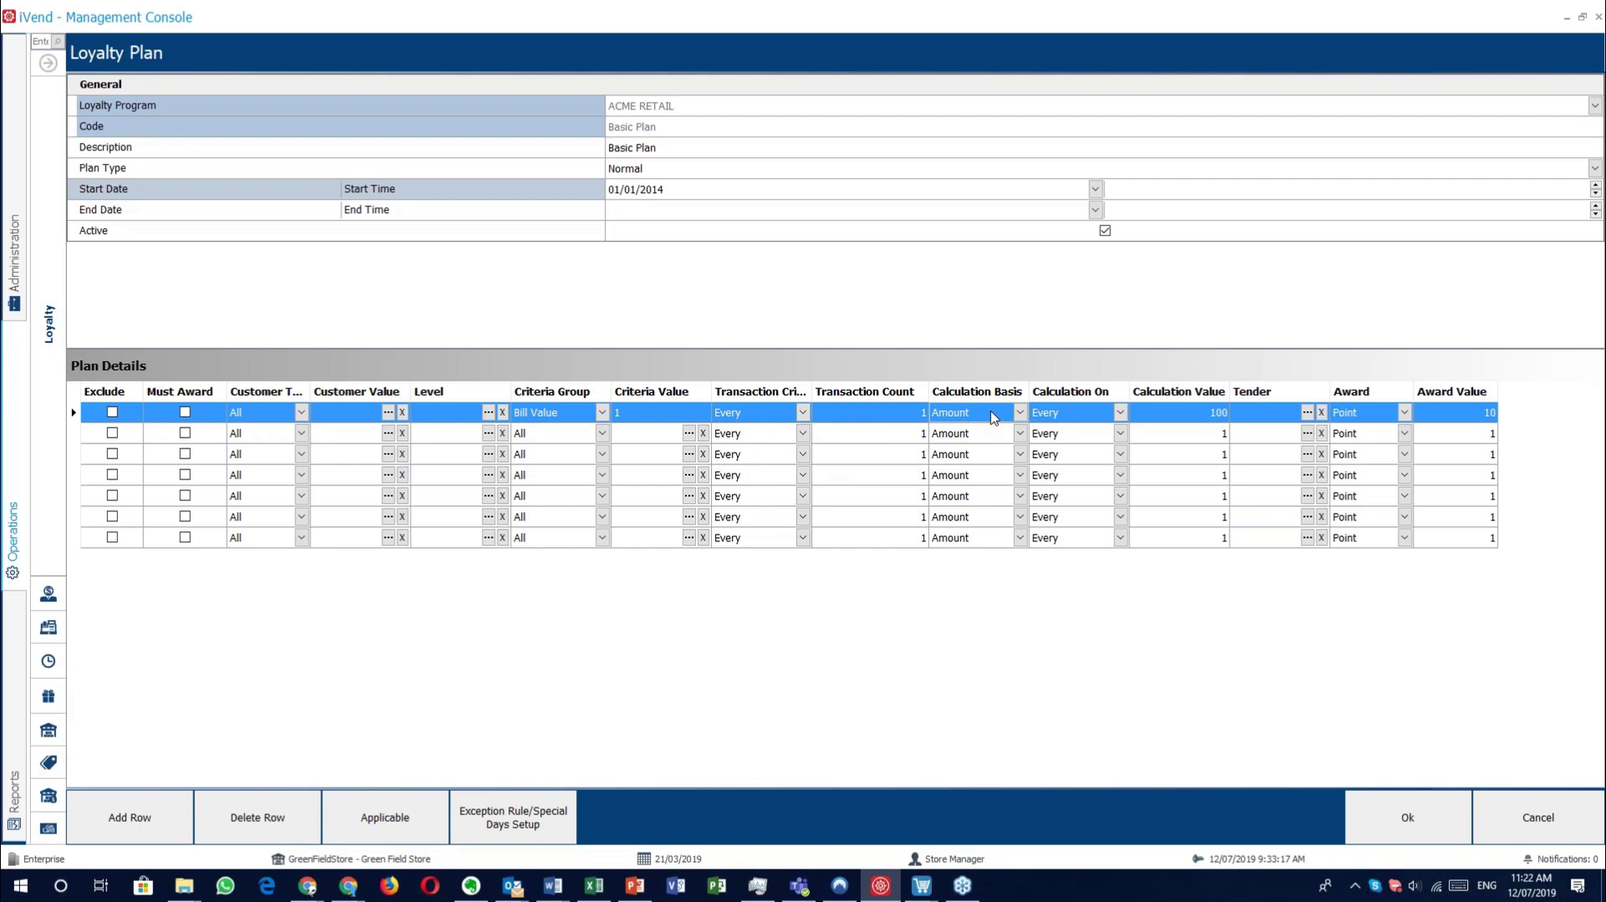
Set the second plan detail row's criteria group to Bill Quantity and check the third row's calculation basis choices.
left_click(603, 434)
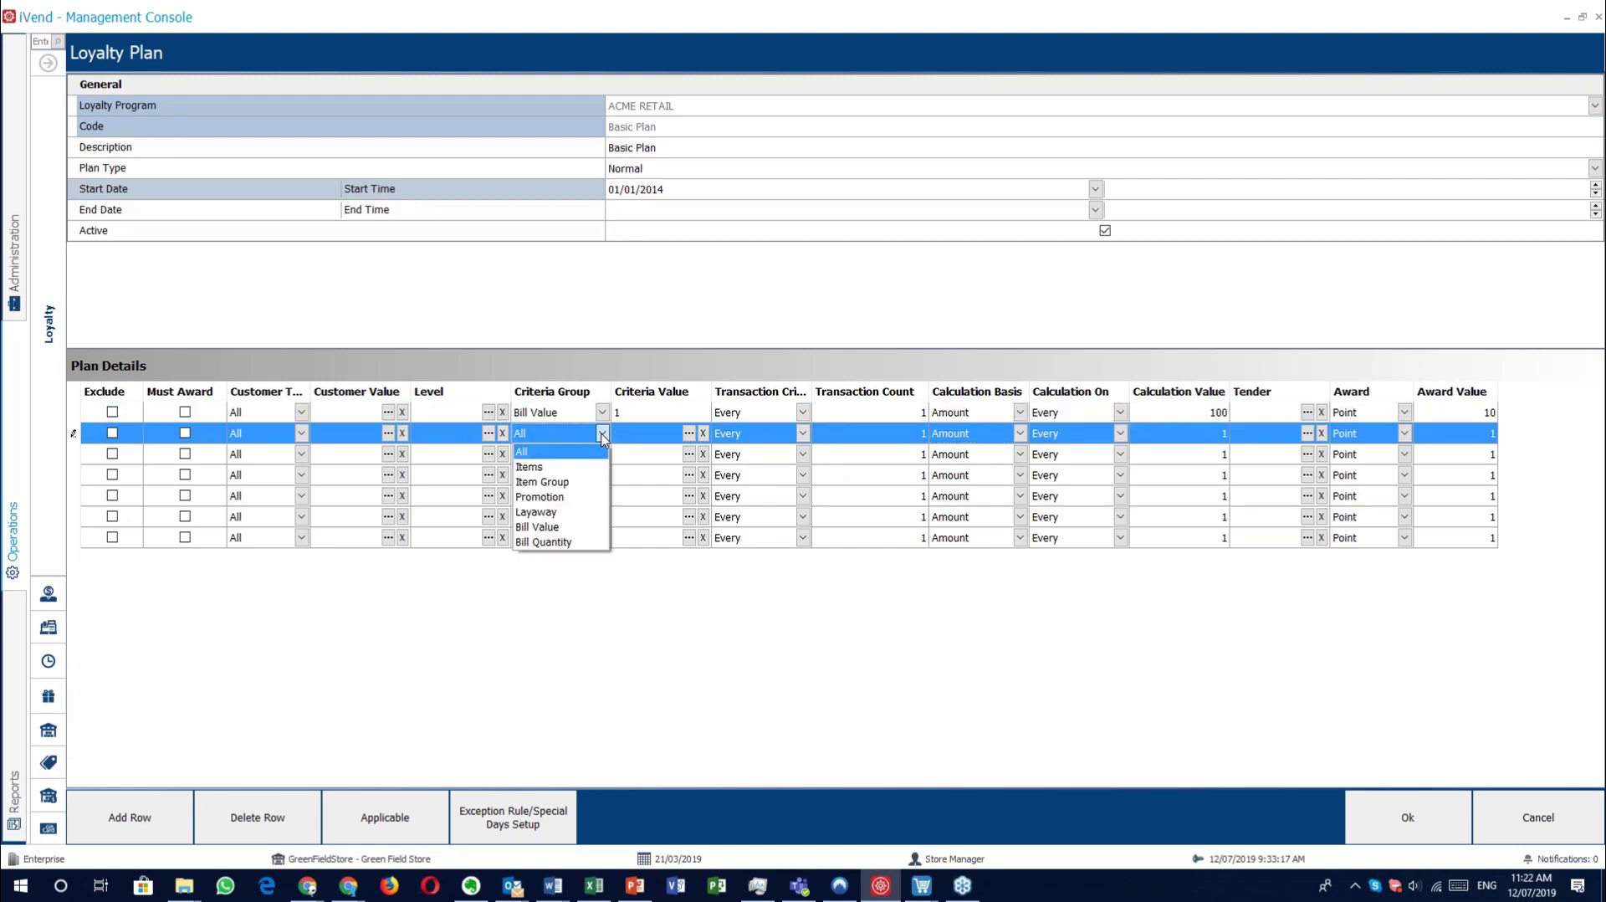
left_click(582, 544)
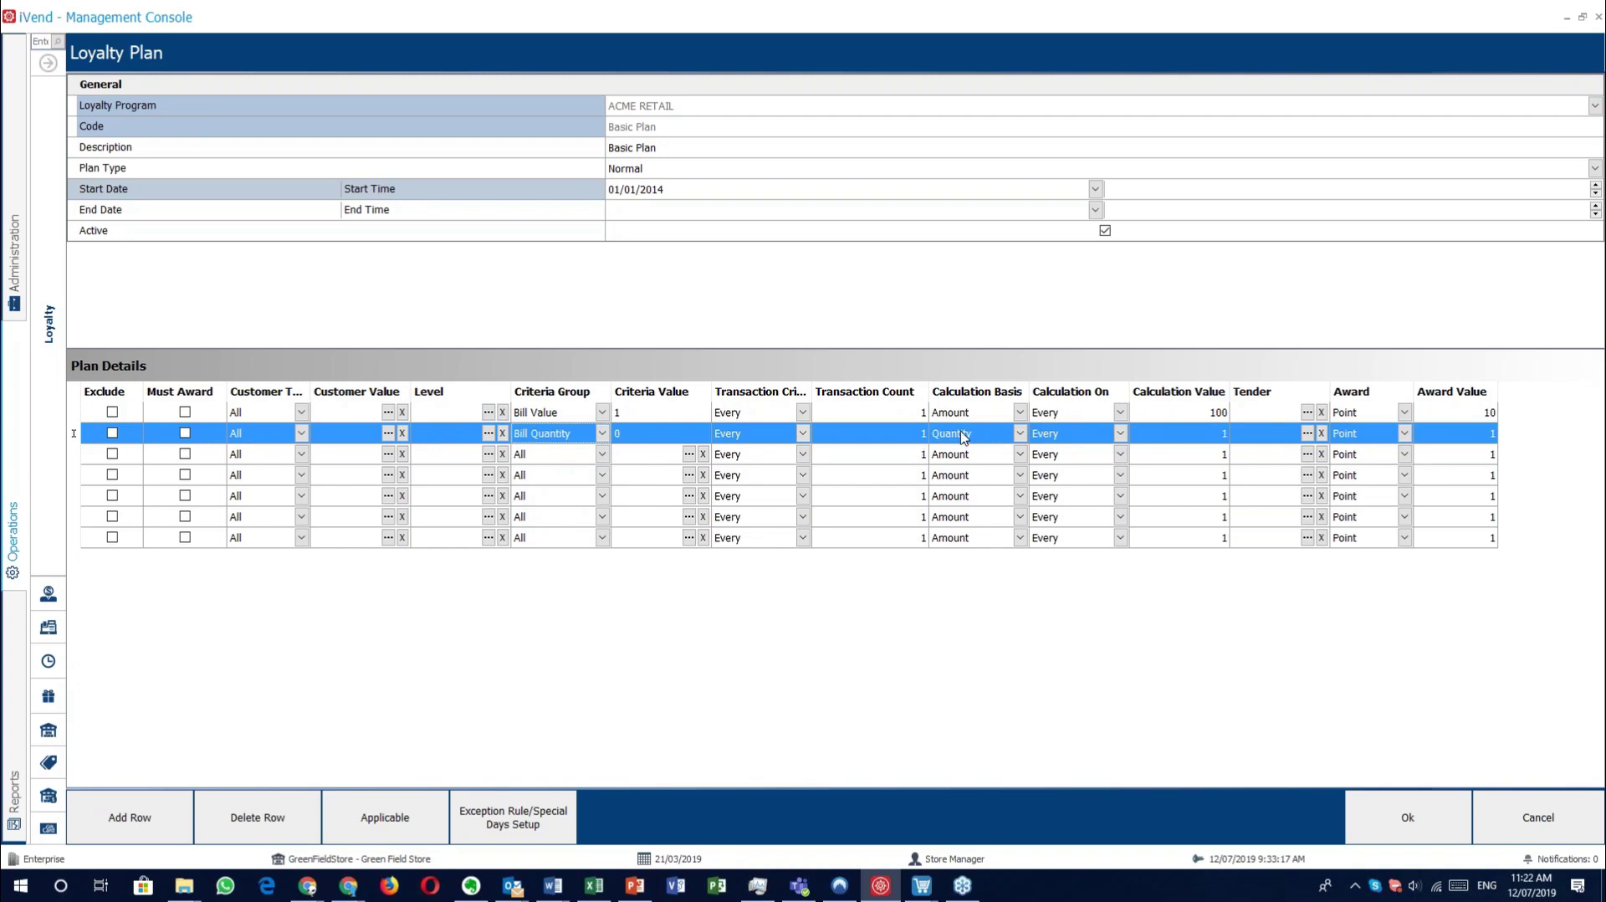
left_click(1020, 455)
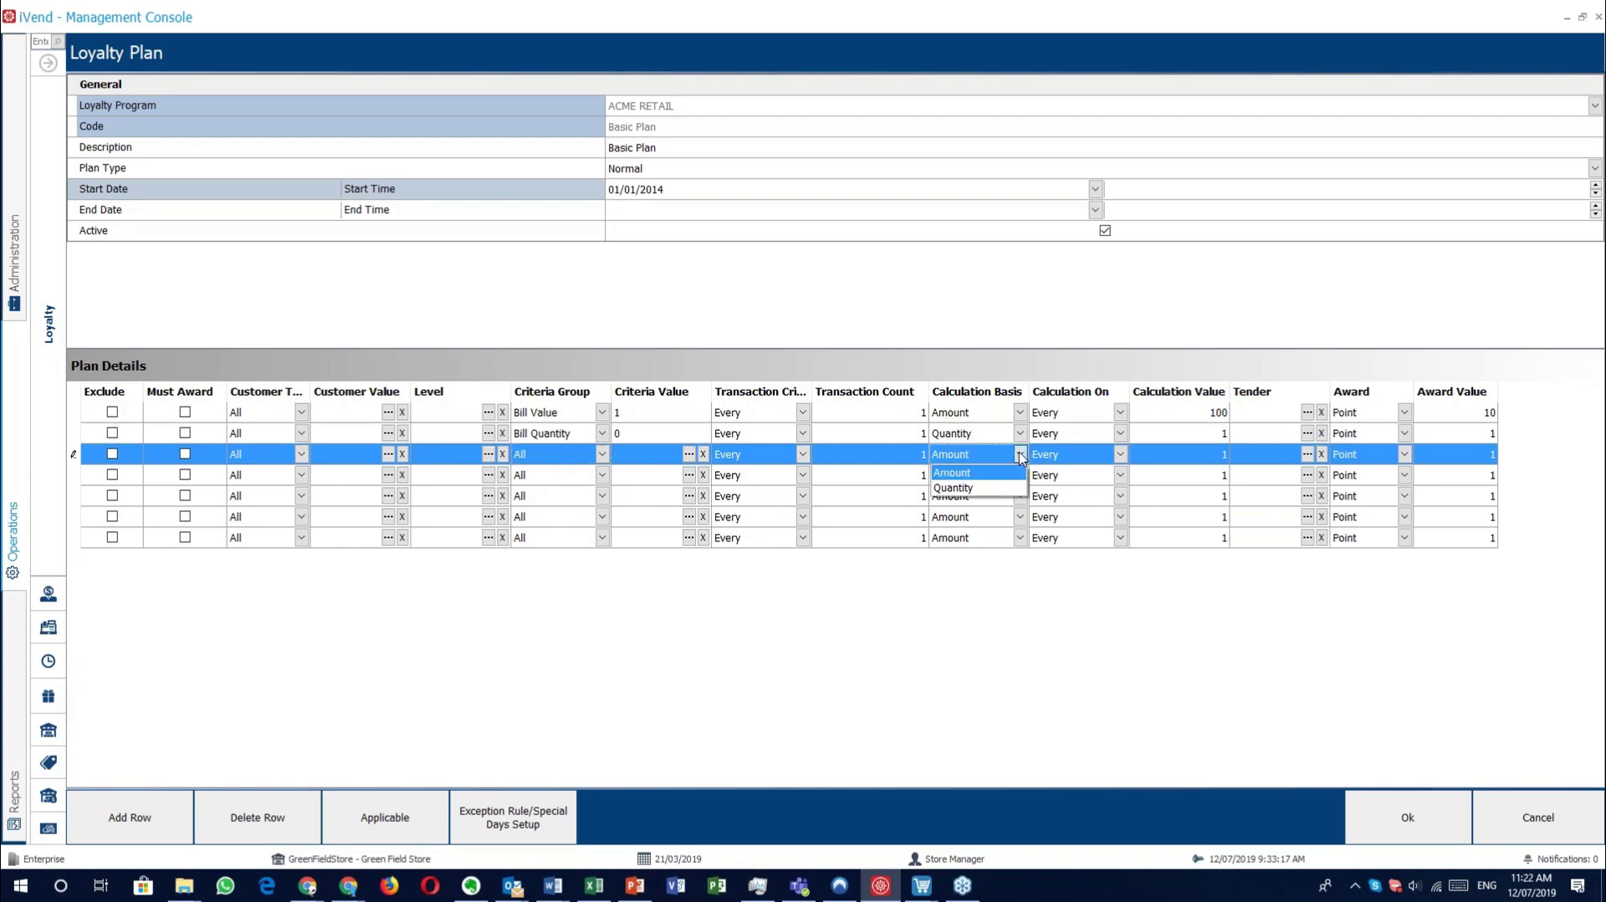
left_click(1021, 456)
Examine the calculation values of the first two plan detail rows, and the first row's calculation-on, award type and award value settings.
left_click(1161, 418)
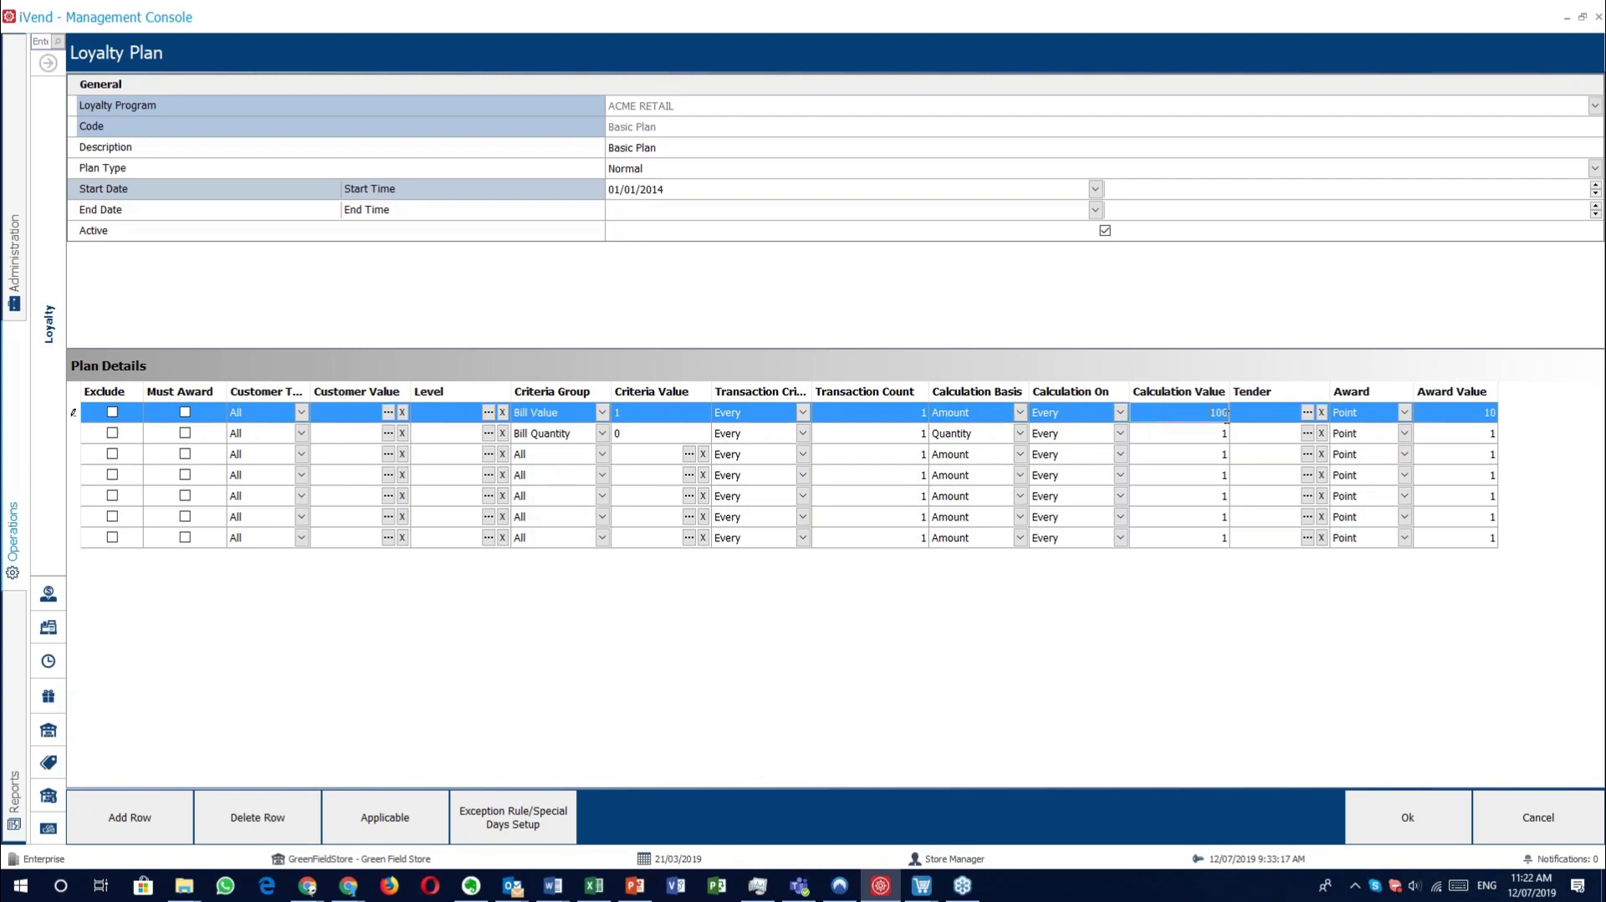
left_click(1161, 434)
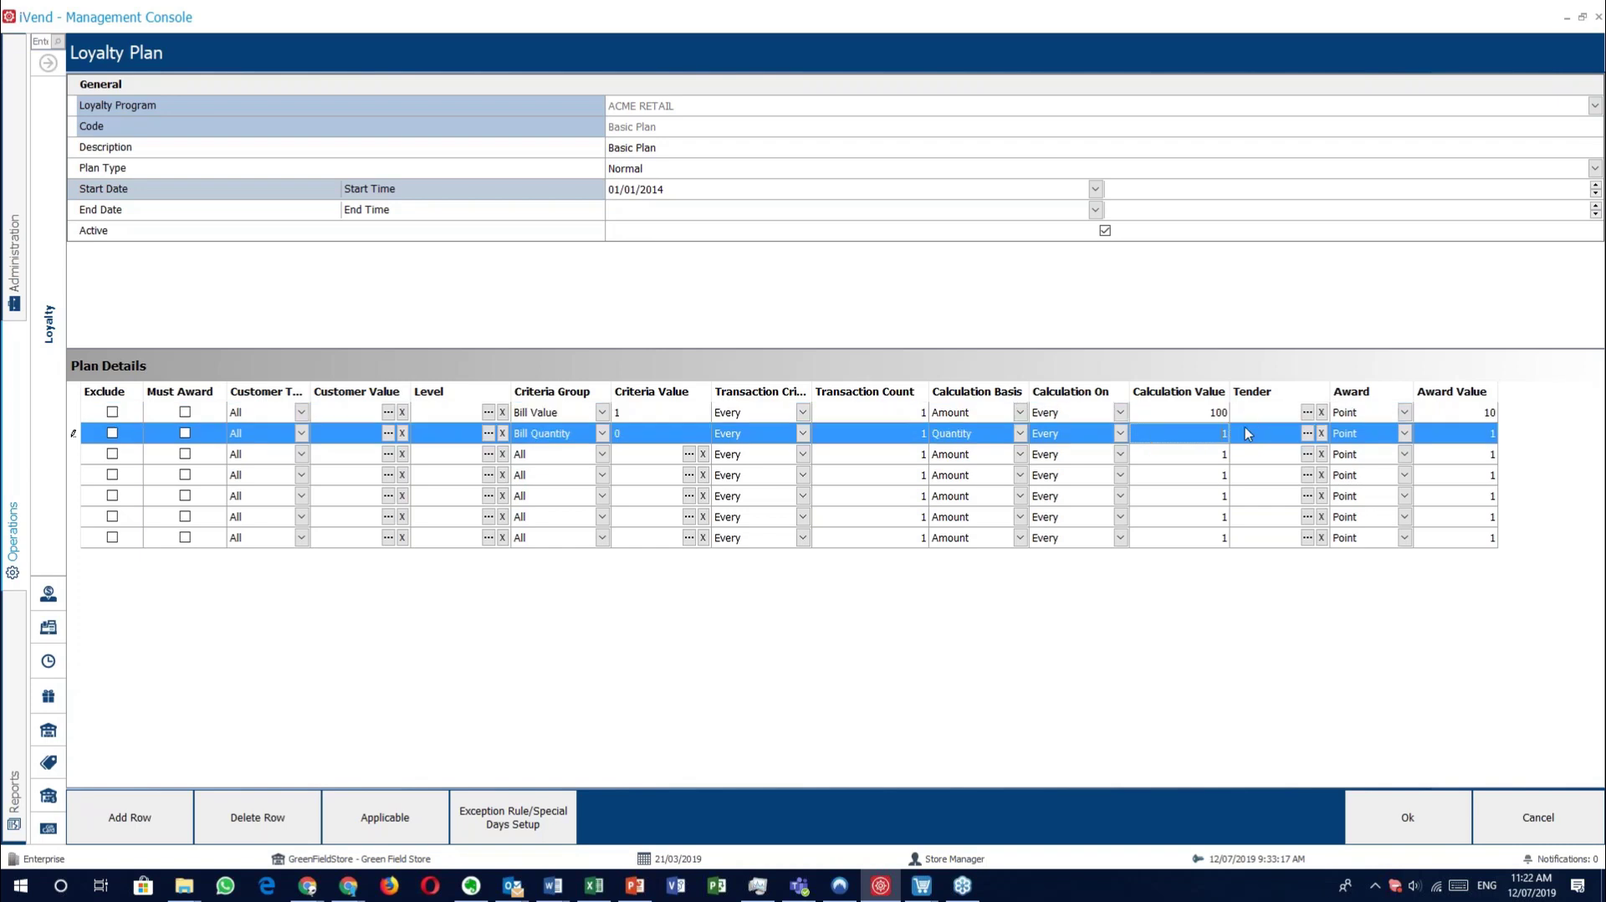
left_click(1121, 412)
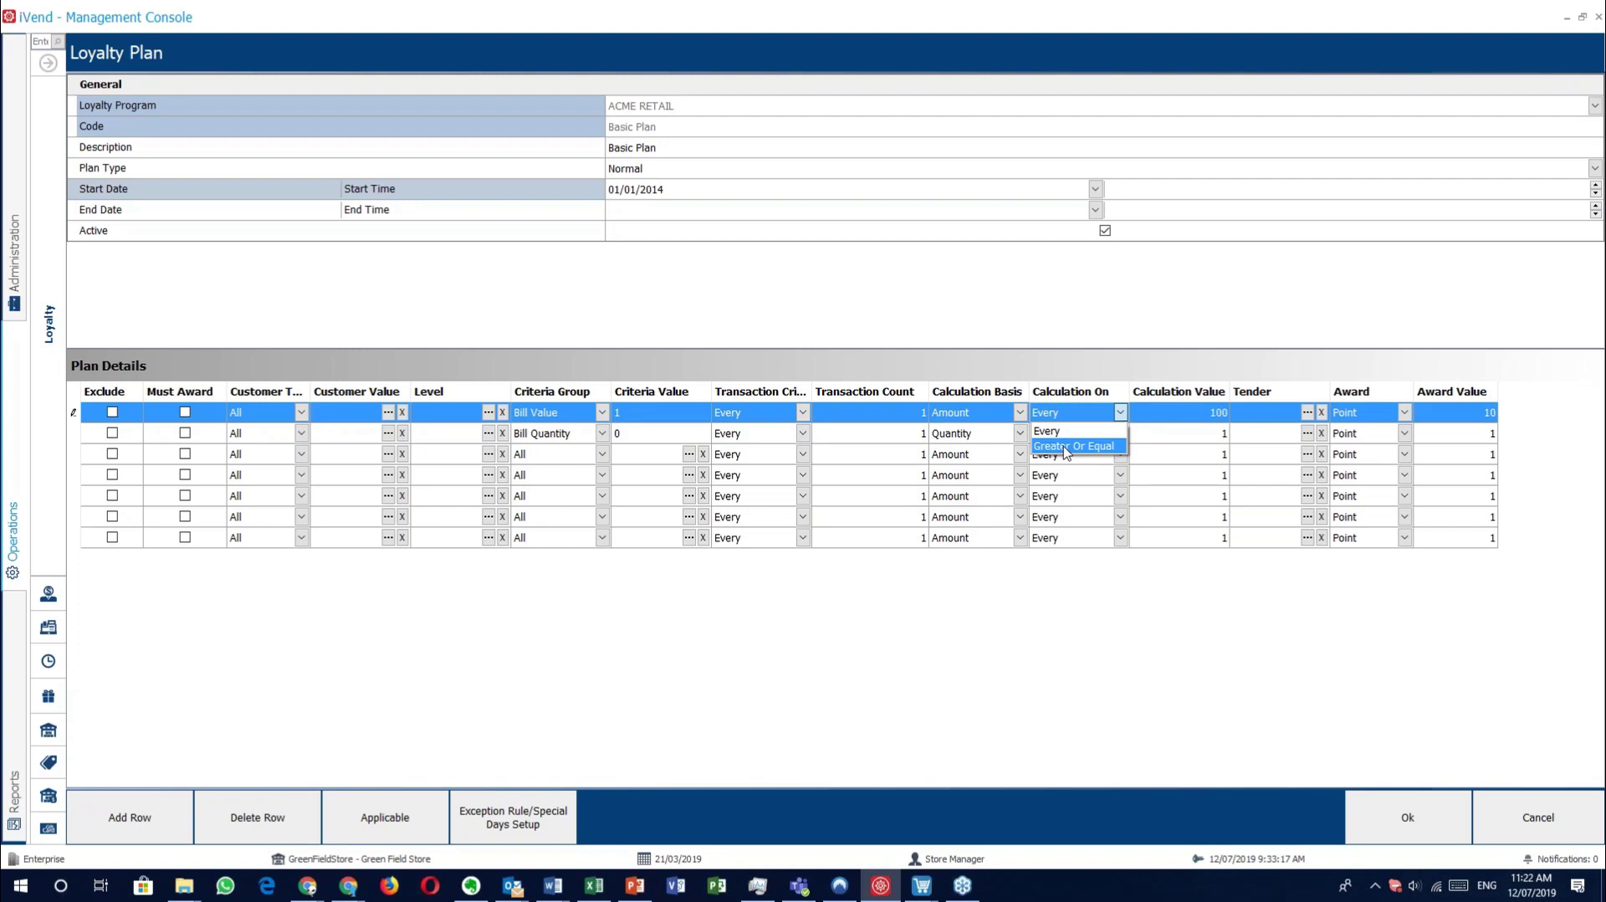
left_click(1121, 412)
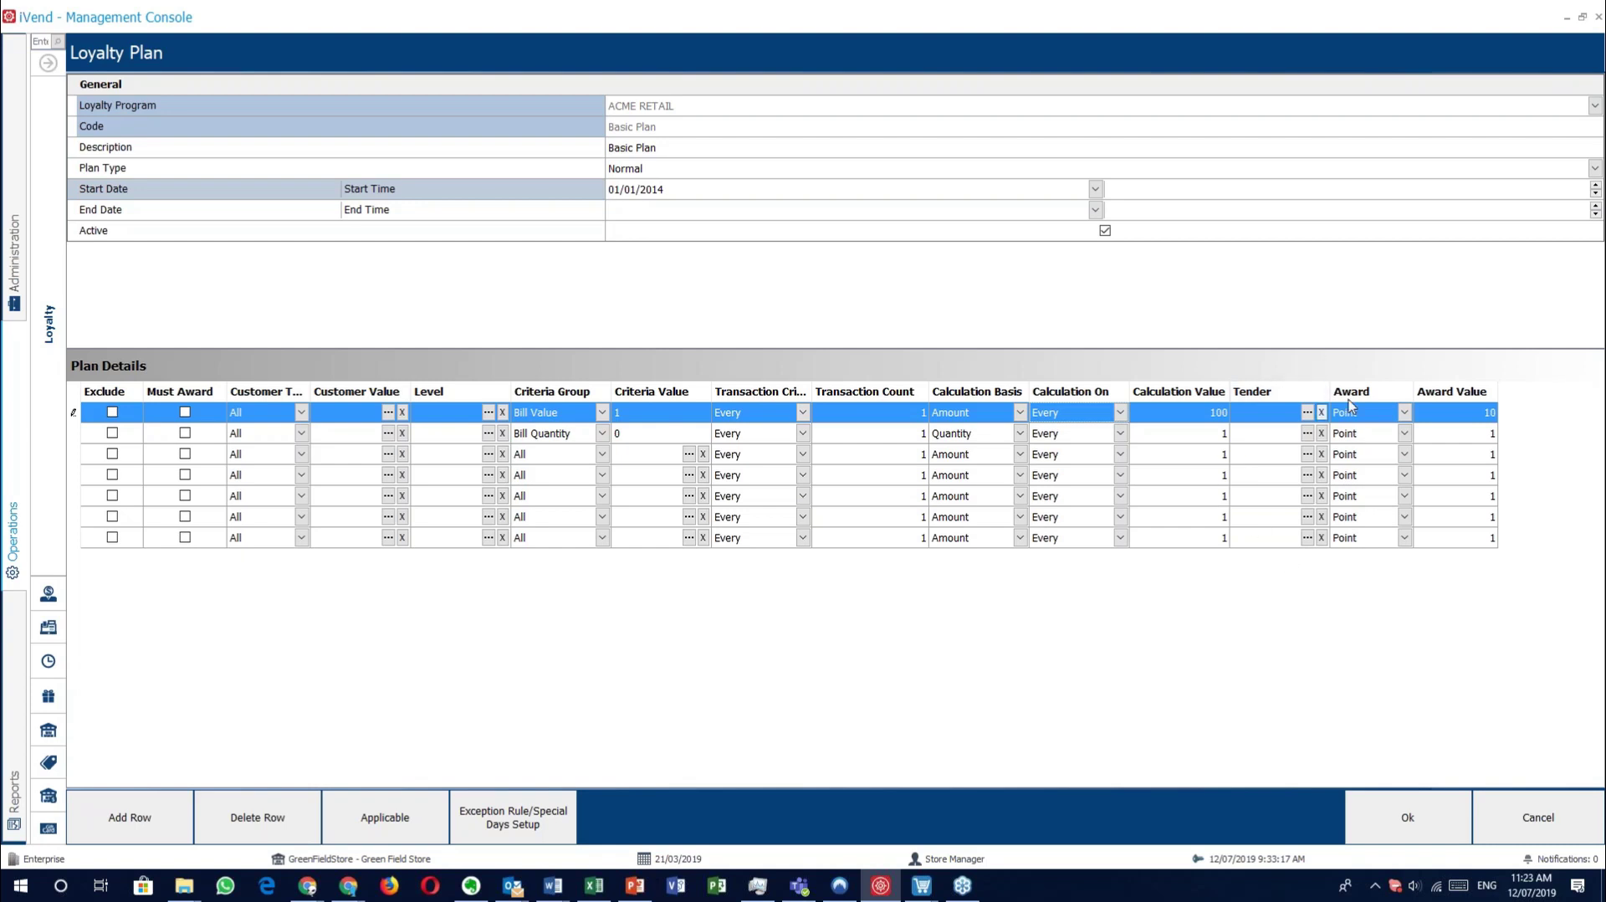
left_click(1405, 412)
left_click(1405, 413)
left_click(1458, 415)
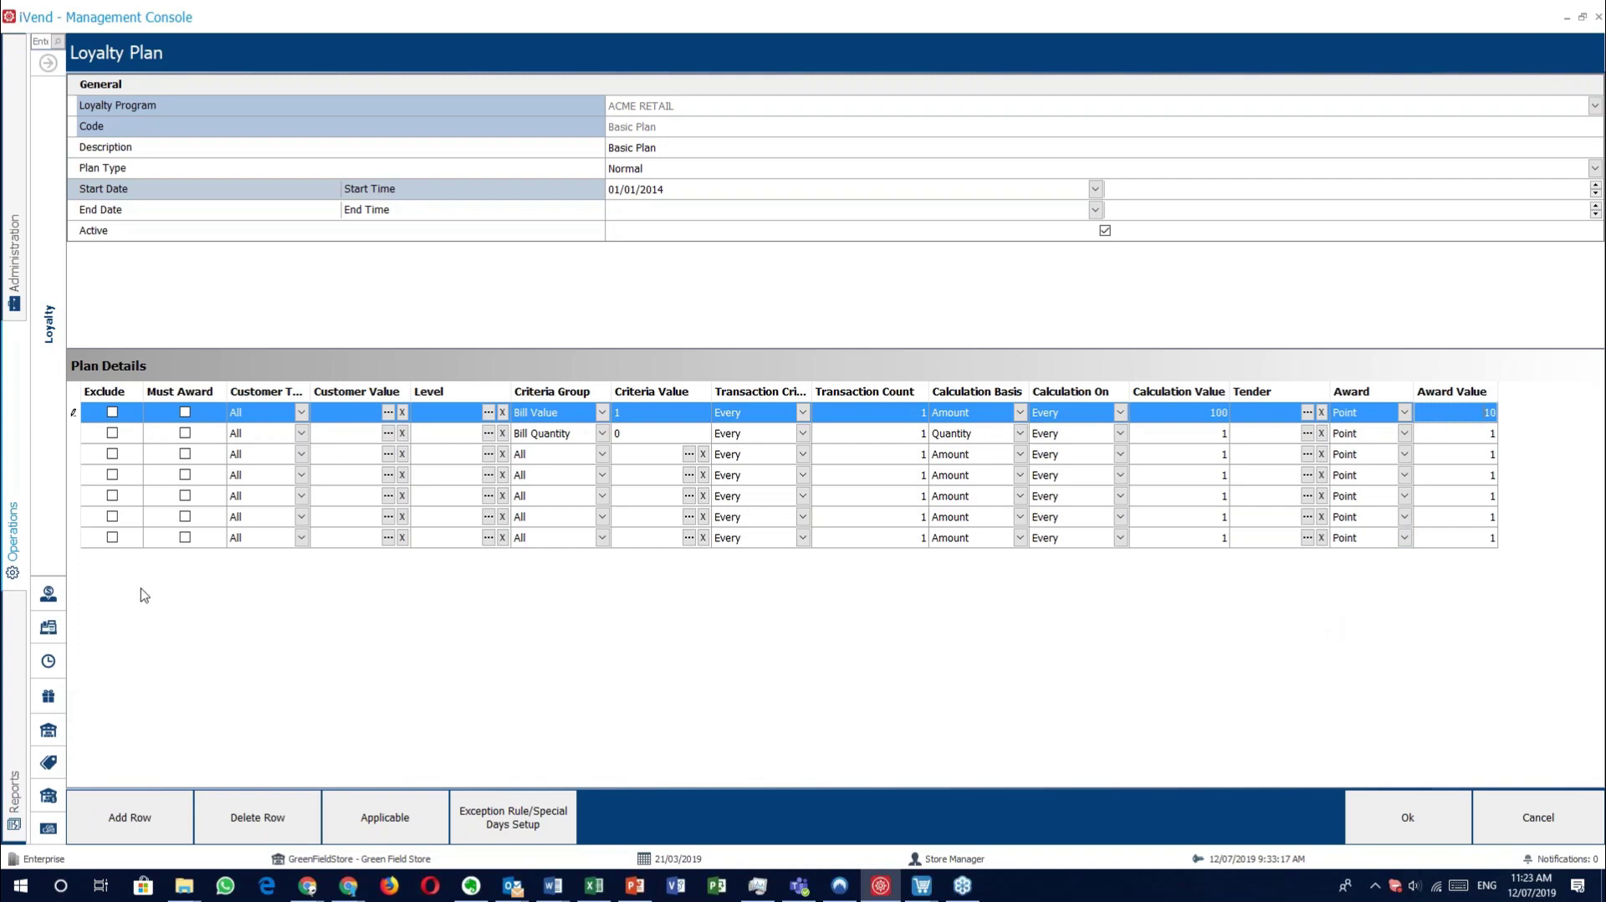
Mark the third plan detail row as excluded and review the plan's applicable days and stores.
left_click(111, 455)
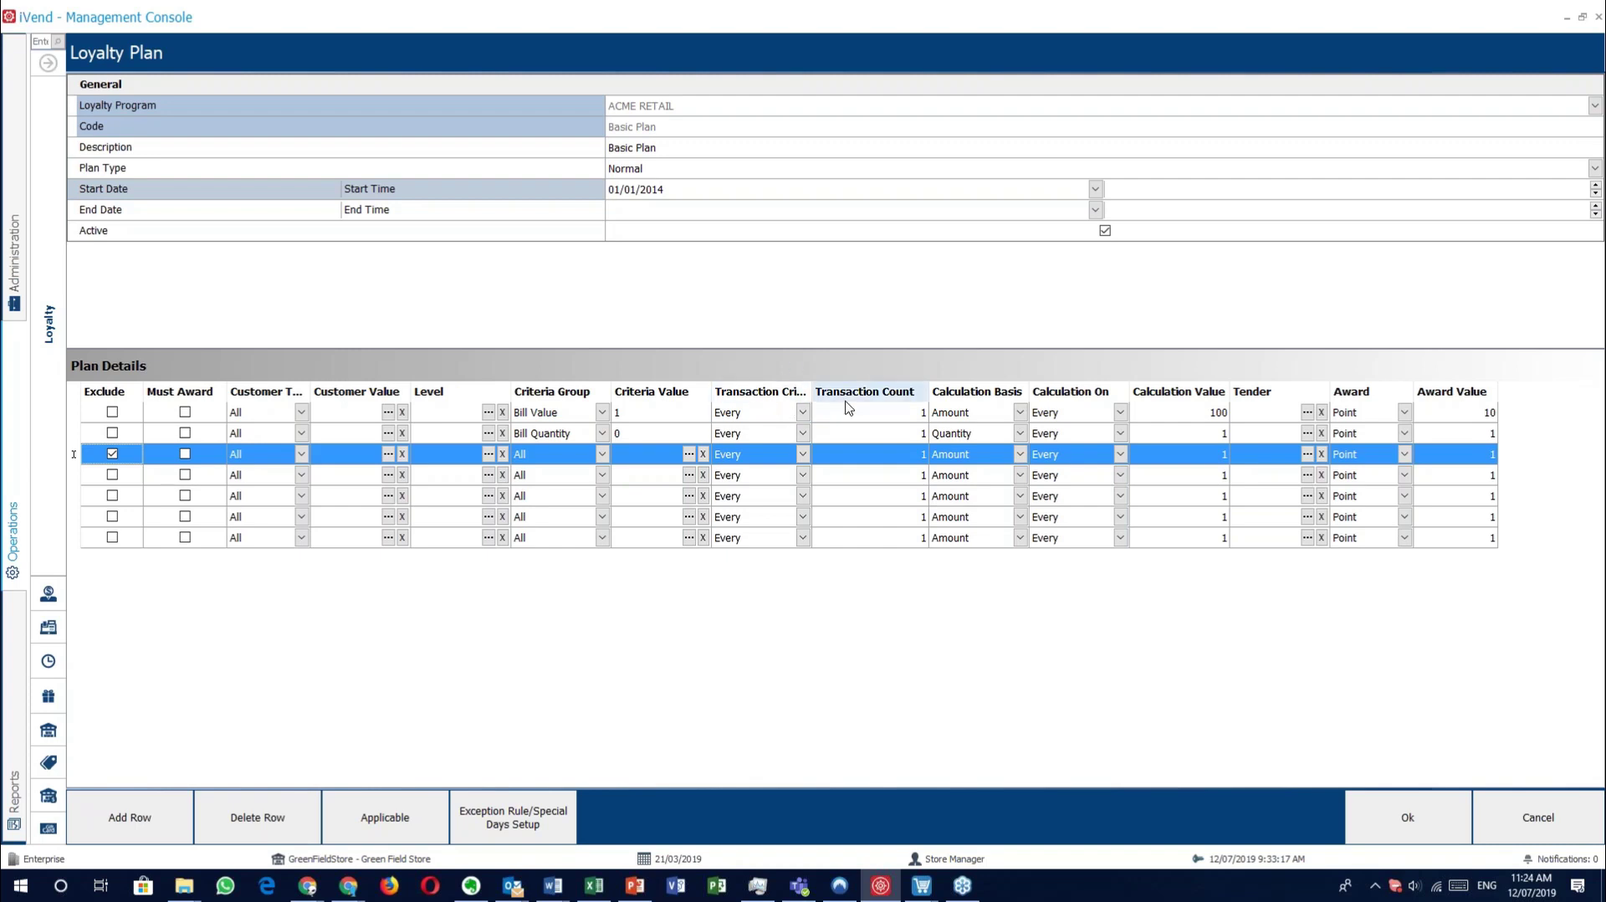
left_click(74, 414)
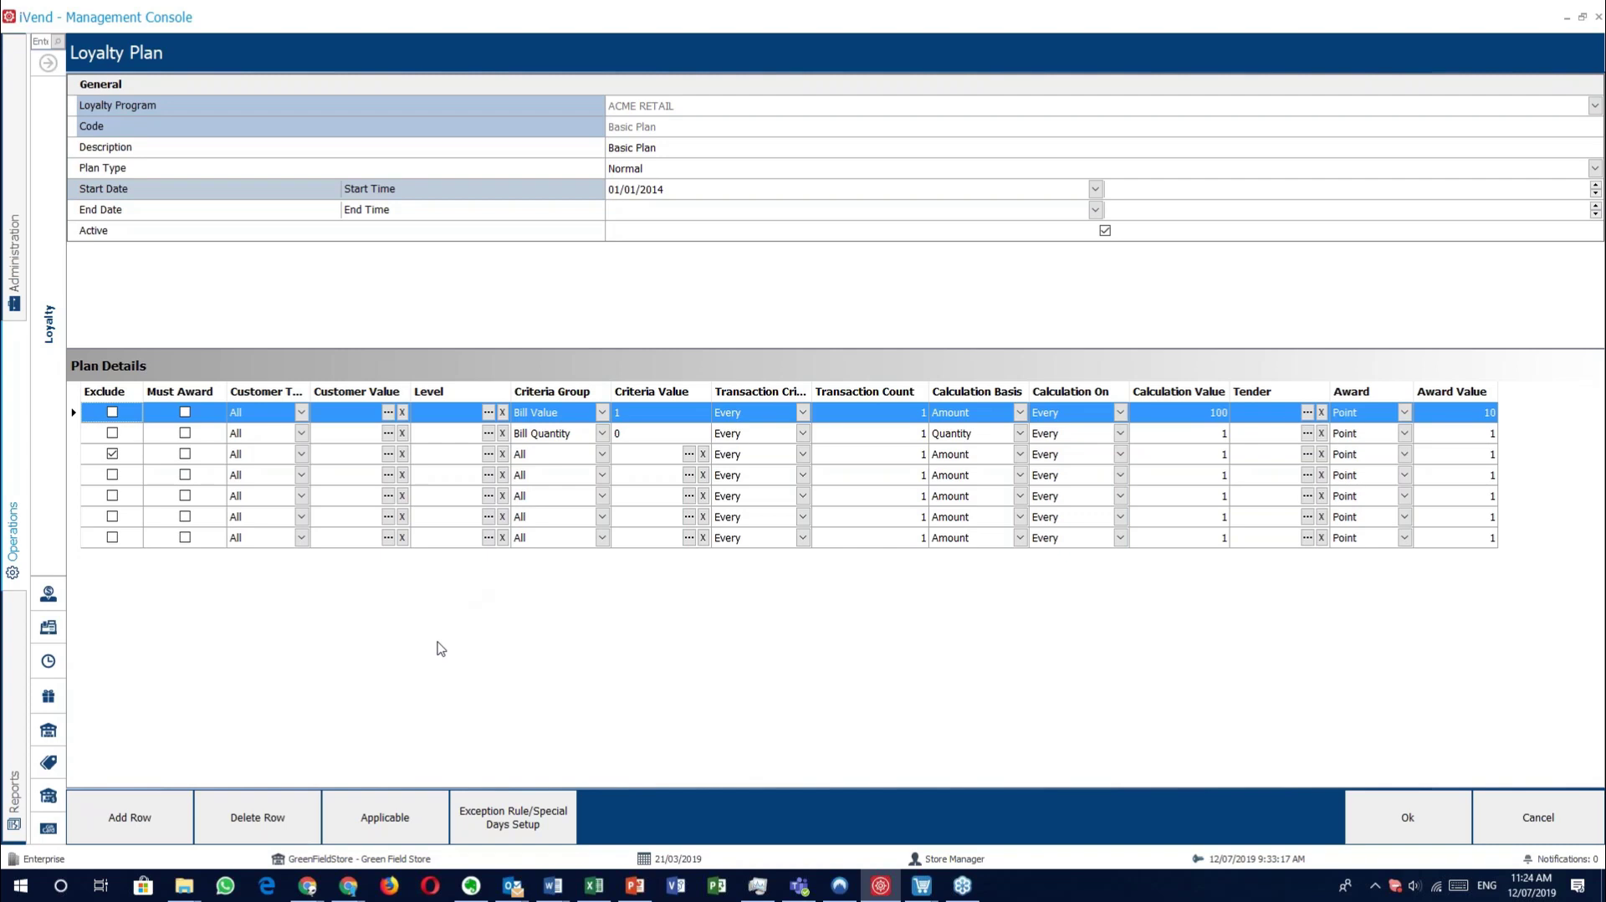
left_click(425, 805)
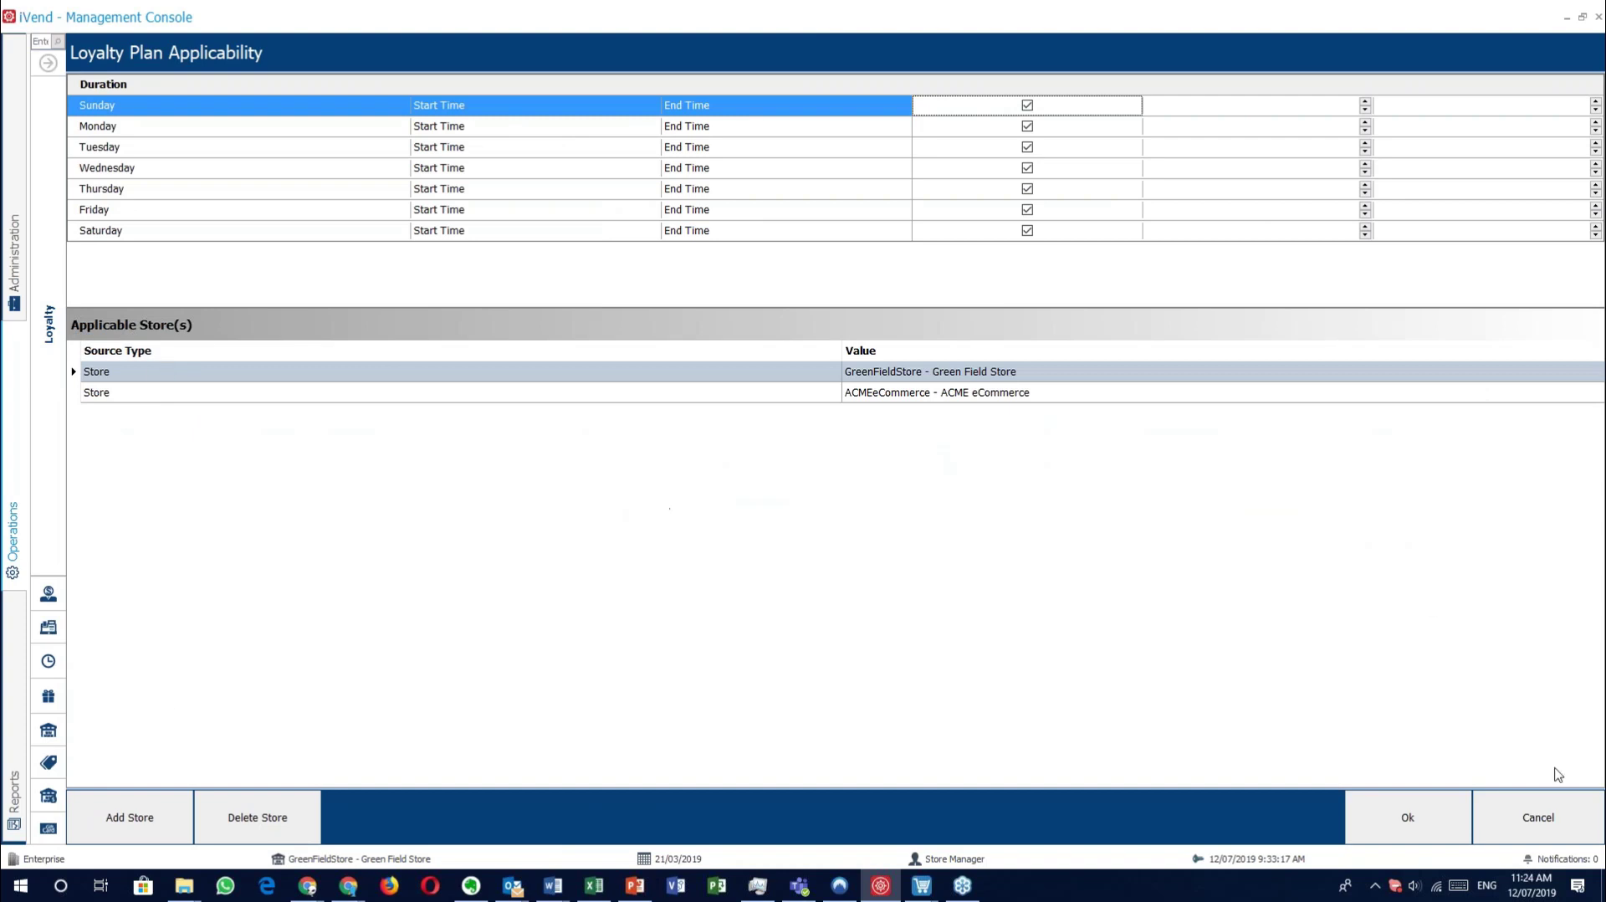
left_click(1485, 813)
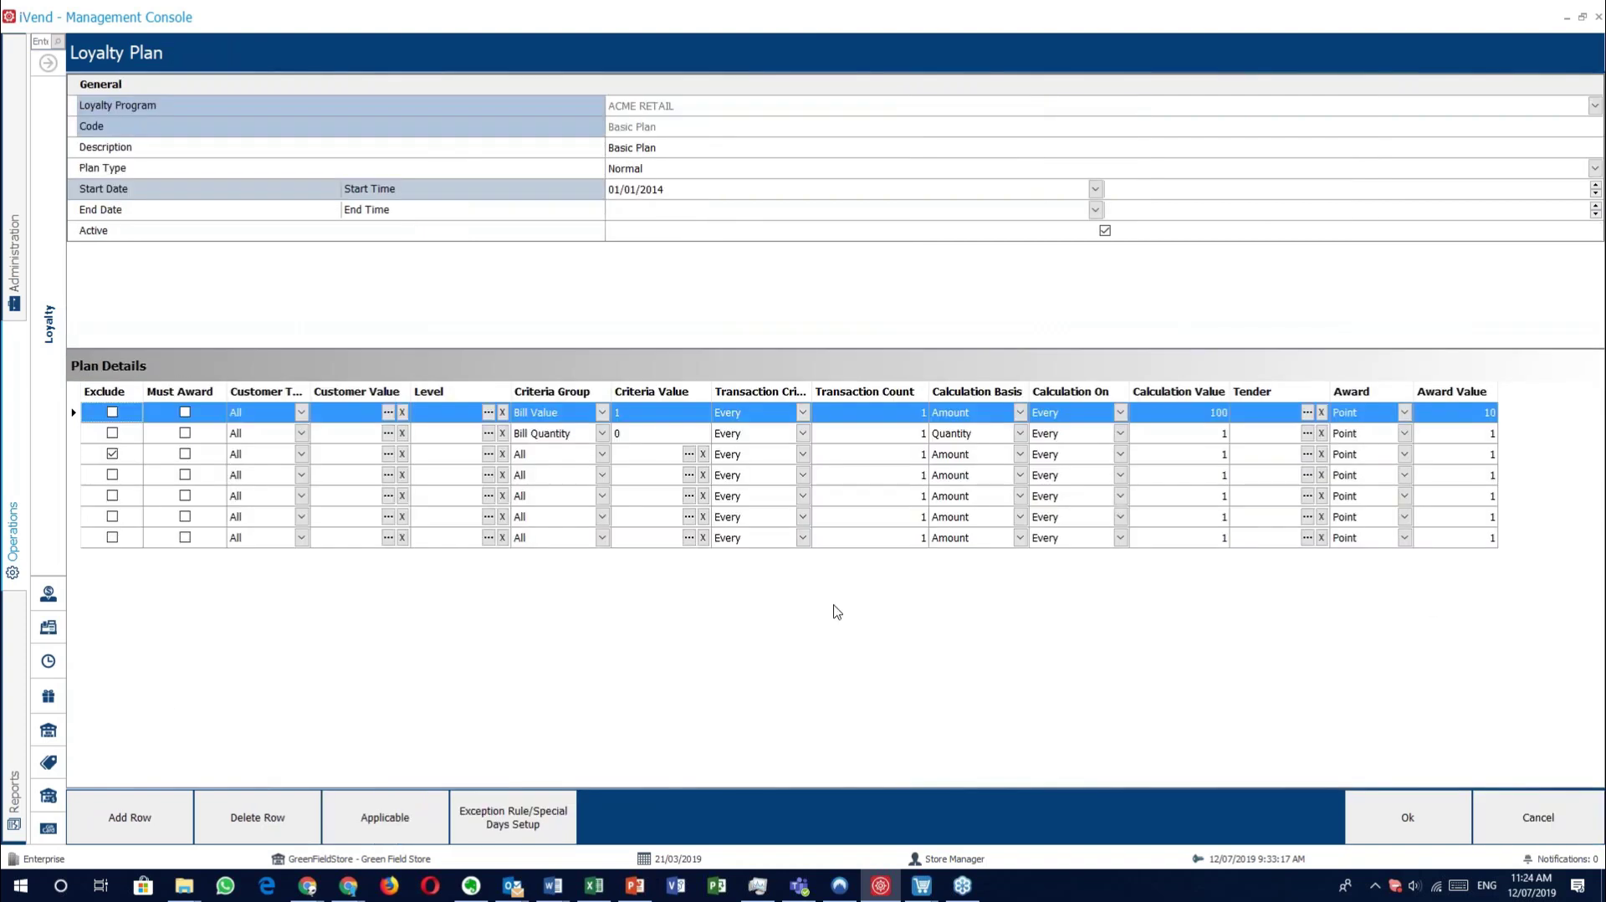
left_click(398, 825)
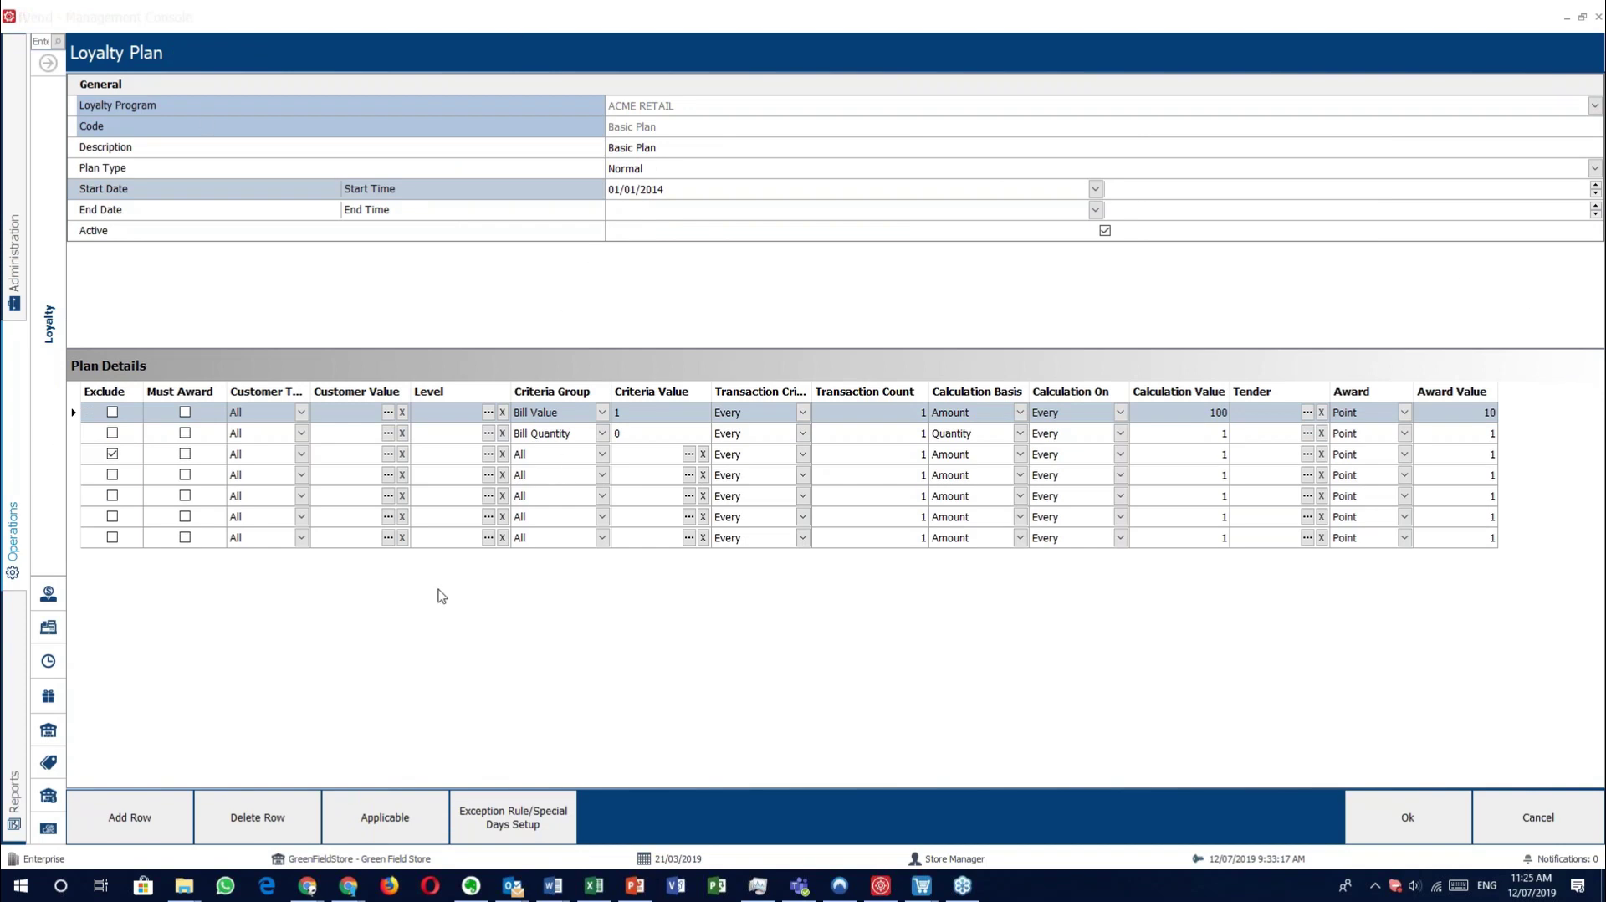
Expand the Loyalty navigation, discard the Basic Plan changes and close the loyalty plan search.
left_click(55, 65)
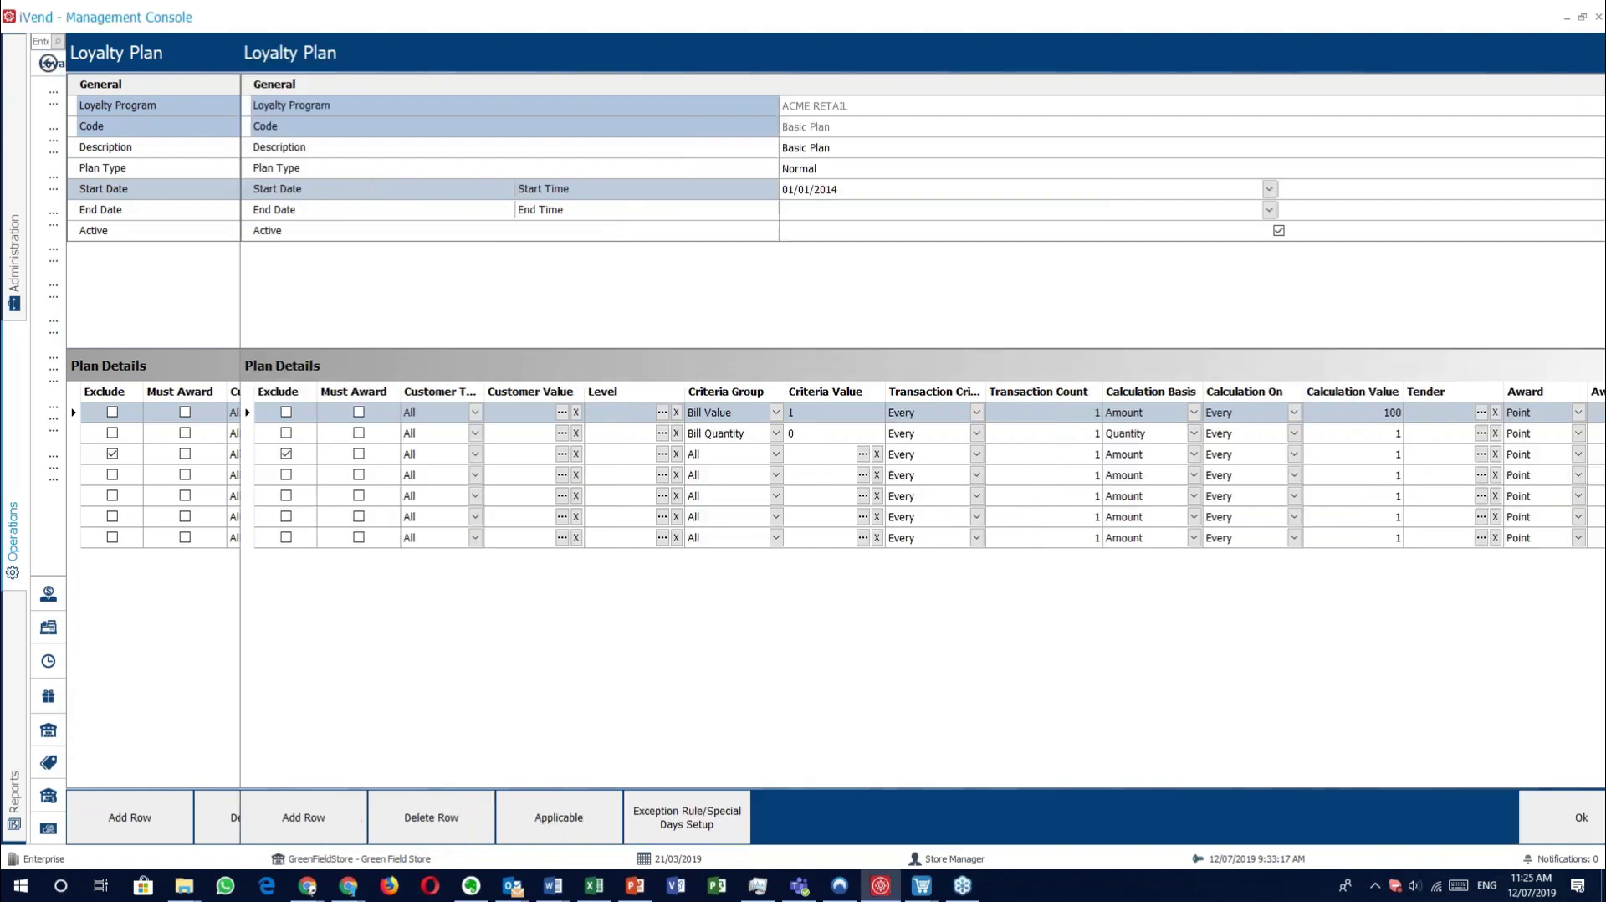
left_click(1544, 795)
left_click(1546, 808)
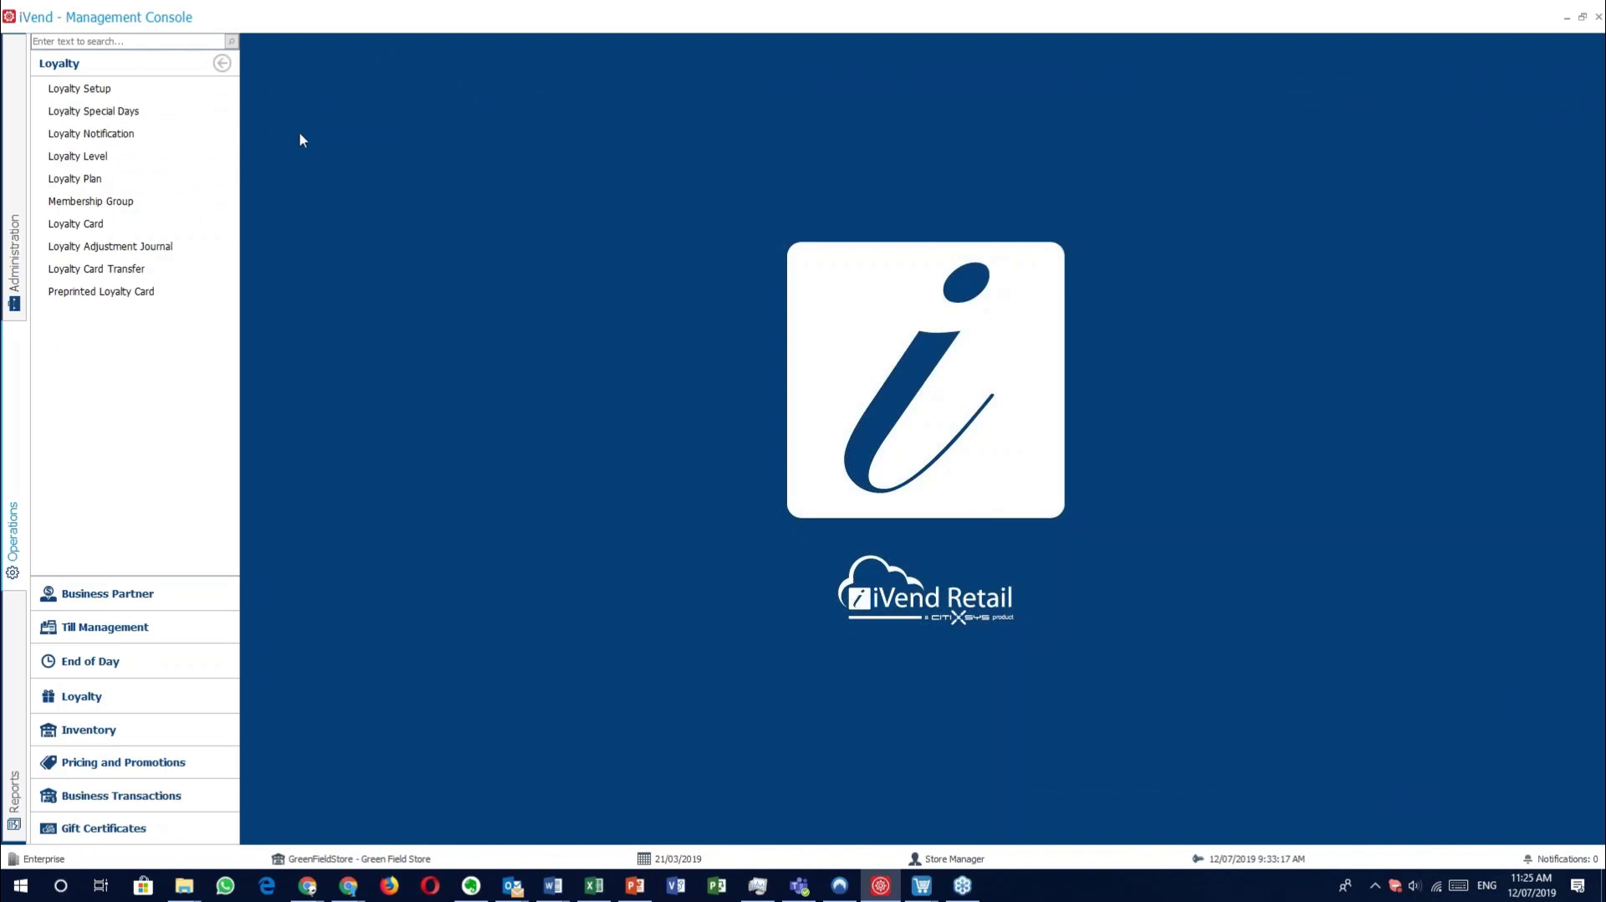
View the fields of a blank new membership group and close it and the group search without saving.
left_click(79, 199)
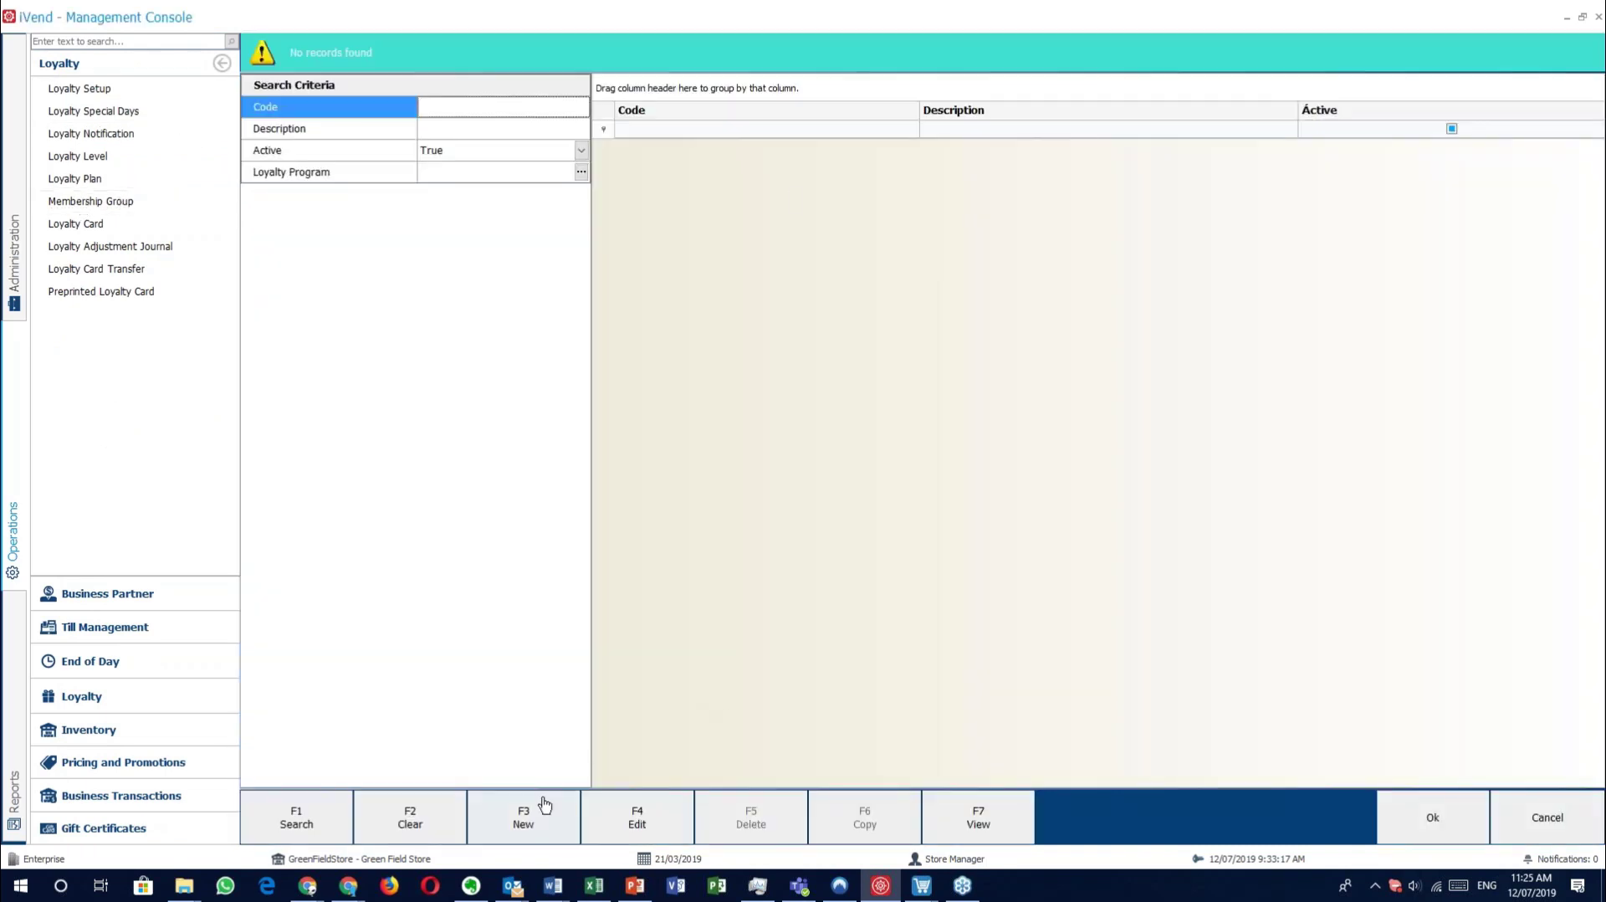
left_click(545, 805)
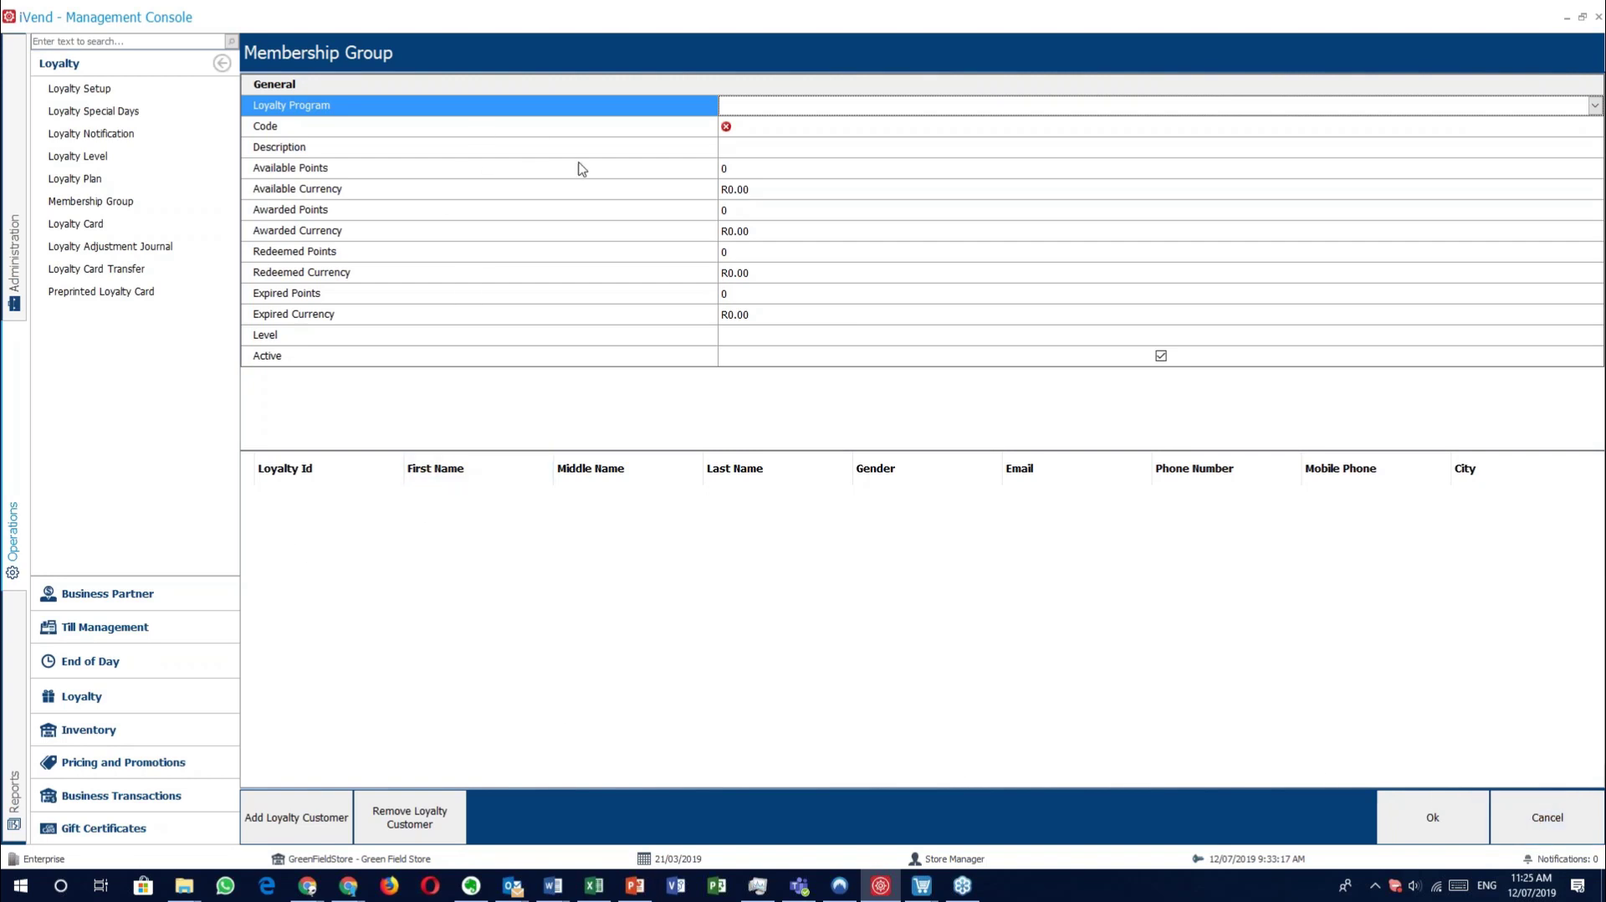
left_click(1569, 796)
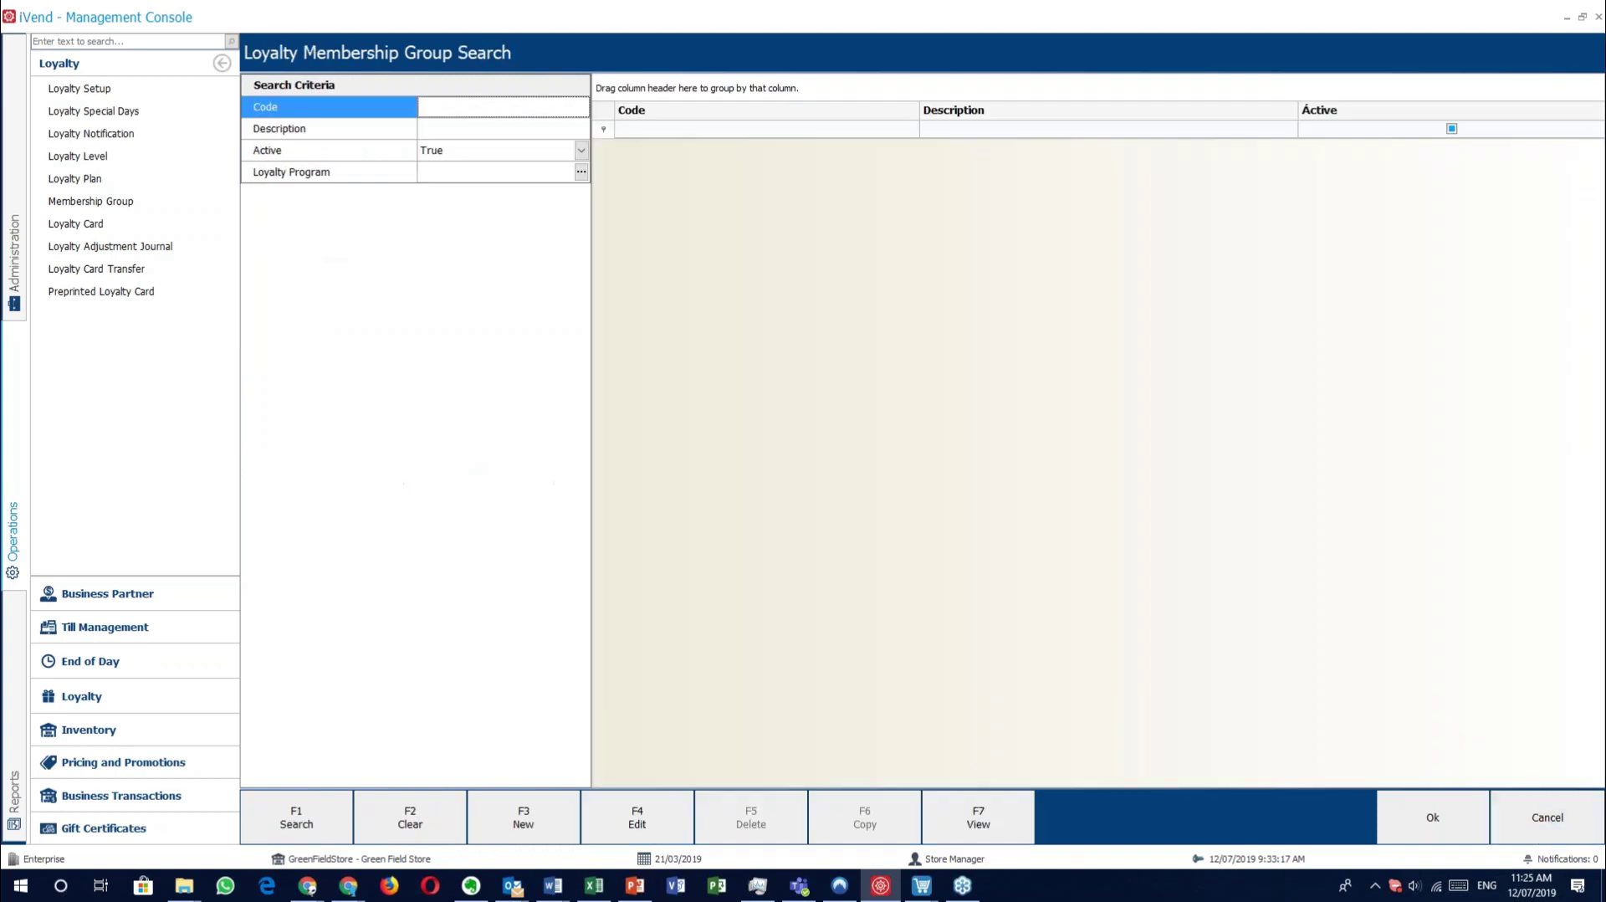
left_click(1563, 803)
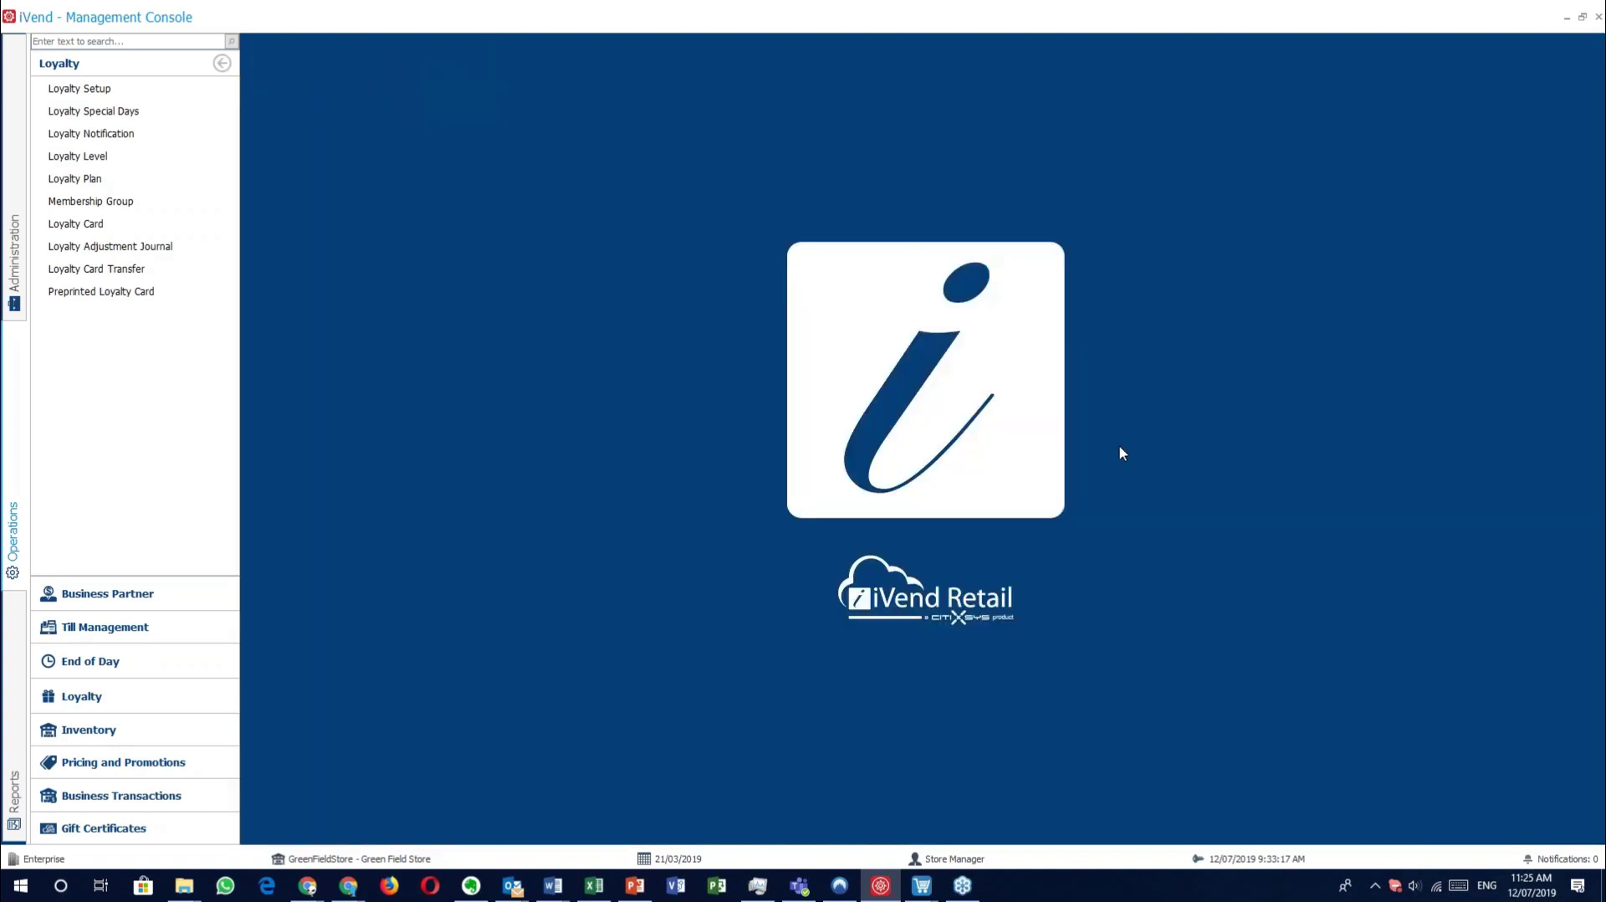
Search all active loyalty cards, review the Platinum-level customer's details and loyalty points information, and close the record and search.
left_click(83, 223)
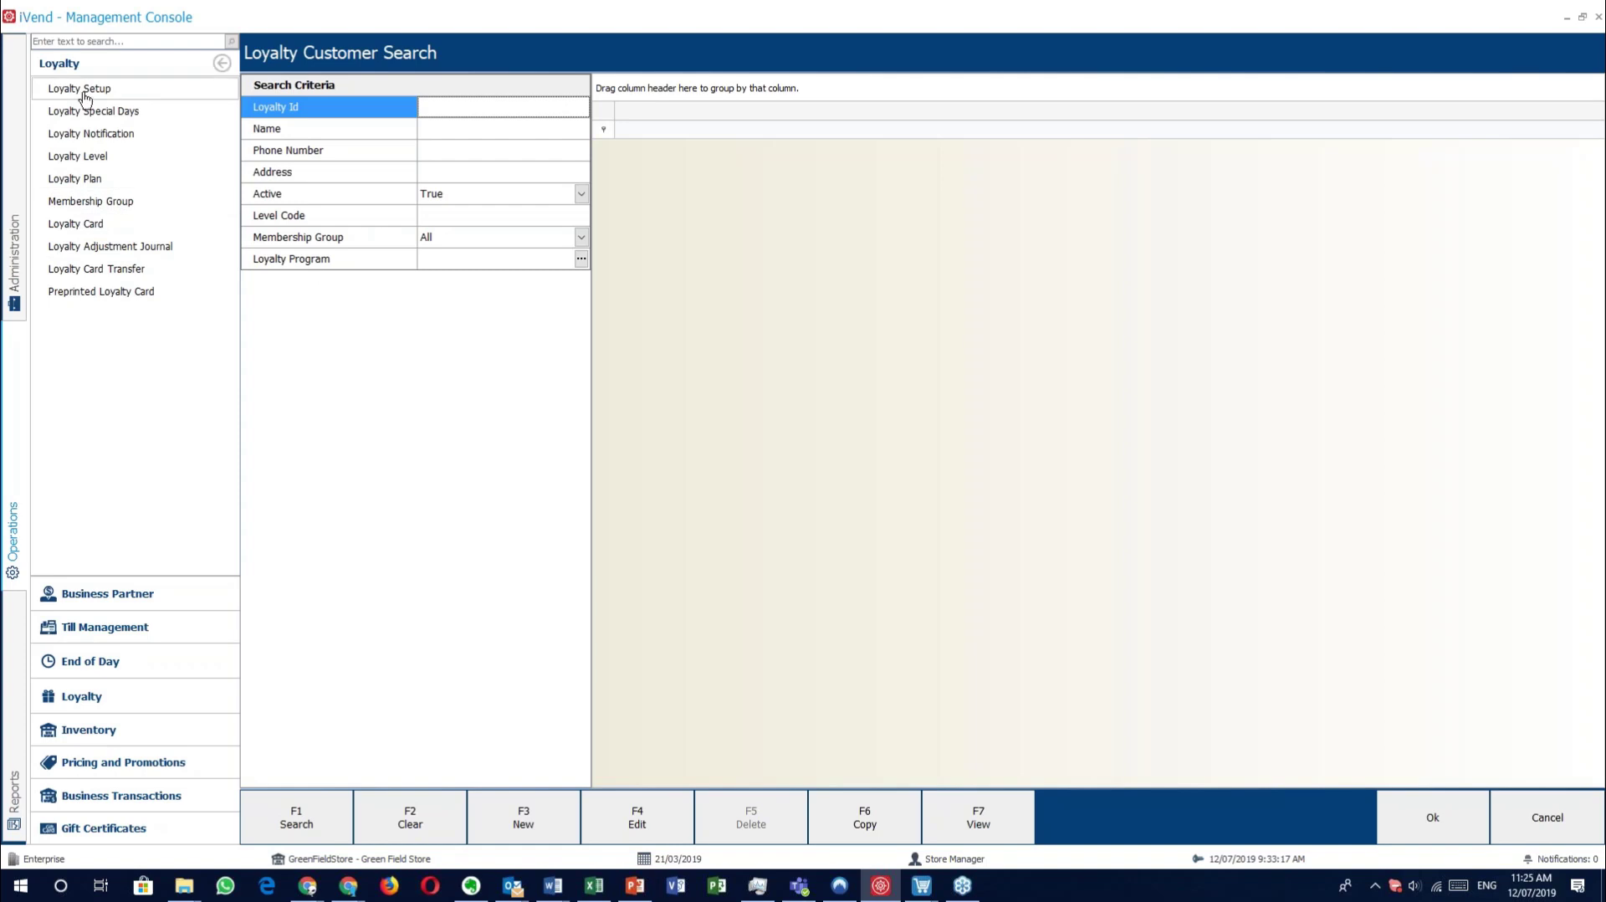
left_click(295, 818)
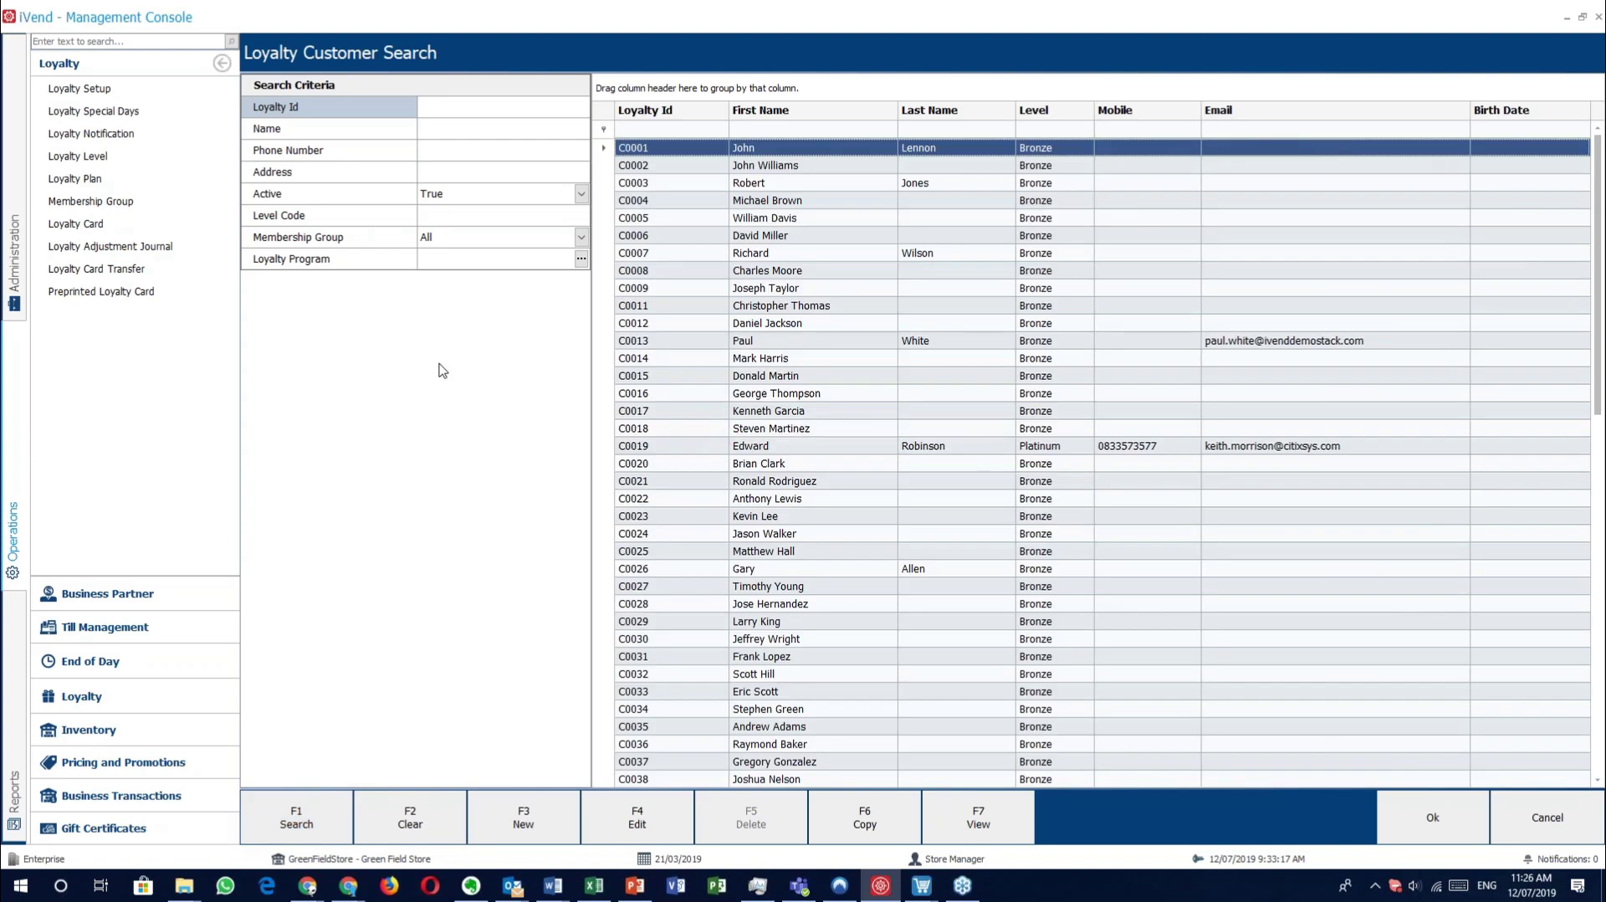
left_click(873, 450)
double_click(870, 450)
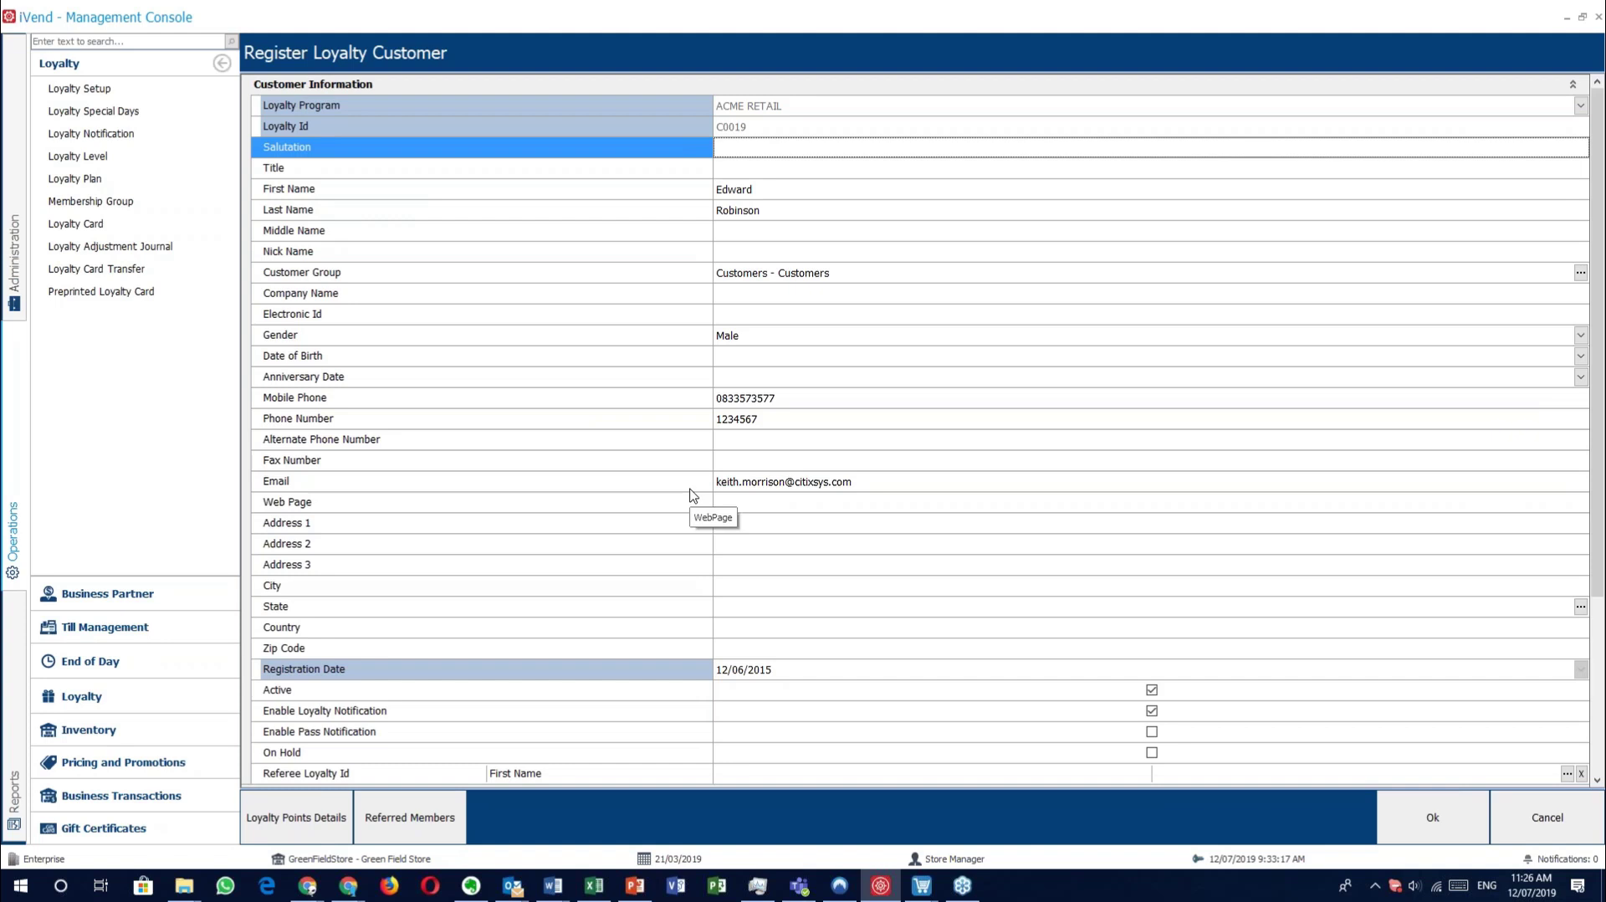
scroll(700, 403, "down", 4)
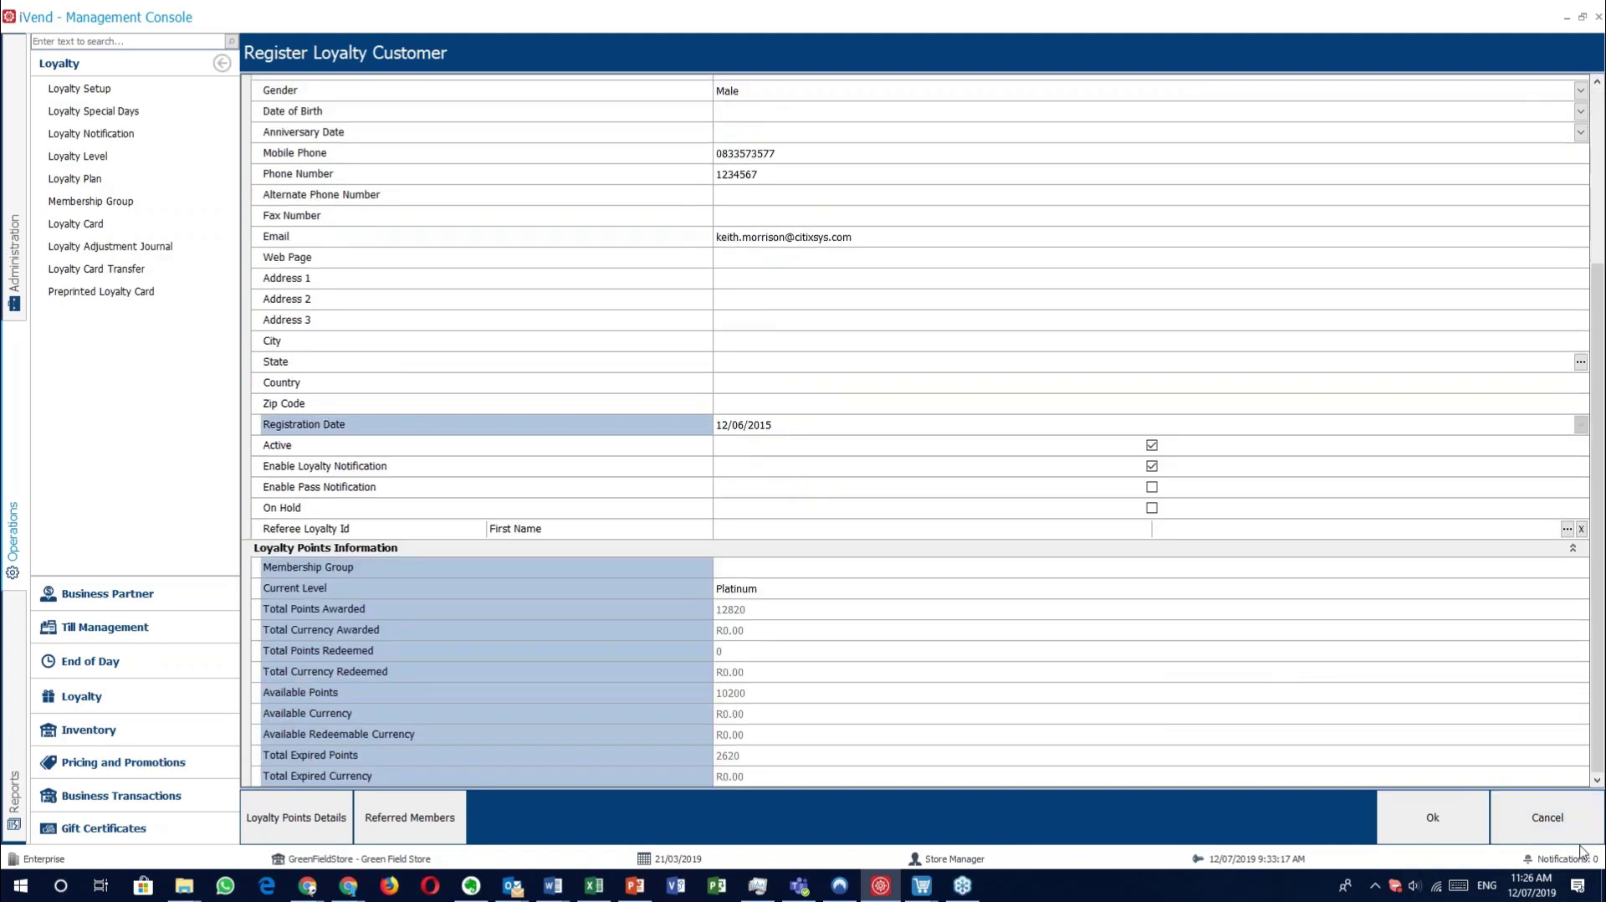
left_click(1548, 817)
left_click(1548, 817)
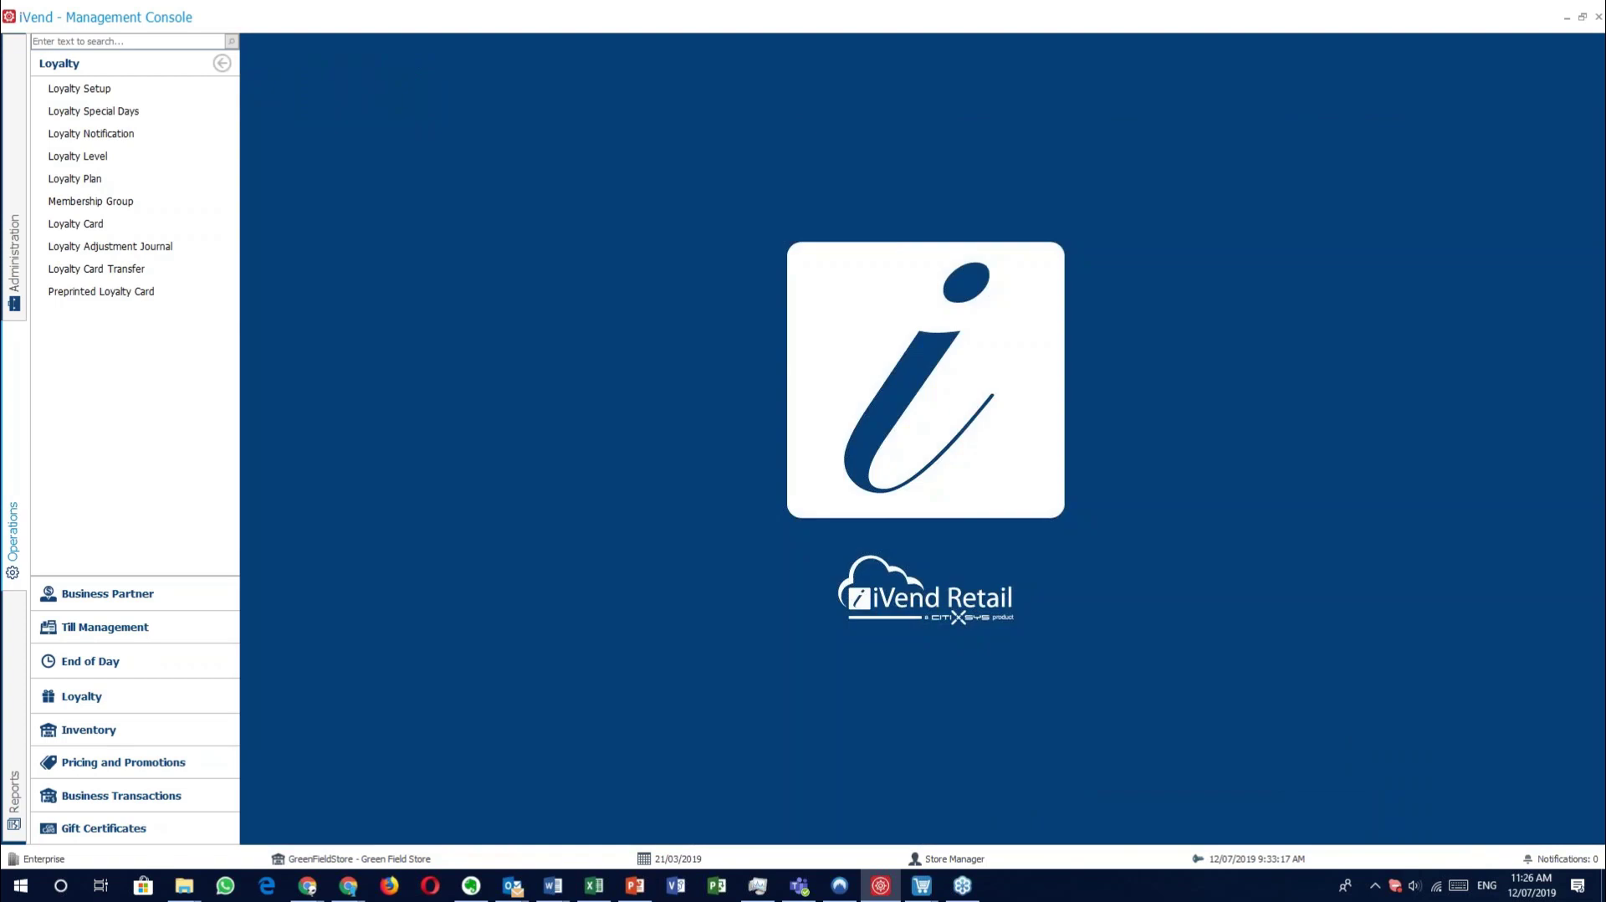
Open the loyalty adjustment journal list, start a blank new journal and cancel it.
left_click(109, 248)
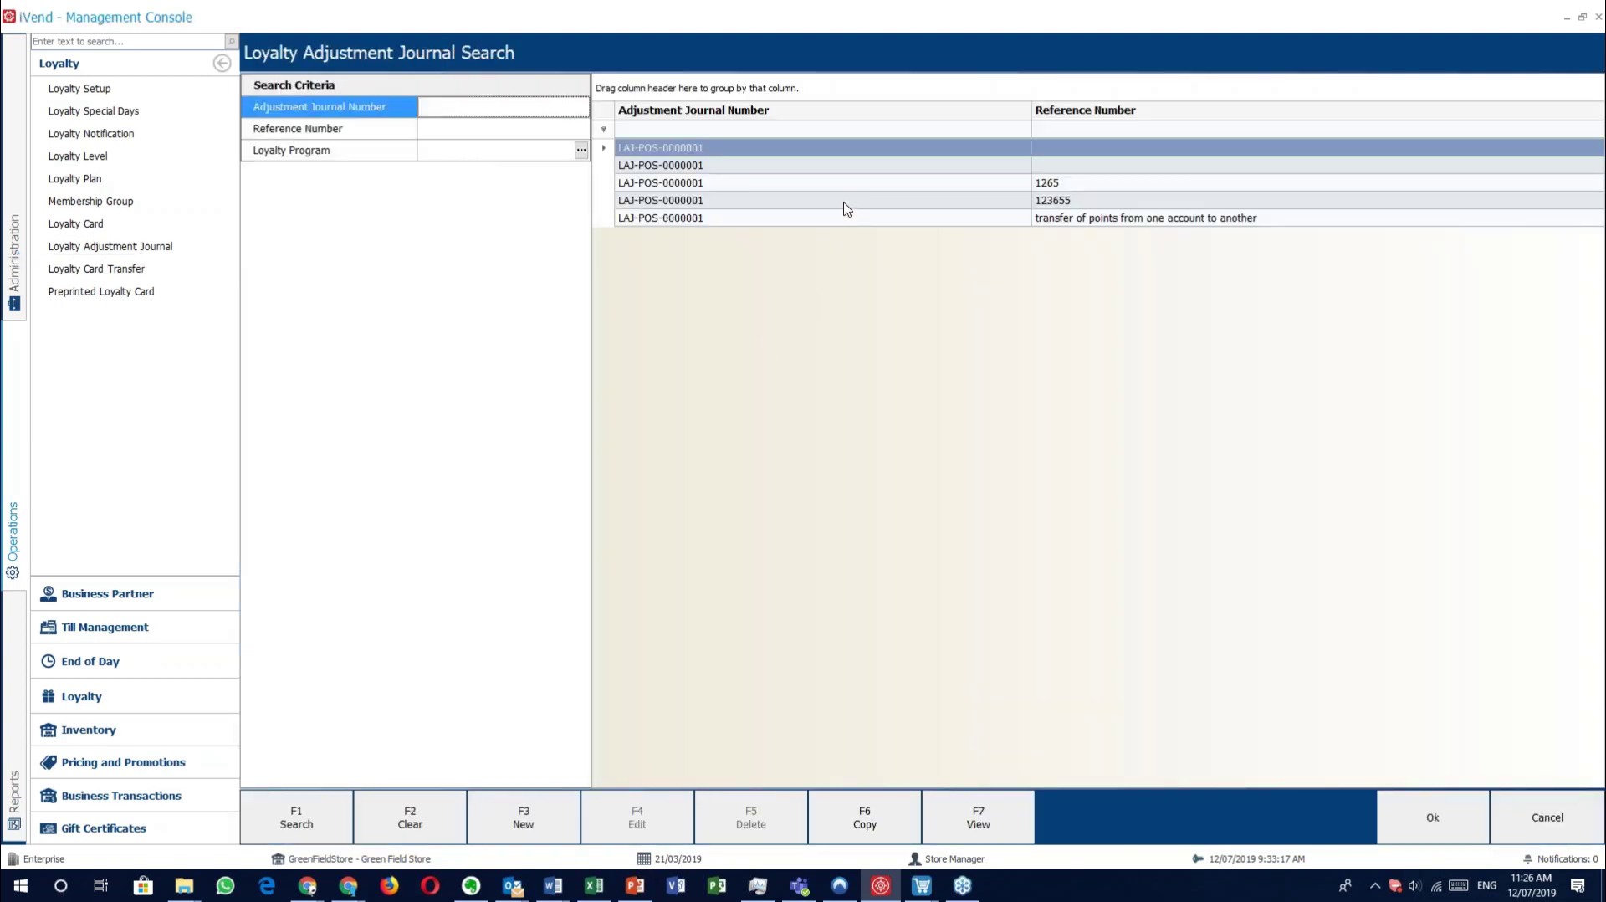
left_click(569, 807)
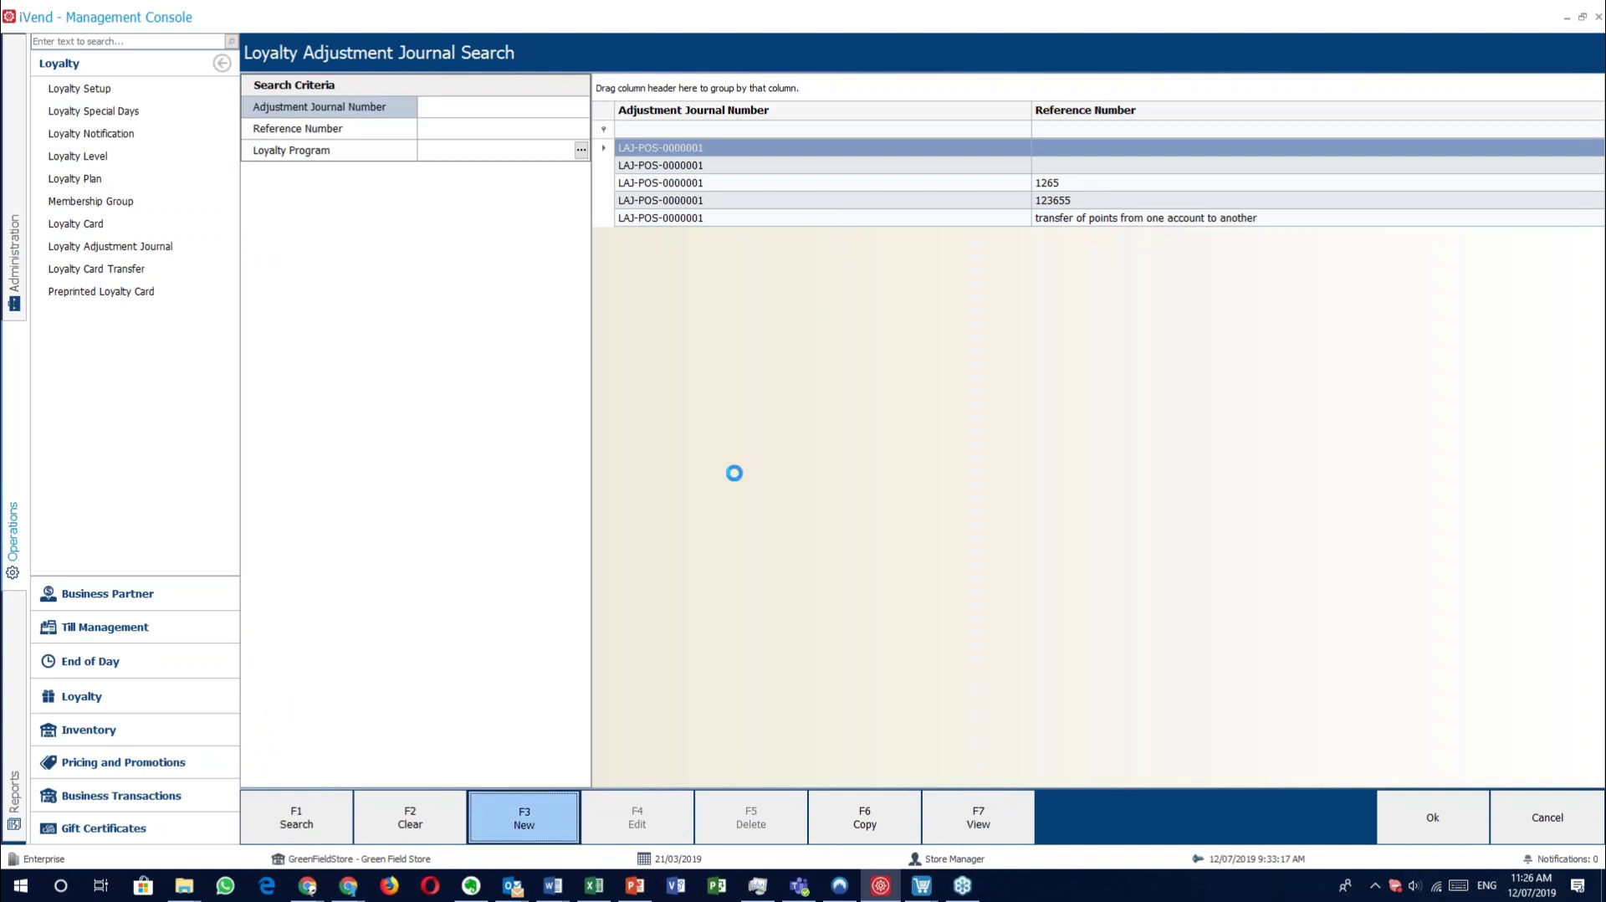
left_click(1584, 815)
Examine the point adjustments in the fourth and third listed journals, and open the journal for the transfer of points from one account to another.
double_click(787, 200)
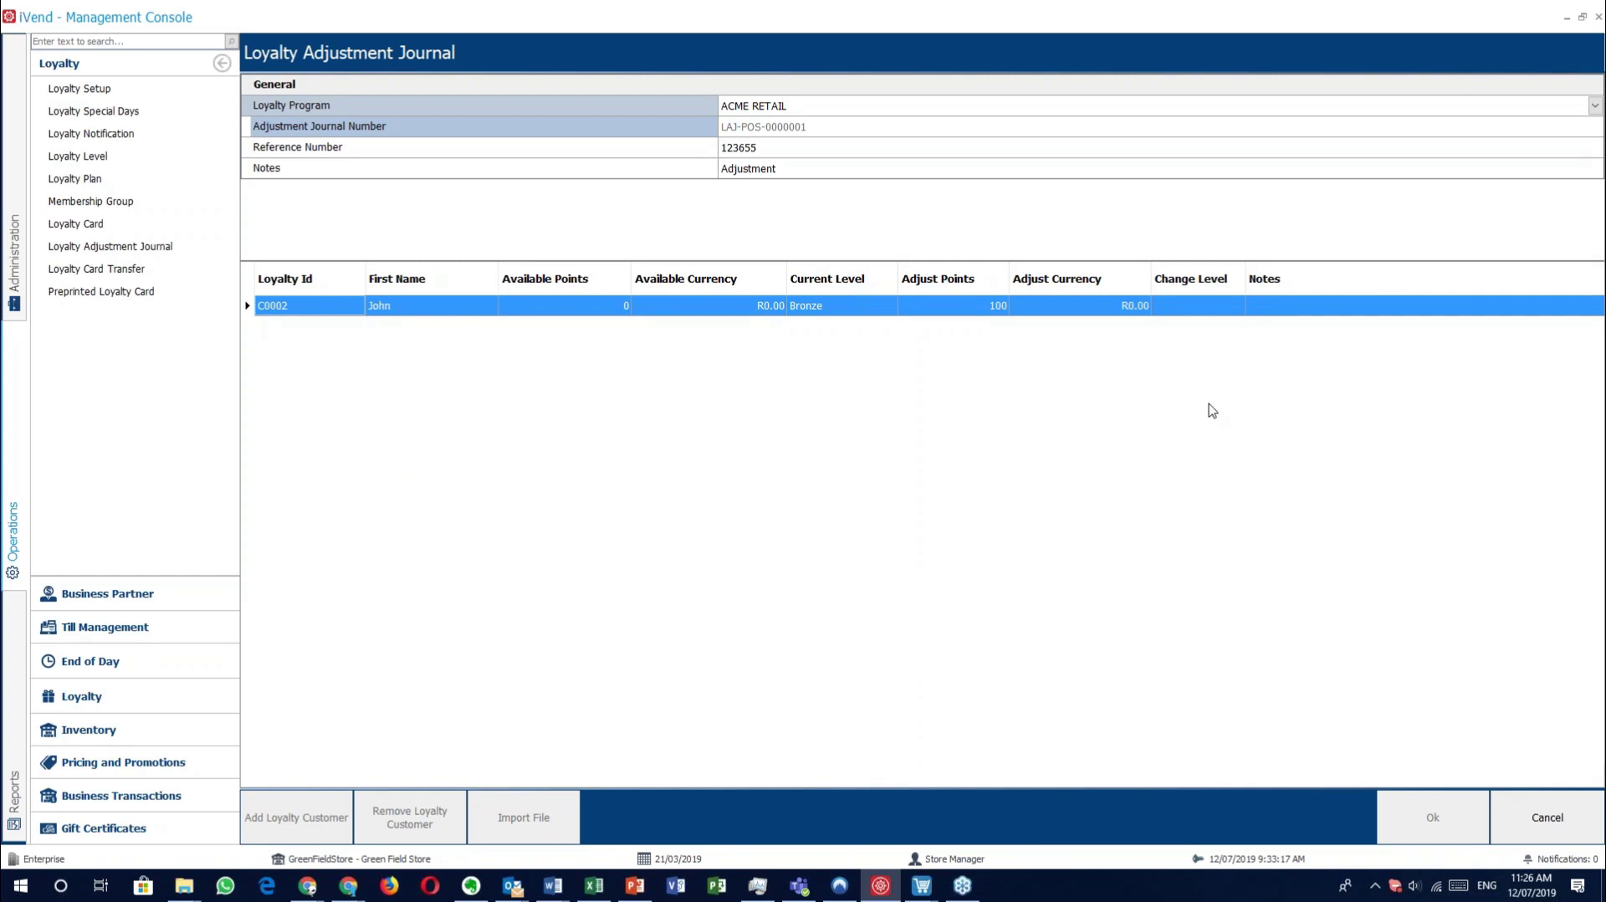
left_click(1548, 817)
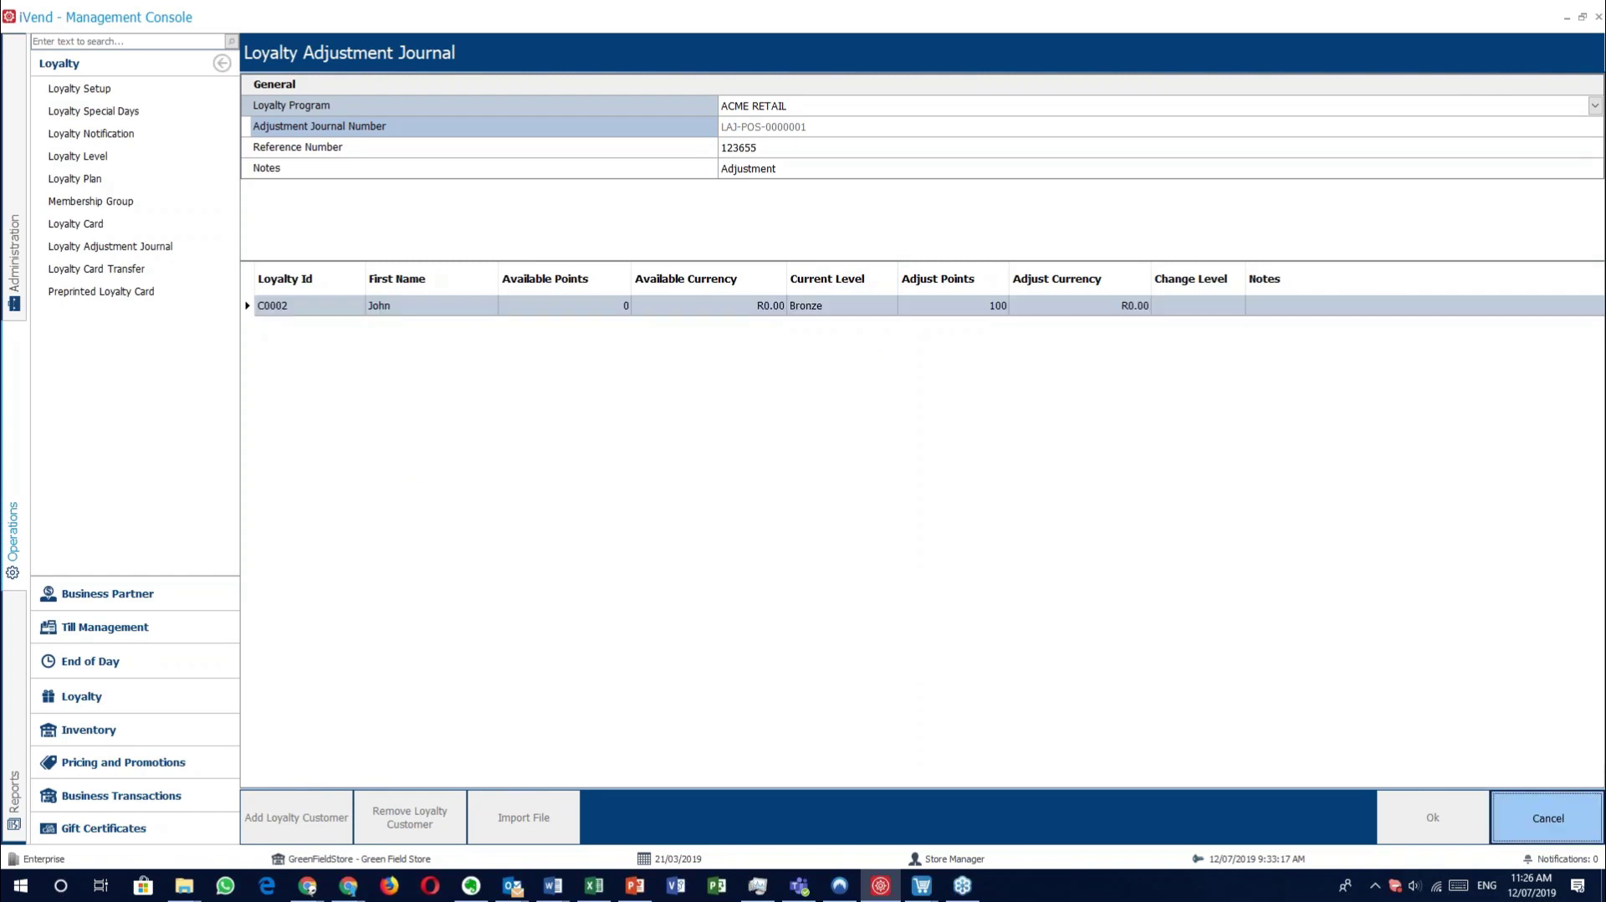
double_click(851, 186)
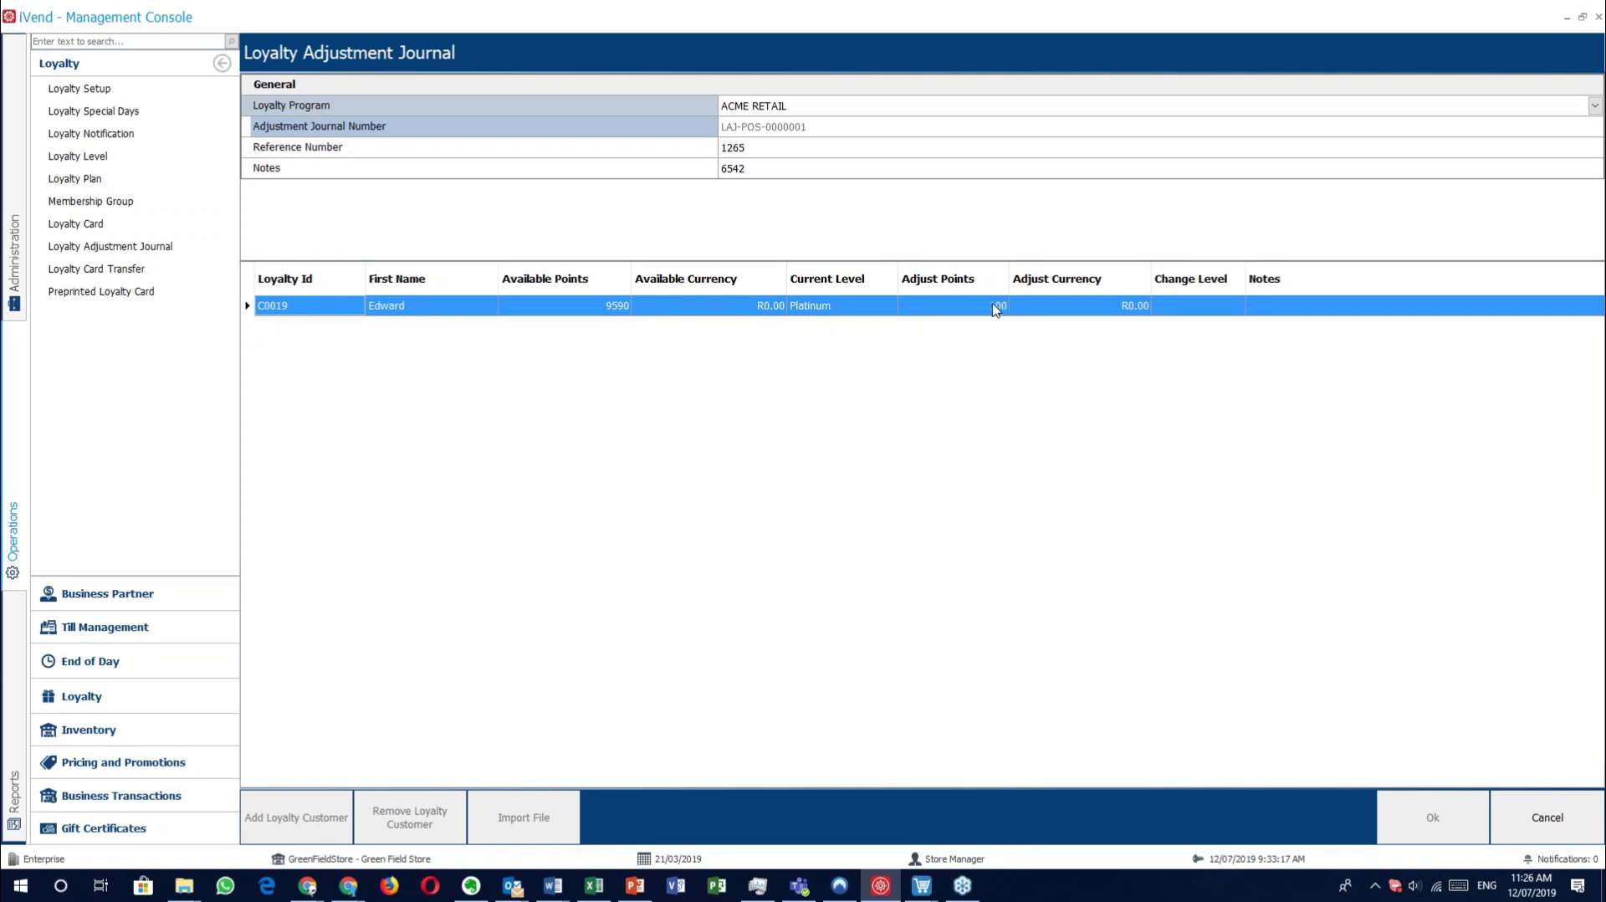
left_click(1544, 816)
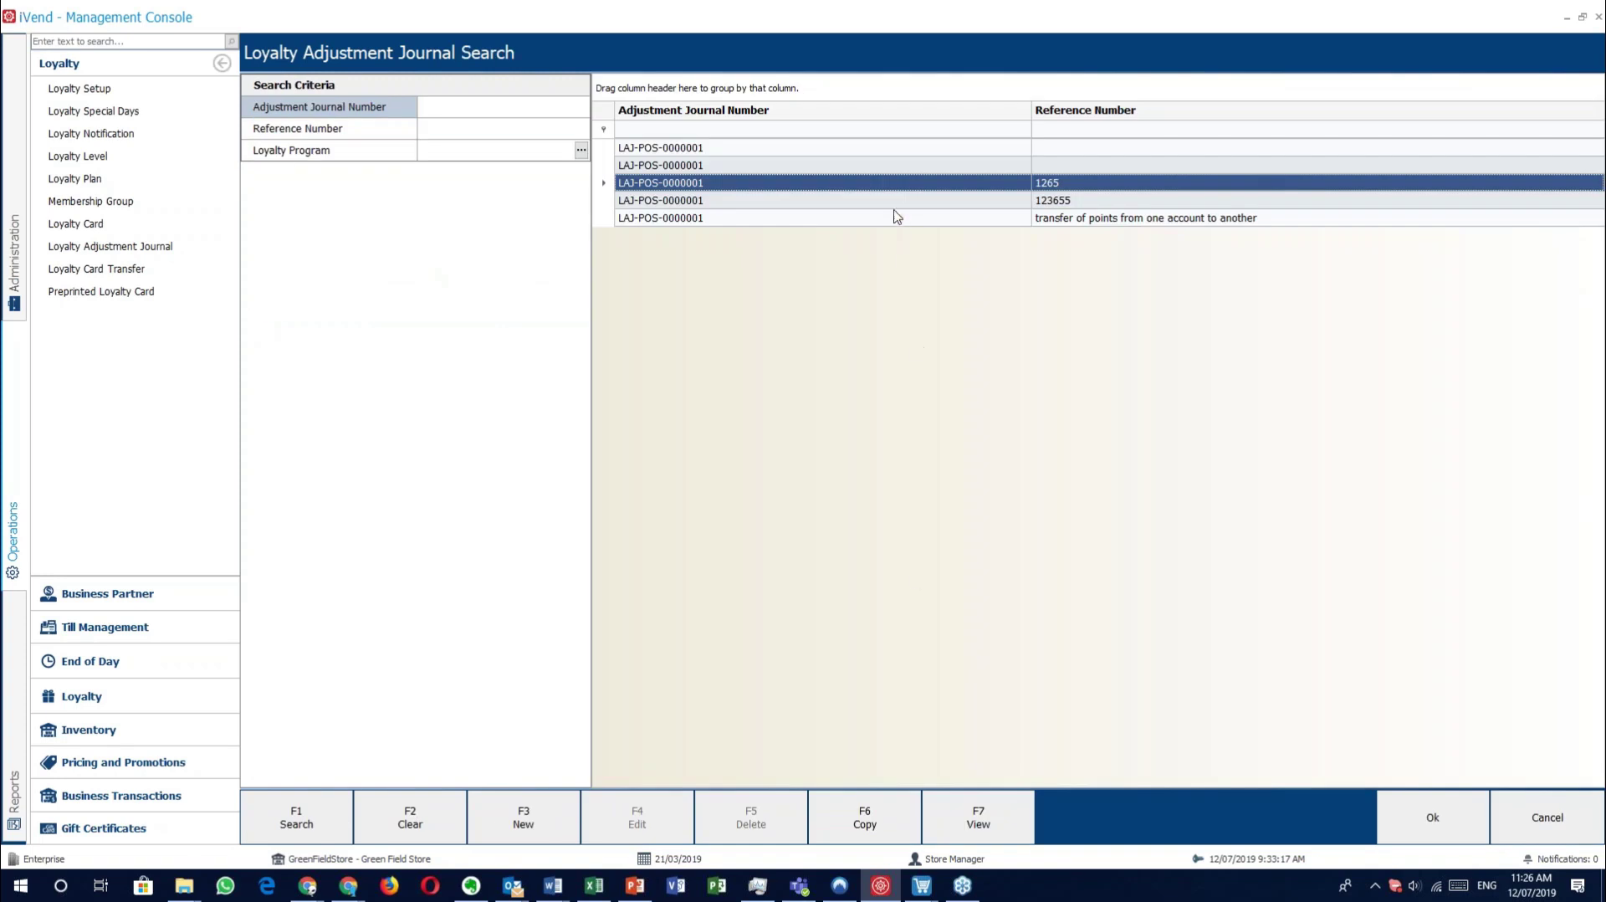
double_click(900, 219)
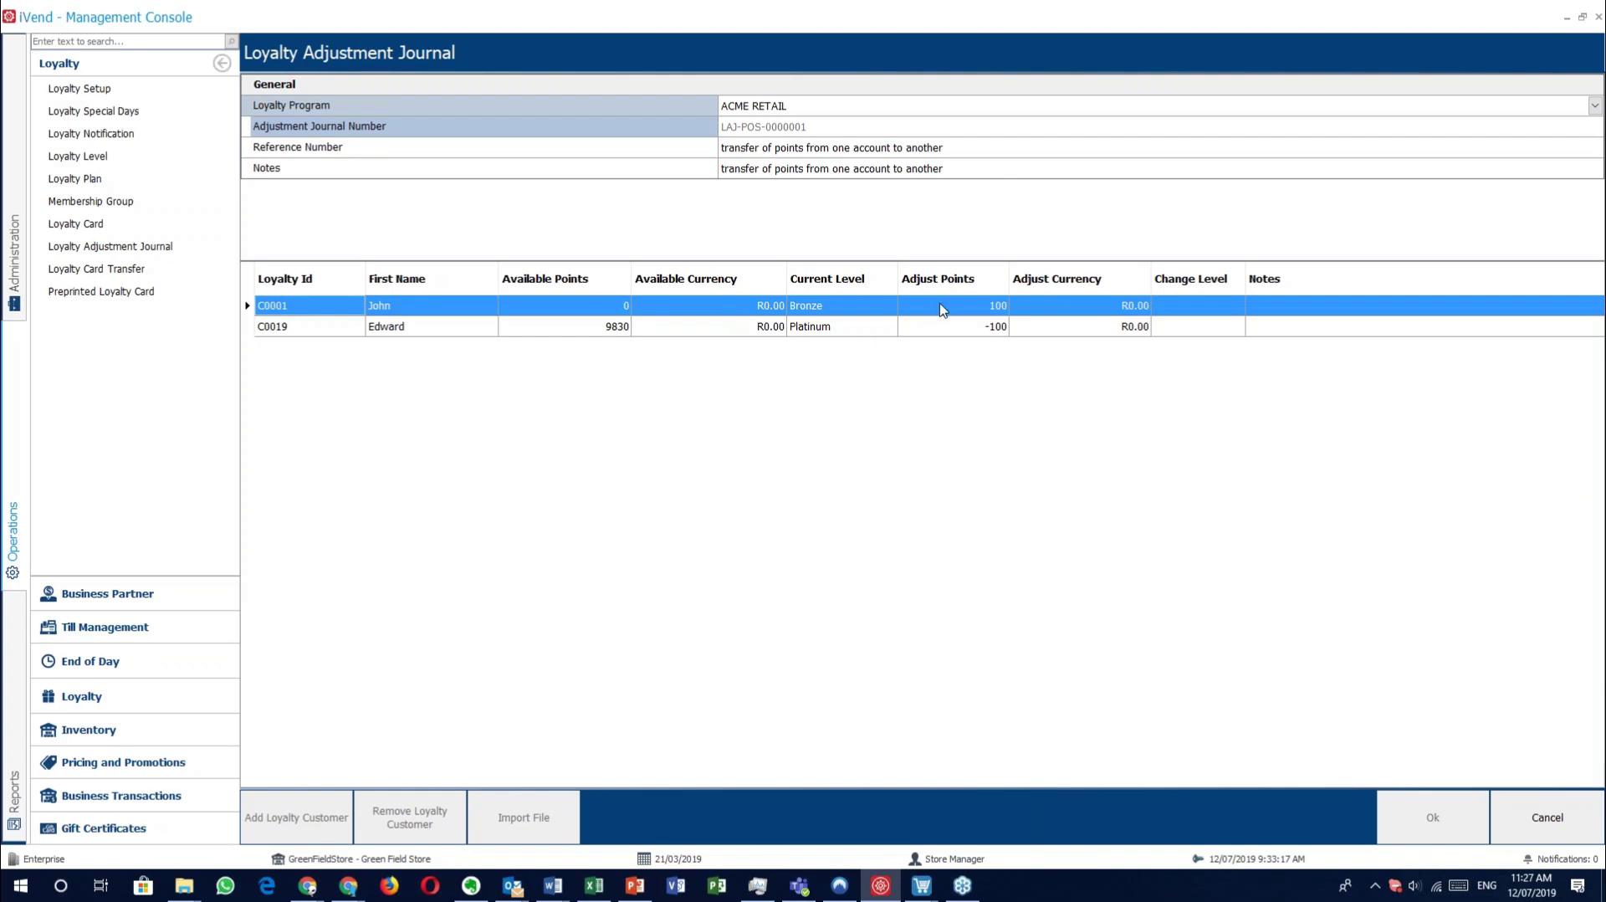
Check the negative point adjustment in the transfer journal's second line, and close the journal and the journal search.
left_click(954, 326)
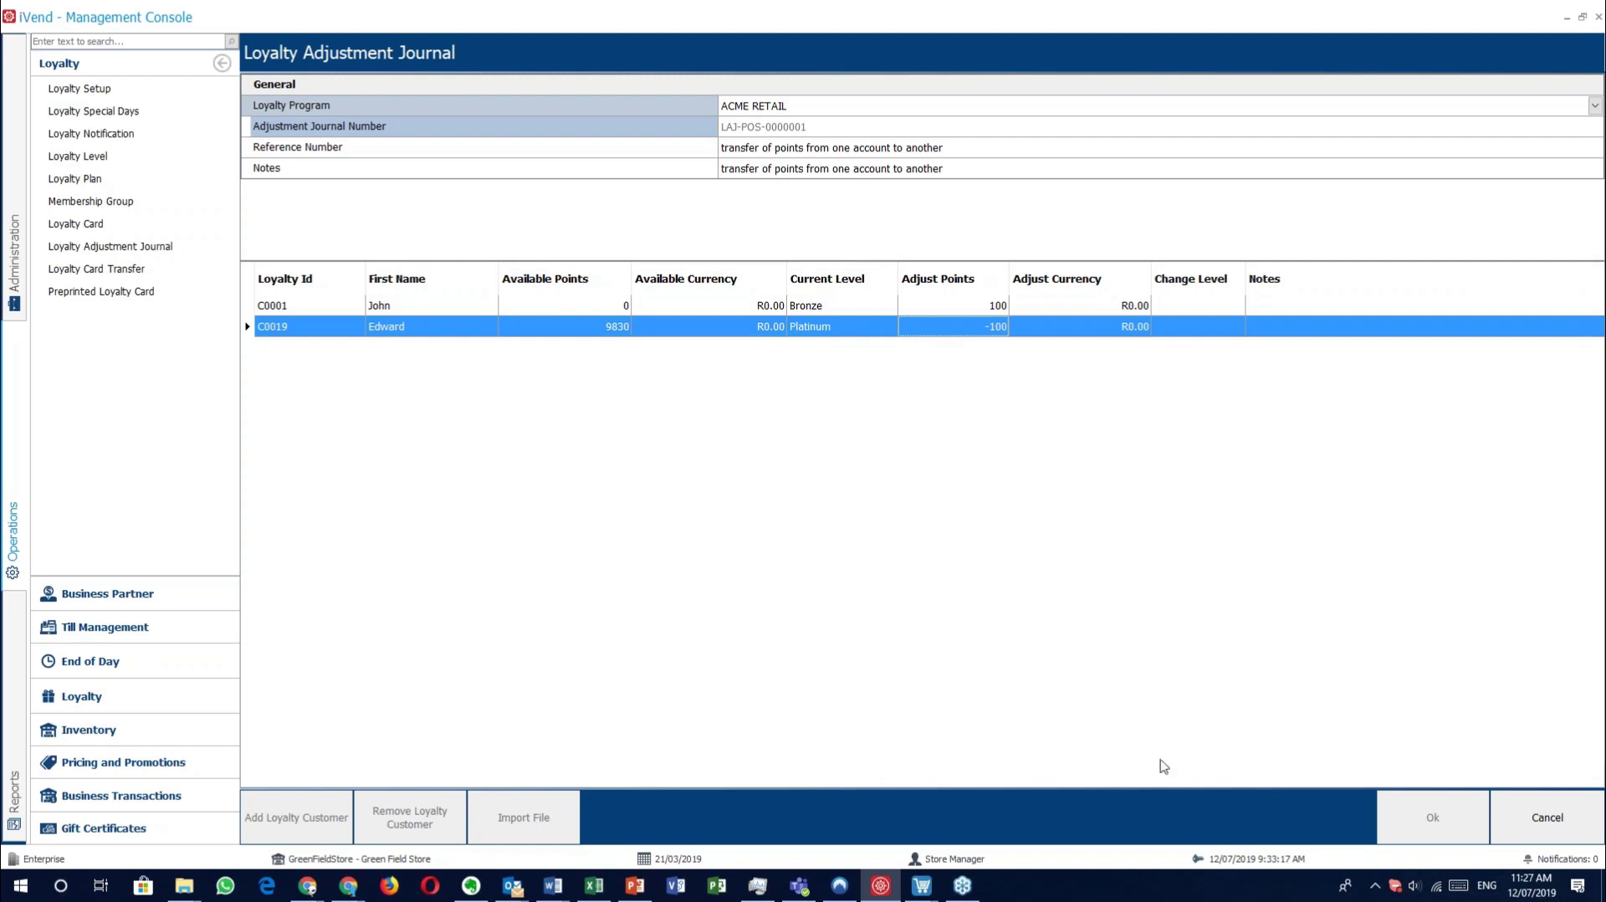
left_click(1547, 817)
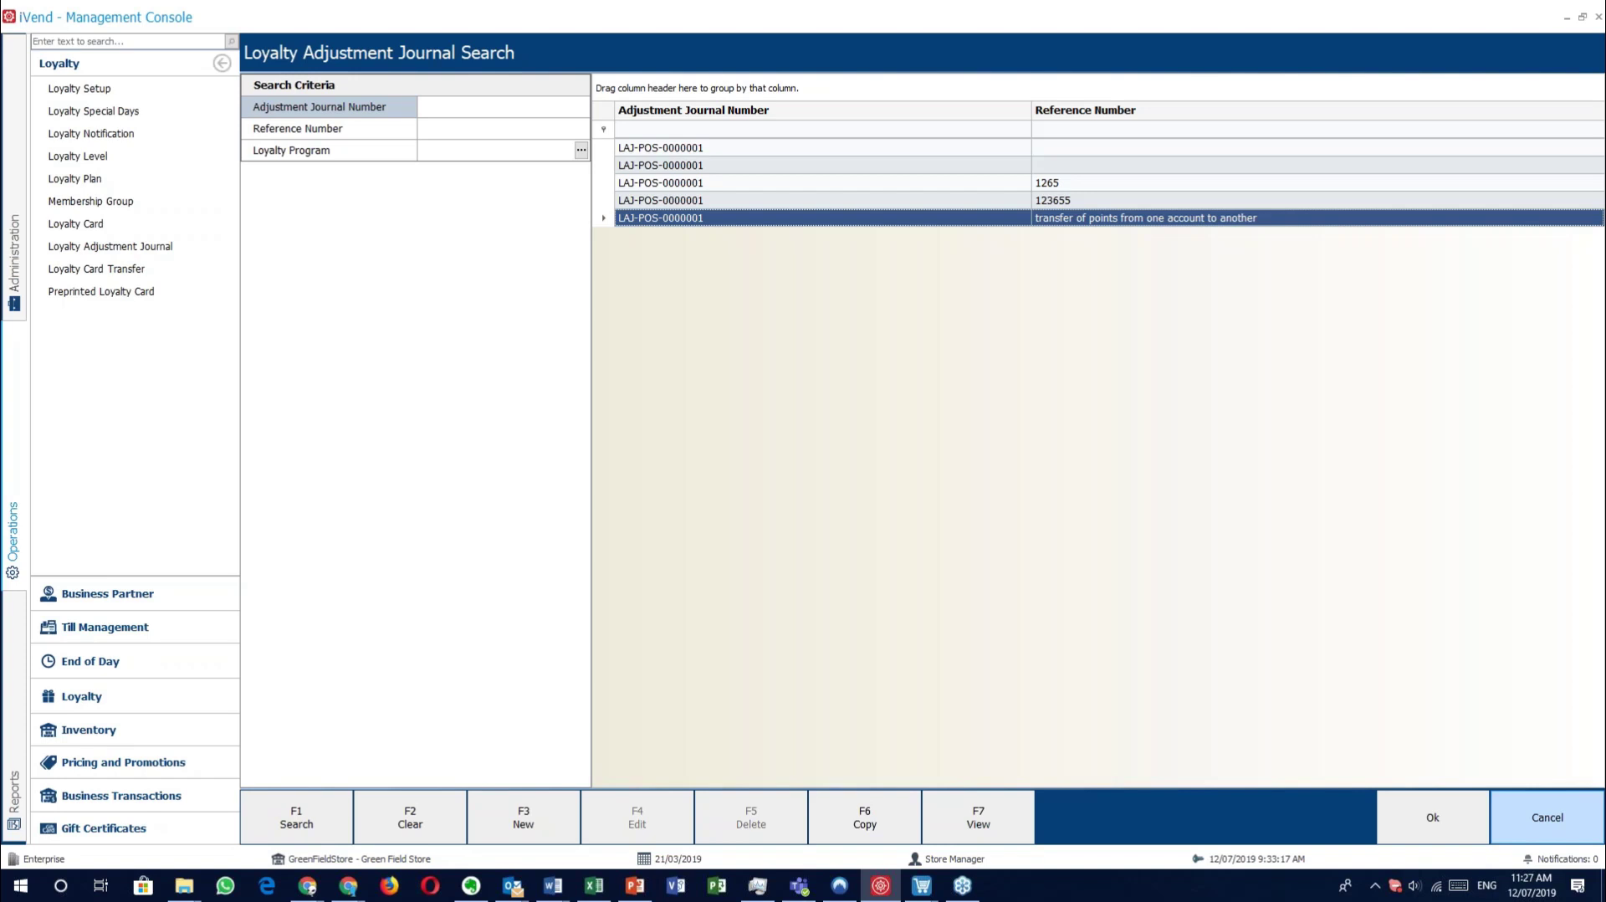
left_click(1548, 817)
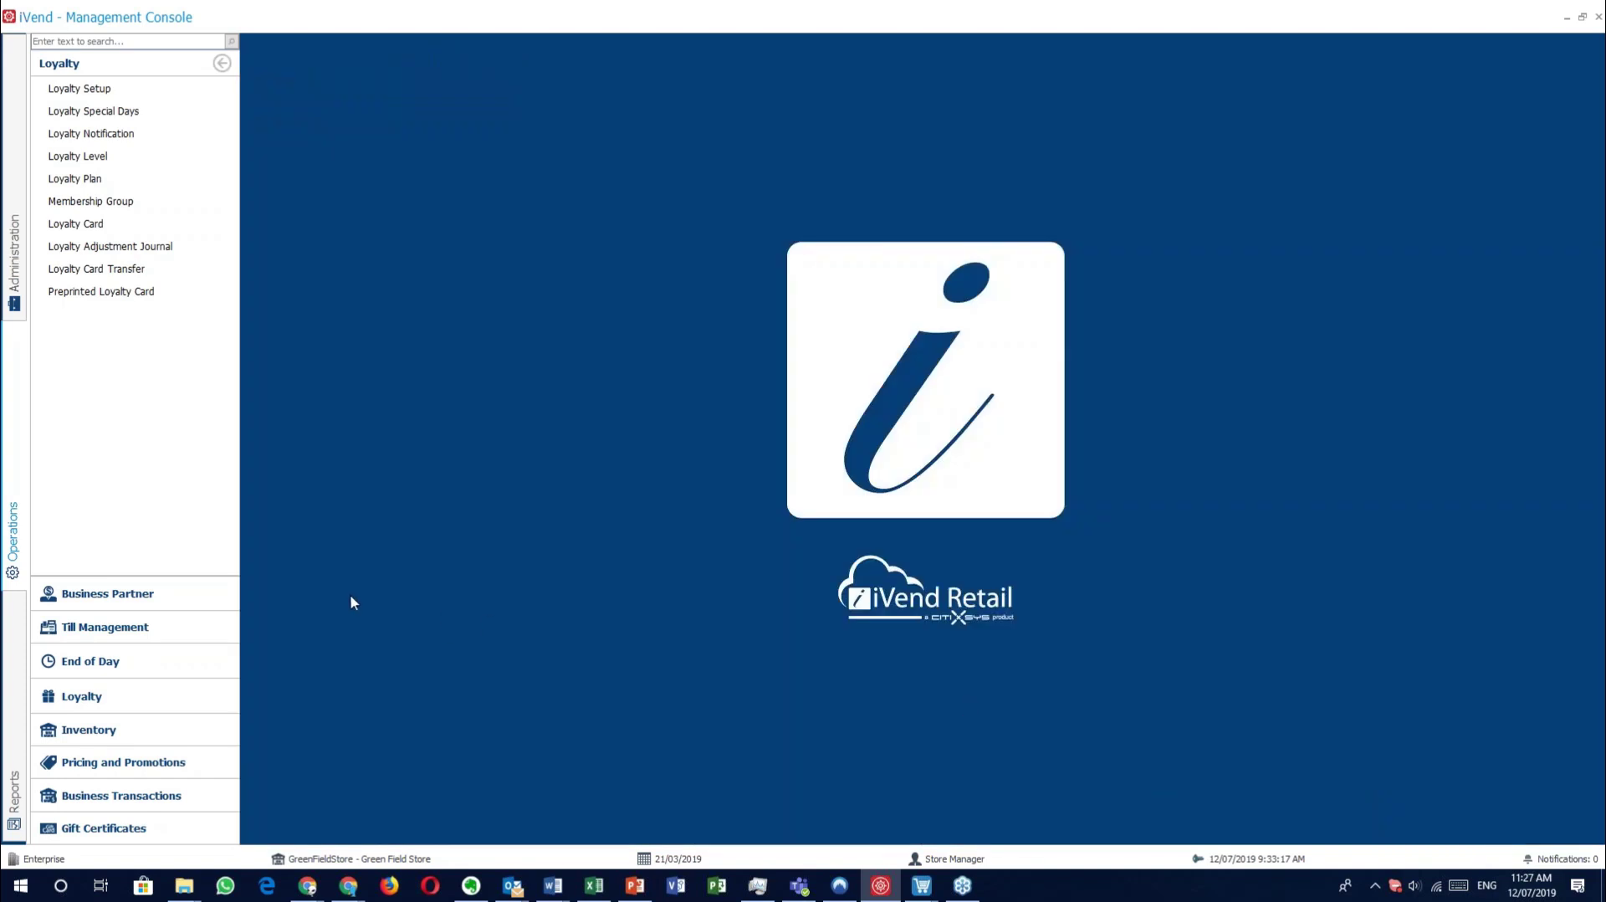
View a blank new loyalty card transfer and the preprinted loyalty card search, closing both without saving.
left_click(98, 269)
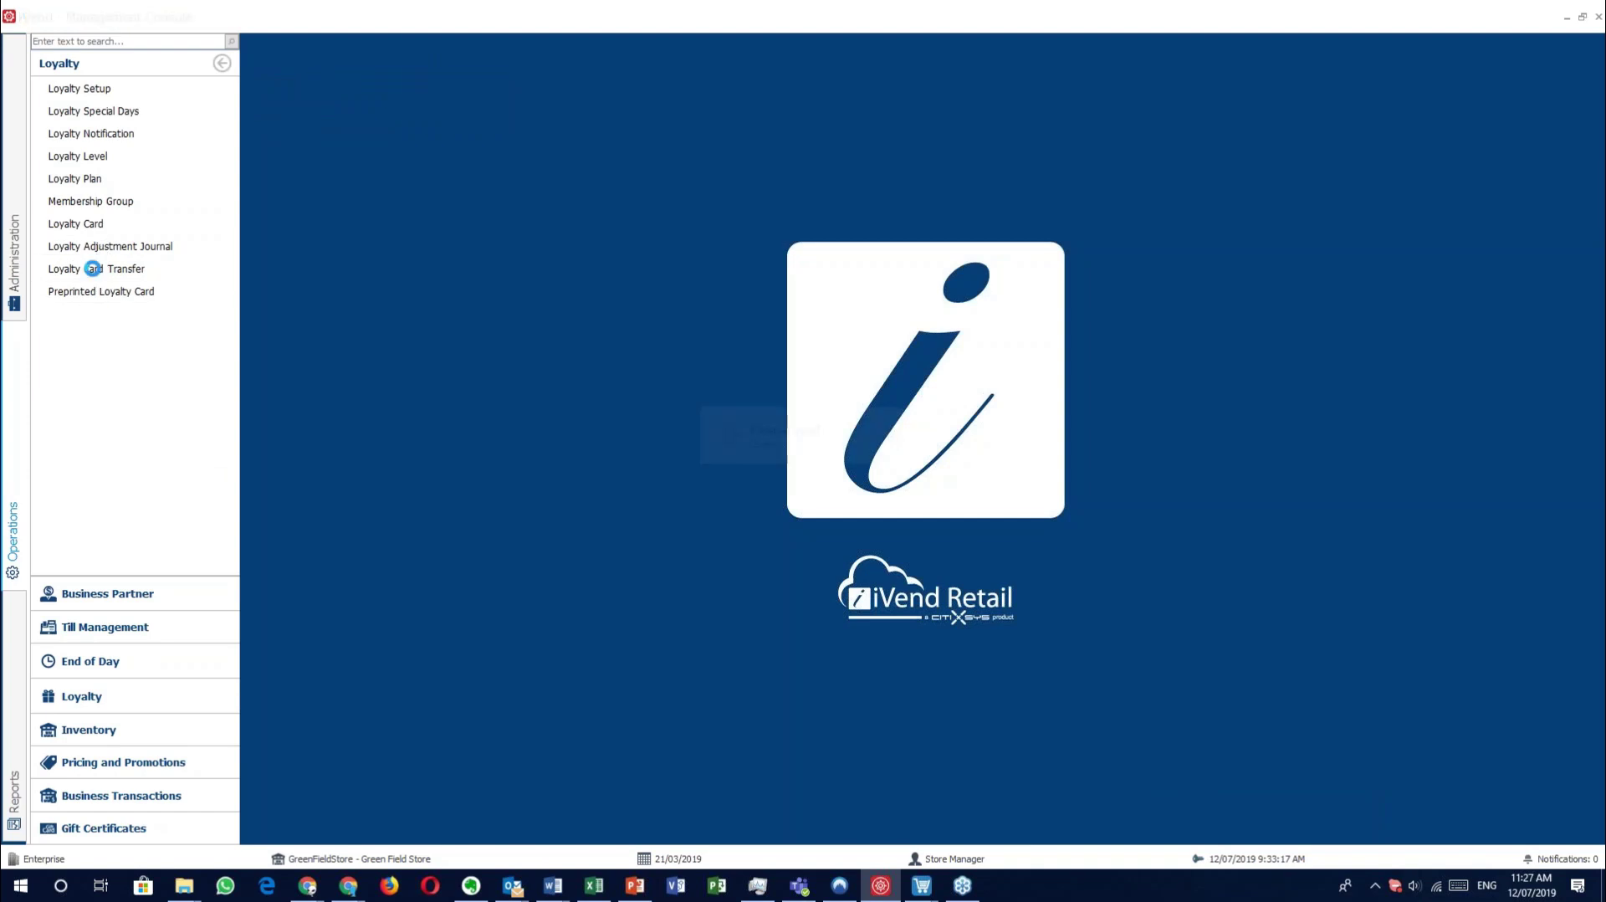
left_click(561, 833)
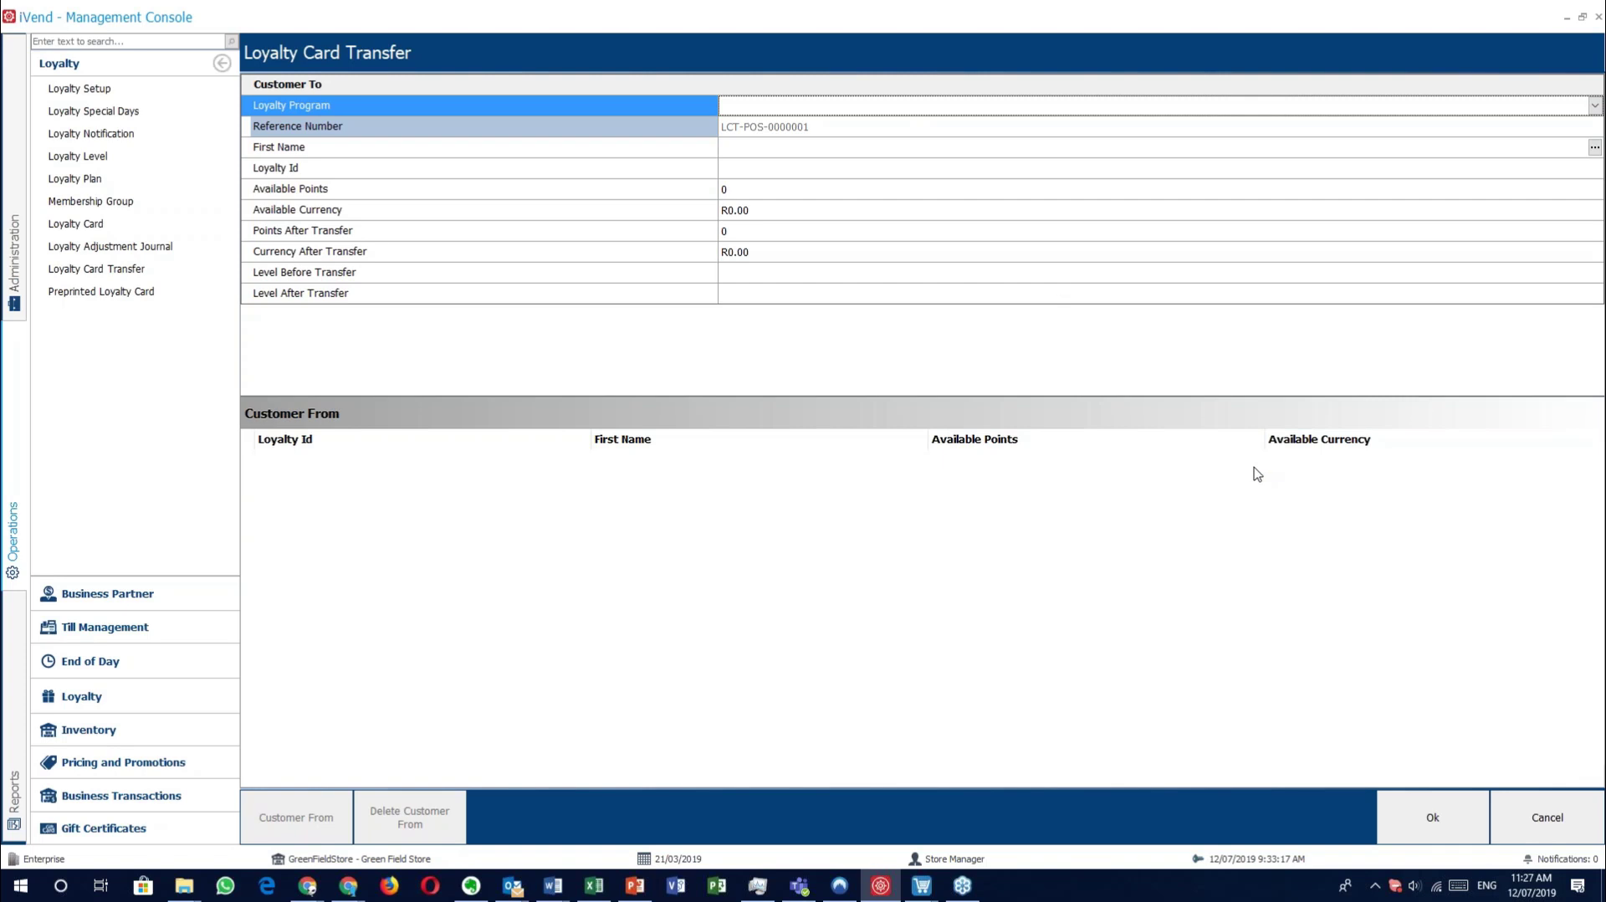
left_click(1547, 808)
left_click(1547, 816)
left_click(109, 291)
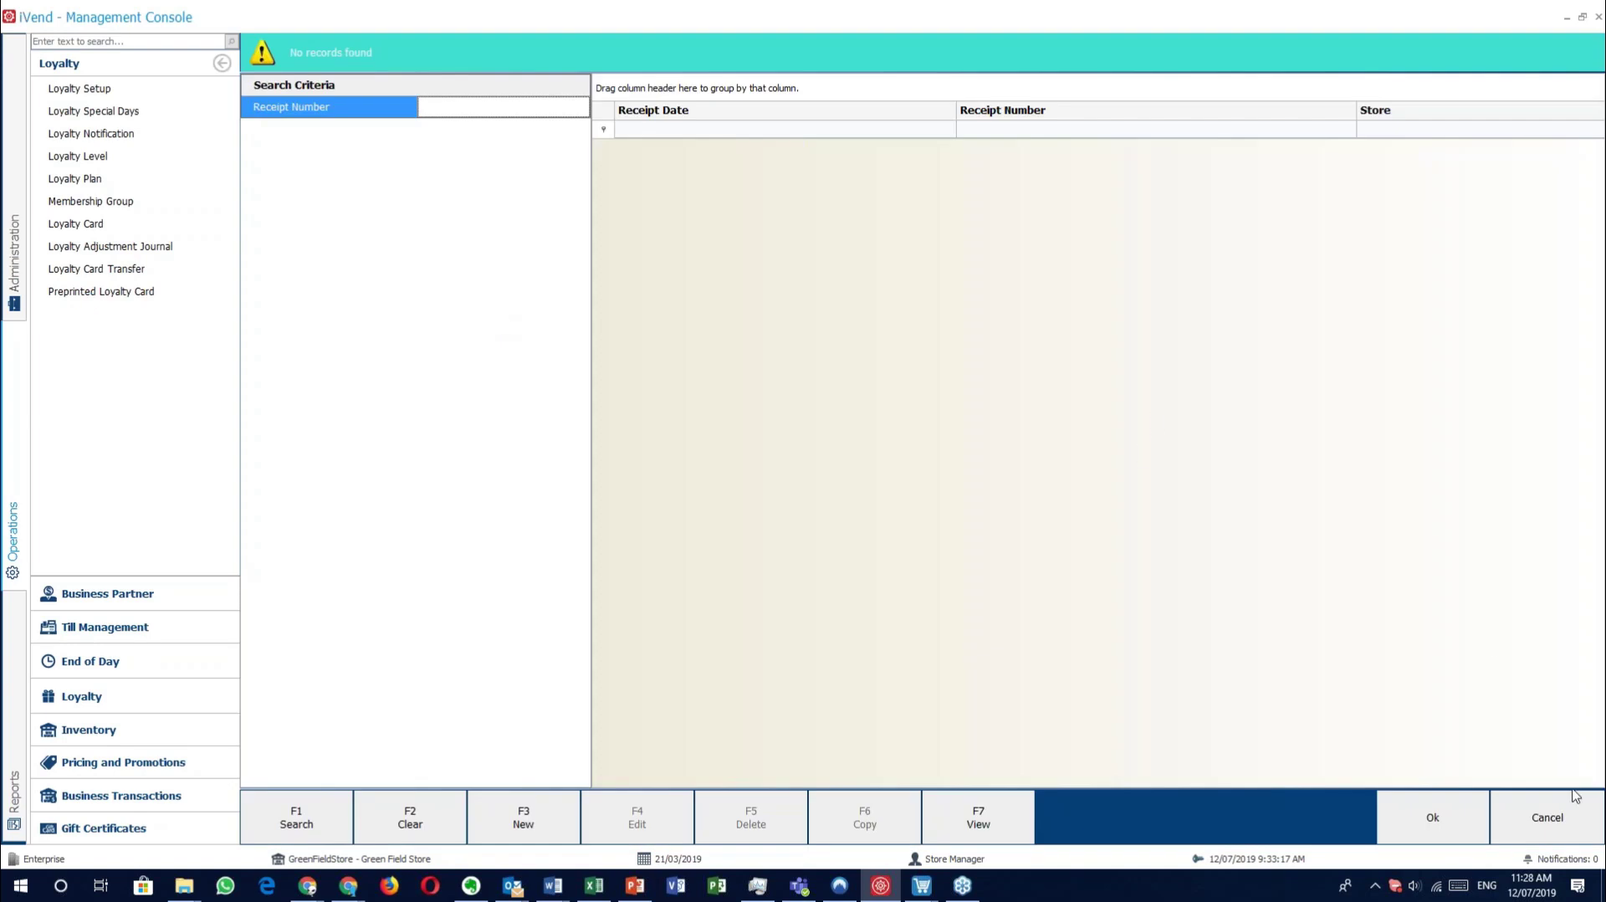
left_click(1573, 812)
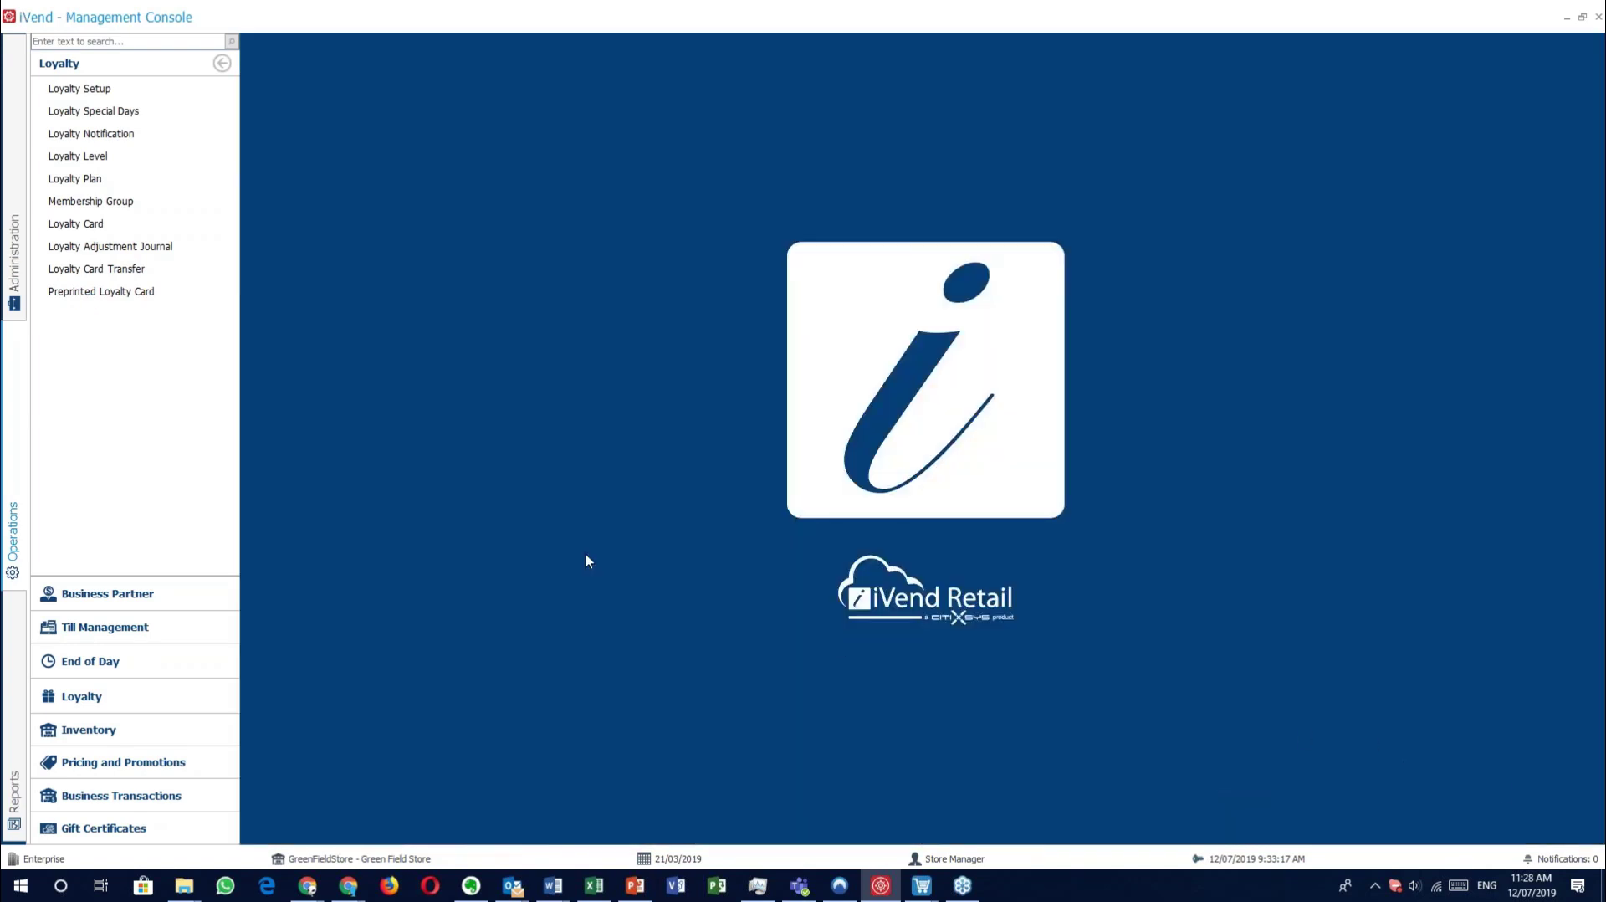
Open the setup of the master till with code MT from till management.
left_click(148, 627)
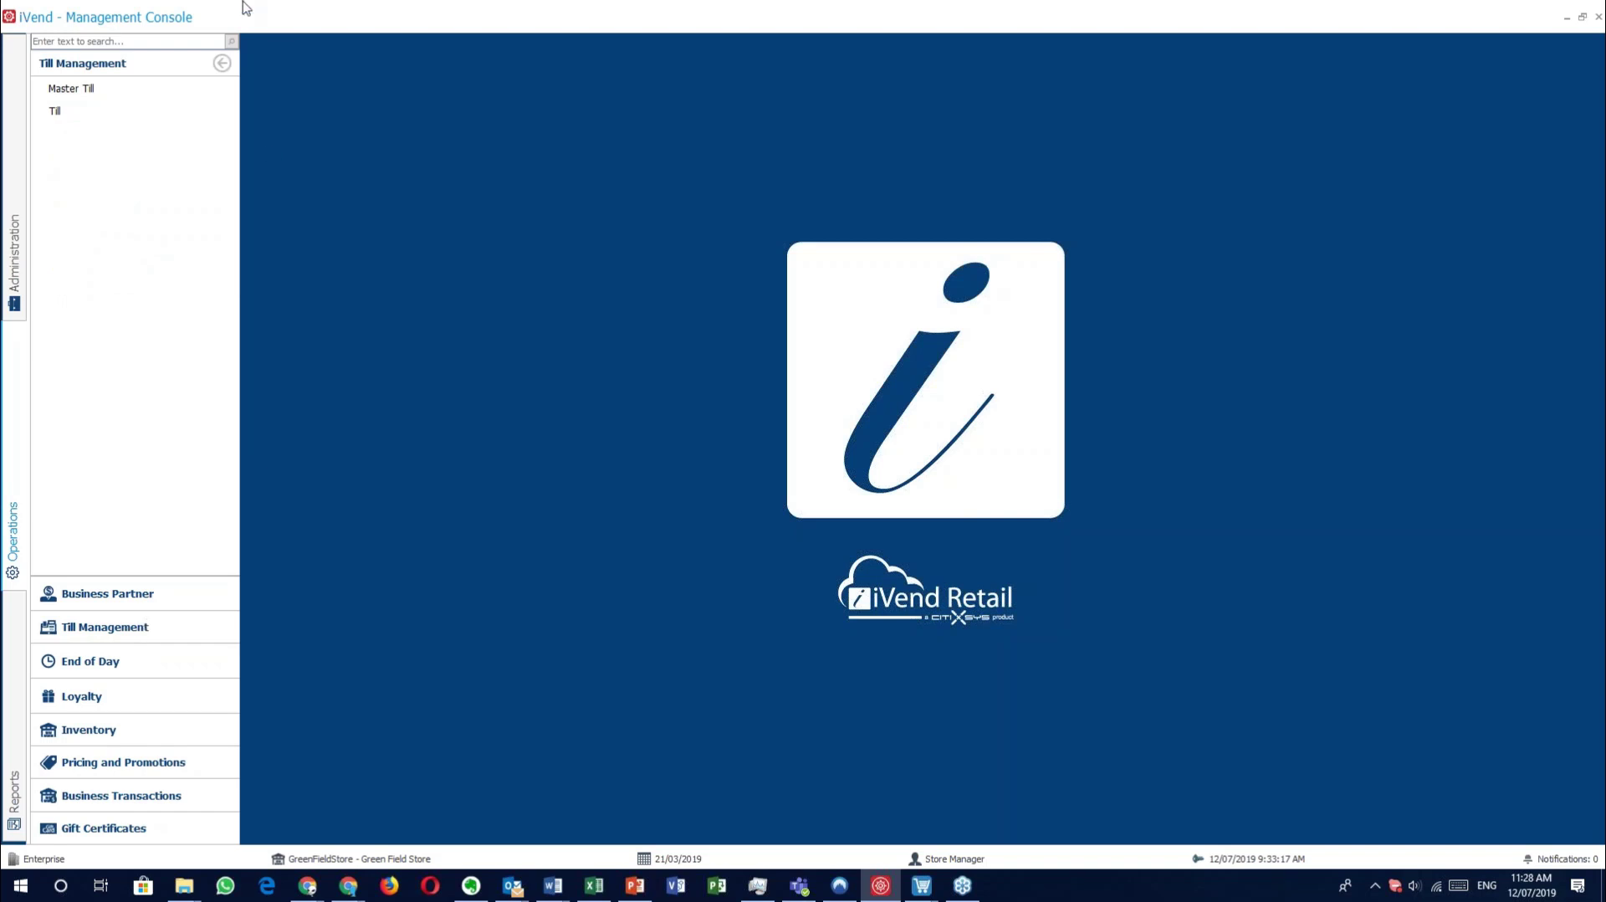
left_click(149, 90)
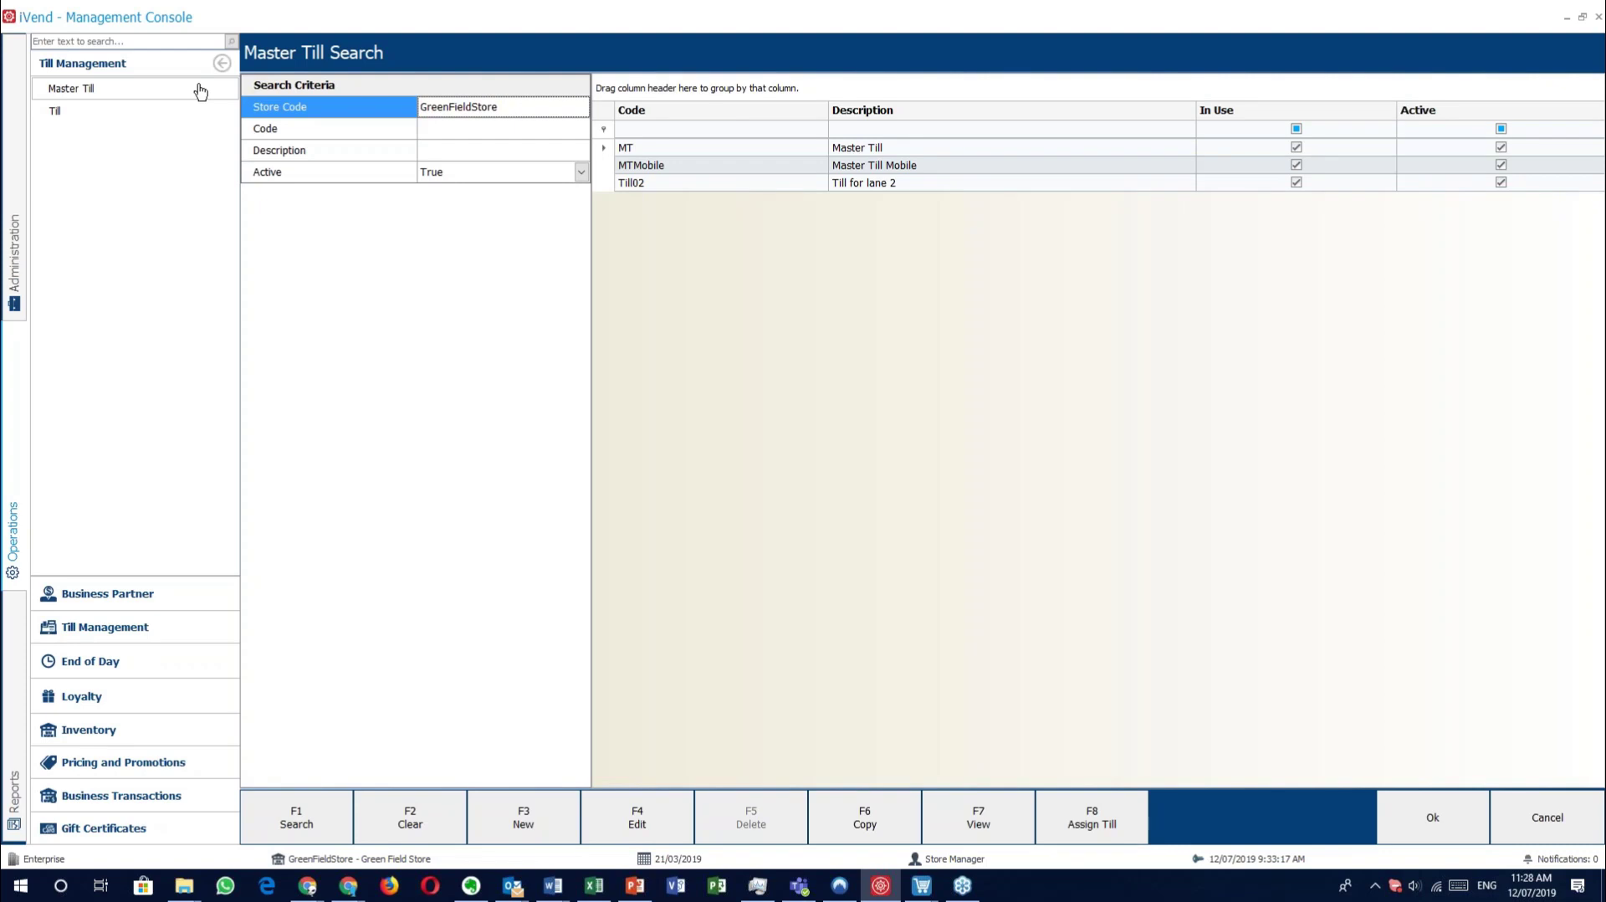
double_click(766, 149)
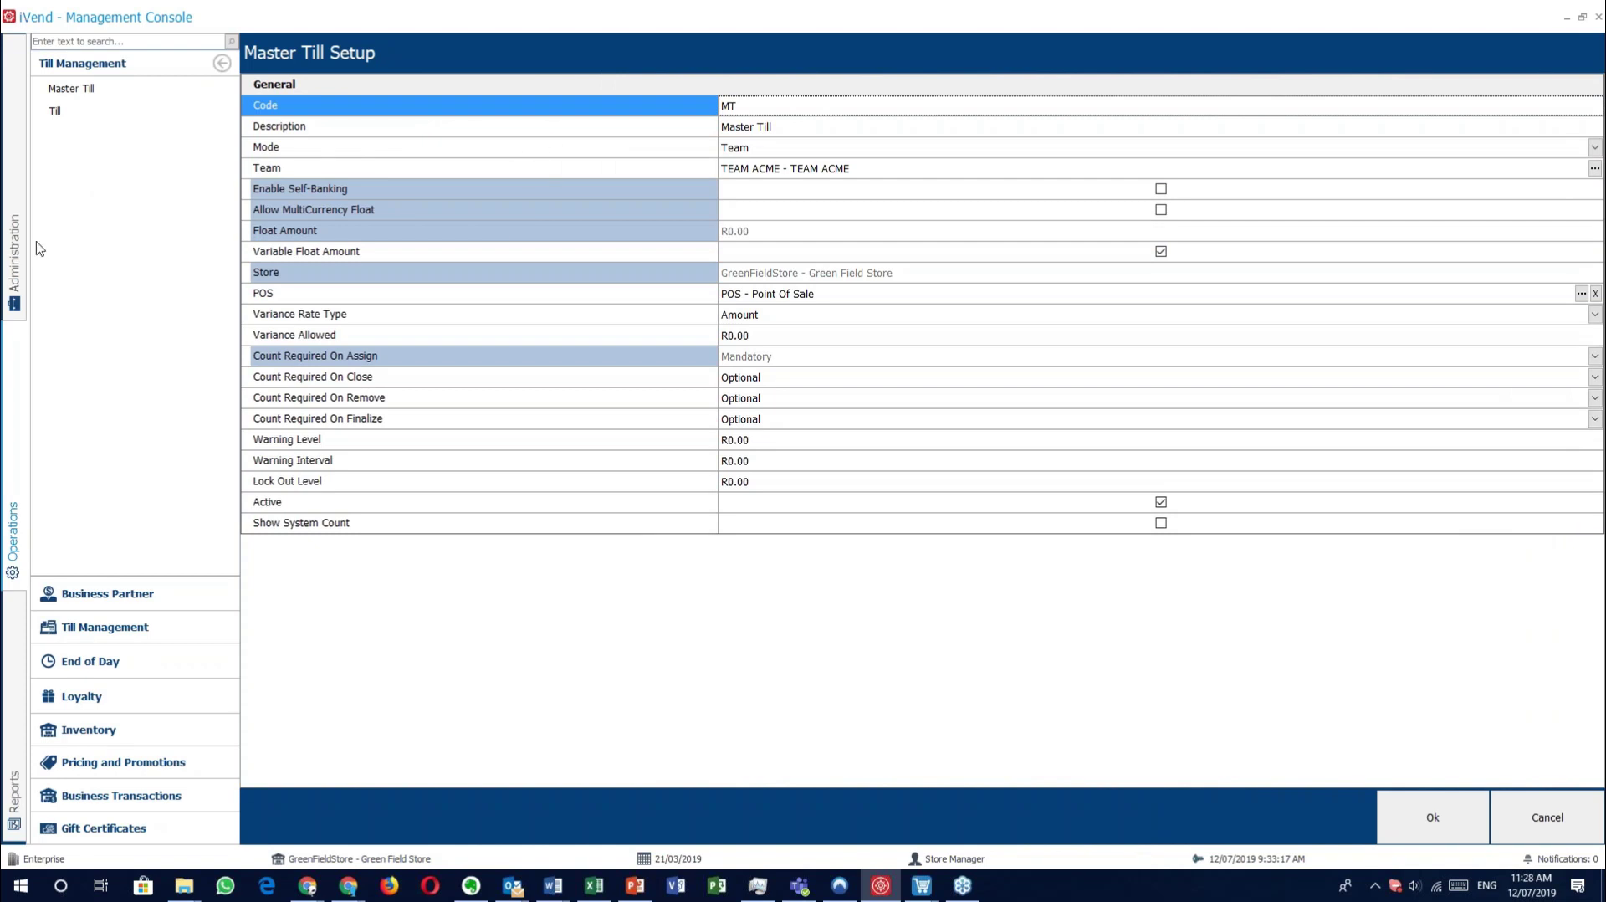
Review the Point Of Sale record in the retail configuration, close it and its search, and return to the Master Till setup.
left_click(19, 249)
left_click(151, 691)
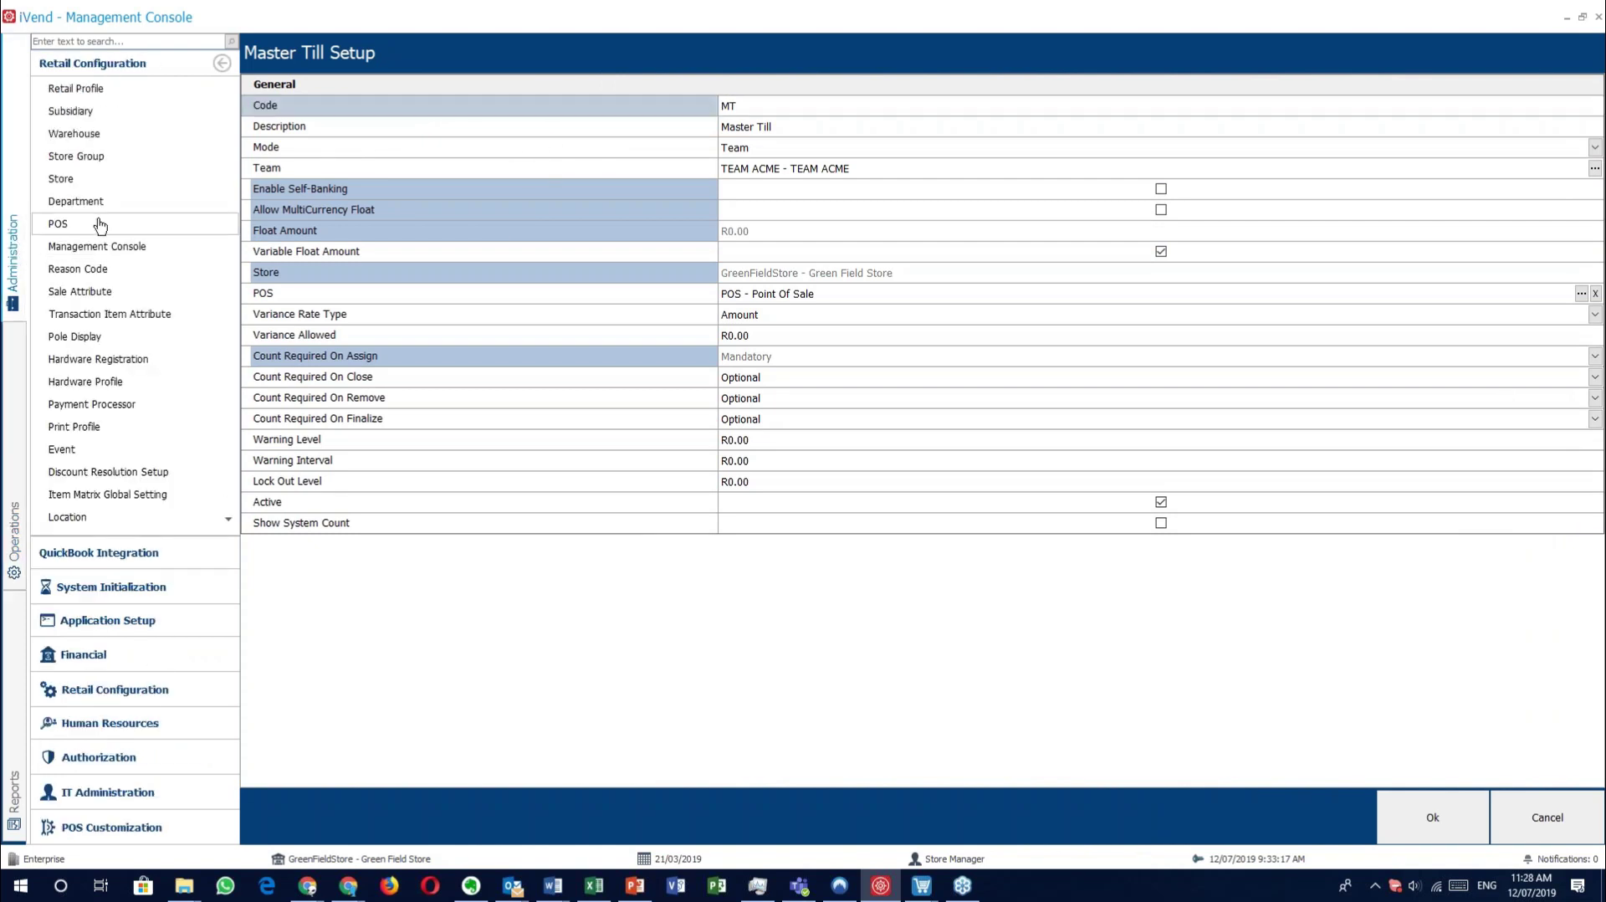
left_click(57, 224)
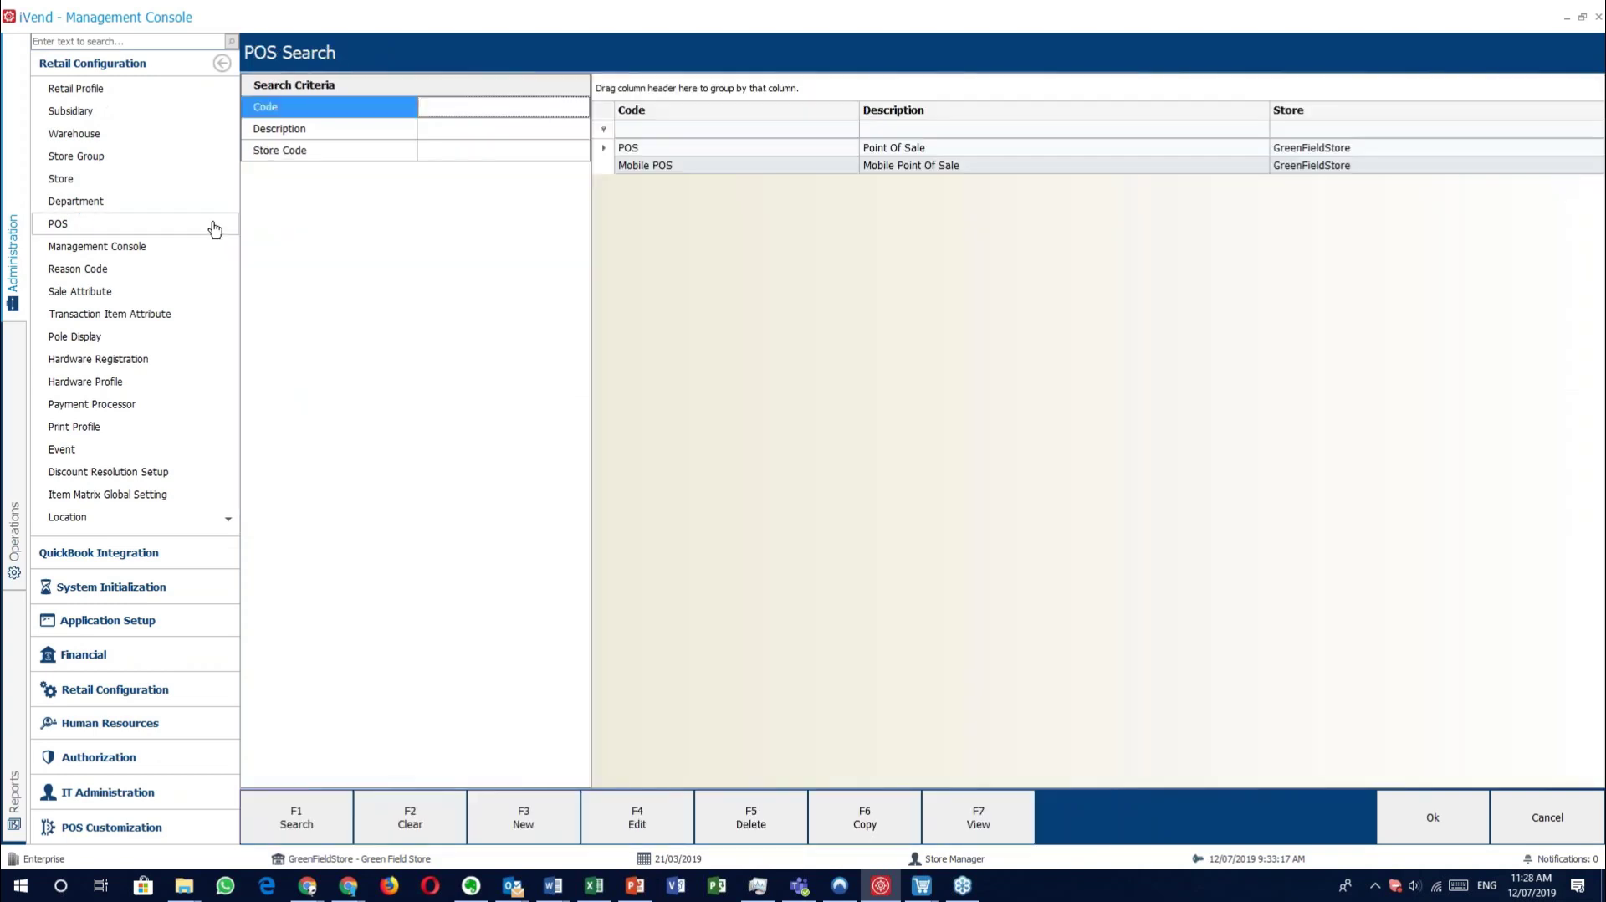
double_click(844, 151)
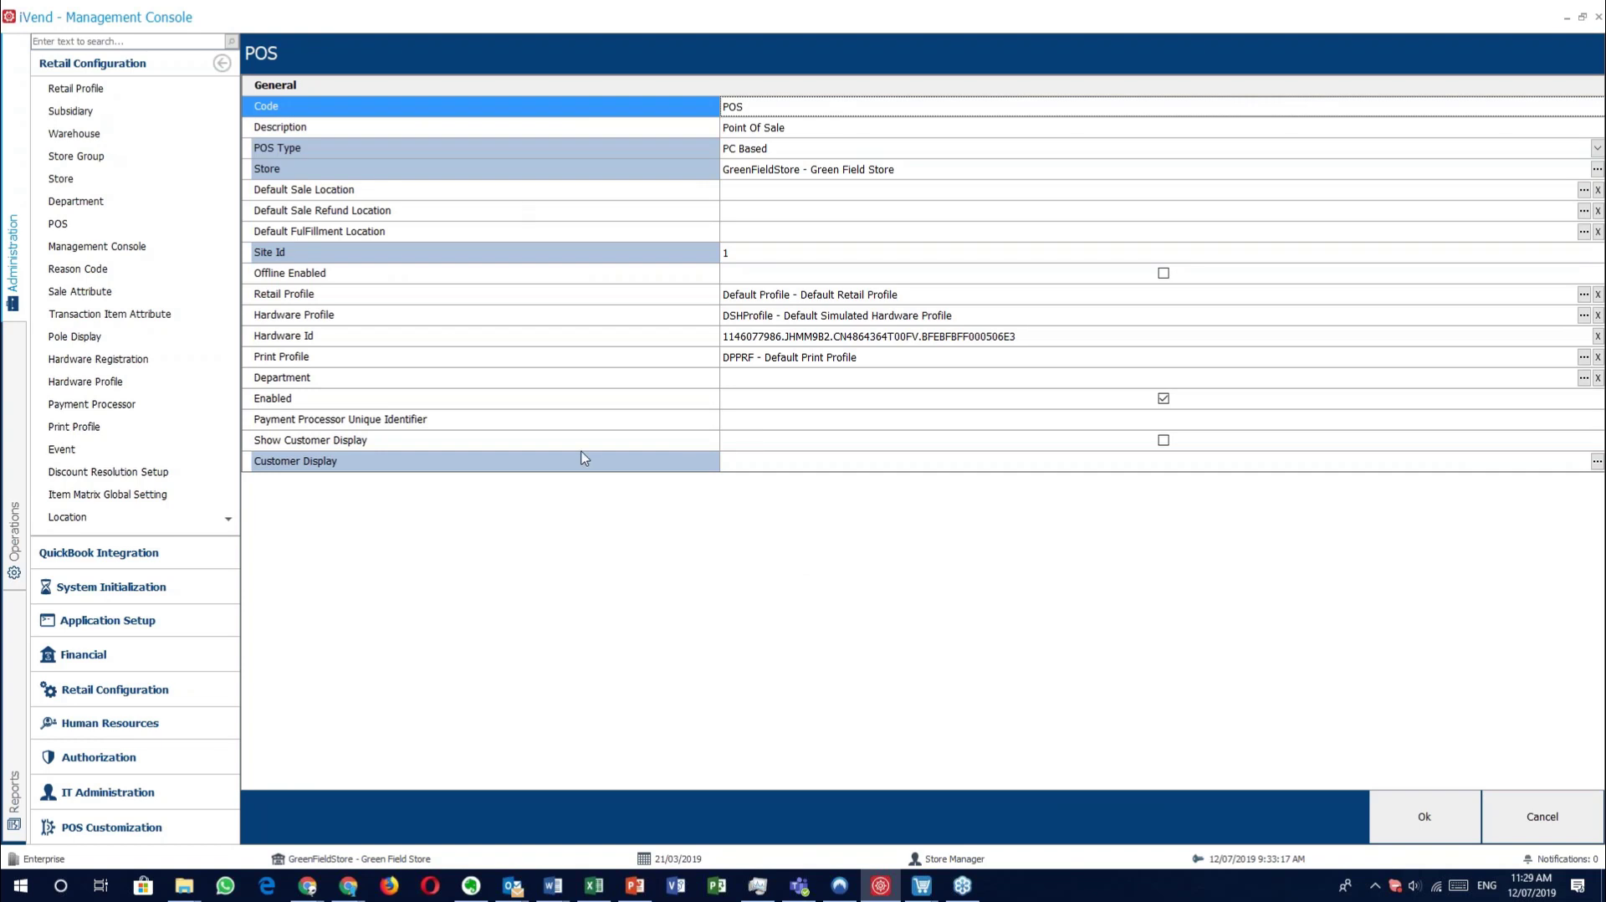
left_click(1506, 808)
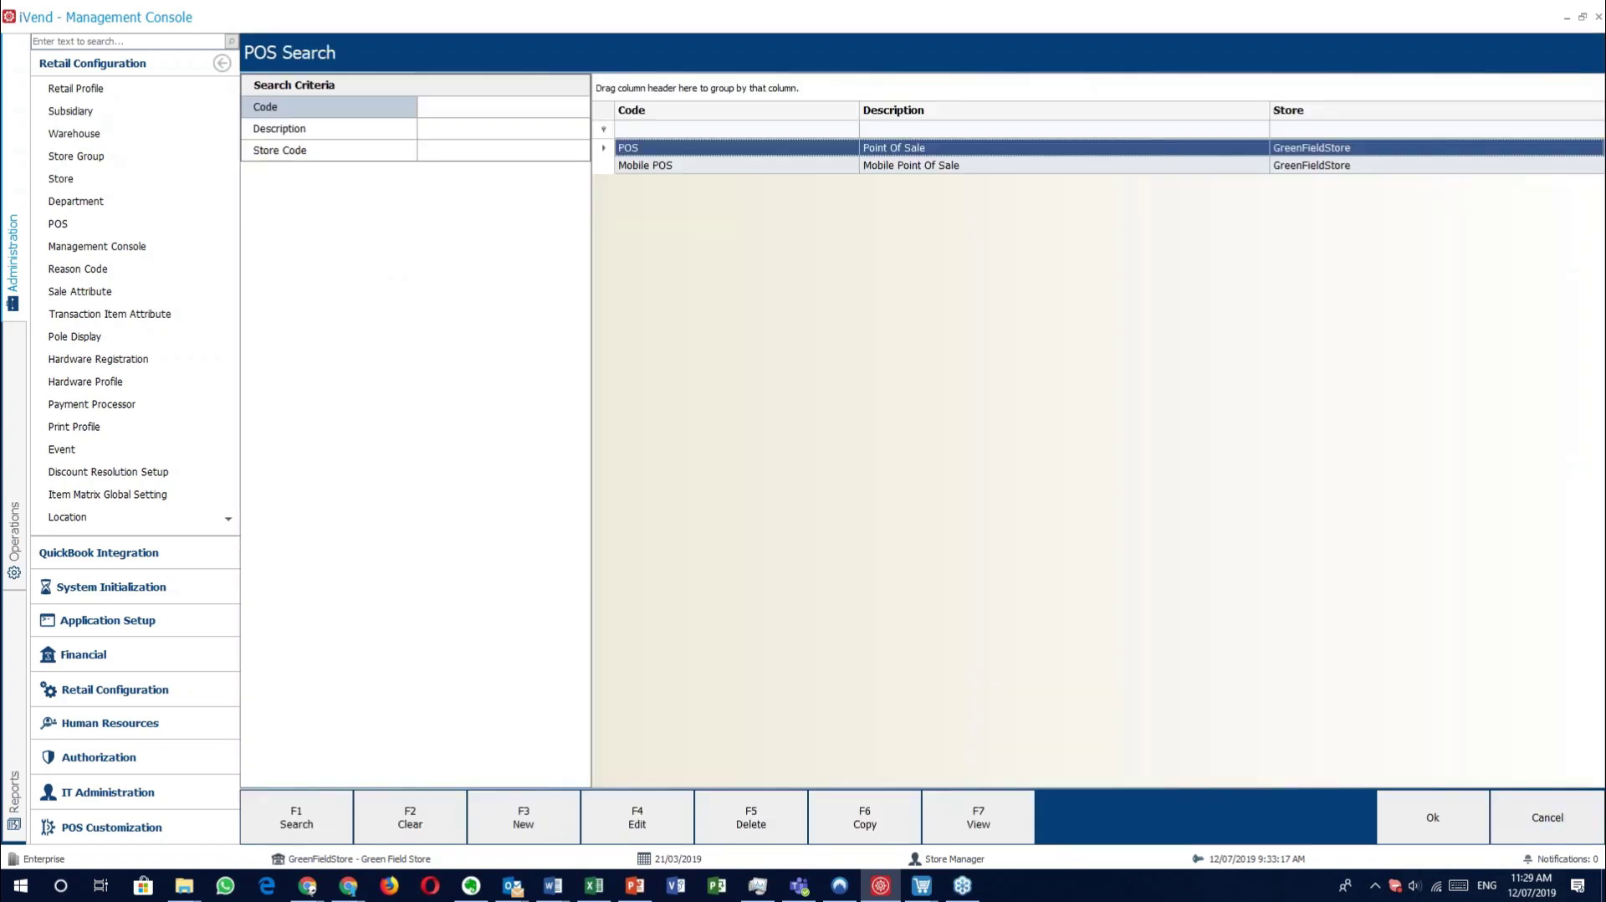
left_click(1548, 817)
left_click(25, 513)
left_click(104, 627)
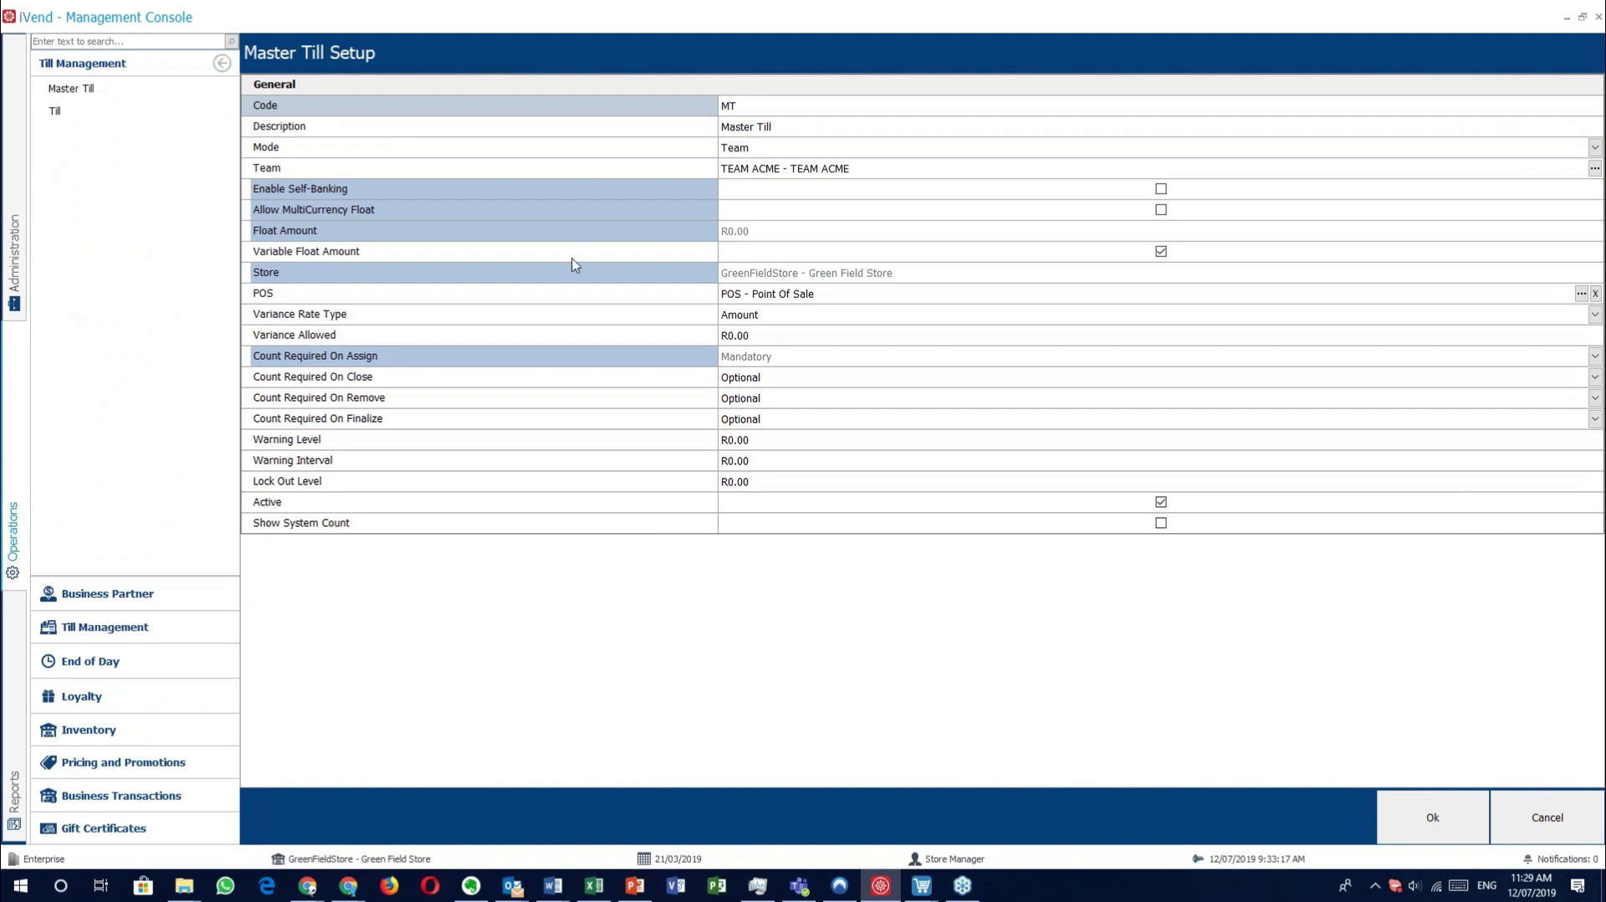
Select the master till's Mode setting, view the current sale in iVend Point of Sale, and switch back to the Management Console.
left_click(561, 154)
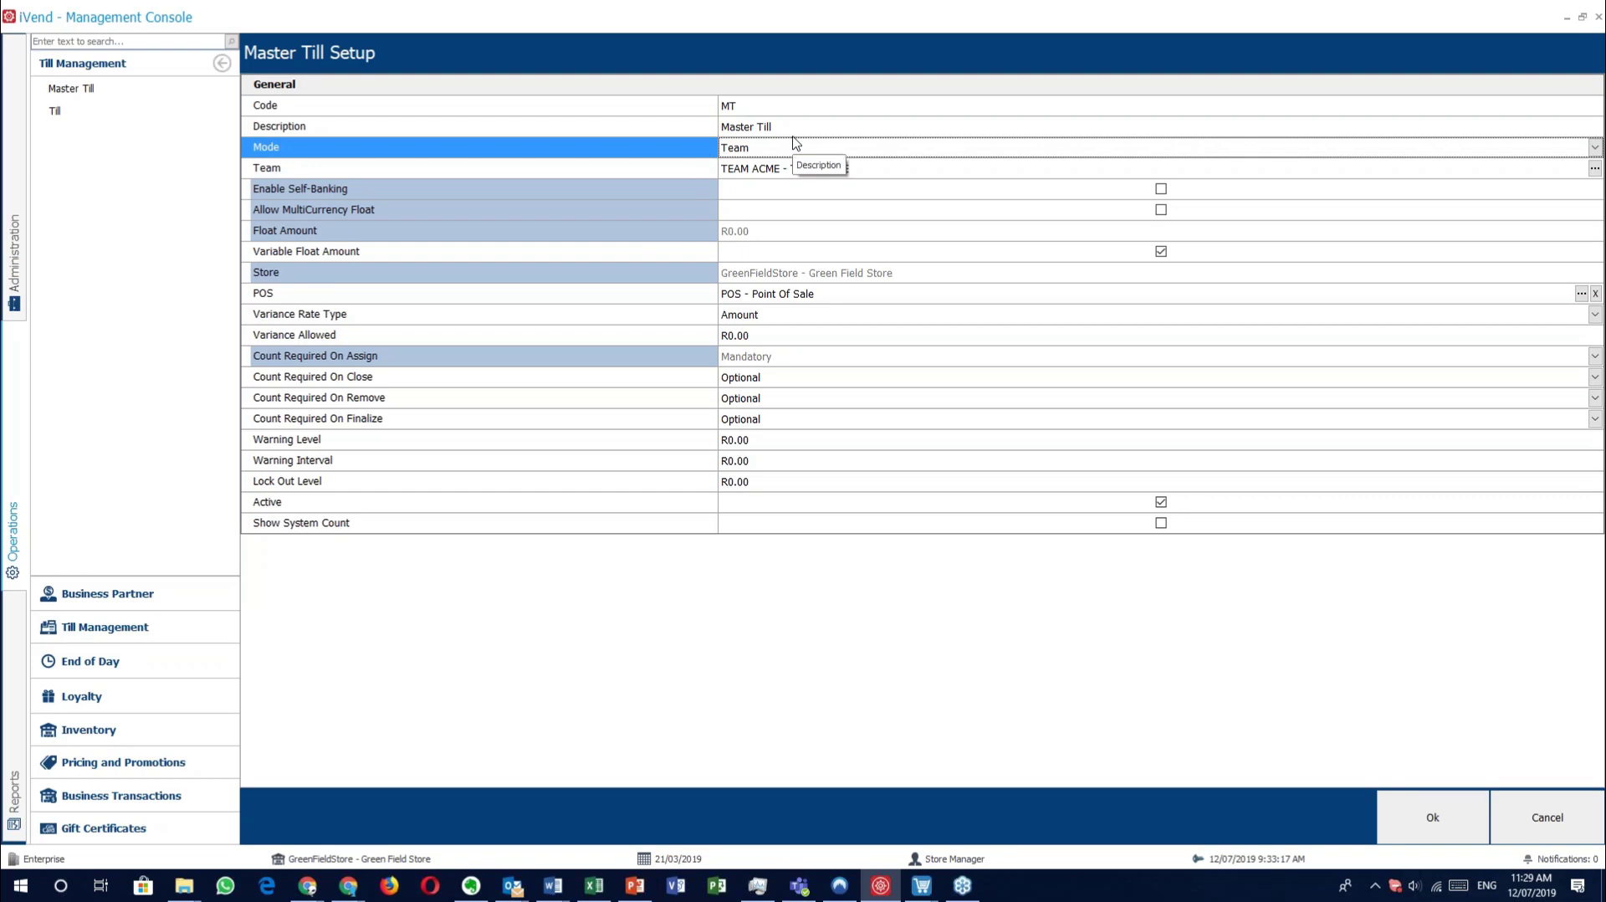
mouse_move(921, 885)
left_click(703, 828)
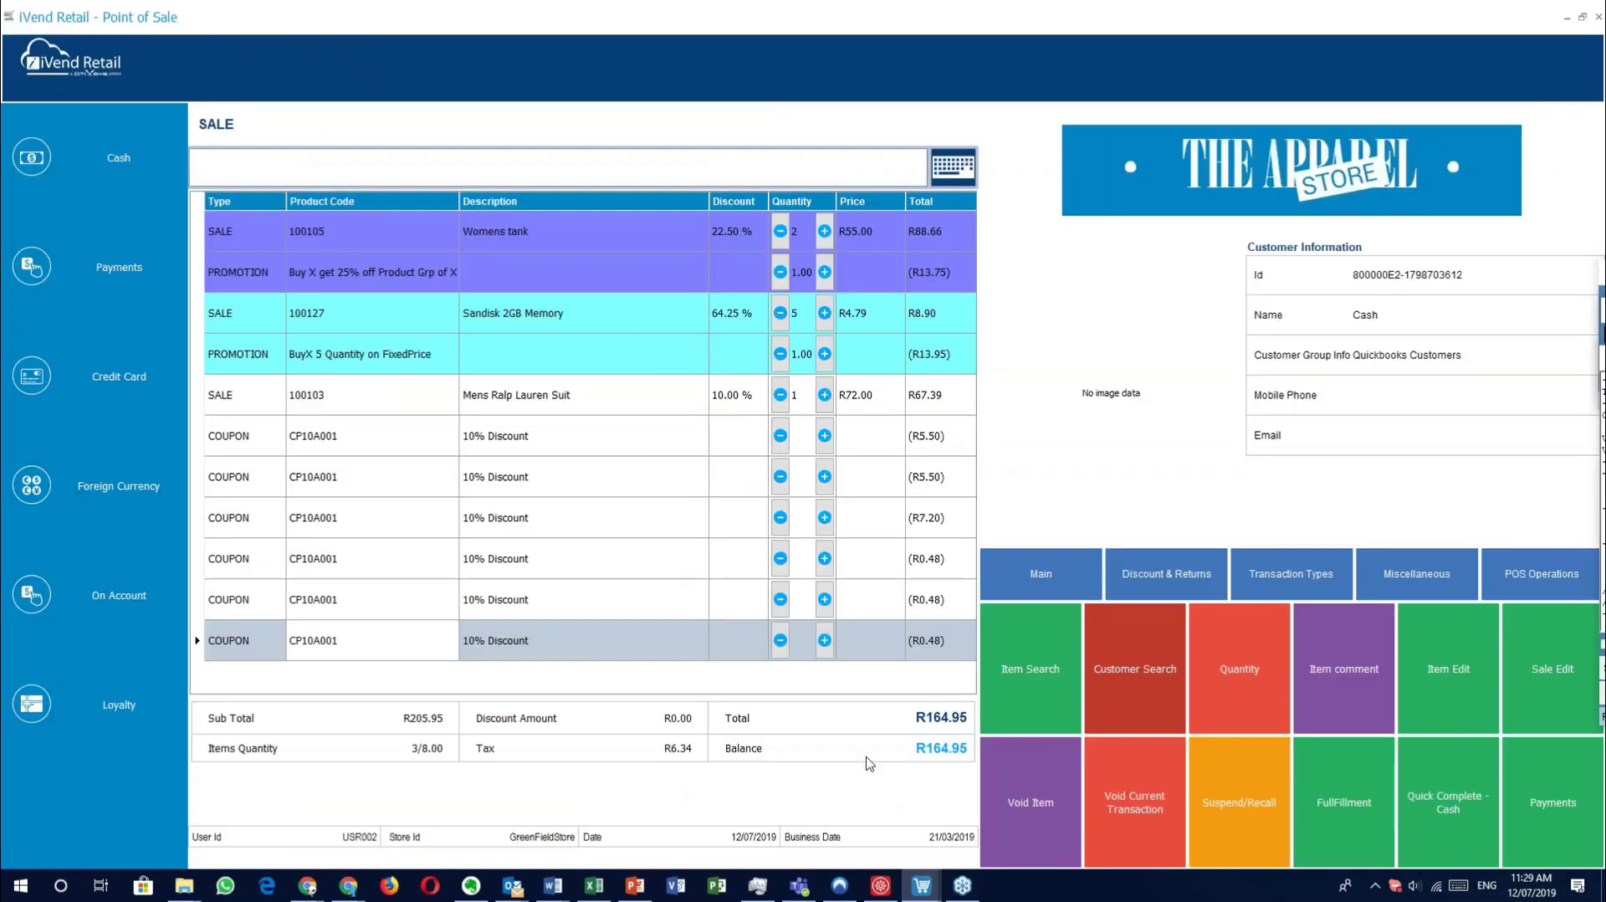
left_click(888, 887)
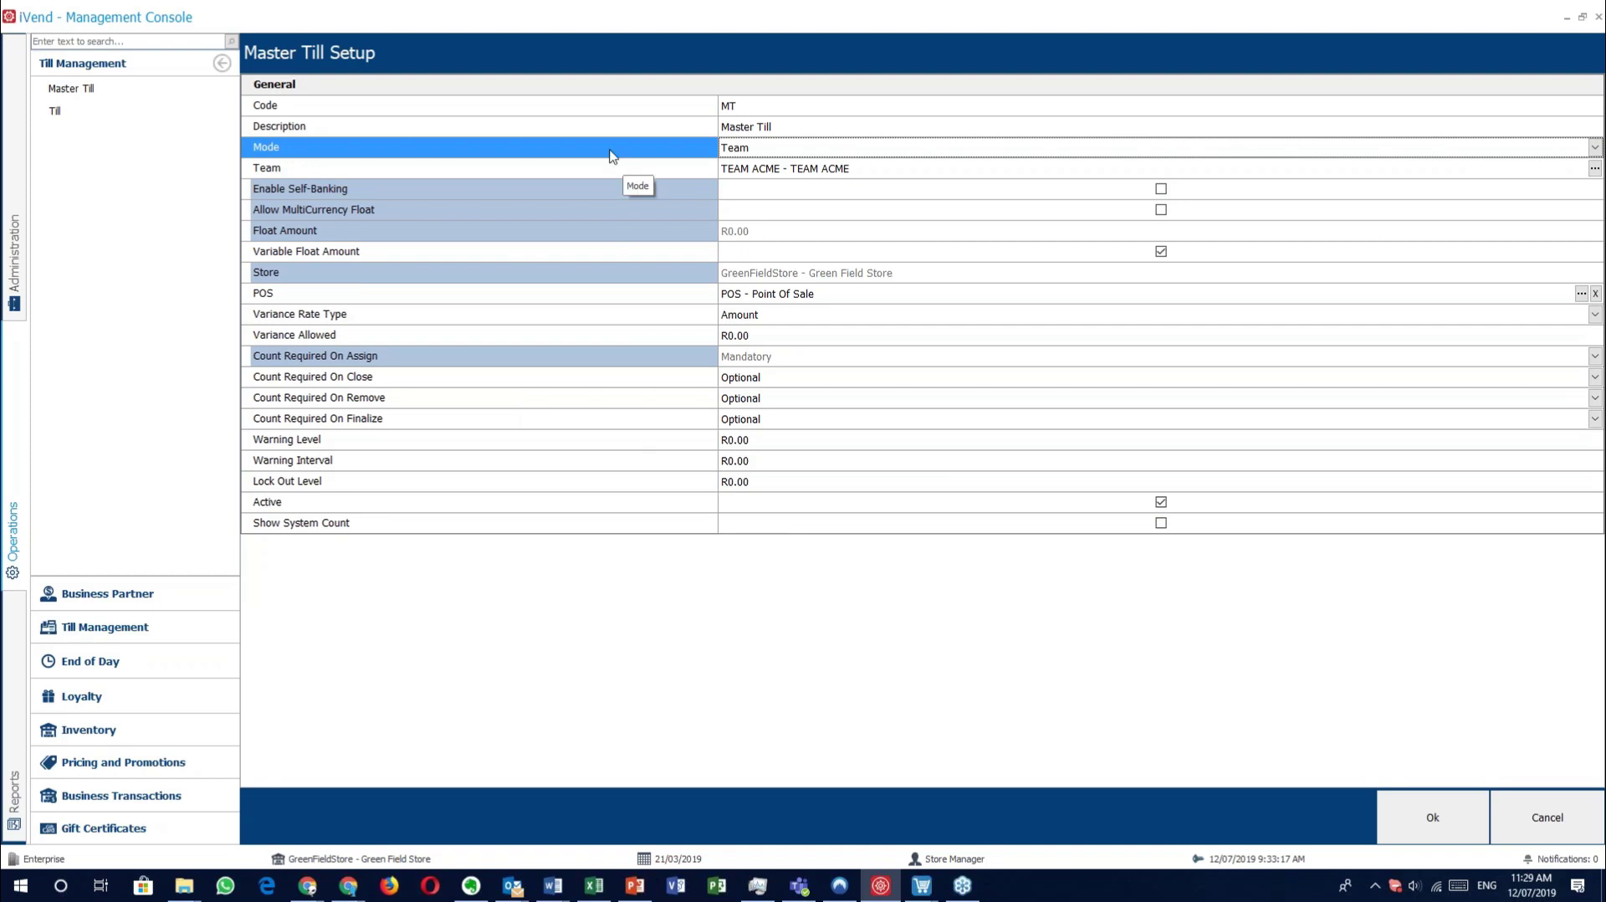
Review the master till's Mode options and its Team, self-banking, multicurrency float, Float Amount and Variable Float Amount settings.
left_click(769, 150)
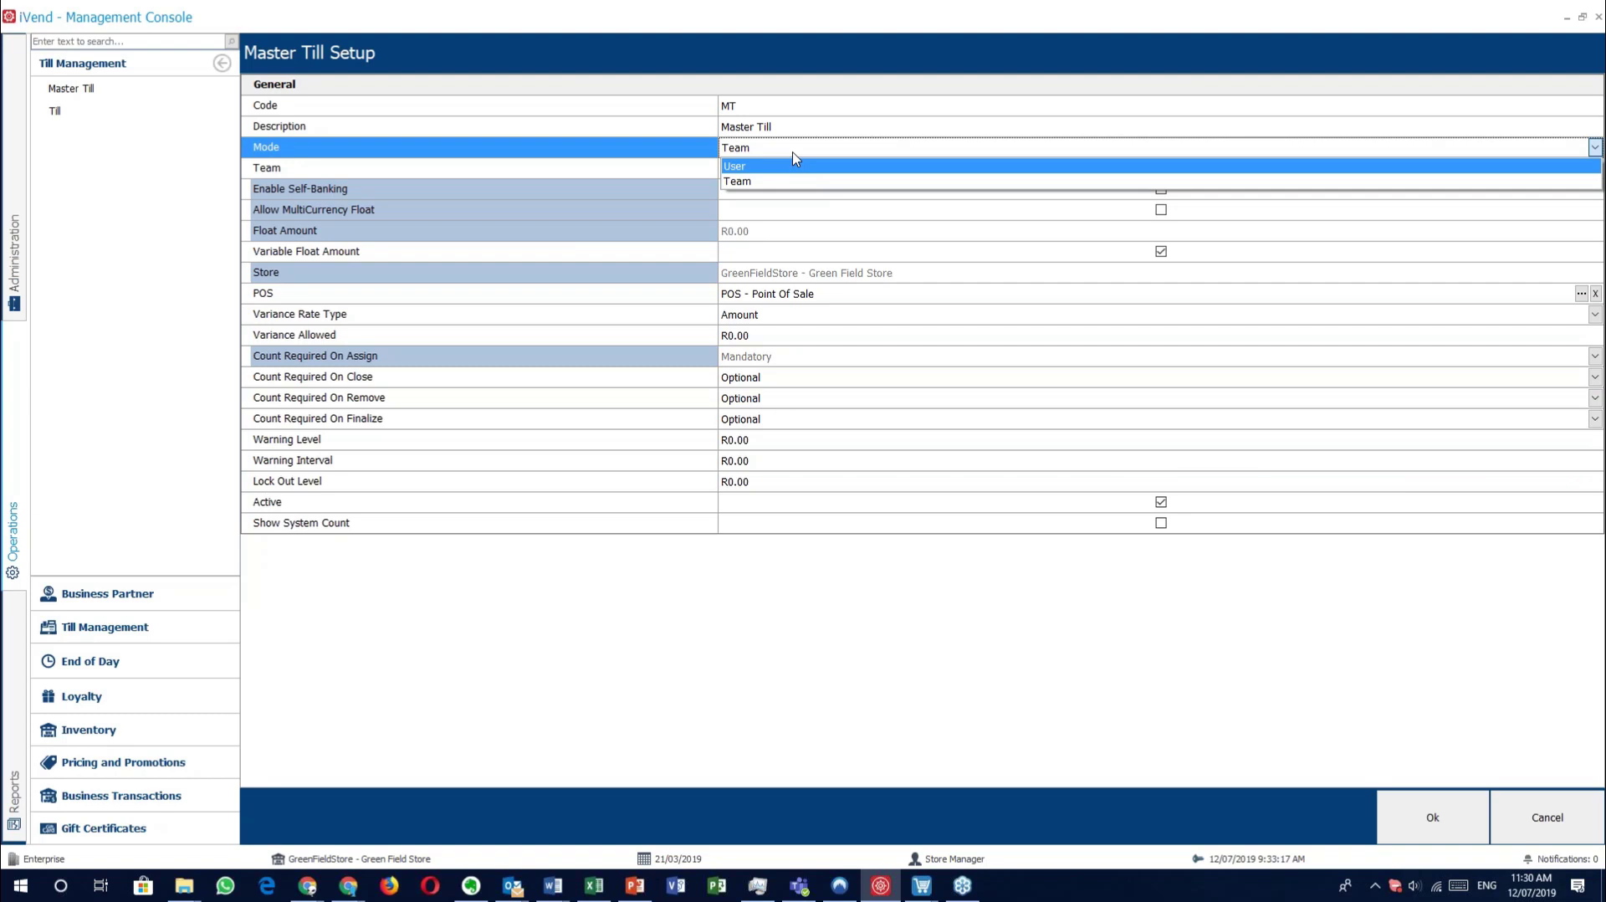
left_click(793, 154)
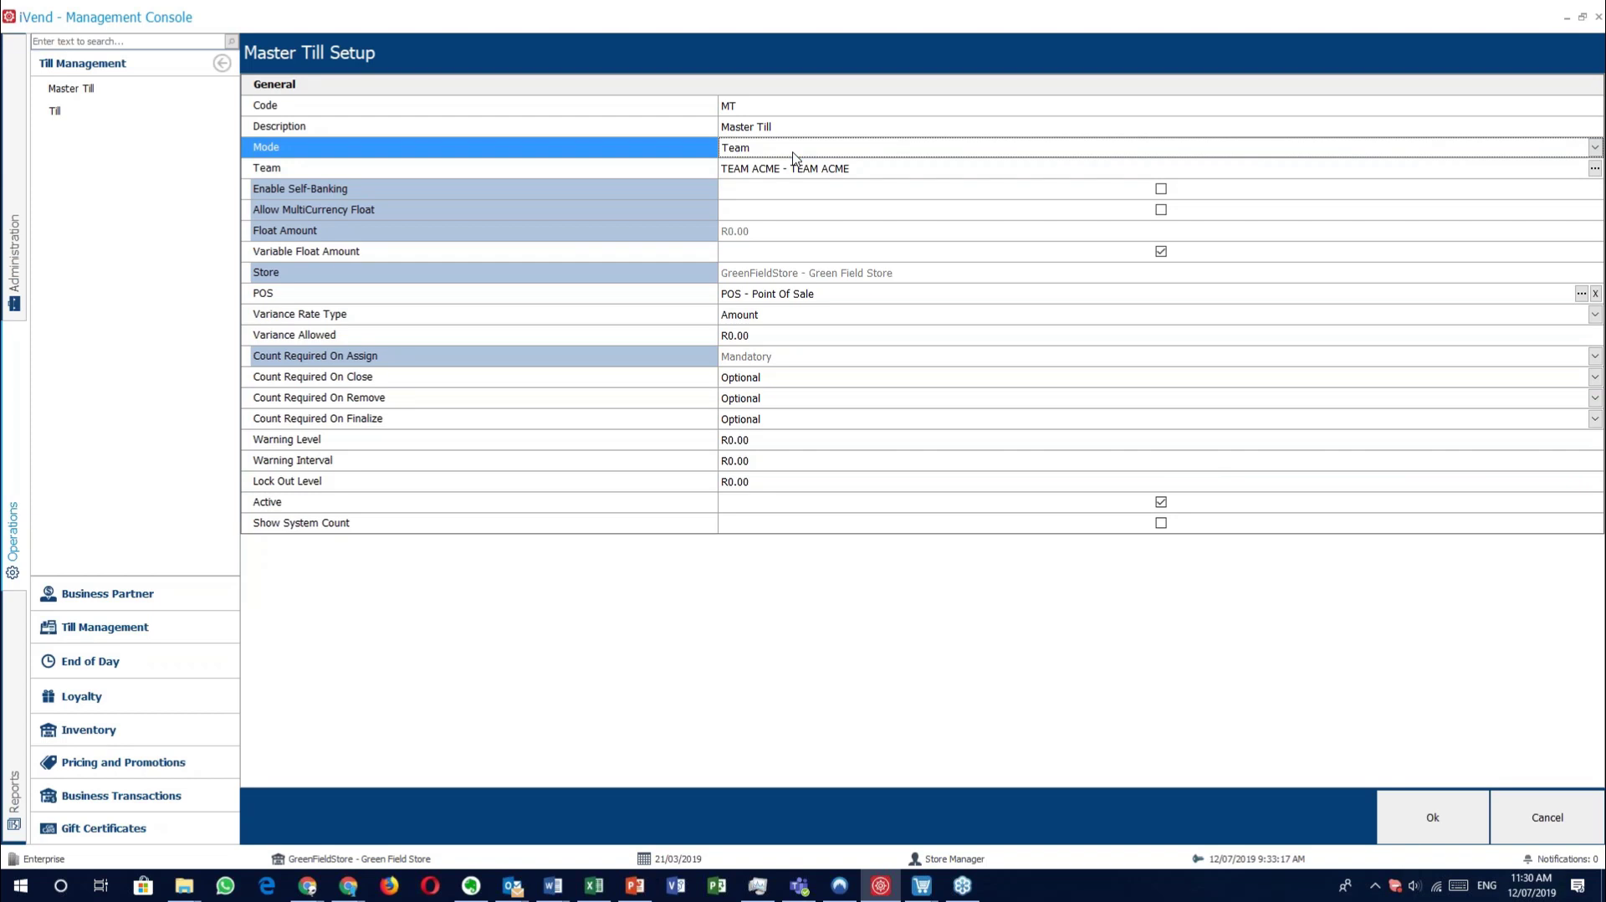
left_click(636, 170)
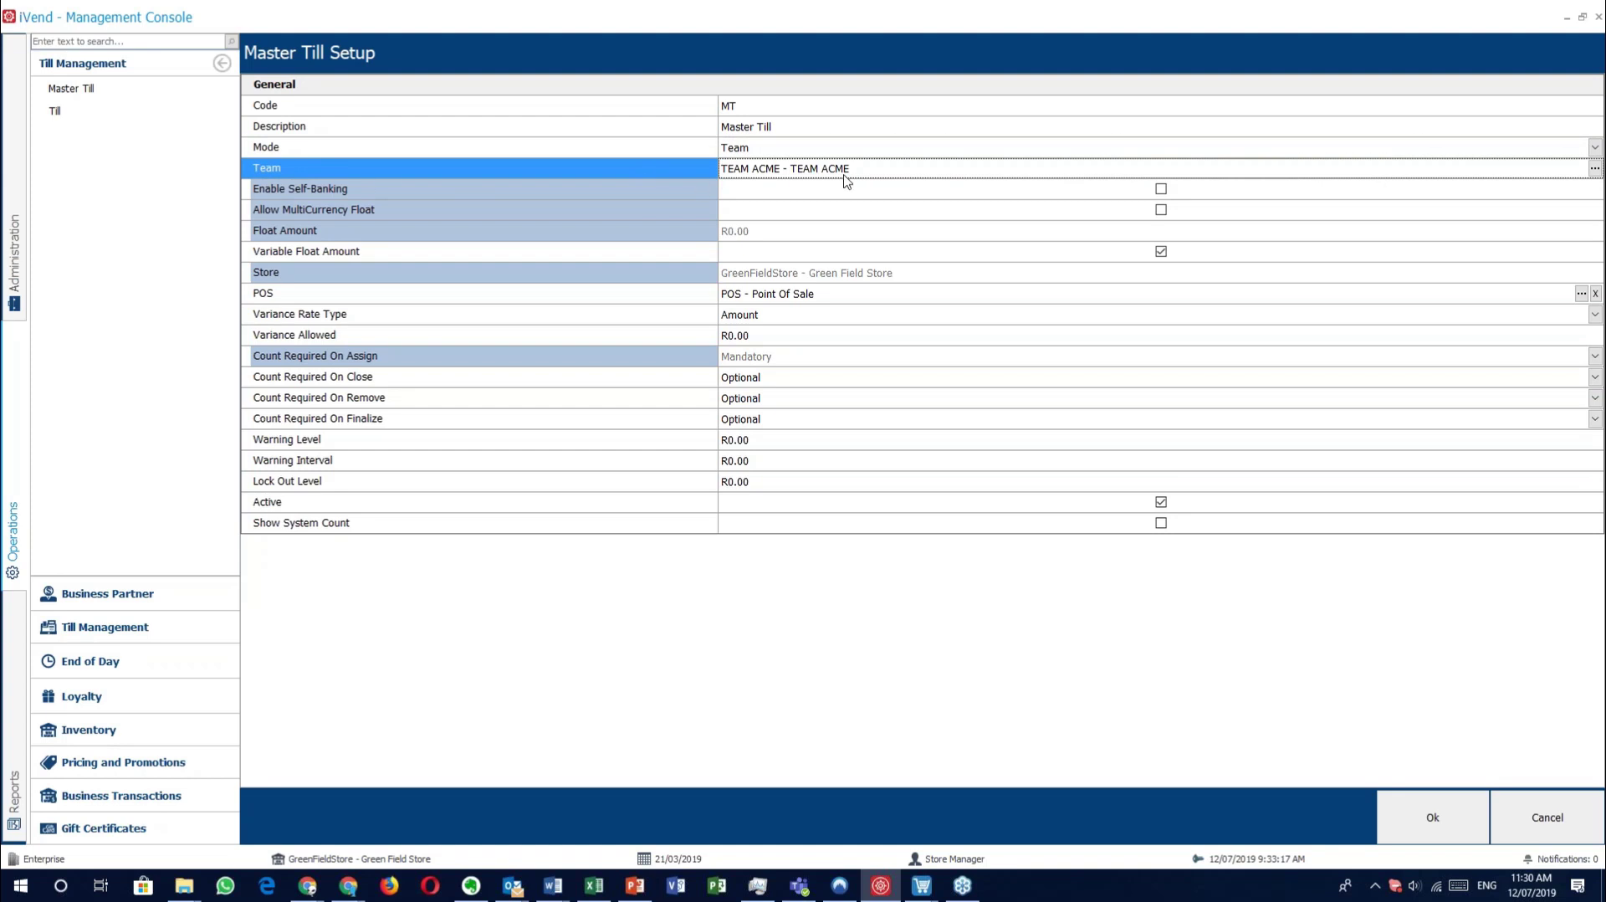
left_click(460, 195)
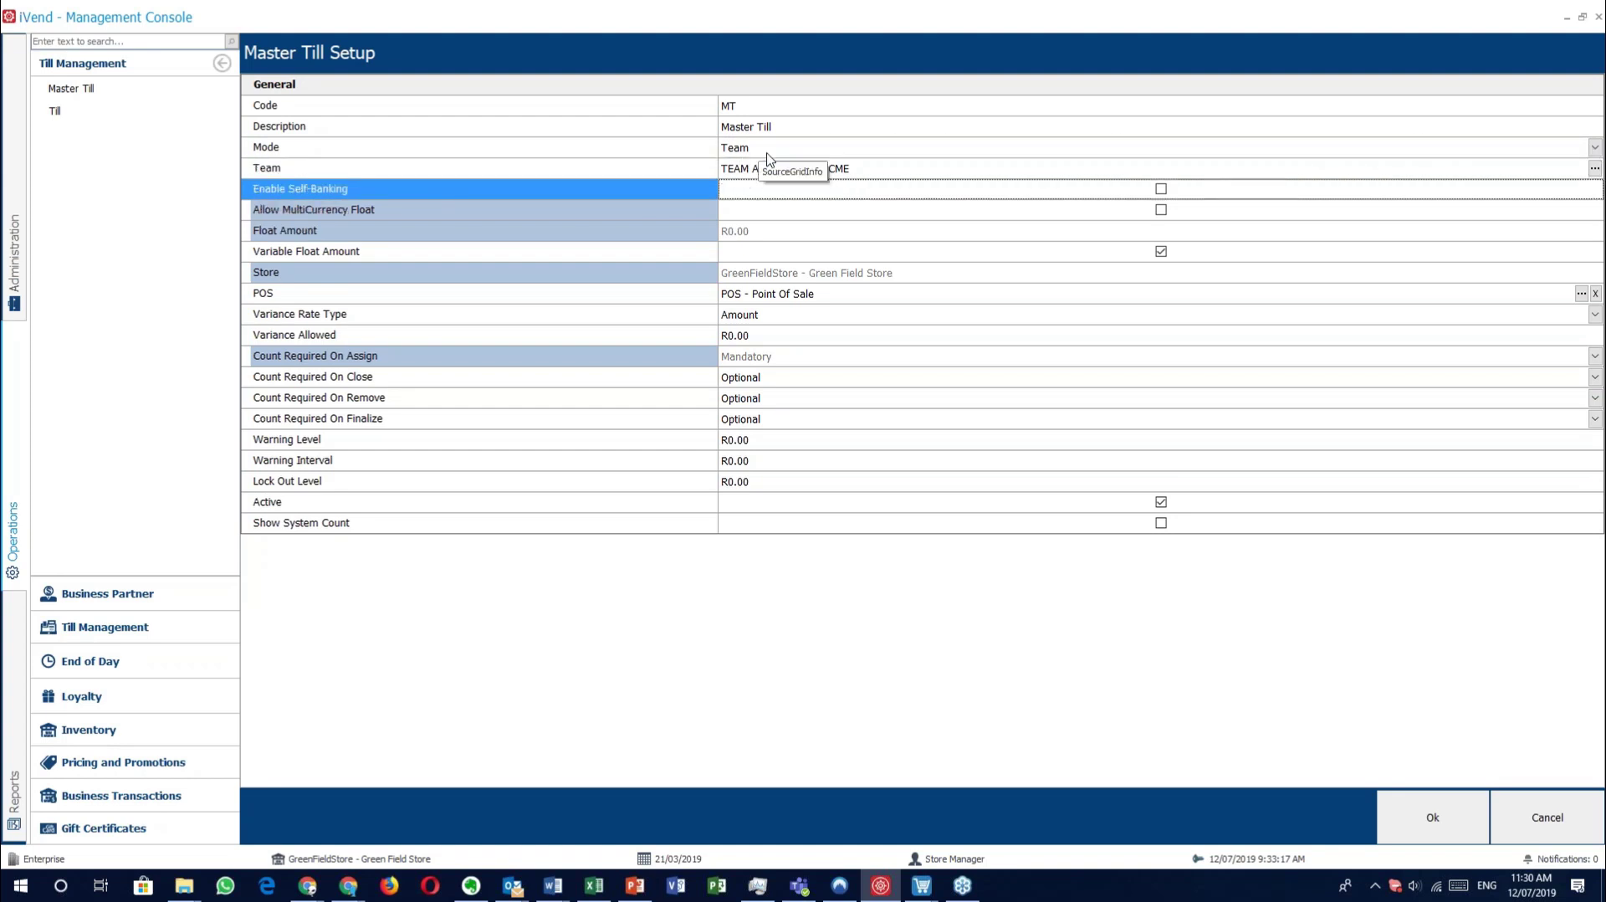
left_click(638, 215)
left_click(525, 229)
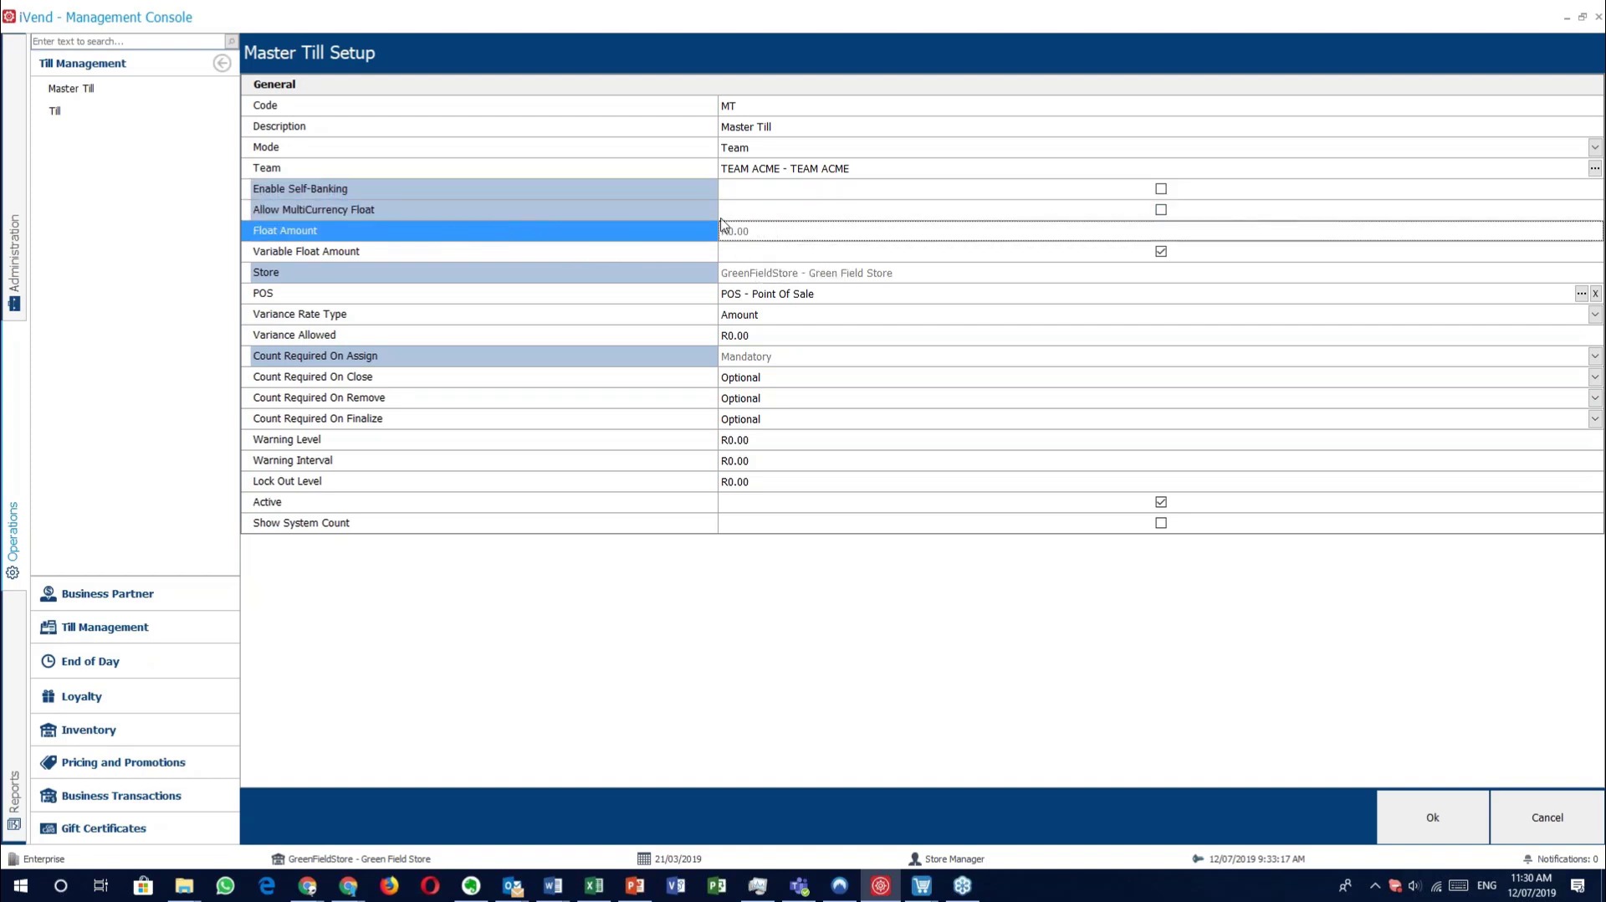
left_click(631, 255)
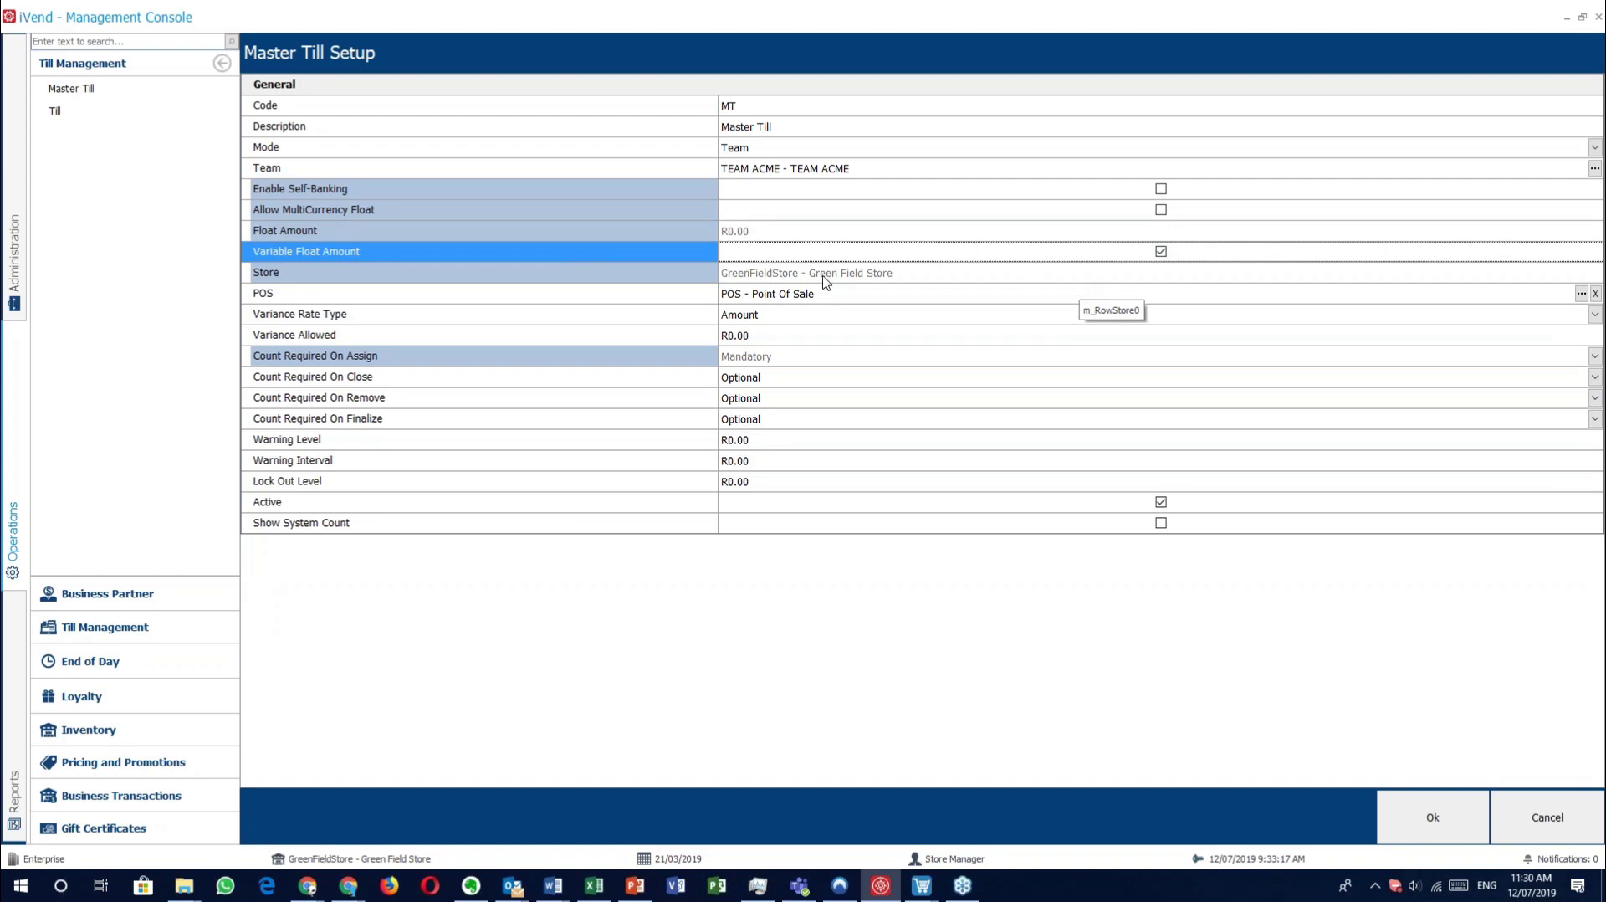
Check the master till's Store and Variance Rate Type settings, and clear its assigned POS.
left_click(345, 275)
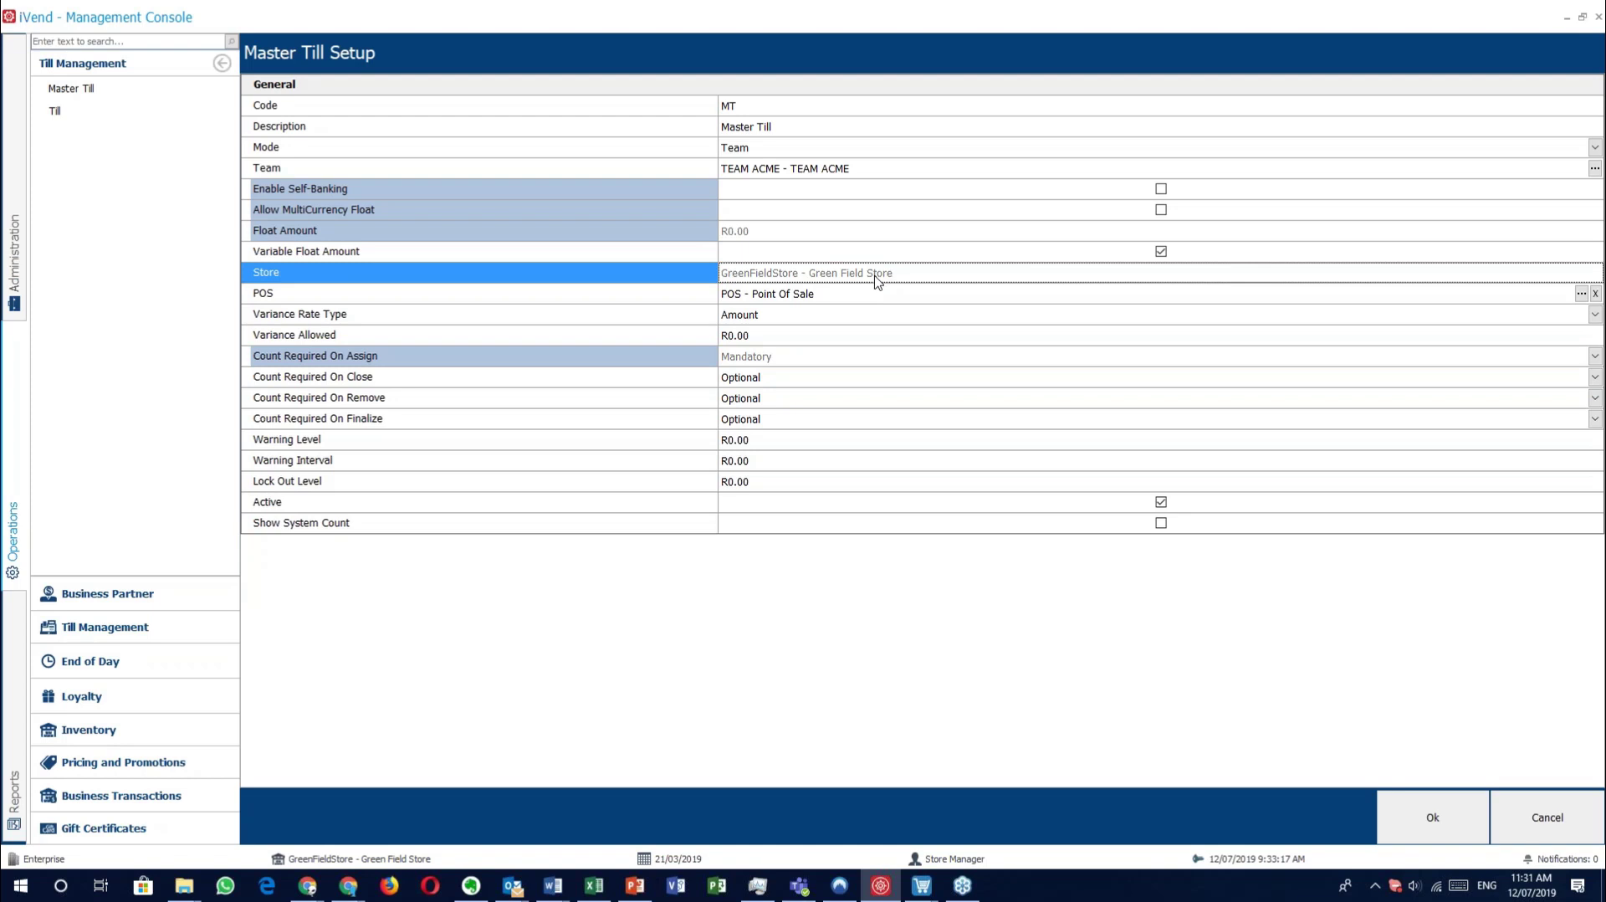
left_click(542, 295)
left_click(846, 302)
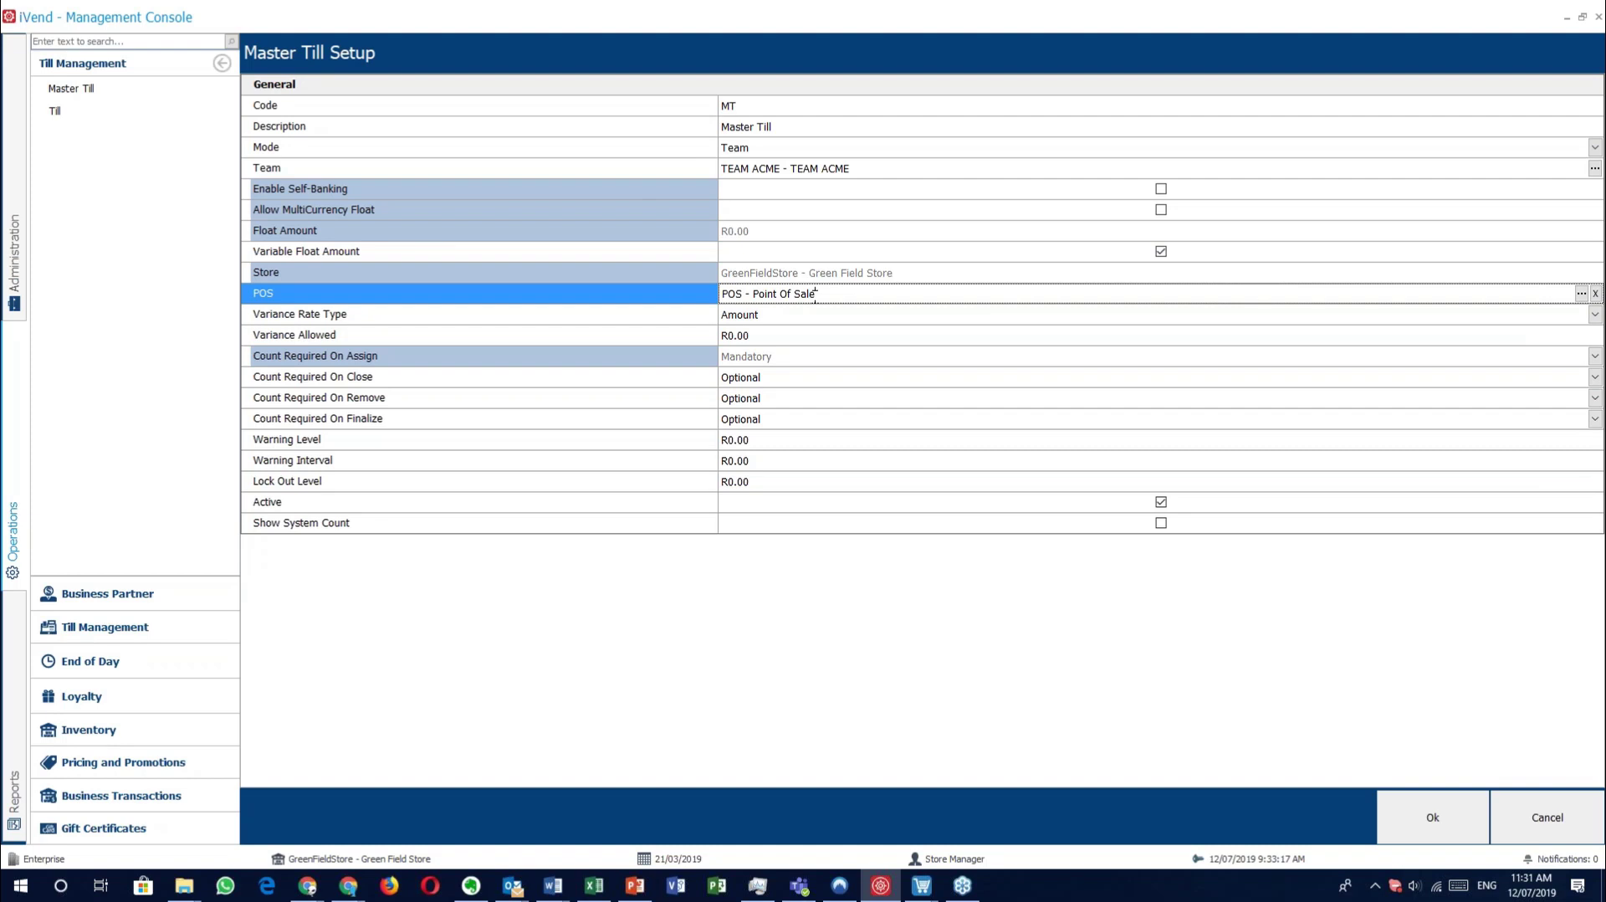
left_click(636, 324)
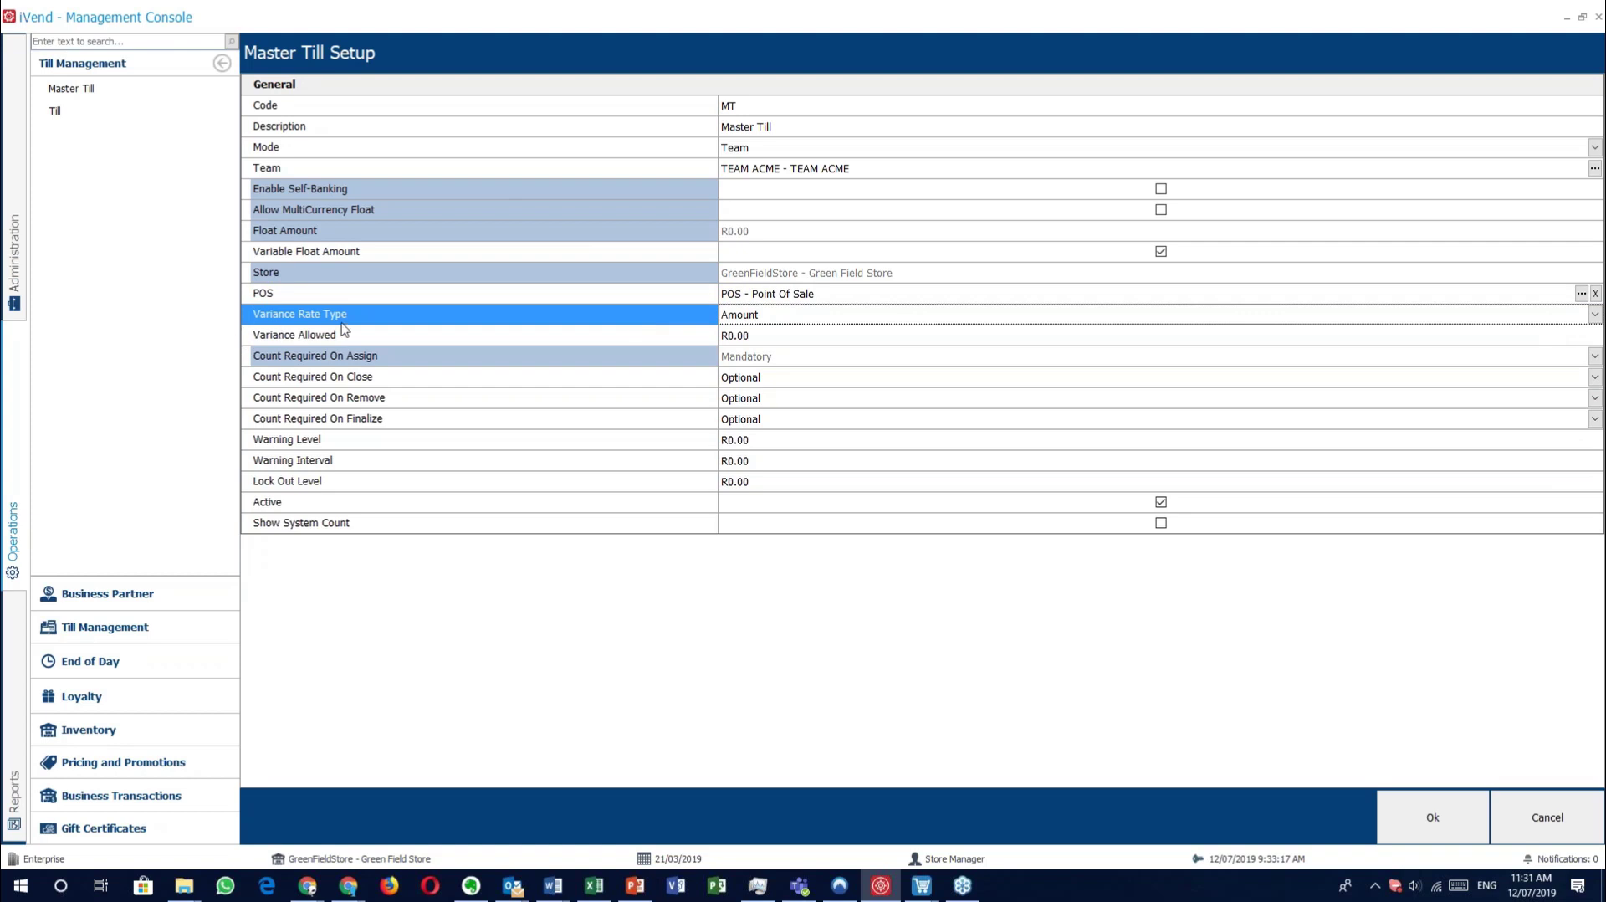
left_click(882, 292)
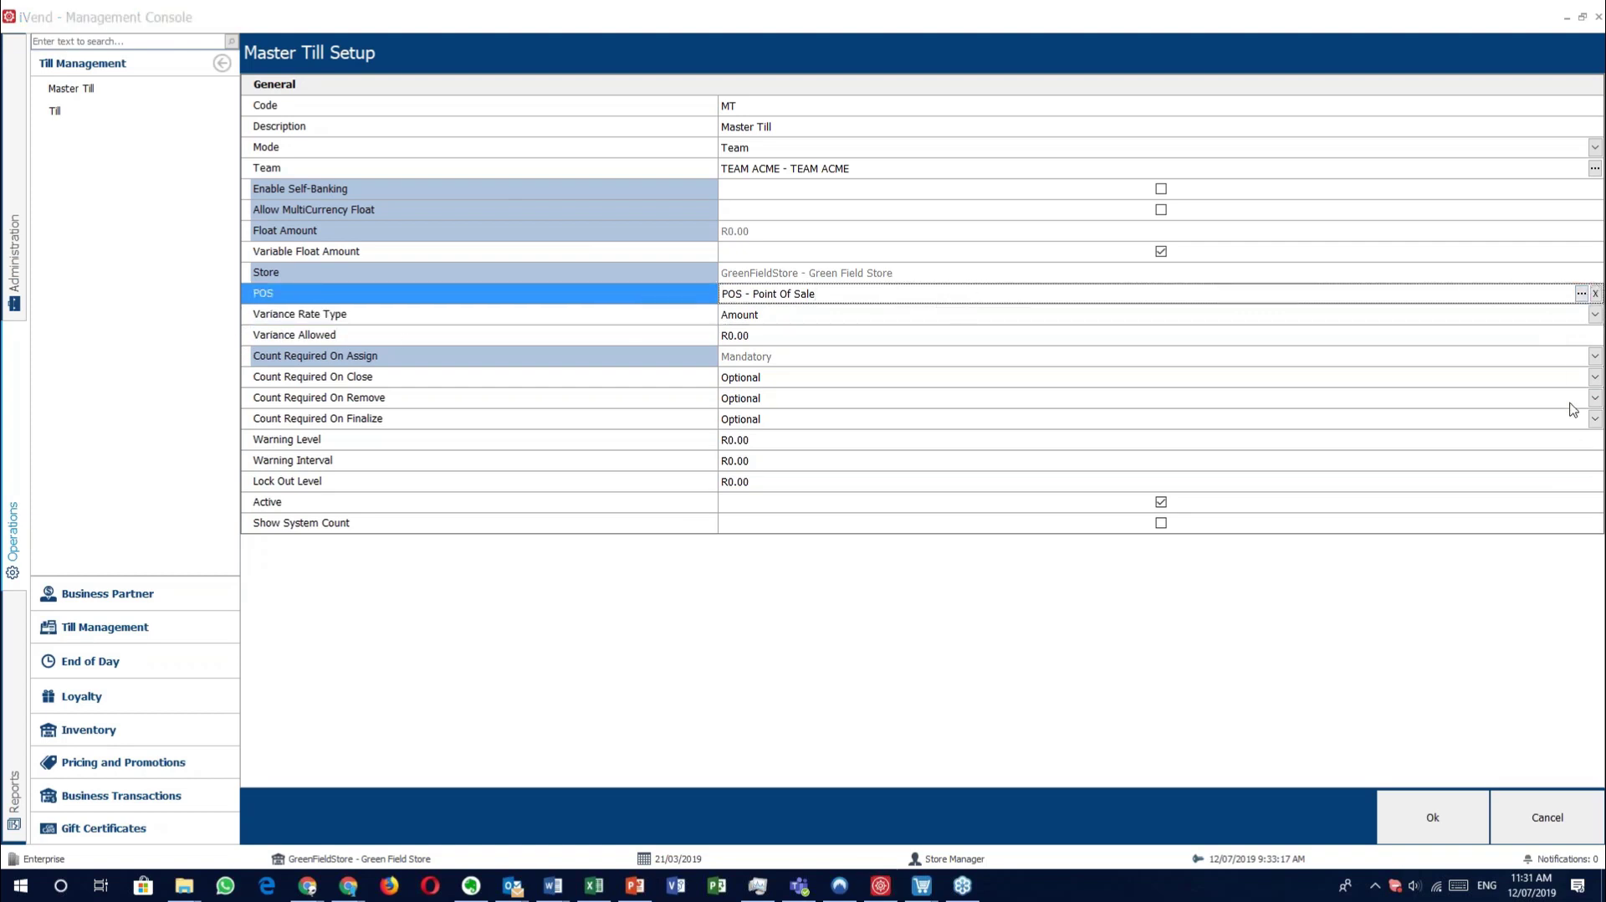
left_click(1596, 294)
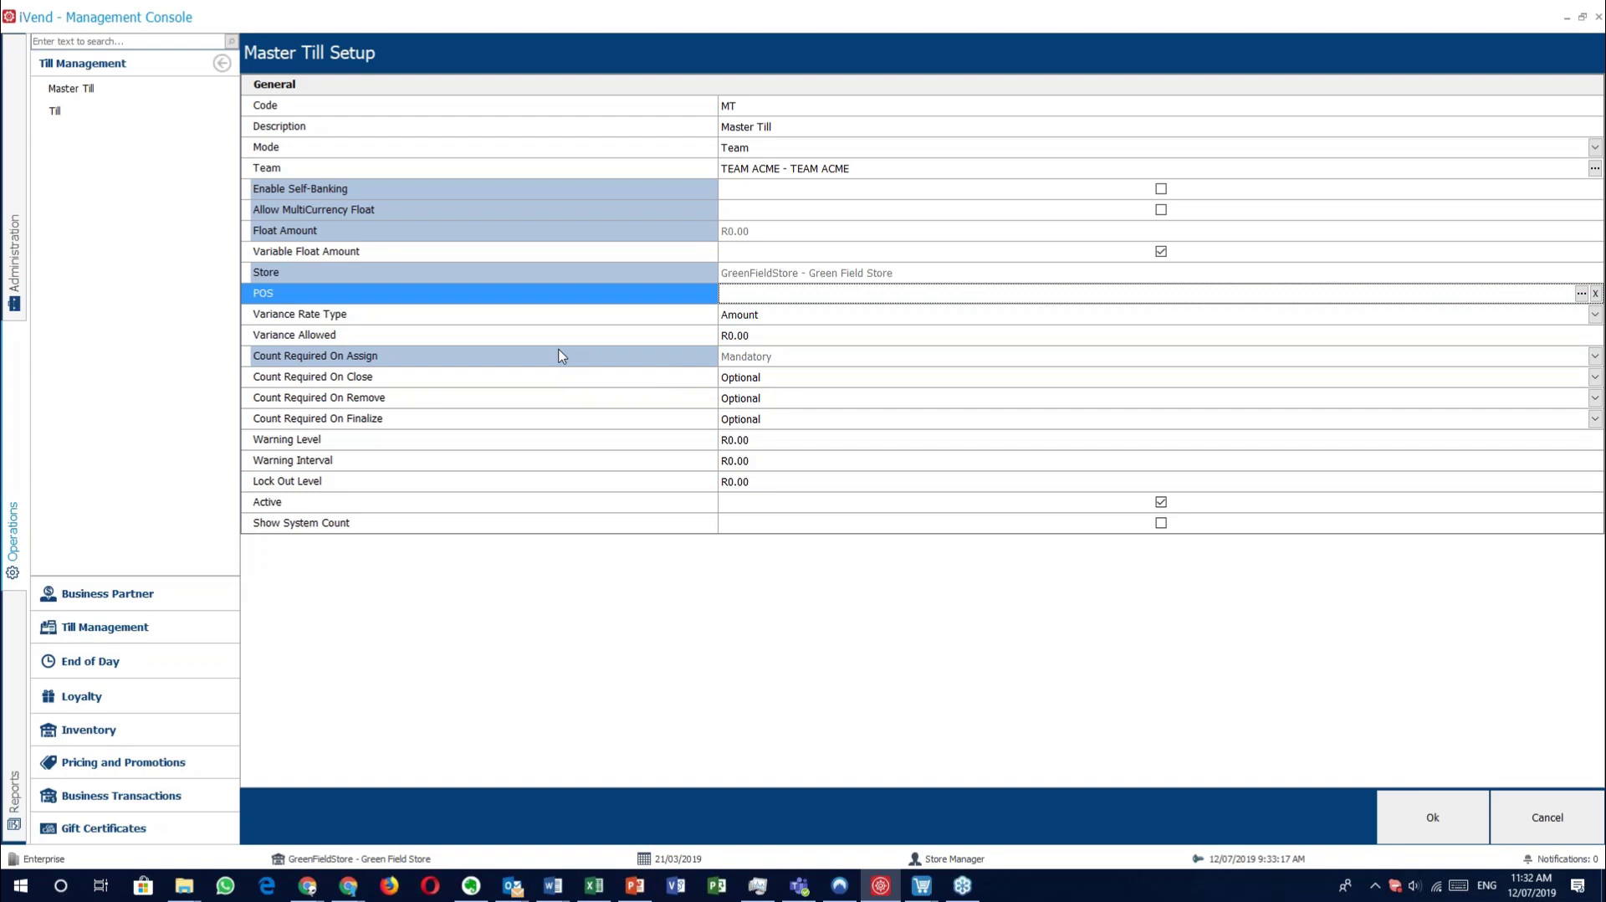
Examine the master till's allowed variance and count requirements on assign, close, remove and finalize, including the options for close.
left_click(491, 342)
left_click(498, 363)
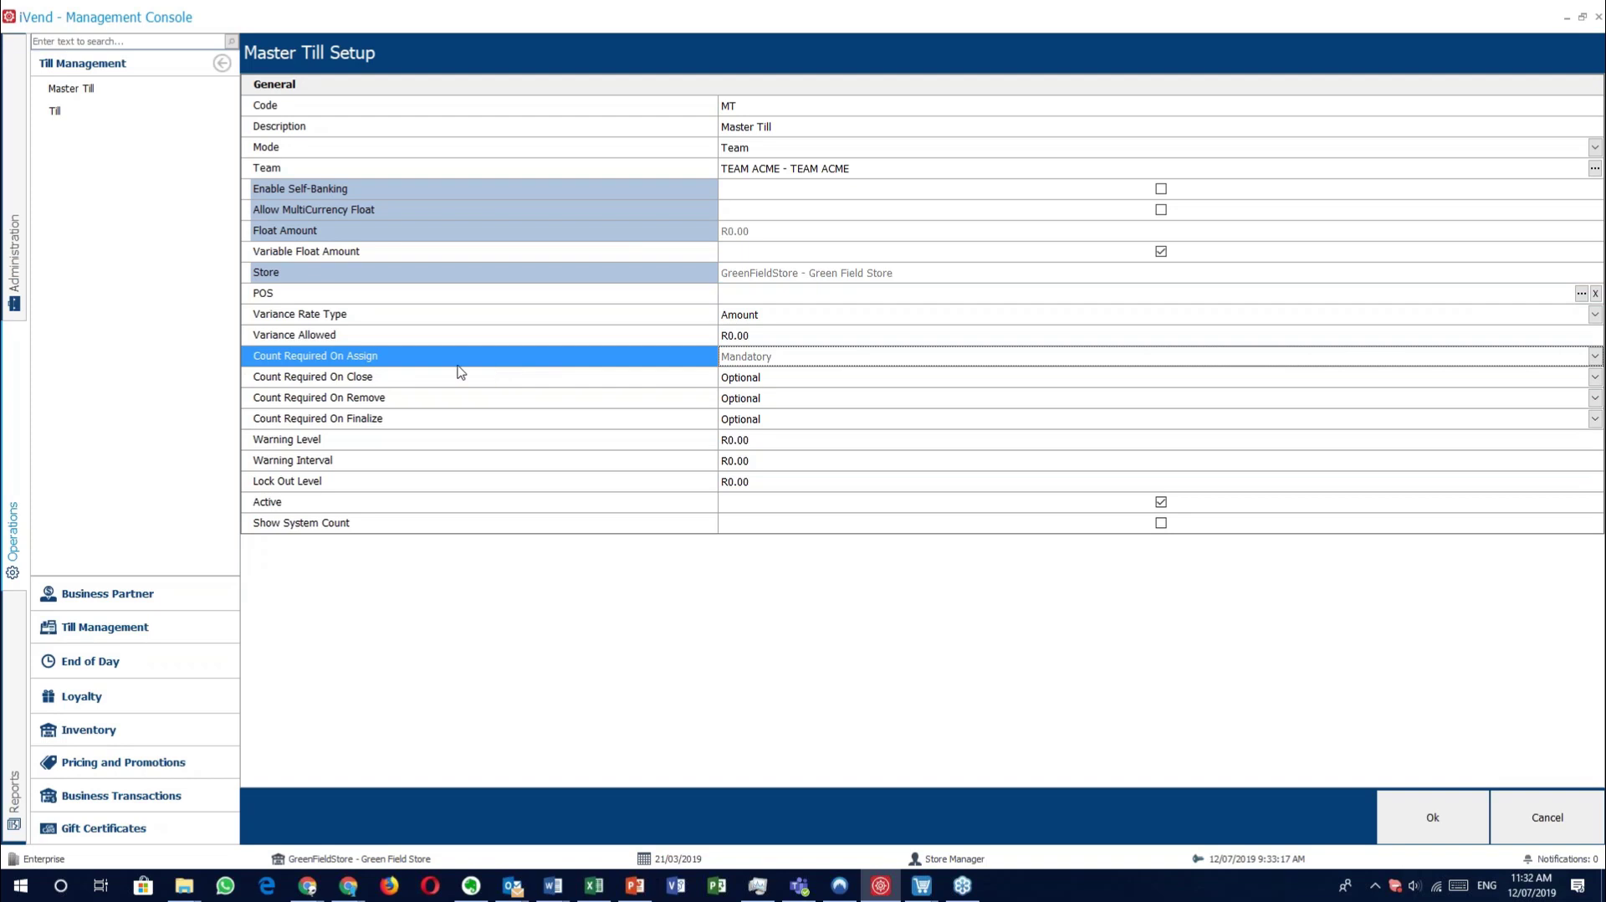
left_click(810, 381)
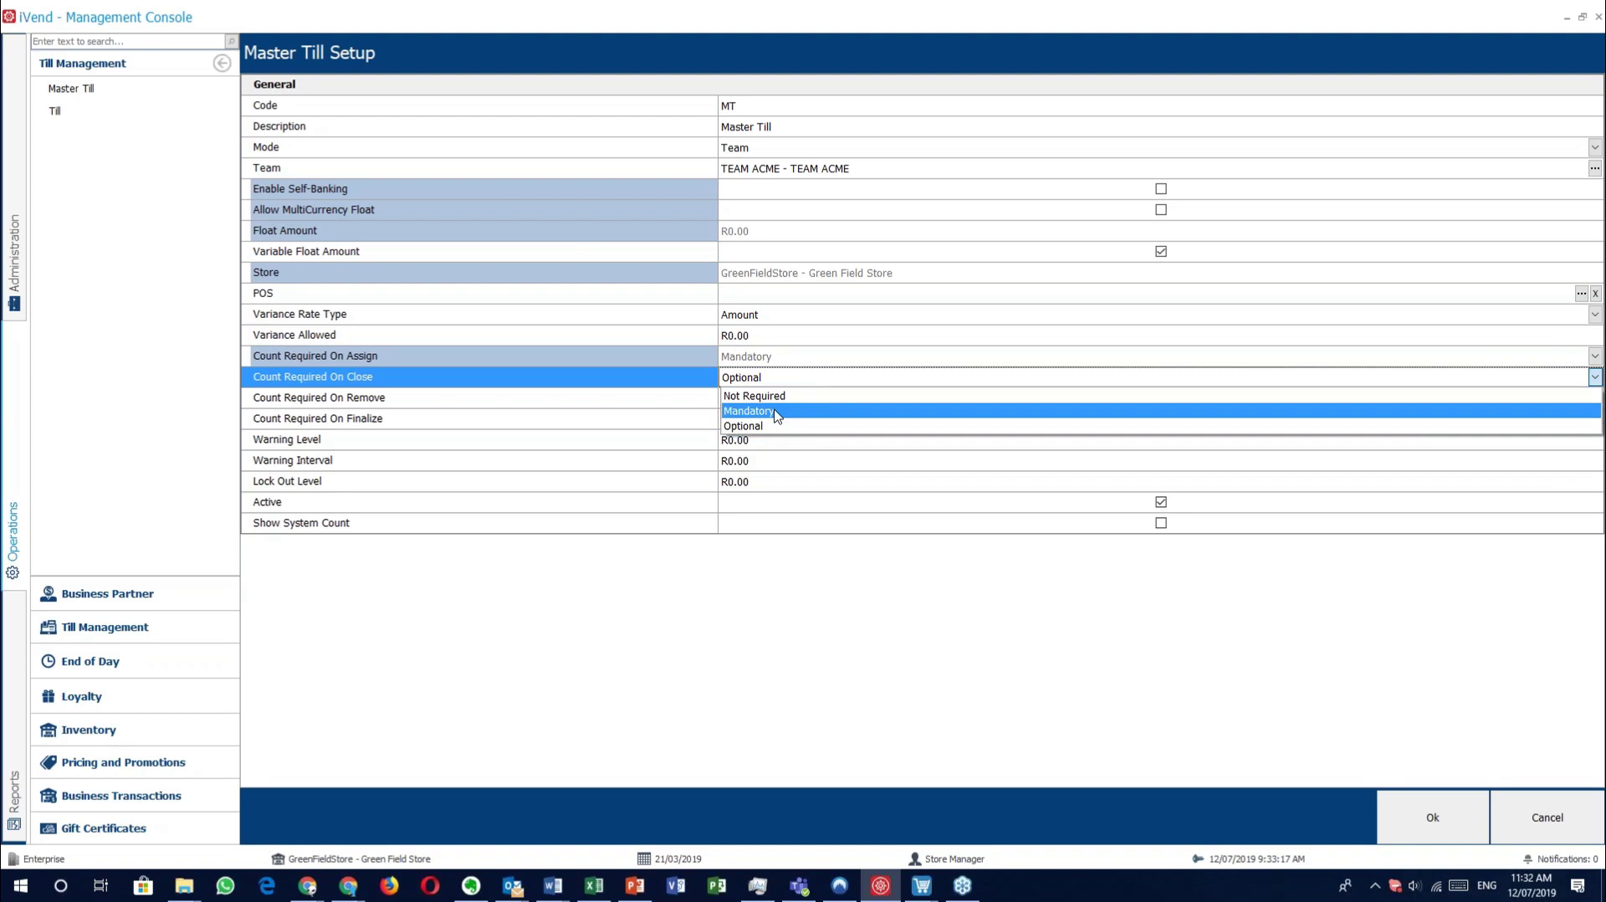
left_click(805, 358)
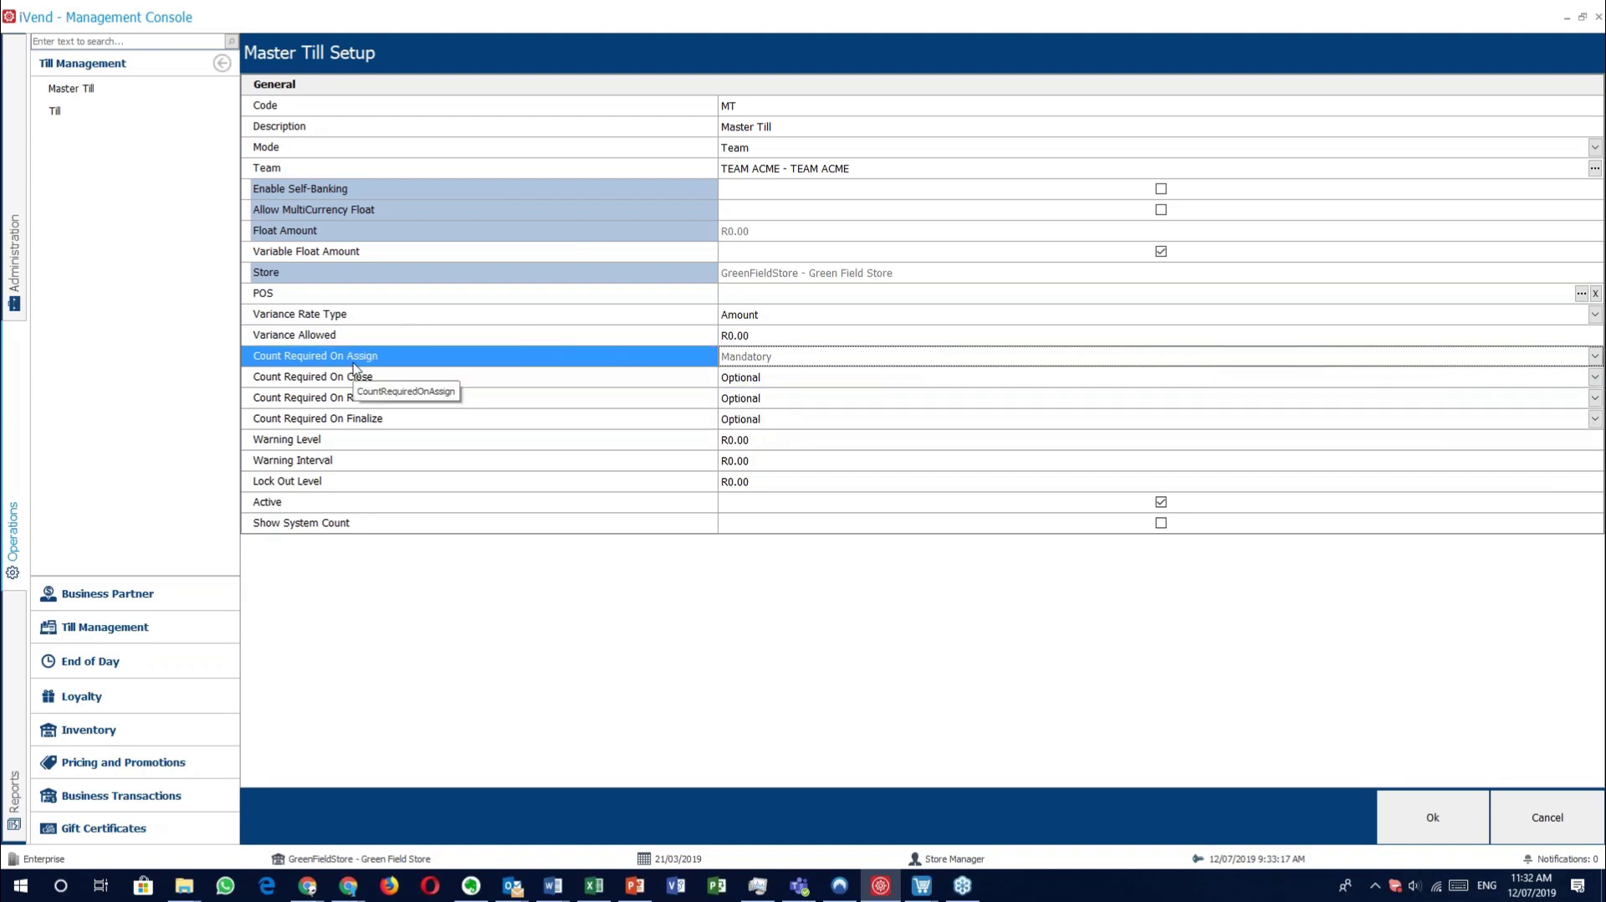
left_click(661, 377)
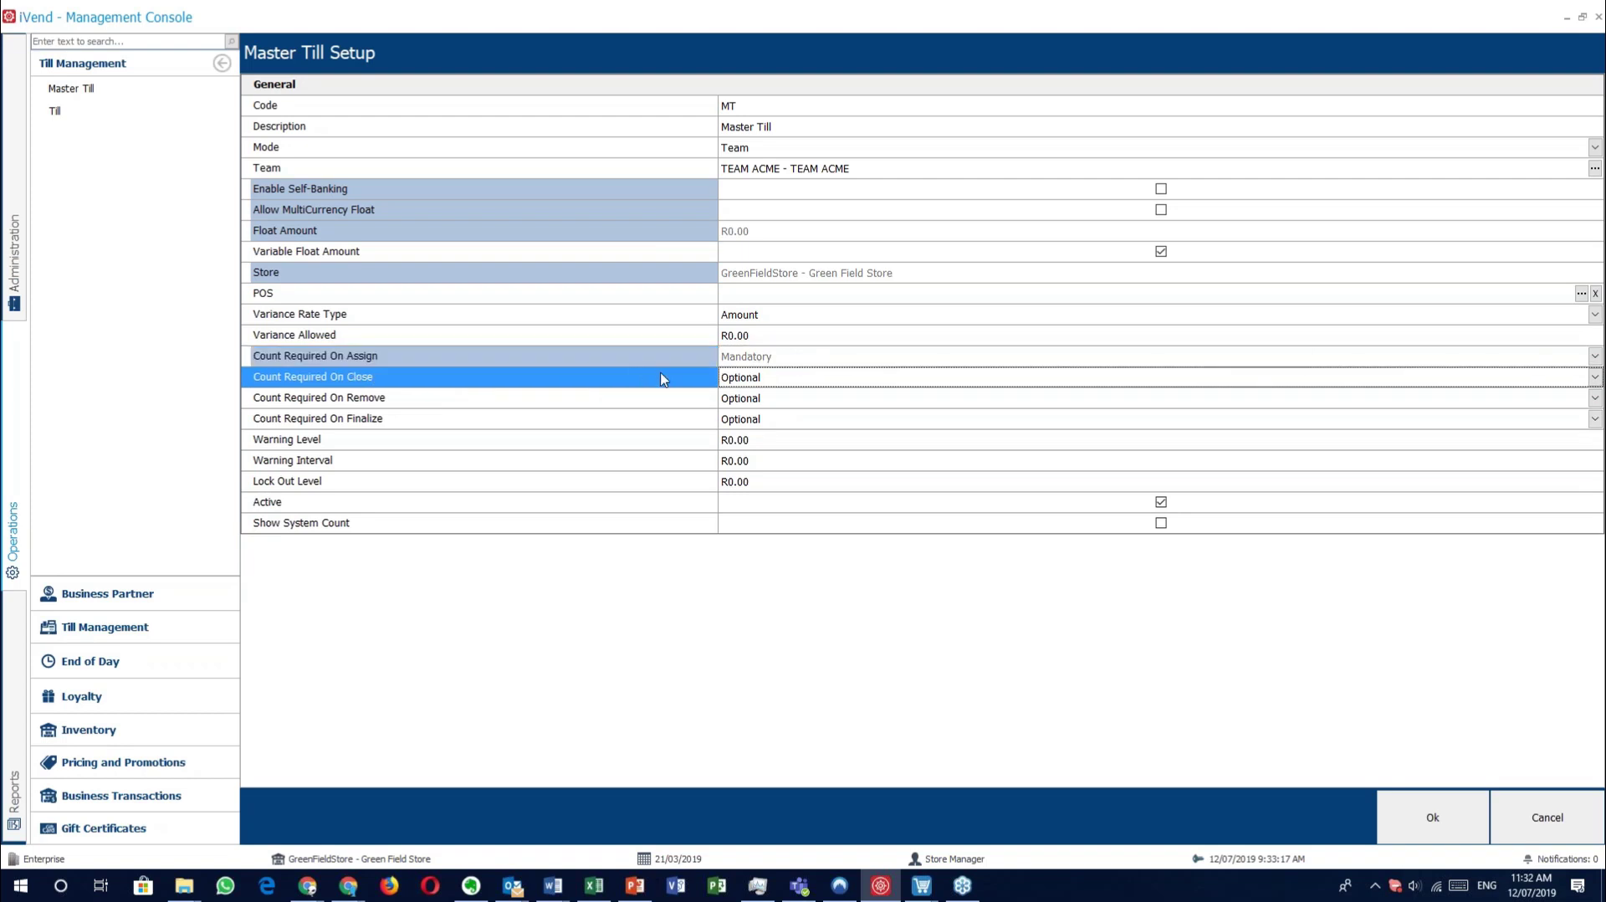
left_click(663, 403)
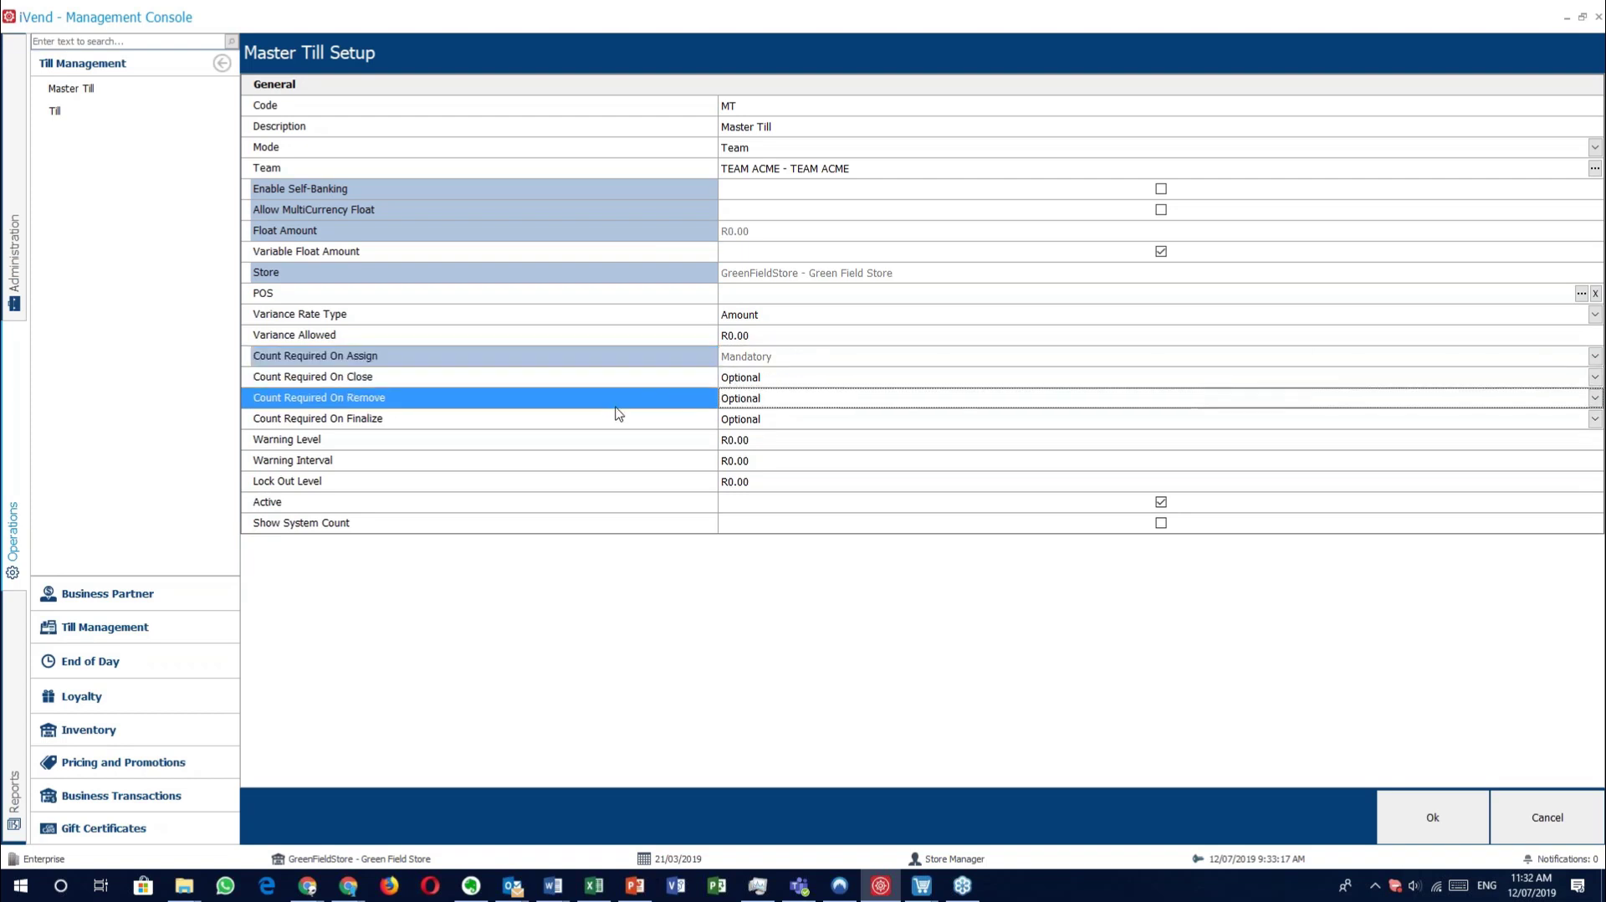
left_click(585, 427)
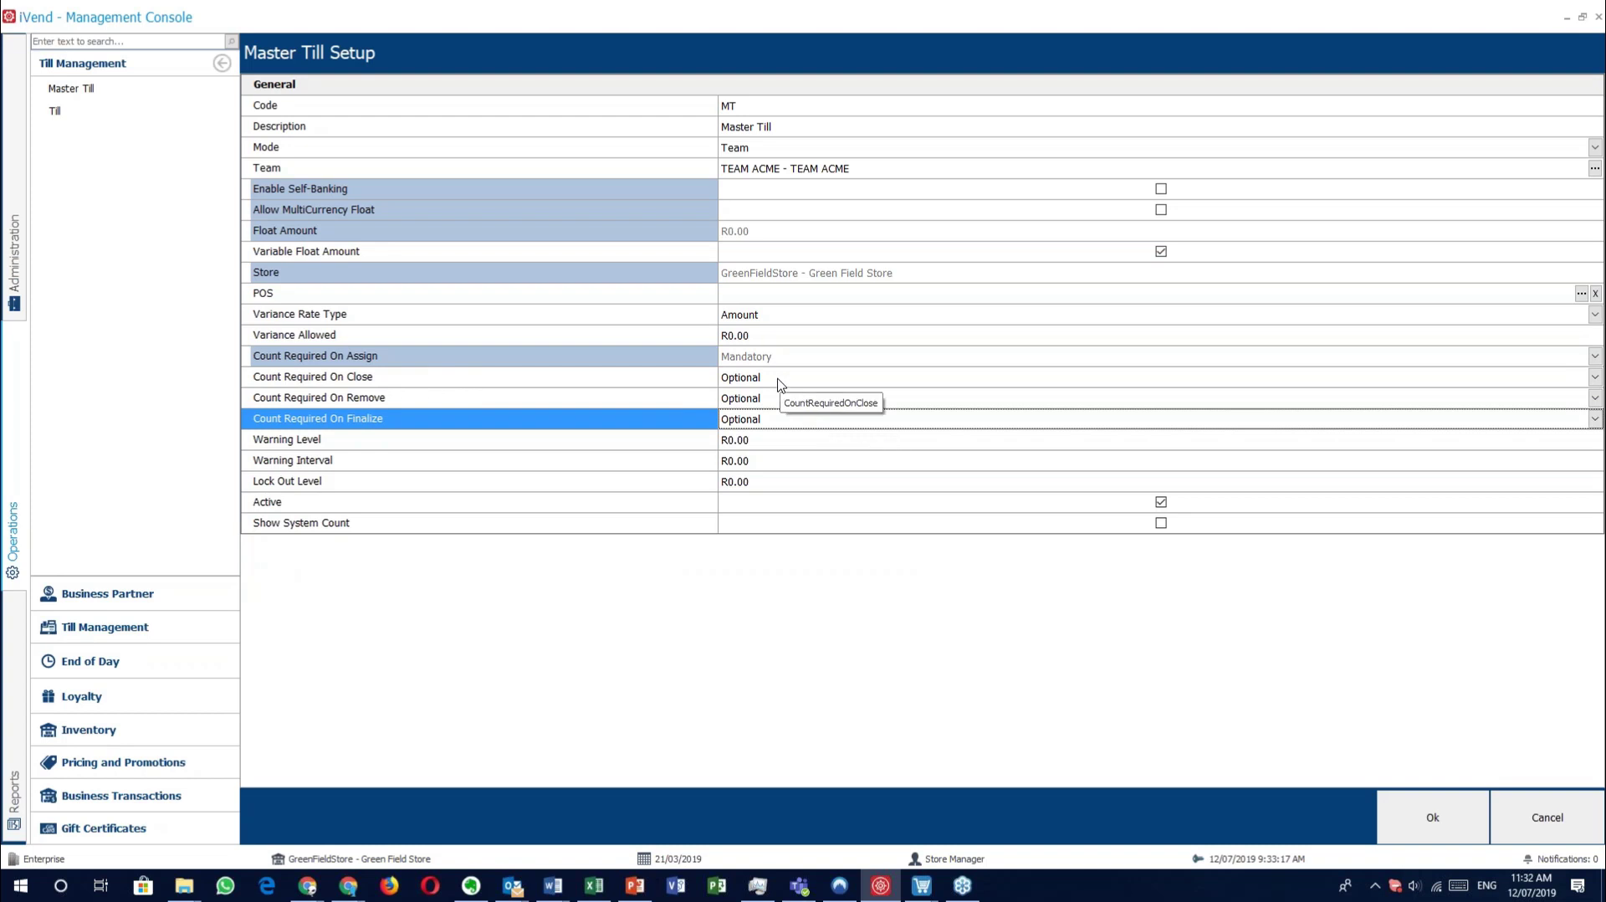
Review the master till's count requirements on close, remove and finalize, and its Warning Level setting.
left_click(600, 384)
left_click(606, 420)
left_click(599, 397)
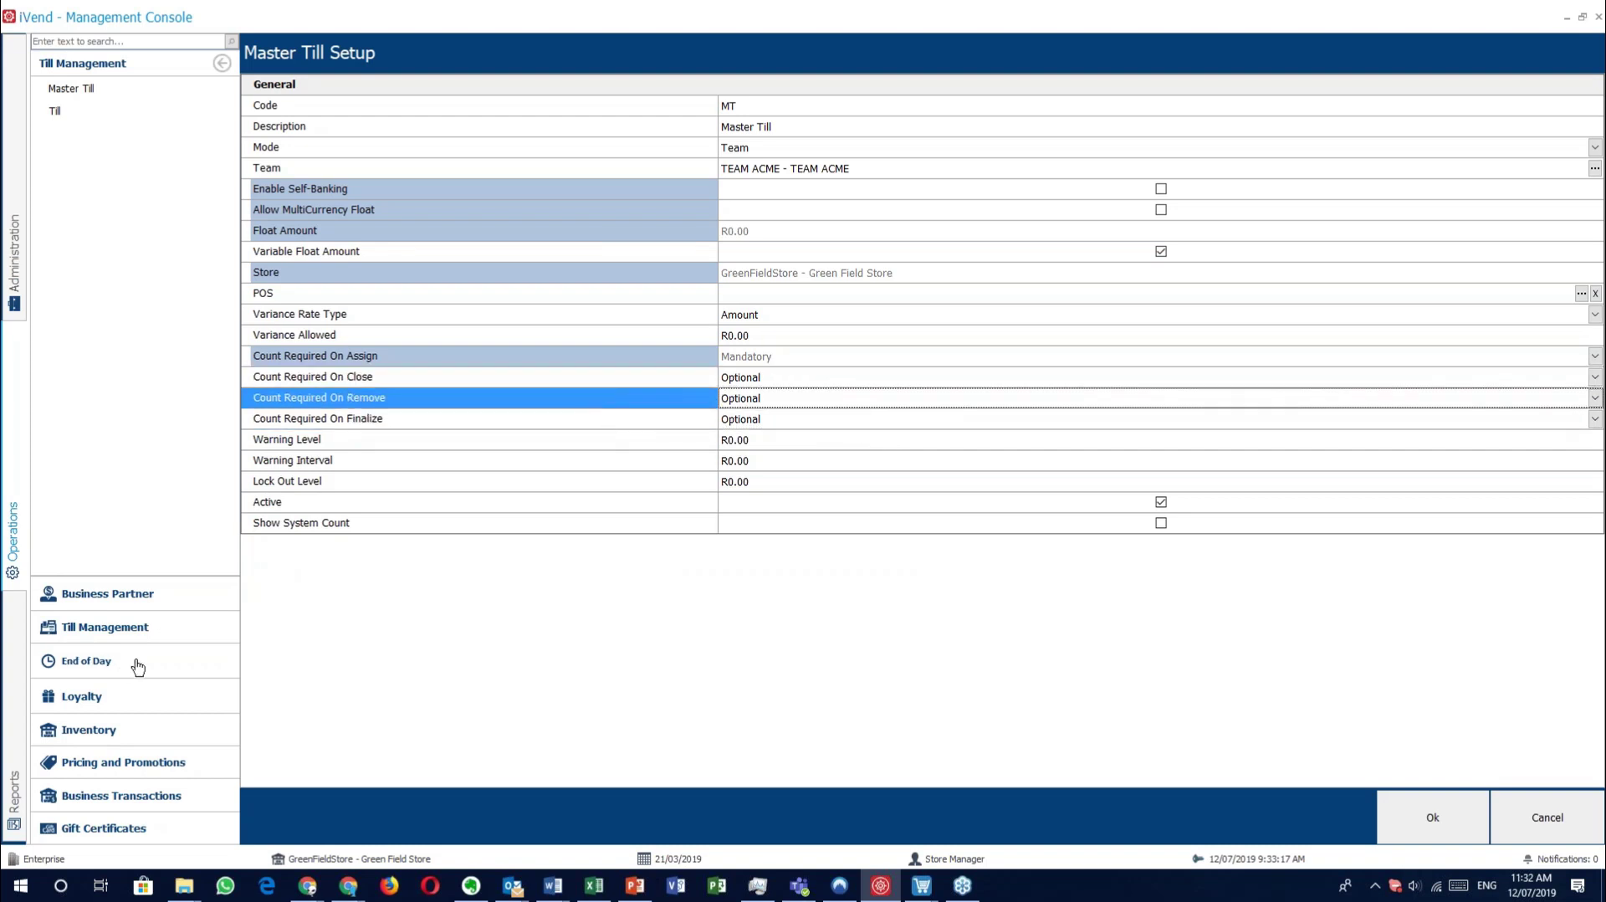
left_click(611, 421)
left_click(604, 443)
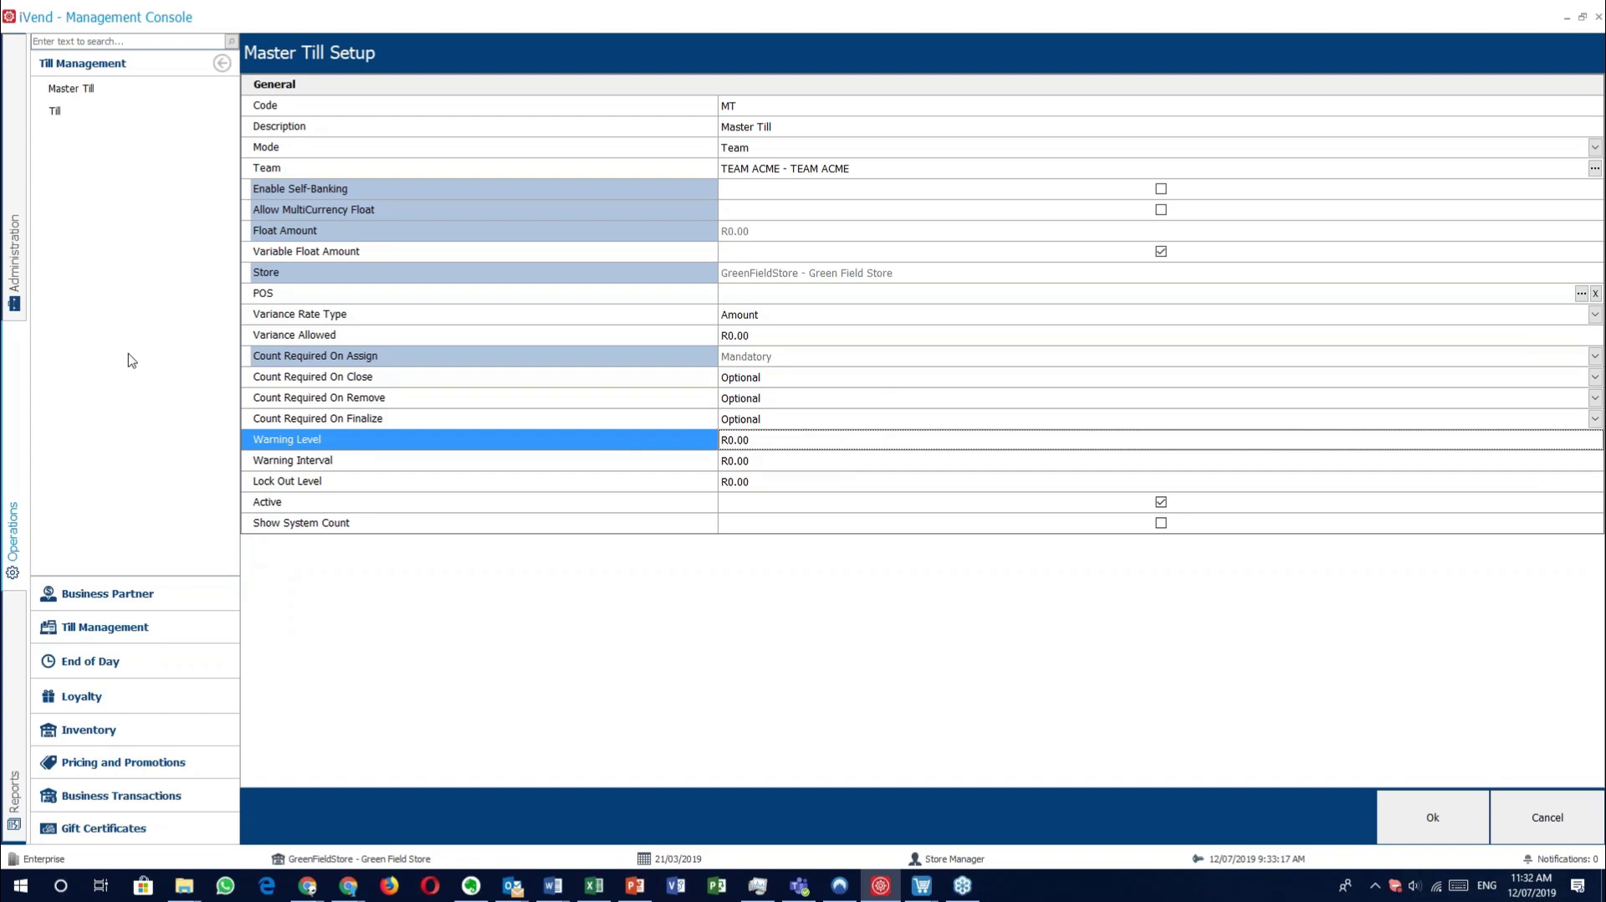
Check the Affects Tipple Amount and Allow Partial Tender settings of the CASH payment type, close it unchanged, and return to Till Management.
left_click(12, 258)
left_click(144, 667)
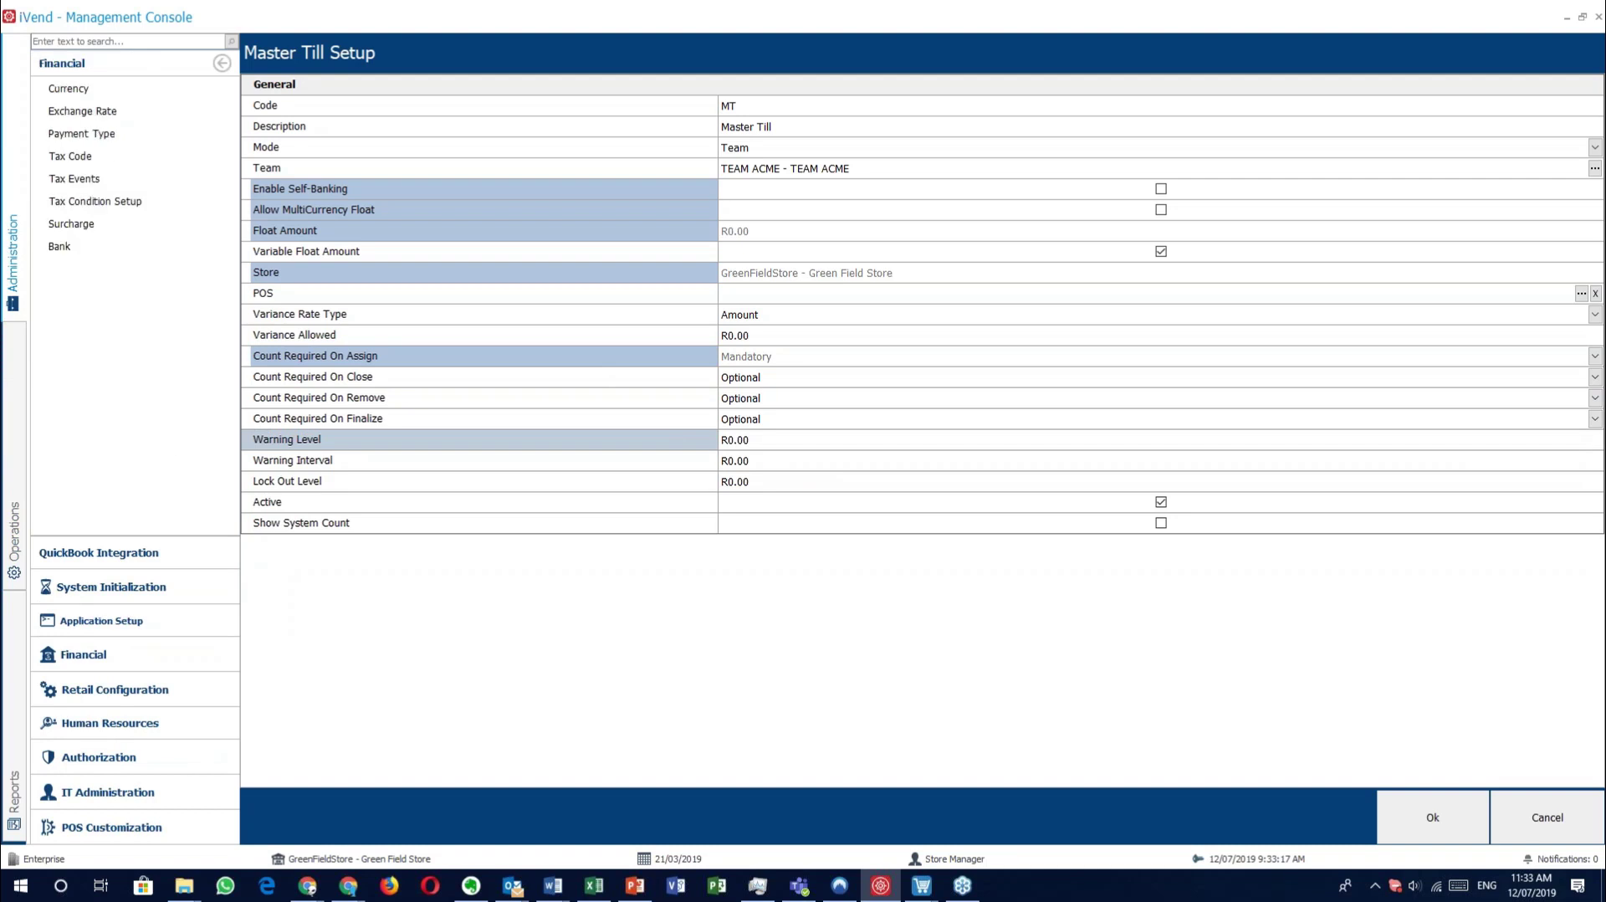
left_click(100, 133)
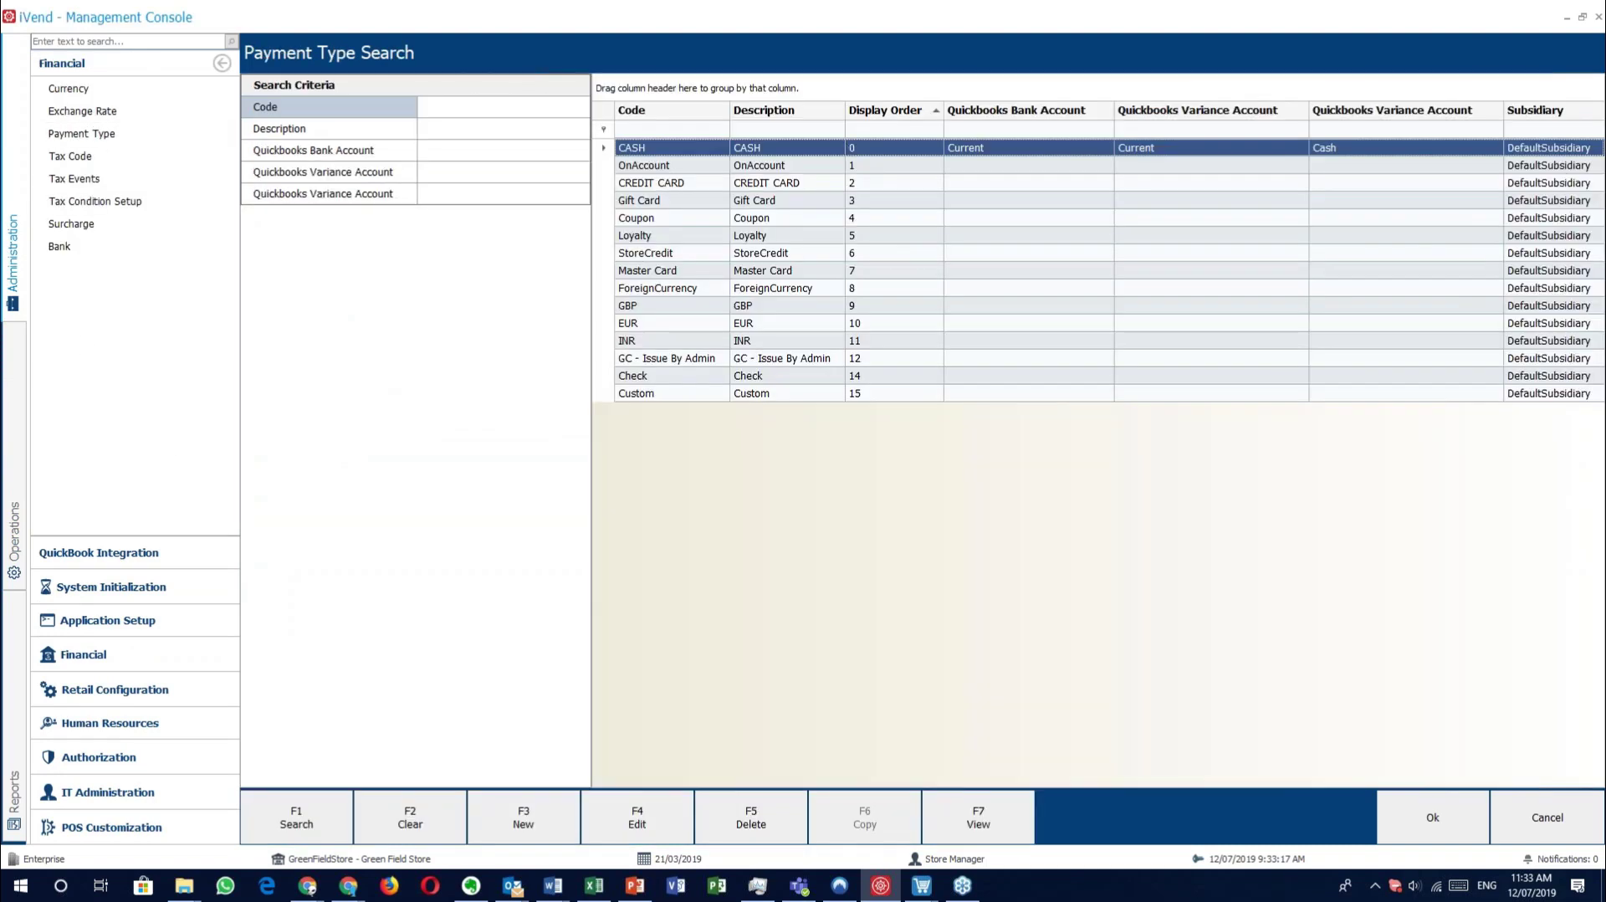
scroll(651, 669, "down", 2)
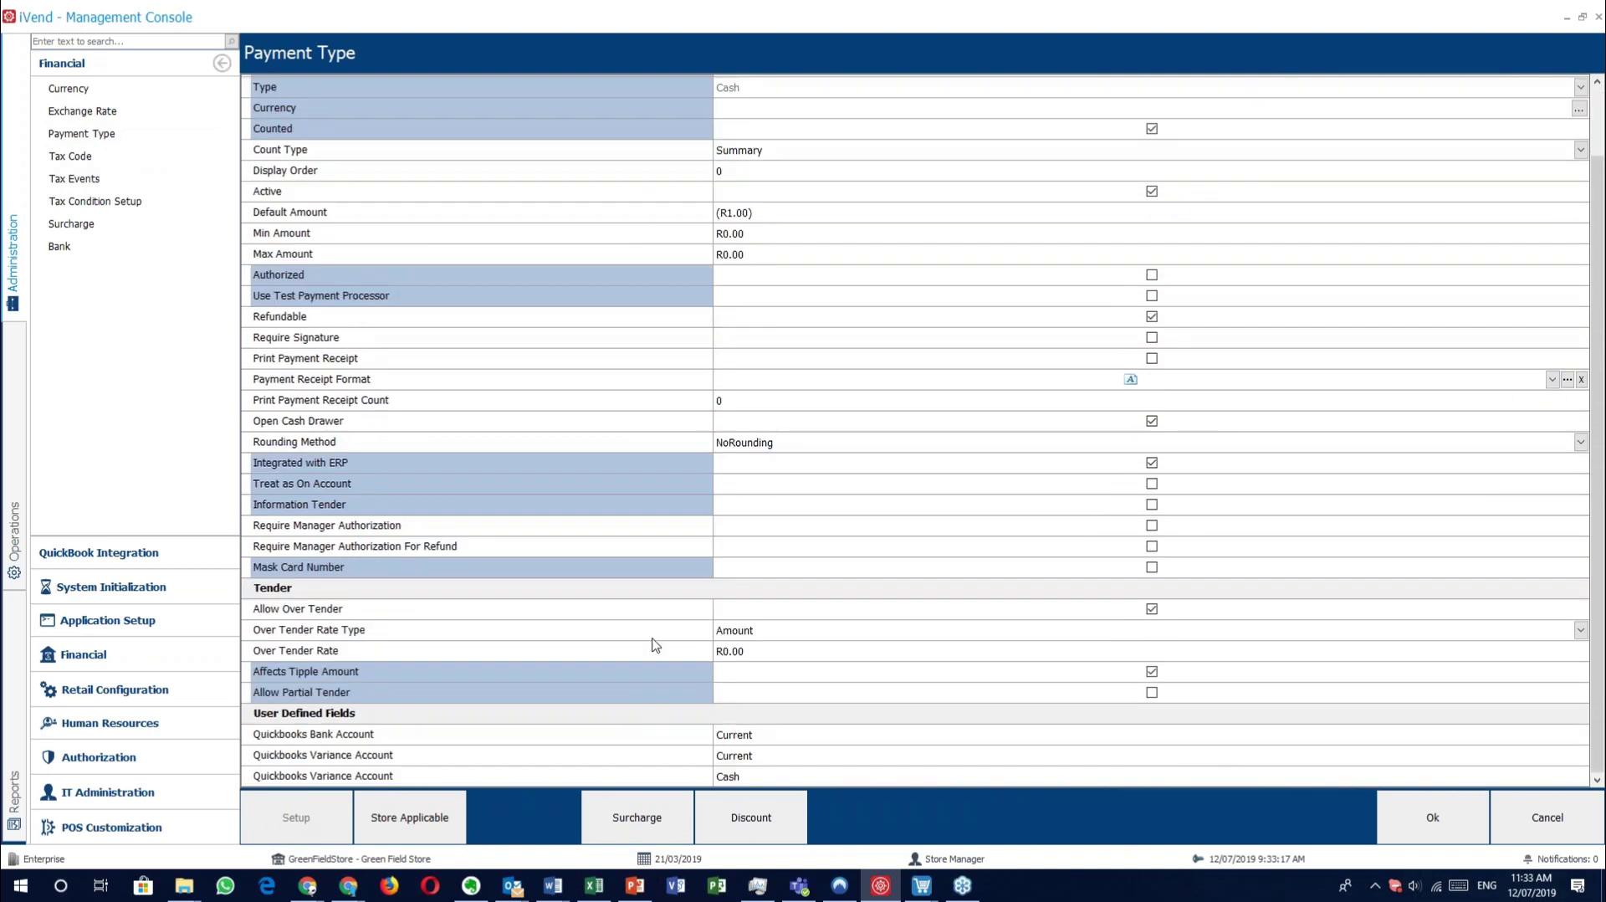
left_click(617, 691)
left_click(598, 674)
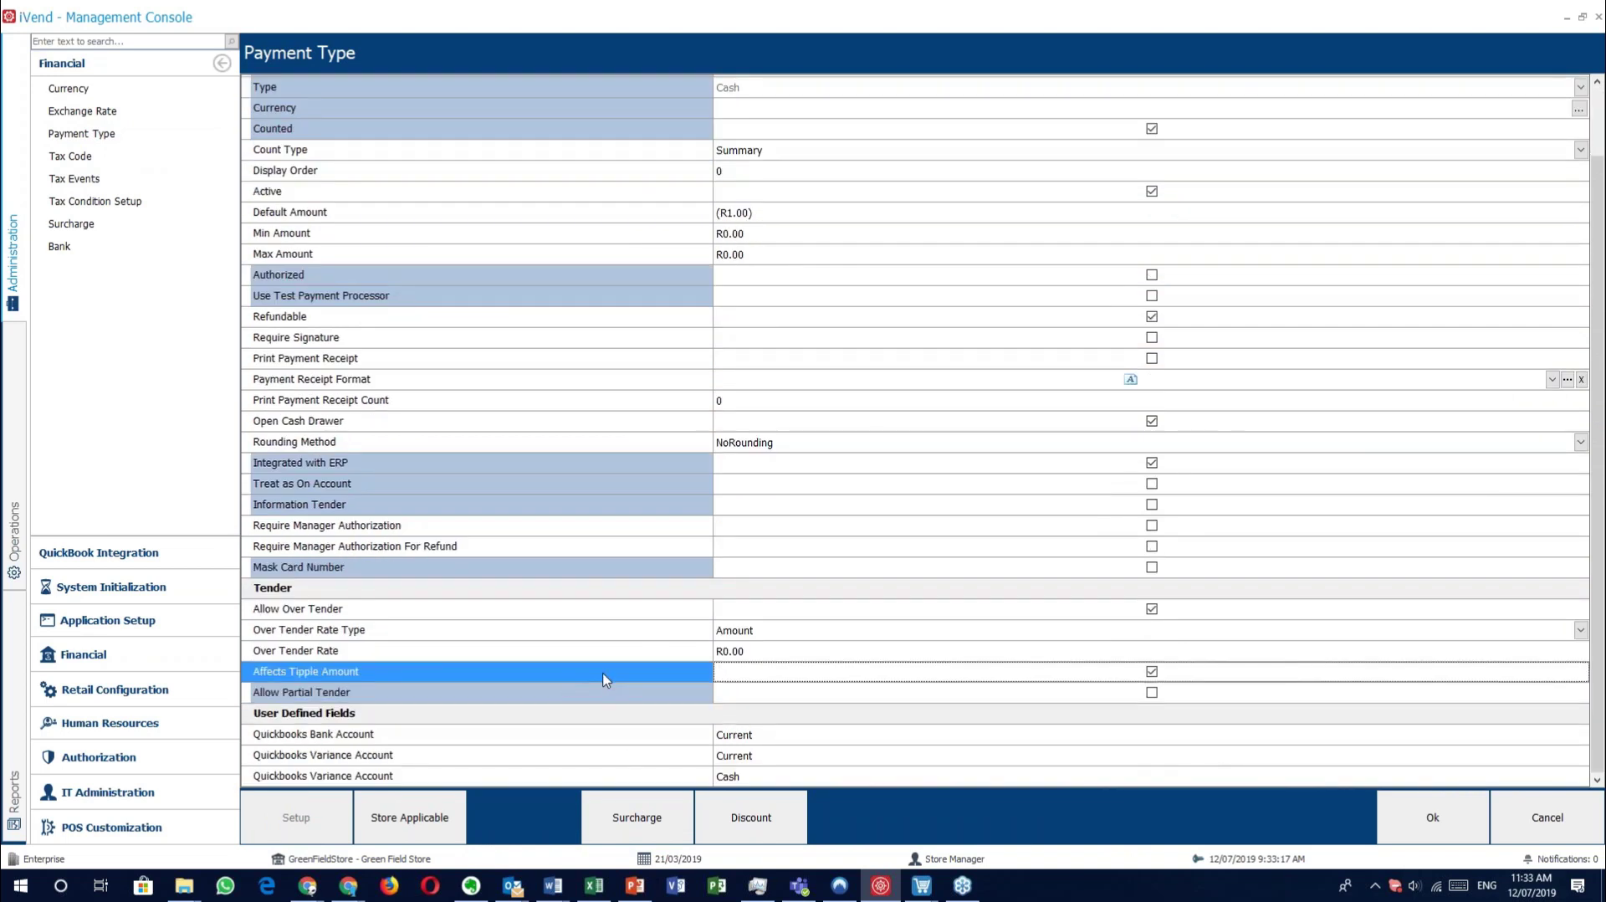
left_click(1556, 828)
left_click(1548, 828)
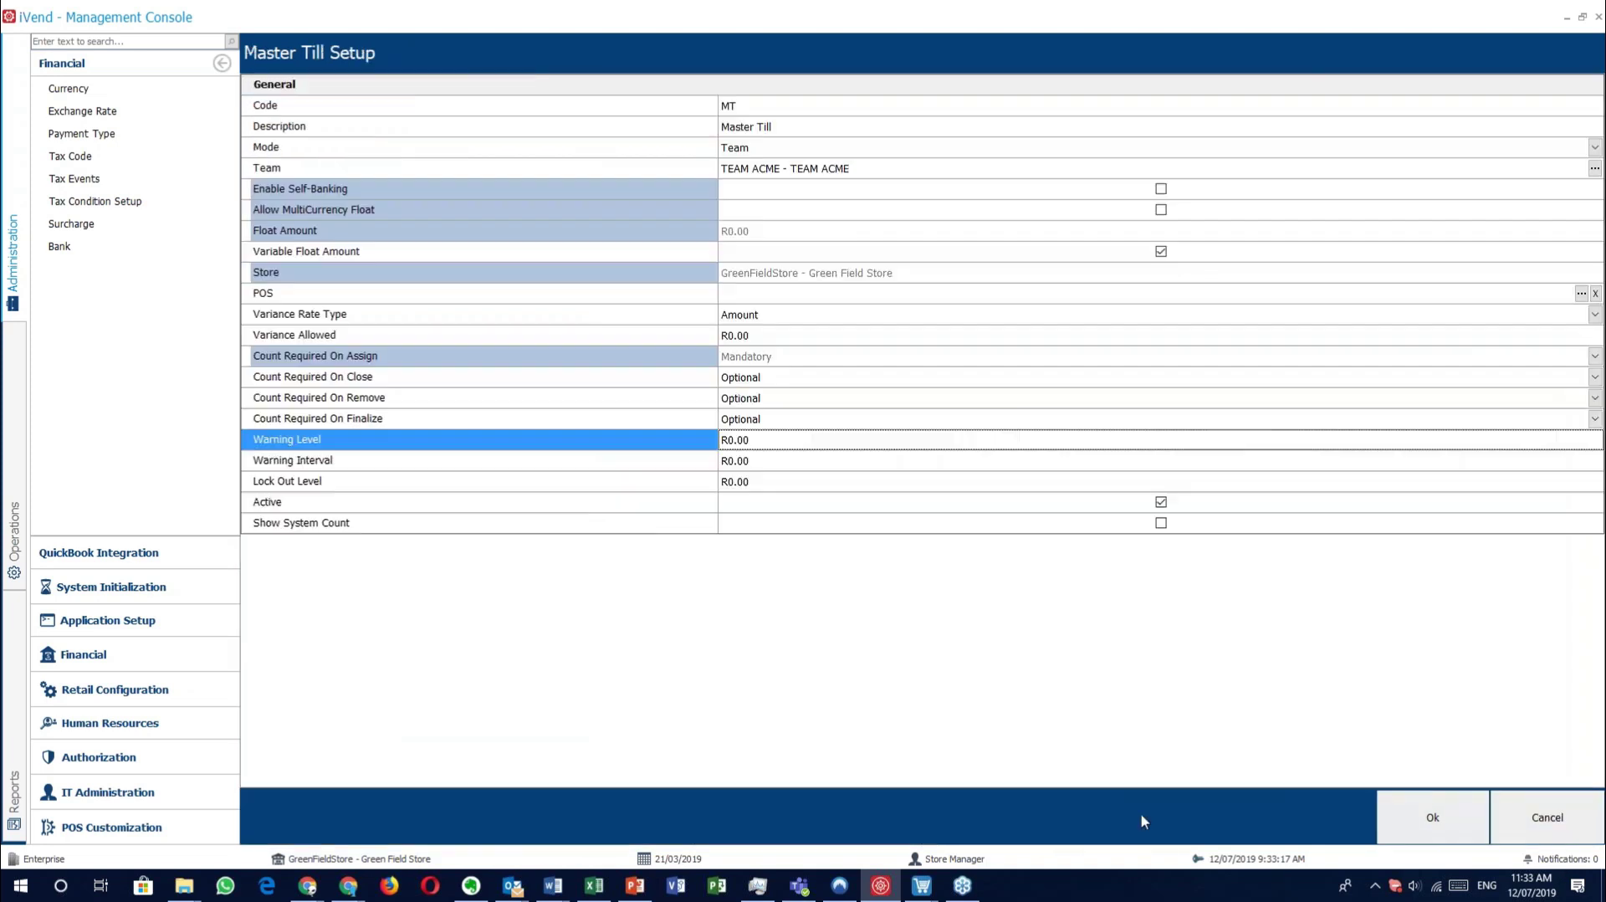
left_click(8, 527)
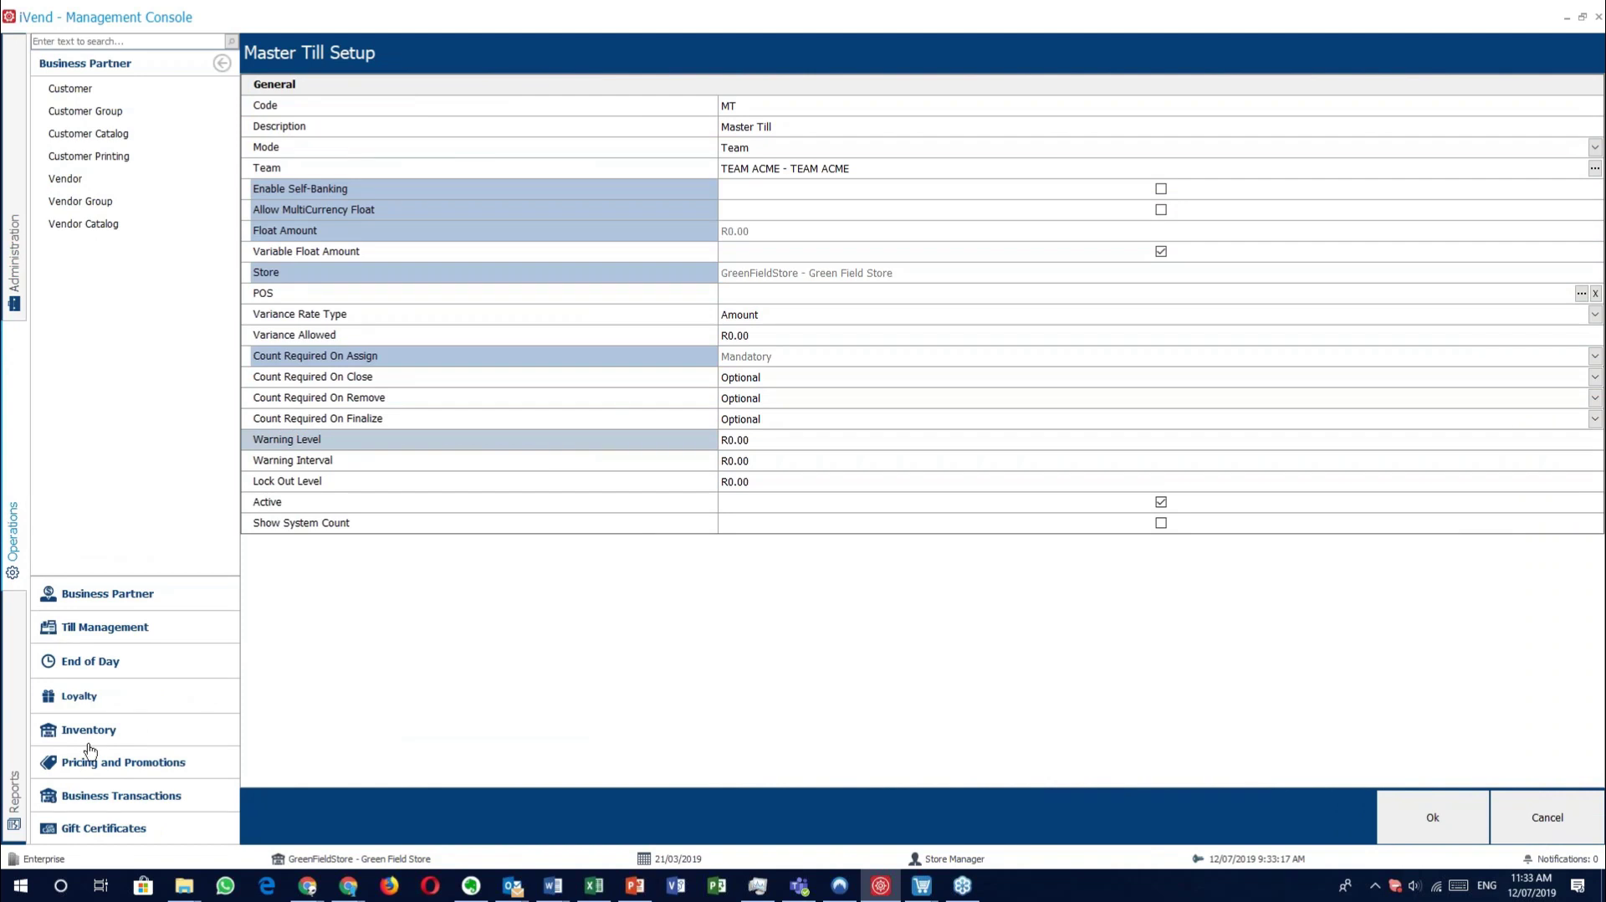
left_click(152, 633)
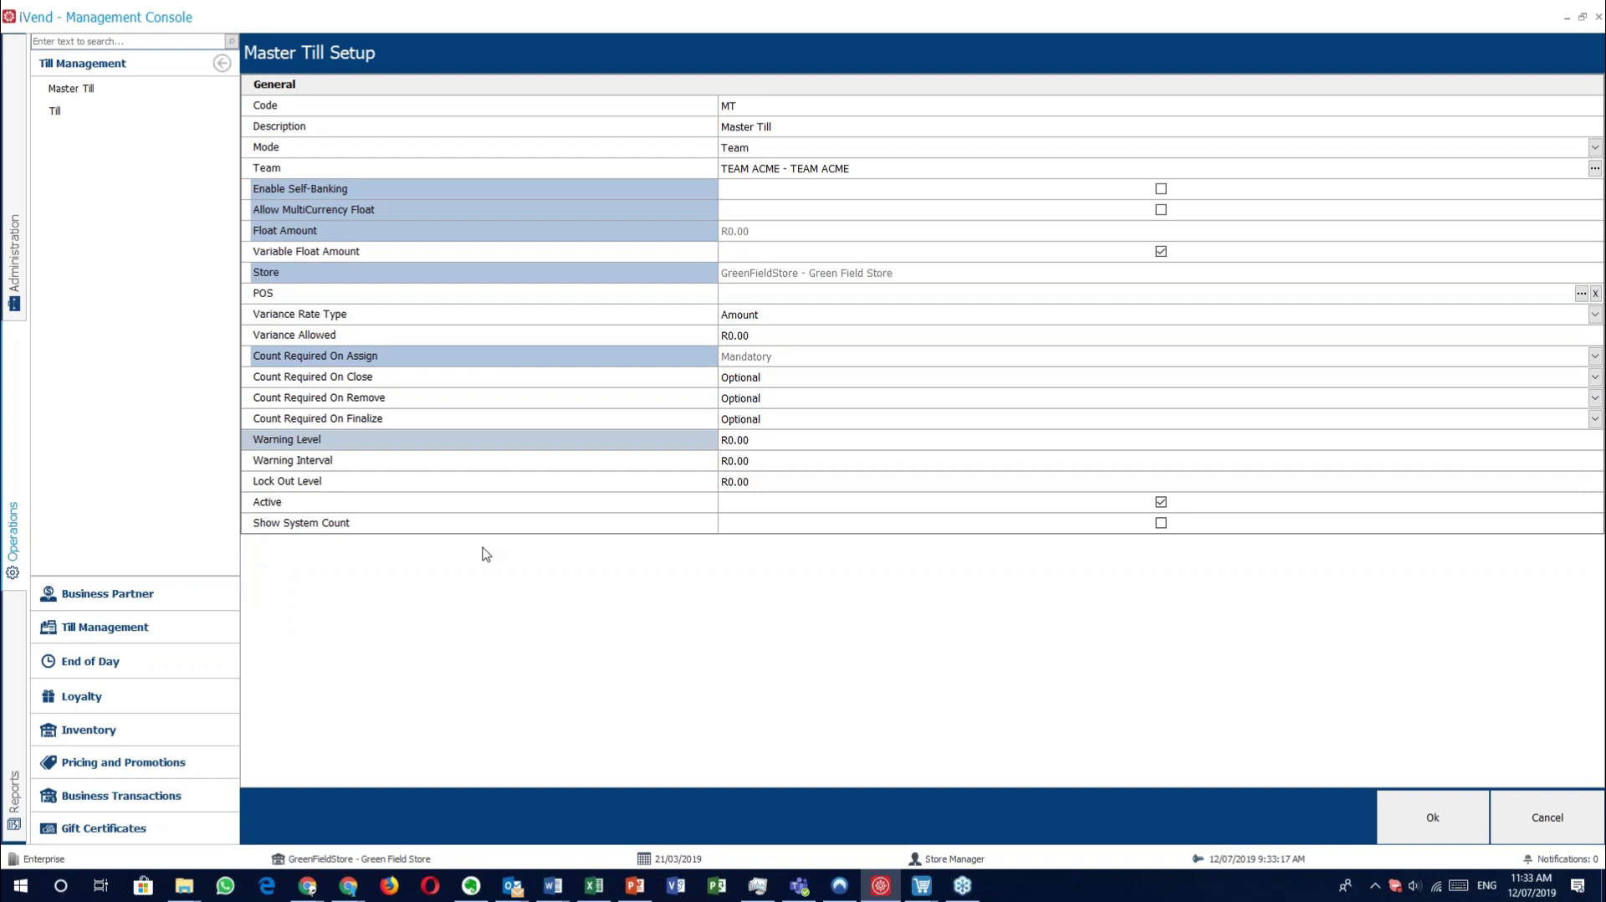
Set the master till's Warning Level to R7,000, Warning Interval to R500 and Lock Out Level to R10,000.
left_click(769, 441)
left_click_drag(768, 441, 650, 447)
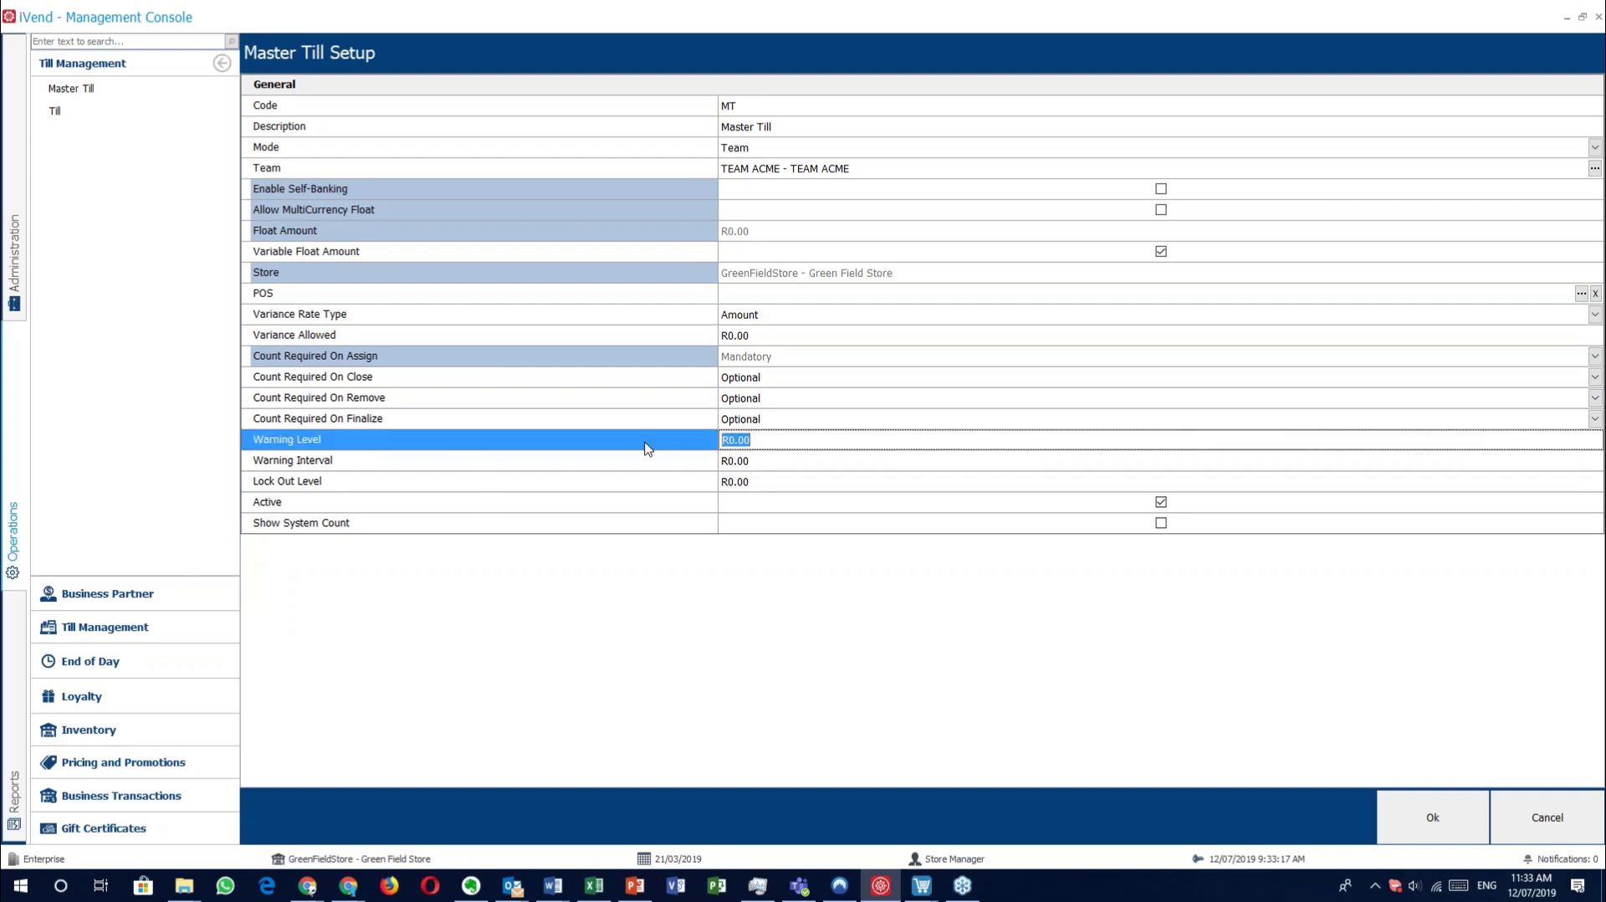
type("7000")
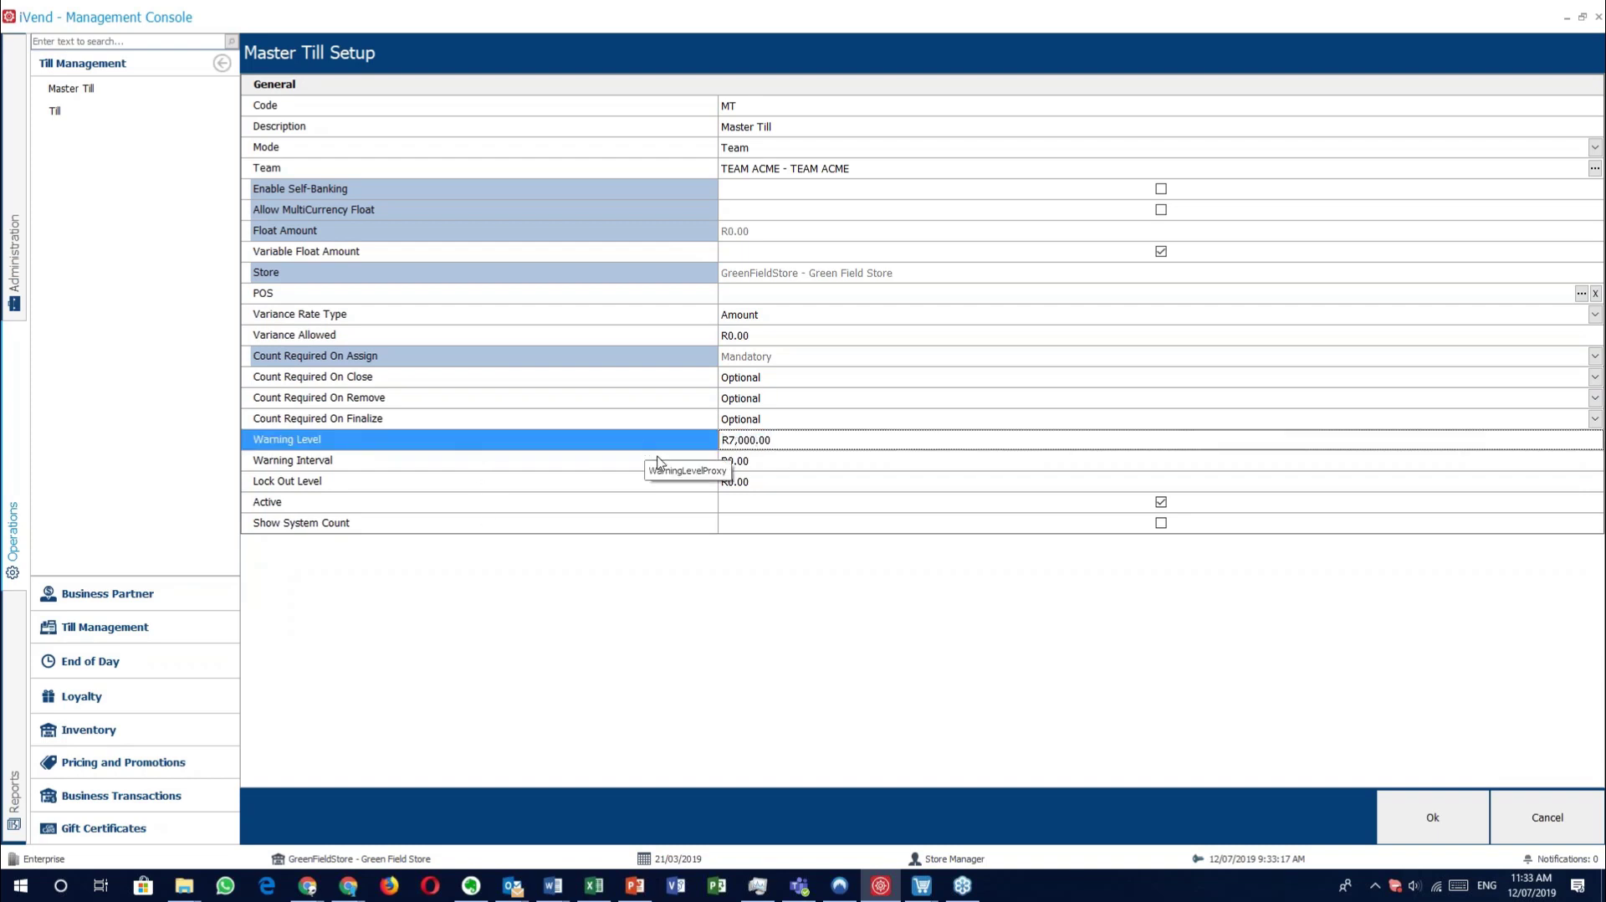
left_click(668, 474)
left_click(691, 459)
left_click(775, 469)
left_click_drag(775, 469, 664, 466)
type("500")
key("Tab")
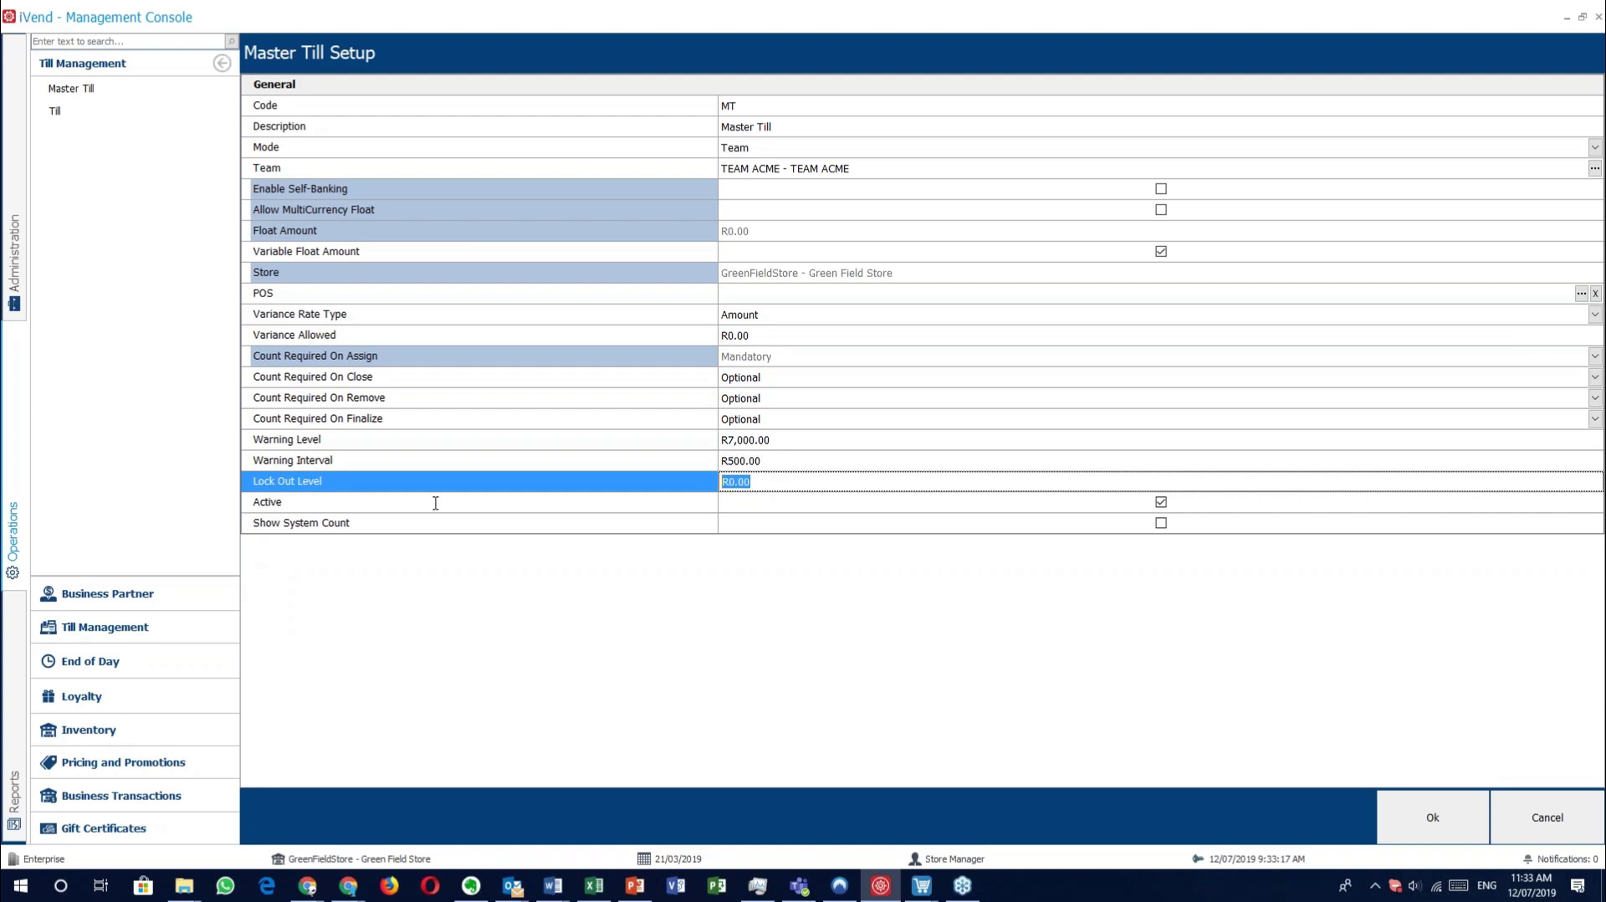
type("10000")
left_click(472, 501)
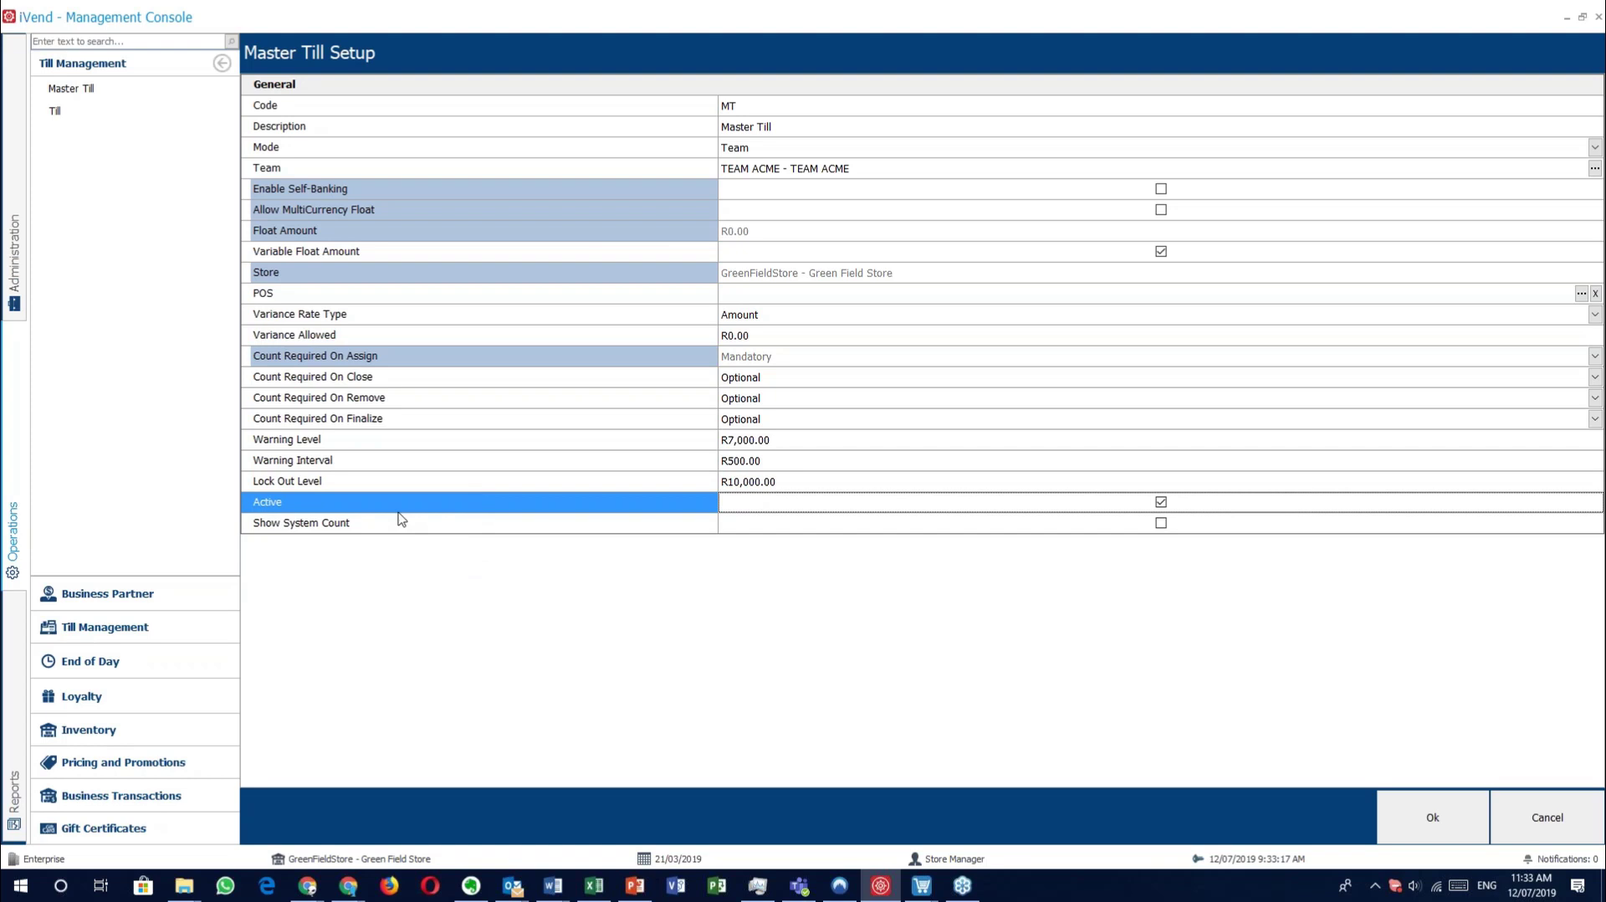
Review the master till's Show System Count, Variance Rate Type and Variance Allowed settings, and leave its setup without saving.
left_click(552, 525)
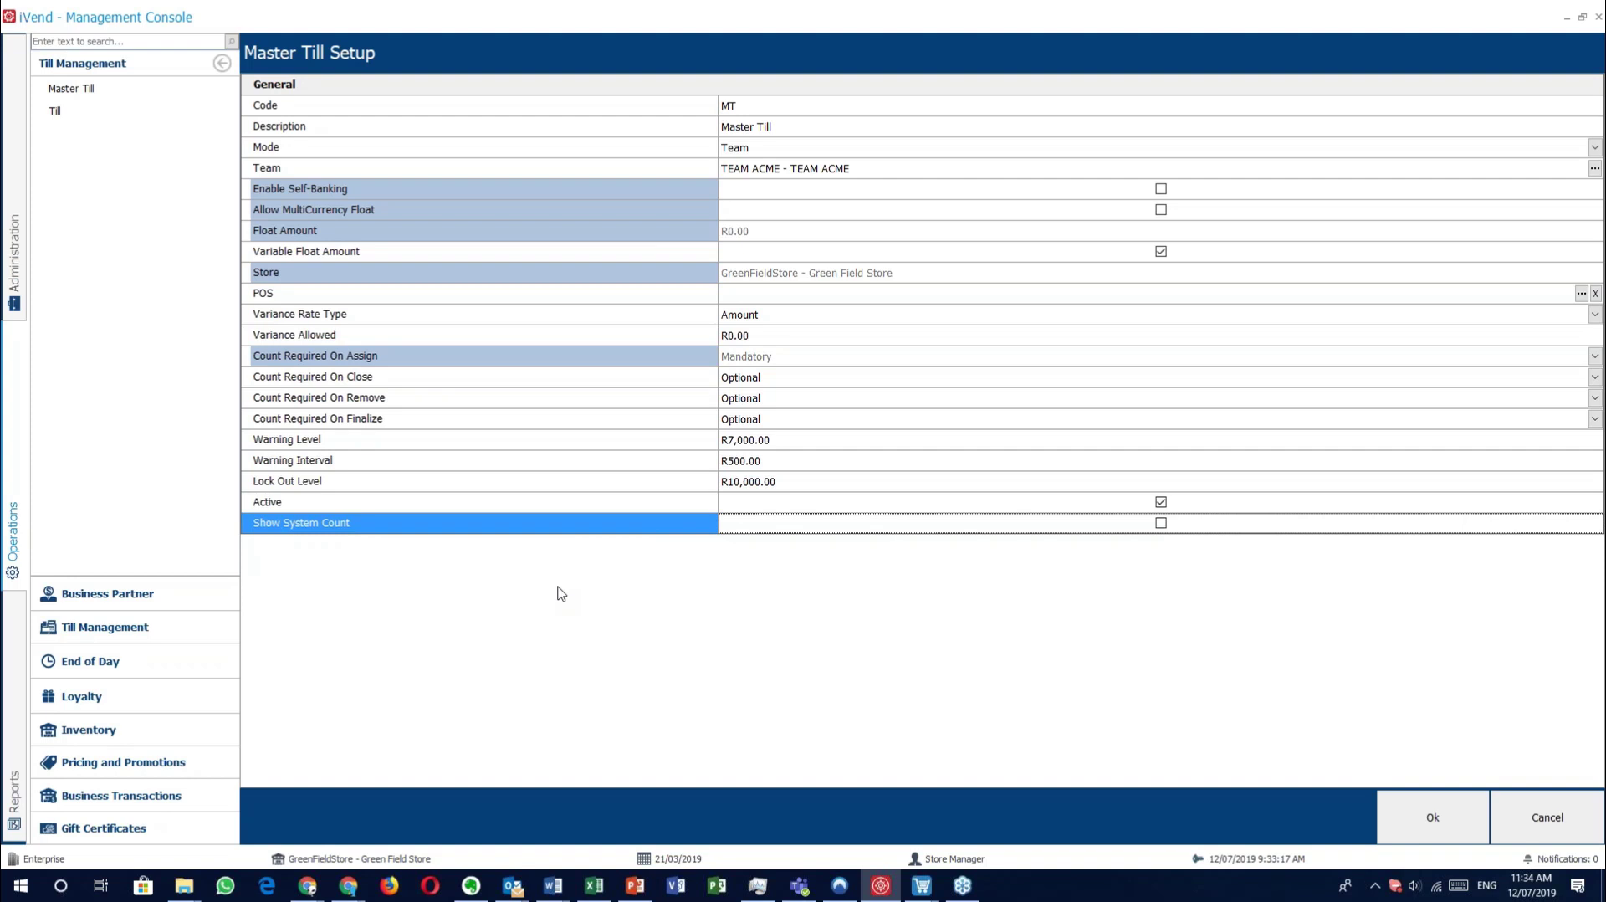
left_click(535, 318)
left_click(541, 343)
left_click(541, 319)
left_click(538, 335)
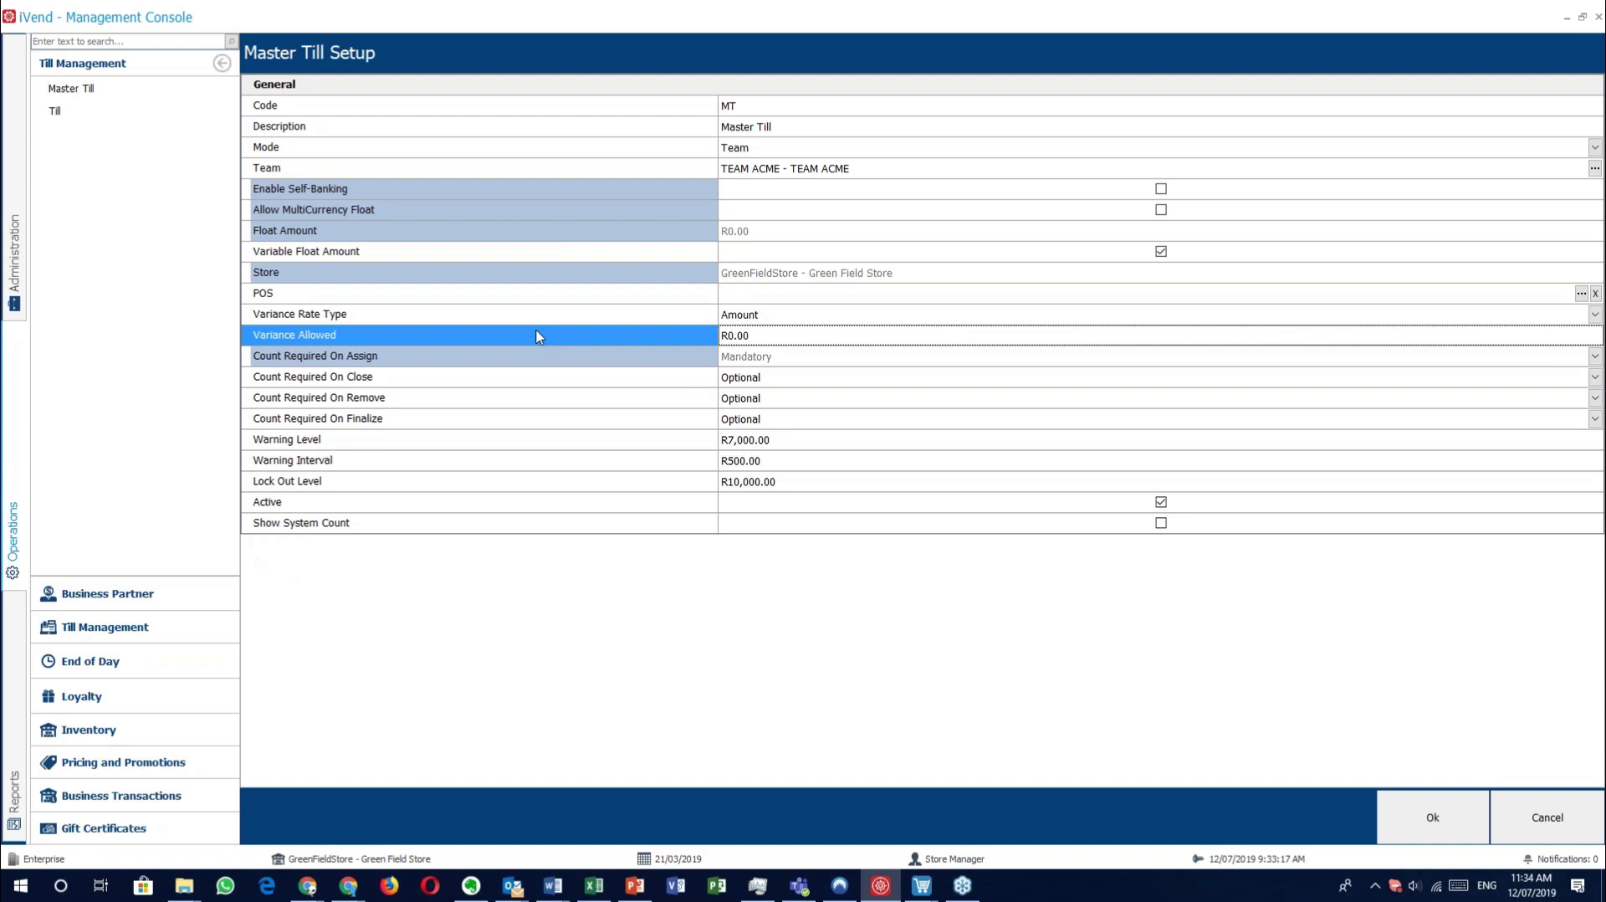
left_click(534, 326)
left_click(538, 339)
left_click(1577, 817)
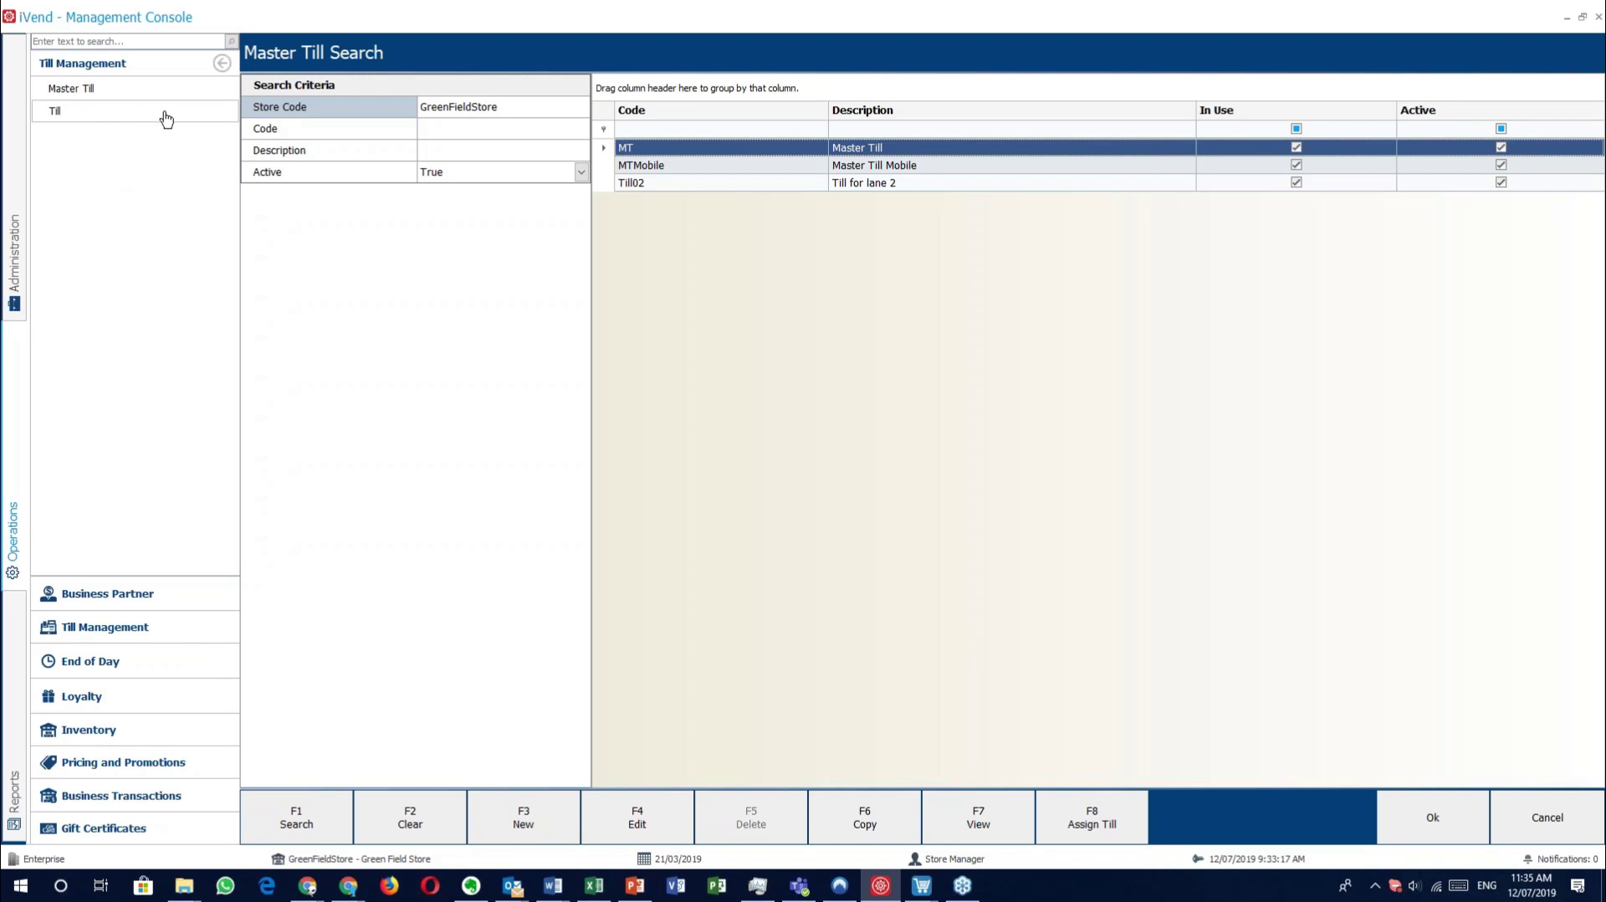
List the GreenFieldStore tills and examine the status of the Master Till, MTMobile and Till02 records.
left_click(166, 118)
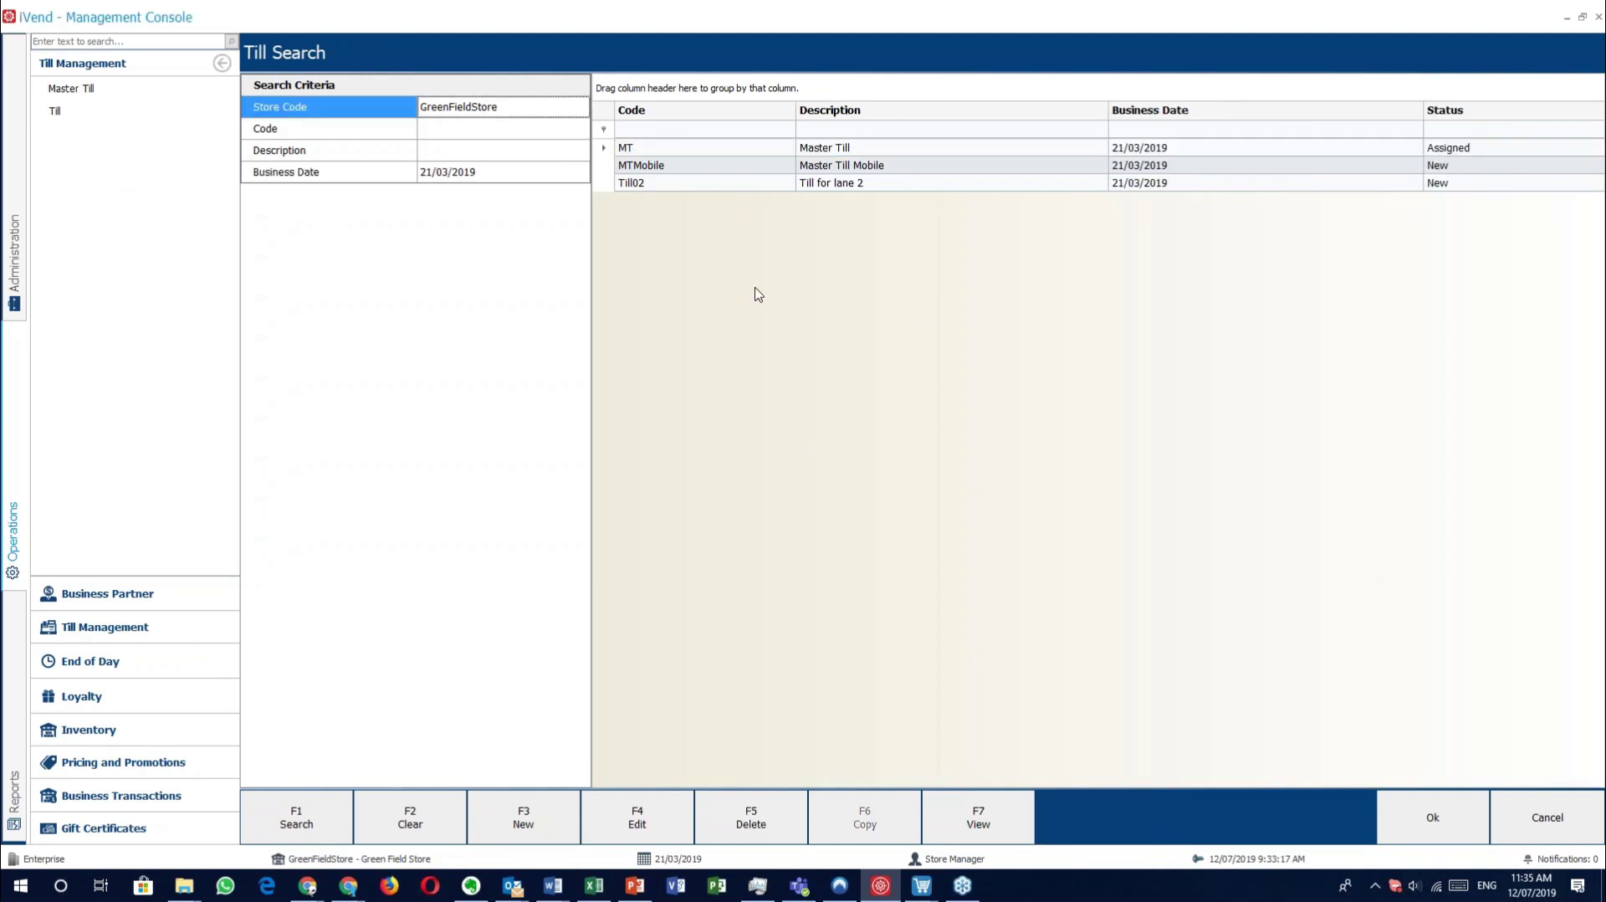
left_click(1136, 152)
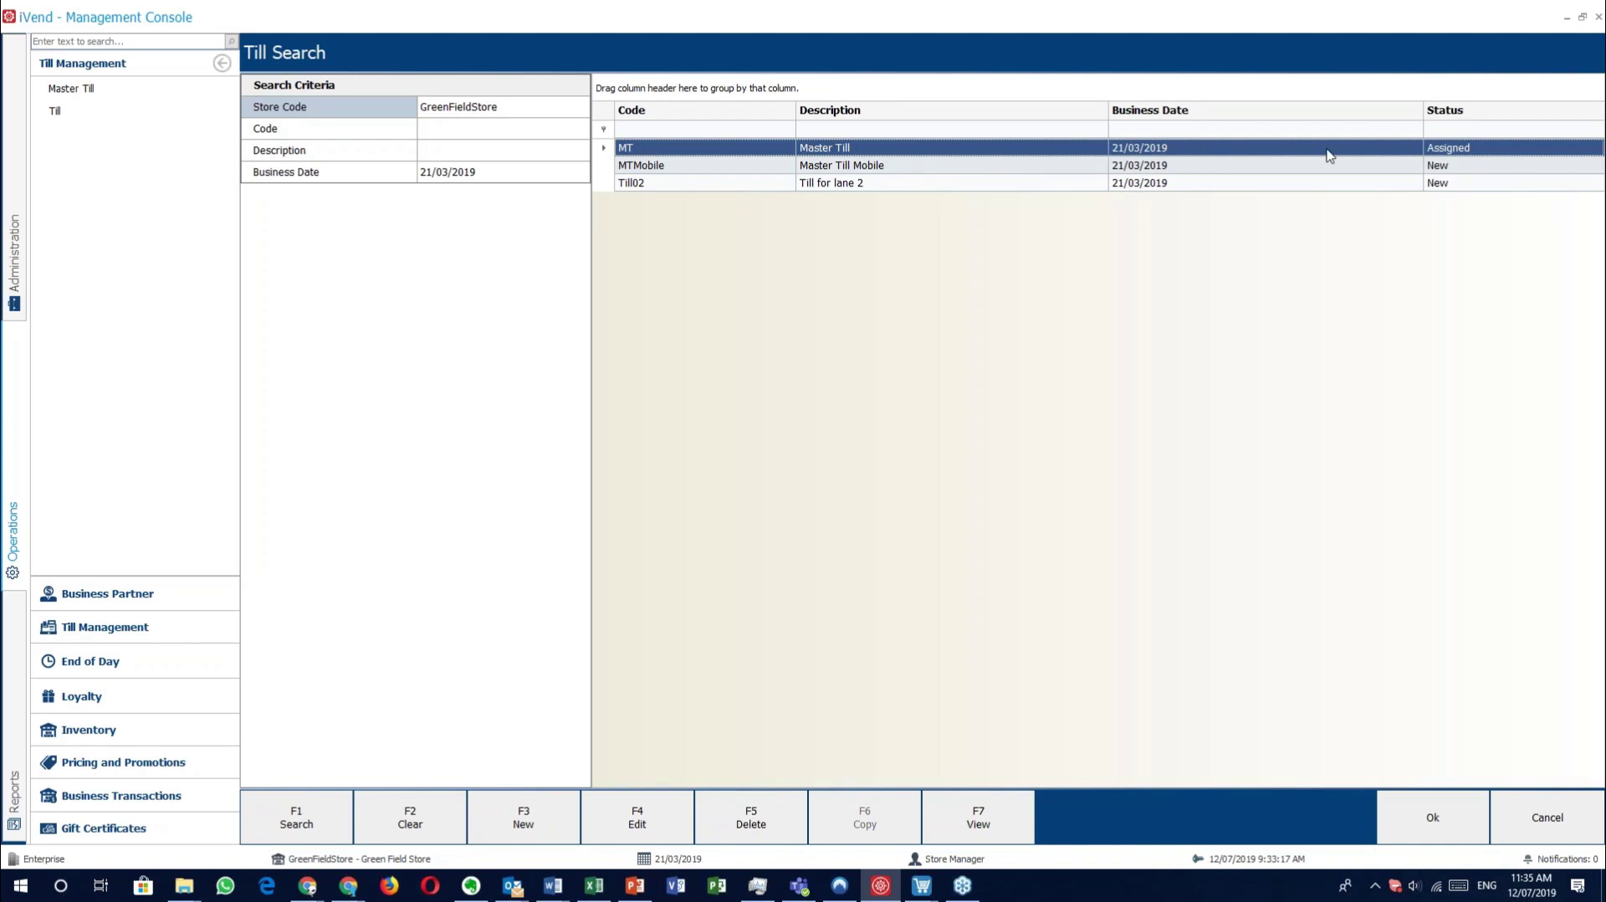
key("Down")
key("Down")
key("Up")
key("Down")
key("Up")
left_click(895, 184)
left_click(895, 168)
left_click(896, 185)
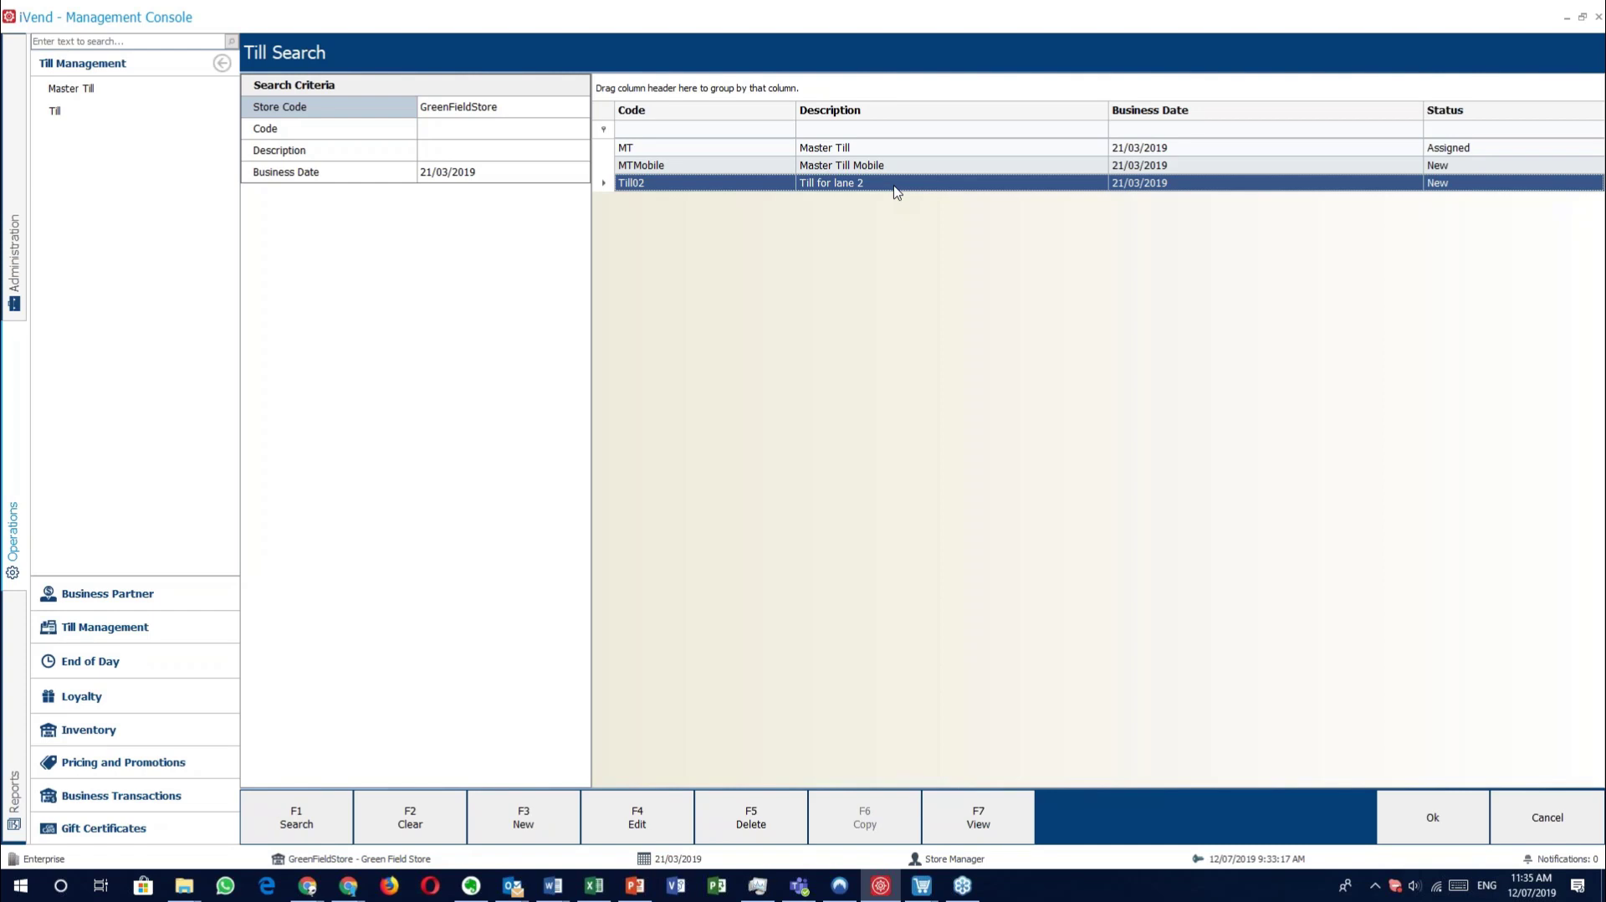
left_click(877, 151)
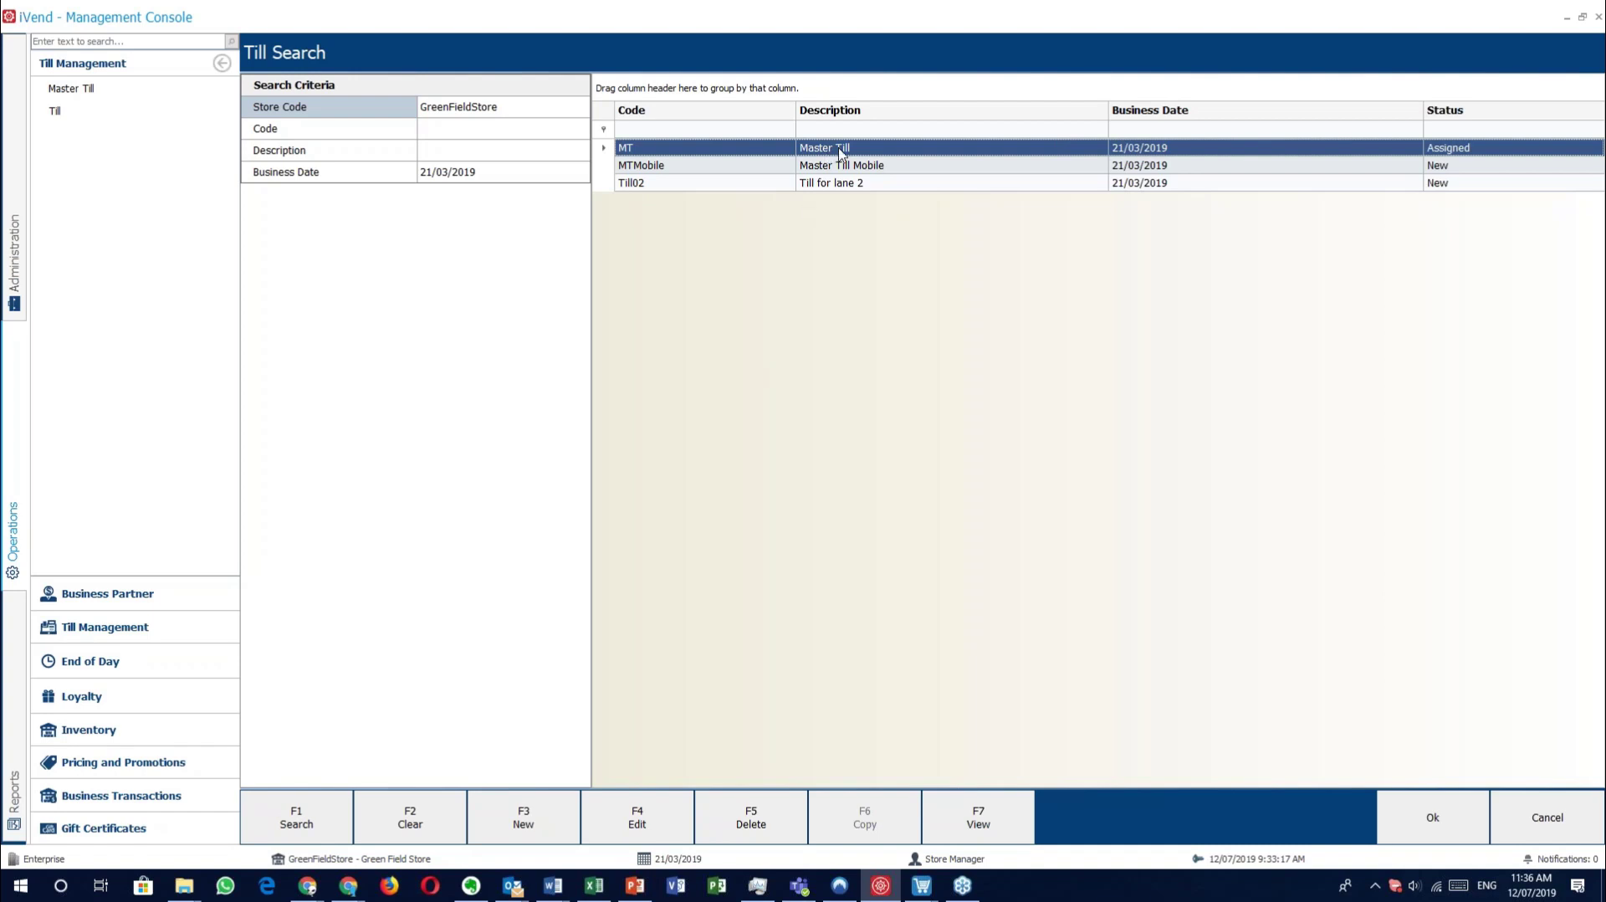
Delete the MTMobile till record from the till list.
left_click(855, 170)
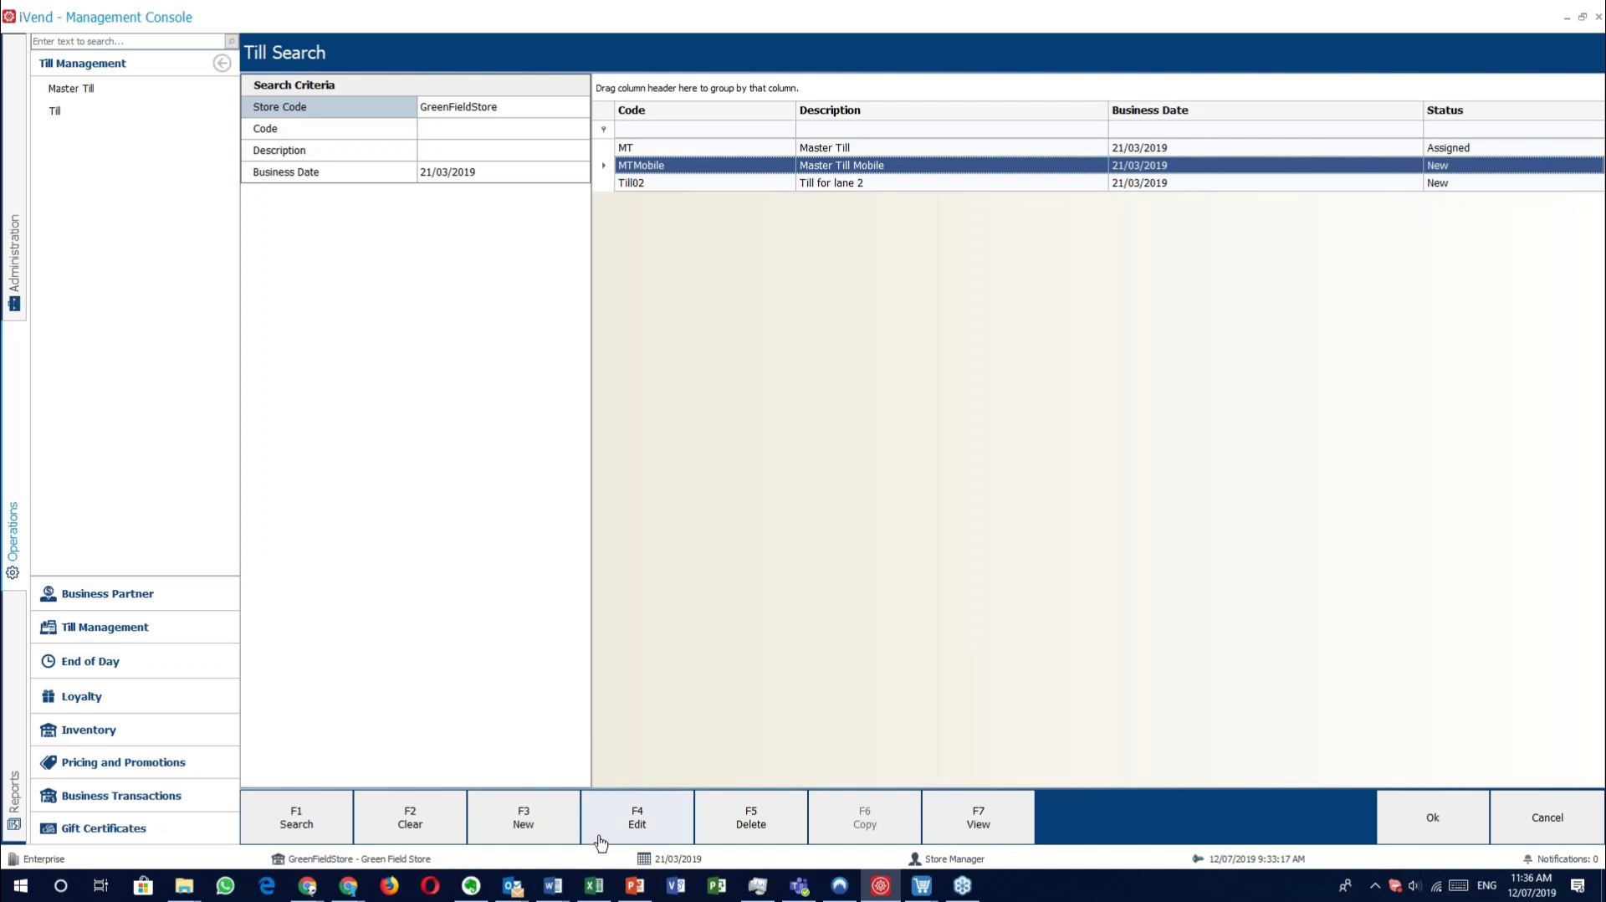
left_click(752, 820)
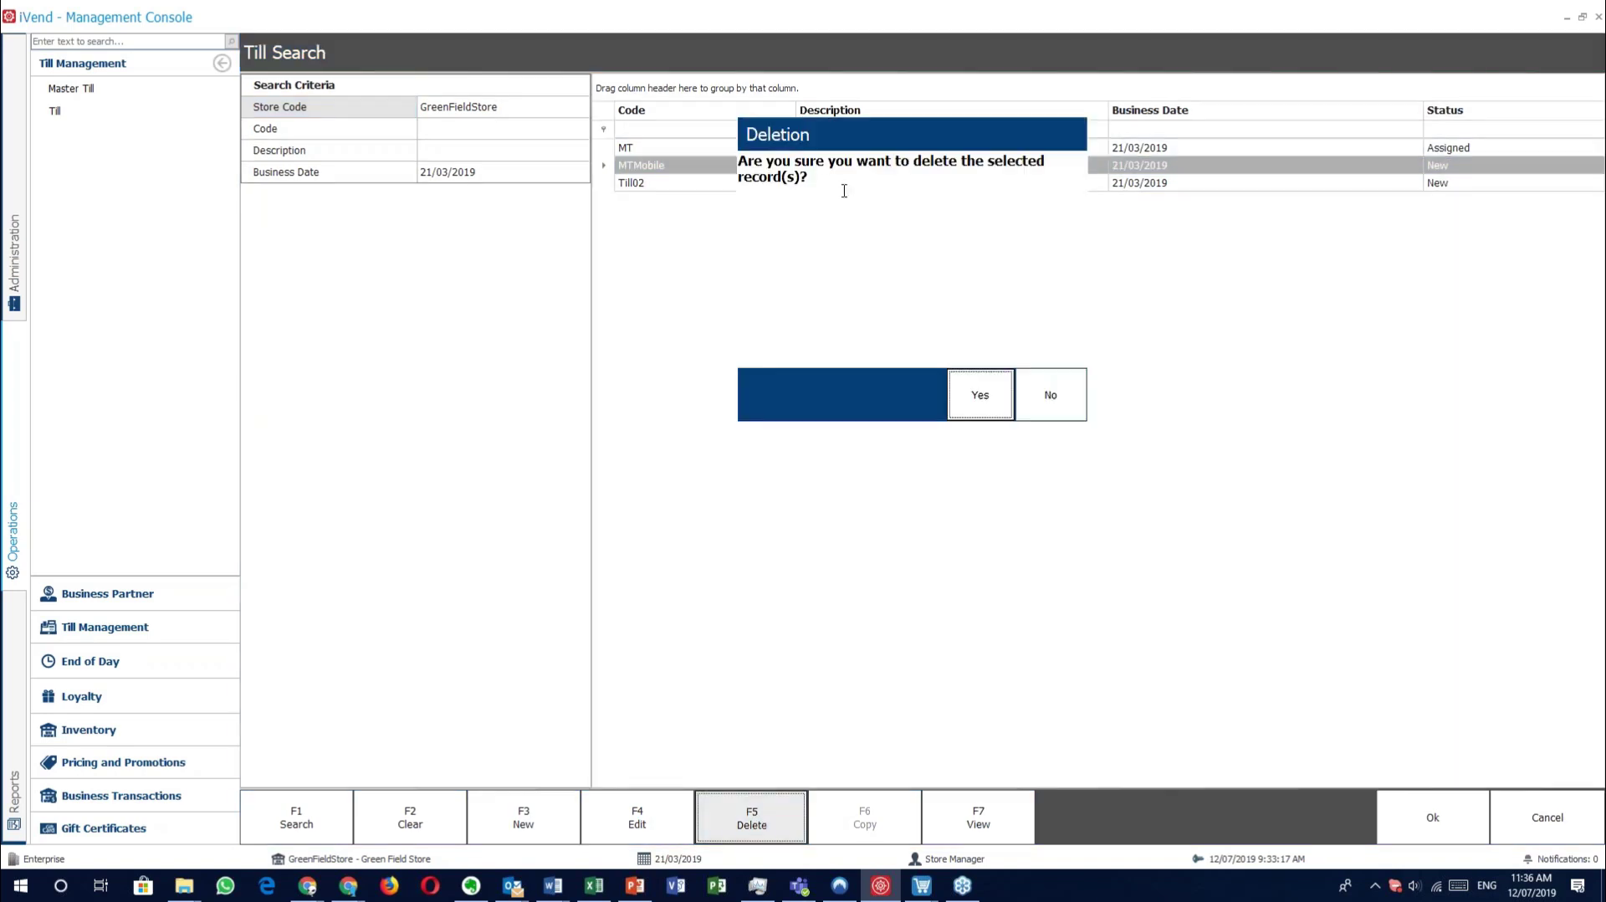
left_click(955, 395)
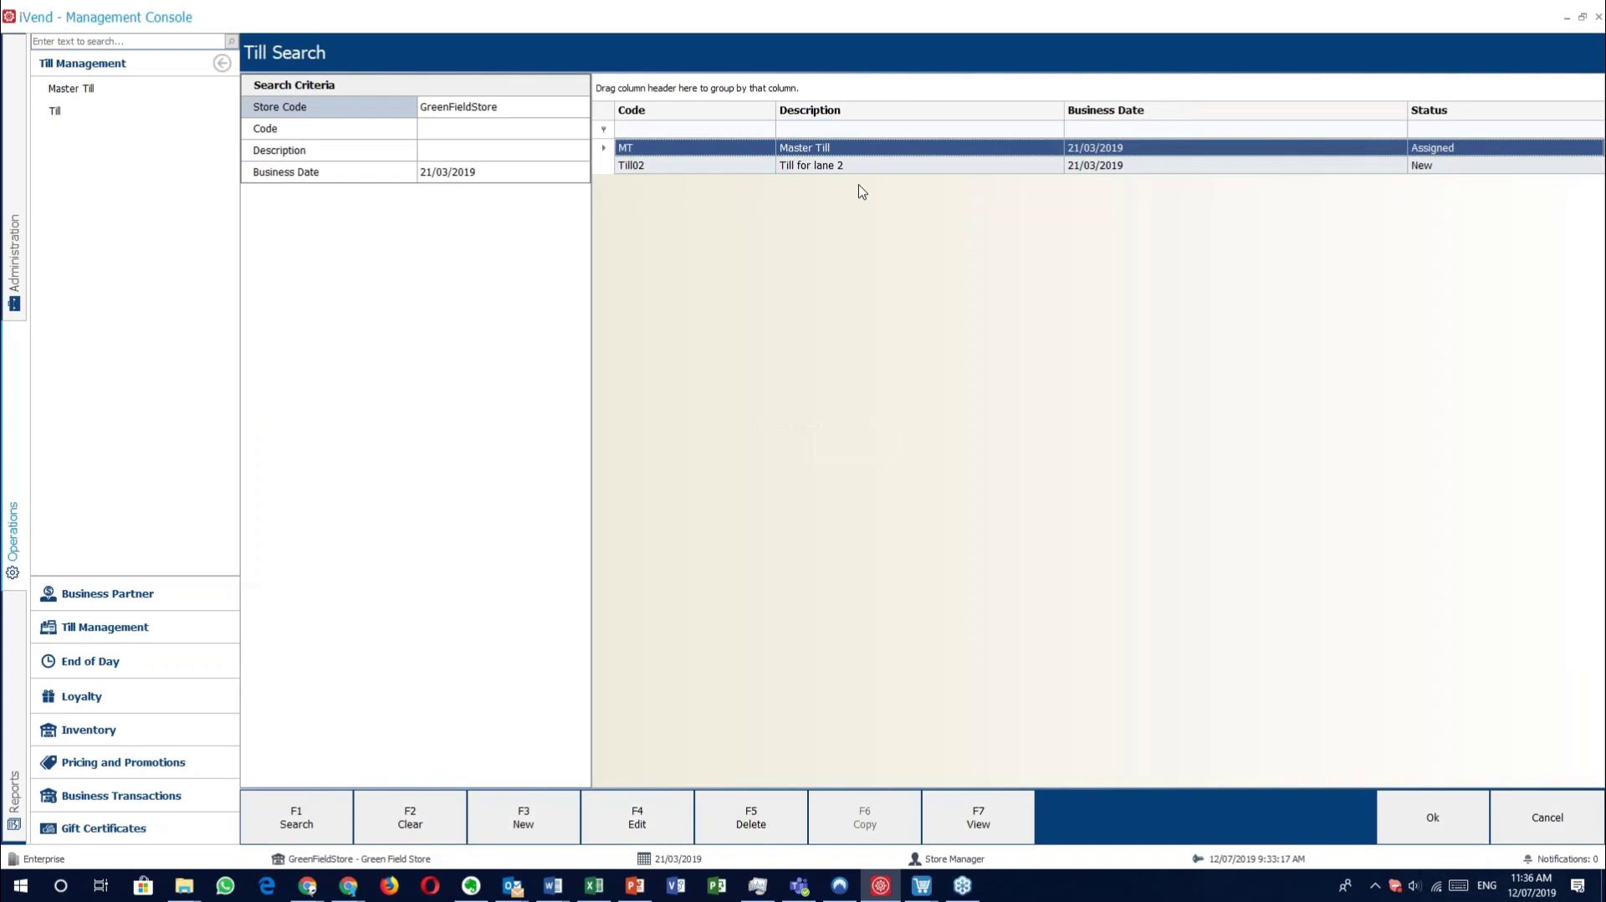
Try to delete the assigned Master Till record (MT) from the till list.
left_click(791, 168)
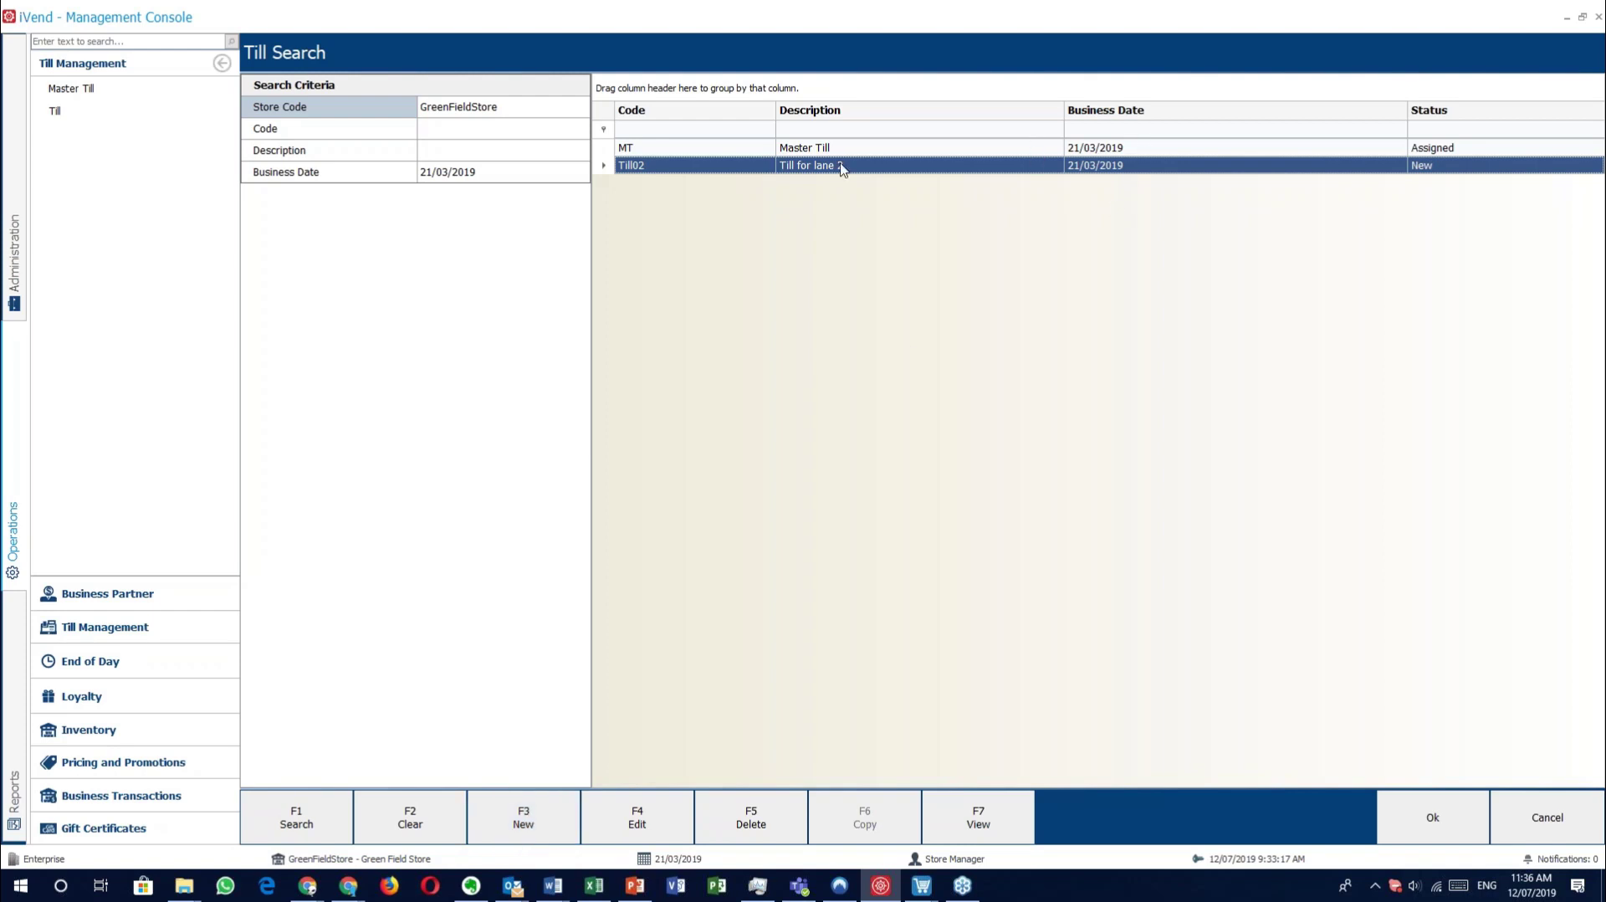
left_click(1048, 149)
left_click(750, 813)
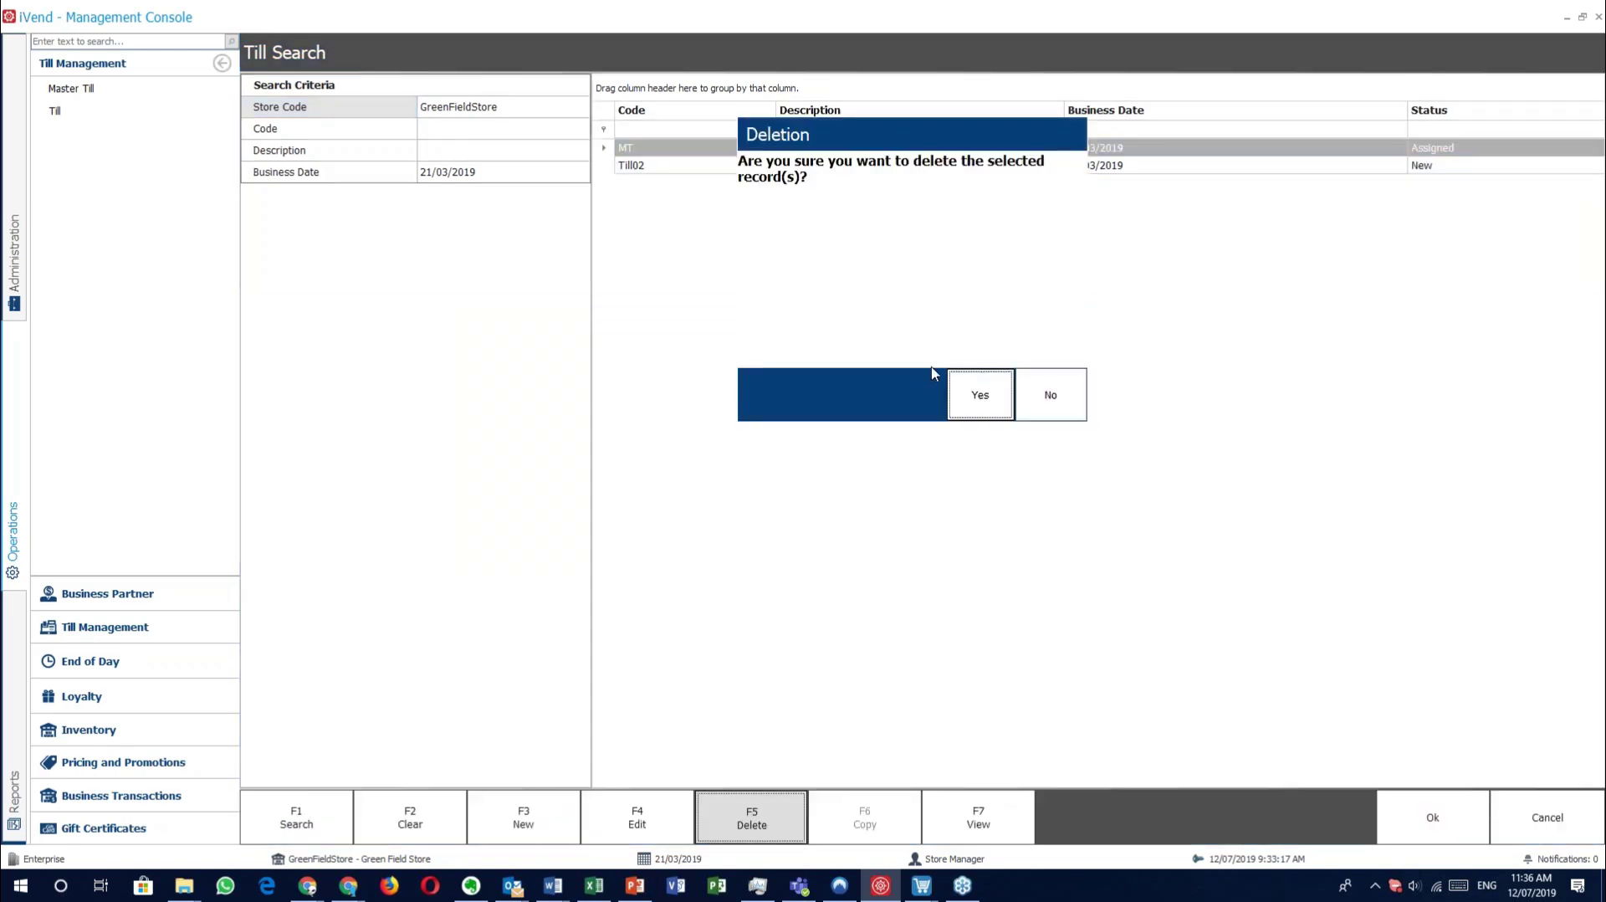
left_click(977, 394)
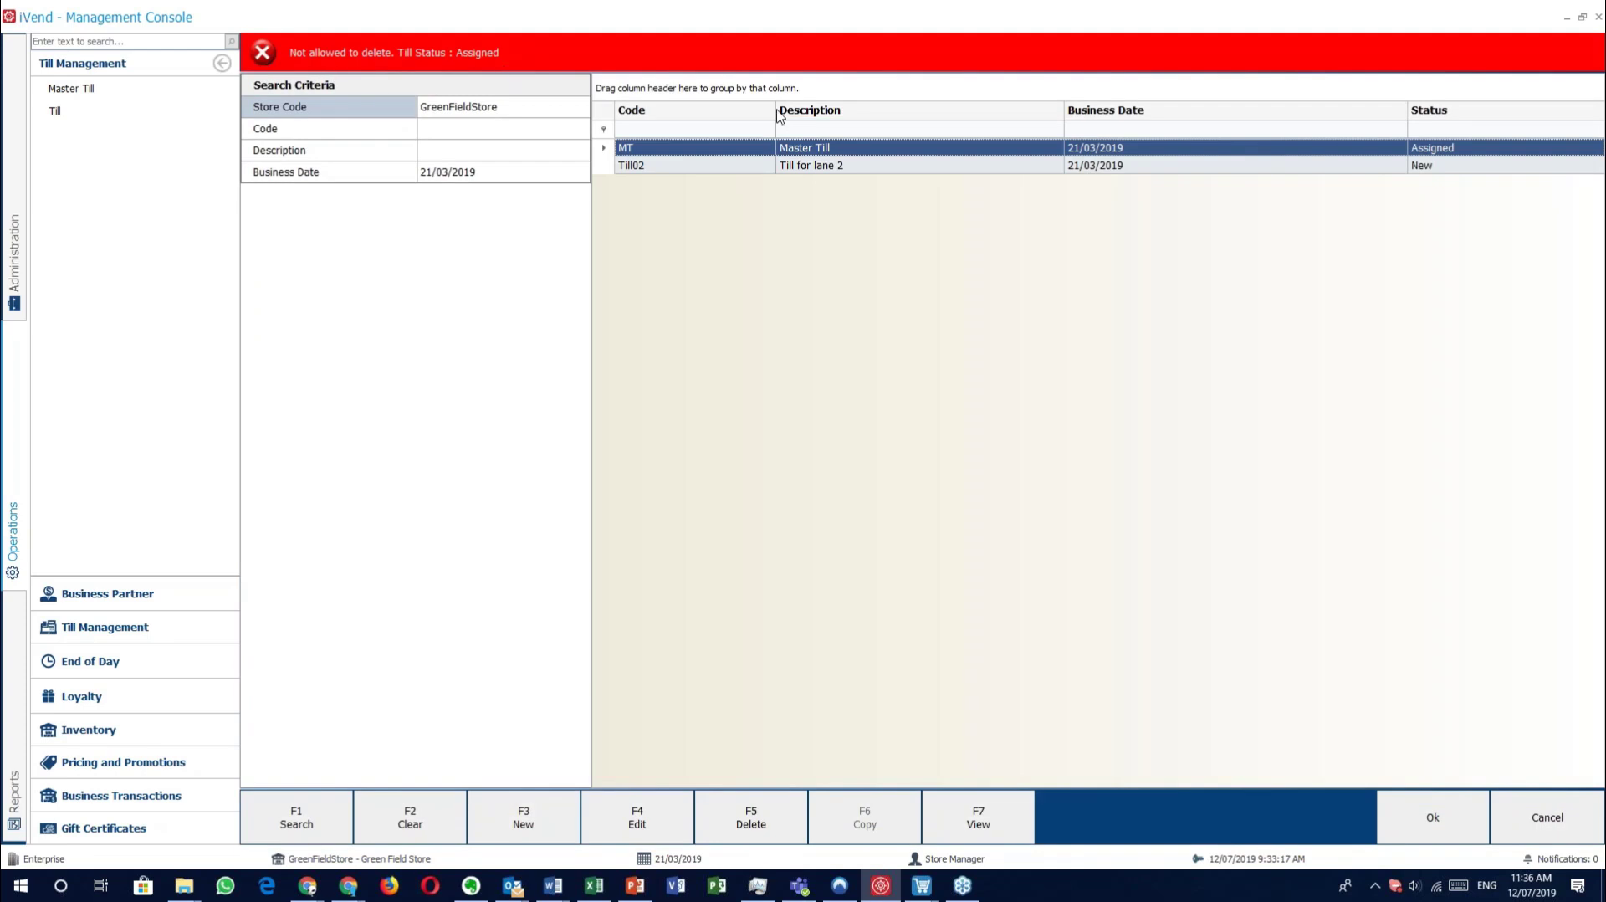
Delete the Till02 record, Till for lane 2, from the till list.
left_click(865, 167)
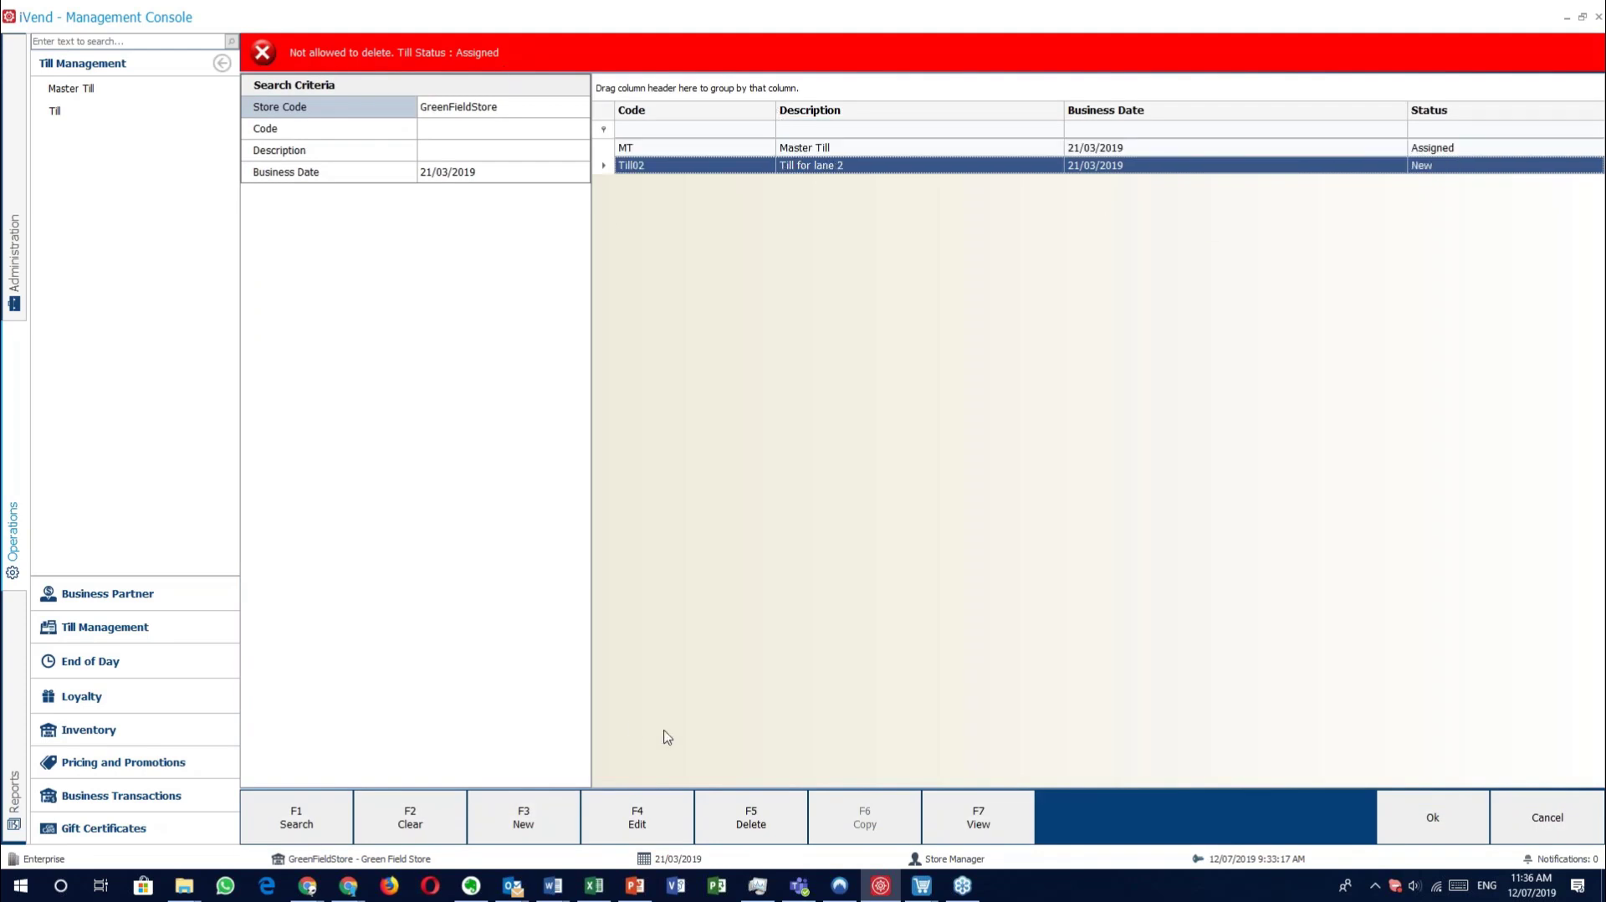
left_click(751, 816)
left_click(977, 393)
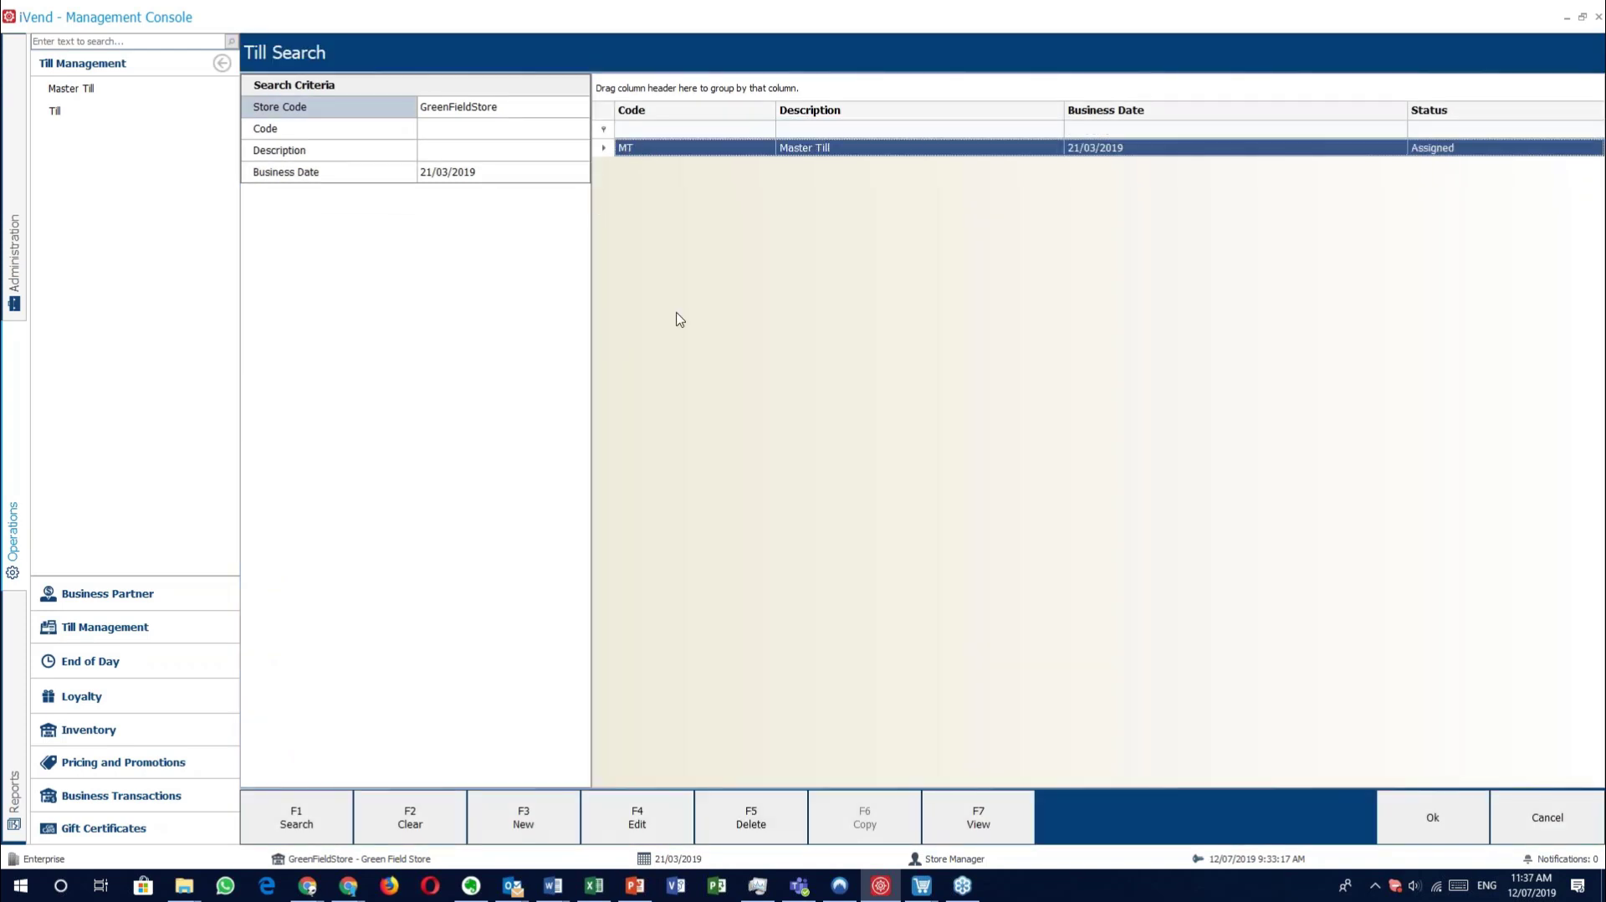
Switch to iVend Point of Sale and complete the open sale with a cash payment.
mouse_move(929, 894)
left_click(724, 804)
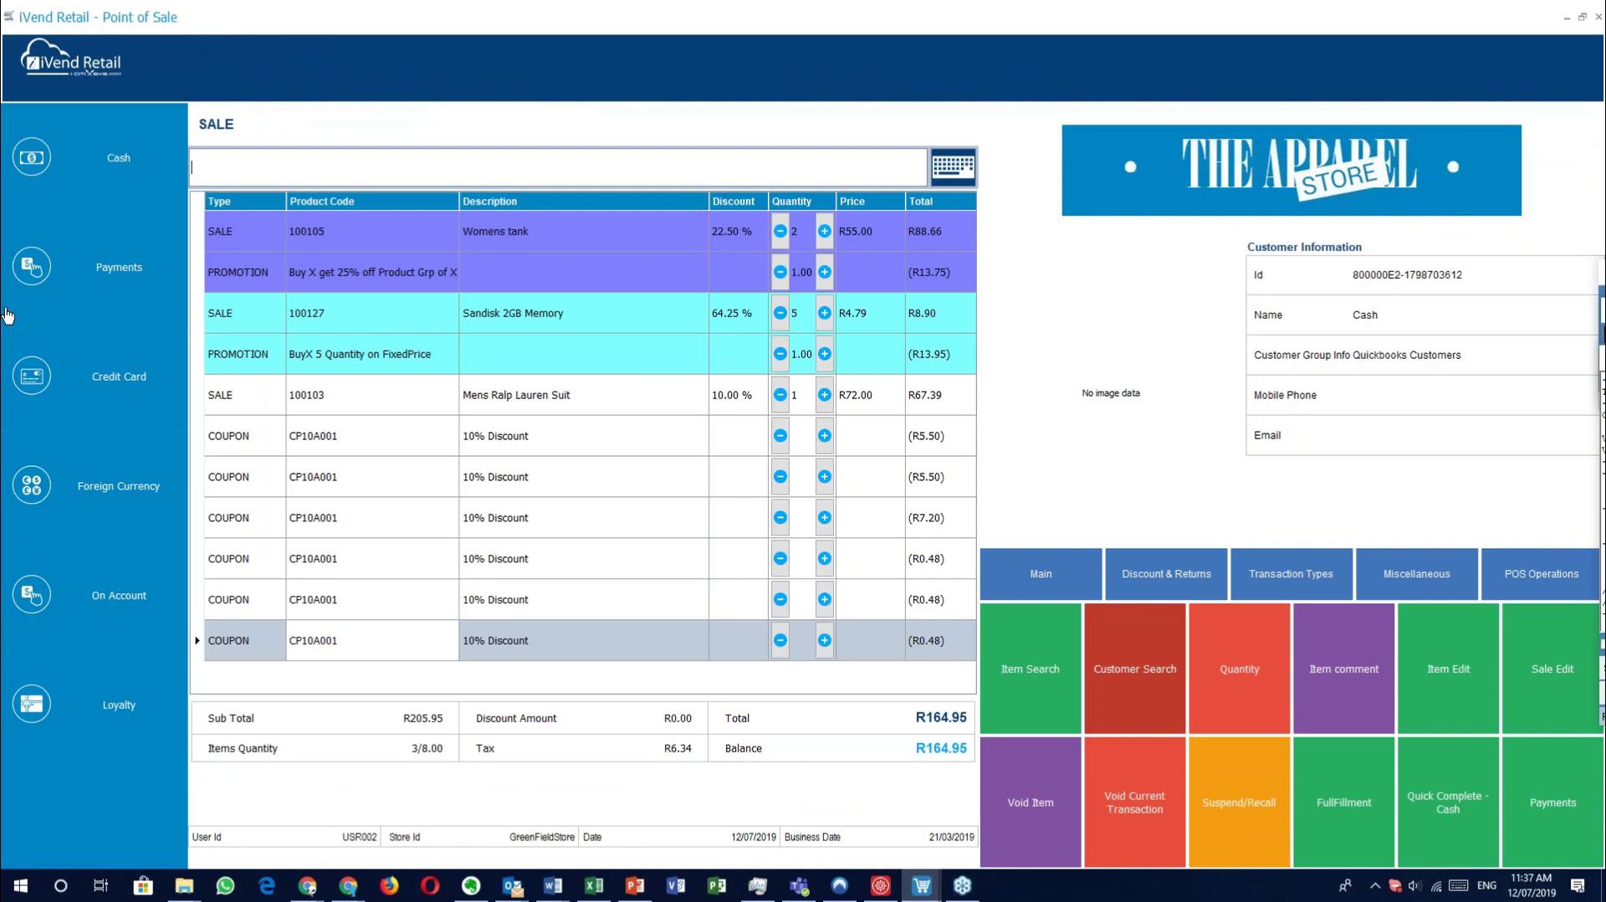
left_click(116, 166)
left_click(1393, 843)
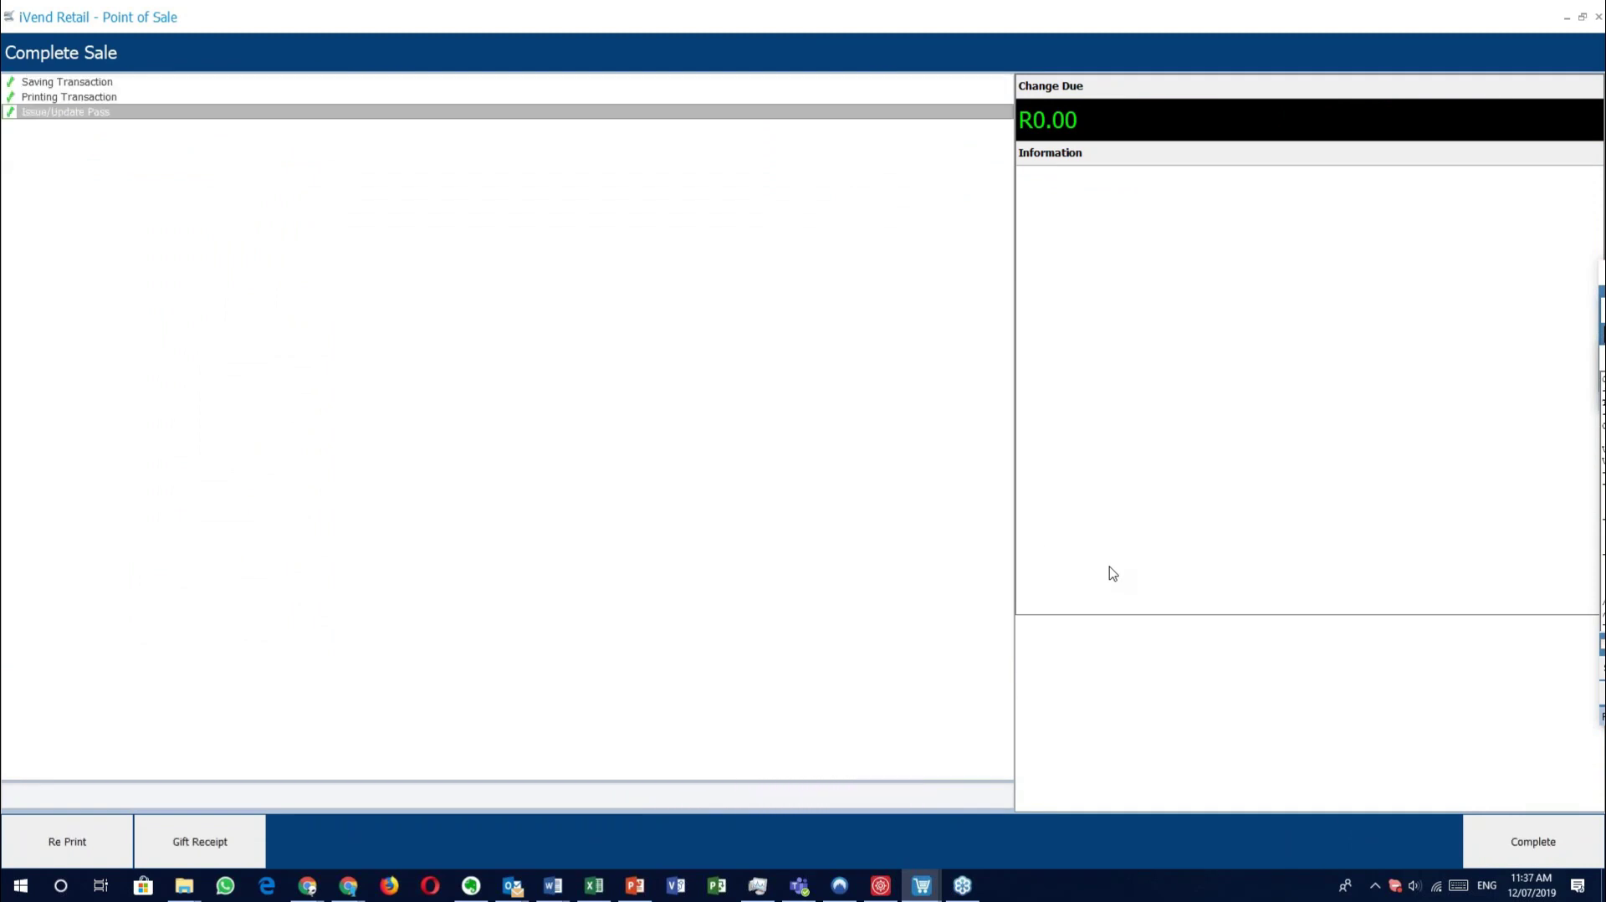
left_click(1563, 850)
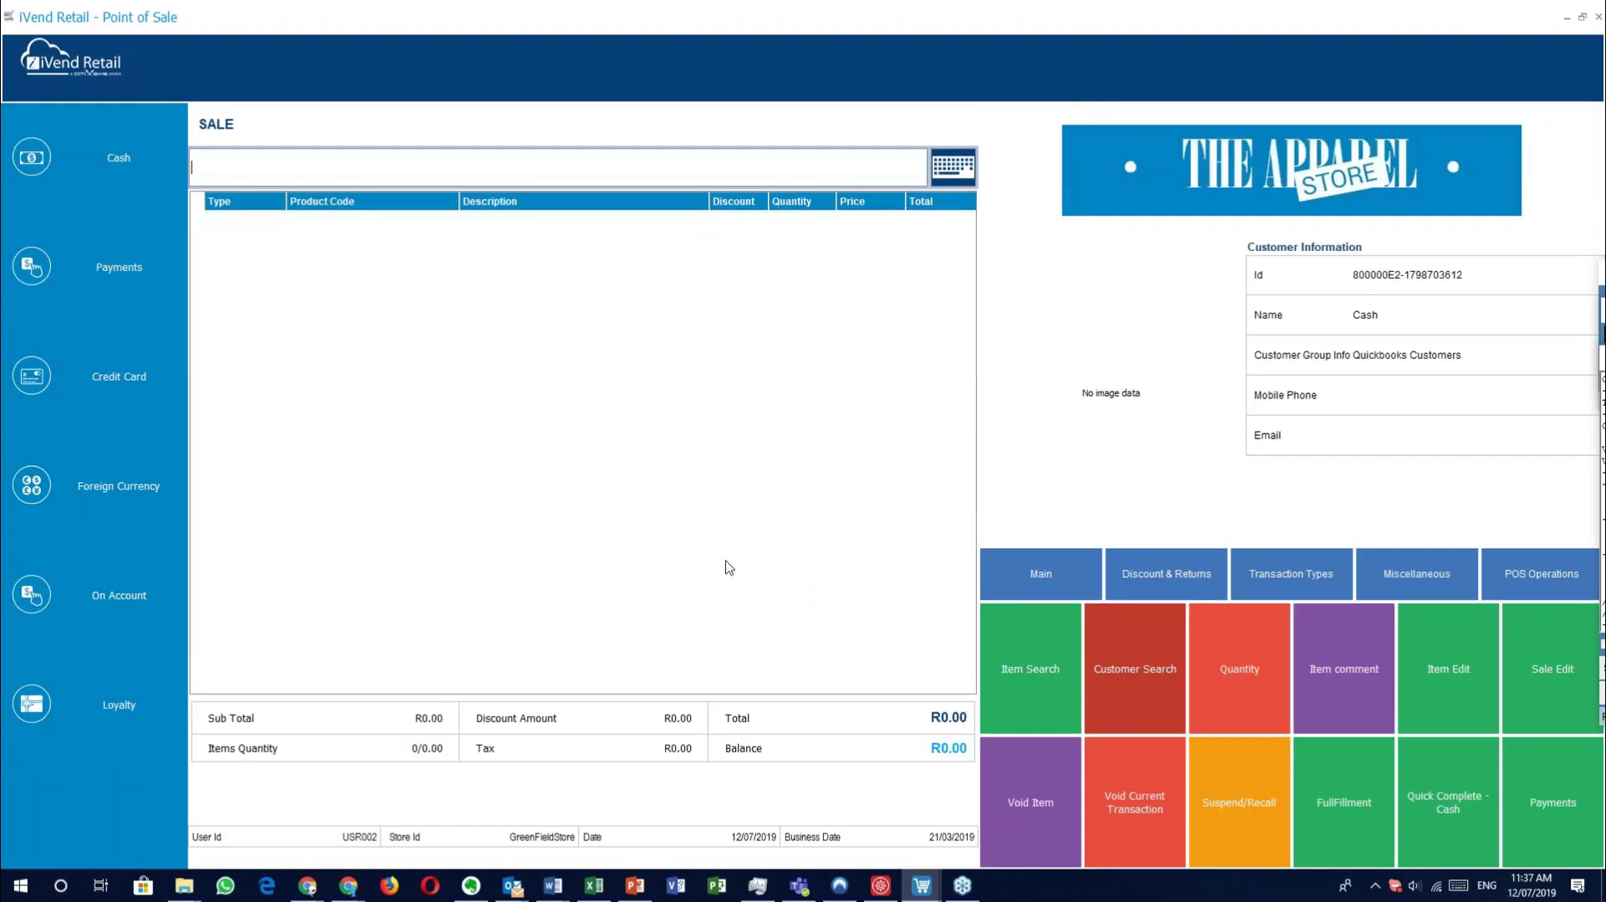
Open Till Selection, look at Cash Drawer 2 and Cash Drawer 1, and select the assigned Master Till.
left_click(63, 72)
left_click(1435, 131)
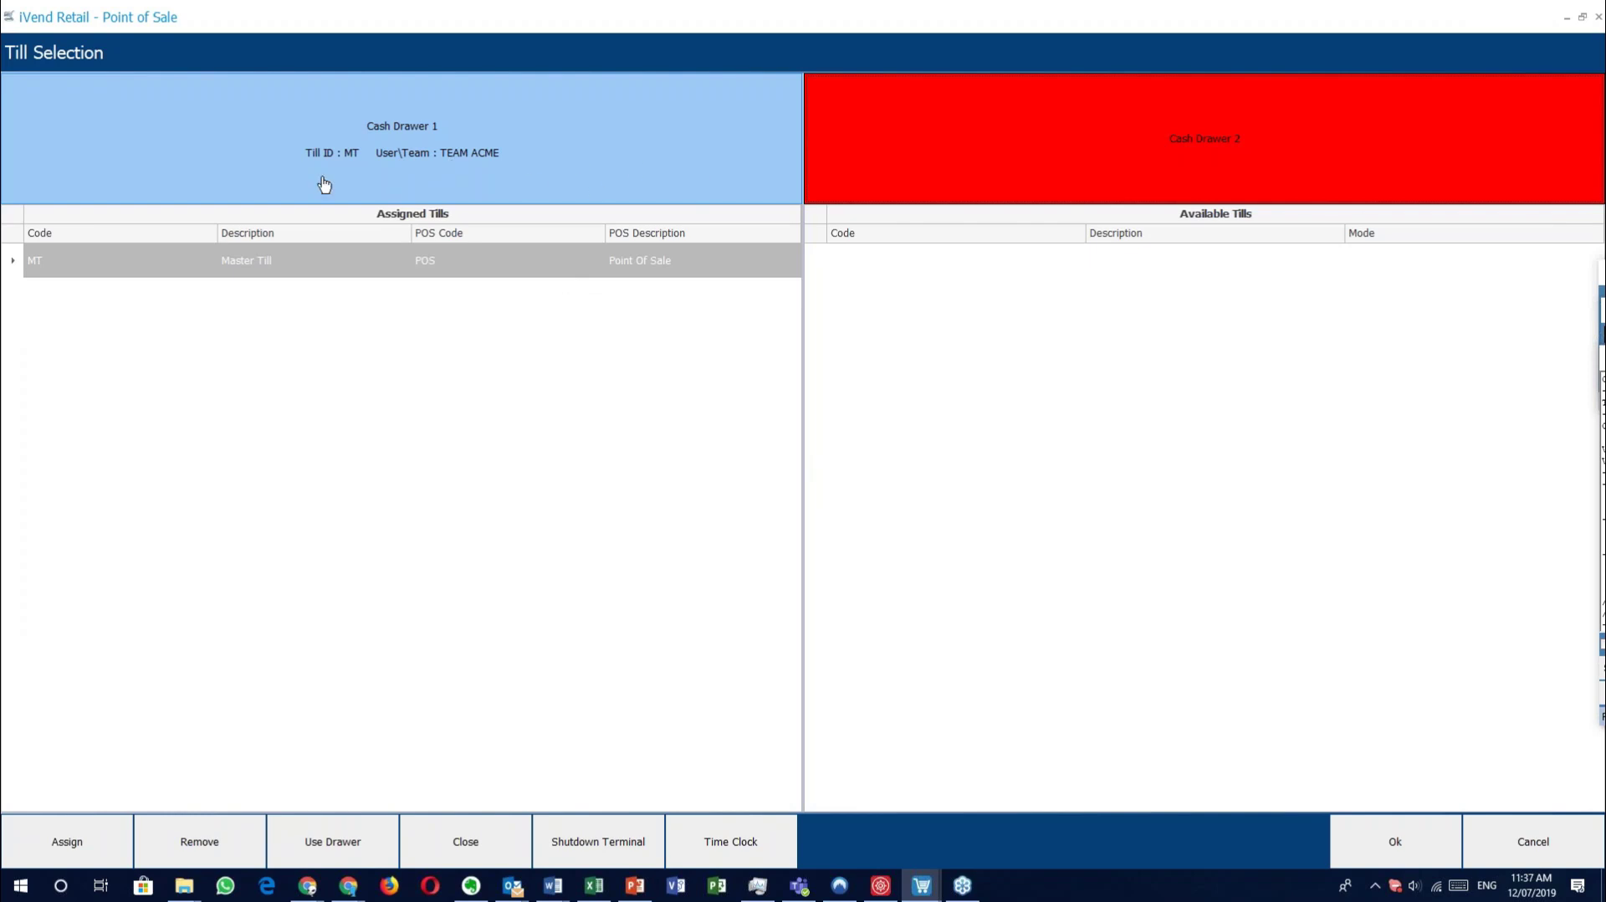
left_click(1080, 136)
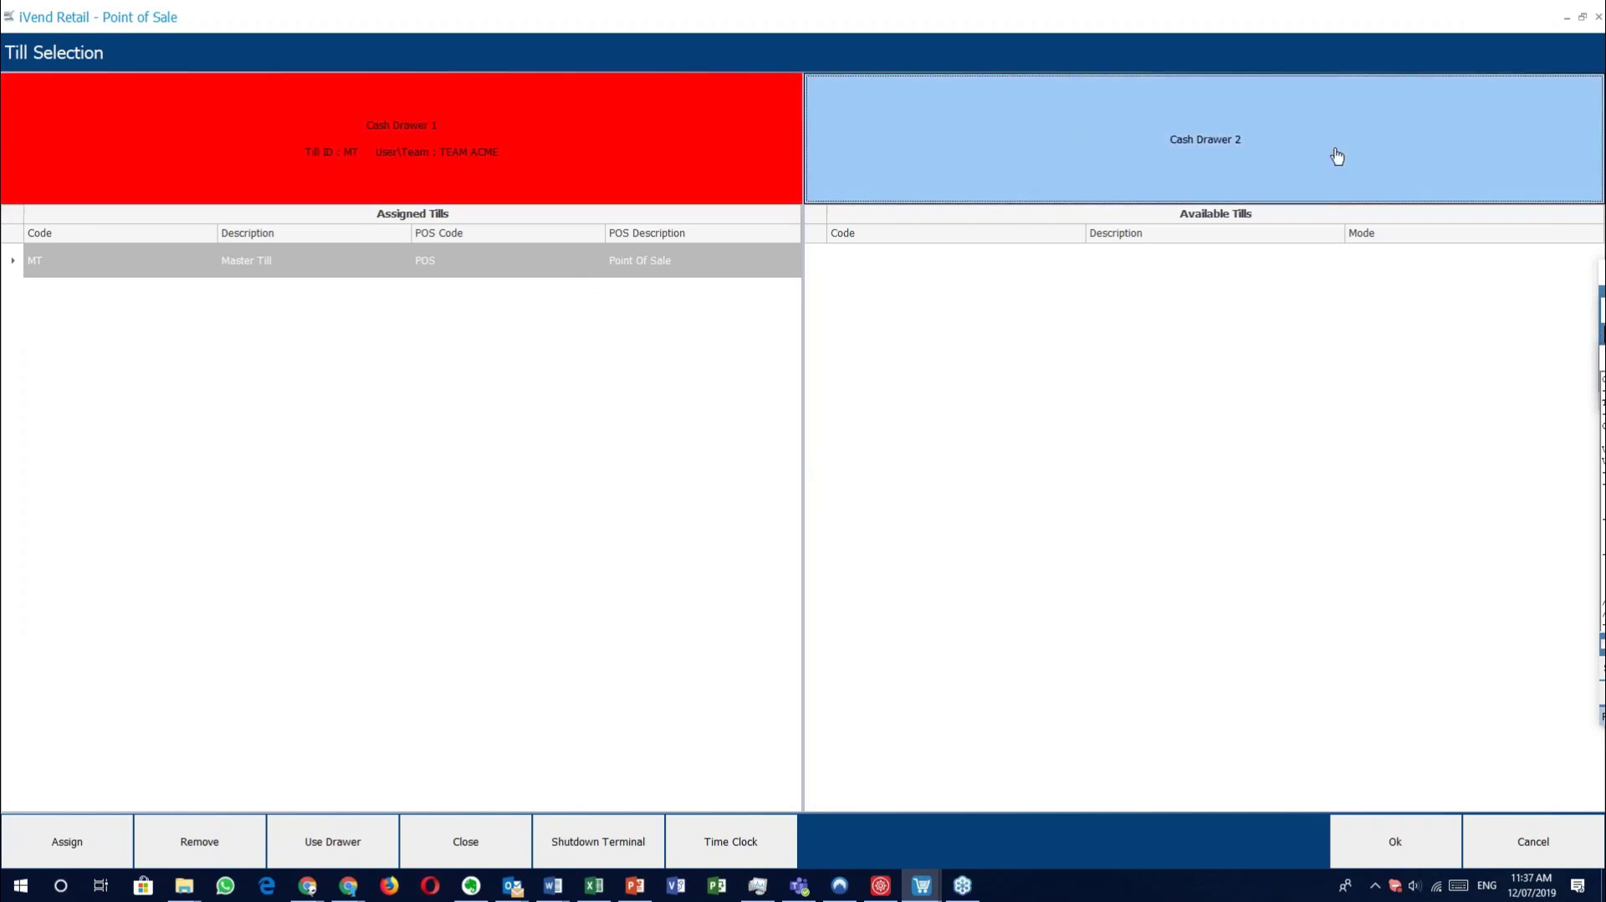
left_click(653, 146)
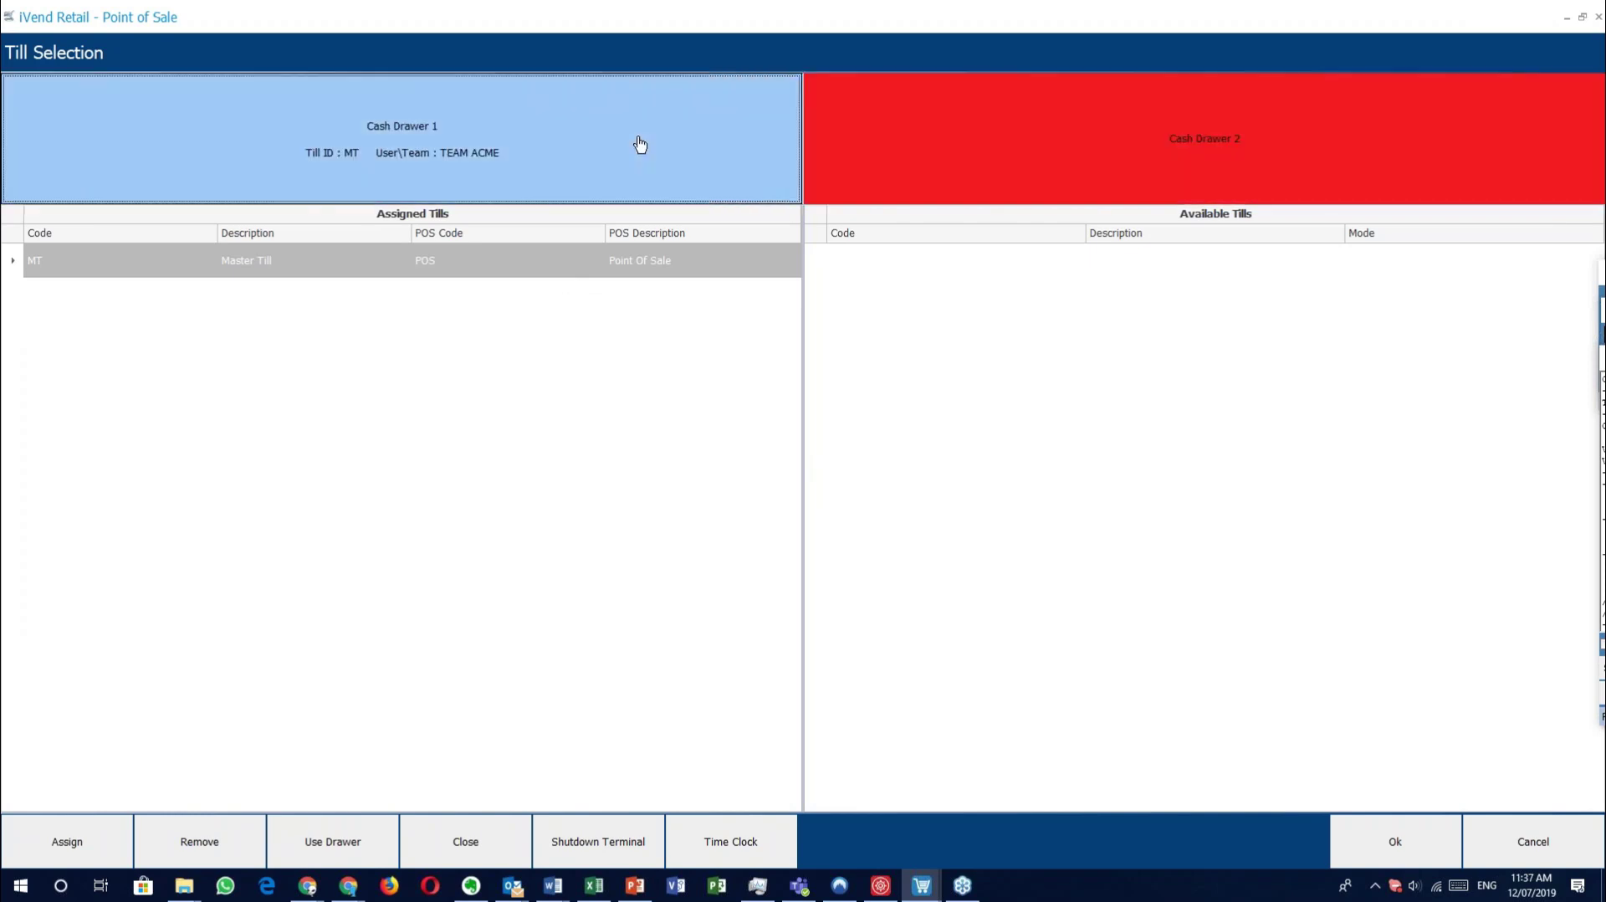
left_click(476, 216)
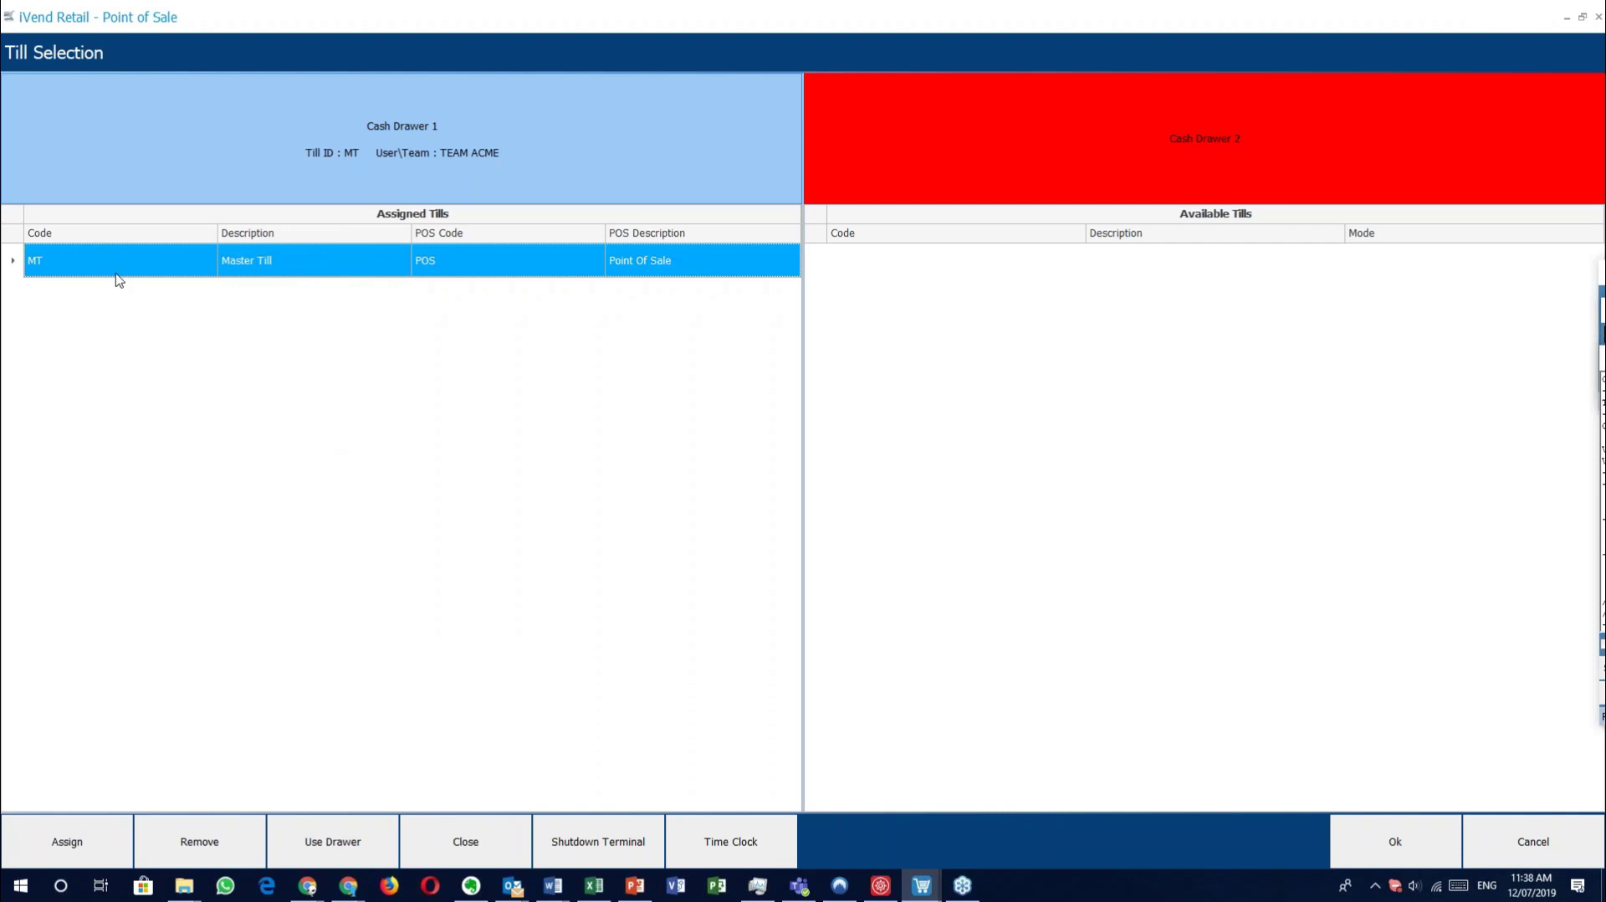
Start removing the Master Till from Cash Drawer 1 with a till count, enter R5,000.00 as cash, and check the denomination details.
left_click(228, 816)
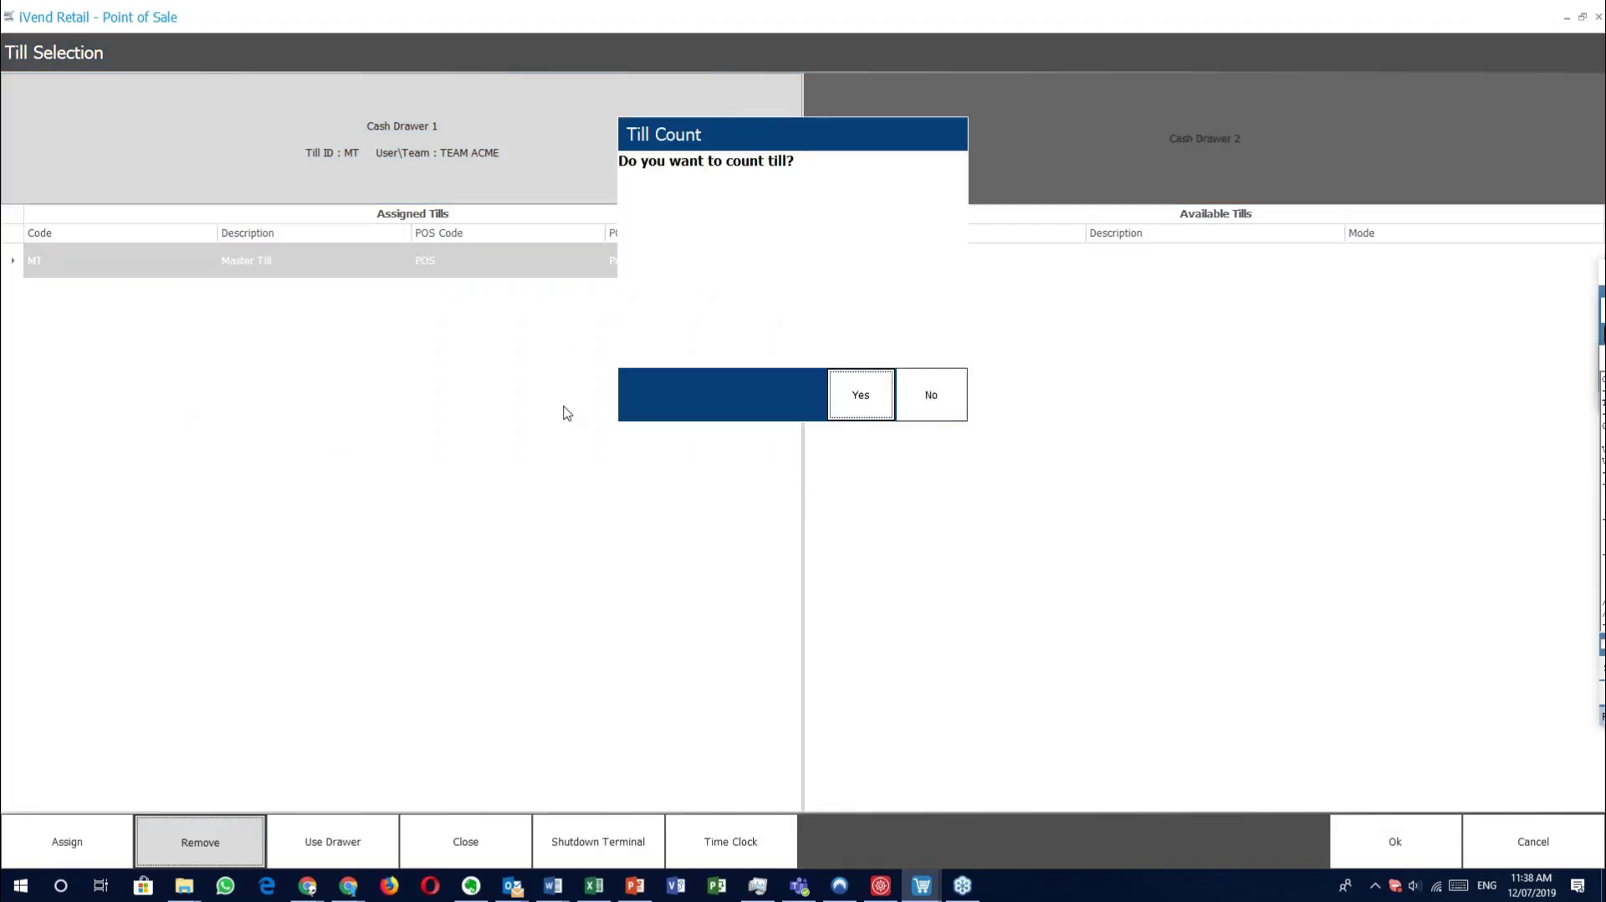
left_click(861, 395)
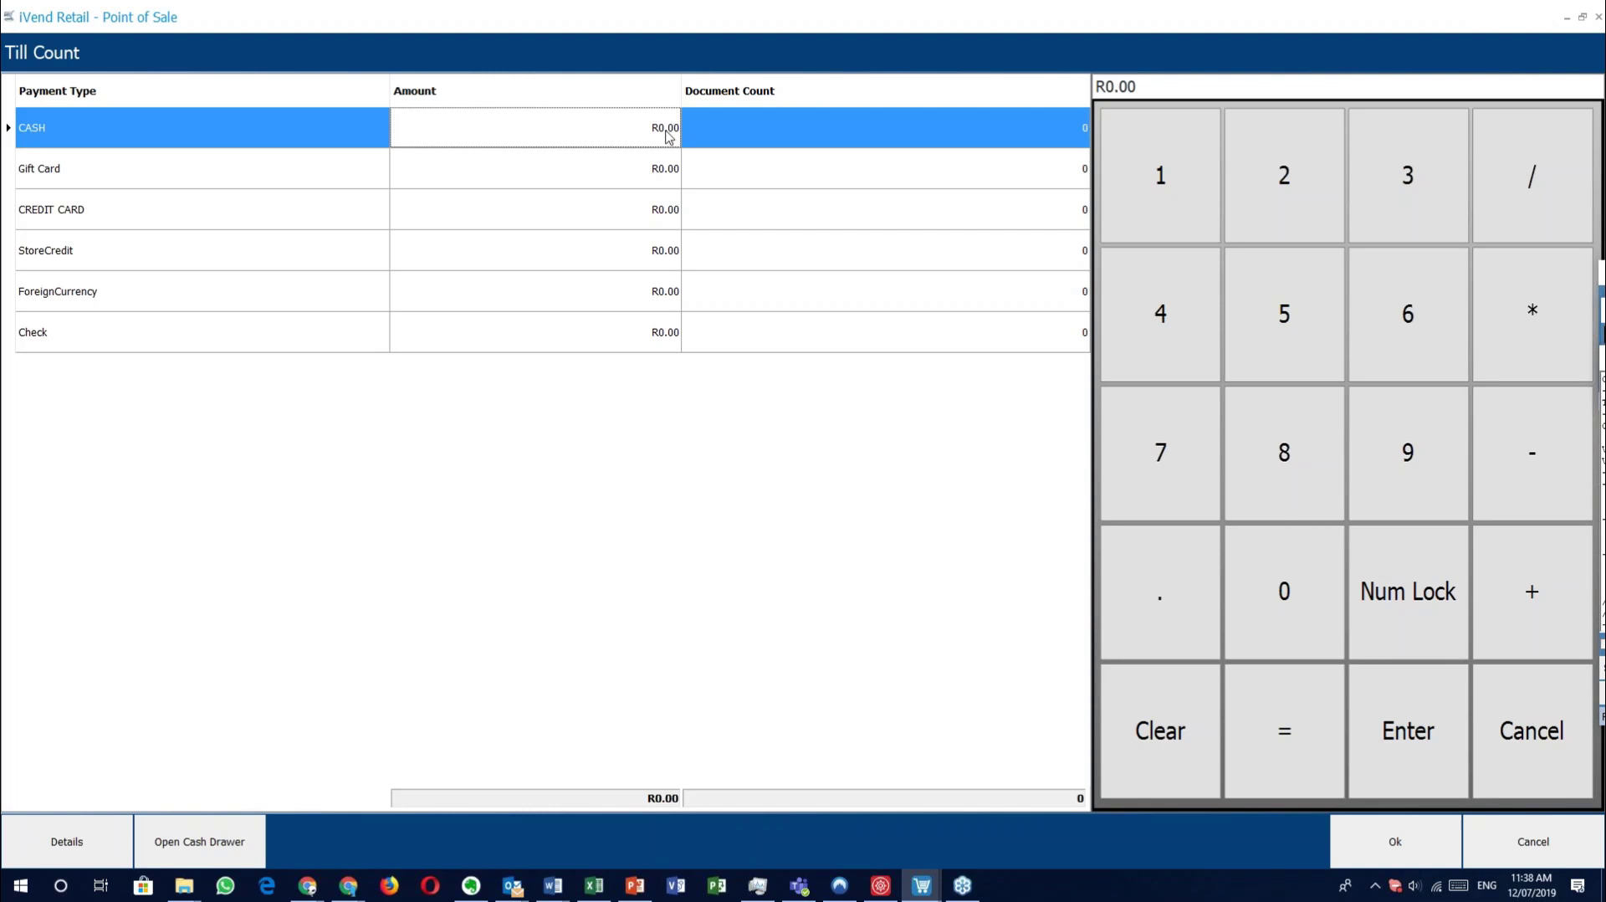
left_click(1157, 94)
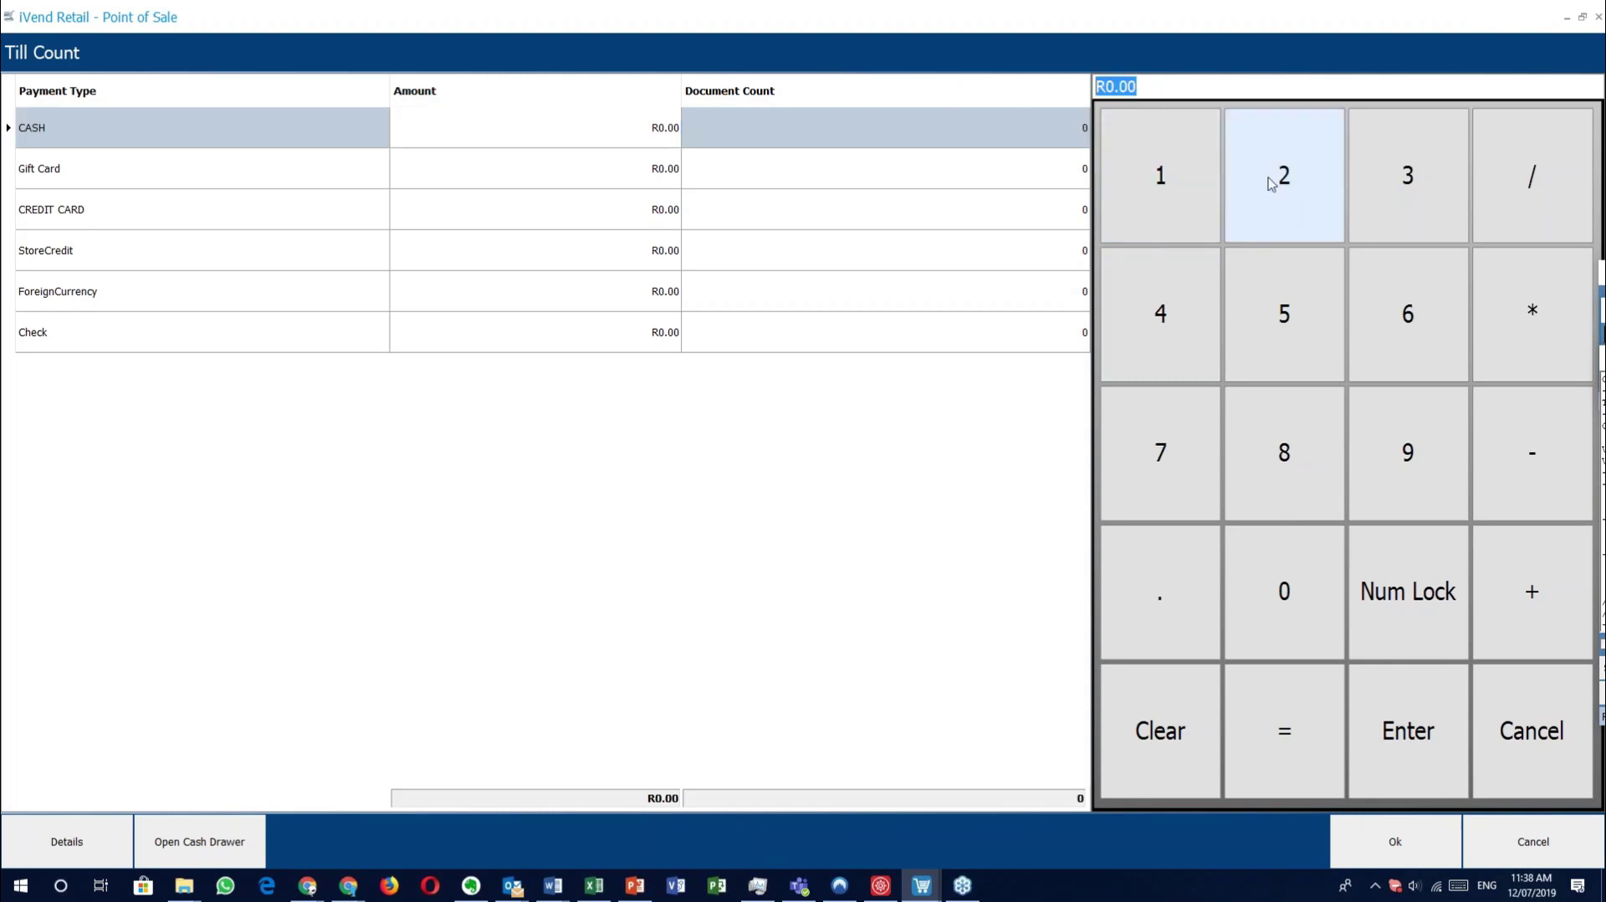
left_click(1302, 305)
left_click(1319, 588)
left_click(1318, 588)
left_click(1318, 588)
left_click(1423, 743)
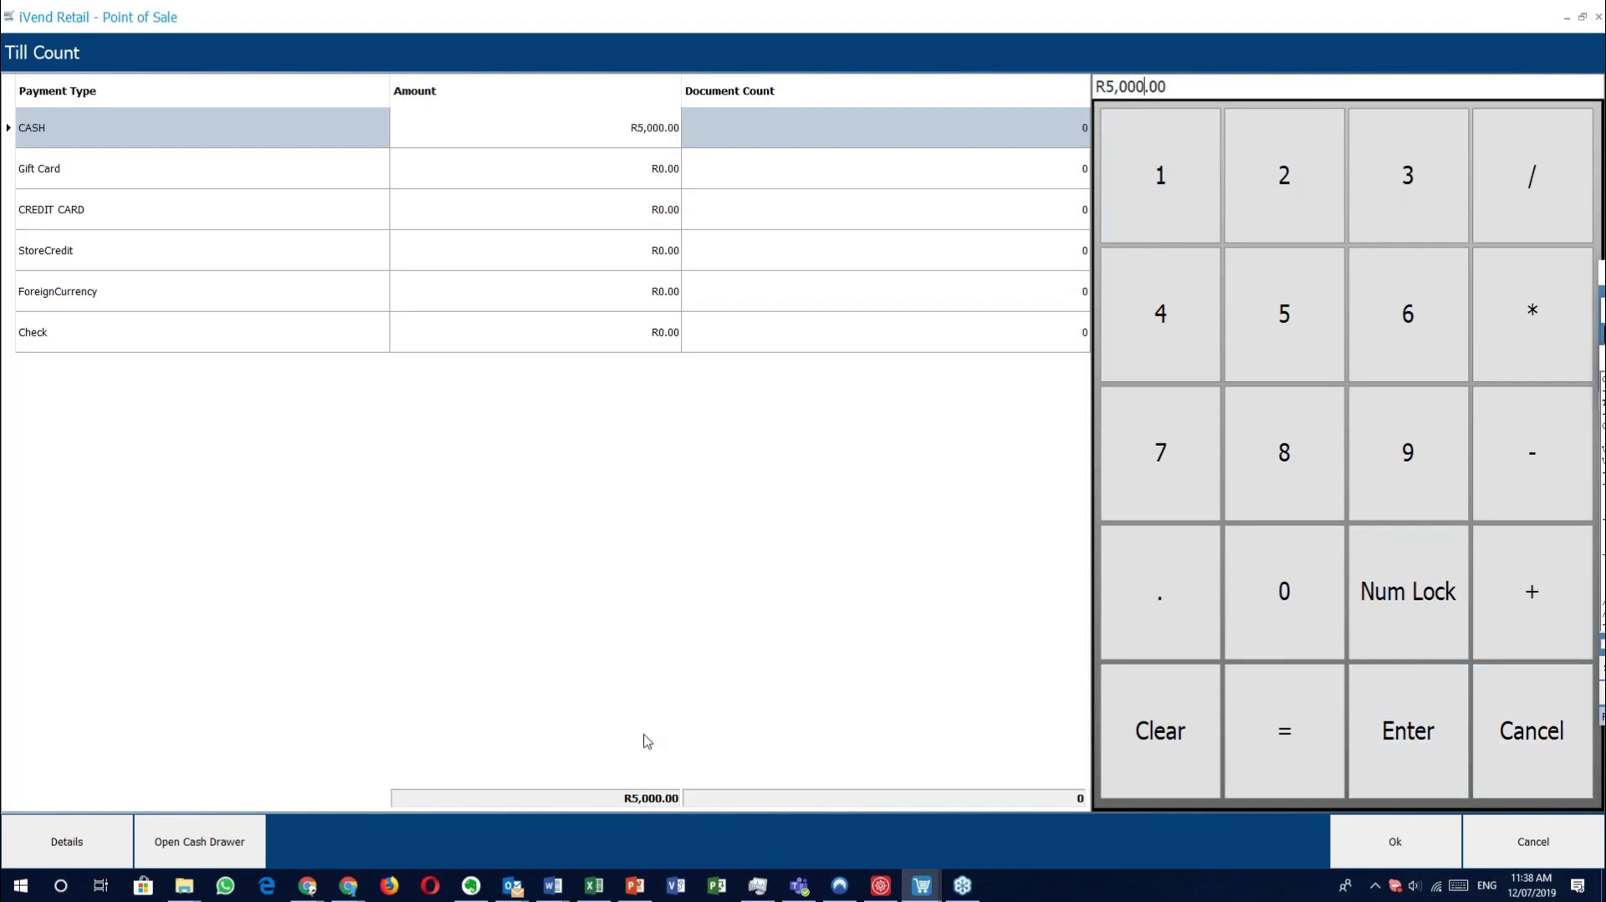
left_click(109, 839)
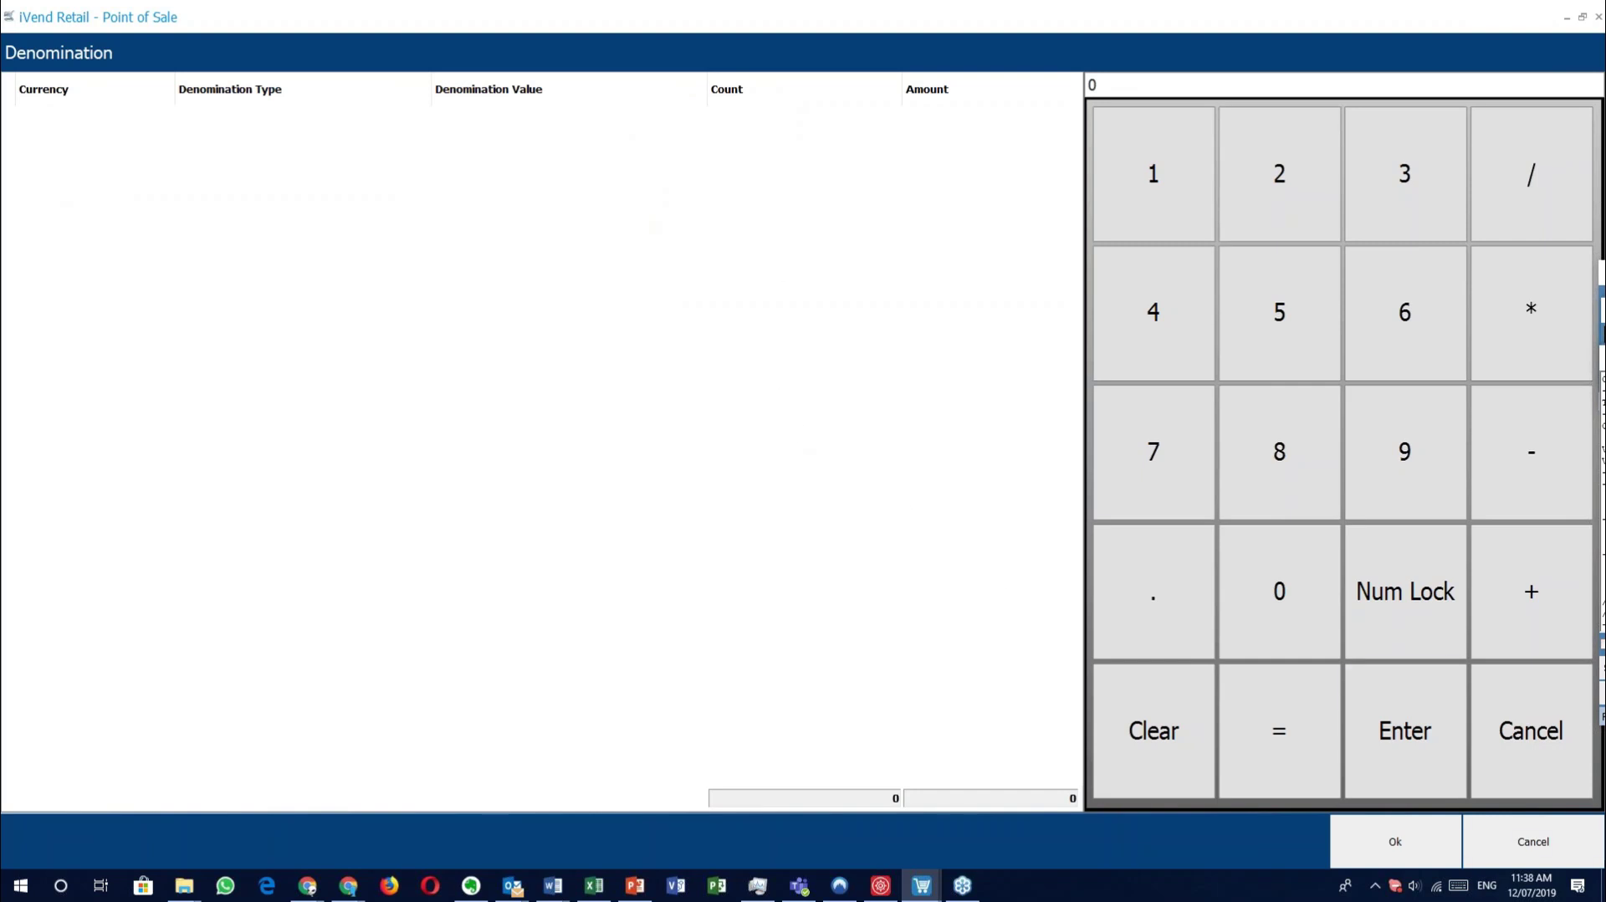
left_click(1531, 843)
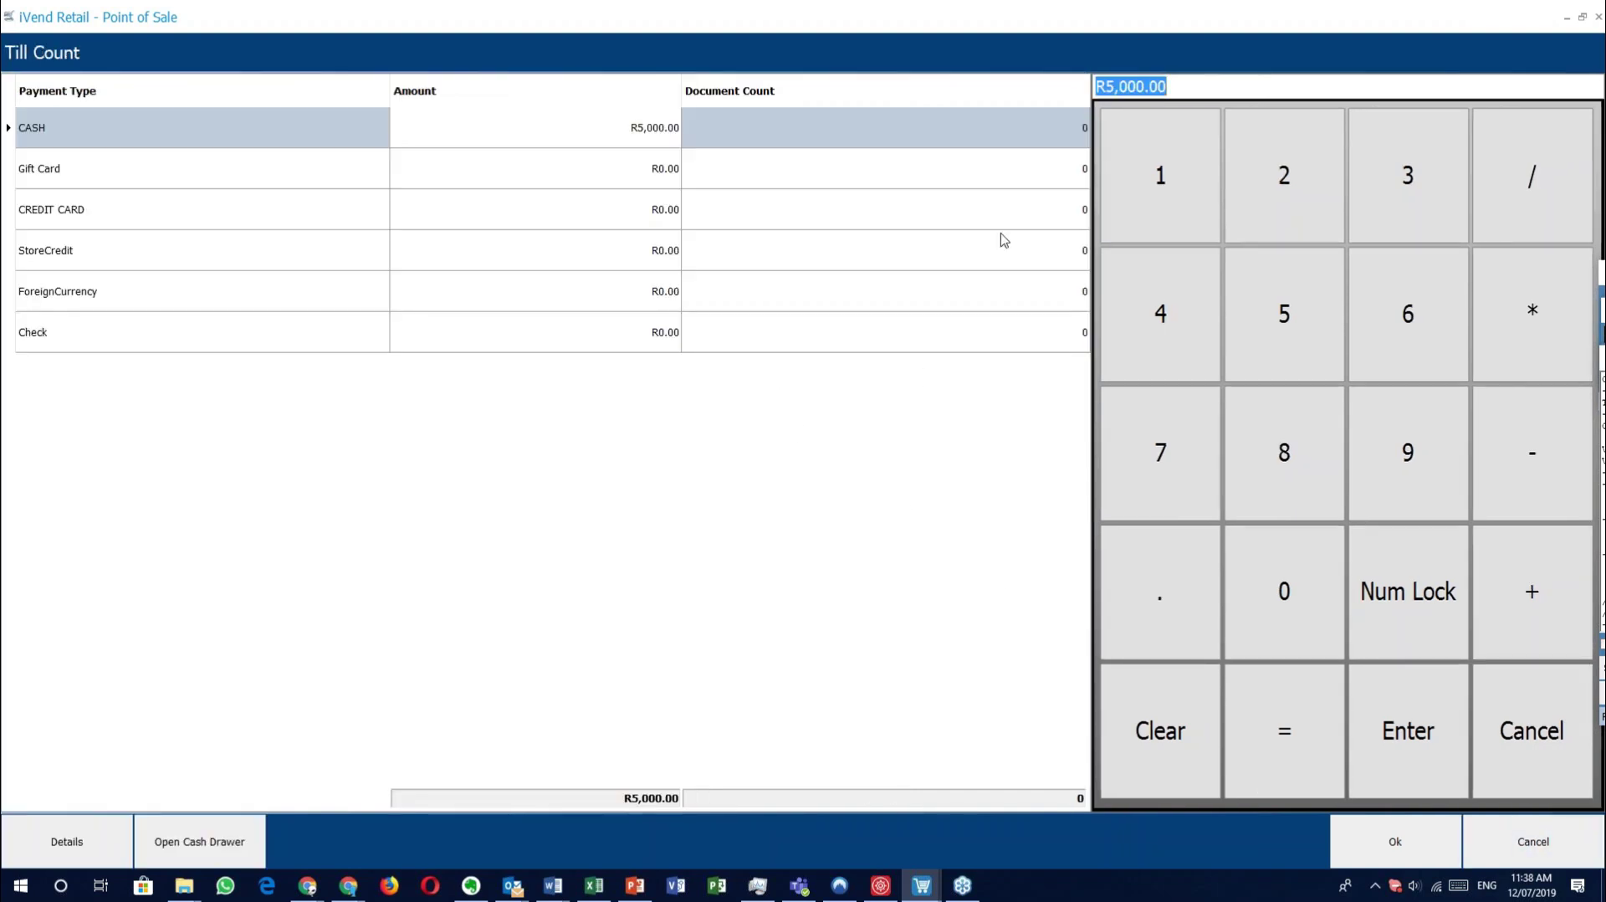
Submit the till count despite the variance, with the audit comment igytcutyrdctrytm, and print the drawer count receipt.
left_click(1420, 840)
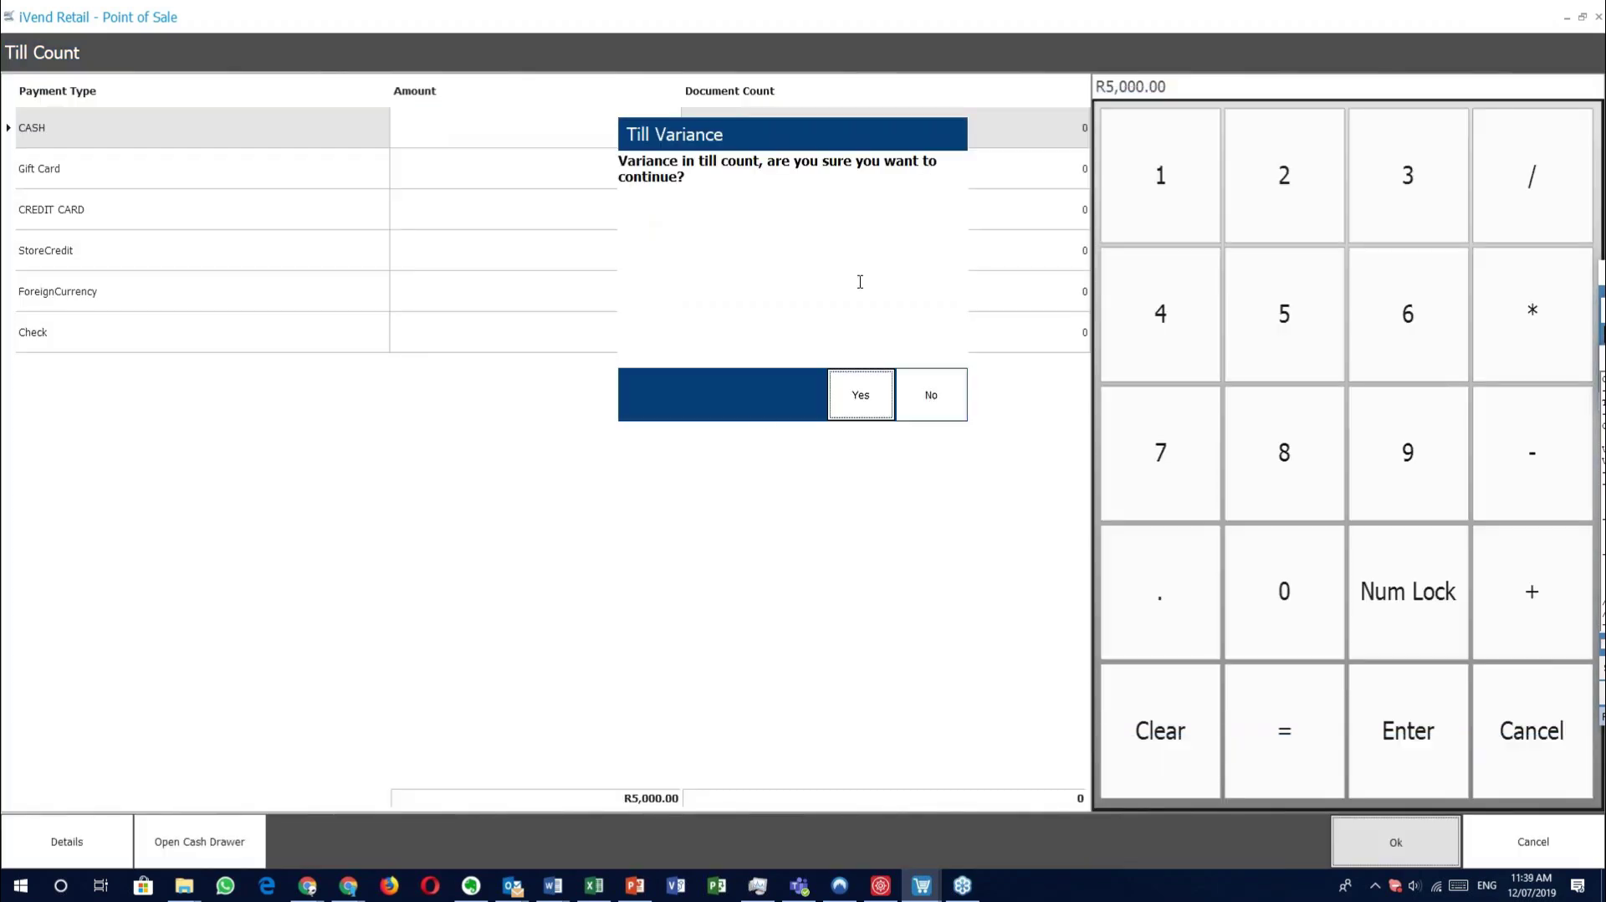
left_click(842, 405)
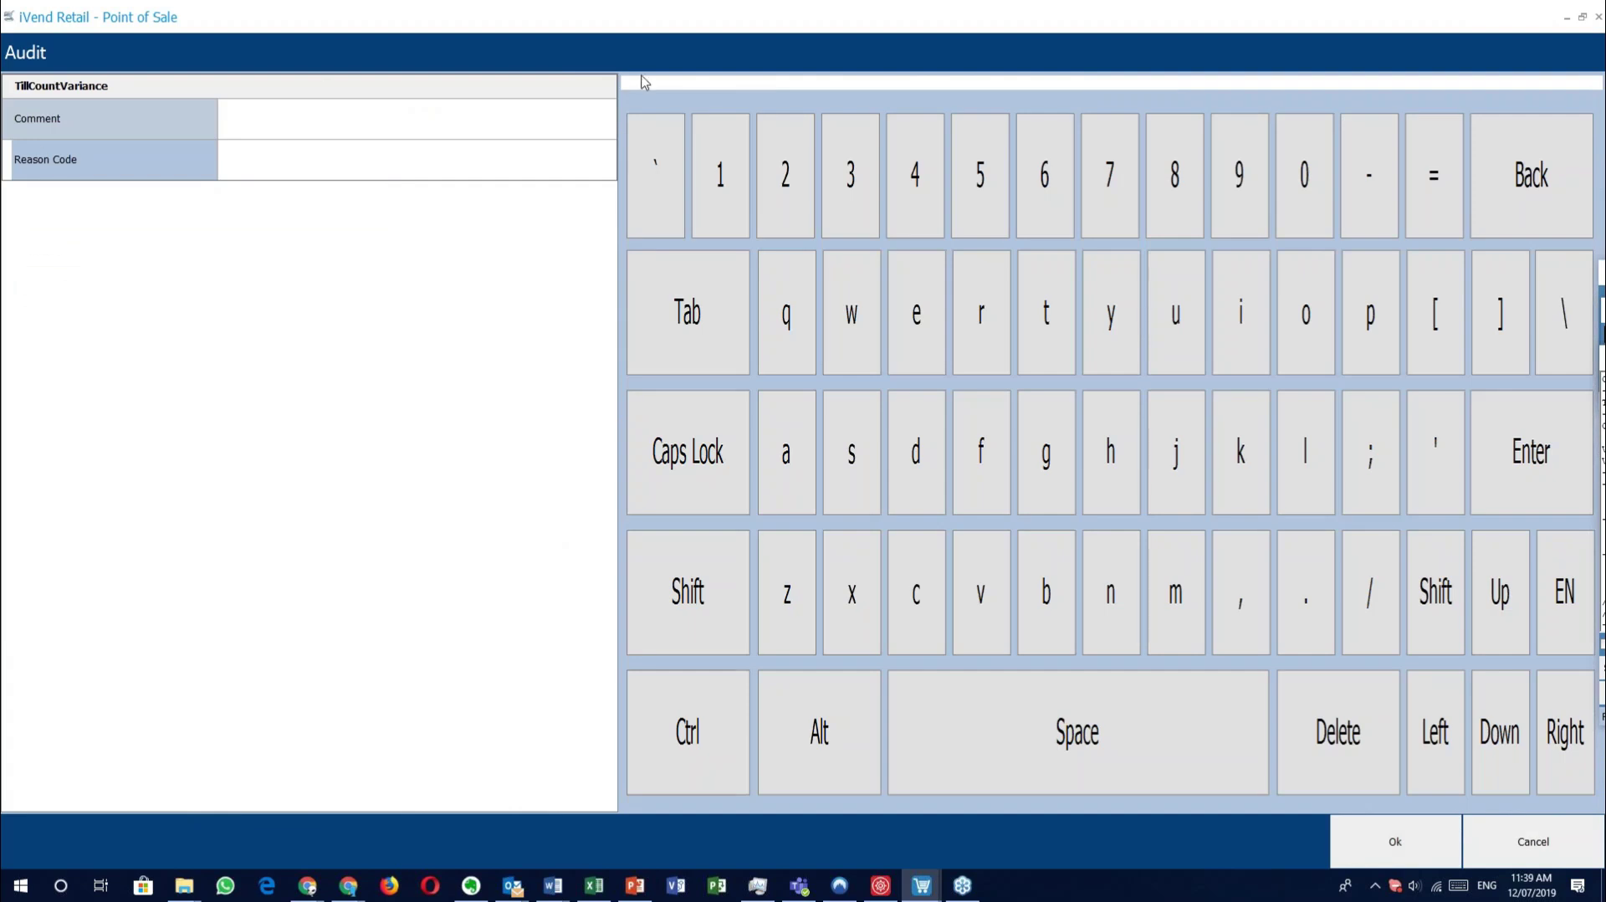
type("lgytcutyrdctrytm")
left_click(549, 161)
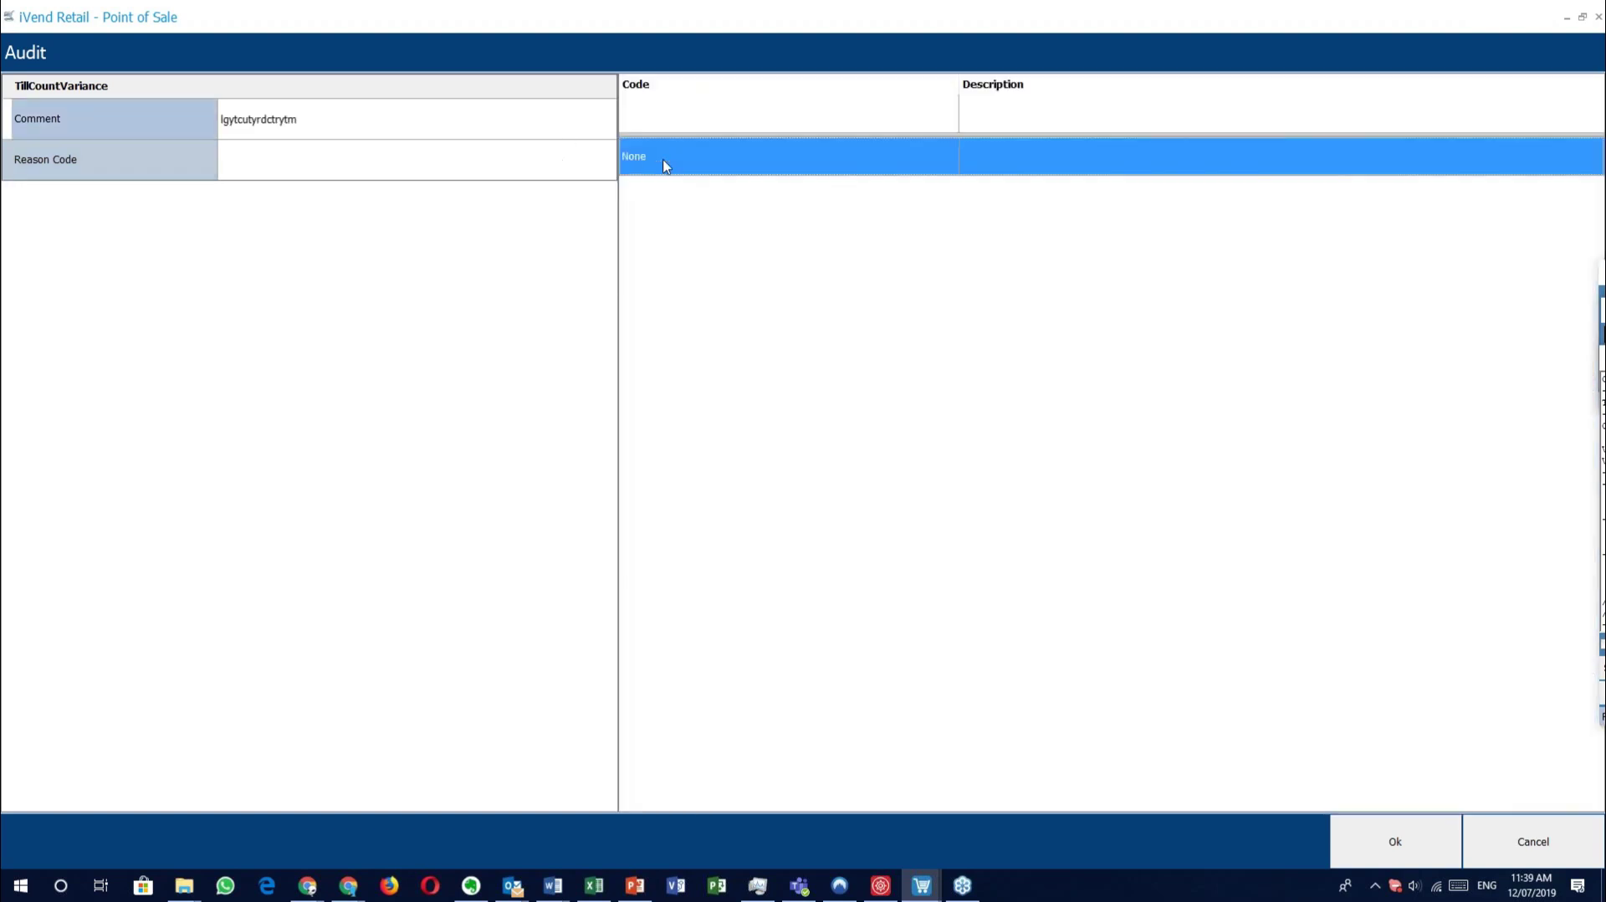
left_click(1420, 828)
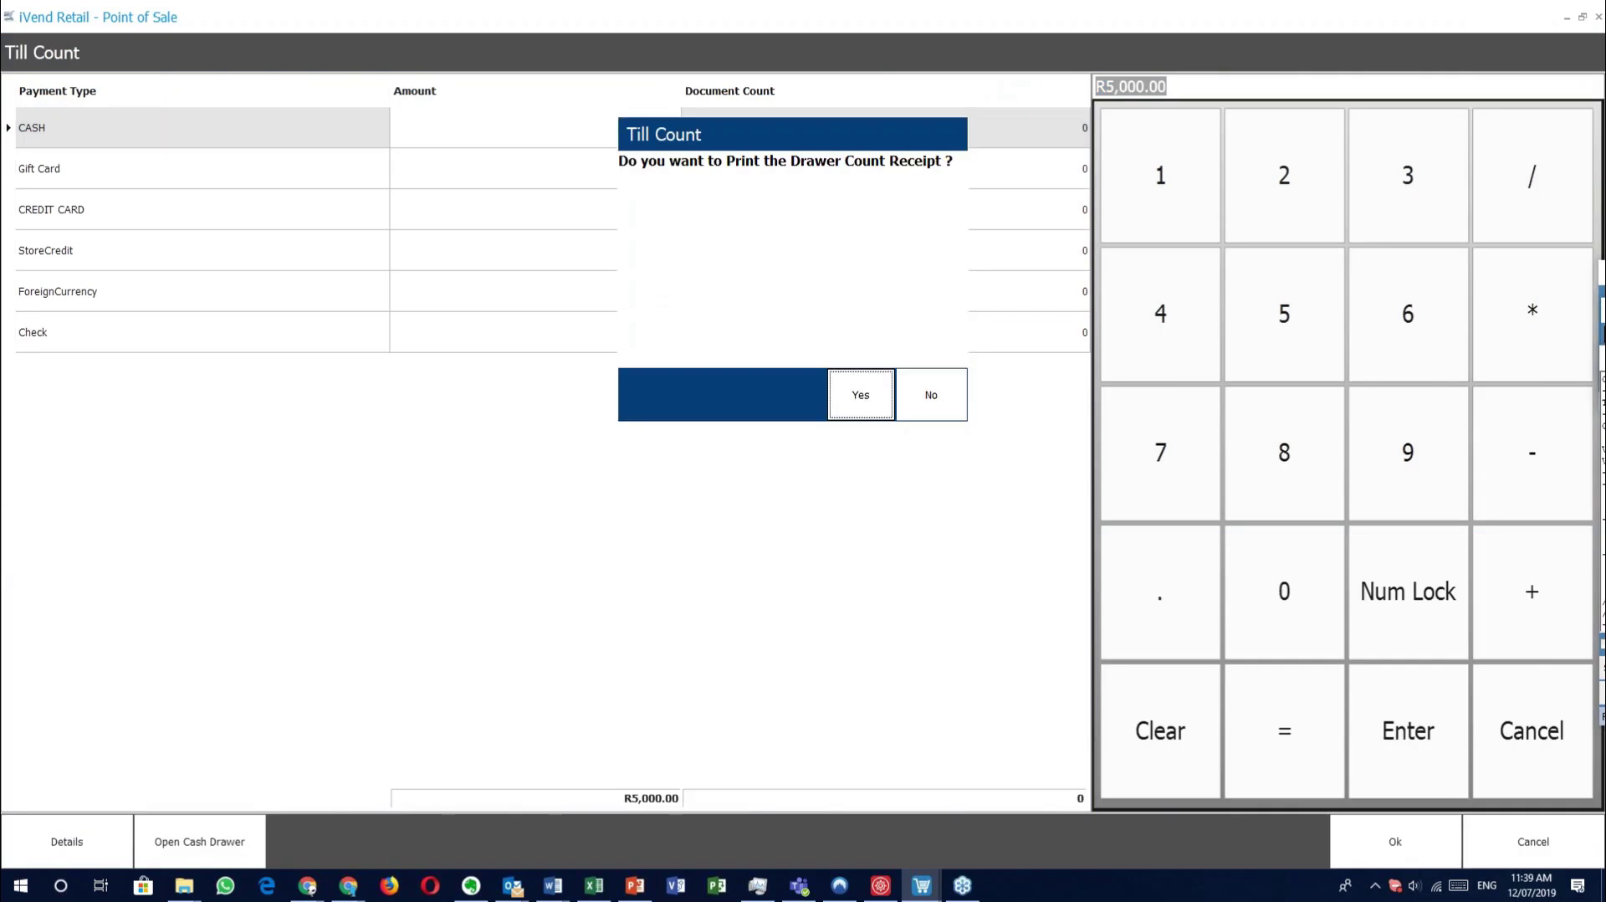
left_click(862, 395)
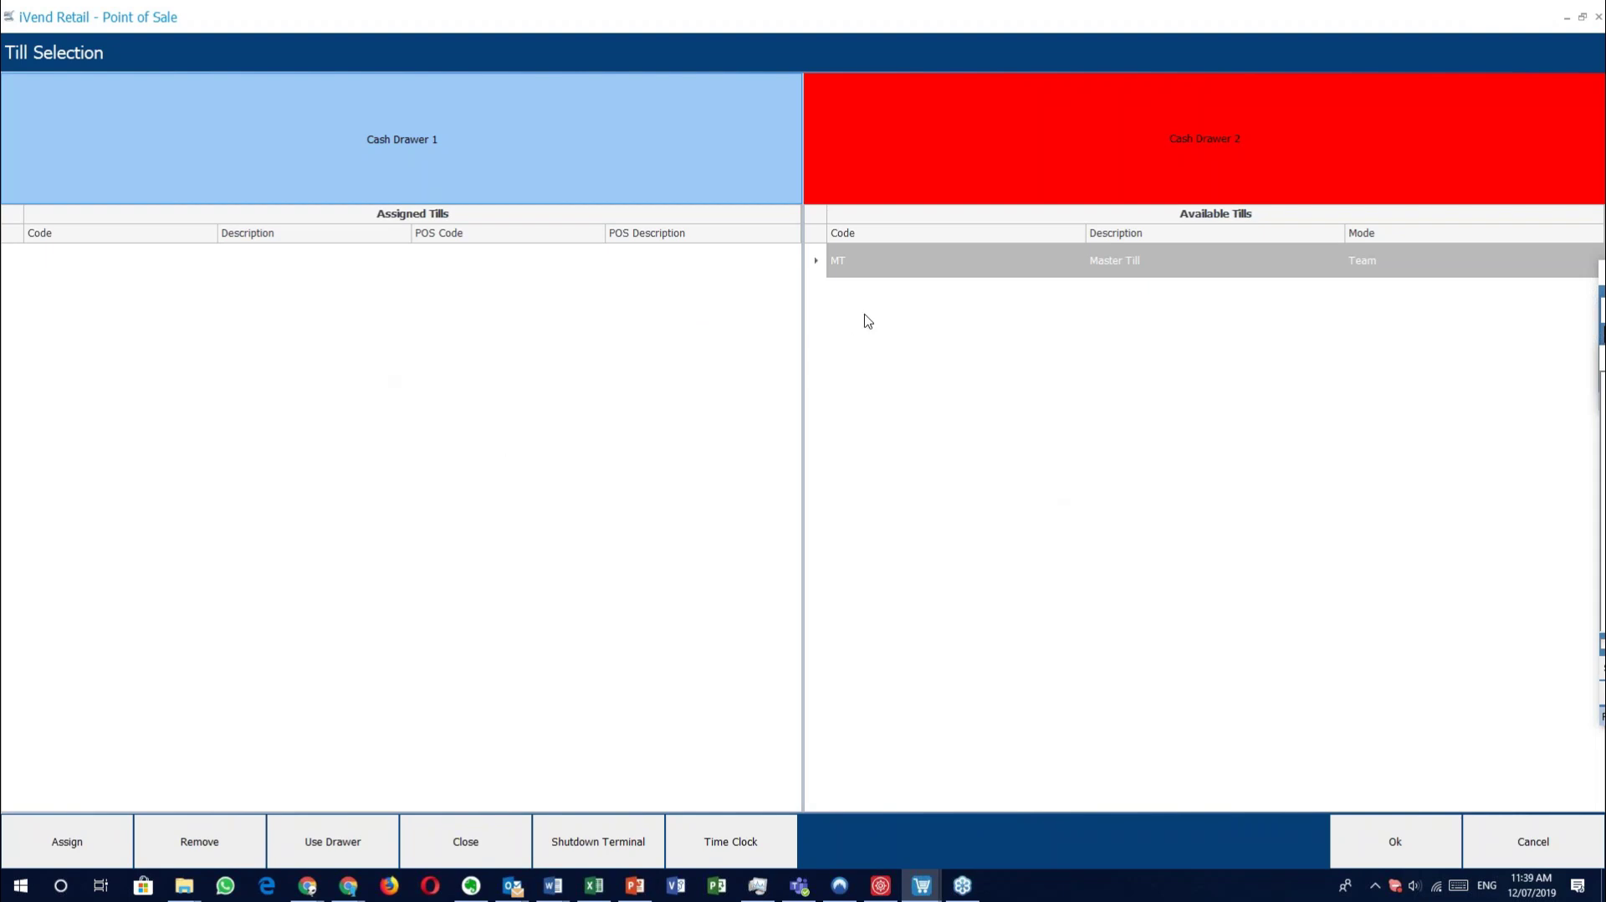
Assign the available Master Till to Cash Drawer 1, use that drawer, and return to the sale screen.
left_click(891, 267)
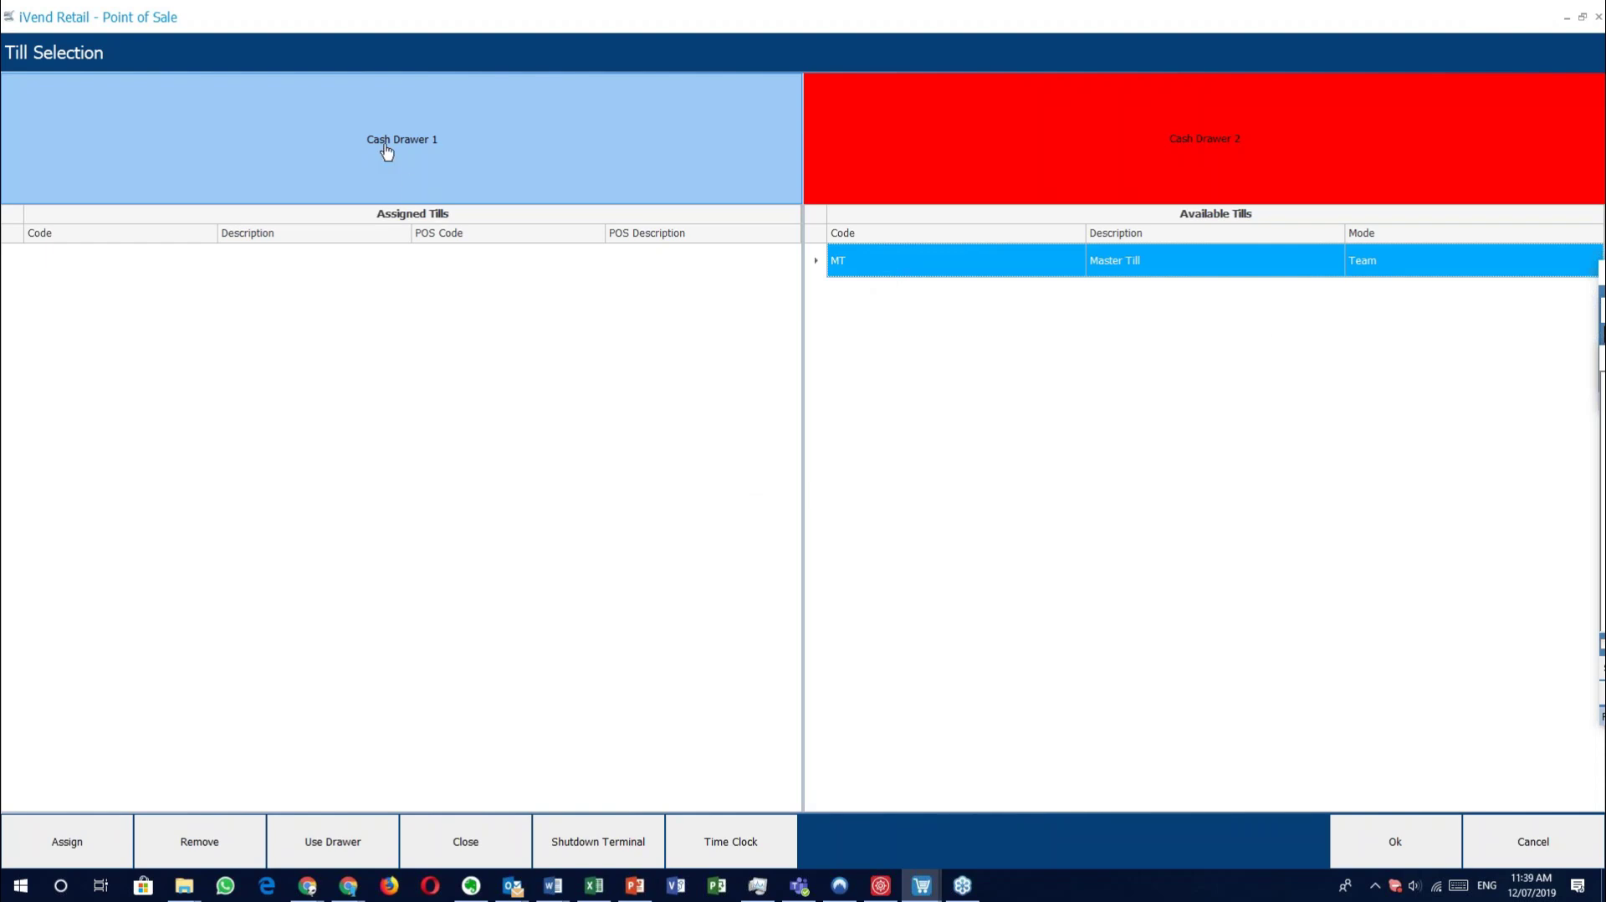
left_click(79, 844)
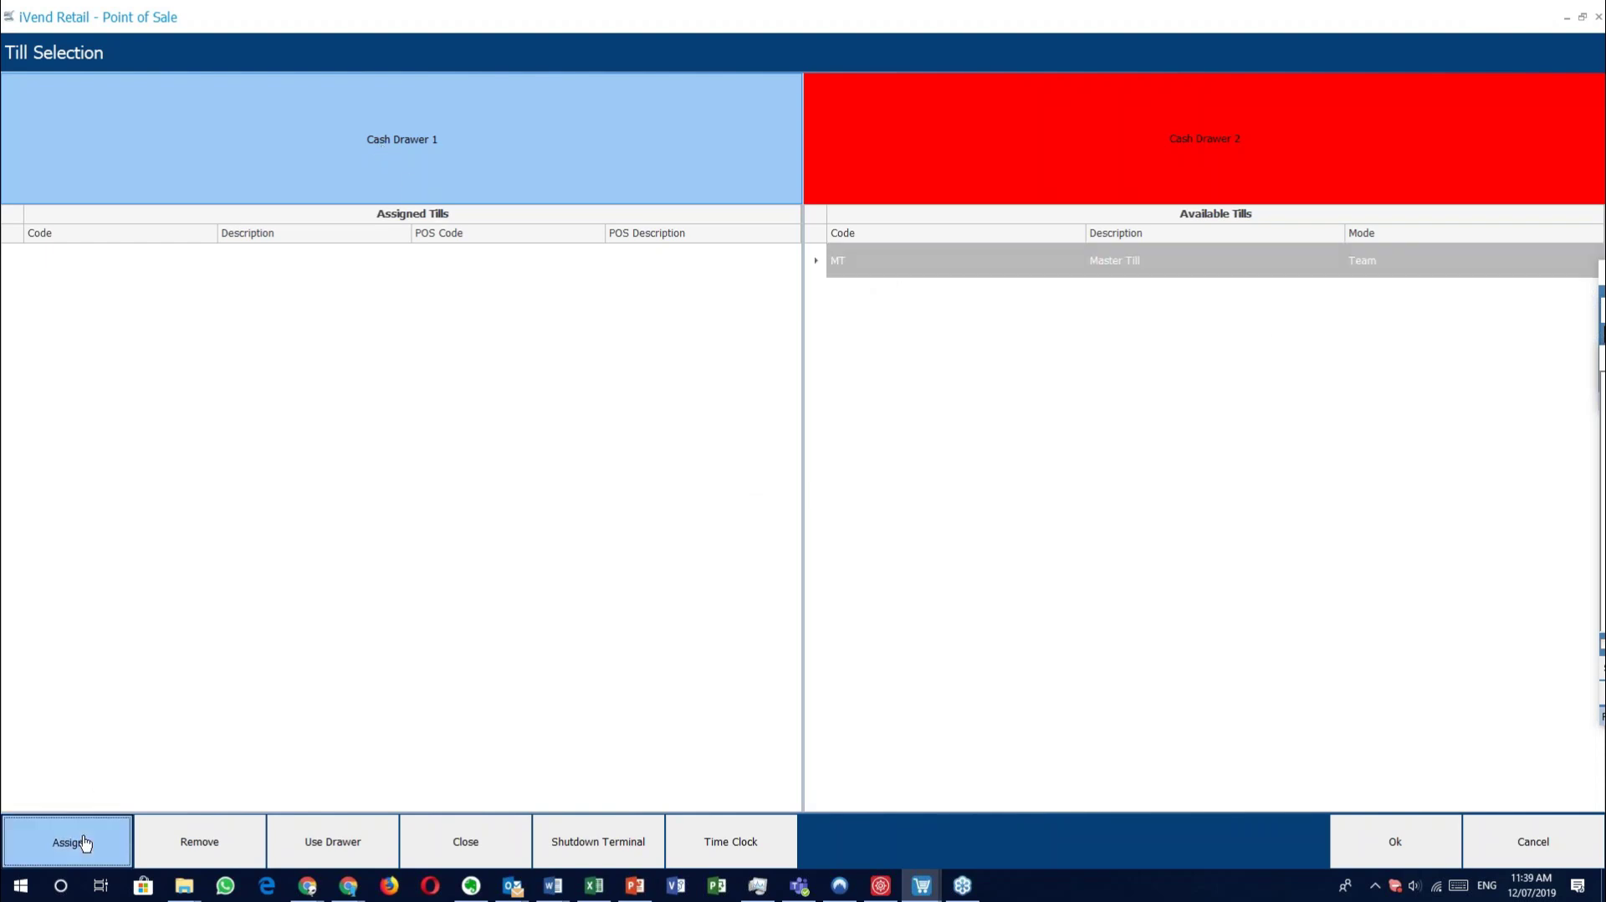
left_click(862, 397)
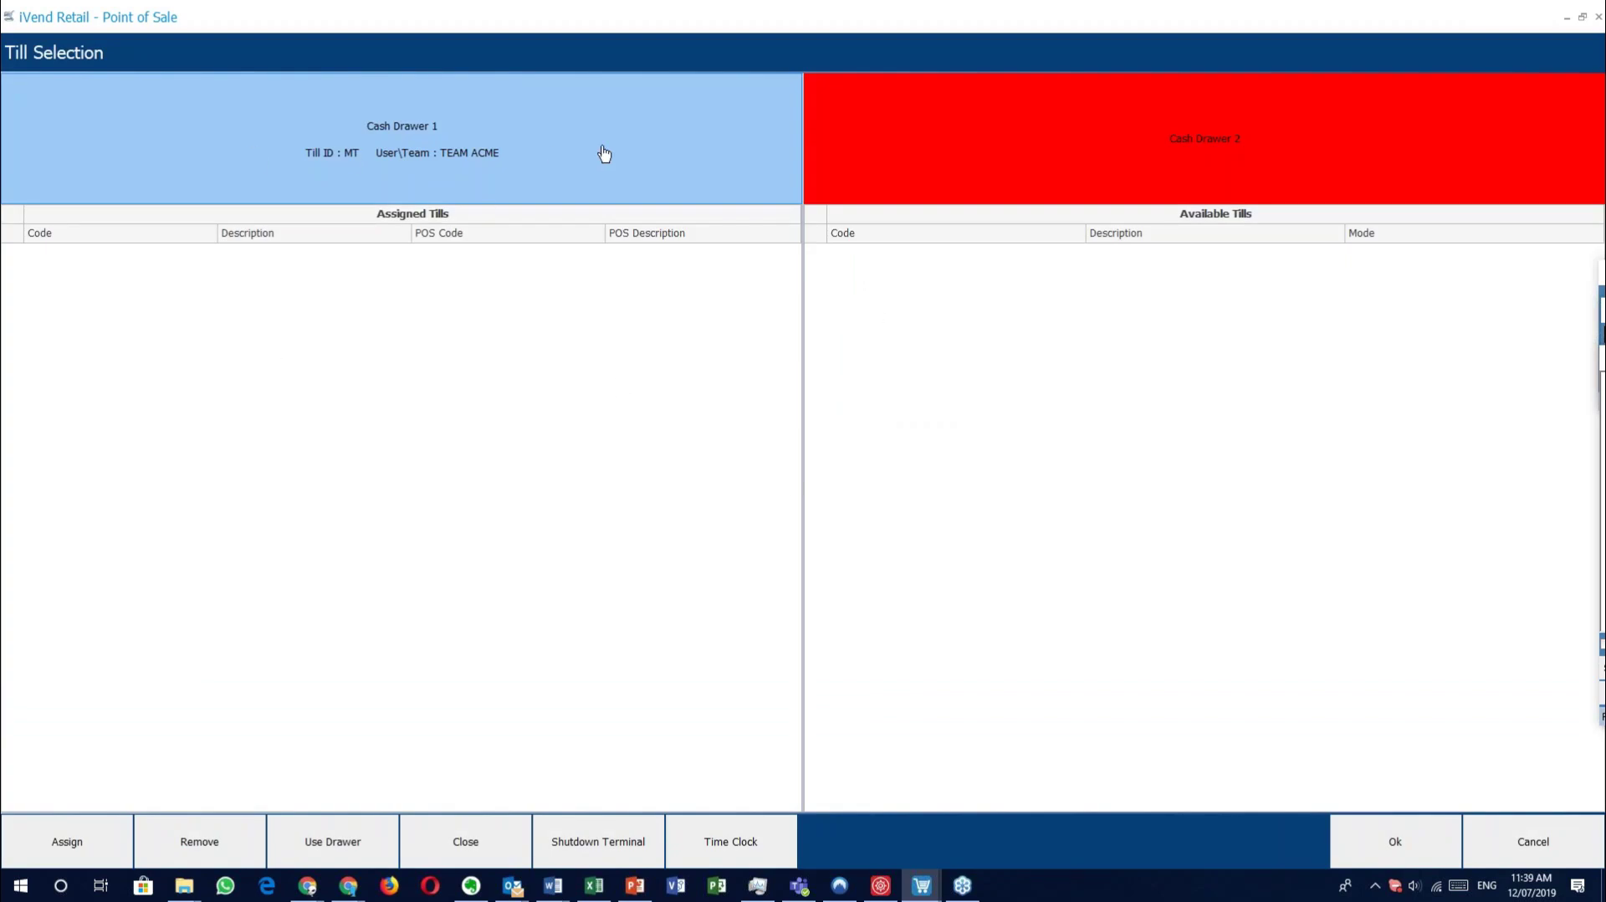
left_click(331, 840)
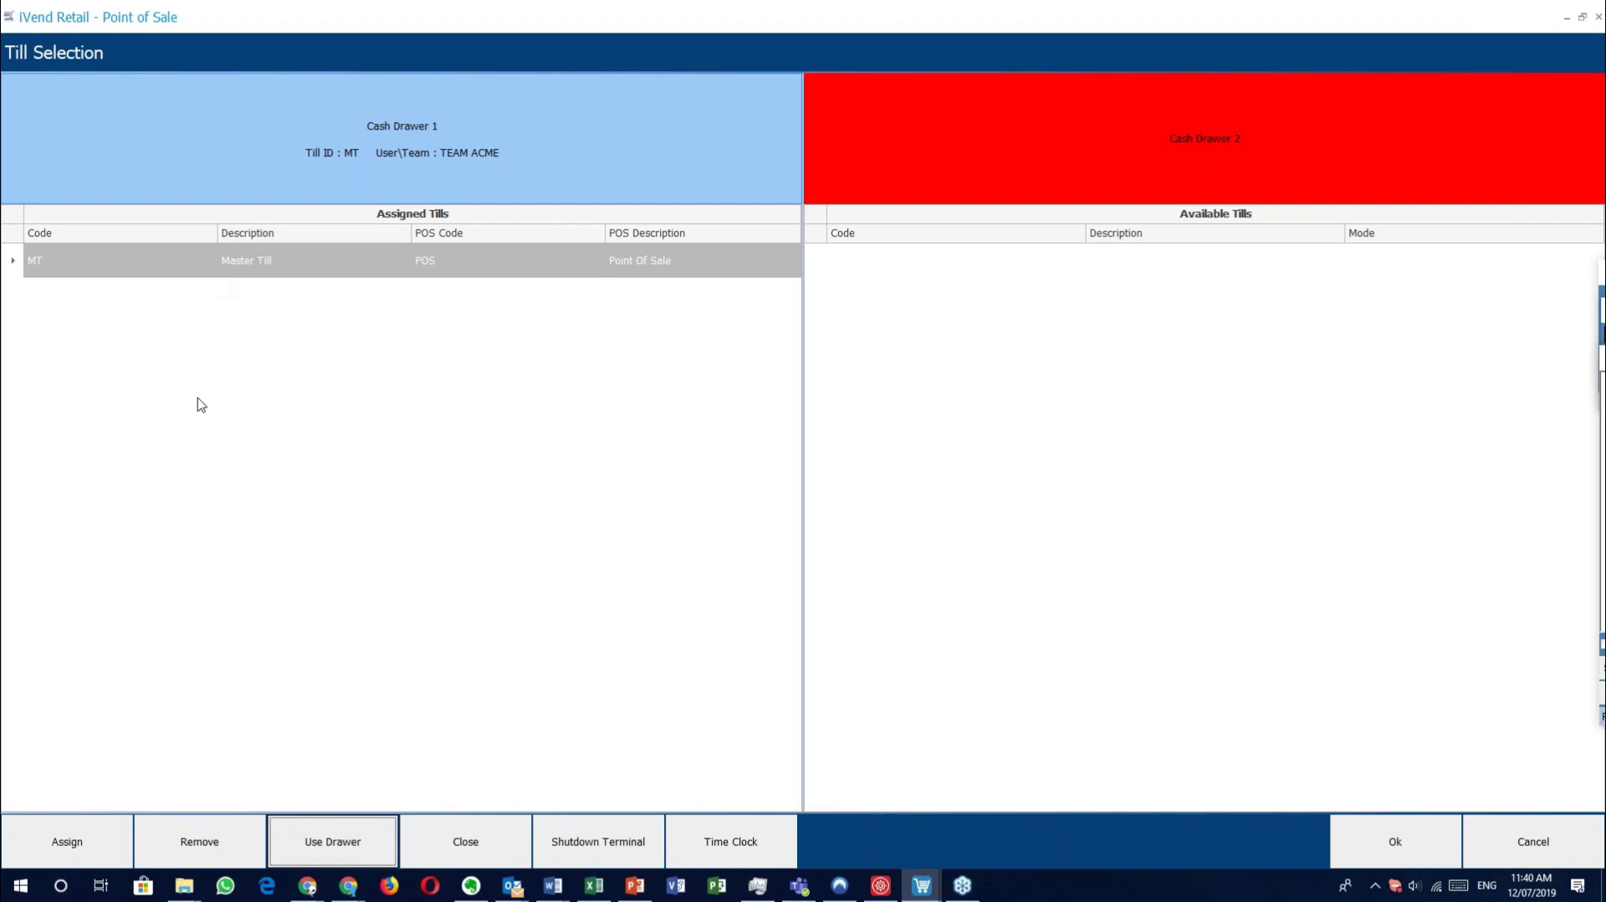
left_click(1394, 833)
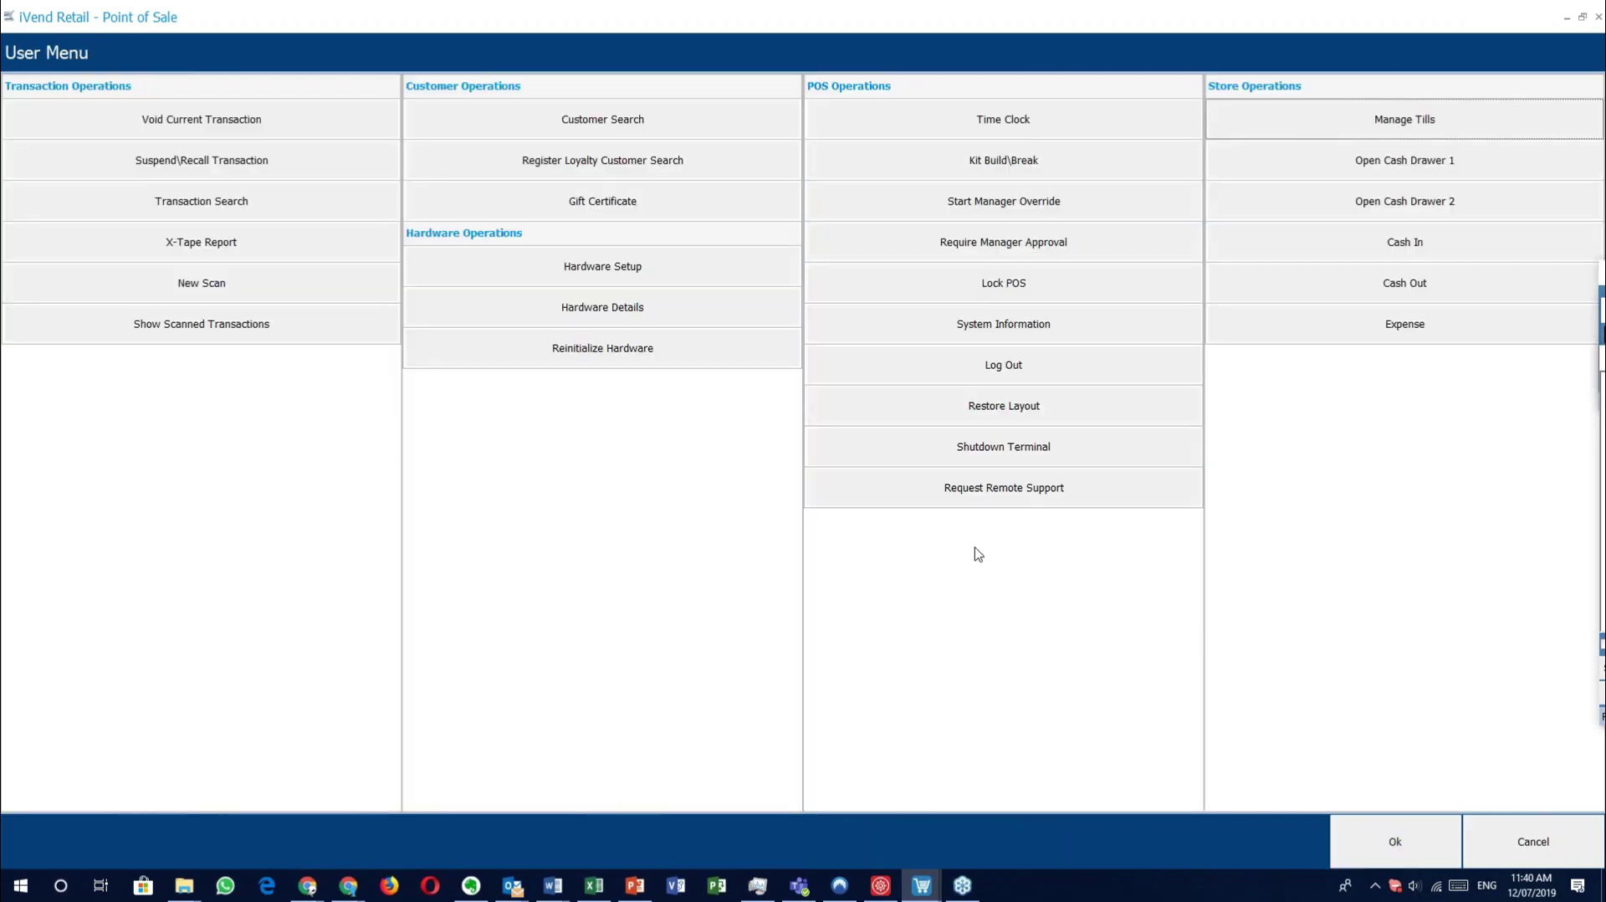
left_click(1530, 845)
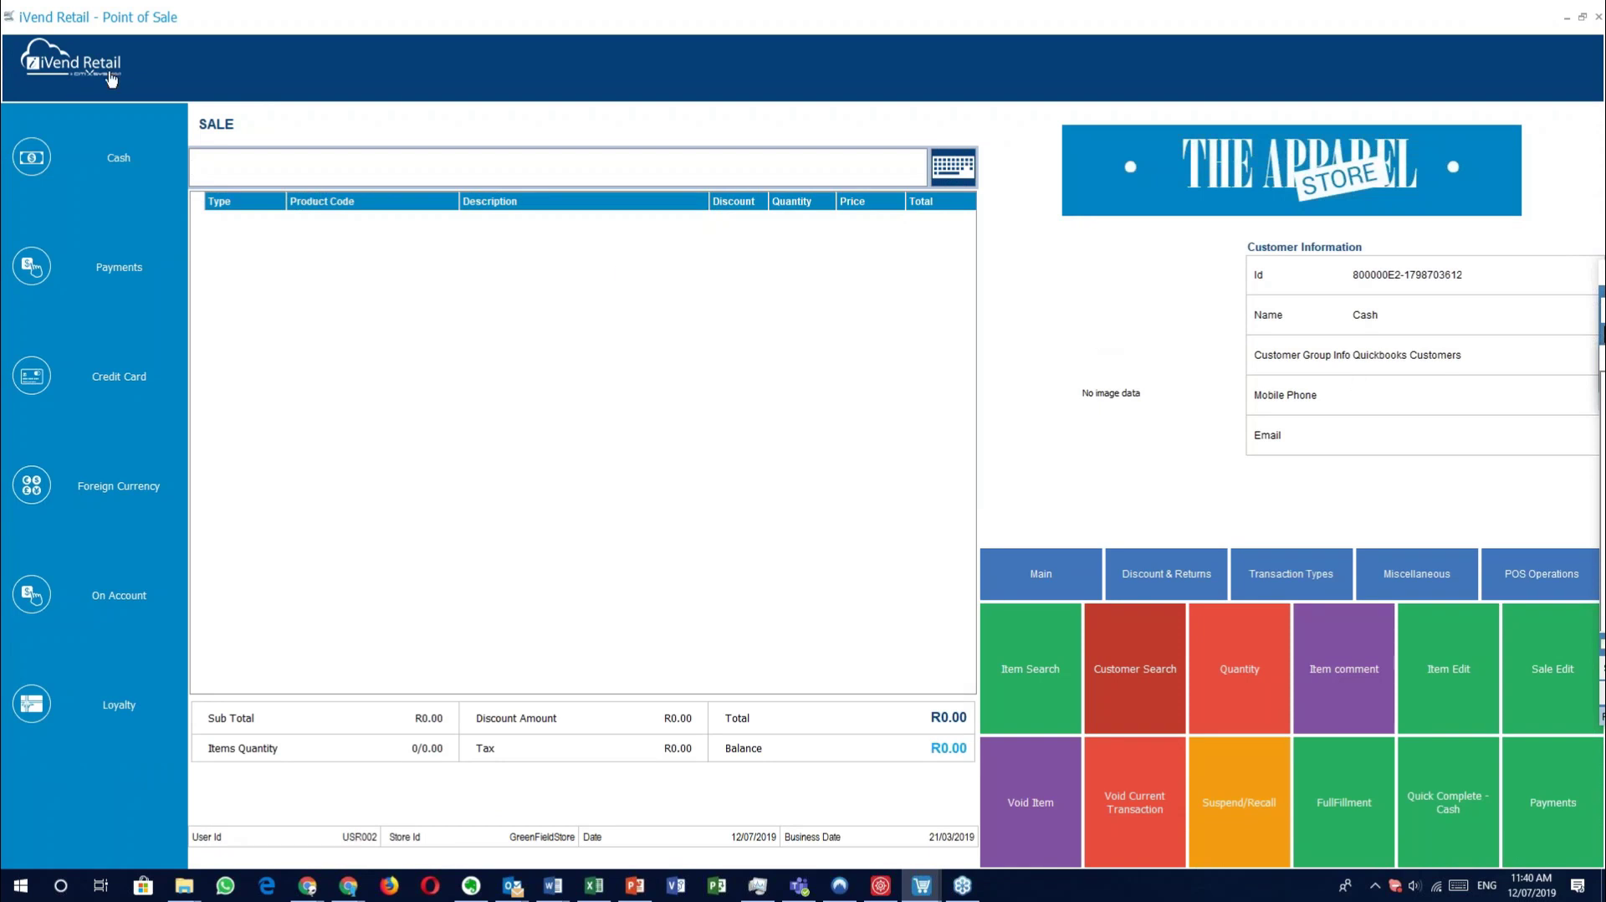
Reopen Manage Tills and remove the Master Till from Cash Drawer 1 without counting it.
left_click(71, 64)
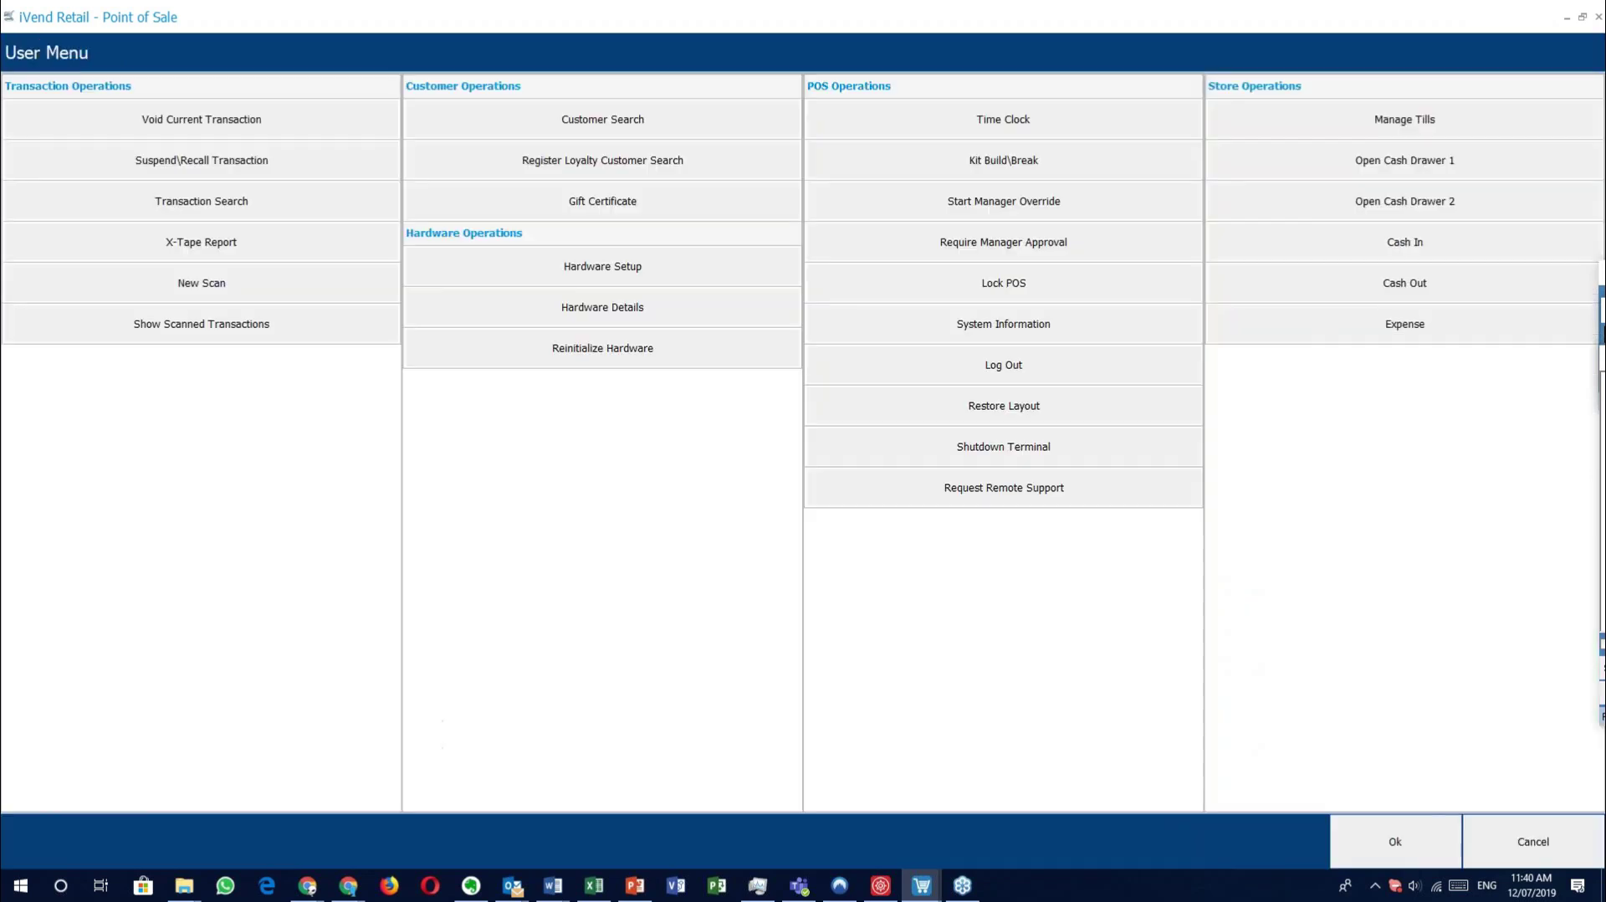
left_click(1311, 139)
left_click(1302, 143)
left_click(309, 275)
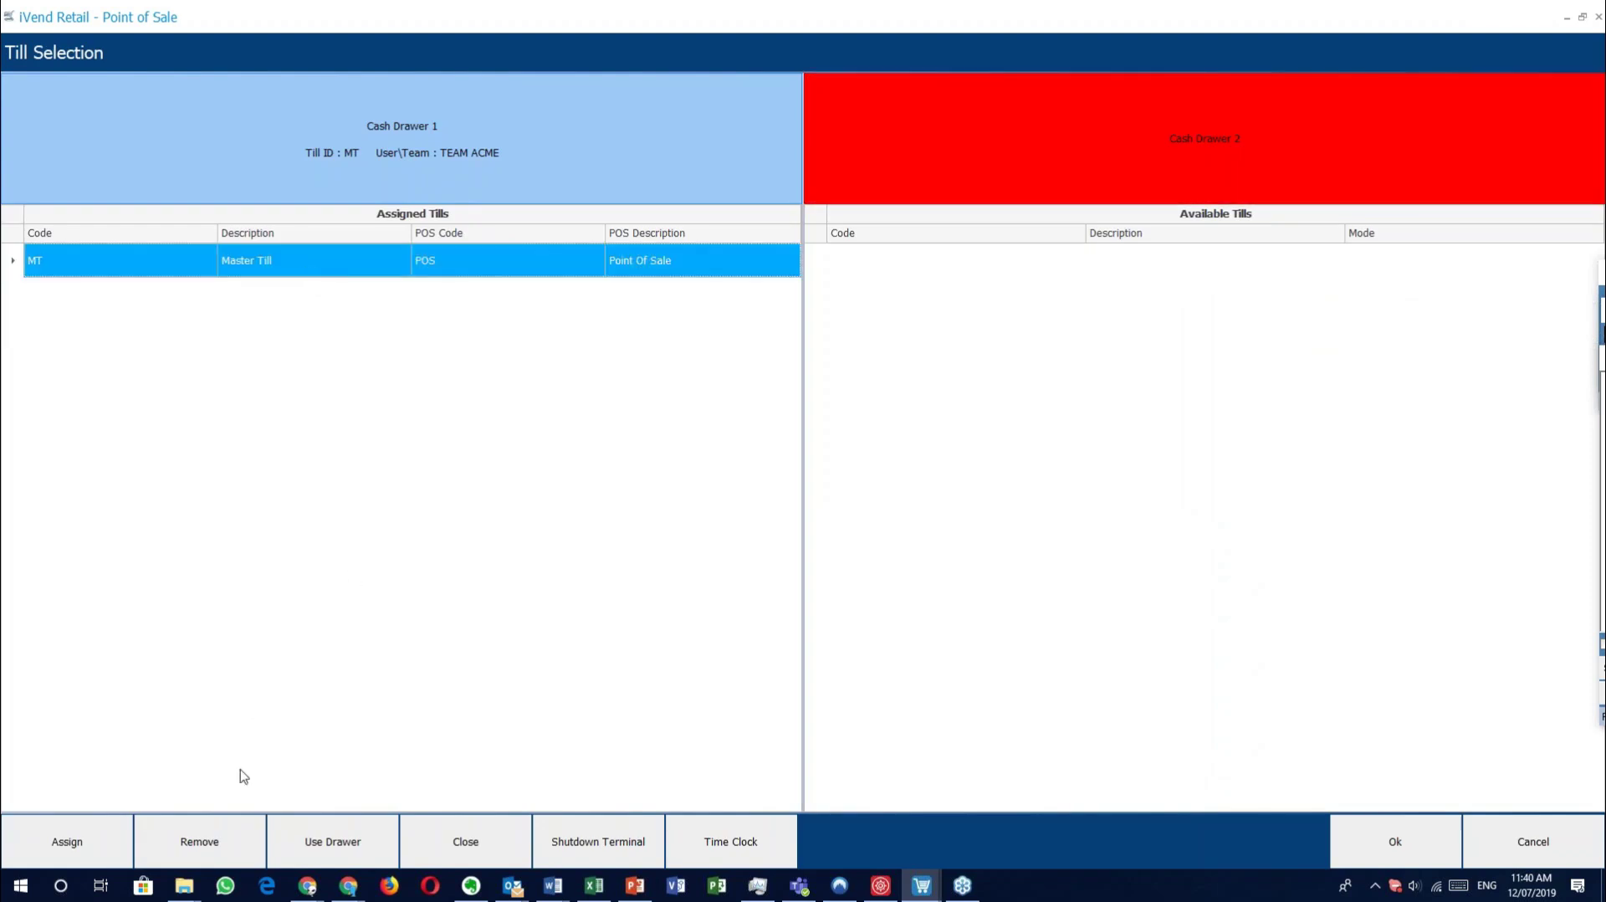
left_click(237, 847)
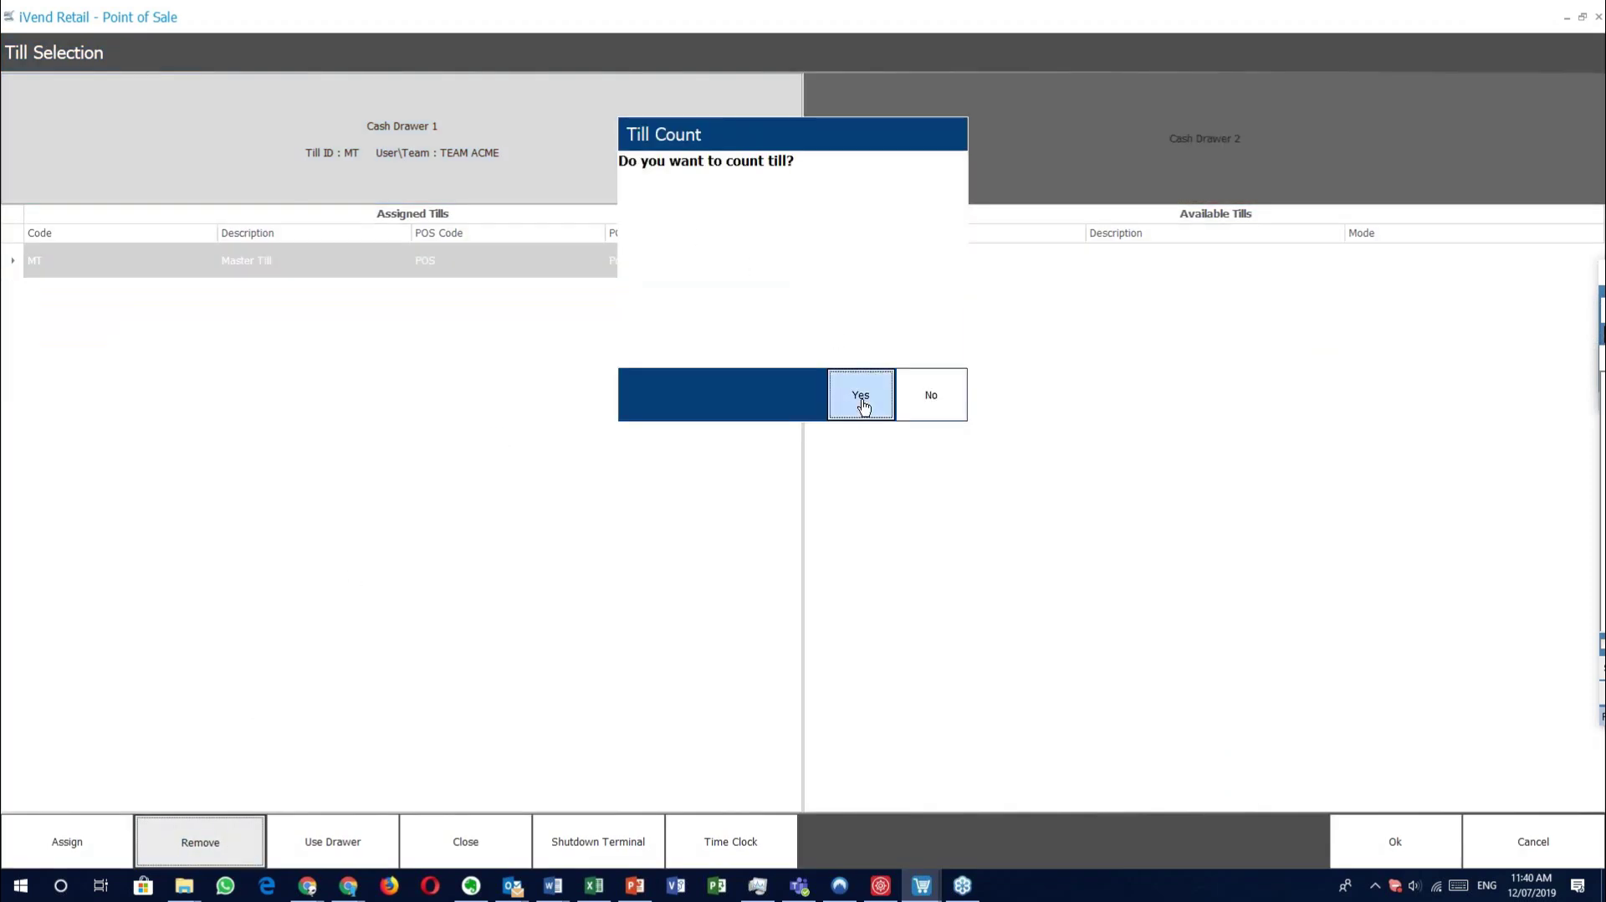
left_click(954, 406)
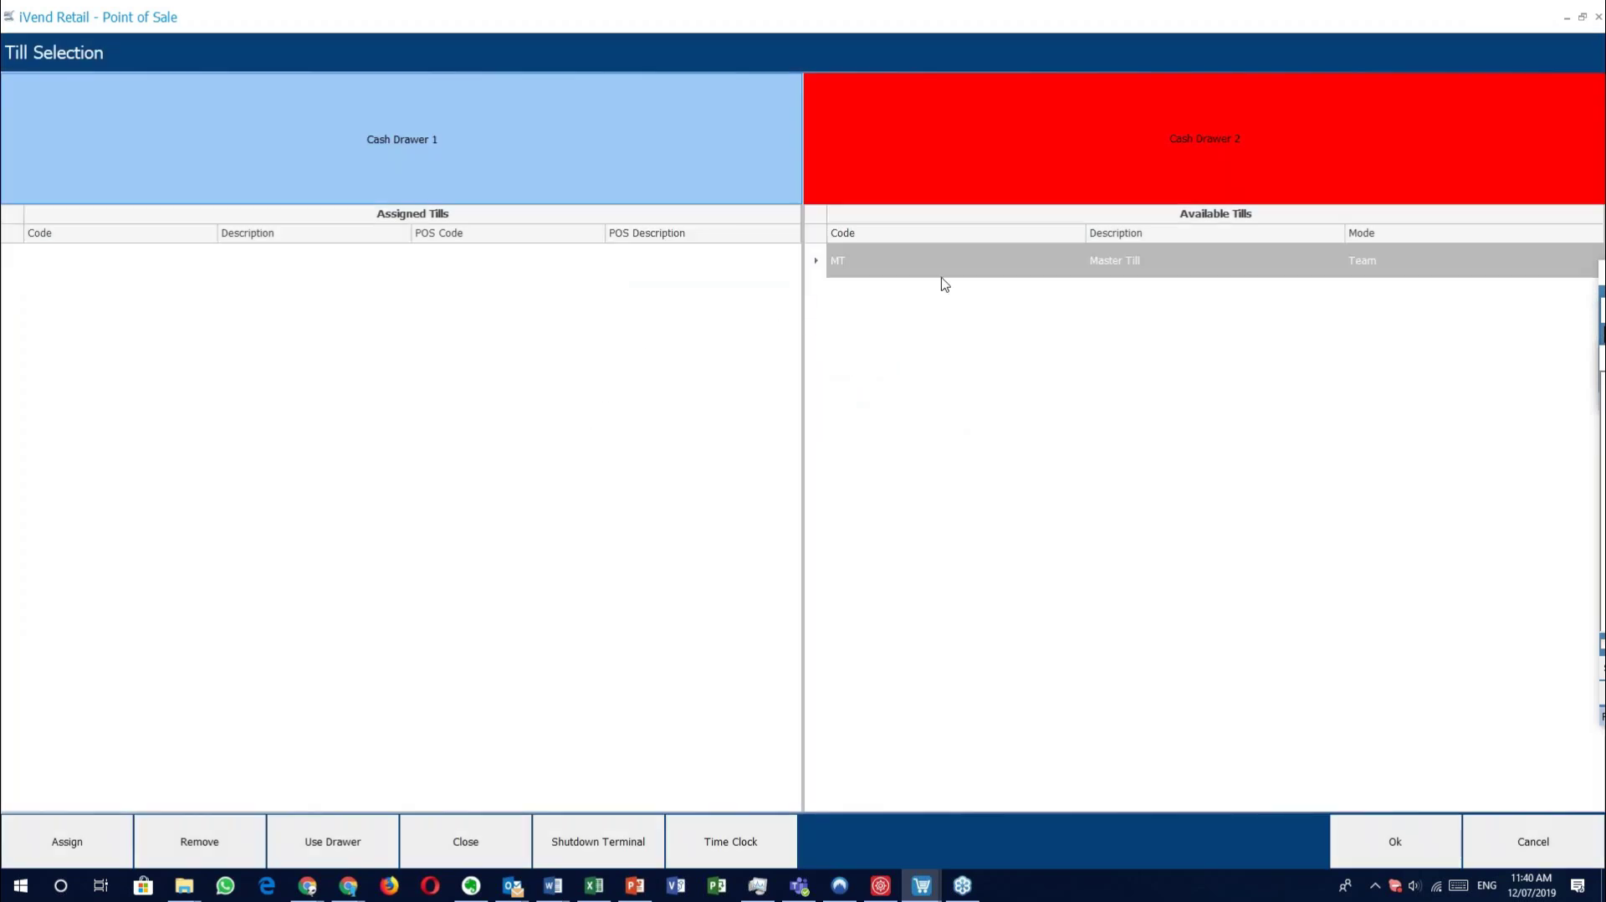
Close the available Master Till, print its report to the OPOS Receipt Printer, and look over the simulated printout.
left_click(1089, 254)
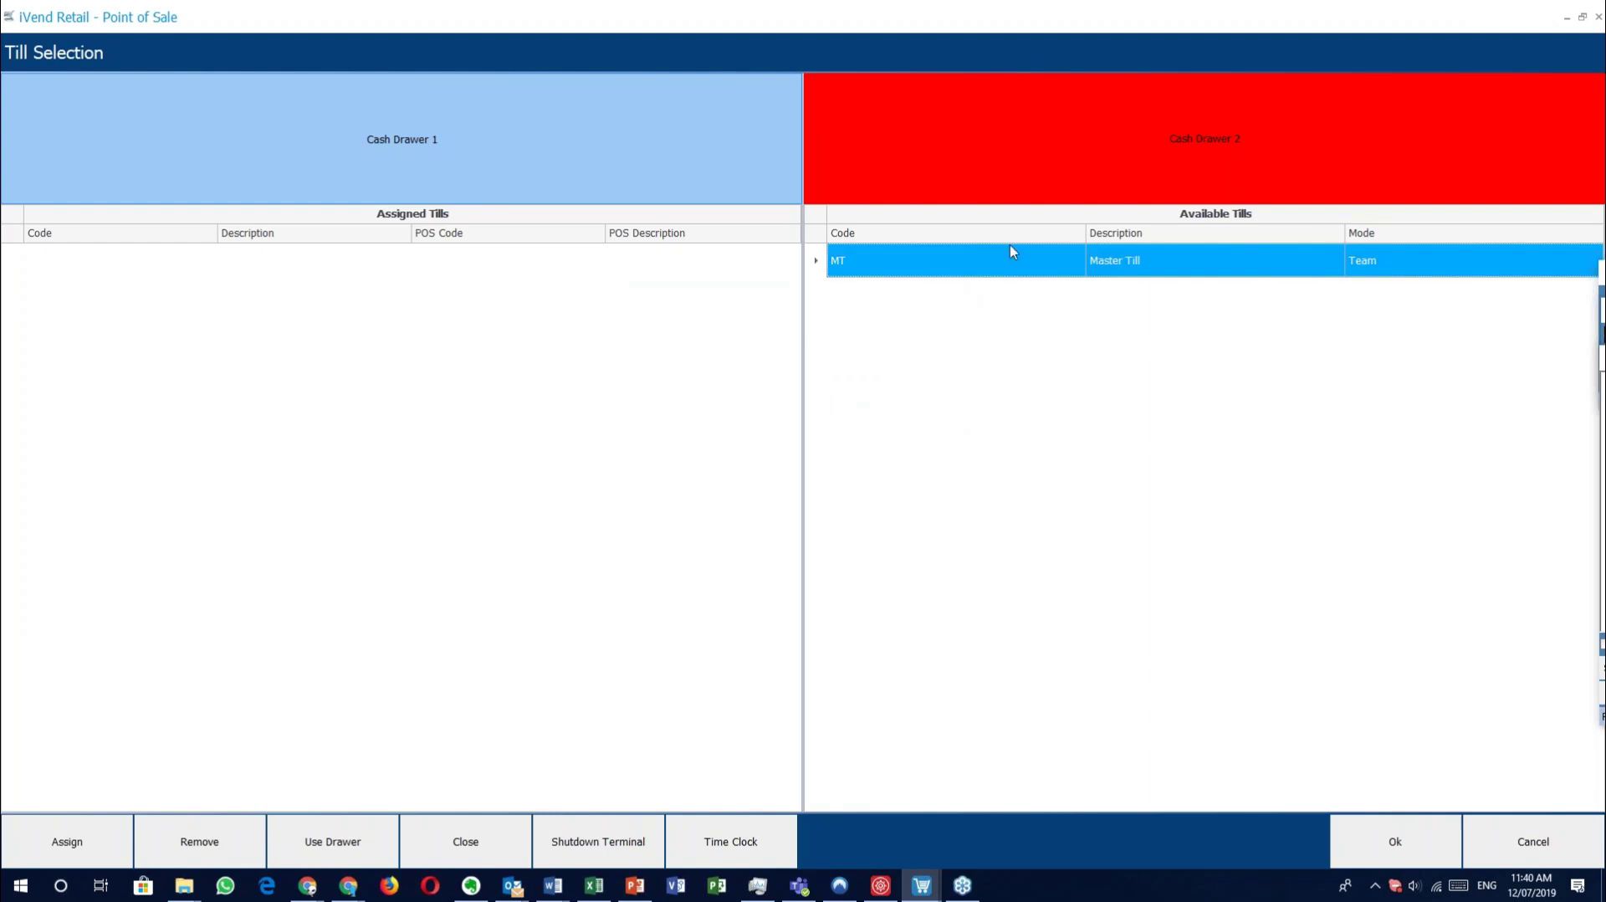
left_click(506, 833)
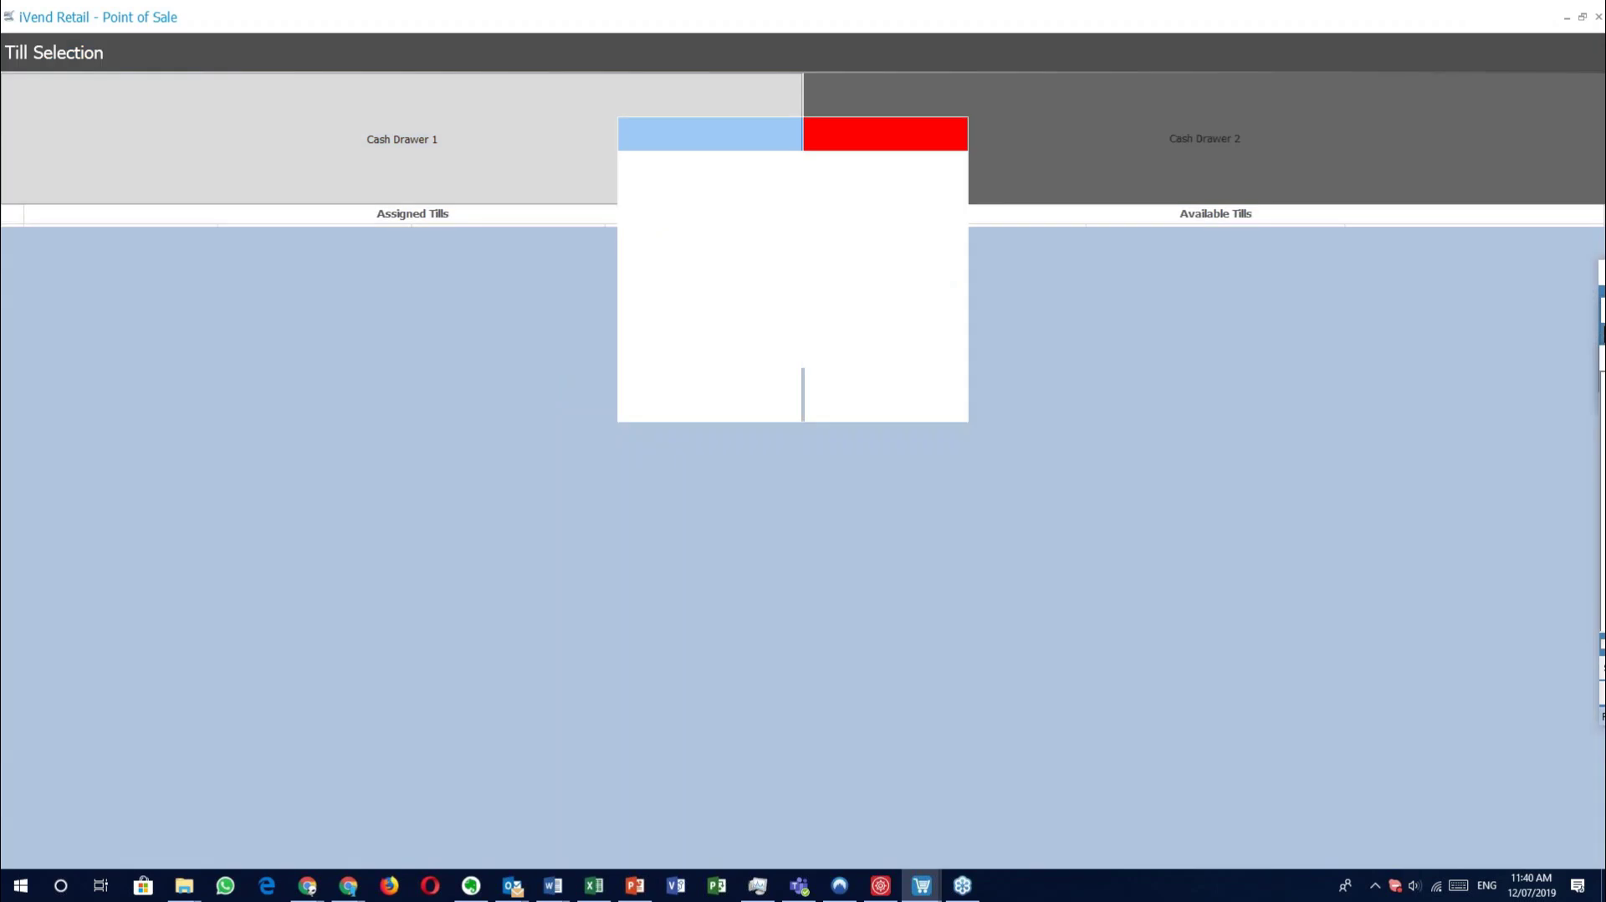
left_click(938, 398)
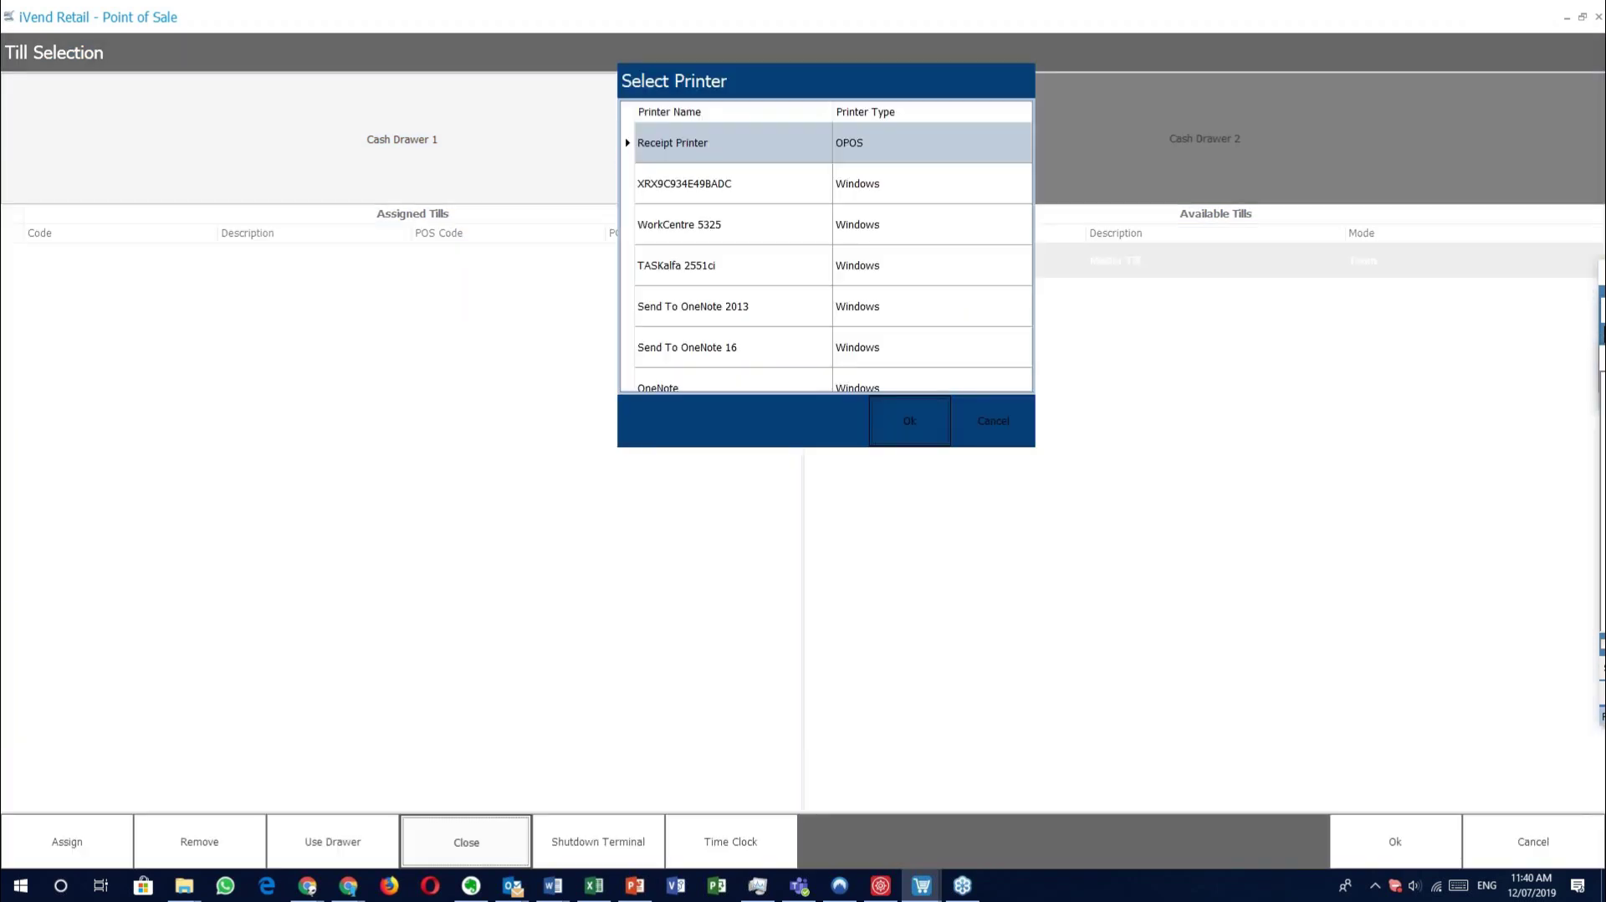
left_click(880, 157)
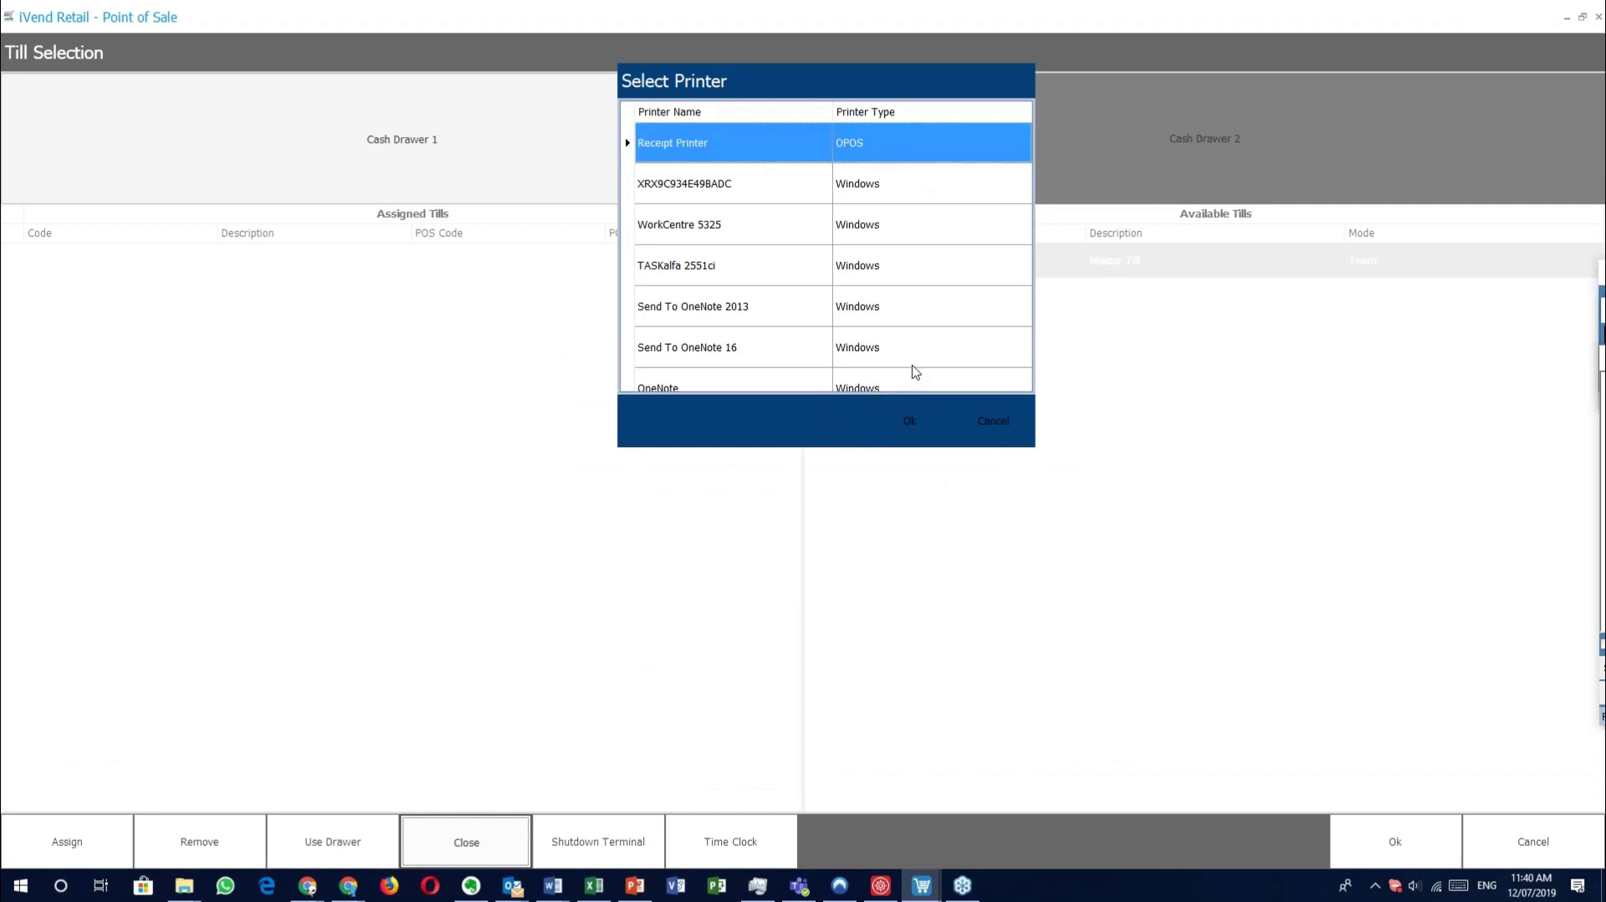
scroll(896, 228, "down", 4)
scroll(894, 241, "up", 3)
scroll(893, 241, "up", 1)
left_click(903, 421)
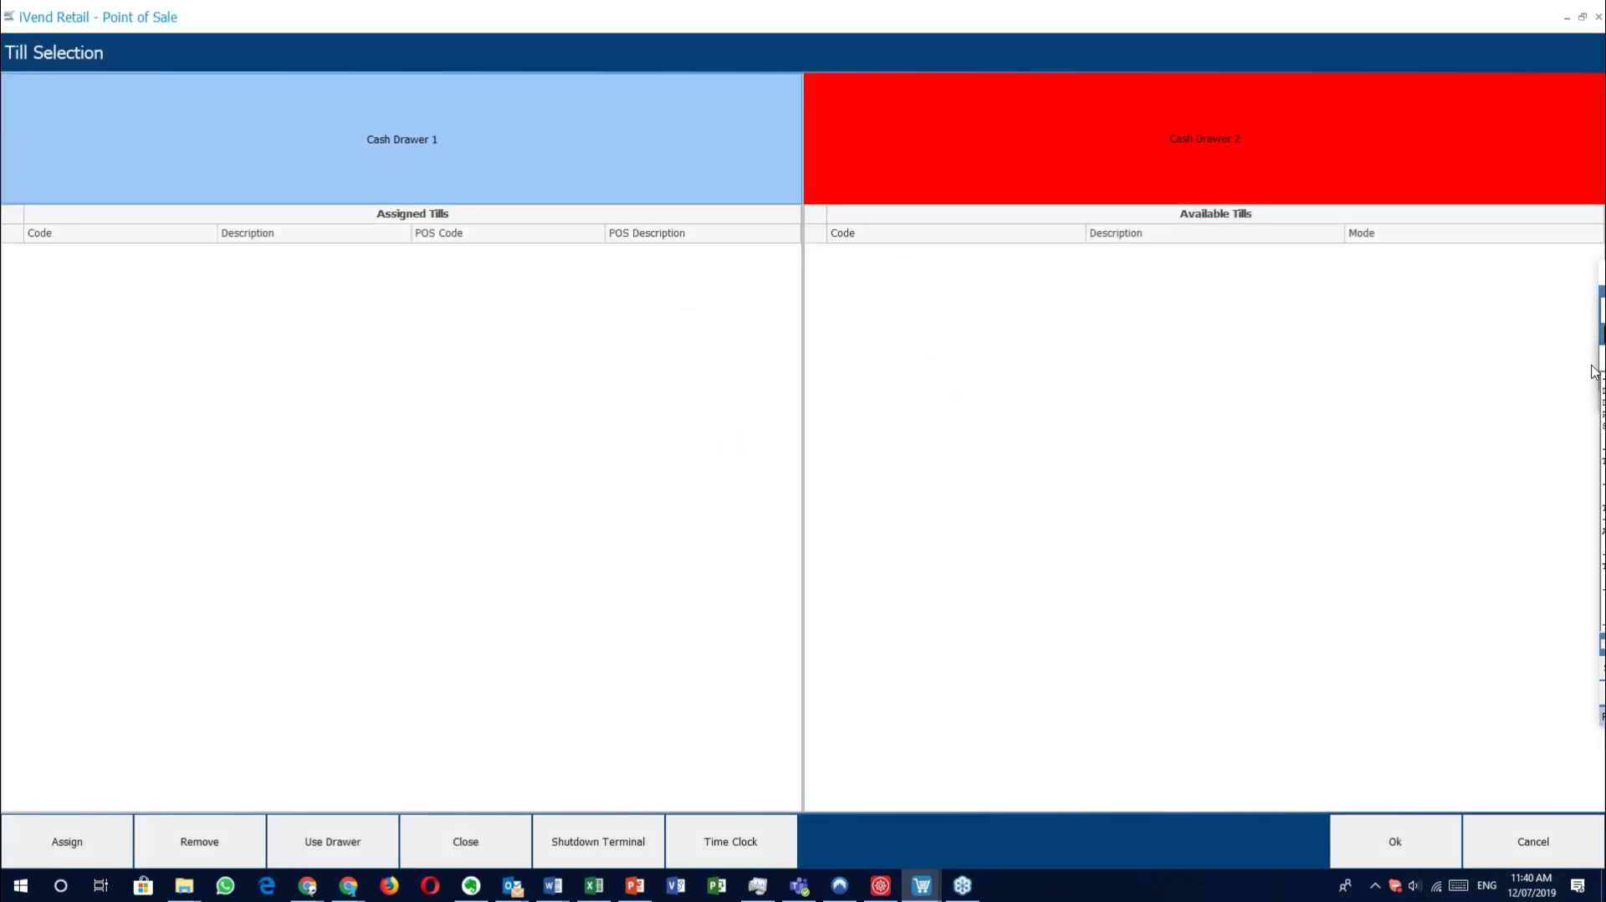
scroll(824, 389, "down", 10)
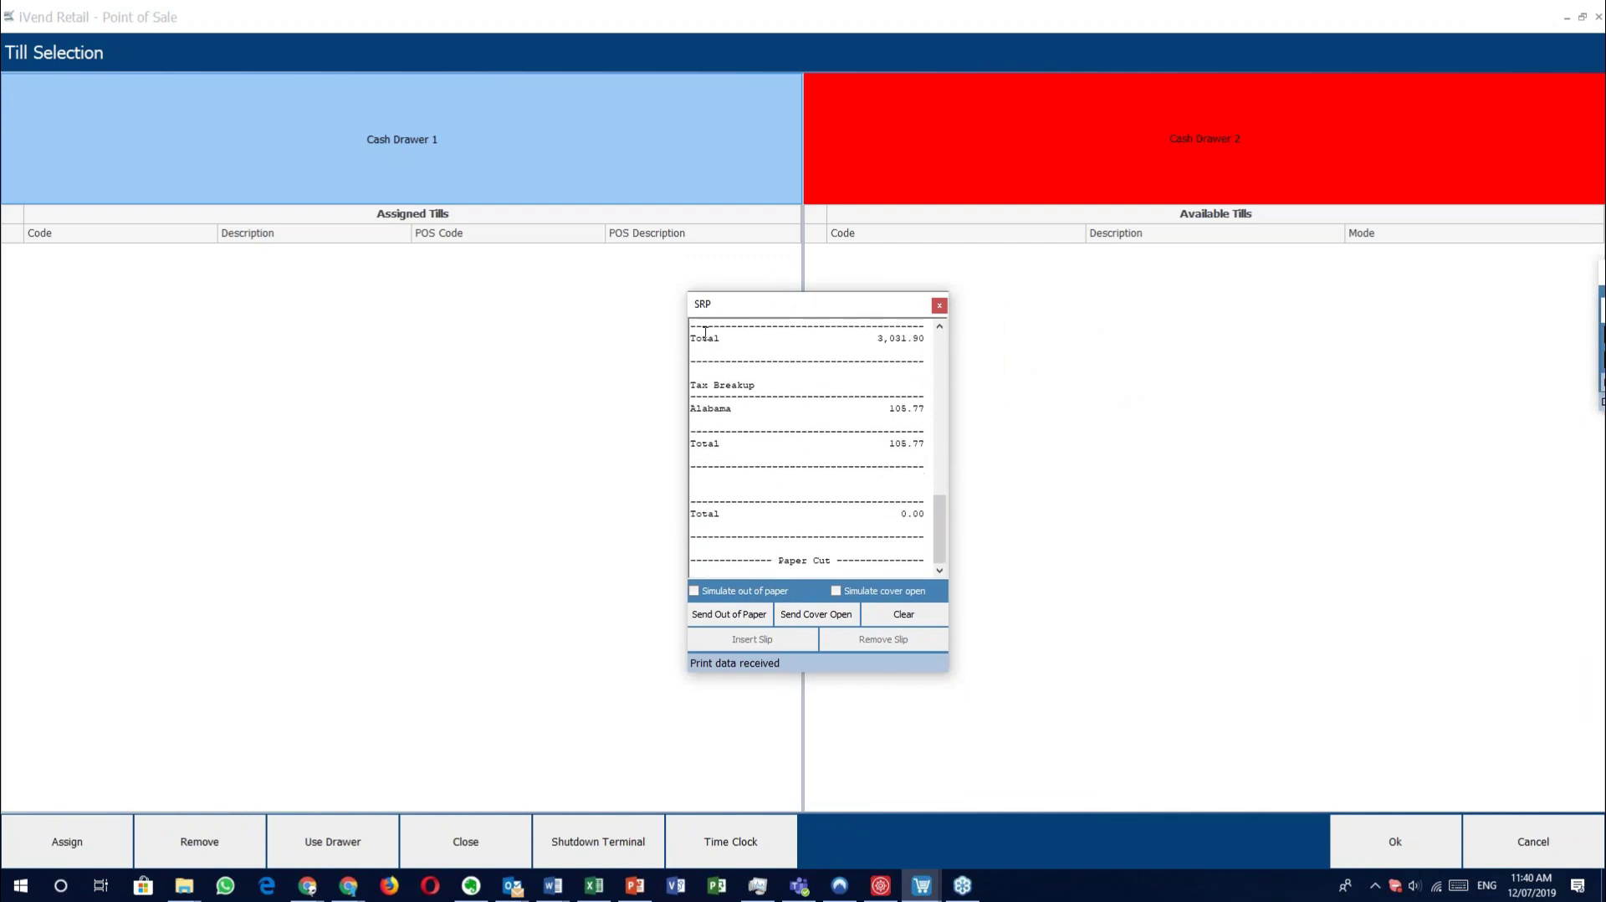
left_click_drag(693, 311, 1605, 346)
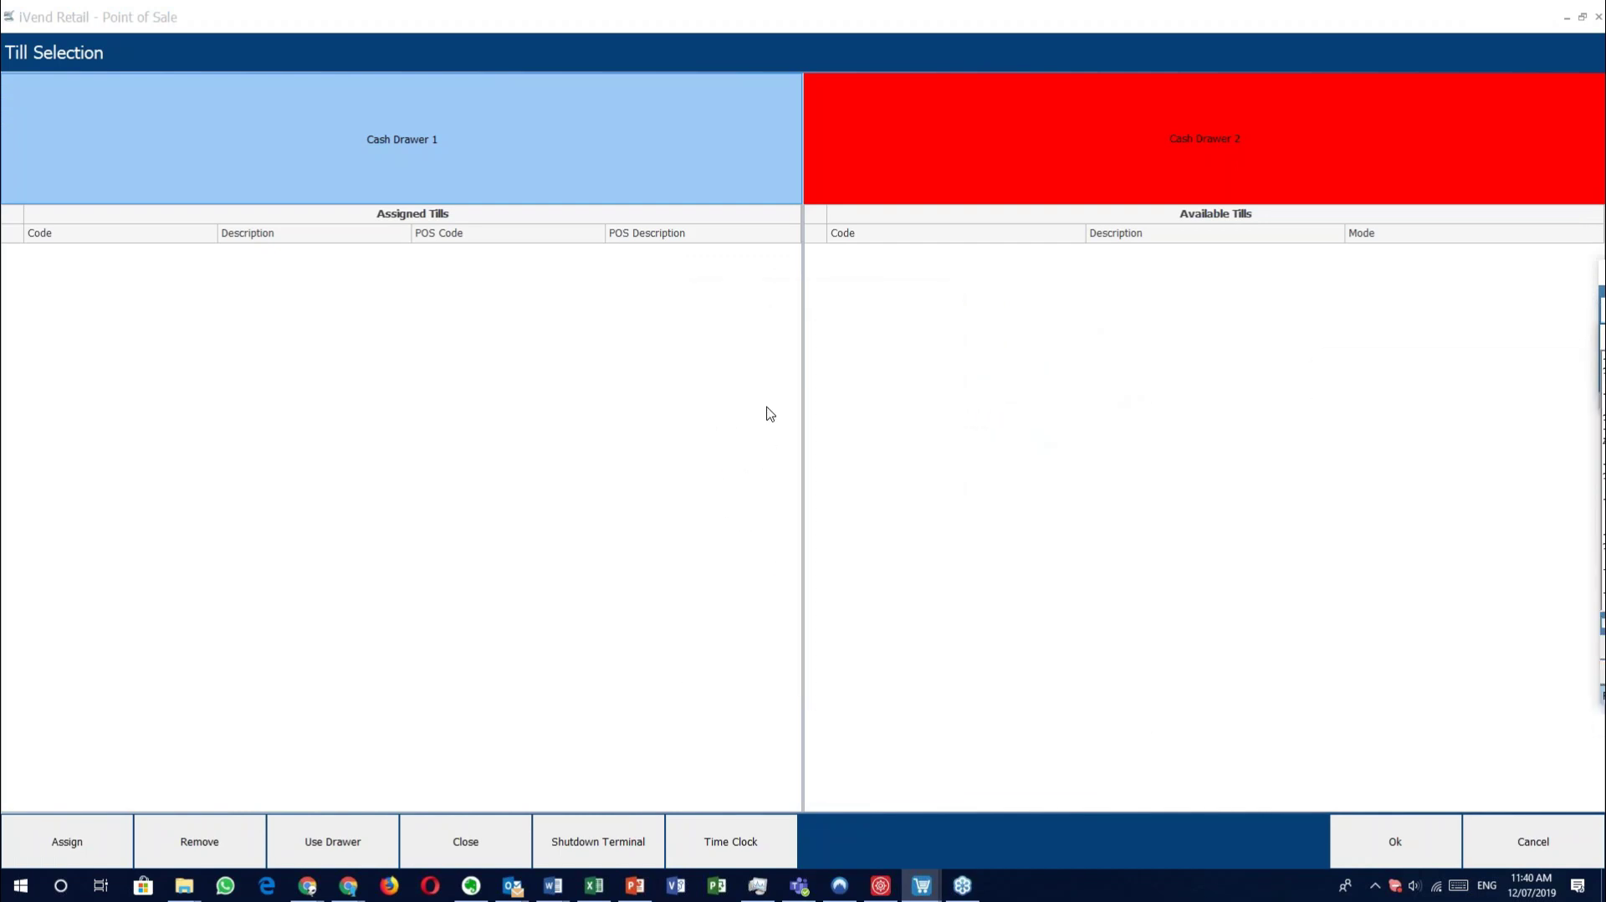
Try to confirm Till Selection with no till assigned, and cancel out to the login screen.
left_click(617, 848)
left_click(1390, 843)
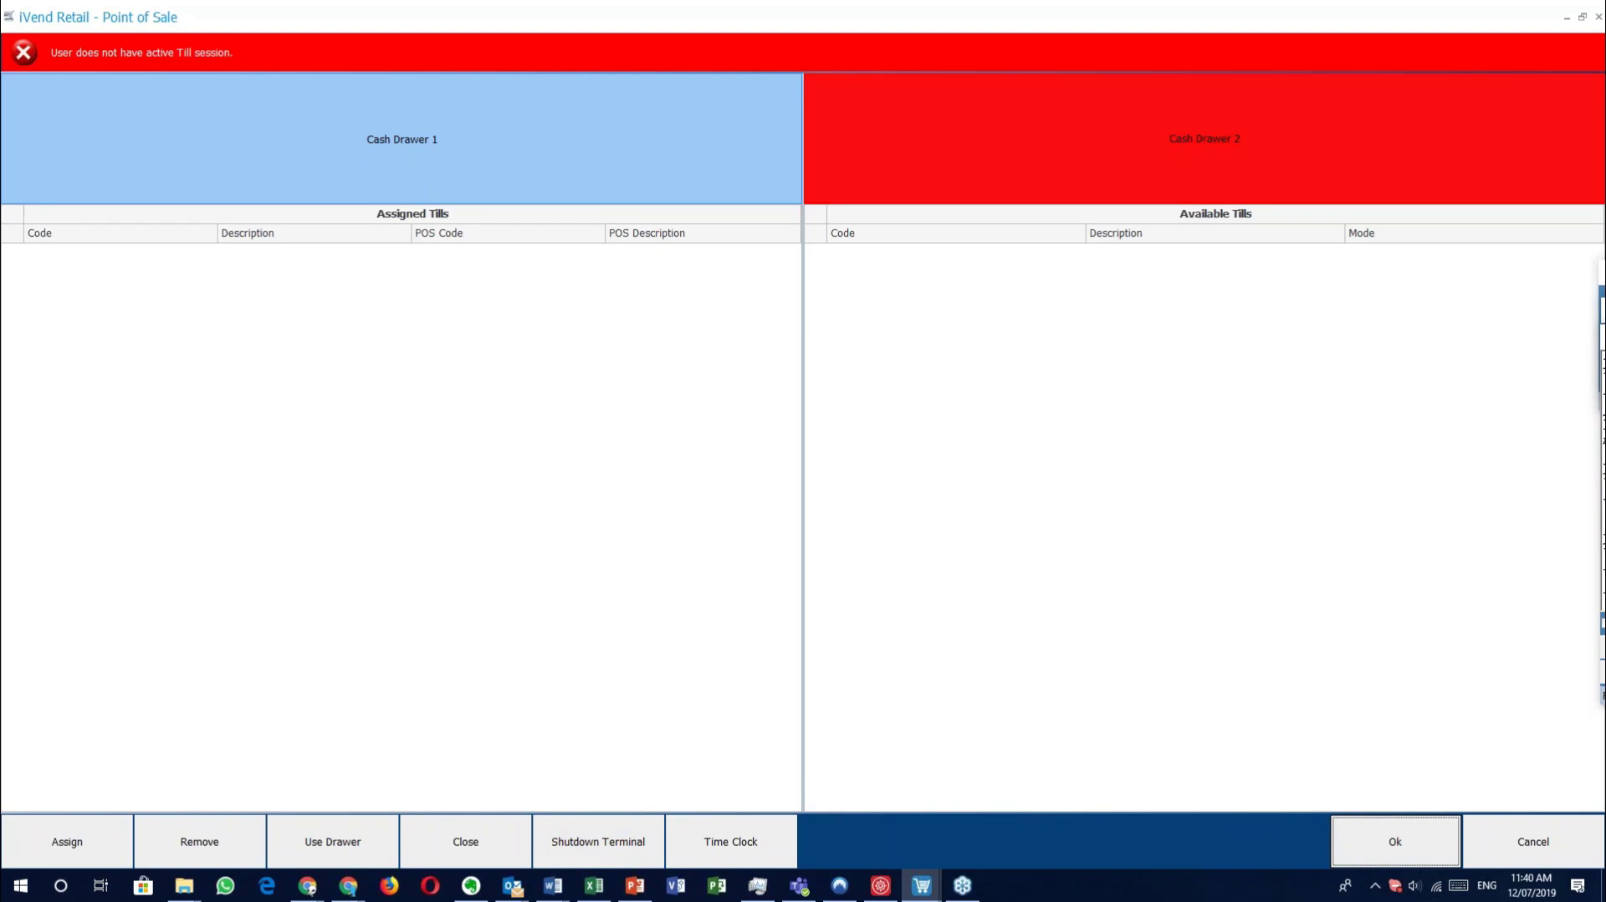
left_click(1497, 843)
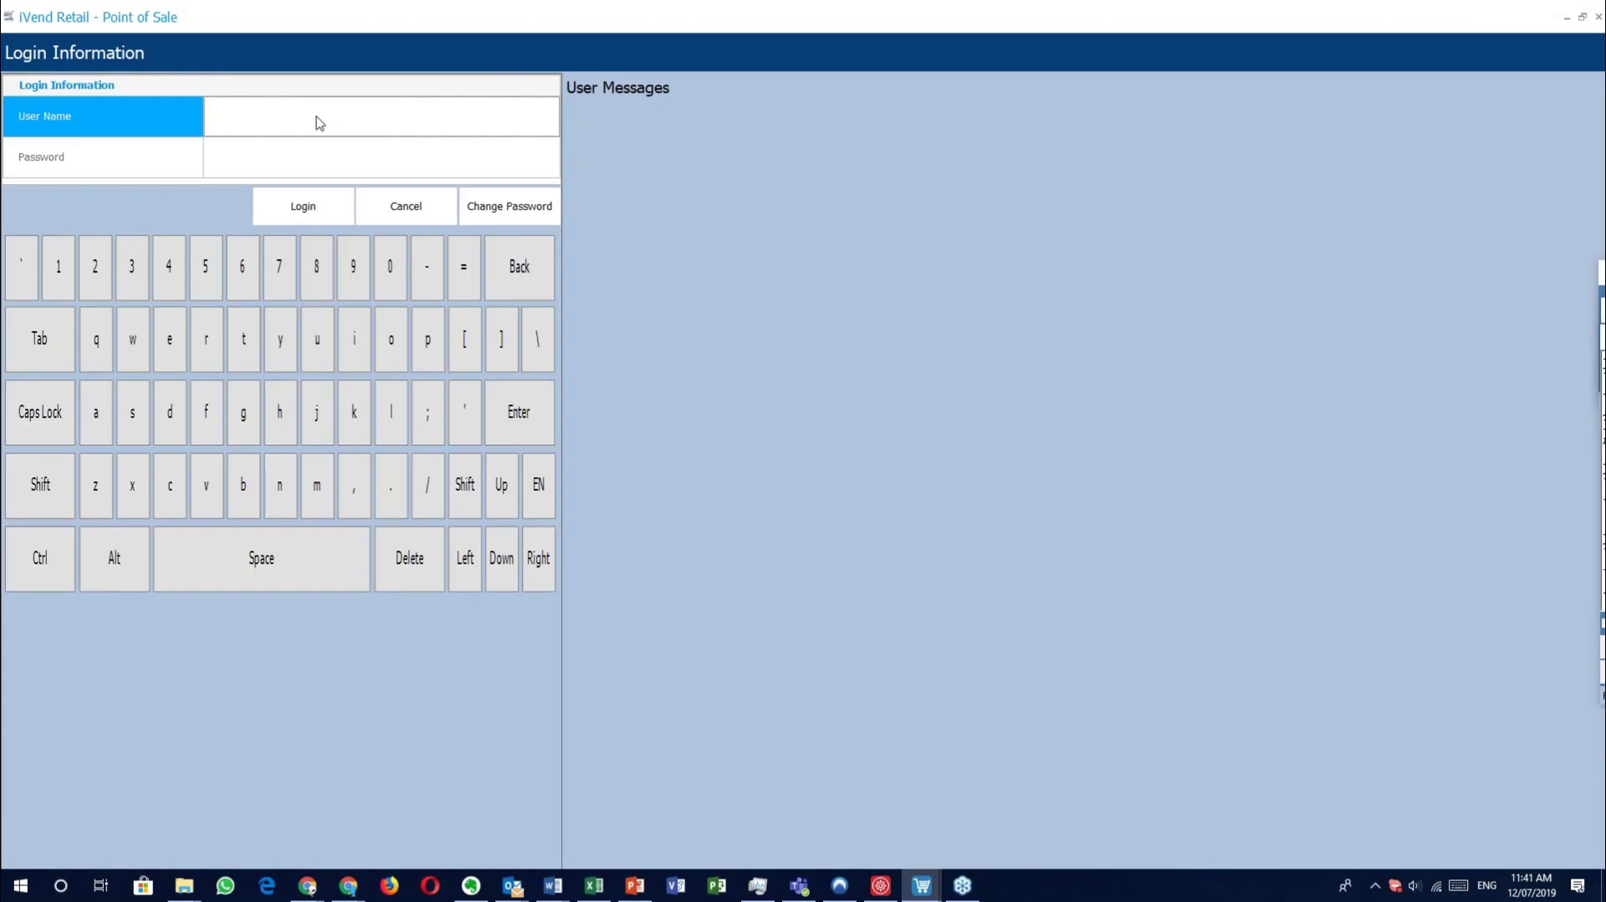
Log in to the Point of Sale with the user name and password, and proceed with the business date 21/03/2019.
left_click(316, 118)
type("2")
key("Tab")
type("********")
left_click(314, 205)
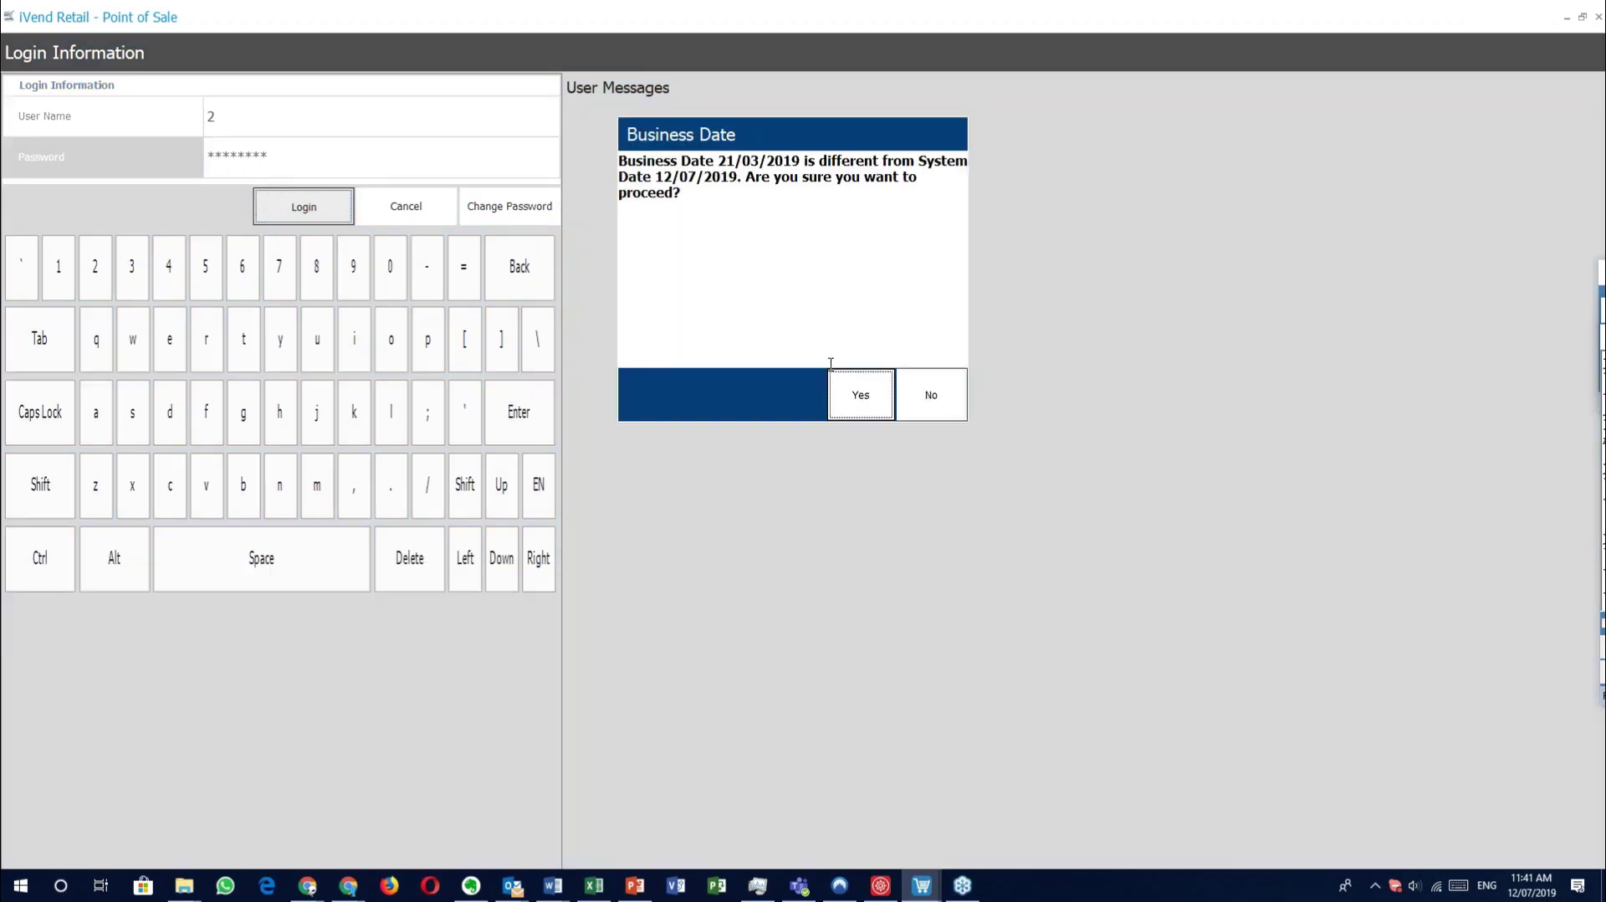
left_click(852, 399)
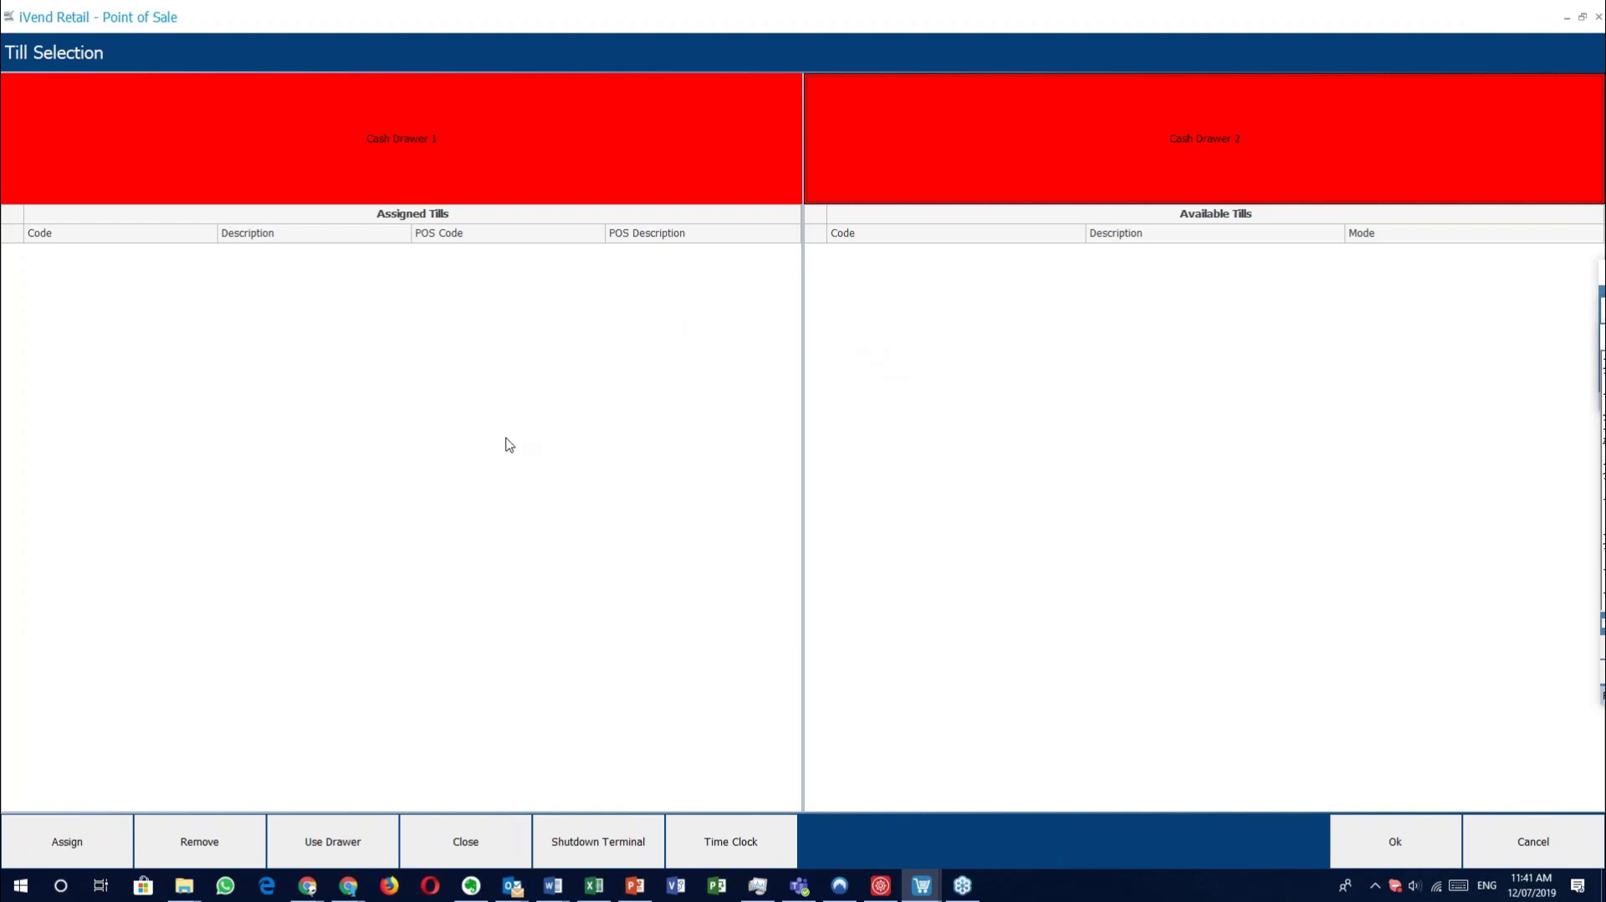
Shut down the Point of Sale terminal and close Till Search in the iVend Management Console.
left_click(576, 850)
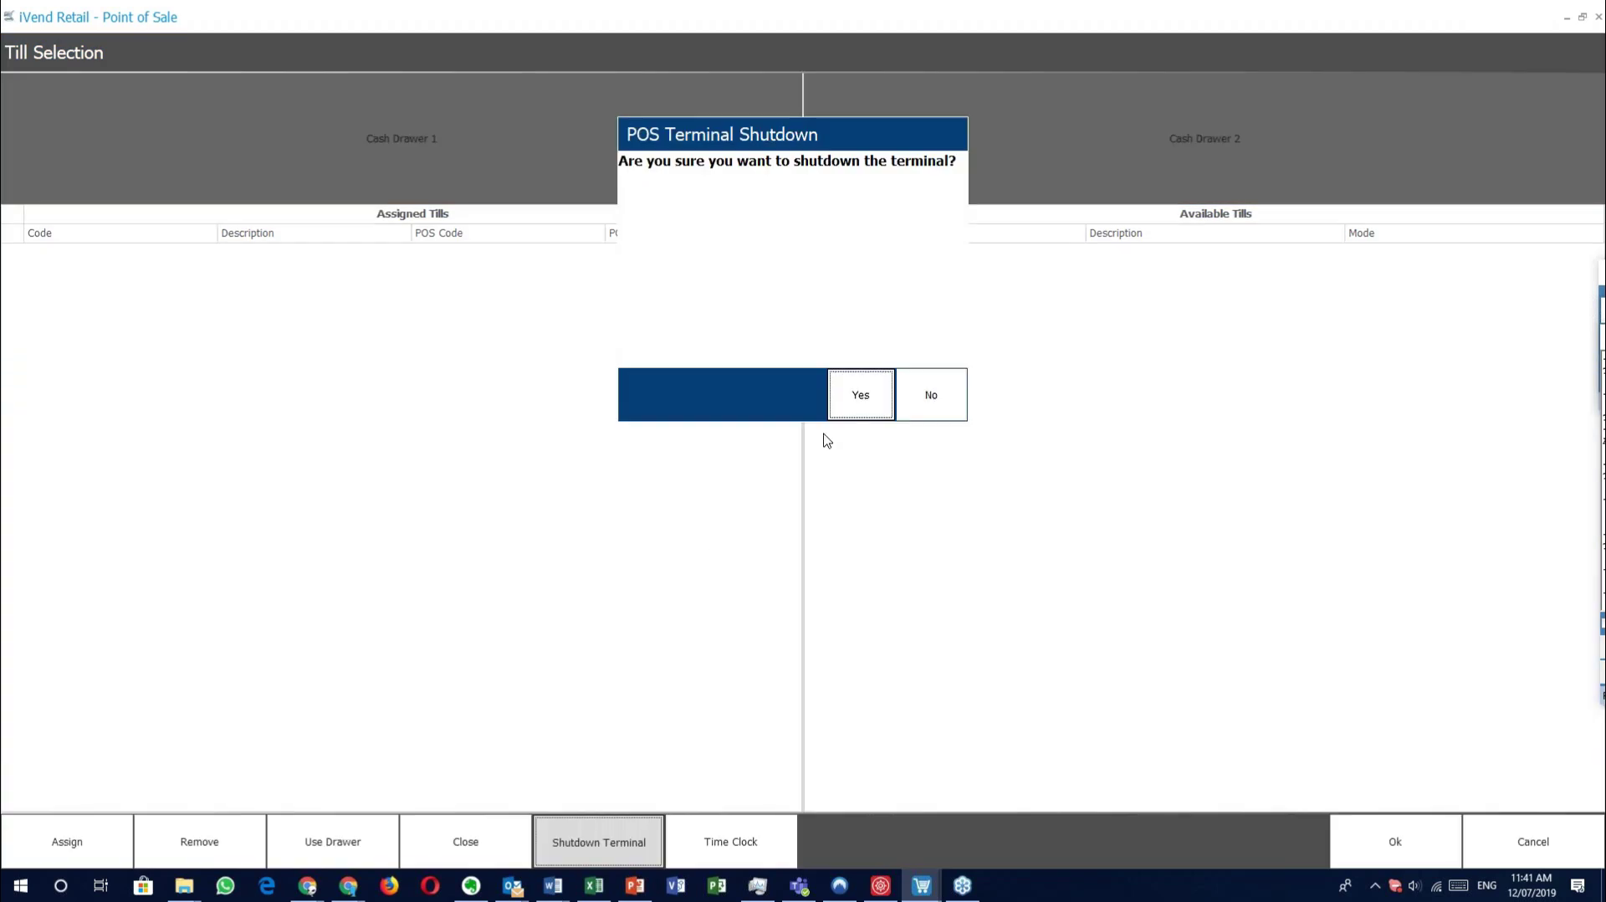
left_click(839, 419)
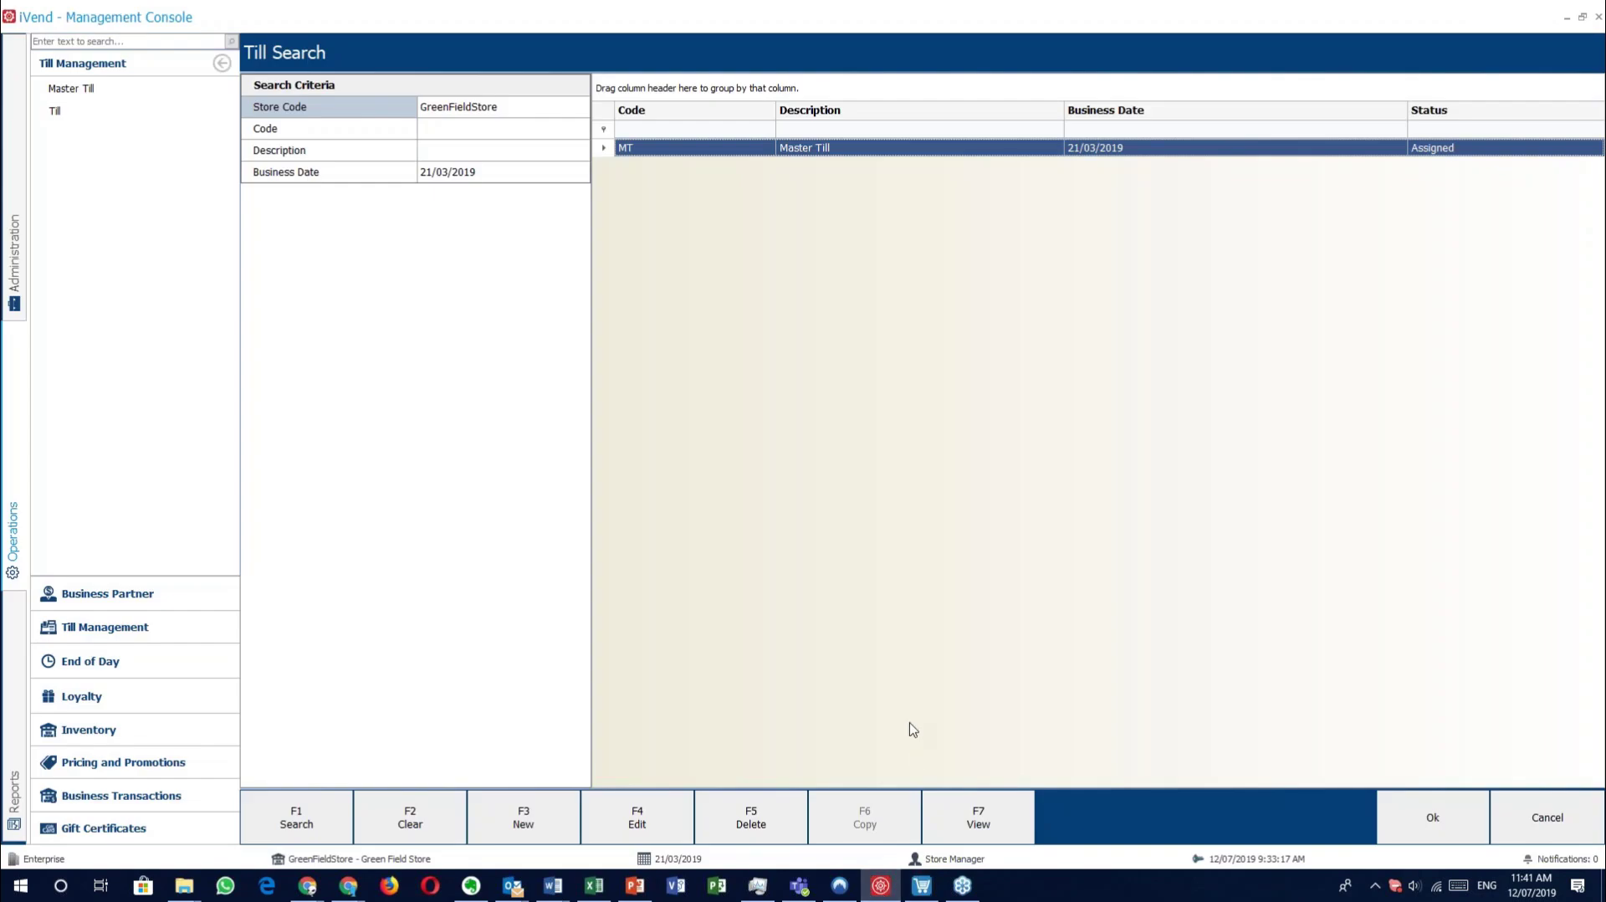
left_click(1558, 835)
left_click(1558, 835)
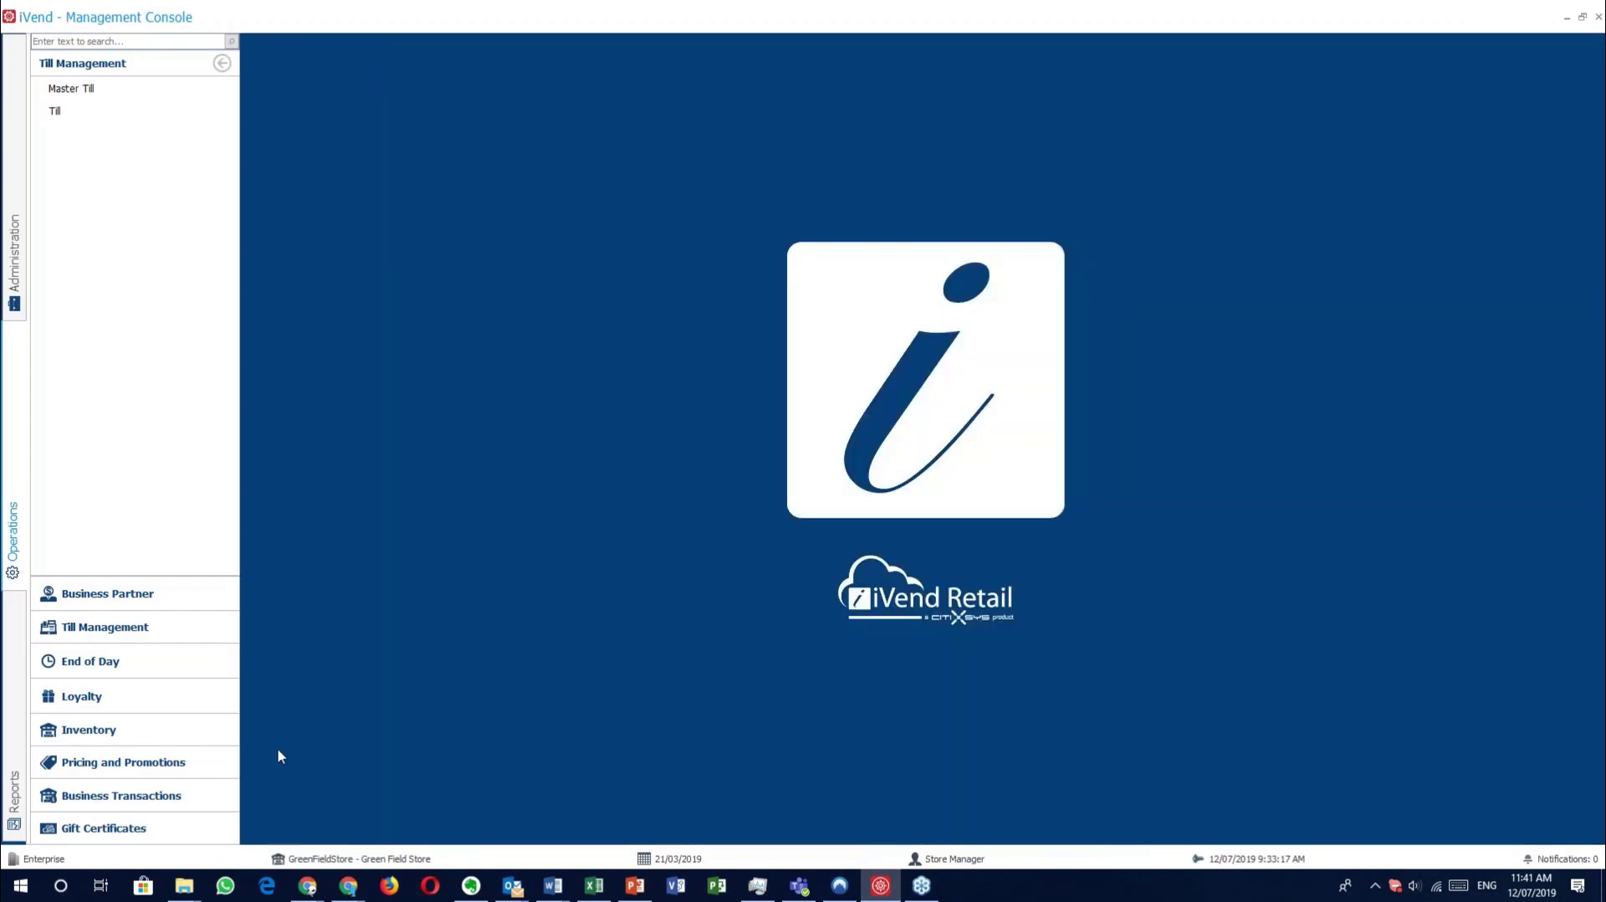
Open the closed Master Till for finalizing from the End of Day functions.
left_click(147, 664)
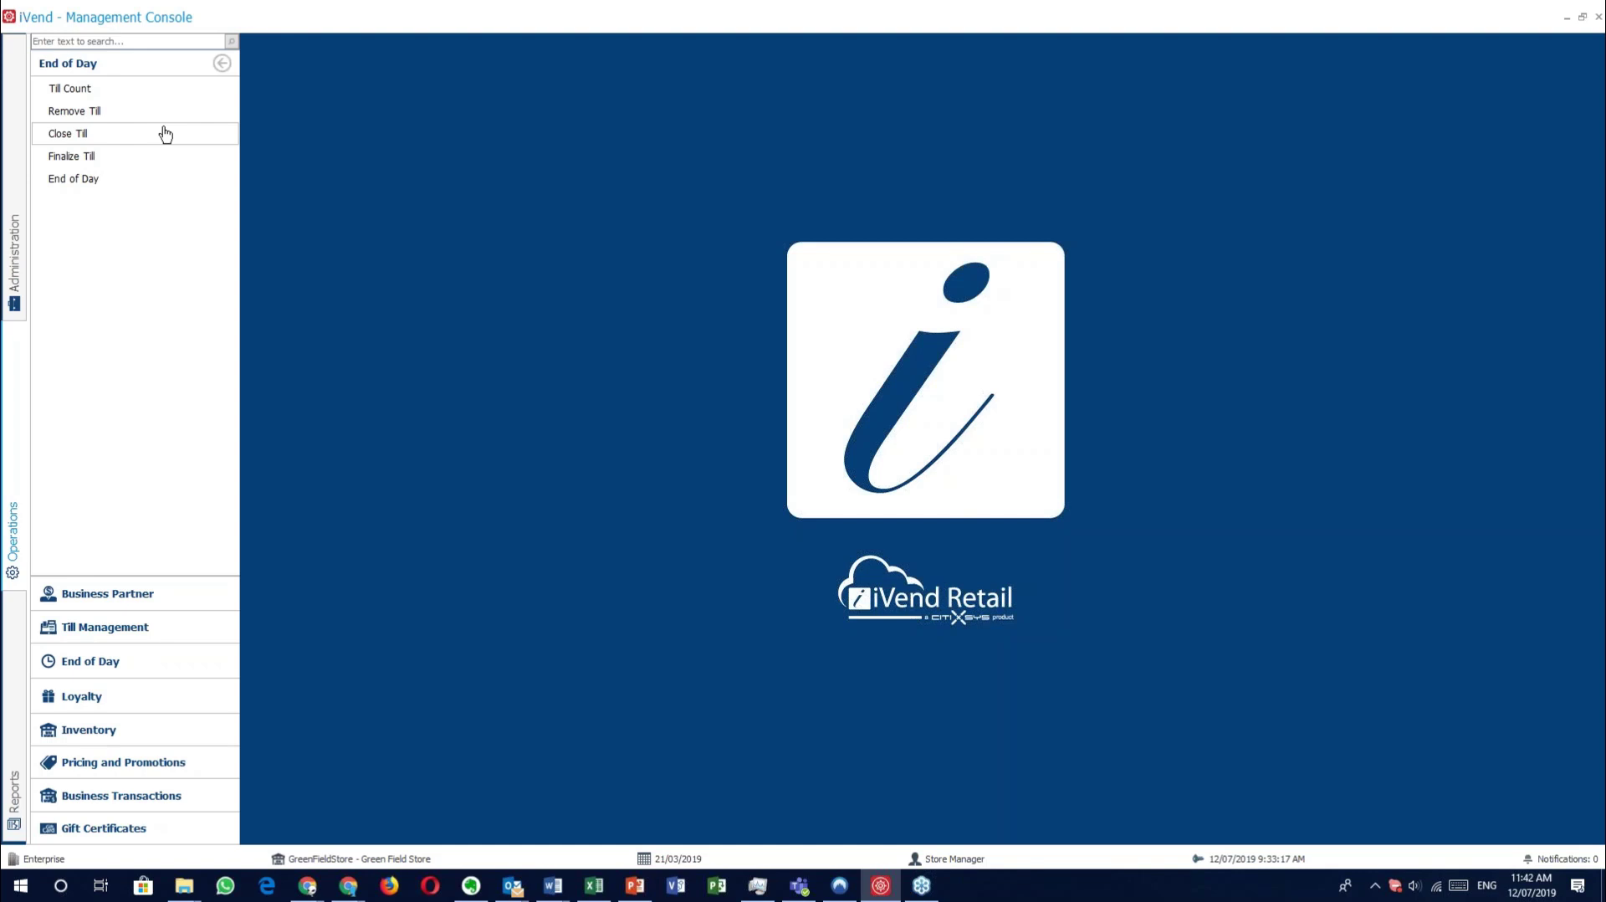
left_click(102, 158)
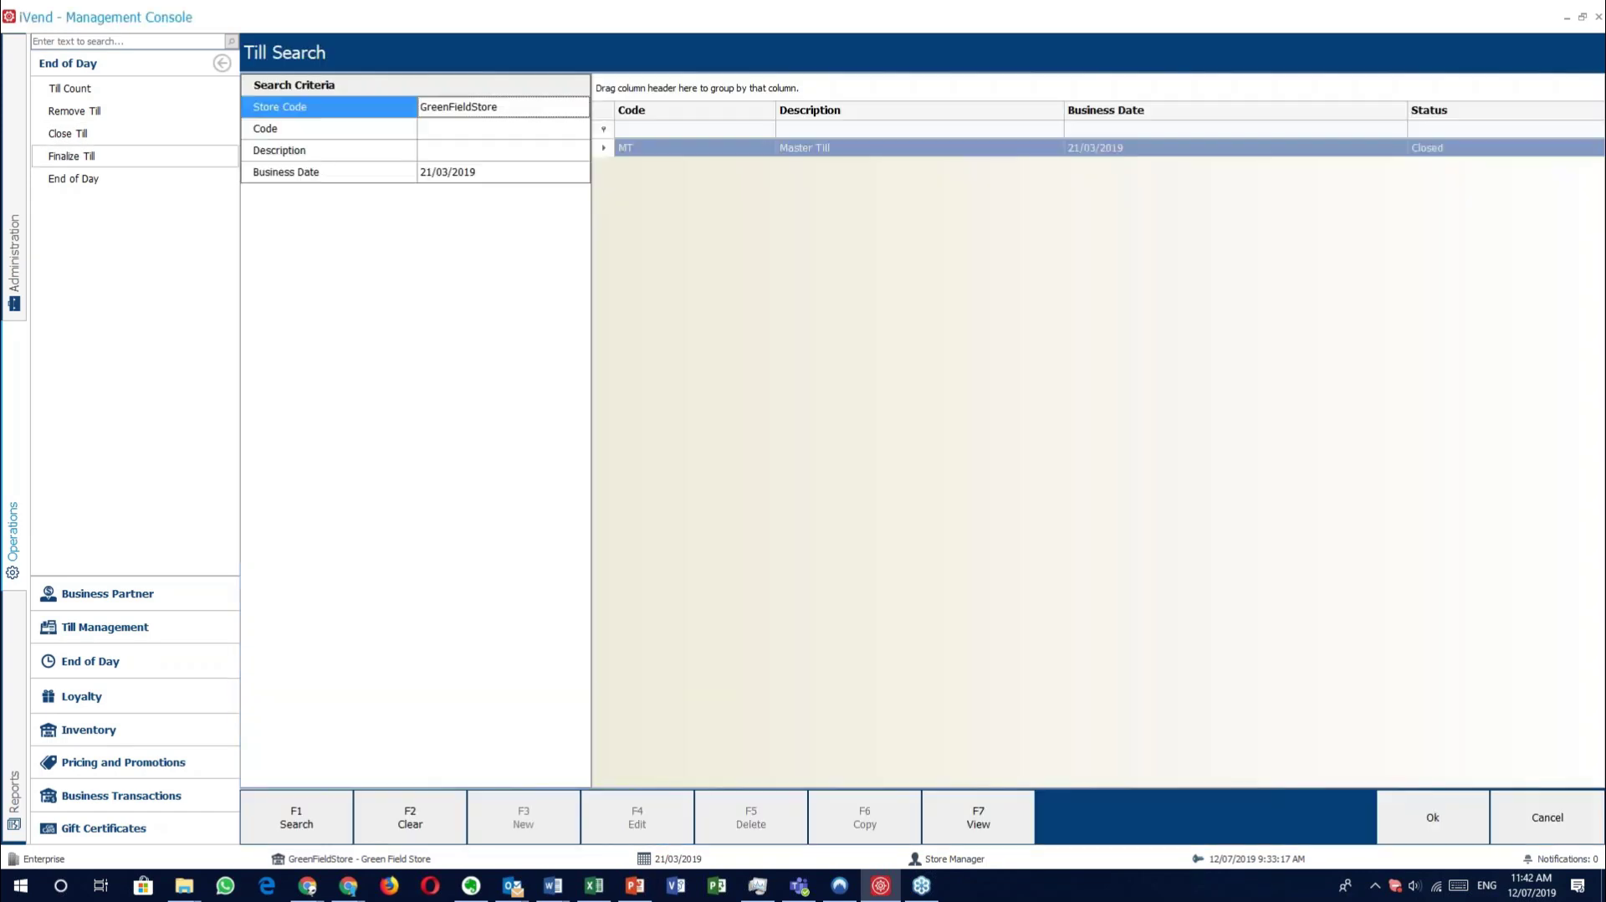
left_click(982, 152)
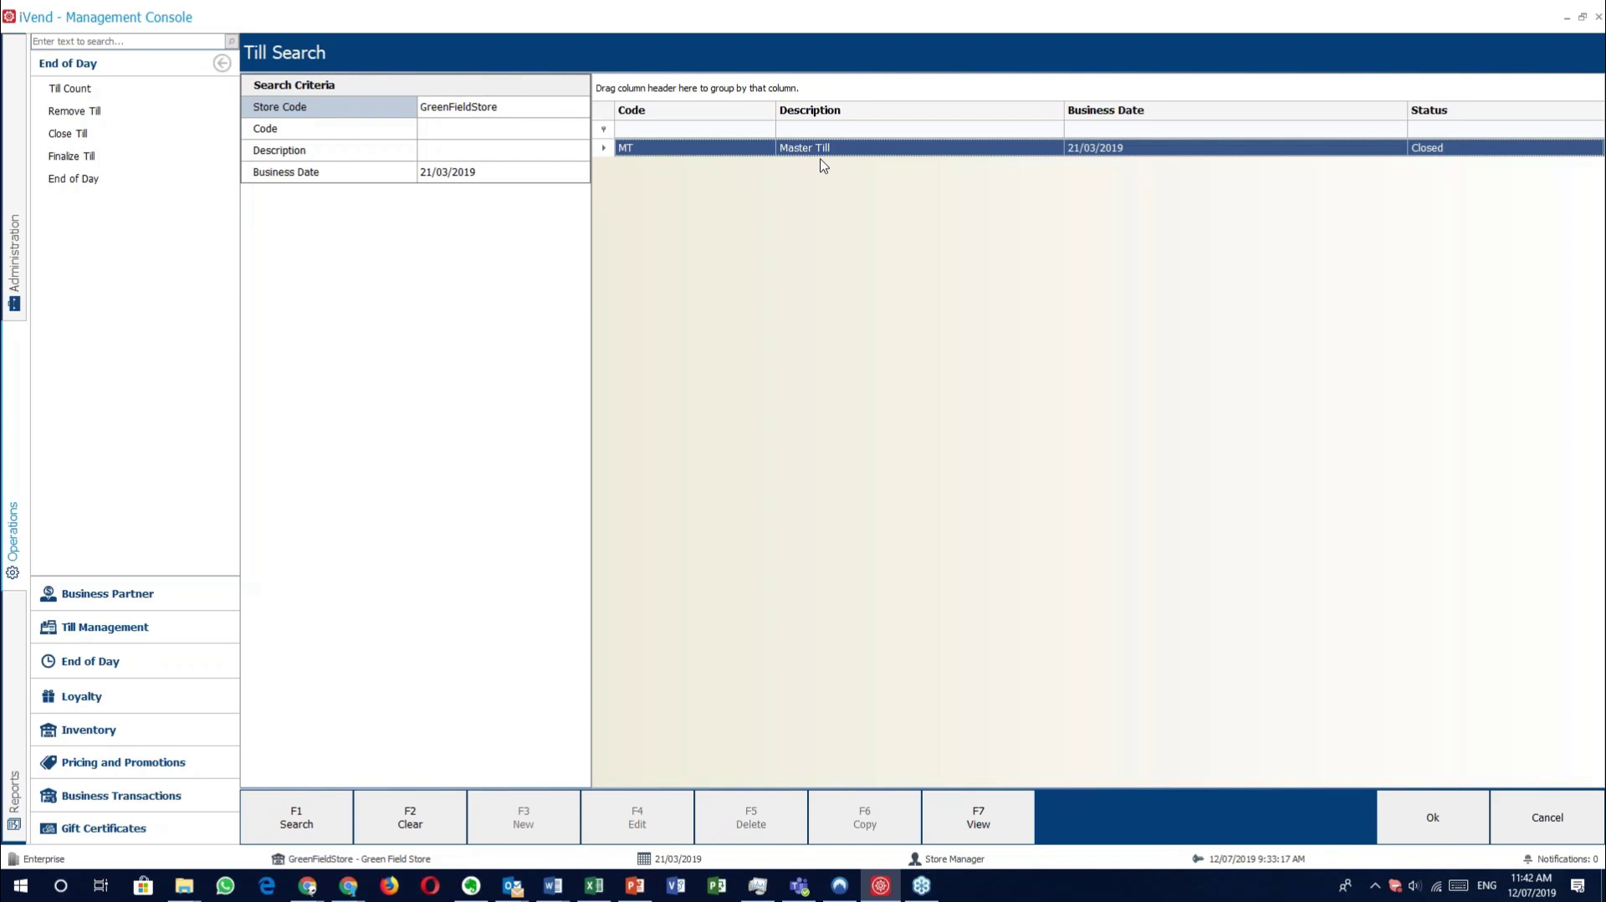
left_click(1456, 812)
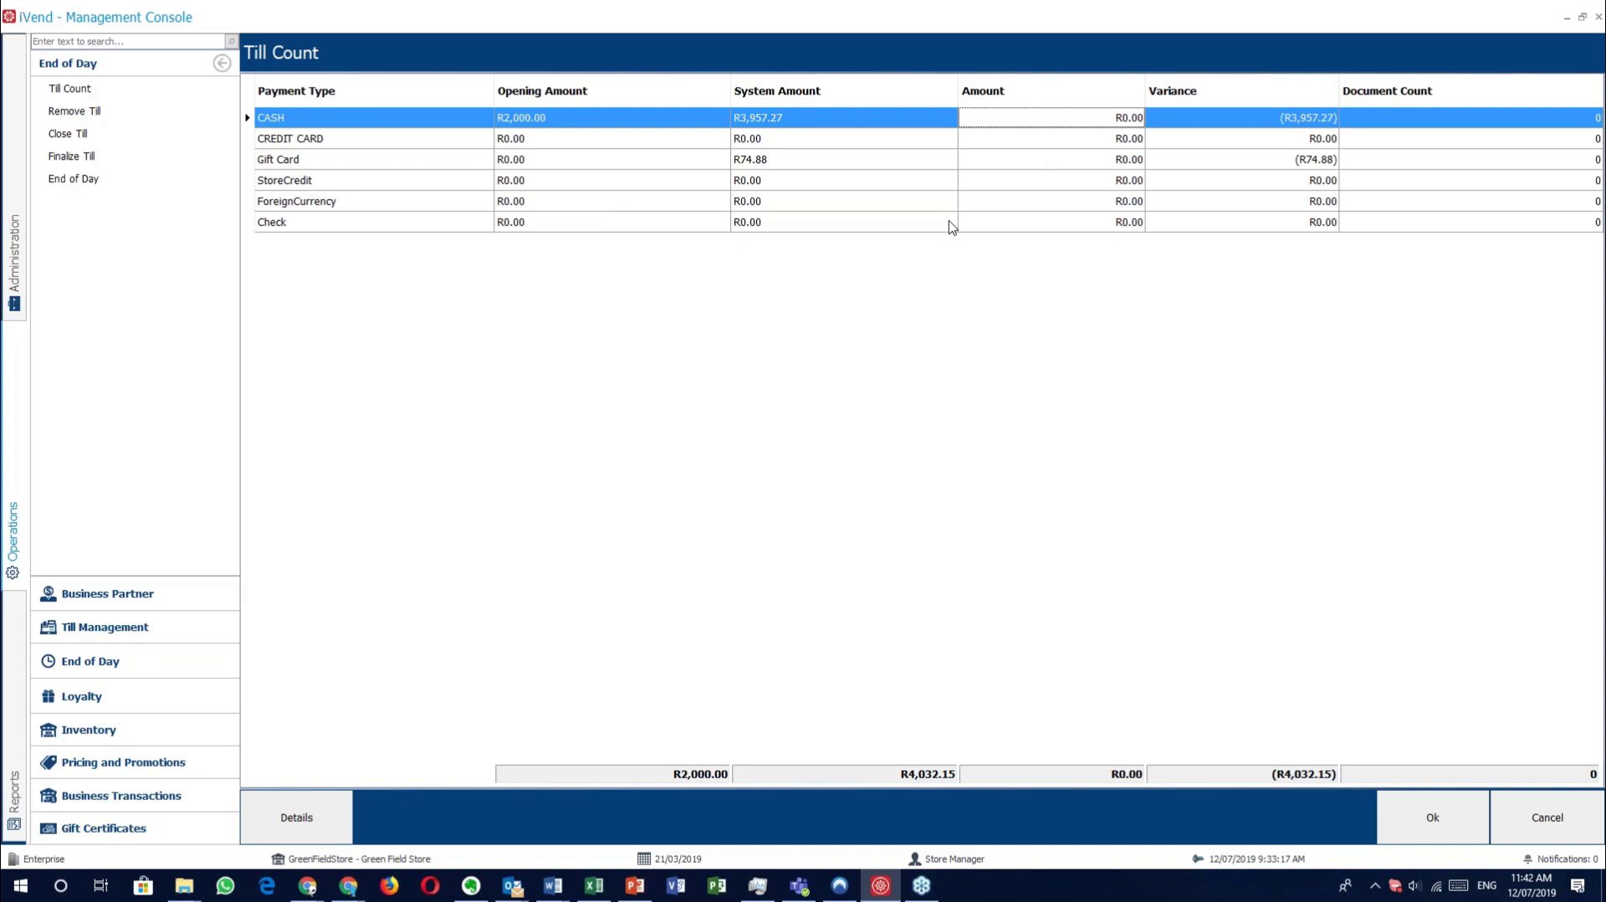
Enter 3,957.26 as the counted CASH amount, try to submit the till count, and decline to continue with the variance.
left_click(1115, 115)
type("3,957.26")
left_click(1431, 828)
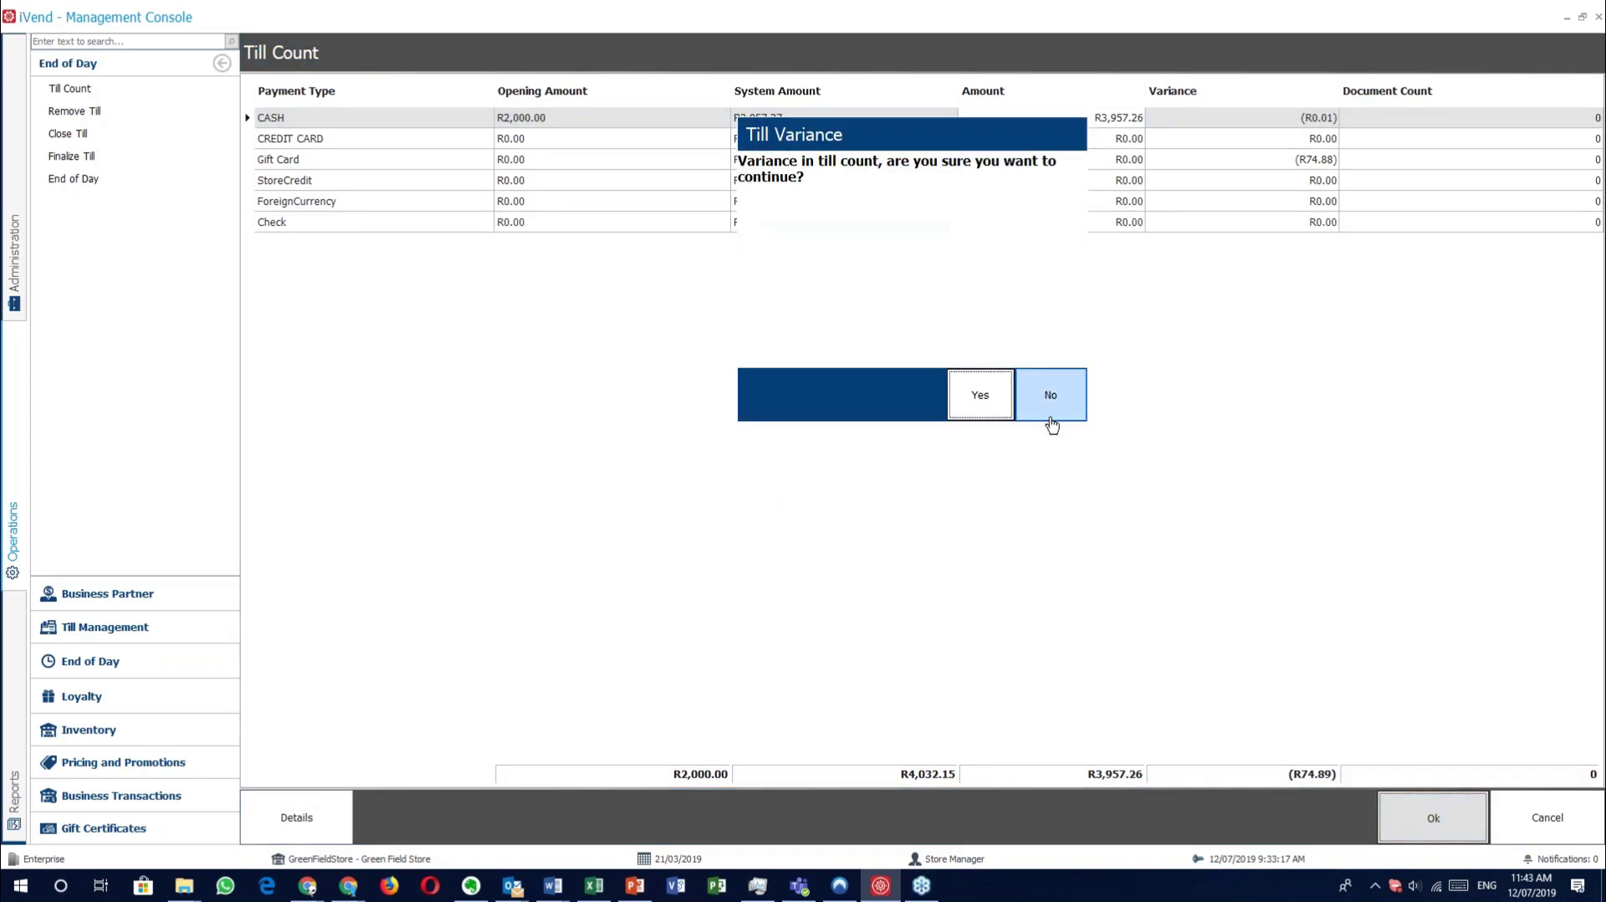
left_click(1052, 405)
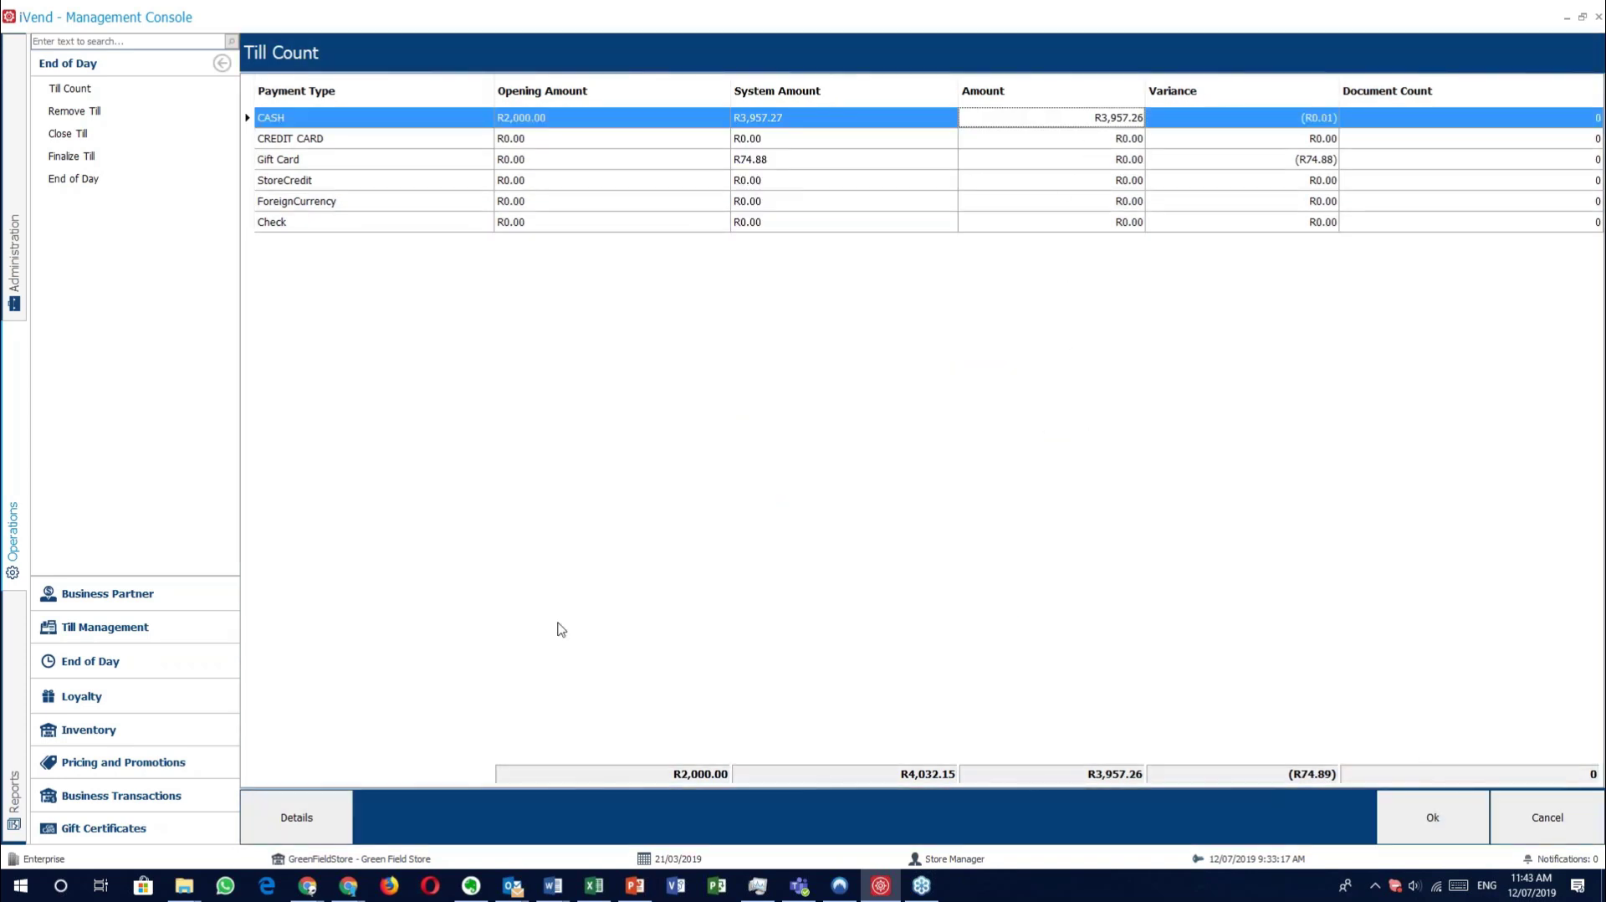
Check the cash denomination details without changing them, and correct the counted CASH amount to 3,957.27.
left_click(315, 814)
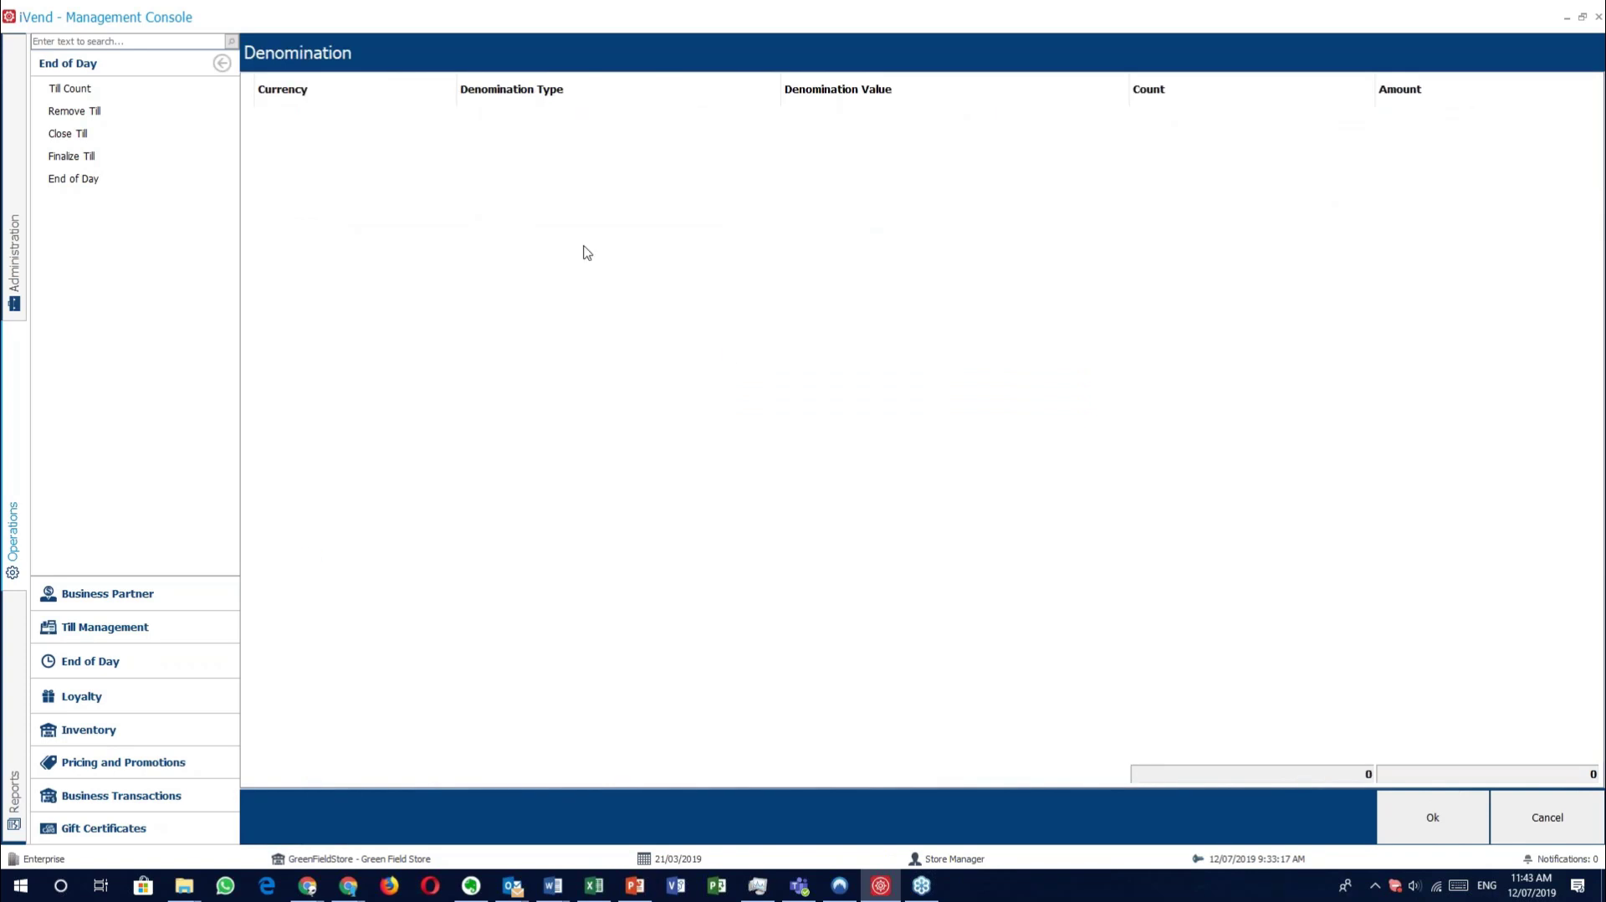
left_click(1513, 819)
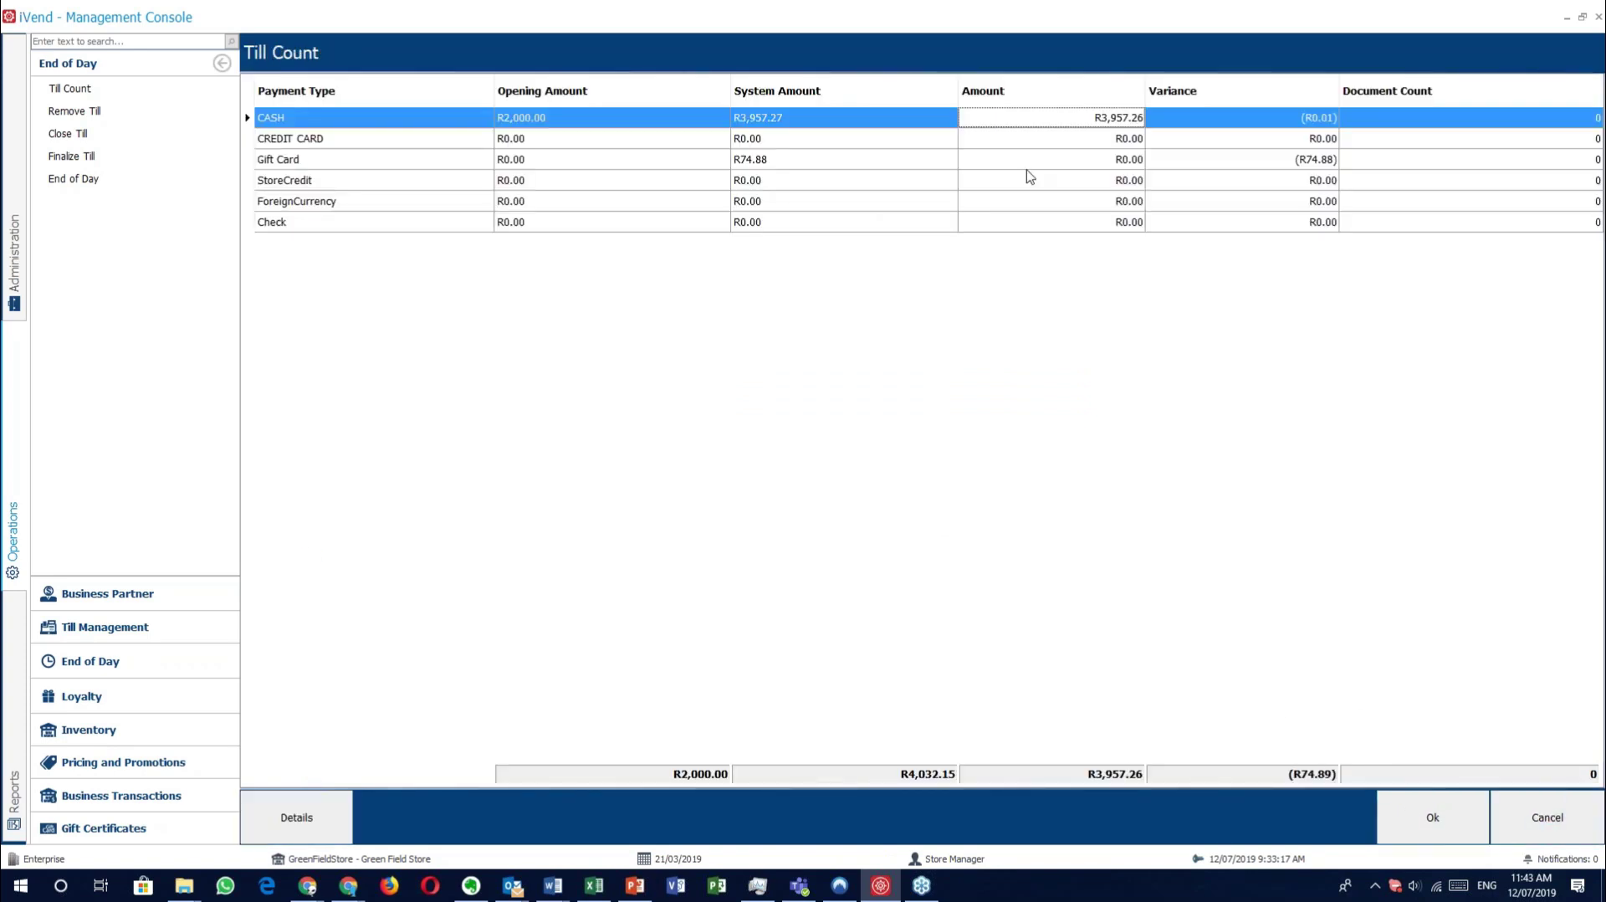
left_click(1140, 117)
left_click(1139, 117)
key("BackSpace")
type("7")
Set the counted Gift Card amount to 74.88, finalize the Master Till, and leave the till search.
left_click(1117, 159)
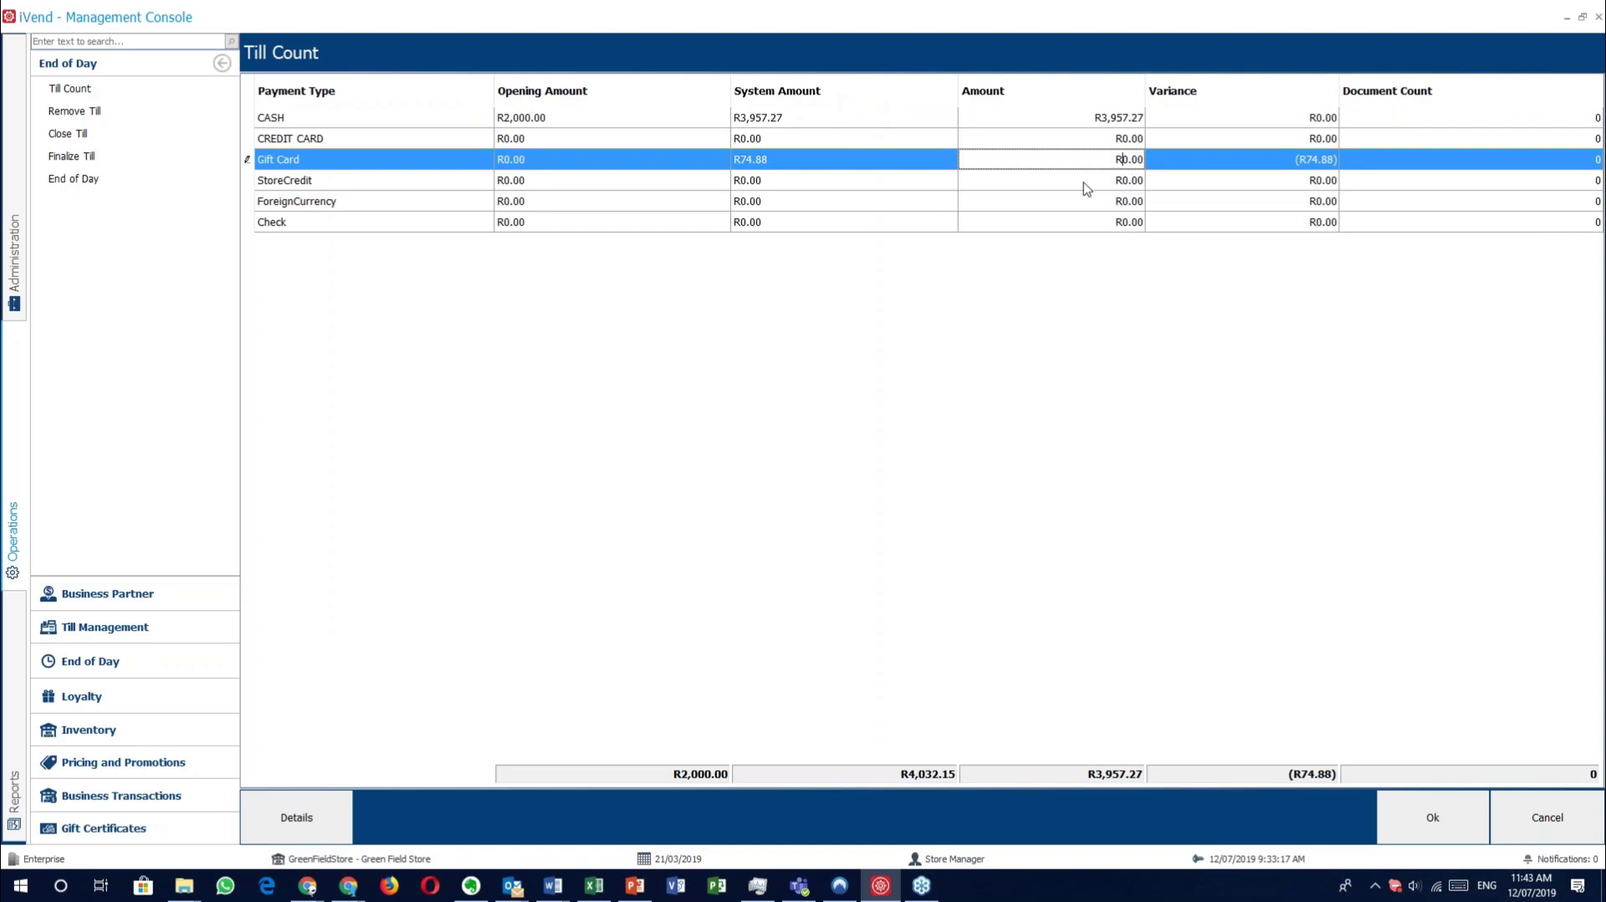
type("74.88")
key("Left")
key("Left")
key("Left")
key("BackSpace")
left_click(1099, 156)
left_click(1076, 140)
left_click(1454, 806)
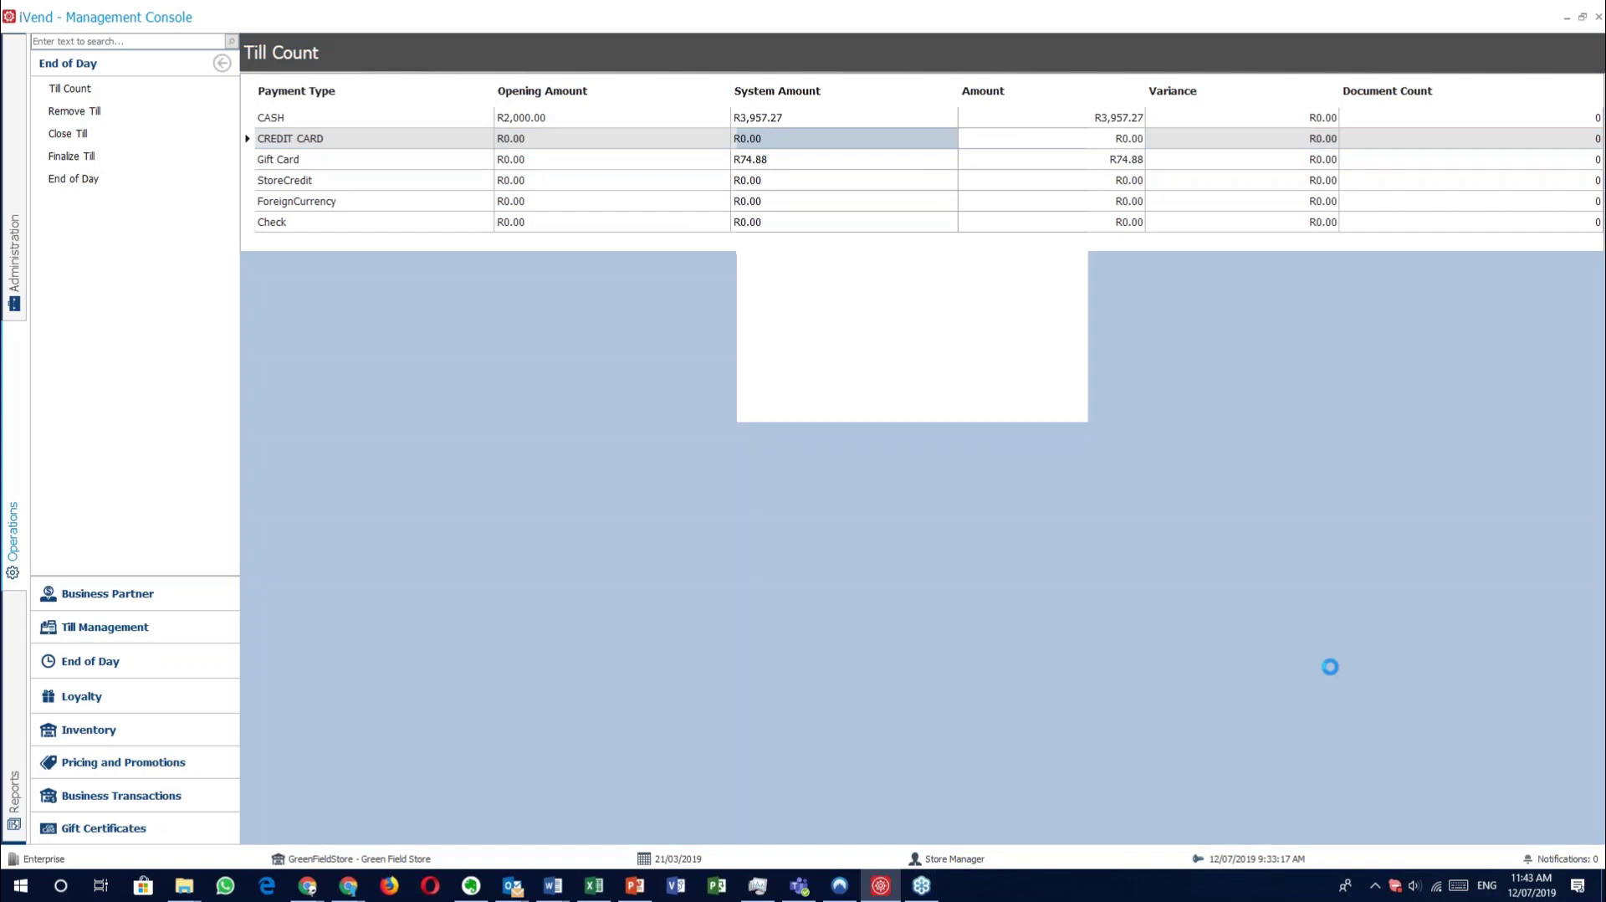
left_click(979, 395)
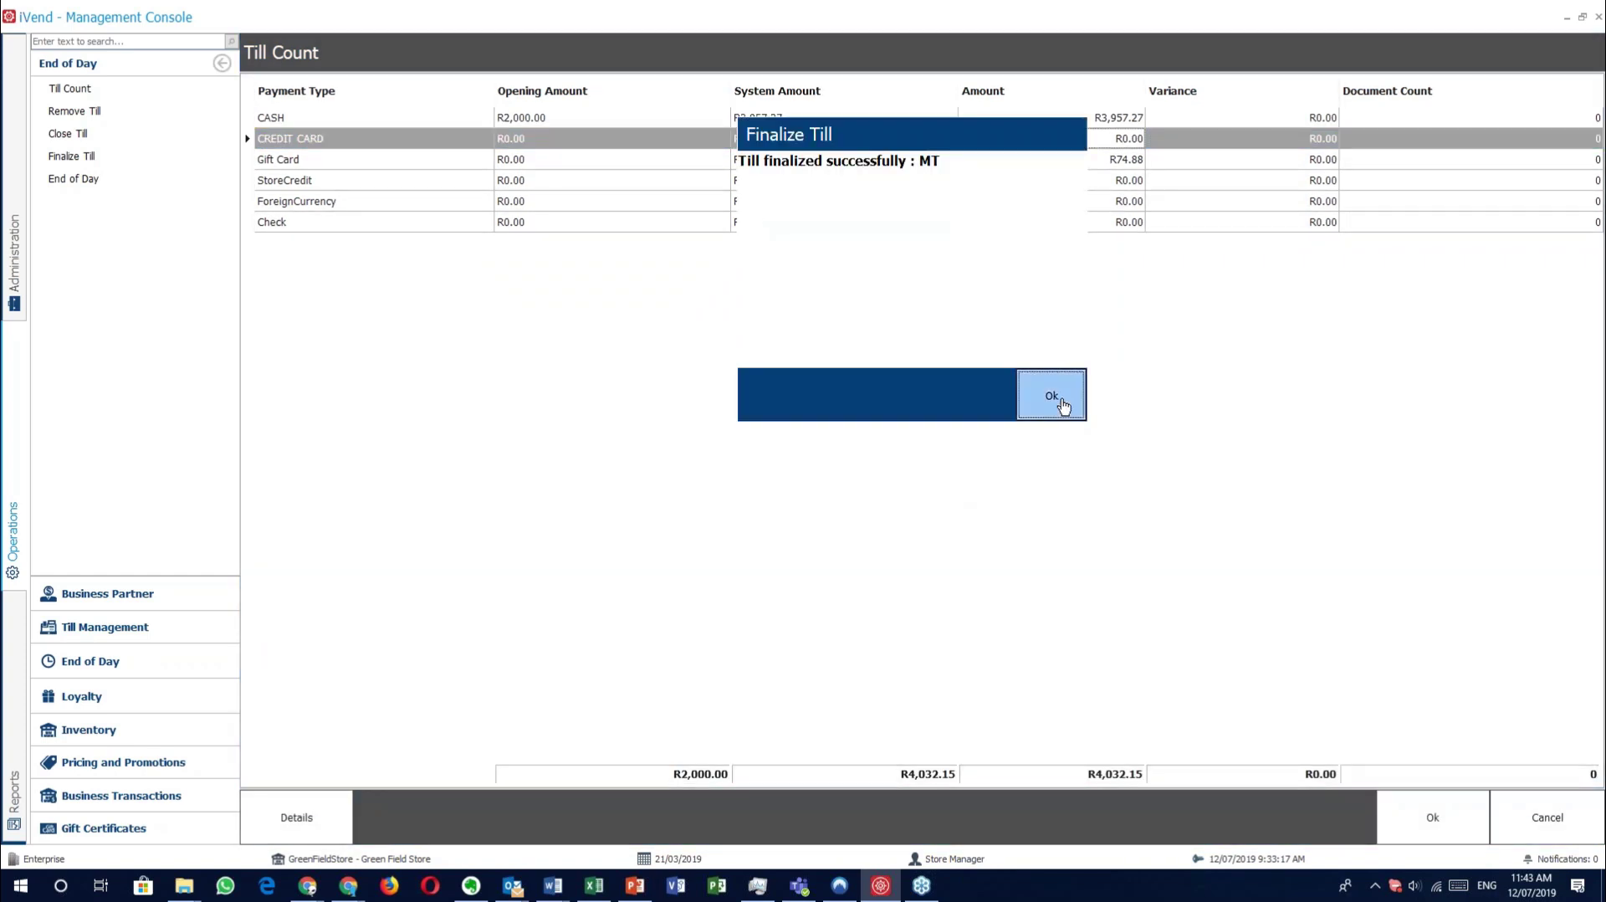
left_click(1051, 395)
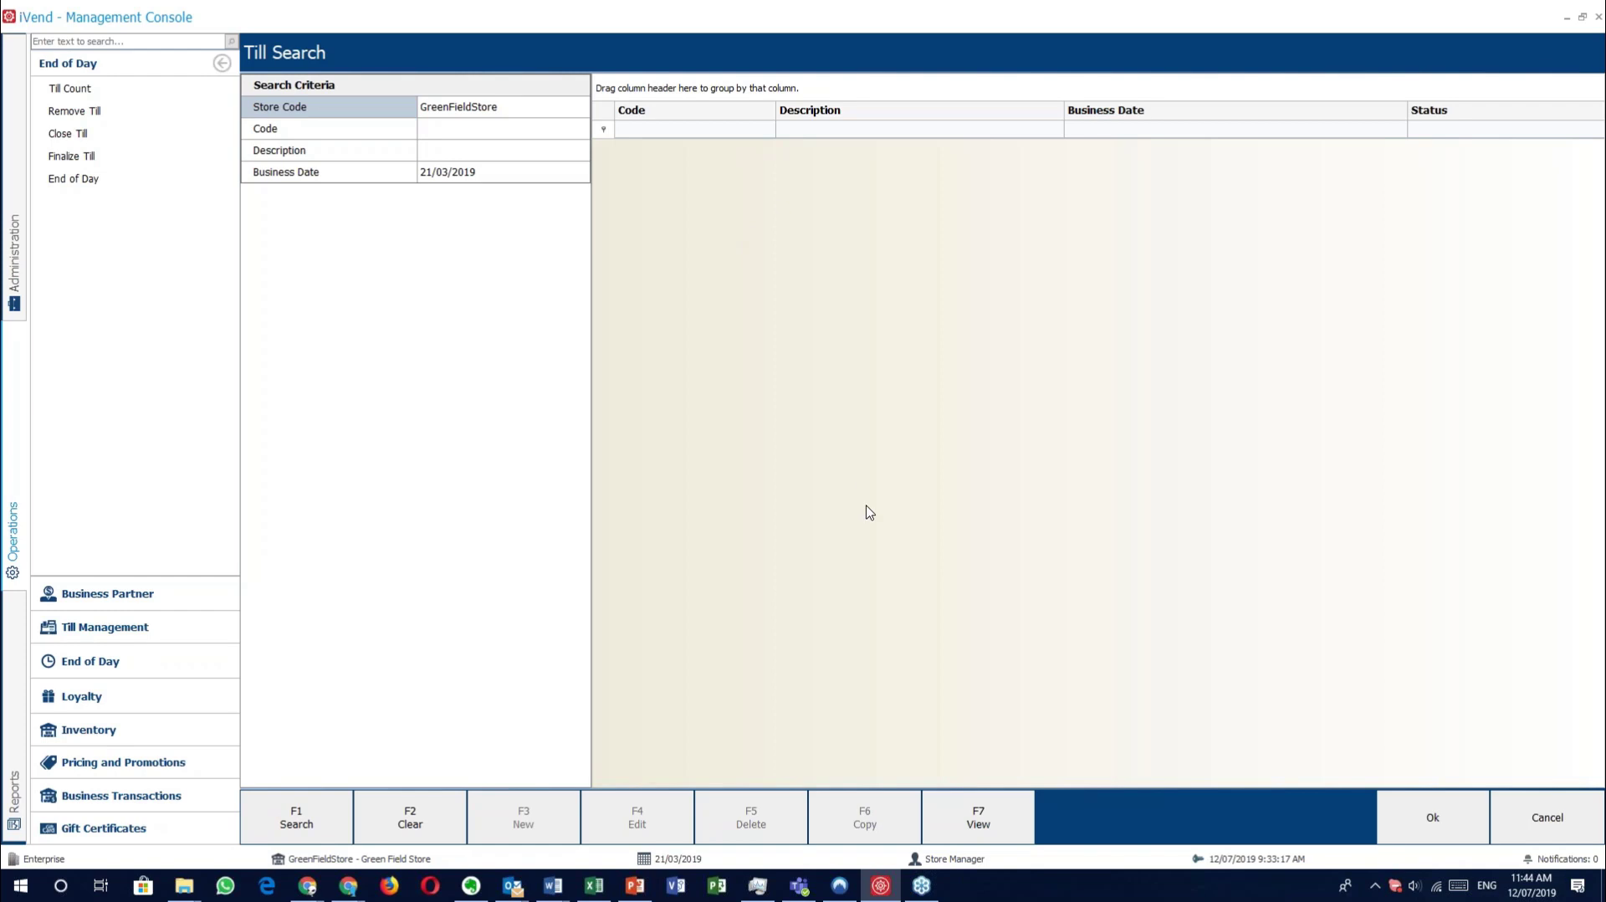
left_click(1542, 799)
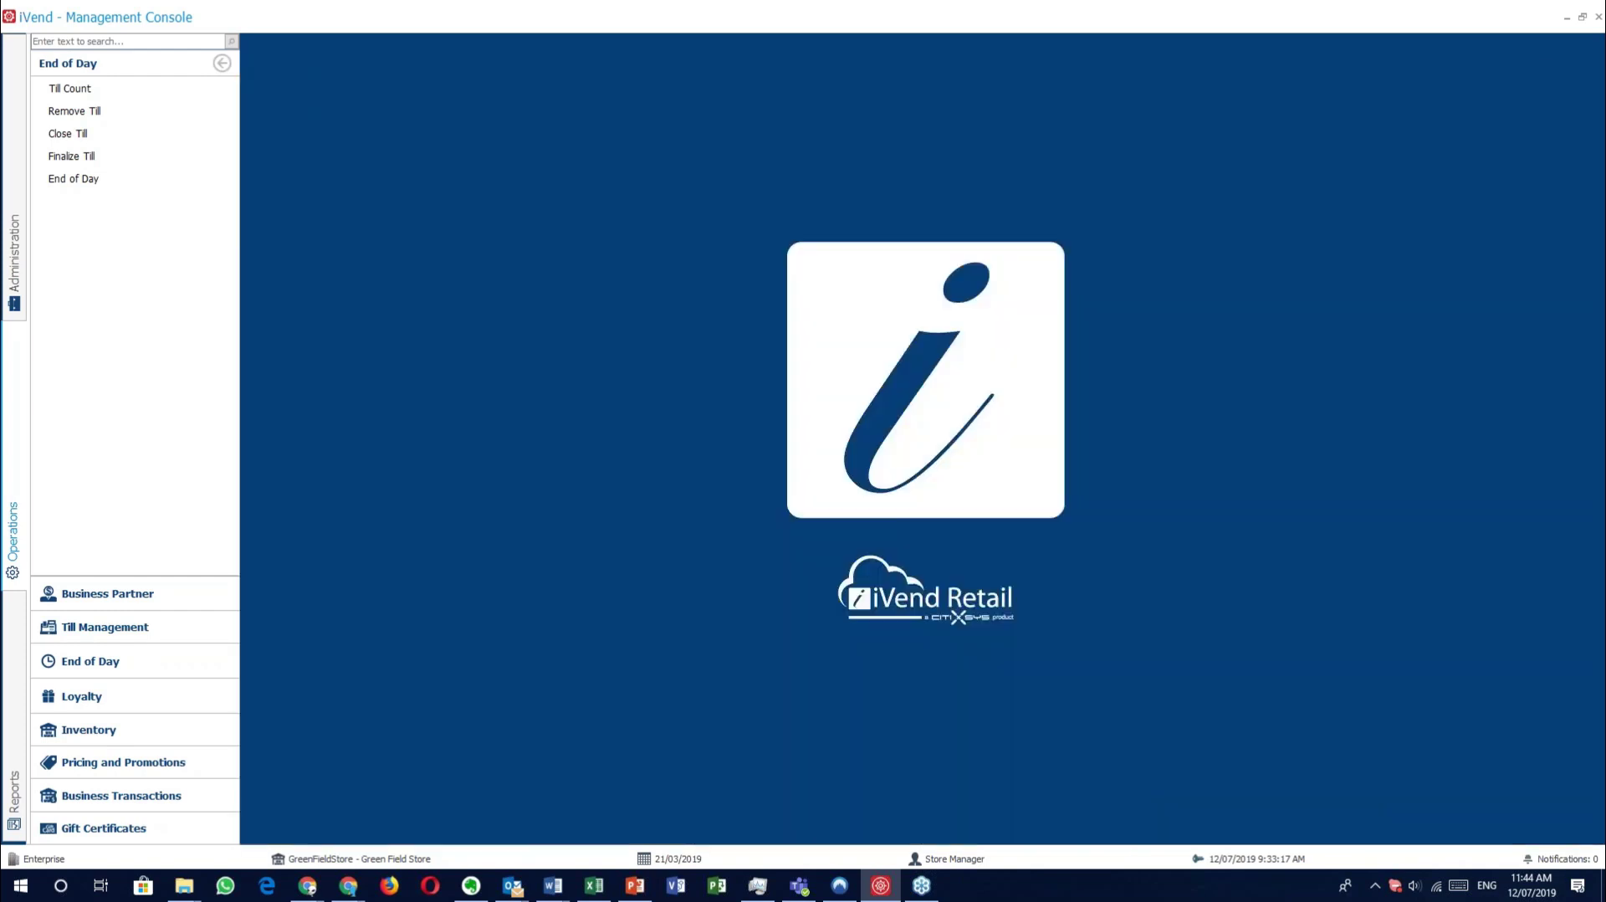
Run the End of Day process for GreenFieldStore with 22/03/2019 as the next business date.
left_click(118, 179)
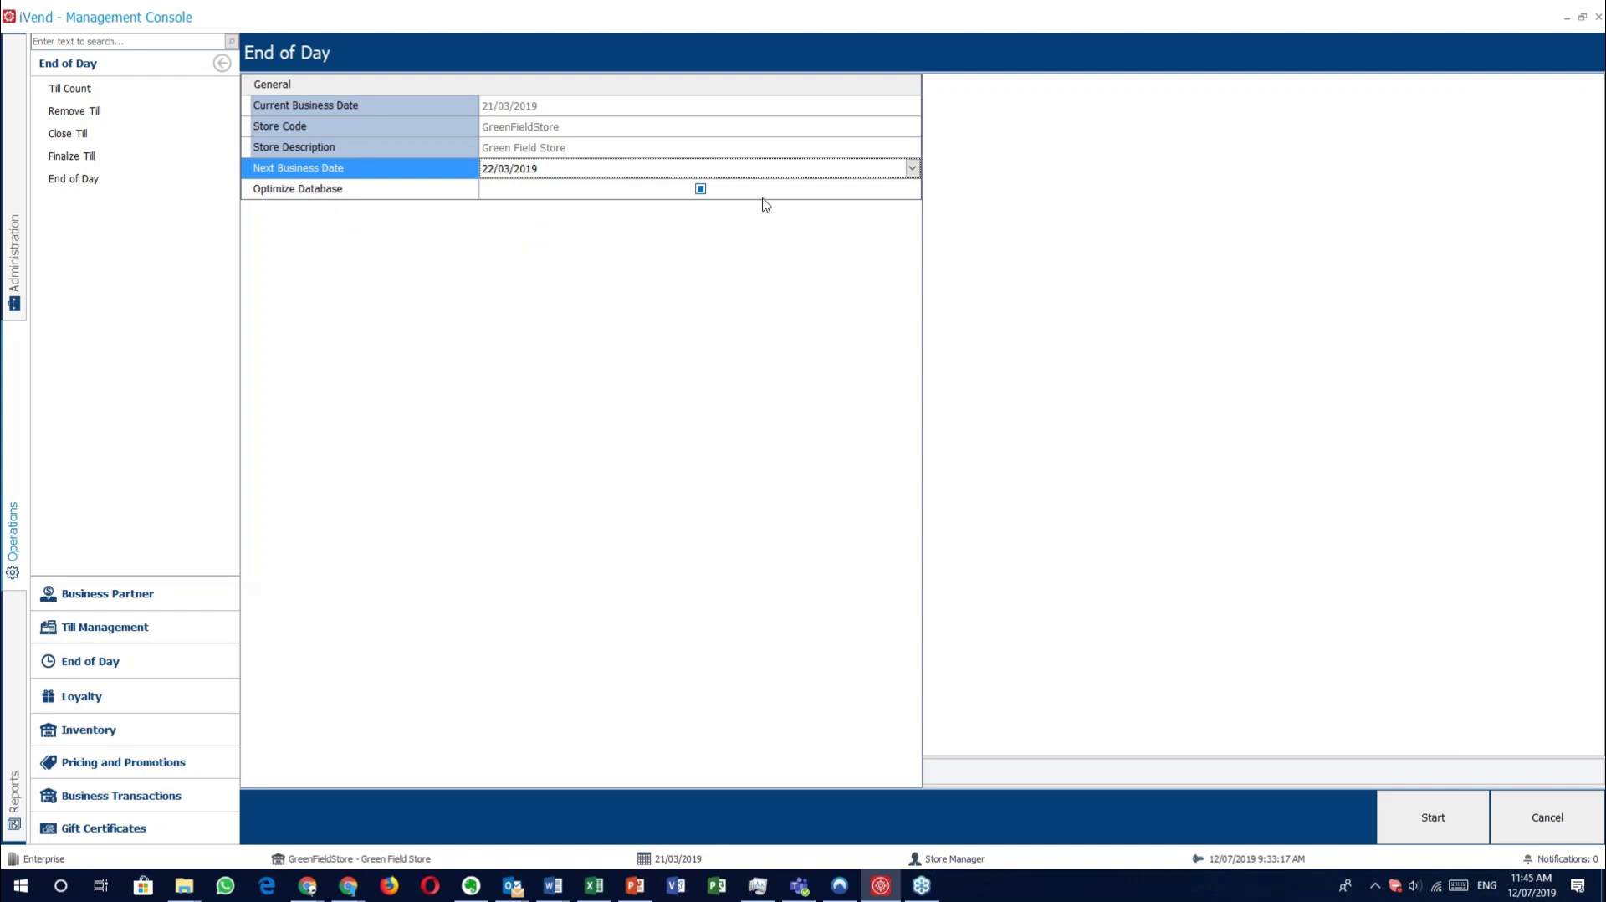
left_click(1449, 827)
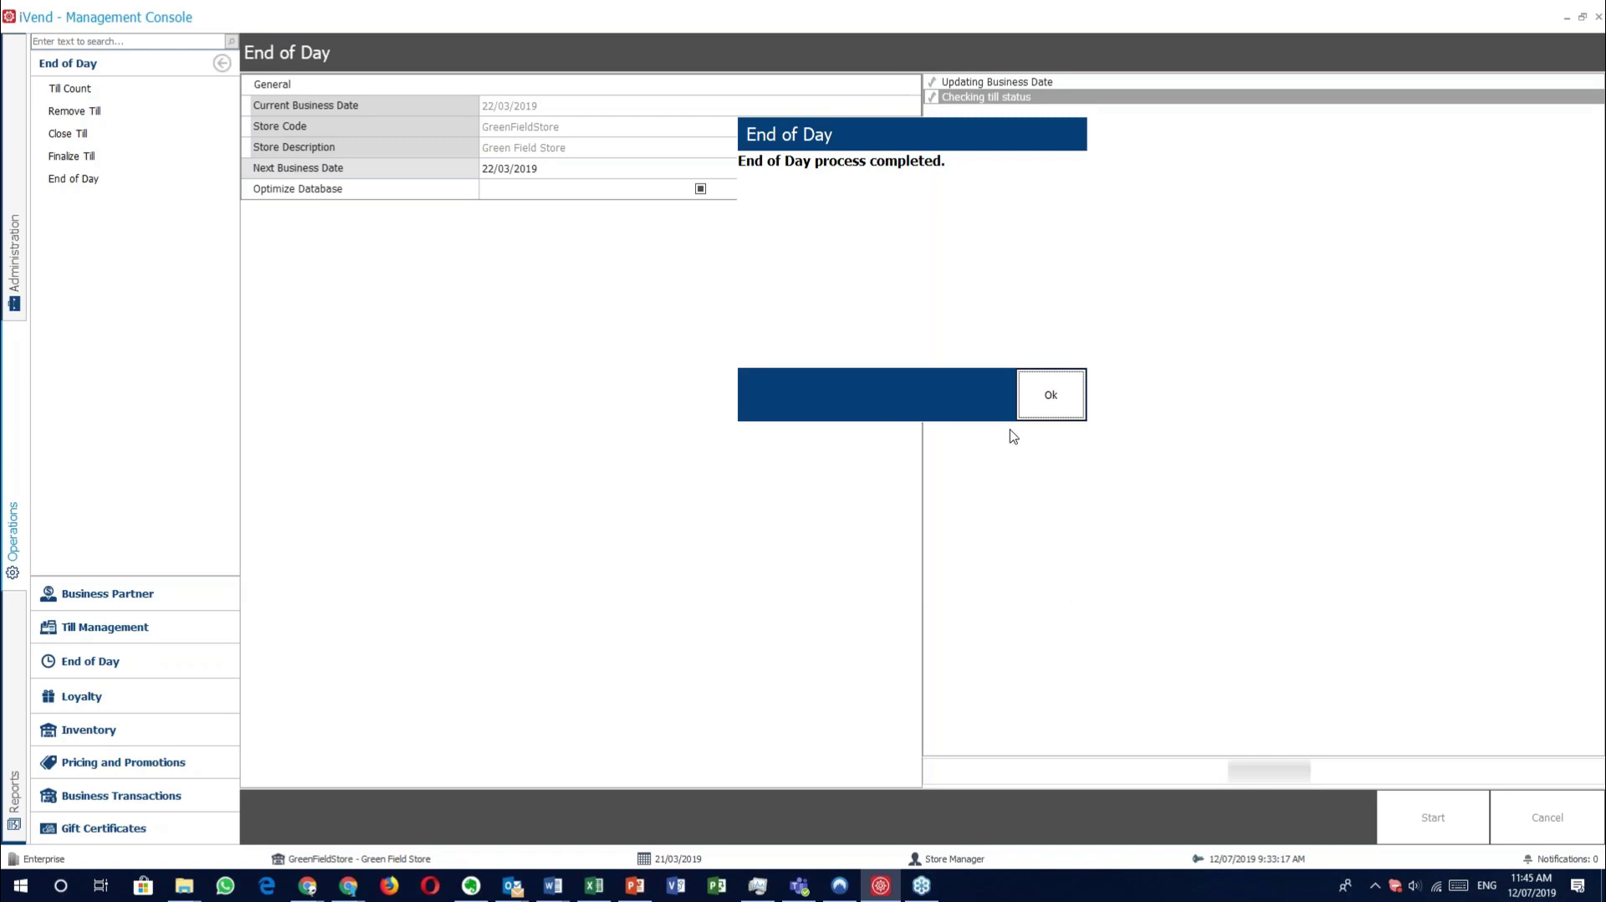
left_click(1033, 405)
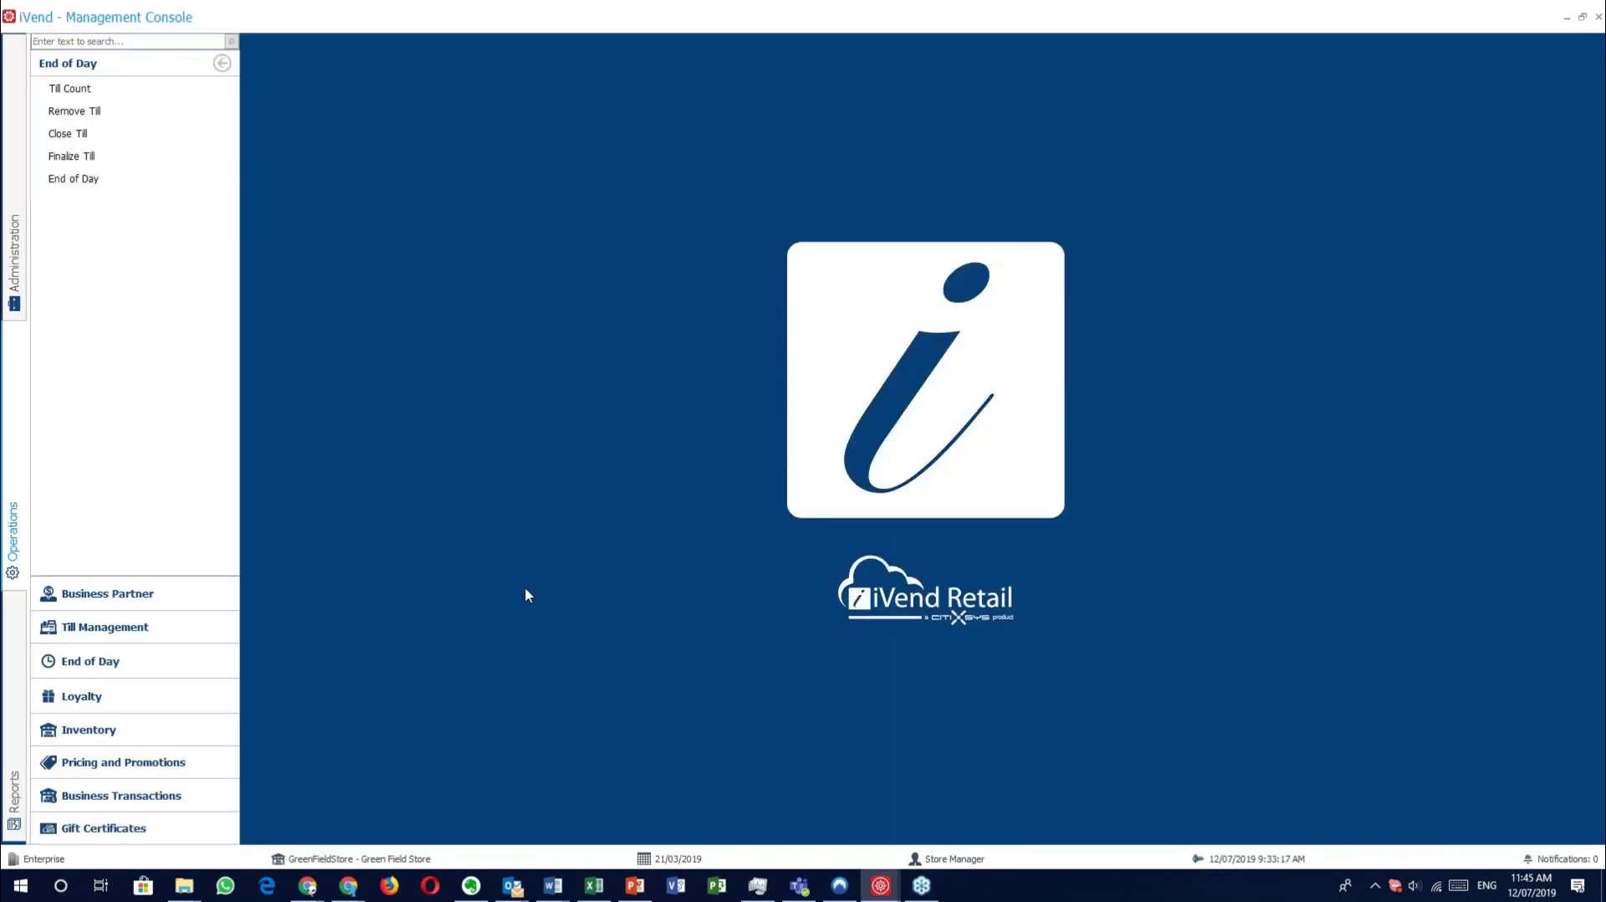
Review the End of Day report's store, sales associate and payment summary sections for business date 21-Mar-2019, and close it.
mouse_move(881, 885)
left_click(962, 805)
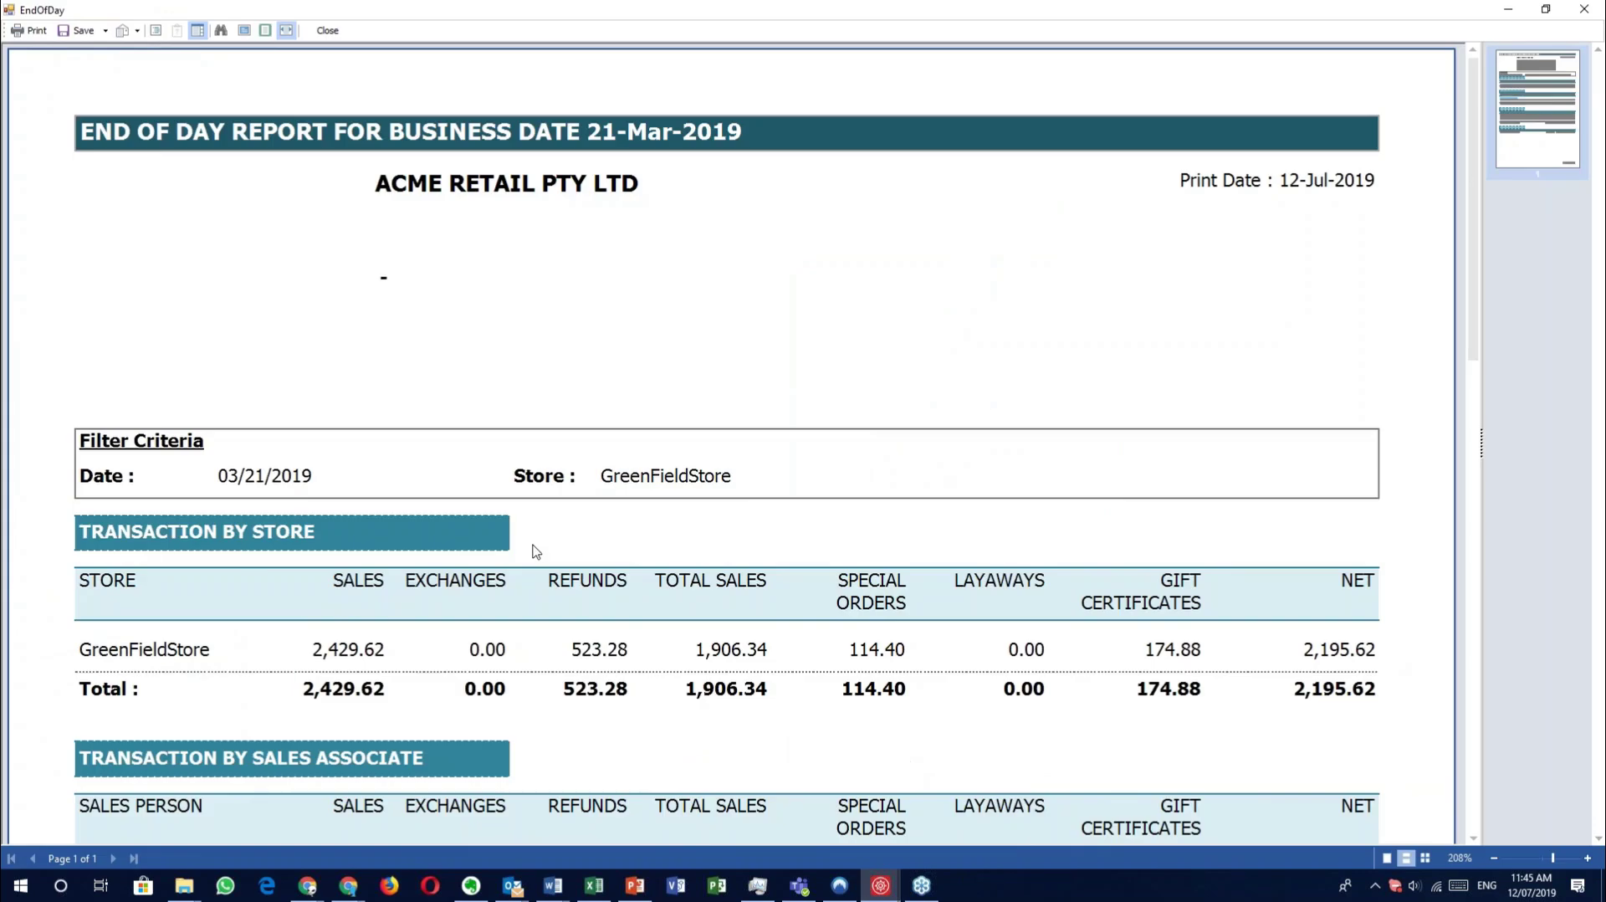
scroll(649, 477, "down", 1)
scroll(648, 477, "down", 1)
scroll(648, 477, "down", 1)
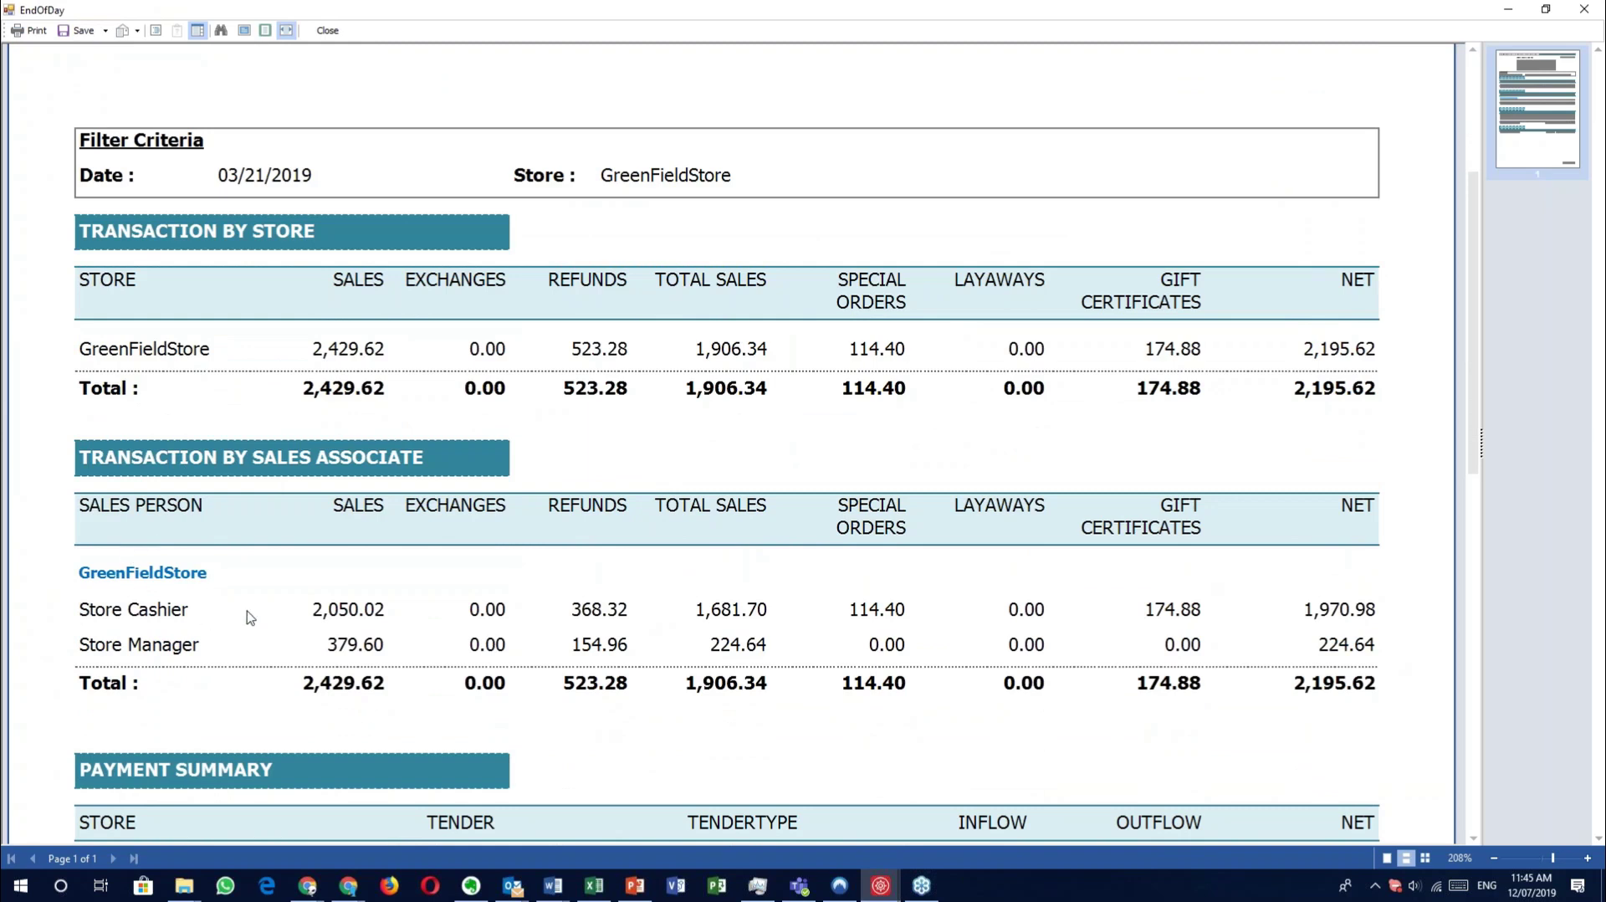
scroll(314, 601, "down", 3)
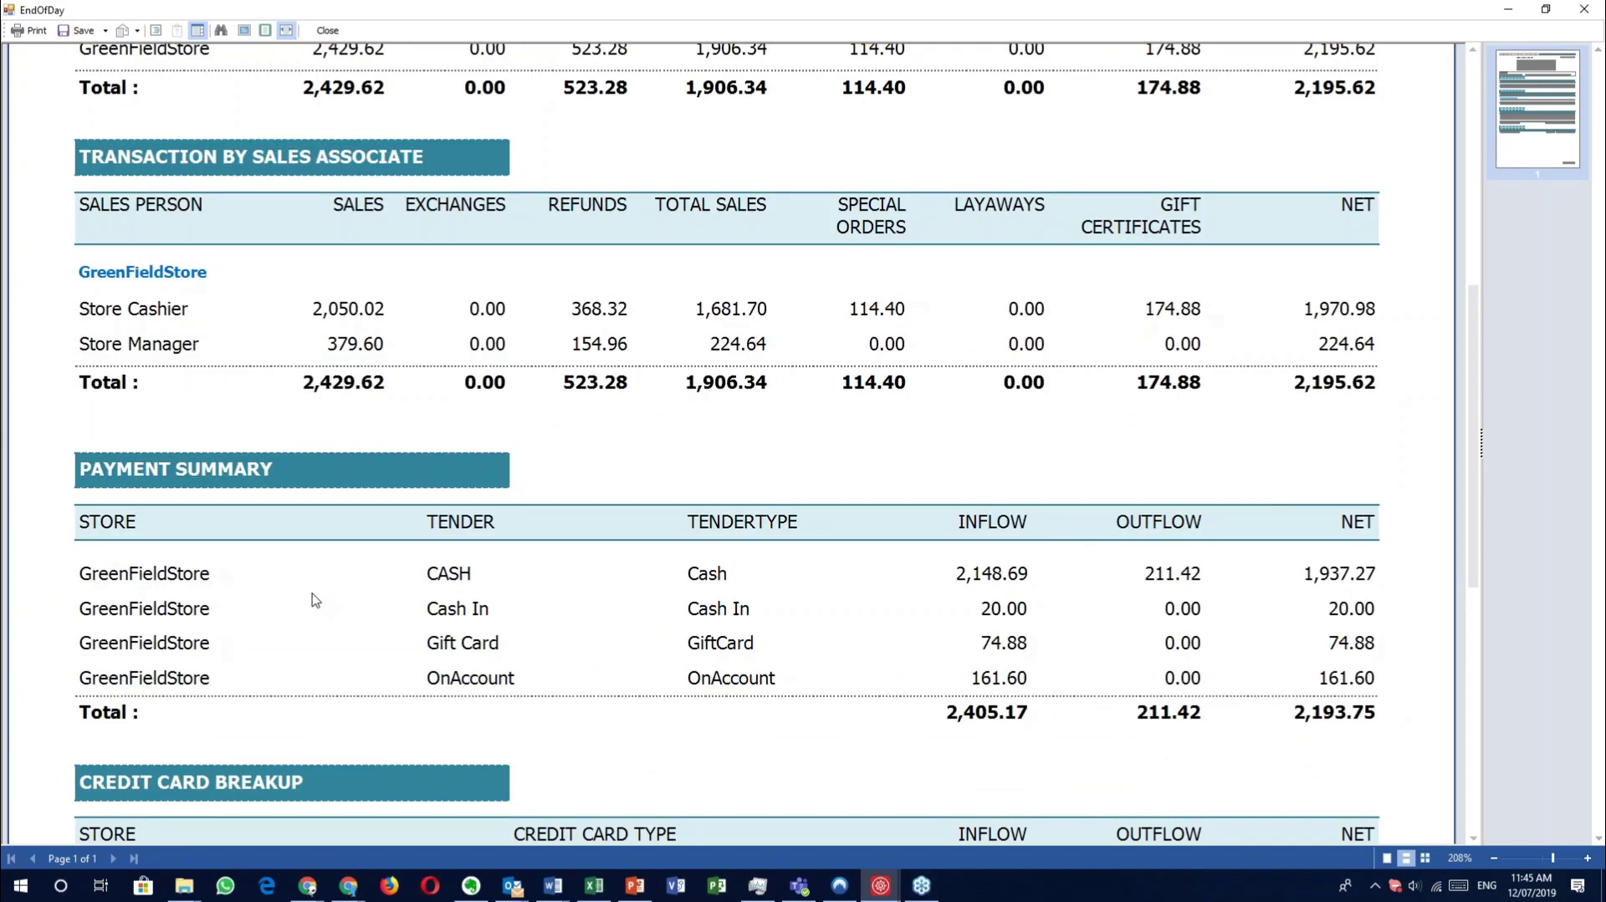
scroll(688, 648, "down", 5)
scroll(523, 533, "up", 9)
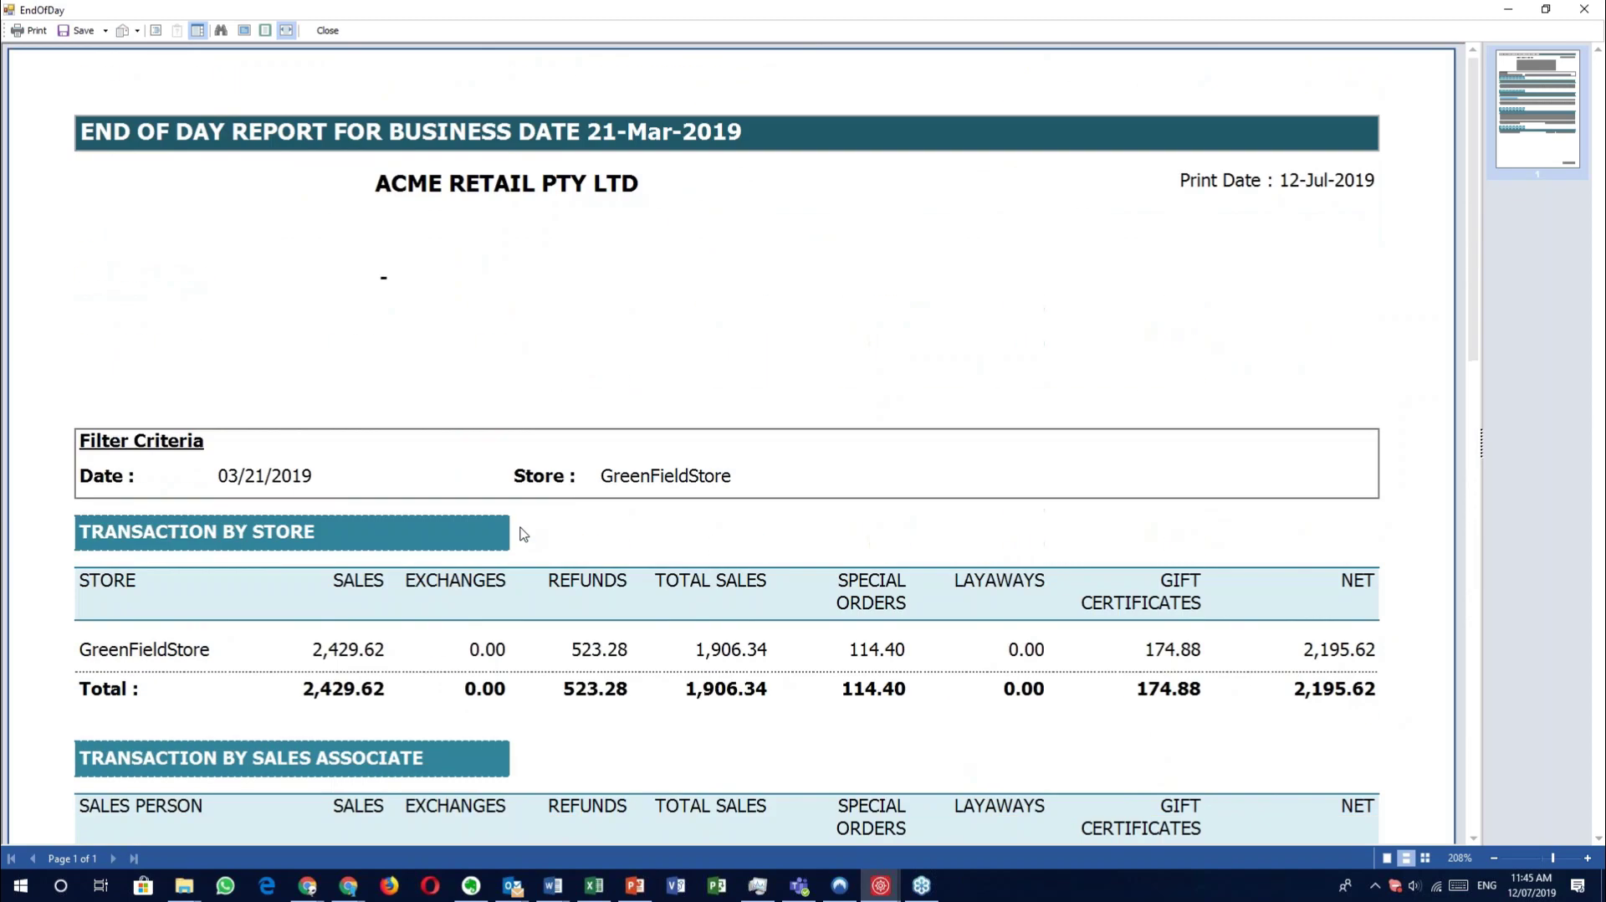
left_click(1594, 10)
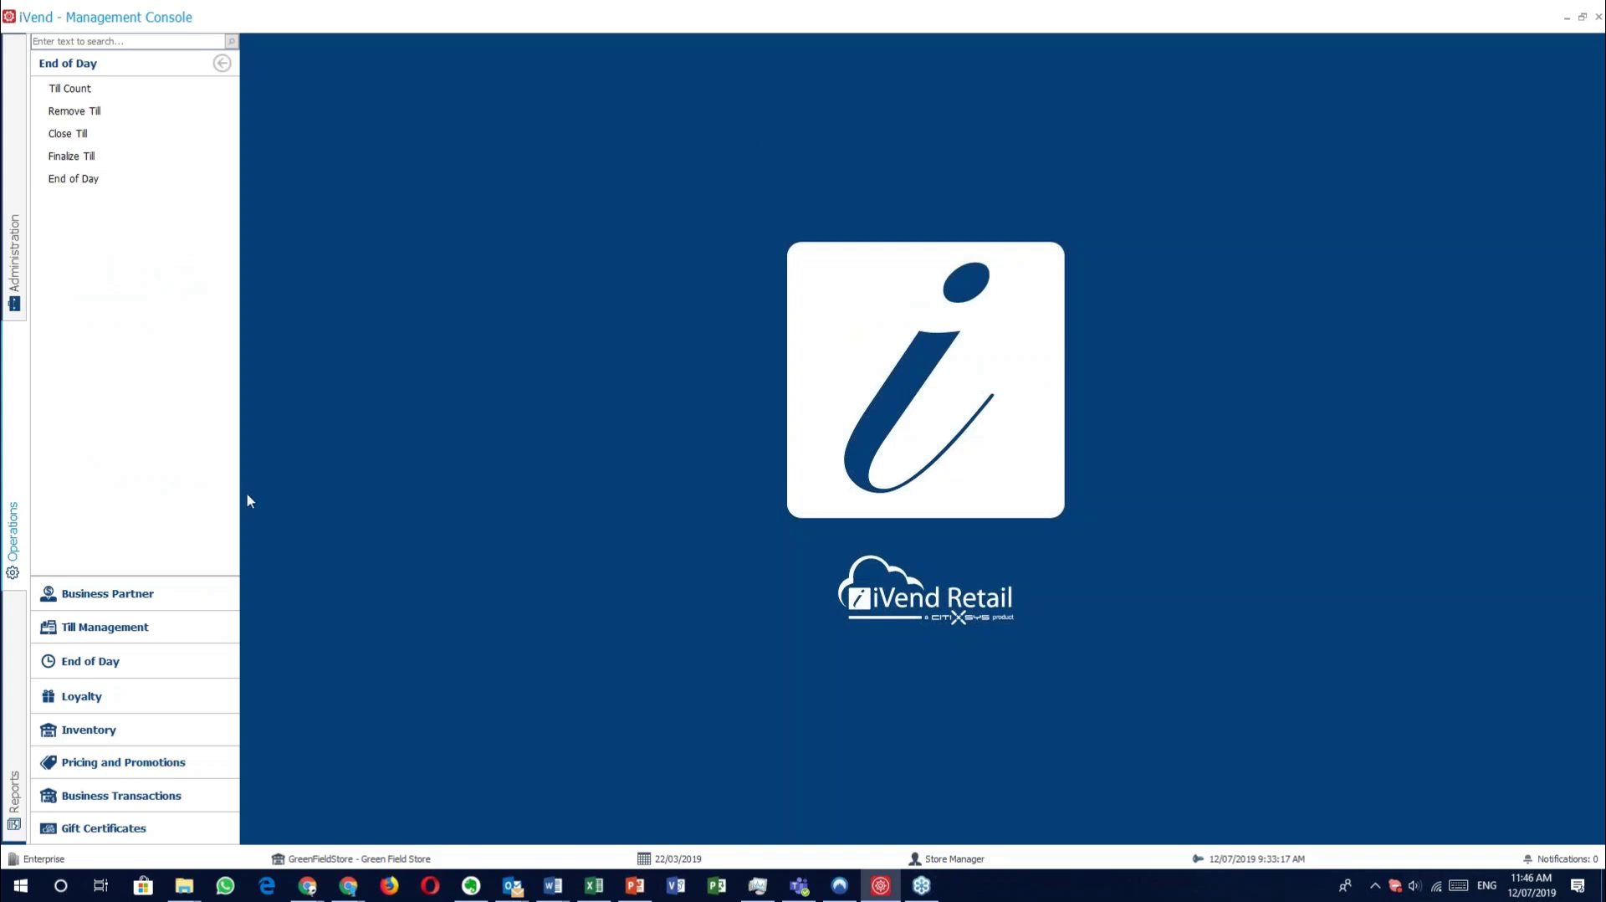
Open the LD01 Apparel thermal label from the label reports.
left_click(14, 648)
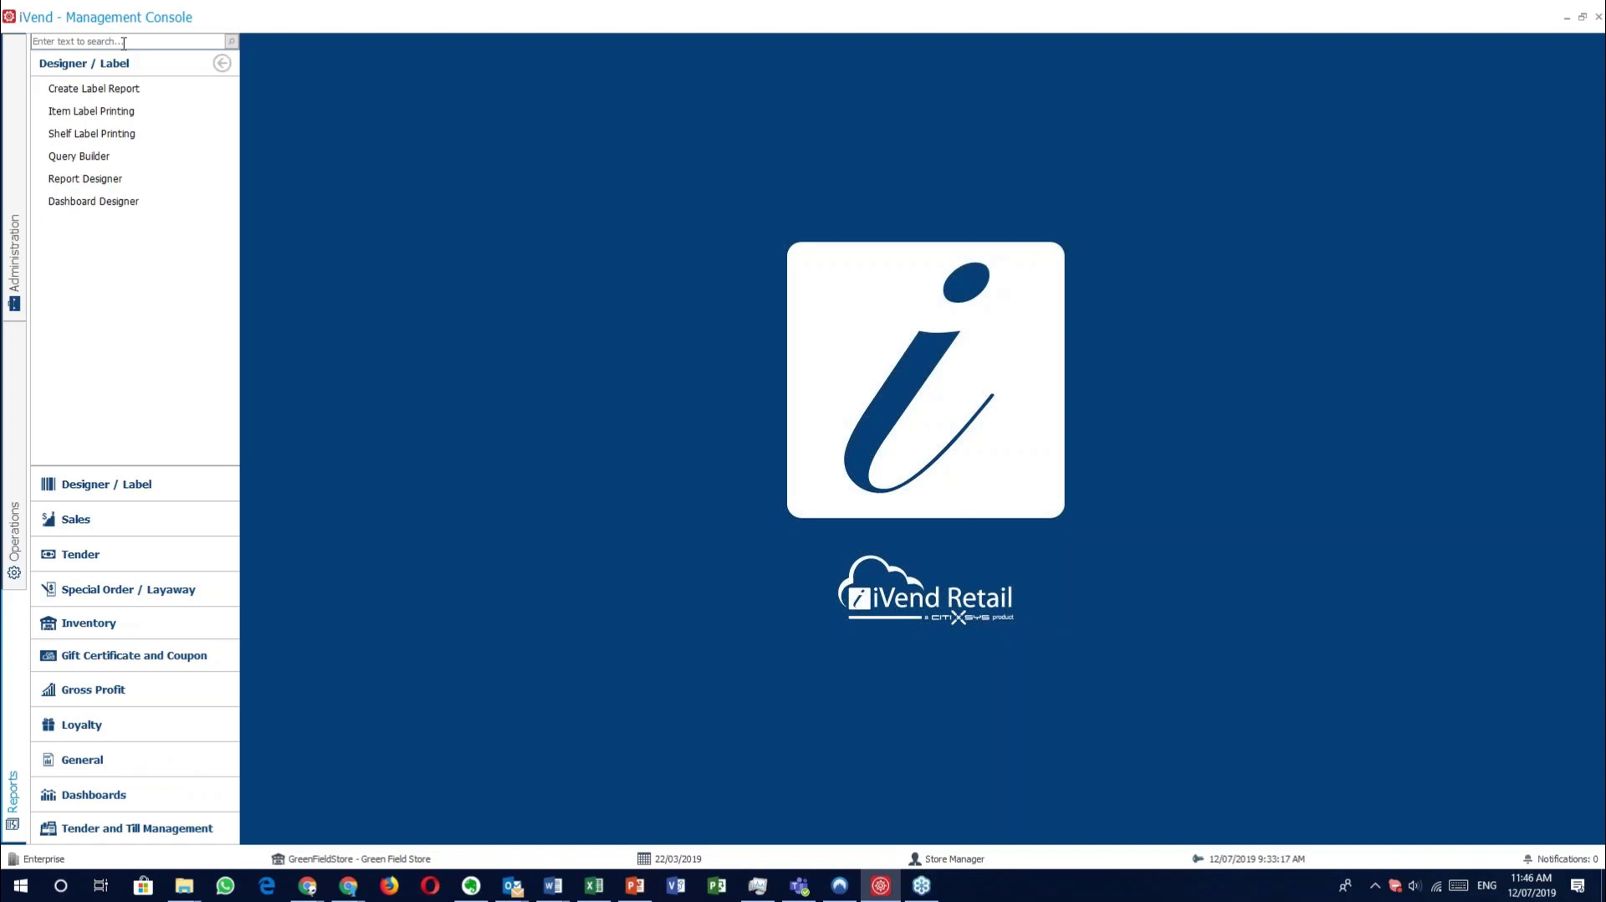
left_click(195, 96)
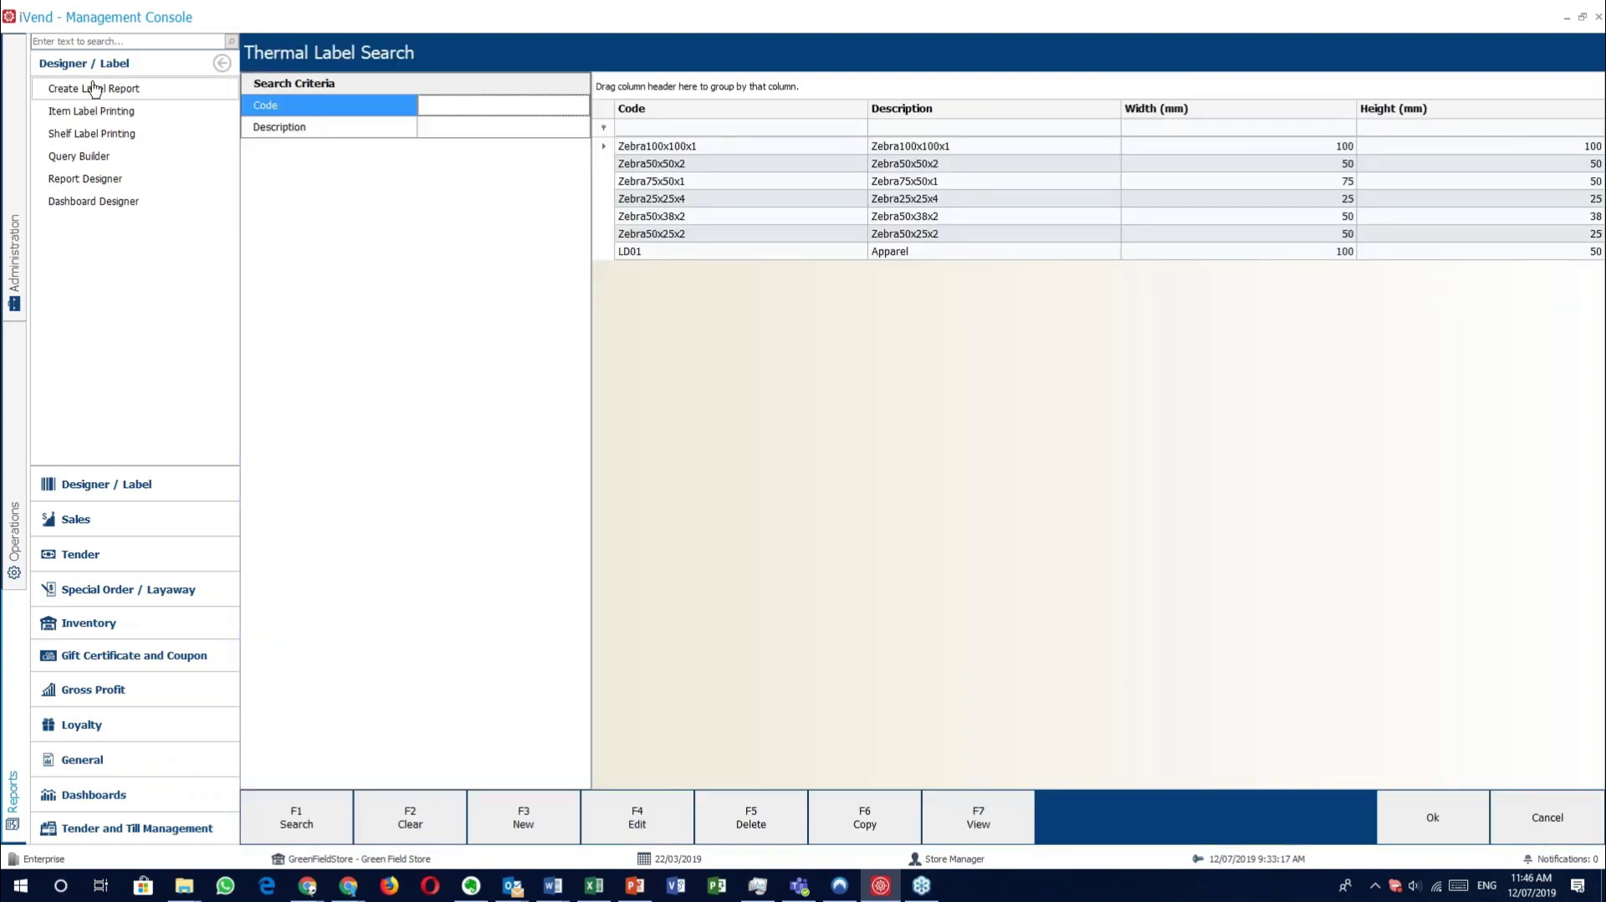
double_click(846, 253)
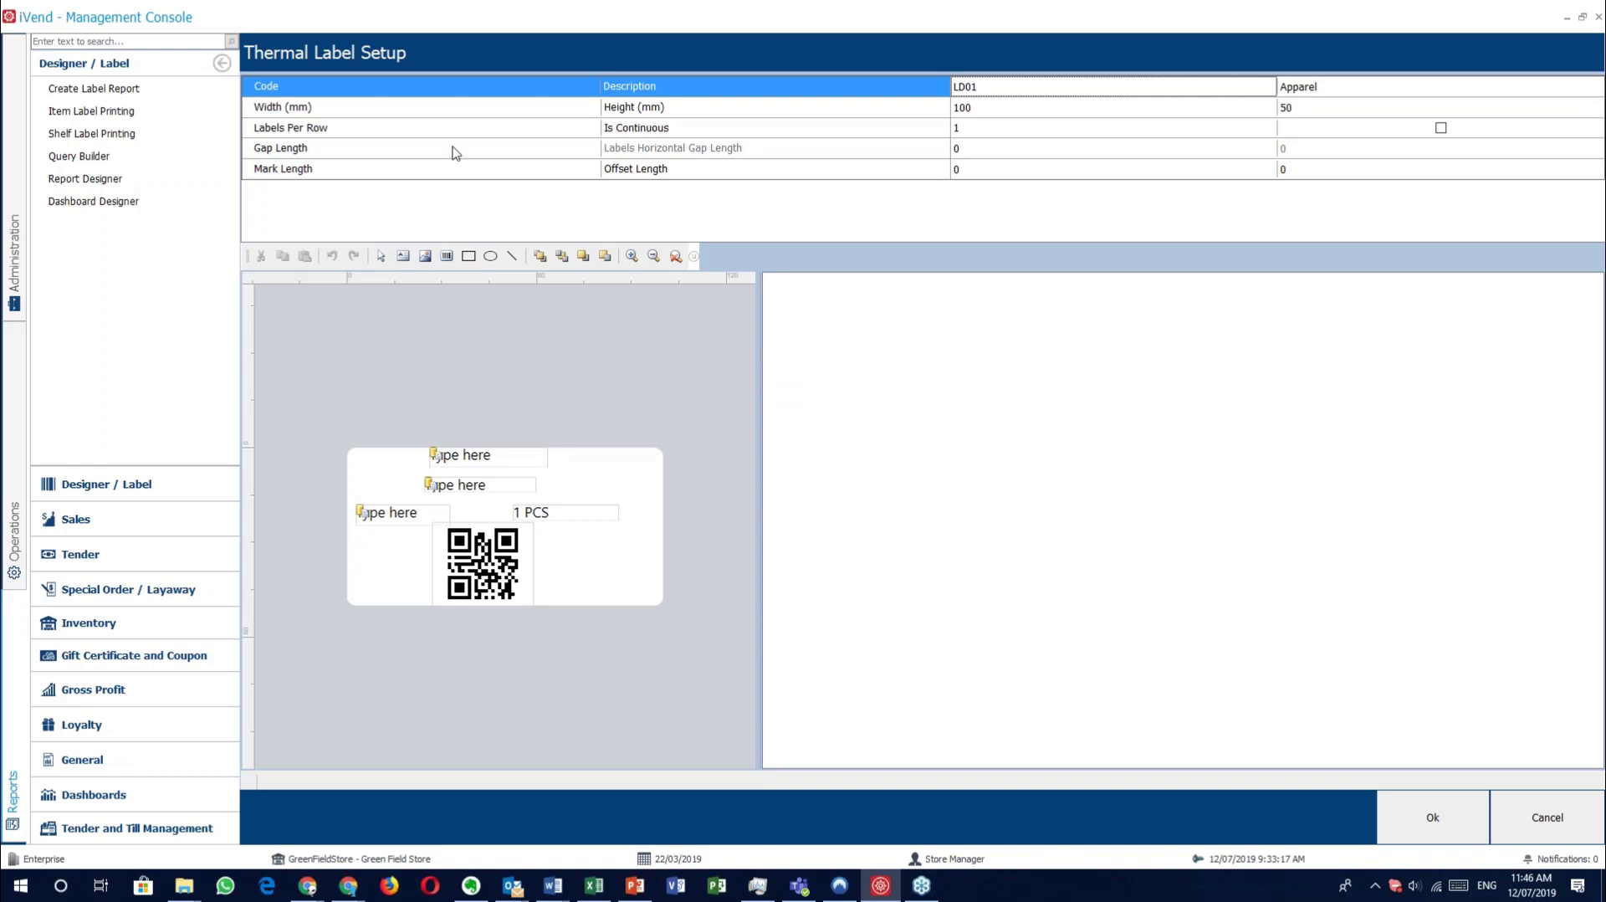
Examine the label's size, labels per row and mark length settings, and the properties of its uppermost text field.
left_click(369, 113)
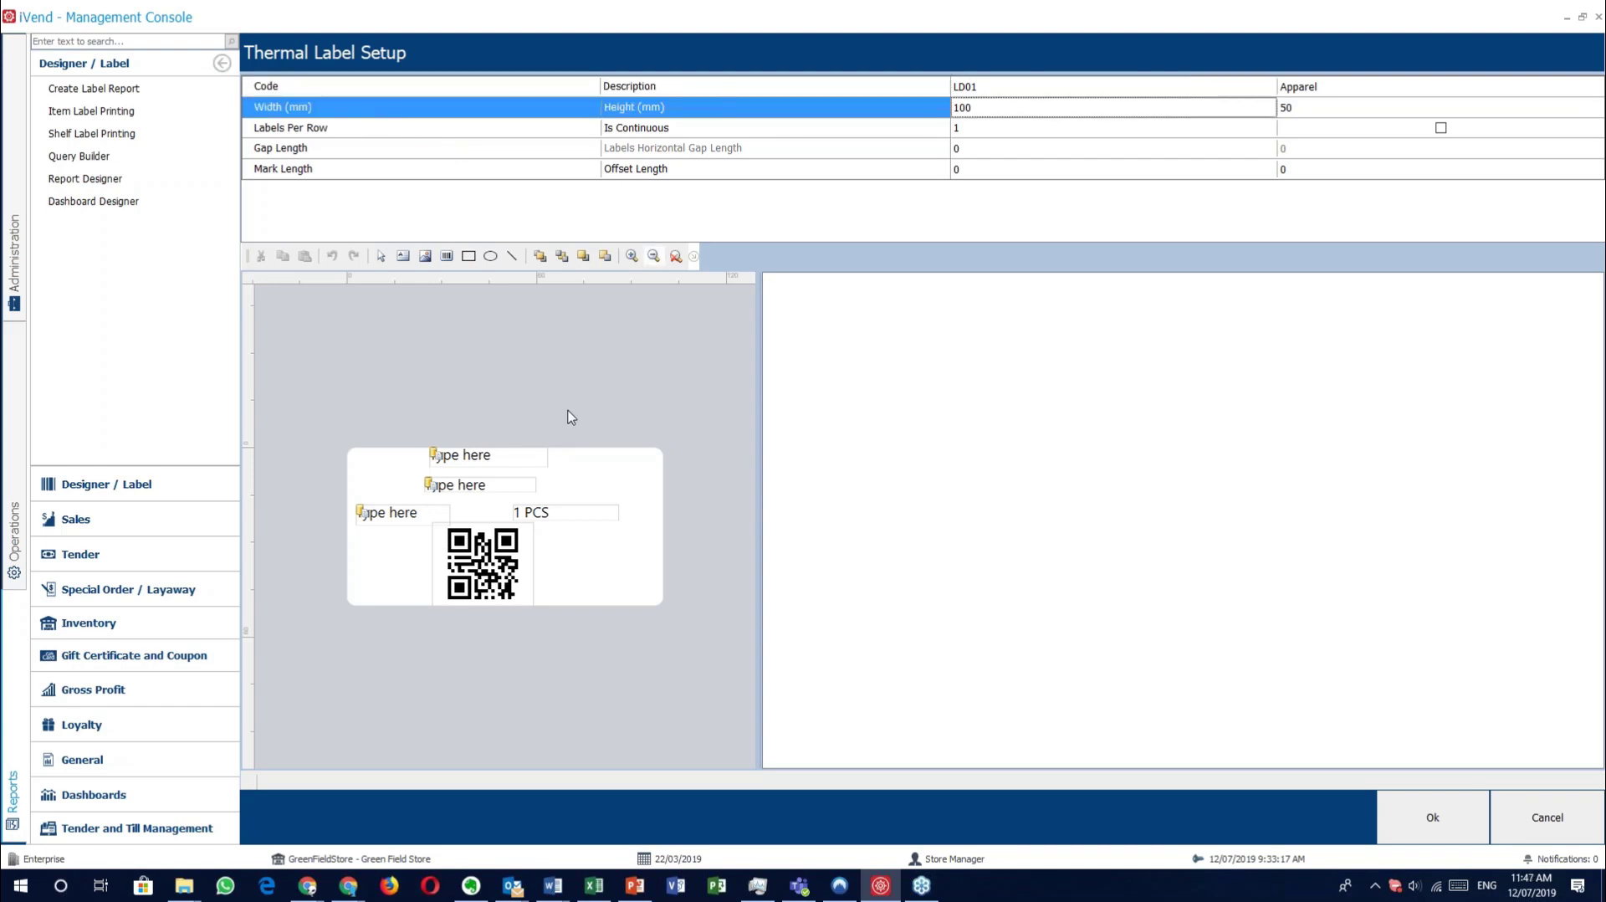
left_click(387, 128)
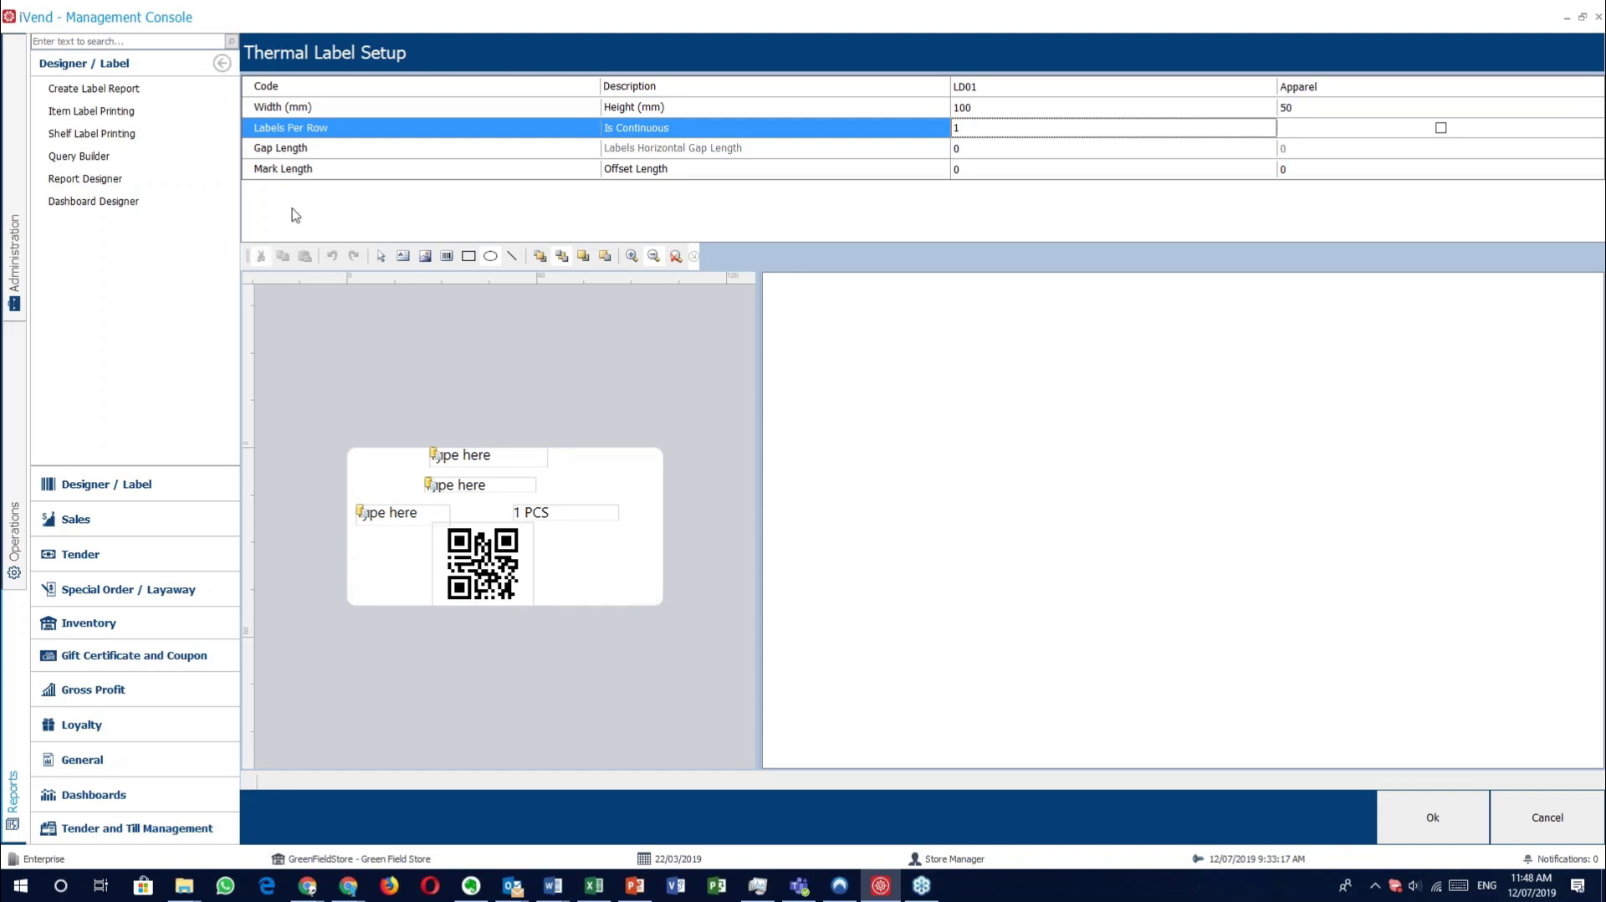
left_click(422, 174)
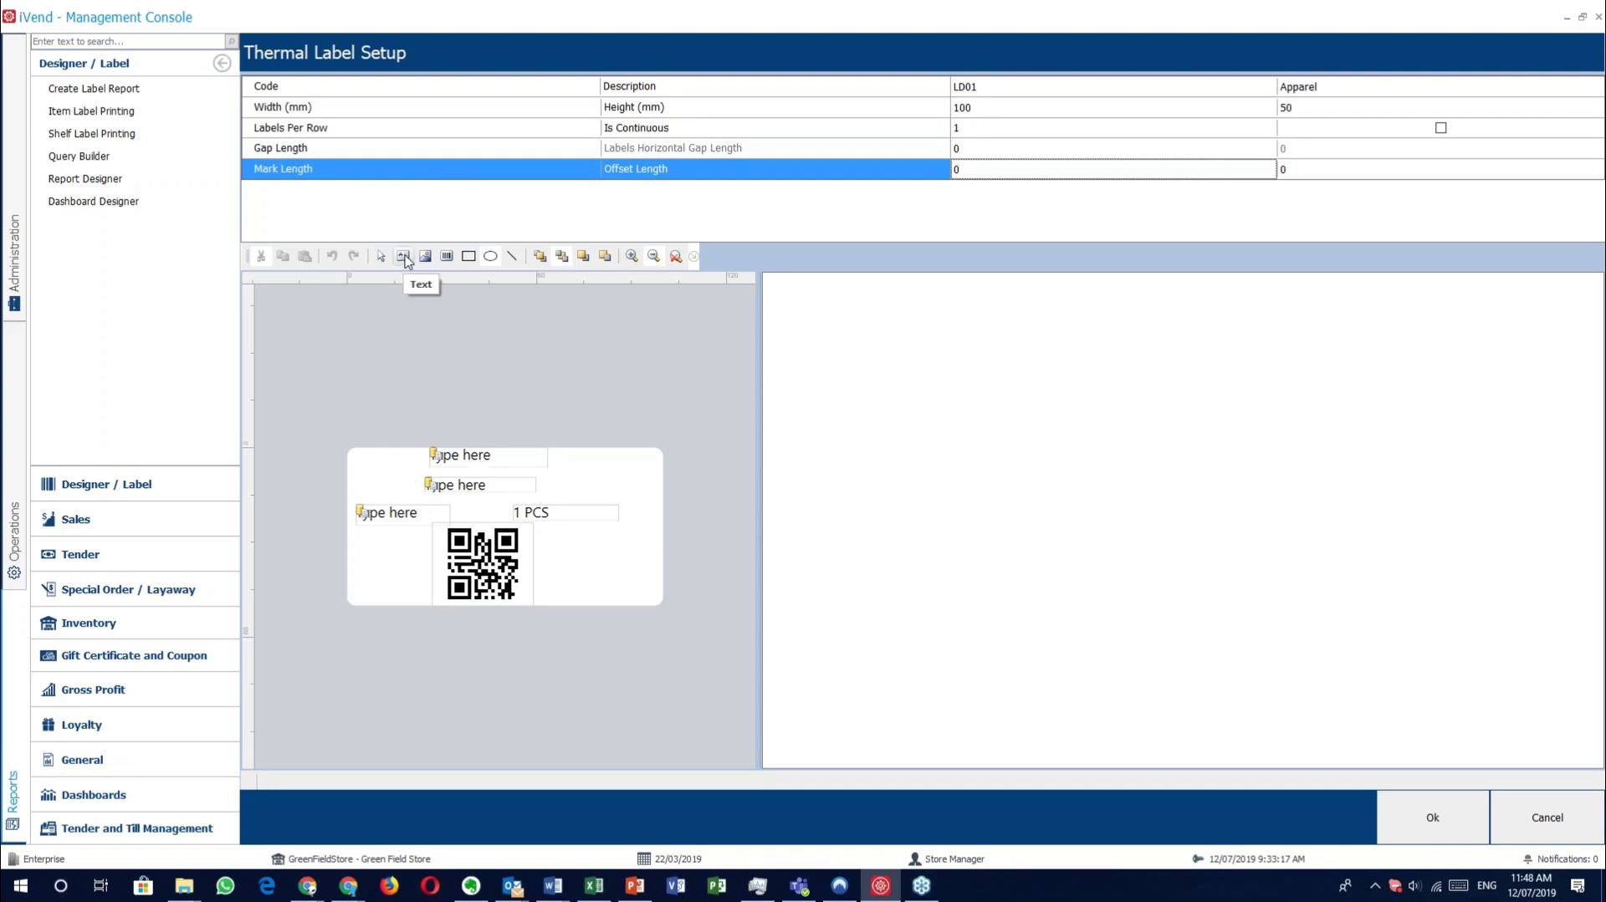
left_click(477, 463)
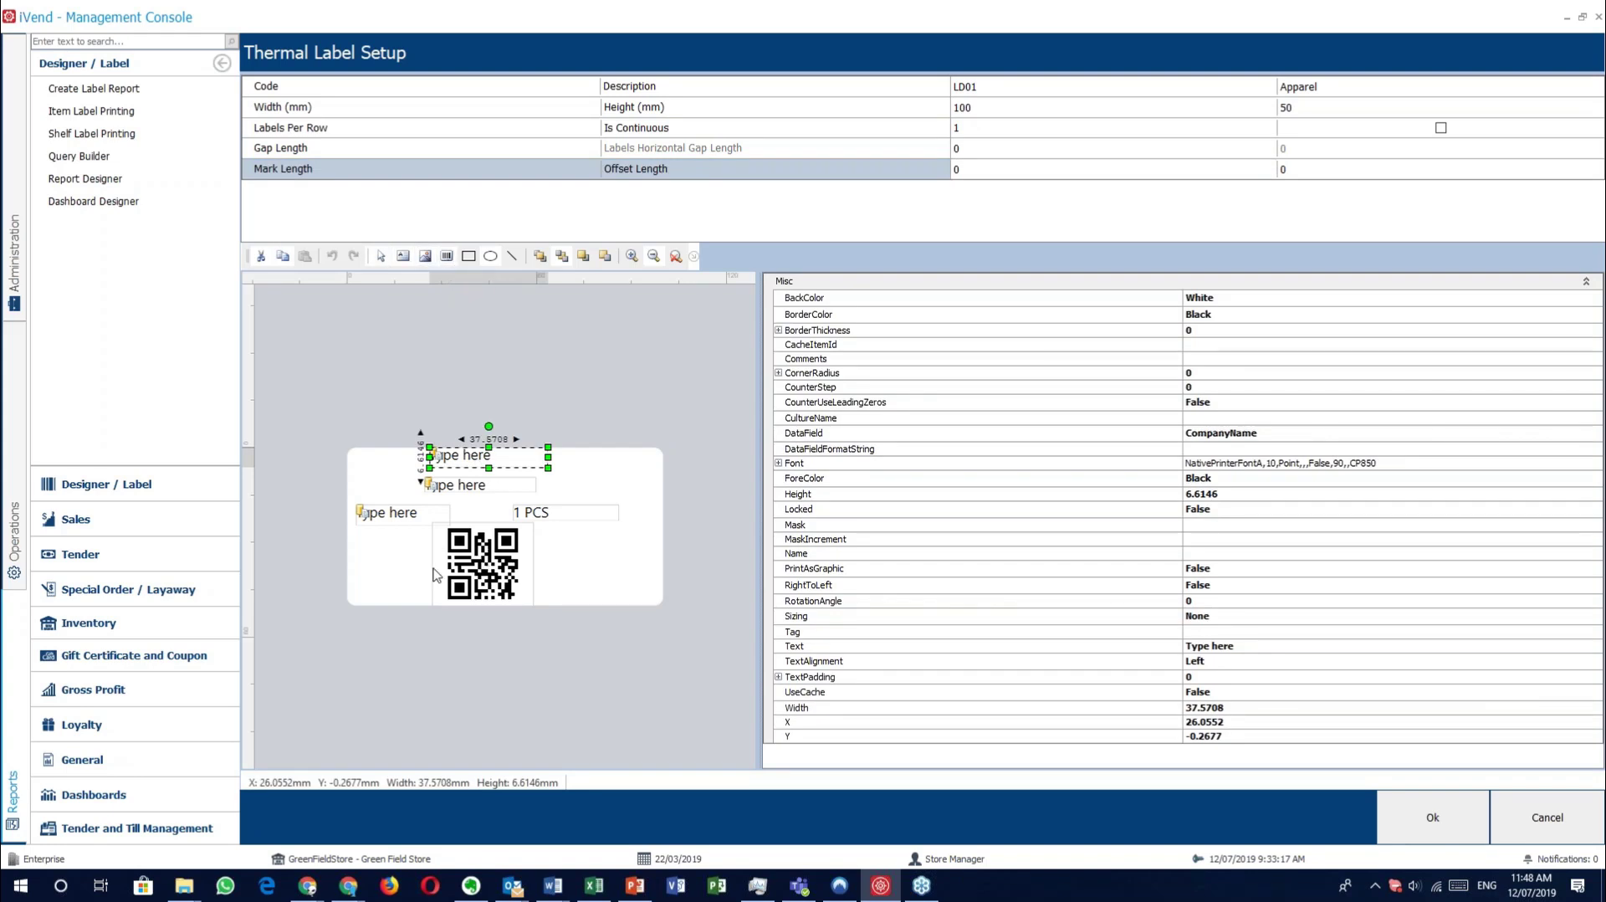
Select the QR code on the label and locate its Symbology property.
left_click(481, 578)
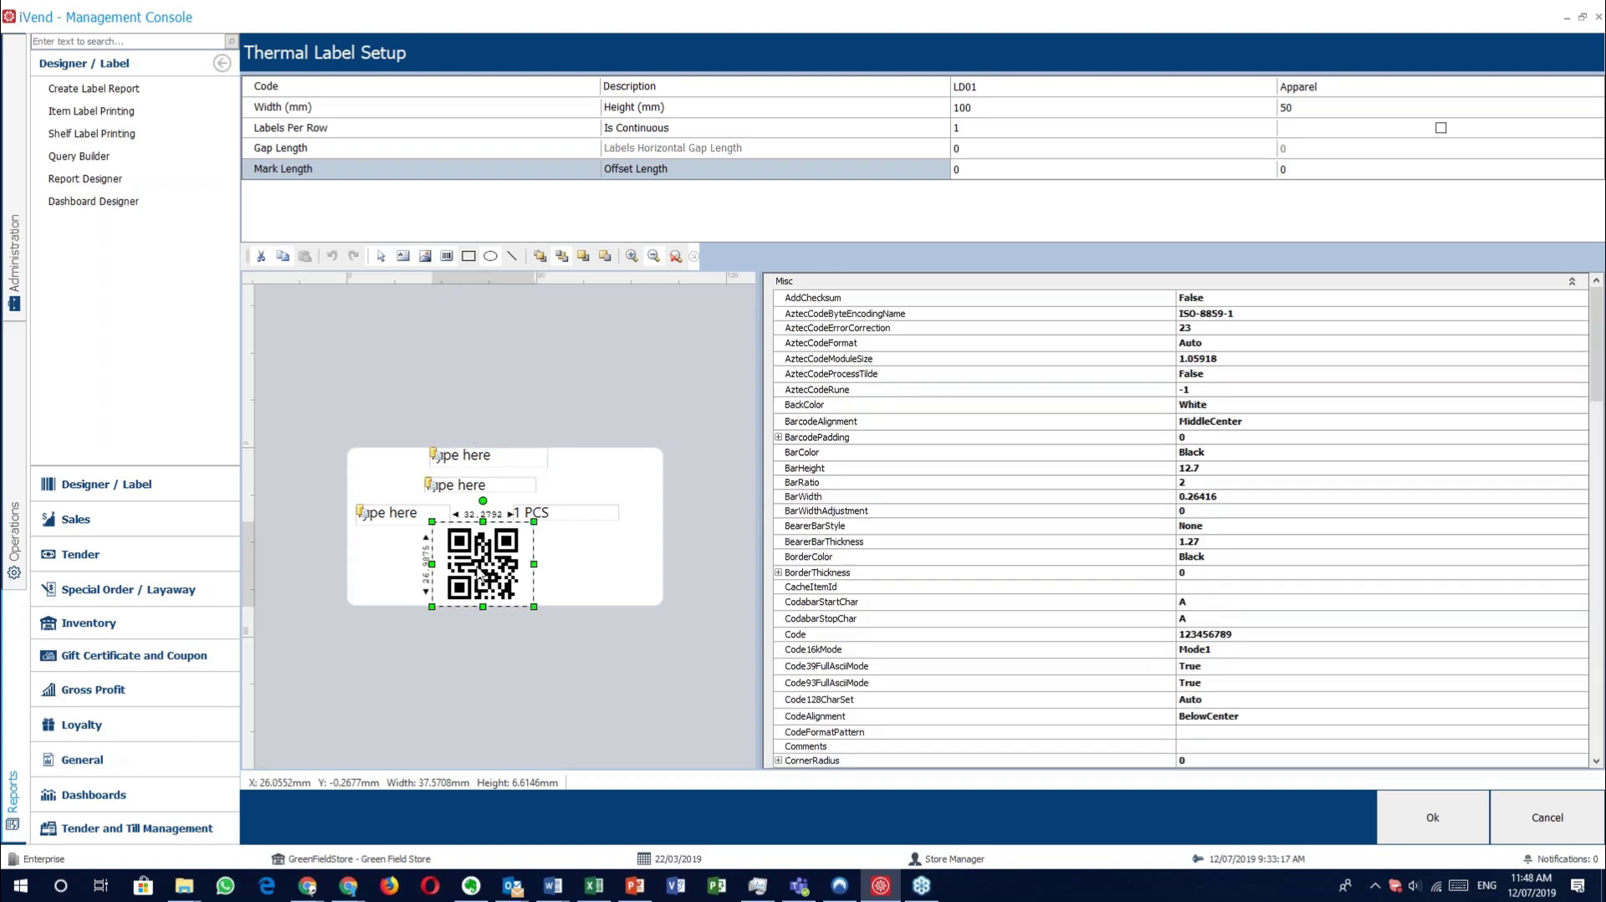
left_click_drag(1595, 369, 1601, 661)
scroll(1214, 633, "down", 5)
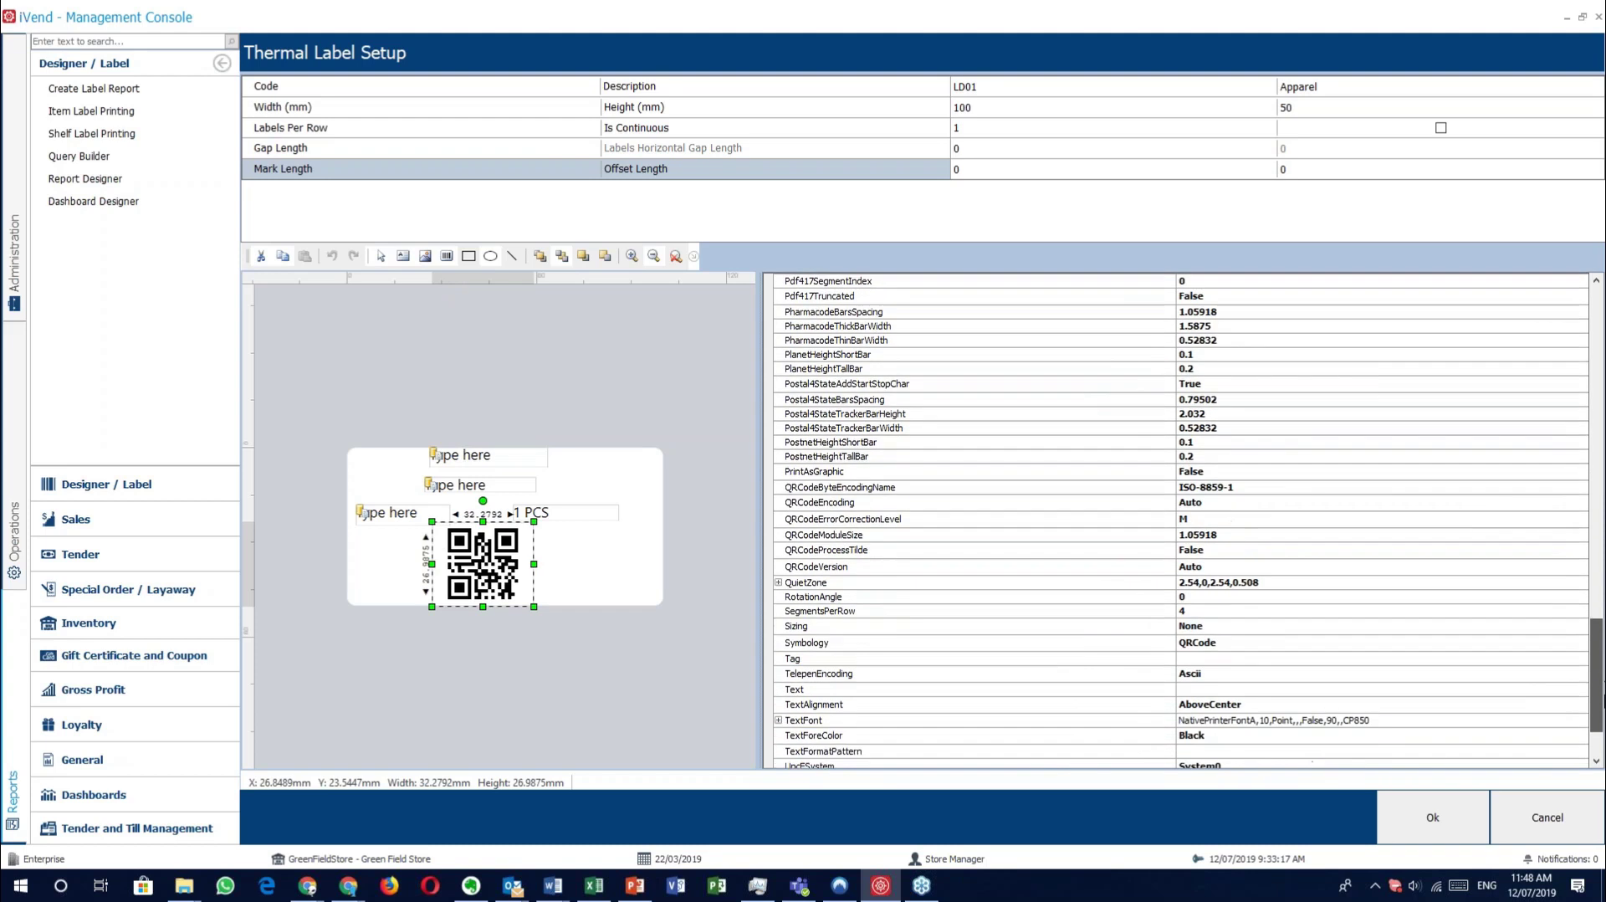
left_click(1255, 582)
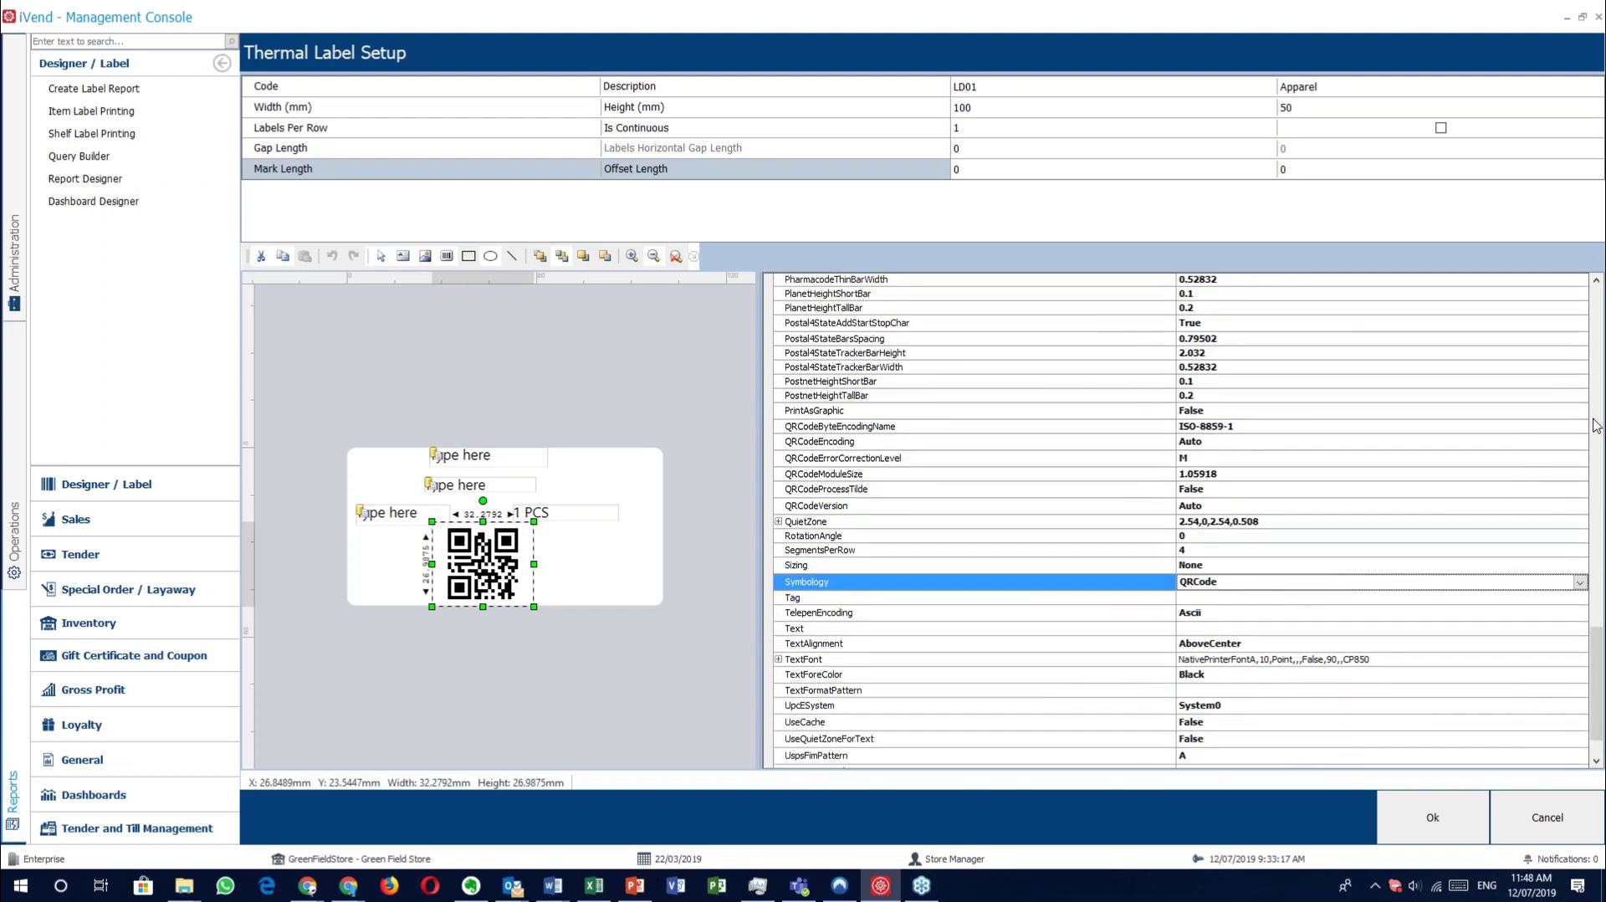
Browse the barcode types available for the QR code's Symbology property and keep QRCode selected.
left_click(1580, 582)
left_click_drag(1580, 623, 1553, 597)
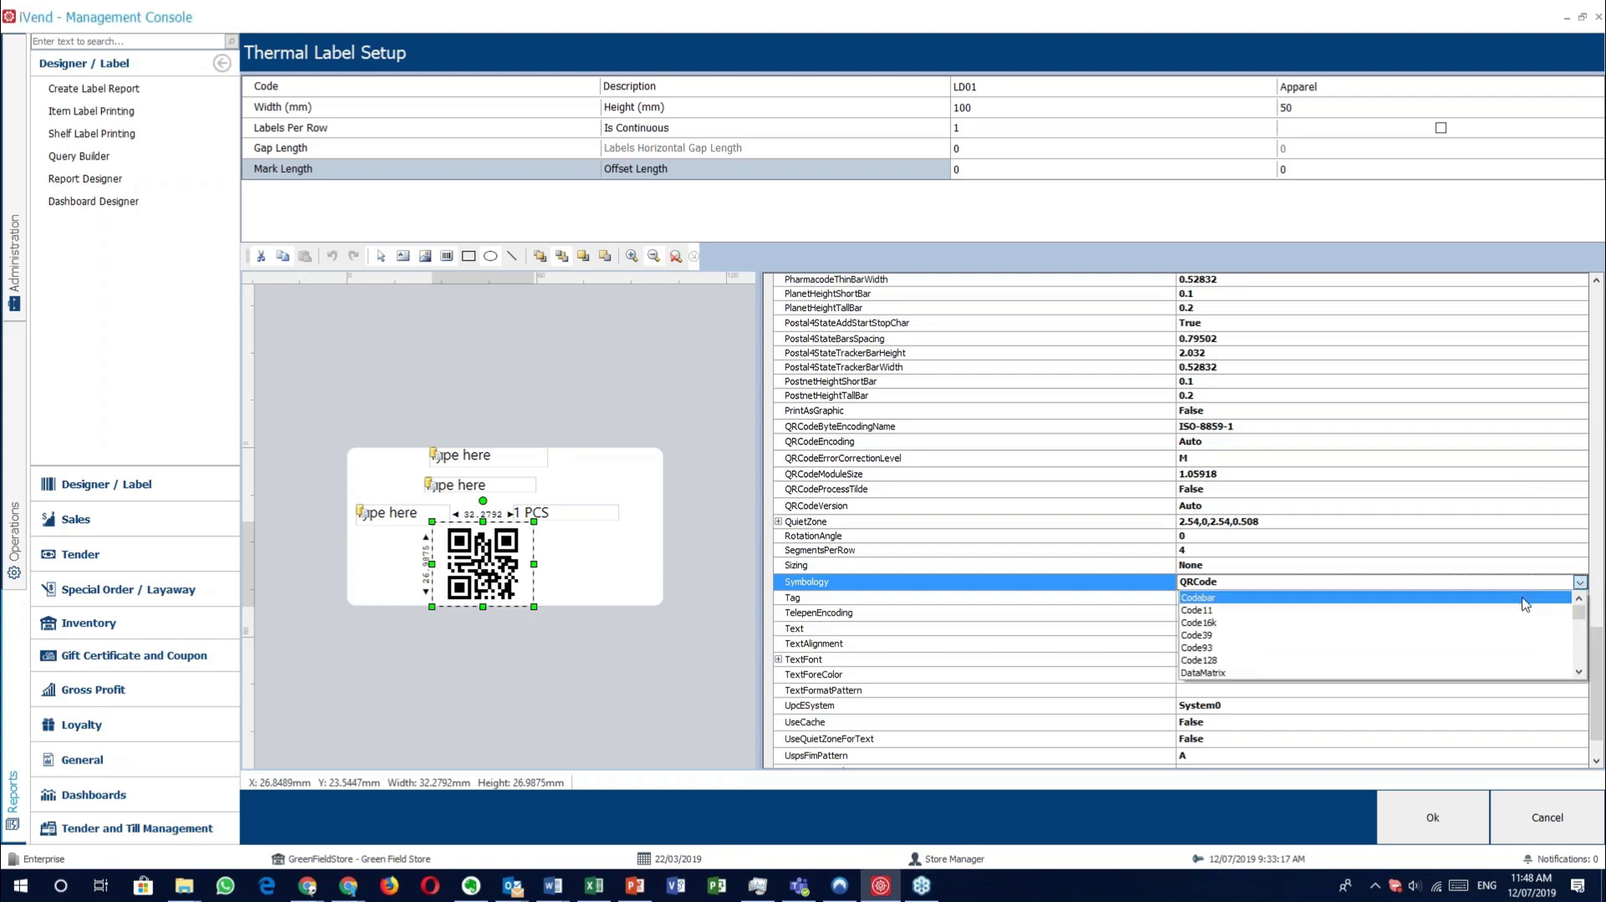
left_click_drag(1580, 611, 1579, 656)
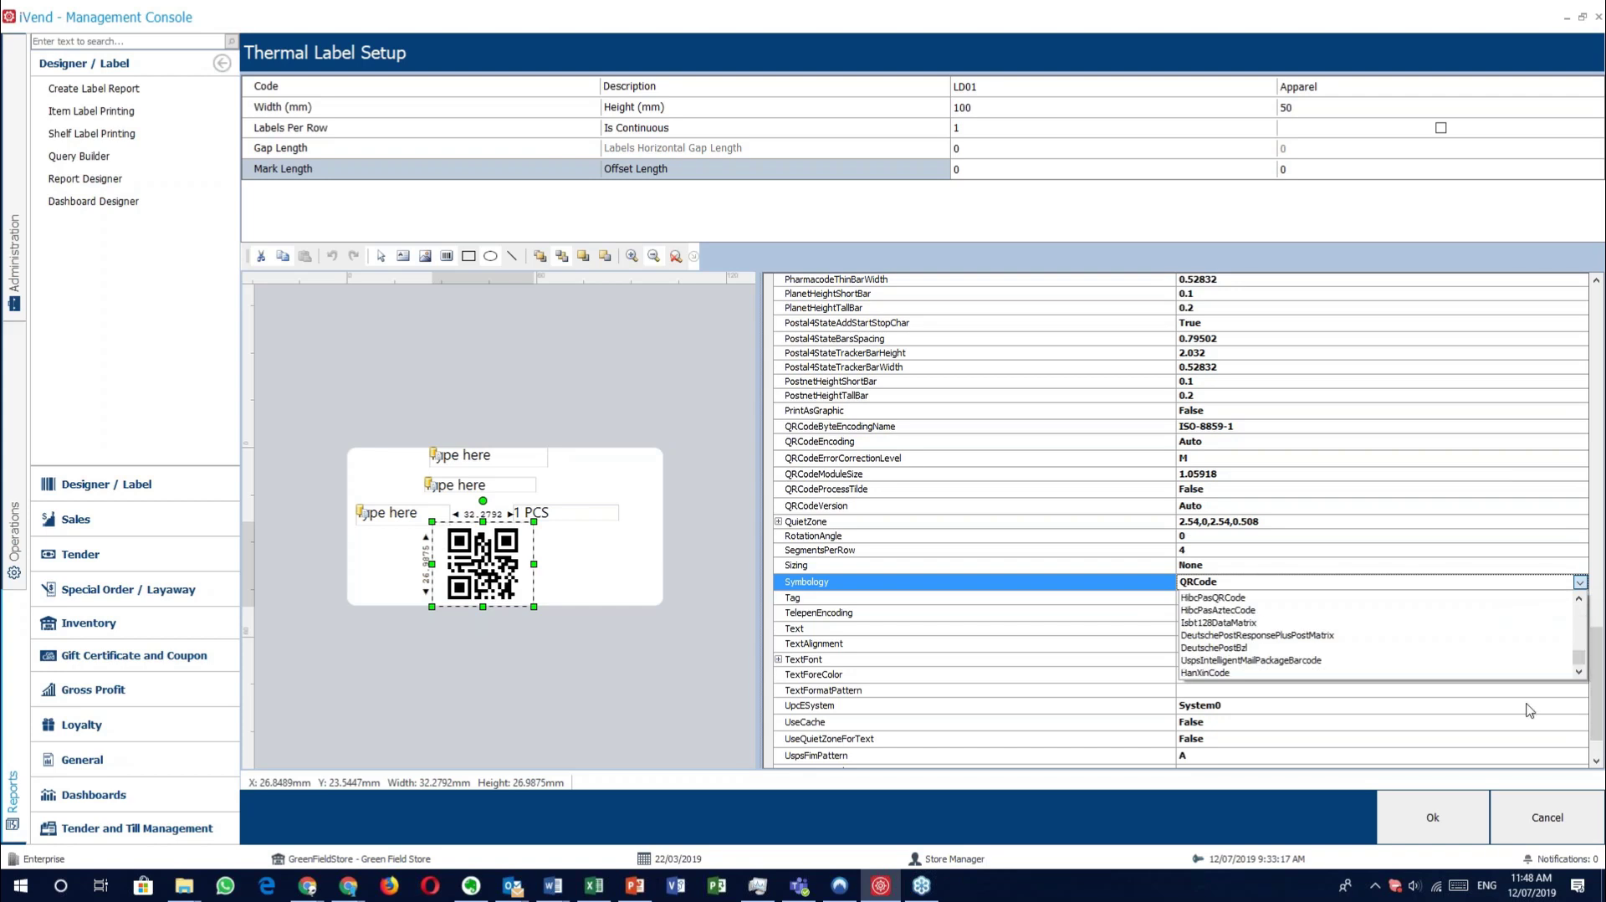
scroll(1510, 640, "up", 5)
scroll(1510, 641, "up", 5)
scroll(1510, 640, "up", 1)
scroll(1510, 640, "up", 1)
scroll(1511, 640, "up", 1)
scroll(1510, 640, "down", 2)
scroll(1510, 640, "down", 2)
scroll(1510, 640, "down", 4)
scroll(1510, 640, "up", 1)
scroll(1510, 641, "down", 1)
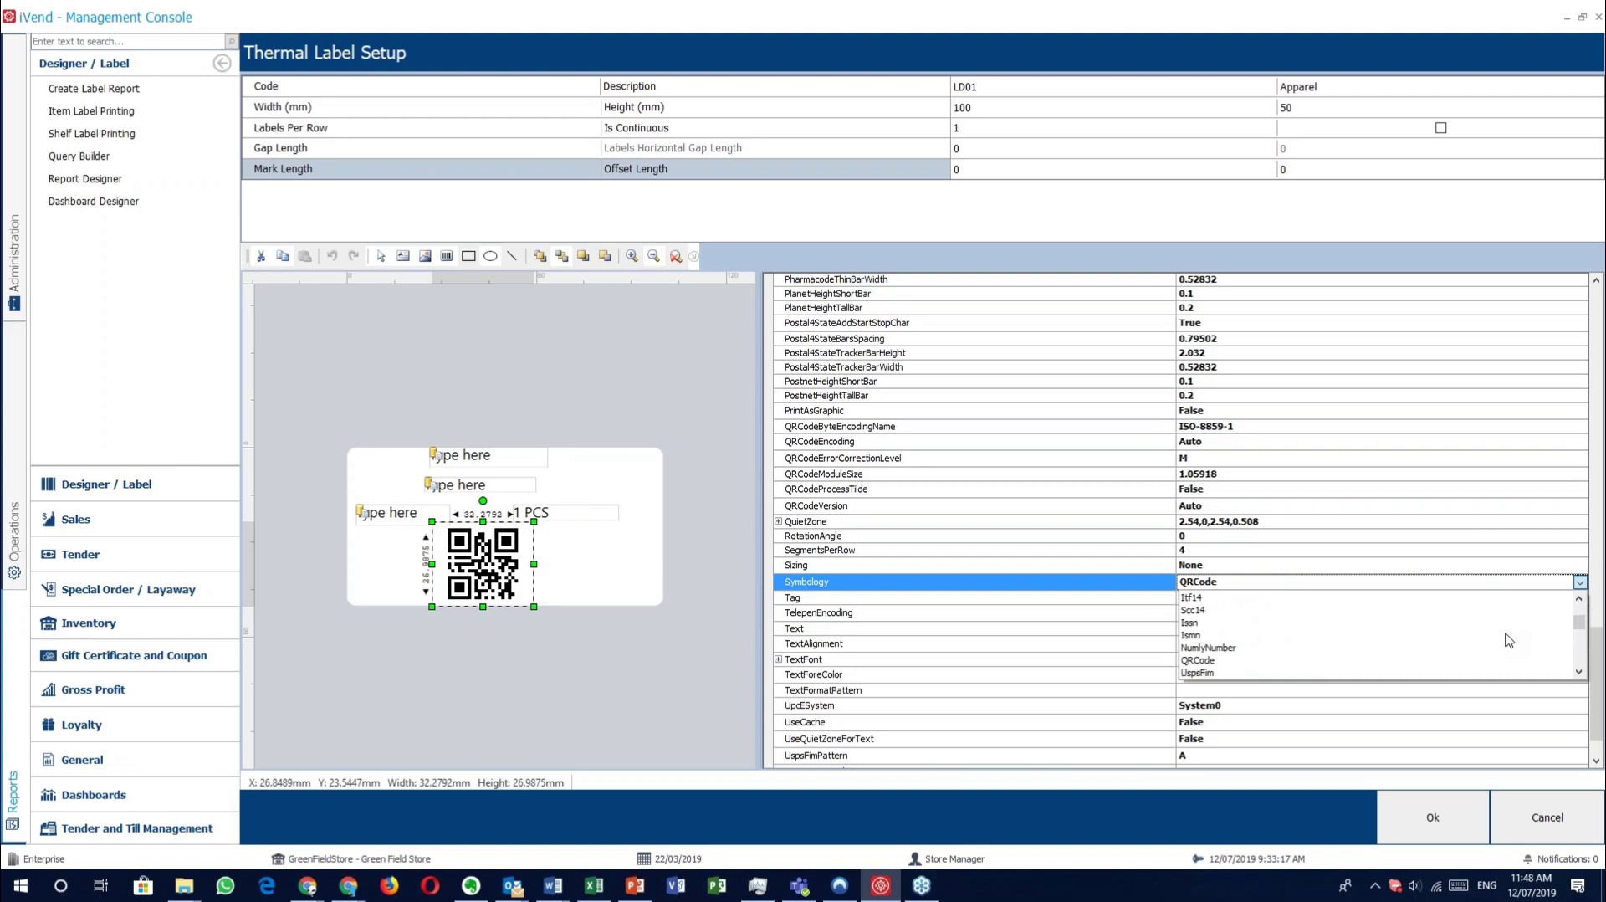
scroll(1511, 641, "down", 1)
scroll(1510, 640, "down", 1)
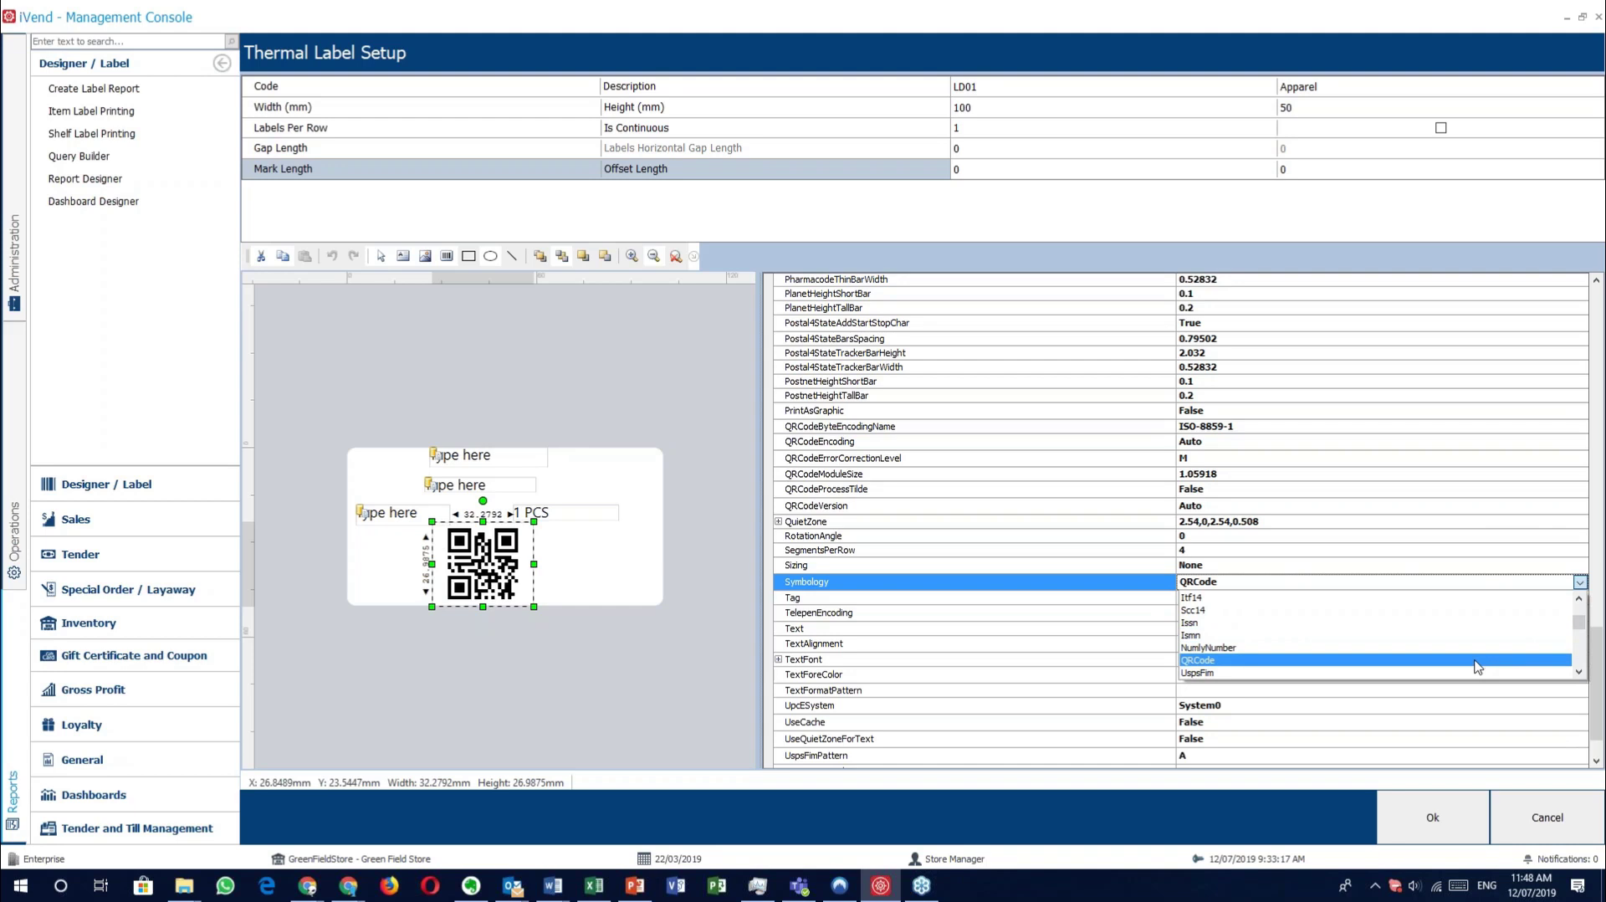
left_click(1477, 662)
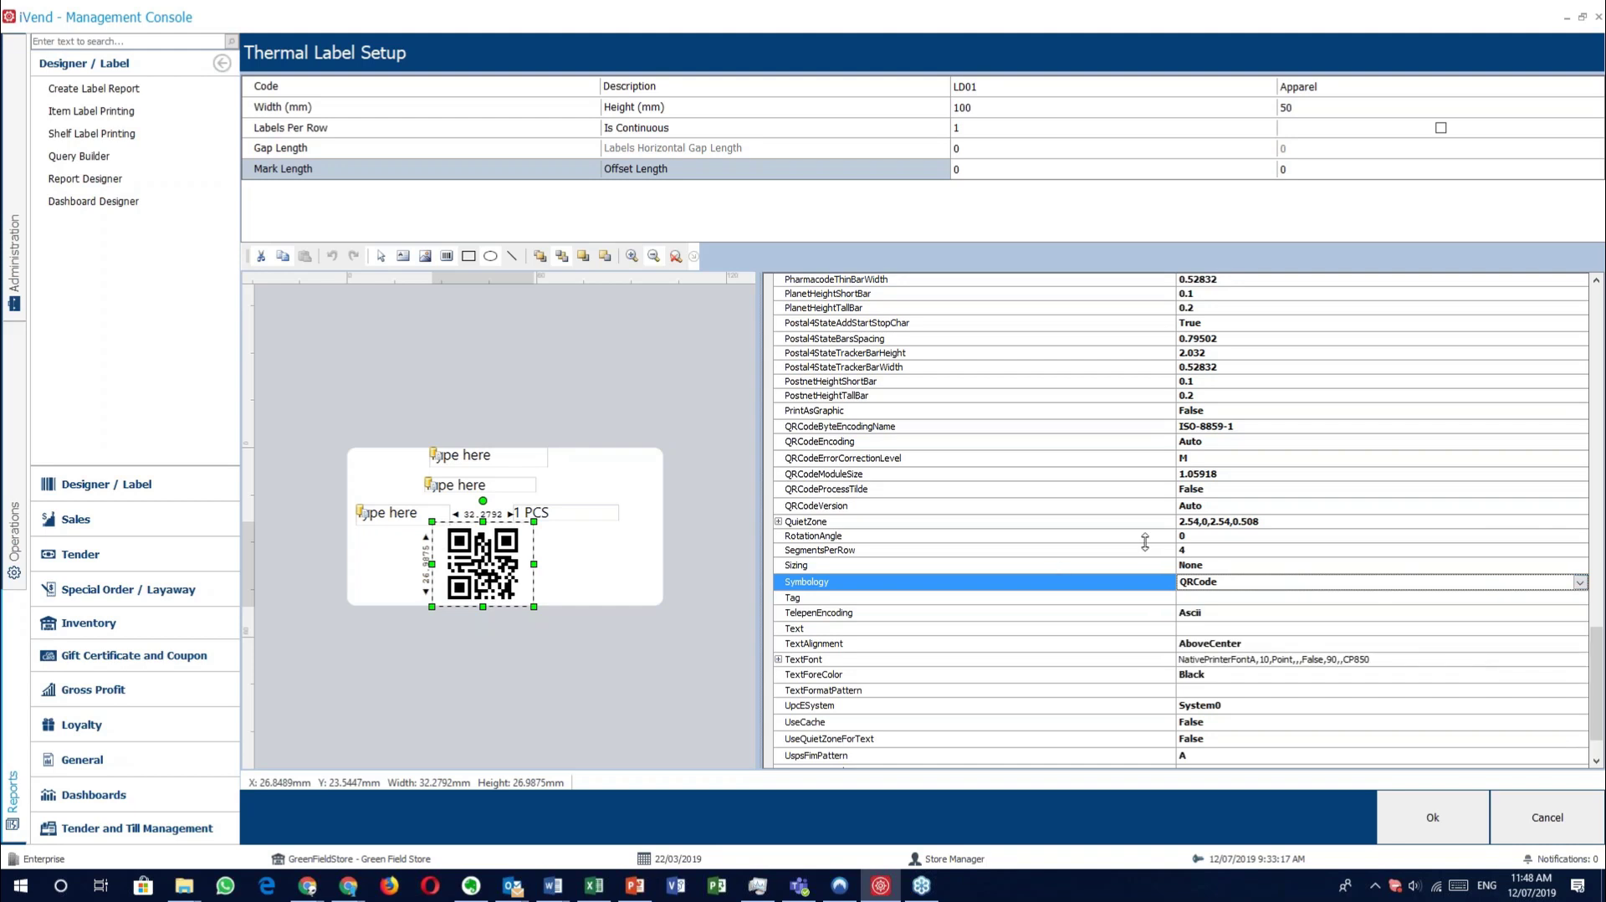
Examine the source fields offered for the QR code's DataField property, and close the label setup without saving.
scroll(1584, 590, "up", 1)
scroll(1584, 590, "up", 10)
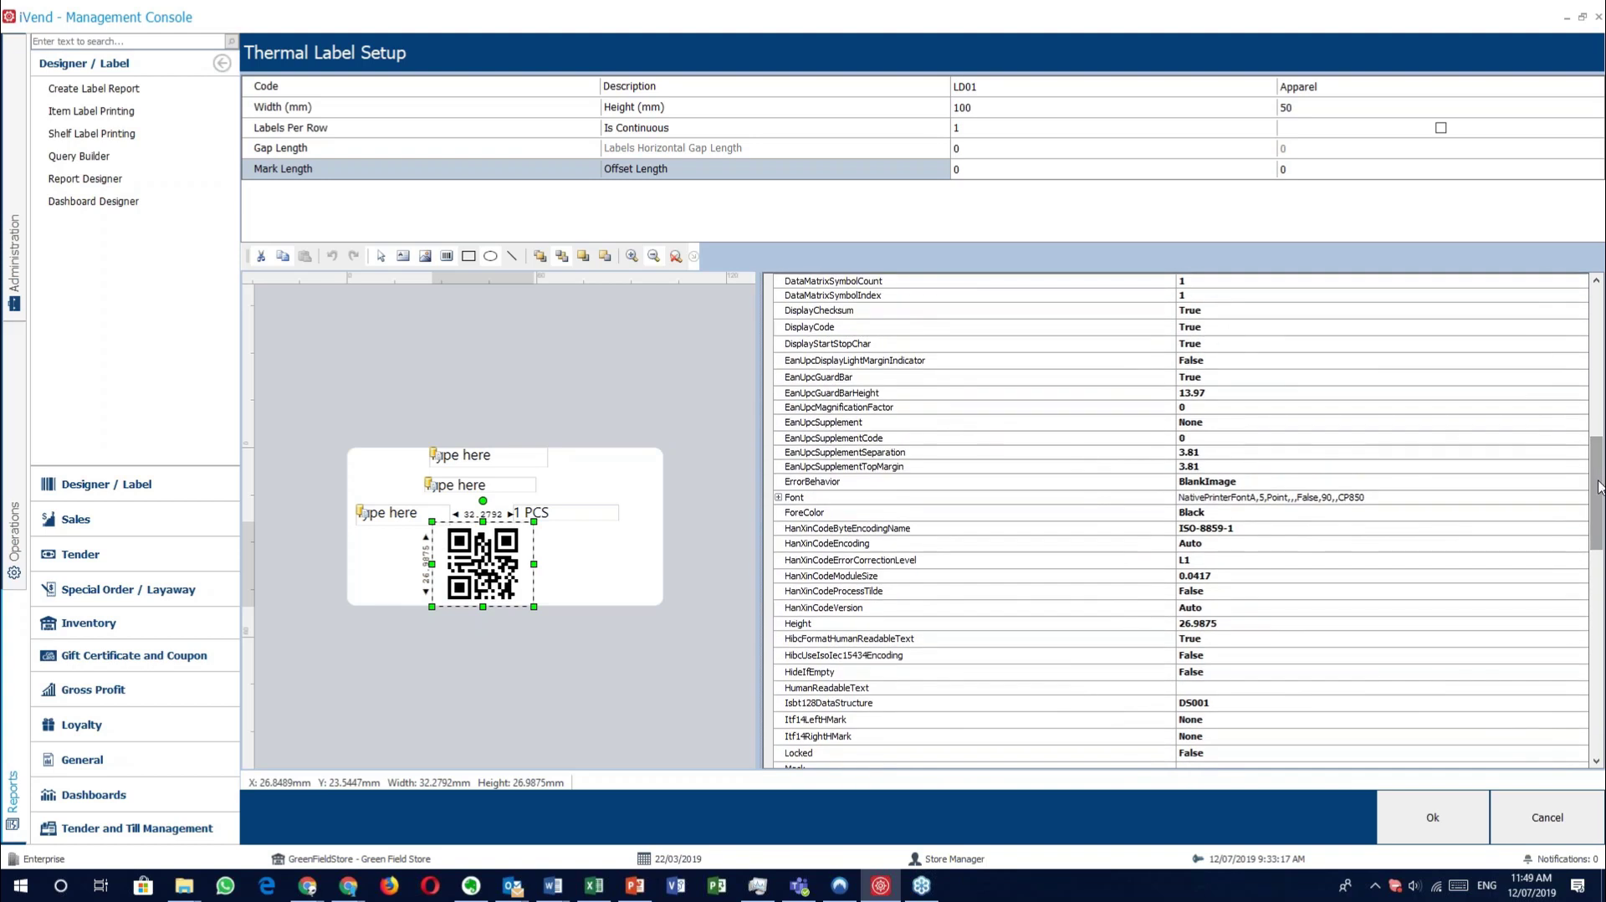
scroll(1597, 477, "up", 8)
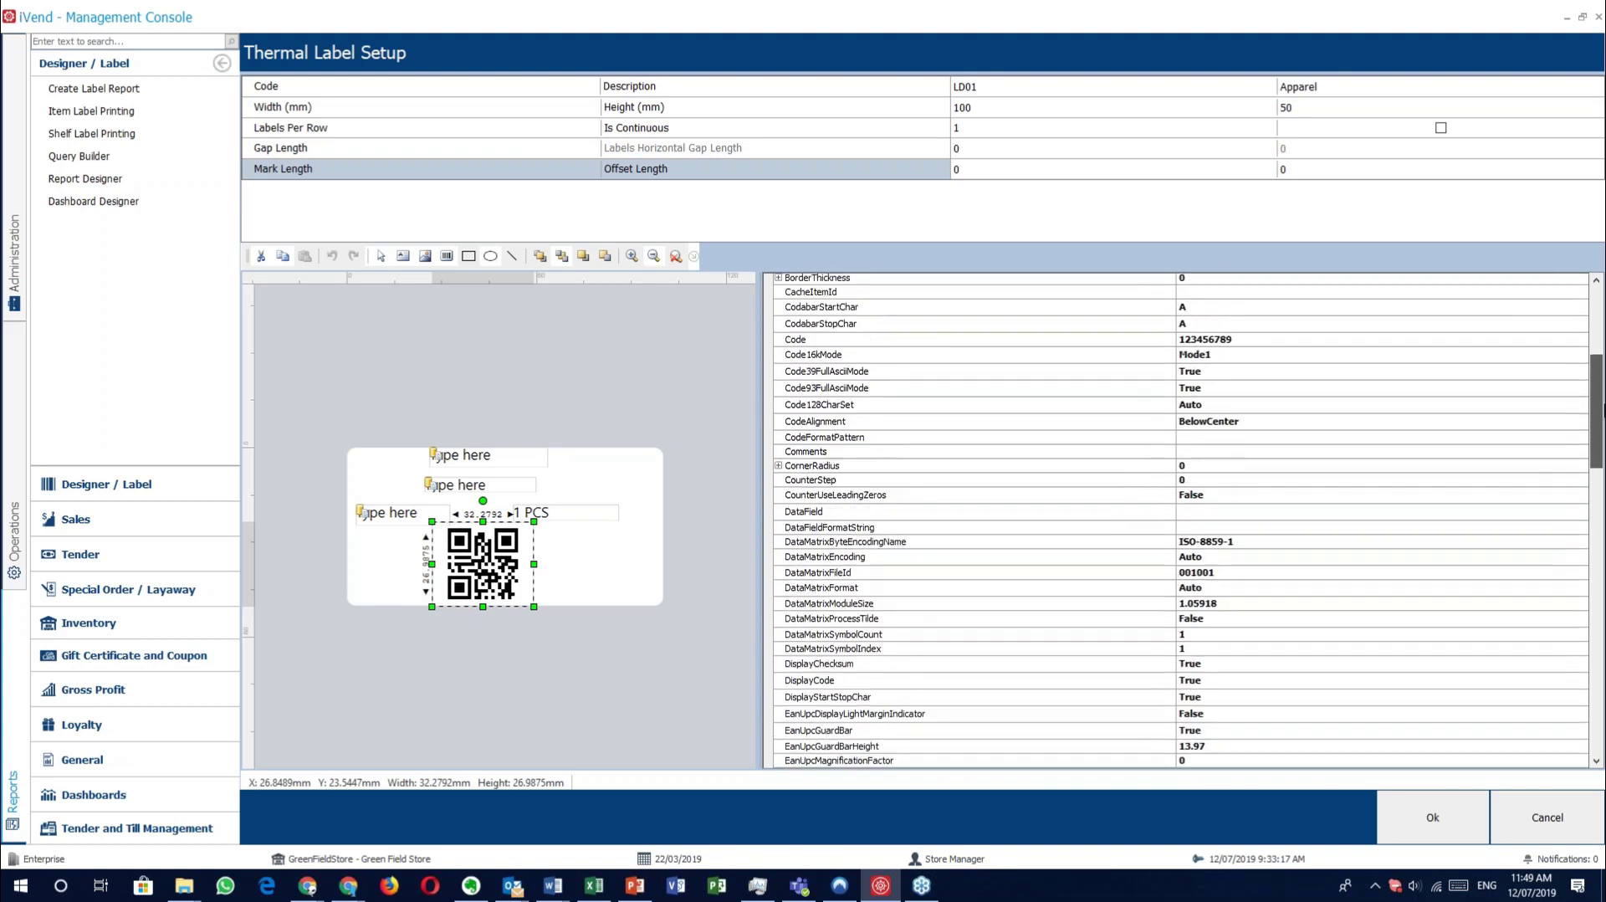
scroll(1180, 519, "up", 2)
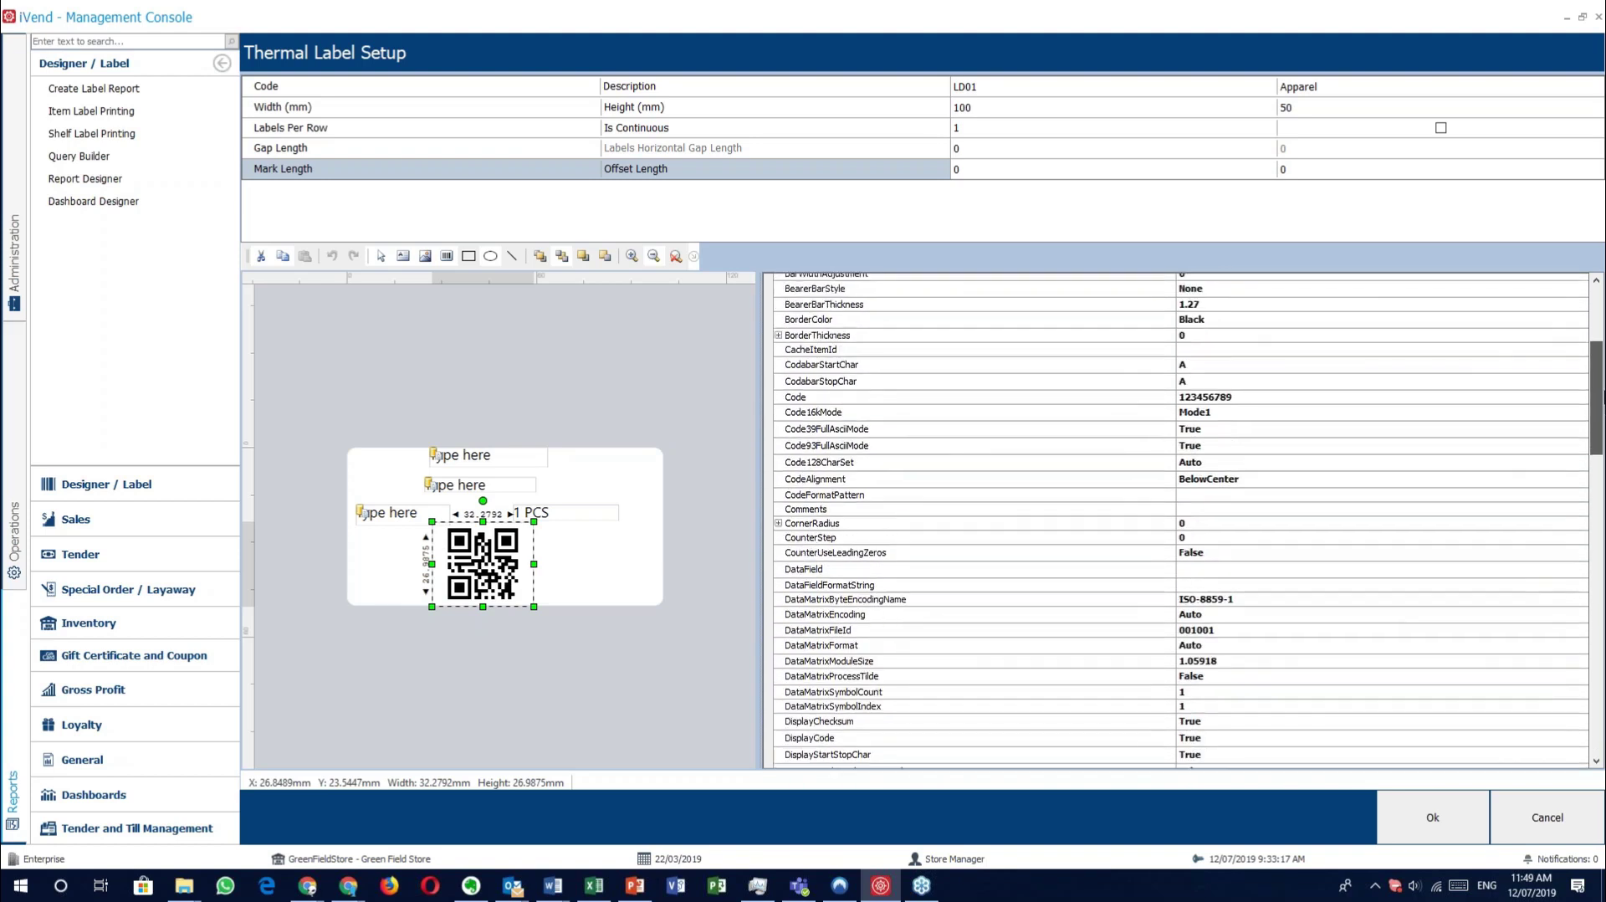
left_click(1472, 569)
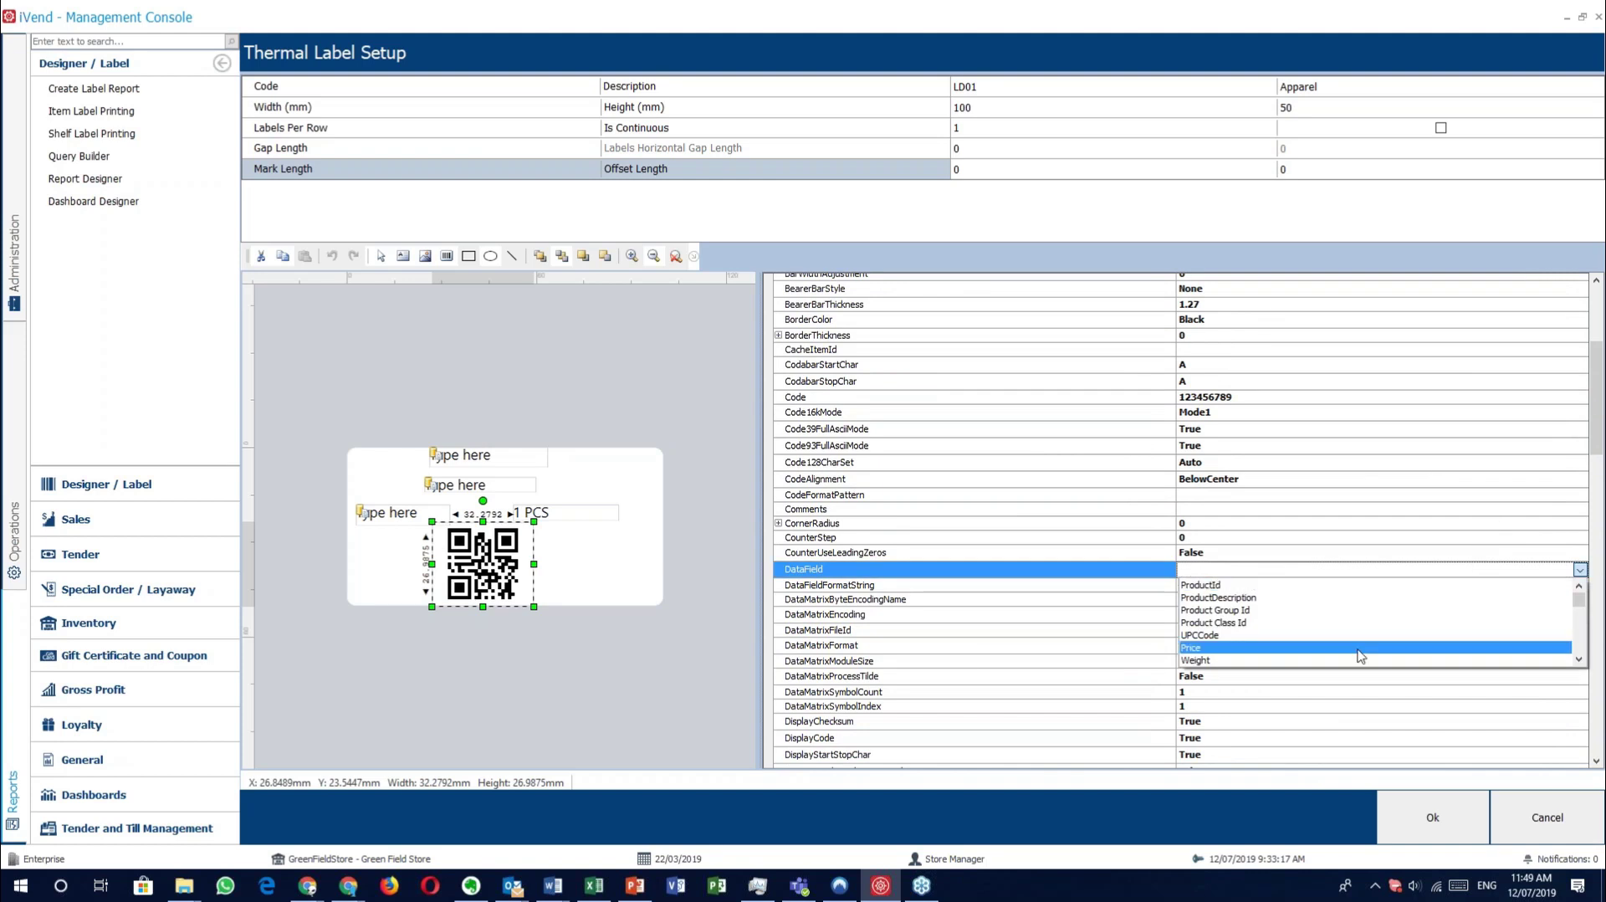
scroll(1392, 617, "down", 2)
scroll(1393, 619, "up", 2)
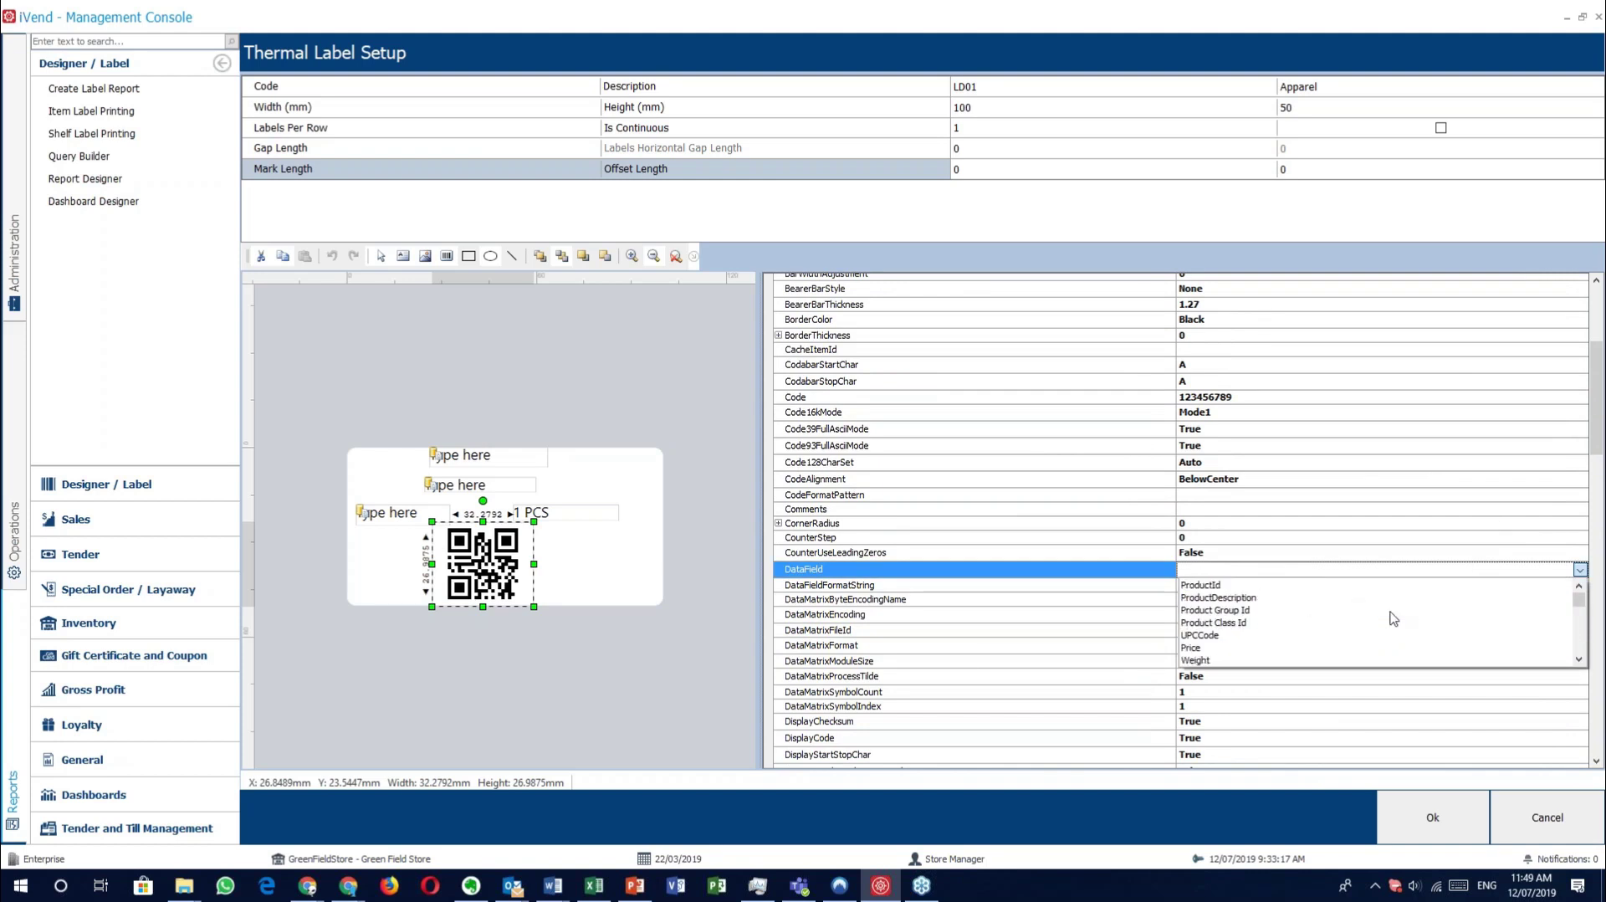
left_click(1581, 569)
left_click_drag(1598, 447, 1594, 762)
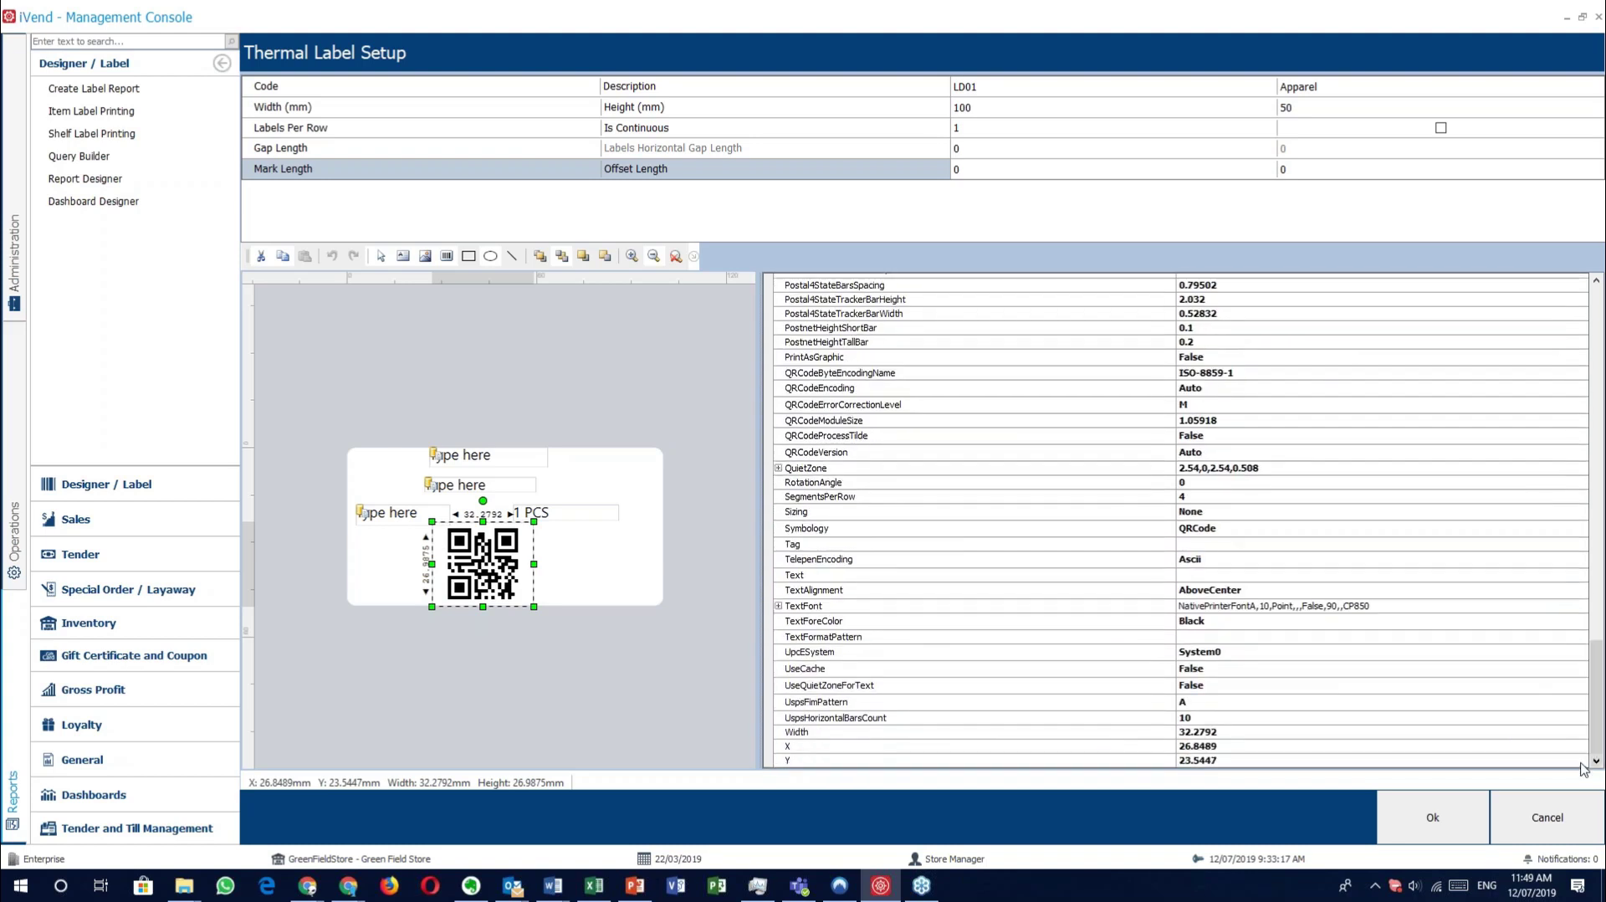
left_click(1550, 834)
left_click(1548, 817)
Open the InventorySnapshot query in the Query Builder.
left_click(118, 158)
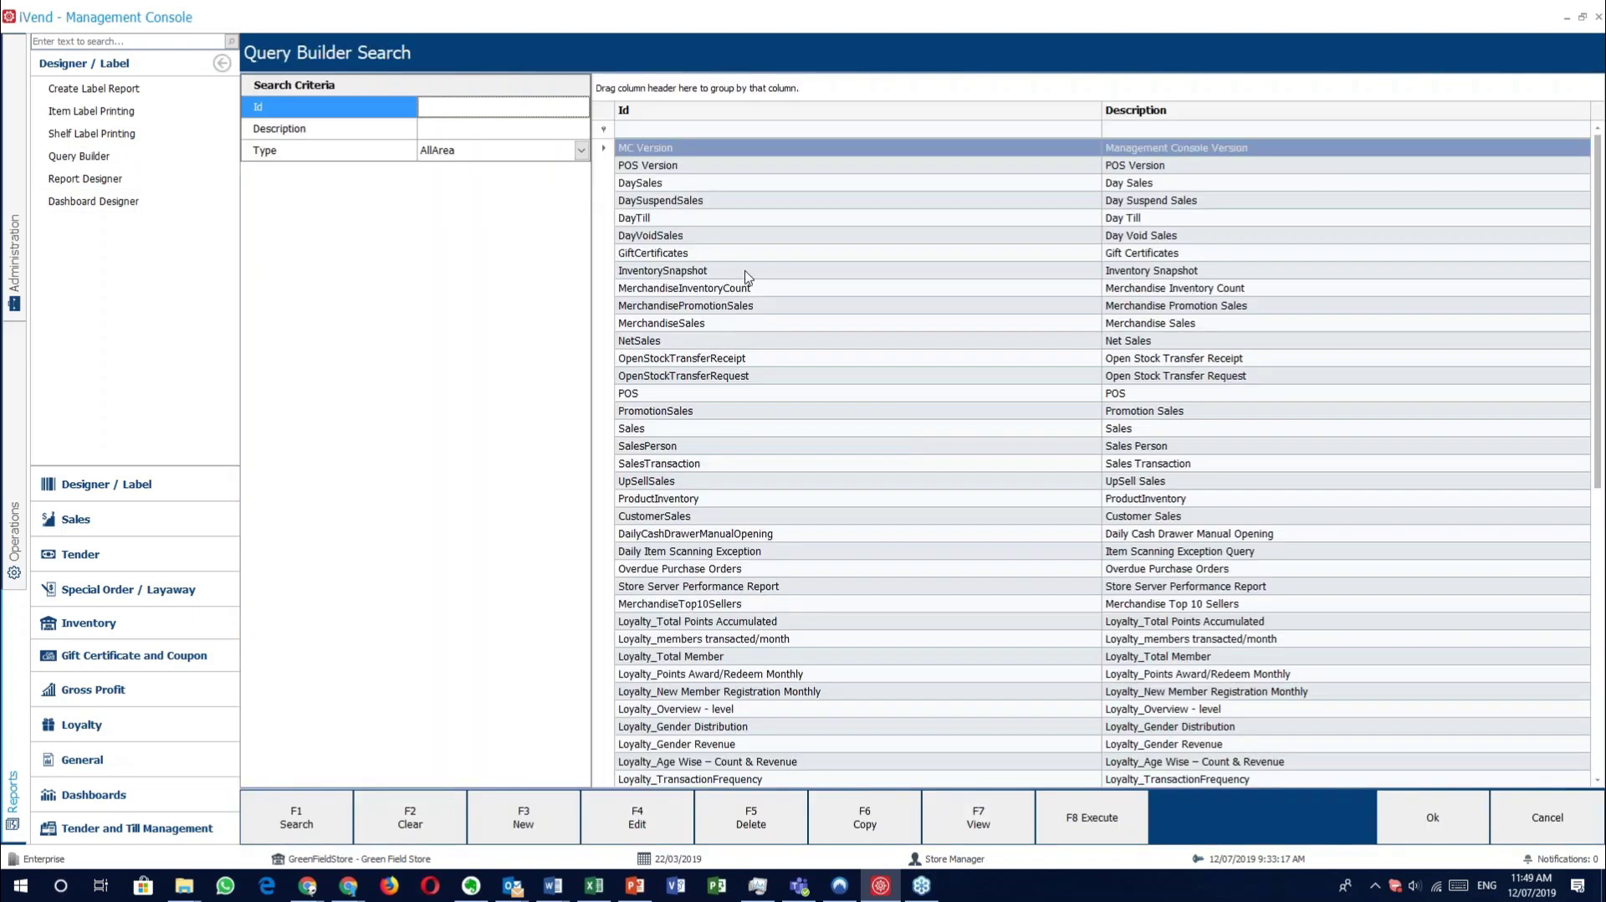
left_click(745, 272)
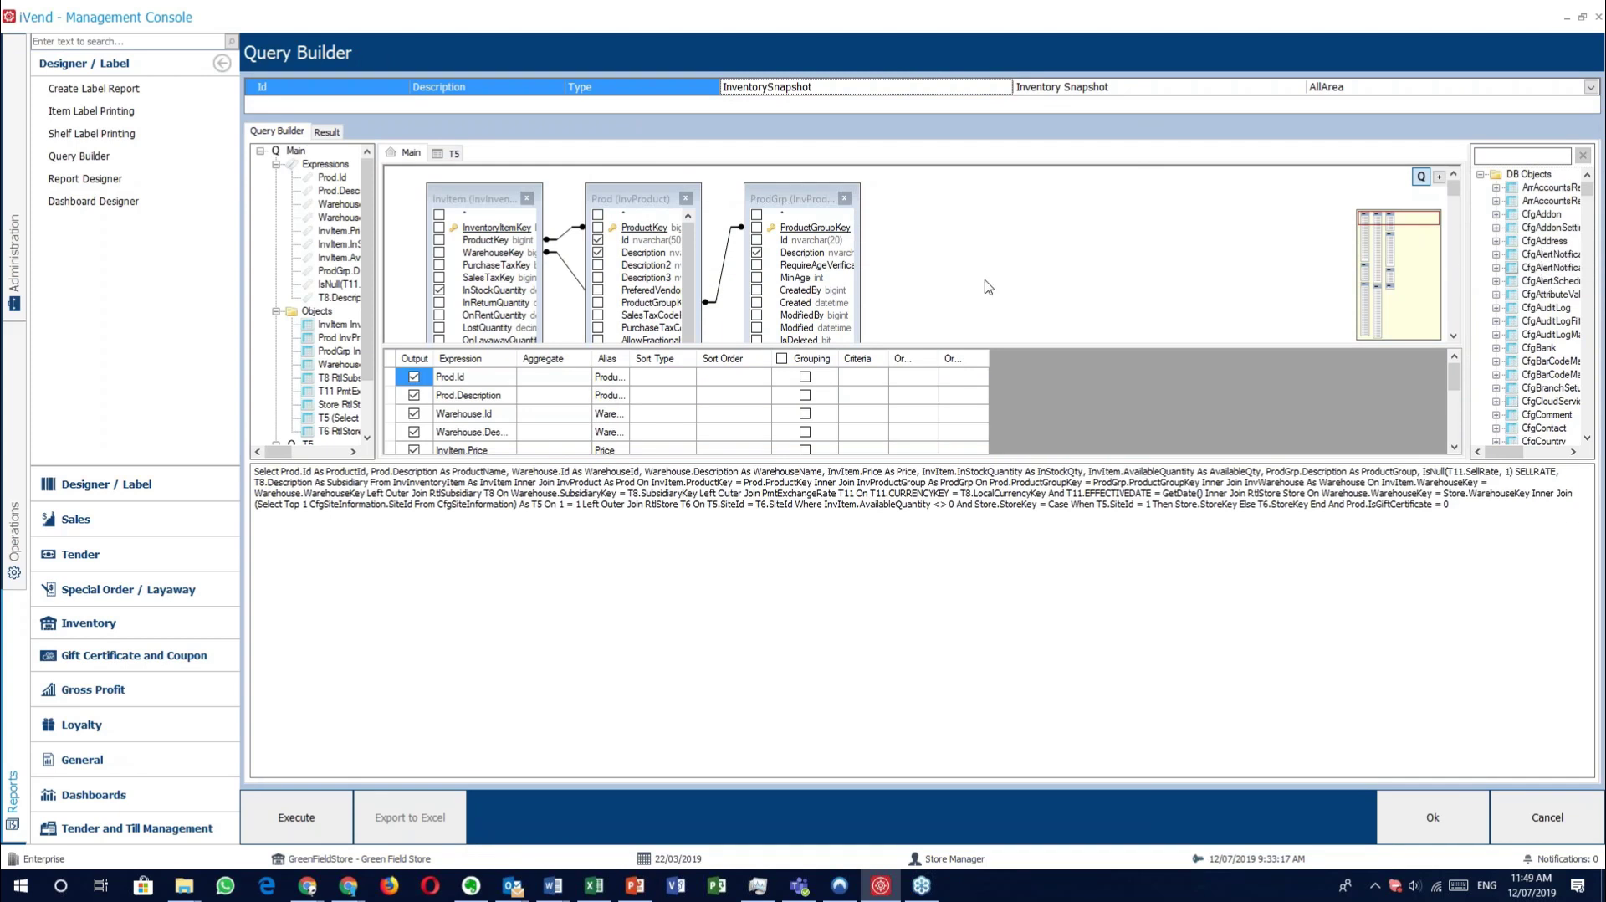
Add the CfgAddonSetting table to the query diagram and remove it again.
left_click_drag(1576, 232, 1202, 223)
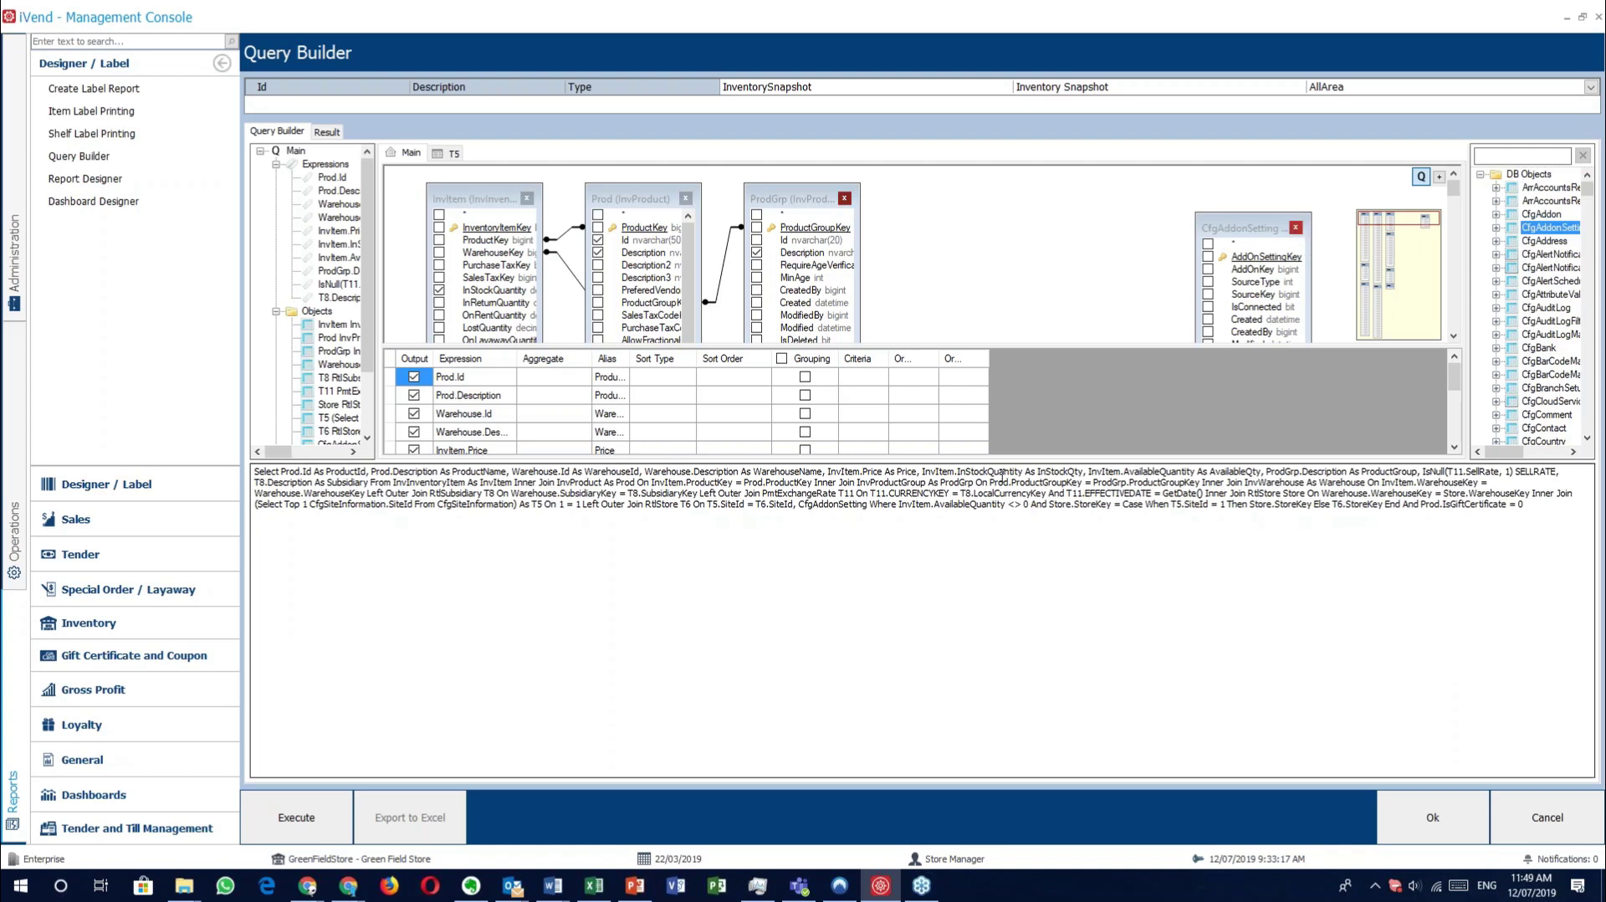
left_click(1296, 227)
left_click(1176, 614)
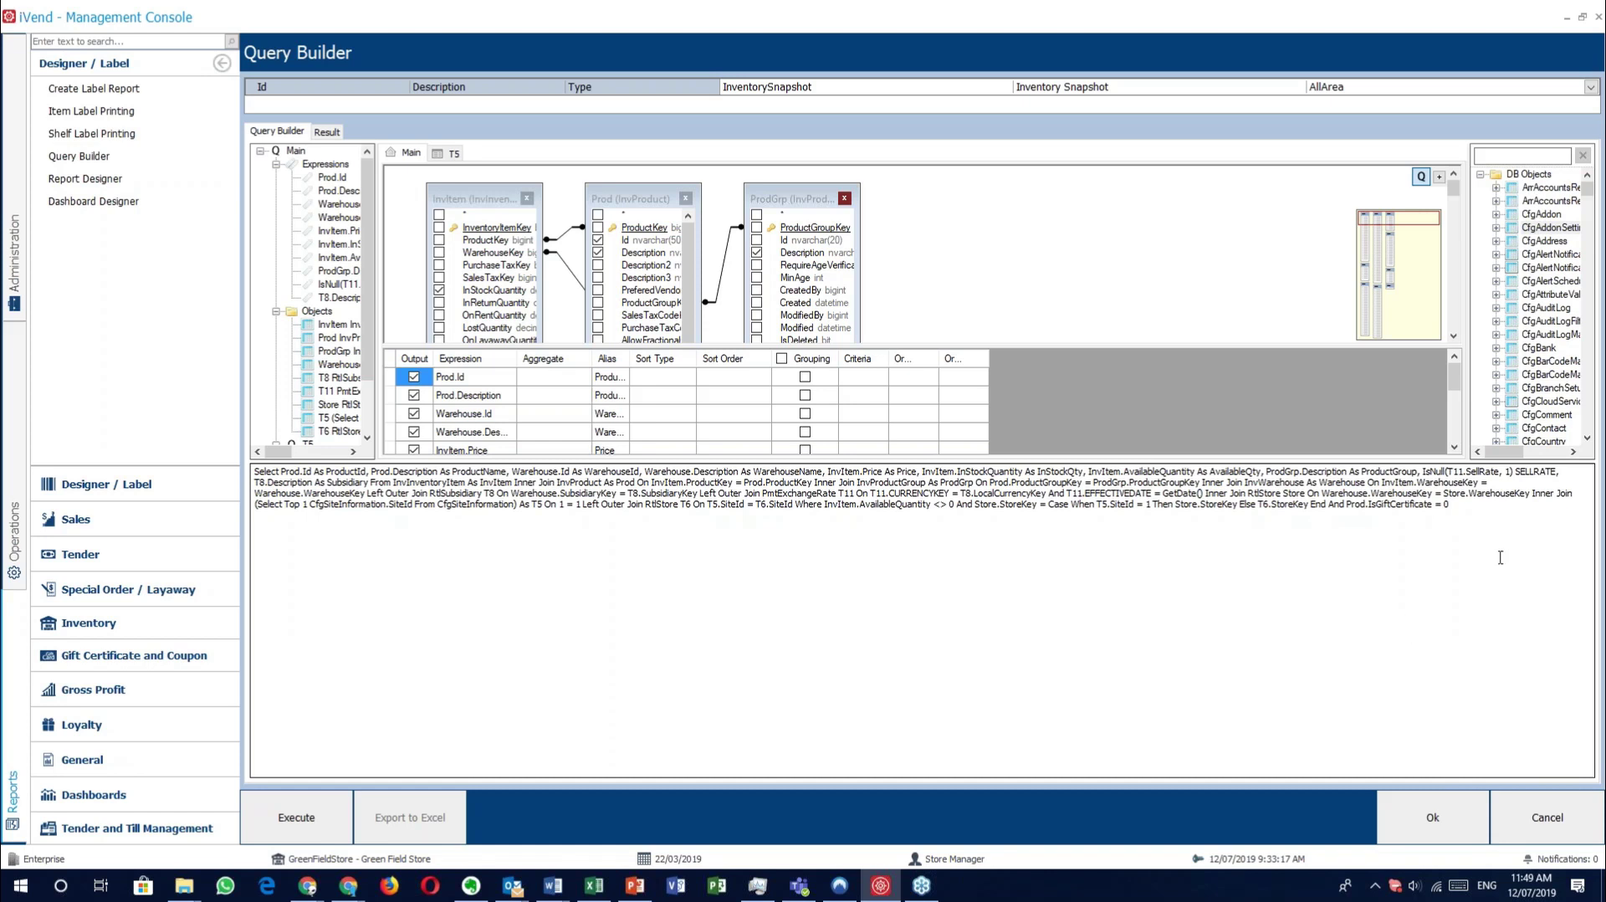
Enter sample text at the end of the query's SQL statement and delete it again.
left_click(1509, 508)
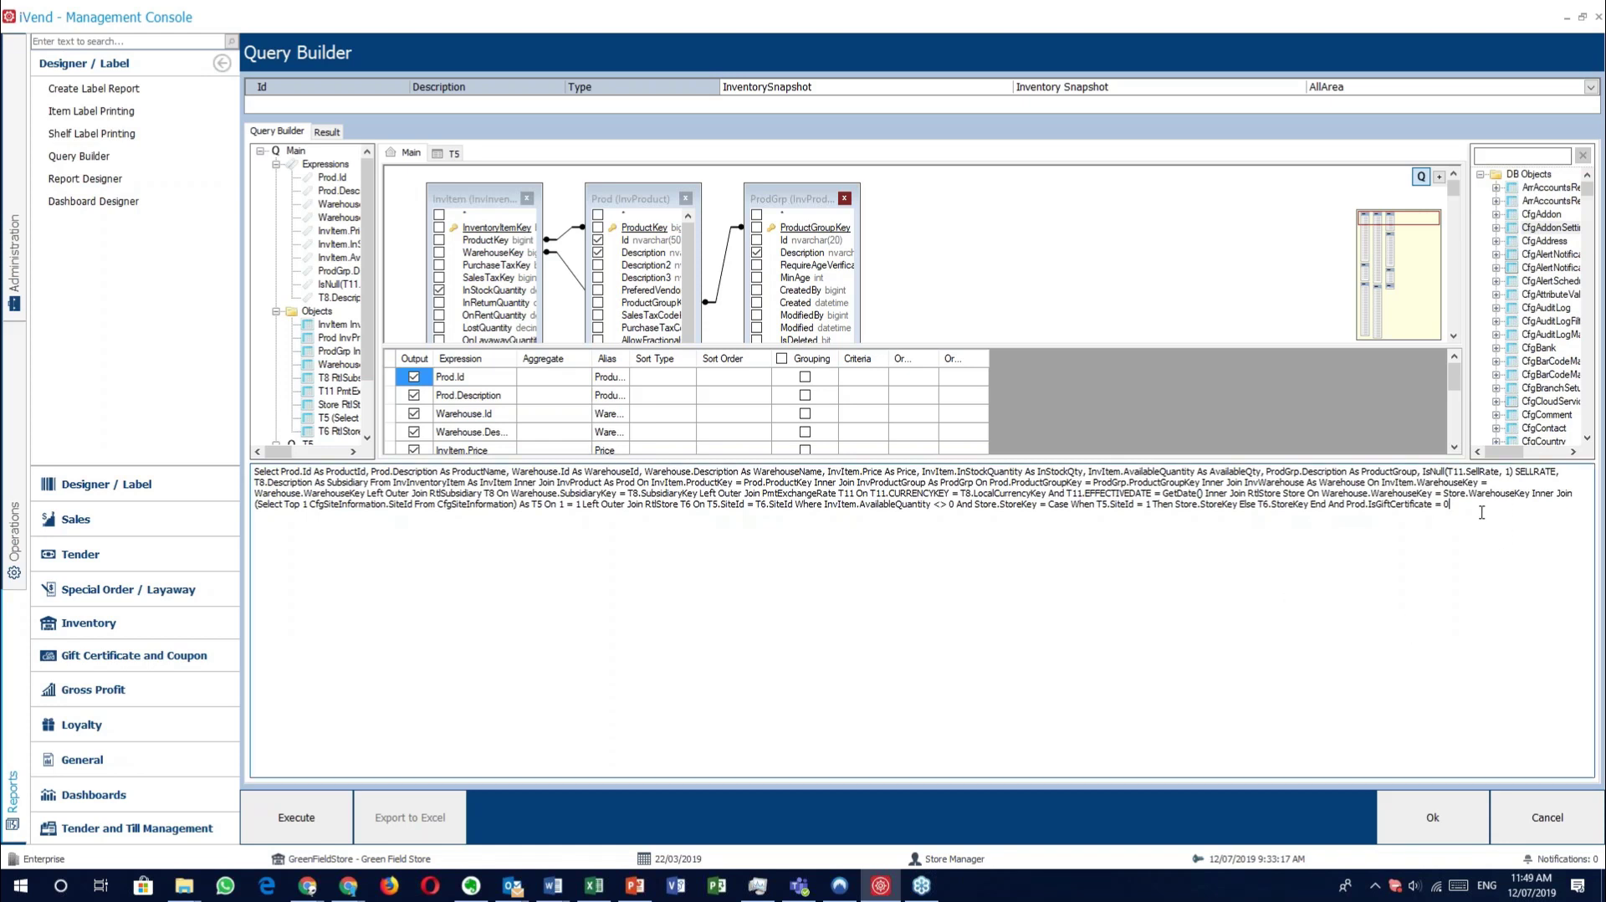
type("and then you can paste it here")
key("BackSpace")
key("BackSpace")
key("BackSpace")
key("BackSpace")
key("BackSpace")
key("BackSpace")
key("BackSpace")
key("BackSpace")
key("BackSpace")
key("BackSpace")
key("BackSpace")
key("BackSpace")
key("BackSpace")
key("BackSpace")
key("BackSpace")
key("BackSpace")
key("BackSpace")
key("BackSpace")
key("BackSpace")
key("BackSpace")
Execute the query, group its results by Warehouse Id, and review the products listed for warehouse 04.
left_click(296, 818)
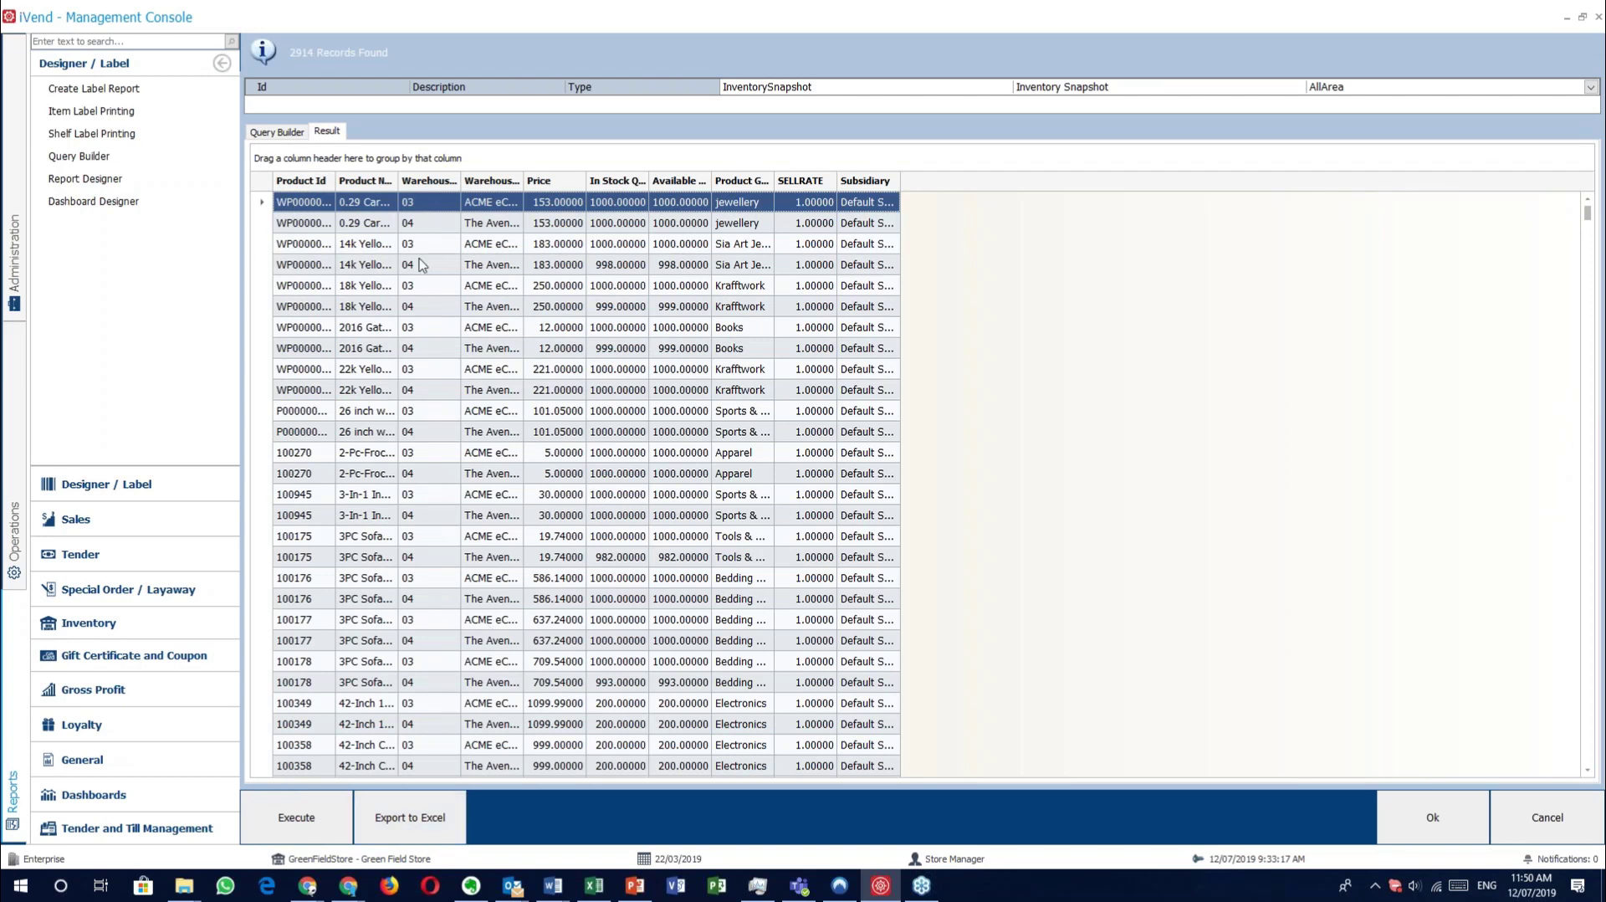
left_click_drag(444, 186, 272, 168)
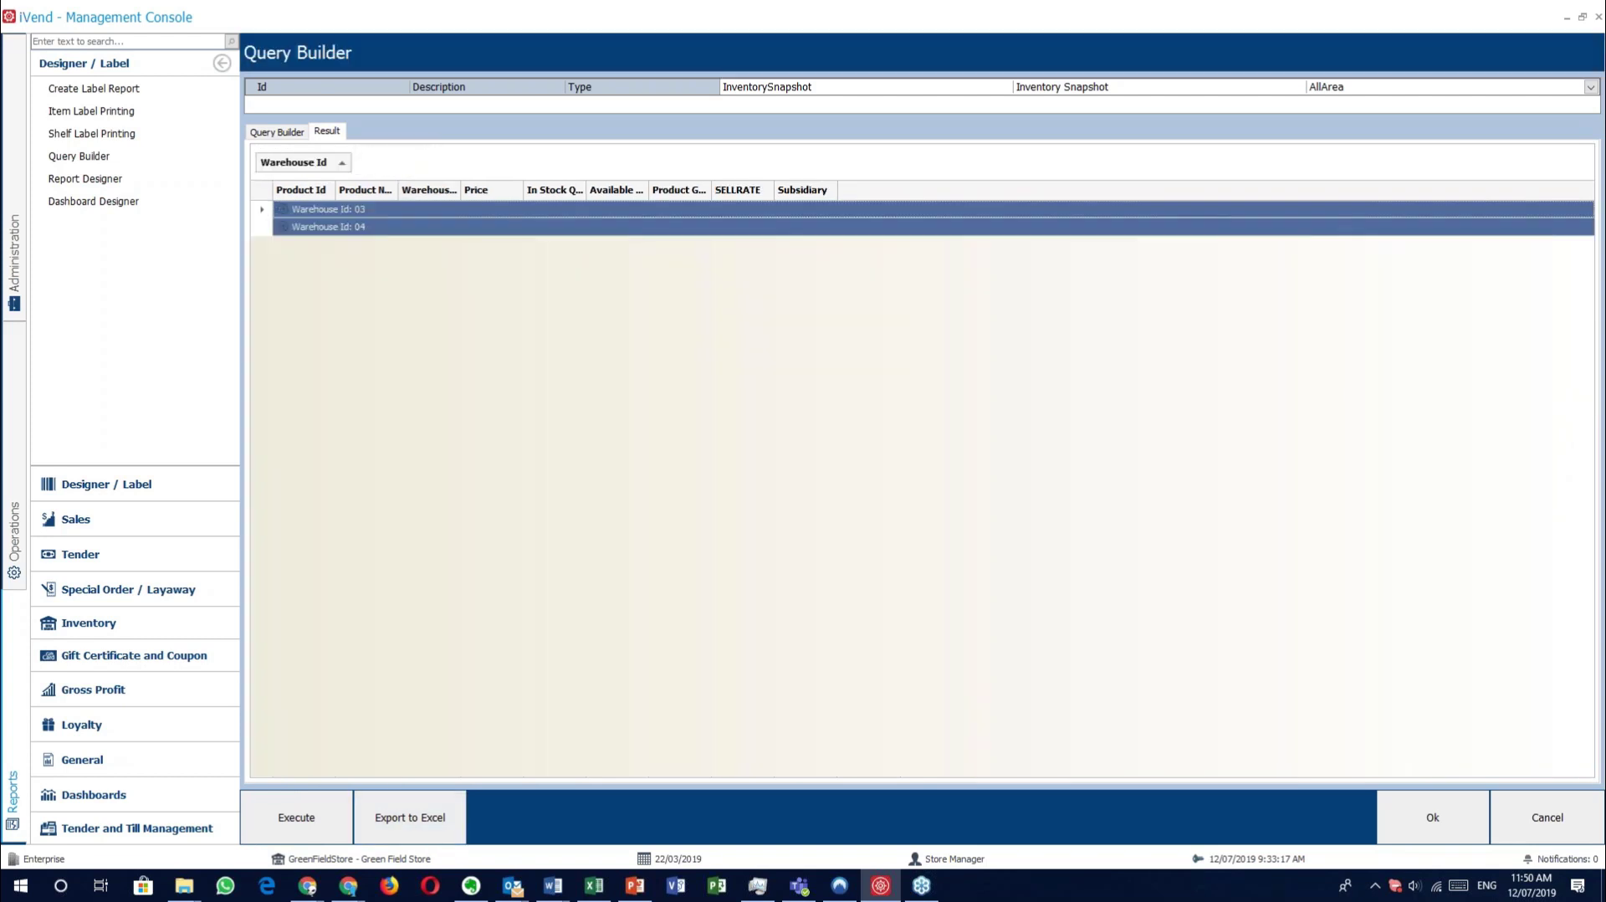
left_click(283, 226)
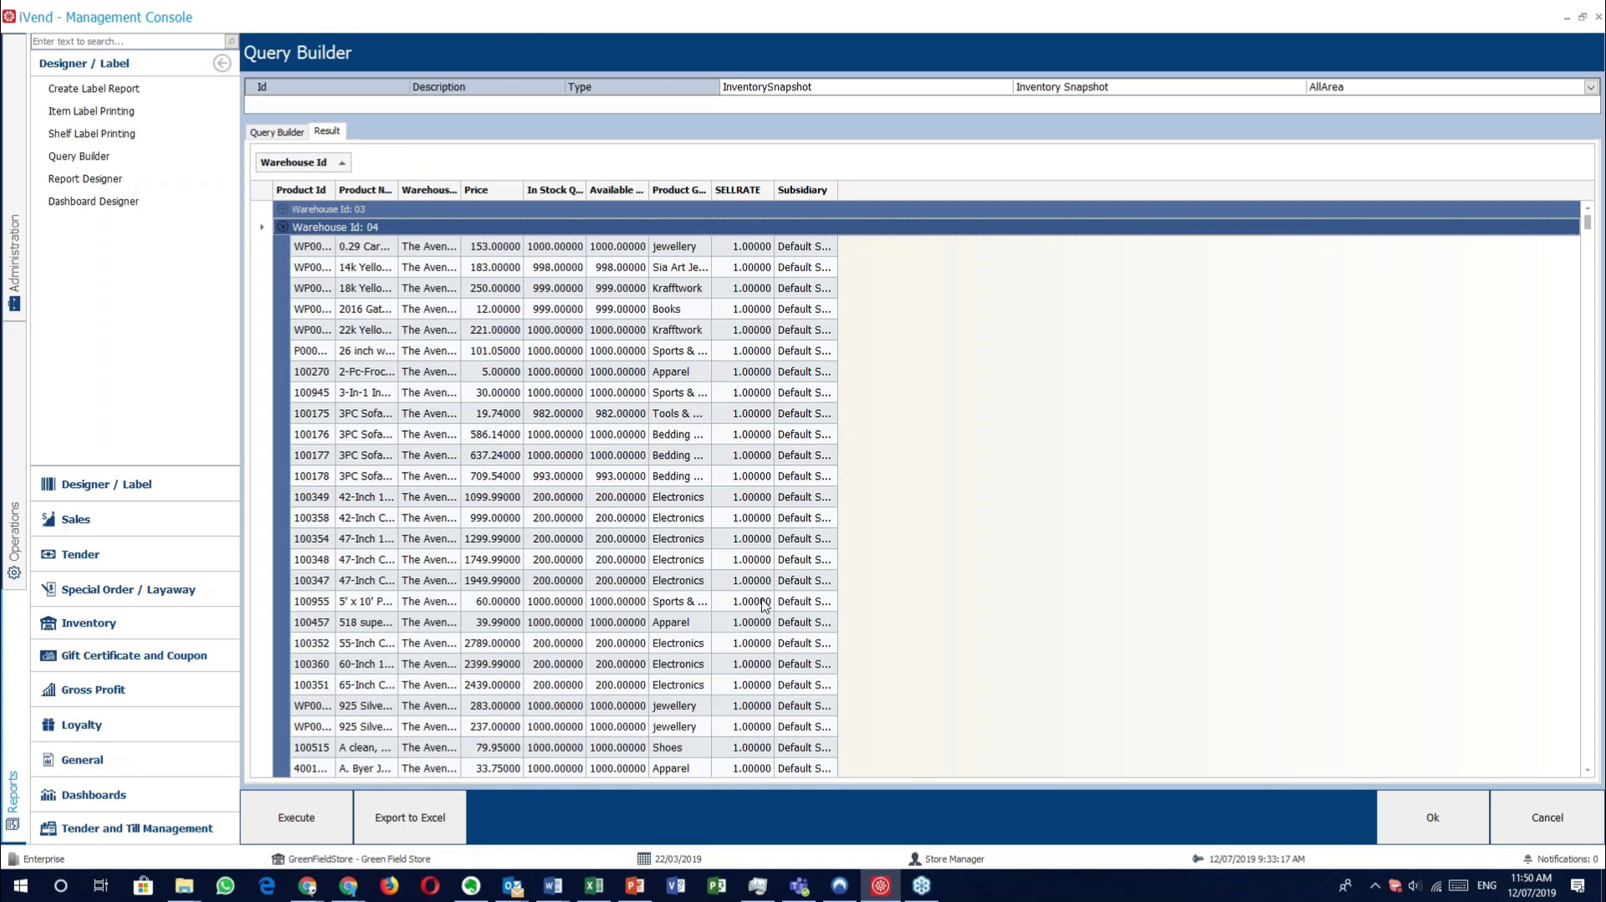
scroll(764, 422, "down", 10)
scroll(764, 427, "down", 10)
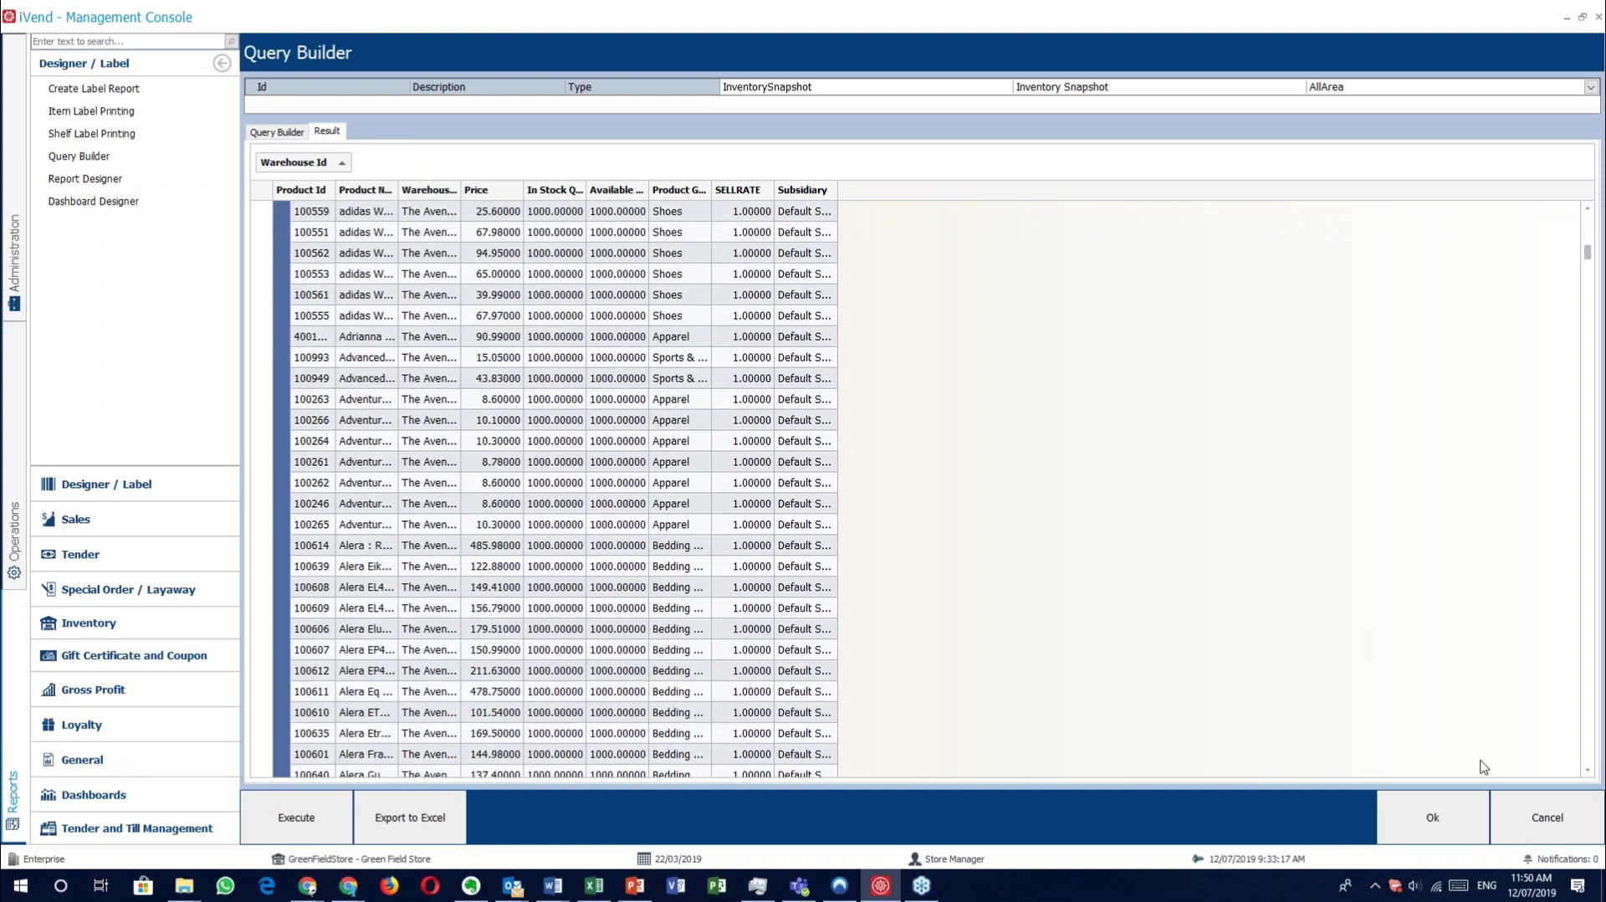
Close the InventorySnapshot query, look through the remaining queries in the list, and leave the query search.
left_click(1542, 818)
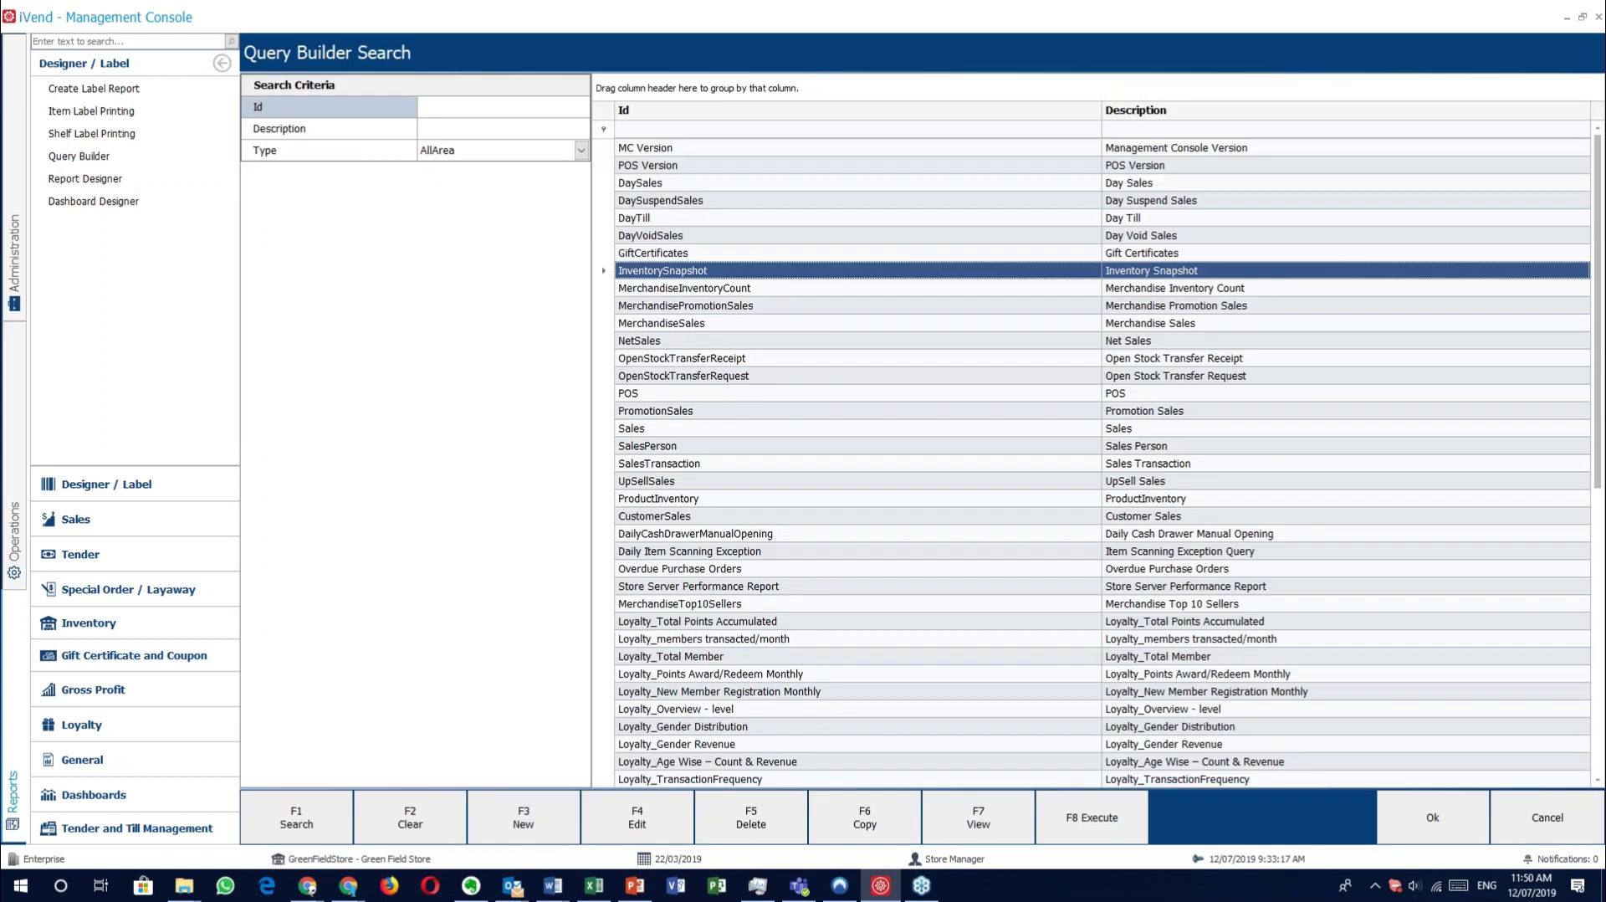
scroll(805, 418, "down", 10)
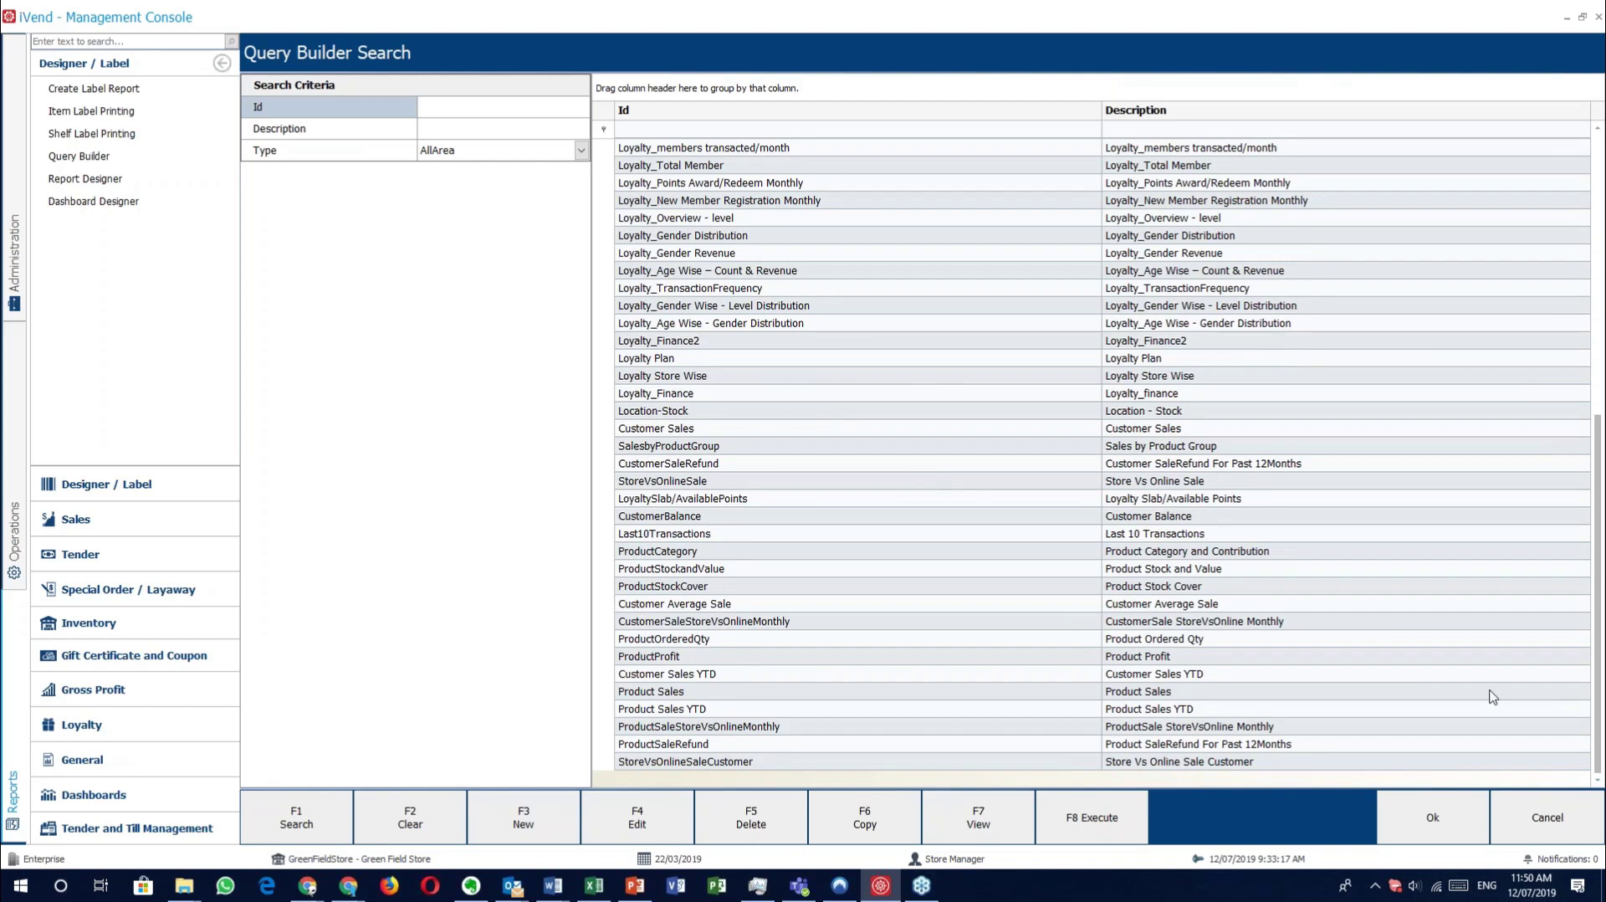
left_click(1547, 818)
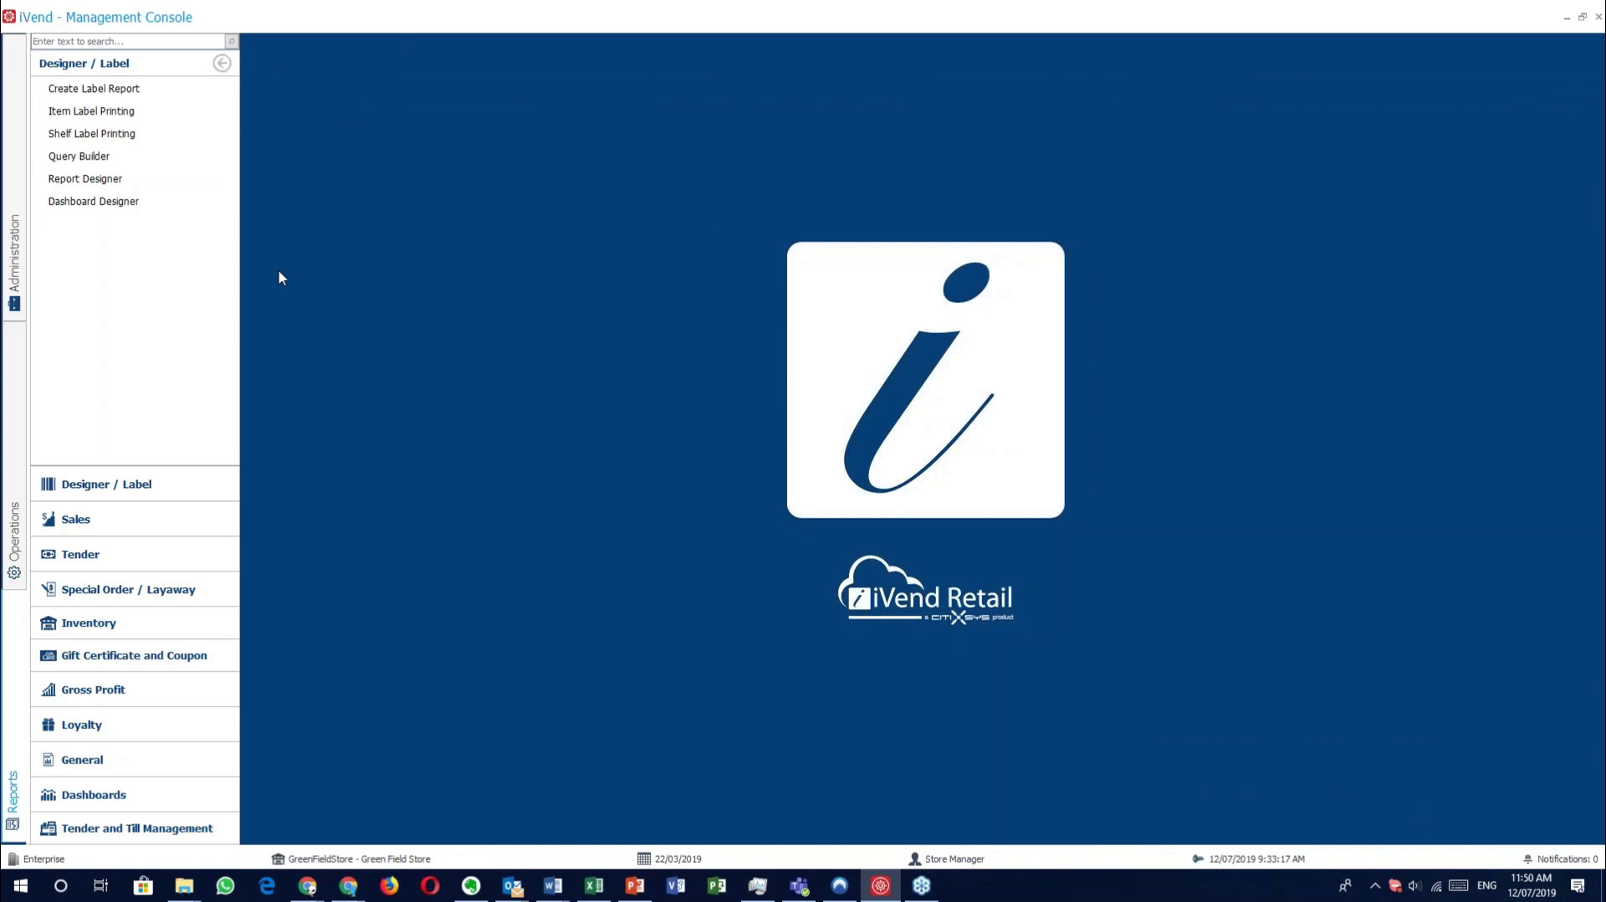
Open the Report Designer, and view the Report Manager's list with SalesbySubsidiary selected before closing the list.
left_click(108, 179)
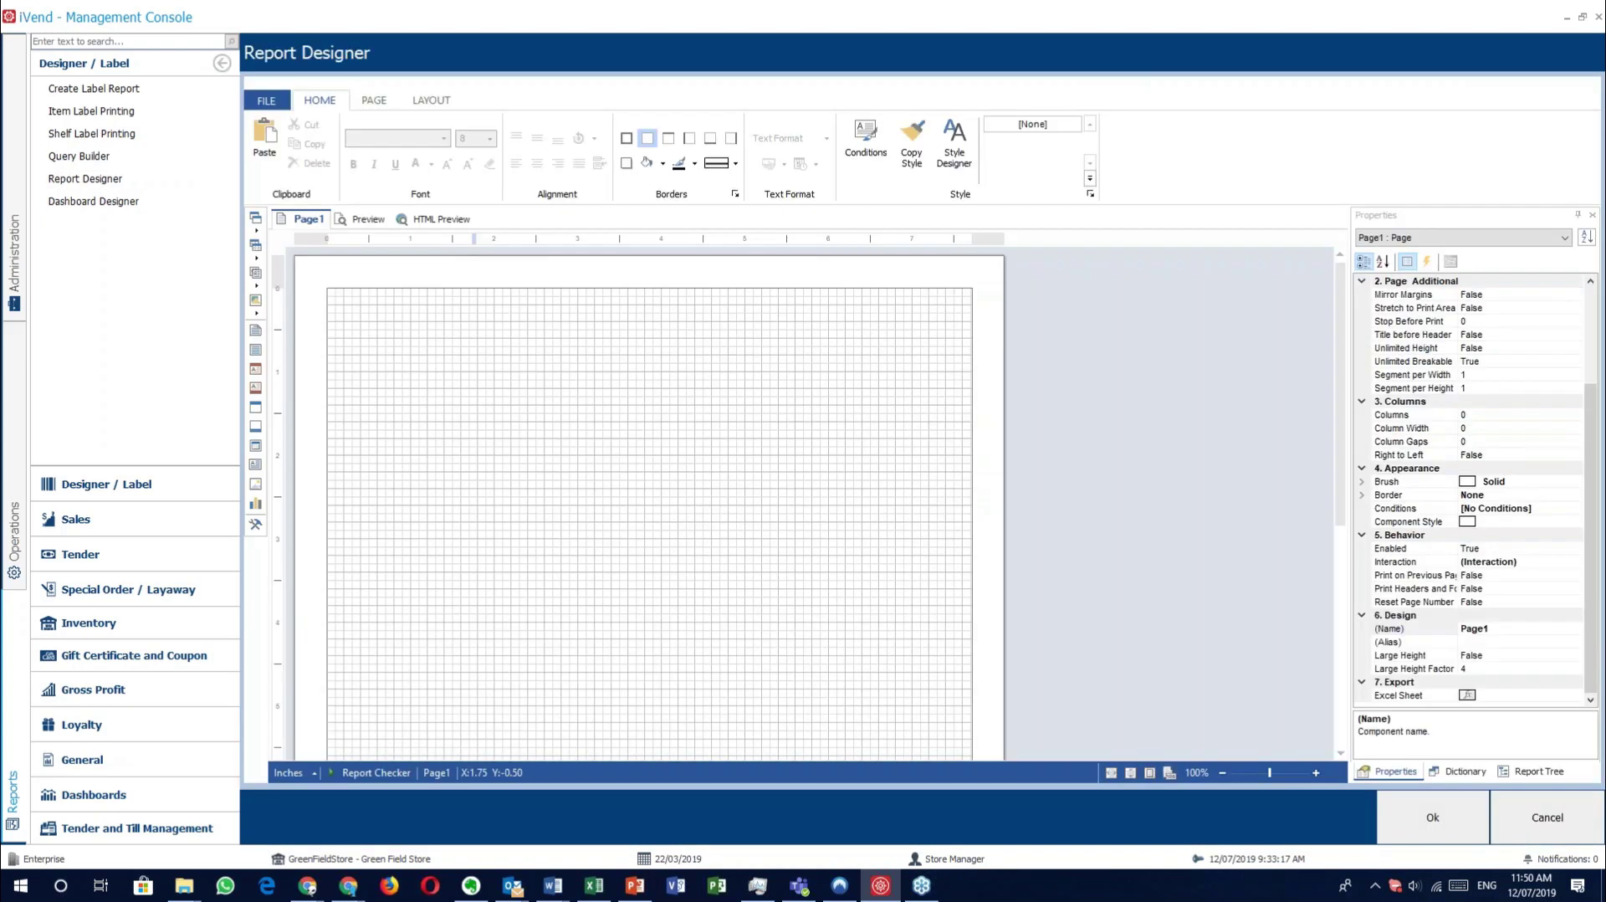
left_click(14, 214)
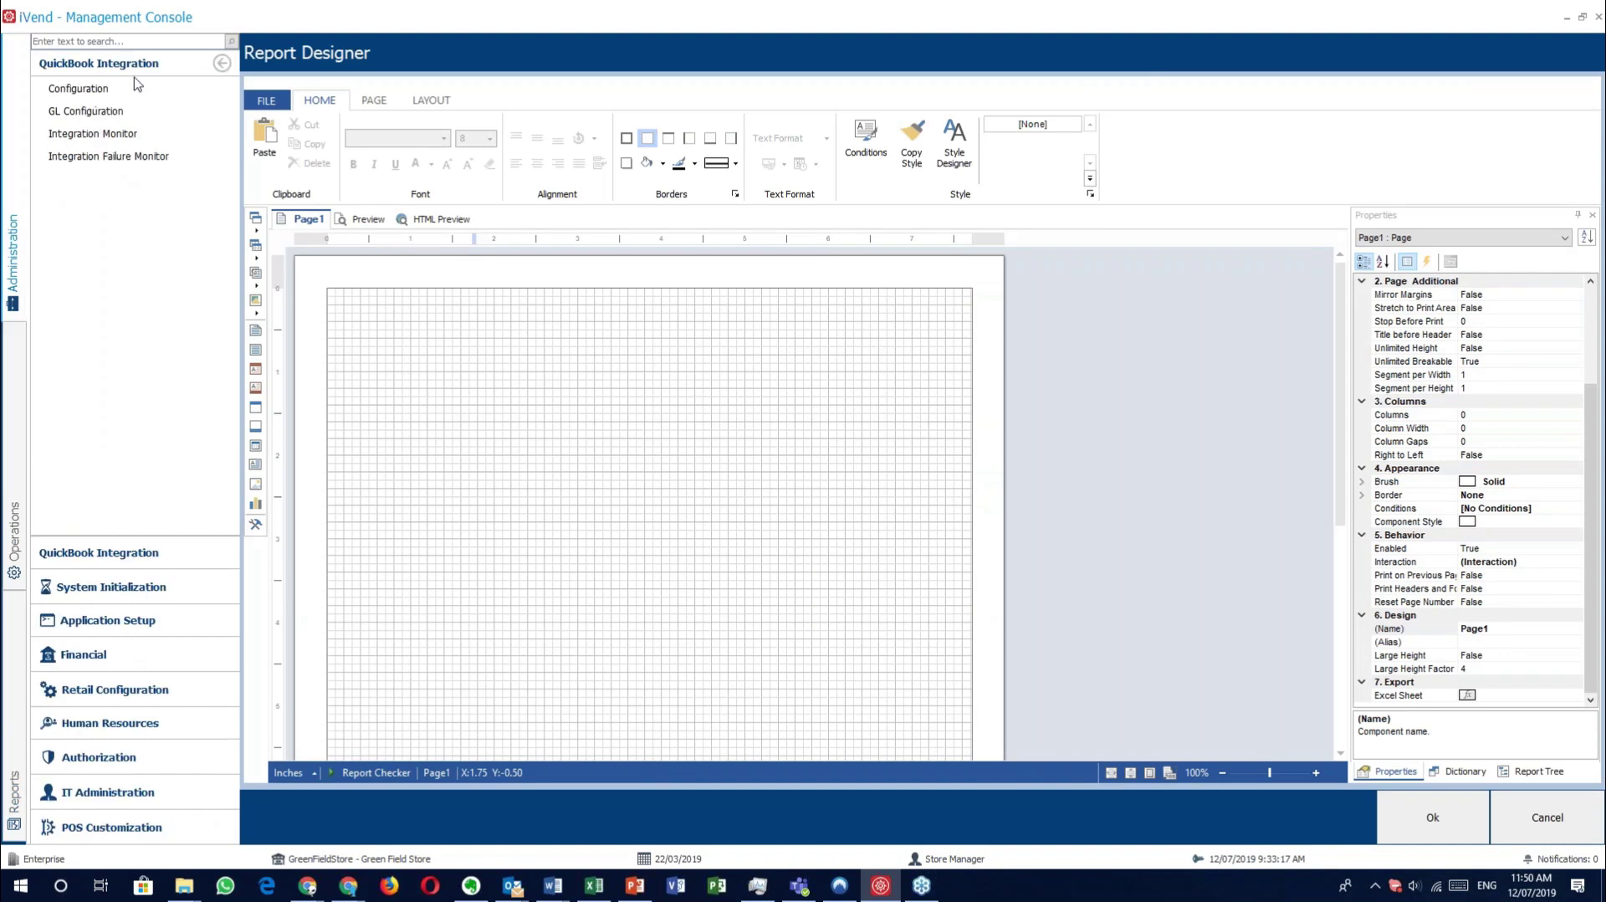
left_click(141, 619)
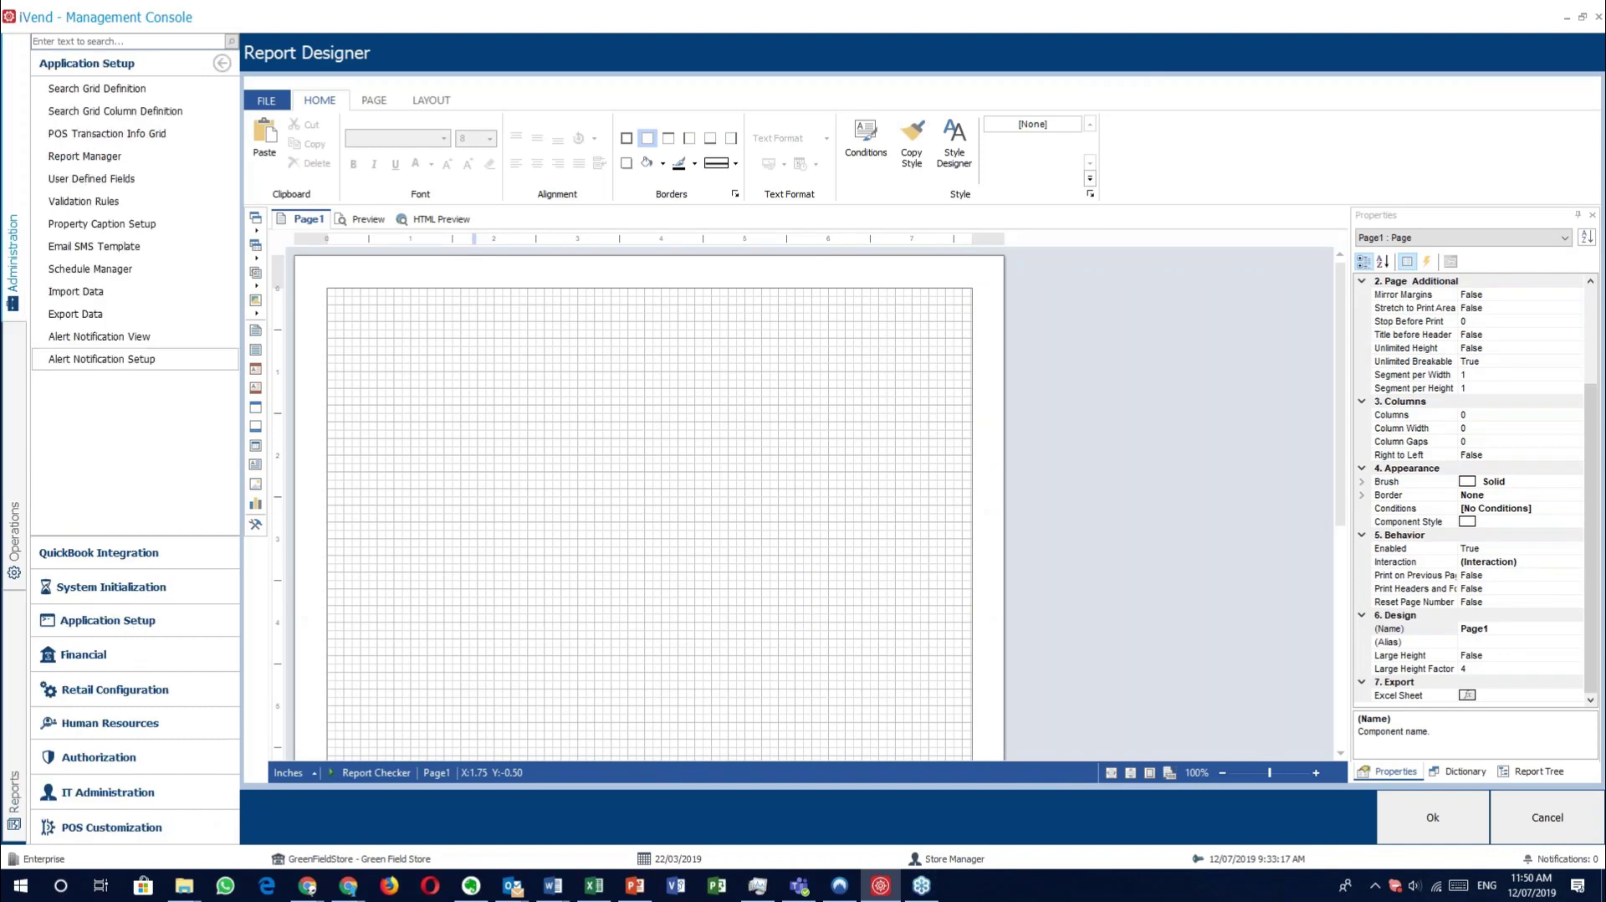
left_click(126, 158)
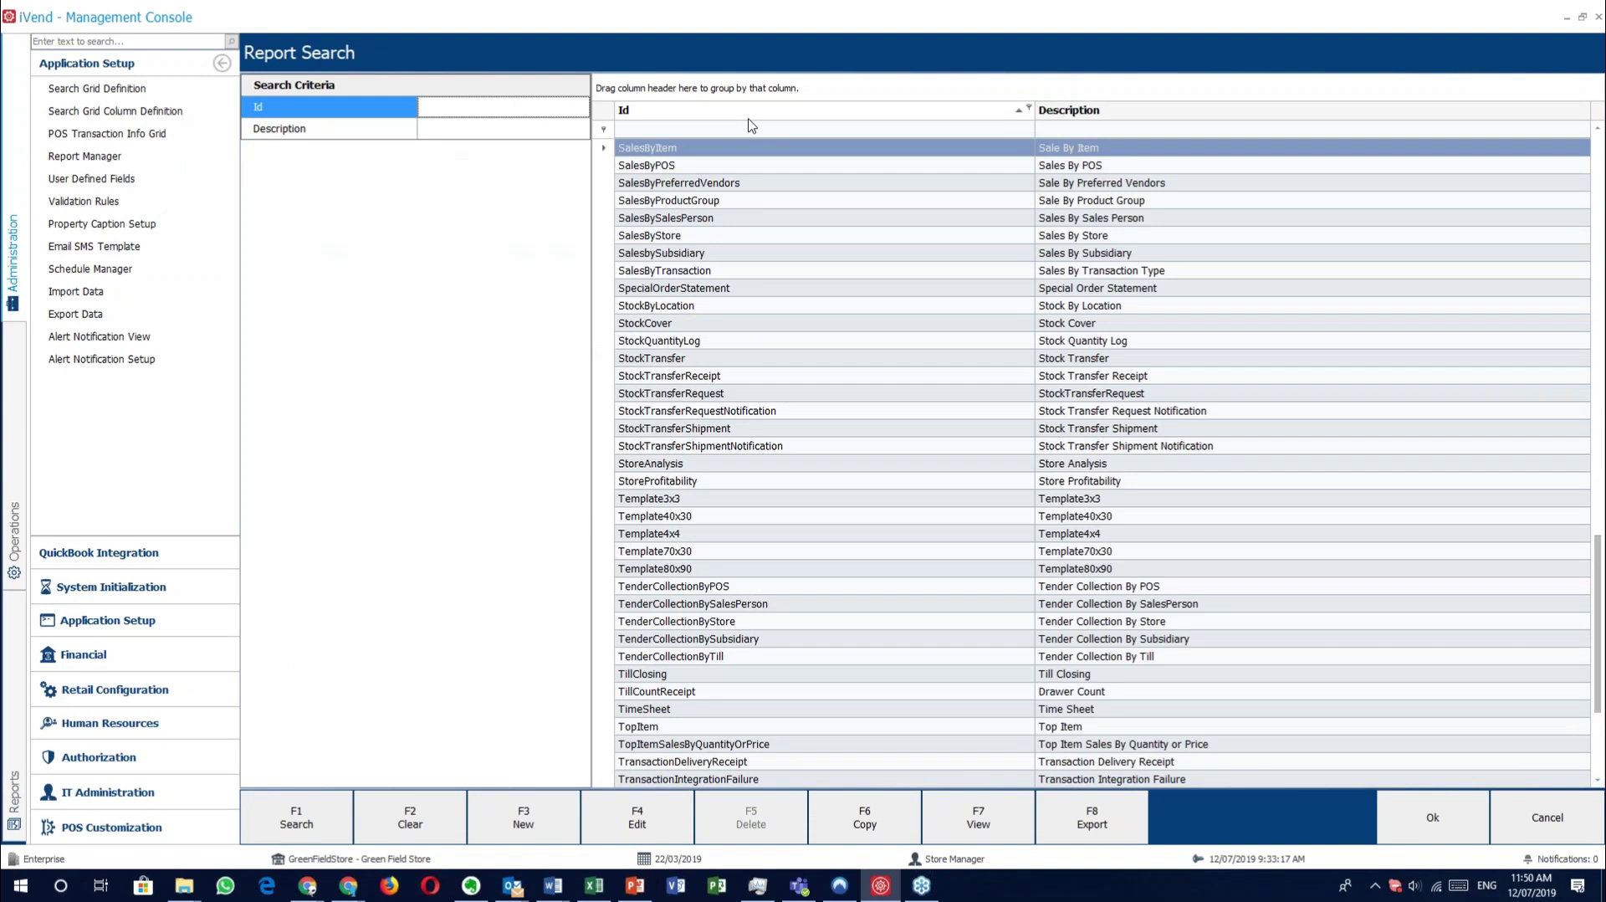
left_click(847, 256)
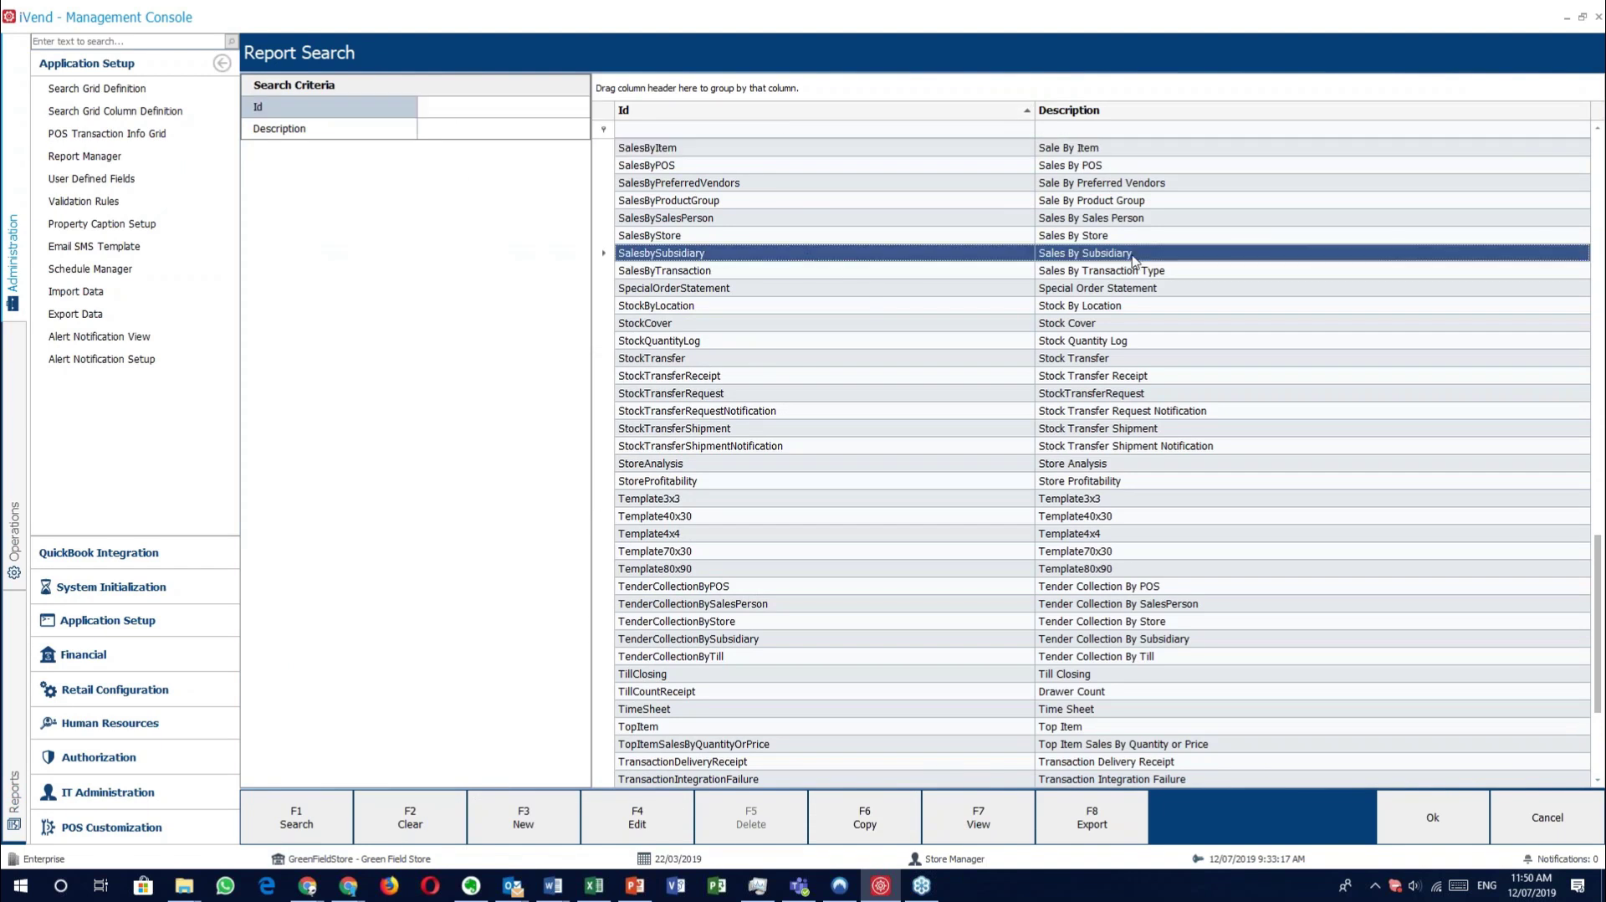
left_click(1548, 817)
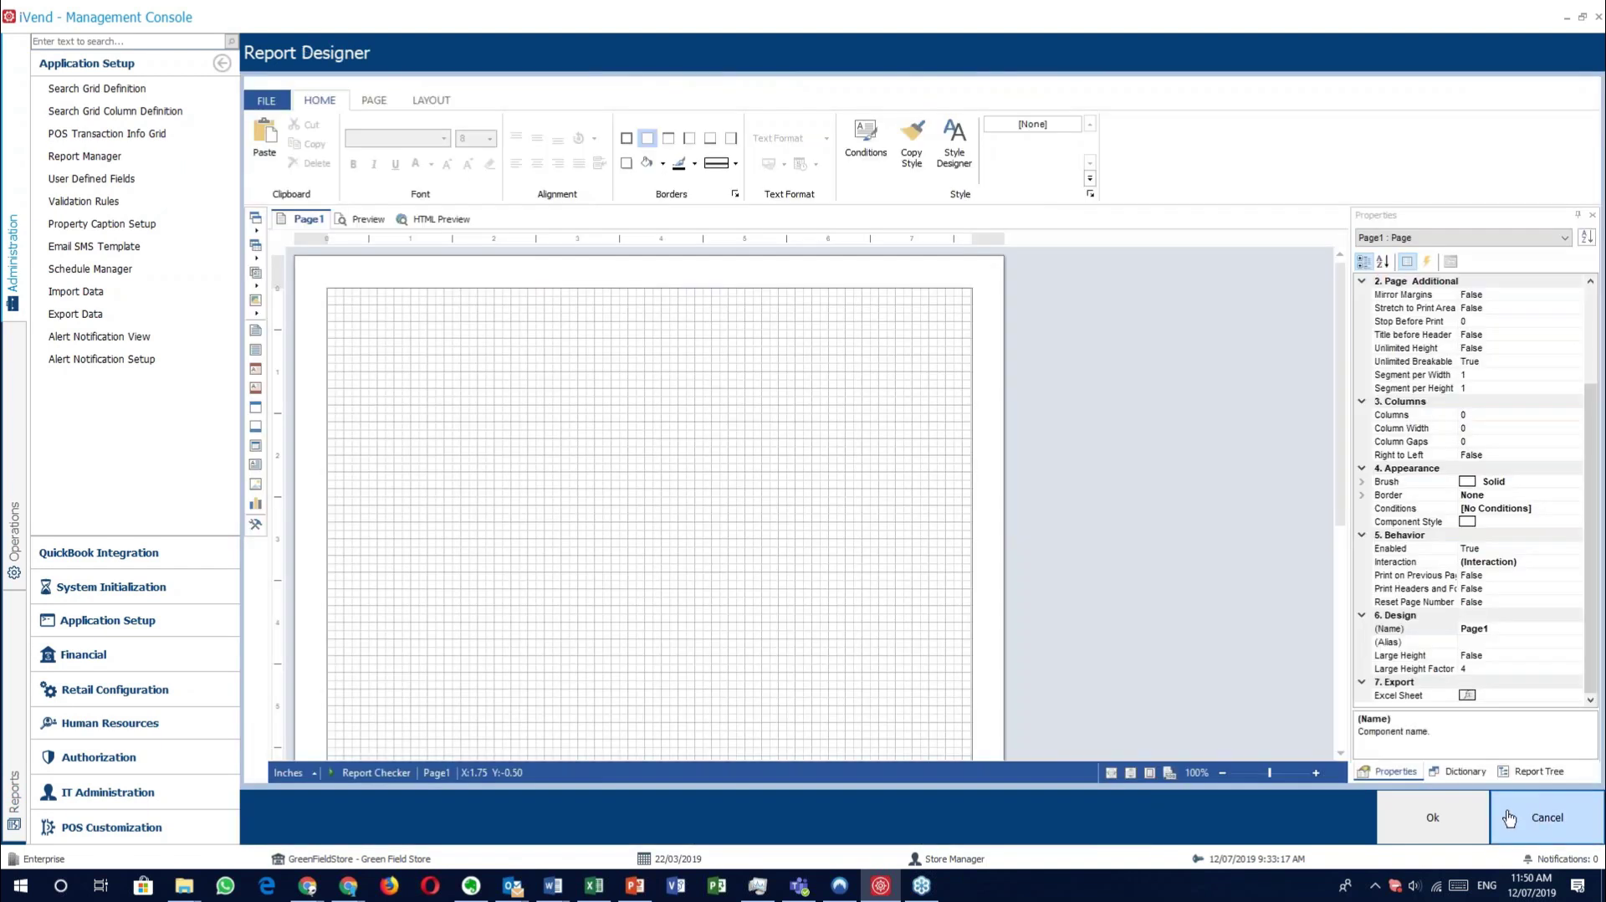
Load the DailySale.irt report from the CitiXsys folder into the Report Designer and preview it.
left_click(13, 795)
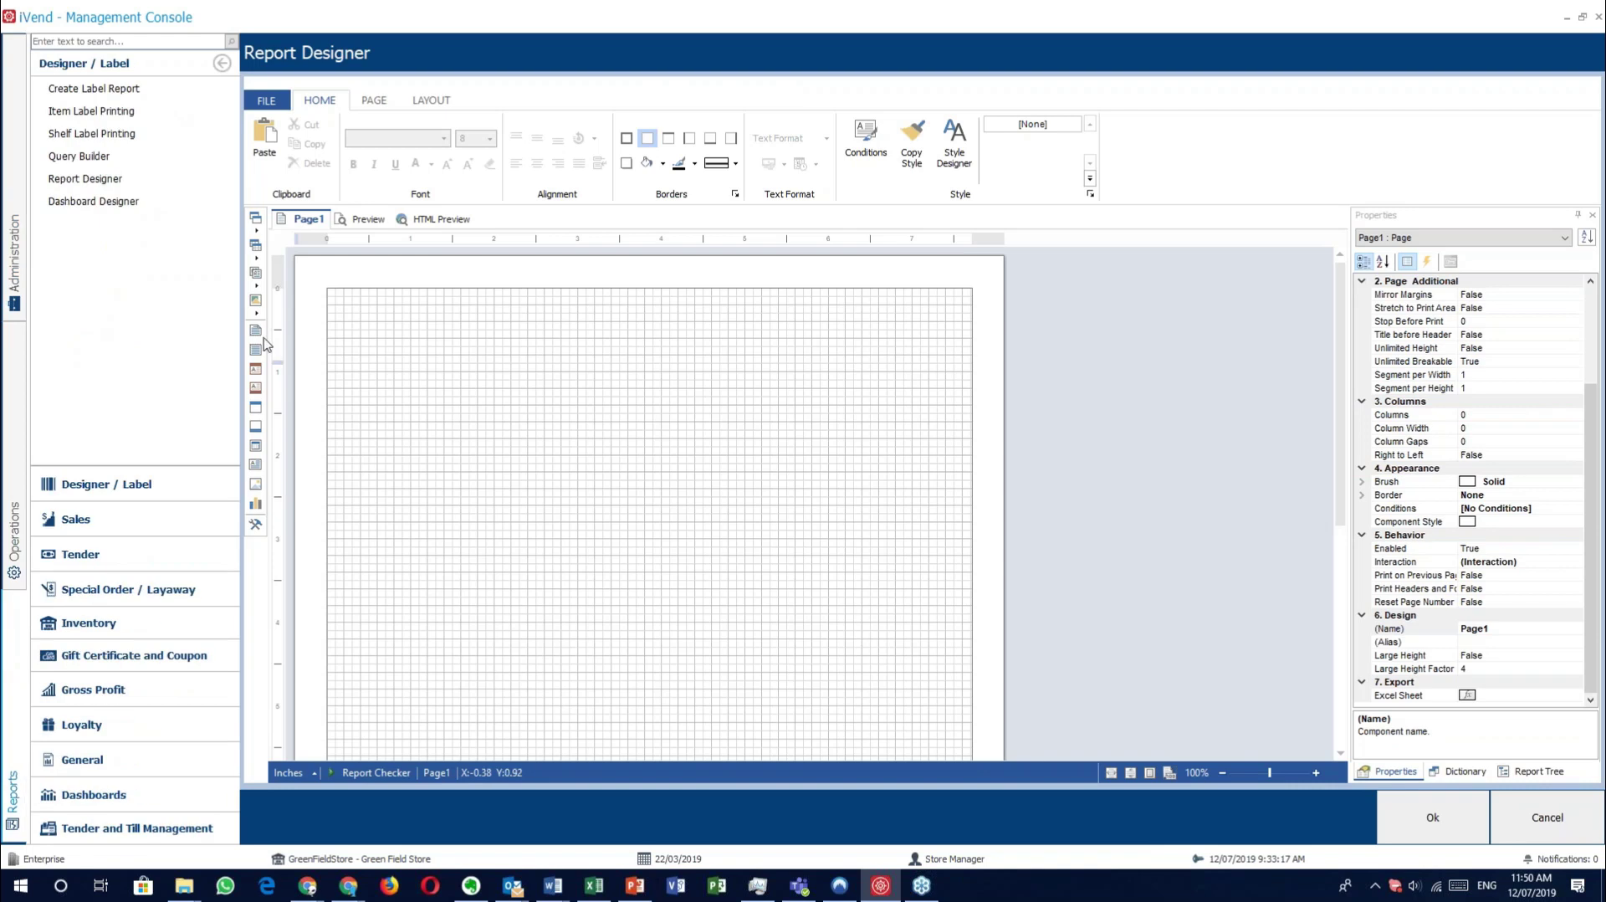
left_click(267, 102)
left_click(293, 174)
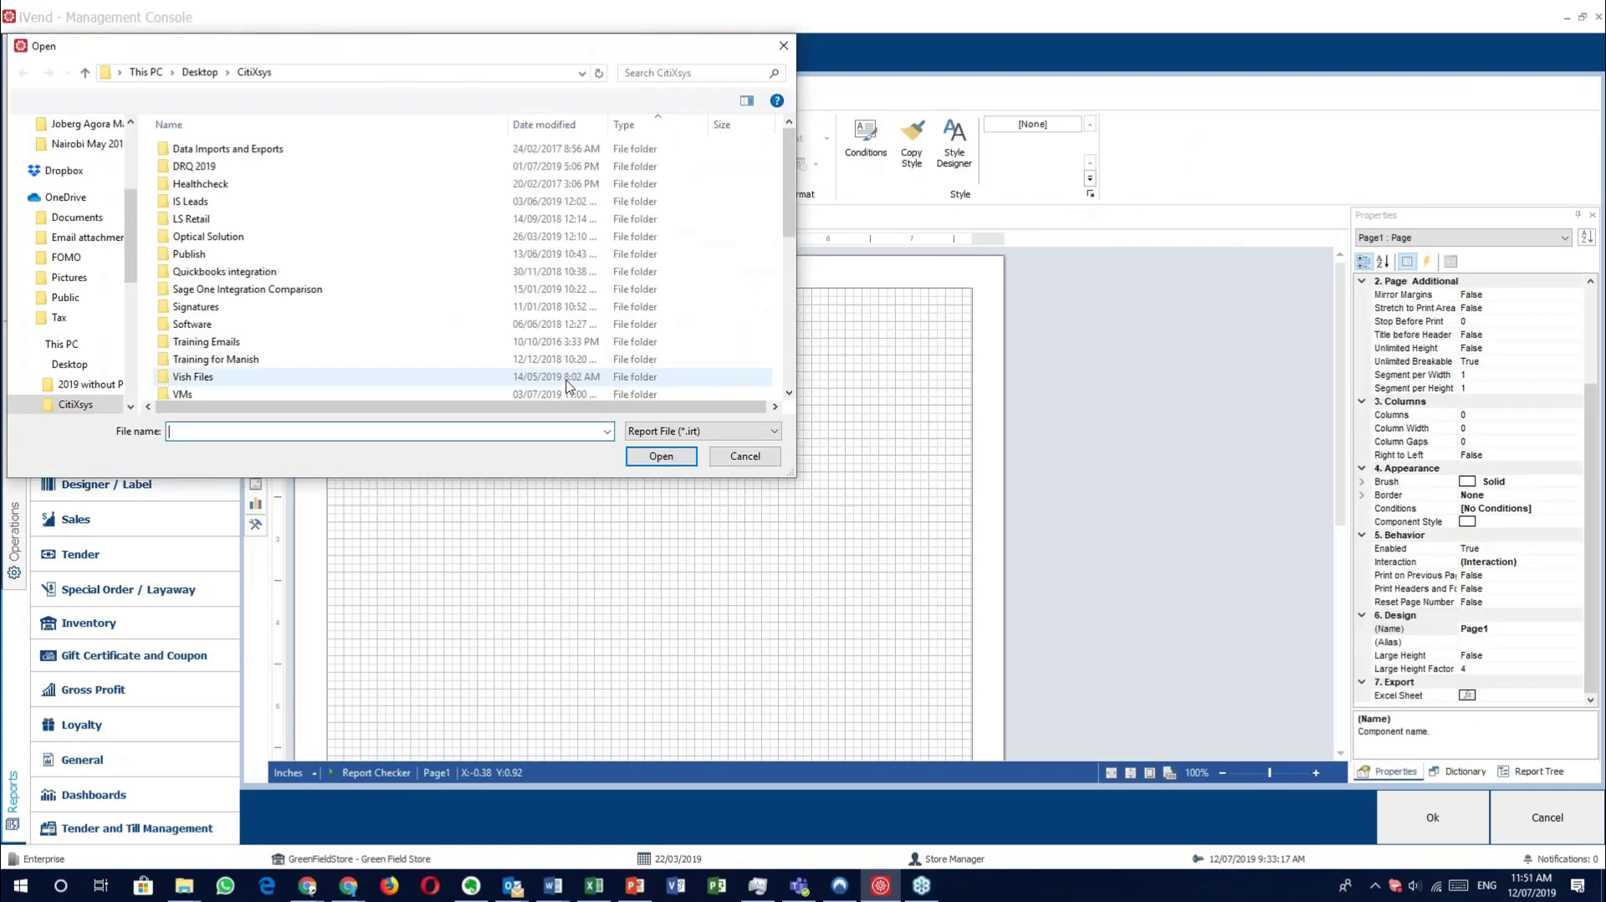
scroll(412, 369, "down", 8)
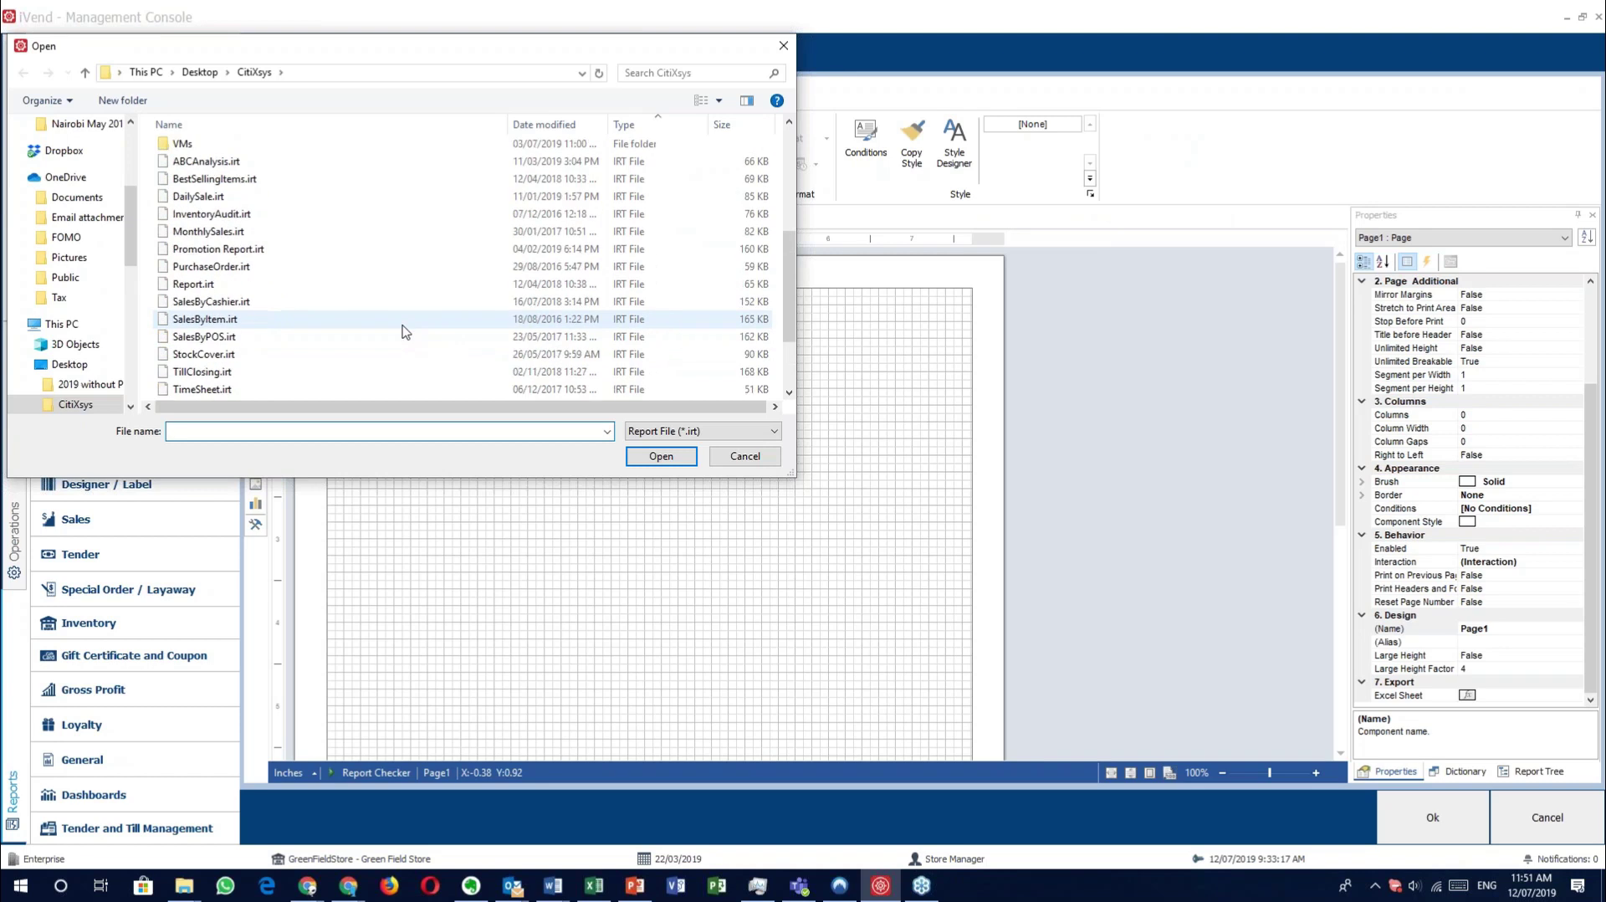
scroll(403, 332, "up", 1)
left_click(365, 205)
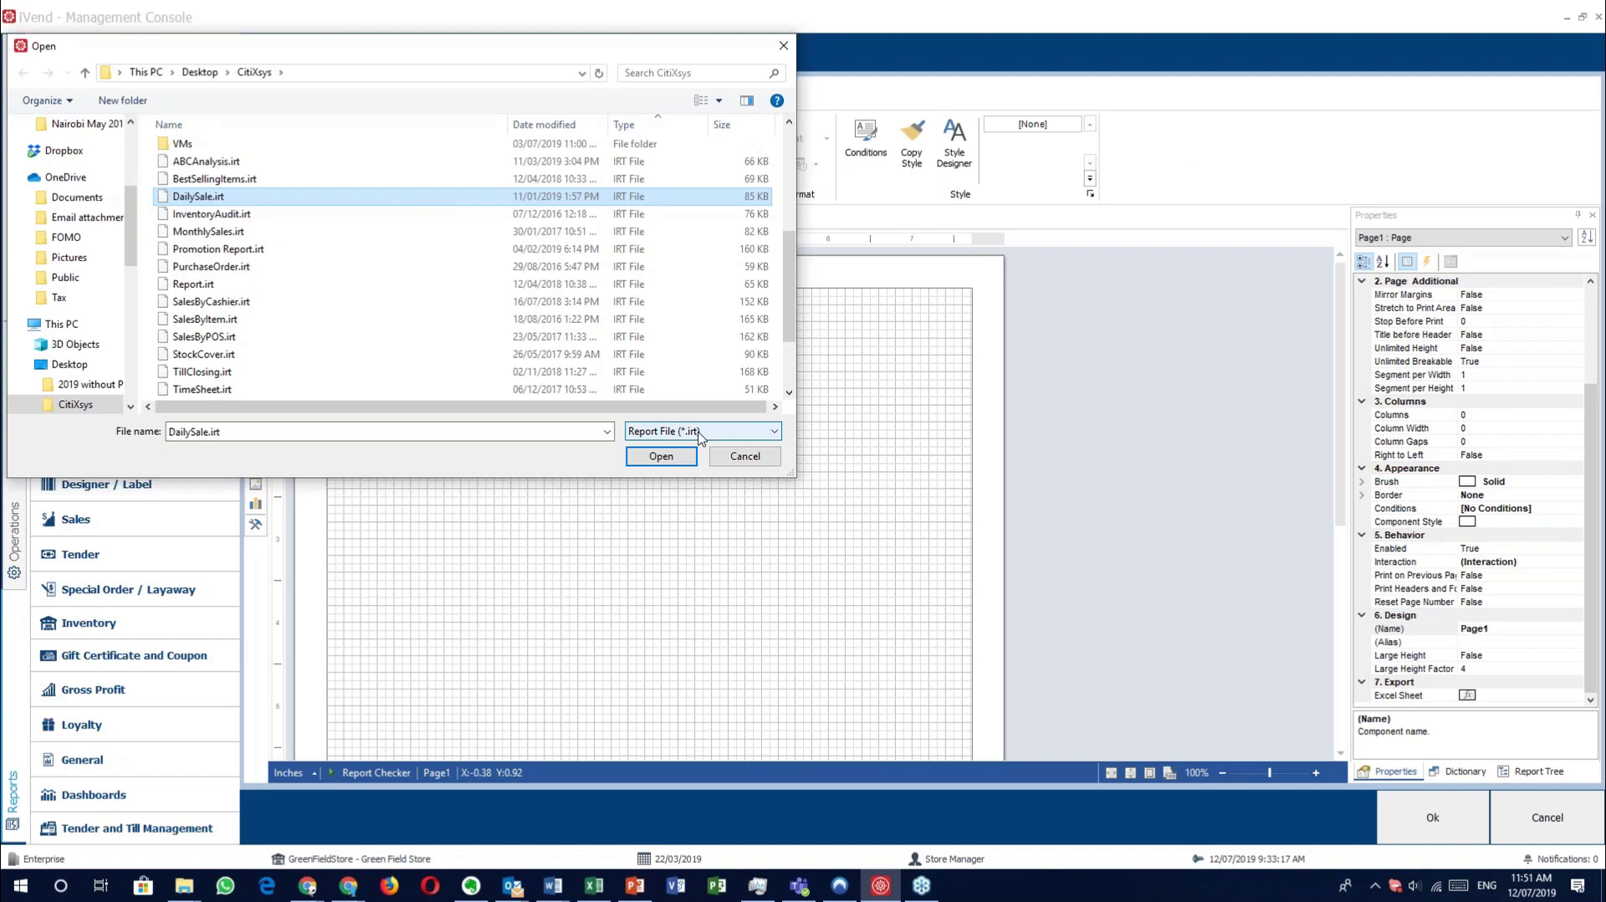
left_click(683, 457)
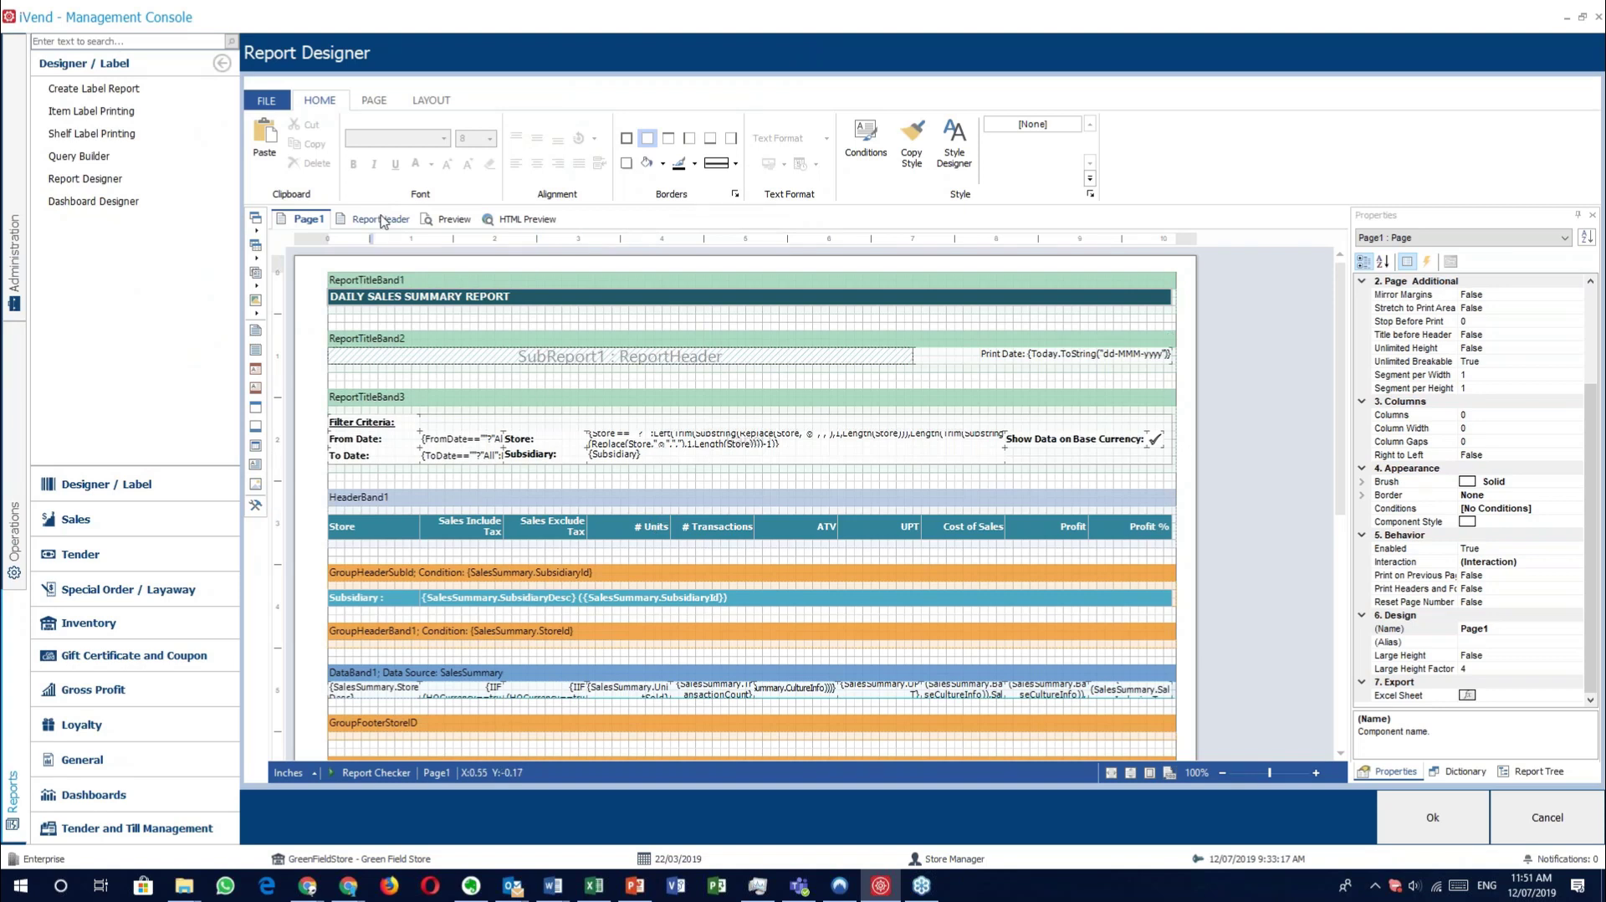
left_click(453, 223)
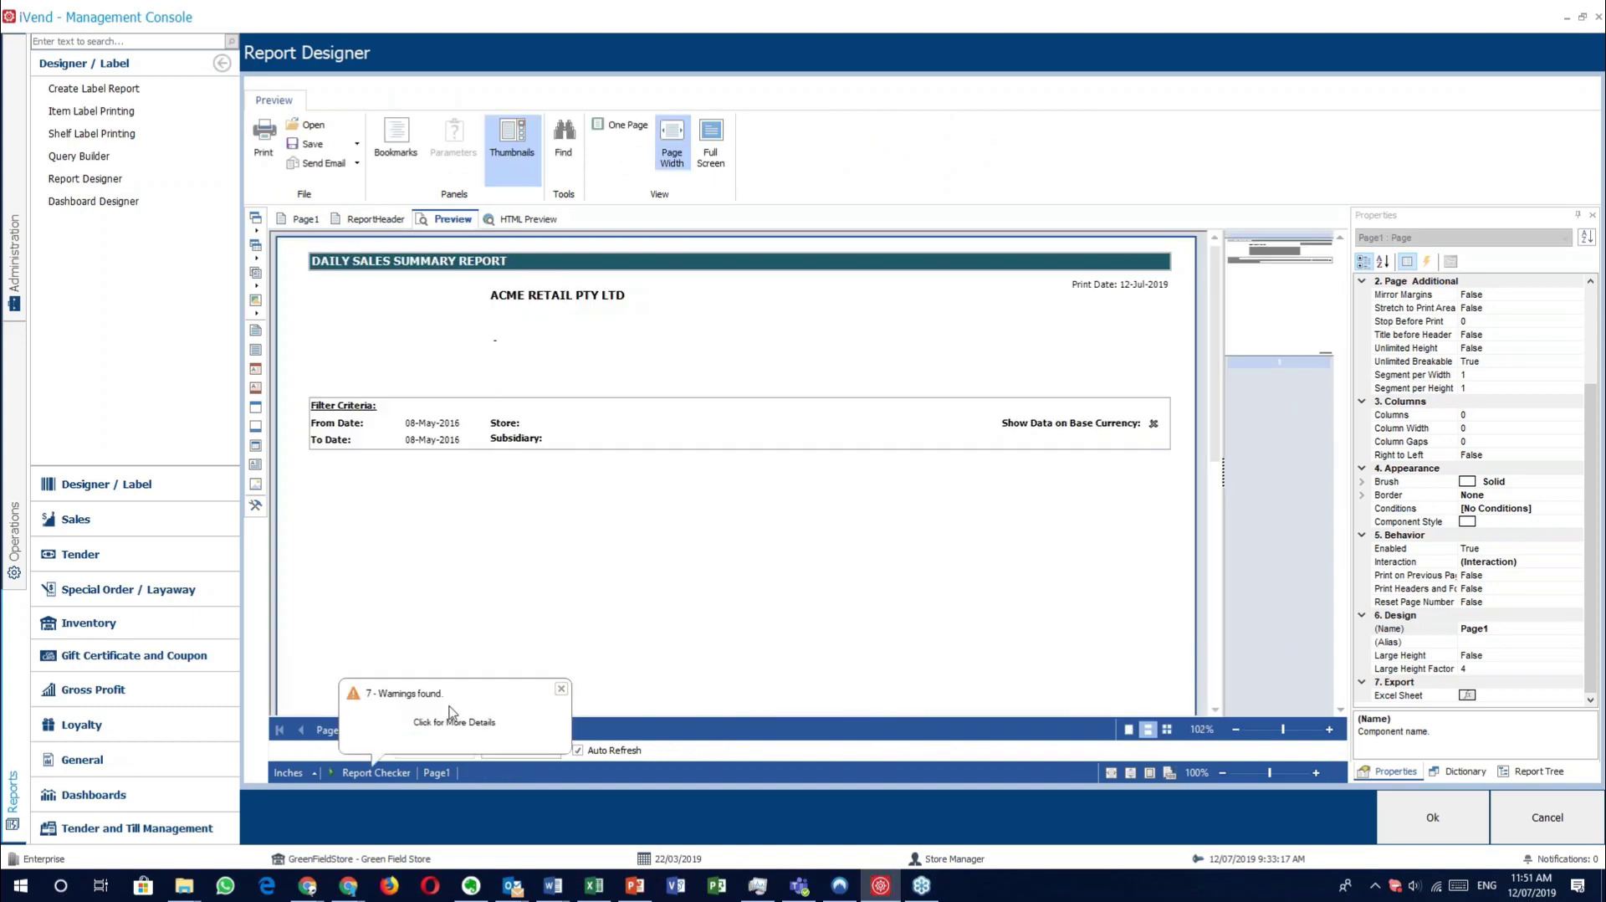
Review the Report Checker's warnings for the daily sales report, and exit the Report Designer without saving.
left_click(450, 720)
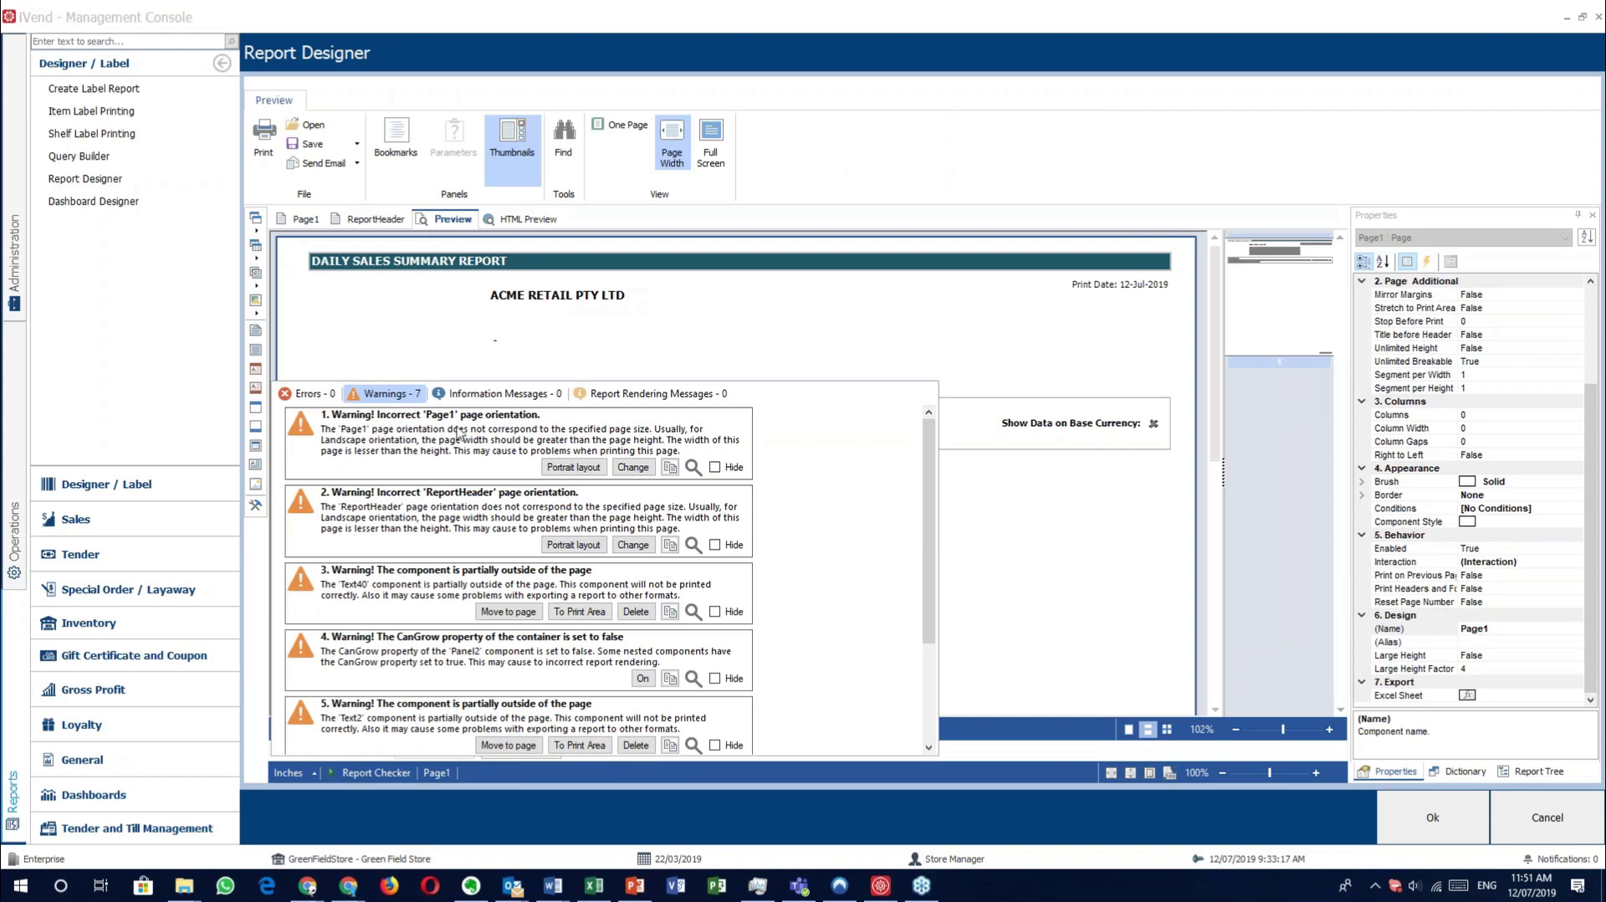
scroll(429, 604, "down", 2)
scroll(430, 604, "up", 2)
left_click(372, 775)
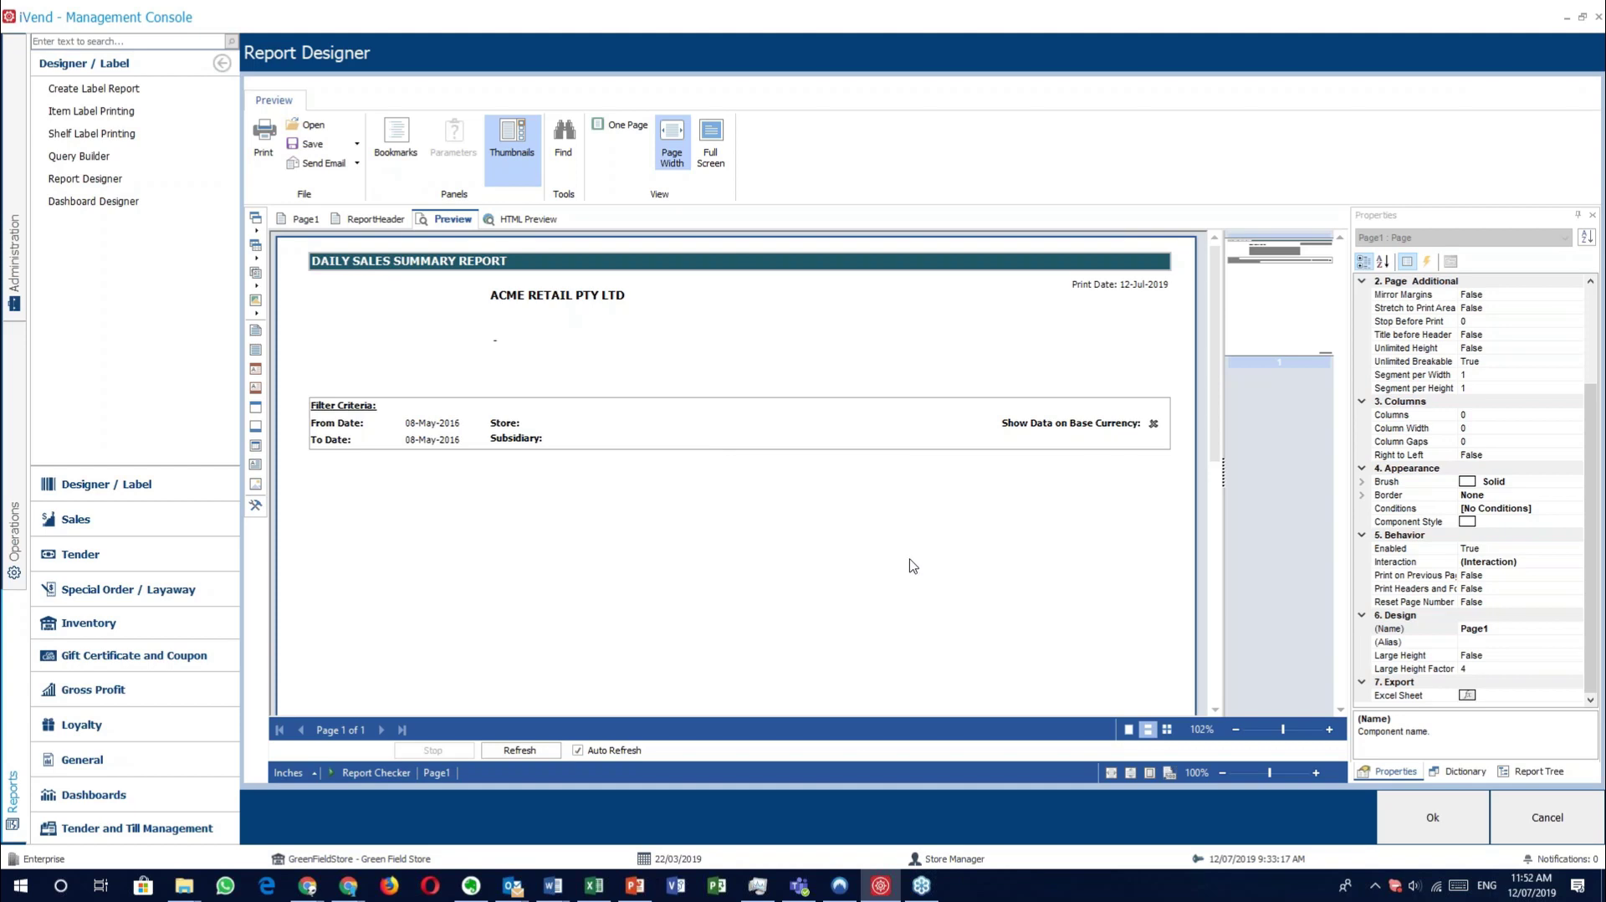
left_click(1571, 825)
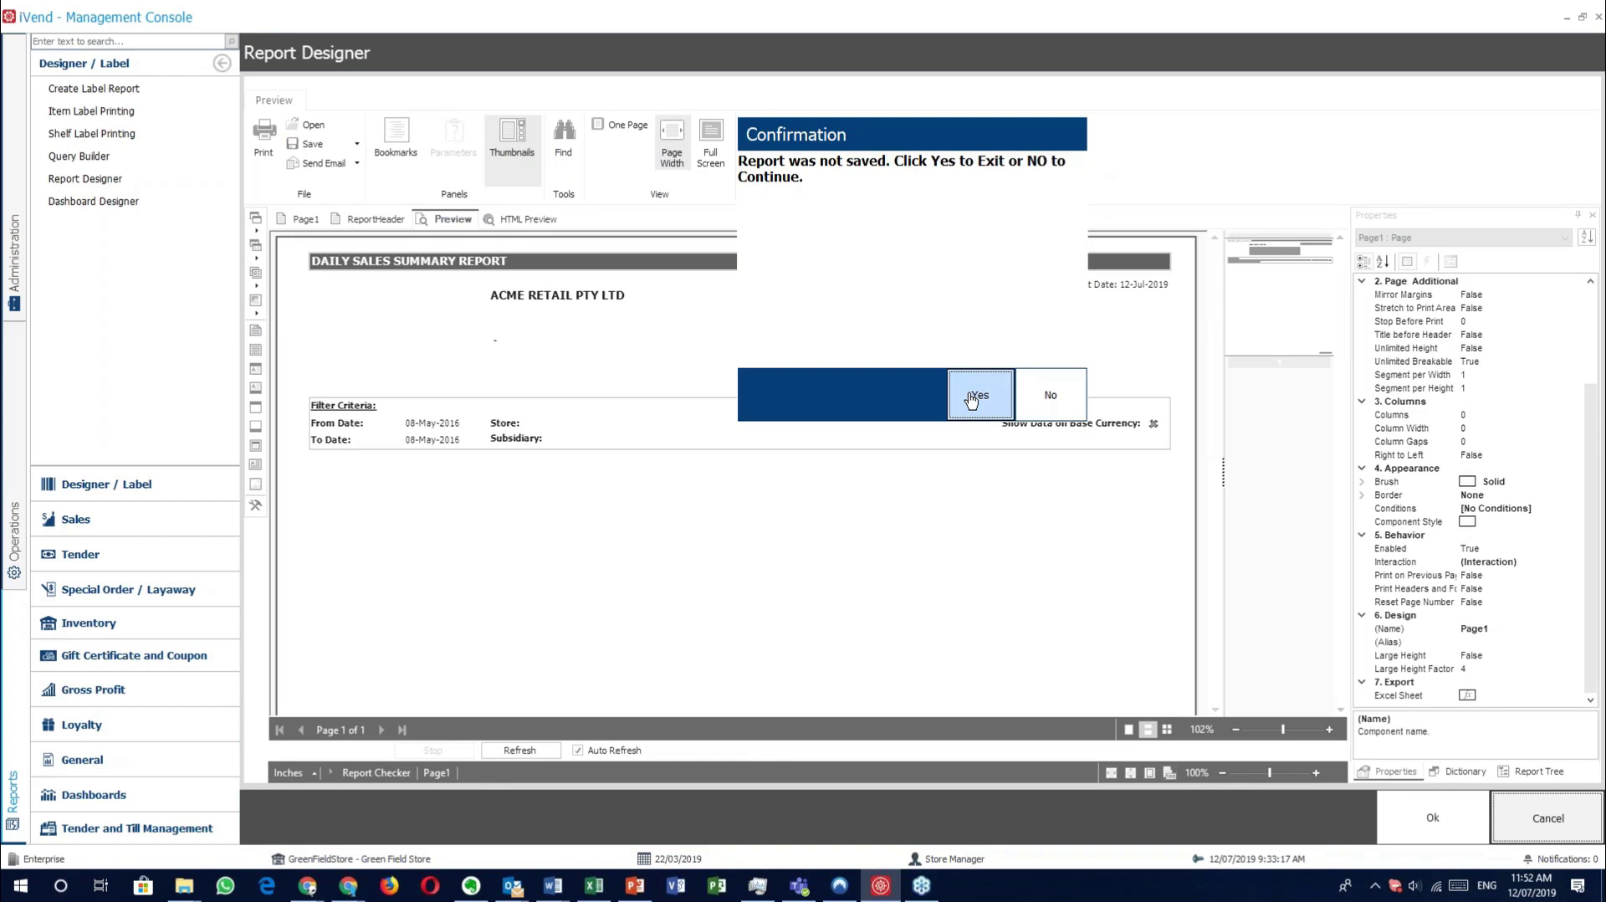
left_click(971, 400)
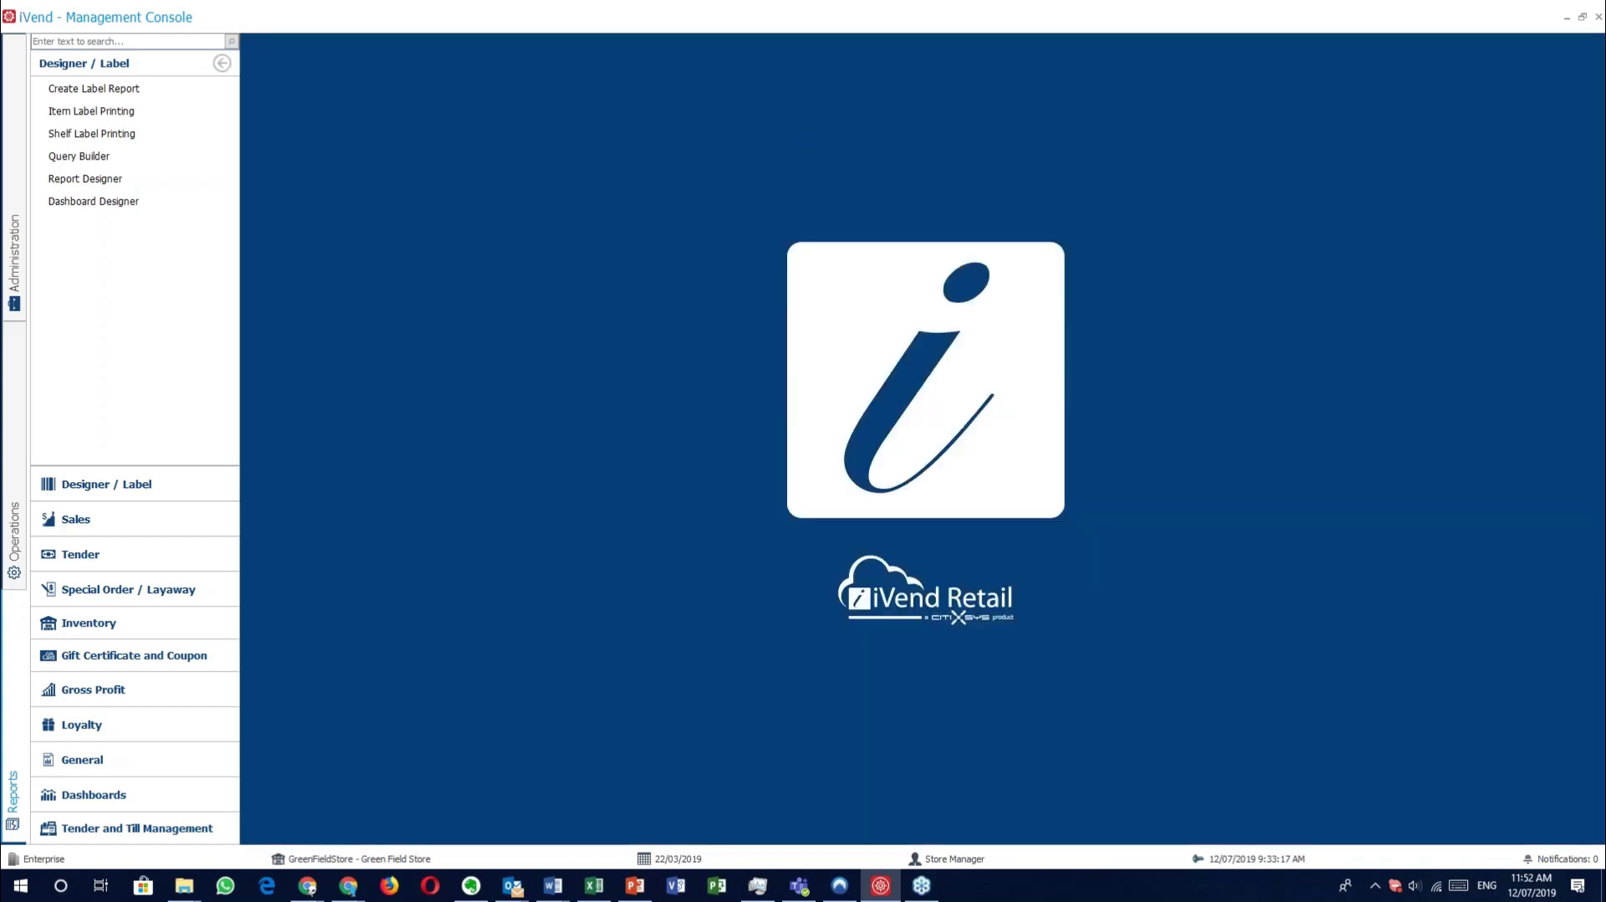
View the report list in the Report Manager under Application Setup, and close it.
left_click(16, 271)
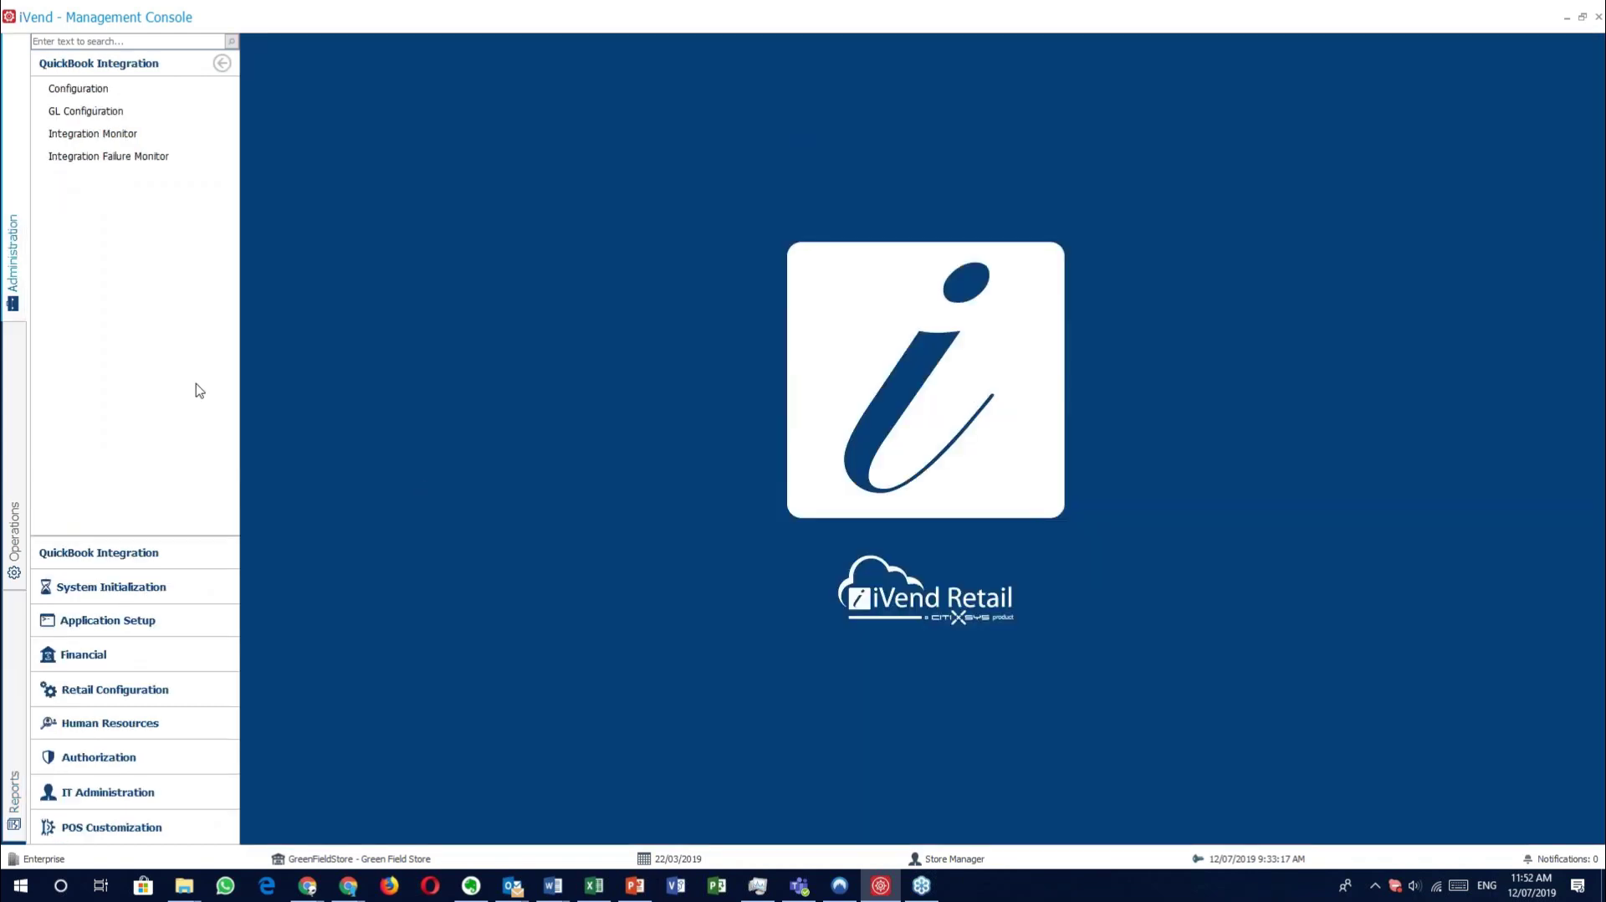
left_click(134, 623)
left_click(104, 157)
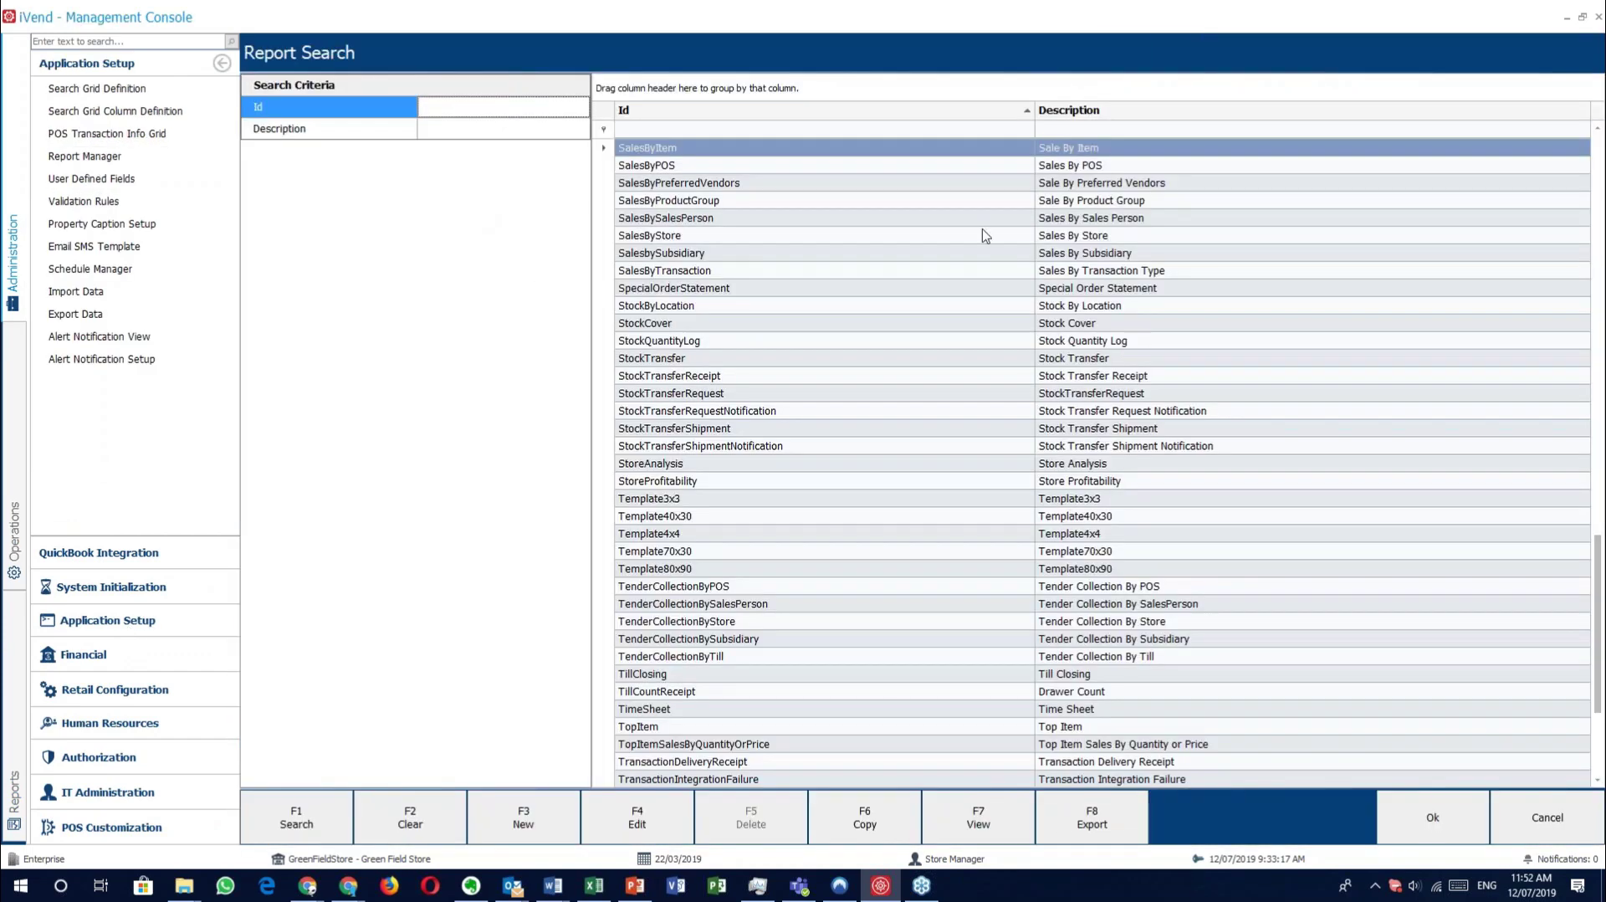
left_click(1530, 802)
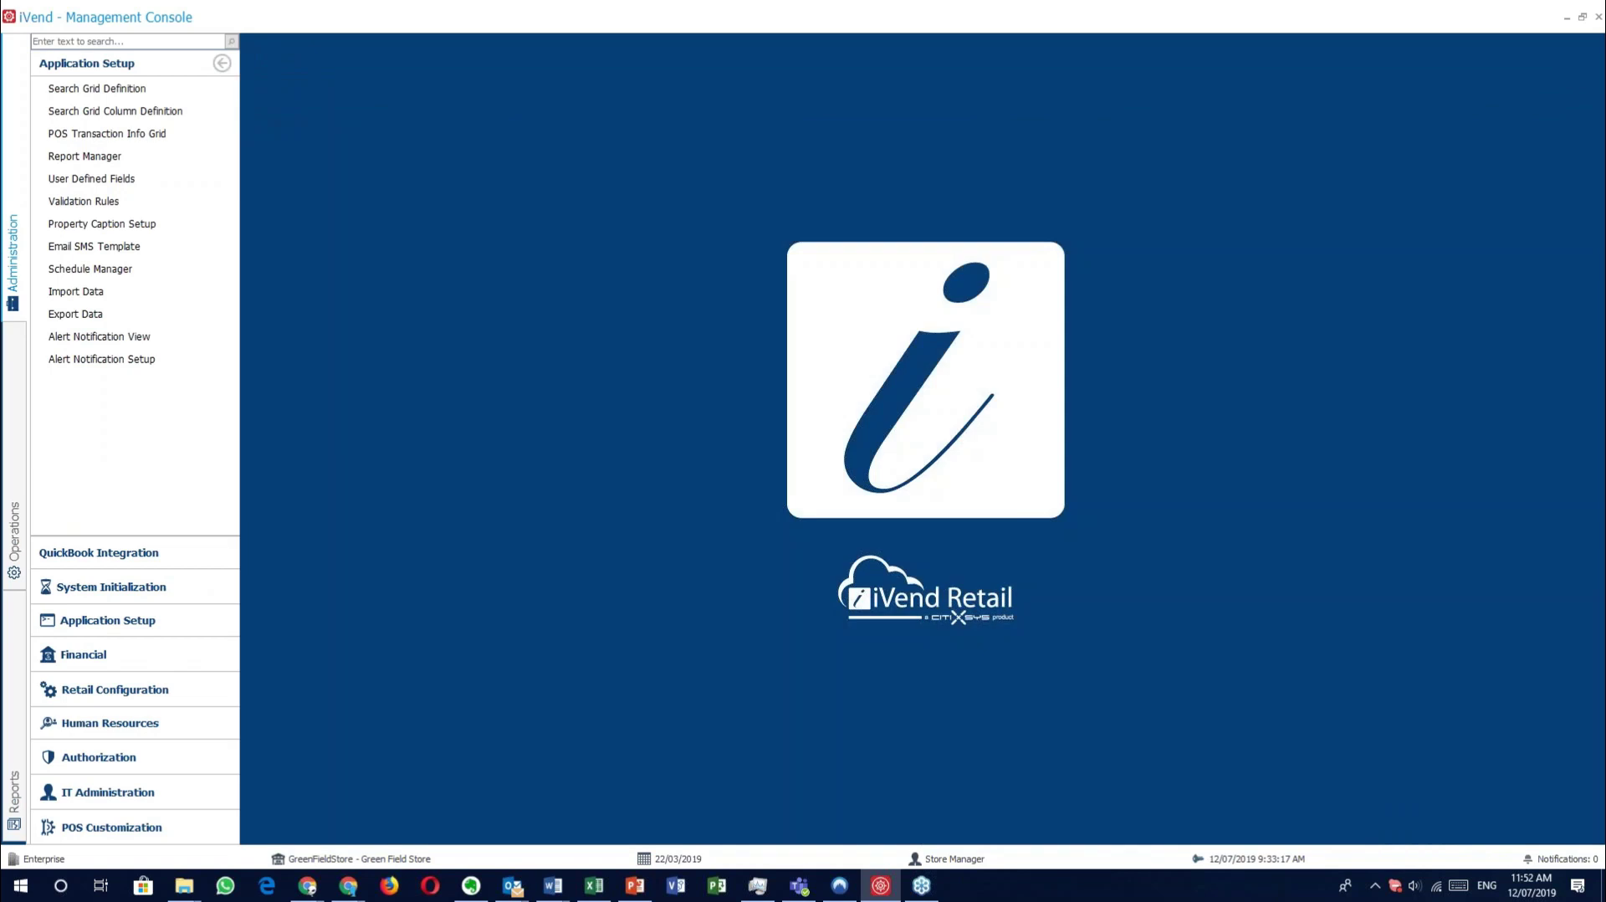
Open the Loss Prevention dashboard from the Dashboard Designer's list and load its layout for design.
left_click(14, 799)
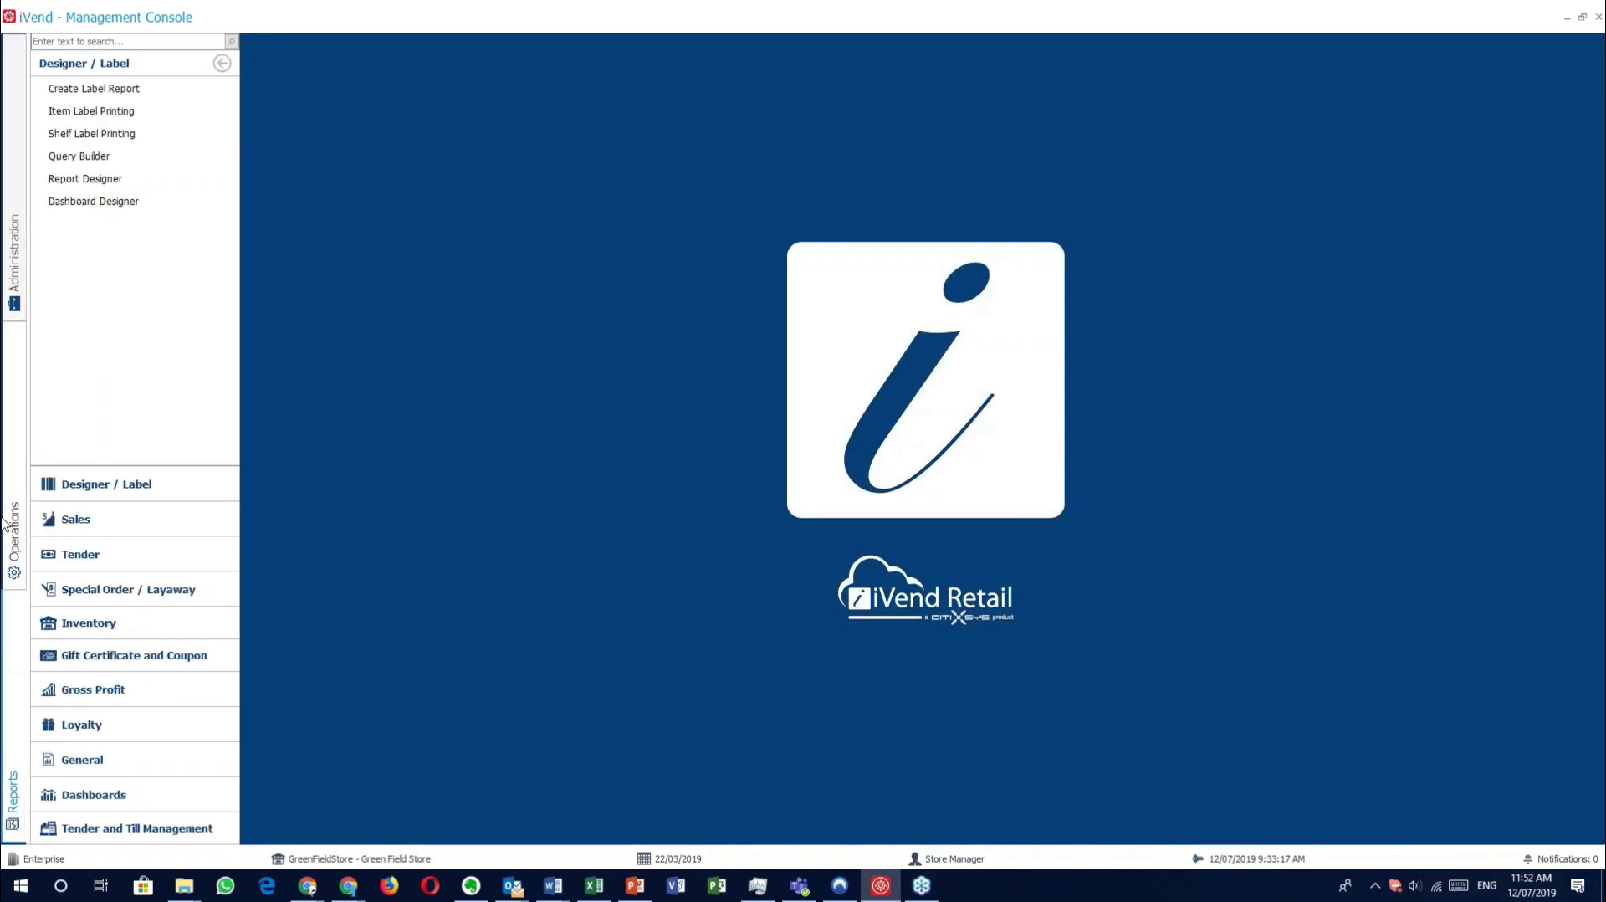
left_click(121, 208)
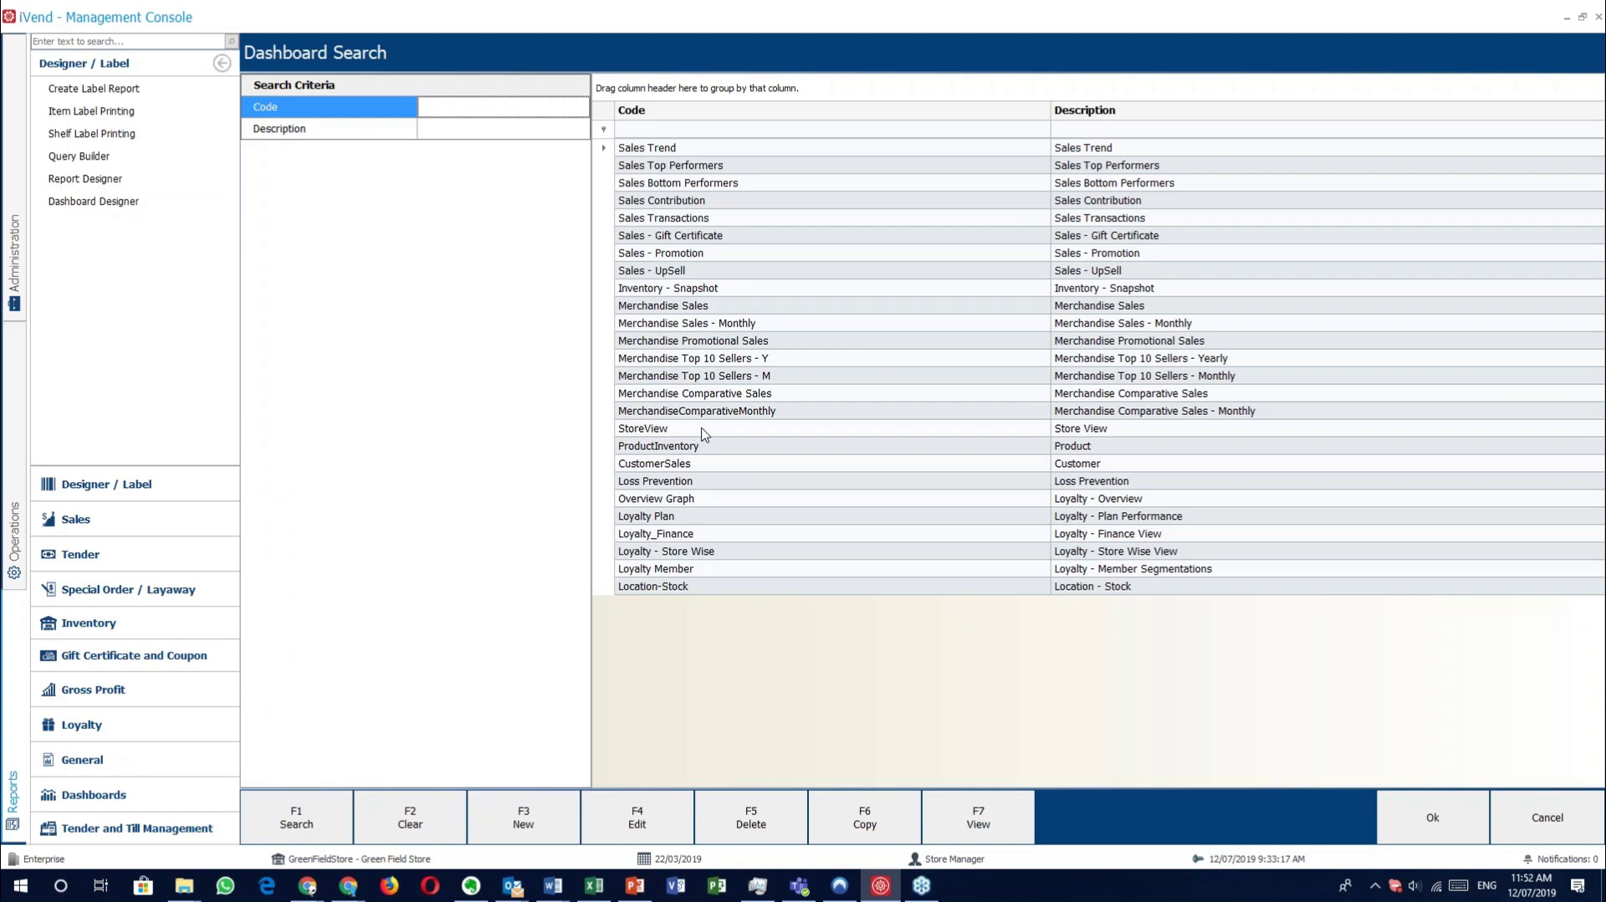
double_click(735, 482)
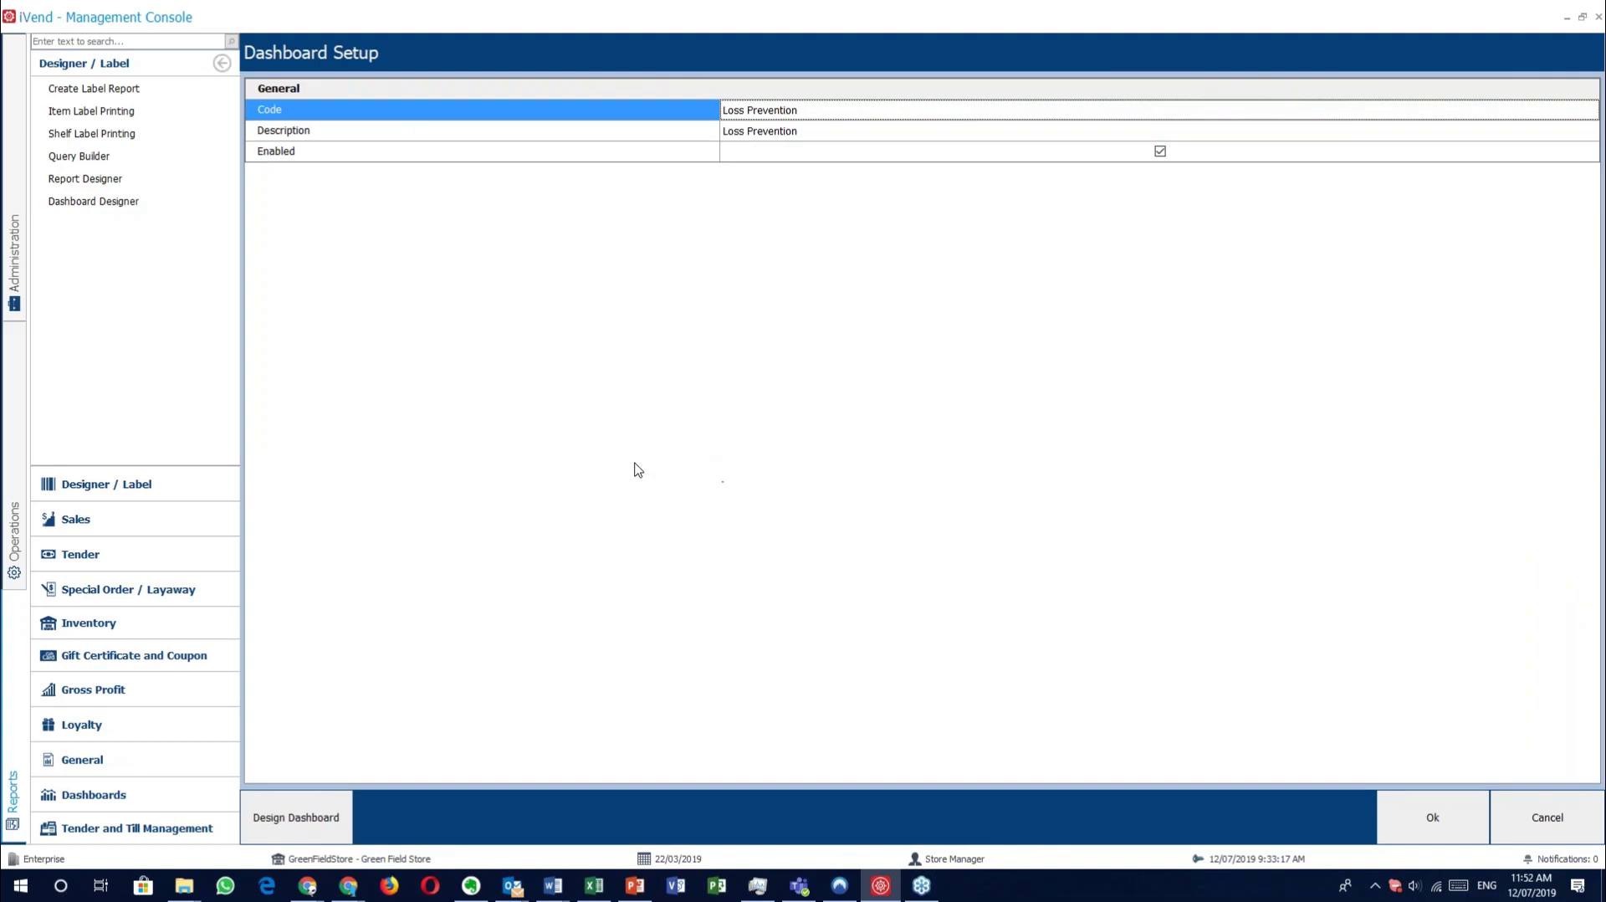
left_click(300, 816)
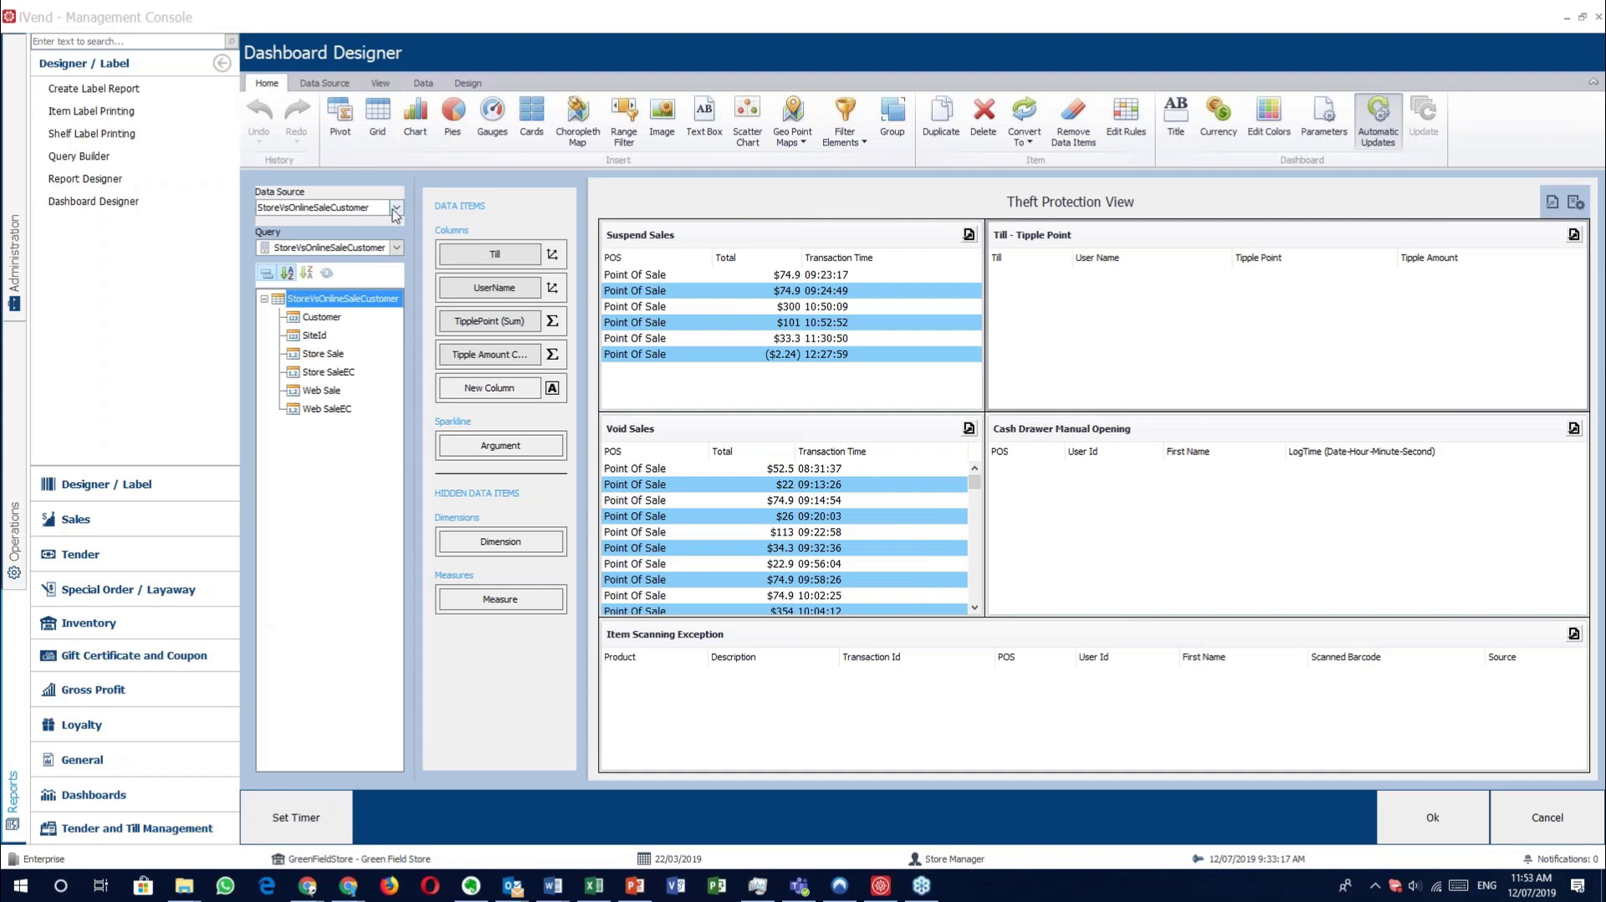
Inspect the data fields behind the Till - Tipple Point, Void Sales, Cash Drawer Manual Opening and Item Scanning Exception grids.
left_click(1045, 251)
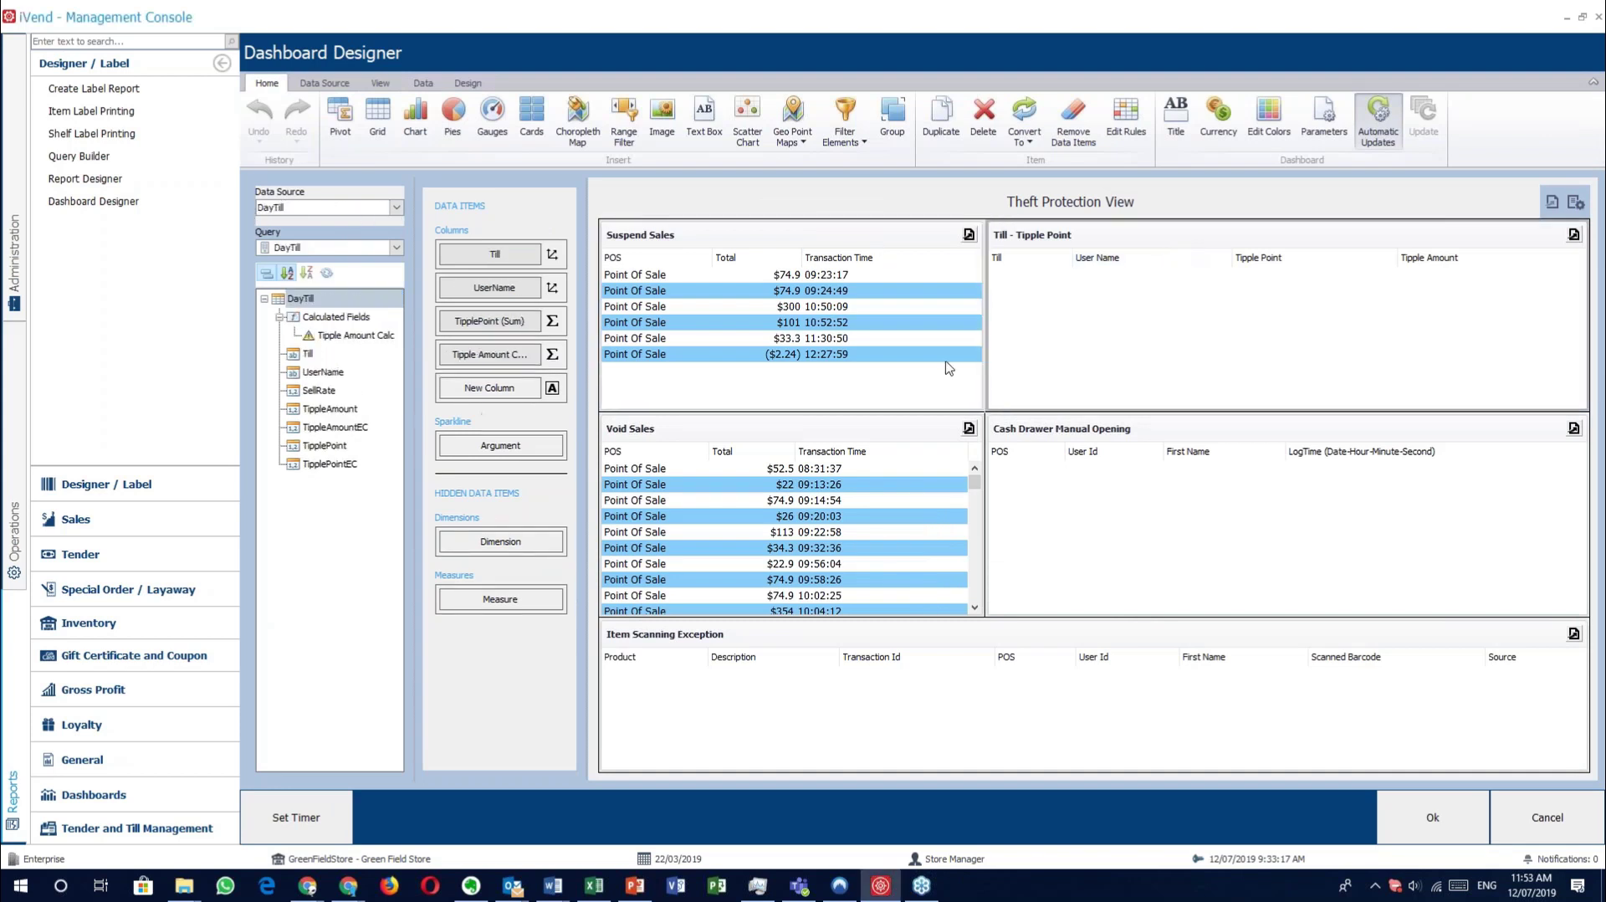
left_click(864, 438)
left_click(1056, 444)
left_click(810, 641)
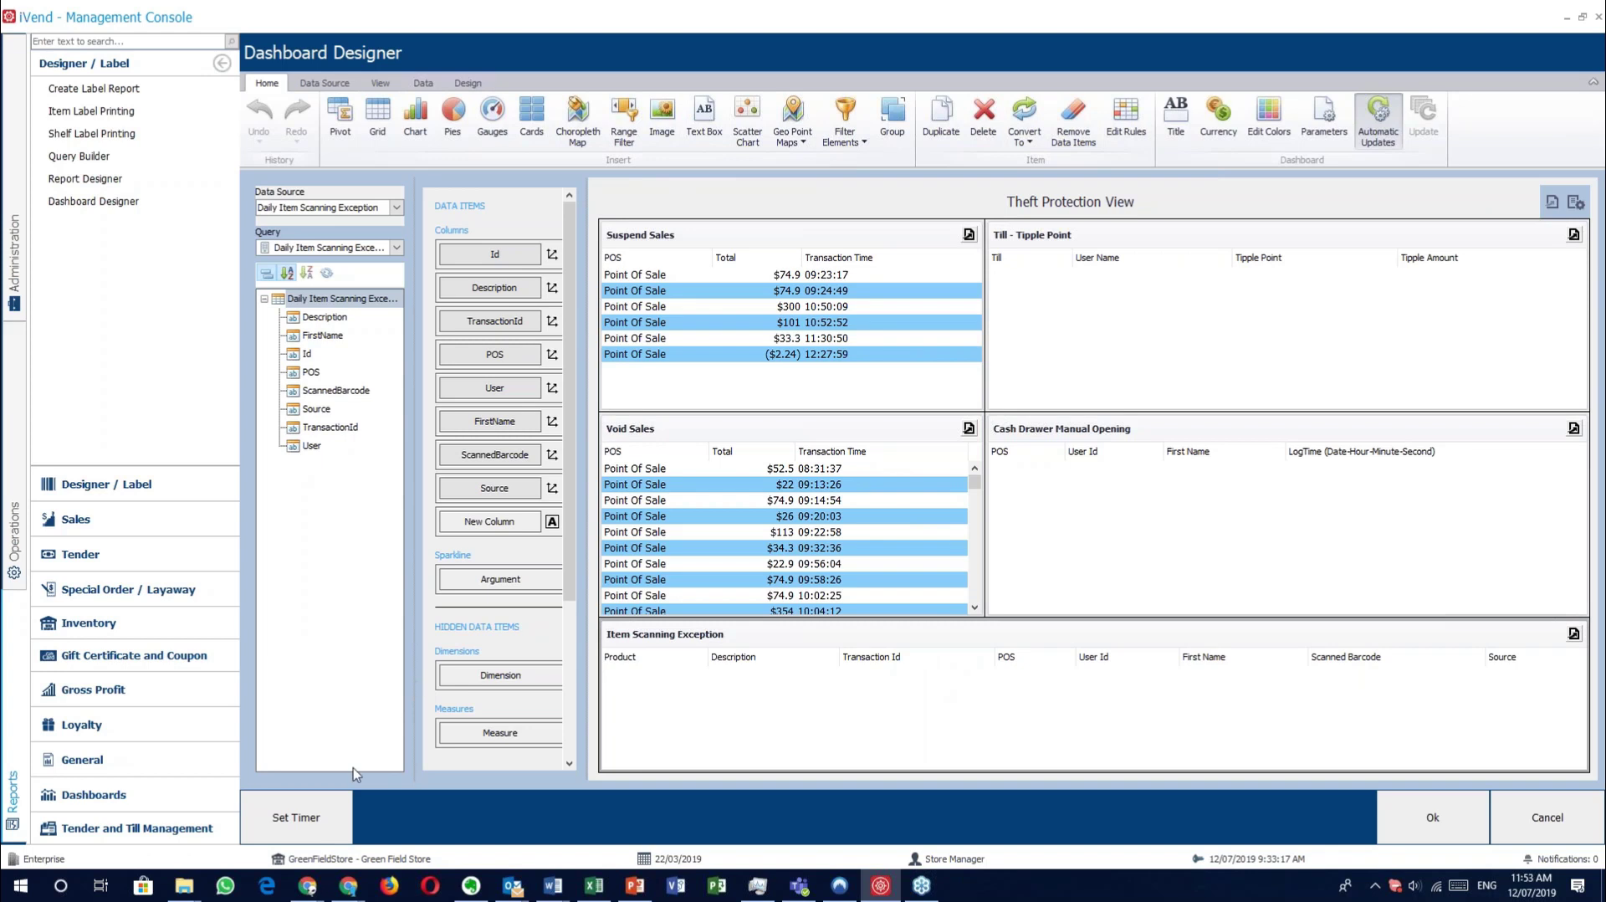
View the dashboard's refresh intervals without changing them, and try to reopen the timer settings with other grids selected.
left_click(328, 823)
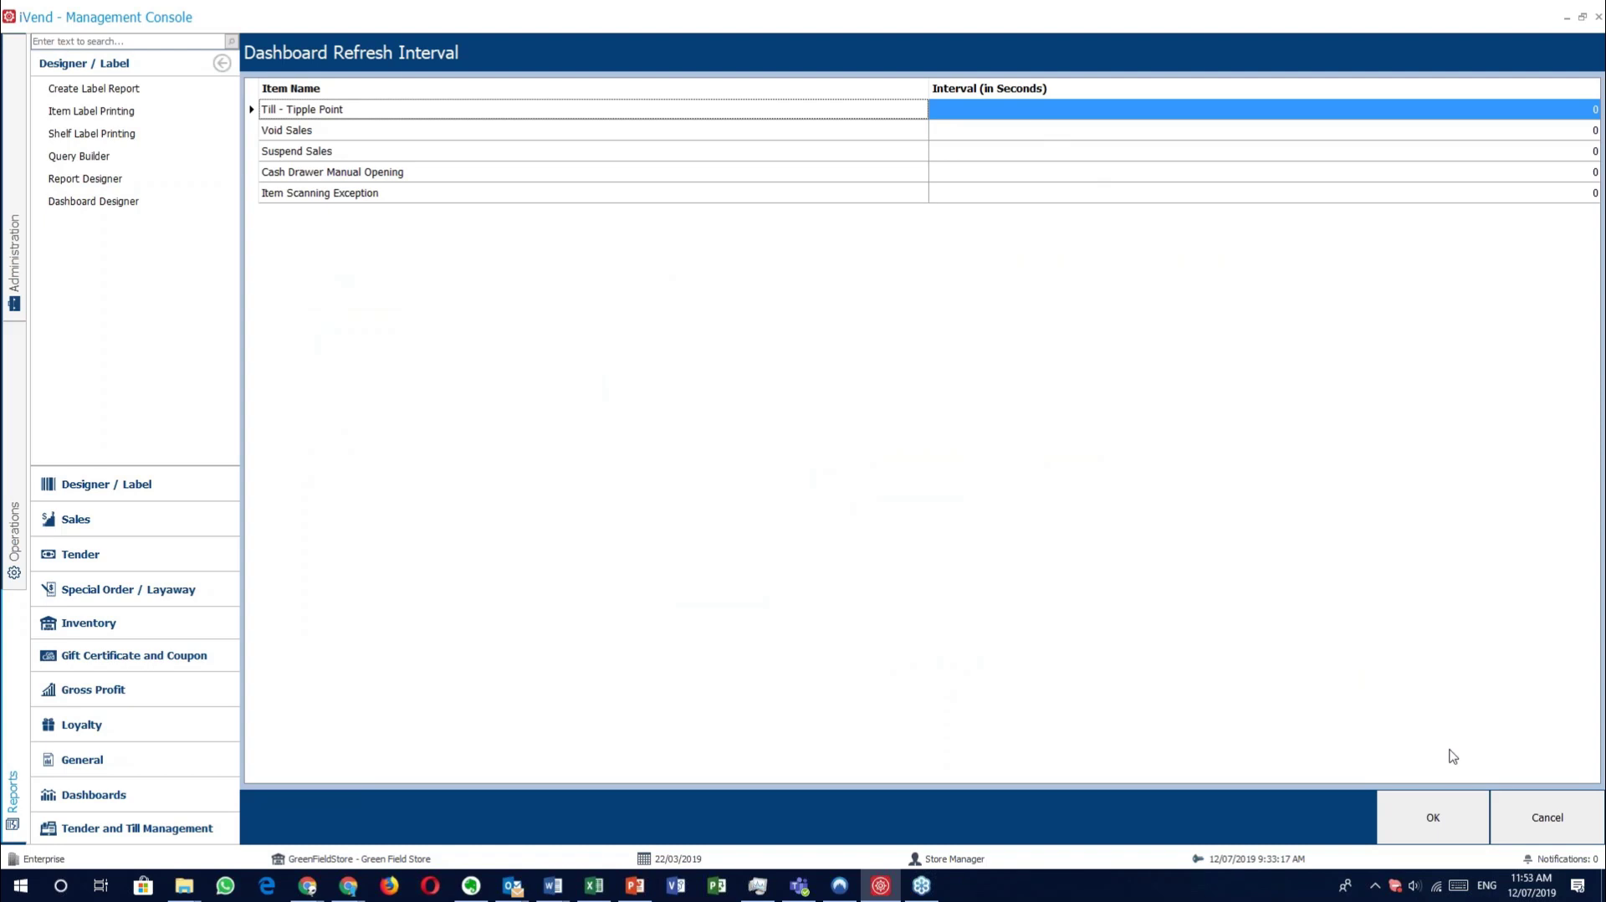
left_click(1583, 829)
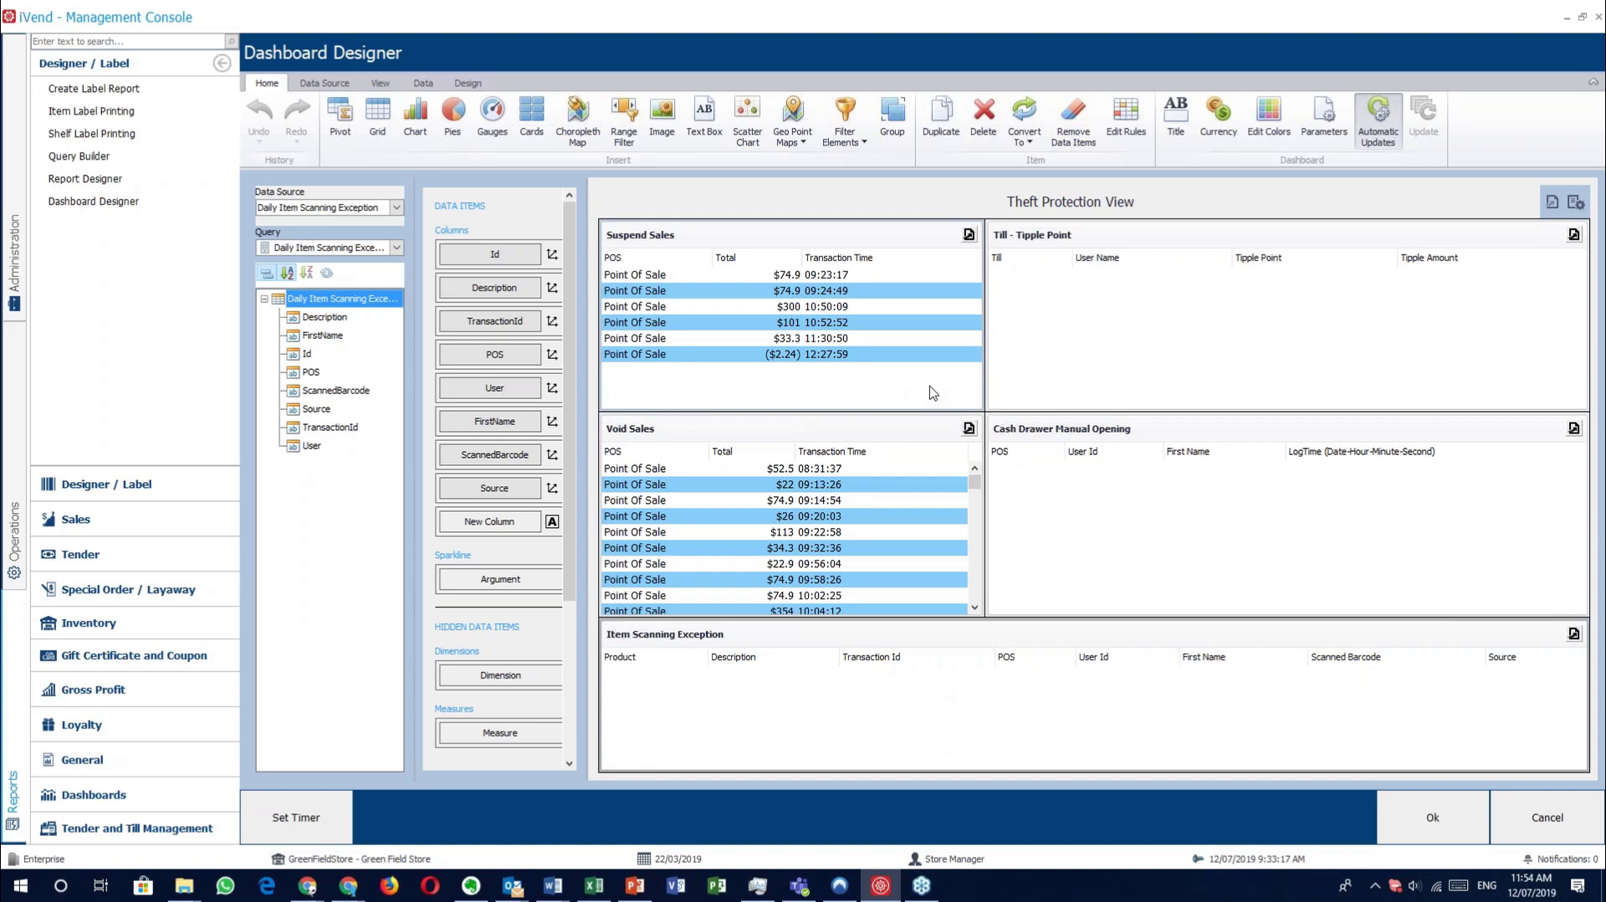
left_click(296, 817)
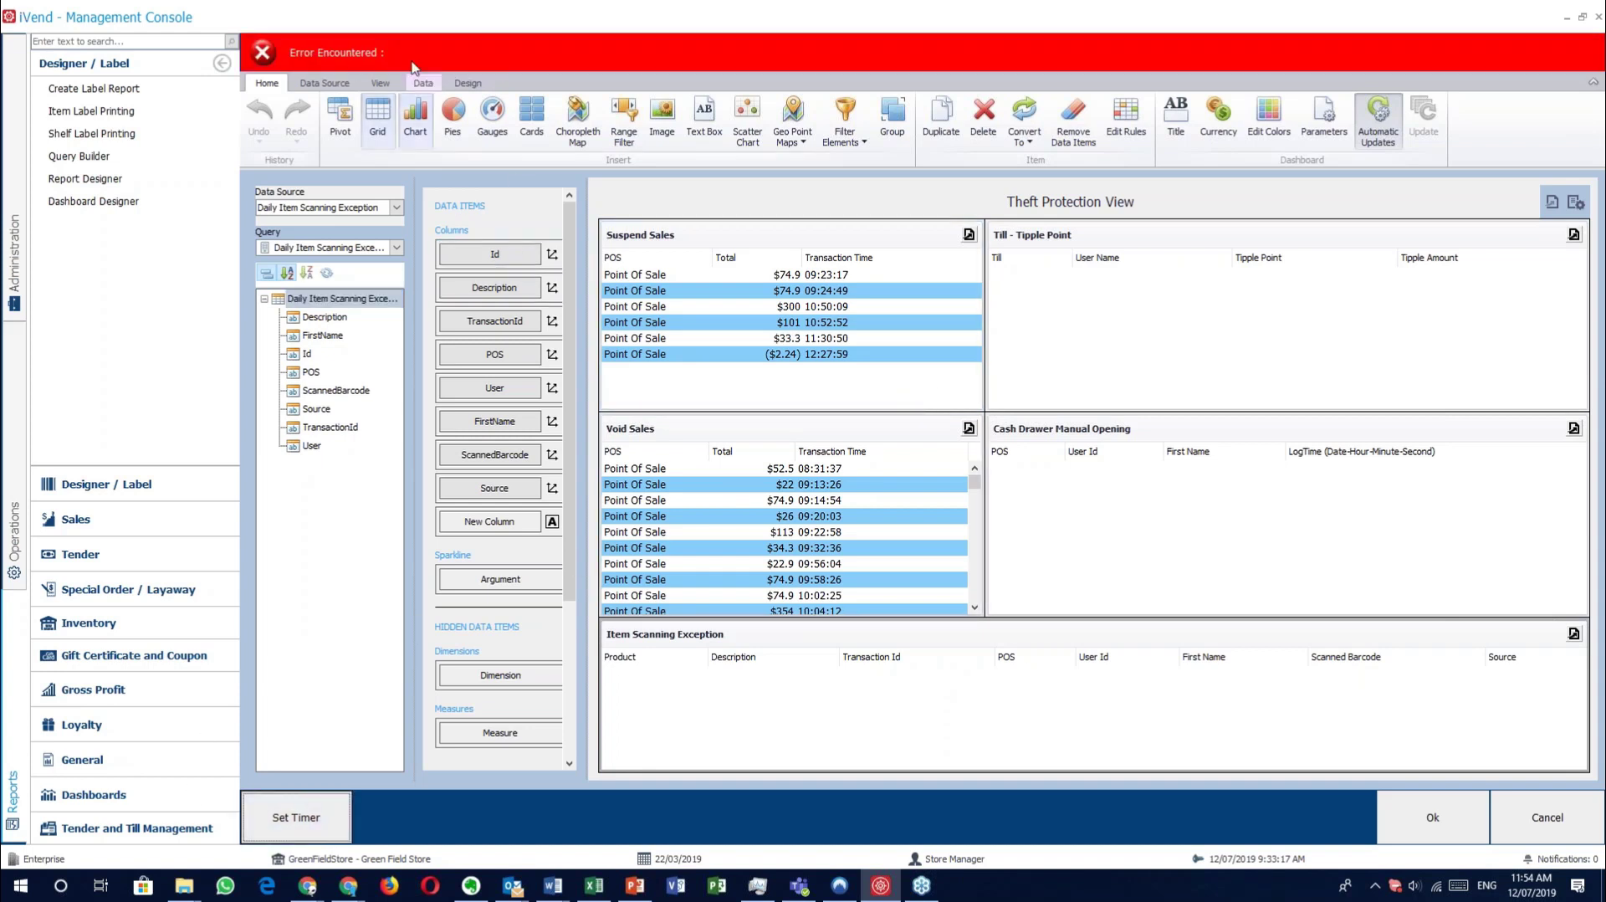
left_click(730, 239)
left_click(1038, 276)
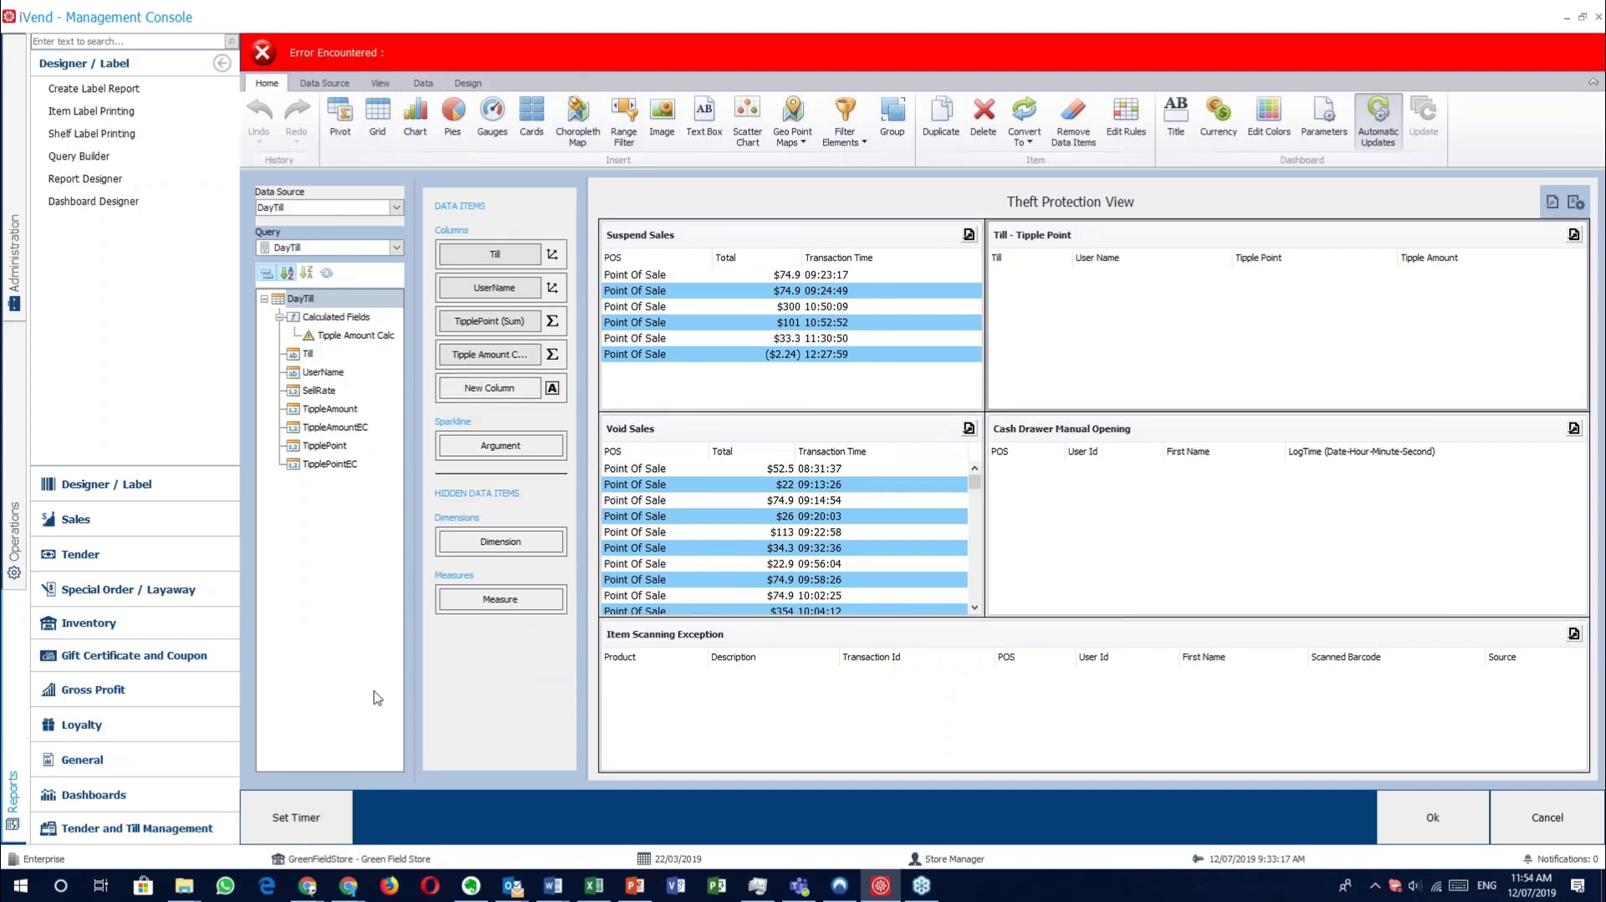
left_click(294, 819)
left_click(1063, 638)
left_click(1065, 429)
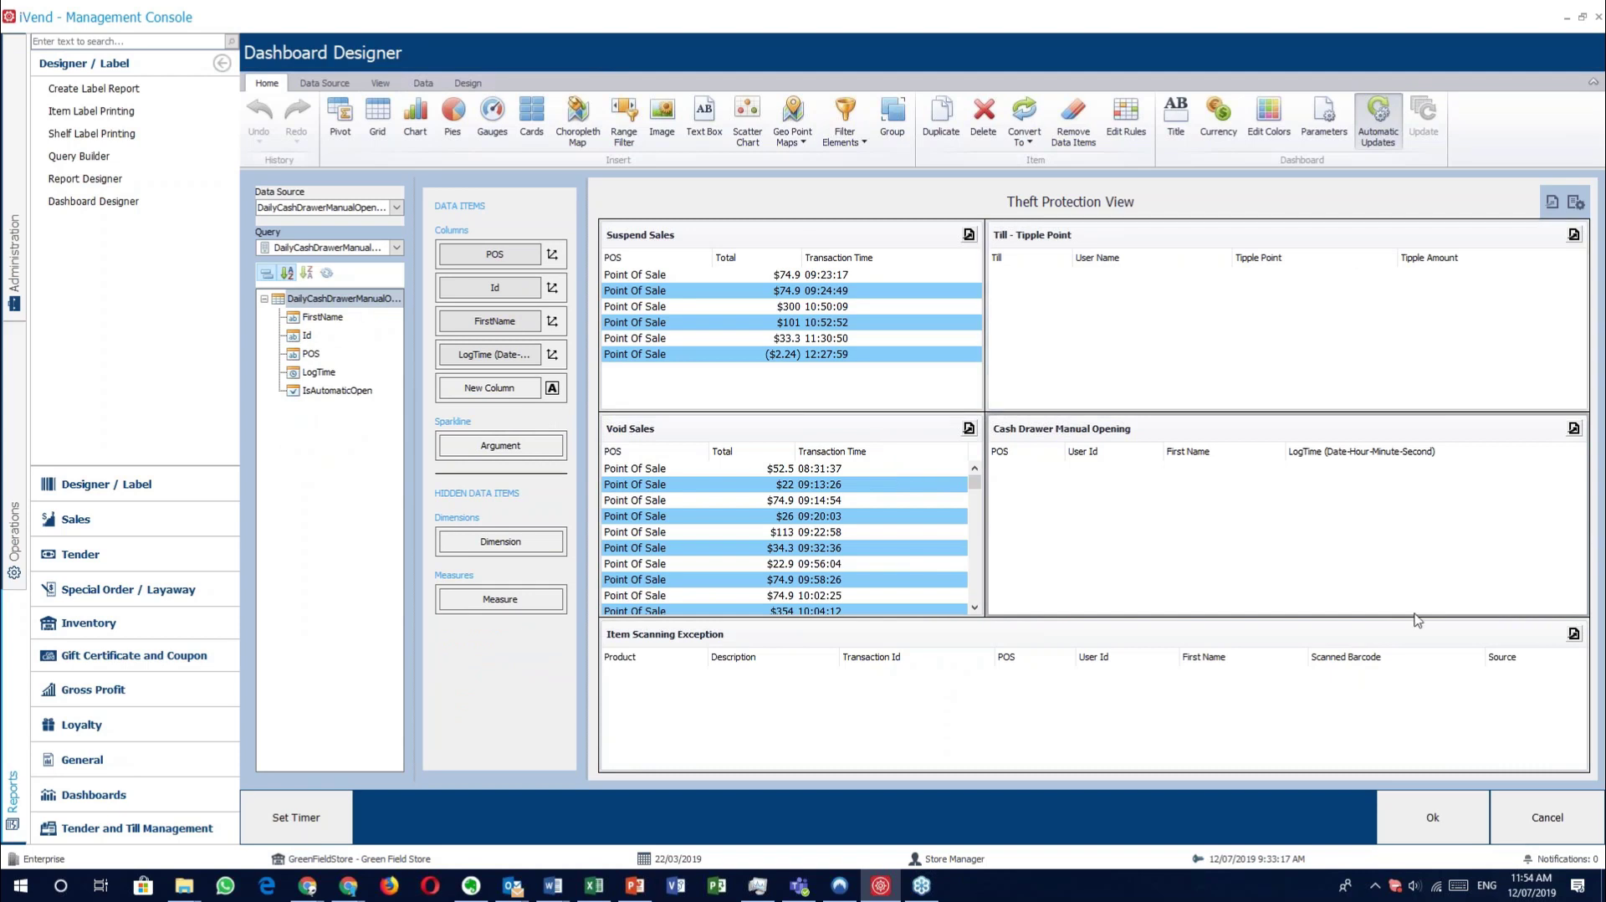
Leave the dashboard design without saving, and open the live Loss Prevention dashboard.
left_click(1542, 818)
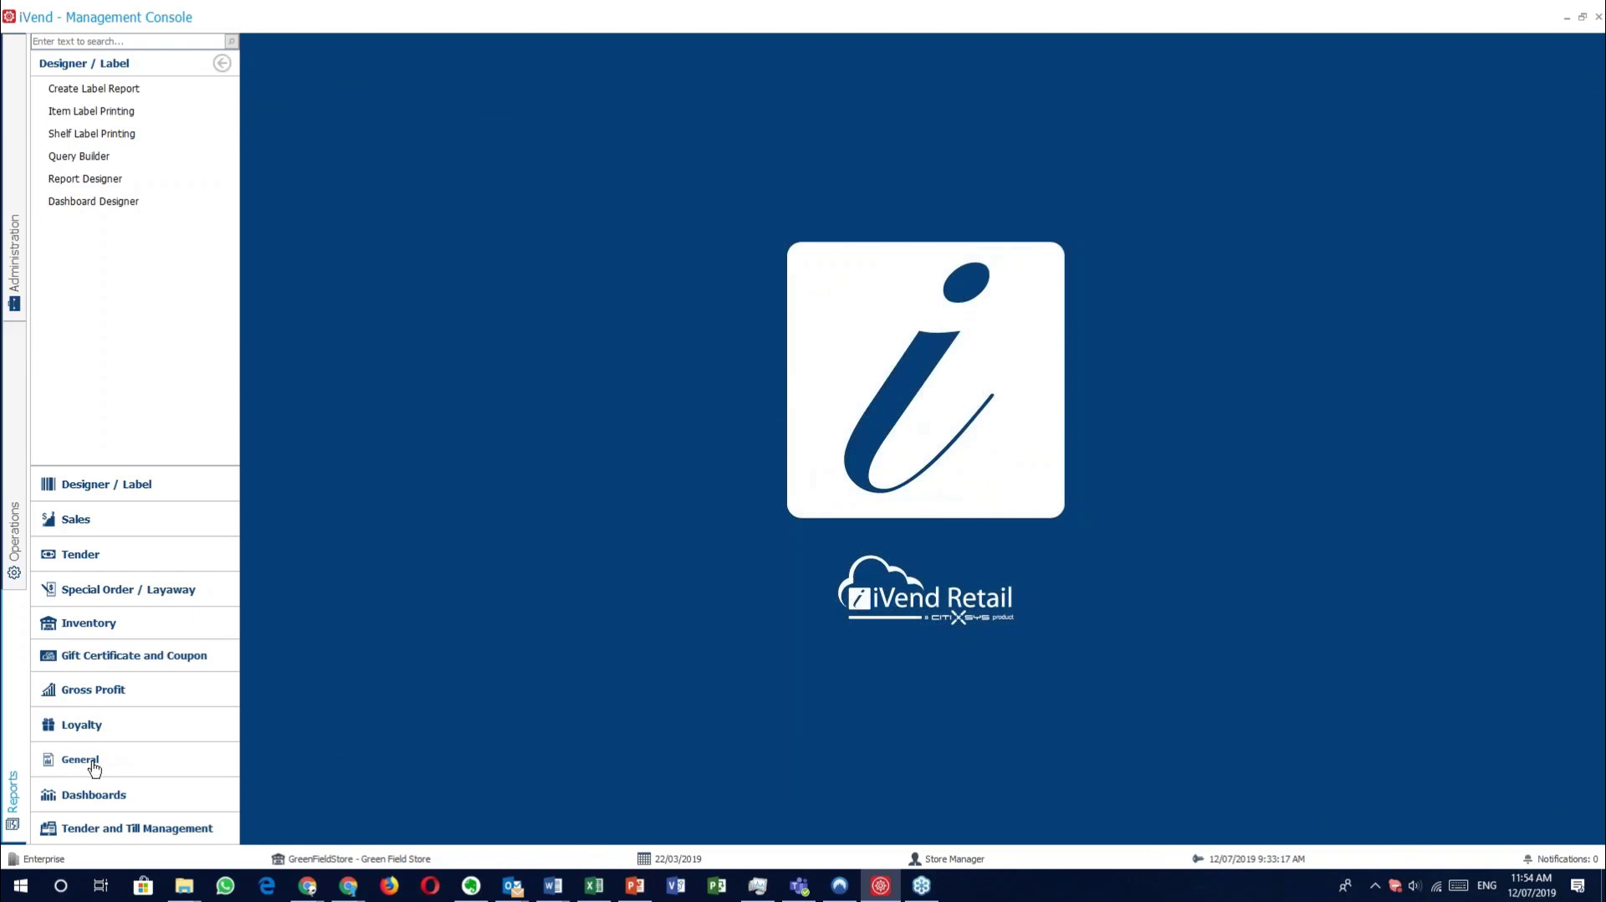
left_click(104, 796)
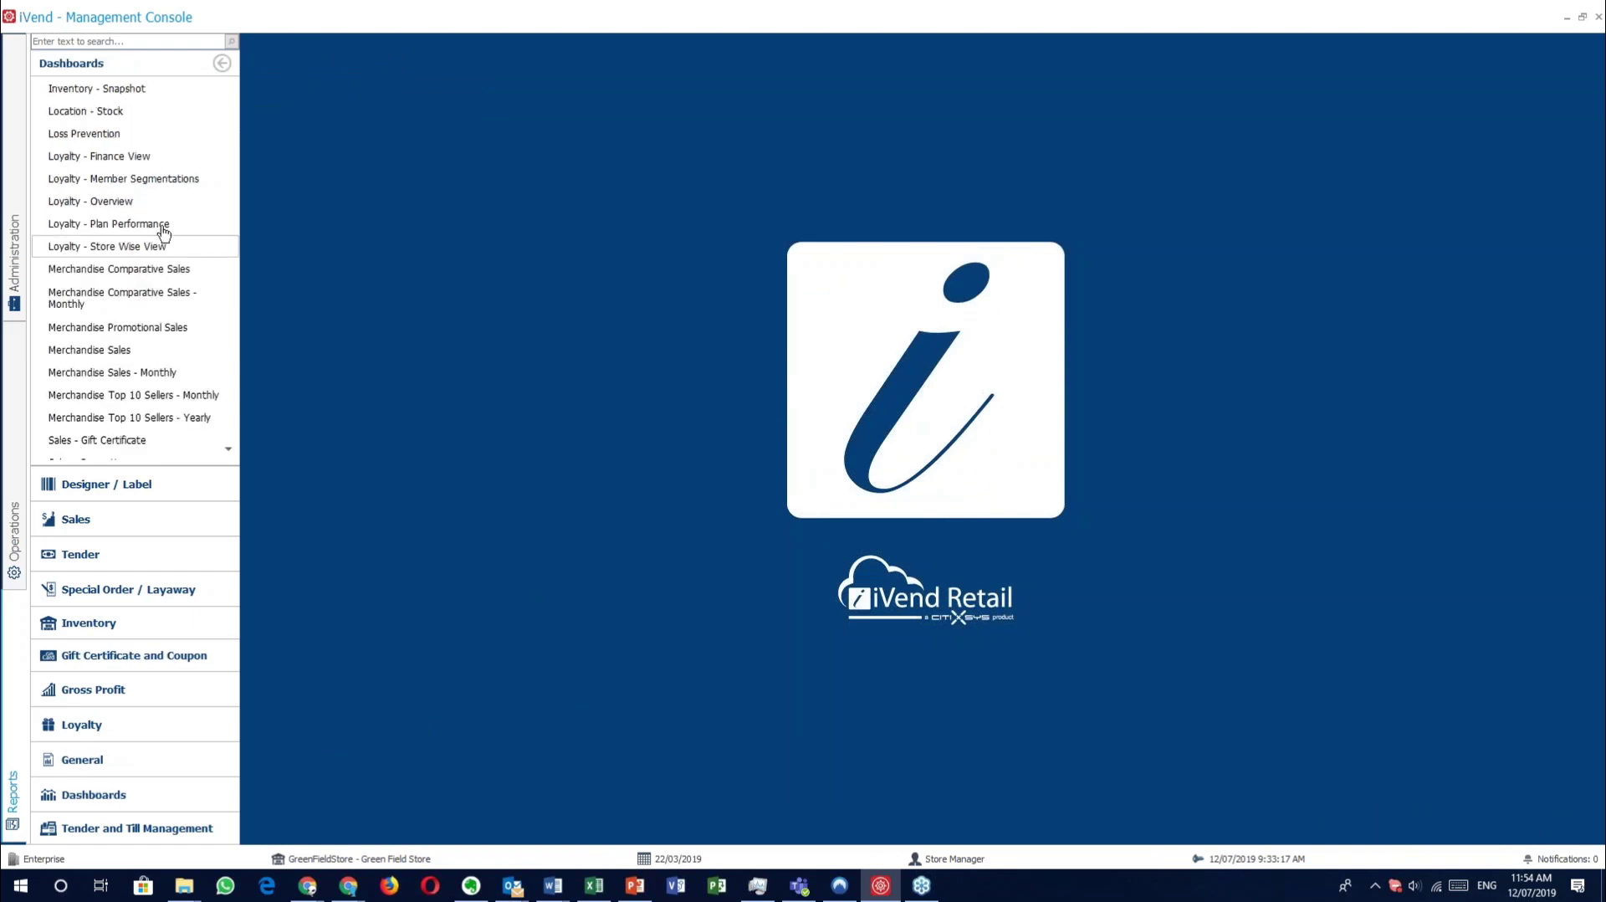
left_click(126, 133)
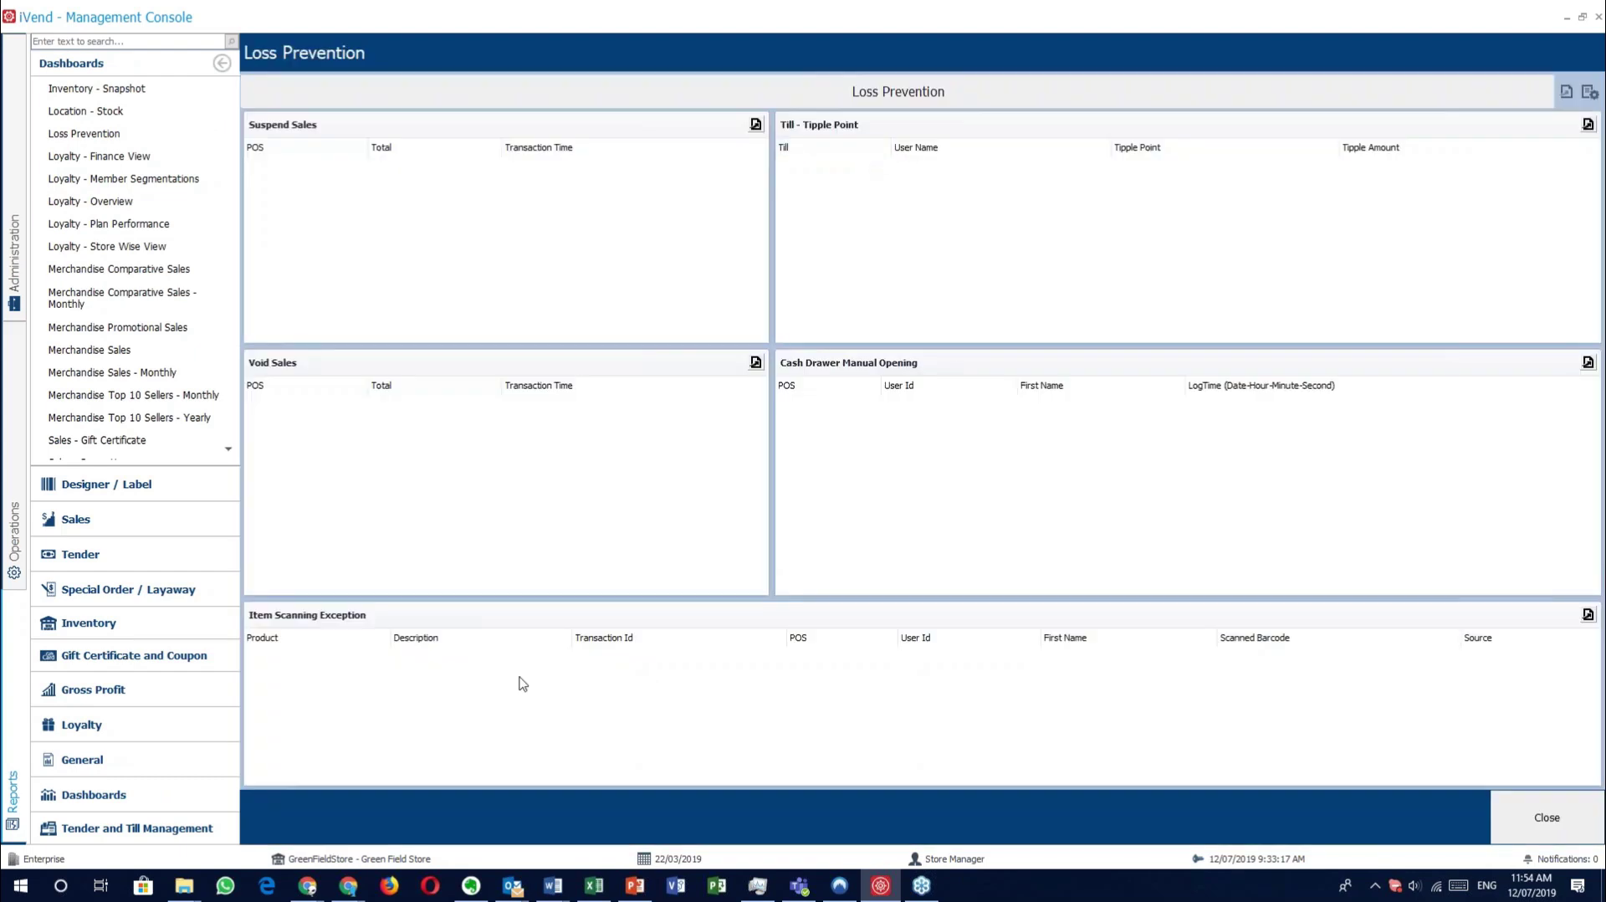
Launch the iVend Point of Sale application and confirm the enterprise selection.
key("super")
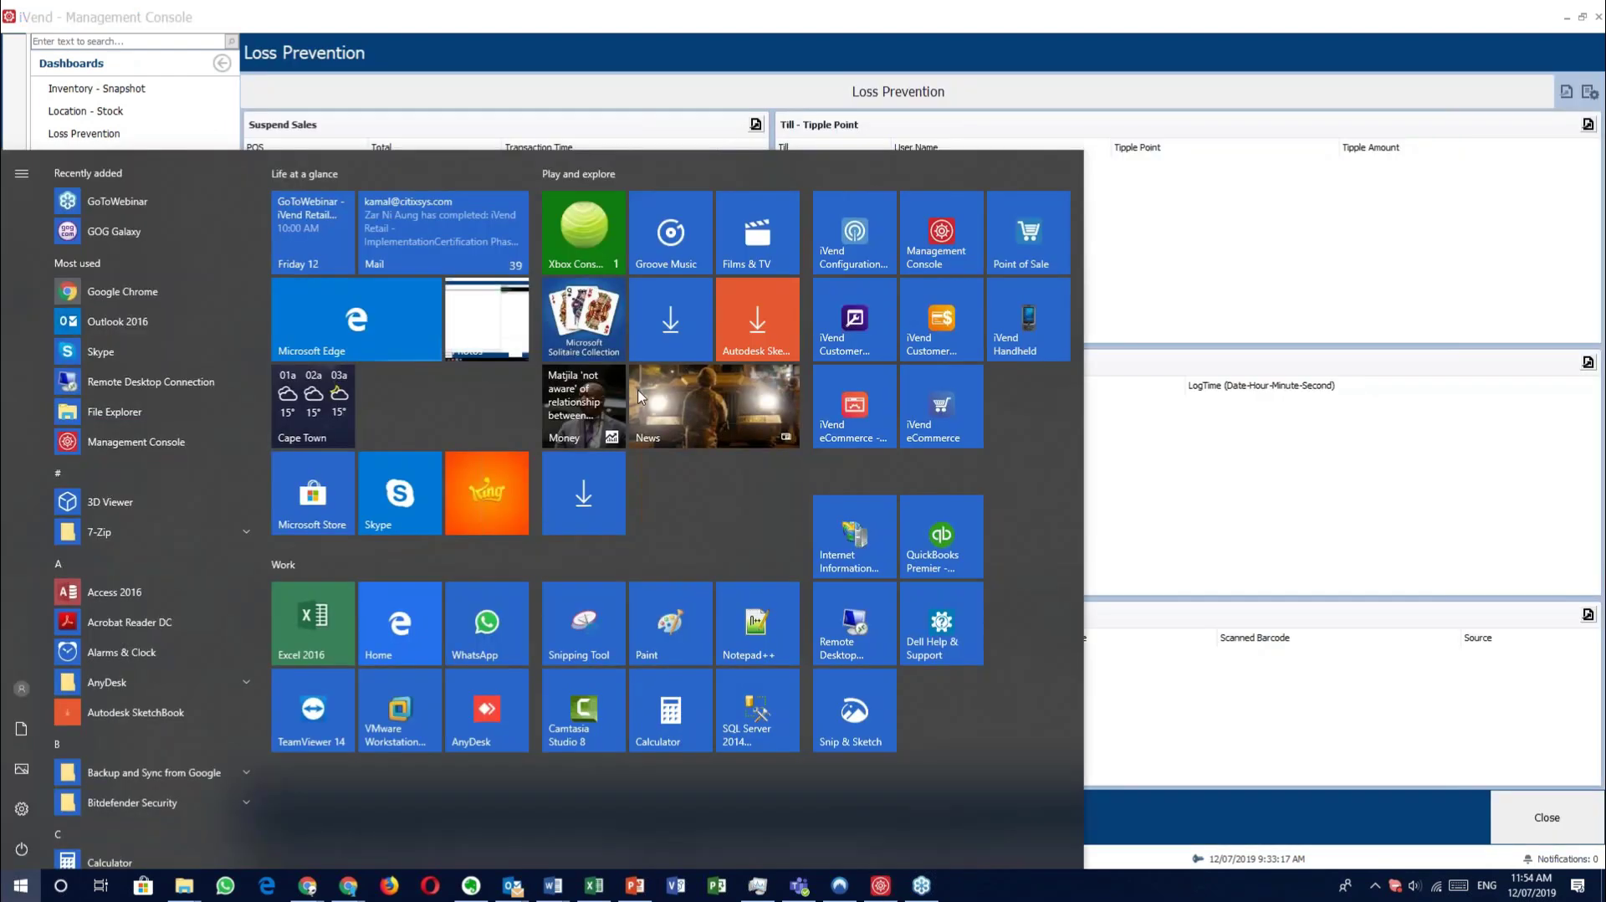
left_click(1016, 200)
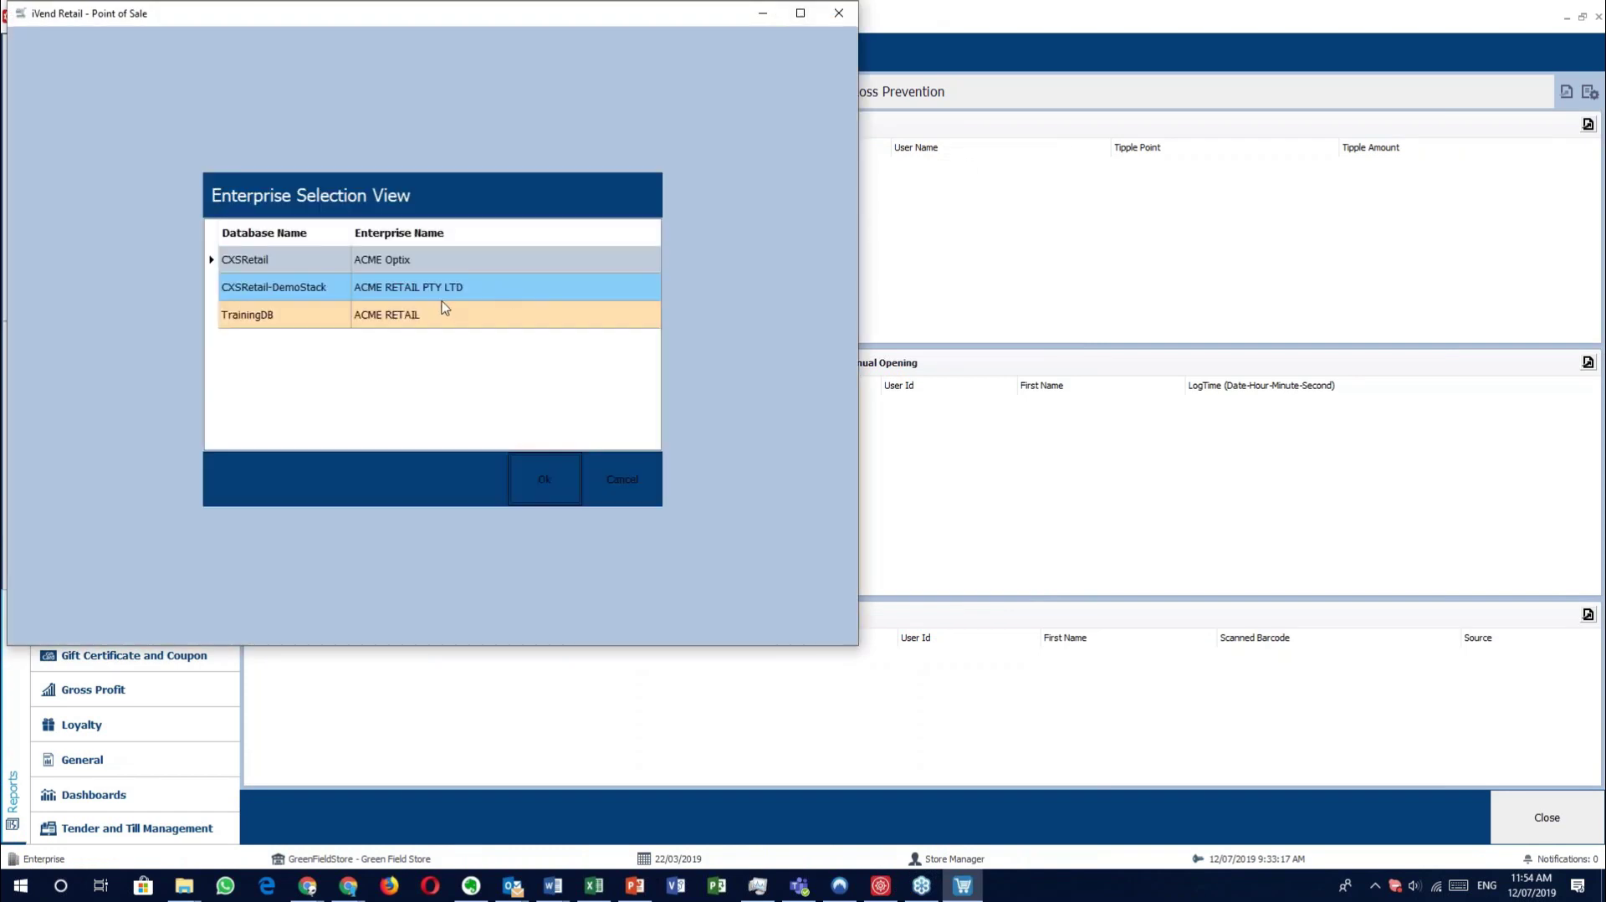
left_click(535, 478)
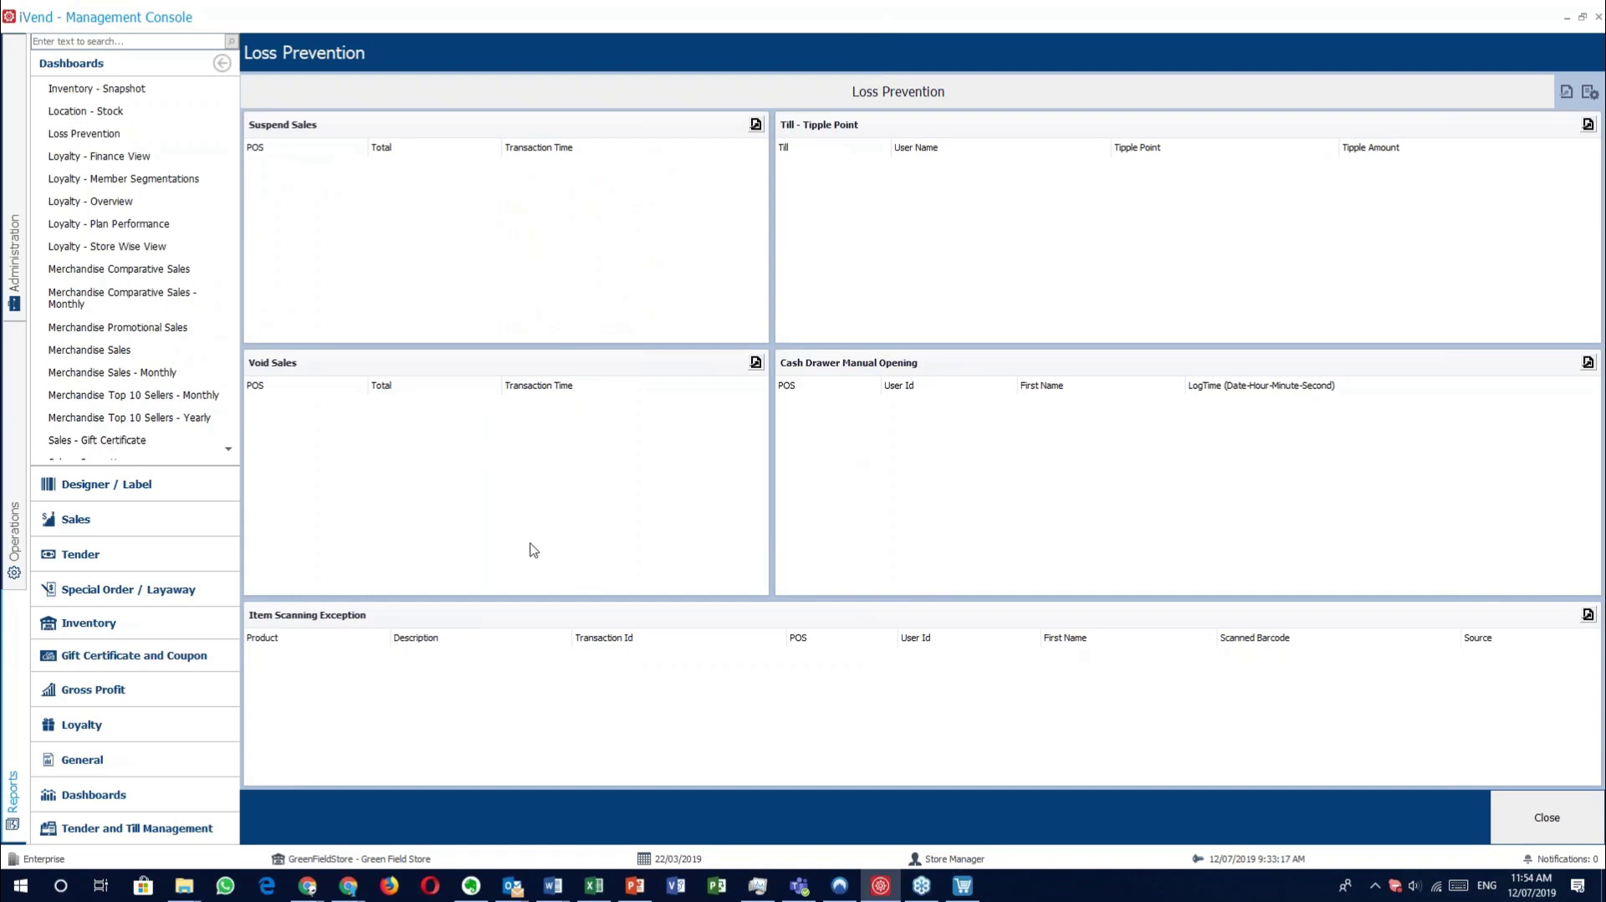
Open the Loyalty - Finance View dashboard and filter it by the ACME RETAIL loyalty program.
left_click(130, 157)
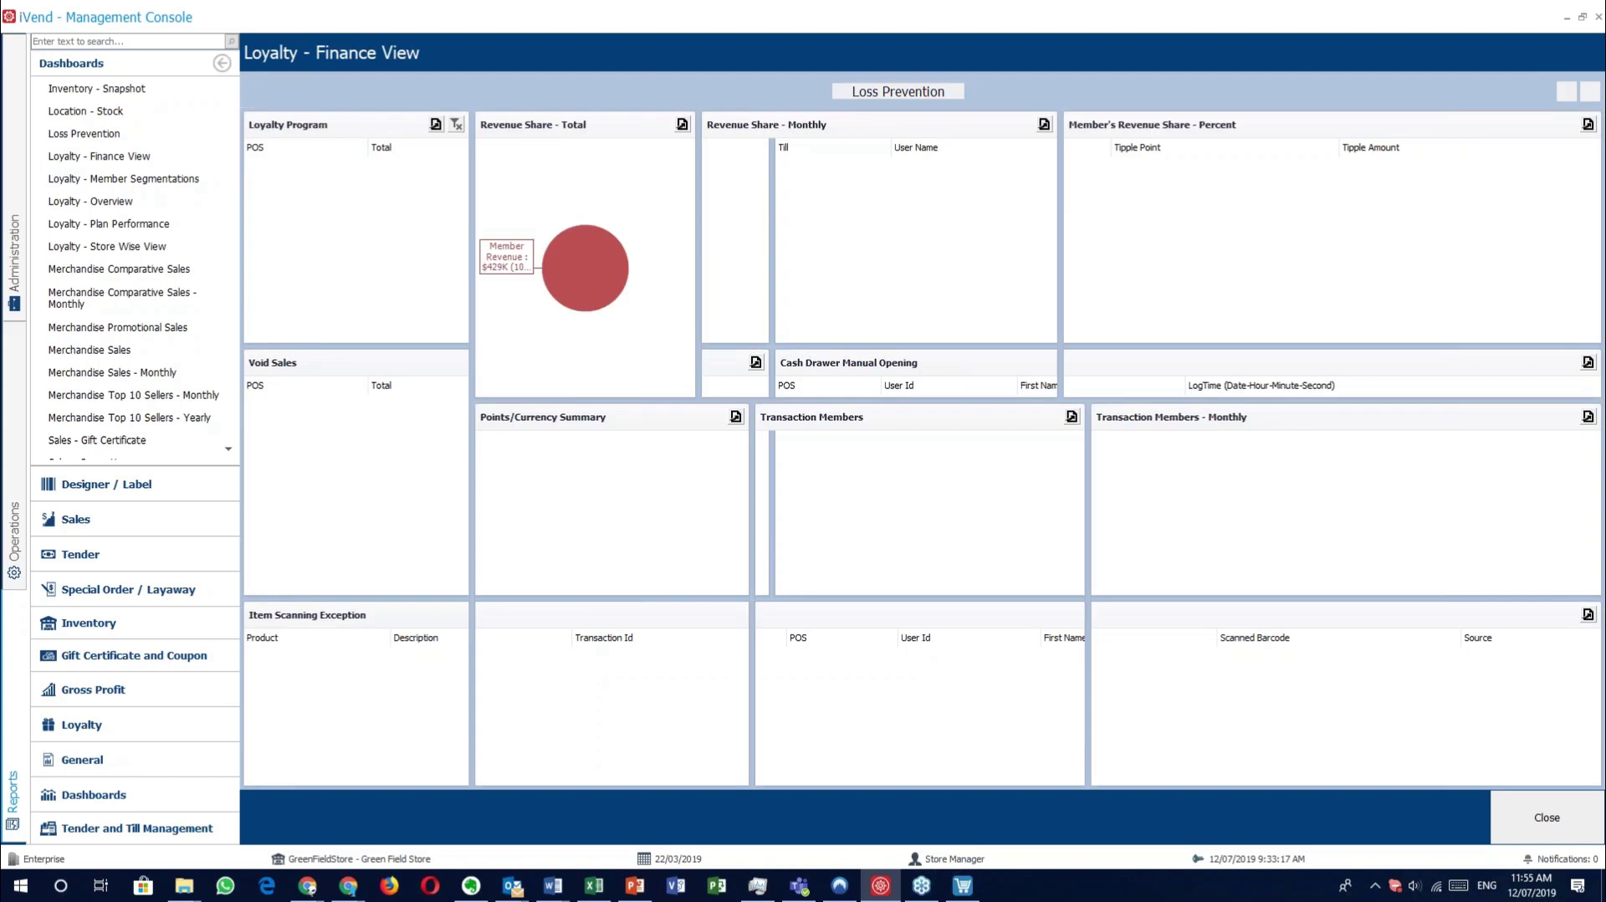
left_click(279, 147)
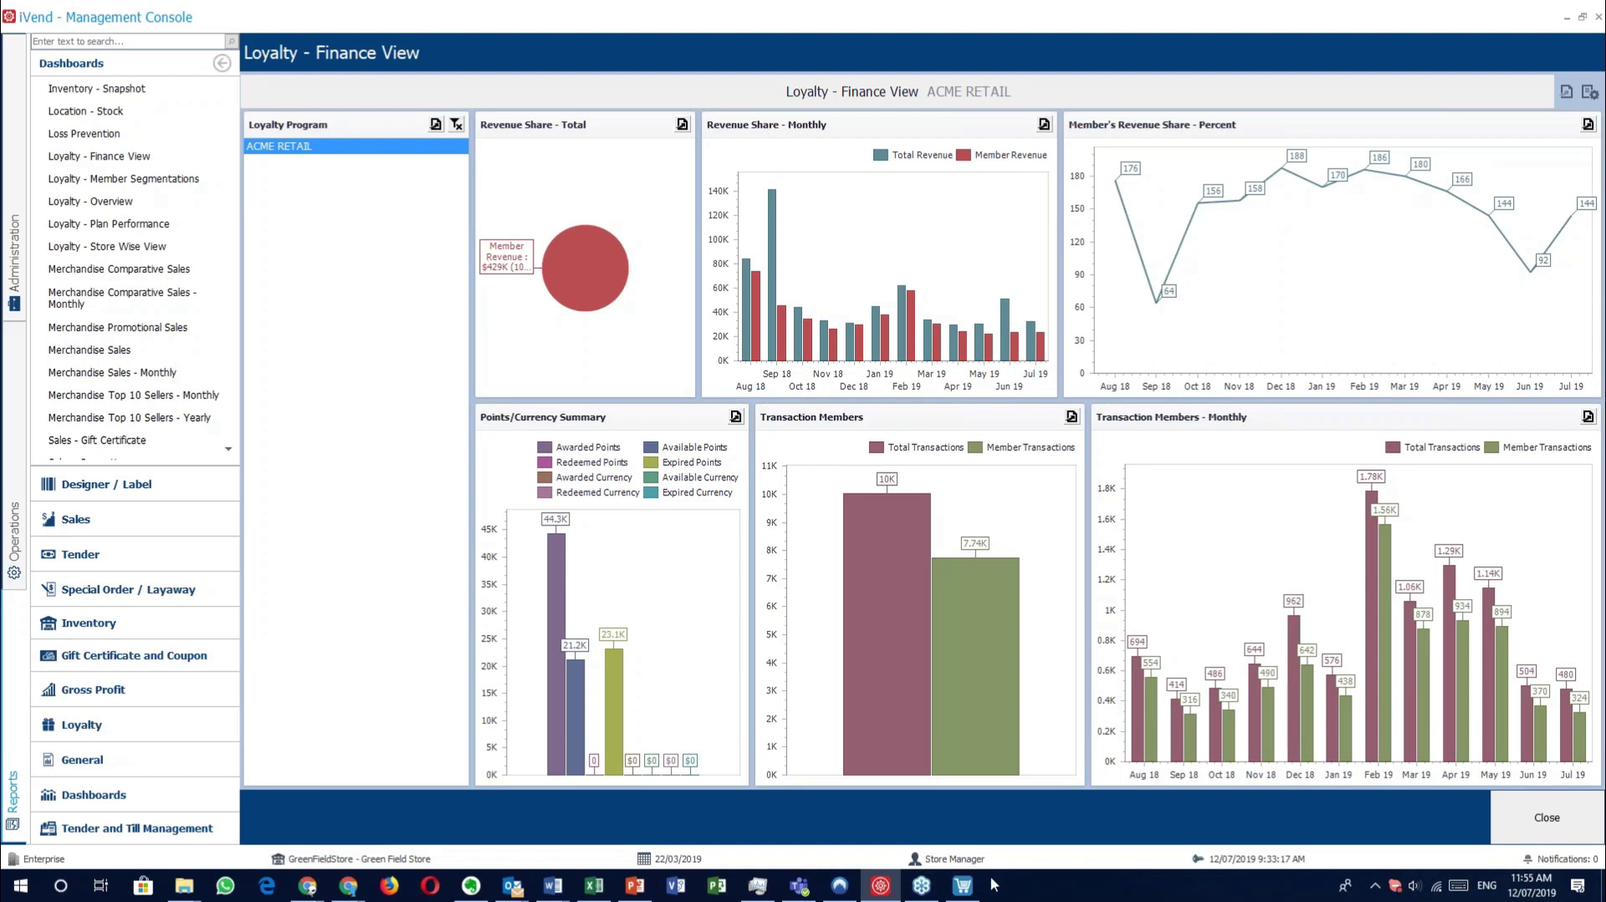
Switch to Point of Sale, log in with the cashier's user name and password, and accept the differing business date.
left_click(963, 886)
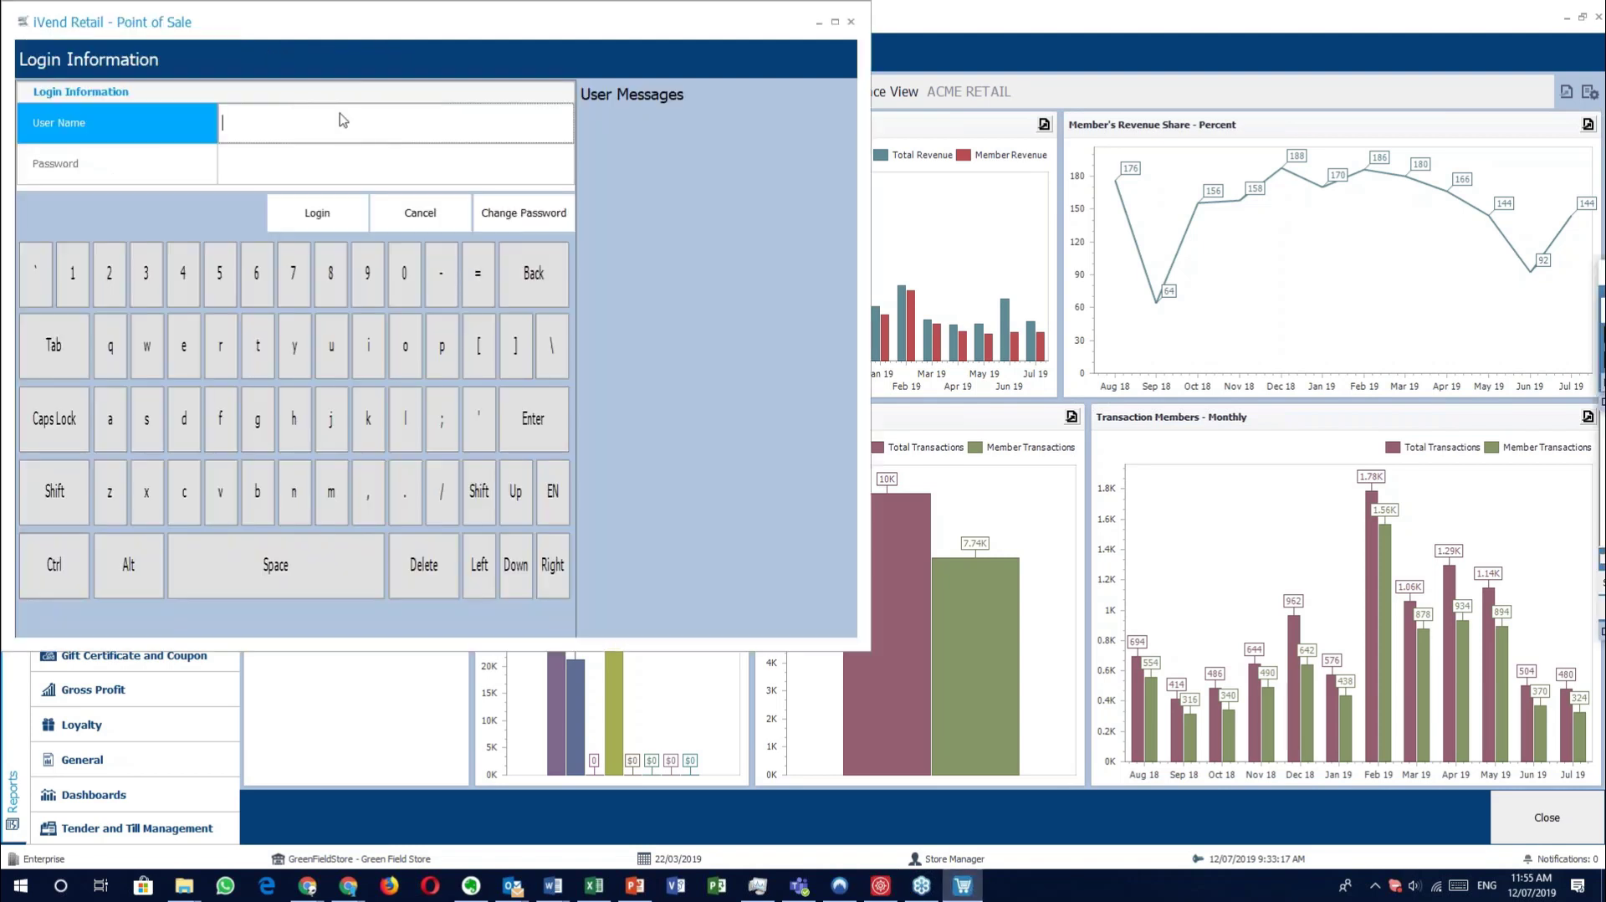
type("2")
key("Return")
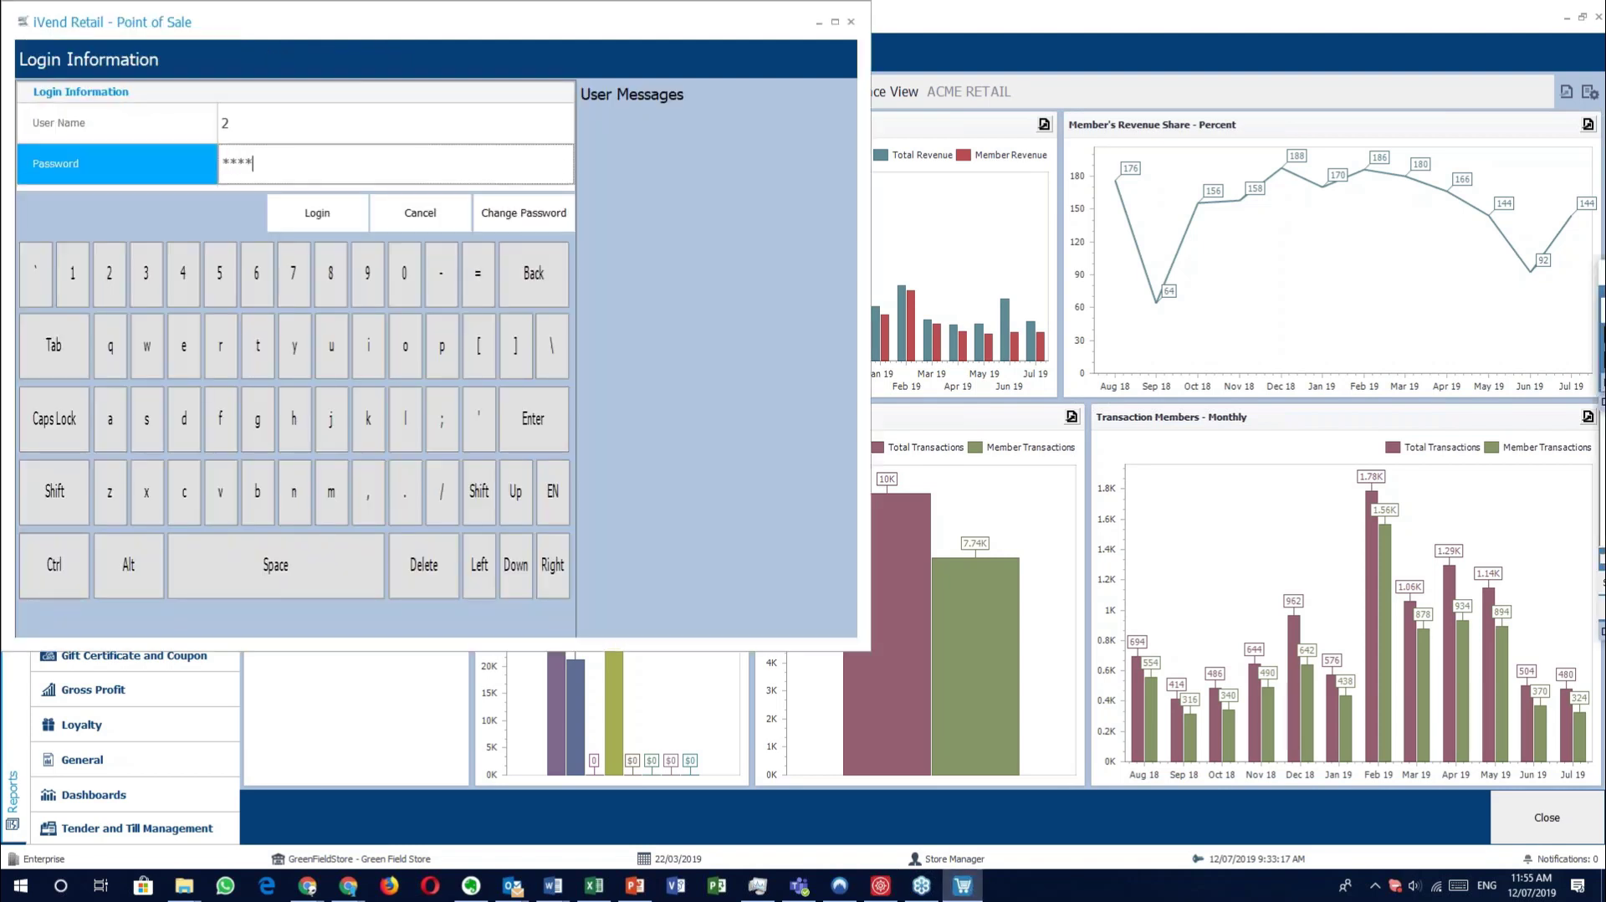
left_click(326, 214)
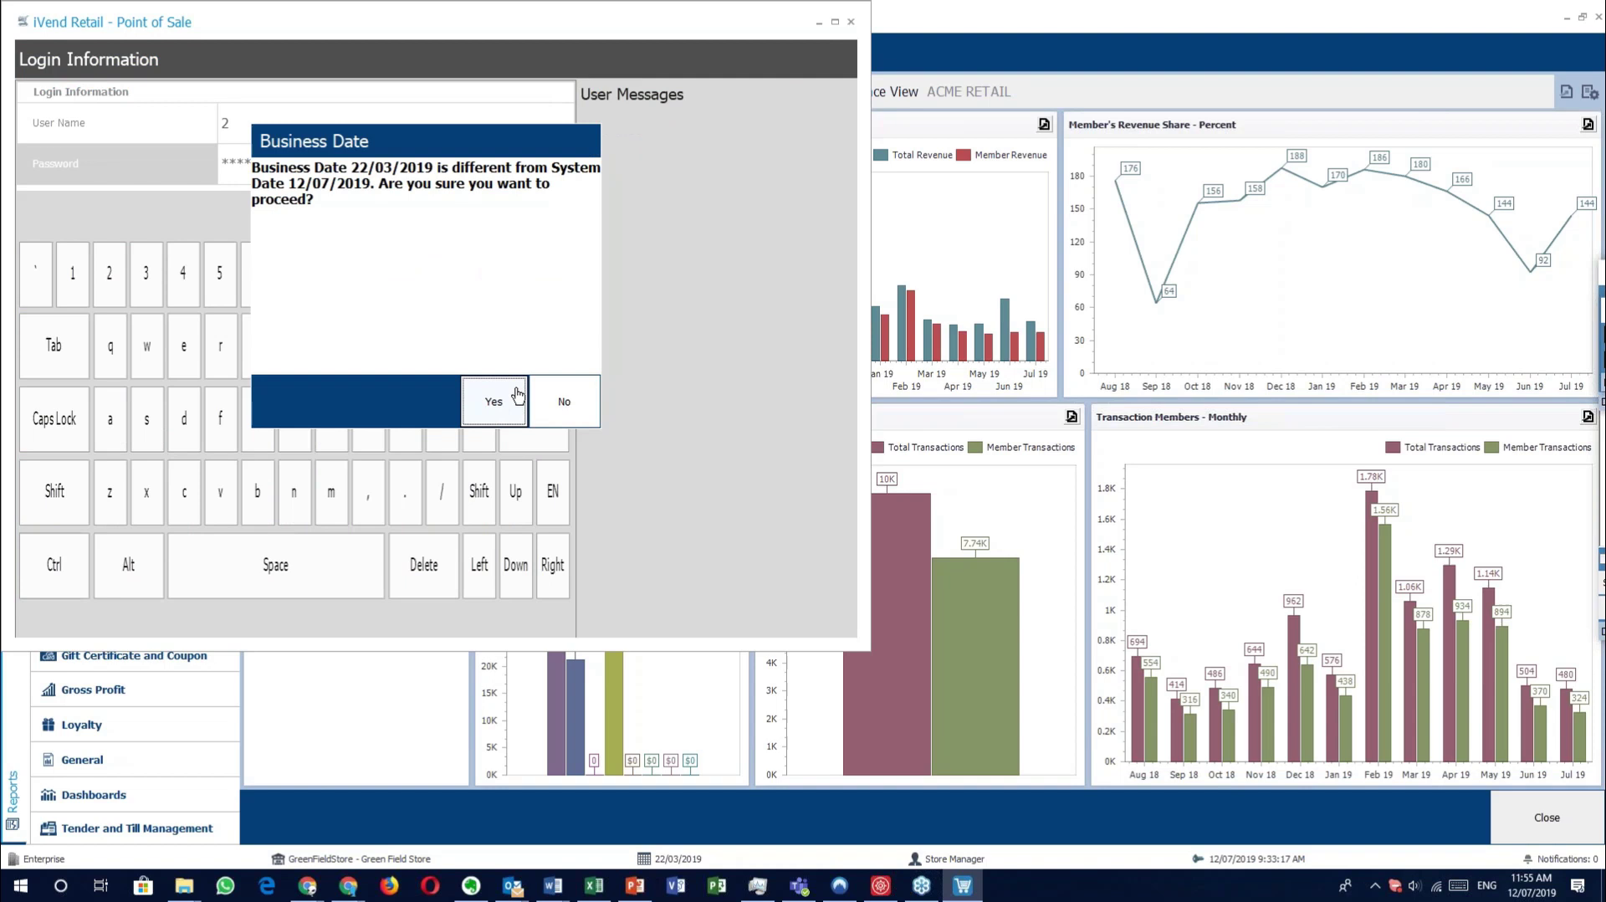
left_click(512, 402)
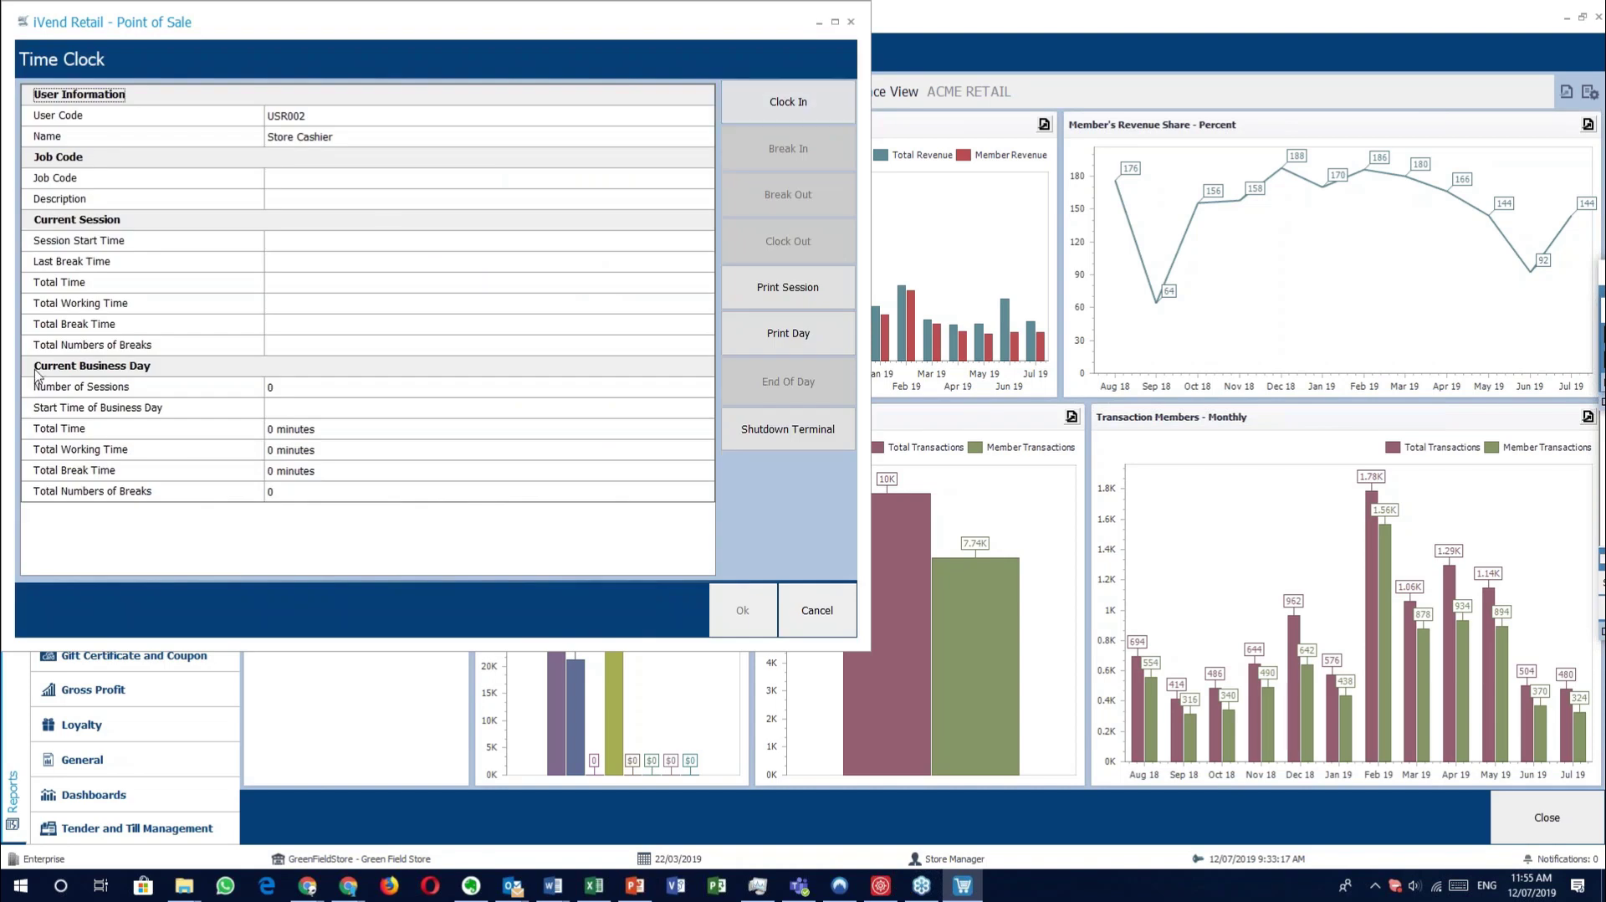
Clock in the cashier, maximize the Point of Sale window, and submit a till count of R2,000.00 for CASH.
left_click(770, 101)
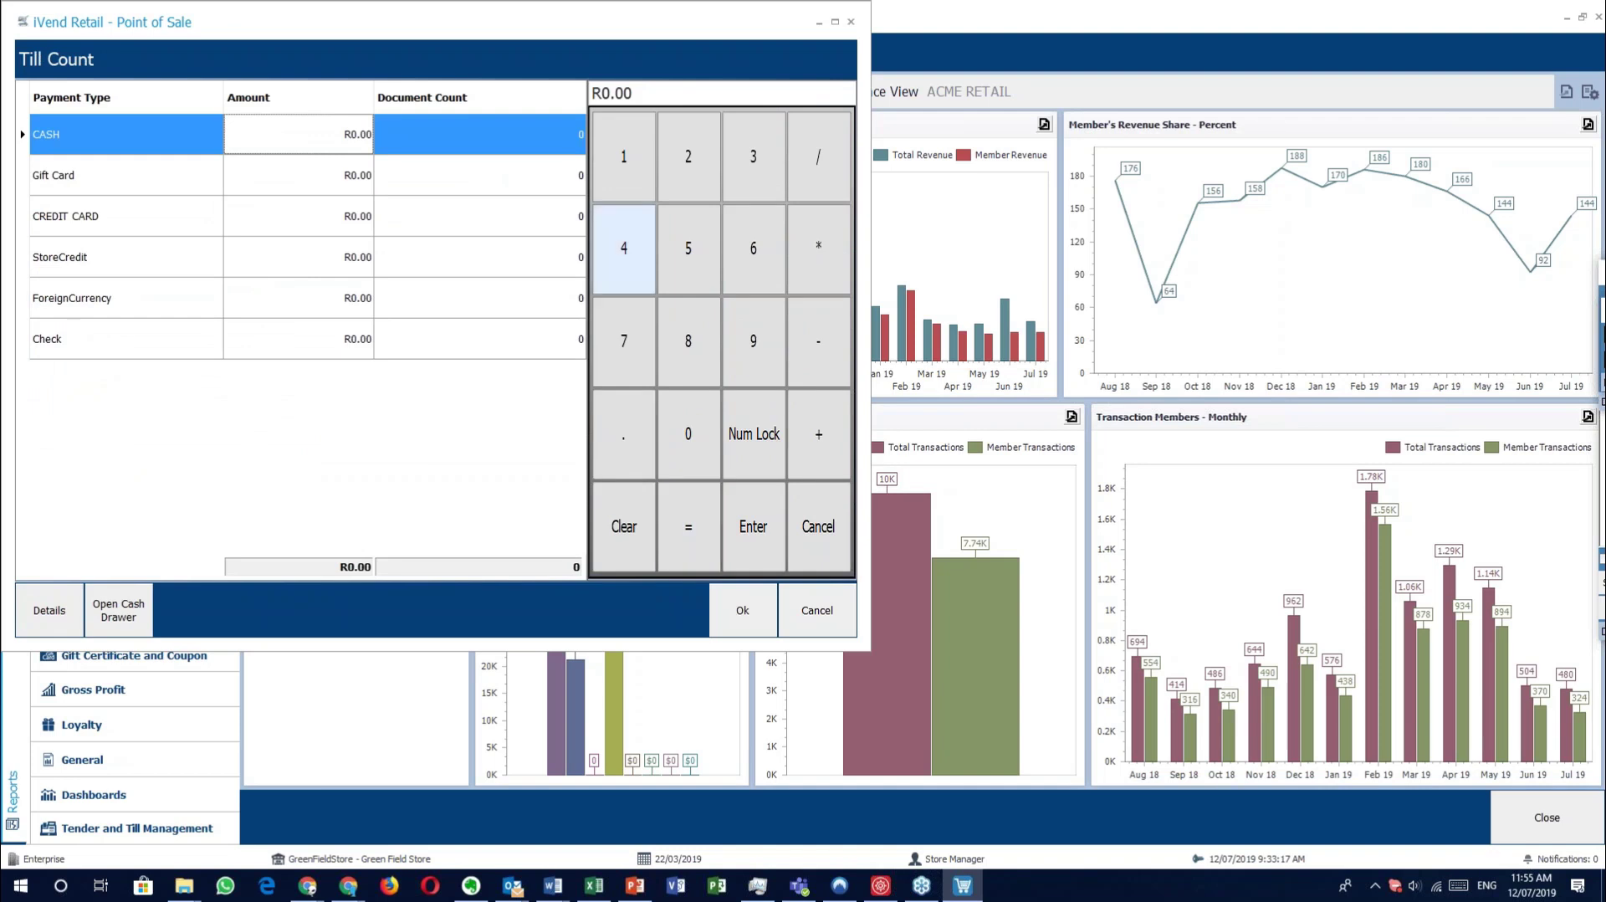
left_click(838, 24)
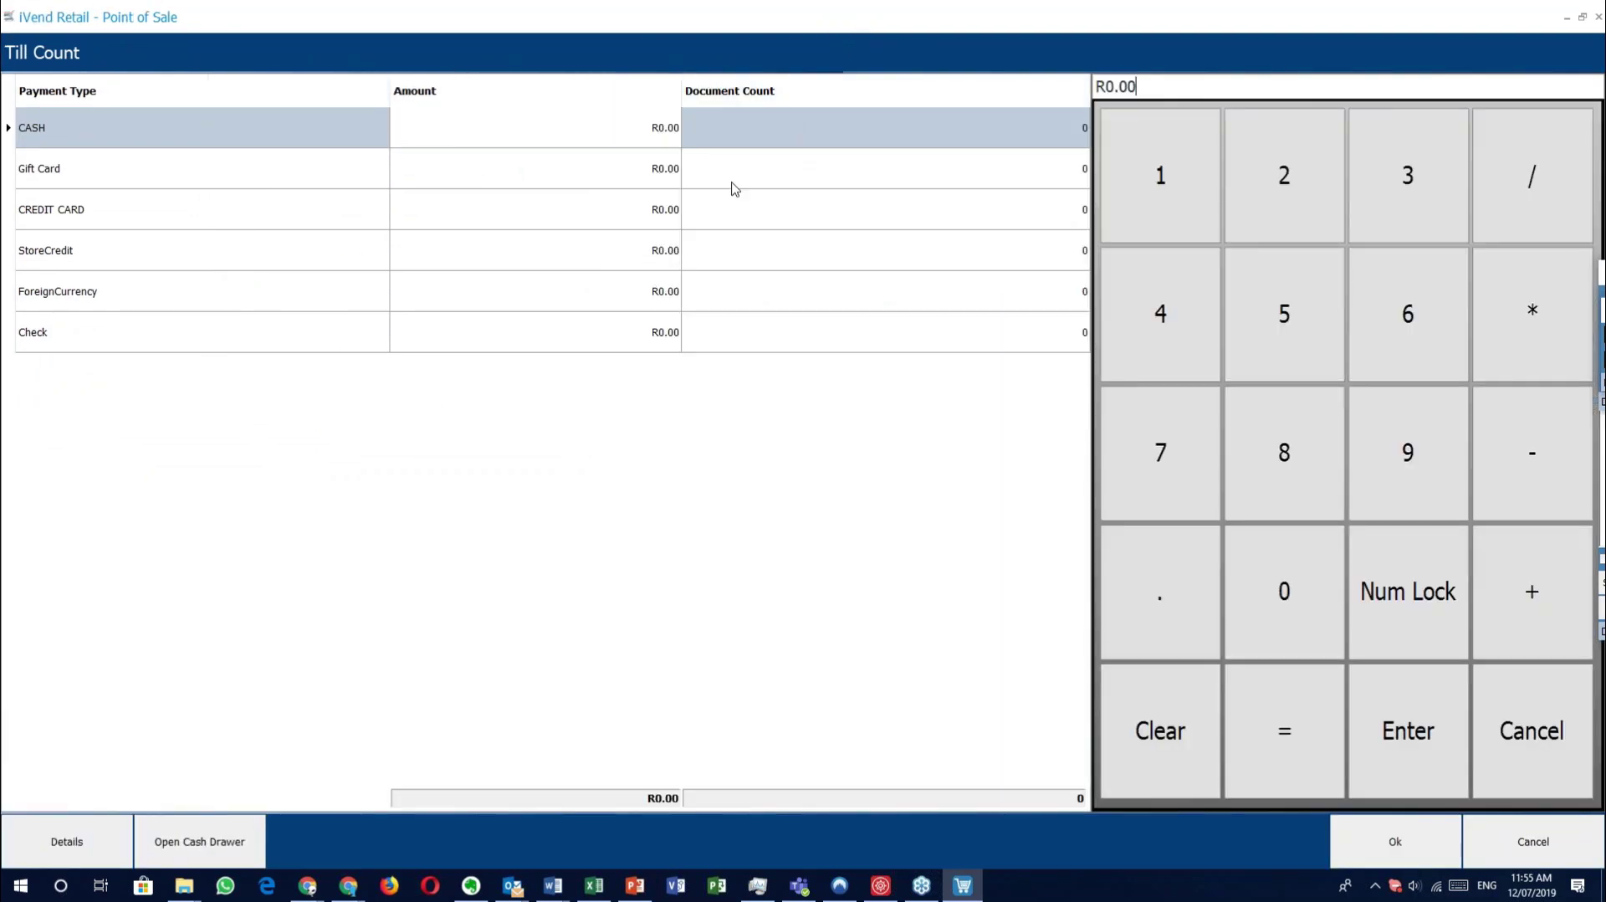
left_click_drag(1151, 88, 979, 78)
type("2000")
key("Return")
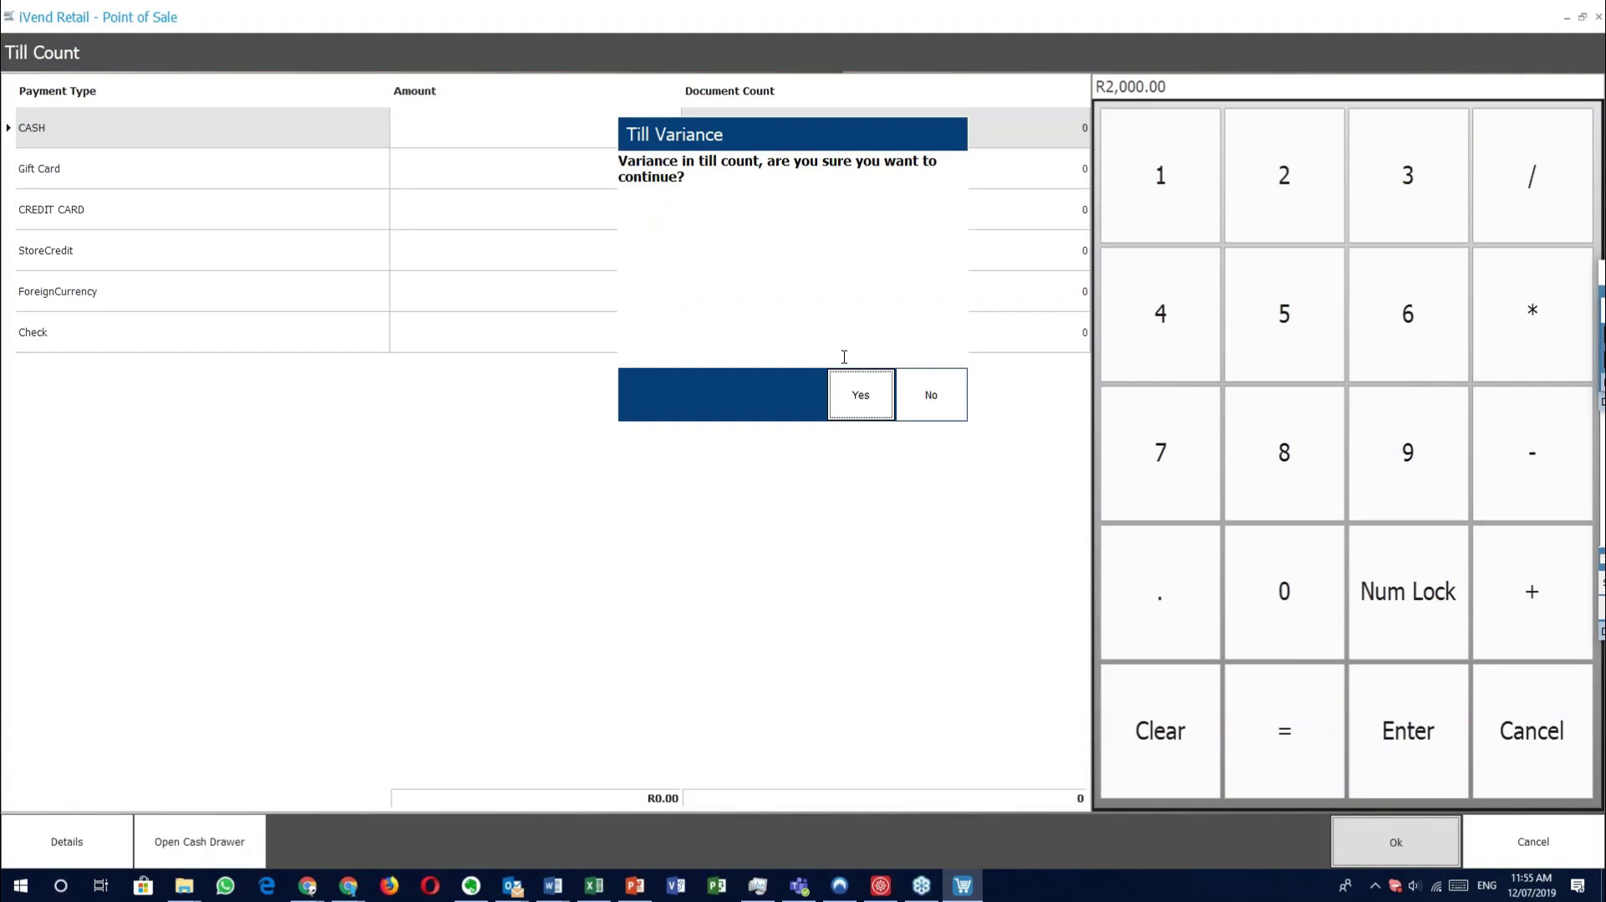
Accept the till count variance, leave the audit comment and reason code blank, and decline printing the drawer count receipt.
left_click(855, 394)
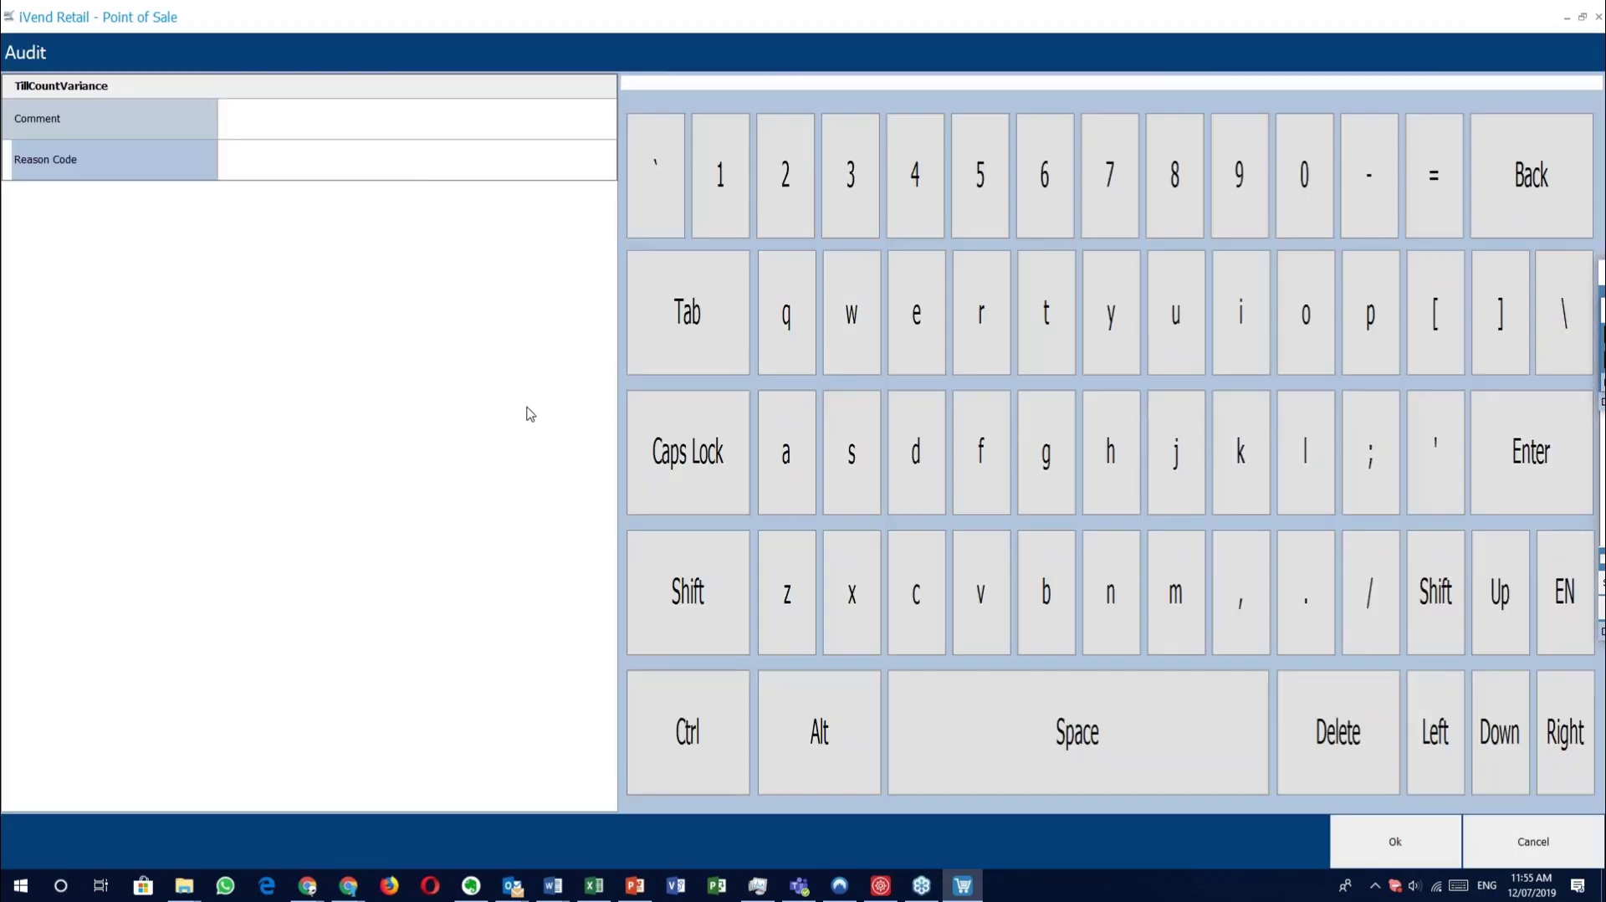
left_click(1404, 841)
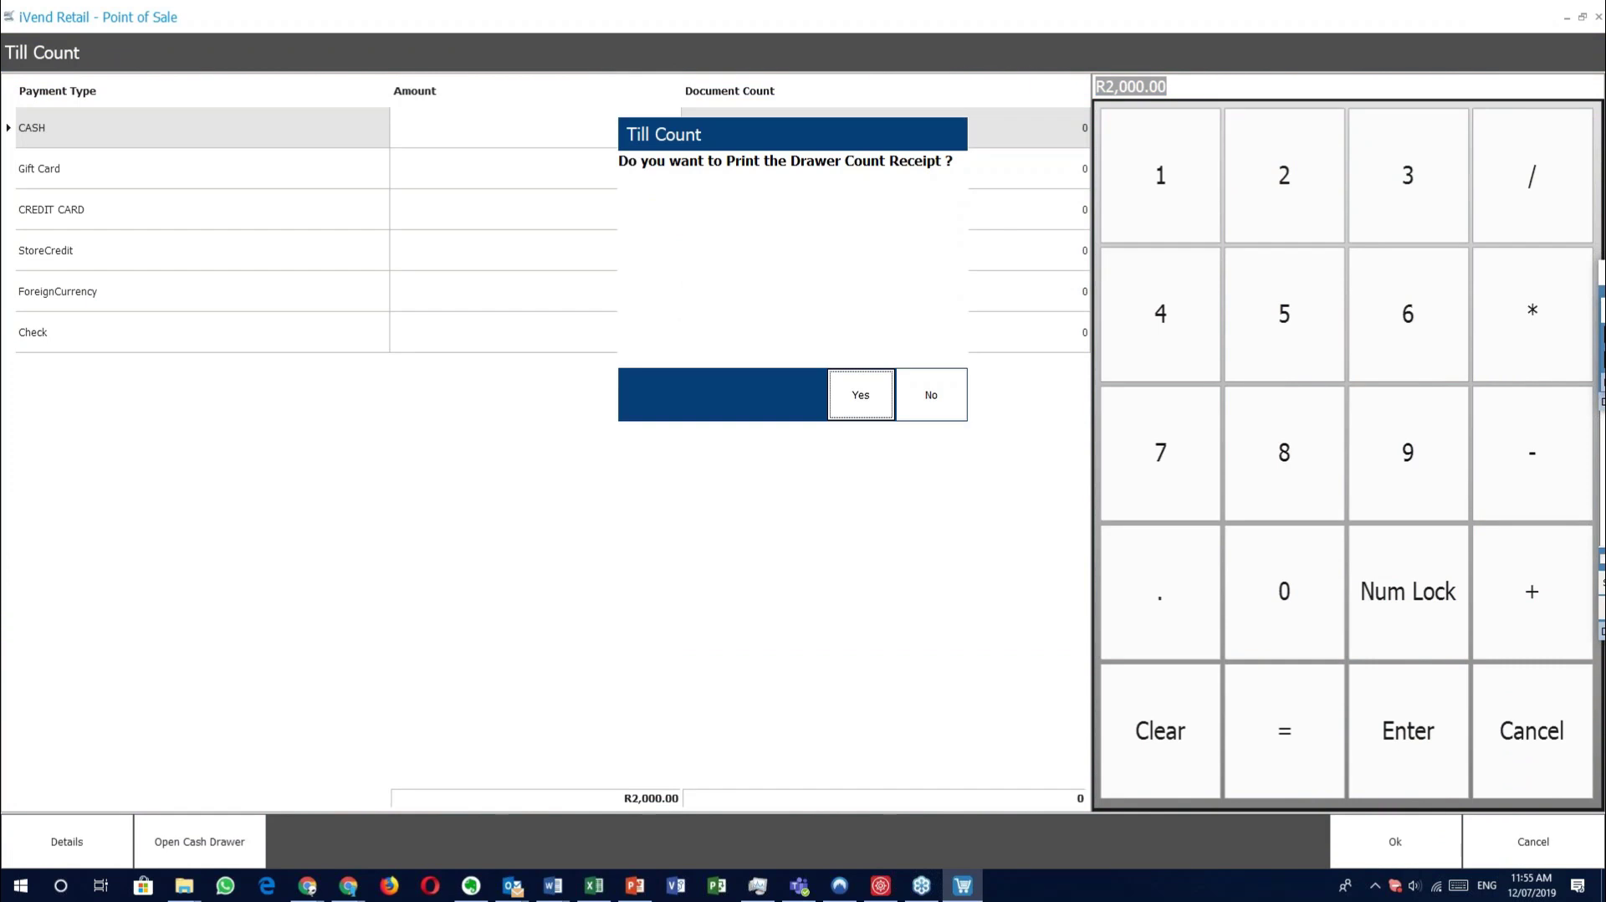
left_click(935, 413)
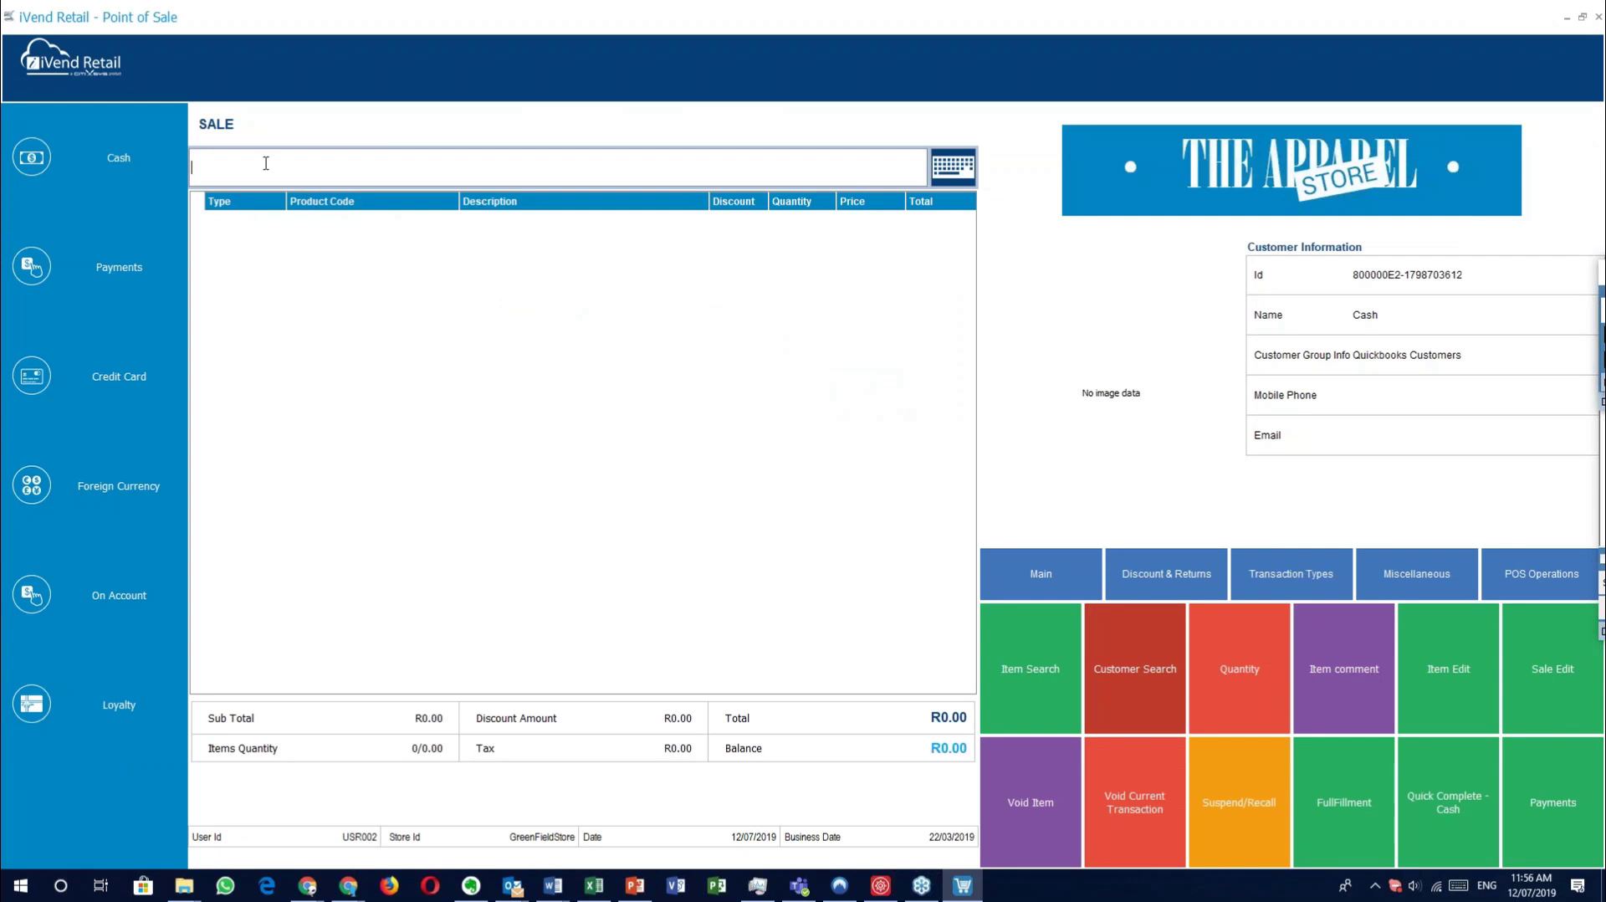
Add product 100103 (Mens Ralp Lauren Suit) to the sale and pay the full amount in cash.
key("Return")
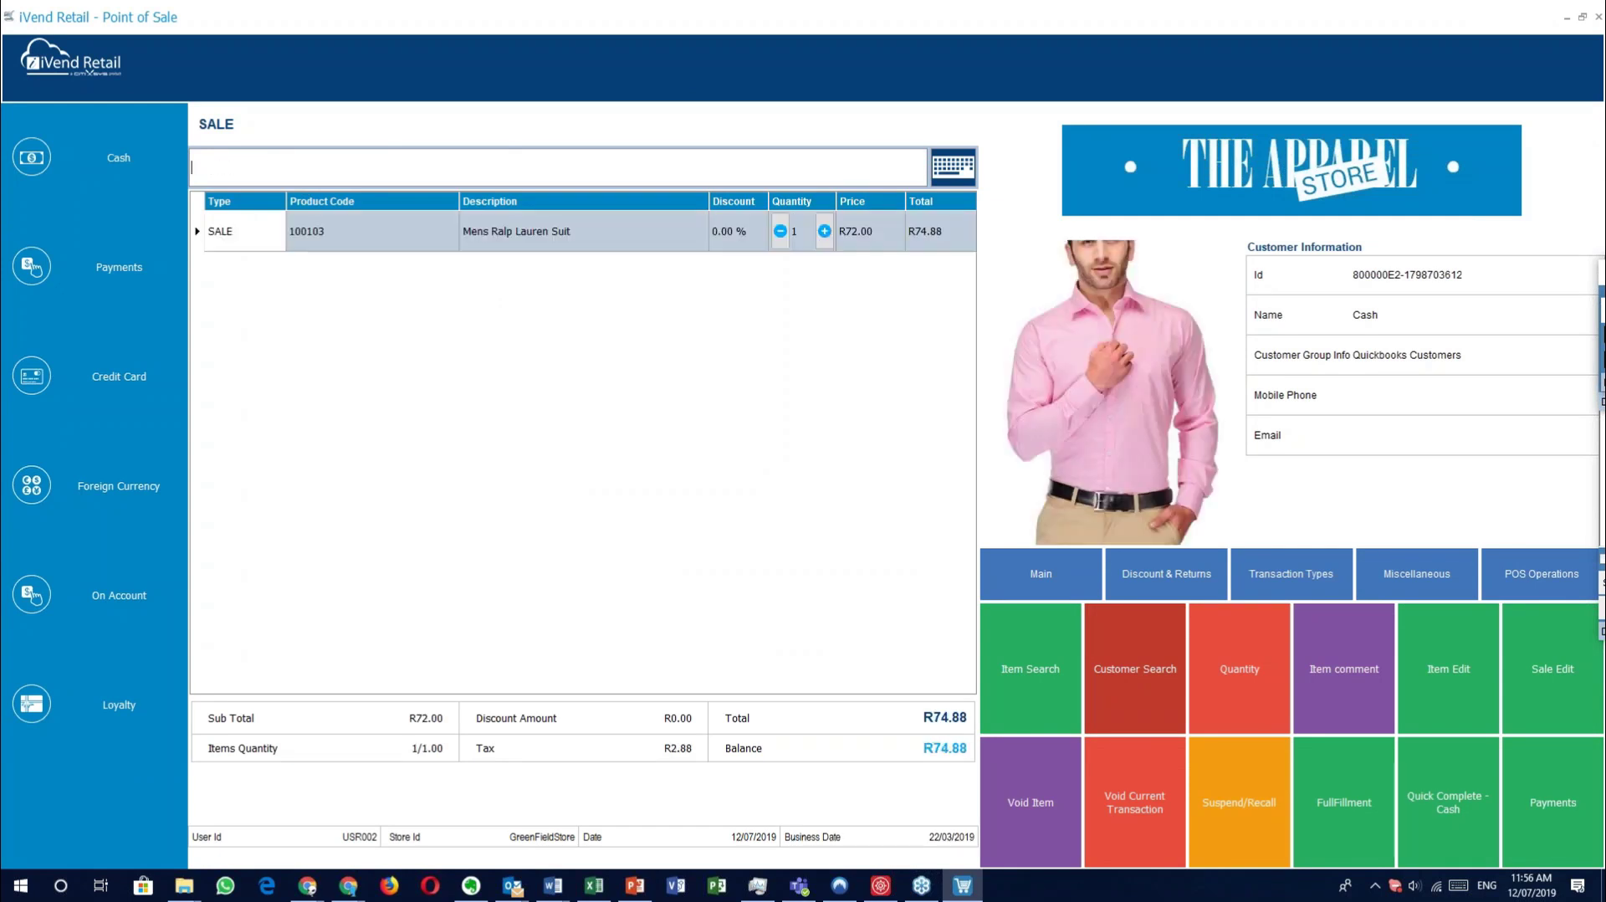
left_click(34, 158)
left_click(1396, 847)
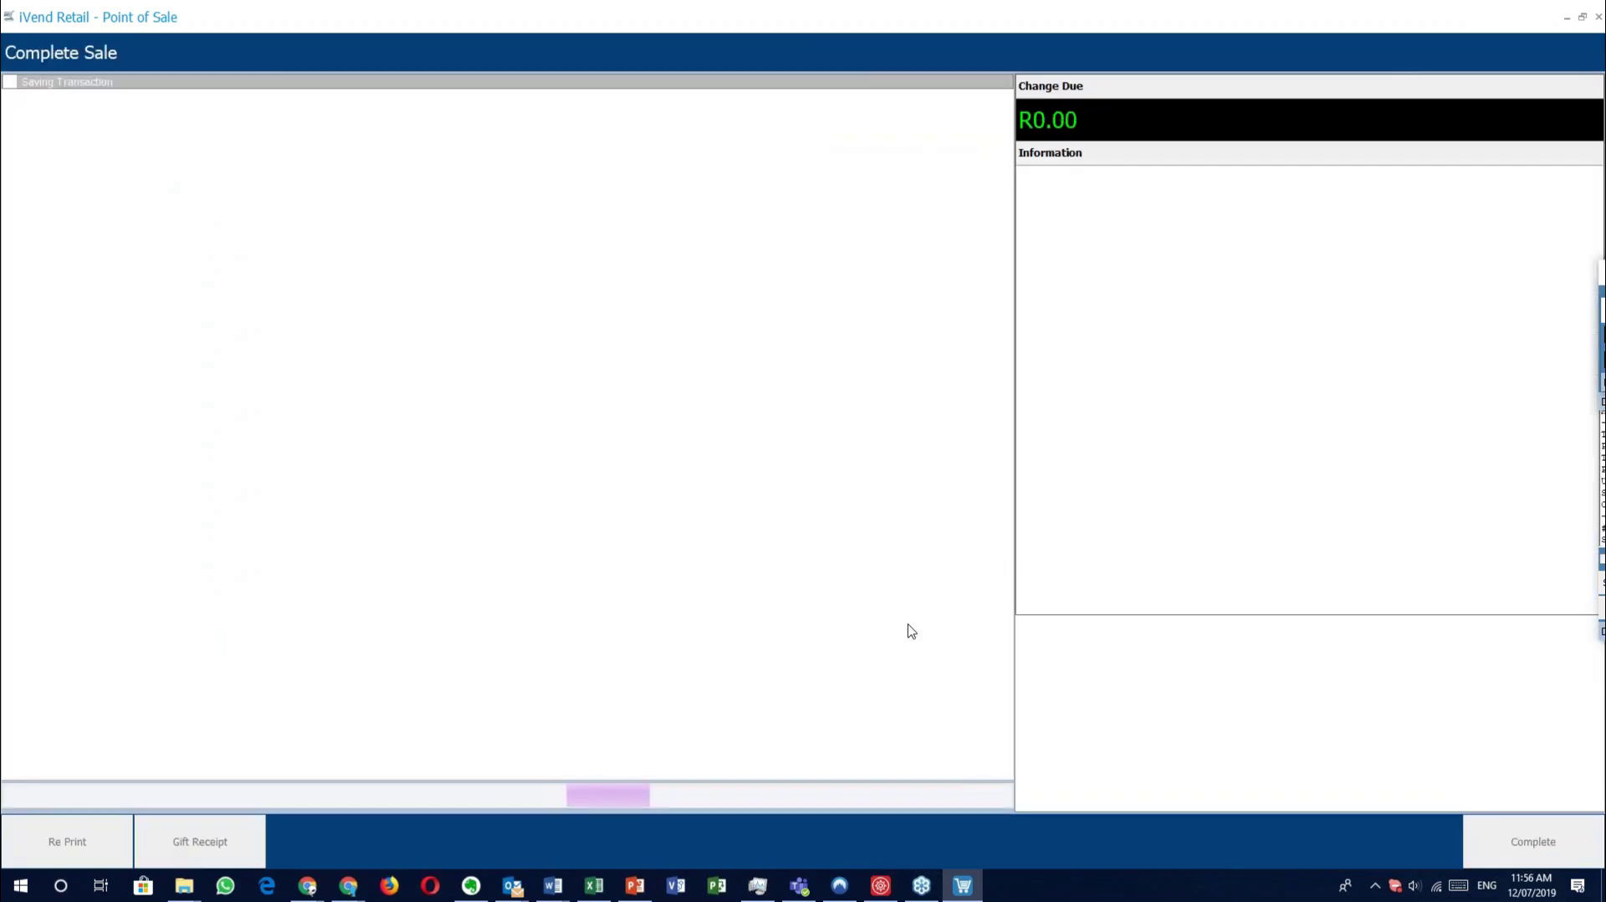
Switch to the Management Console, close the Loyalty - Finance View dashboard, and try to close the Loss Prevention dashboard.
left_click(881, 885)
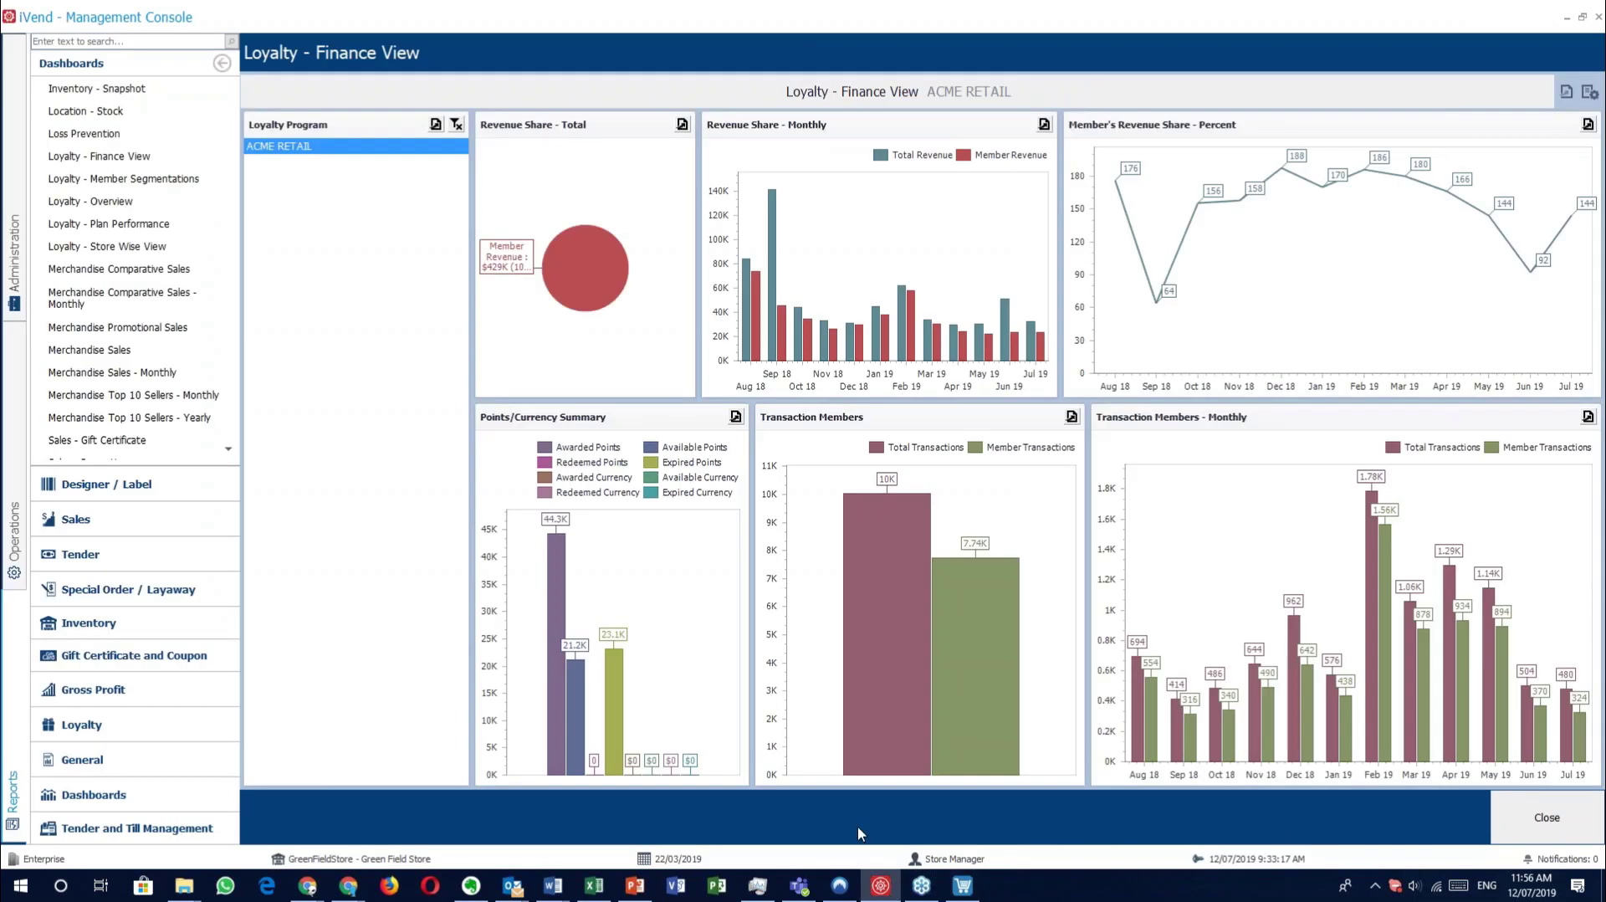
left_click(1573, 822)
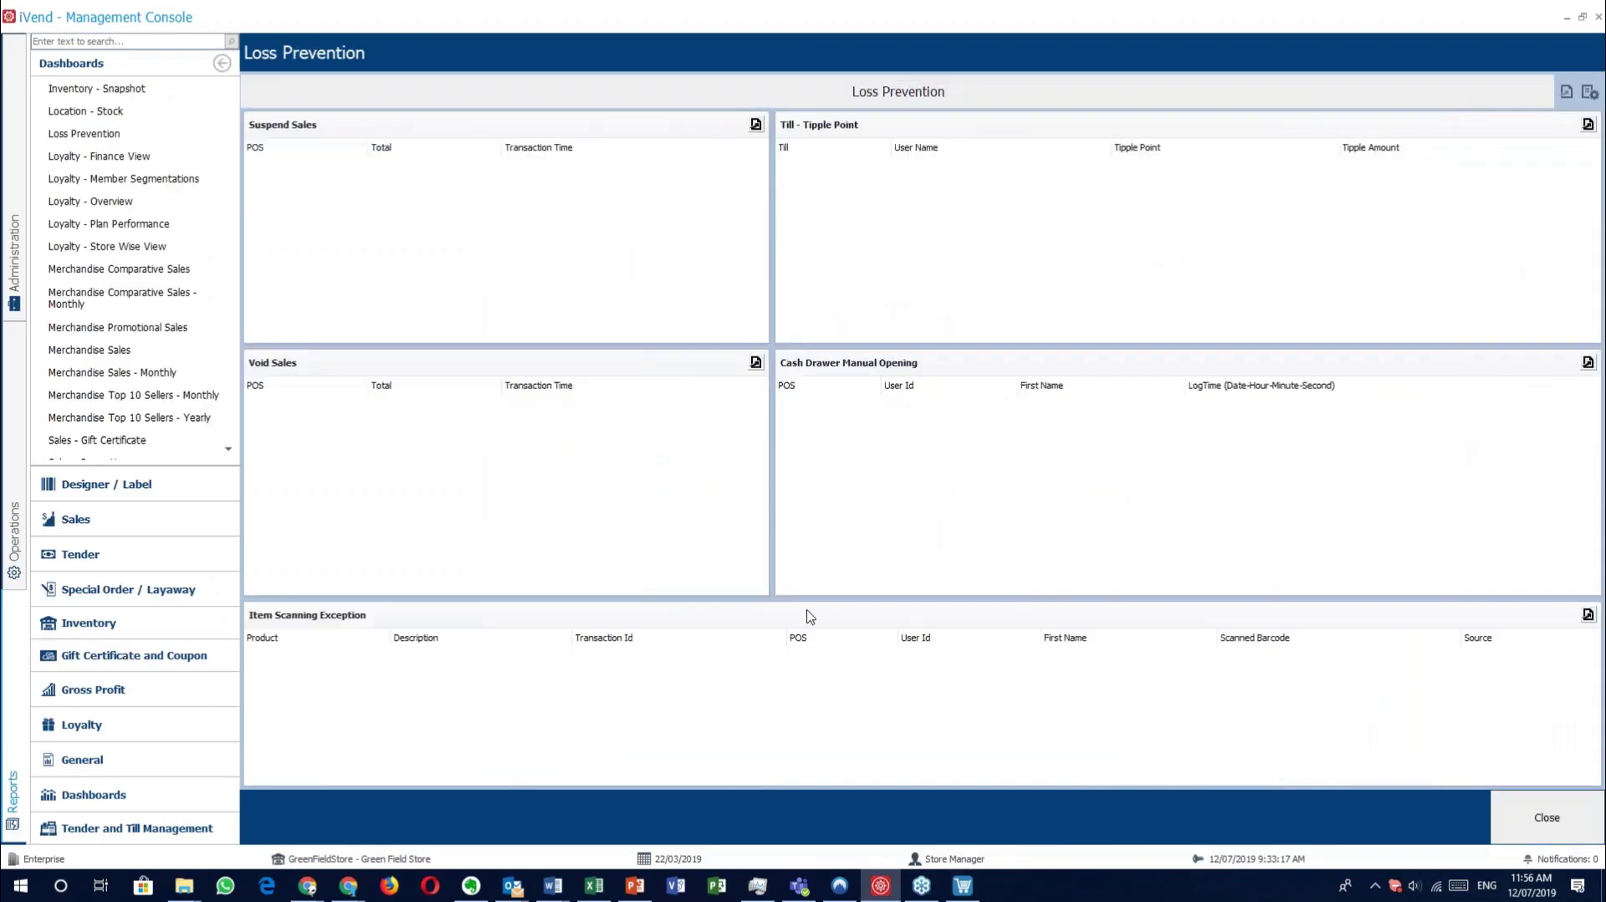
left_click(1590, 616)
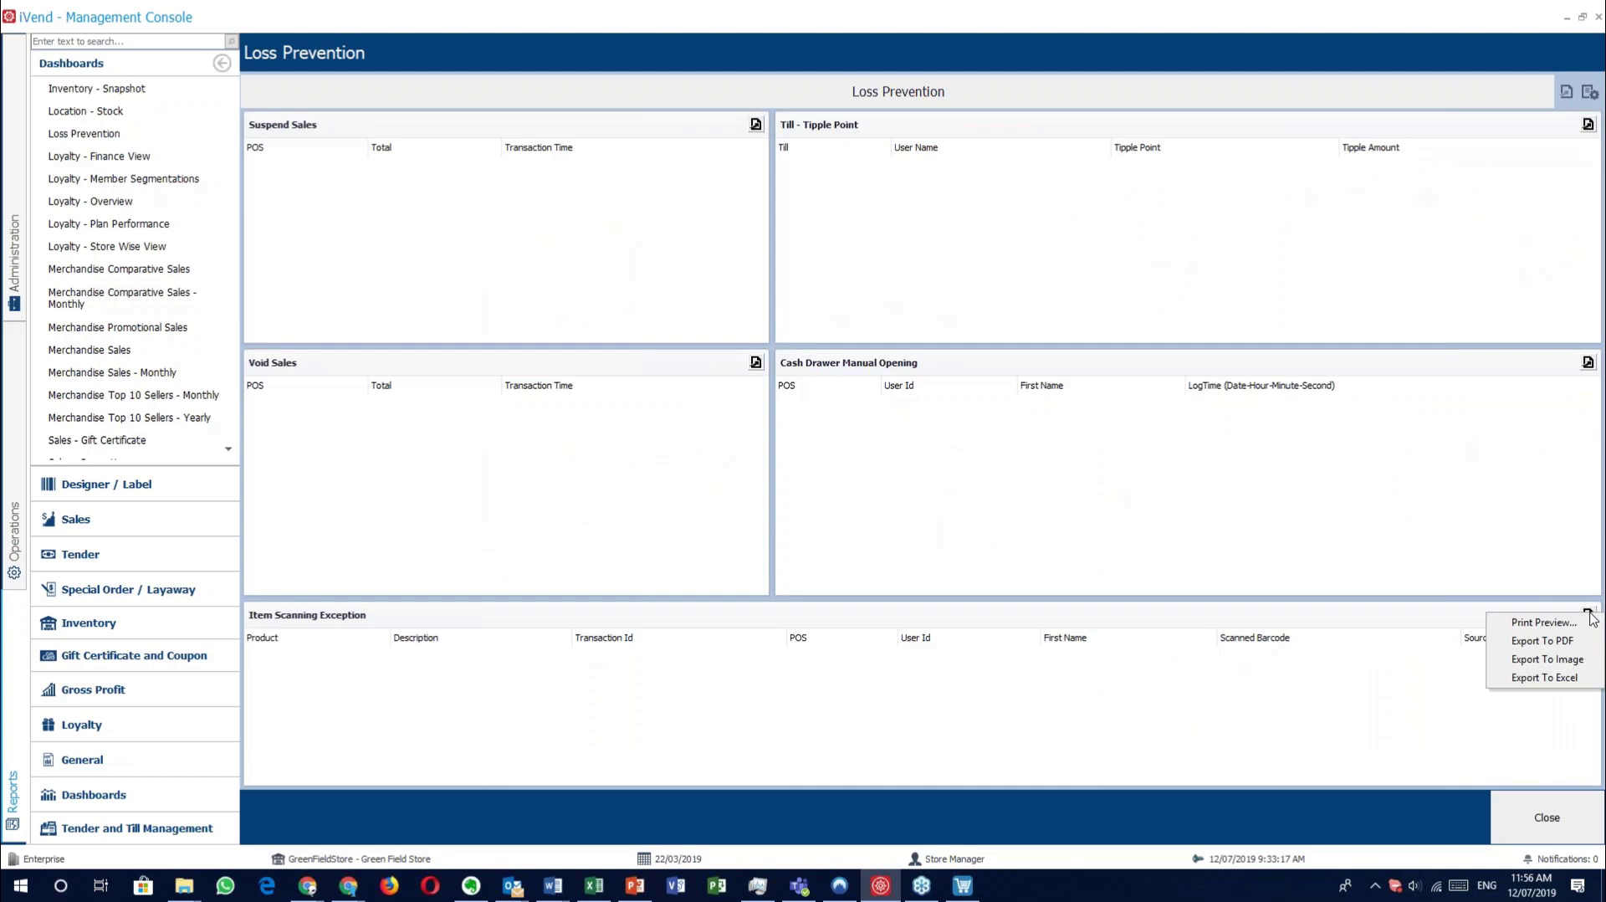
left_click(1546, 818)
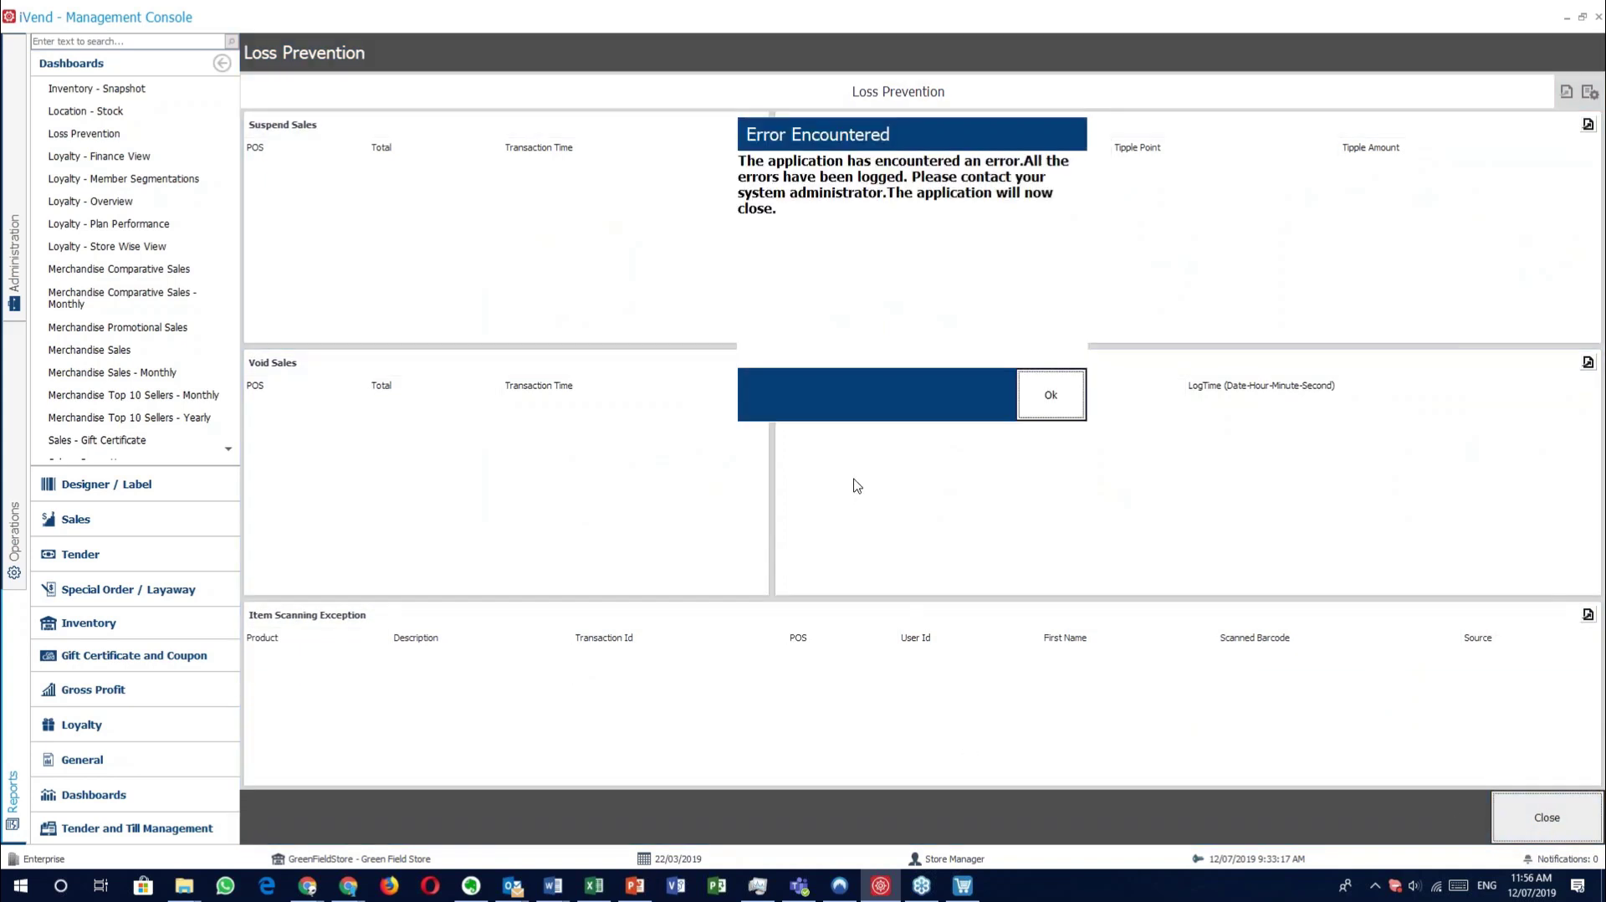
left_click(1038, 405)
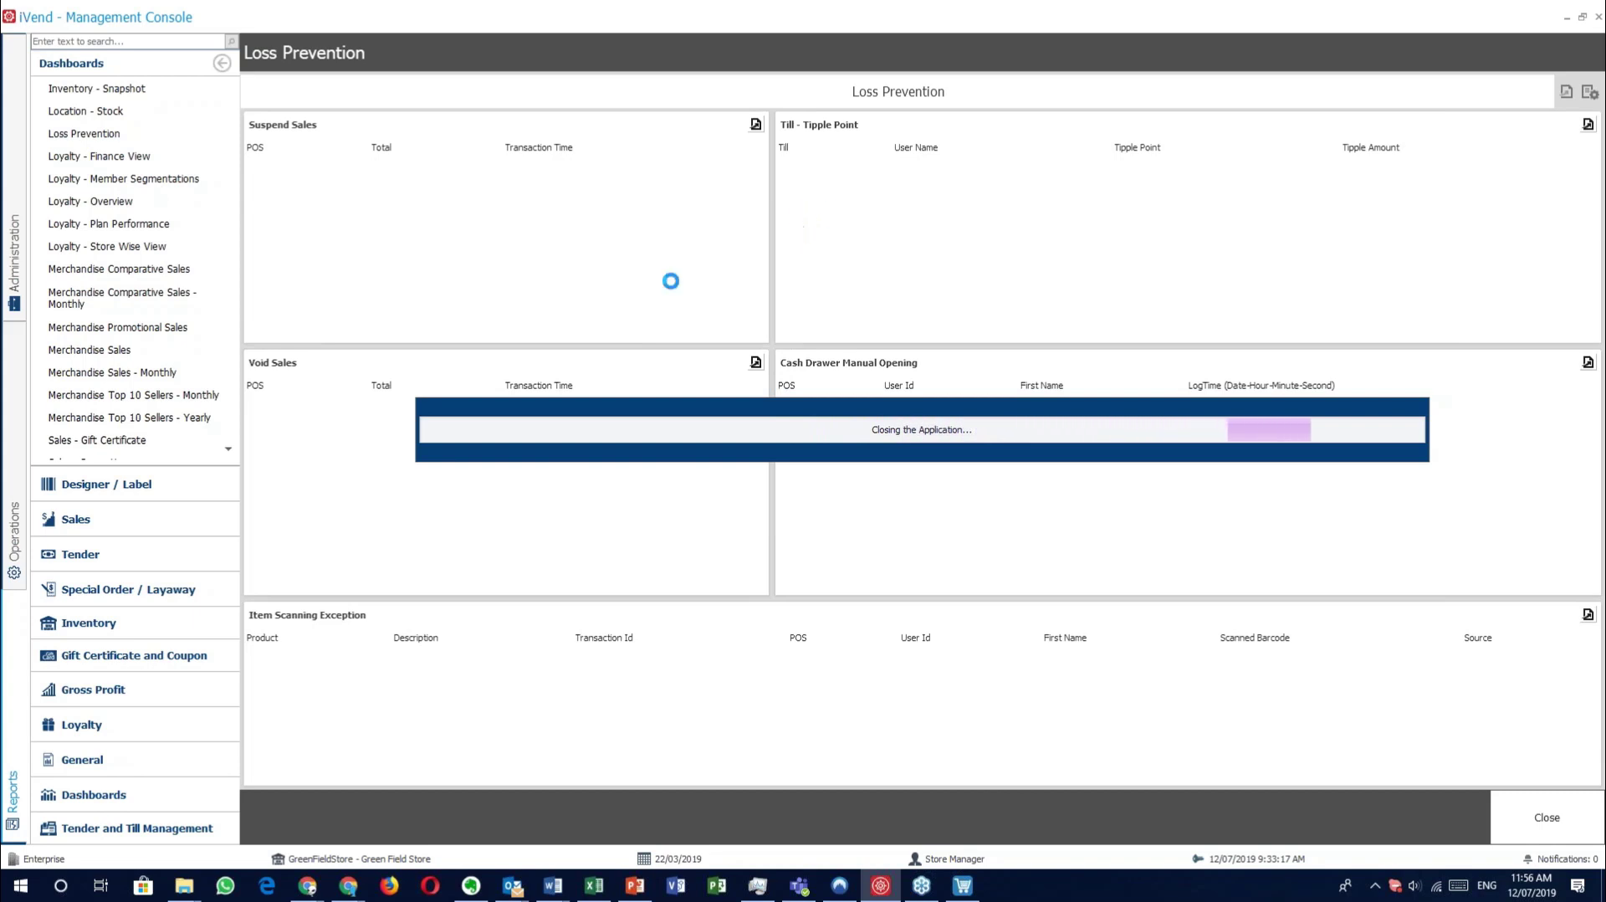
Switch to the iVend dashboard web viewer in the browser and try to show the Loss Prevention dashboard.
mouse_move(351, 893)
left_click(349, 803)
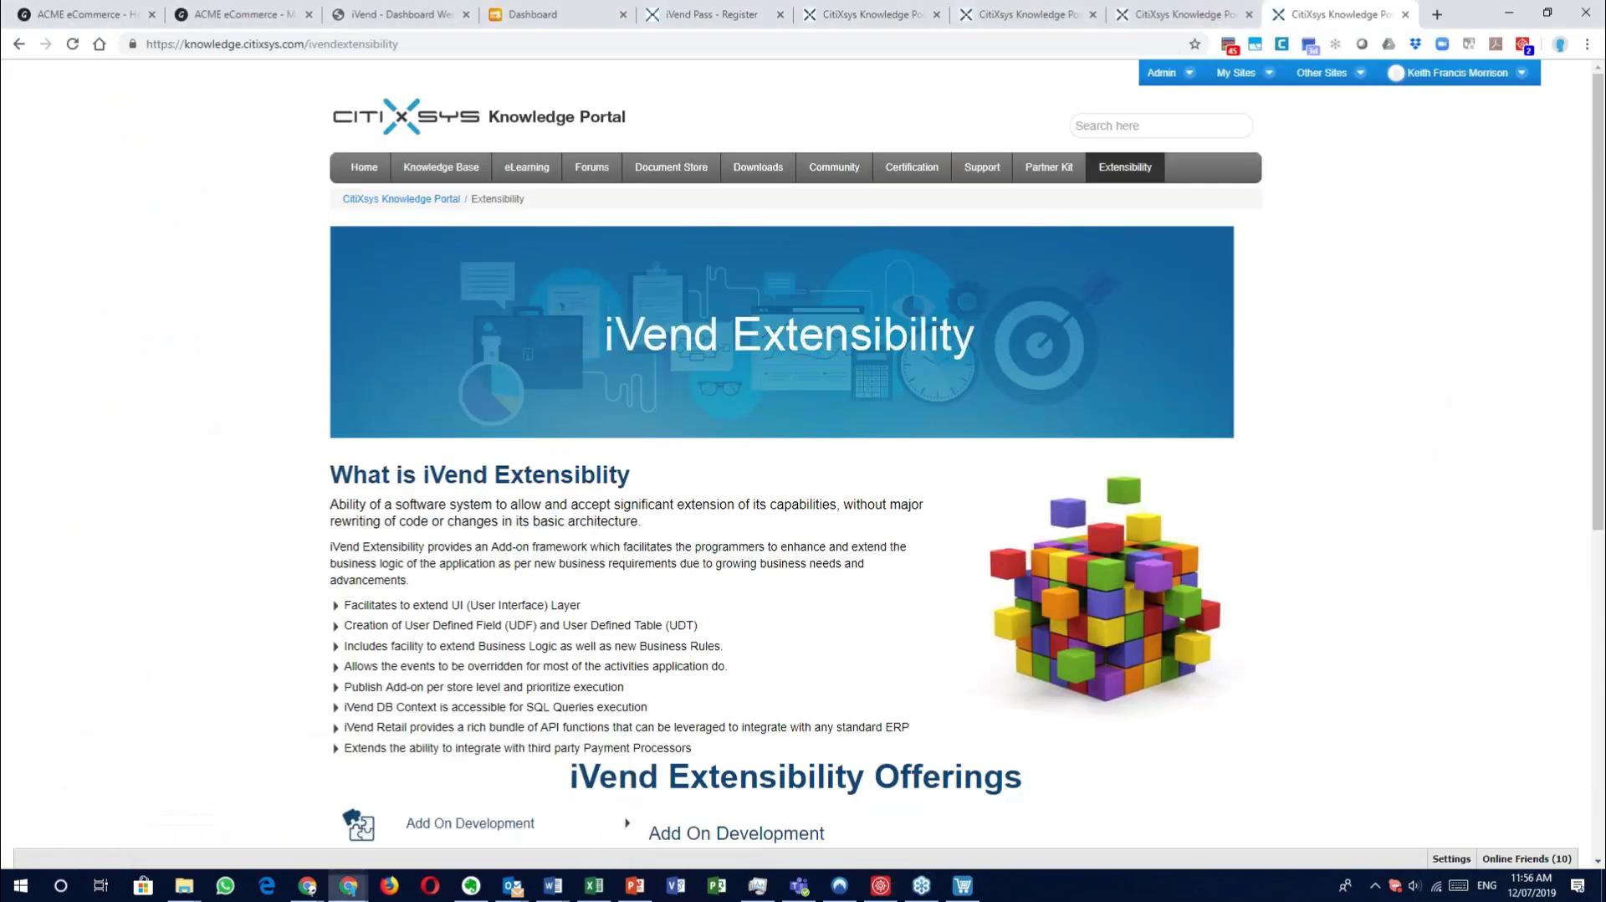
left_click(414, 10)
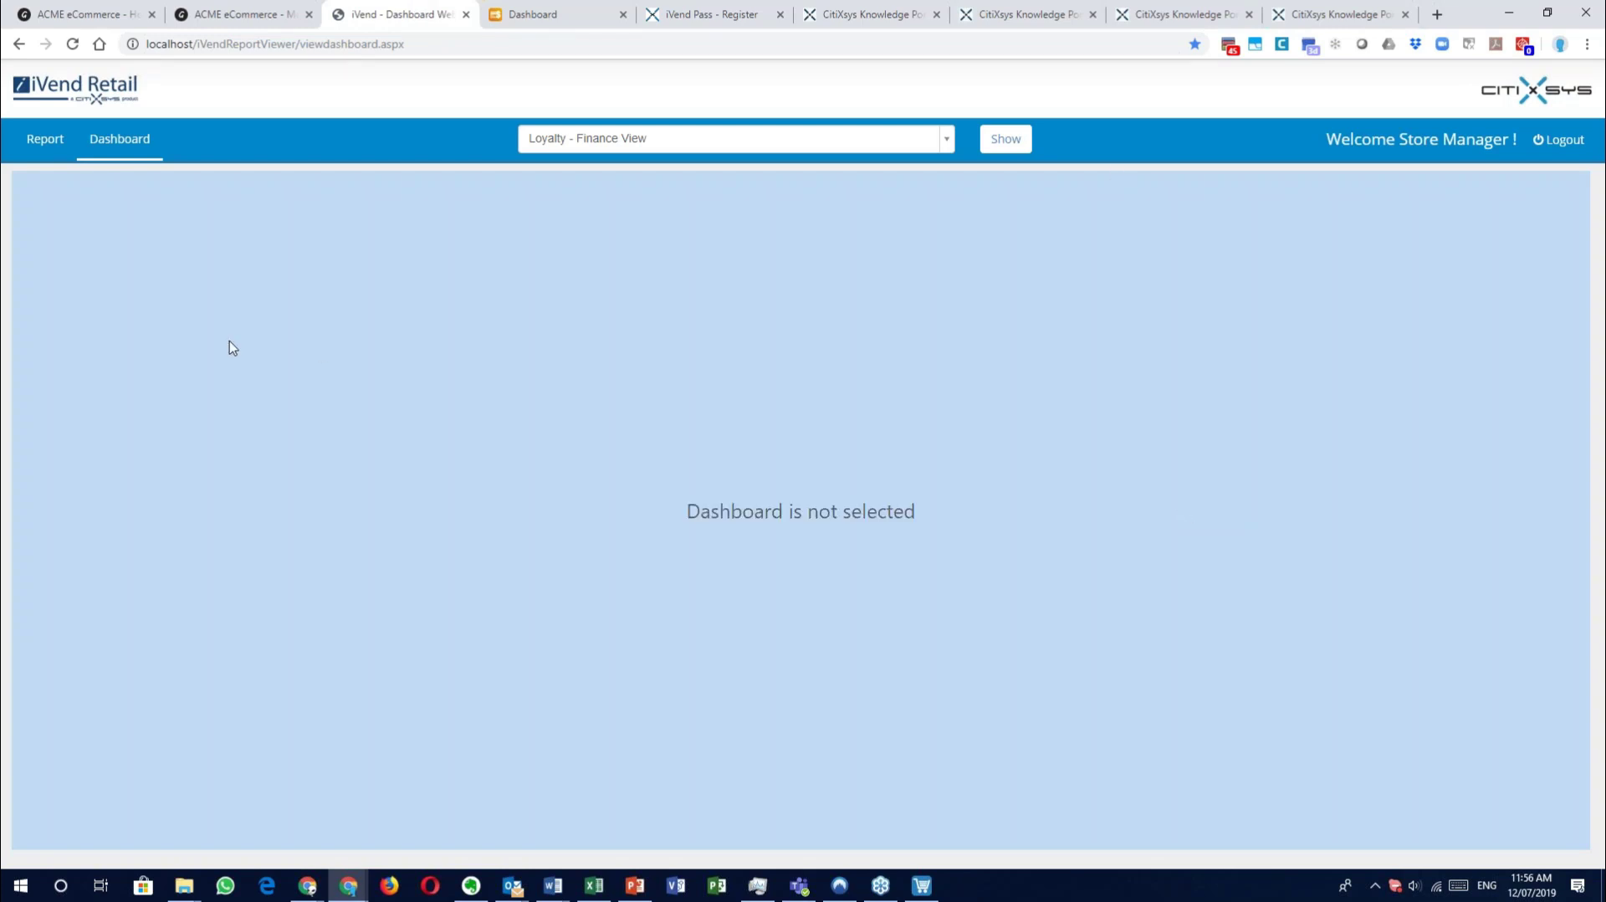
left_click(944, 139)
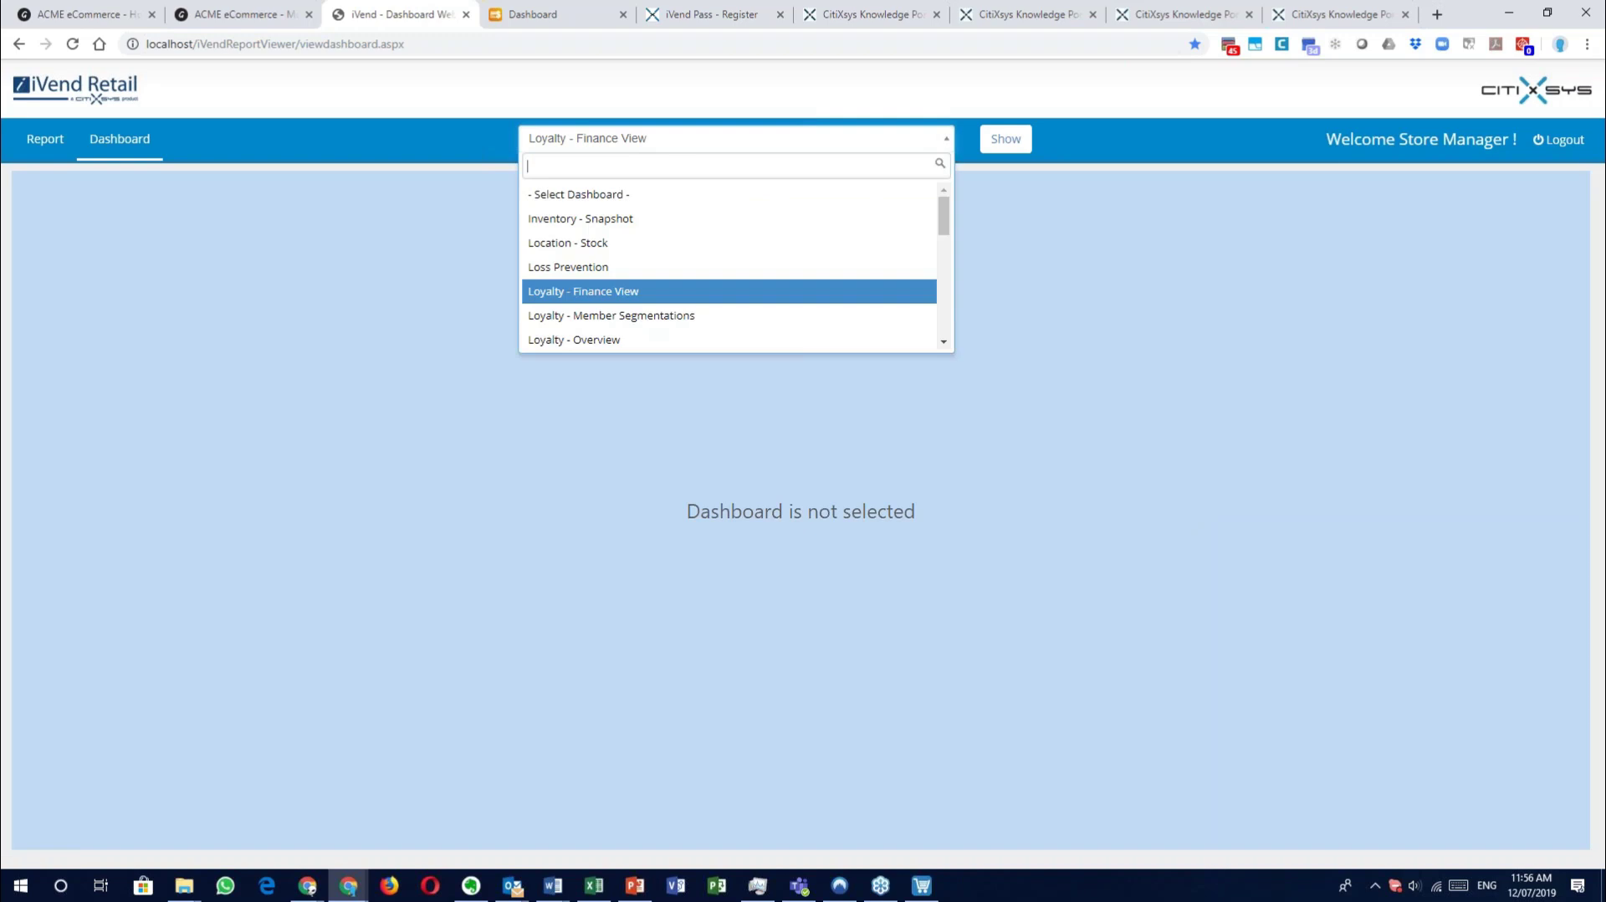
left_click(828, 268)
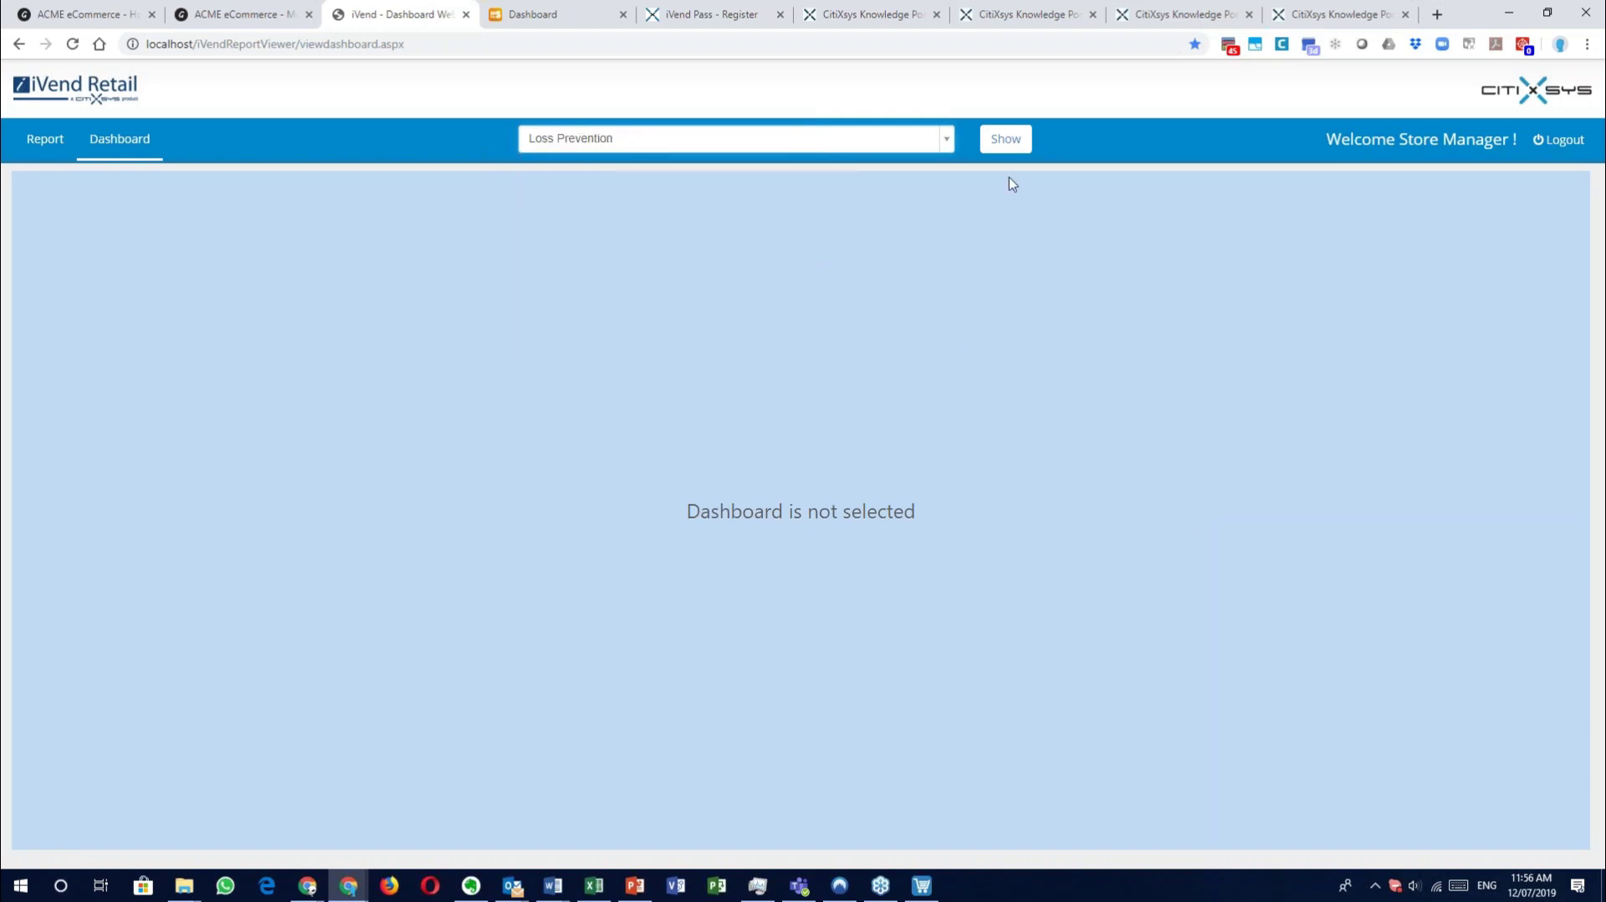
left_click(1006, 139)
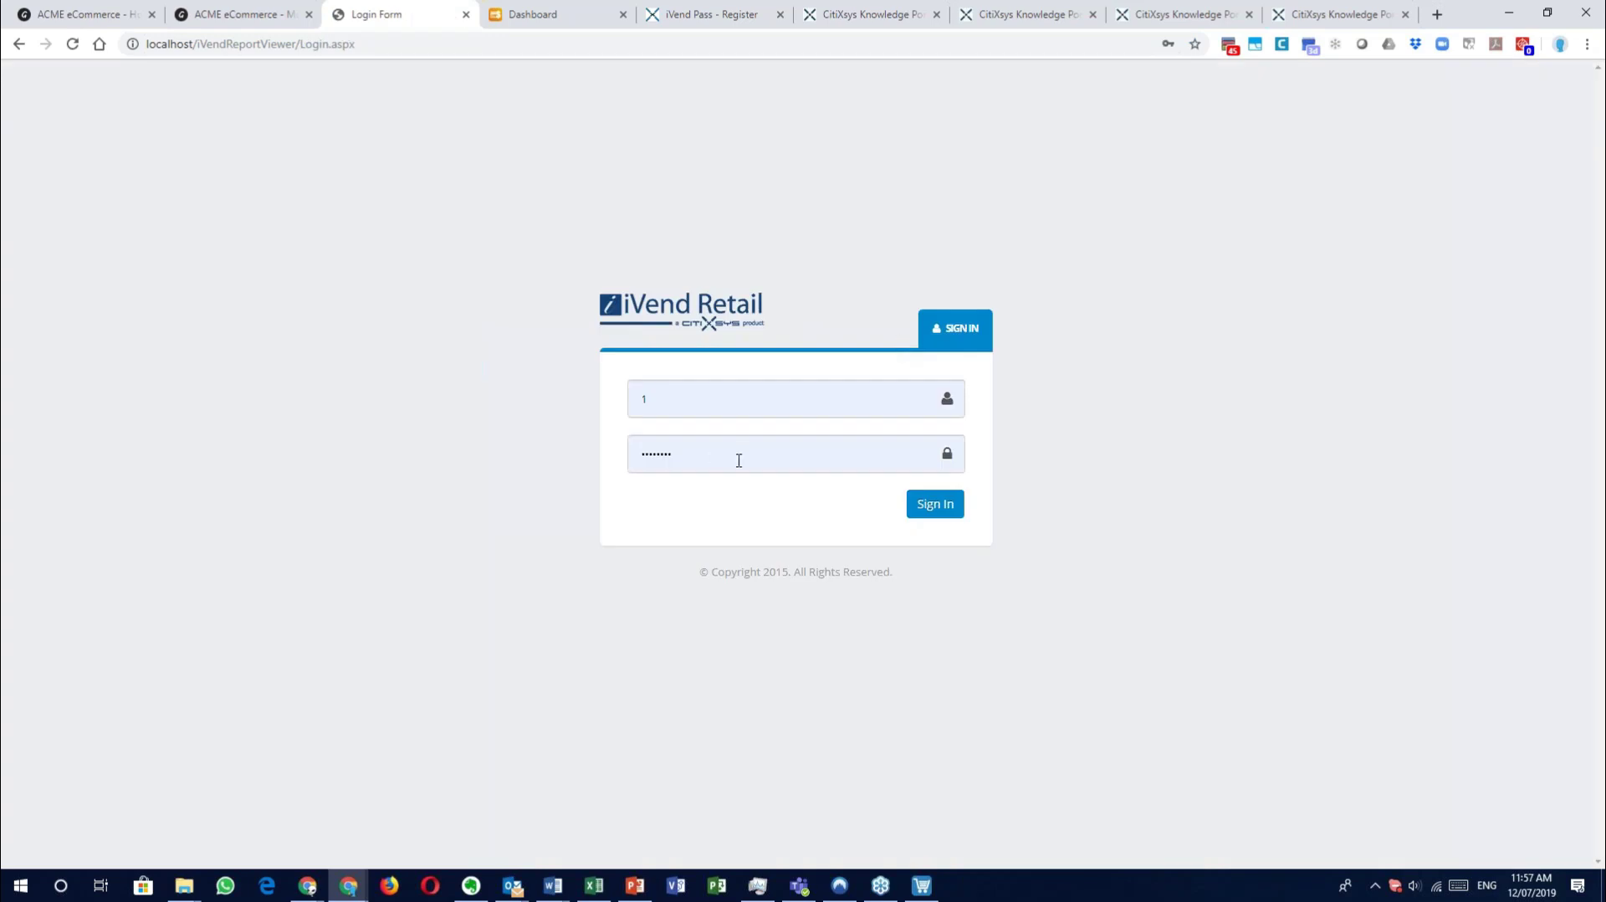
Sign in to the web viewer with the prefilled credentials and show the Loss Prevention dashboard.
left_click(936, 506)
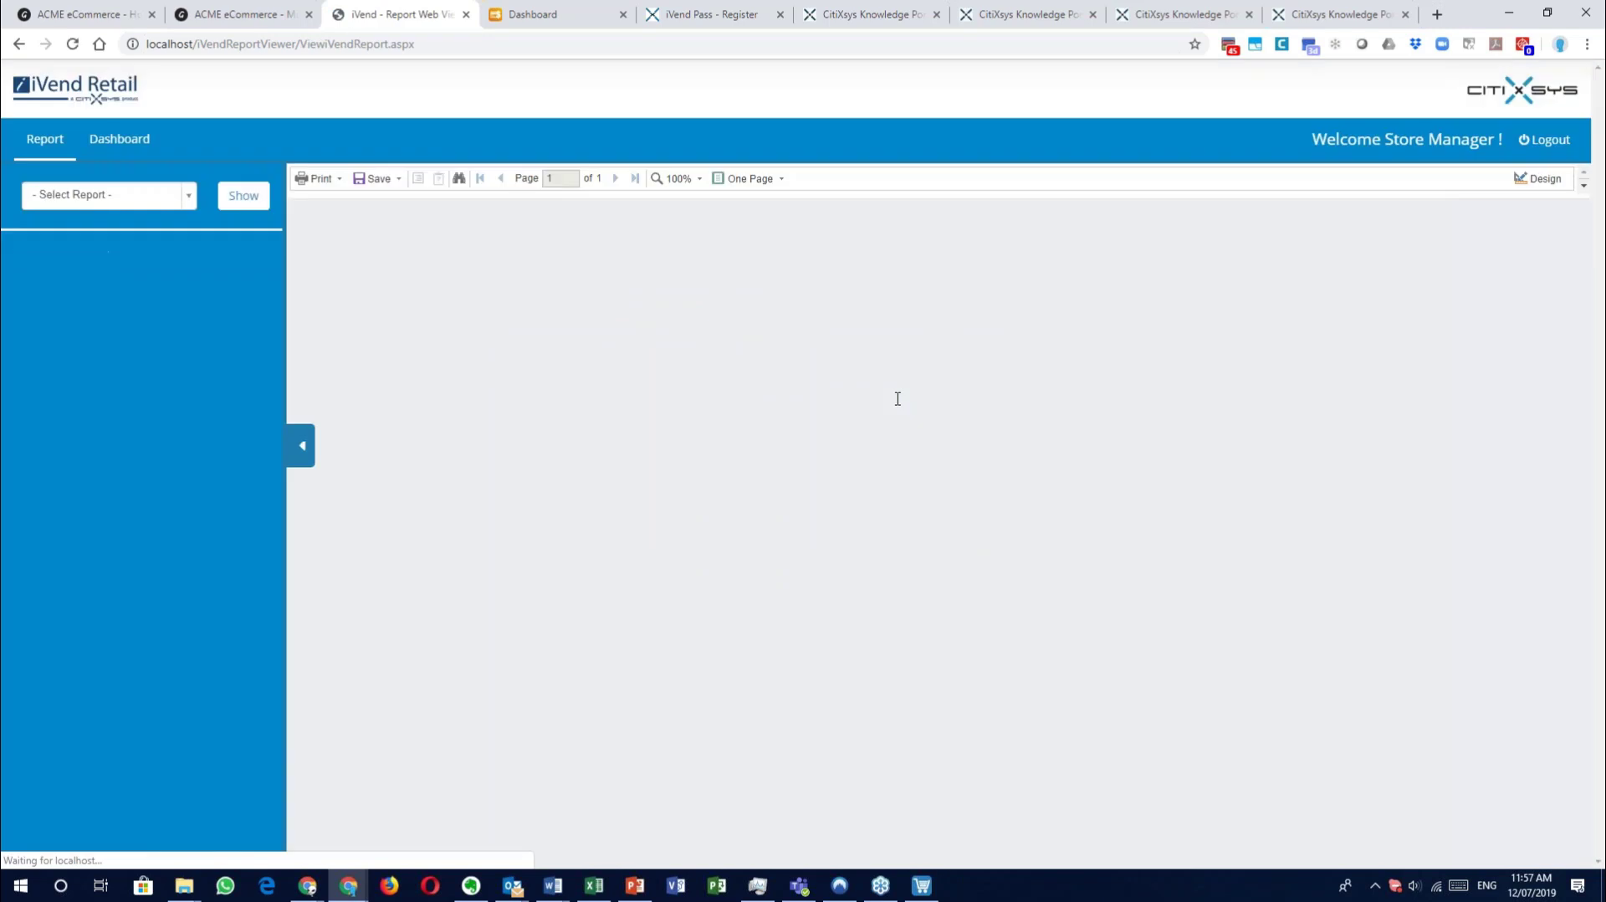
left_click(117, 138)
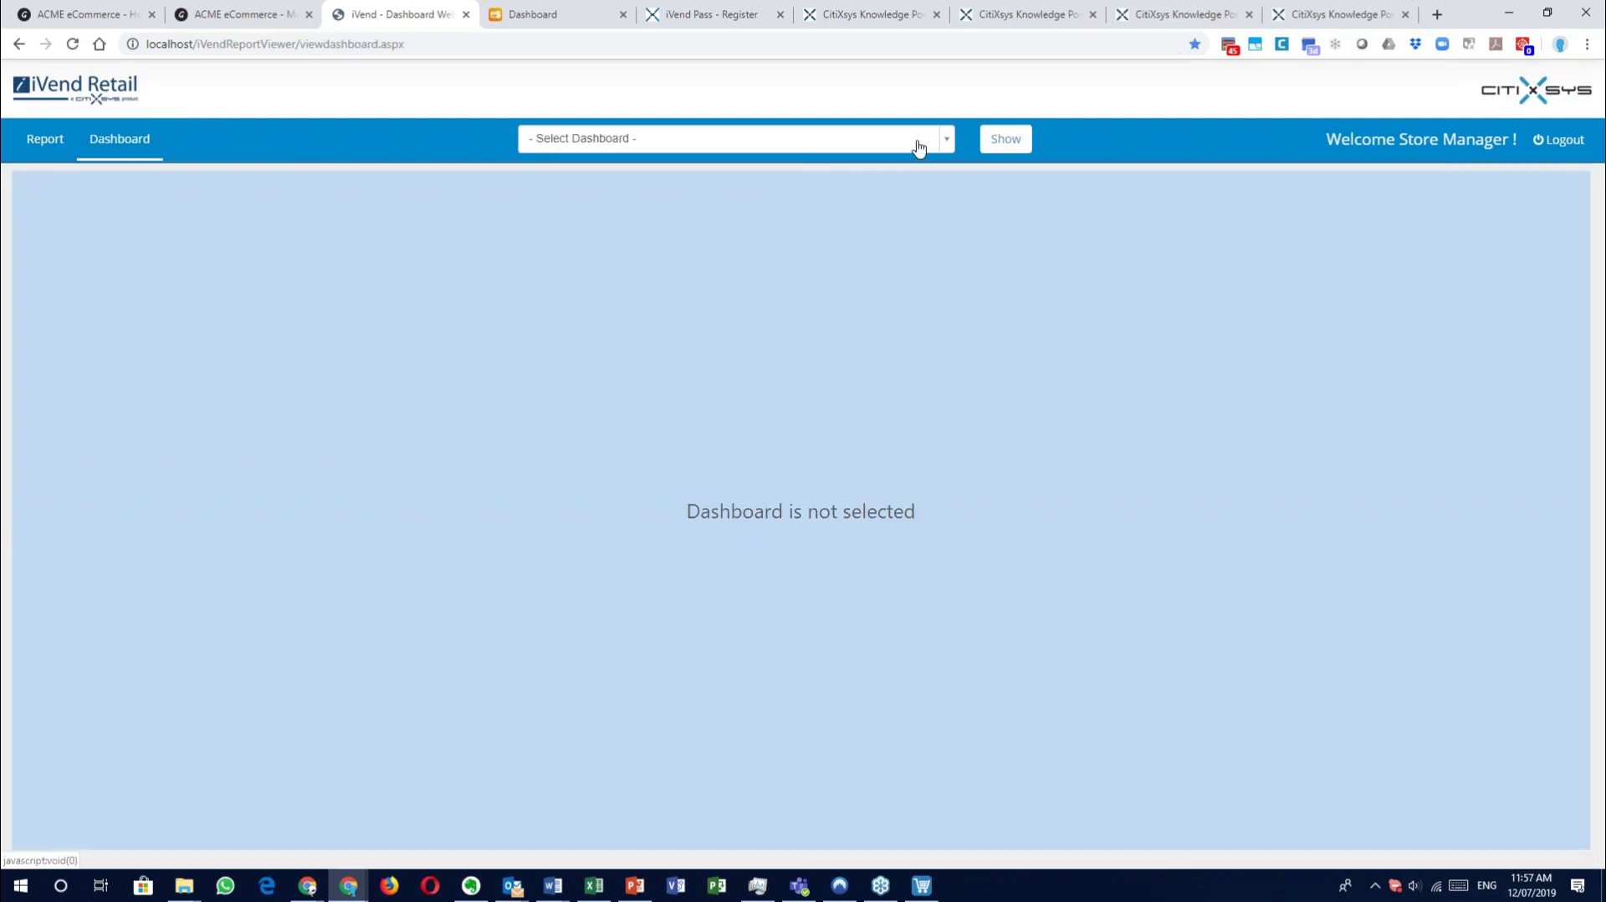
left_click(948, 142)
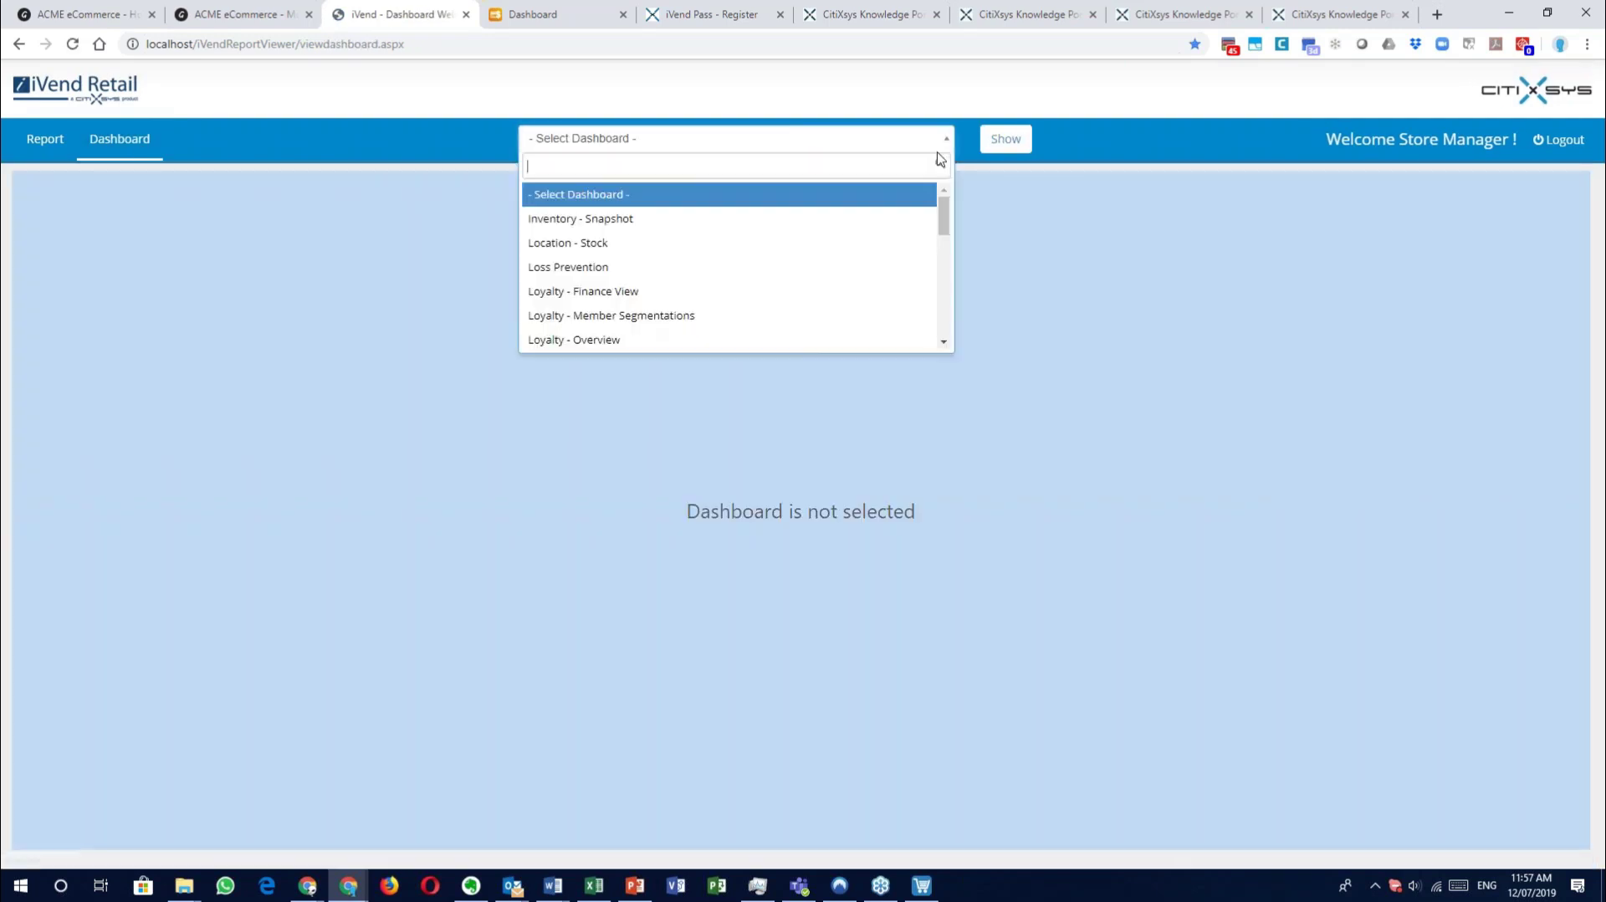
left_click(765, 268)
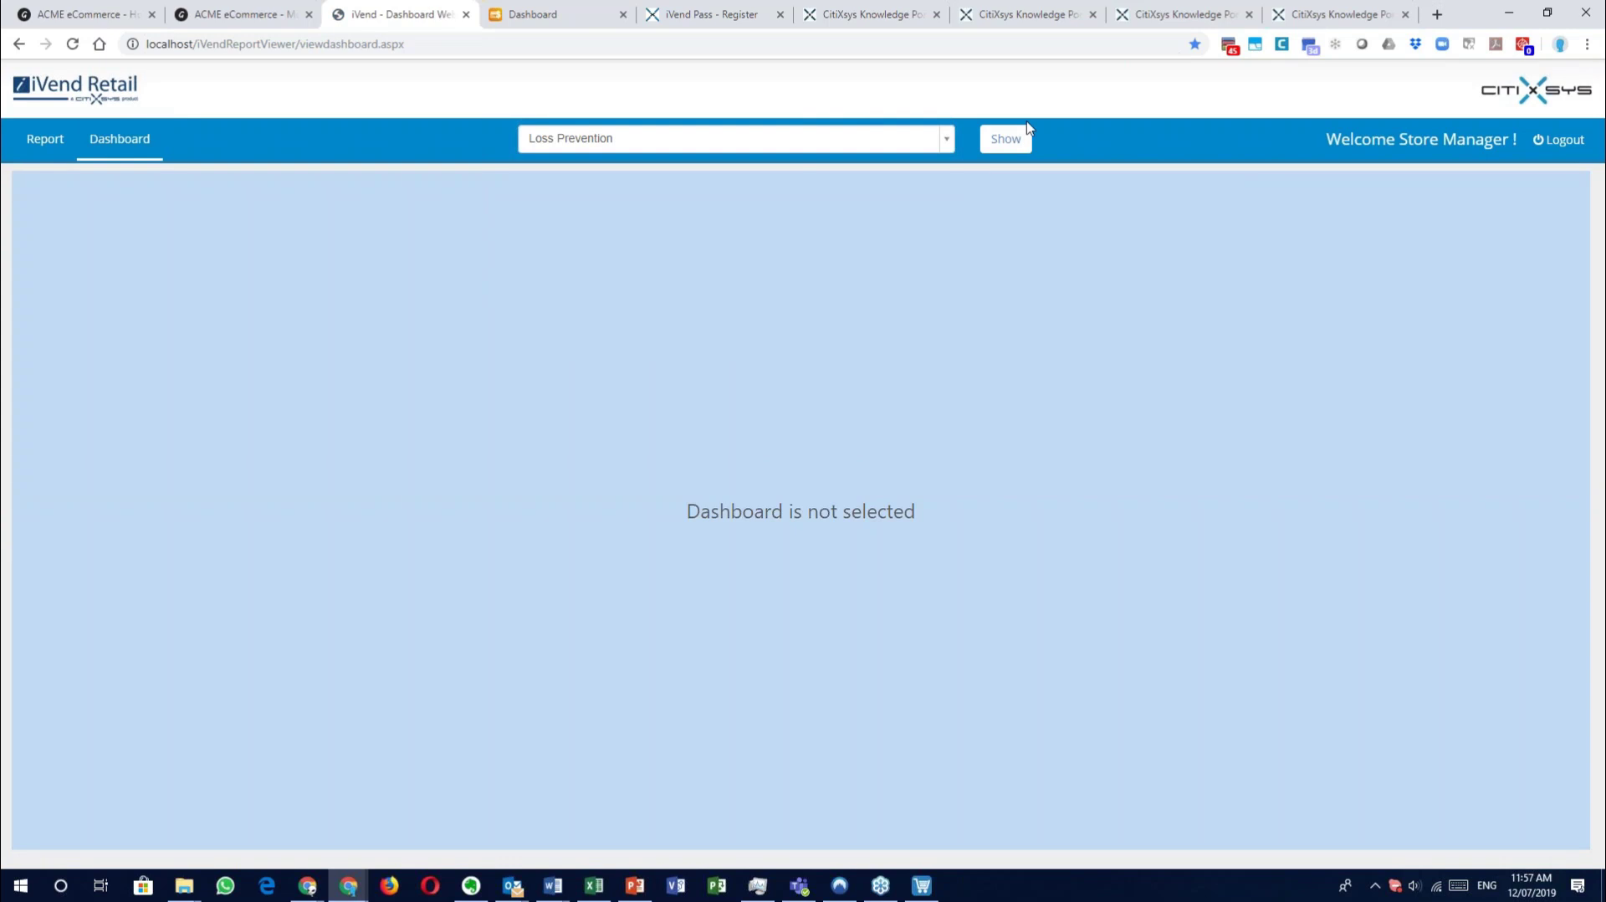
left_click(1006, 139)
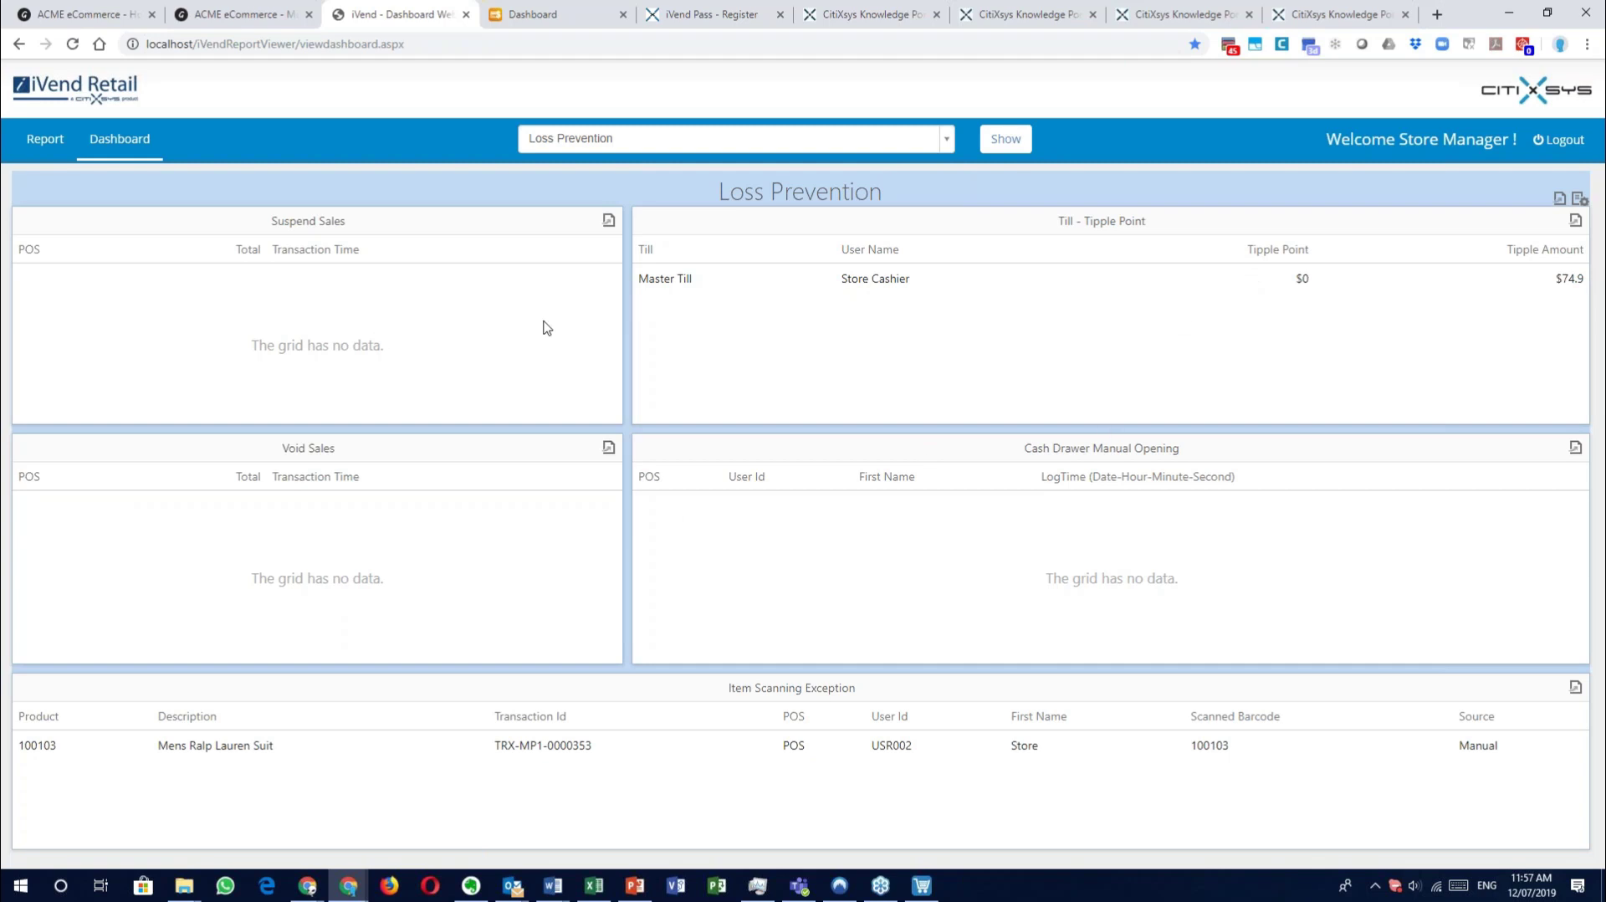
Switch to Point of Sale to complete the finished sale, and reload the Loss Prevention dashboard in the browser.
left_click(925, 890)
left_click(1553, 843)
key("alt+Tab")
left_click(1005, 139)
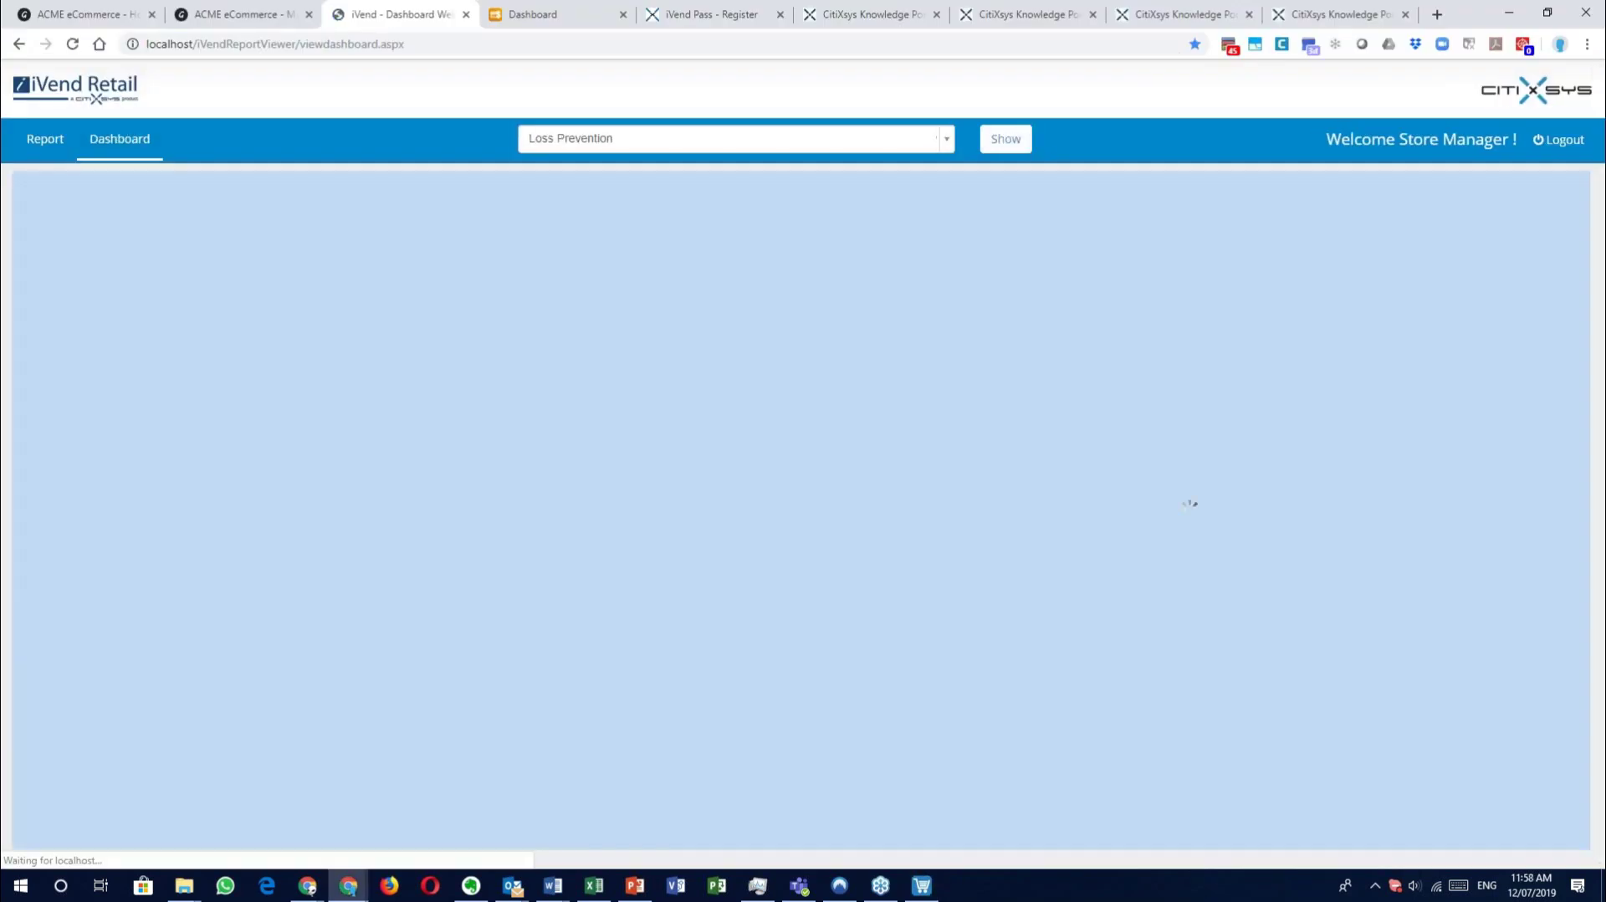
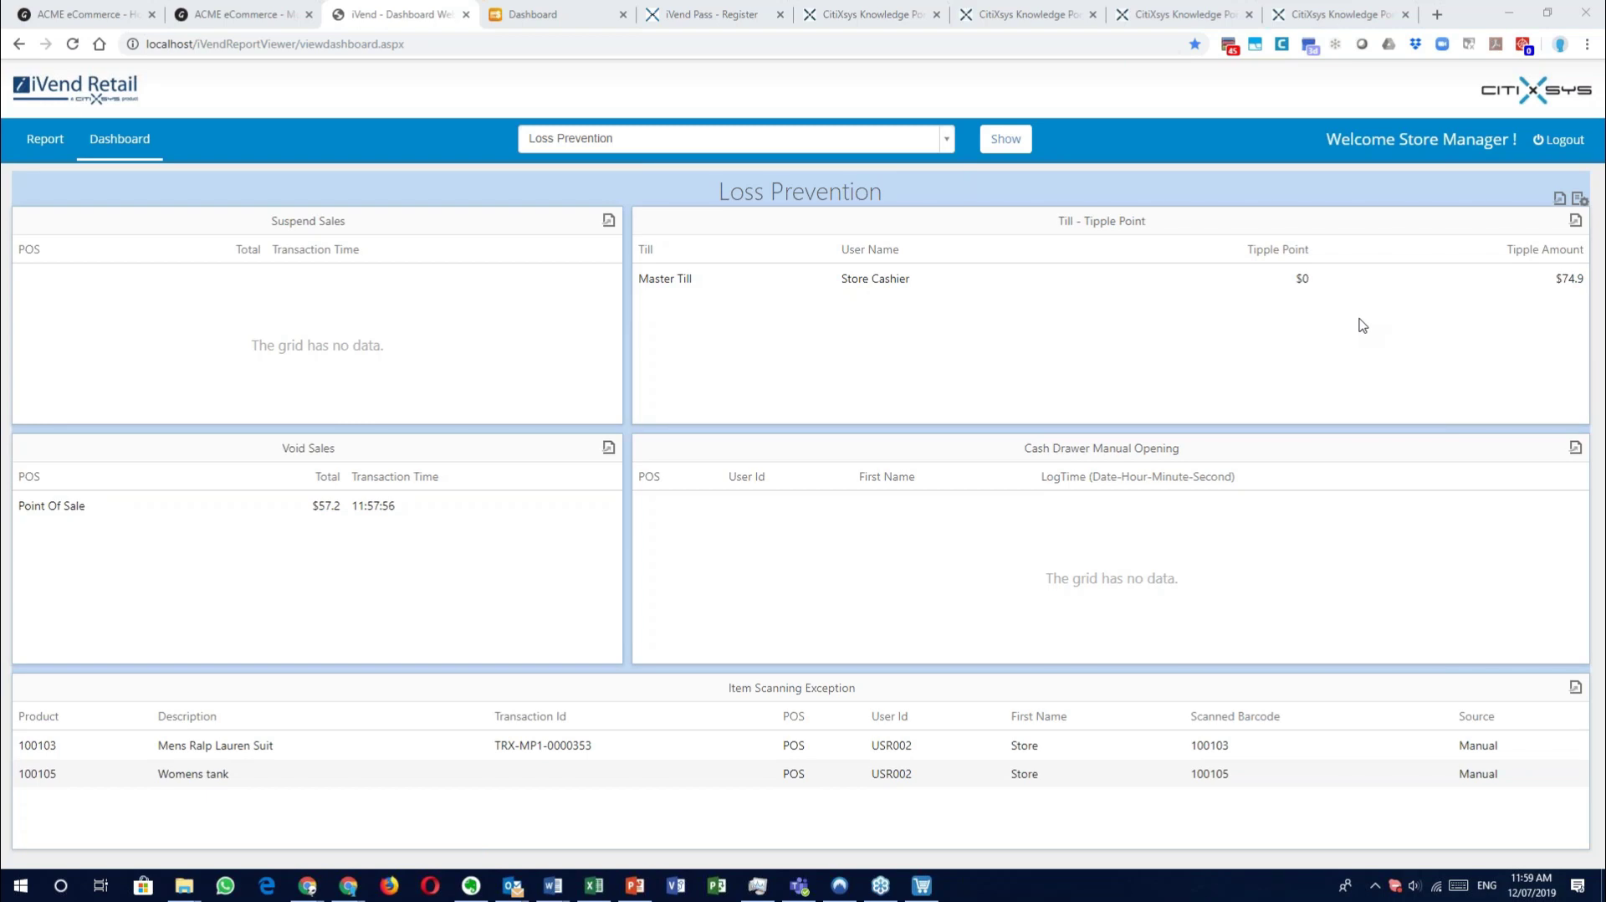
Browse the Knowledge Portal's Partner Resource Kit and preview the Login and Navigate Point of Sale (POS) video, closing it unplayed.
left_click(1184, 14)
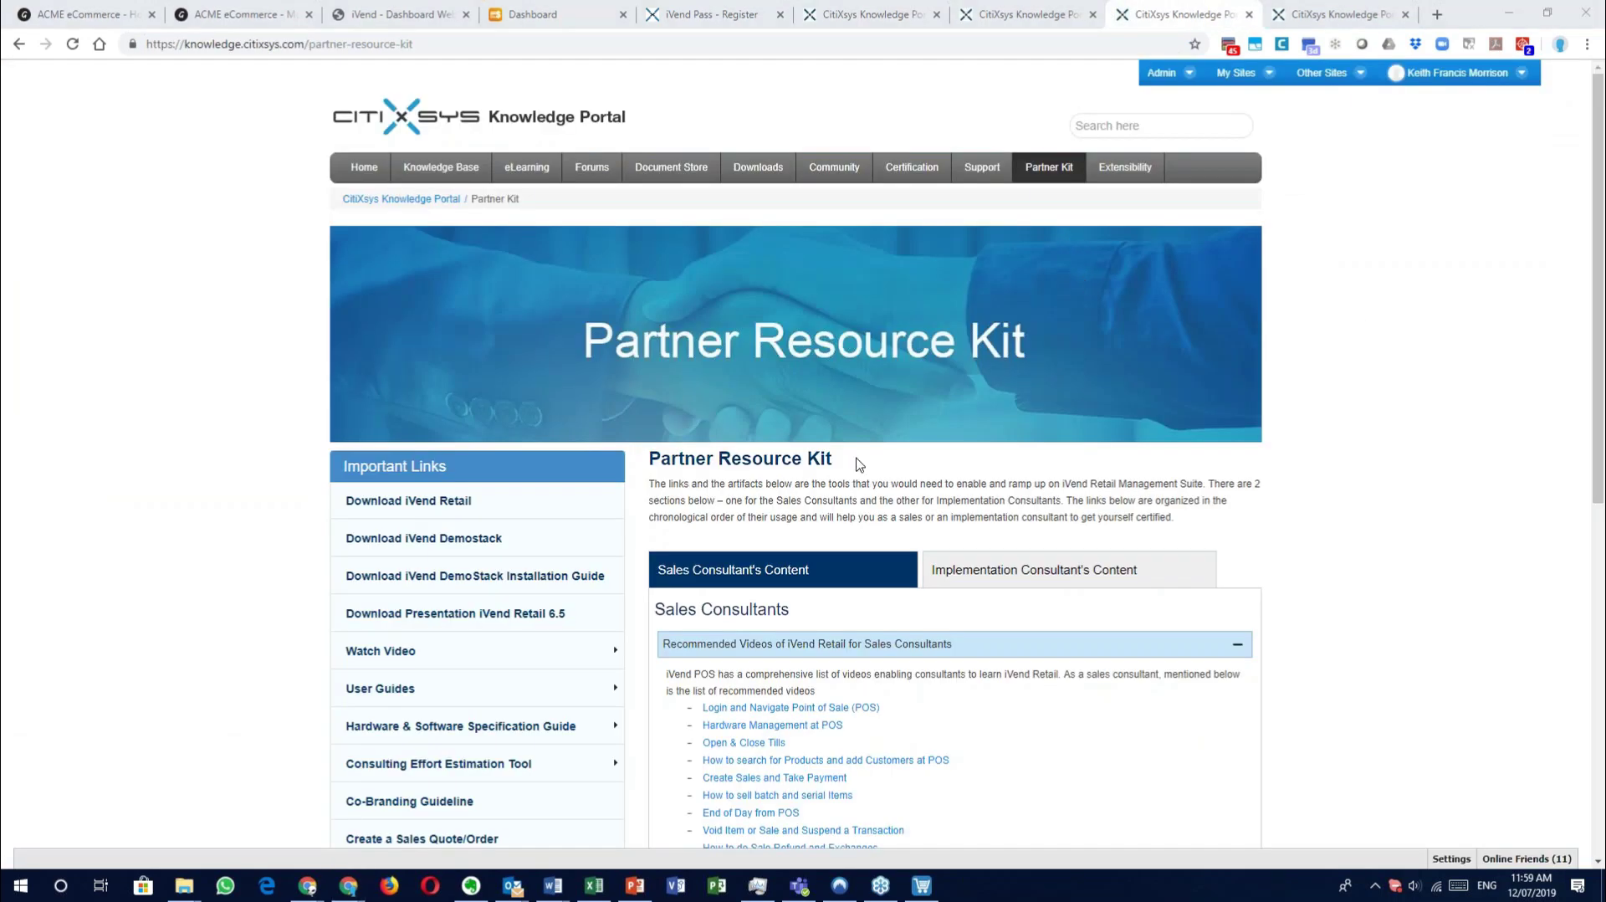
scroll(912, 533, "down", 7)
scroll(912, 532, "up", 7)
scroll(950, 446, "down", 5)
left_click(796, 290)
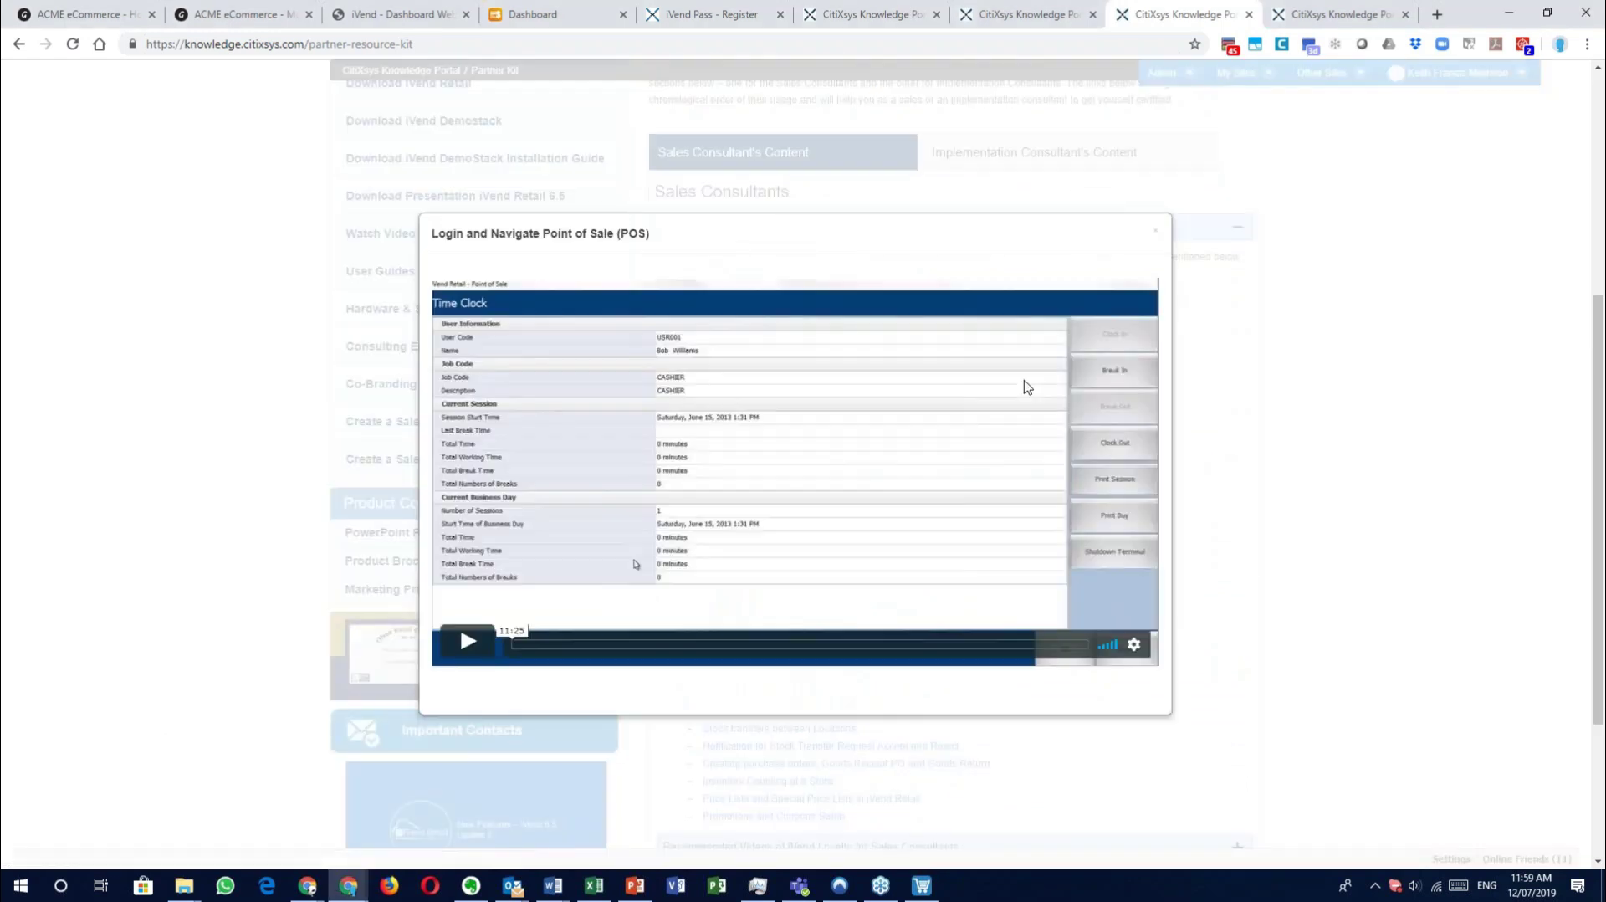
left_click(1155, 231)
Review the Implementation Consultant's Content, expanding and collapsing the recommended iVend Retail videos list.
scroll(1038, 316, "up", 2)
left_click(1068, 322)
scroll(1063, 414, "down", 1)
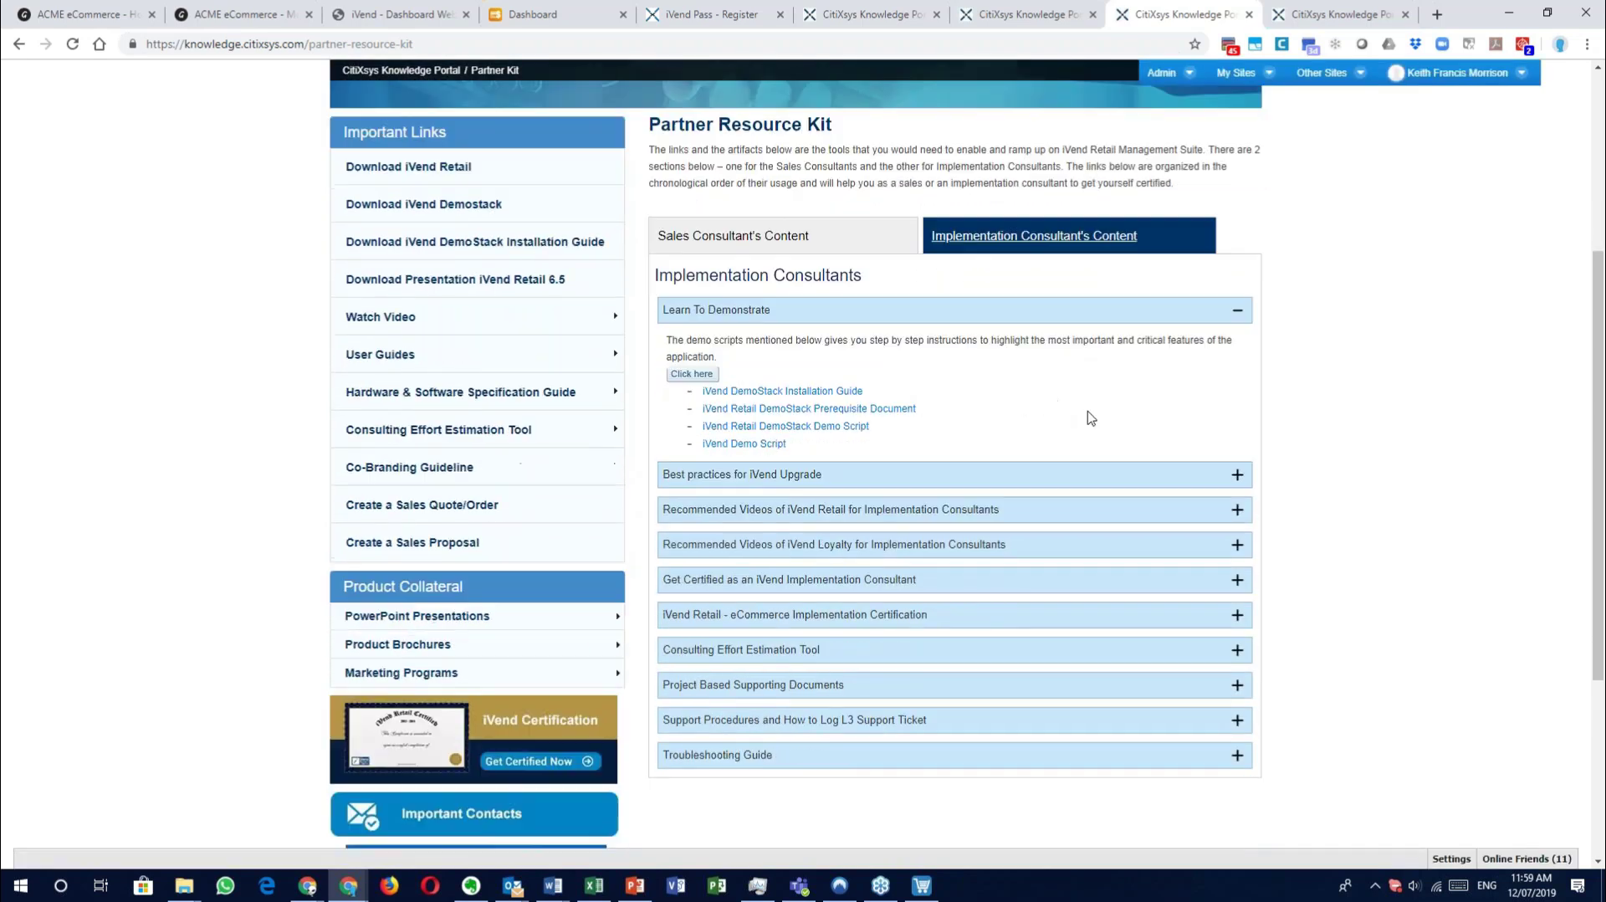
left_click(1232, 512)
scroll(962, 451, "down", 15)
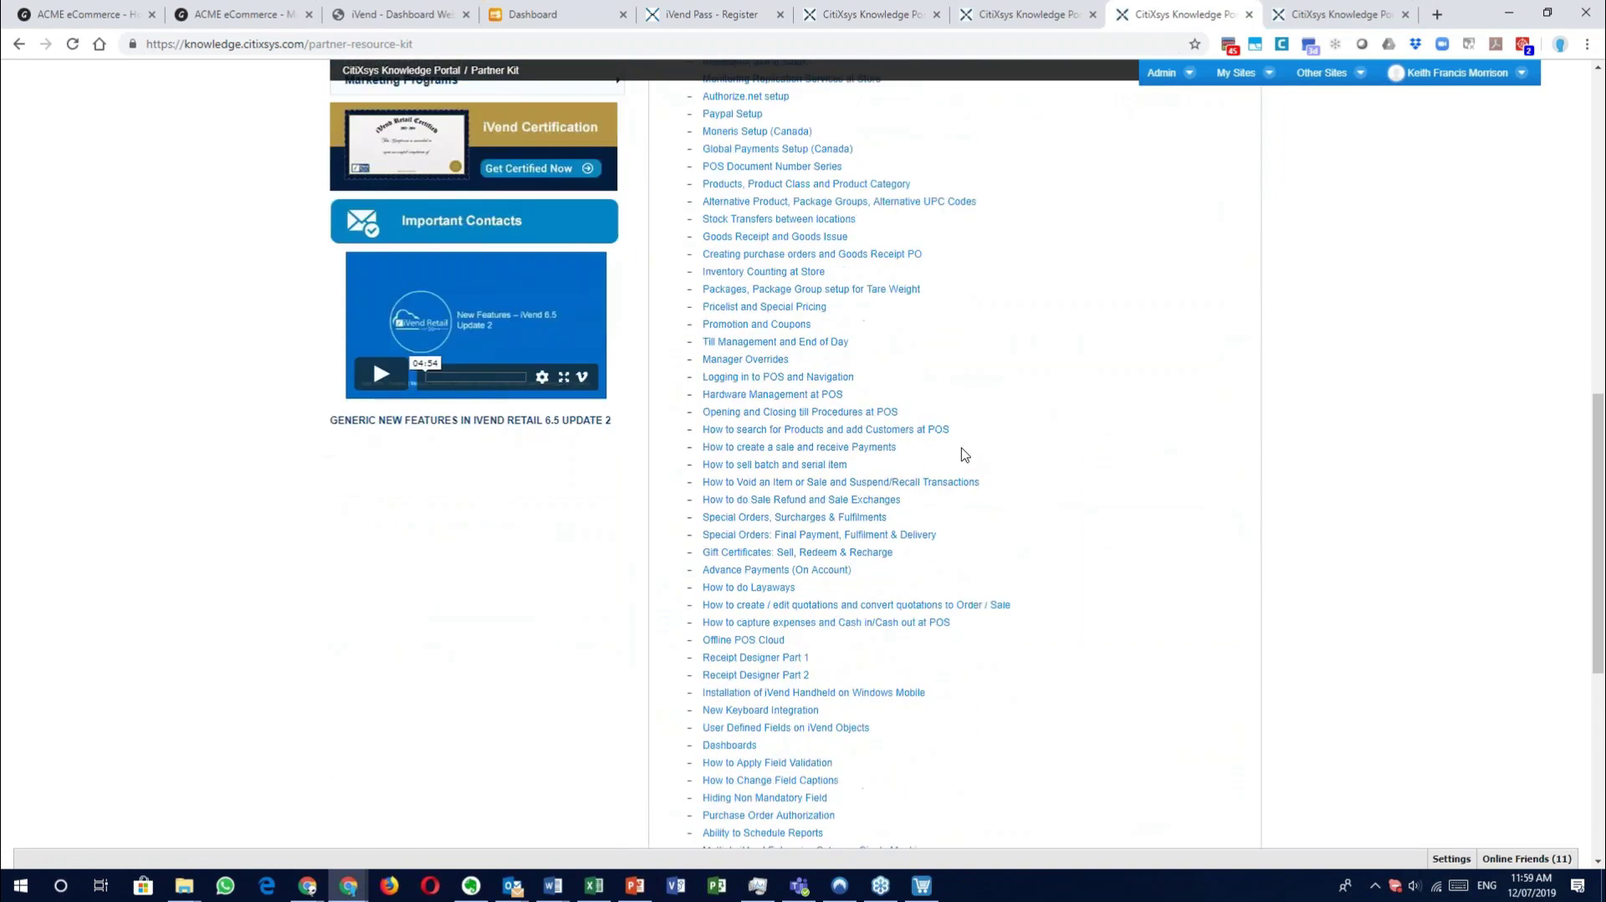
scroll(961, 451, "up", 8)
scroll(1233, 690, "up", 8)
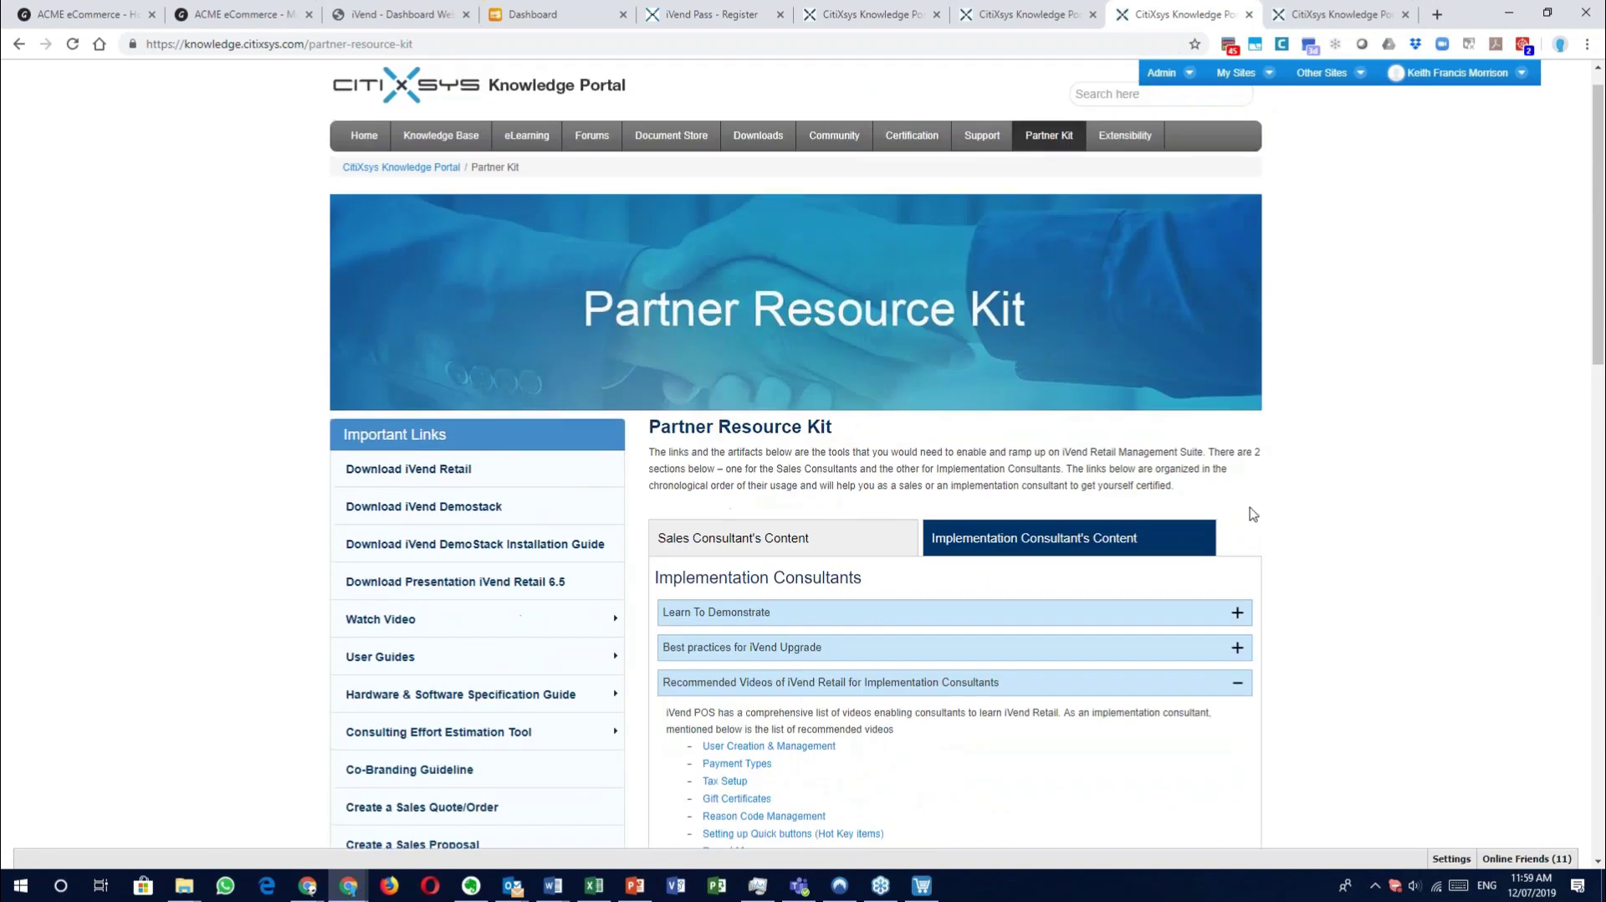
left_click(1234, 686)
View the portal's Knowledge Base and Downloads pages, and open the iVend DemoStack download page.
left_click(449, 134)
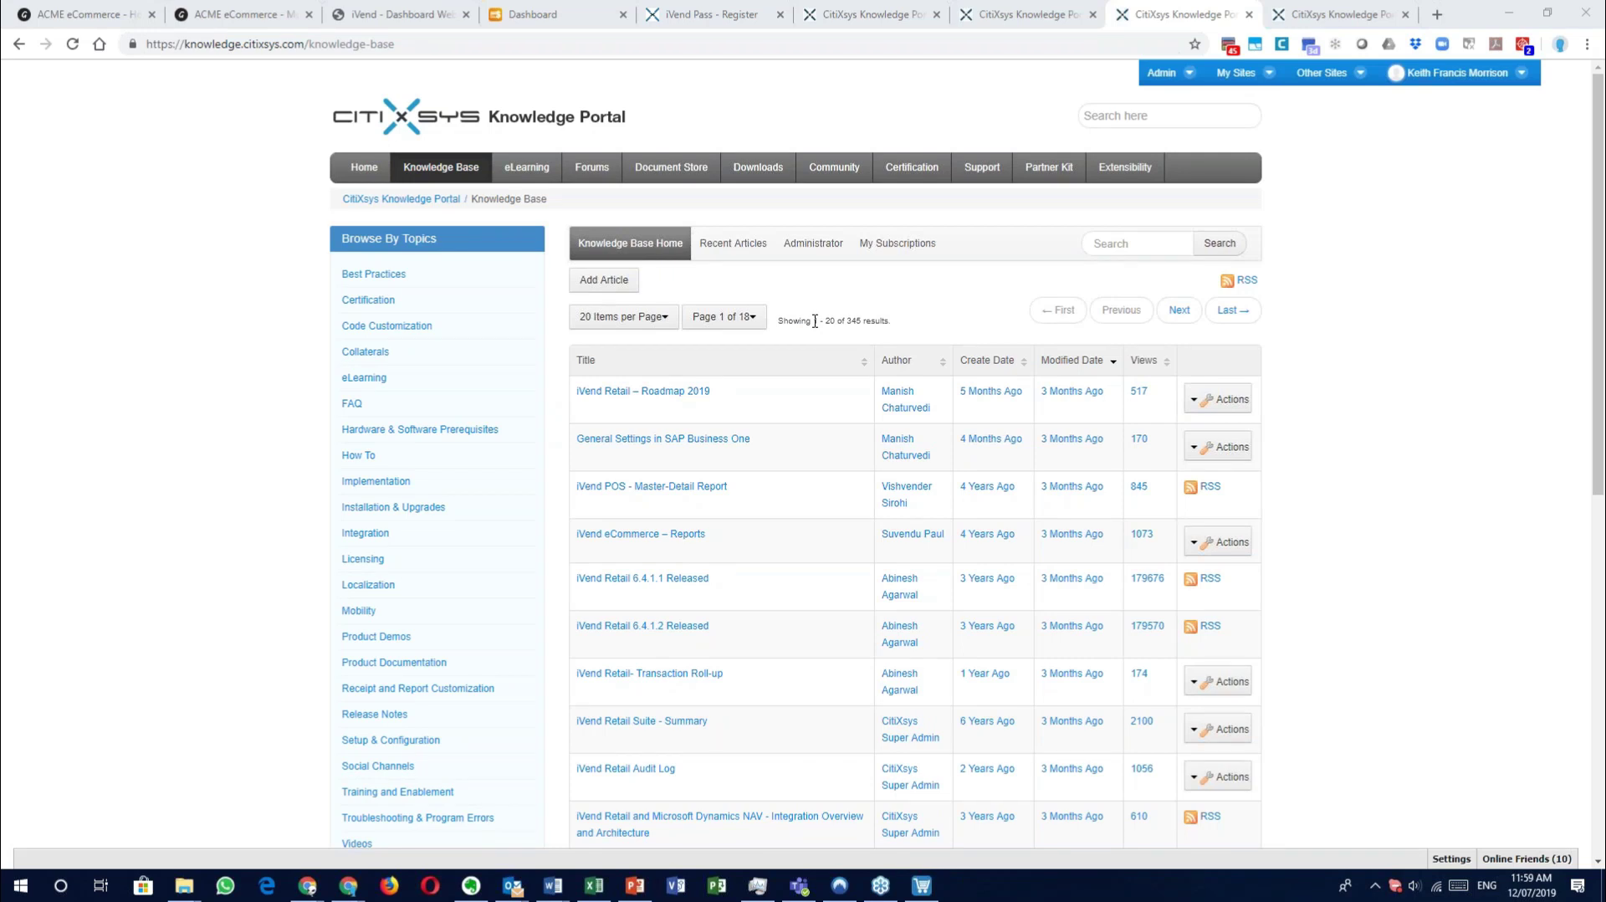
left_click(738, 170)
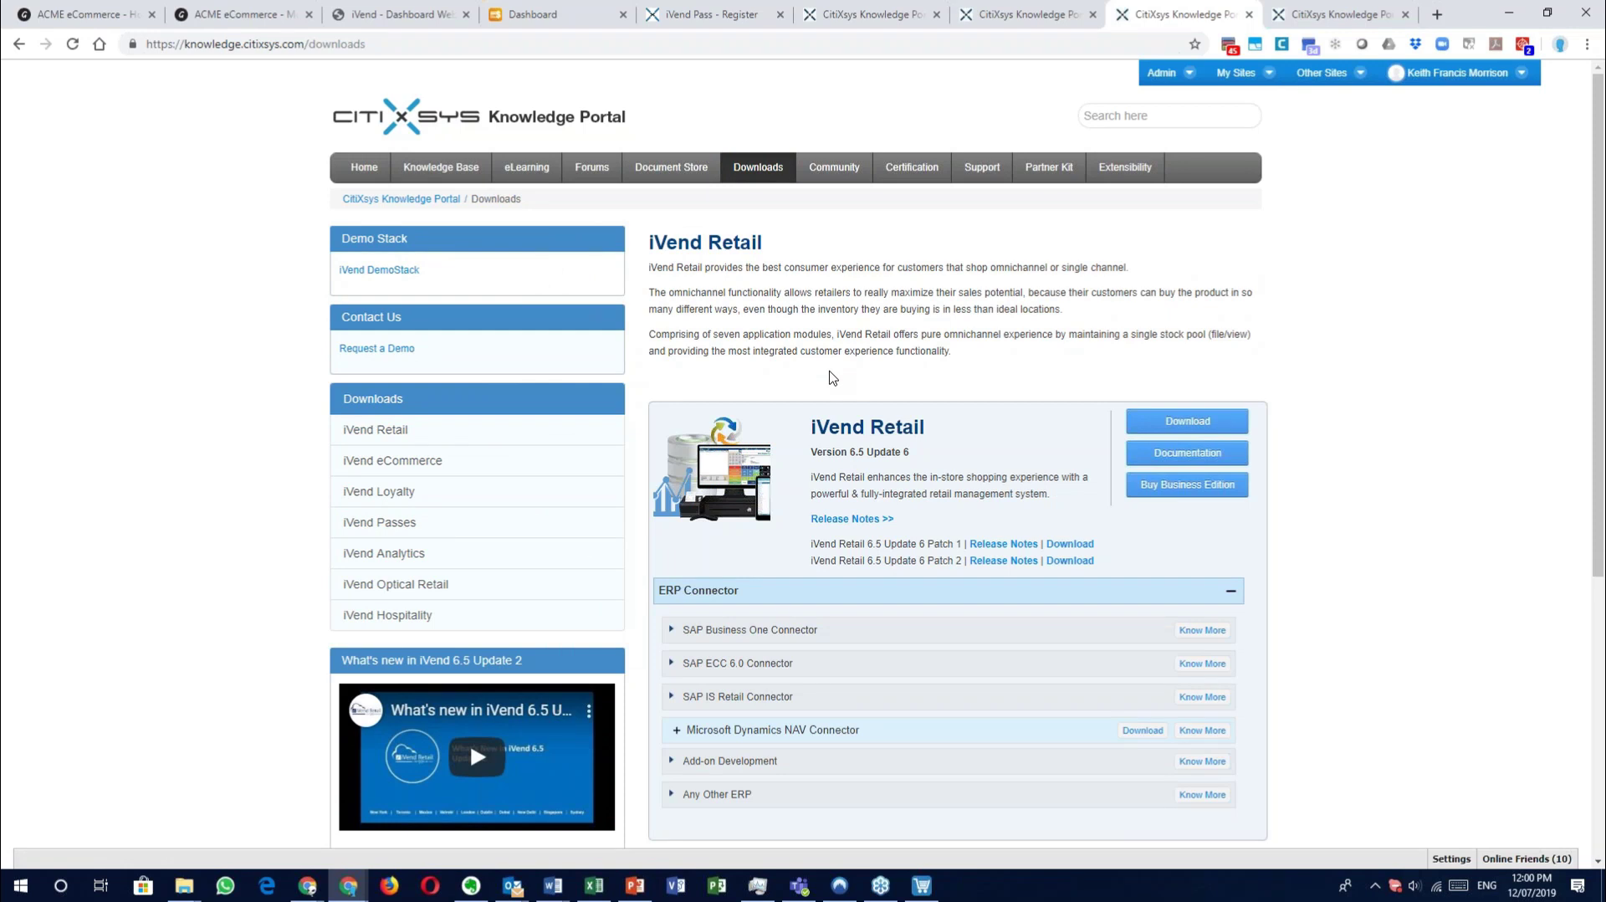
left_click(355, 270)
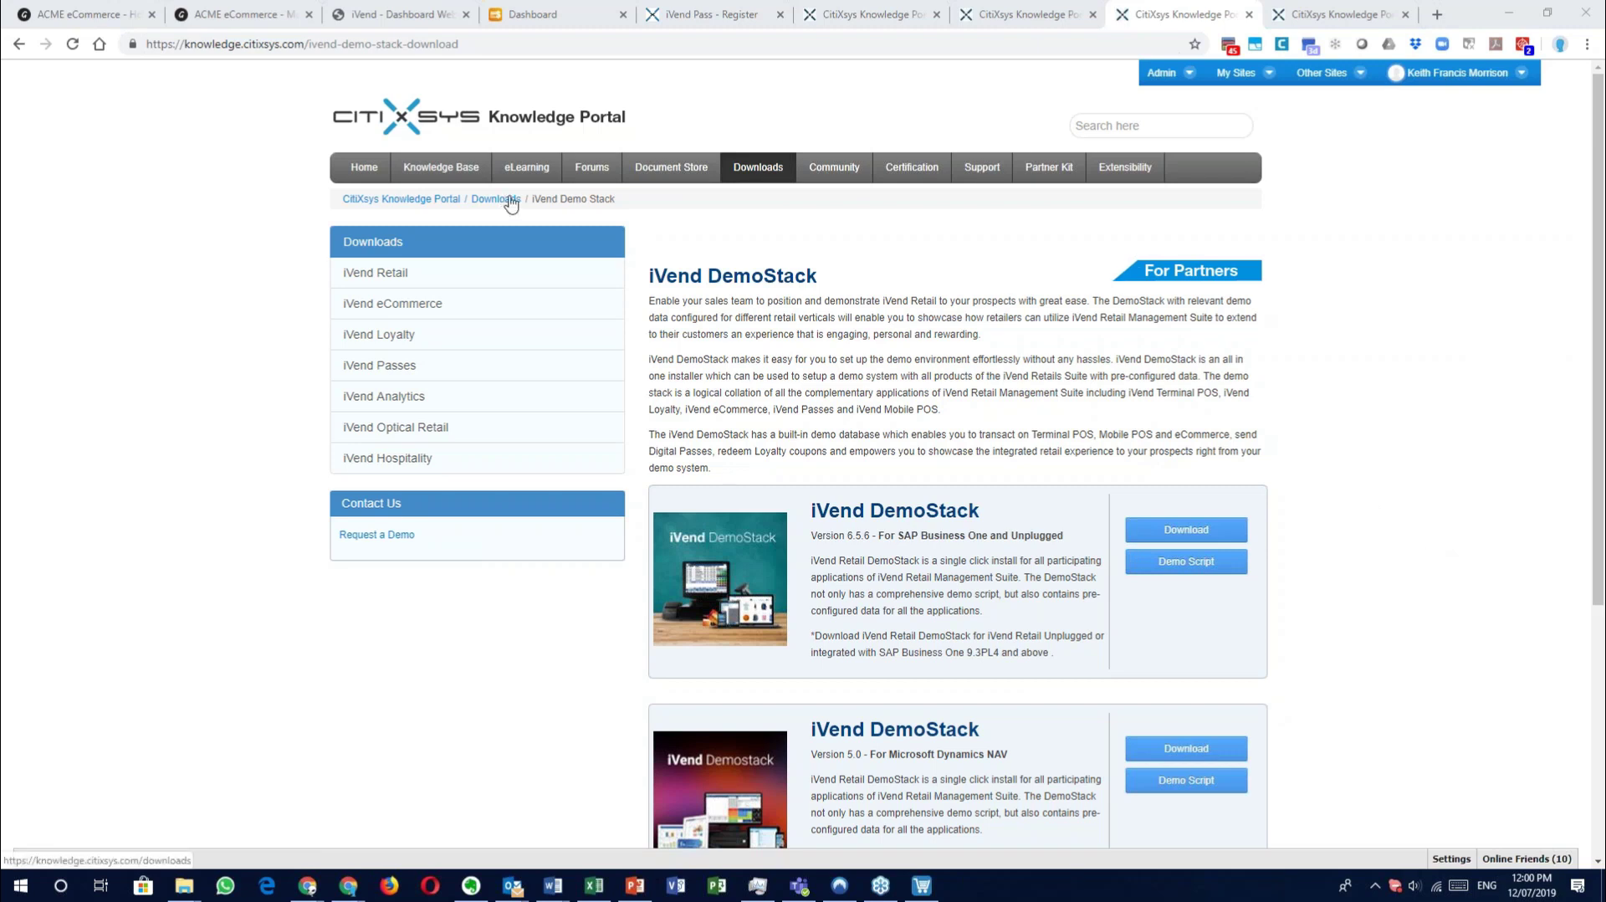
Open the eLearning page and examine the video lists for its topics, from iVend Loyalty to Industry Videos, ending on iVend Retail.
left_click(541, 167)
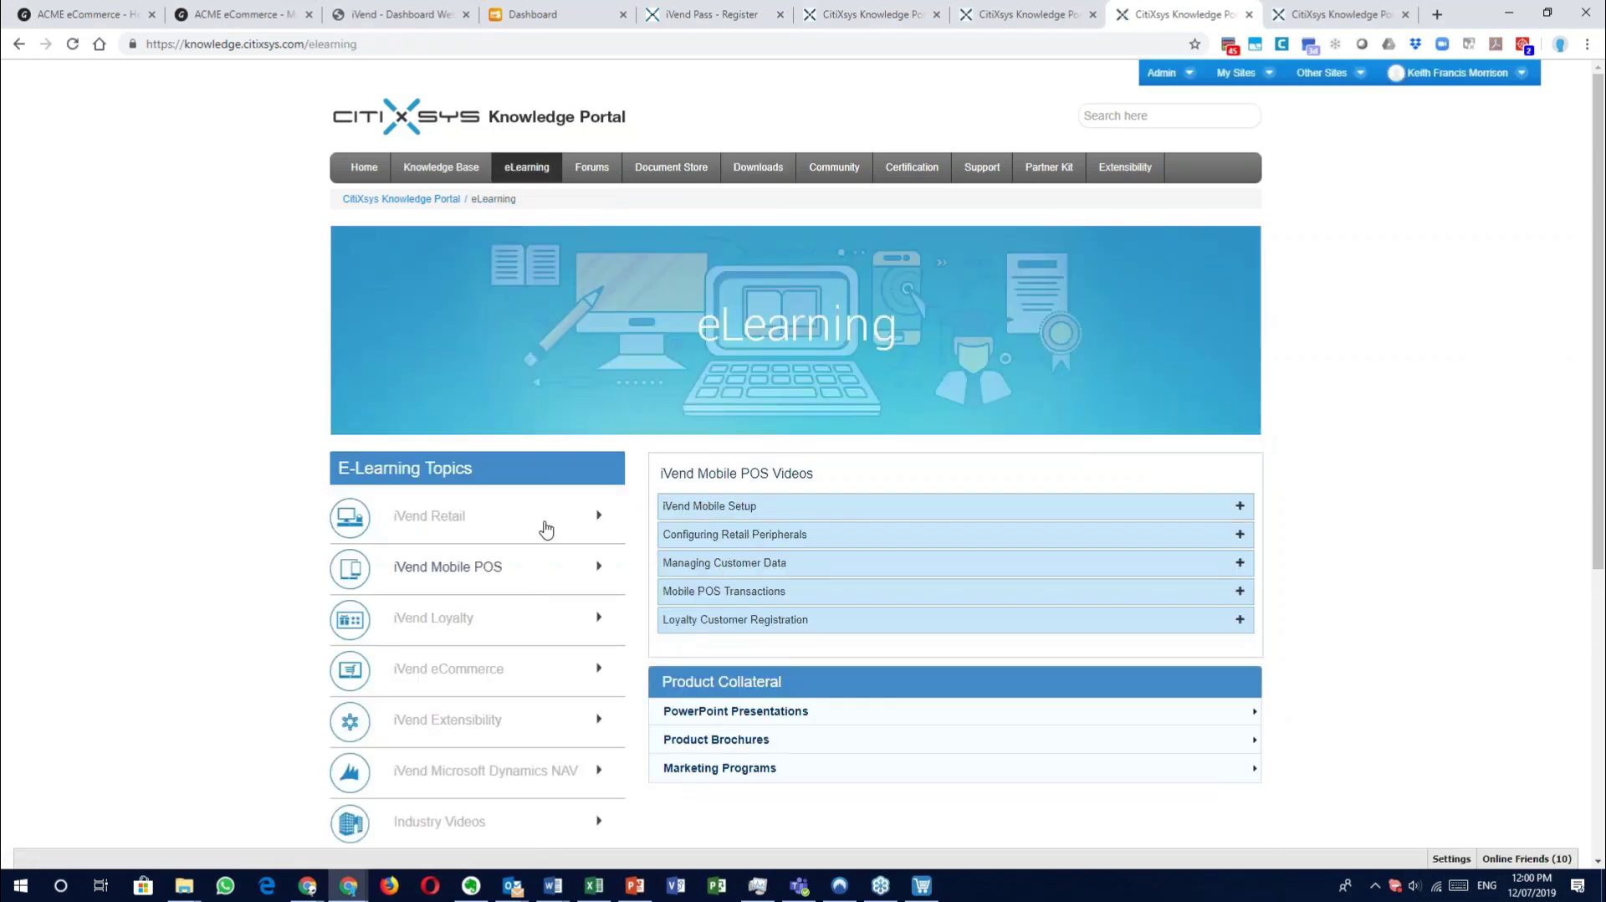
left_click(505, 626)
scroll(506, 628, "down", 2)
left_click(511, 499)
left_click(492, 559)
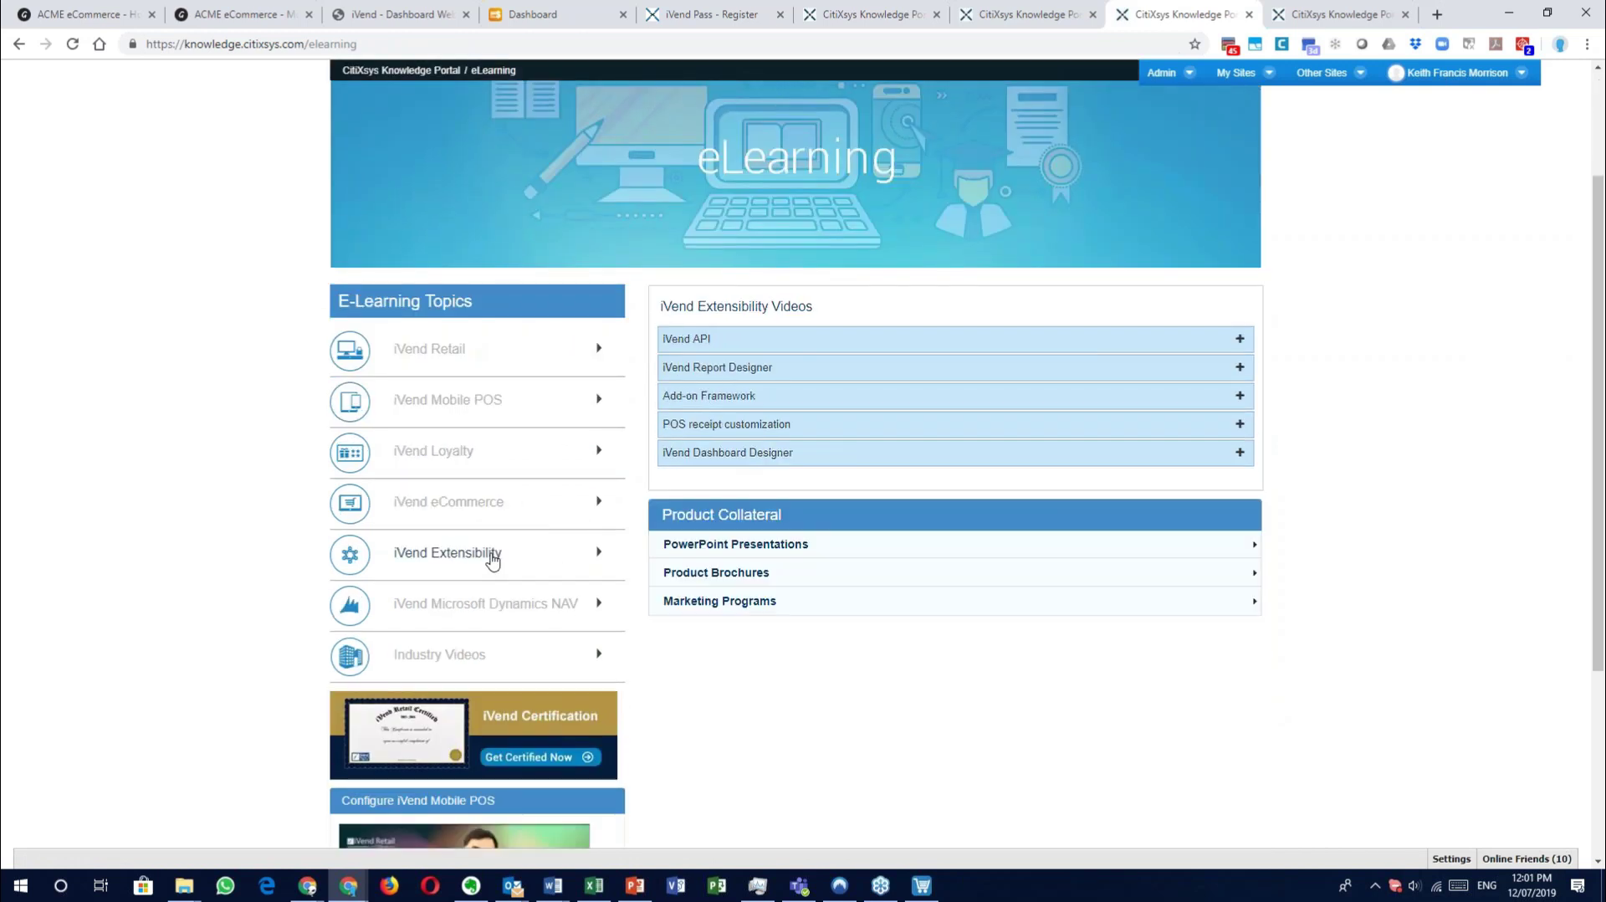
left_click(478, 606)
left_click(479, 656)
left_click(553, 354)
scroll(553, 353, "up", 2)
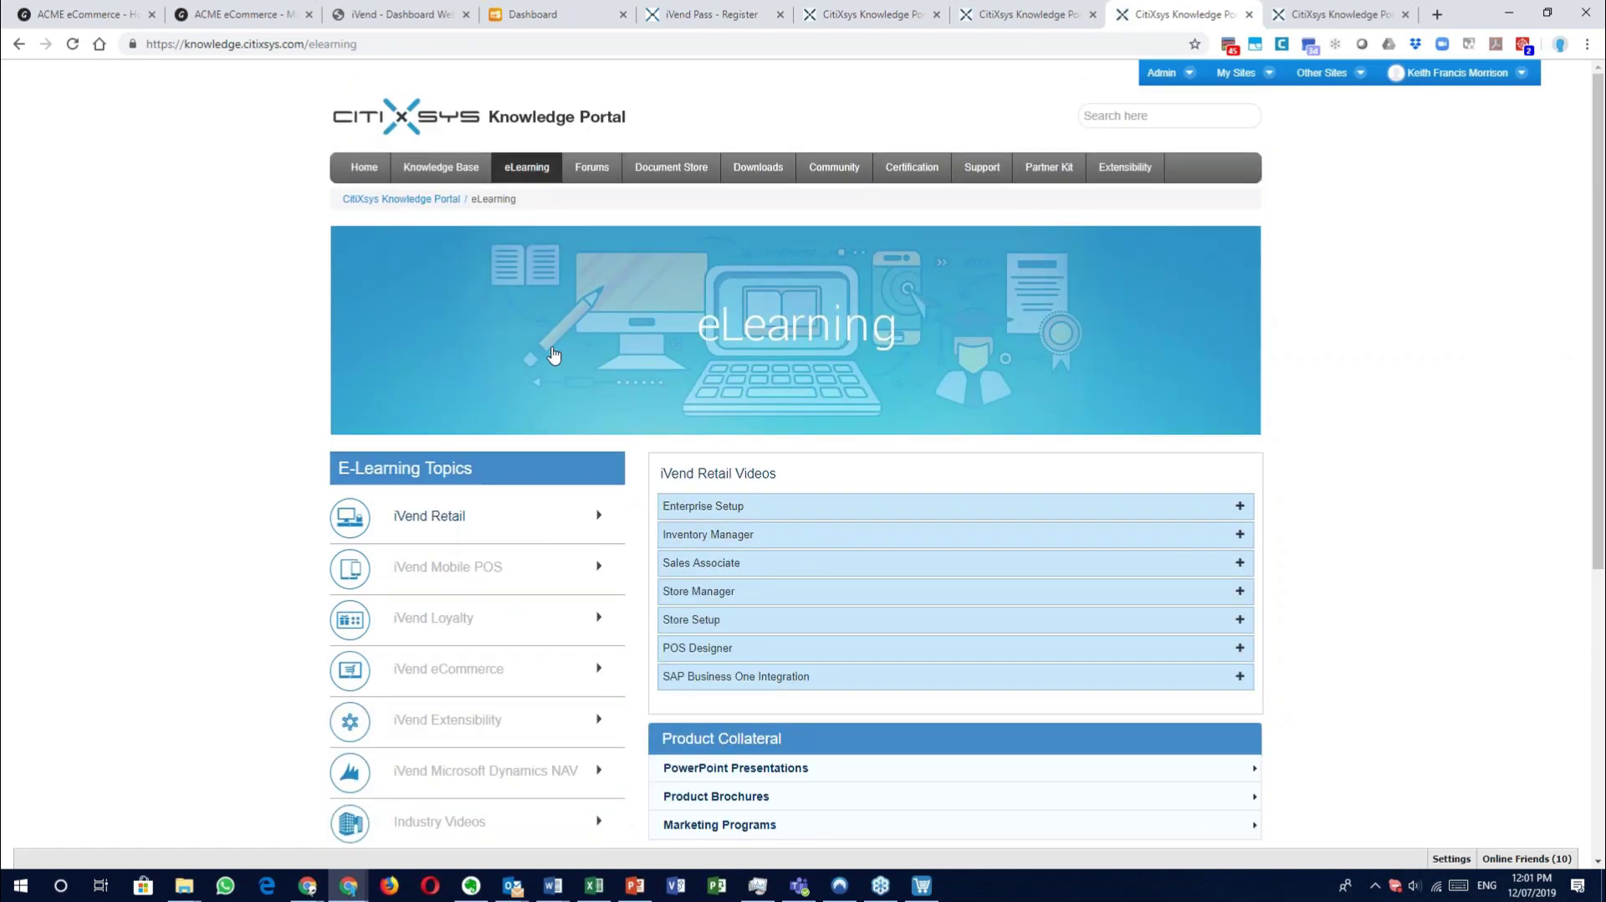